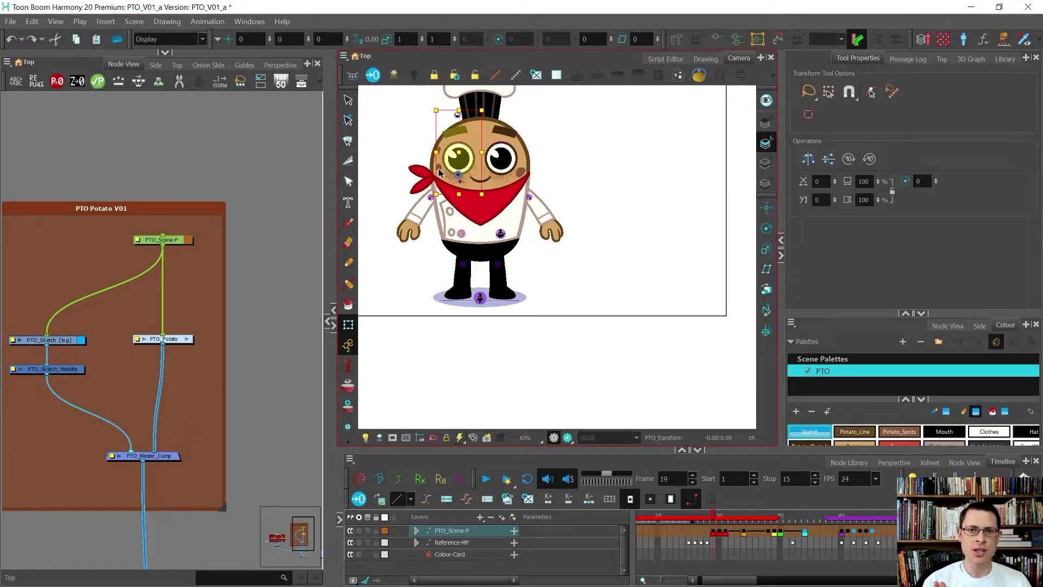
- Turn Animate mode off and scale the whole rig to about 2.72 with the PTO_Scene-P peg
{"action": "left_click", "coordinate": [192, 339]}
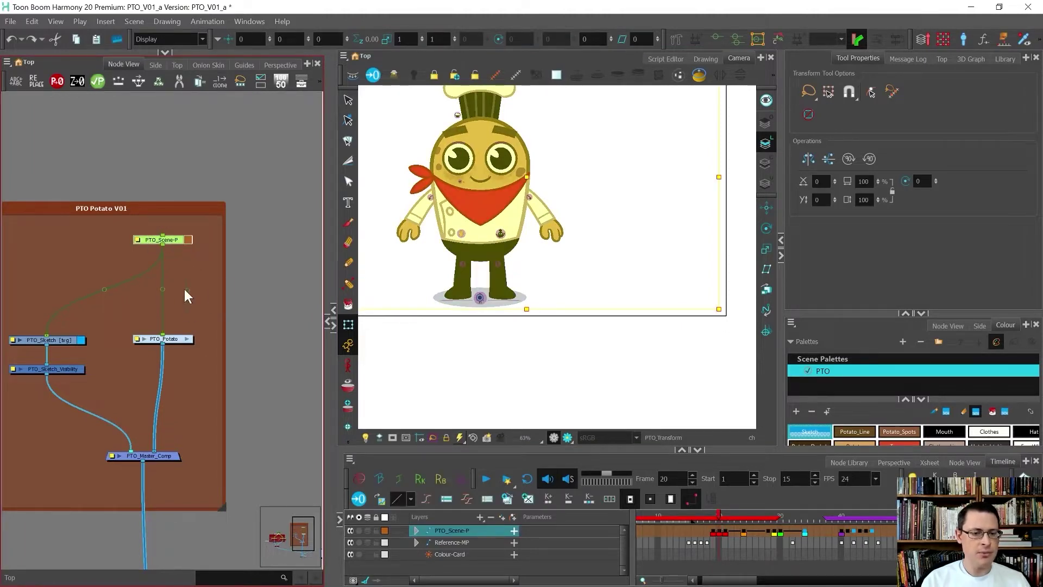
{"action": "scroll", "coordinate": [481, 329], "scroll_direction": "down", "scroll_amount": 3}
{"action": "scroll", "coordinate": [477, 272], "scroll_direction": "up", "scroll_amount": 1}
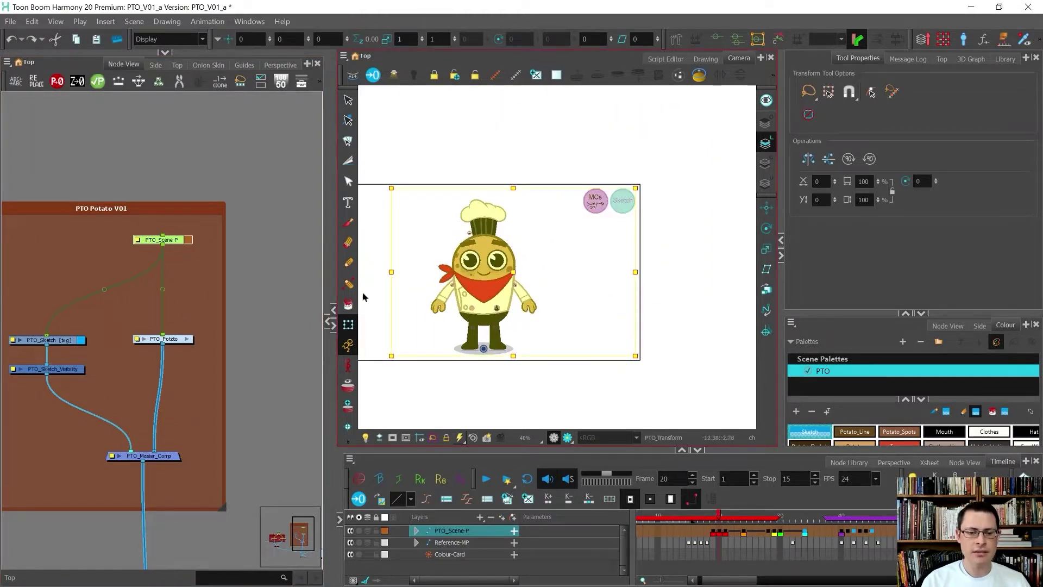
{"action": "left_click", "coordinate": [348, 366]}
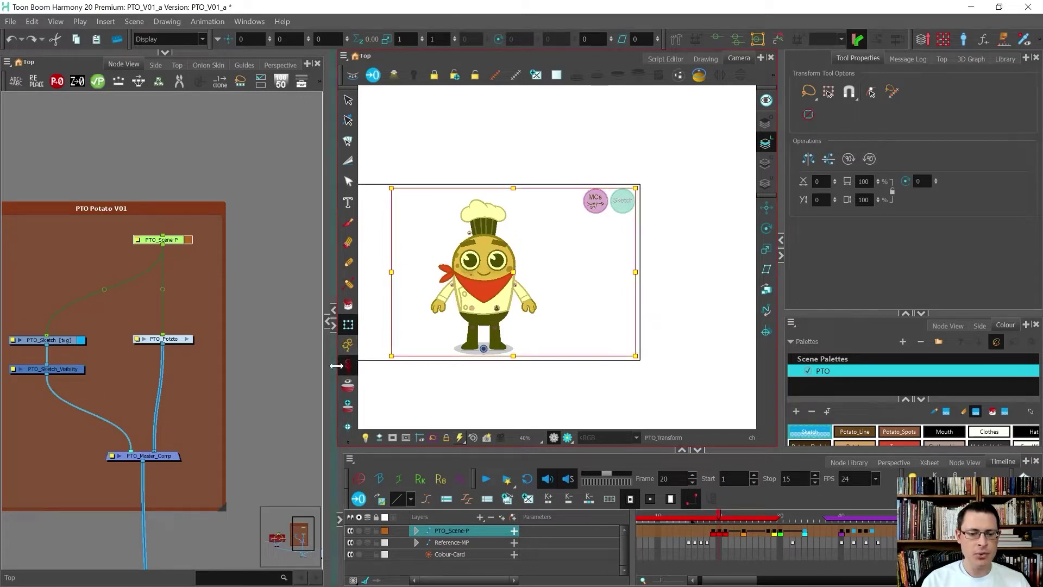
{"action": "left_click_drag", "start_coordinate": [508, 263], "coordinate": [536, 278]}
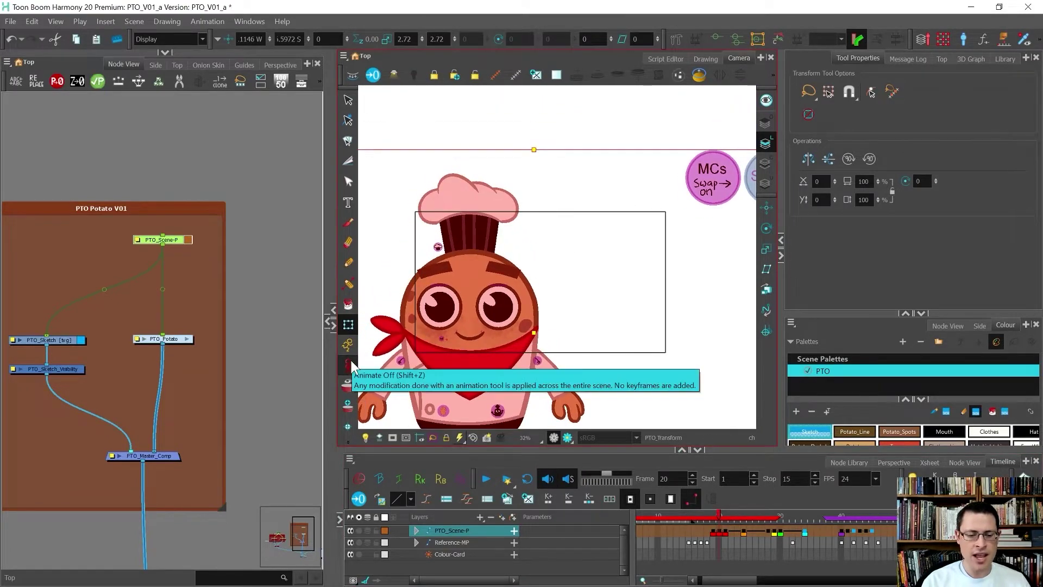
- Move the playhead to frame 22 and turn Animate mode back on
{"action": "left_click", "coordinate": [350, 366]}
{"action": "mouse_move", "coordinate": [723, 516]}
{"action": "left_mouse_down"}
{"action": "mouse_move", "coordinate": [815, 516]}
{"action": "mouse_move", "coordinate": [718, 517]}
{"action": "mouse_move", "coordinate": [732, 517]}
{"action": "left_mouse_up"}
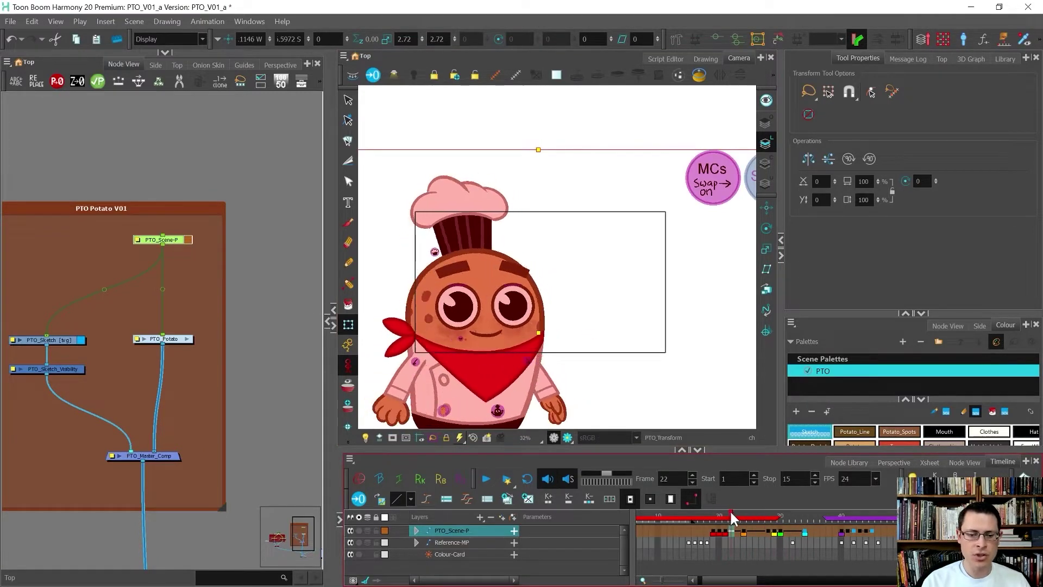
{"action": "left_click", "coordinate": [348, 345]}
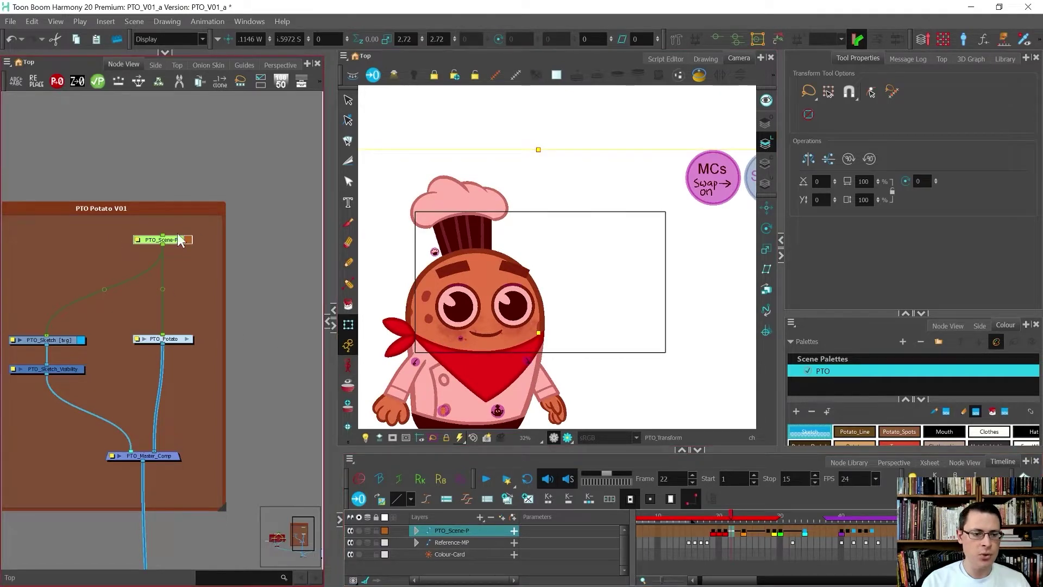
- Inside the PTO_Potato group, select the Master Controllers nodes and show their controls in the Camera view
{"action": "left_click", "coordinate": [186, 339]}
{"action": "scroll", "coordinate": [175, 377], "scroll_direction": "up", "scroll_amount": 5}
{"action": "scroll", "coordinate": [176, 384], "scroll_direction": "down", "scroll_amount": 5}
{"action": "left_click", "coordinate": [177, 384]}
{"action": "scroll", "coordinate": [199, 251], "scroll_direction": "up", "scroll_amount": 8}
{"action": "scroll", "coordinate": [199, 250], "scroll_direction": "down", "scroll_amount": 6}
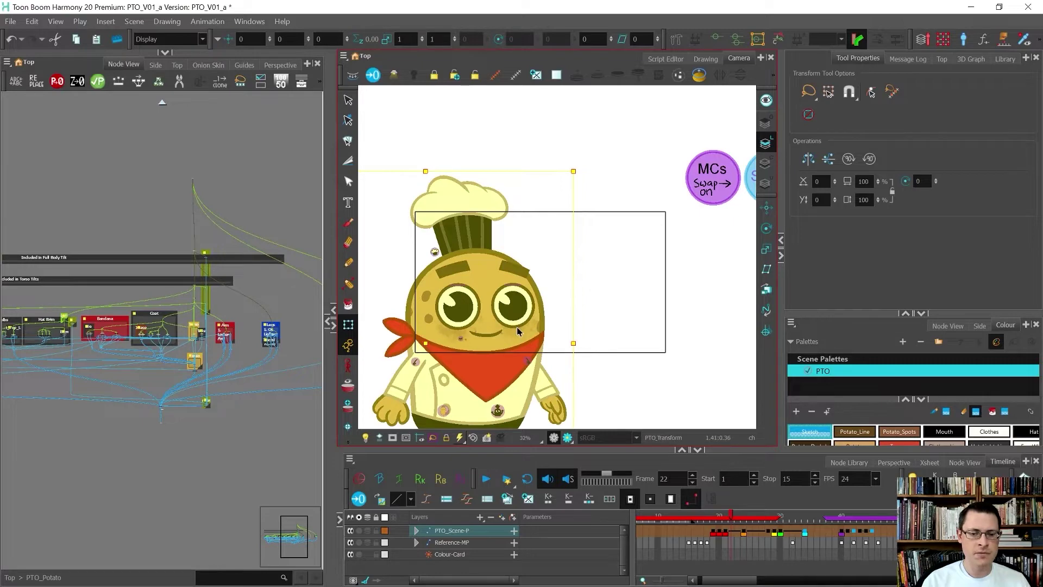
{"action": "scroll", "coordinate": [165, 257], "scroll_direction": "up", "scroll_amount": 4}
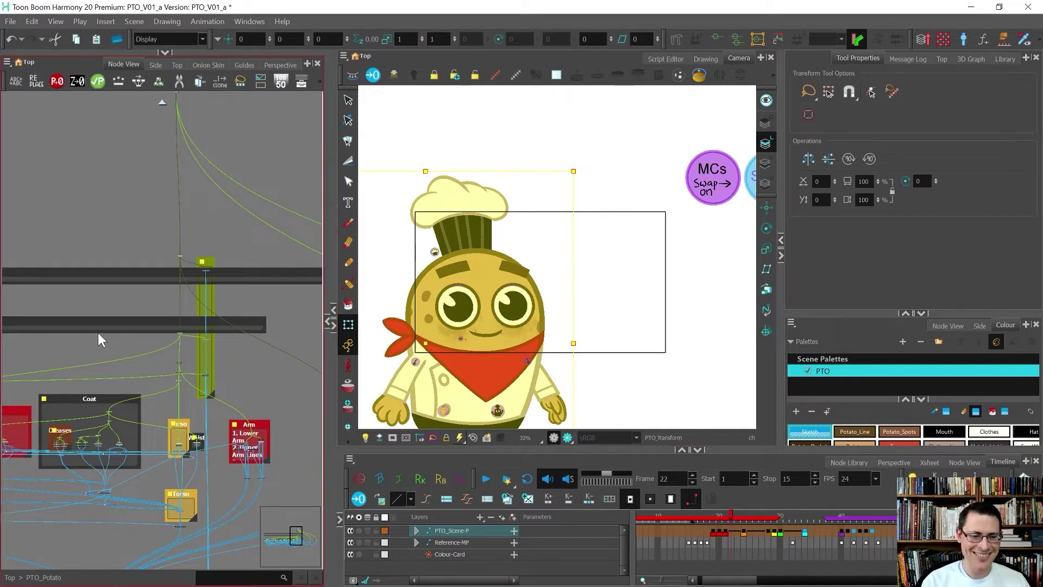
{"action": "scroll", "coordinate": [261, 360], "scroll_direction": "down", "scroll_amount": 6}
{"action": "scroll", "coordinate": [298, 378], "scroll_direction": "up", "scroll_amount": 6}
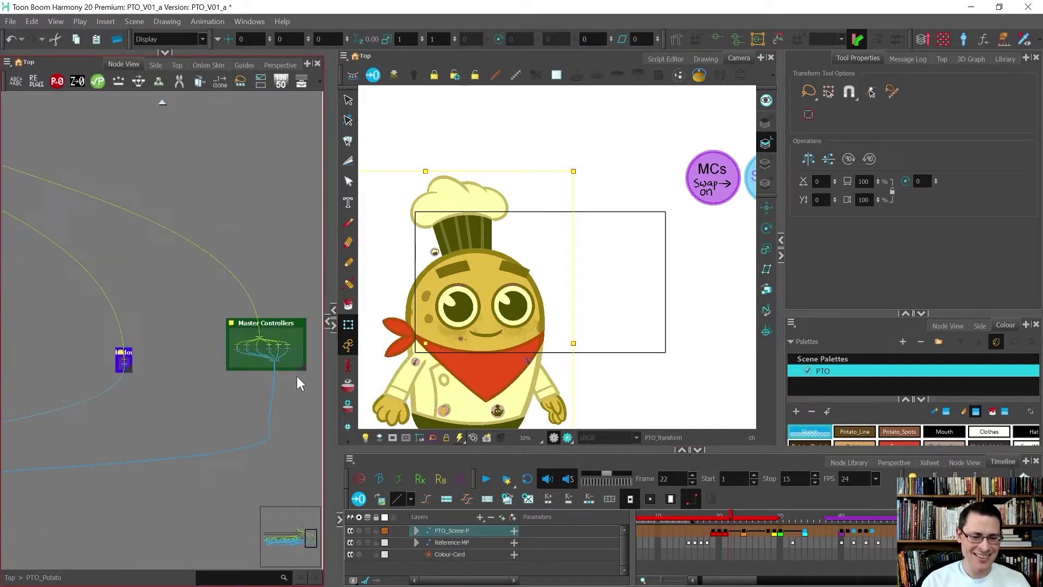
{"action": "left_click", "coordinate": [283, 325]}
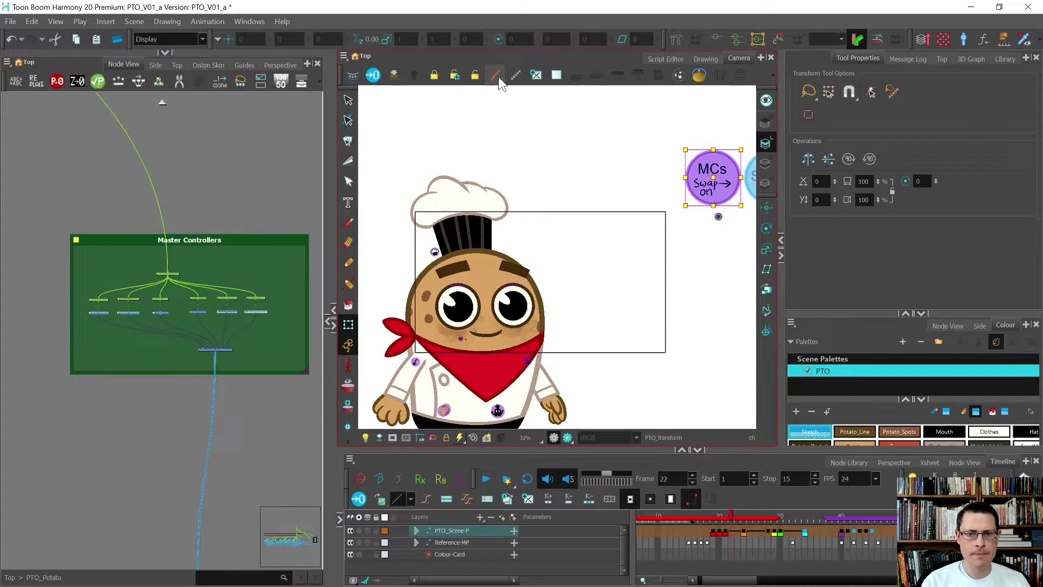
{"action": "scroll", "coordinate": [495, 222], "scroll_direction": "down", "scroll_amount": 3}
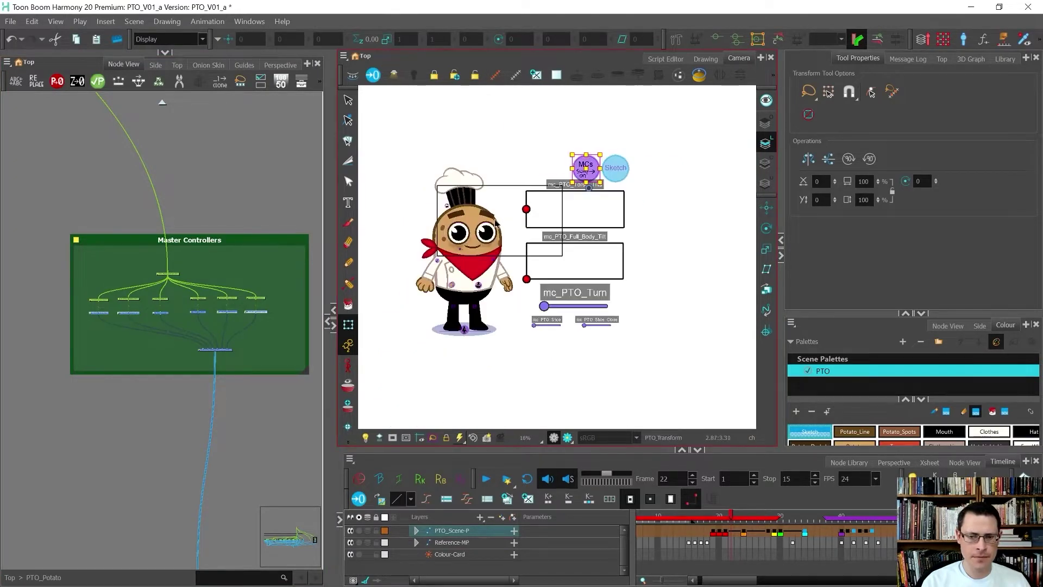
- Set the mc_PTO_Turn control to 0.4 and return to the top level to check the PTO_Scene-P peg
{"action": "left_click", "coordinate": [526, 360]}
{"action": "mouse_move", "coordinate": [545, 306]}
{"action": "left_mouse_down"}
{"action": "mouse_move", "coordinate": [592, 306]}
{"action": "mouse_move", "coordinate": [546, 307]}
{"action": "left_mouse_up"}
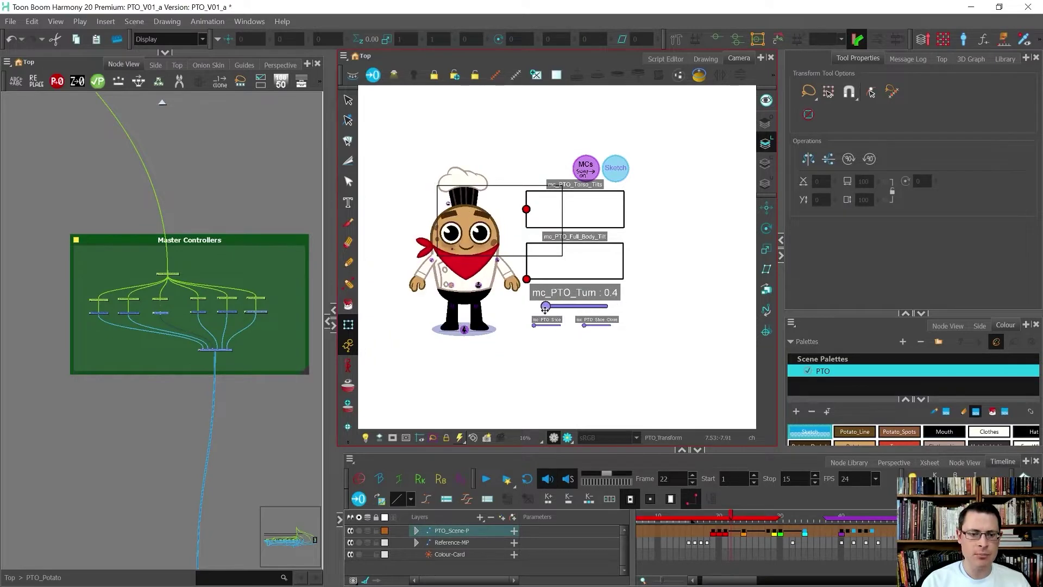
{"action": "left_click", "coordinate": [162, 102]}
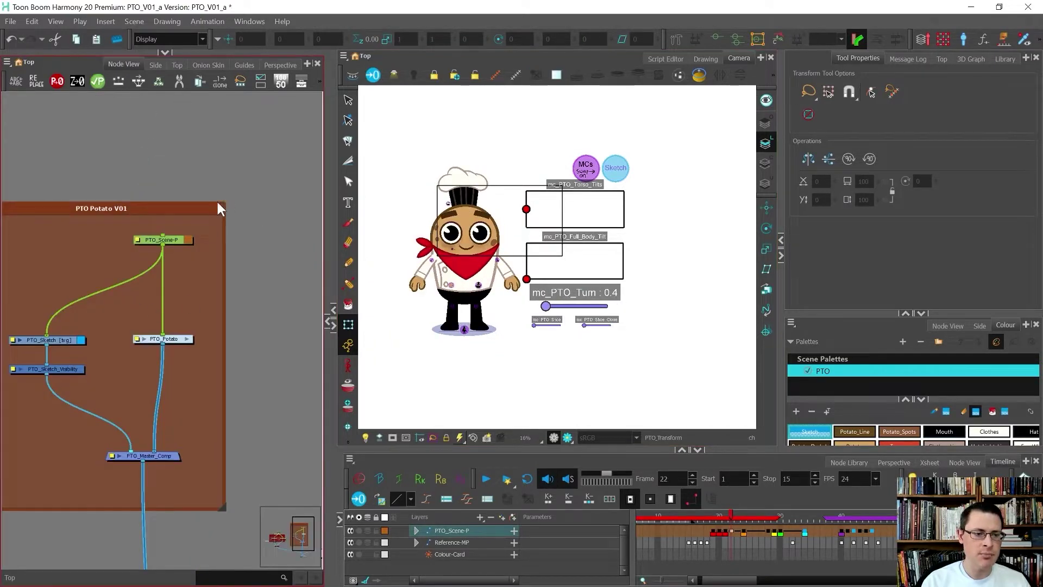
{"action": "left_click", "coordinate": [161, 240]}
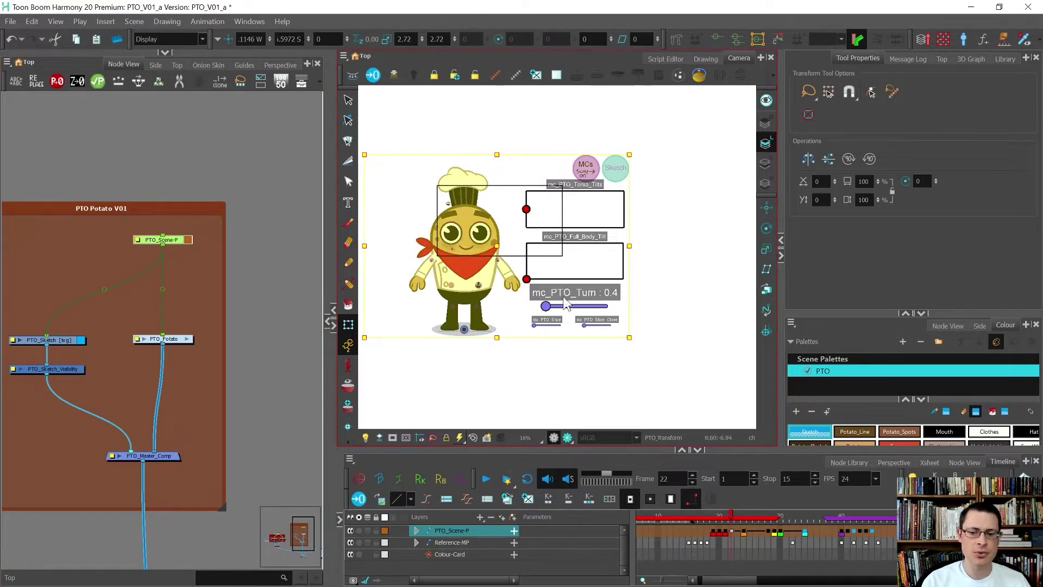
{"action": "left_click", "coordinate": [265, 275]}
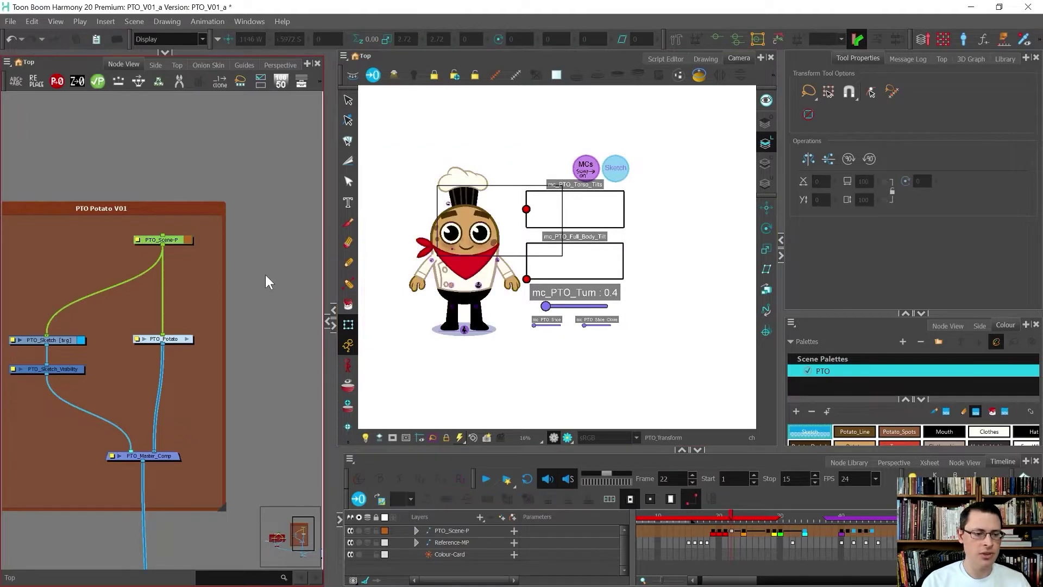
- Undo the character turn and the rig scaling, and hide the master controllers' controls
{"action": "key", "text": "ctrl+z"}
{"action": "key", "text": "ctrl+z"}
{"action": "key", "text": "ctrl+z"}
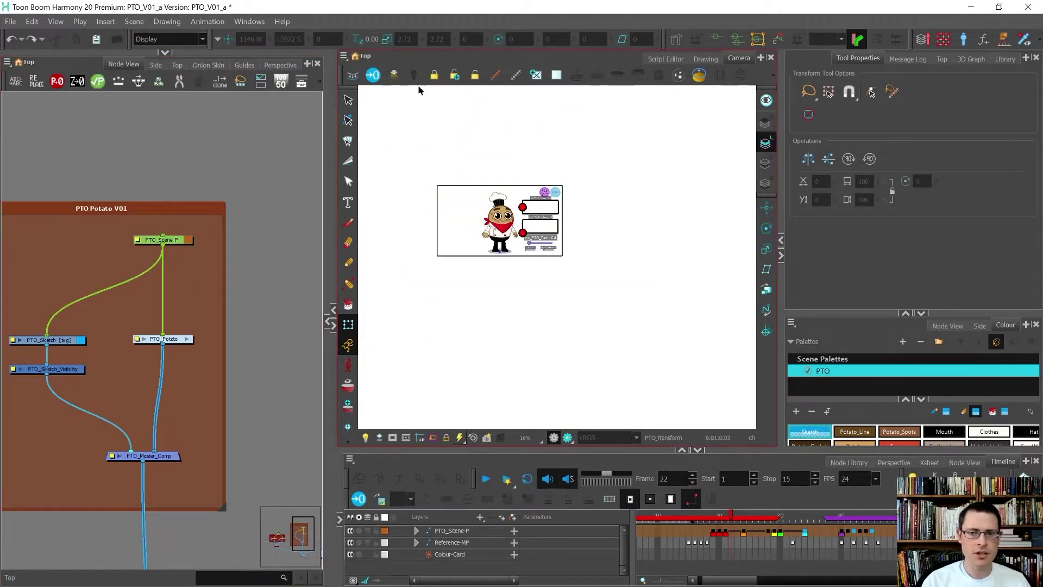
{"action": "left_click", "coordinate": [517, 76]}
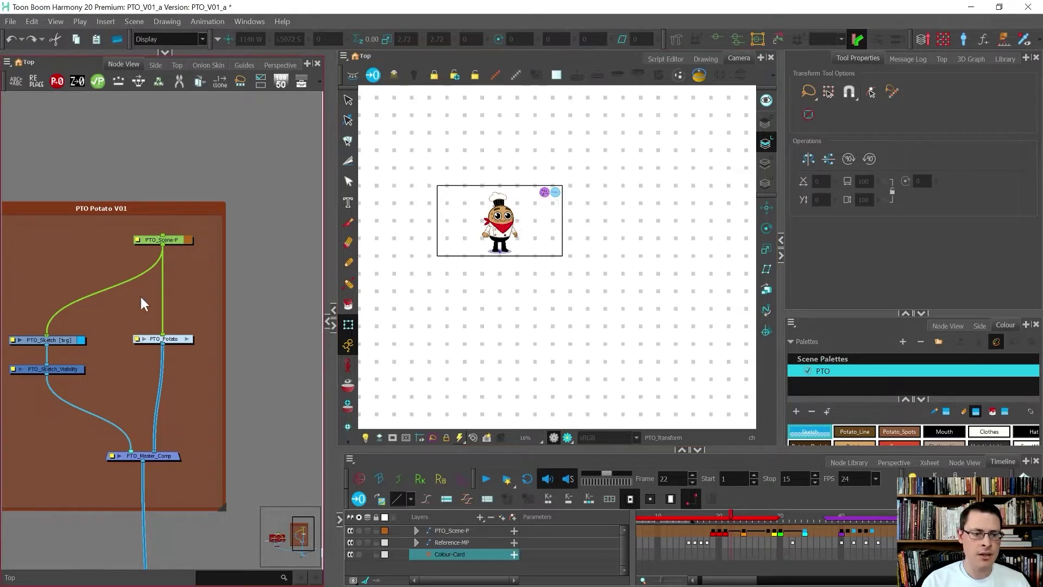
- Enter the PTO_Potato group and select the character's coat in the Camera view
{"action": "left_click", "coordinate": [188, 344]}
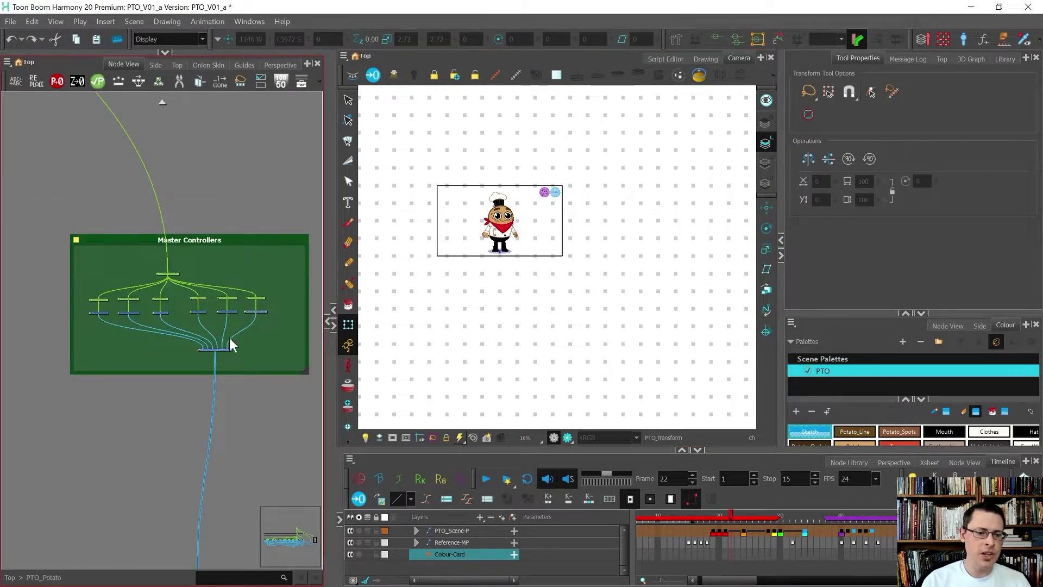
{"action": "scroll", "coordinate": [228, 344], "scroll_direction": "down", "scroll_amount": 5}
{"action": "scroll", "coordinate": [135, 337], "scroll_direction": "up", "scroll_amount": 3}
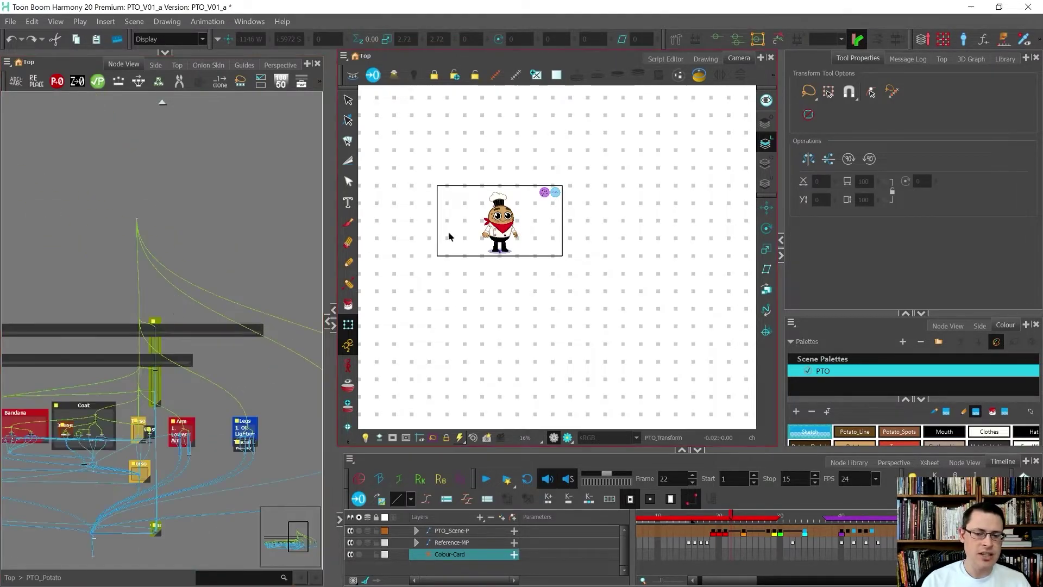
{"action": "scroll", "coordinate": [501, 223], "scroll_direction": "up", "scroll_amount": 5}
{"action": "scroll", "coordinate": [509, 277], "scroll_direction": "up", "scroll_amount": 2}
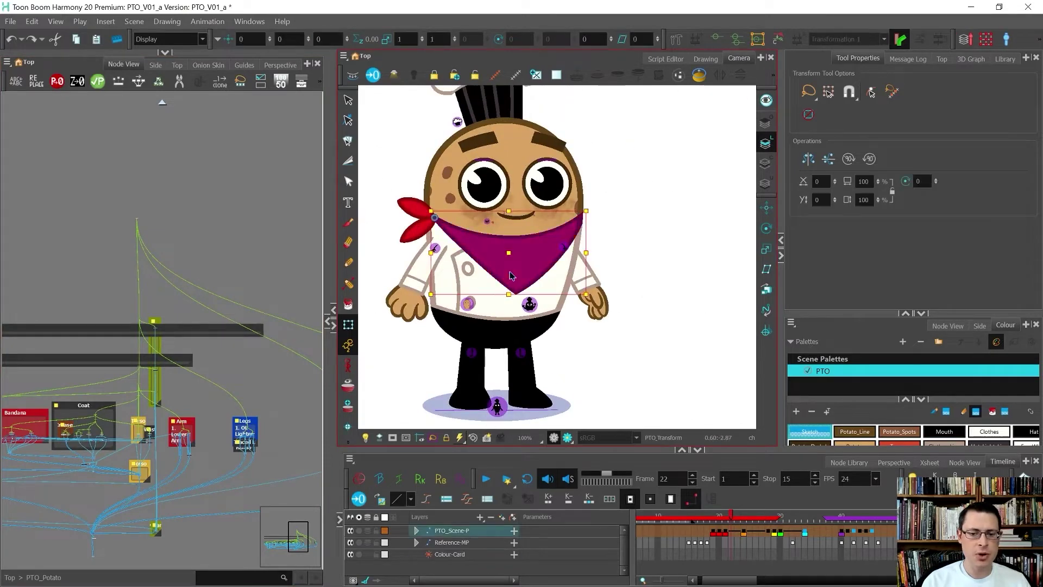
{"action": "left_click", "coordinate": [495, 307]}
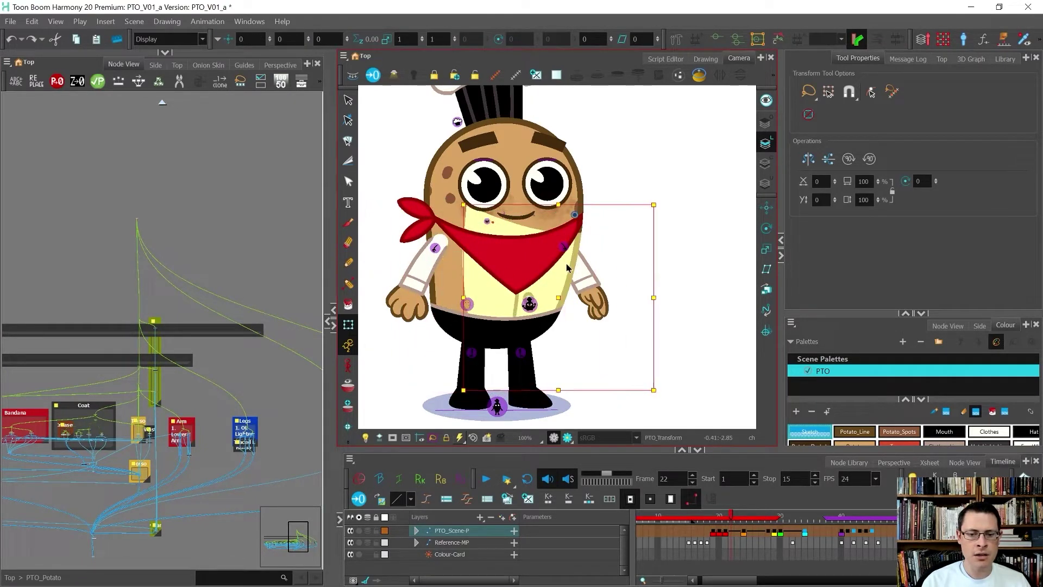
- Select successive parent pegs from the character's torso up to the PTO_Master-P peg that holds the whole body
{"action": "left_click", "coordinate": [502, 263]}
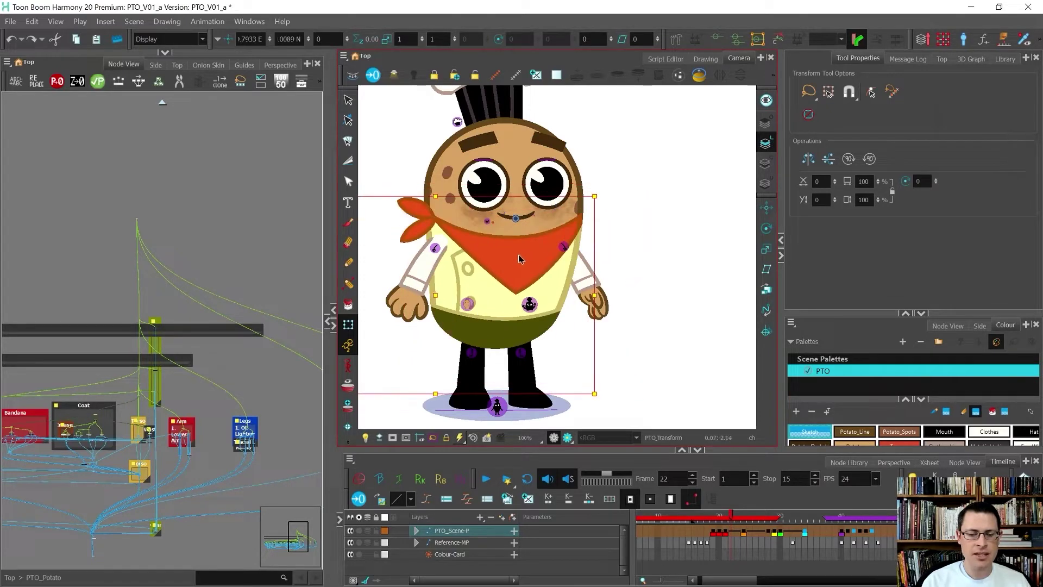
{"action": "left_click", "coordinate": [517, 260]}
{"action": "left_click", "coordinate": [476, 245]}
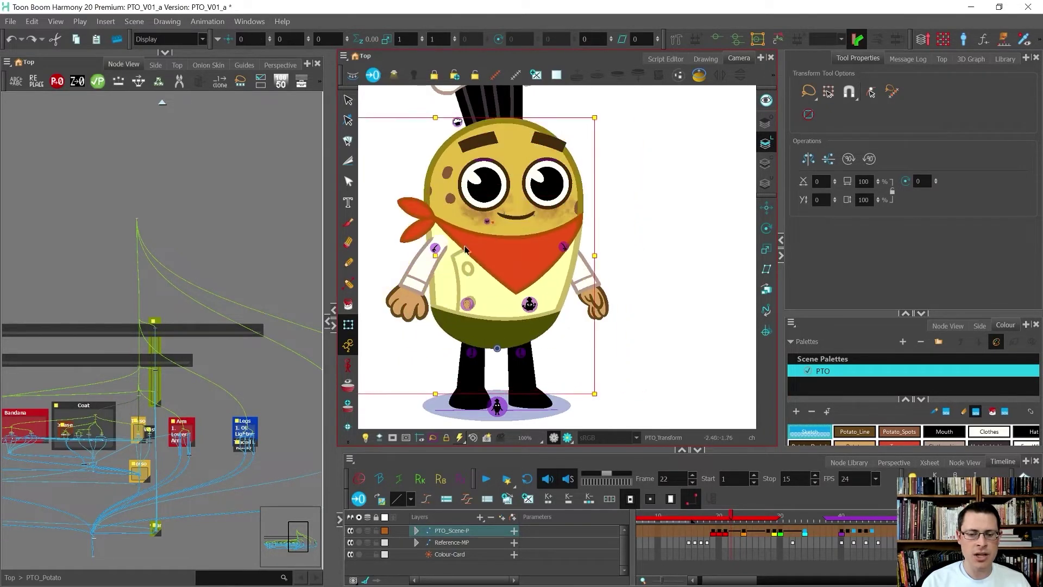
{"action": "left_click", "coordinate": [476, 246]}
{"action": "left_click", "coordinate": [483, 253]}
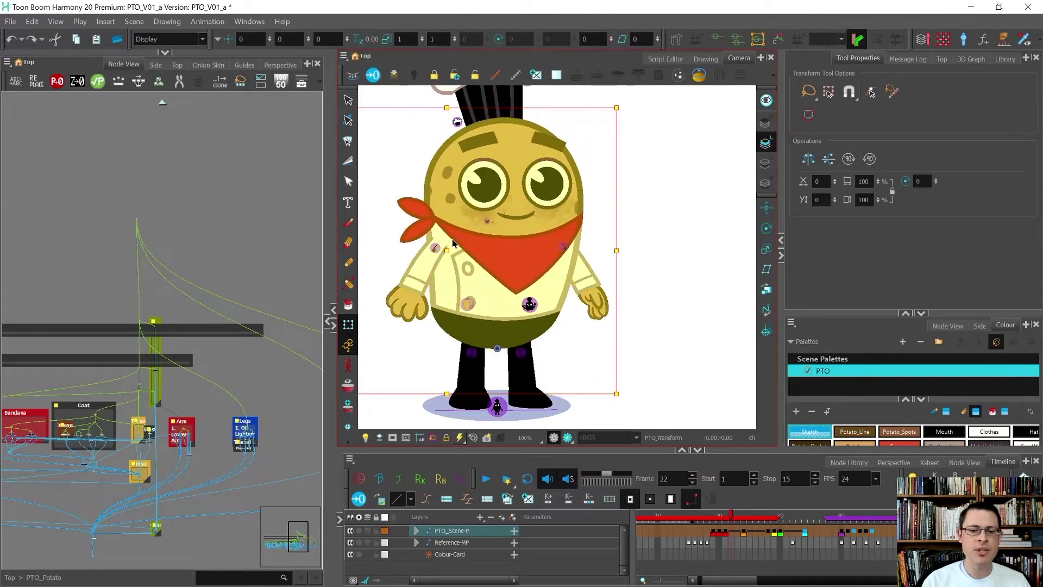
{"action": "scroll", "coordinate": [490, 261], "scroll_direction": "down", "scroll_amount": 3}
{"action": "scroll", "coordinate": [485, 217], "scroll_direction": "up", "scroll_amount": 2}
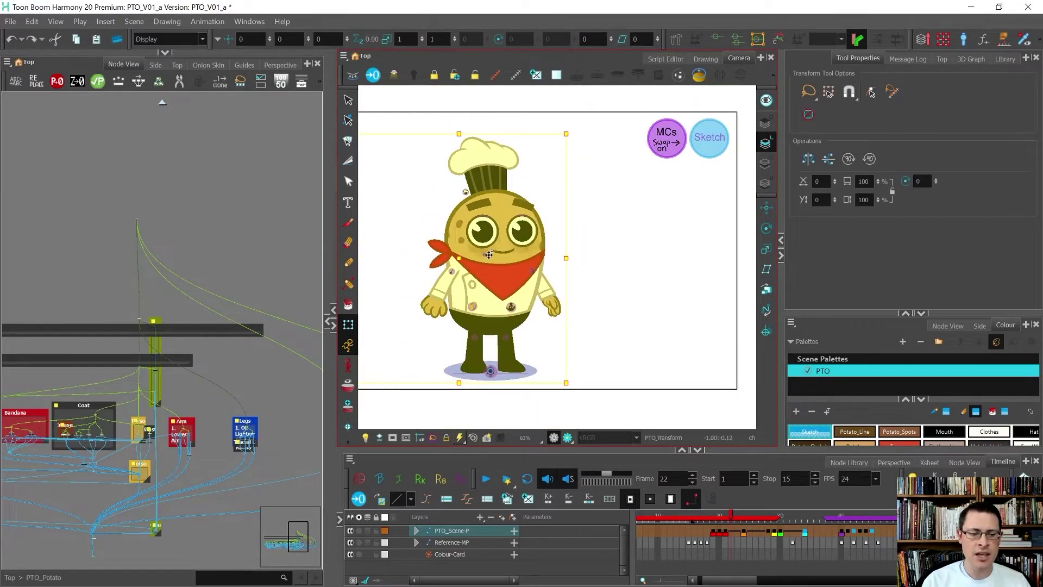
{"action": "scroll", "coordinate": [489, 254], "scroll_direction": "up", "scroll_amount": 1}
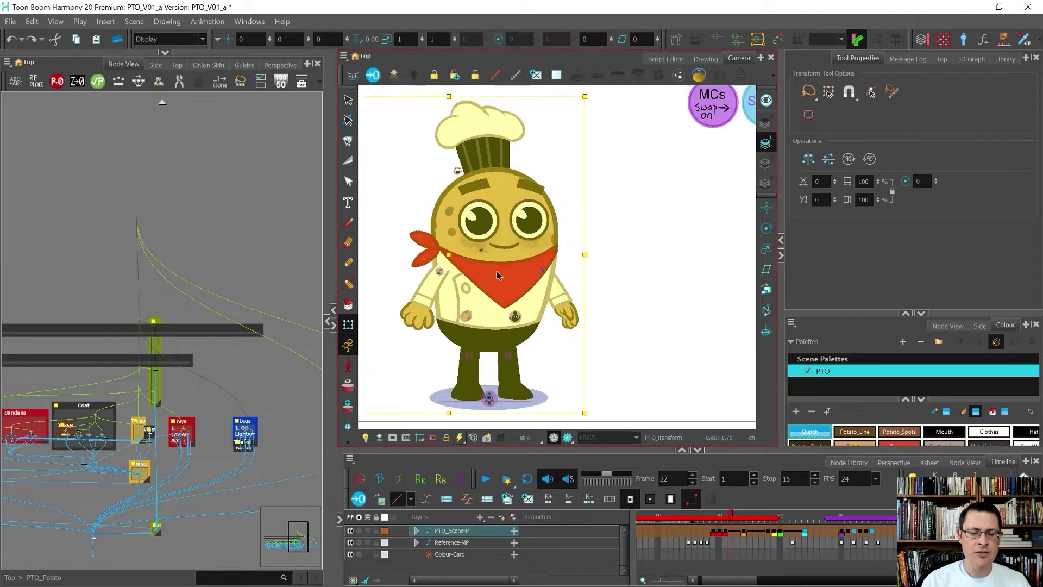
- Try moving the whole character with the PTO_Master-P peg twice, undoing each move
{"action": "left_click_drag", "start_coordinate": [497, 245], "coordinate": [489, 264]}
{"action": "scroll", "coordinate": [139, 332], "scroll_direction": "up", "scroll_amount": 2}
{"action": "scroll", "coordinate": [139, 331], "scroll_direction": "down", "scroll_amount": 2}
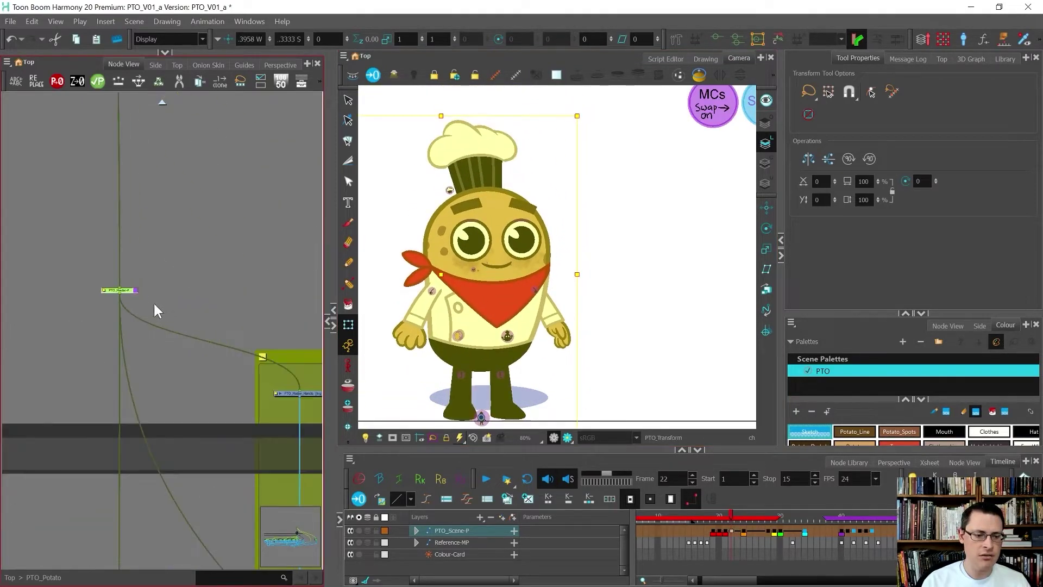
{"action": "key", "text": "ctrl+z"}
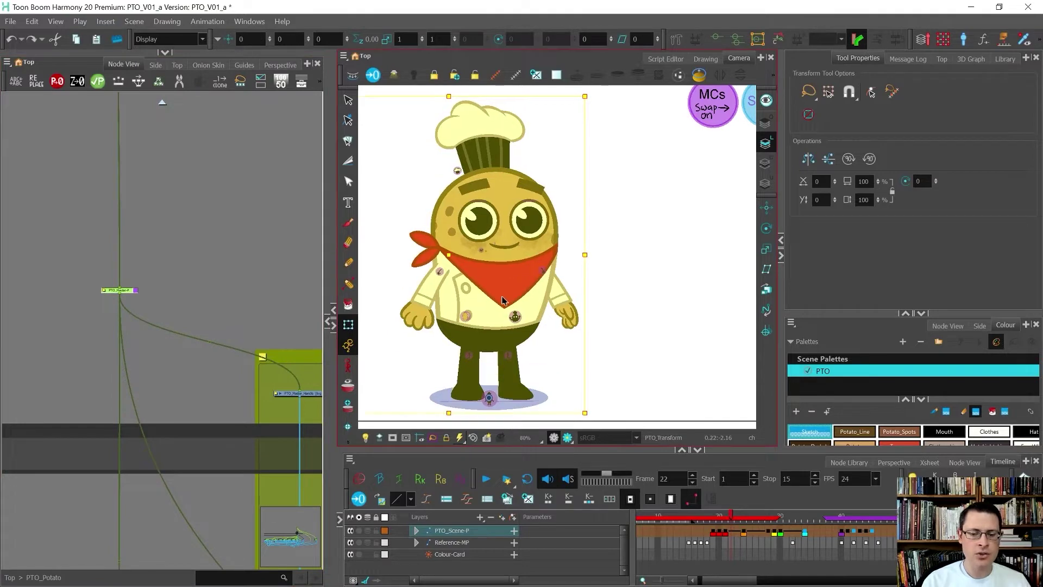
{"action": "left_click_drag", "start_coordinate": [503, 300], "coordinate": [502, 237]}
{"action": "key", "text": "ctrl+z"}
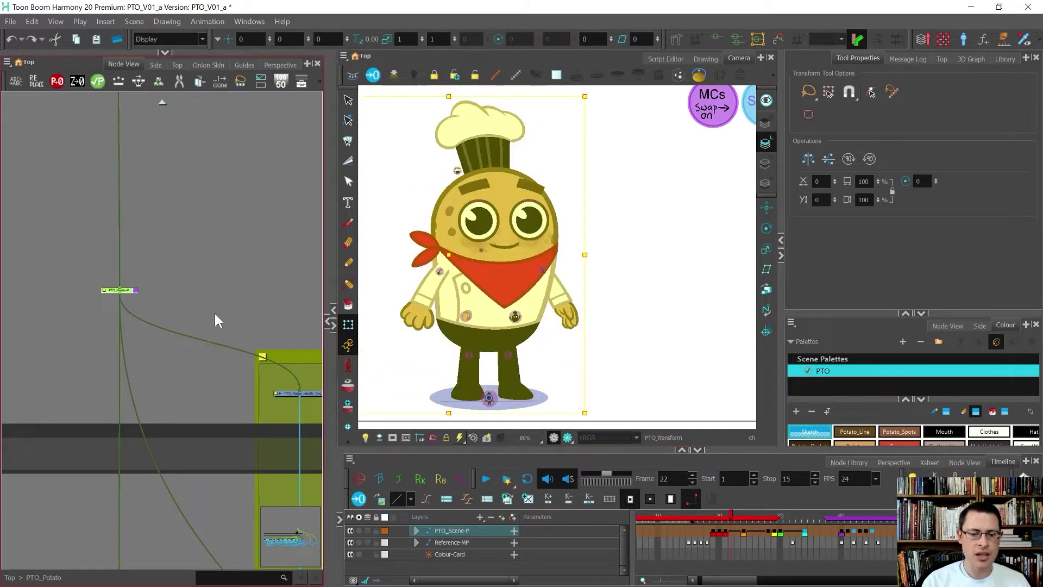
- Locate the PTO_Master-P peg in the node network and enlarge the timeline to show its layer
{"action": "scroll", "coordinate": [122, 285], "scroll_direction": "up", "scroll_amount": 2}
{"action": "left_click", "coordinate": [128, 300]}
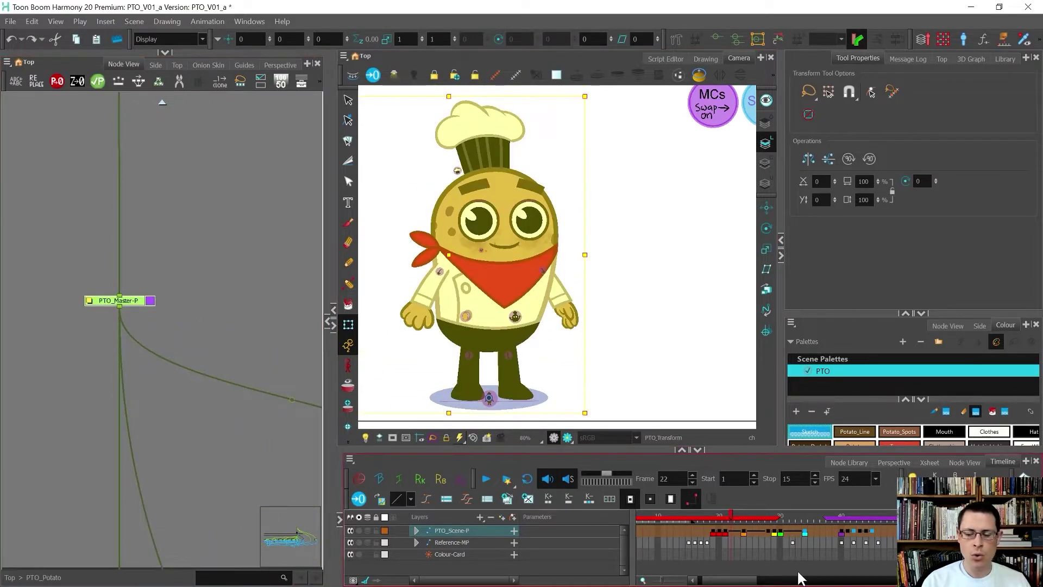
{"action": "left_click_drag", "start_coordinate": [711, 448], "coordinate": [707, 359]}
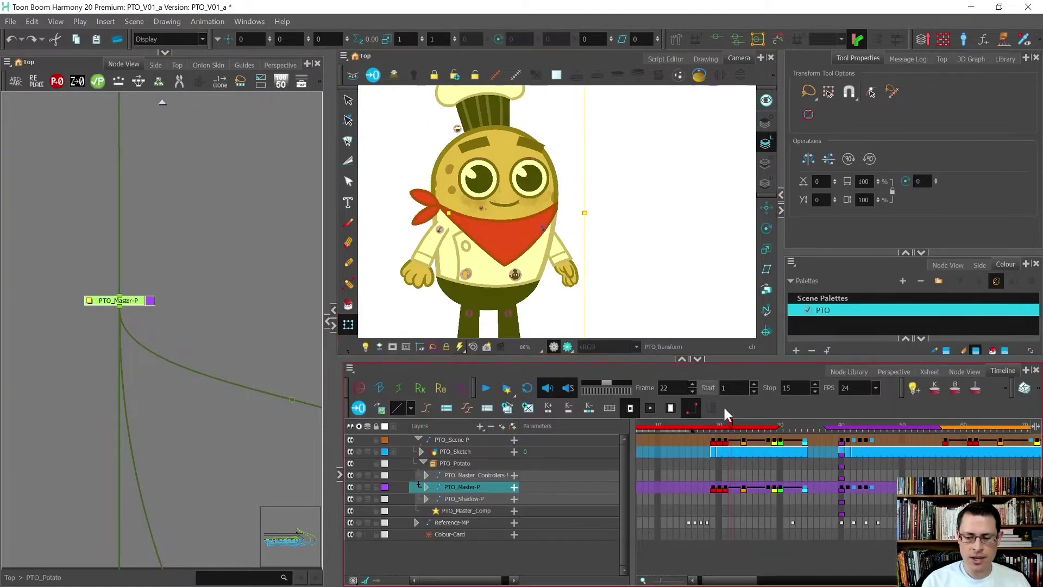
- Examine the PTO_Master-P keyframes at several frames, including 21, 35 and 59, and select PTO_Scene-P at frame 59
{"action": "left_click", "coordinate": [726, 488]}
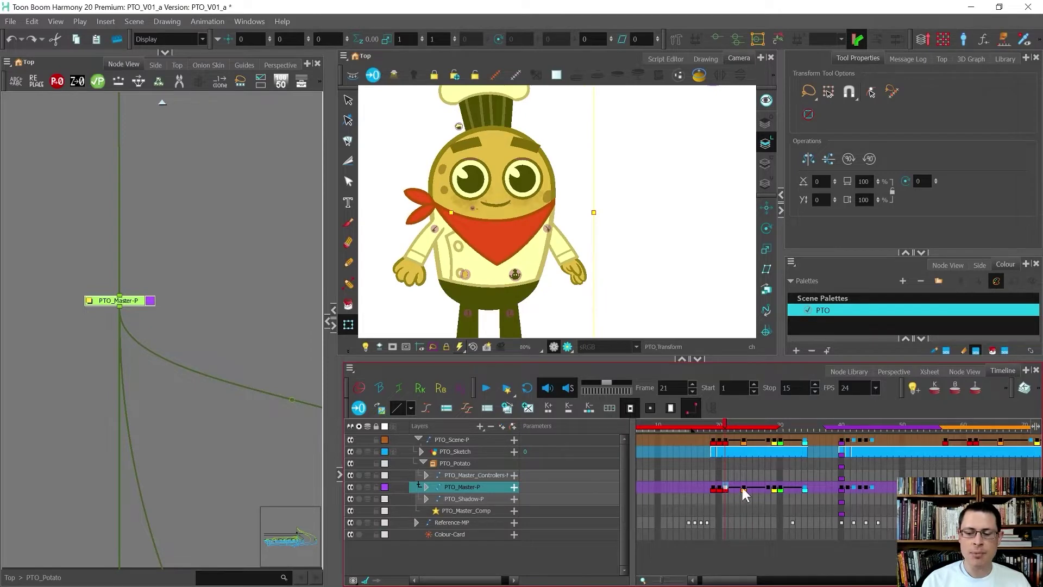
{"action": "left_click", "coordinate": [970, 489]}
{"action": "left_click", "coordinate": [959, 487]}
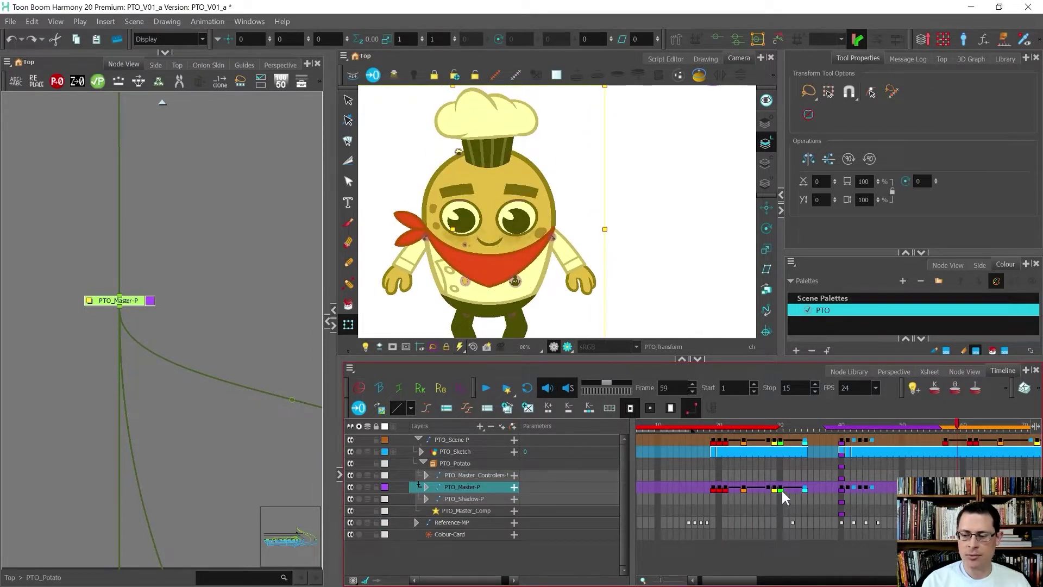
{"action": "left_click", "coordinate": [807, 487]}
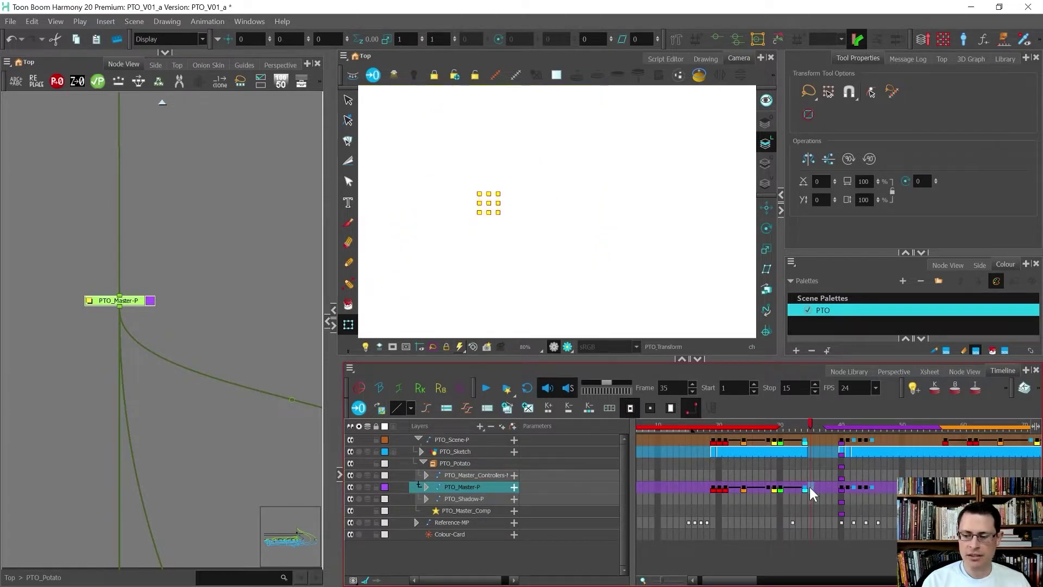
{"action": "left_click", "coordinate": [956, 438]}
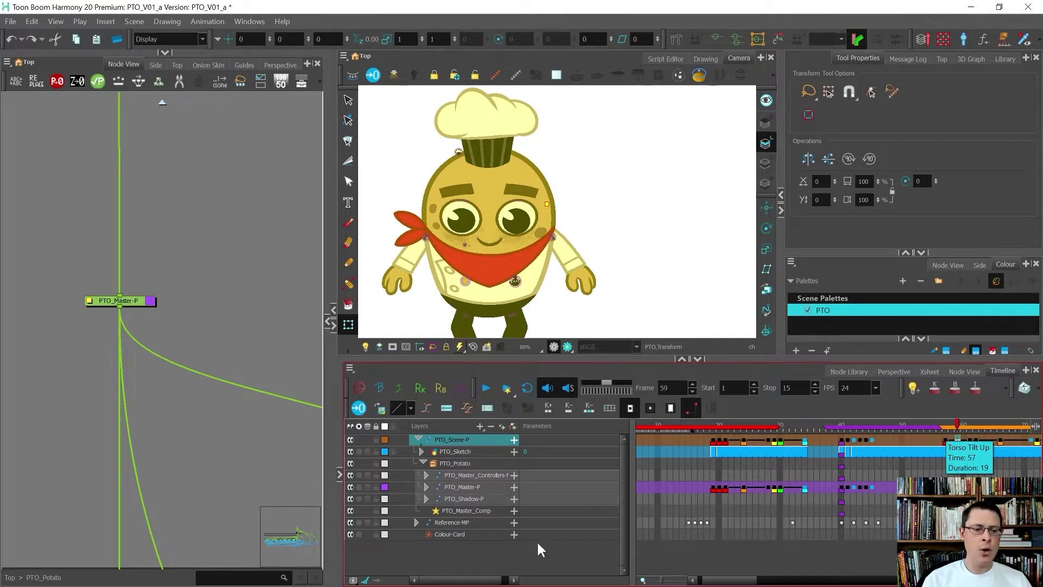
- Add a new parent peg above PTO_Master-P in the node network and space the two nodes apart
{"action": "left_click", "coordinate": [119, 301]}
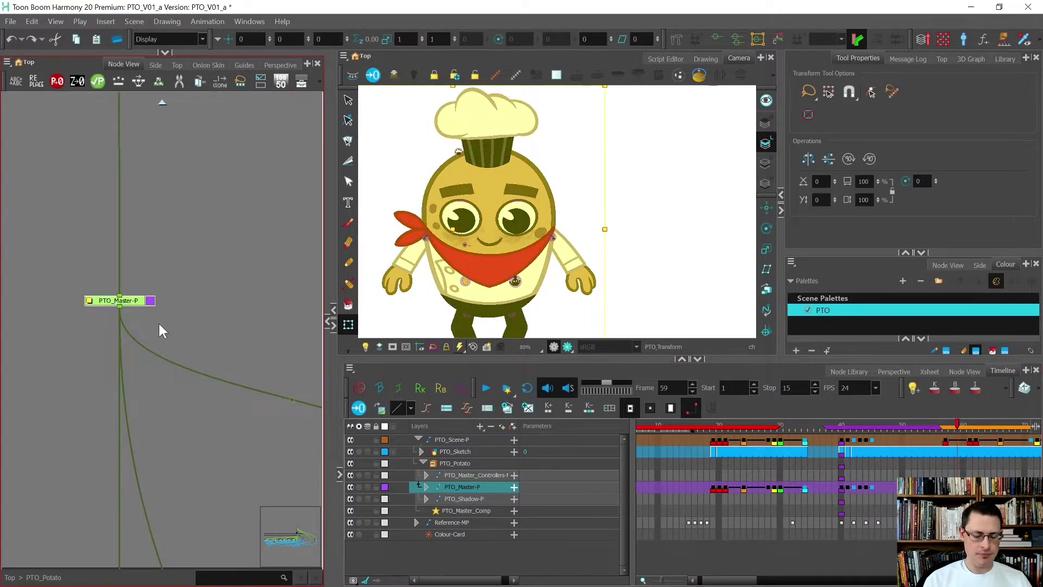
{"action": "key", "text": "ctrl+p"}
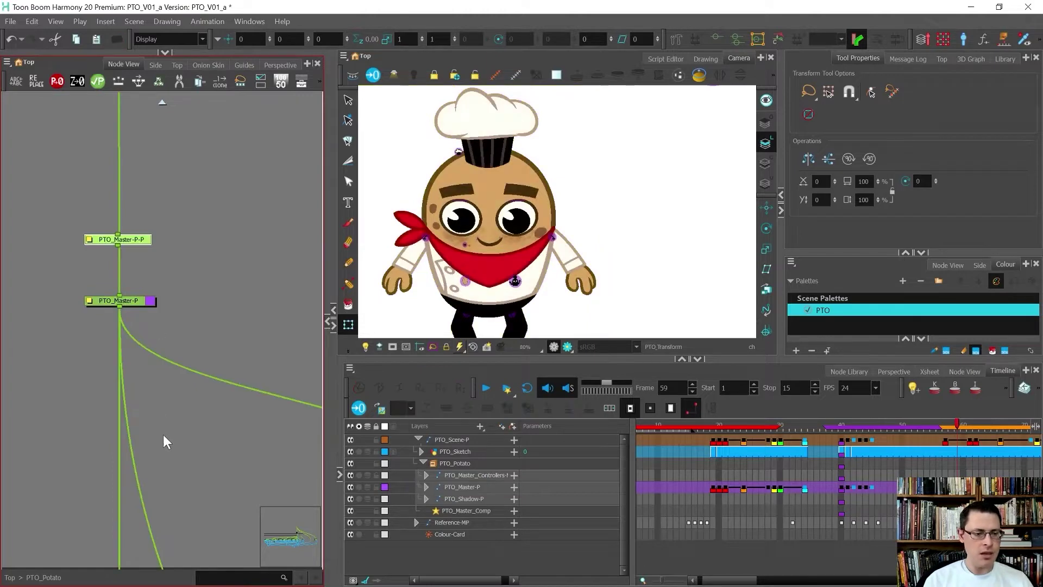
{"action": "scroll", "coordinate": [130, 255], "scroll_direction": "down", "scroll_amount": 2}
{"action": "scroll", "coordinate": [131, 256], "scroll_direction": "up", "scroll_amount": 2}
{"action": "left_click_drag", "start_coordinate": [154, 353], "coordinate": [151, 262]}
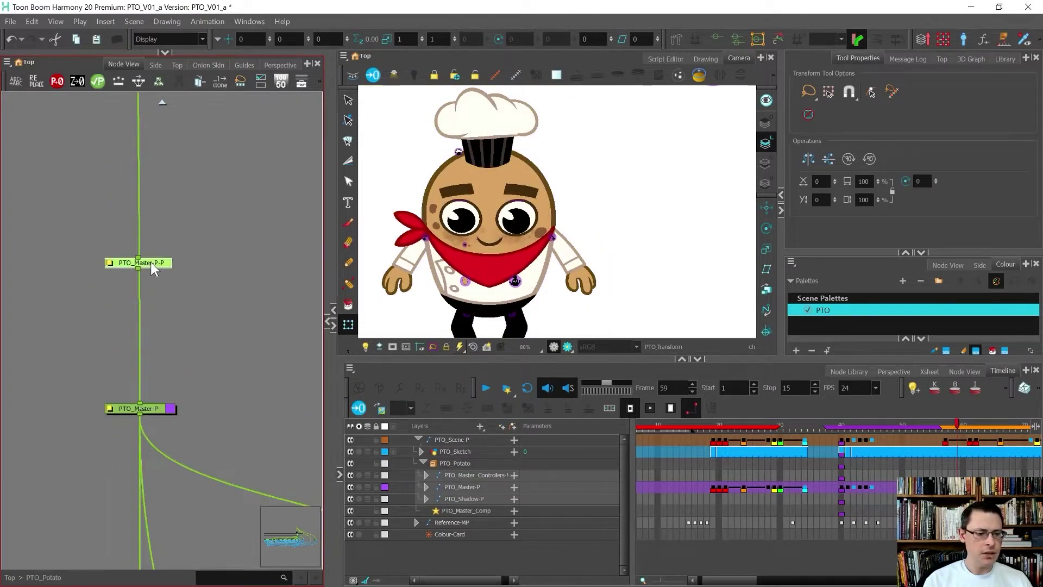
- Rename the new parent peg to PTO_Rig_Flip-P in its layer properties
{"action": "left_click", "coordinate": [126, 262]}
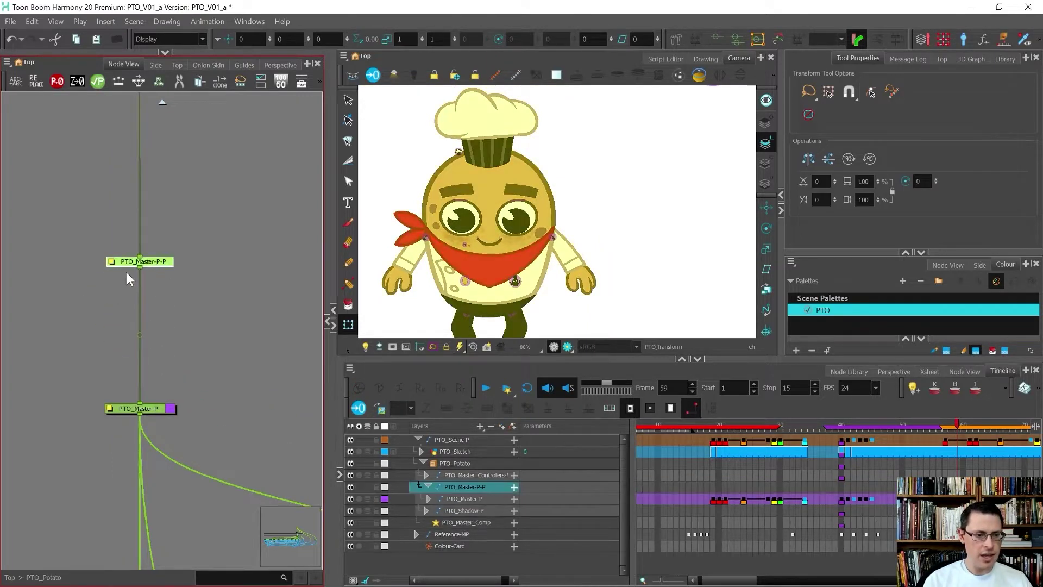
{"action": "double_click", "coordinate": [112, 262]}
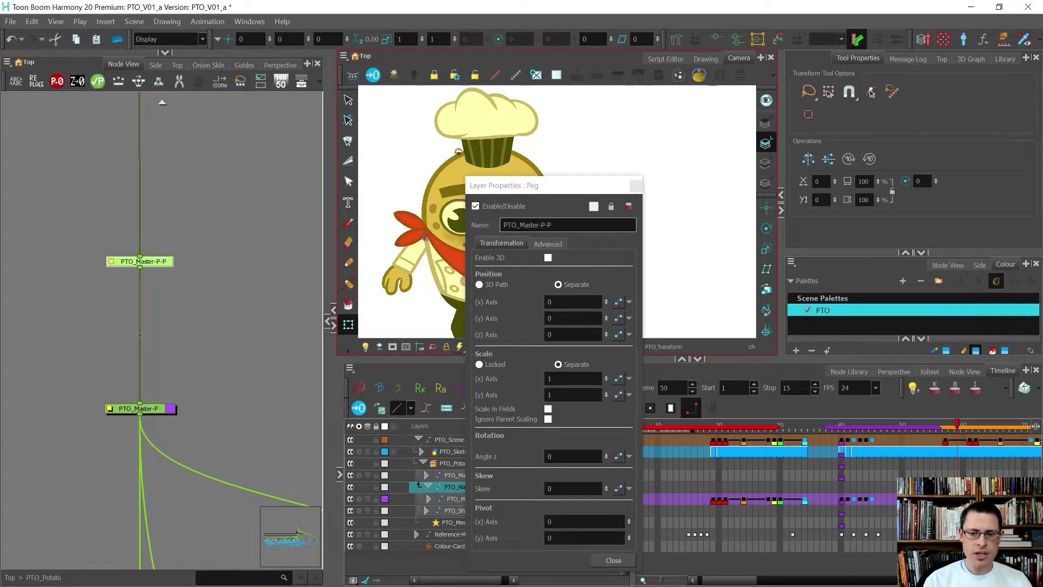
{"action": "left_click_drag", "start_coordinate": [520, 224], "coordinate": [576, 225]}
{"action": "type", "text": "Rig_Flip"}
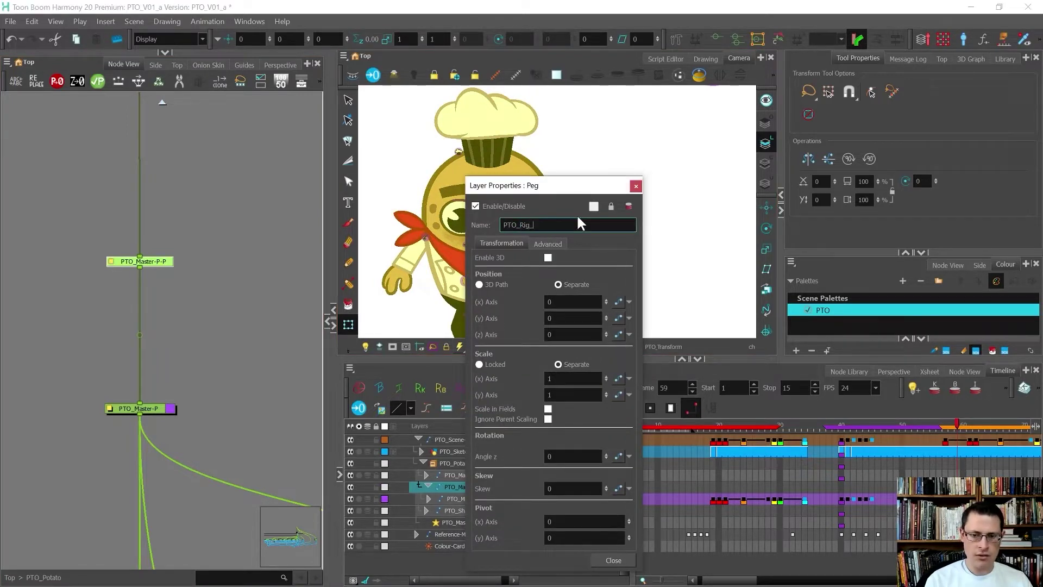
{"action": "key", "text": "Return"}
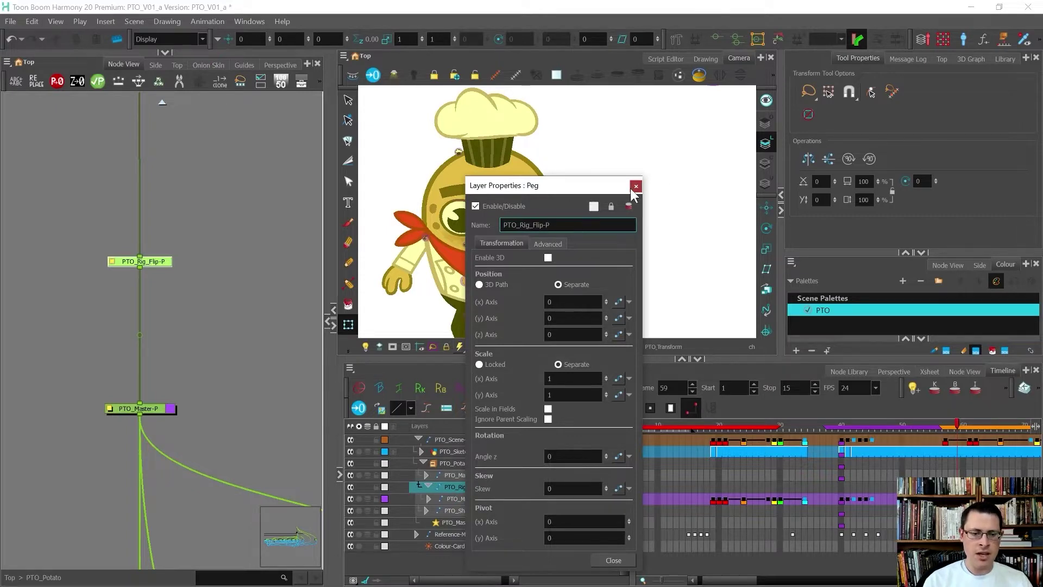
{"action": "left_click", "coordinate": [636, 187]}
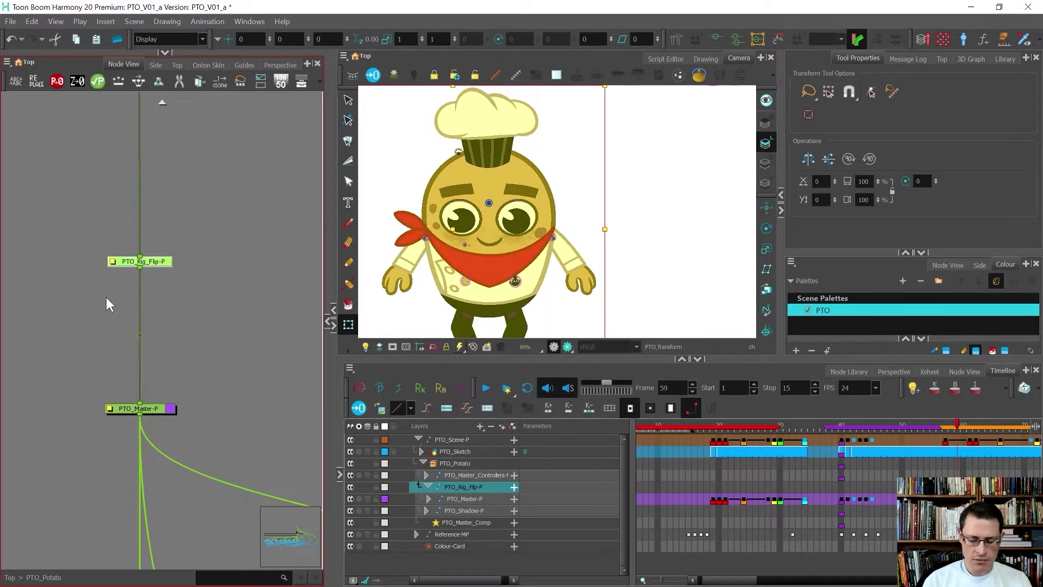
- Insert a bright green backdrop named "Rig Flip Here!" around the PTO_Rig_Flip-P peg
{"action": "left_click", "coordinate": [9, 63]}
{"action": "mouse_move", "coordinate": [19, 129]}
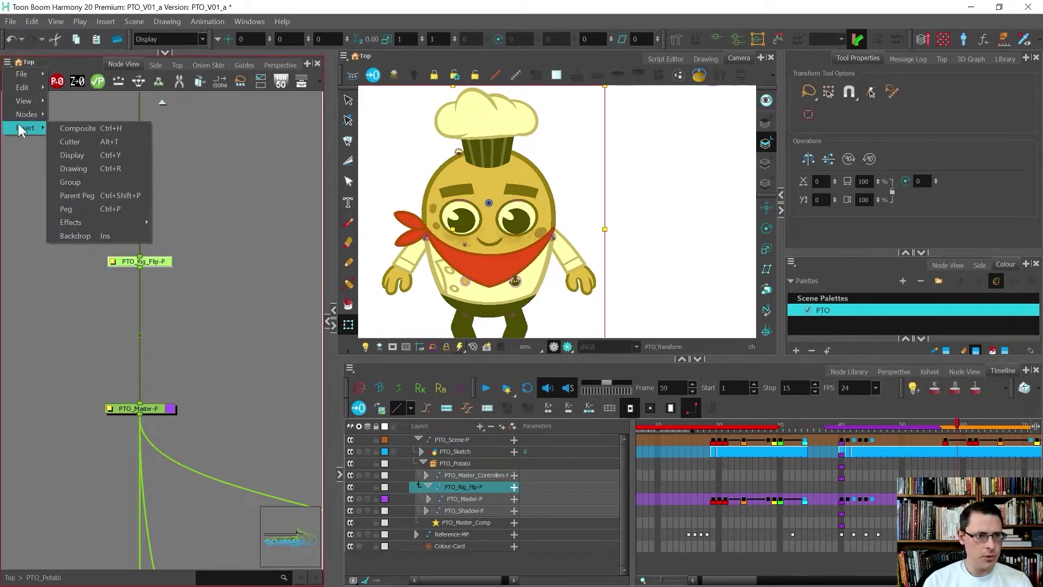
{"action": "left_click", "coordinate": [104, 236]}
{"action": "left_click", "coordinate": [84, 214]}
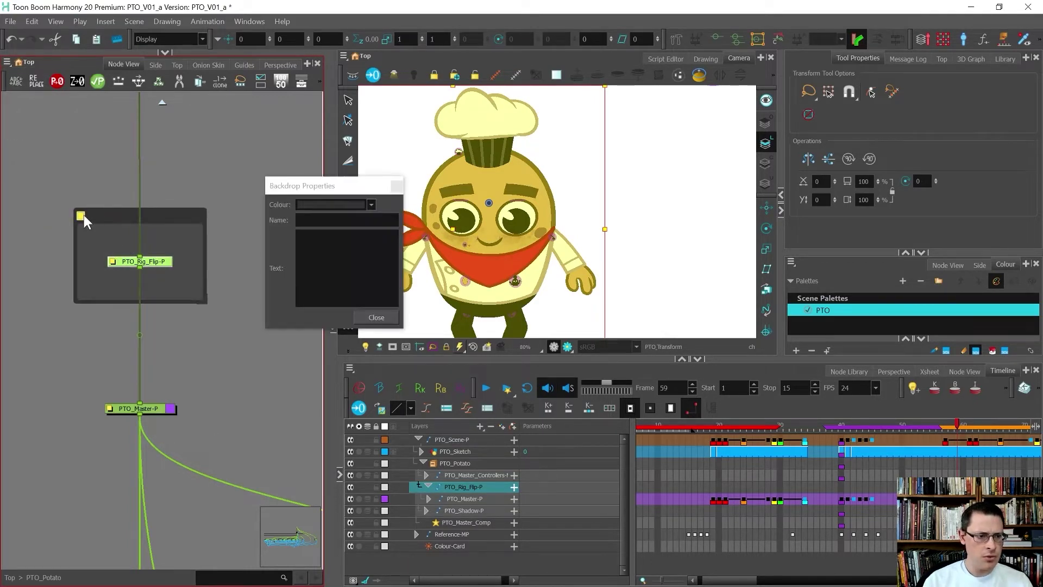
{"action": "left_click", "coordinate": [325, 206]}
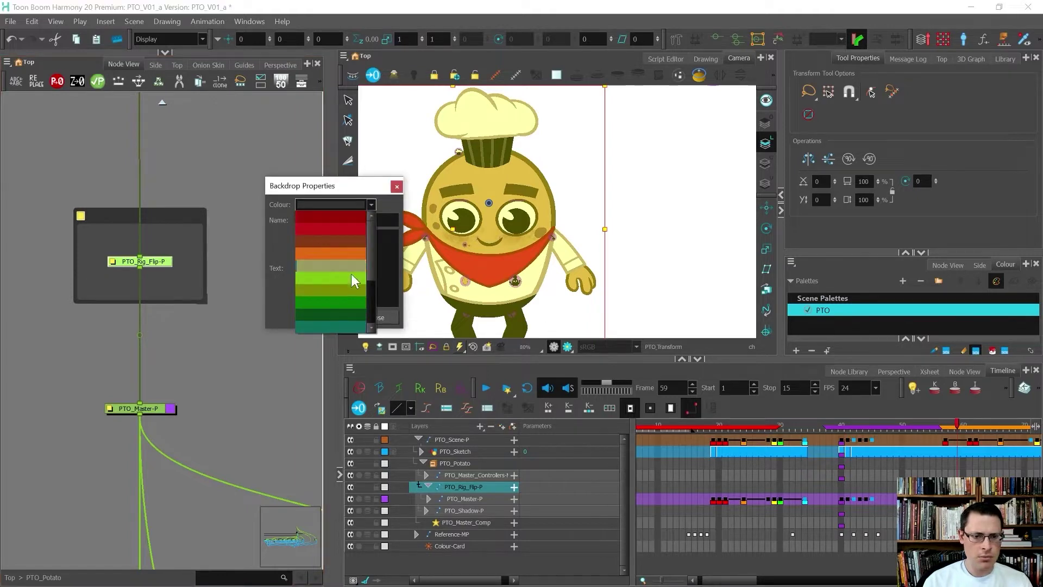
{"action": "left_click", "coordinate": [349, 278]}
{"action": "type", "text": "Rig Flip Here!"}
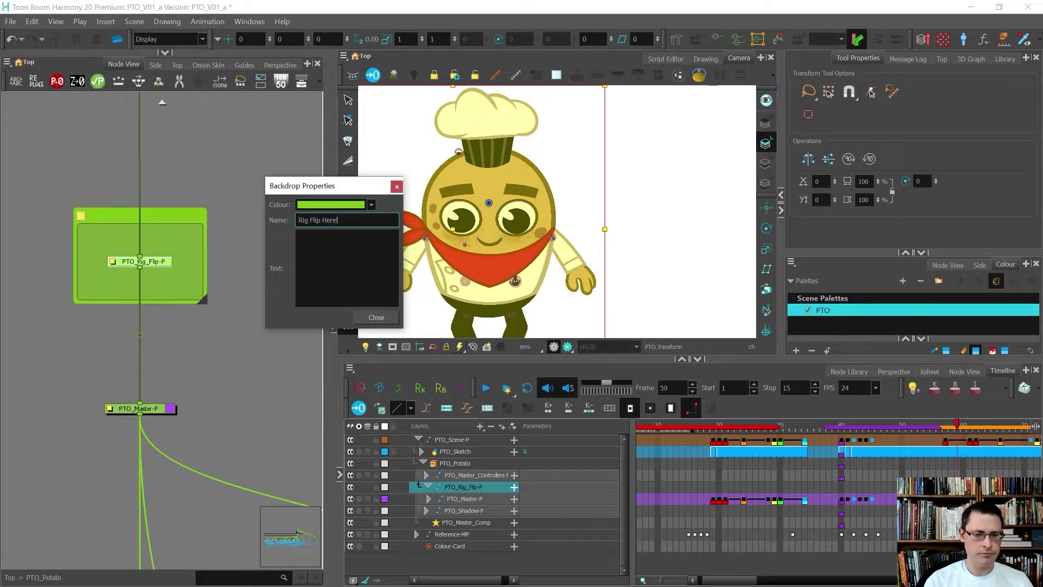
{"action": "left_click", "coordinate": [376, 317]}
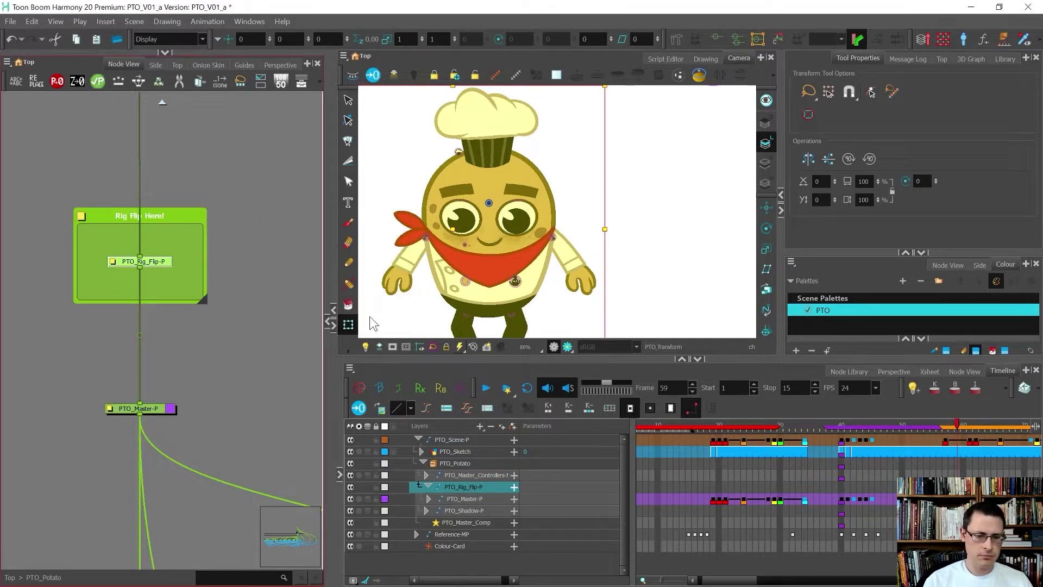
- Shift the "Rig Flip Here!" backdrop and widen it so PTO_Rig_Flip-P sits in the middle
{"action": "scroll", "coordinate": [217, 337], "scroll_direction": "down", "scroll_amount": 3}
{"action": "left_click", "coordinate": [217, 337]}
{"action": "left_click_drag", "start_coordinate": [201, 274], "coordinate": [124, 250]}
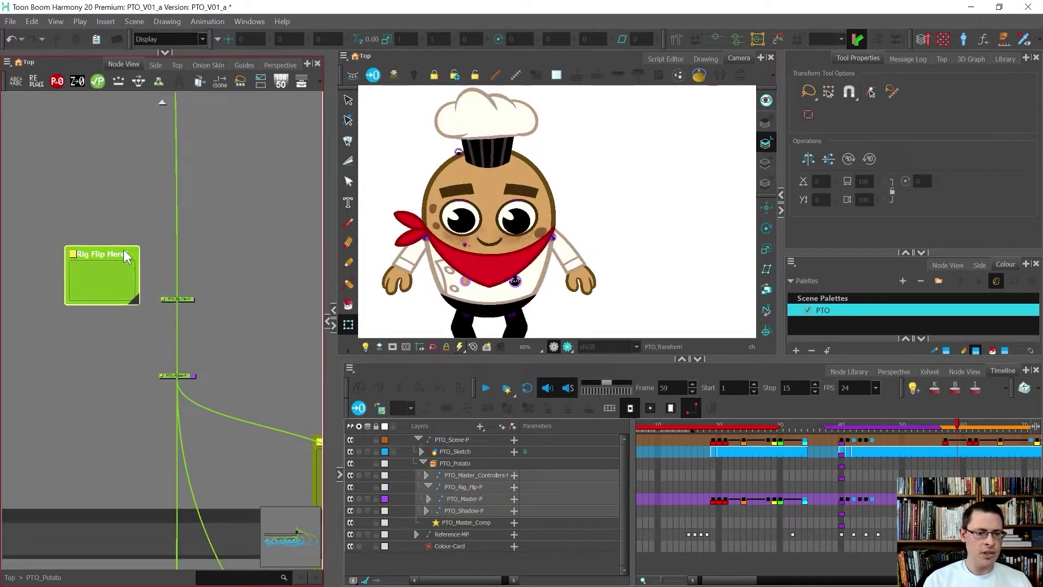
{"action": "left_click_drag", "start_coordinate": [133, 298], "coordinate": [296, 321]}
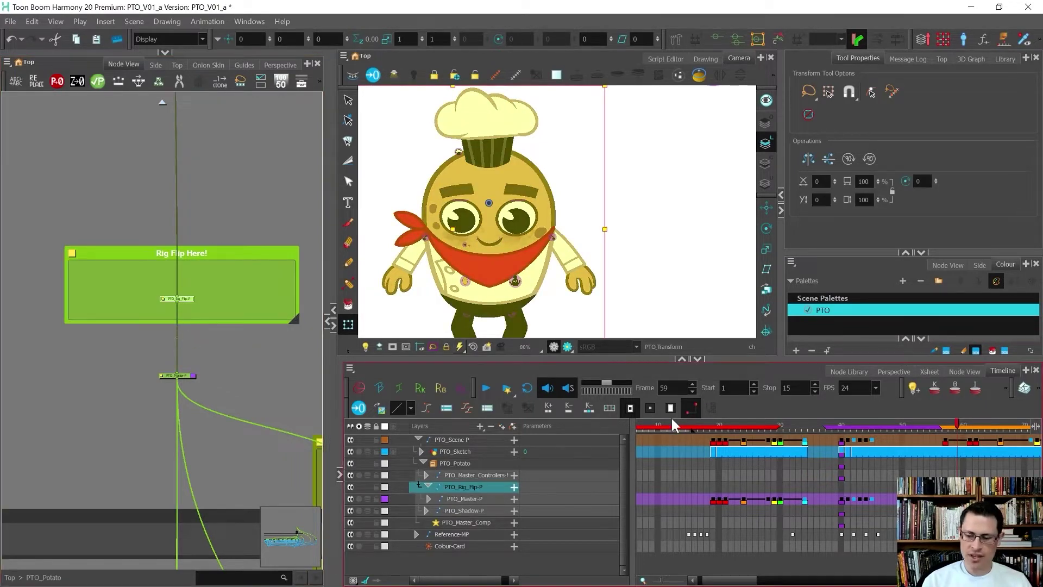
- Select PTO_Master-P, move up to its parent peg PTO_Rig_Flip-P, and frame the whole character
{"action": "scroll", "coordinate": [717, 584], "scroll_direction": "left", "scroll_amount": 2}
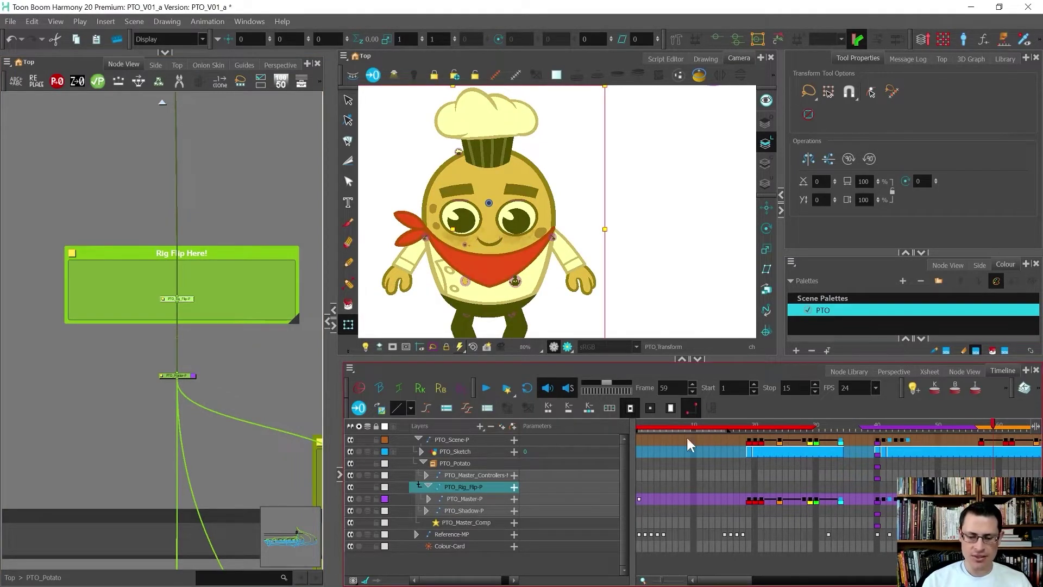
{"action": "scroll", "coordinate": [165, 280], "scroll_direction": "up", "scroll_amount": 2}
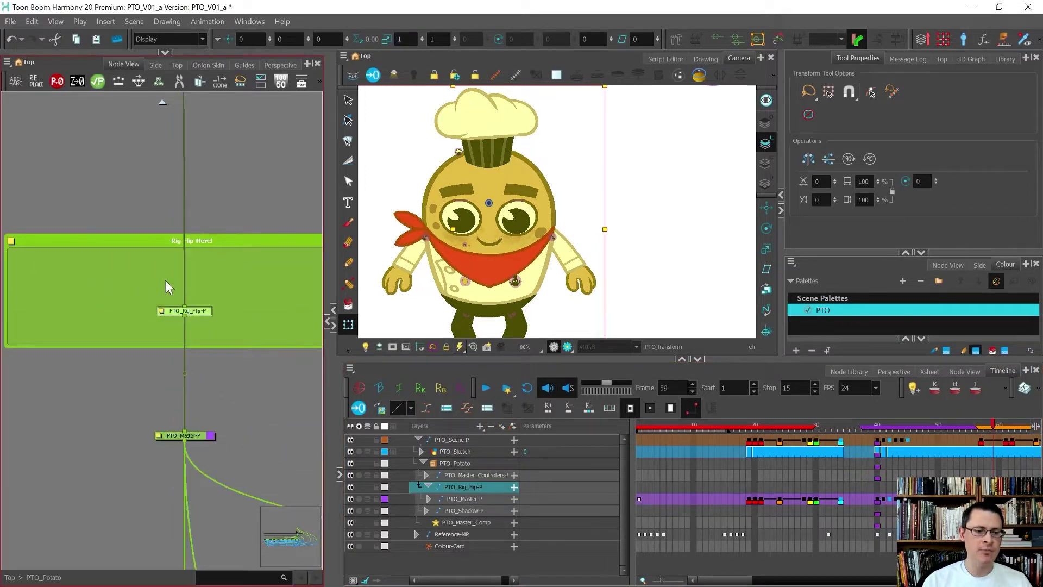
{"action": "left_click", "coordinate": [163, 435]}
{"action": "key", "text": "b"}
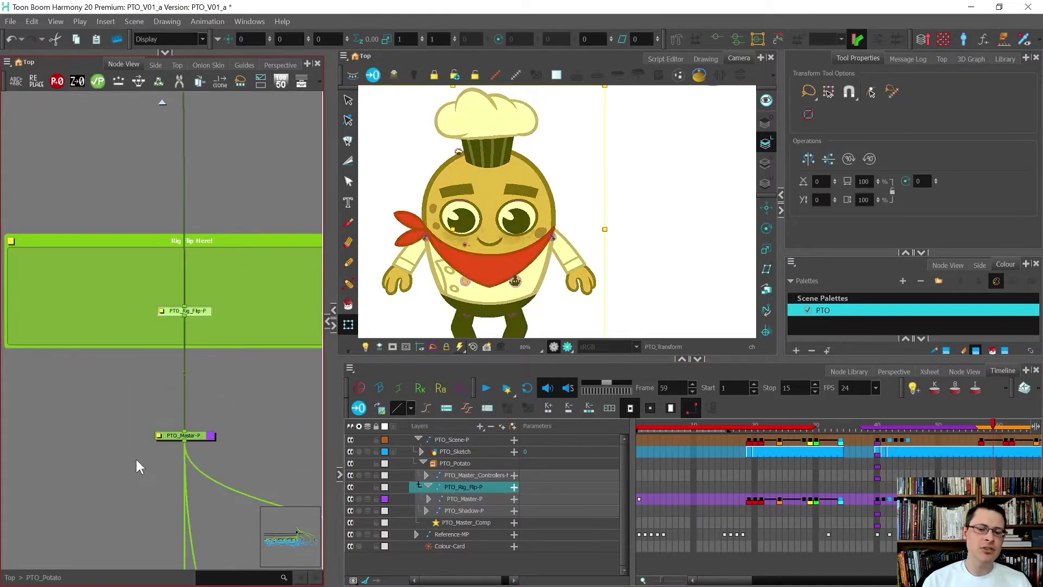
{"action": "scroll", "coordinate": [671, 198], "scroll_direction": "down", "scroll_amount": 3}
{"action": "scroll", "coordinate": [638, 210], "scroll_direction": "up", "scroll_amount": 1}
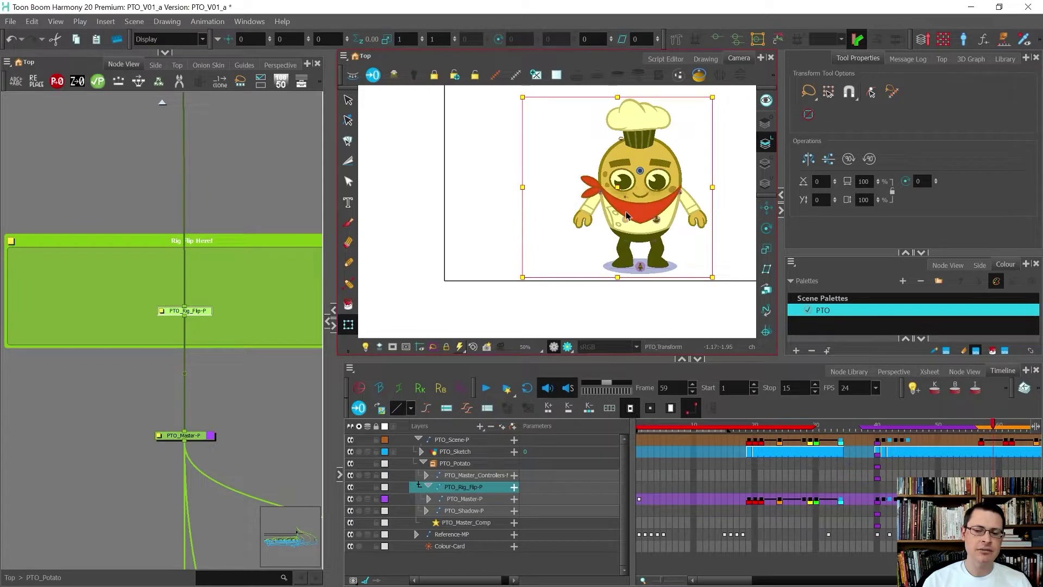
- Try squashing the character with PTO_Master-P, undo it, and try the same squash with PTO_Rig_Flip-P
{"action": "left_click", "coordinate": [167, 437]}
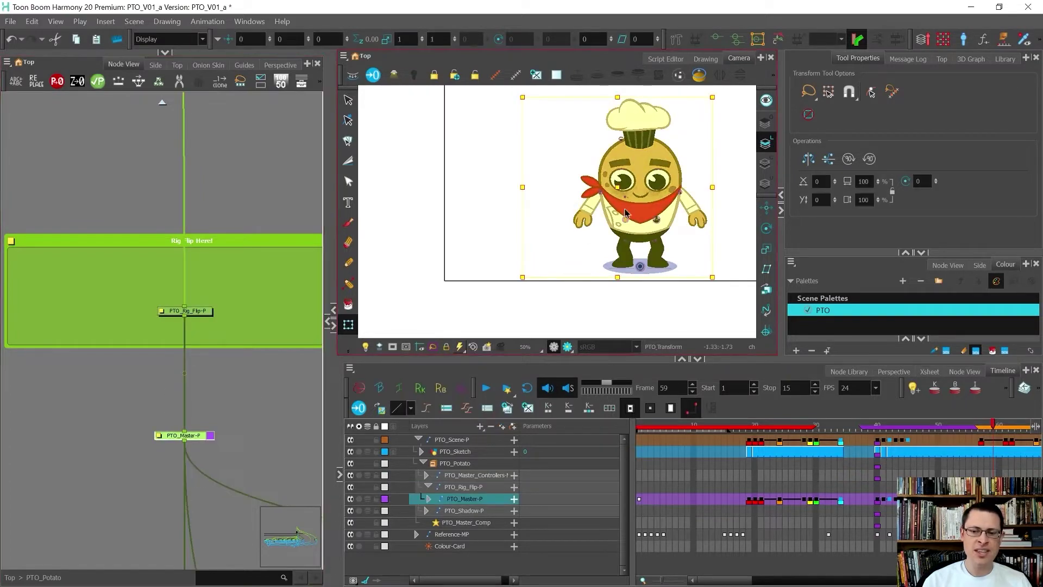
{"action": "left_click_drag", "start_coordinate": [618, 97], "coordinate": [619, 128]}
{"action": "key", "text": "ctrl+z"}
{"action": "key", "text": "b"}
{"action": "left_click_drag", "start_coordinate": [619, 101], "coordinate": [614, 130]}
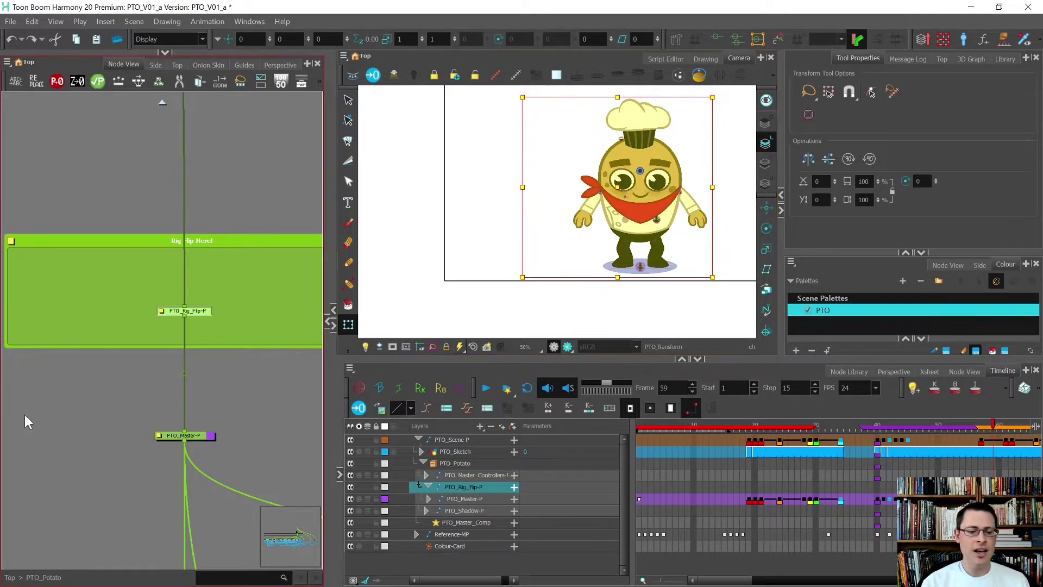
- Move the PTO_Rig_Flip-P peg's pivot above the chef's hat with the Rotate tool
{"action": "left_click", "coordinate": [201, 435]}
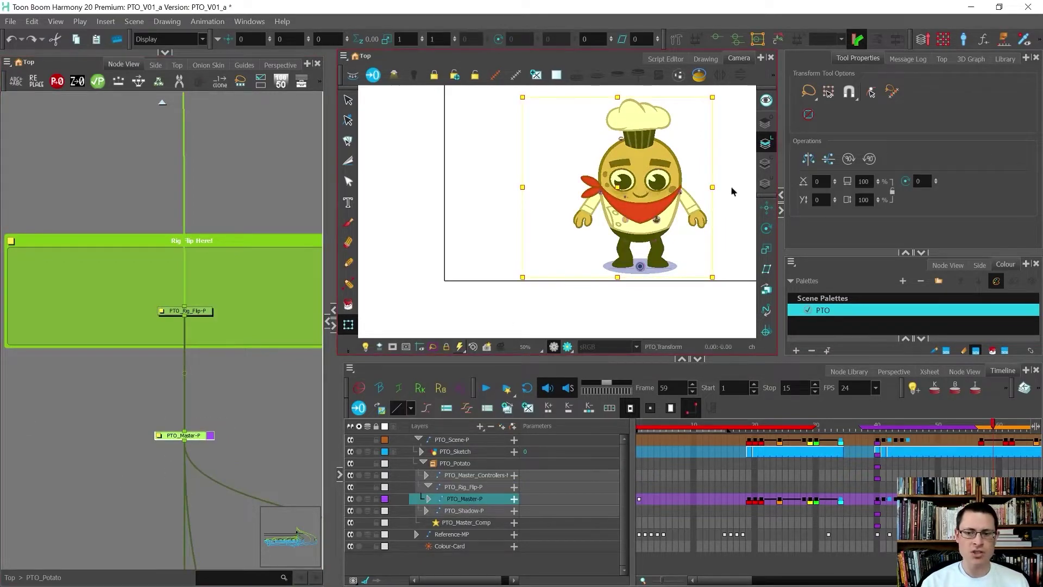
{"action": "left_click_drag", "start_coordinate": [233, 284], "coordinate": [164, 330]}
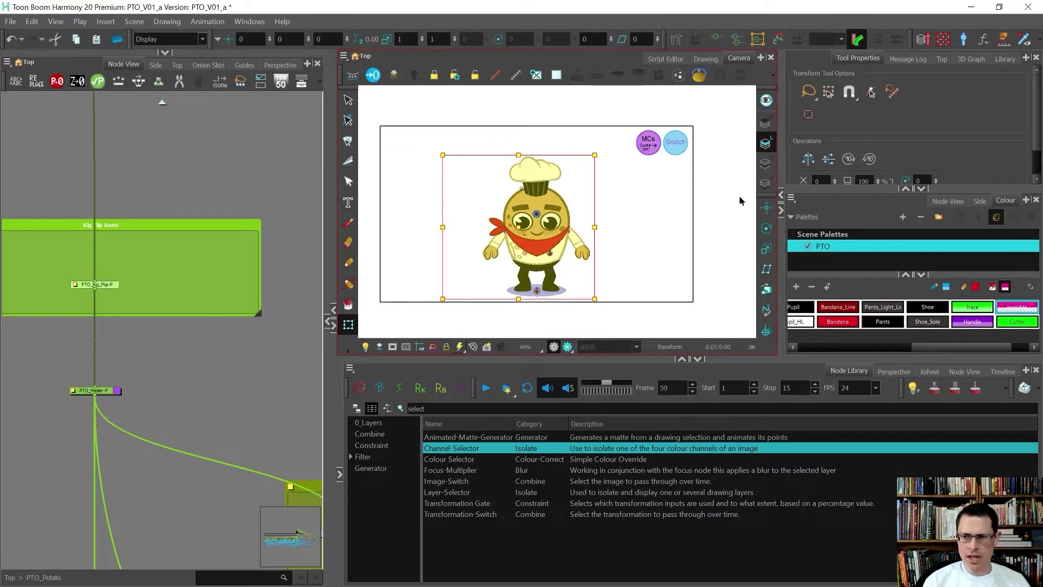
{"action": "left_click", "coordinate": [766, 229]}
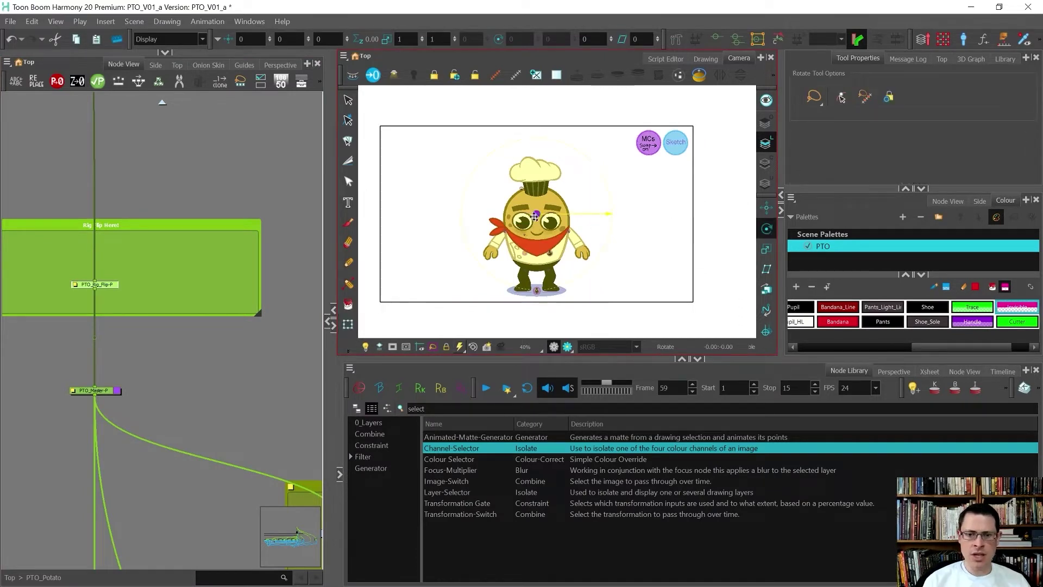
{"action": "left_click_drag", "start_coordinate": [536, 214], "coordinate": [532, 136]}
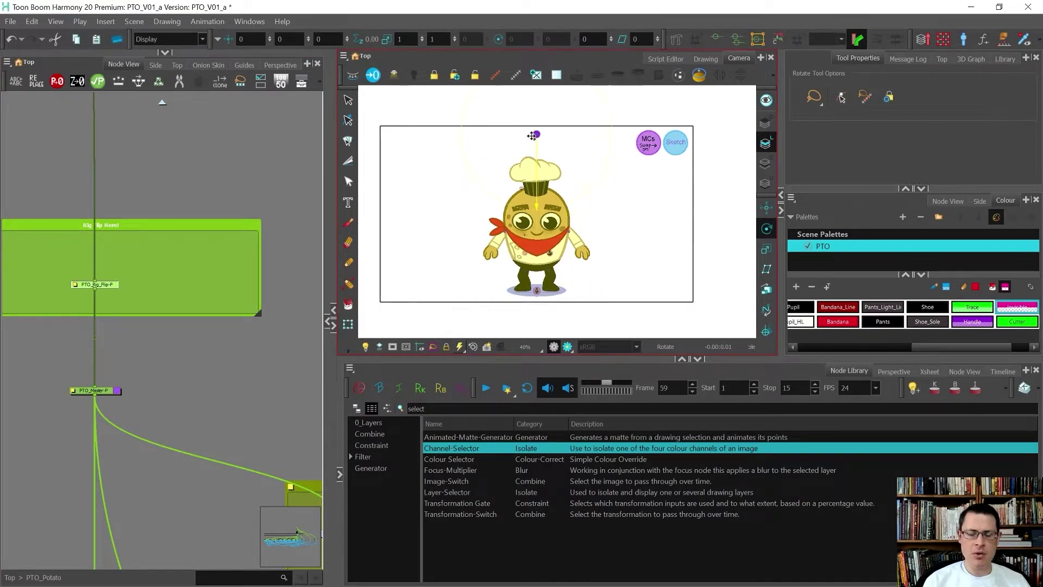
- Display the timeline and scrub to frame 19 to view the character's pose against the relocated pivot
{"action": "scroll", "coordinate": [554, 158], "scroll_direction": "up", "scroll_amount": 2}
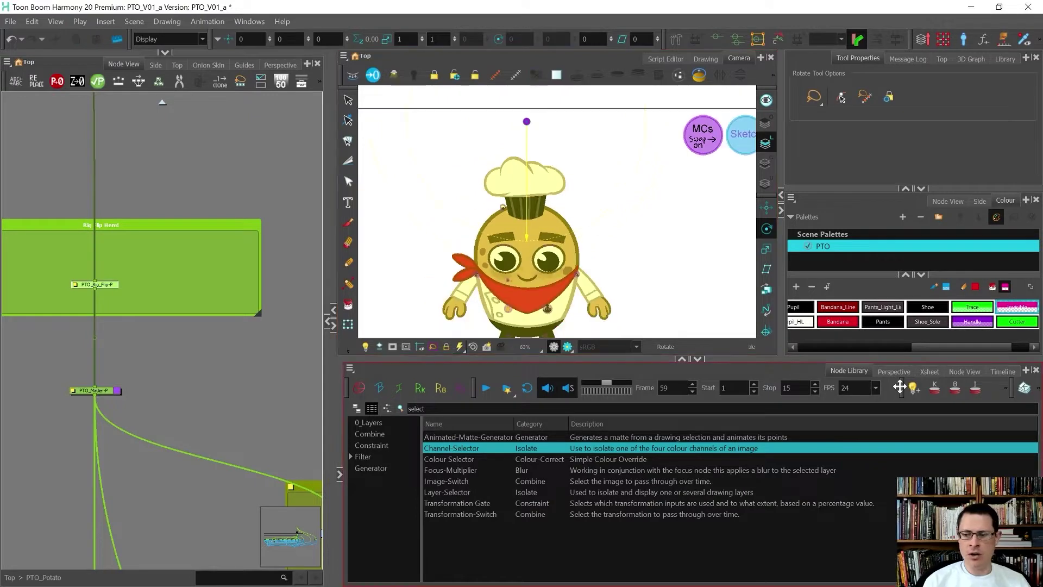
{"action": "left_click", "coordinate": [1002, 372]}
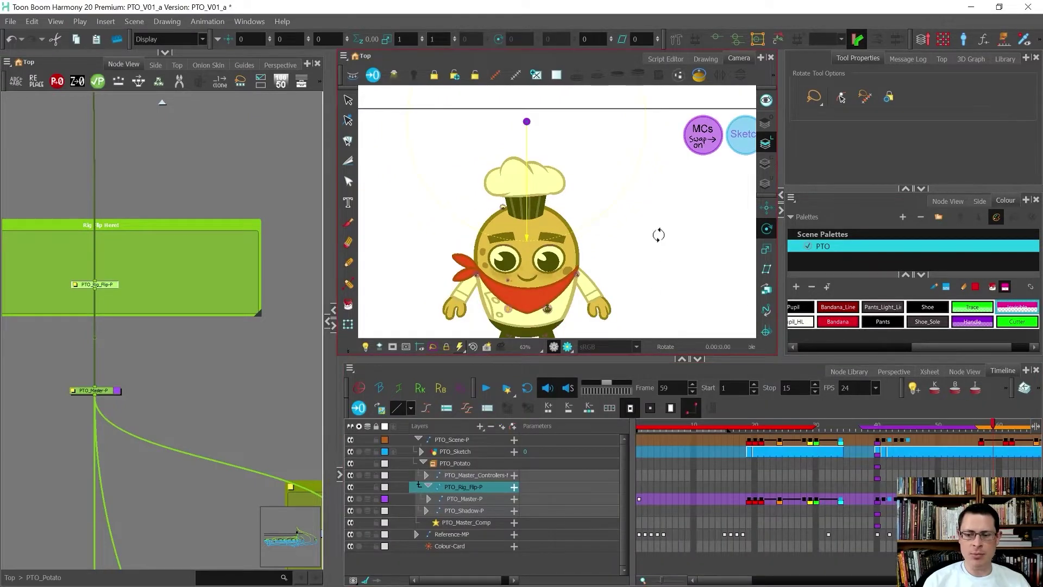
{"action": "left_click_drag", "start_coordinate": [703, 427], "coordinate": [748, 426]}
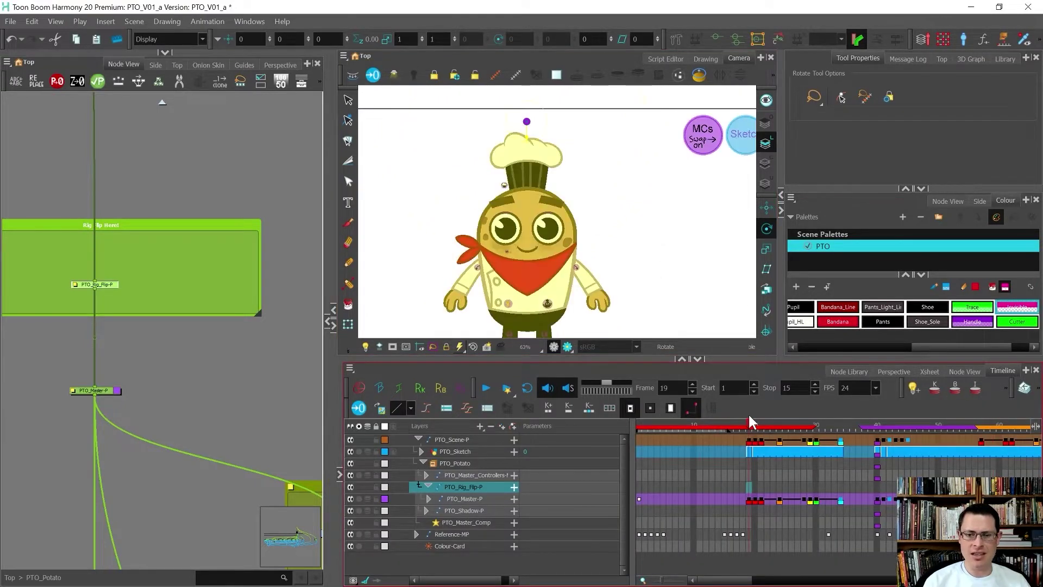
{"action": "scroll", "coordinate": [571, 139], "scroll_direction": "down", "scroll_amount": 3}
{"action": "scroll", "coordinate": [544, 125], "scroll_direction": "up", "scroll_amount": 2}
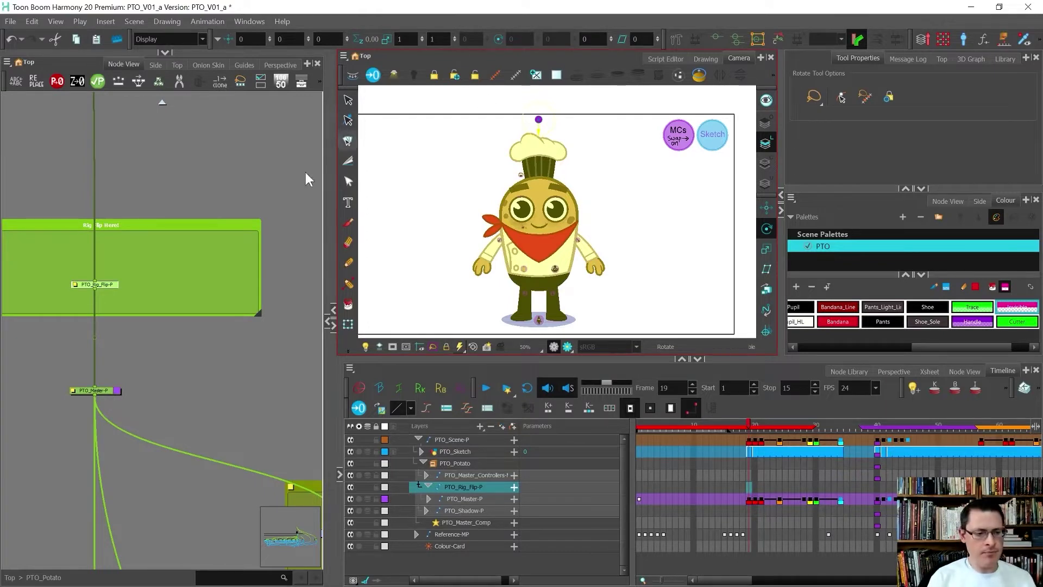
- Detach the PTO_Rig_Flip-P peg from the connection chain above PTO_Master-P and set it aside in the backdrop
{"action": "scroll", "coordinate": [87, 288], "scroll_direction": "up", "scroll_amount": 1}
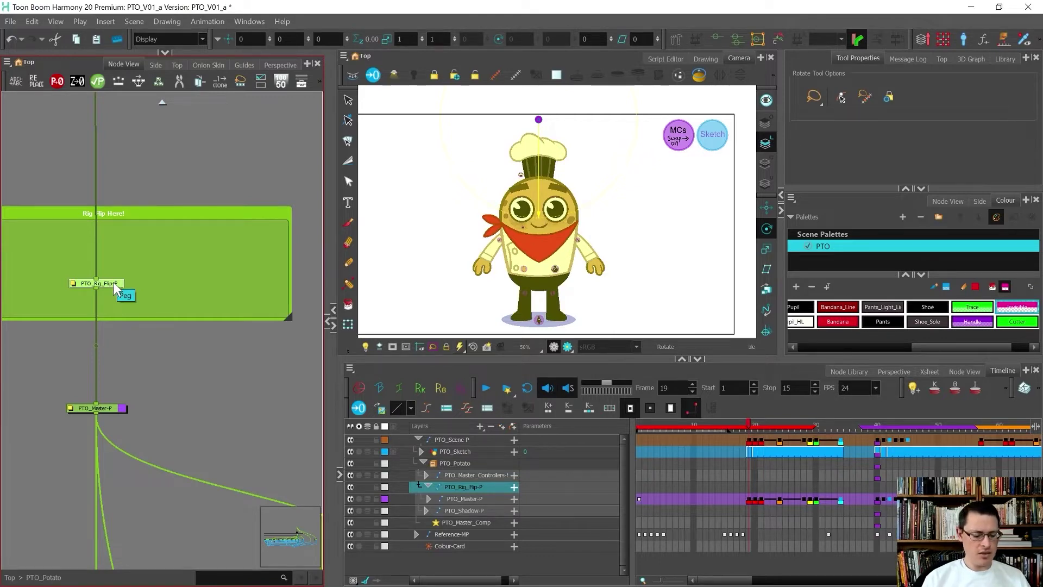
{"action": "left_click_drag", "start_coordinate": [113, 282], "coordinate": [153, 281]}
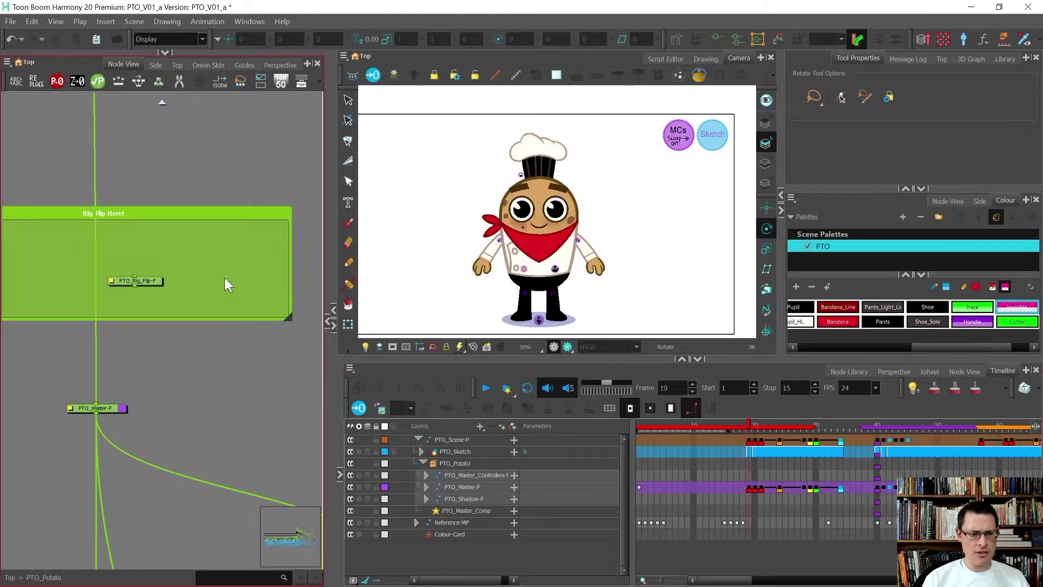
- Examine the PTO_Scene-P keyframes, selecting the run that starts at frame 19 and the individual keys at frames 19 and 20
{"action": "left_click", "coordinate": [748, 441]}
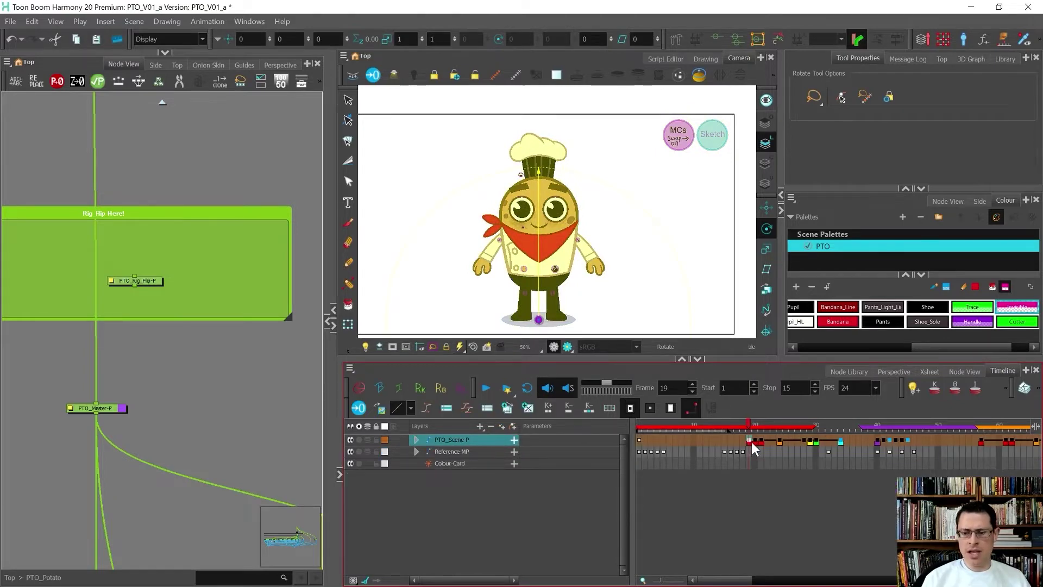
{"action": "left_click", "coordinate": [842, 441], "text": "shift"}
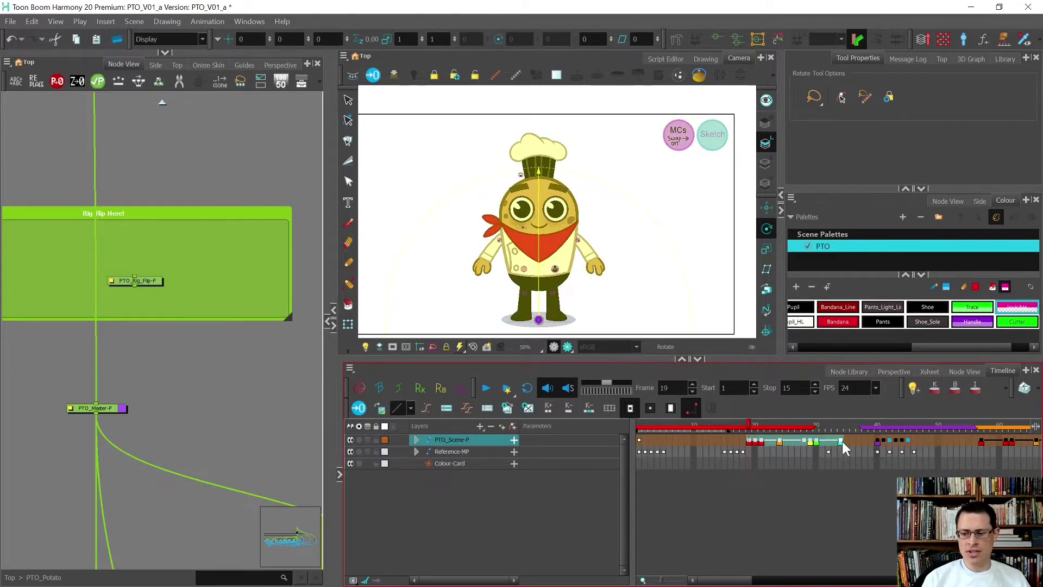
{"action": "left_click", "coordinate": [755, 441]}
{"action": "left_click", "coordinate": [749, 440]}
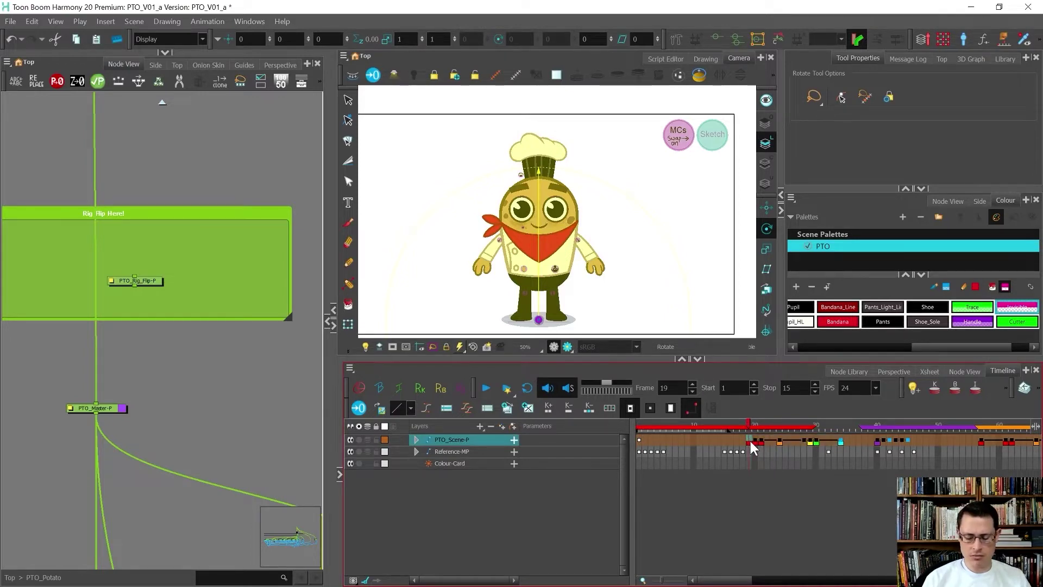
{"action": "left_click", "coordinate": [755, 442]}
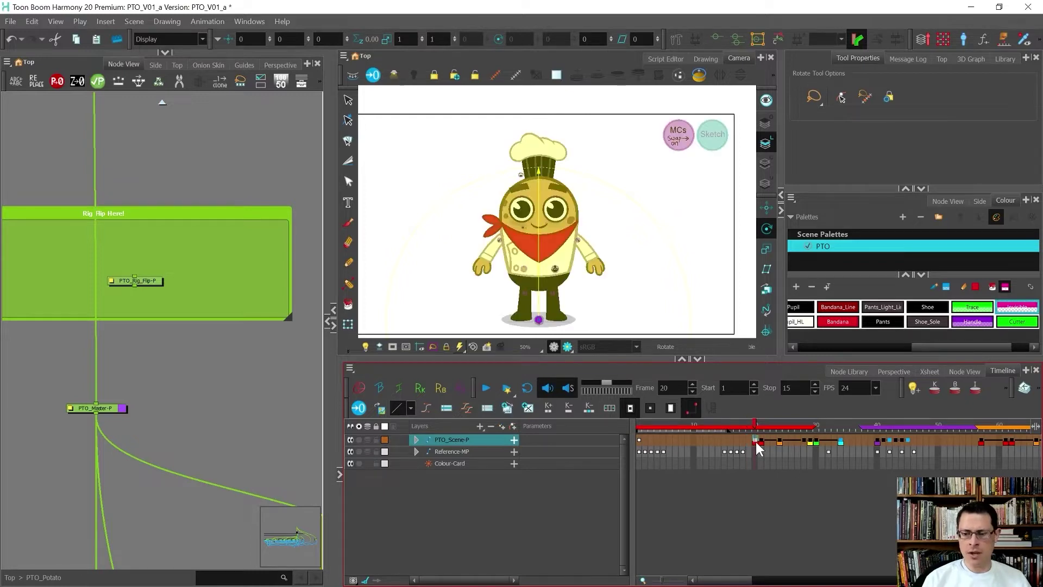
- Try pasting the PTO_Scene-P keyframes from frames 20 to 34 in reverse at frame 1, and undo it
{"action": "left_click", "coordinate": [842, 444], "text": "shift"}
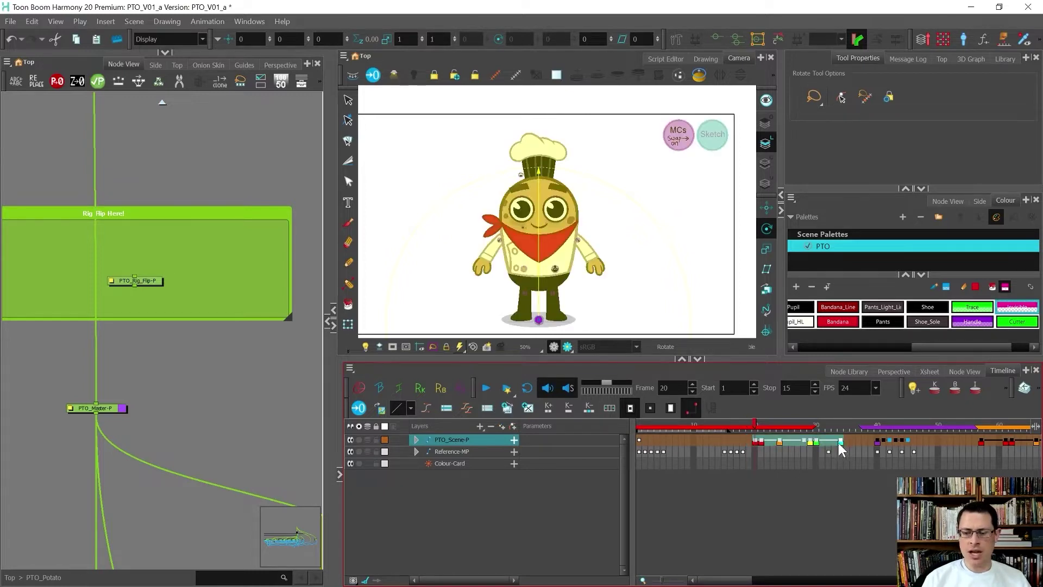
{"action": "right_click", "coordinate": [637, 439]}
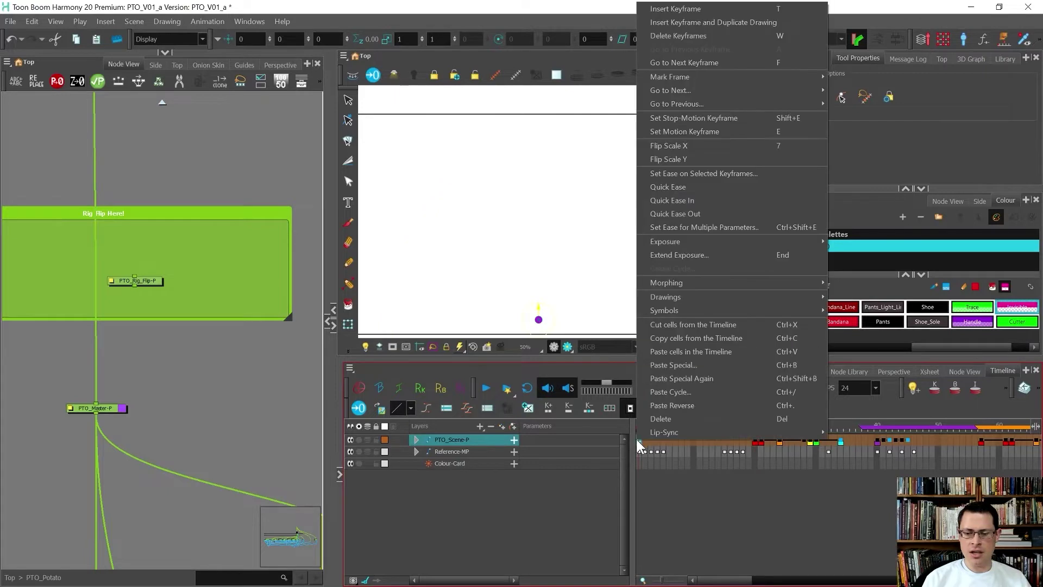
{"action": "left_click", "coordinate": [683, 403]}
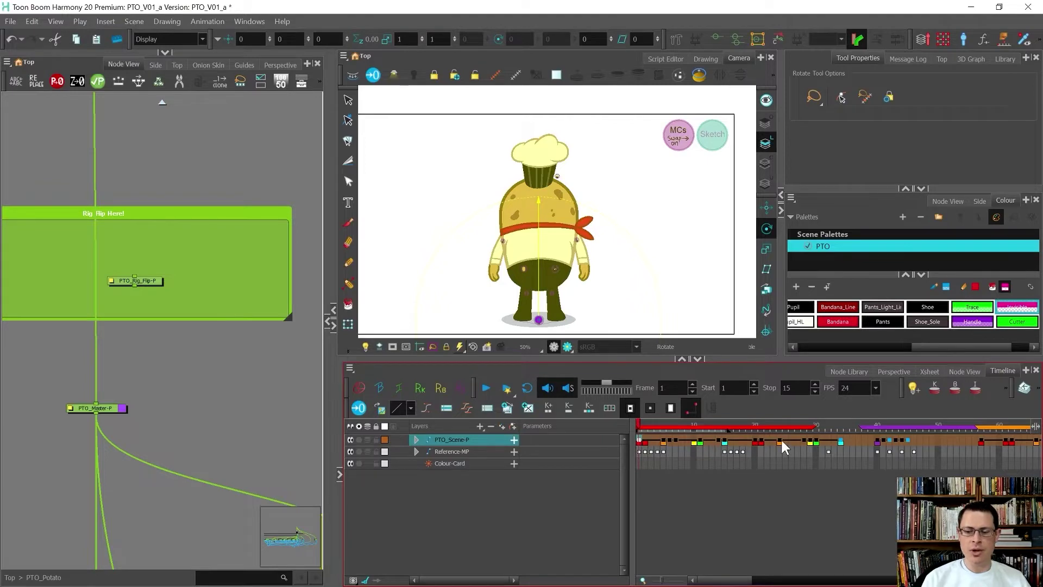
{"action": "key", "text": "ctrl+z"}
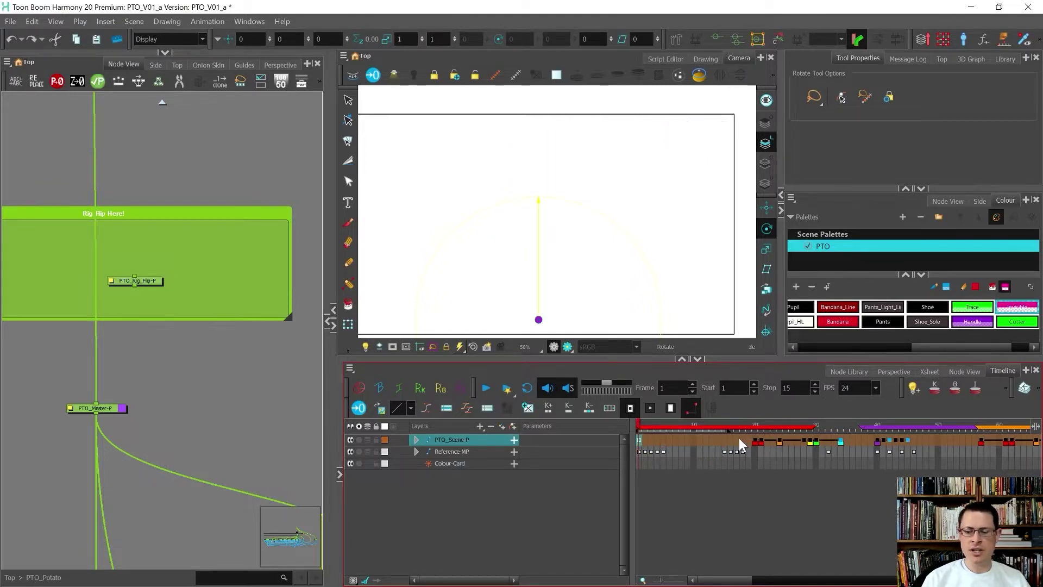
- Examine the character's turnaround poses on the PTO_Scene-P layer from frame 20 to frame 25
{"action": "left_click", "coordinate": [754, 440]}
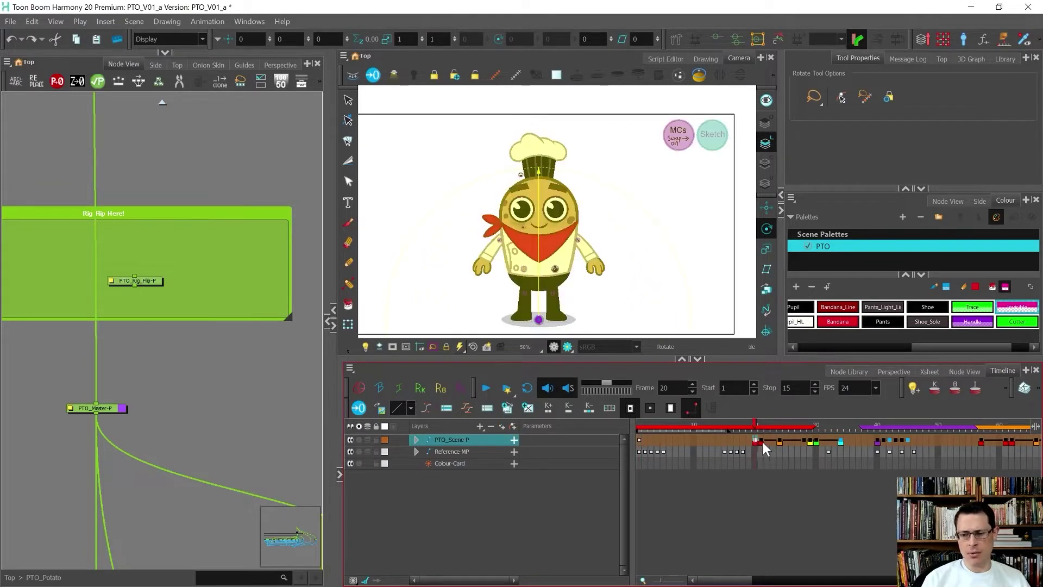
{"action": "left_click", "coordinate": [761, 442]}
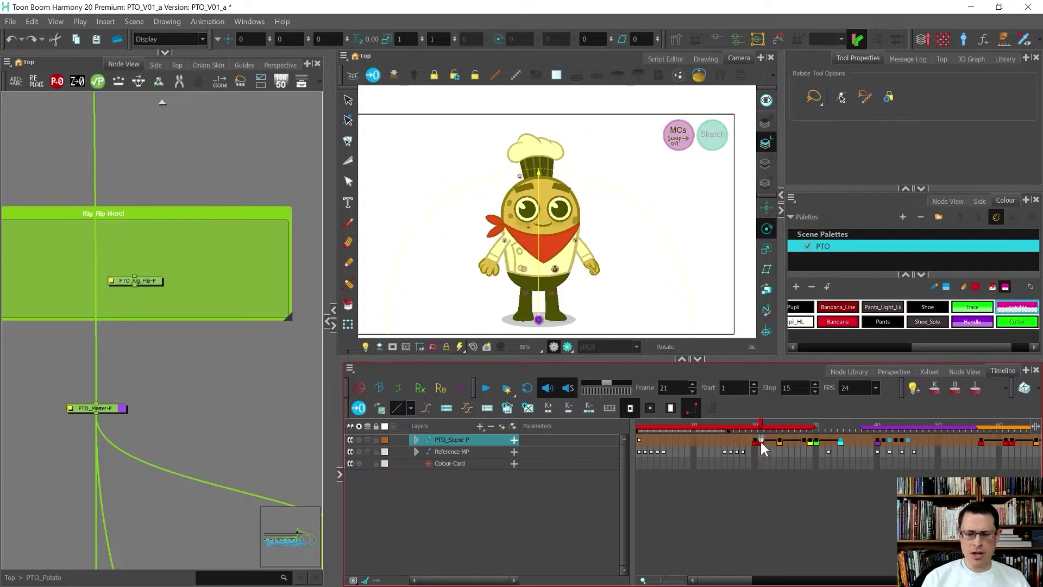
{"action": "left_click", "coordinate": [761, 441]}
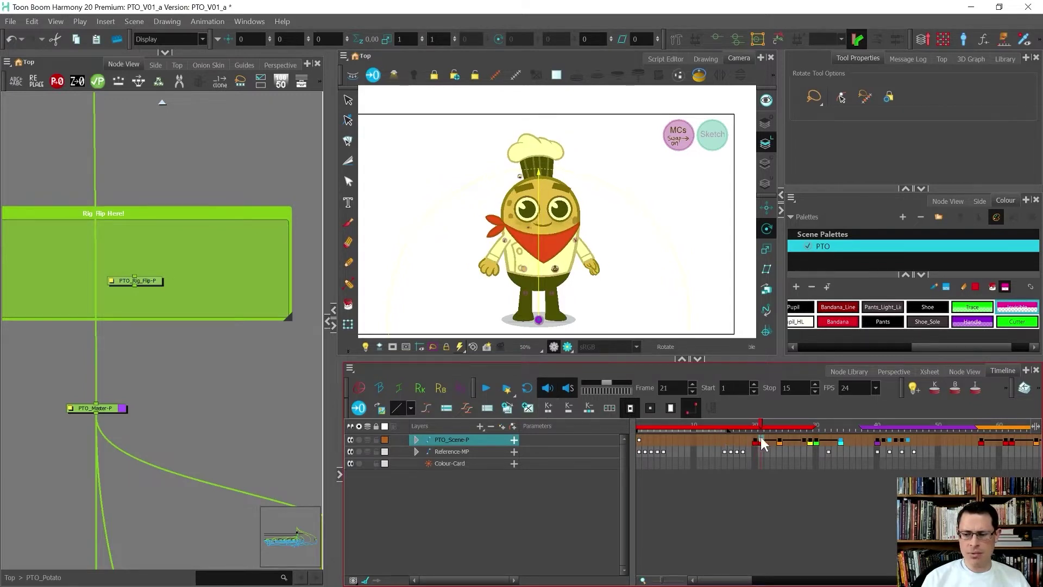
{"action": "left_click", "coordinate": [768, 442]}
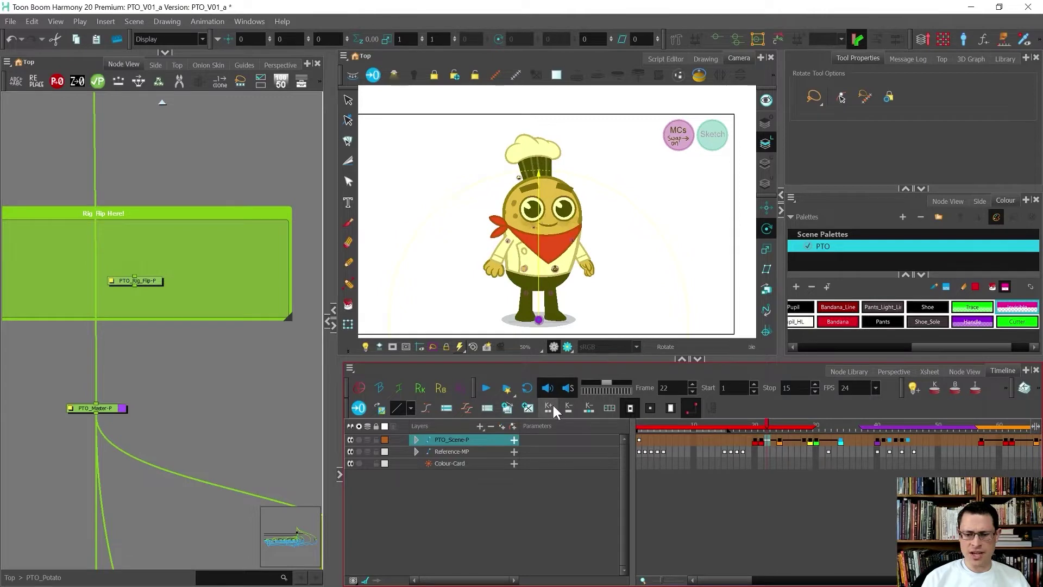
{"action": "left_click", "coordinate": [778, 442]}
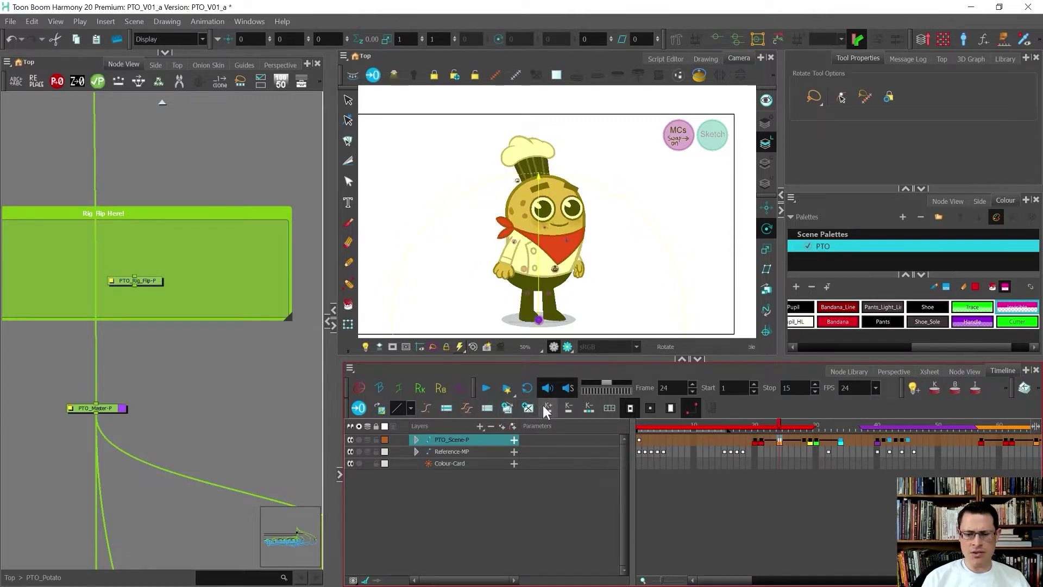
{"action": "left_click", "coordinate": [787, 441]}
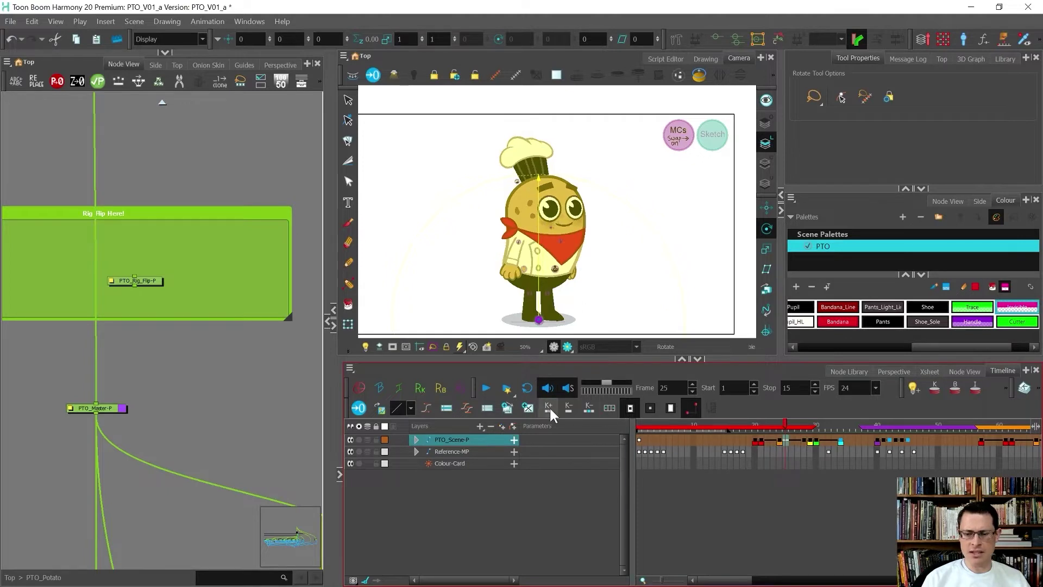
{"action": "key", "text": "2"}
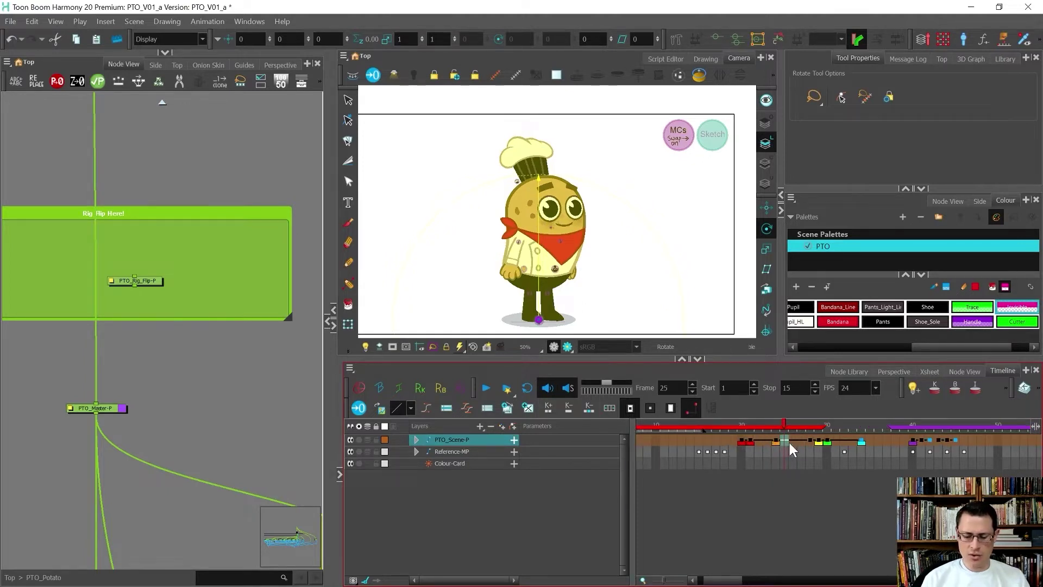
- Expand the PTO_Scene-P hierarchy to compare the PTO_Sketch layer at frames 24, 21 and 25, and collapse it again
{"action": "key", "text": "f"}
{"action": "left_click", "coordinate": [784, 448]}
{"action": "left_click", "coordinate": [780, 452]}
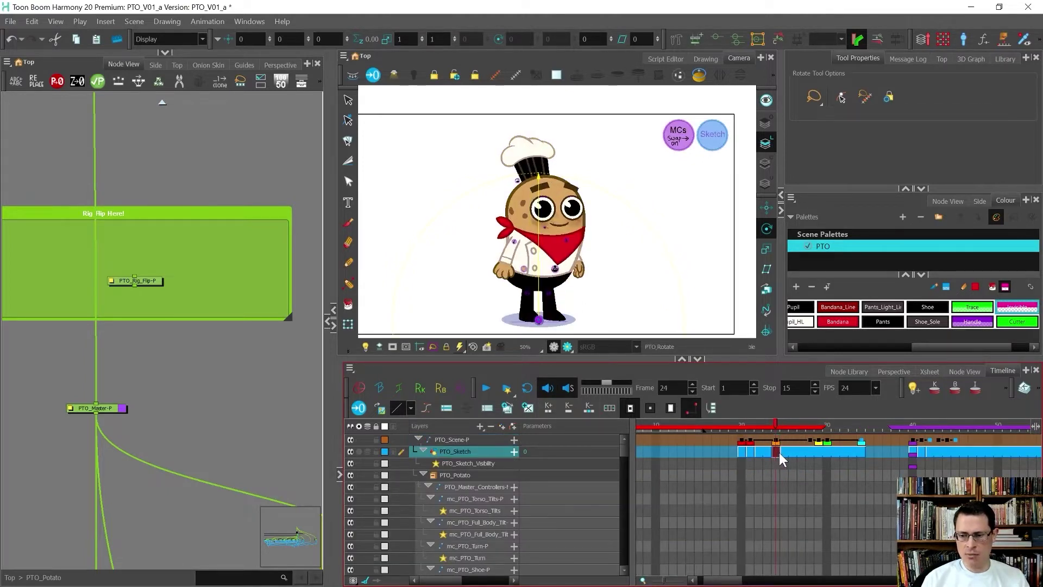
{"action": "left_click", "coordinate": [761, 448]}
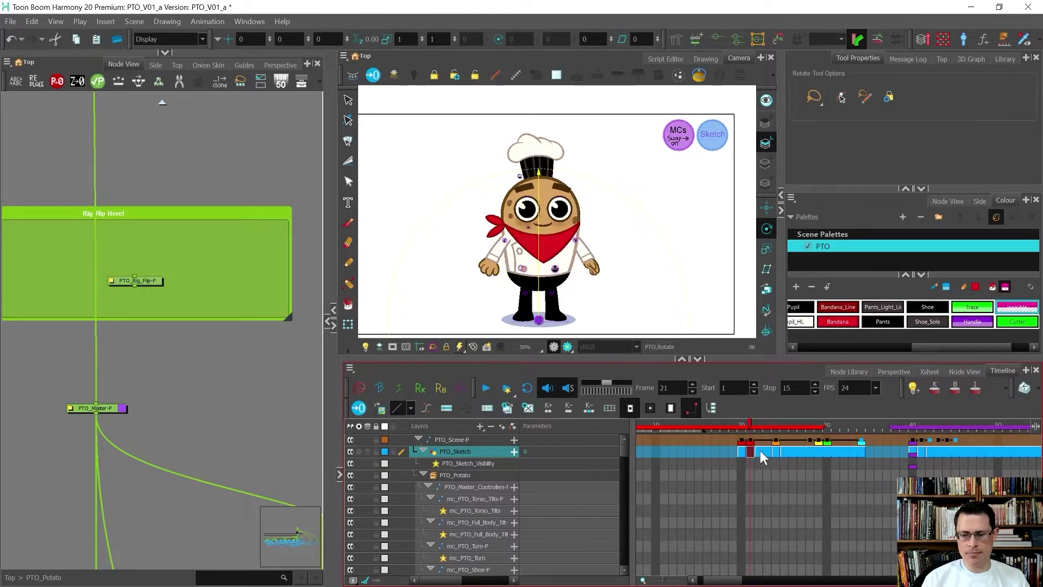
{"action": "left_click", "coordinate": [778, 451]}
{"action": "left_click", "coordinate": [784, 453]}
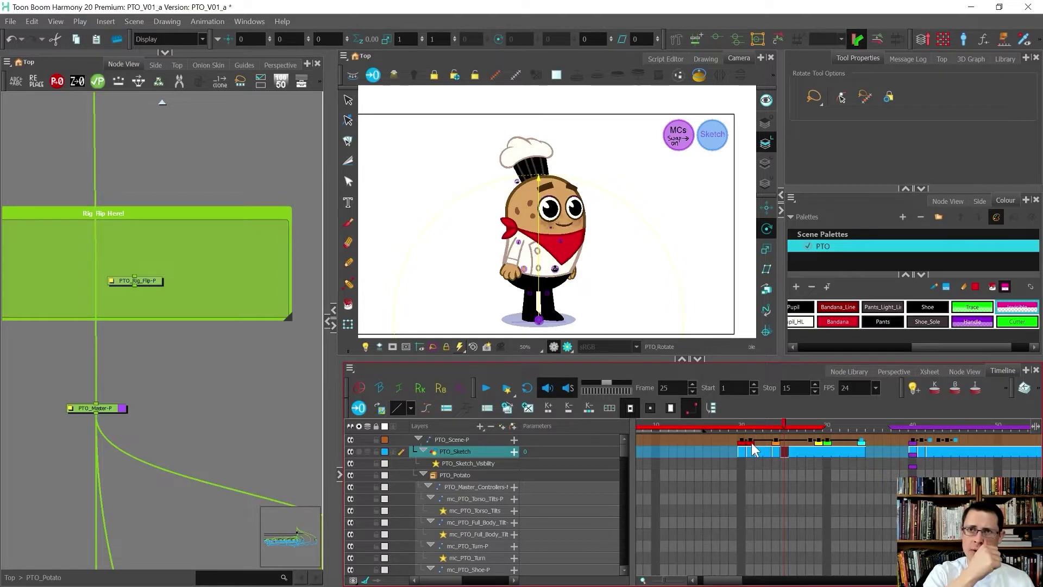
{"action": "key", "text": "shift+minus"}
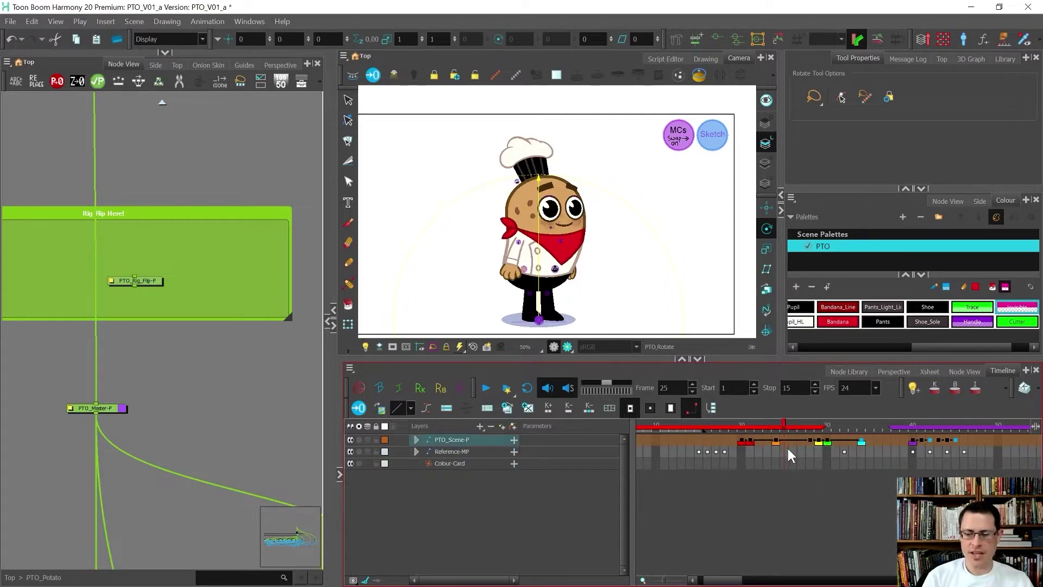
- Step through the remaining turnaround poses on PTO_Scene-P from frame 28 to frame 34
{"action": "left_click", "coordinate": [809, 441]}
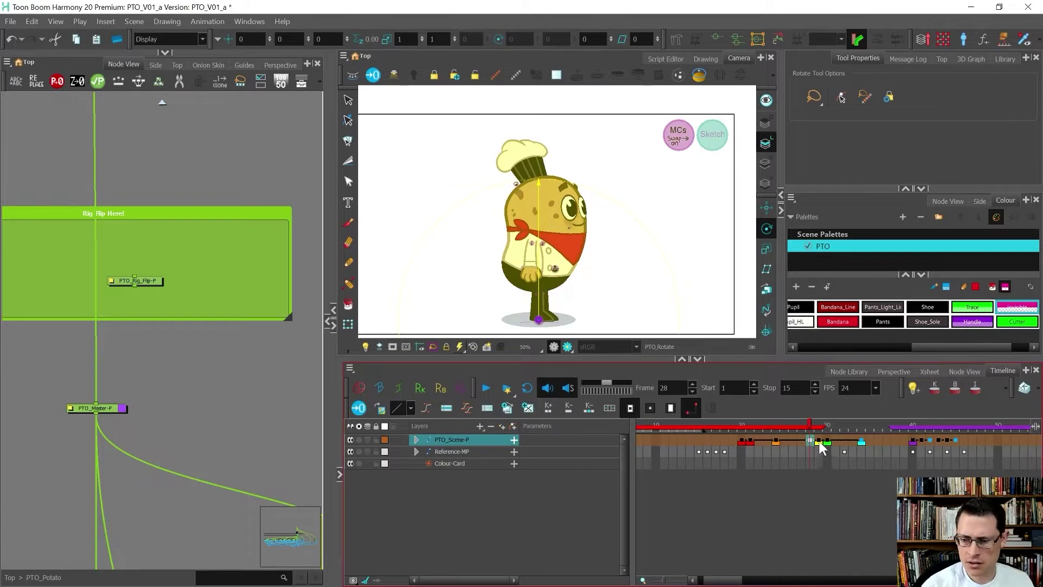
{"action": "key", "text": "period"}
{"action": "key", "text": "period"}
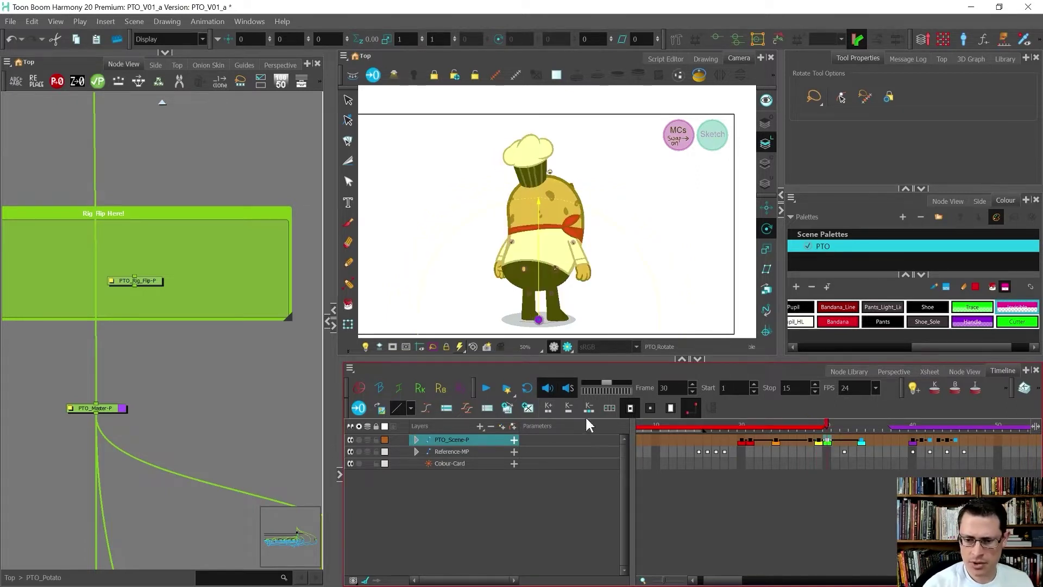
{"action": "key", "text": "period"}
{"action": "key", "text": "period"}
{"action": "key", "text": "period"}
{"action": "key", "text": "period"}
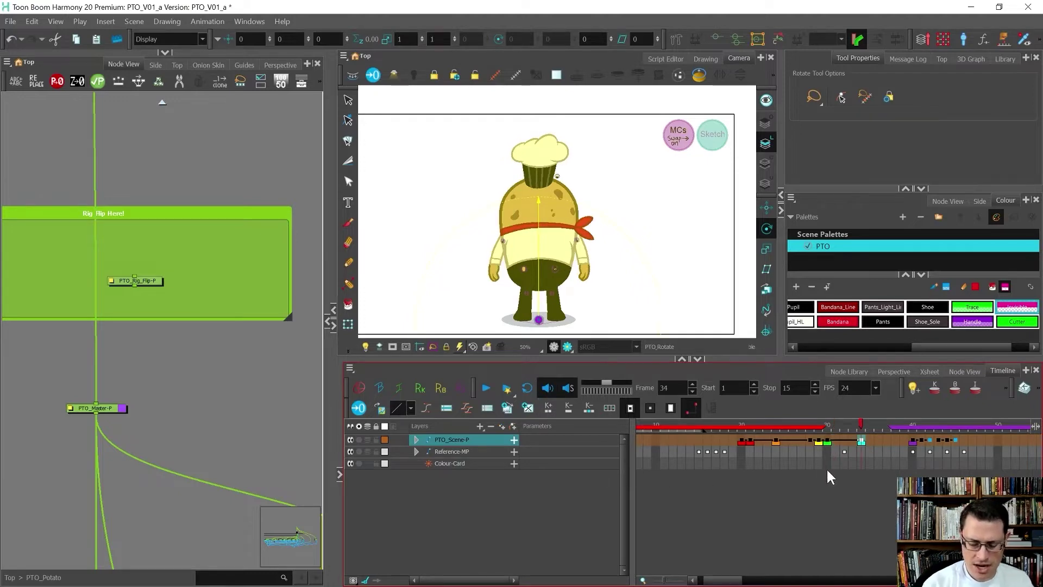
- Expand the layers and review the turnaround poses backwards on PTO_Sketch, from frame 30 to frame 20
{"action": "key", "text": "slash"}
{"action": "left_click", "coordinate": [820, 453]}
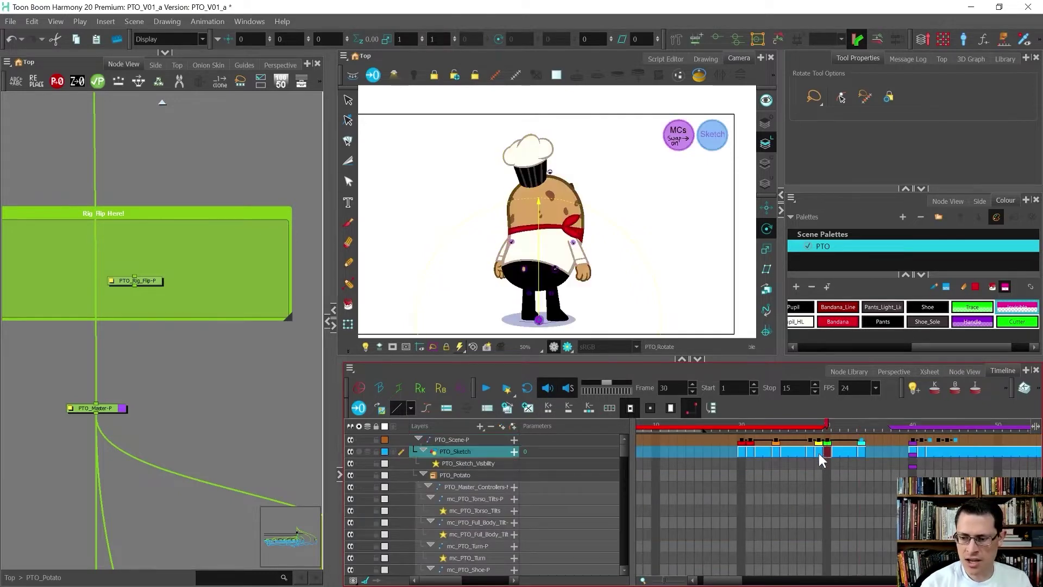
{"action": "left_click", "coordinate": [804, 455]}
{"action": "left_click", "coordinate": [795, 453]}
{"action": "left_click", "coordinate": [759, 452]}
{"action": "left_click", "coordinate": [750, 451]}
{"action": "left_click", "coordinate": [740, 450]}
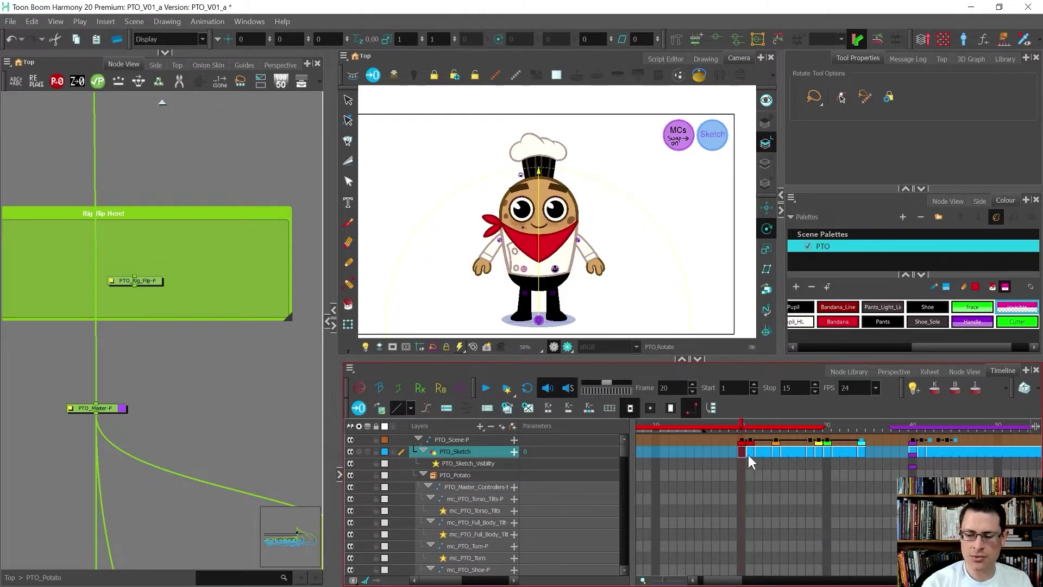
- Try swapping the PTO_Sketch drawing at frame 23 to Notes, check the adjacent frame 24, and undo the swap
{"action": "left_click", "coordinate": [761, 452]}
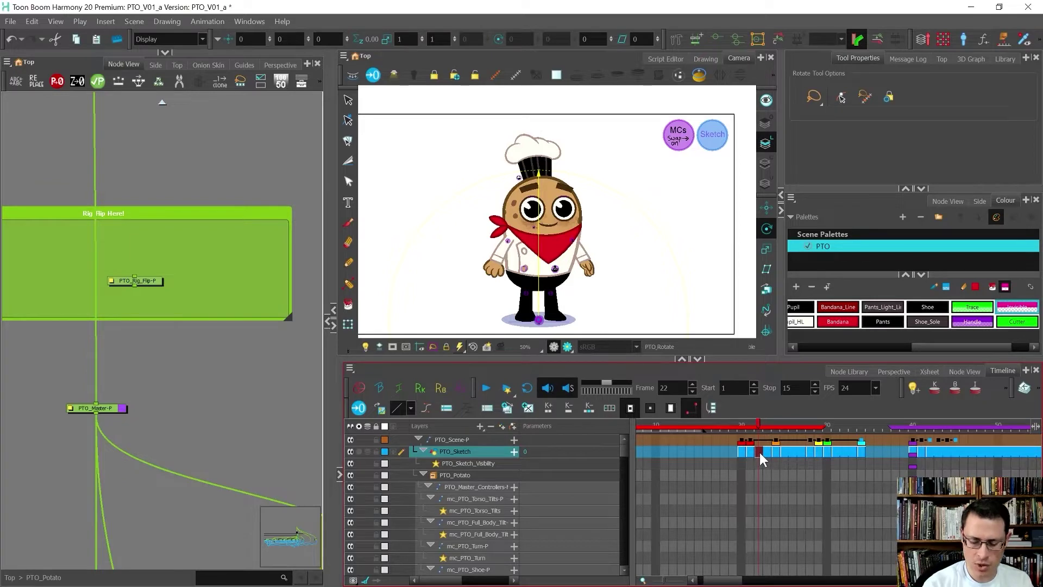
{"action": "key", "text": "plus"}
{"action": "left_click", "coordinate": [768, 454]}
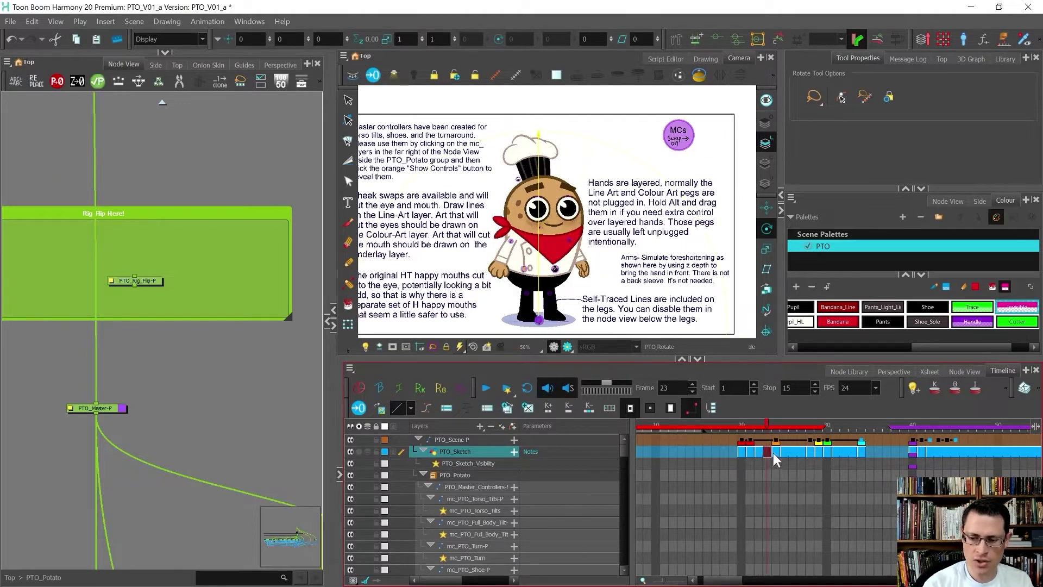
{"action": "left_click", "coordinate": [775, 452]}
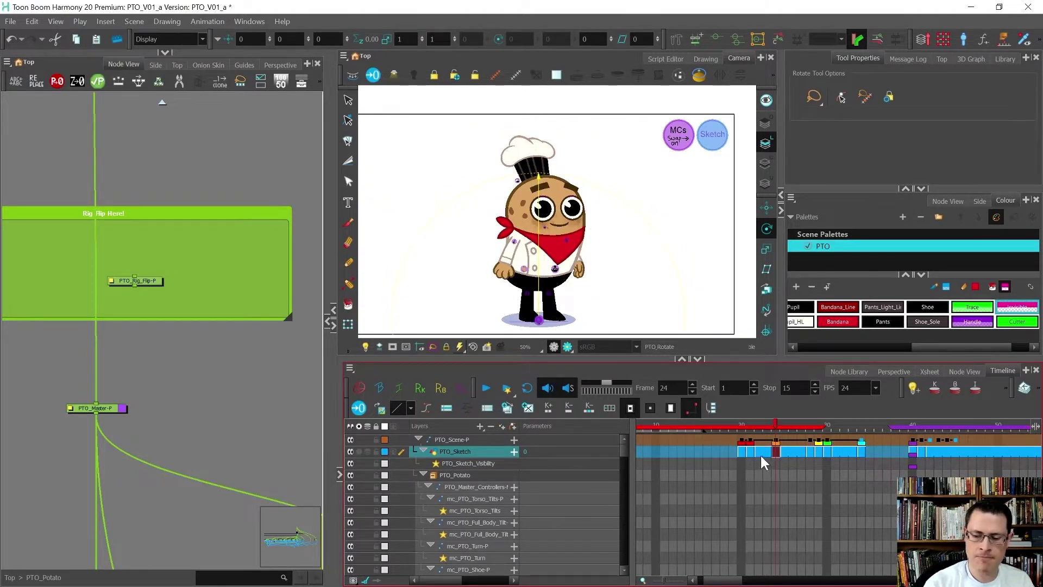
{"action": "key", "text": "ctrl+z"}
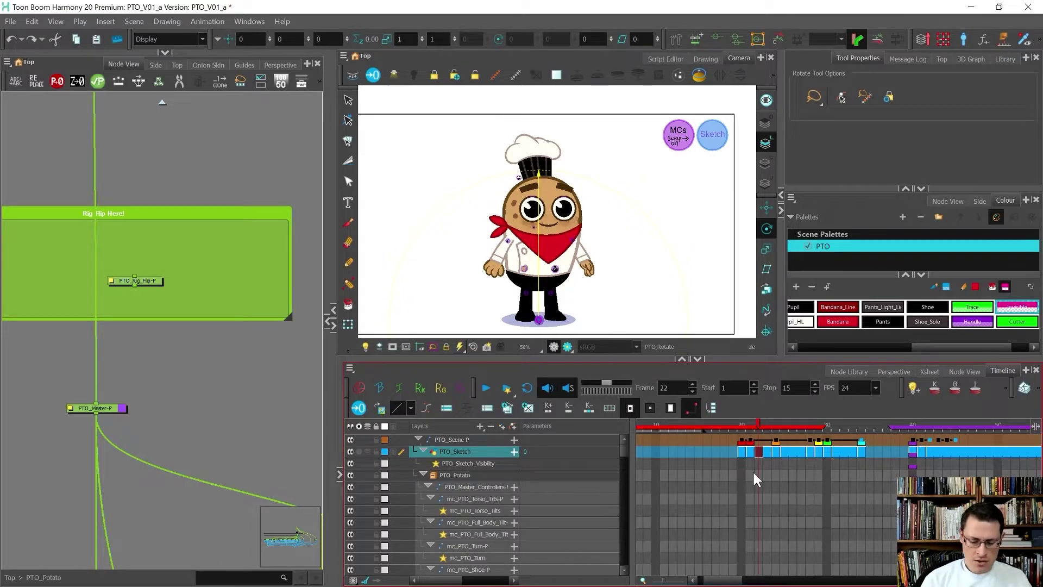
- Collapse the layers and paste the PTO_Scene-P keyframes from frames 20 to 34 in reverse at frame 1
{"action": "key", "text": "minus"}
{"action": "left_click", "coordinate": [742, 441]}
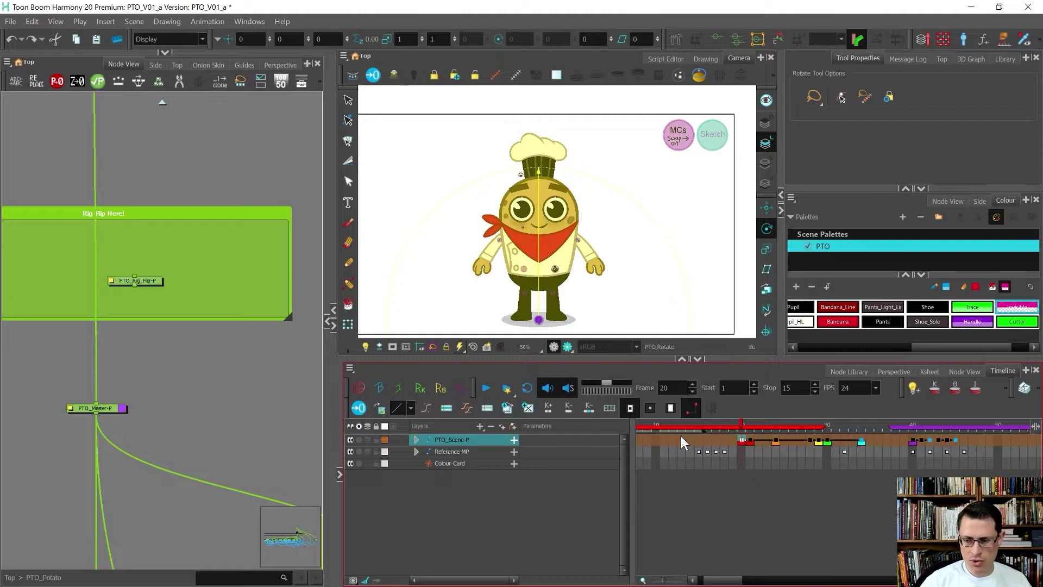
{"action": "scroll", "coordinate": [683, 442], "scroll_direction": "left", "scroll_amount": 2}
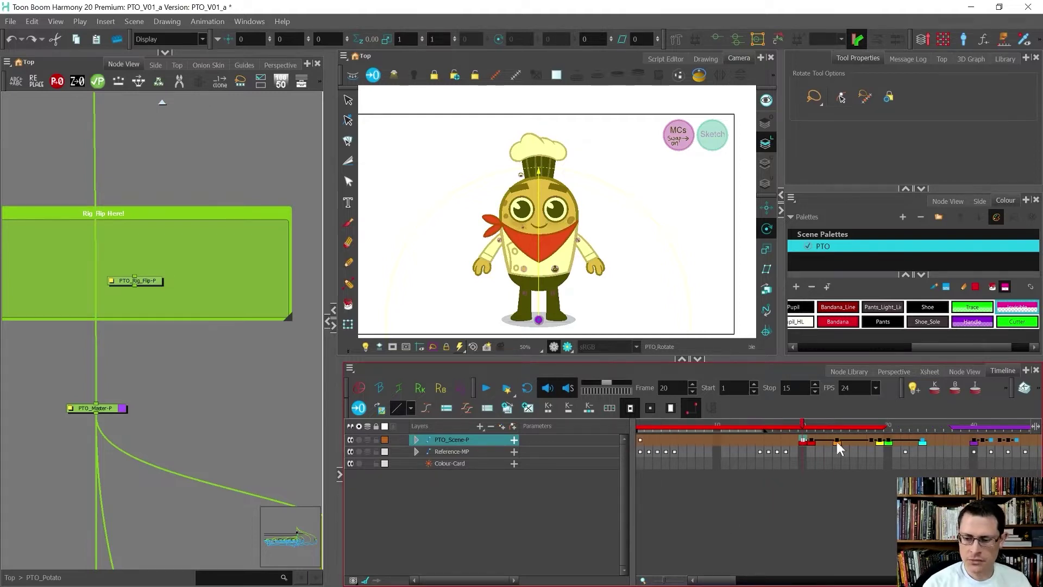
{"action": "left_click_drag", "start_coordinate": [802, 441], "coordinate": [918, 444]}
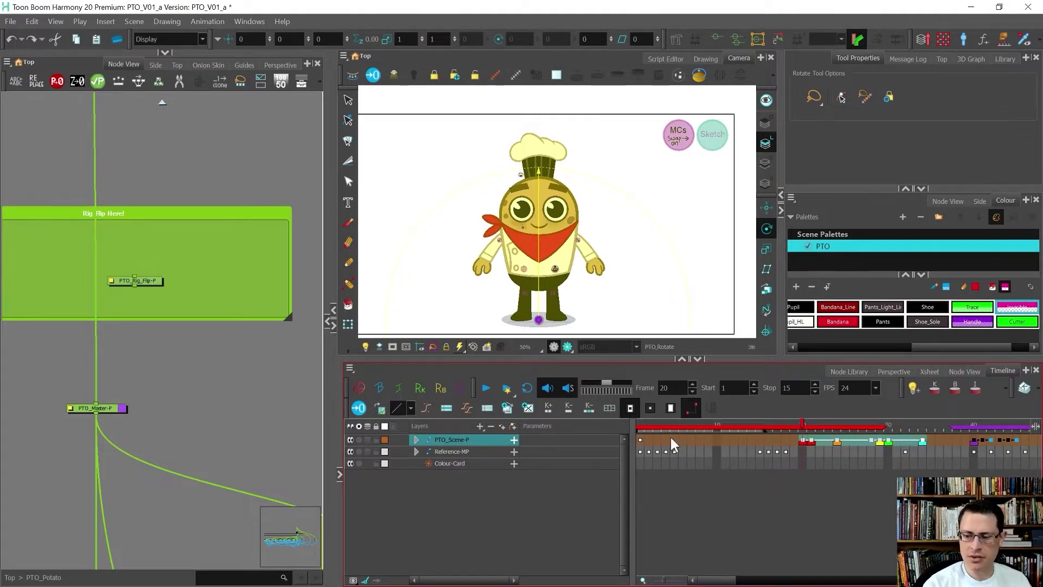
{"action": "left_click", "coordinate": [642, 439]}
{"action": "right_click", "coordinate": [640, 438]}
{"action": "left_click", "coordinate": [695, 405]}
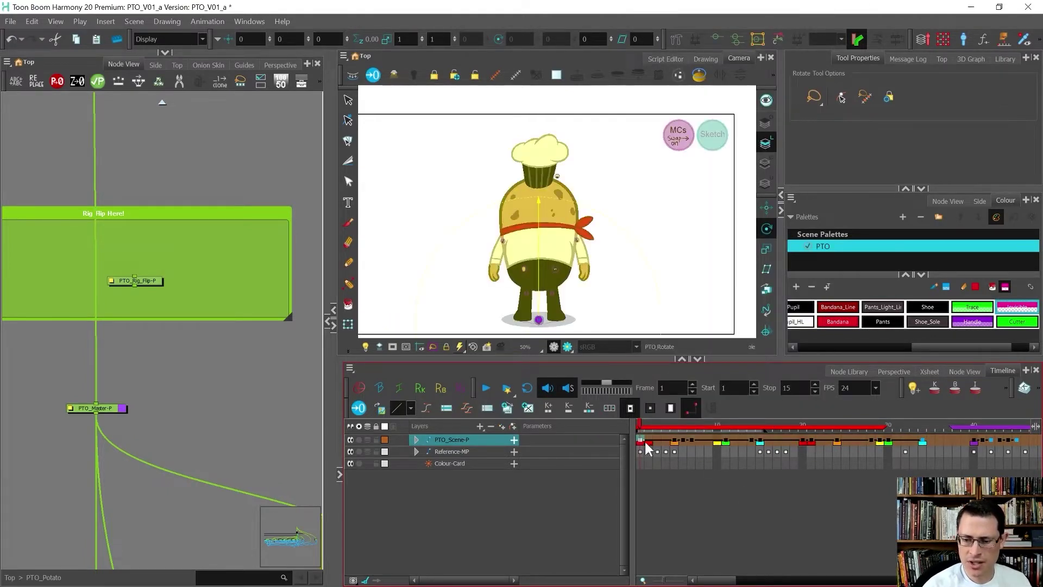
- Clear the coloured frame markers from frames 1 to 15 of PTO_Scene-P
{"action": "left_click", "coordinate": [760, 444], "text": "shift"}
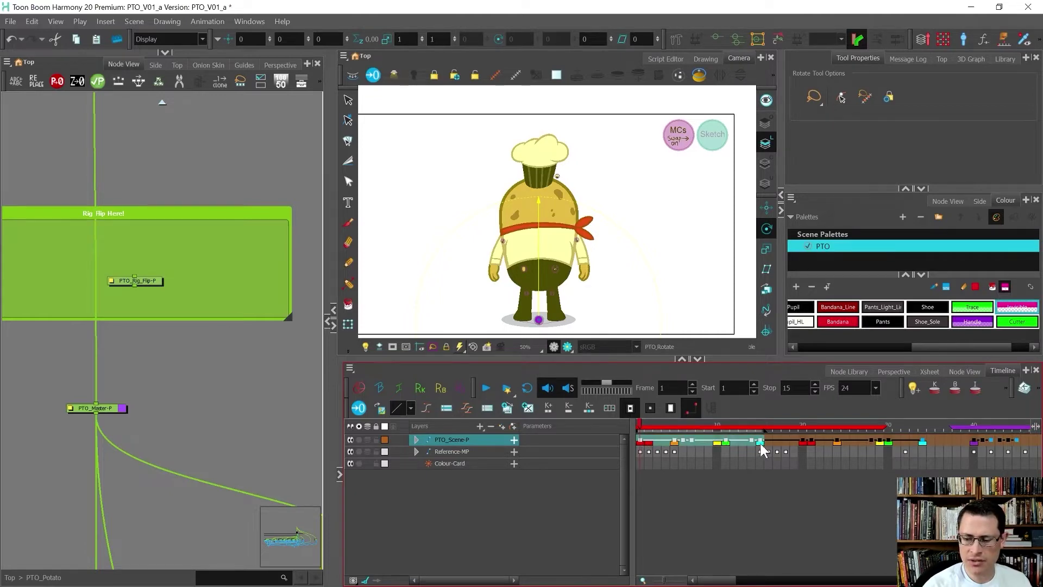
{"action": "right_click", "coordinate": [759, 446]}
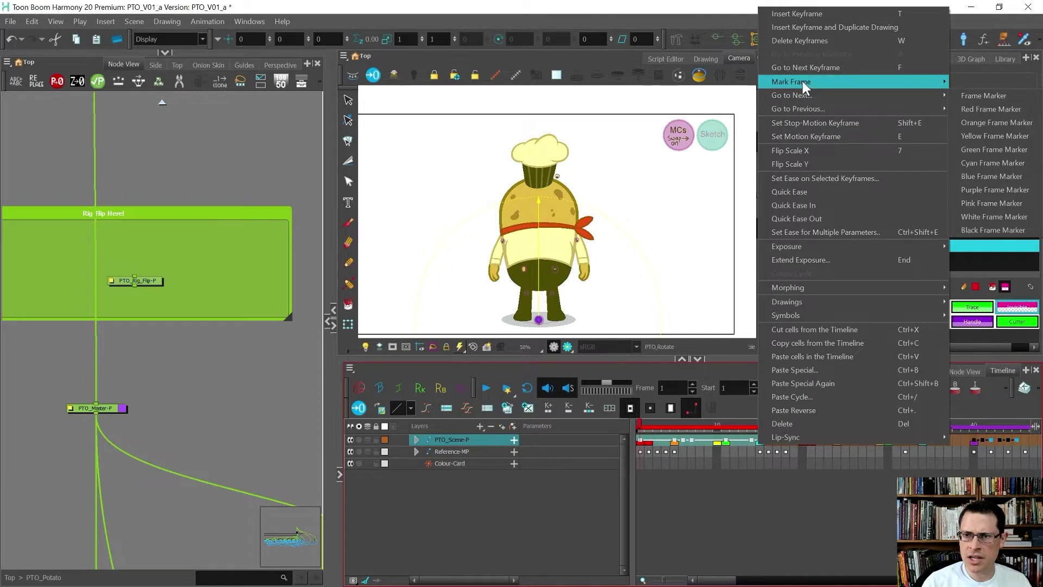
{"action": "left_click", "coordinate": [738, 217]}
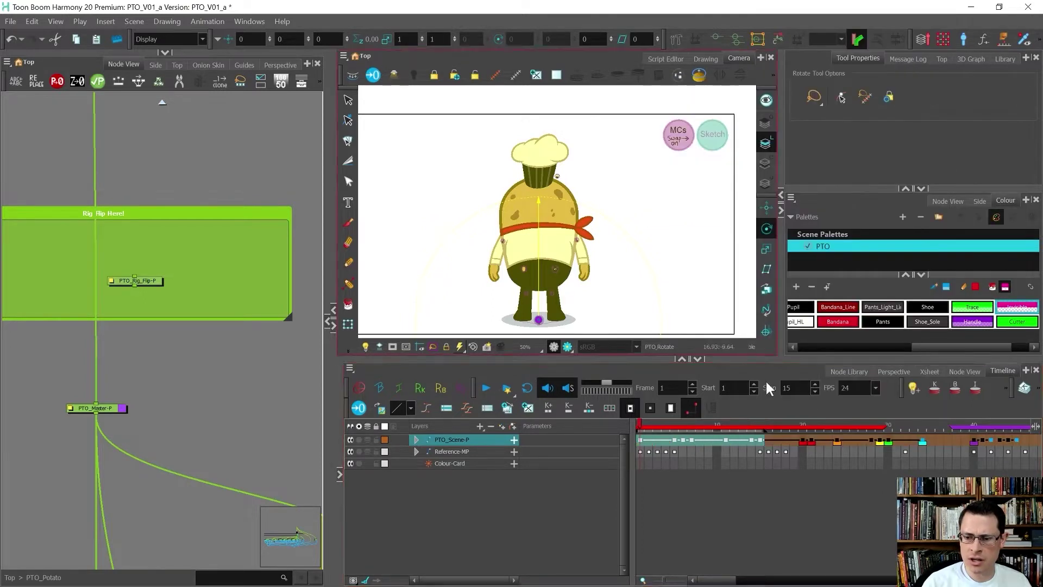
- Mark frames 15 and 14 of PTO_Scene-P red and frame 11 orange, matching the original turnaround's markers
{"action": "left_click", "coordinate": [761, 441]}
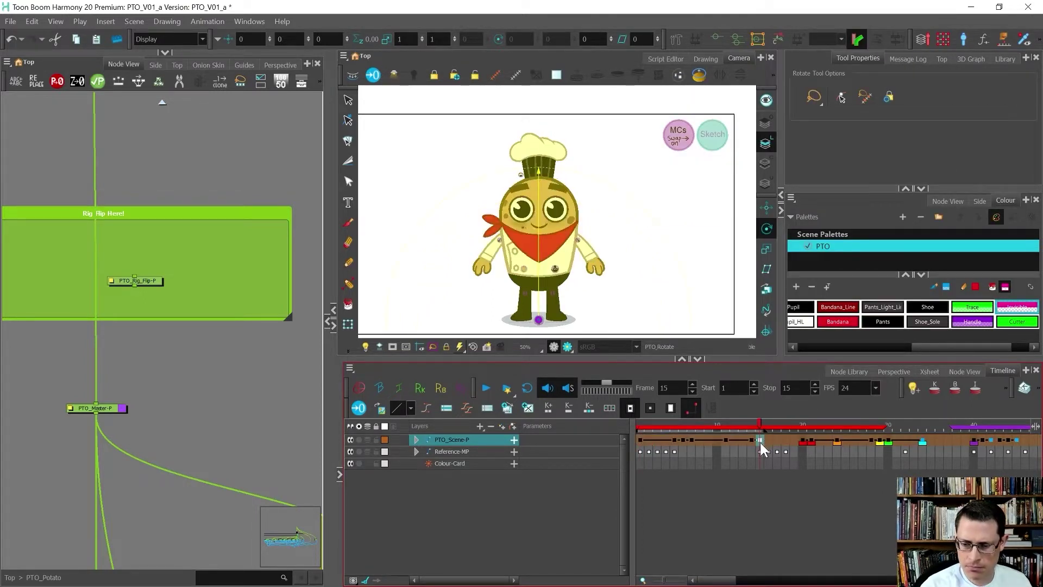
{"action": "left_click", "coordinate": [803, 442]}
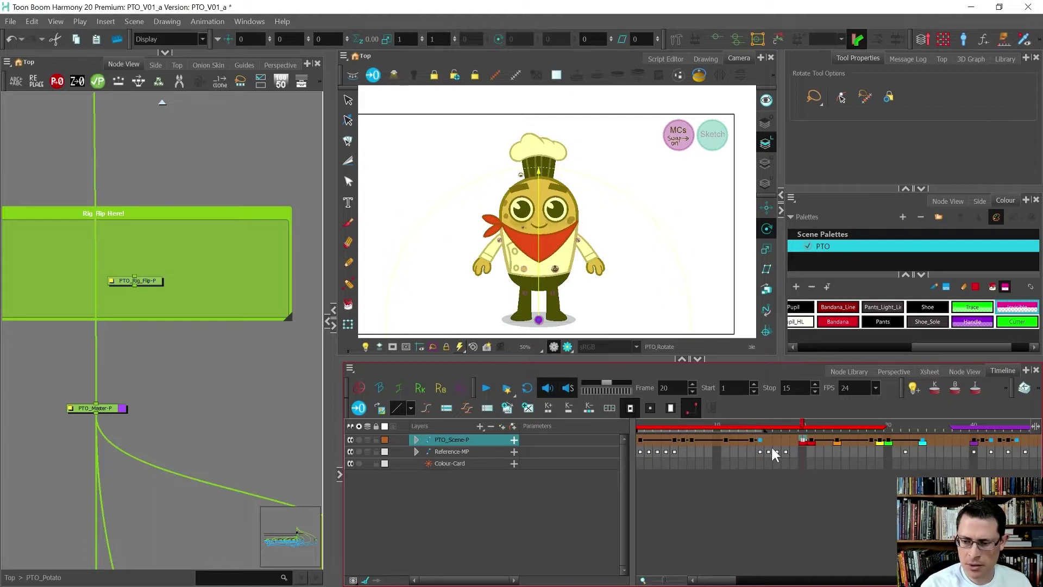
{"action": "left_click", "coordinate": [753, 441]}
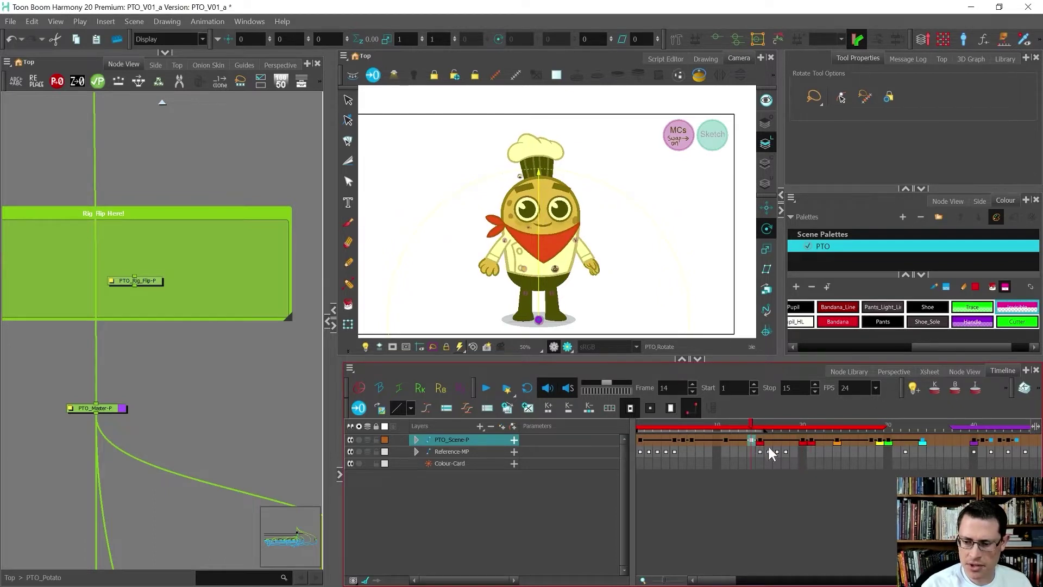
{"action": "left_click", "coordinate": [725, 440]}
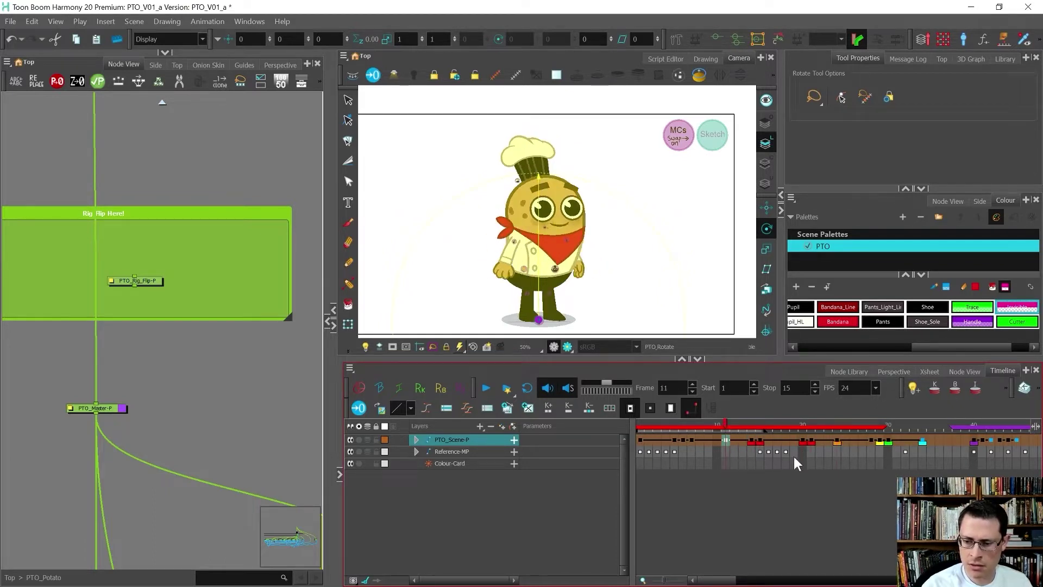
{"action": "left_click", "coordinate": [872, 440]}
- Mark frame 6 of PTO_Scene-P yellow, frame 5 green and frame 1 cyan, matching the original turnaround's markers
{"action": "left_click", "coordinate": [692, 441]}
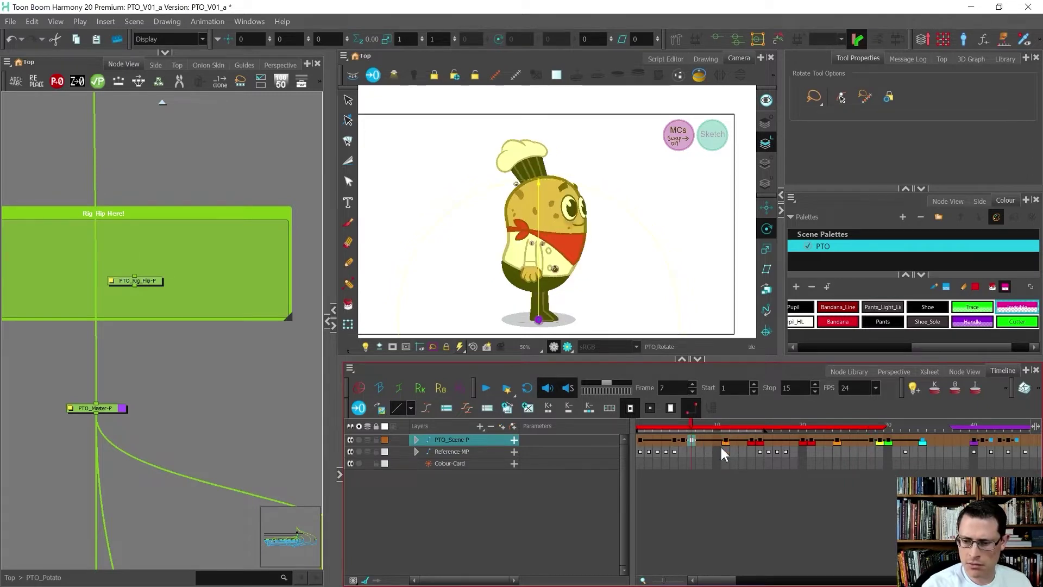
{"action": "left_click", "coordinate": [881, 441]}
{"action": "left_click", "coordinate": [684, 441]}
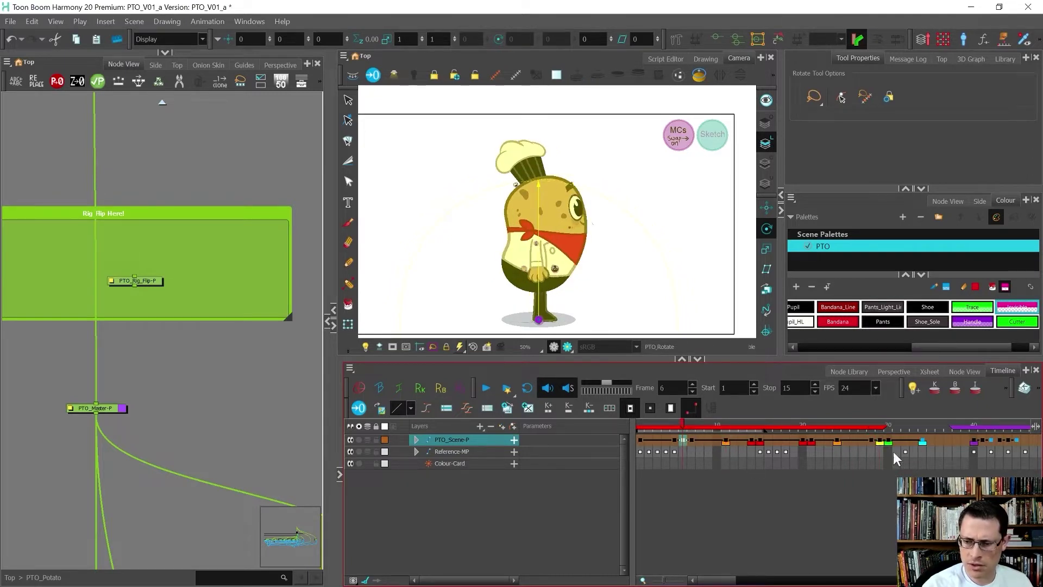
{"action": "left_click", "coordinate": [890, 441]}
{"action": "left_click", "coordinate": [673, 440]}
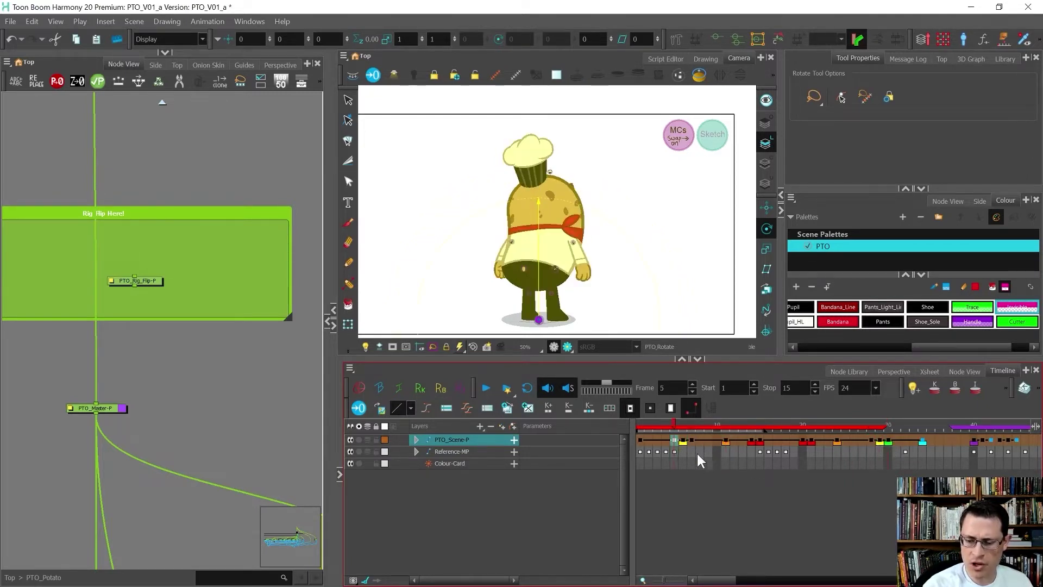
{"action": "left_click", "coordinate": [922, 442]}
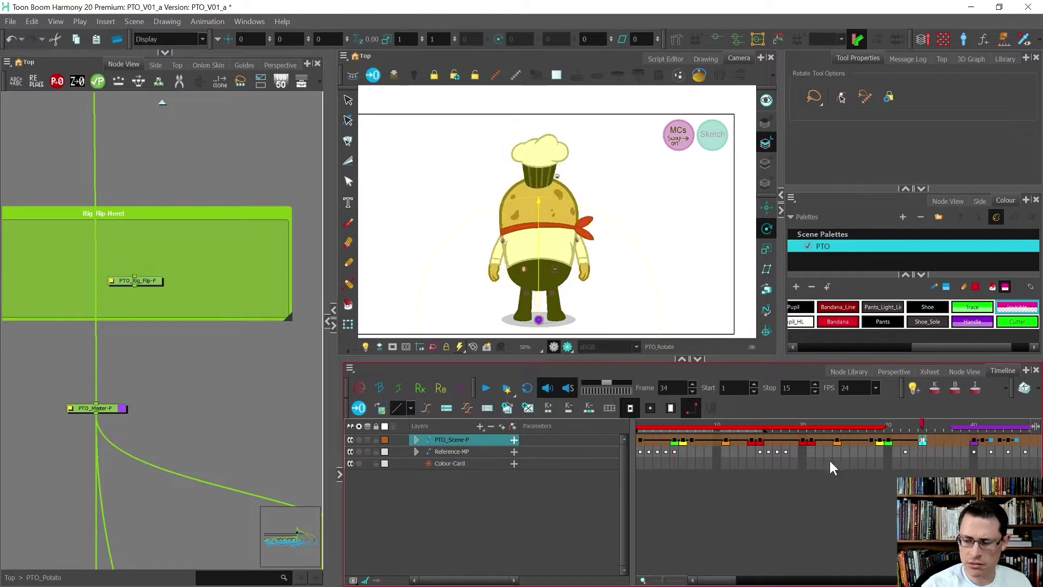
{"action": "right_click", "coordinate": [642, 441]}
{"action": "mouse_move", "coordinate": [717, 92]}
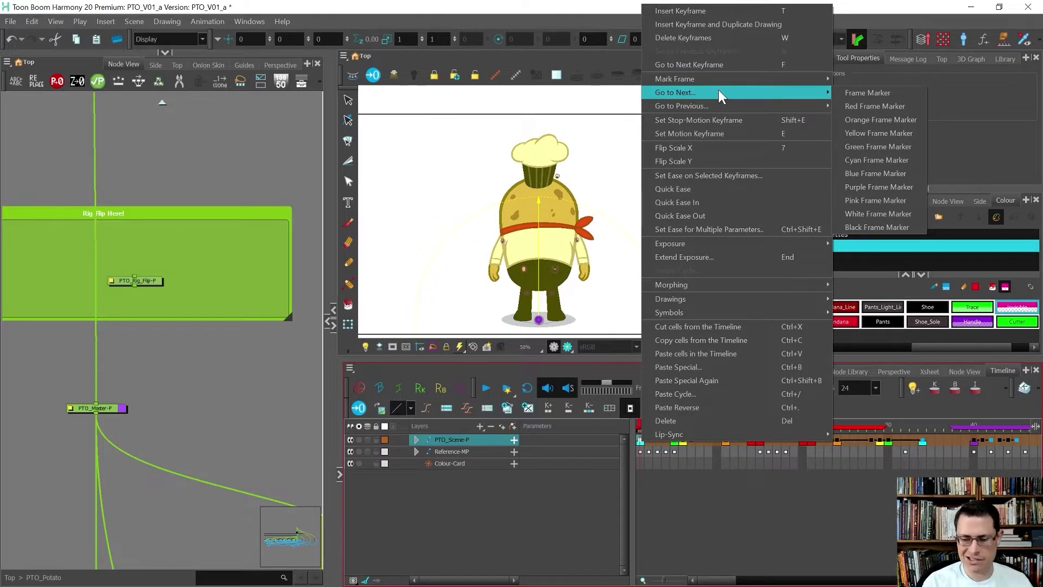
- Step through the turnaround from frame 4 to frame 26 and compare the poses at frames 15 and 14
{"action": "left_click", "coordinate": [700, 444]}
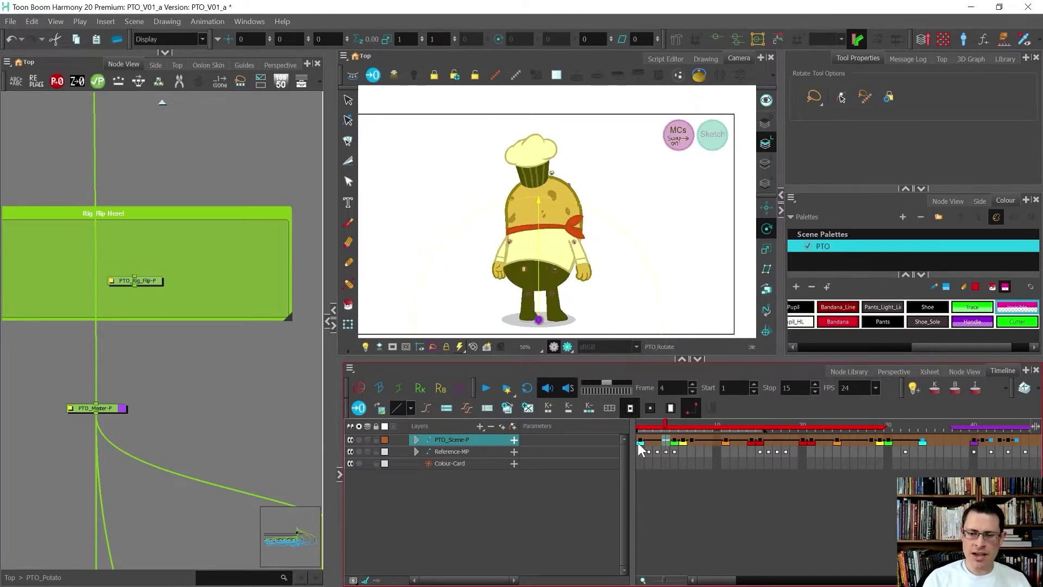
{"action": "key", "text": "."}
{"action": "key", "text": "."}
{"action": "key", "text": "."}
{"action": "key", "text": "."}
{"action": "key", "text": "."}
{"action": "key", "text": "."}
{"action": "key", "text": "."}
{"action": "key", "text": "."}
{"action": "key", "text": "."}
{"action": "key", "text": "."}
{"action": "key", "text": "."}
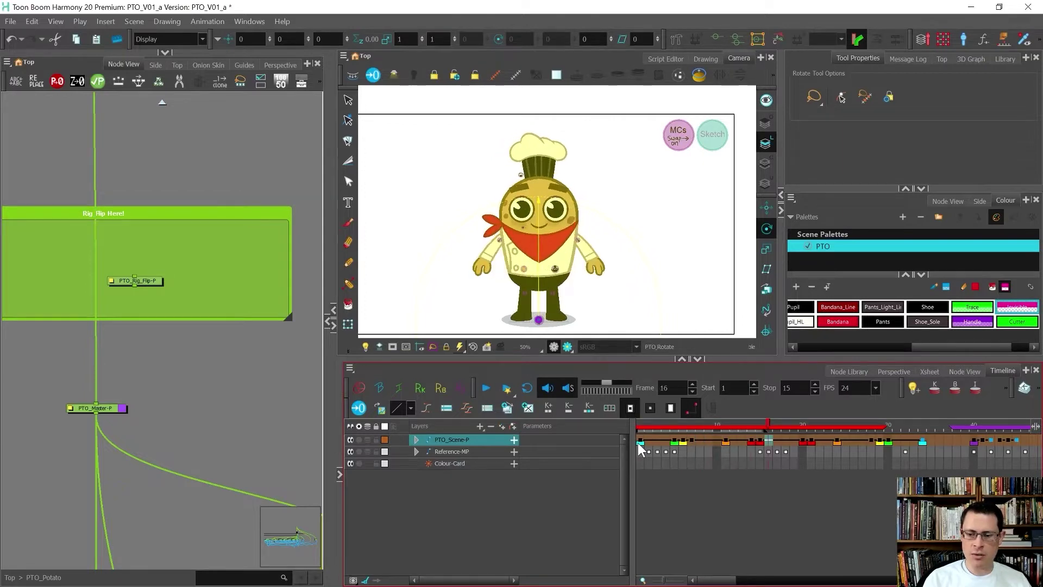
{"action": "key", "text": "."}
{"action": "key", "text": "."}
{"action": "key", "text": "."}
{"action": "key", "text": "."}
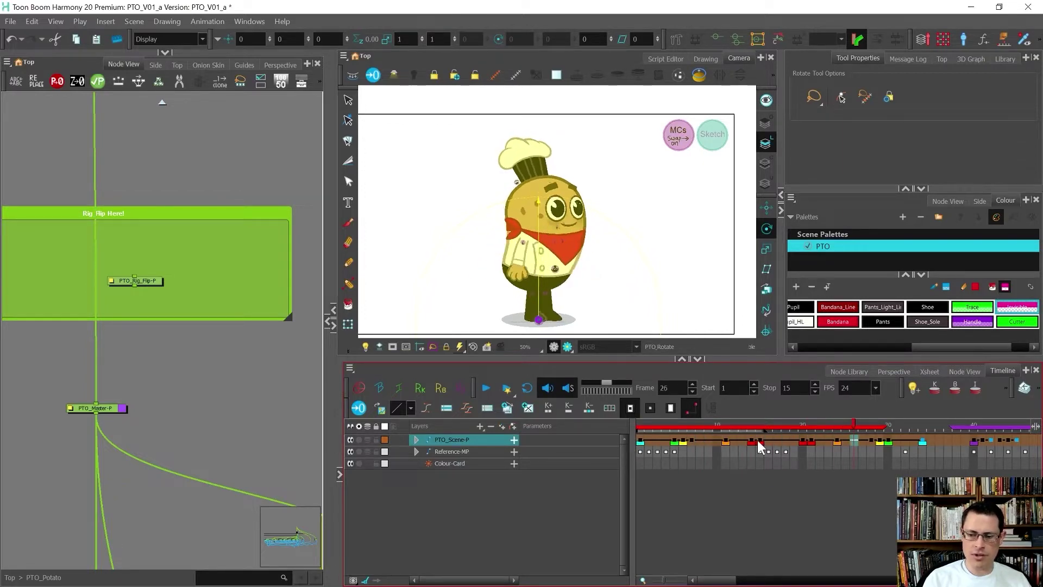
{"action": "left_click", "coordinate": [761, 444]}
{"action": "left_click", "coordinate": [754, 444]}
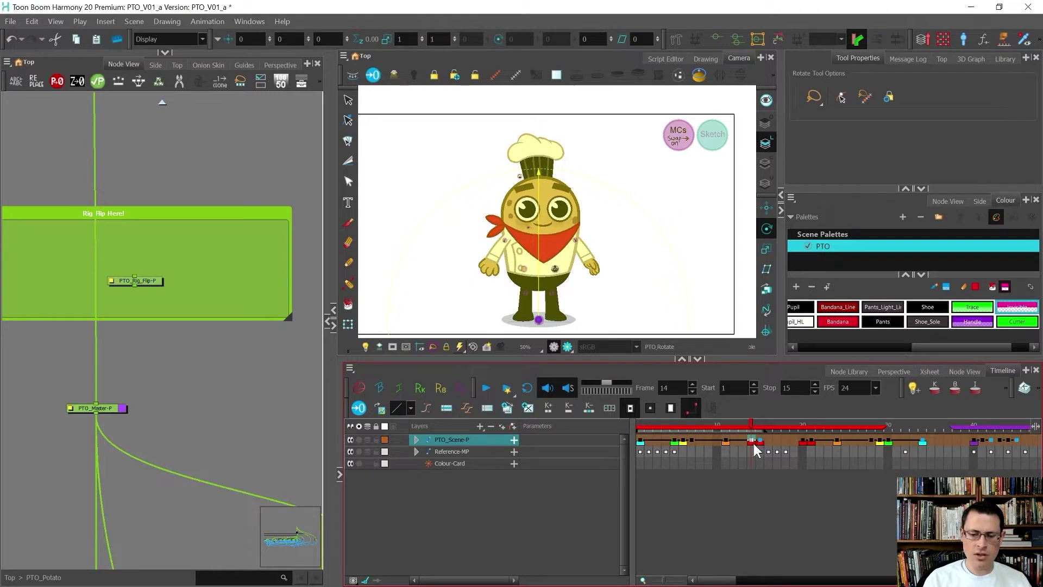
- Insert the PTO_Rig_Flip-P peg into the cable above PTO_Master-P and reveal it in the timeline
{"action": "left_click", "coordinate": [156, 380]}
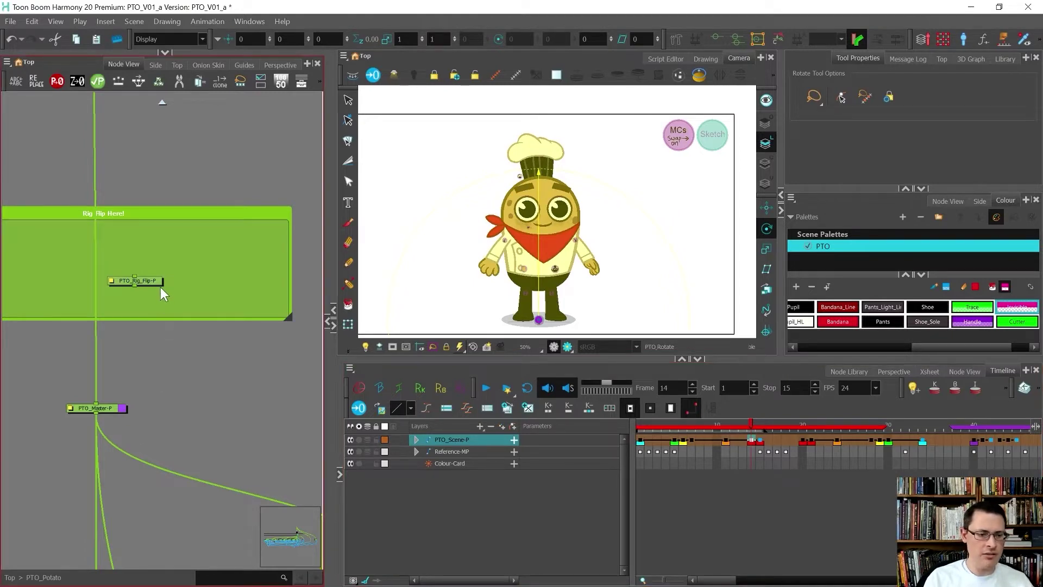
{"action": "left_click_drag", "start_coordinate": [157, 285], "coordinate": [135, 272]}
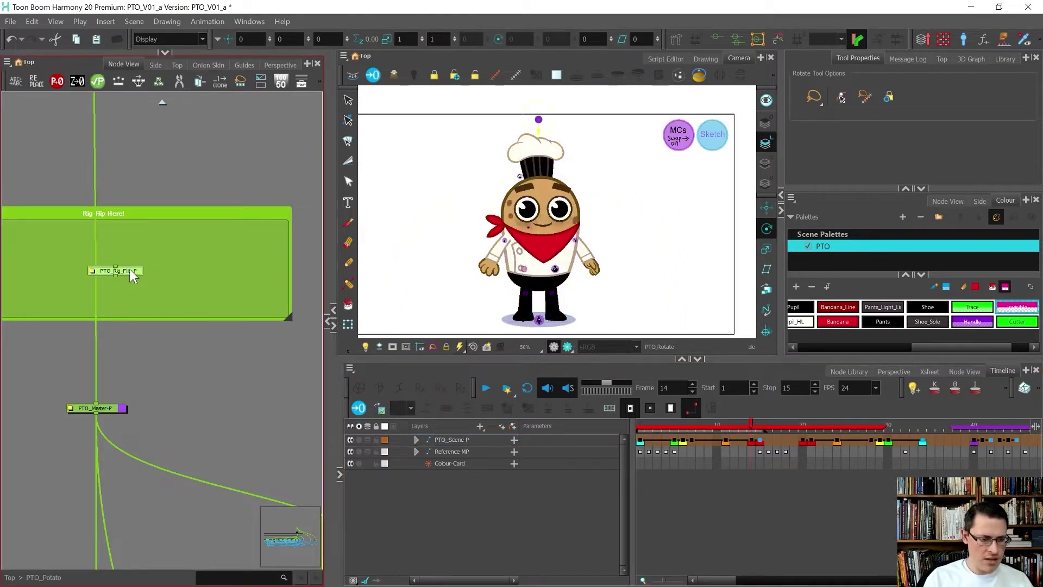
{"action": "scroll", "coordinate": [136, 272], "scroll_direction": "up", "scroll_amount": 3}
{"action": "scroll", "coordinate": [187, 272], "scroll_direction": "down", "scroll_amount": 1}
{"action": "left_click_drag", "start_coordinate": [175, 282], "coordinate": [145, 291]}
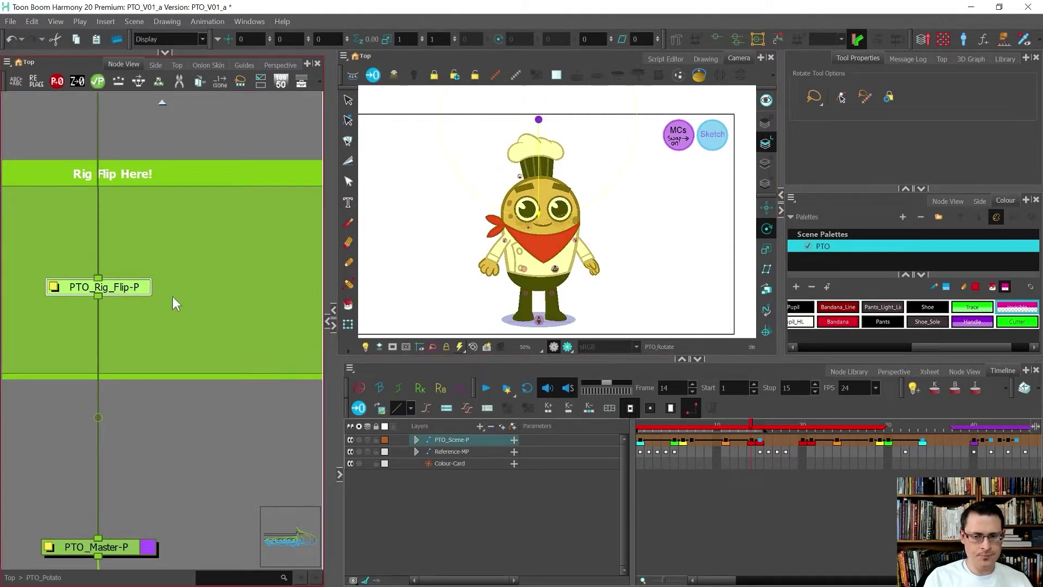
{"action": "key", "text": "shift+m"}
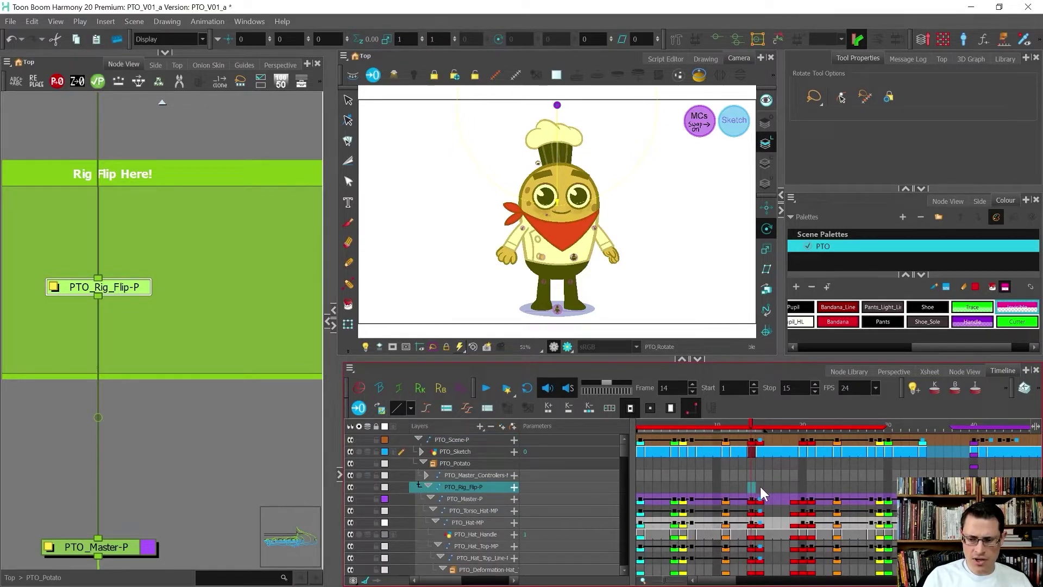
- Add keyframes to PTO_Rig_Flip-P at frames 15 and 20
{"action": "left_click", "coordinate": [759, 484]}
{"action": "left_click", "coordinate": [800, 486]}
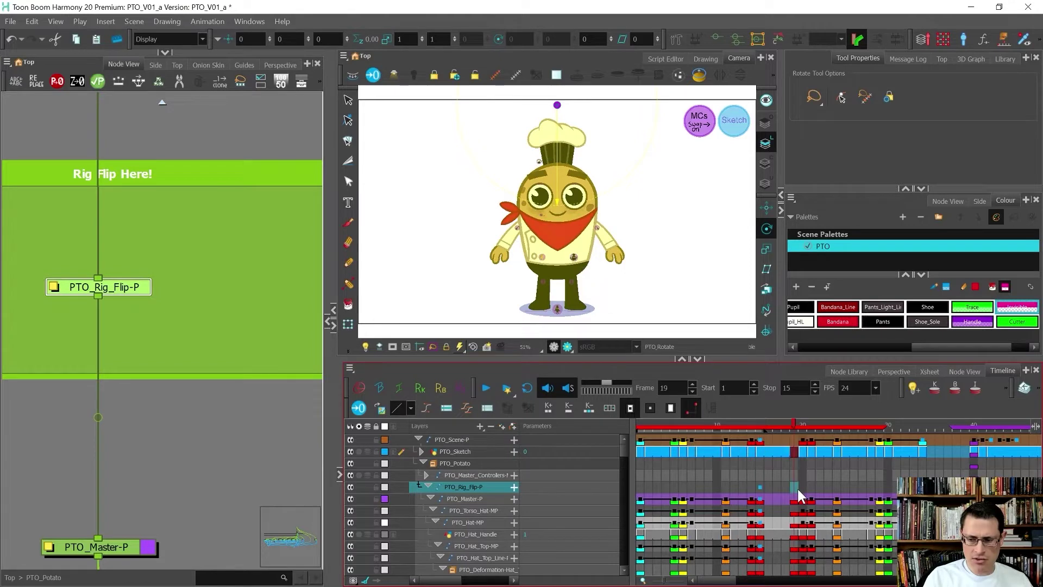
{"action": "key", "text": "F6"}
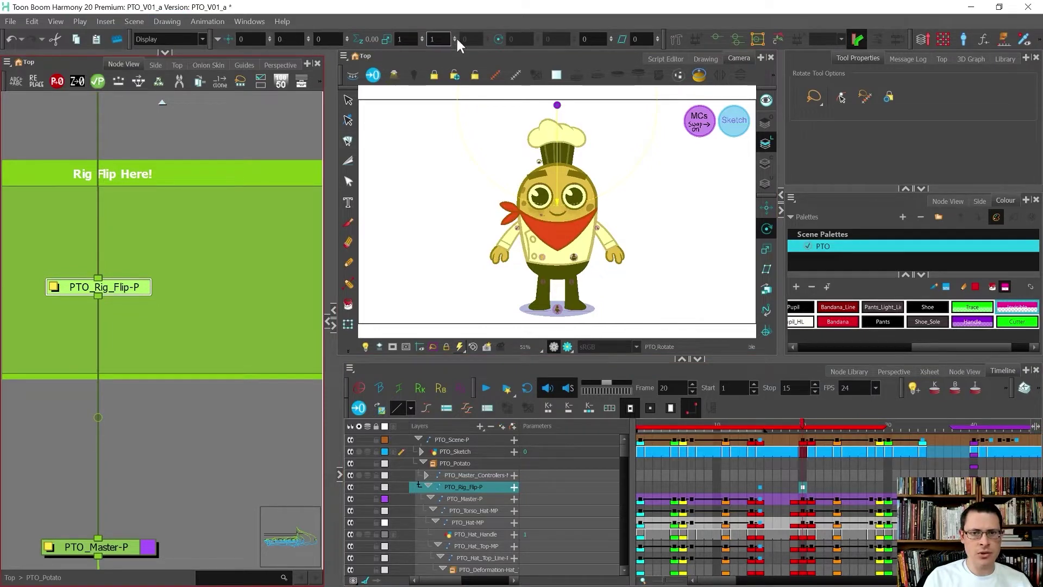
- Flip the rig horizontally on PTO_Rig_Flip-P at frame 15 and scrub both halves of the turnaround
{"action": "left_click", "coordinate": [762, 485]}
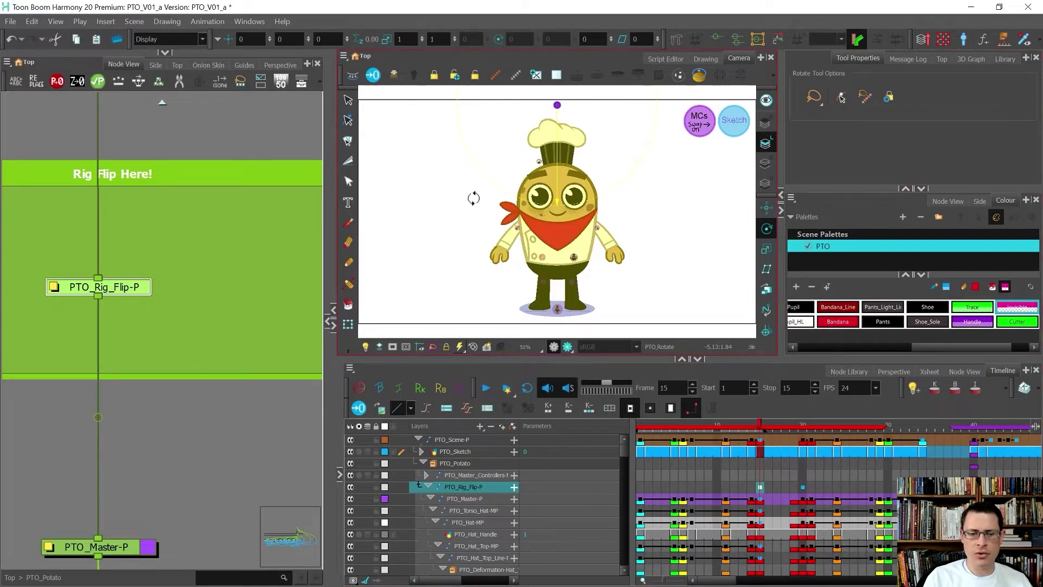
{"action": "left_click", "coordinate": [348, 325]}
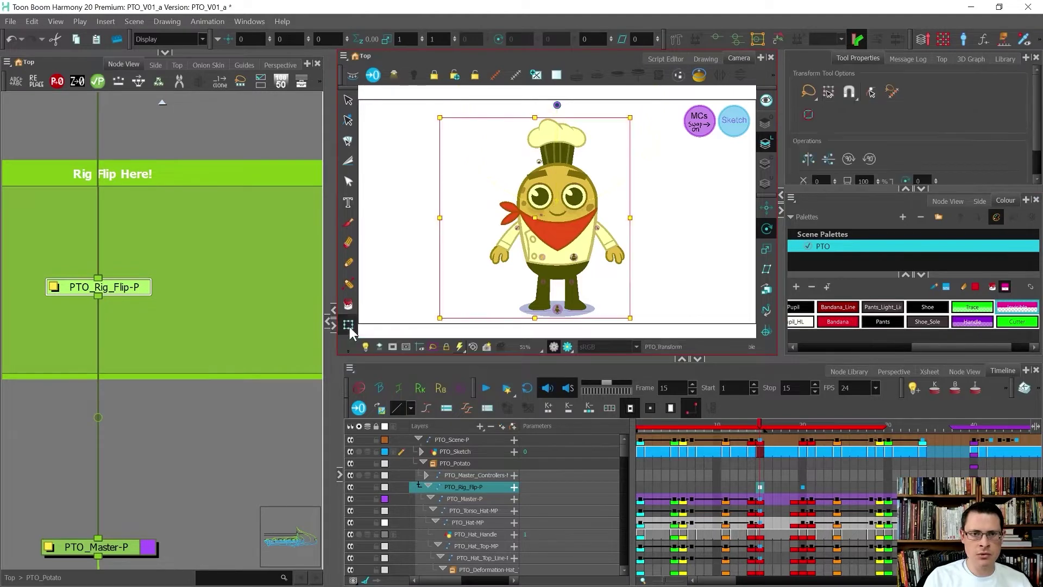
{"action": "left_click", "coordinate": [814, 161]}
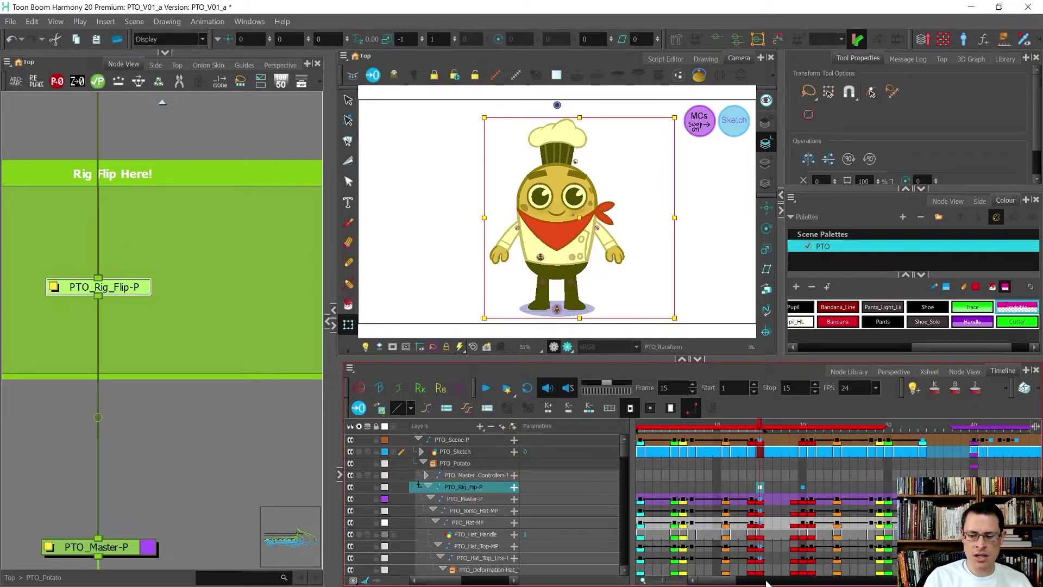
{"action": "left_click_drag", "start_coordinate": [756, 422], "coordinate": [689, 425]}
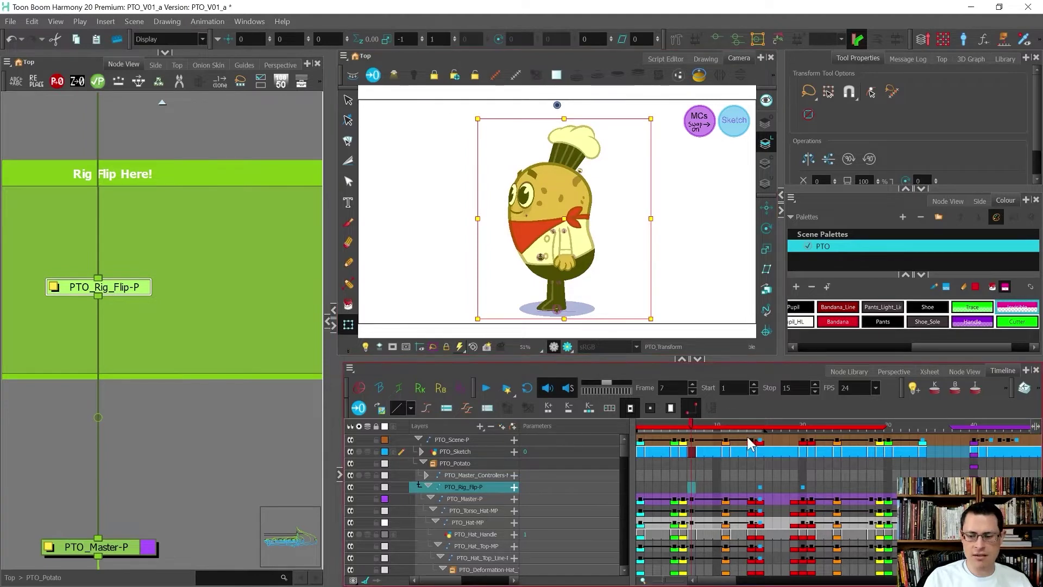
{"action": "left_click_drag", "start_coordinate": [701, 423], "coordinate": [905, 425]}
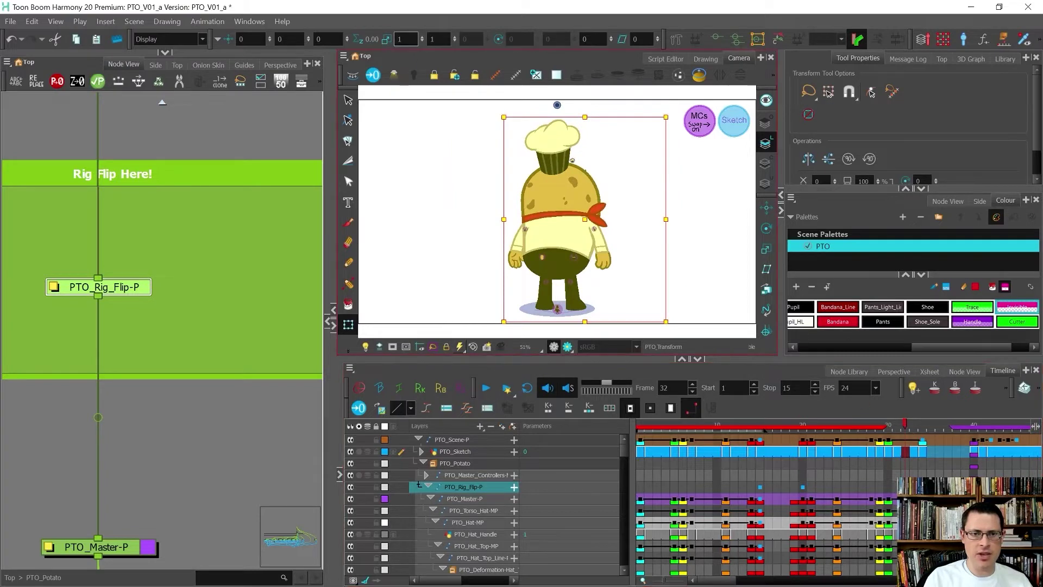
- Key PTO_Rig_Flip-P at frame 1, decline the save reminder, and compare the pose with frame 34
{"action": "left_click_drag", "start_coordinate": [761, 427], "coordinate": [640, 447]}
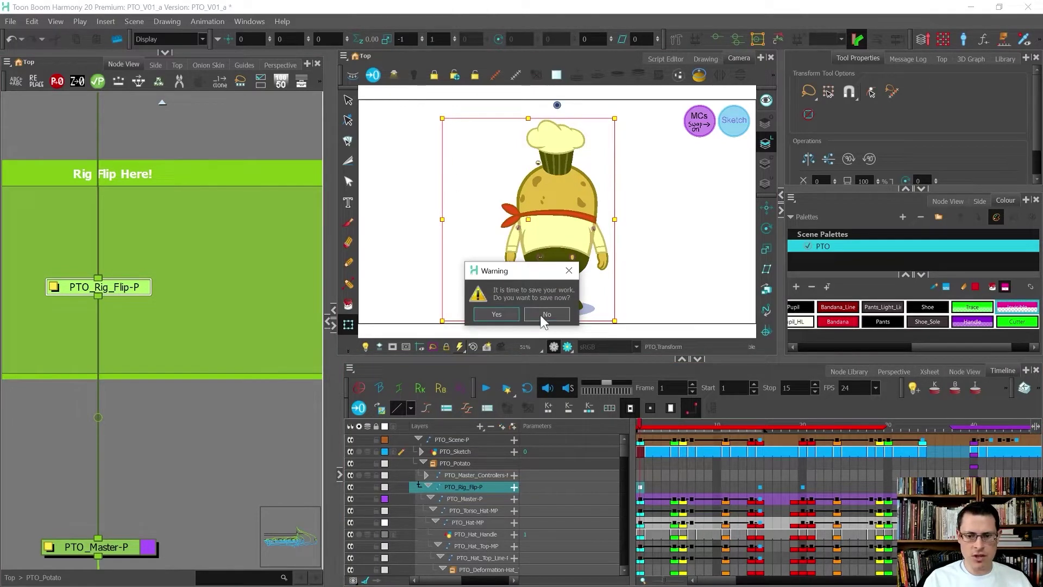
{"action": "left_click", "coordinate": [538, 316]}
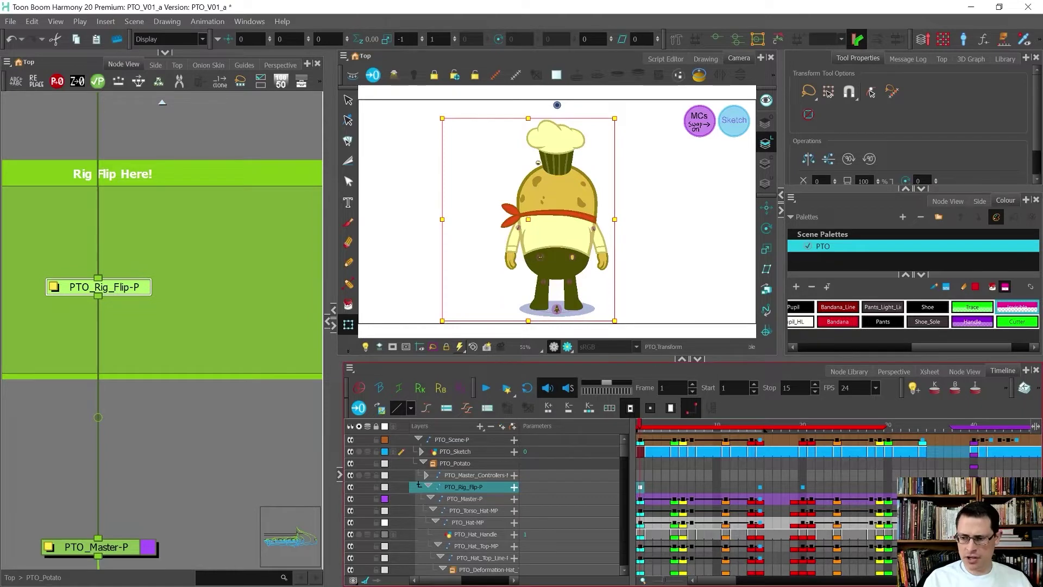
{"action": "left_click", "coordinate": [922, 426]}
- Collapse the PTO_Rig_Flip-P layers in the timeline and save the scene
{"action": "left_click", "coordinate": [427, 486]}
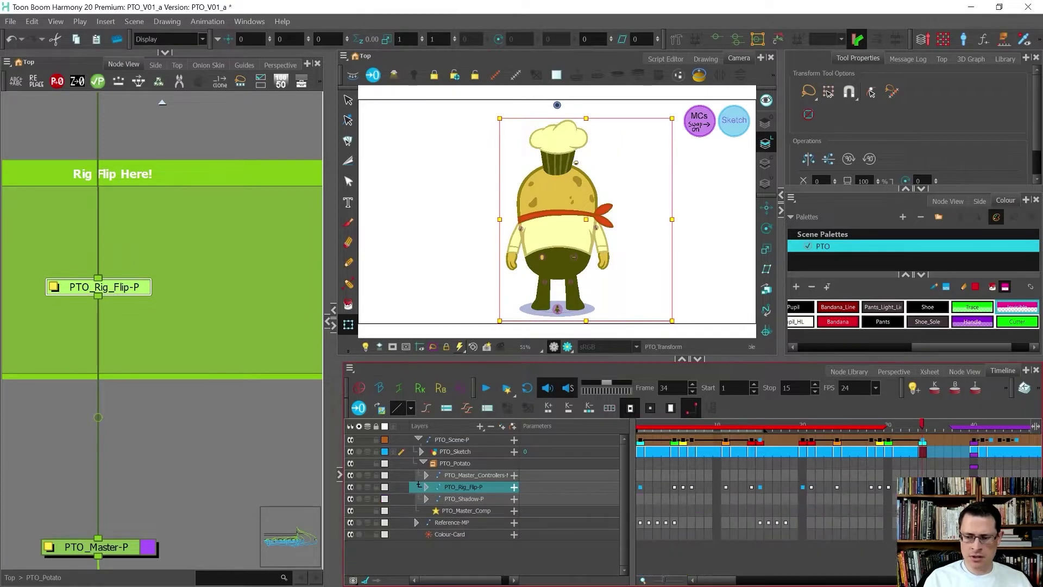
{"action": "key", "text": "ctrl+s"}
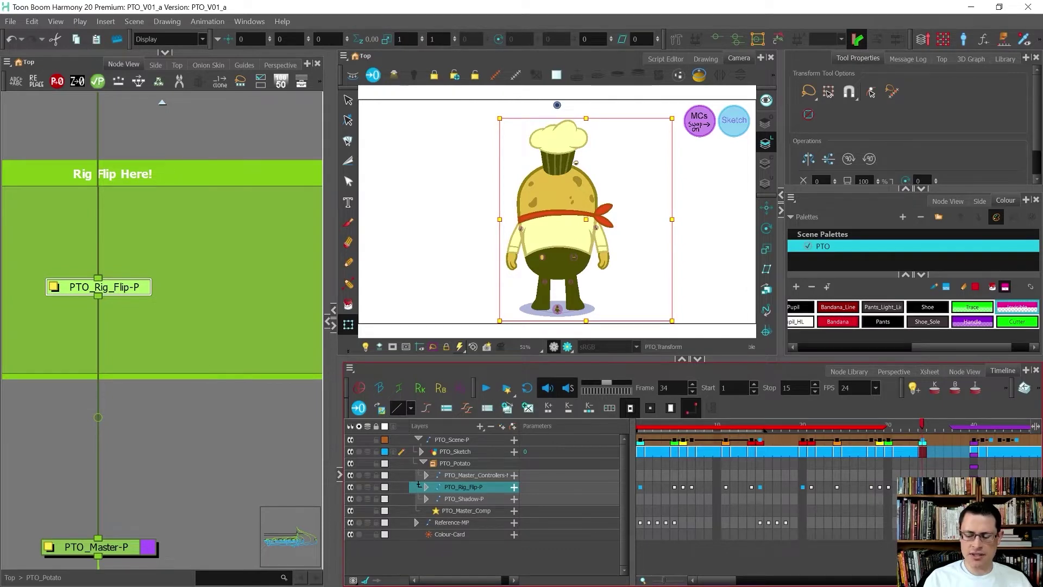
{"action": "left_click", "coordinate": [427, 487]}
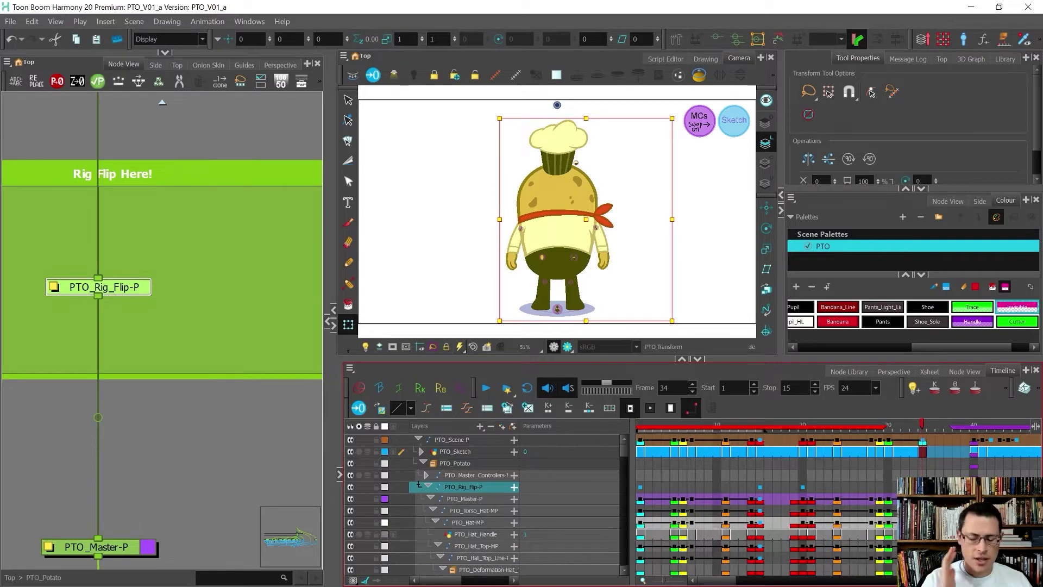
{"action": "left_click", "coordinate": [420, 486]}
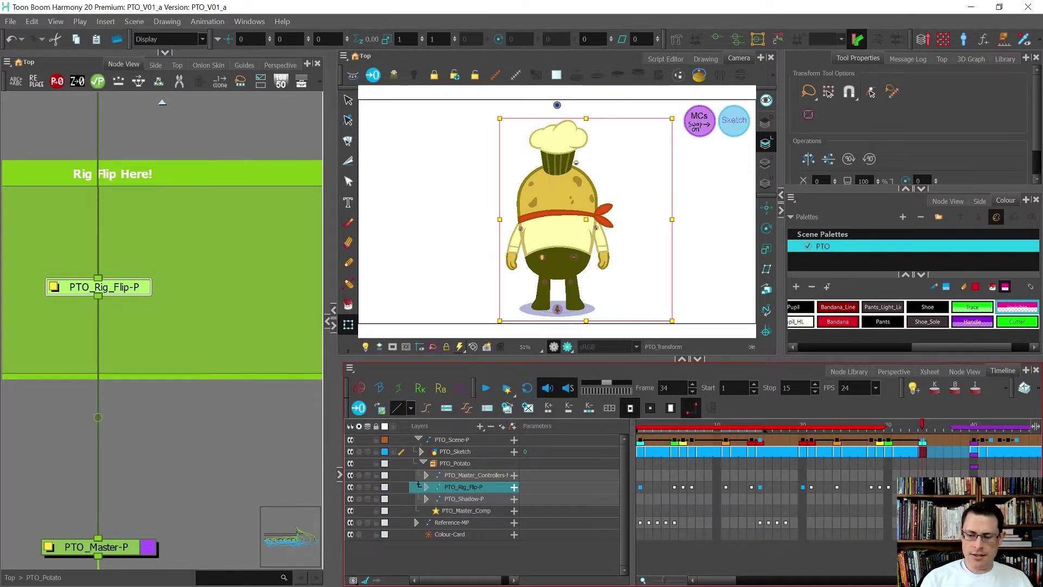
- Add keyframes to PTO_Rig_Flip-P at the turnaround poses on frames 30, 29, 28, 24 and 21
{"action": "key", "text": "comma"}
{"action": "key", "text": "comma"}
{"action": "key", "text": "comma"}
{"action": "key", "text": "comma"}
{"action": "key", "text": "comma"}
{"action": "key", "text": "comma"}
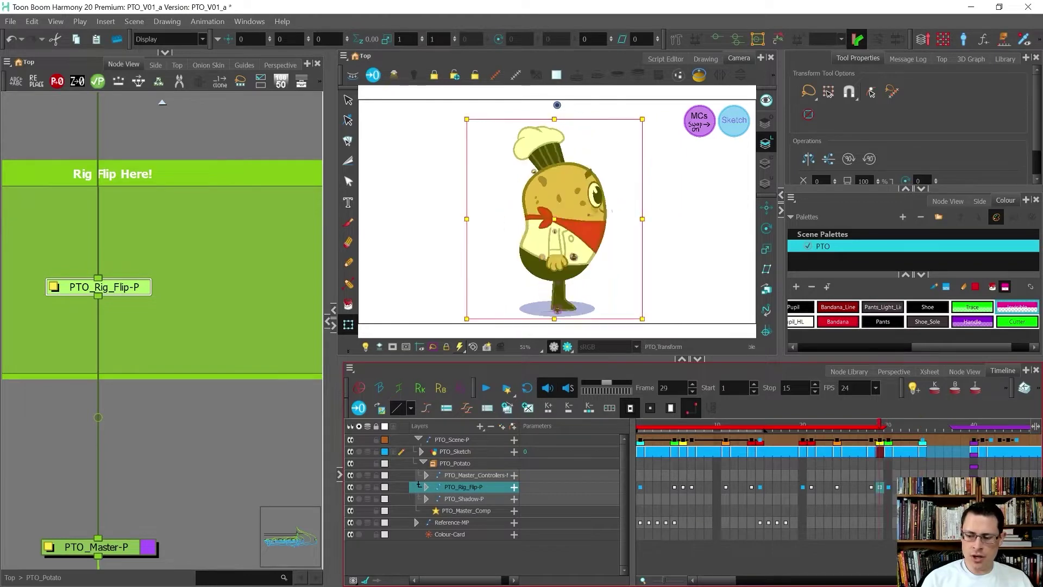
{"action": "key", "text": "comma"}
{"action": "key", "text": "comma"}
{"action": "key", "text": "comma"}
{"action": "key", "text": "comma"}
{"action": "key", "text": "comma"}
{"action": "key", "text": "comma"}
{"action": "key", "text": "comma"}
{"action": "key", "text": "comma"}
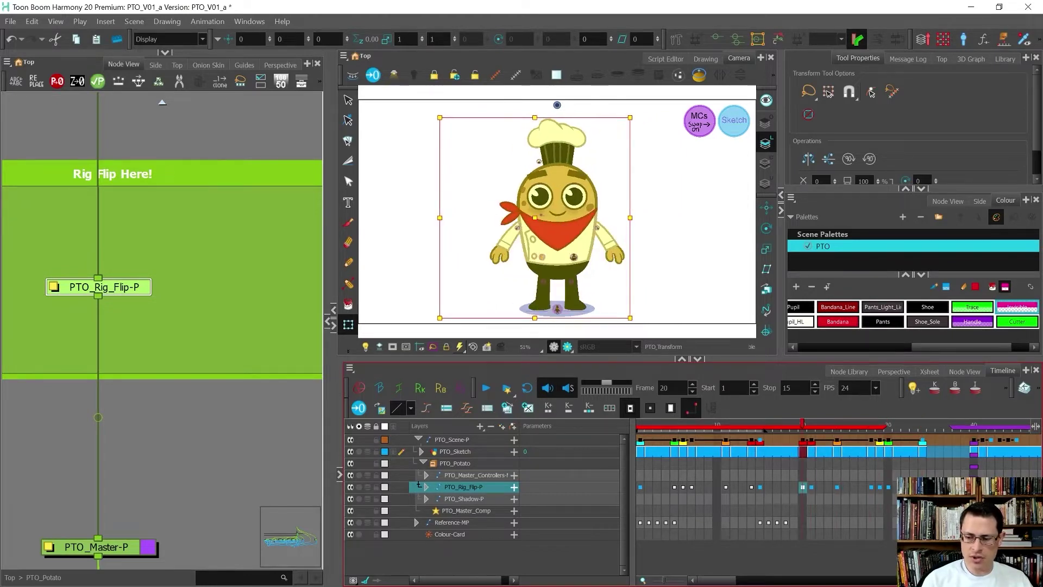
- Add keyframes to PTO_Rig_Flip-P at the flipped poses on frames 14, 11, 7, 6 and 5
{"action": "key", "text": "comma"}
{"action": "key", "text": "comma"}
{"action": "key", "text": "comma"}
{"action": "key", "text": "comma"}
{"action": "key", "text": "comma"}
{"action": "key", "text": "comma"}
{"action": "key", "text": "comma"}
{"action": "key", "text": "comma"}
{"action": "key", "text": "comma"}
{"action": "key", "text": "comma"}
{"action": "key", "text": "comma"}
{"action": "key", "text": "comma"}
{"action": "key", "text": "comma"}
{"action": "key", "text": "comma"}
{"action": "key", "text": "comma"}
{"action": "key", "text": "comma"}
{"action": "key", "text": "comma"}
{"action": "key", "text": "comma"}
{"action": "key", "text": "comma"}
{"action": "key", "text": "period"}
{"action": "key", "text": "period"}
{"action": "key", "text": "period"}
{"action": "key", "text": "period"}
{"action": "key", "text": "period"}
{"action": "key", "text": "period"}
{"action": "key", "text": "period"}
{"action": "key", "text": "period"}
{"action": "key", "text": "period"}
{"action": "key", "text": "period"}
{"action": "key", "text": "period"}
{"action": "key", "text": "period"}
{"action": "key", "text": "period"}
{"action": "key", "text": "period"}
{"action": "key", "text": "period"}
{"action": "key", "text": "period"}
{"action": "key", "text": "period"}
{"action": "key", "text": "period"}
{"action": "key", "text": "period"}
{"action": "key", "text": "period"}
{"action": "key", "text": "period"}
{"action": "key", "text": "period"}
{"action": "key", "text": "period"}
{"action": "key", "text": "period"}
{"action": "key", "text": "period"}
{"action": "key", "text": "period"}
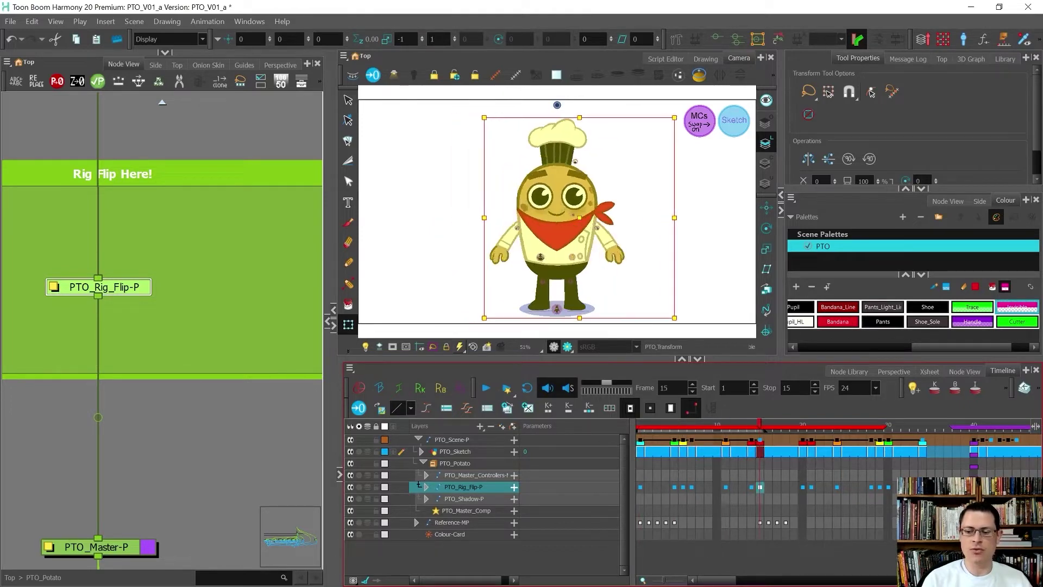
- Step through the keyed PTO_Rig_Flip-P frames to compare the flipped and unflipped turnaround poses
{"action": "key", "text": "comma"}
{"action": "key", "text": "comma"}
{"action": "key", "text": "comma"}
{"action": "key", "text": "comma"}
{"action": "key", "text": "comma"}
{"action": "key", "text": "comma"}
{"action": "key", "text": "comma"}
{"action": "key", "text": "comma"}
{"action": "key", "text": "comma"}
{"action": "key", "text": "comma"}
{"action": "key", "text": "comma"}
{"action": "key", "text": "comma"}
{"action": "key", "text": "comma"}
{"action": "key", "text": "comma"}
{"action": "key", "text": "comma"}
{"action": "key", "text": "comma"}
{"action": "key", "text": "comma"}
{"action": "key", "text": "comma"}
{"action": "key", "text": "comma"}
{"action": "key", "text": "comma"}
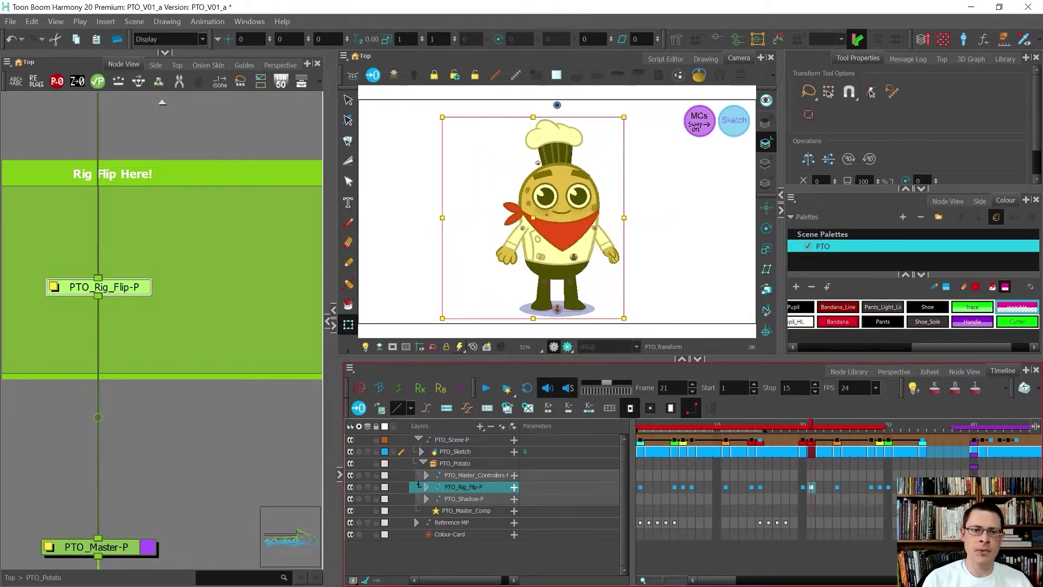
{"action": "key", "text": "period"}
{"action": "key", "text": "period"}
{"action": "key", "text": "period"}
{"action": "key", "text": "period"}
{"action": "key", "text": "period"}
{"action": "key", "text": "period"}
{"action": "key", "text": "period"}
{"action": "key", "text": "period"}
{"action": "key", "text": "period"}
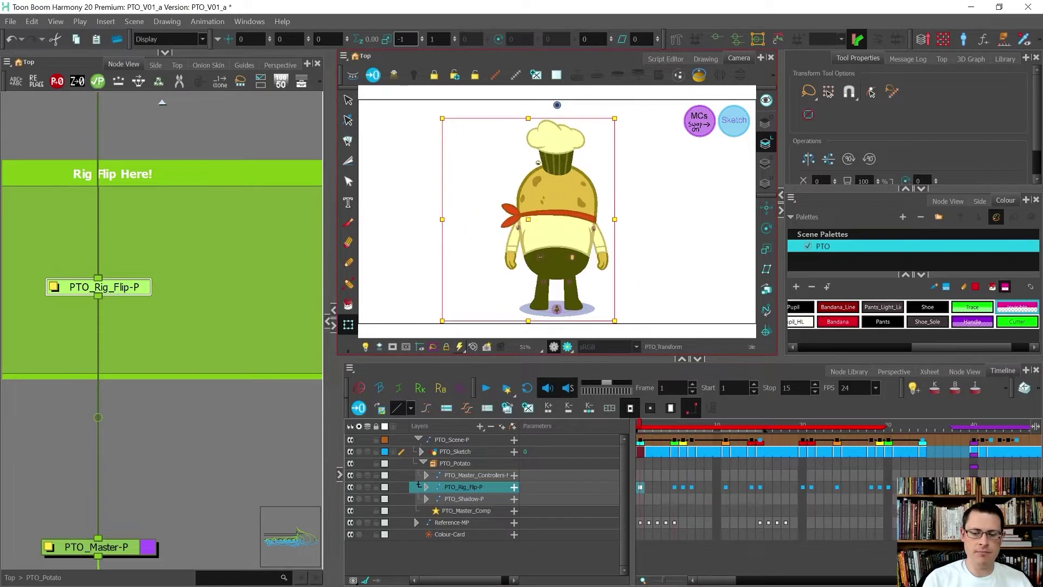
- Add a Transformation-Limit node next to PTO_Rig_Flip-P in the PTO_Potato group
{"action": "key", "text": "period"}
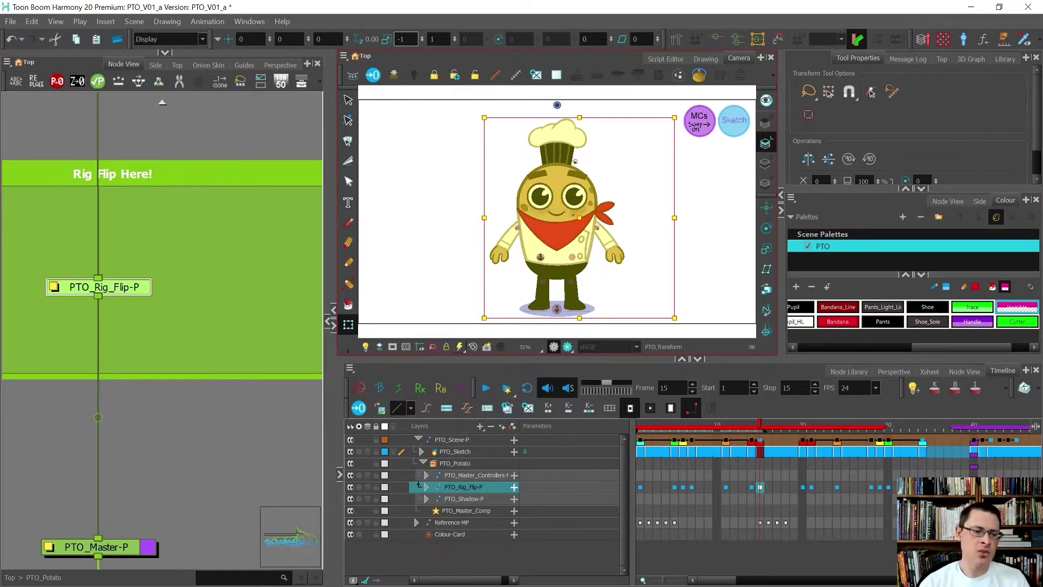
{"action": "scroll", "coordinate": [273, 346], "scroll_direction": "down", "scroll_amount": 5}
{"action": "scroll", "coordinate": [208, 304], "scroll_direction": "up", "scroll_amount": 2}
{"action": "scroll", "coordinate": [253, 309], "scroll_direction": "up", "scroll_amount": 2}
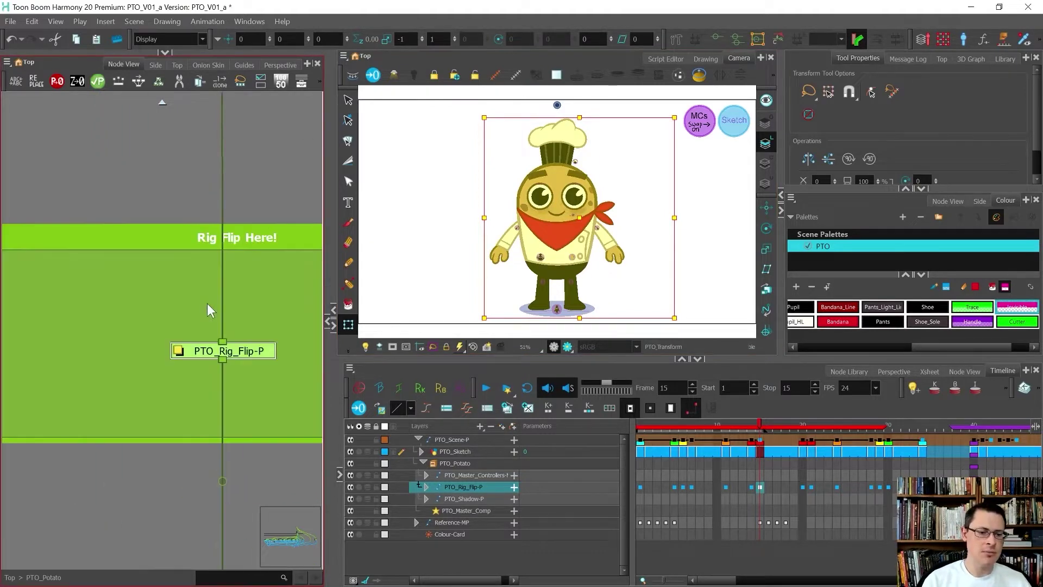
{"action": "left_click", "coordinate": [252, 308]}
{"action": "key", "text": "Tab"}
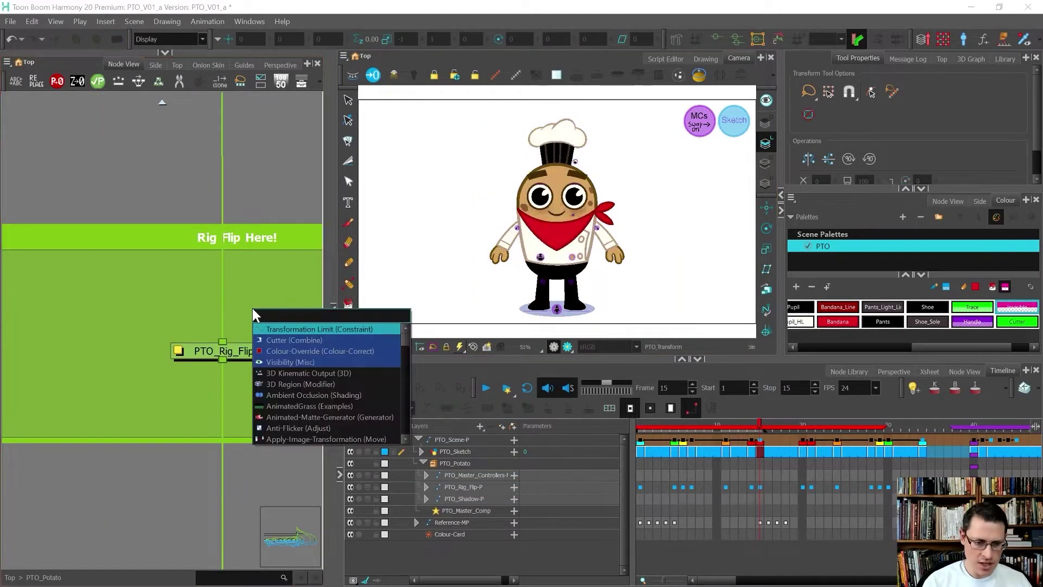
{"action": "type", "text": "transof"}
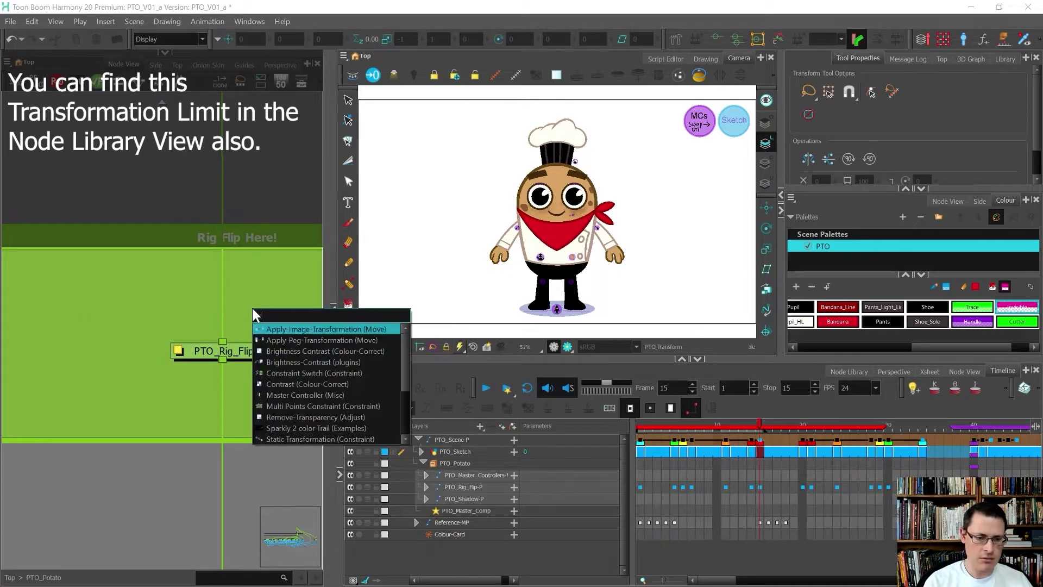
{"action": "type", "text": "r"}
{"action": "key", "text": "BackSpace"}
{"action": "key", "text": "BackSpace"}
{"action": "key", "text": "BackSpace"}
{"action": "type", "text": "form"}
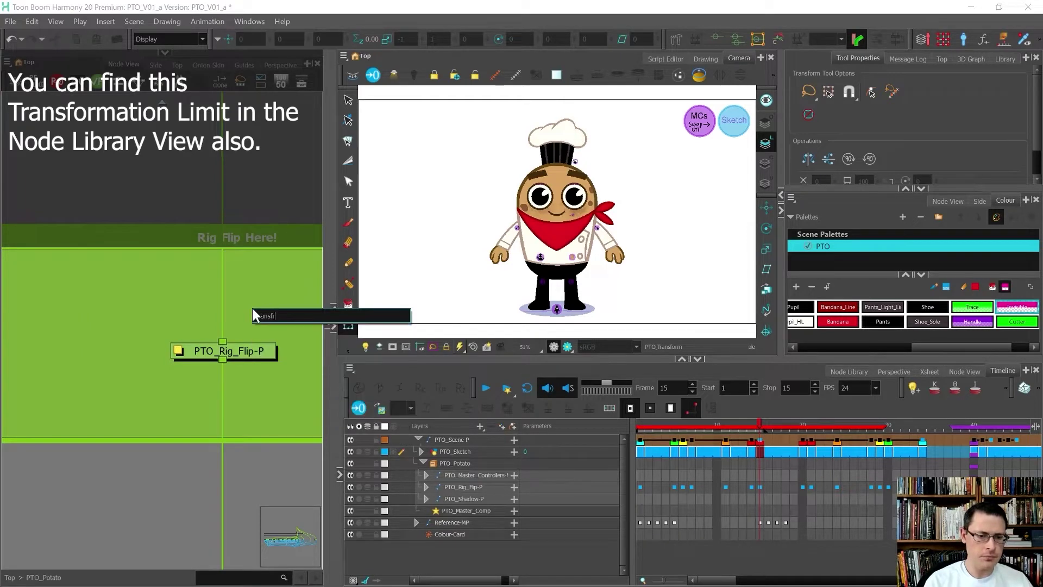
{"action": "type", "text": "ation"}
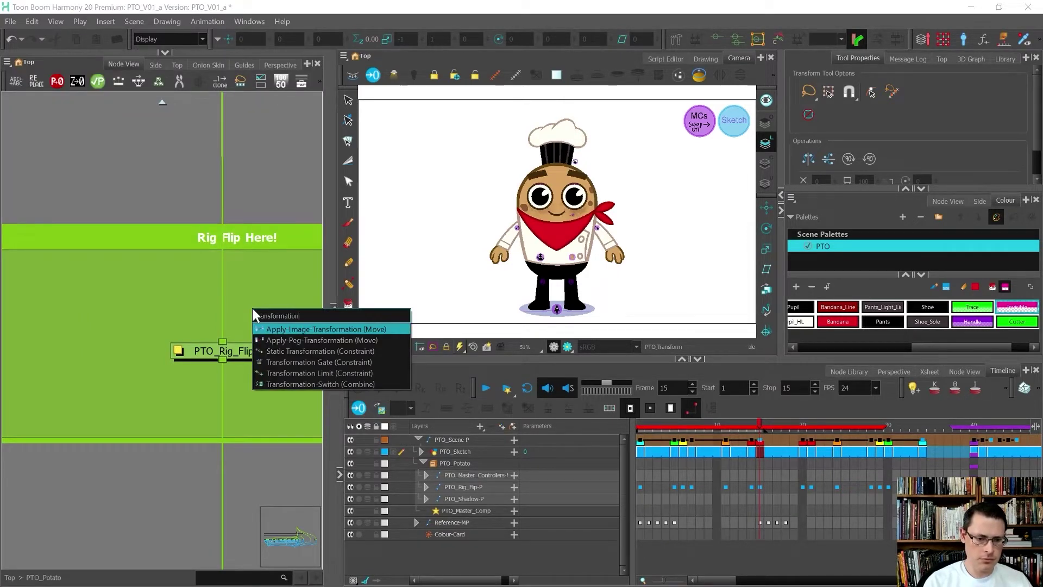
{"action": "key", "text": "Down"}
{"action": "key", "text": "Down"}
{"action": "key", "text": "Down"}
{"action": "key", "text": "Down"}
{"action": "key", "text": "Return"}
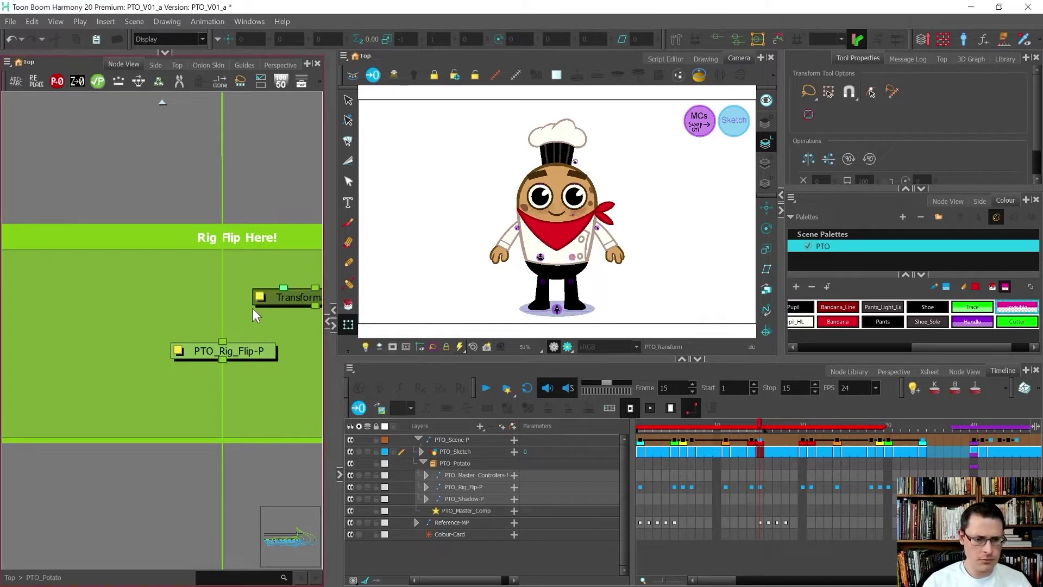
- Insert the Transformation-Limit node between PTO_Rig_Flip-P and PTO_Master-P, and align PTO_Rig_Flip-P above its connected port
{"action": "scroll", "coordinate": [218, 308], "scroll_direction": "down", "scroll_amount": 3}
{"action": "scroll", "coordinate": [292, 325], "scroll_direction": "up", "scroll_amount": 2}
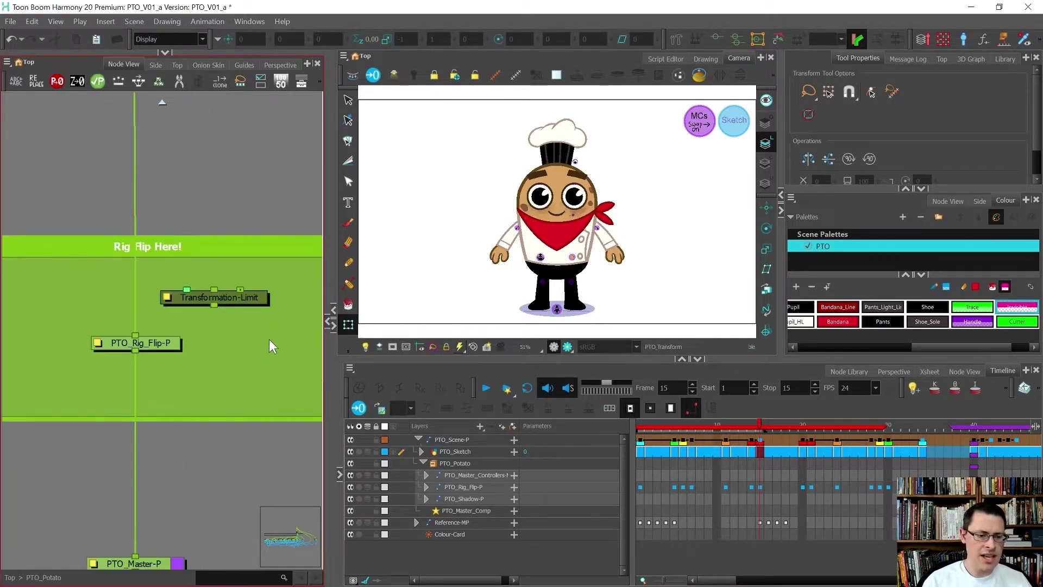
{"action": "left_click_drag", "start_coordinate": [260, 304], "coordinate": [173, 440]}
{"action": "left_click_drag", "start_coordinate": [152, 343], "coordinate": [176, 344]}
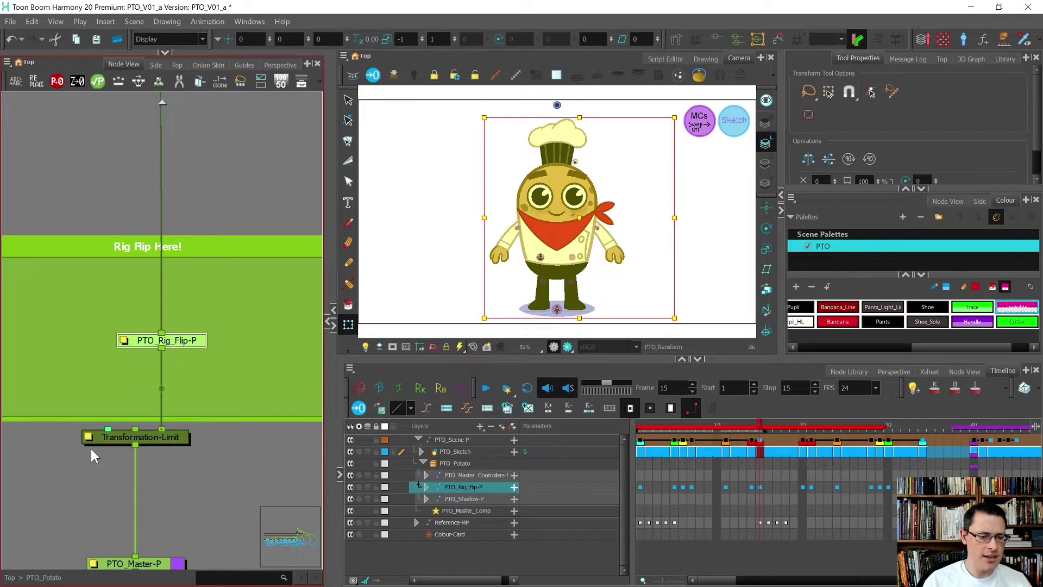
- Set Transformation-Limit's Translate X, Y and Z, Rotate, Skew and Scale Y to 0, leaving Scale X at 100
{"action": "double_click", "coordinate": [91, 435]}
{"action": "left_click_drag", "start_coordinate": [112, 188], "coordinate": [399, 129]}
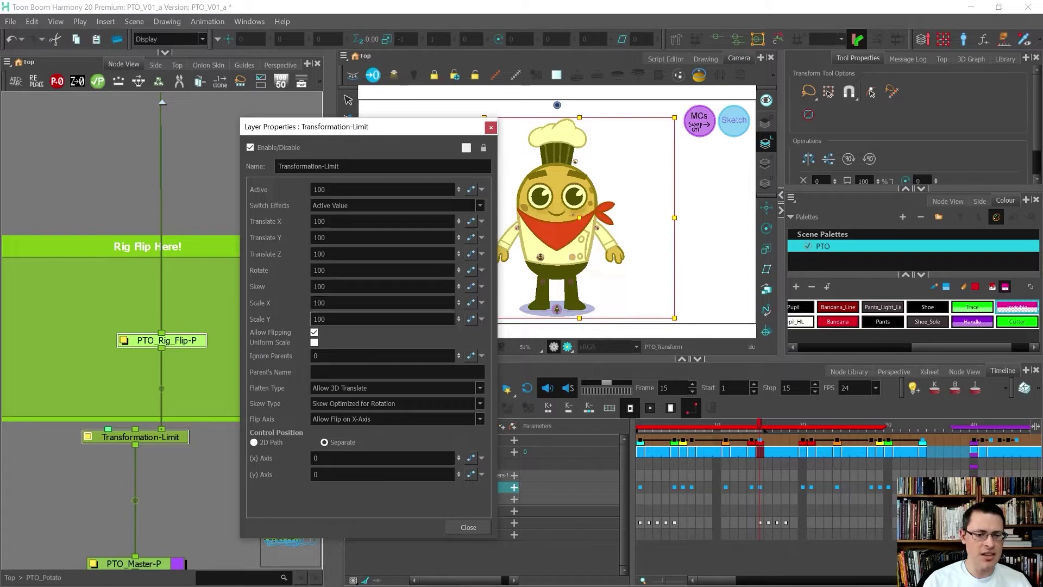
{"action": "left_click", "coordinate": [381, 319]}
{"action": "type", "text": "0"}
{"action": "left_click", "coordinate": [337, 287]}
{"action": "type", "text": "0"}
{"action": "left_click", "coordinate": [337, 270]}
{"action": "type", "text": "0"}
{"action": "left_click", "coordinate": [337, 254]}
{"action": "type", "text": "0"}
{"action": "left_click", "coordinate": [337, 237]}
{"action": "type", "text": "0"}
{"action": "left_click", "coordinate": [337, 221]}
{"action": "type", "text": "0"}
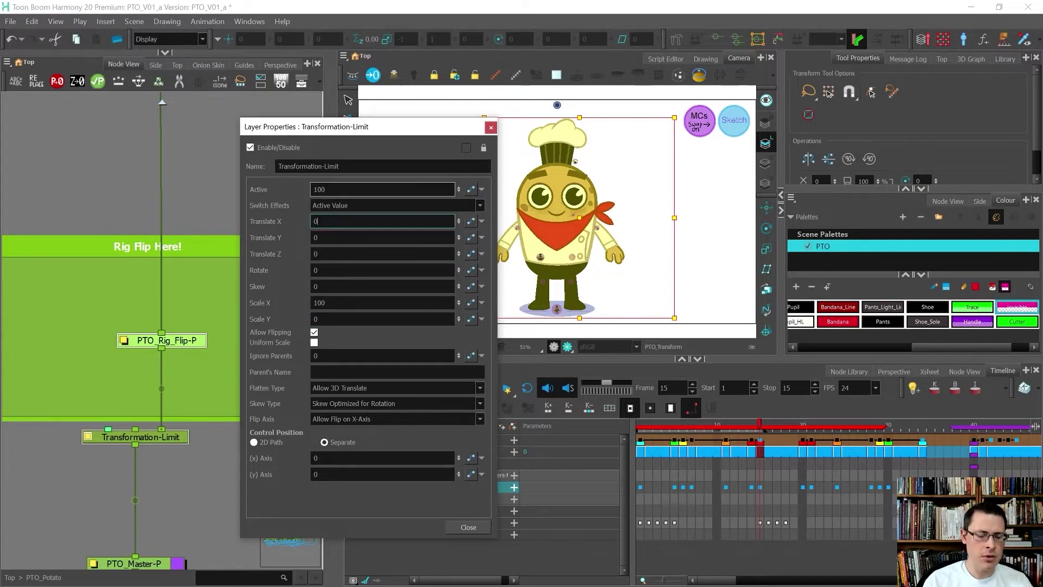
{"action": "left_click", "coordinate": [337, 303]}
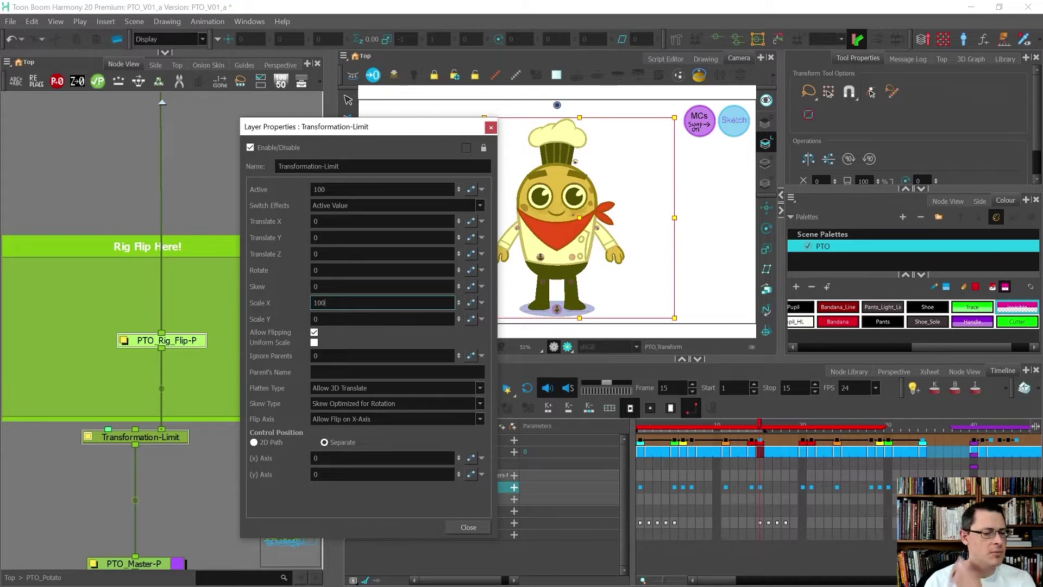
{"action": "left_click", "coordinate": [470, 525]}
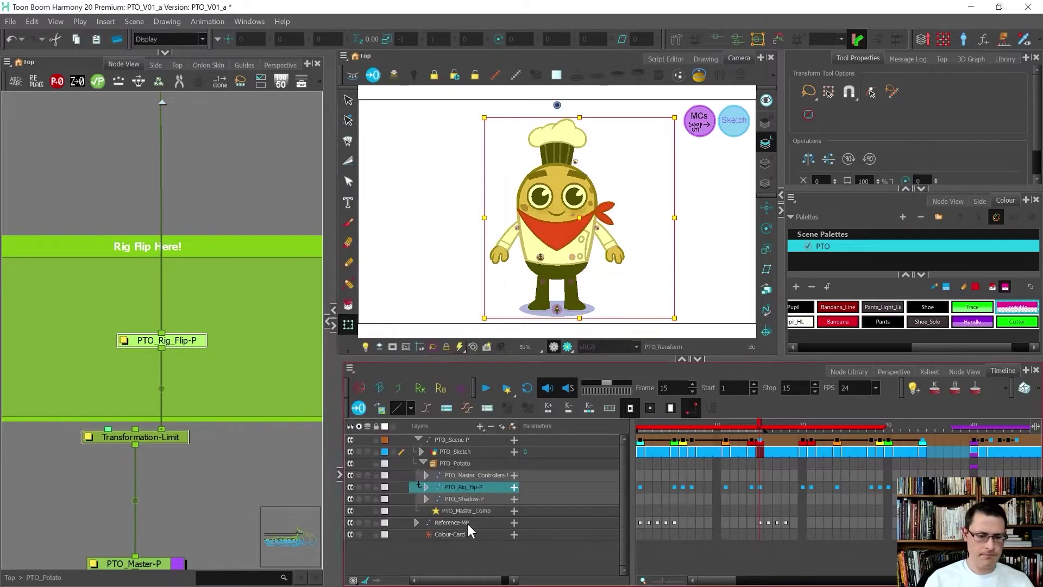
- Test scaling the rig with PTO_Rig_Flip-P and with the top-level PTO_Scene-P peg, and undo the scaling
{"action": "mouse_move", "coordinate": [482, 218]}
{"action": "left_mouse_down"}
{"action": "mouse_move", "coordinate": [540, 217]}
{"action": "mouse_move", "coordinate": [483, 217]}
{"action": "left_mouse_up"}
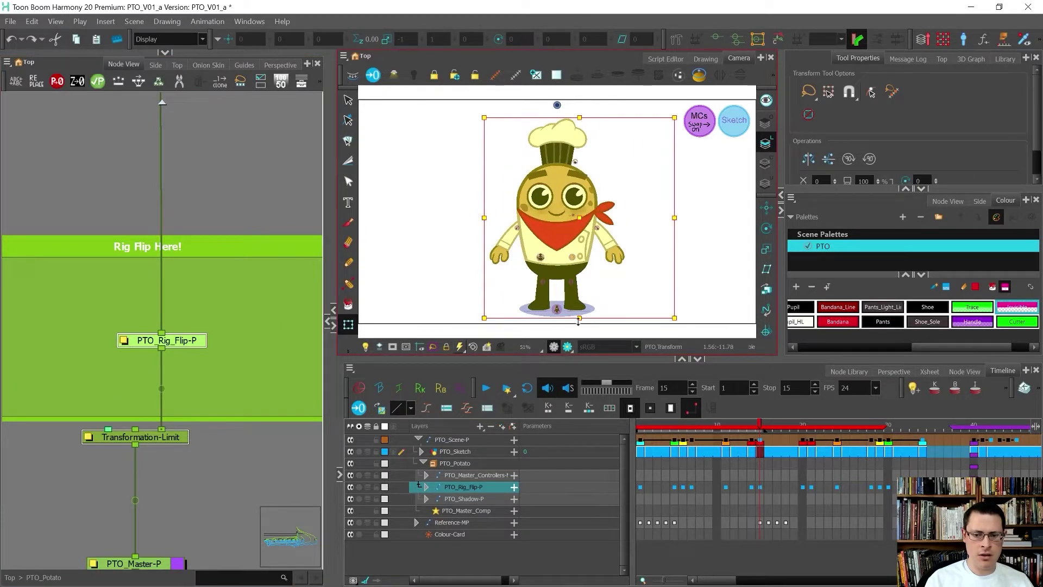
{"action": "left_click_drag", "start_coordinate": [579, 320], "coordinate": [625, 308]}
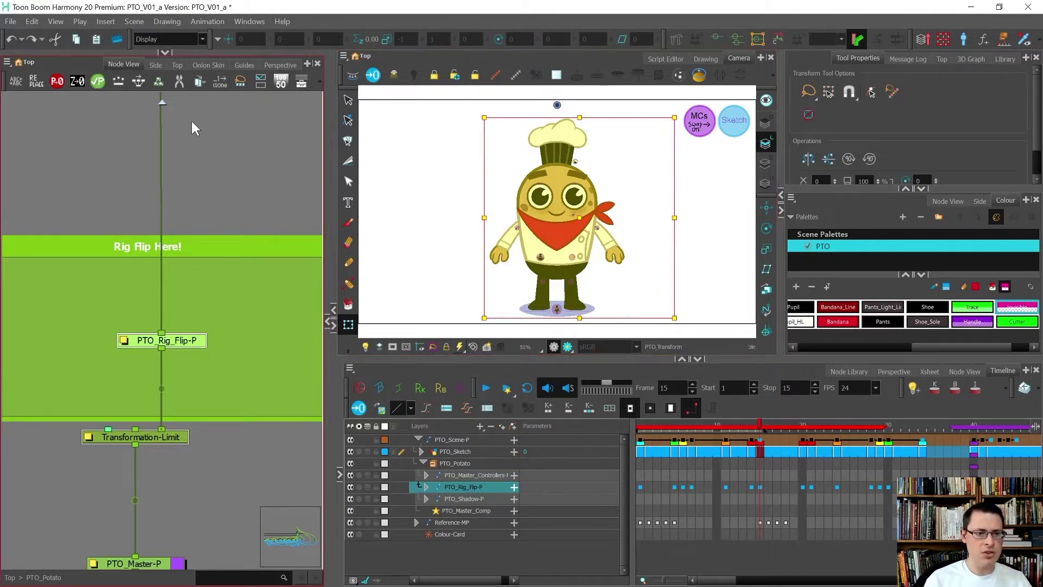
{"action": "key", "text": "ctrl+shift+Return"}
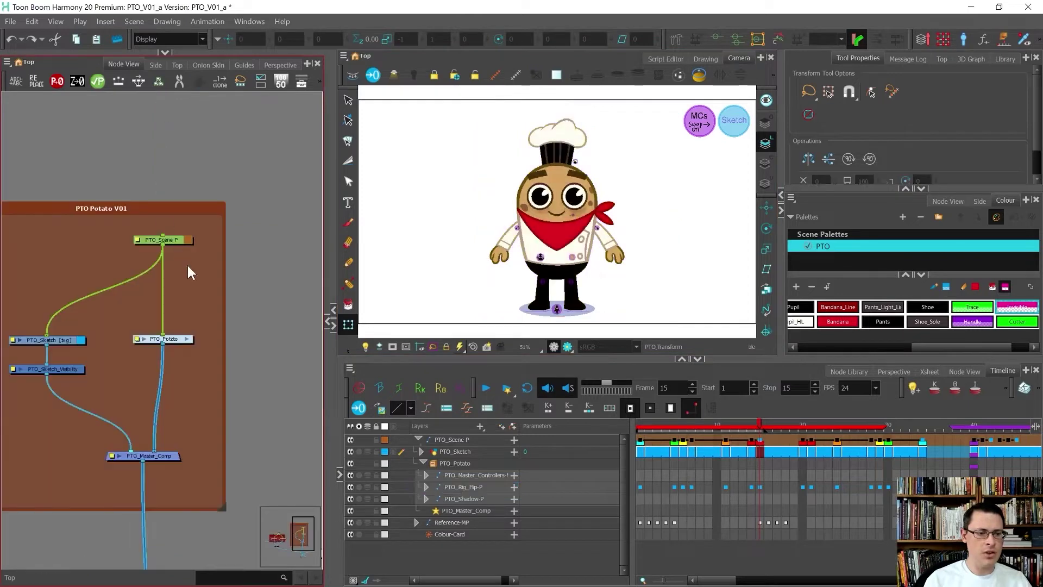
{"action": "left_click", "coordinate": [577, 230]}
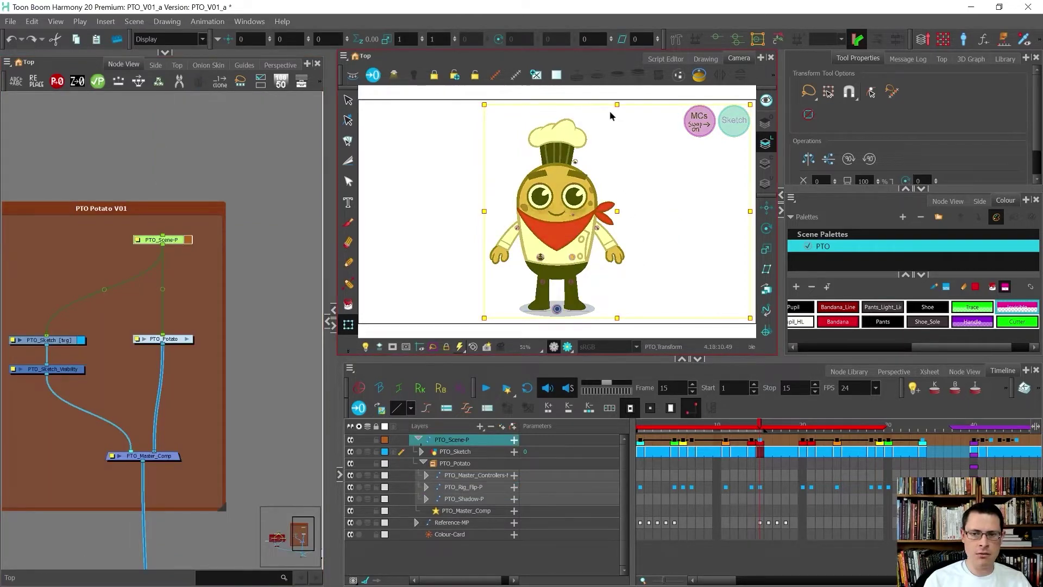
{"action": "mouse_move", "coordinate": [617, 104]}
{"action": "left_mouse_down"}
{"action": "mouse_move", "coordinate": [619, 182]}
{"action": "mouse_move", "coordinate": [608, 119]}
{"action": "mouse_move", "coordinate": [618, 198]}
{"action": "mouse_move", "coordinate": [618, 188]}
{"action": "left_mouse_up"}
{"action": "key", "text": "ctrl+z"}
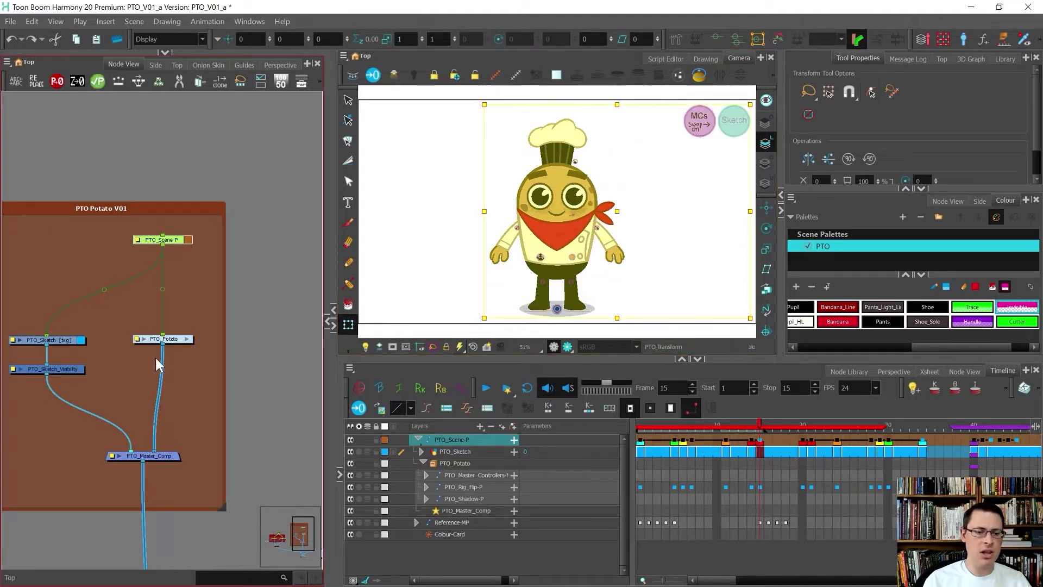
- Enter the PTO_Potato group and show the top-level PTO Potato V01 nodes in a second Node View
{"action": "left_click", "coordinate": [186, 339]}
{"action": "scroll", "coordinate": [165, 413], "scroll_direction": "down", "scroll_amount": 3}
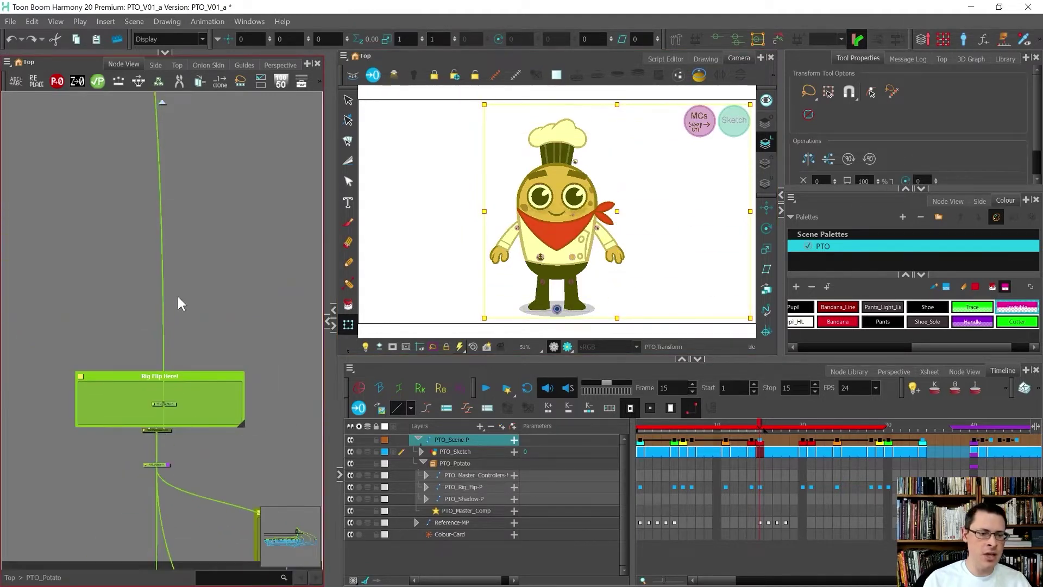
{"action": "scroll", "coordinate": [180, 313], "scroll_direction": "down", "scroll_amount": 2}
{"action": "left_click", "coordinate": [165, 53]}
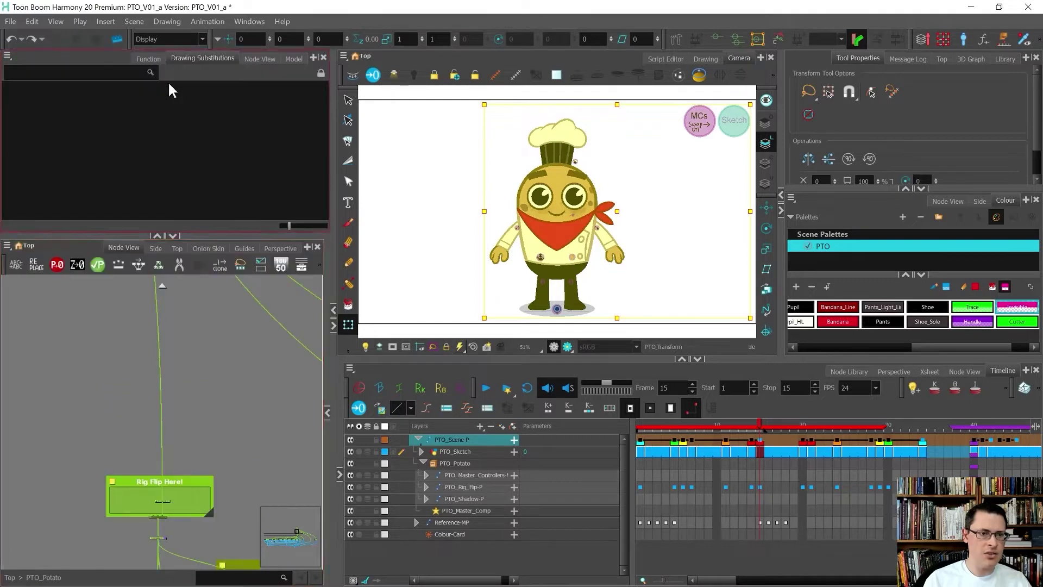
{"action": "left_click", "coordinate": [249, 59]}
{"action": "scroll", "coordinate": [199, 153], "scroll_direction": "down", "scroll_amount": 2}
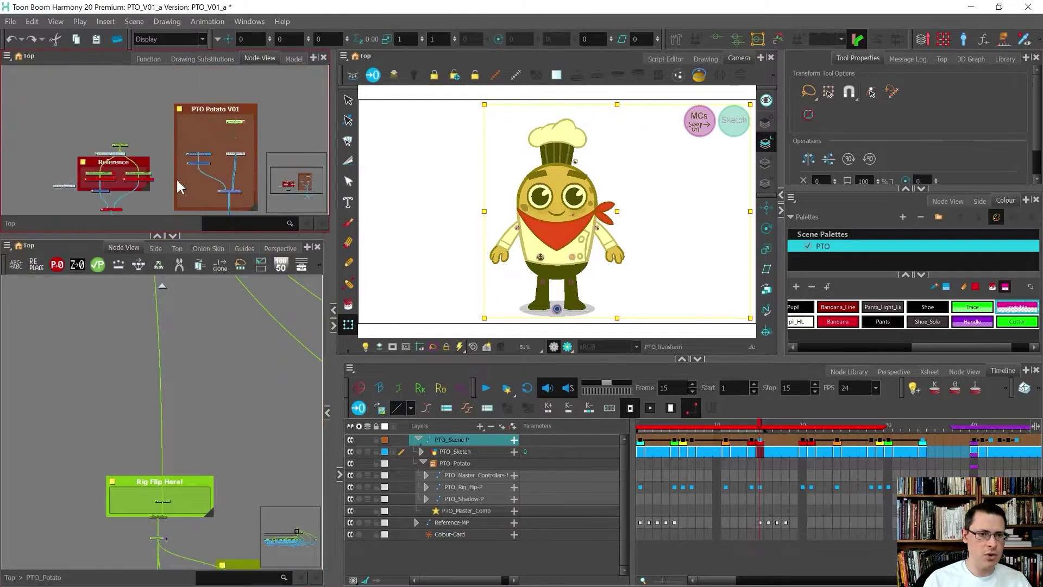
{"action": "scroll", "coordinate": [217, 133], "scroll_direction": "up", "scroll_amount": 3}
{"action": "scroll", "coordinate": [142, 420], "scroll_direction": "down", "scroll_amount": 5}
- Connect the group's Multi-Port-In to the Forced-Transform port of the Transformation-Limit node
{"action": "scroll", "coordinate": [144, 359], "scroll_direction": "up", "scroll_amount": 6}
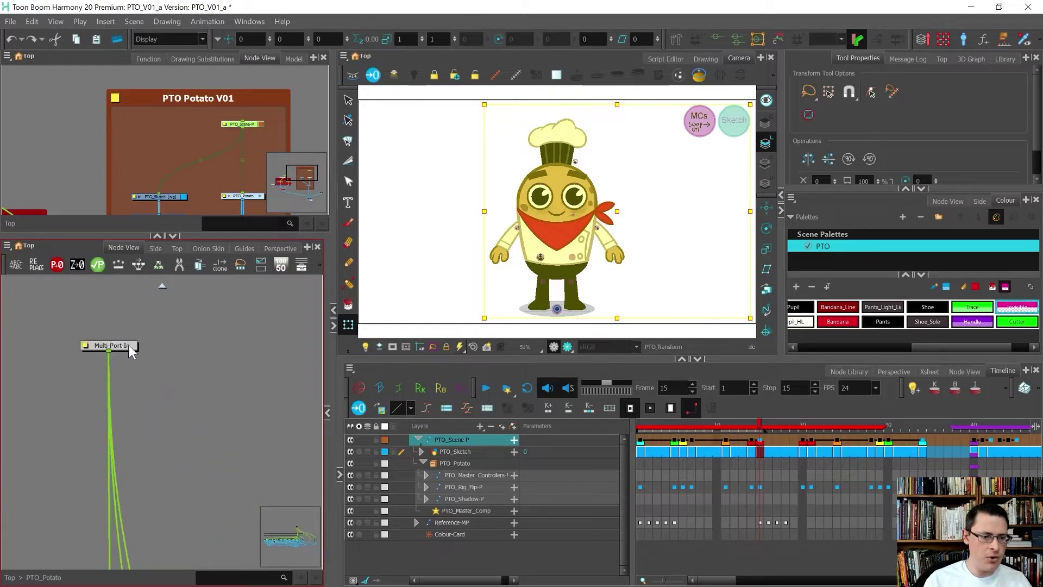
{"action": "scroll", "coordinate": [109, 350], "scroll_direction": "down", "scroll_amount": 8}
{"action": "scroll", "coordinate": [161, 346], "scroll_direction": "up", "scroll_amount": 5}
{"action": "left_click_drag", "start_coordinate": [139, 584], "coordinate": [159, 566]}
- Test squashing the rig vertically with the PTO_Scene-P peg and undo the change
{"action": "left_click", "coordinate": [211, 167]}
{"action": "left_click", "coordinate": [242, 124]}
{"action": "left_click_drag", "start_coordinate": [621, 102], "coordinate": [620, 174]}
{"action": "key", "text": "ctrl+z"}
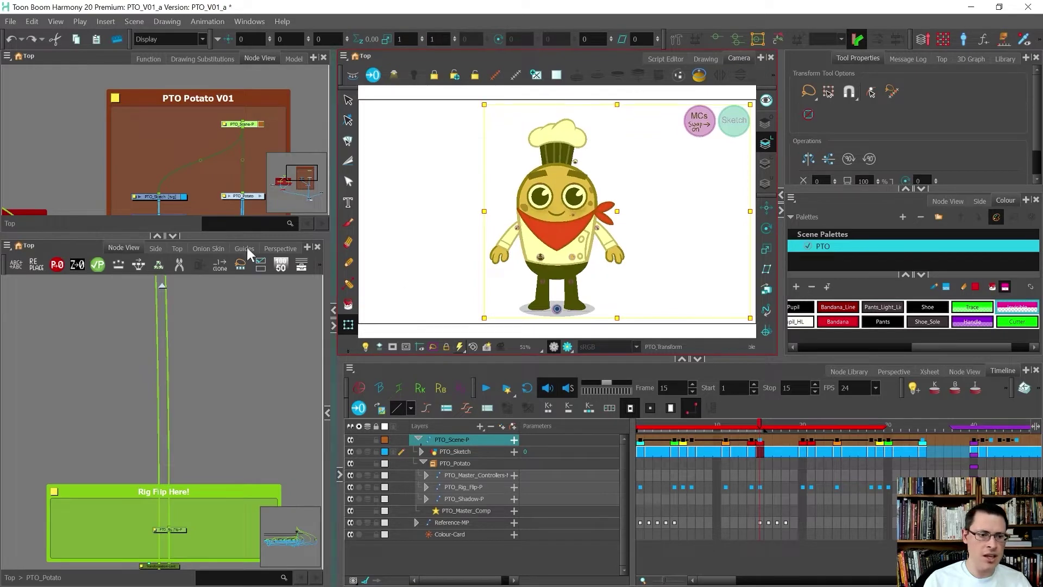
- Examine in an enlarged Node View how PTO_Scene-P feeds the PTO_Potato group through its Multi-Port-In
{"action": "scroll", "coordinate": [146, 366], "scroll_direction": "down", "scroll_amount": 4}
{"action": "key", "text": "grave"}
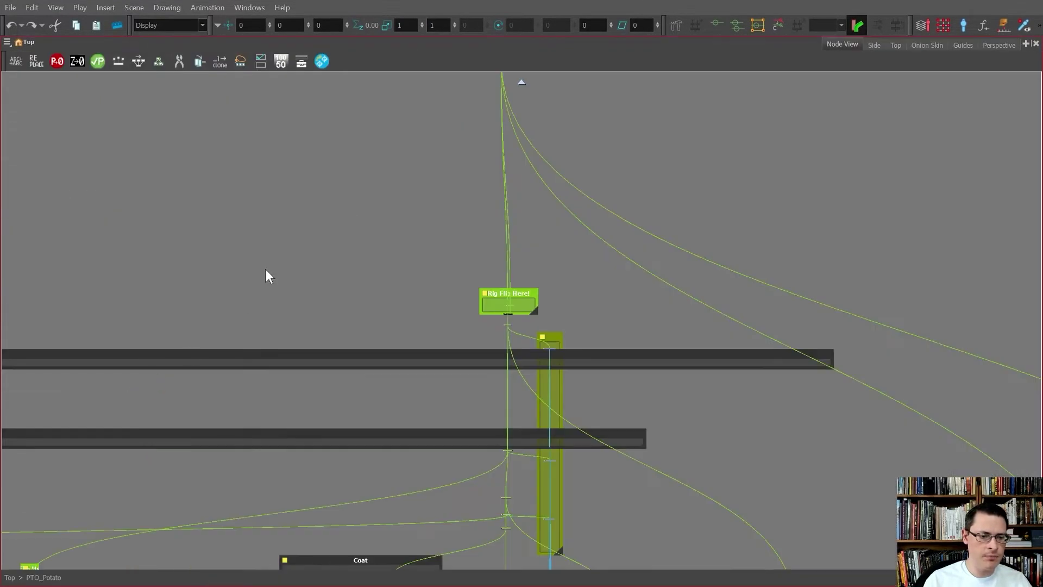
{"action": "scroll", "coordinate": [505, 179], "scroll_direction": "down", "scroll_amount": 5}
{"action": "scroll", "coordinate": [510, 212], "scroll_direction": "up", "scroll_amount": 6}
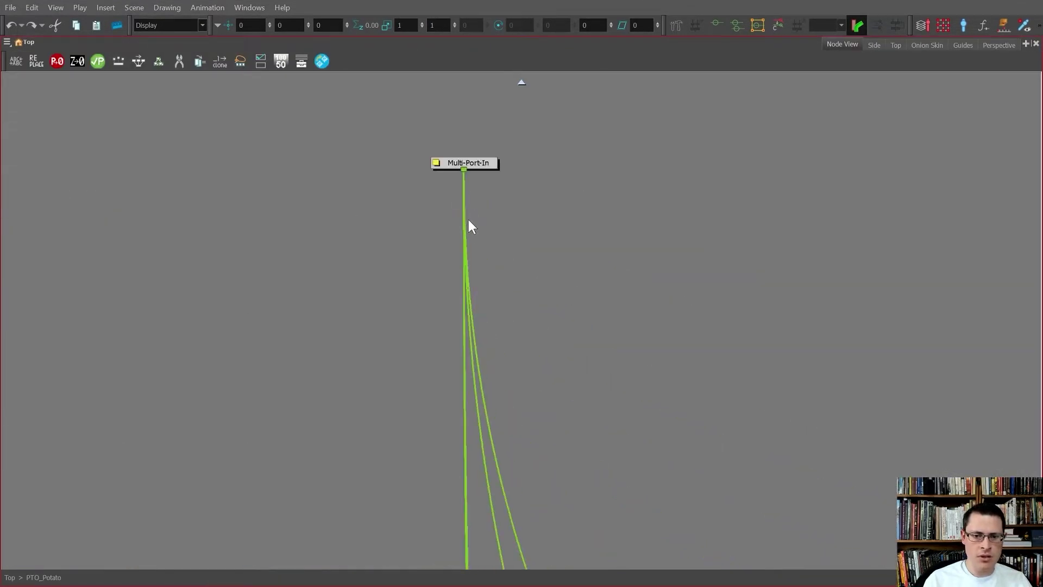
{"action": "left_click", "coordinate": [520, 83]}
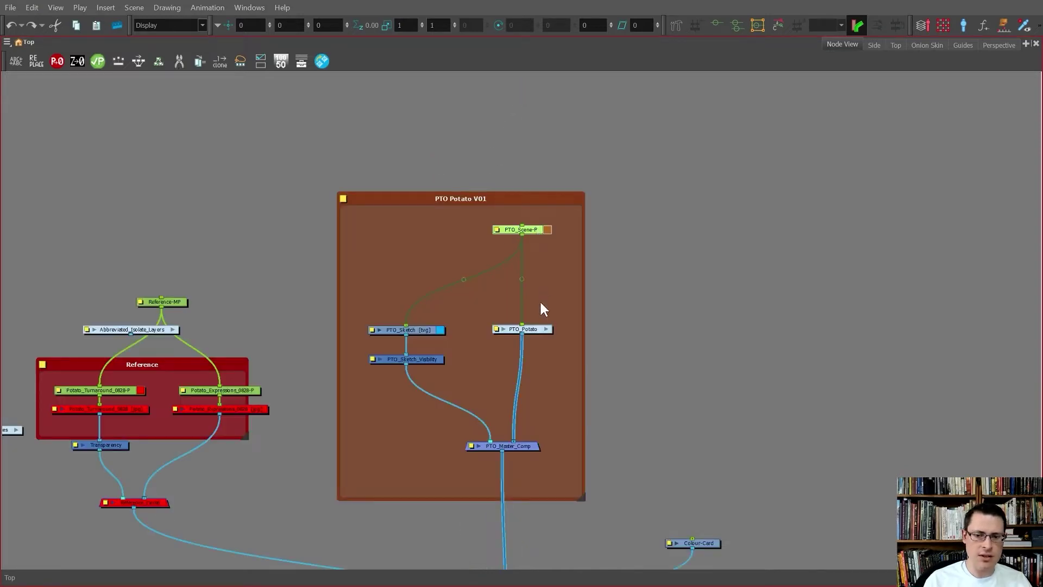
{"action": "left_click", "coordinate": [546, 329]}
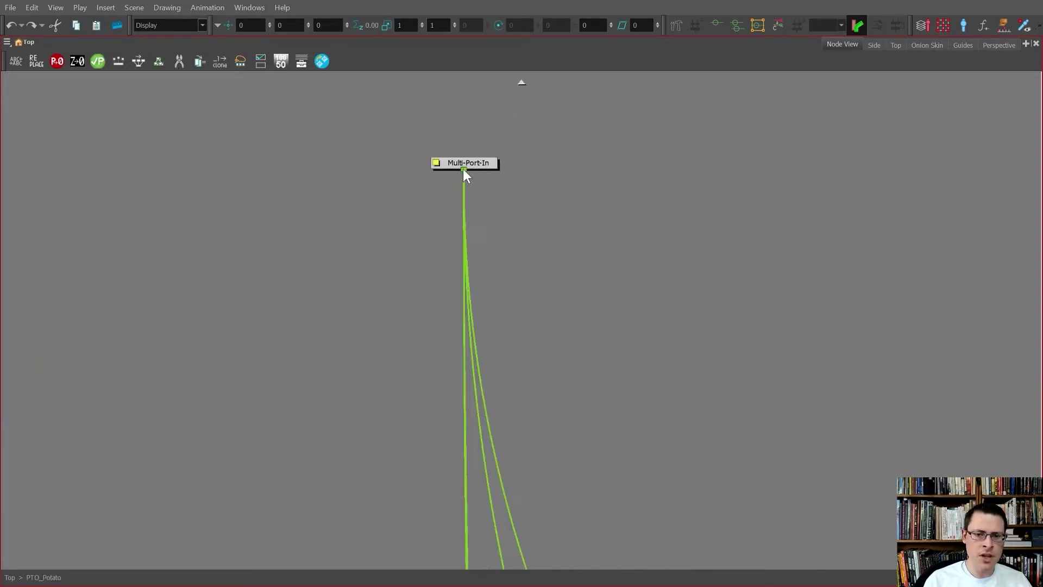
- Connect the output of PTO_Rig_Flip-P to the first, unused input port of the Transformation-Limit node as well
{"action": "scroll", "coordinate": [466, 180], "scroll_direction": "down", "scroll_amount": 5}
{"action": "left_click_drag", "start_coordinate": [461, 338], "coordinate": [505, 249]}
{"action": "scroll", "coordinate": [465, 351], "scroll_direction": "up", "scroll_amount": 6}
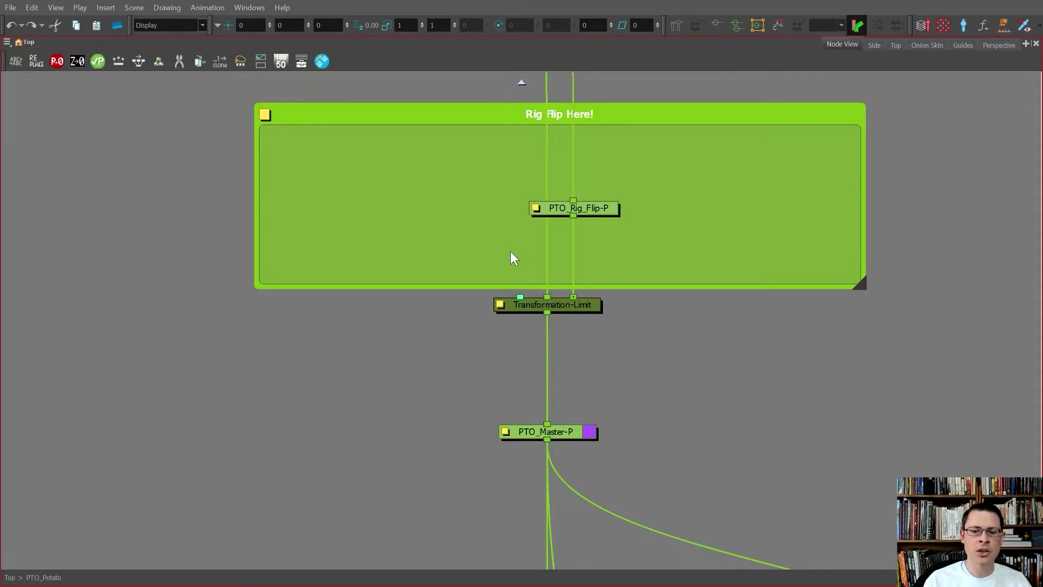
{"action": "left_click", "coordinate": [547, 288]}
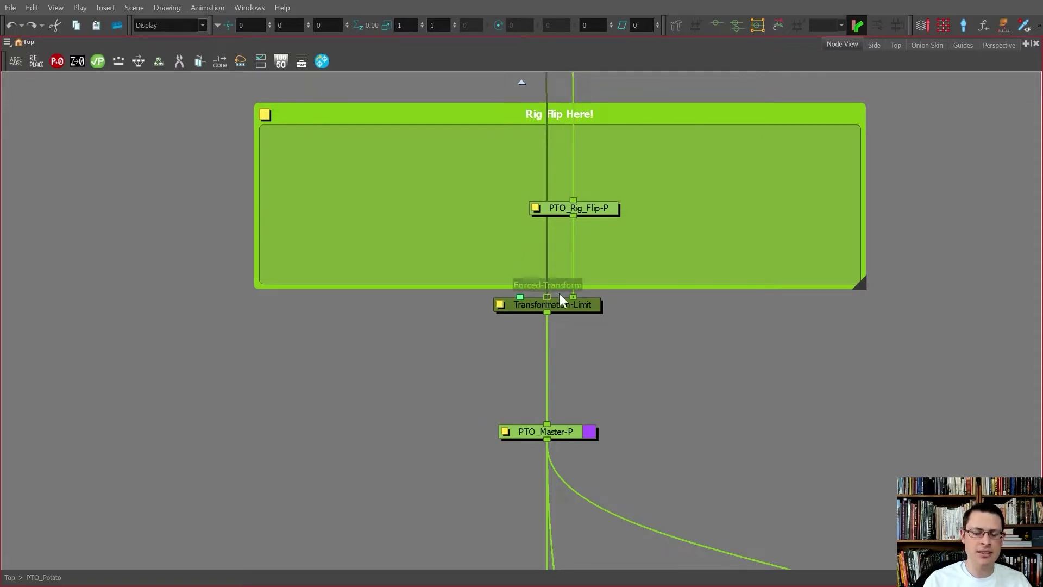
{"action": "left_click_drag", "start_coordinate": [574, 216], "coordinate": [522, 296]}
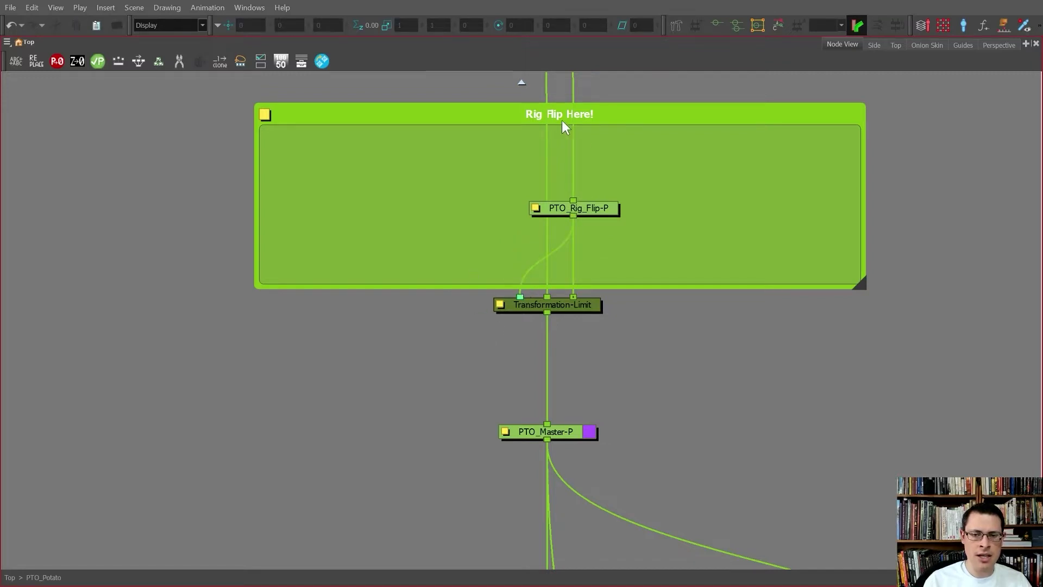
- Restore the full workspace, test squashing the rig with the PTO_Master-P peg, revert it and locate that peg in the Node View
{"action": "key", "text": "ctrl+shift+Return"}
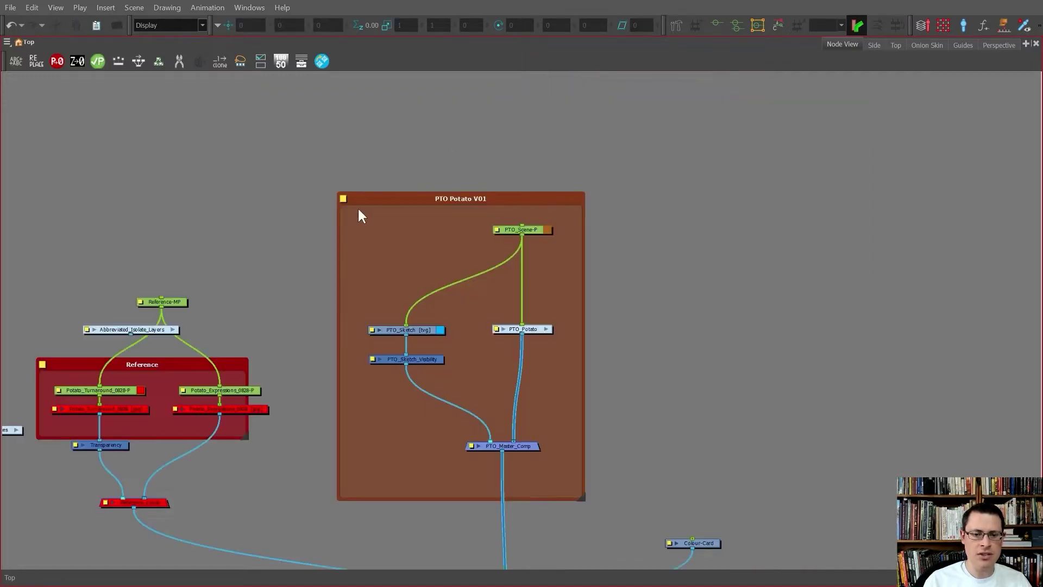
{"action": "key", "text": "grave"}
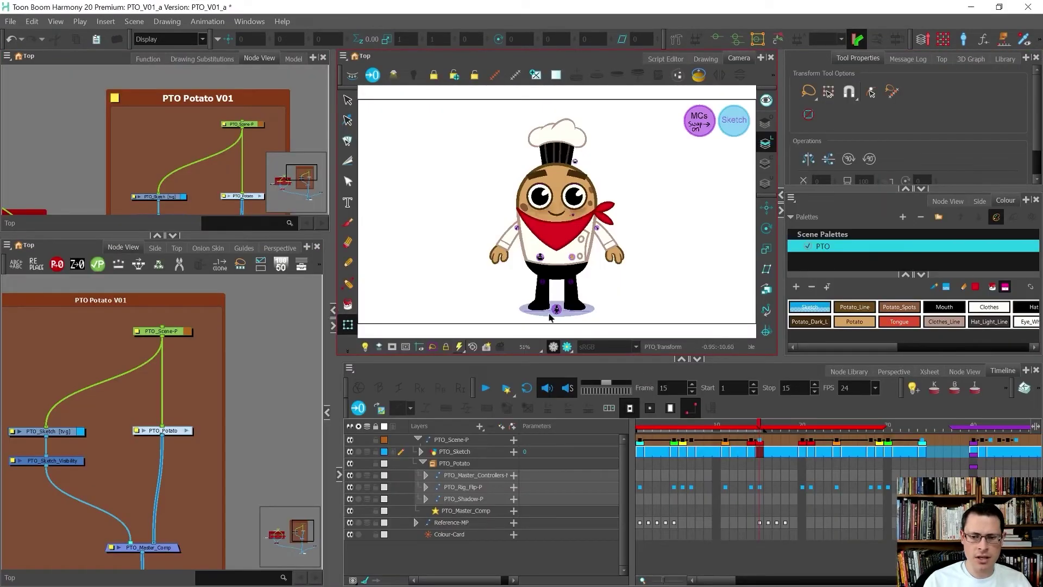
{"action": "left_click", "coordinate": [557, 310]}
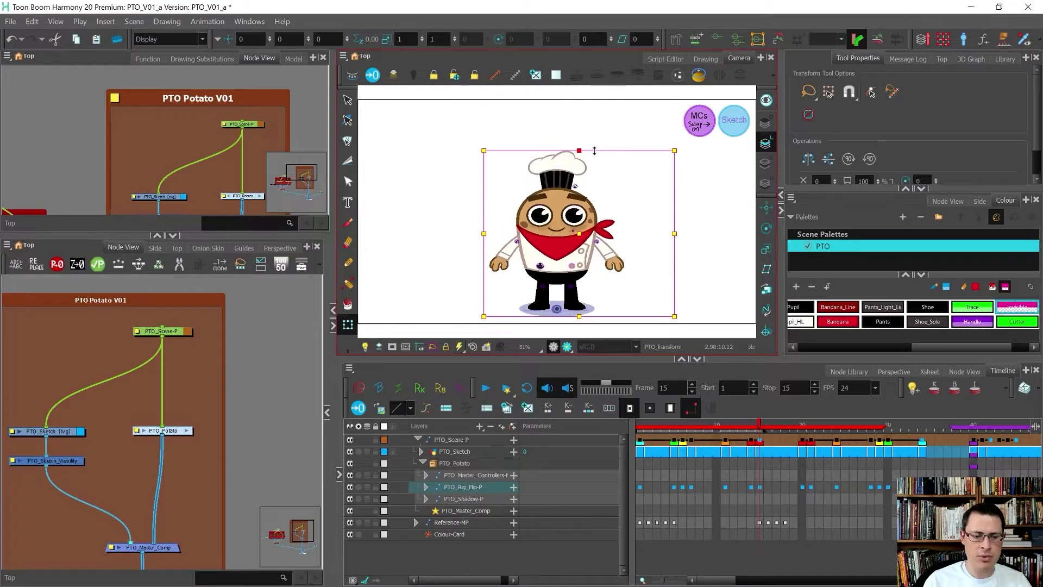
{"action": "key", "text": "f"}
{"action": "scroll", "coordinate": [165, 430], "scroll_direction": "down", "scroll_amount": 5}
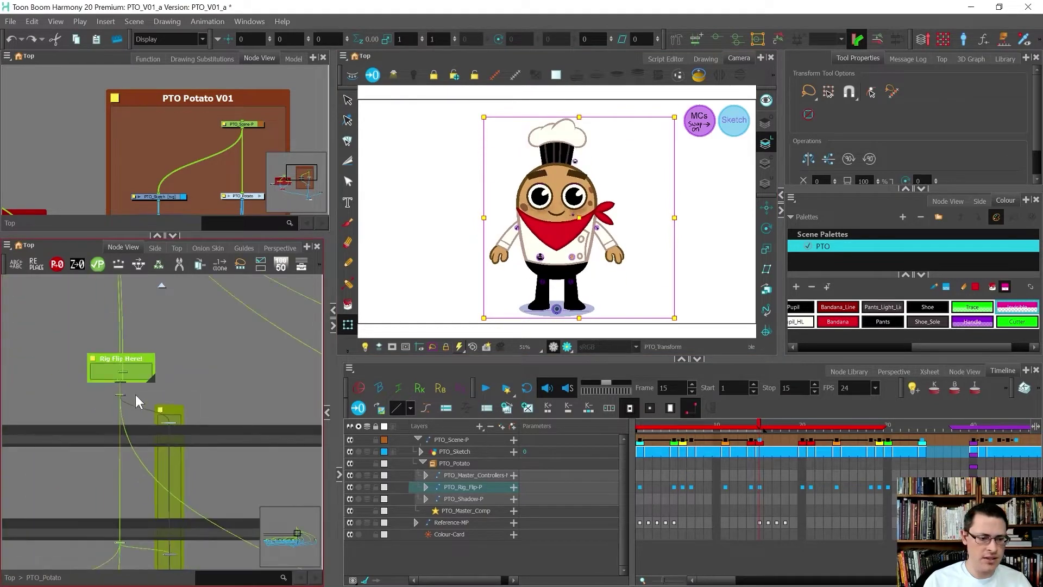
{"action": "left_click_drag", "start_coordinate": [130, 390], "coordinate": [79, 425]}
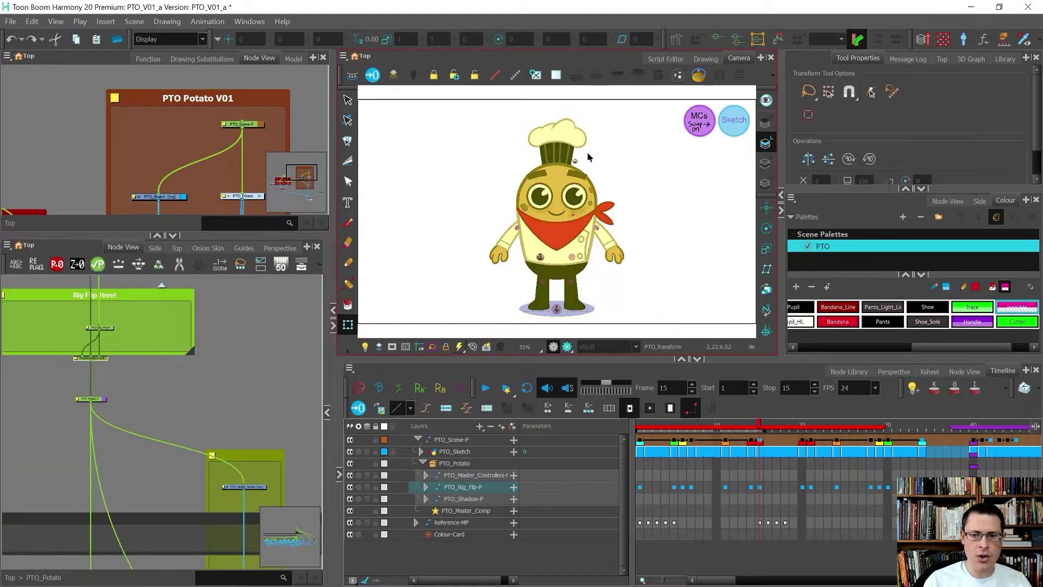
- Test scaling the PTO_Rig_Flip-P peg vertically to about 2.45, test scaling the PTO_Scene-P peg as a comparison, and undo the changes
{"action": "left_click", "coordinate": [568, 160]}
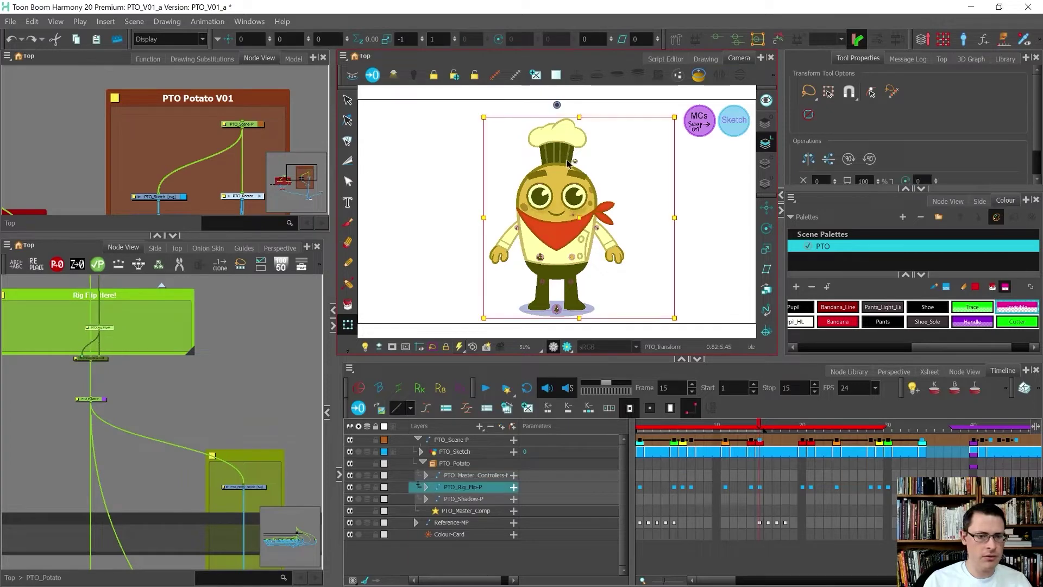
{"action": "left_click", "coordinate": [579, 113]}
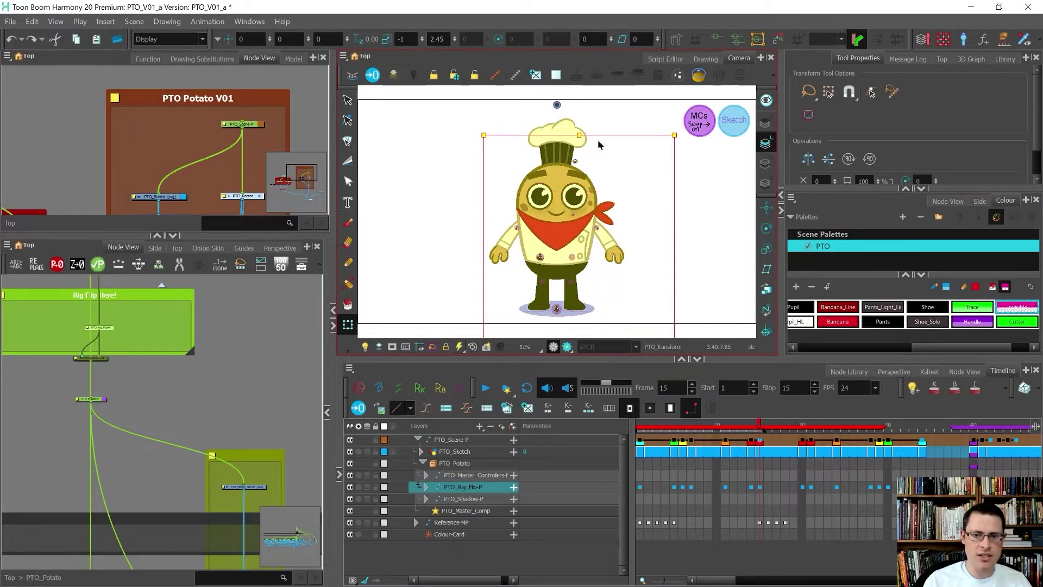
{"action": "left_click", "coordinate": [582, 155]}
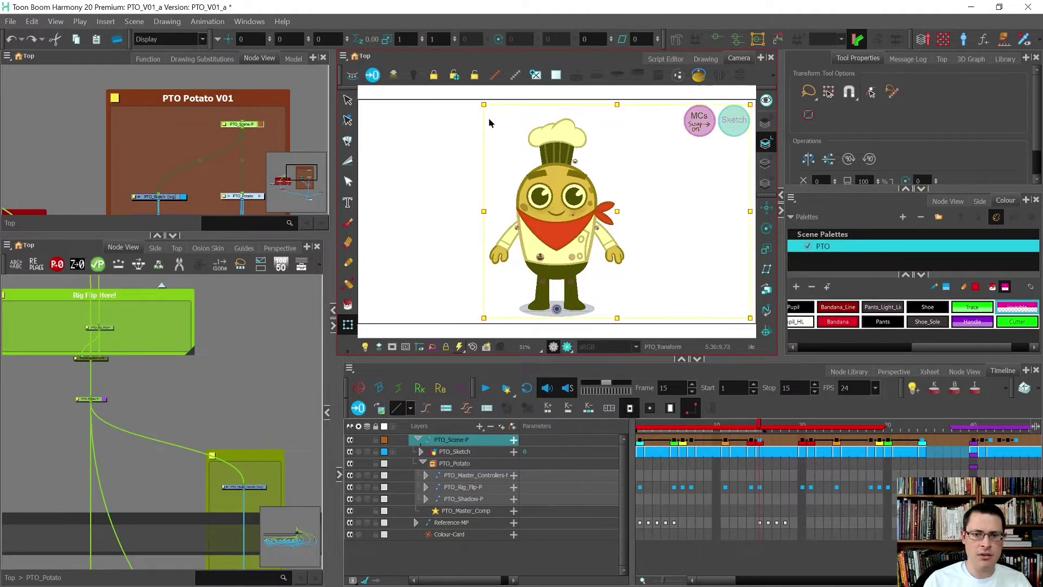
{"action": "left_click_drag", "start_coordinate": [484, 105], "coordinate": [517, 109]}
{"action": "key", "text": "ctrl+z"}
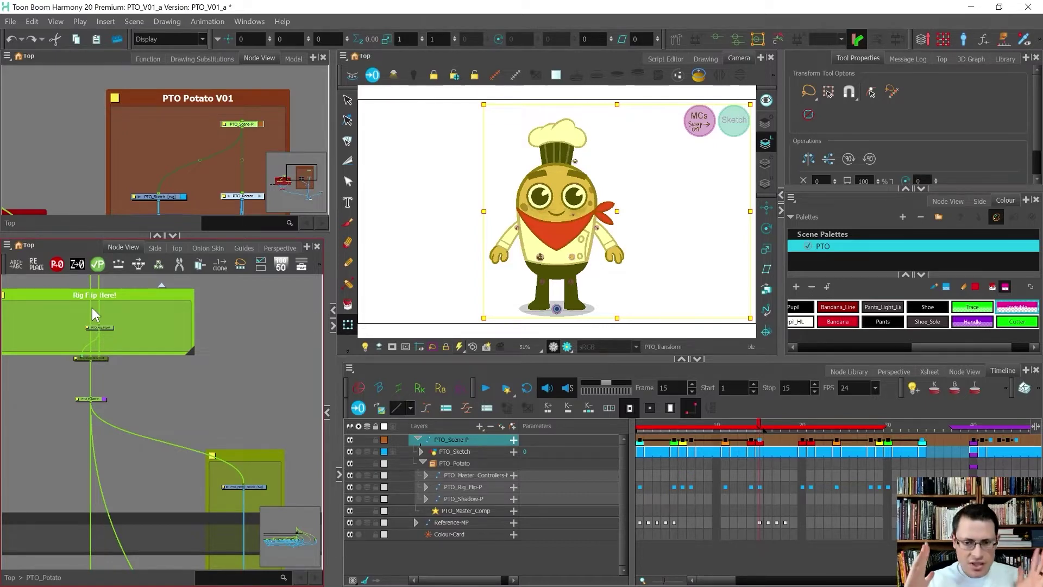
- Examine how the PTO_Master-P and PTO_Rig_Flip-P pegs connect around the Transformation-Limit node in the Node View
{"action": "scroll", "coordinate": [73, 311], "scroll_direction": "up", "scroll_amount": 4}
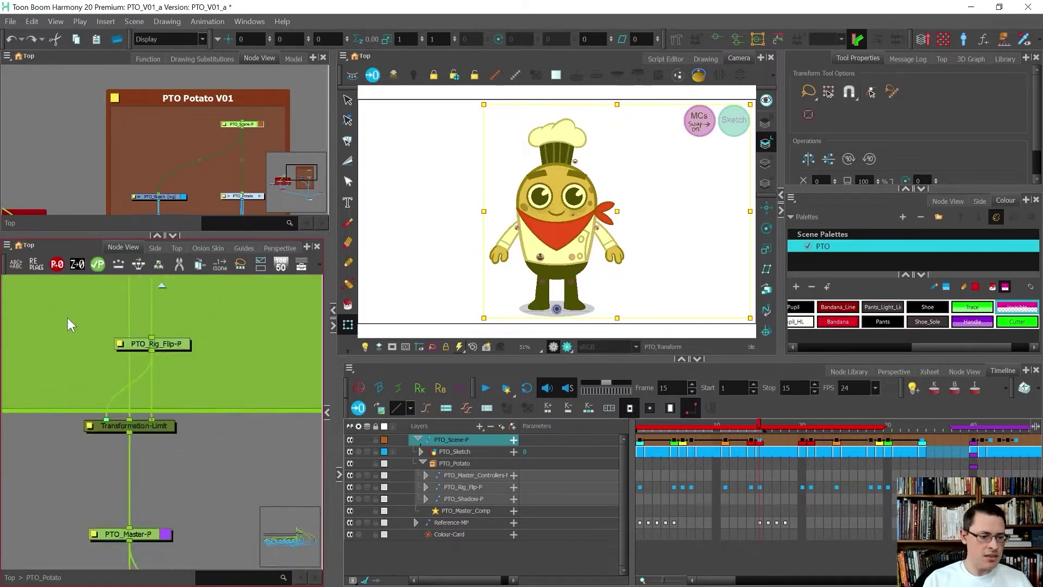
{"action": "left_click", "coordinate": [154, 547]}
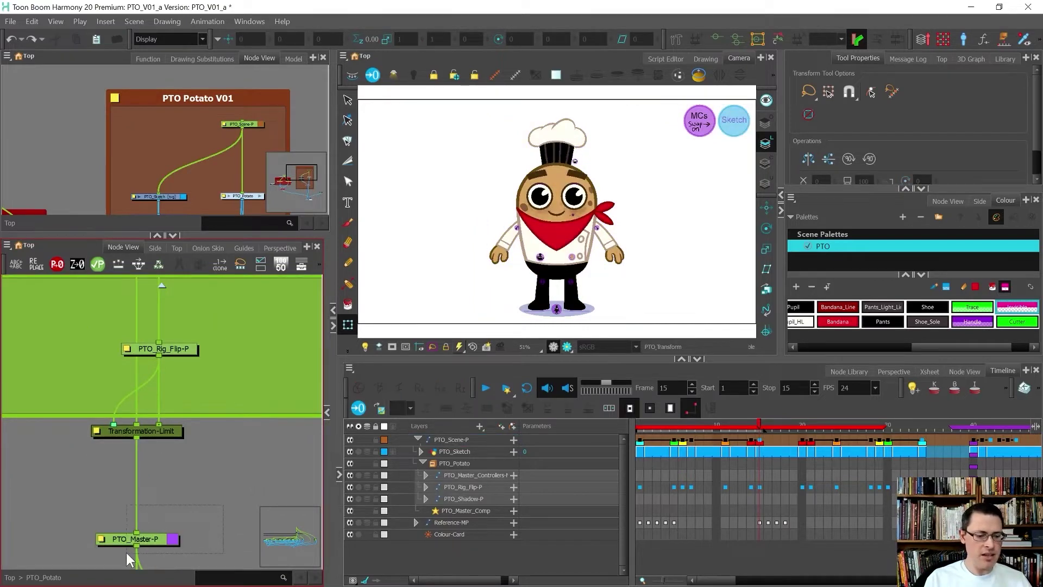
{"action": "left_click", "coordinate": [129, 541]}
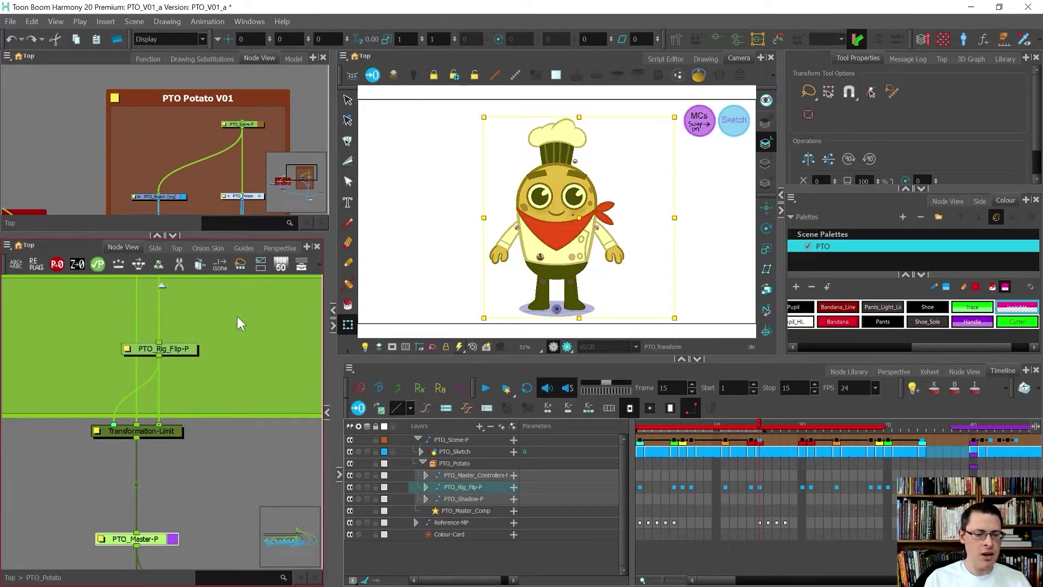
{"action": "left_click", "coordinate": [163, 349]}
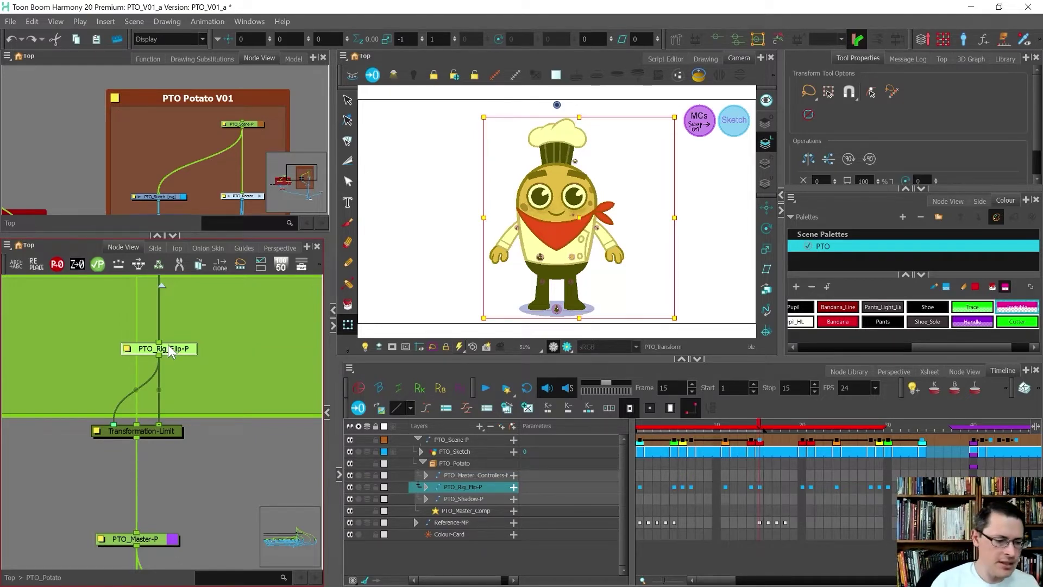
- Move the Transformation-Limit node up inside the green "Rig Flip Here!" backdrop, just below PTO_Rig_Flip-P
{"action": "scroll", "coordinate": [170, 350], "scroll_direction": "down", "scroll_amount": 3}
{"action": "left_click", "coordinate": [188, 441]}
{"action": "scroll", "coordinate": [155, 351], "scroll_direction": "down", "scroll_amount": 3}
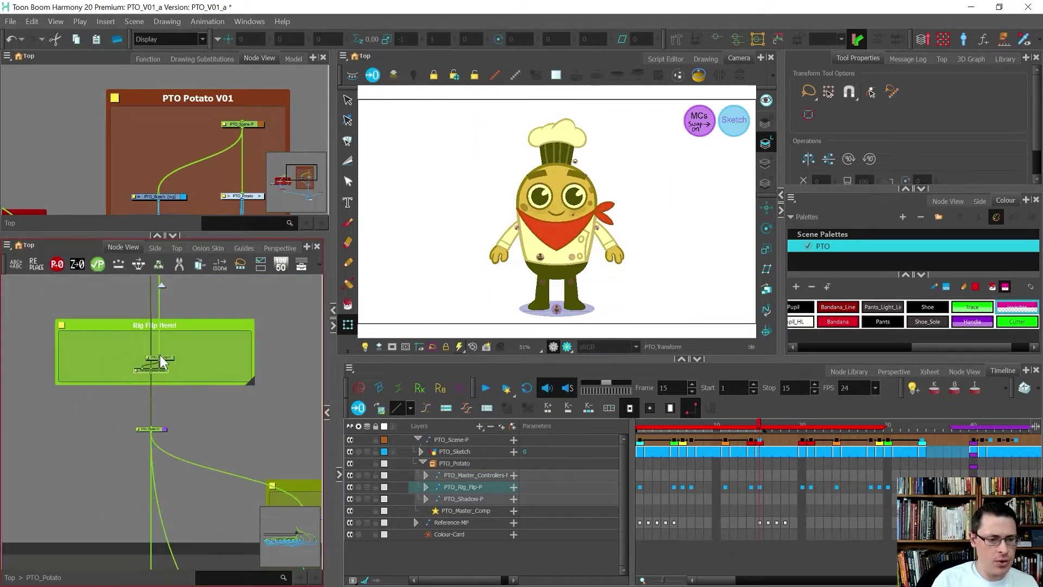
{"action": "scroll", "coordinate": [60, 325], "scroll_direction": "up", "scroll_amount": 3}
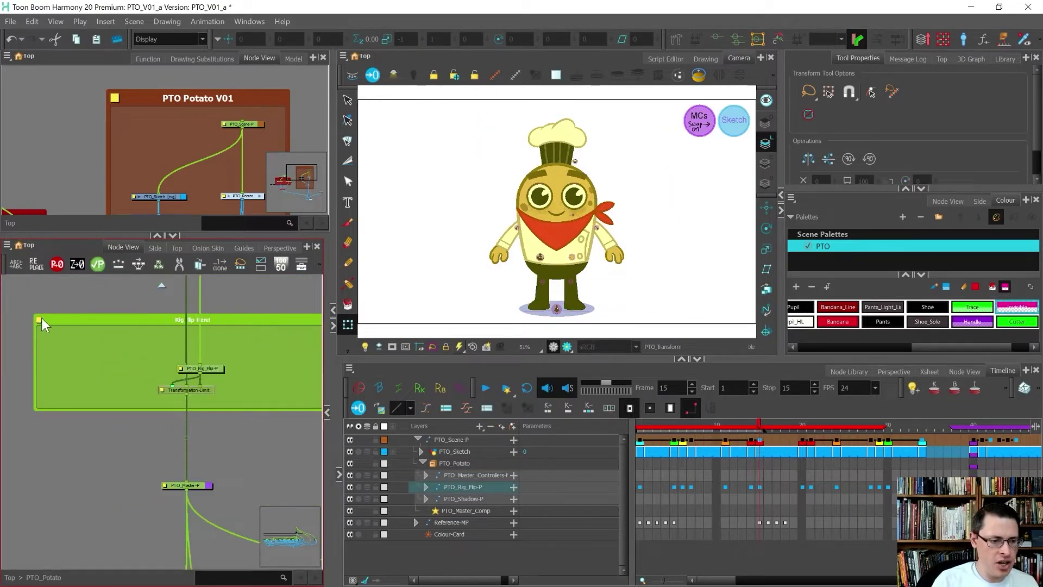
- Add this note to the "Rig Flip Here!" backdrop: "This peg and limit only allow X Scale to come through. This is just to help with the 360 turn of the rig."
{"action": "left_click", "coordinate": [42, 318]}
{"action": "left_click", "coordinate": [346, 261]}
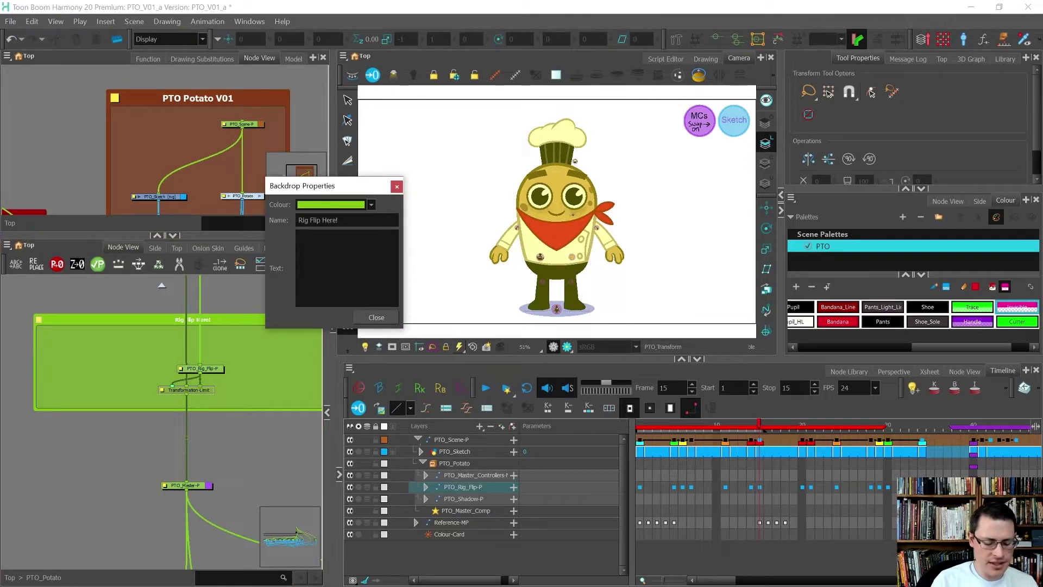
{"action": "type", "text": "This peg "}
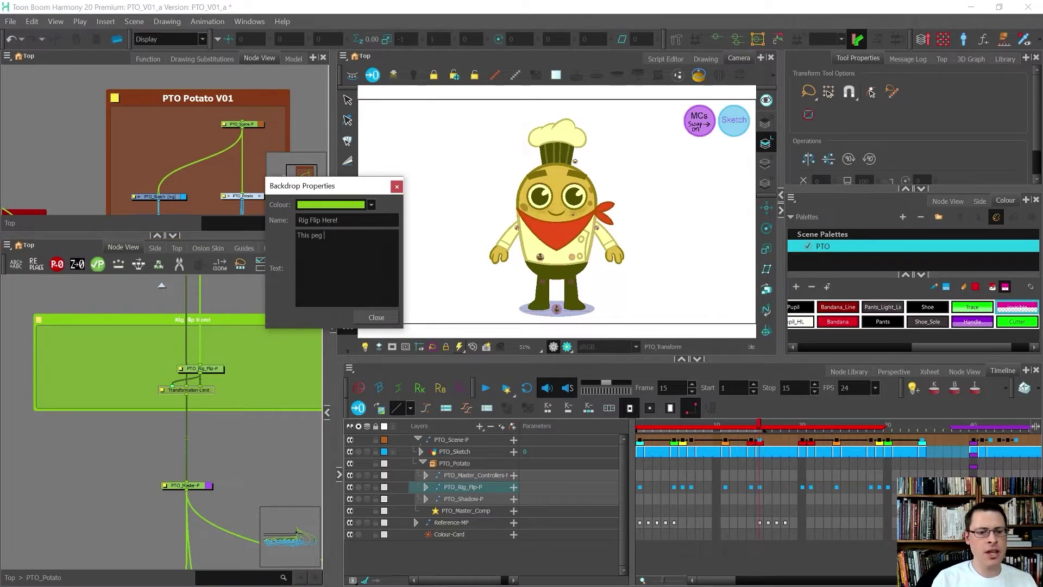
{"action": "type", "text": "and limit only allows X Scale"}
{"action": "left_click", "coordinate": [322, 235]}
{"action": "type", "text": "and limit only"}
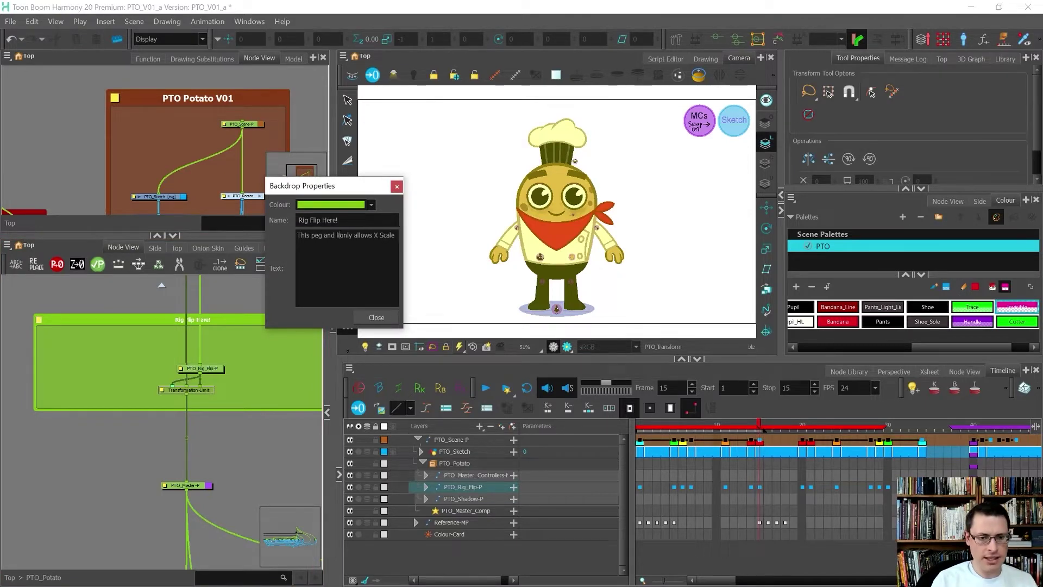
{"action": "type", "text": " allow X Scale to come through. This is just to help with the 360 turn of the rig."}
{"action": "left_click", "coordinate": [376, 317]}
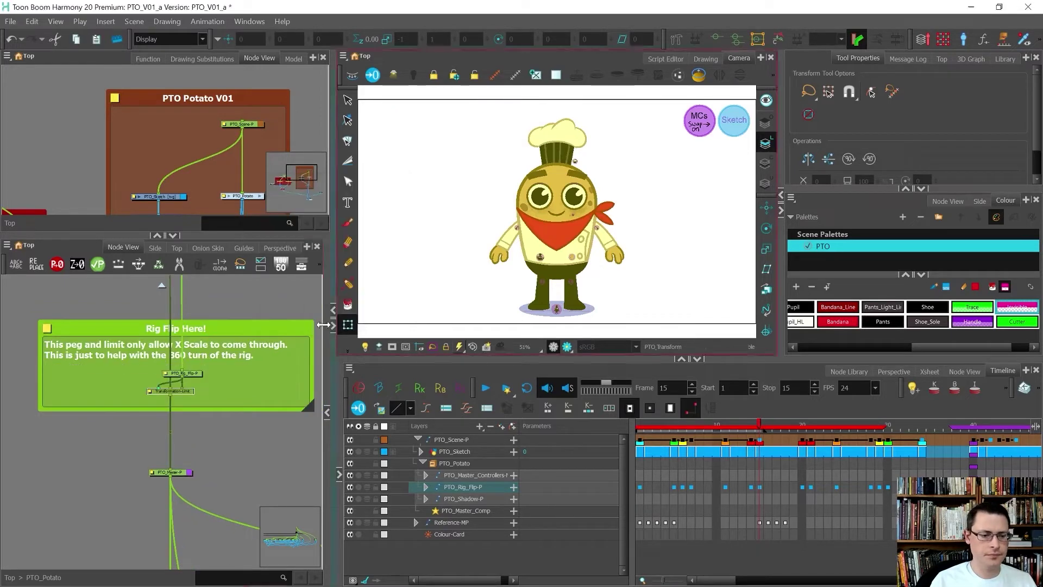
{"action": "scroll", "coordinate": [65, 416], "scroll_direction": "down", "scroll_amount": 5}
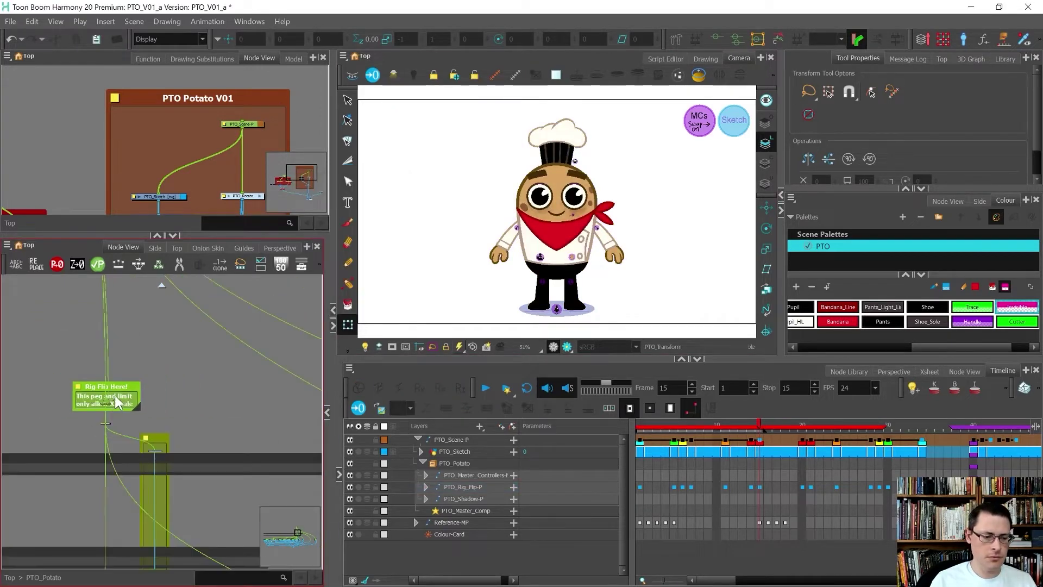
{"action": "scroll", "coordinate": [114, 396], "scroll_direction": "up", "scroll_amount": 4}
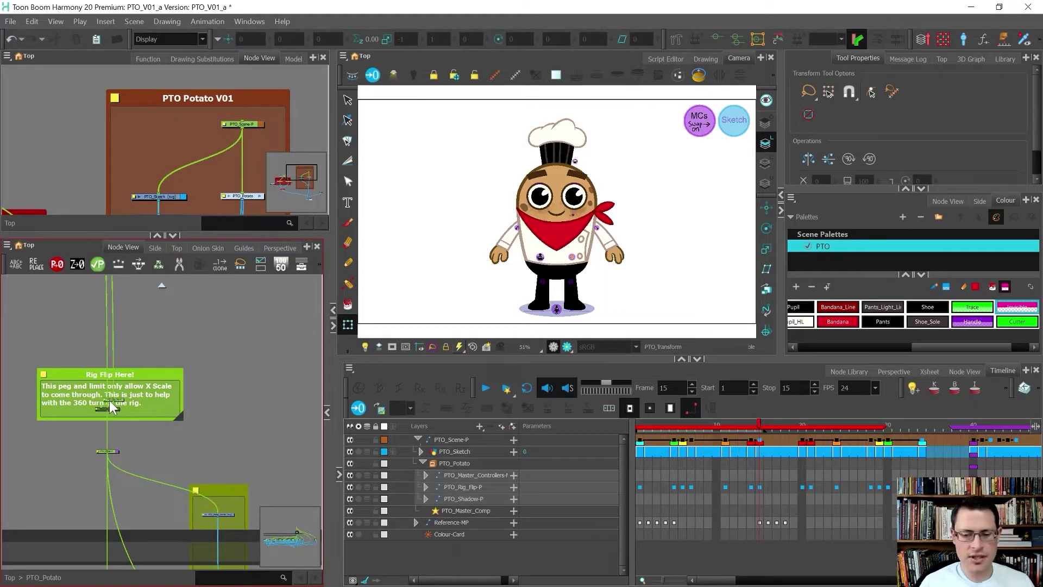
{"action": "left_click", "coordinate": [563, 584]}
{"action": "left_click_drag", "start_coordinate": [656, 420], "coordinate": [762, 435]}
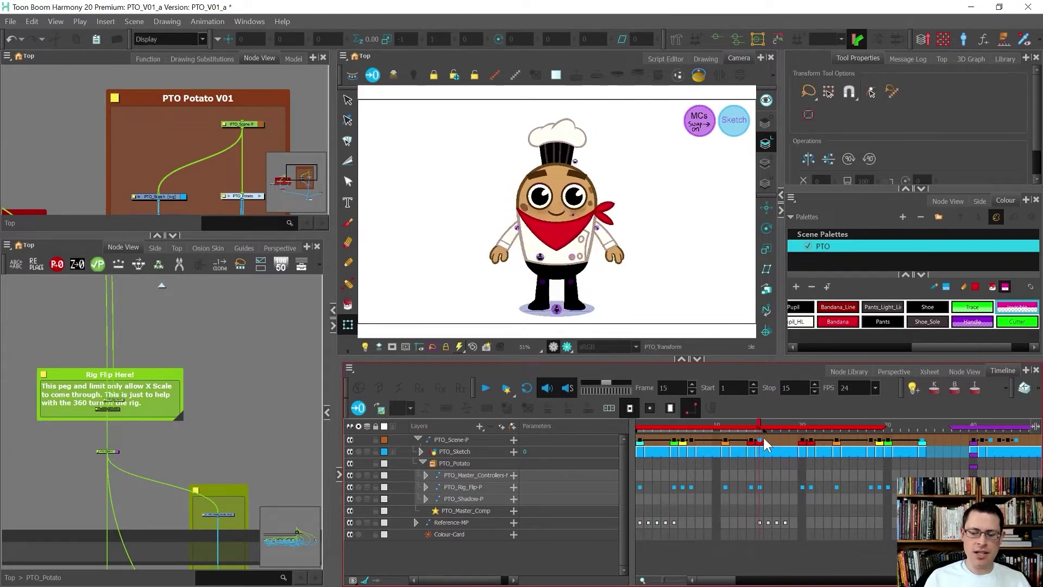
- Turn on peg selection mode, select the PTO_Master-P peg through the control at the rig's feet, and reveal its layer in the Timeline
{"action": "left_click", "coordinate": [558, 309]}
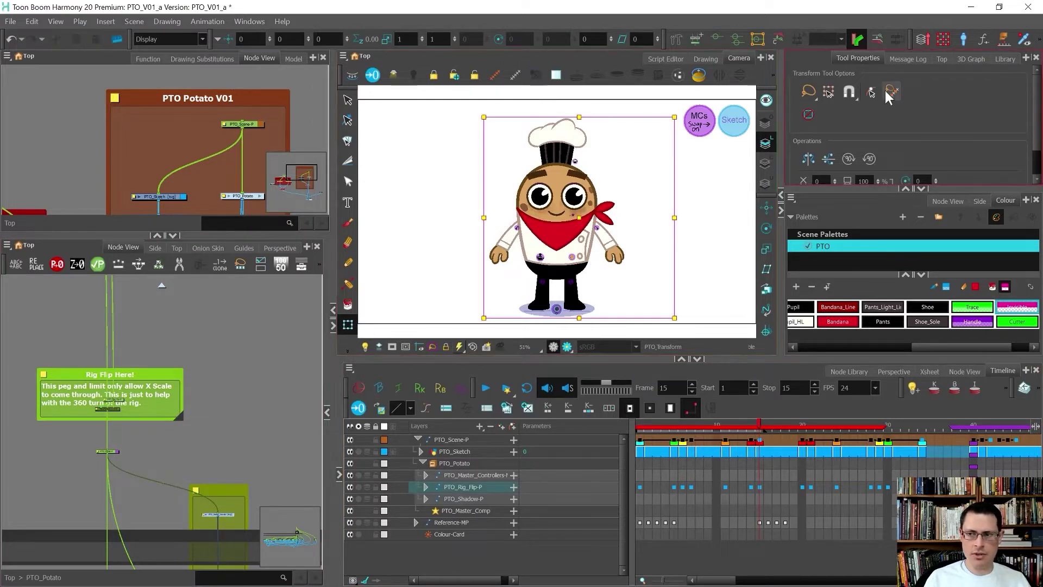
{"action": "left_click", "coordinate": [871, 93]}
{"action": "left_click", "coordinate": [559, 317]}
{"action": "scroll", "coordinate": [558, 318], "scroll_direction": "up", "scroll_amount": 2}
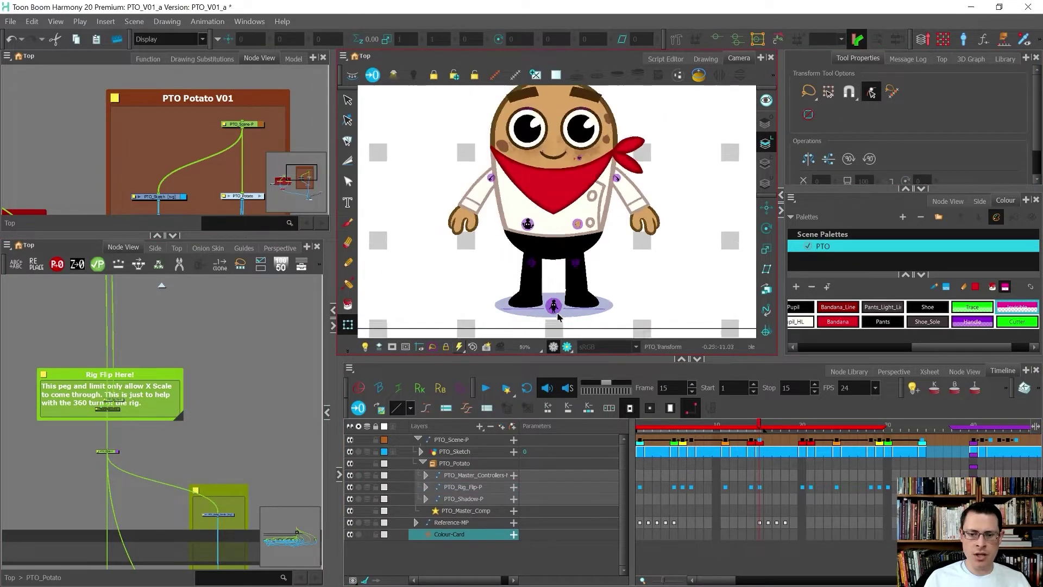
{"action": "scroll", "coordinate": [558, 317], "scroll_direction": "up", "scroll_amount": 1}
{"action": "left_click", "coordinate": [552, 304]}
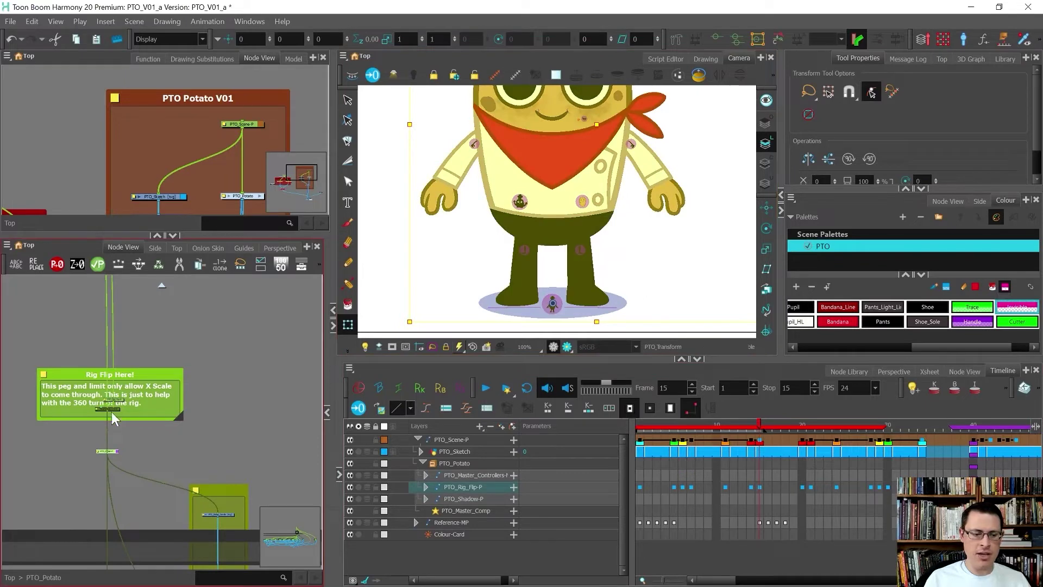
{"action": "scroll", "coordinate": [111, 440], "scroll_direction": "up", "scroll_amount": 3}
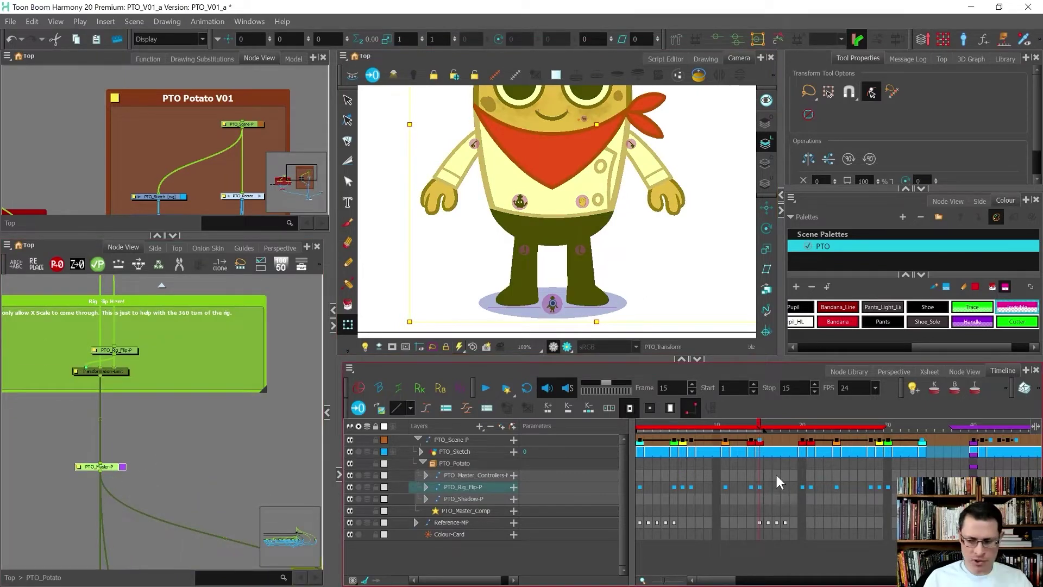
{"action": "key", "text": "shift+b"}
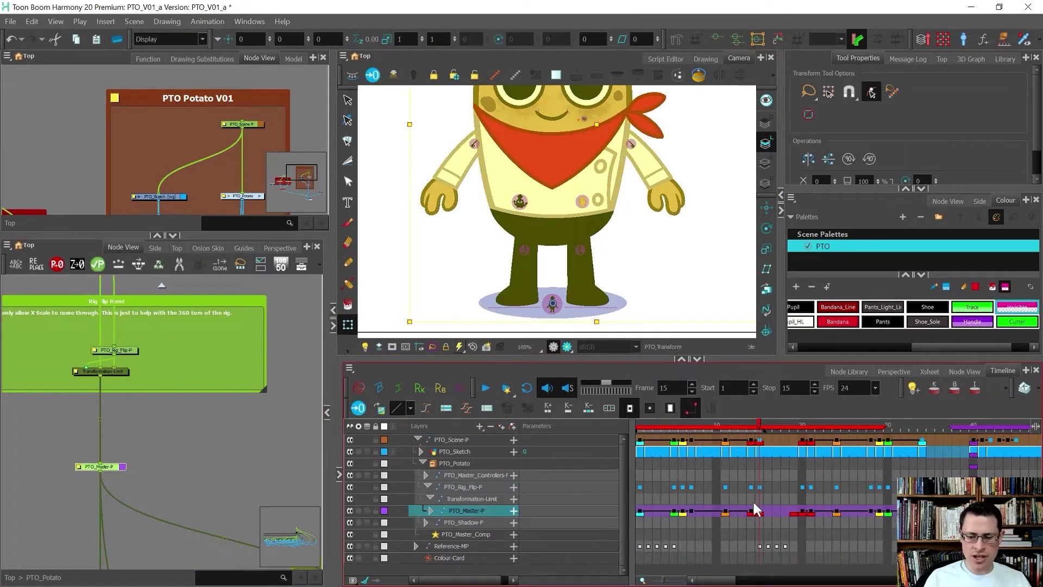
- Try reusing the PTO_Master-P pose from frame 23 at frame 3, and undo the change
{"action": "left_click", "coordinate": [830, 511]}
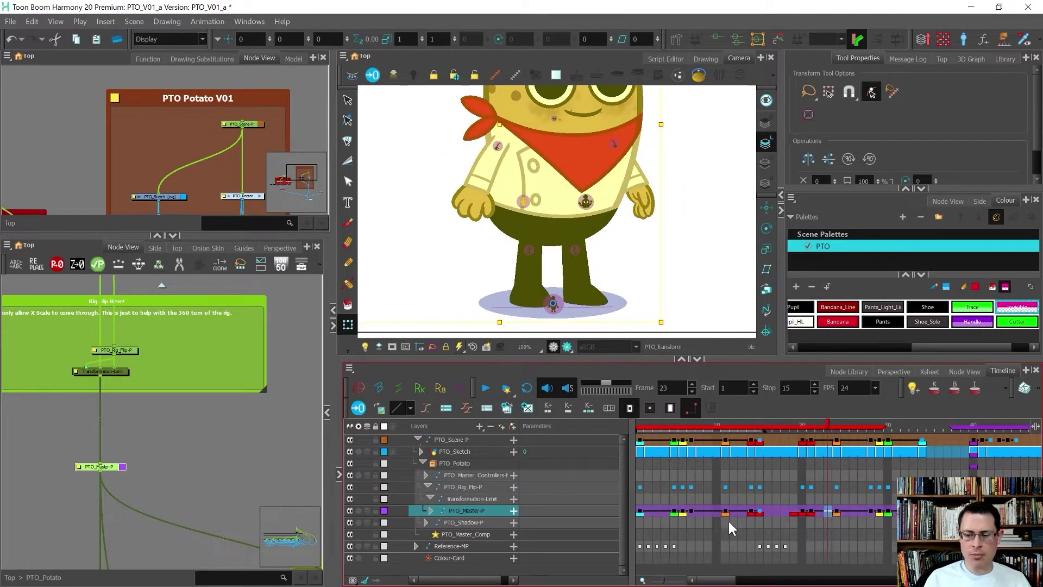
{"action": "left_click", "coordinate": [657, 512]}
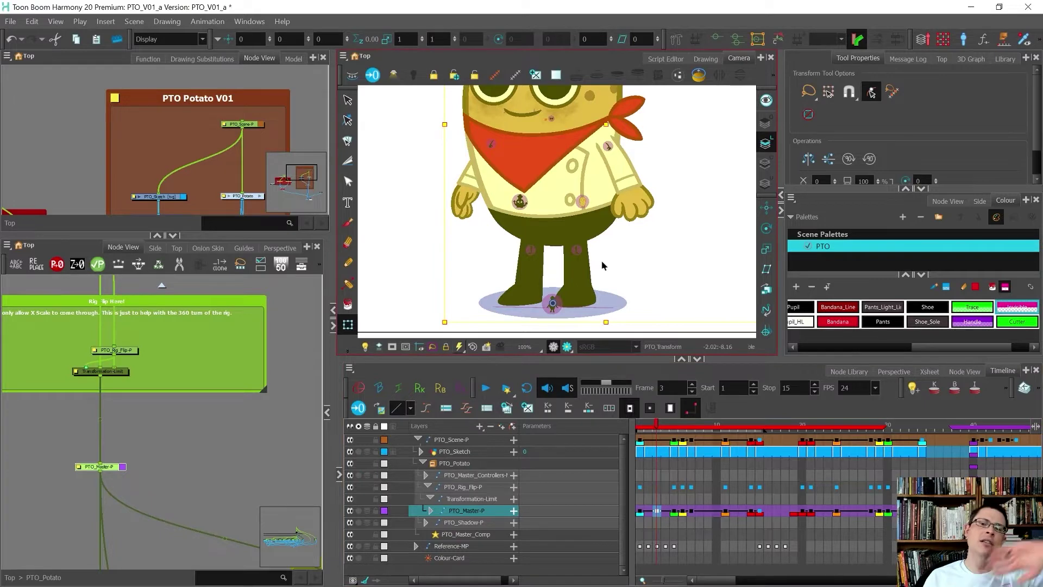
{"action": "scroll", "coordinate": [602, 265], "scroll_direction": "down", "scroll_amount": 2}
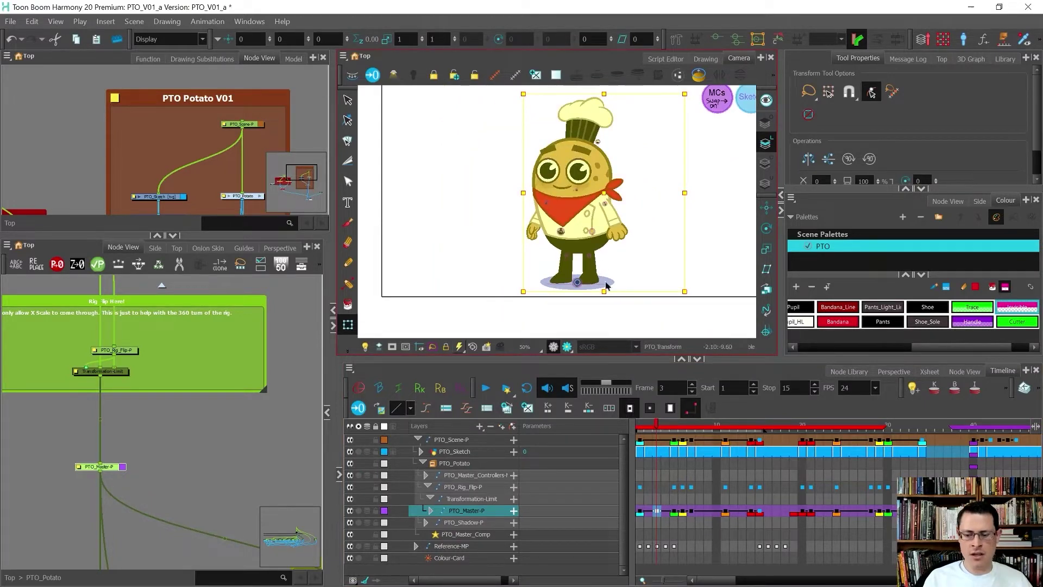
{"action": "left_click", "coordinate": [657, 510]}
{"action": "key", "text": "ctrl+z"}
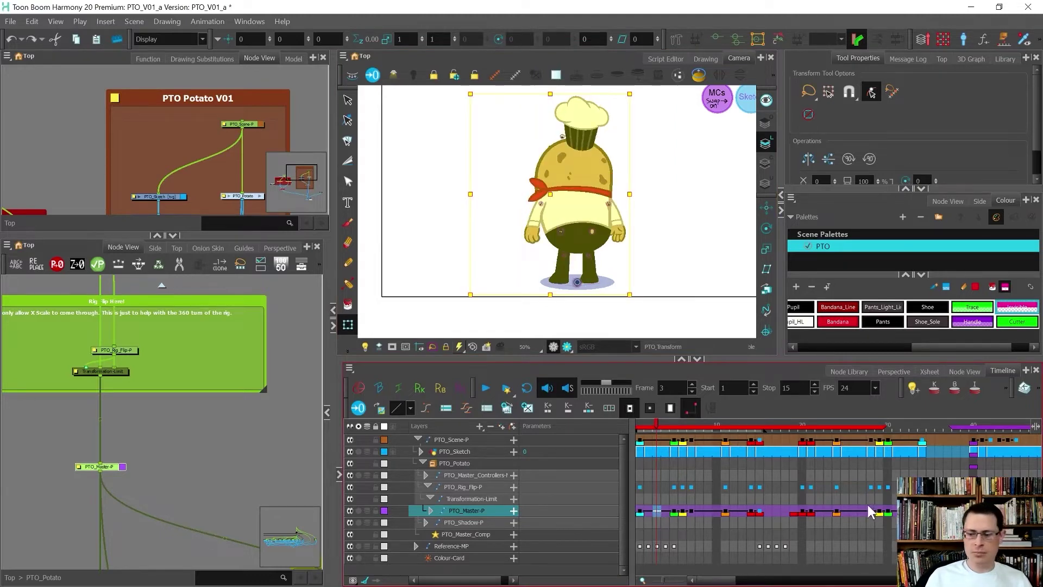
- Try pasting the PTO_Master-P pose from frame 43 onto frame 3, and undo the paste
{"action": "left_click", "coordinate": [998, 426]}
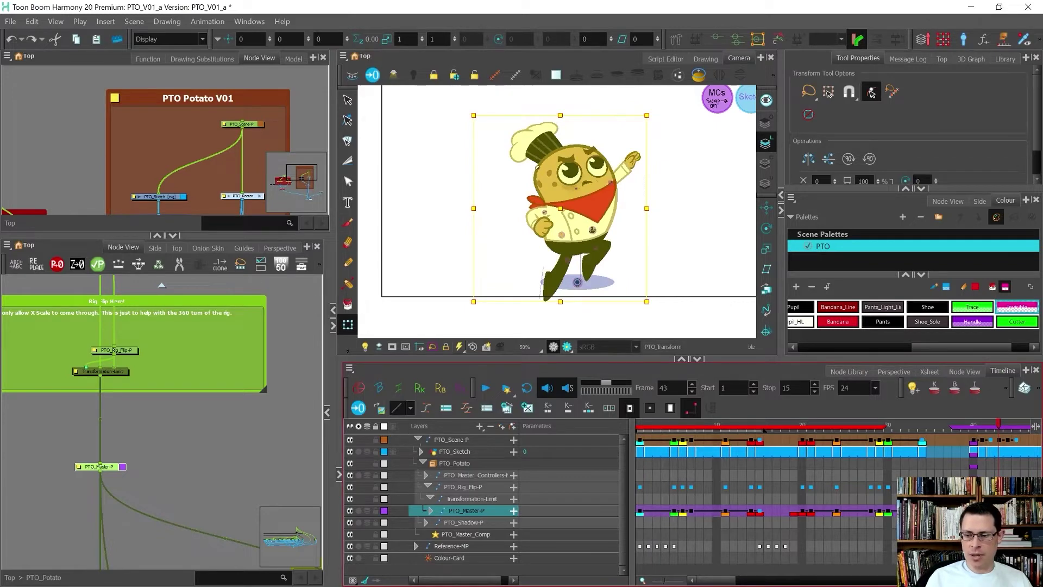
{"action": "left_click", "coordinate": [656, 512]}
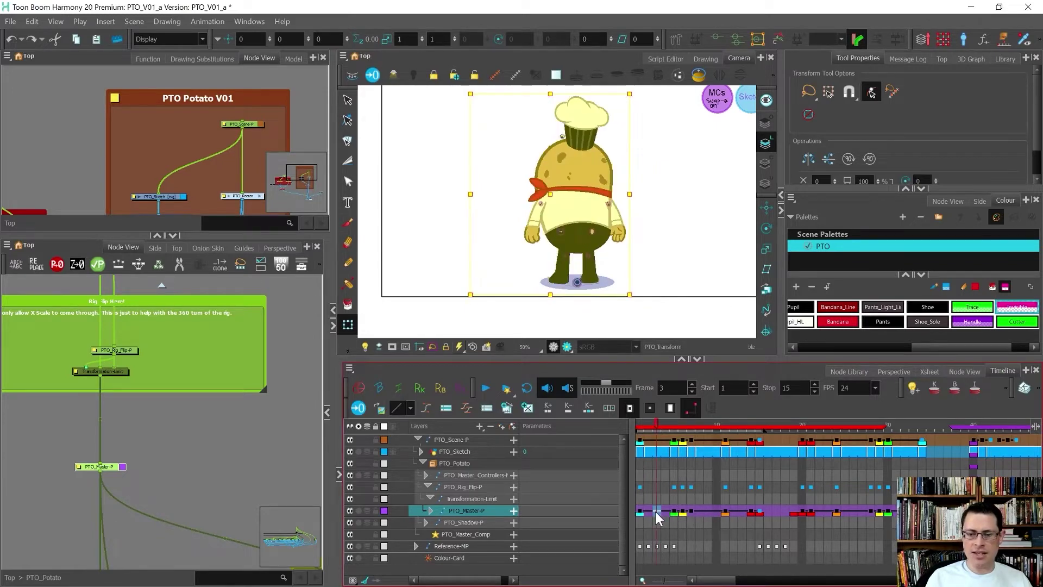
{"action": "key", "text": "ctrl+v"}
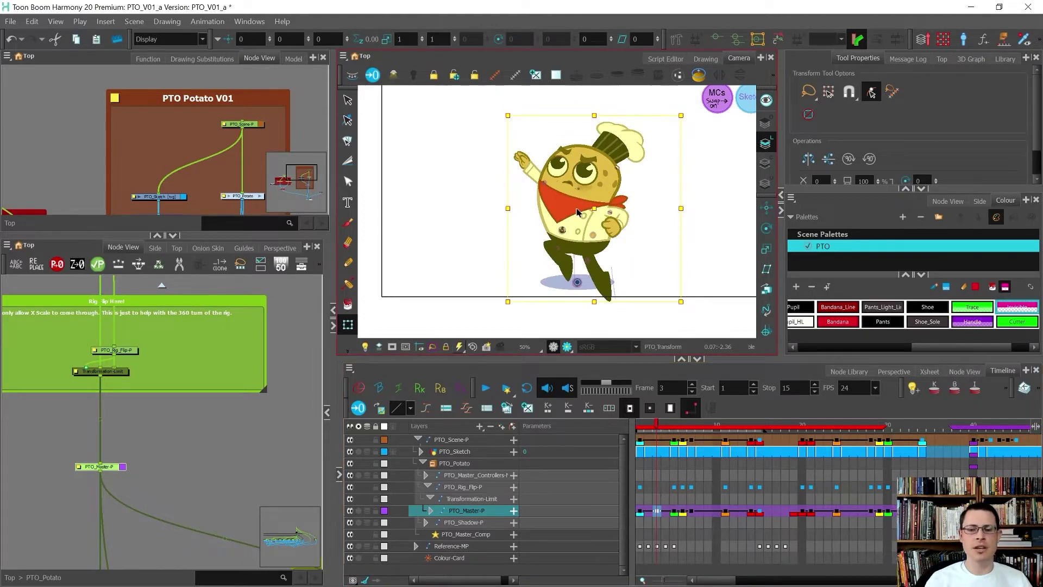
{"action": "key", "text": "ctrl+z"}
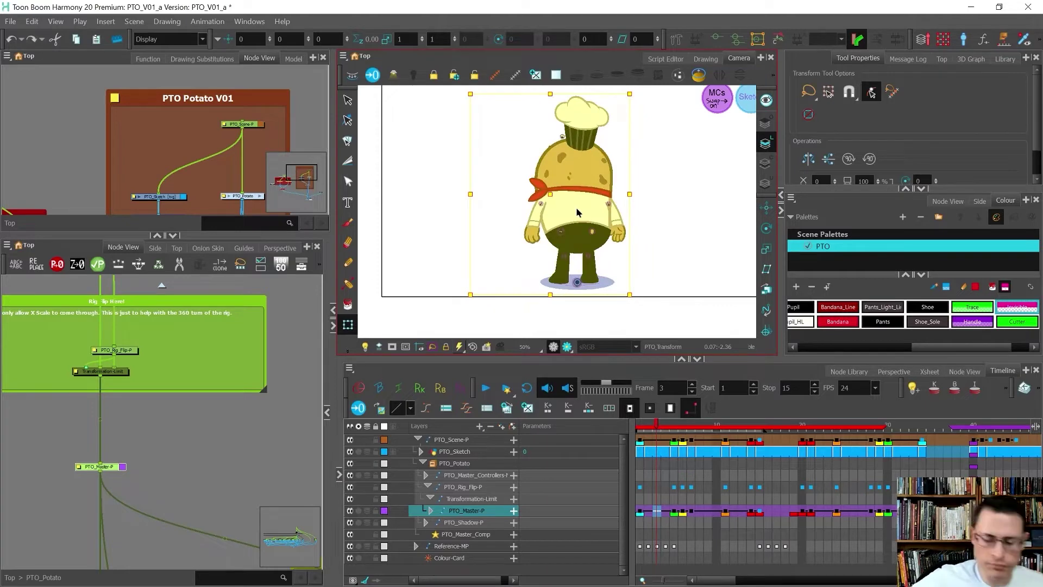
- Expand the PTO_Scene-P hierarchy in the Timeline, locate PTO_Master-P, and compare its keyframes at frames 17 and 15
{"action": "left_click", "coordinate": [777, 441]}
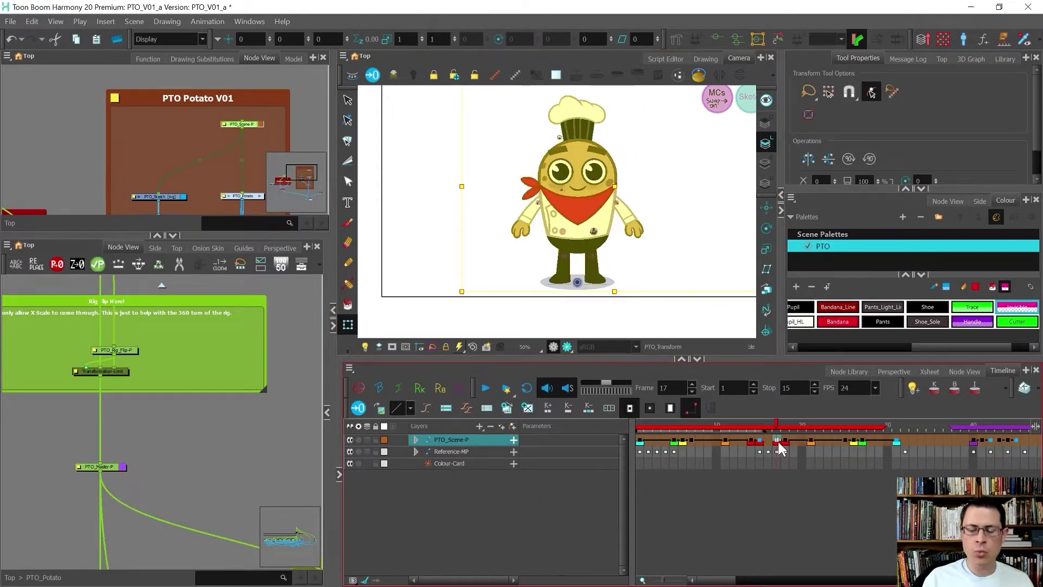
{"action": "key", "text": "/"}
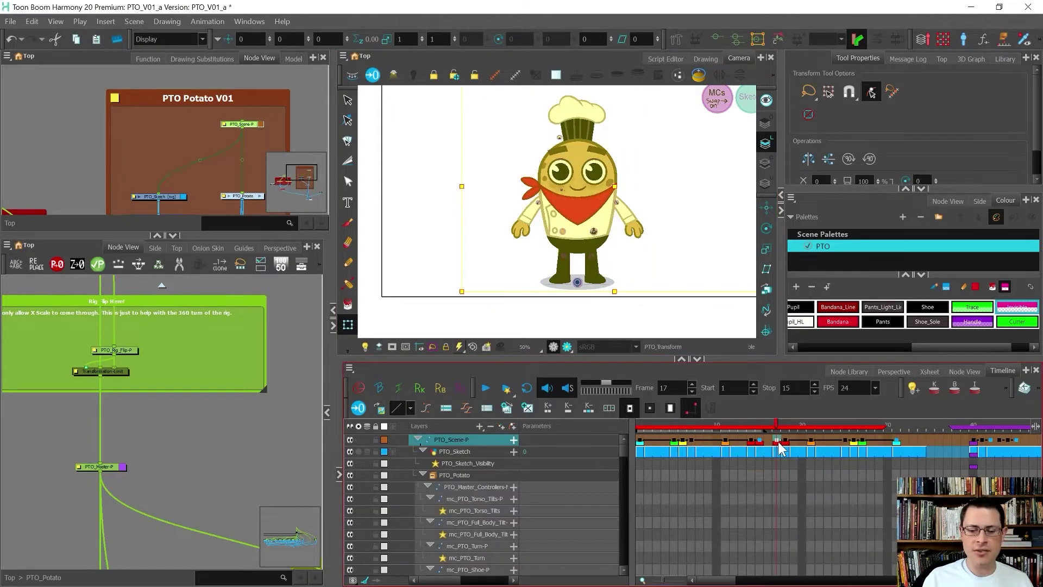
{"action": "key", "text": "/"}
{"action": "left_click_drag", "start_coordinate": [187, 456], "coordinate": [100, 488]}
{"action": "left_click", "coordinate": [777, 504]}
{"action": "left_click", "coordinate": [760, 497]}
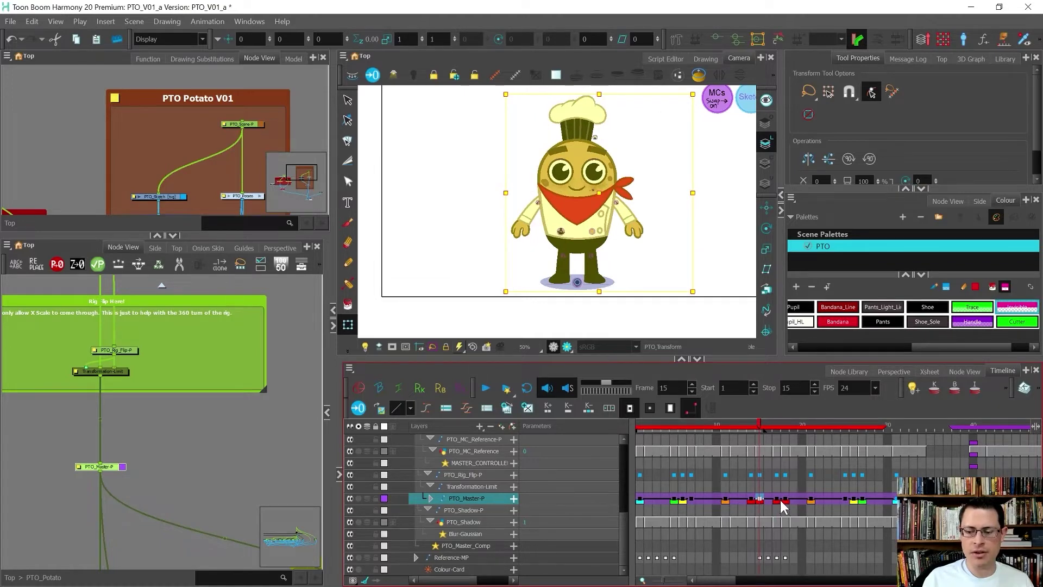
- Compare the mirrored PTO_Master-P keyframes at frames 18 and 14 and at frames 21 and 11, and collapse the Timeline layers
{"action": "left_click", "coordinate": [787, 499]}
{"action": "left_click", "coordinate": [751, 499]}
{"action": "left_click", "coordinate": [811, 498]}
{"action": "left_click", "coordinate": [726, 498]}
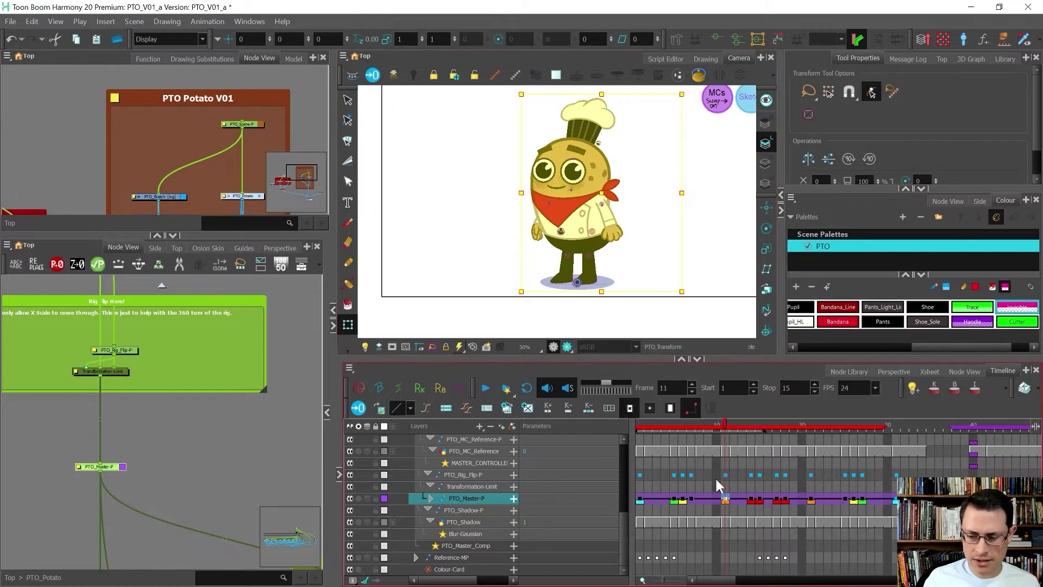
{"action": "key", "text": "slash"}
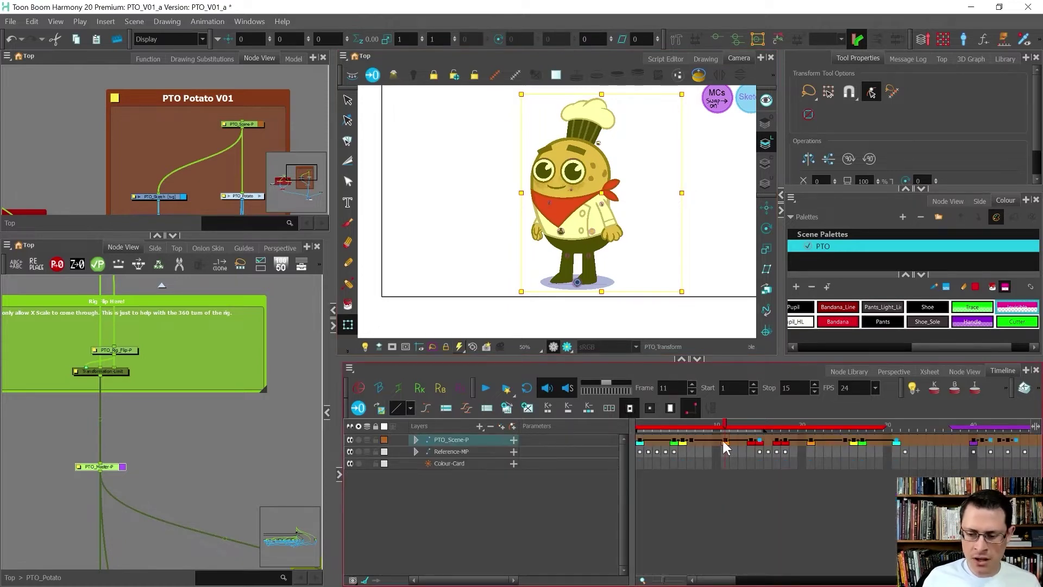
- Step PTO_Scene-P from frame 11 to frames 15 and 17 and examine the character's turnaround poses up close
{"action": "key", "text": "period"}
{"action": "key", "text": "period"}
{"action": "key", "text": "period"}
{"action": "key", "text": "period"}
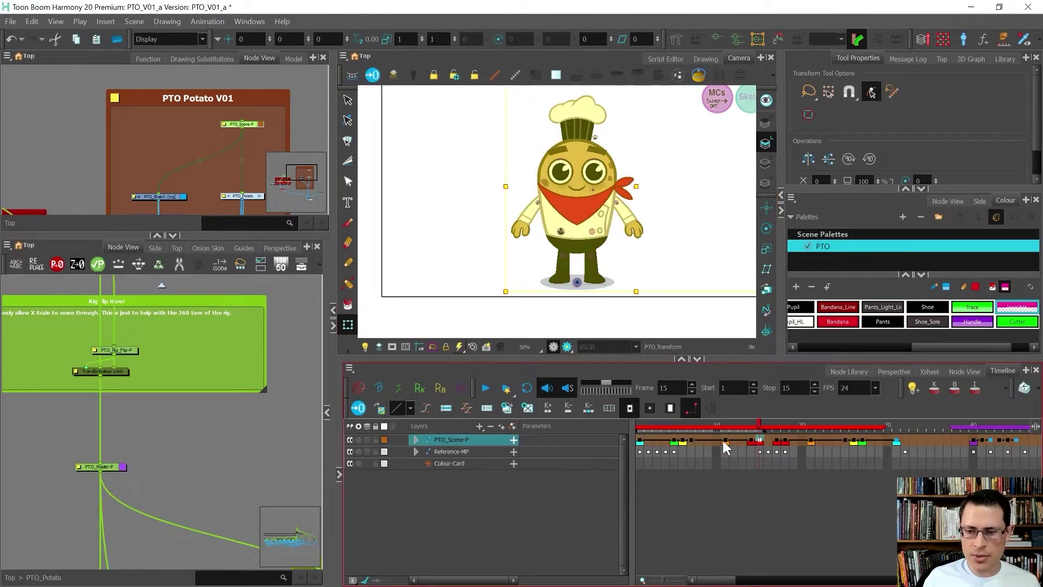
{"action": "scroll", "coordinate": [569, 225], "scroll_direction": "up", "scroll_amount": 2}
{"action": "key", "text": "period"}
{"action": "key", "text": "period"}
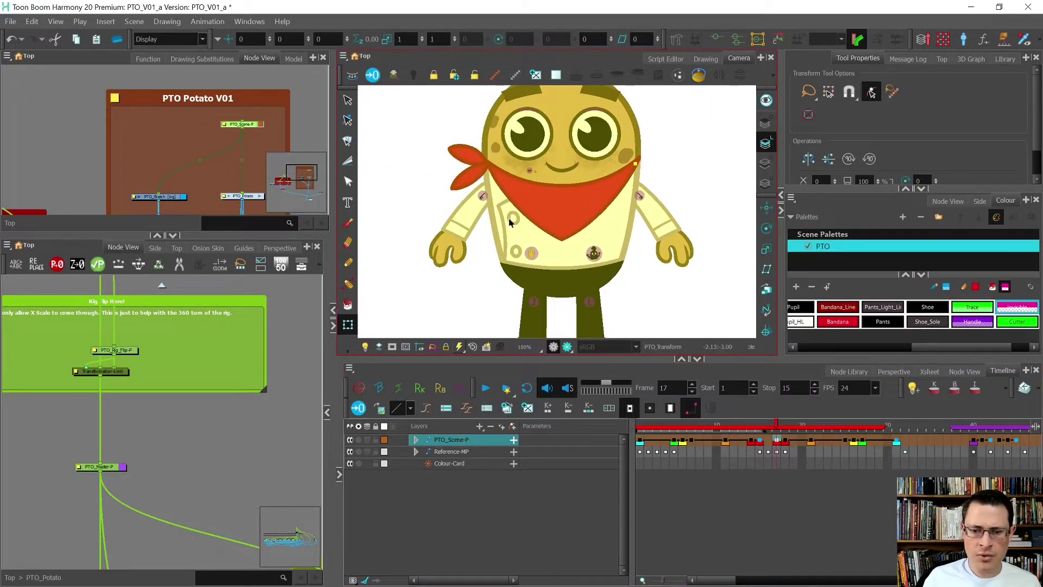
- Select the jacket's button flap at frame 17 and compare its mirrored placement with frame 15
{"action": "left_click", "coordinate": [509, 248]}
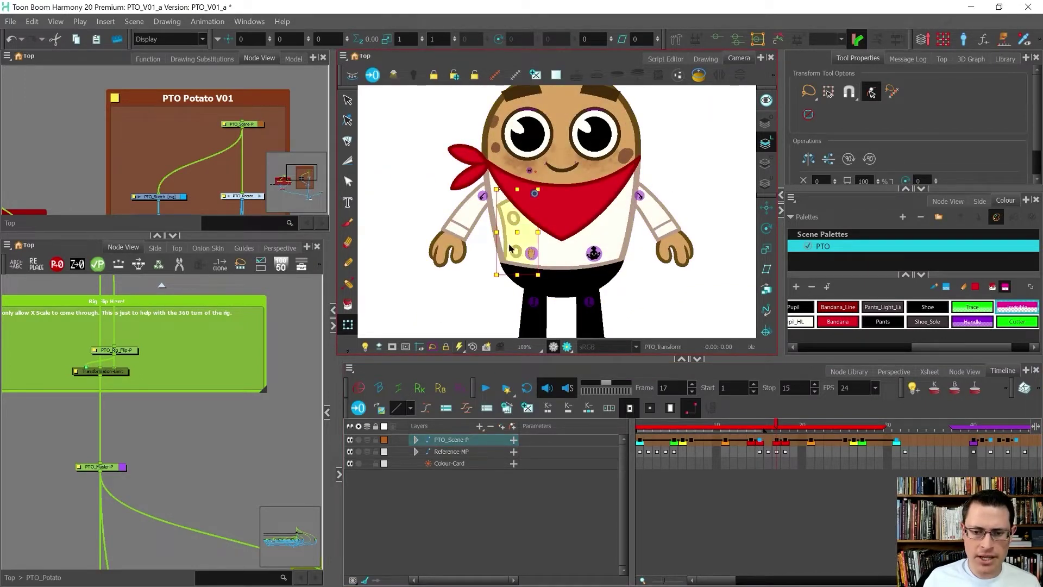
{"action": "key", "text": "comma"}
{"action": "key", "text": "comma"}
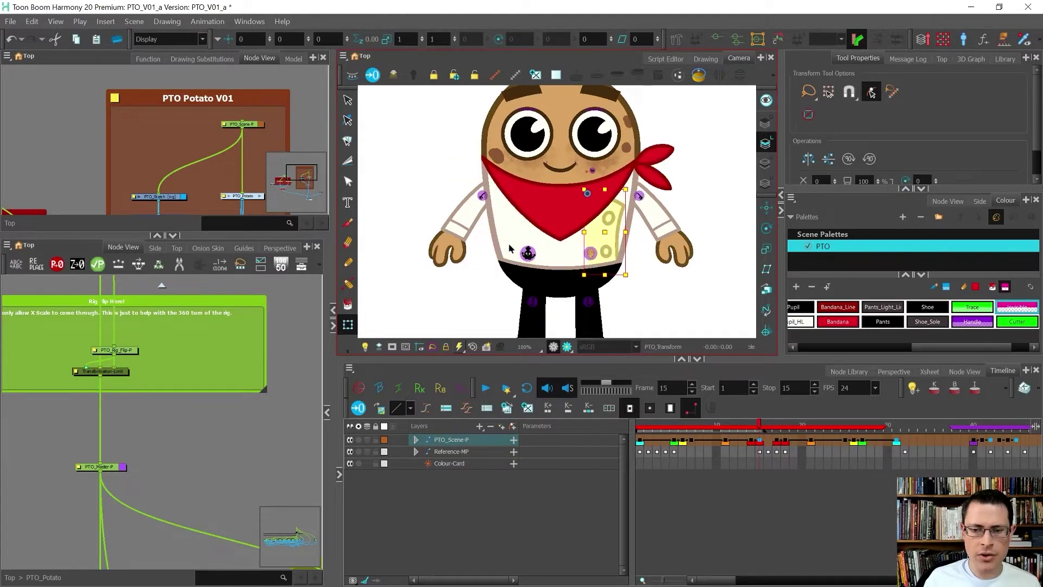
{"action": "key", "text": "period"}
{"action": "key", "text": "period"}
{"action": "key", "text": "comma"}
{"action": "key", "text": "comma"}
{"action": "key", "text": "period"}
{"action": "key", "text": "period"}
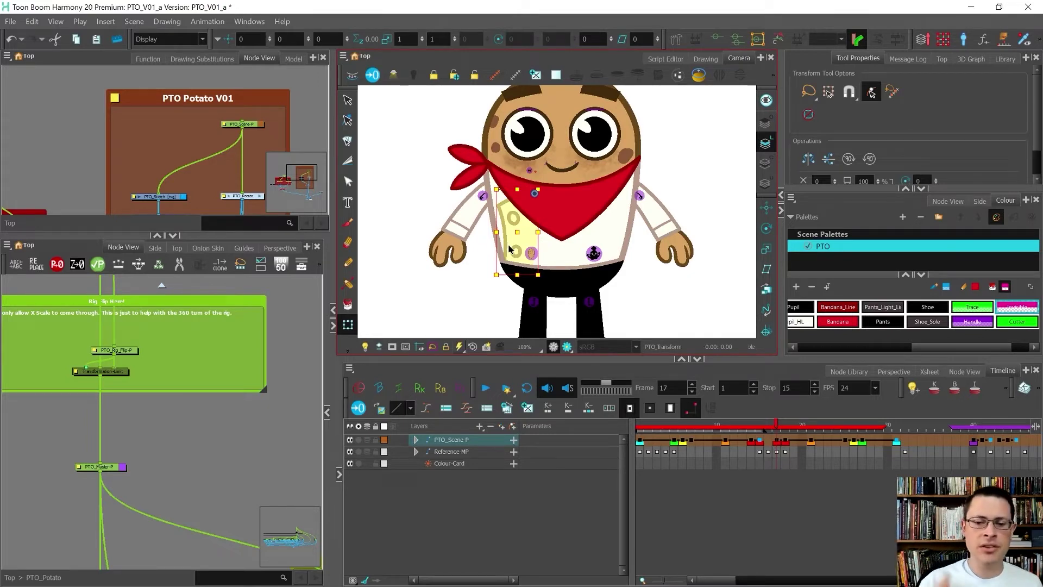
- Select the bandana tie at frame 17 to examine it, and move the selection off the tie
{"action": "left_click", "coordinate": [477, 172]}
{"action": "left_click", "coordinate": [478, 170]}
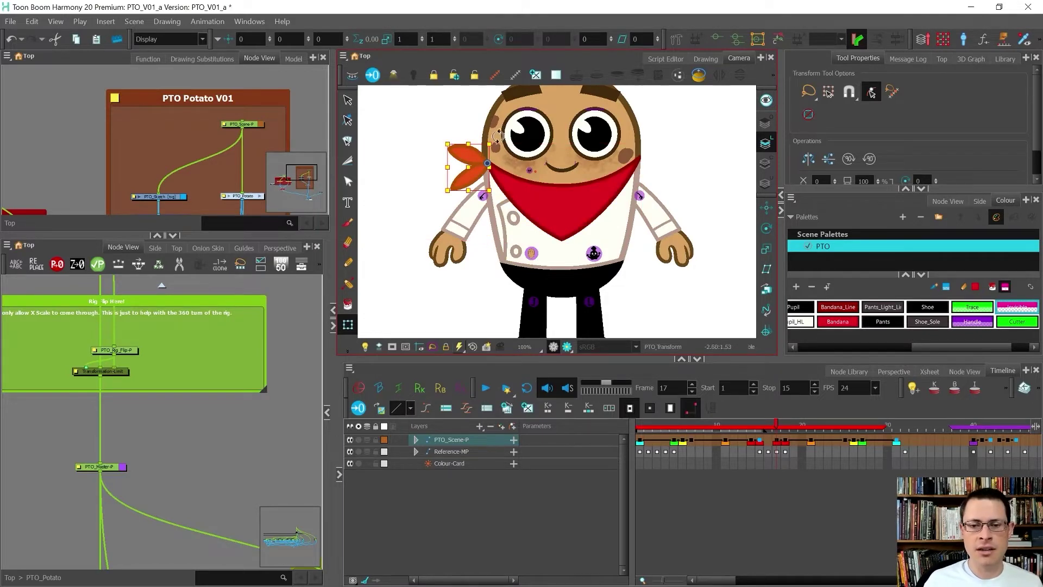
{"action": "left_click", "coordinate": [470, 112]}
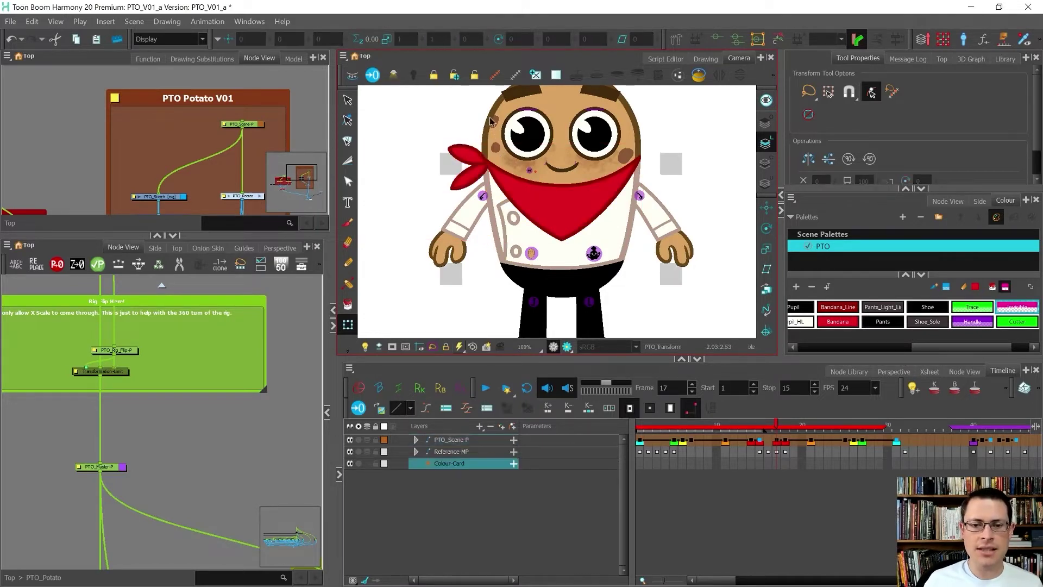
{"action": "left_click", "coordinate": [429, 139]}
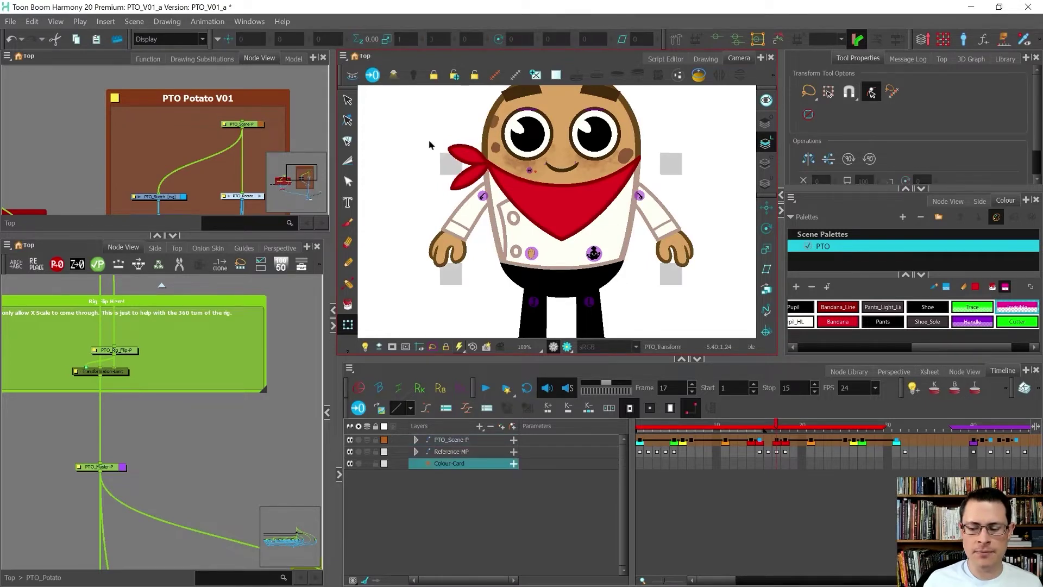
- Select PTO_Scene-P's keyframe at frame 17, enlarge the Camera view, and compare the face and potato spots at frames 17 and 15
{"action": "scroll", "coordinate": [429, 139], "scroll_direction": "down", "scroll_amount": 1}
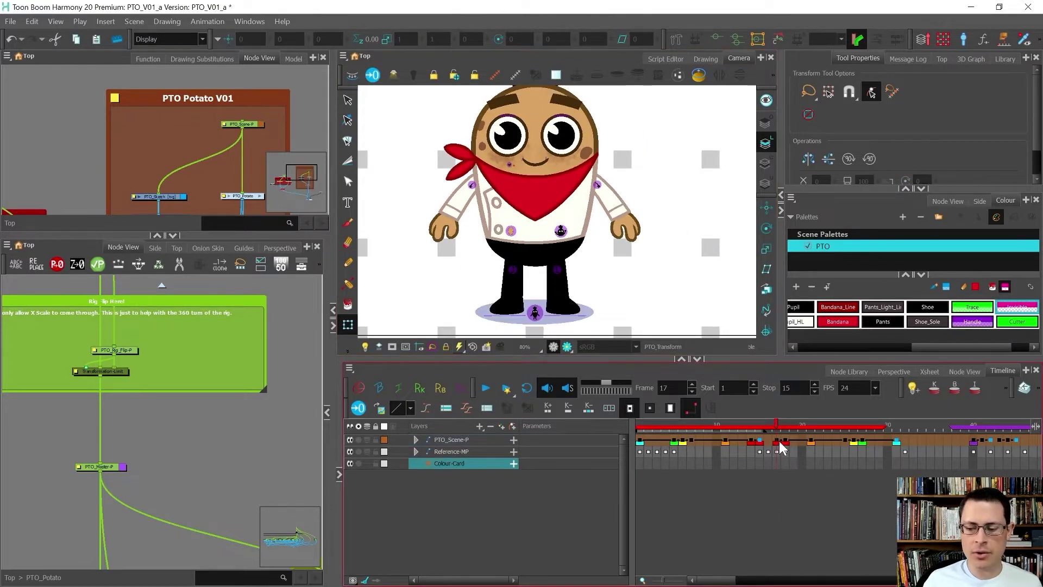
{"action": "left_click", "coordinate": [779, 440]}
{"action": "left_click_drag", "start_coordinate": [584, 357], "coordinate": [583, 483]}
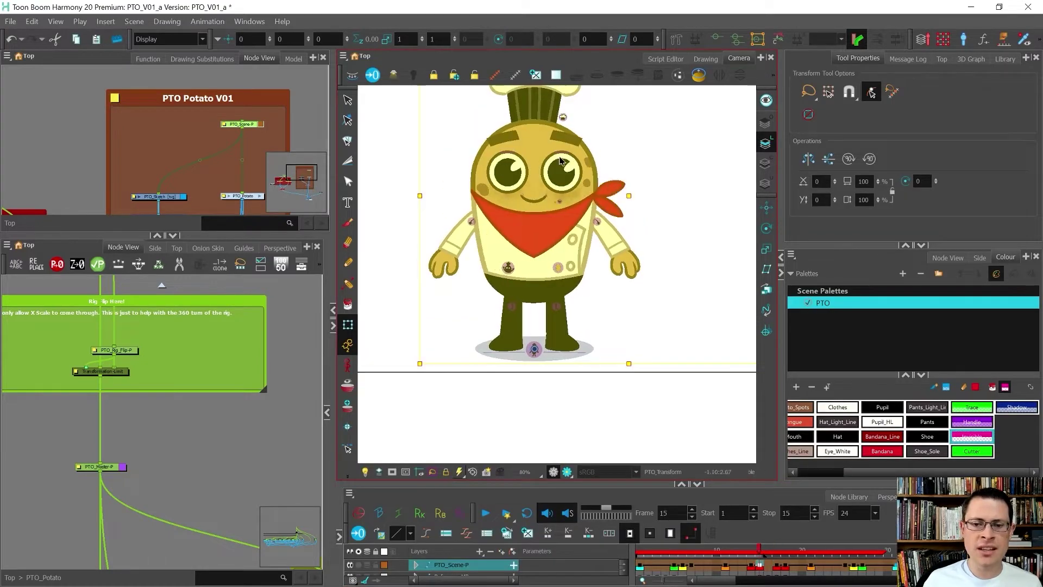
{"action": "scroll", "coordinate": [549, 174], "scroll_direction": "up", "scroll_amount": 3}
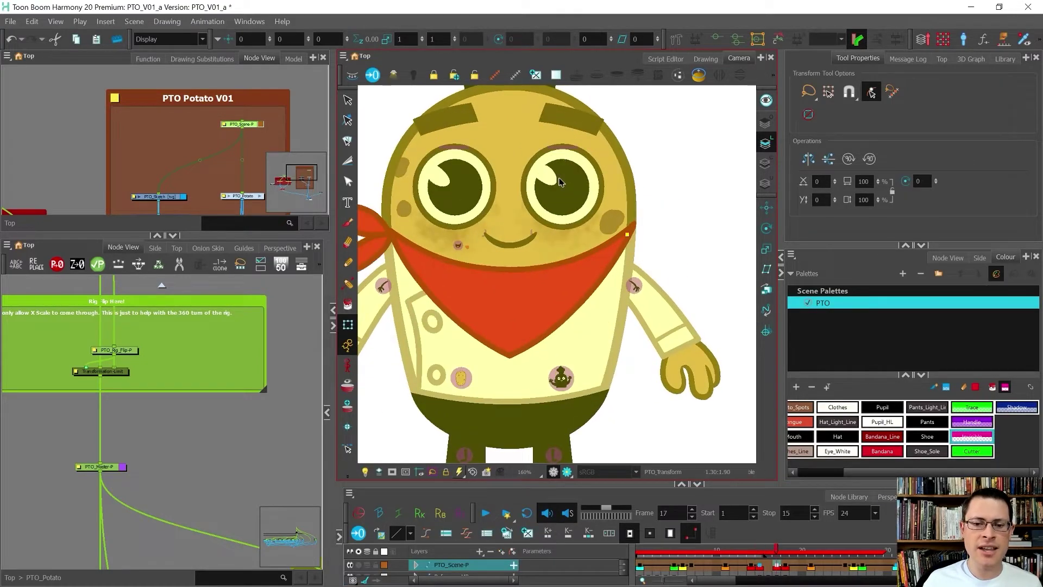
{"action": "key", "text": "comma"}
{"action": "key", "text": "comma"}
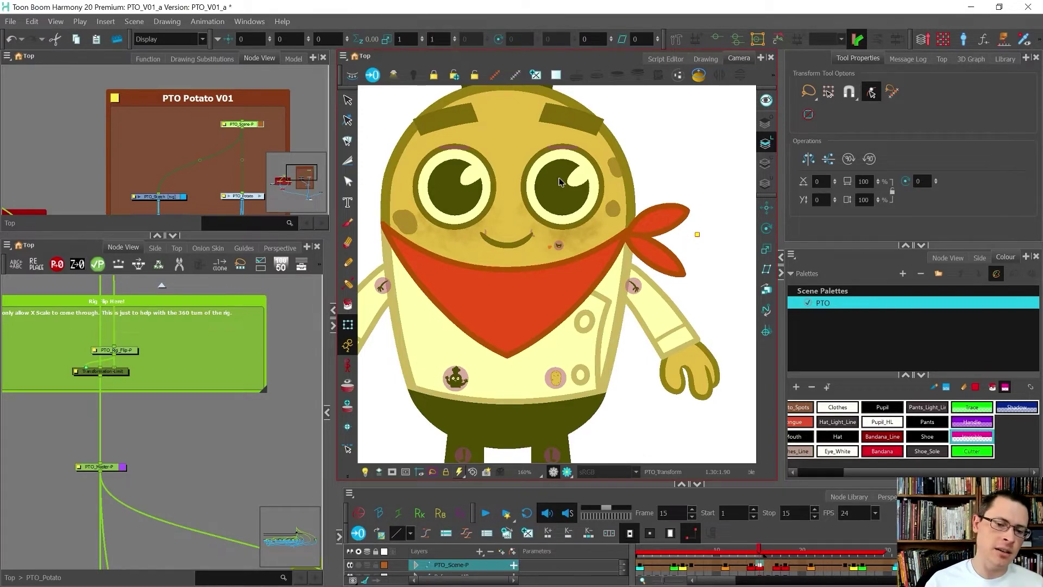
- Compare the chef hat's asymmetrical shape on PTO_Scene-P at frames 15 and 17
{"action": "scroll", "coordinate": [561, 182], "scroll_direction": "down", "scroll_amount": 5}
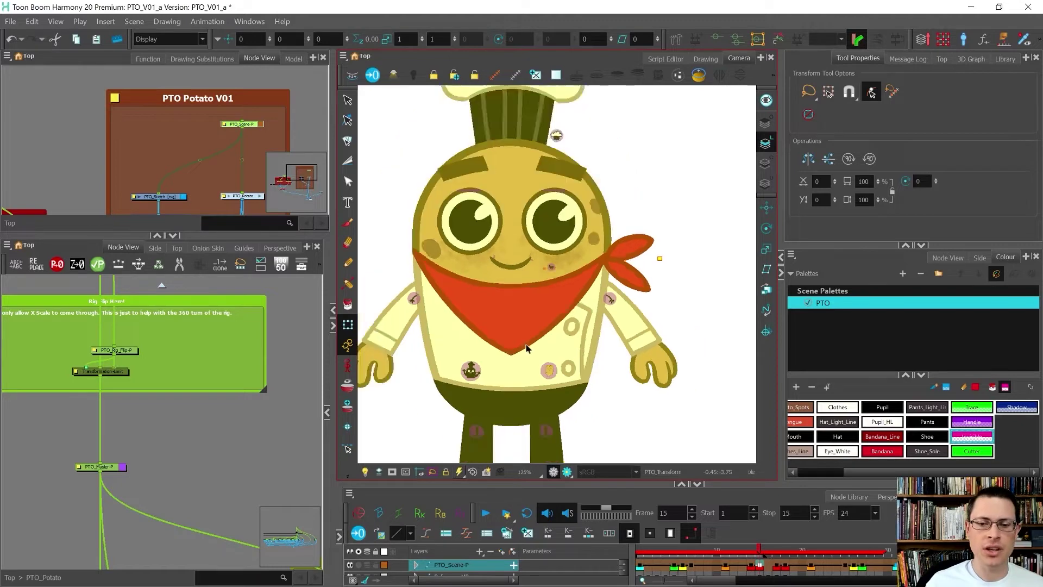
{"action": "scroll", "coordinate": [496, 241], "scroll_direction": "up", "scroll_amount": 5}
{"action": "key", "text": "comma"}
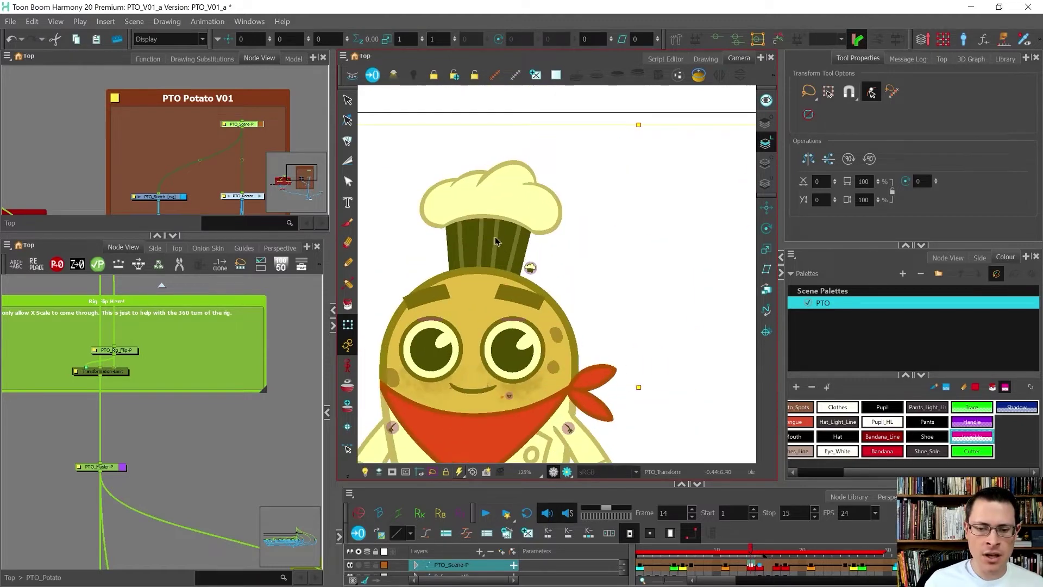
{"action": "key", "text": "period"}
{"action": "key", "text": "period"}
{"action": "key", "text": "period"}
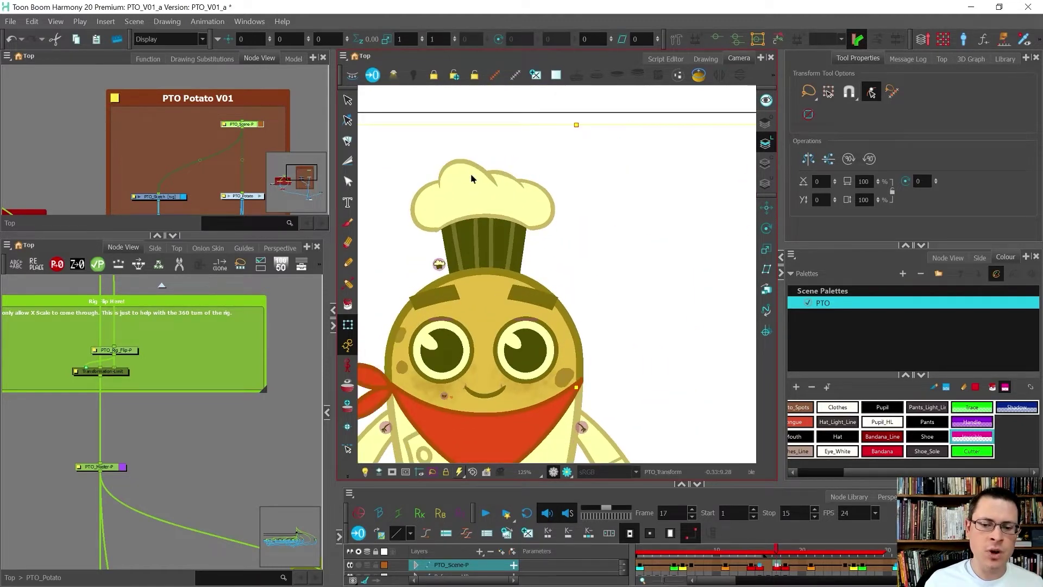
{"action": "key", "text": "comma"}
{"action": "key", "text": "comma"}
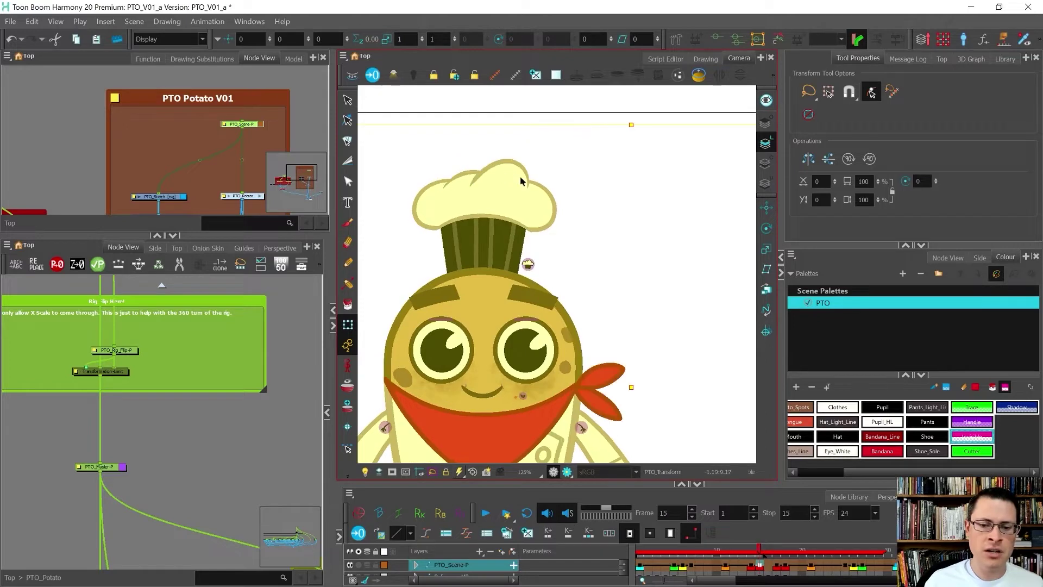
{"action": "key", "text": "period"}
{"action": "key", "text": "comma"}
{"action": "key", "text": "period"}
{"action": "key", "text": "period"}
{"action": "key", "text": "comma"}
{"action": "key", "text": "period"}
{"action": "scroll", "coordinate": [523, 193], "scroll_direction": "down", "scroll_amount": 5}
{"action": "key", "text": "comma"}
{"action": "key", "text": "comma"}
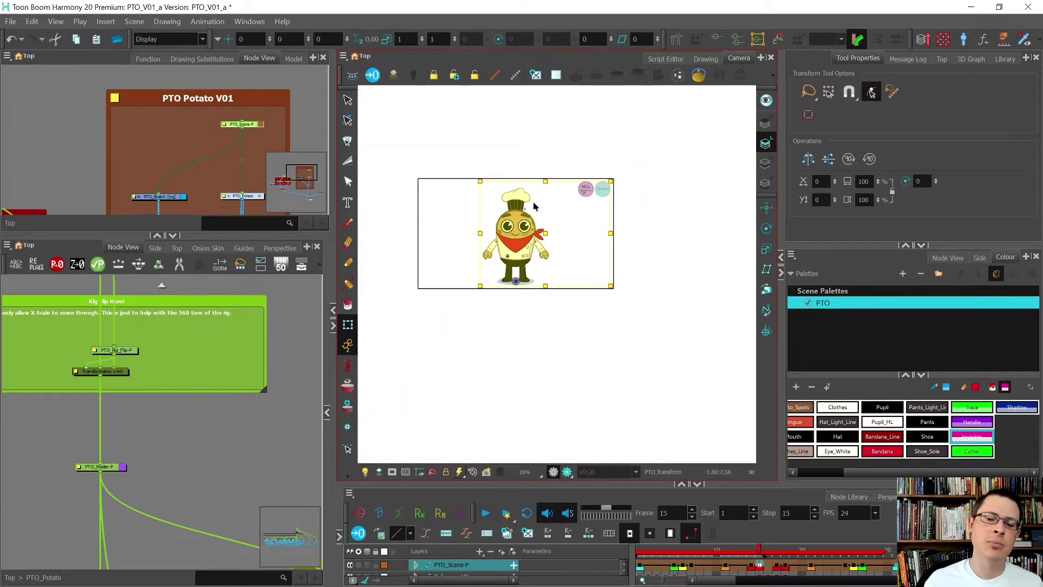
- Select the bandana tie at frame 15, locate its Tie group in the Node View, and select the PTO_Tie_Up and PTO_Tie_Dn drawings
{"action": "scroll", "coordinate": [520, 200], "scroll_direction": "up", "scroll_amount": 1}
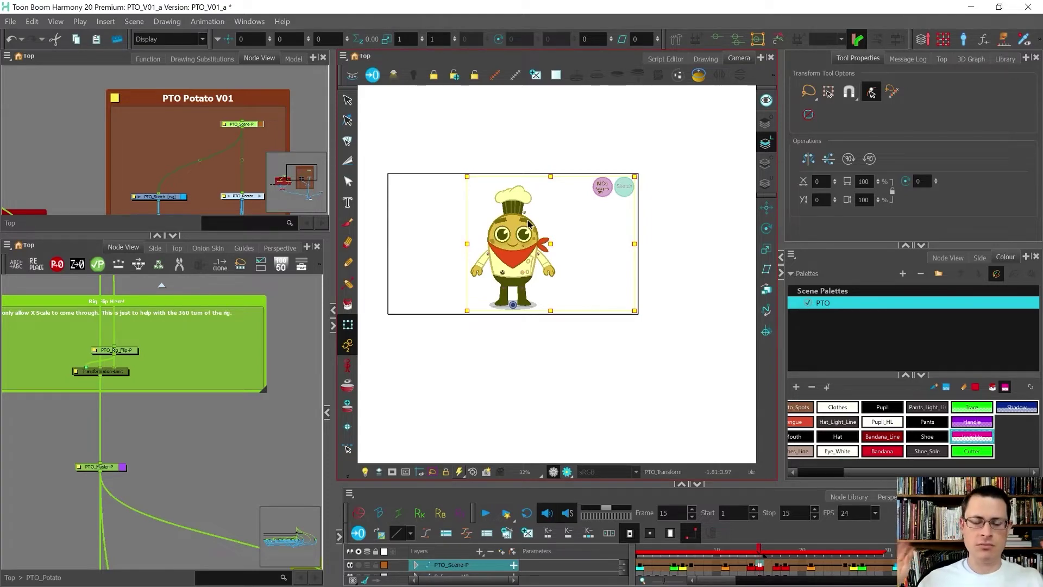
{"action": "scroll", "coordinate": [447, 259], "scroll_direction": "up", "scroll_amount": 4}
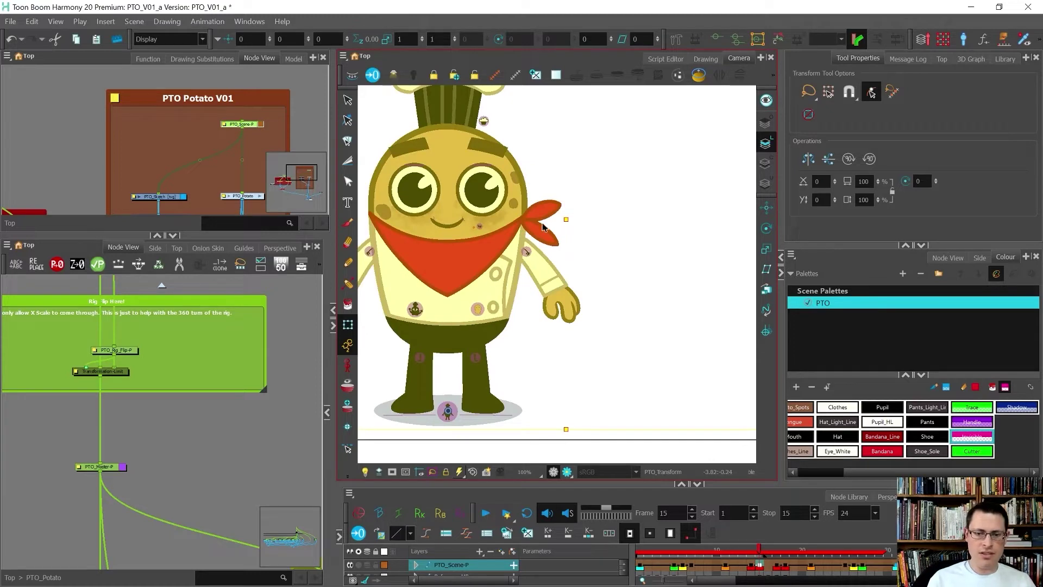
{"action": "left_click", "coordinate": [539, 236]}
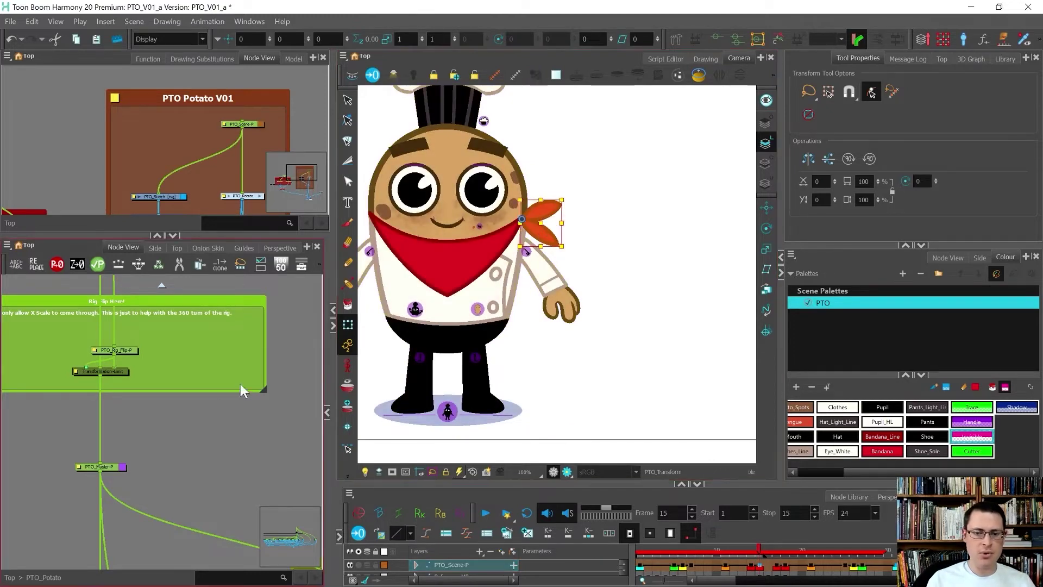
{"action": "key", "text": "f"}
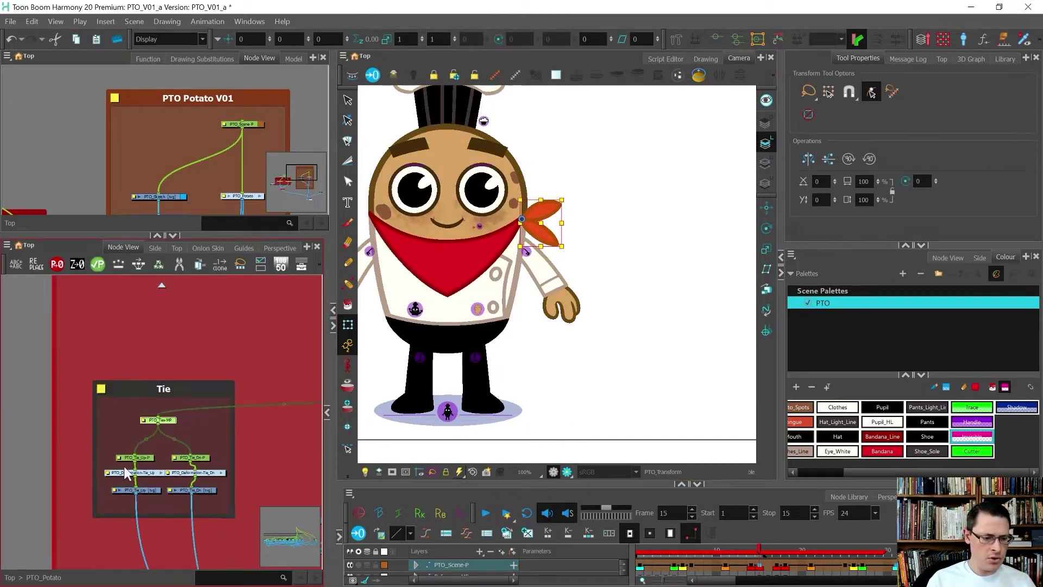
{"action": "scroll", "coordinate": [188, 517], "scroll_direction": "up", "scroll_amount": 2}
{"action": "left_click", "coordinate": [209, 486]}
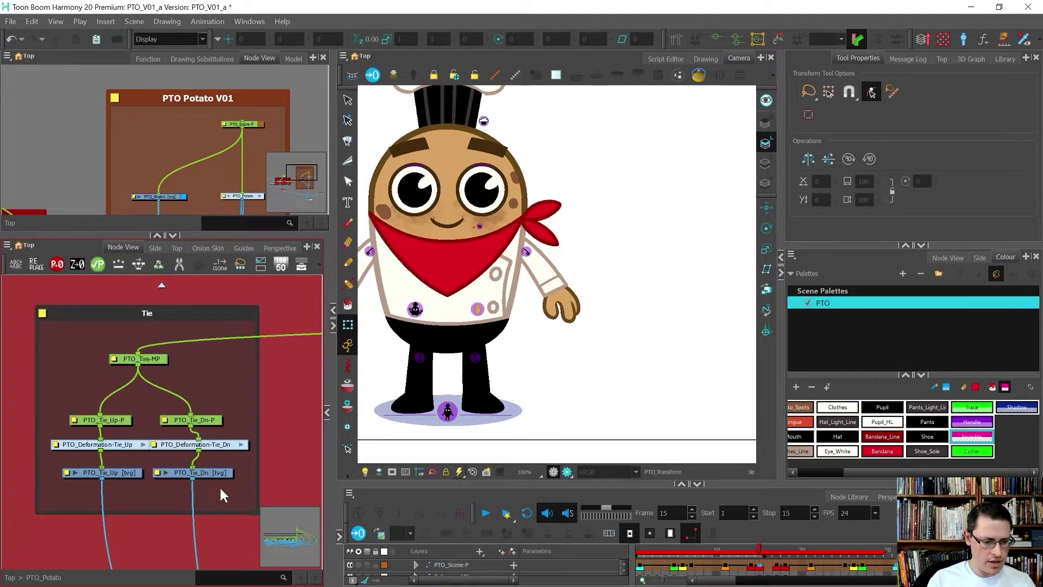
{"action": "left_click", "coordinate": [112, 473]}
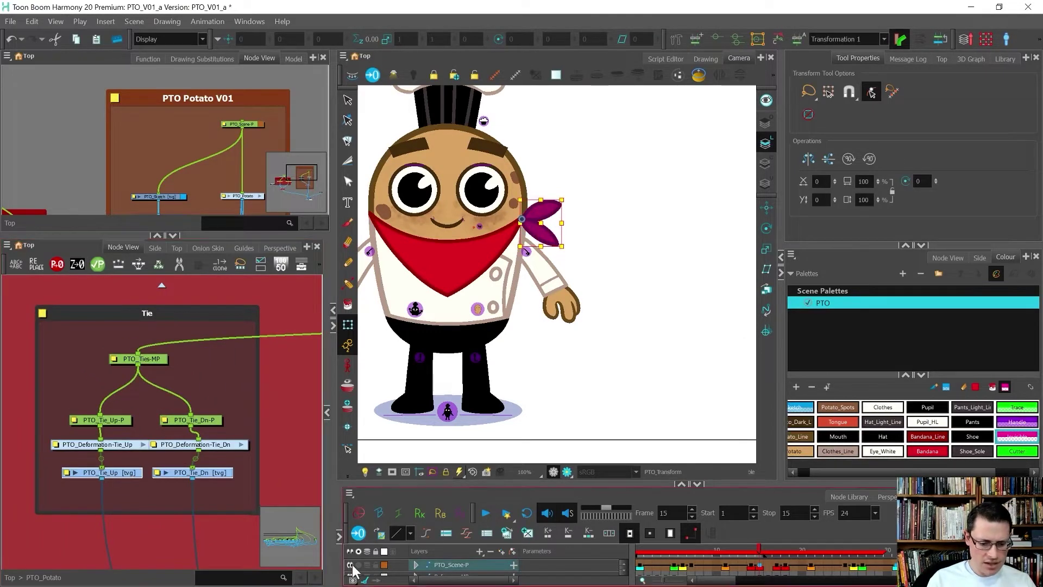
- Enlarge the Timeline, limit it to the selected tie layers with Selection Only Mode, and go to frame 7 to check their drawing exposure
{"action": "left_click_drag", "start_coordinate": [395, 485], "coordinate": [397, 372]}
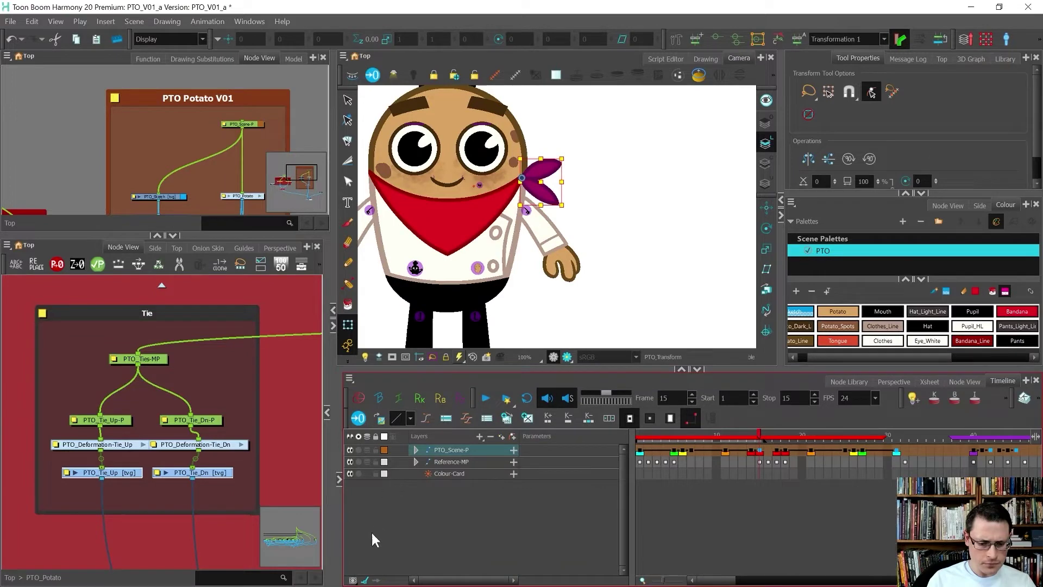
{"action": "left_click", "coordinate": [352, 580]}
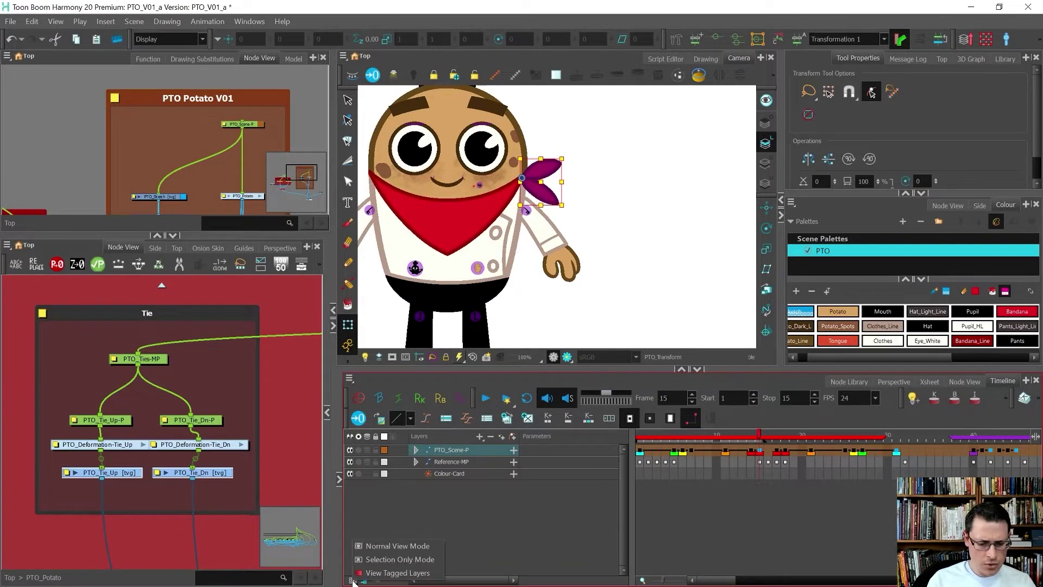
{"action": "left_click", "coordinate": [373, 560]}
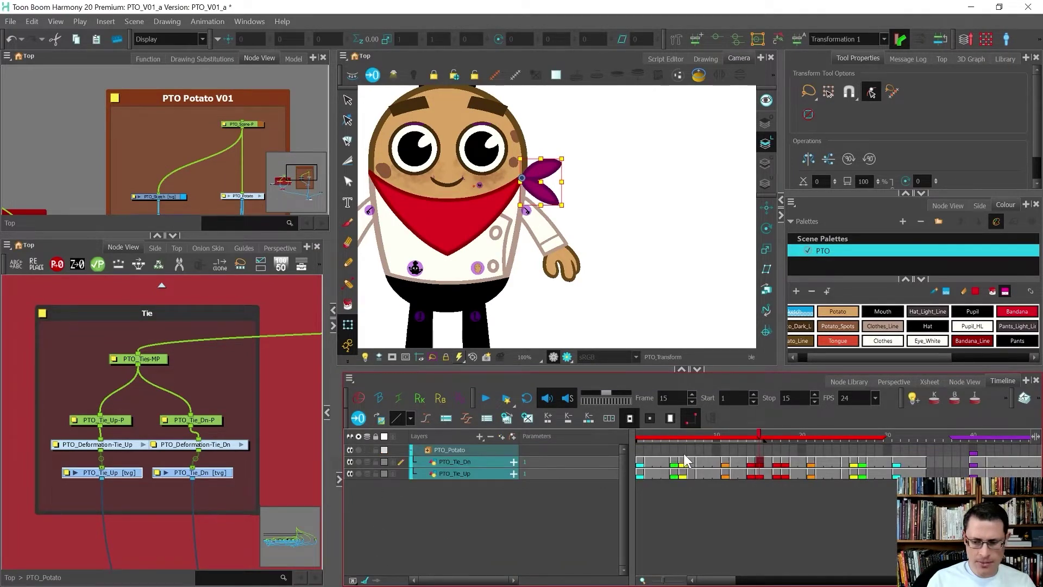
{"action": "left_click_drag", "start_coordinate": [705, 579], "coordinate": [701, 580]}
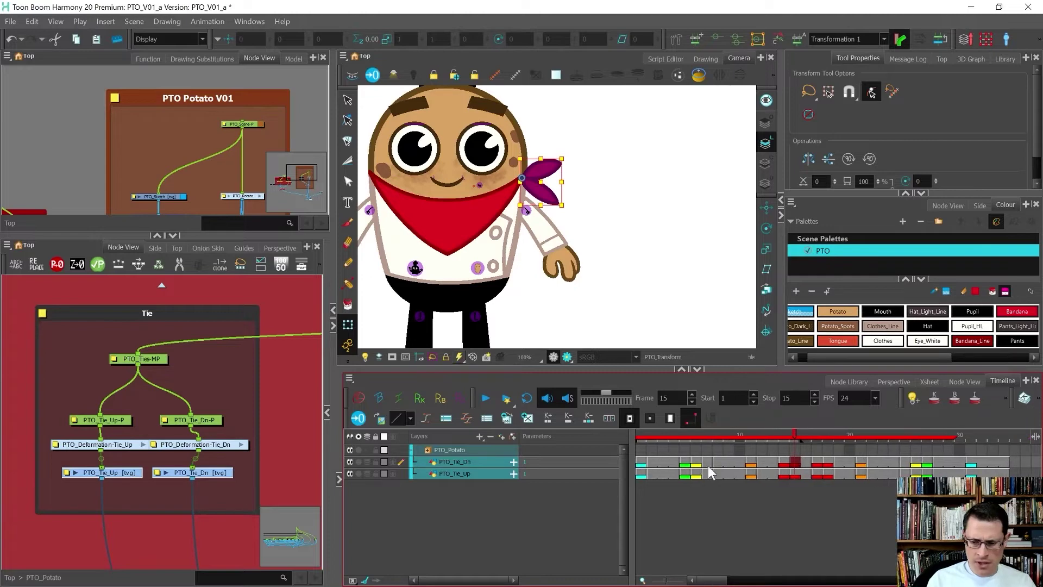
{"action": "left_click_drag", "start_coordinate": [703, 432], "coordinate": [707, 468]}
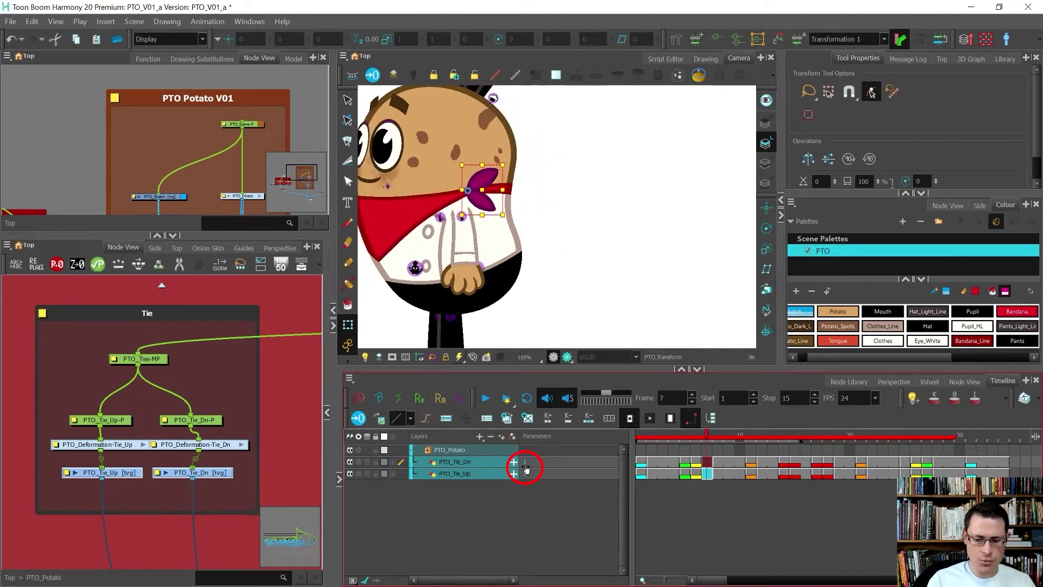
- Show the Drawing Substitutions and examine the available drawings of PTO_Tie_Dn and PTO_Tie_Up at frame 7
{"action": "left_click", "coordinate": [202, 58]}
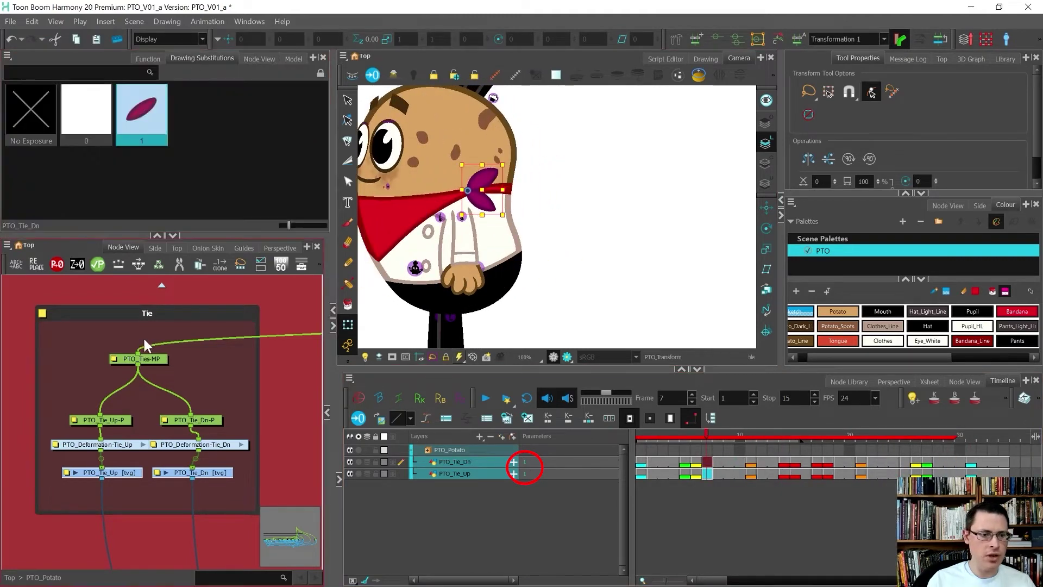
{"action": "left_click", "coordinate": [231, 472]}
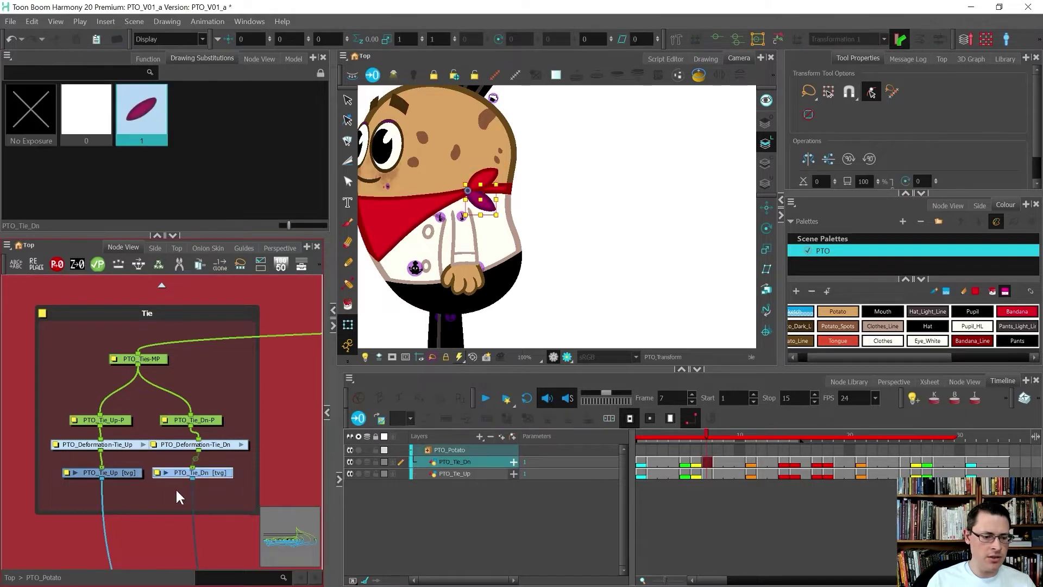
{"action": "left_click", "coordinate": [108, 472]}
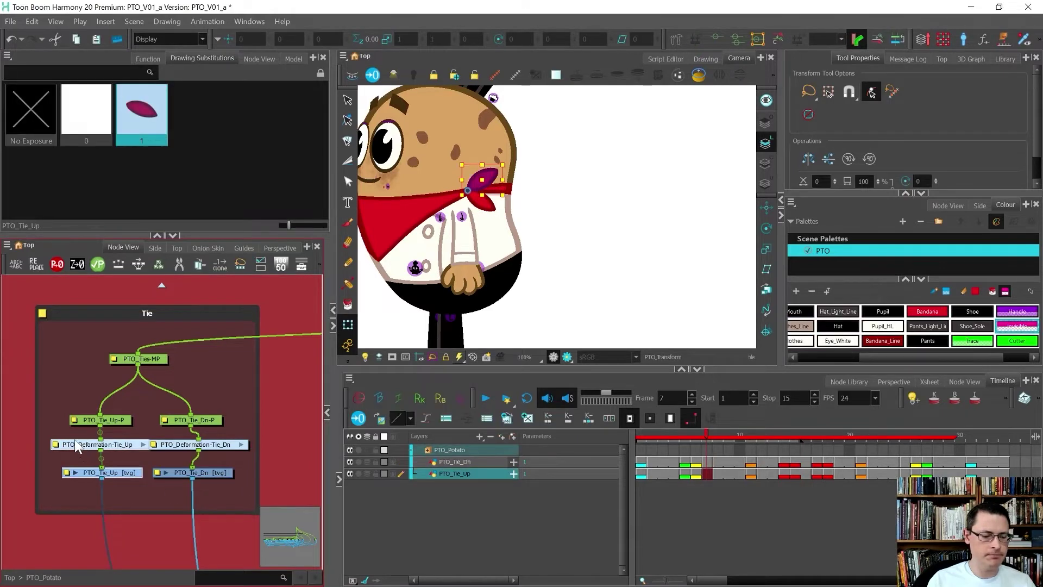
{"action": "left_click", "coordinate": [174, 503]}
{"action": "left_click", "coordinate": [182, 470]}
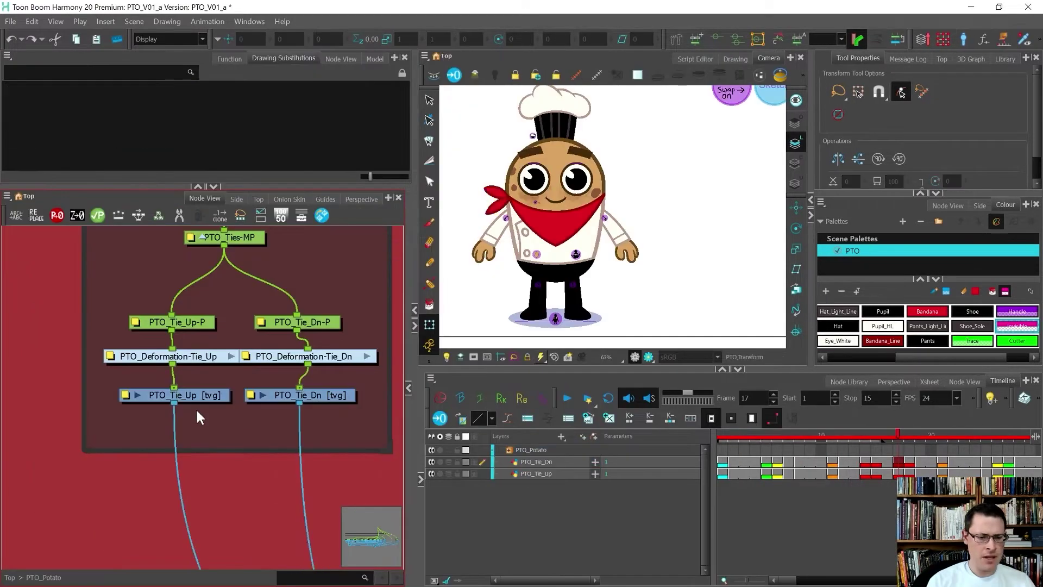
- Duplicate the PTO_Tie_Up drawing node using Paste Special with Create New Columns enabled, and place the copy outside the Tie backdrop
{"action": "left_click", "coordinate": [197, 393]}
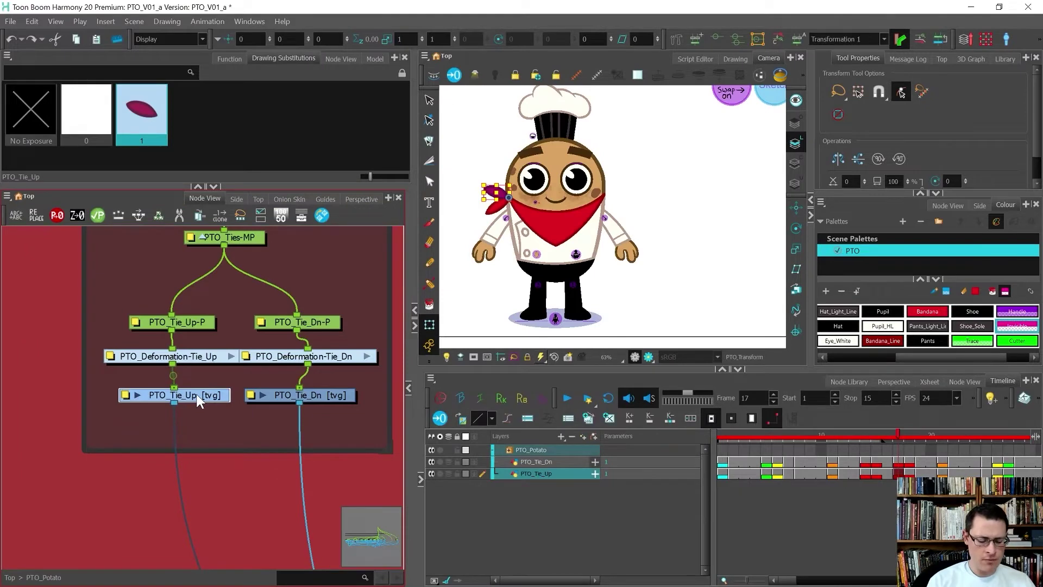
{"action": "right_click", "coordinate": [97, 419]}
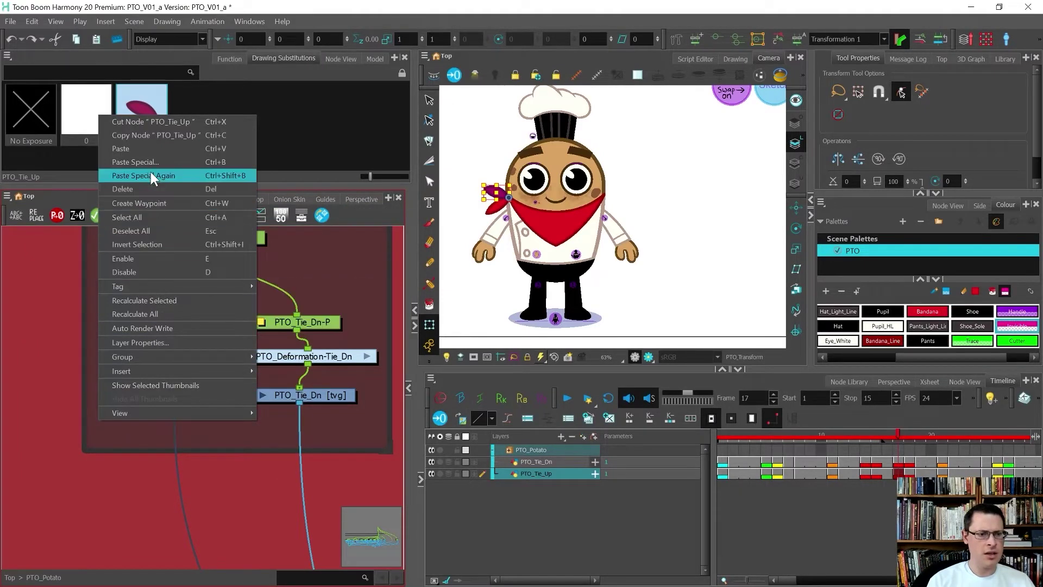
{"action": "left_click", "coordinate": [136, 163]}
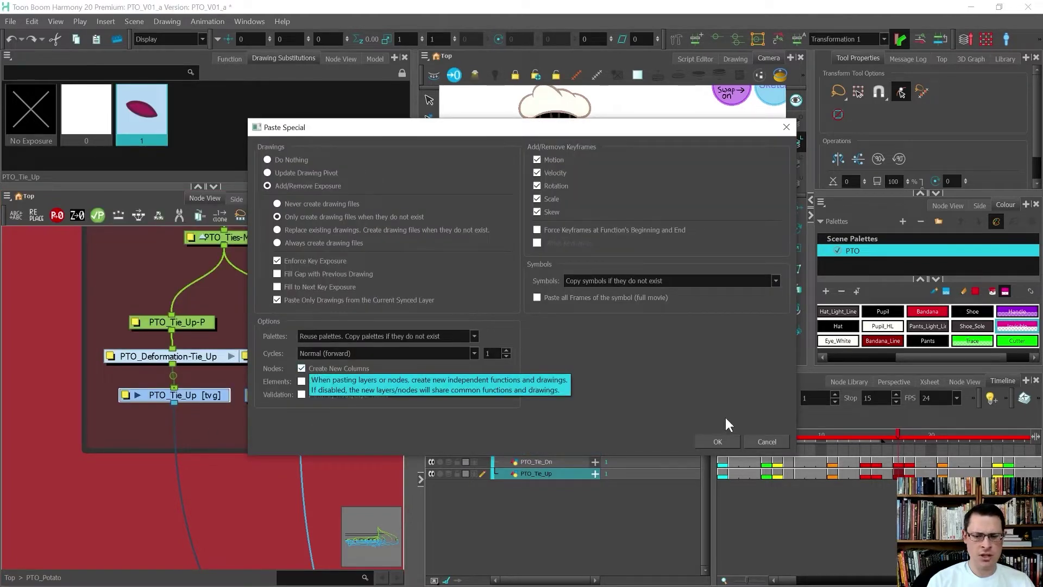
{"action": "left_click", "coordinate": [729, 445]}
{"action": "left_click", "coordinate": [930, 381]}
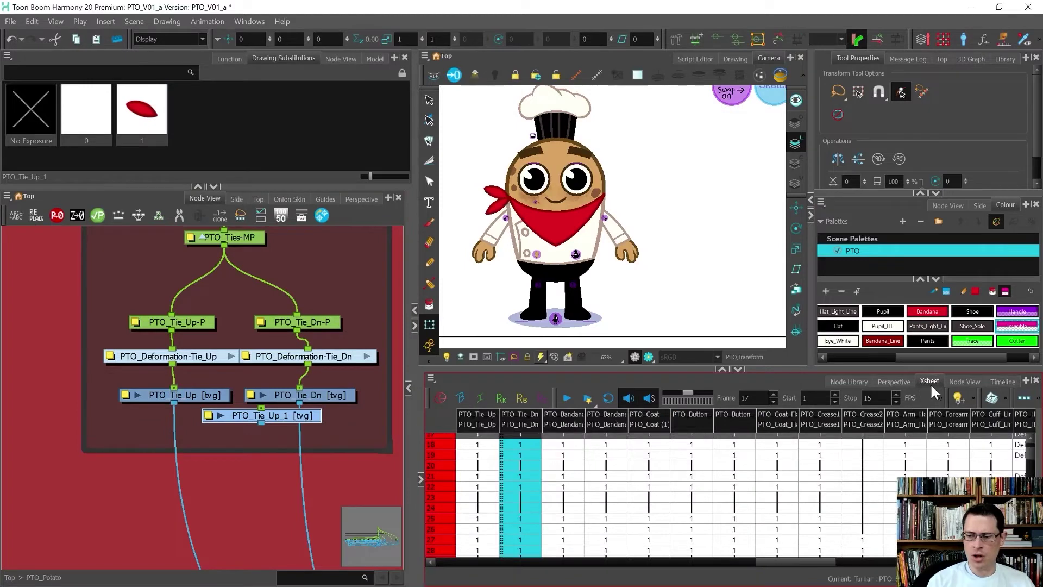
{"action": "left_click_drag", "start_coordinate": [297, 424], "coordinate": [81, 408]}
{"action": "scroll", "coordinate": [105, 396], "scroll_direction": "down", "scroll_amount": 2}
{"action": "scroll", "coordinate": [133, 387], "scroll_direction": "up", "scroll_amount": 4}
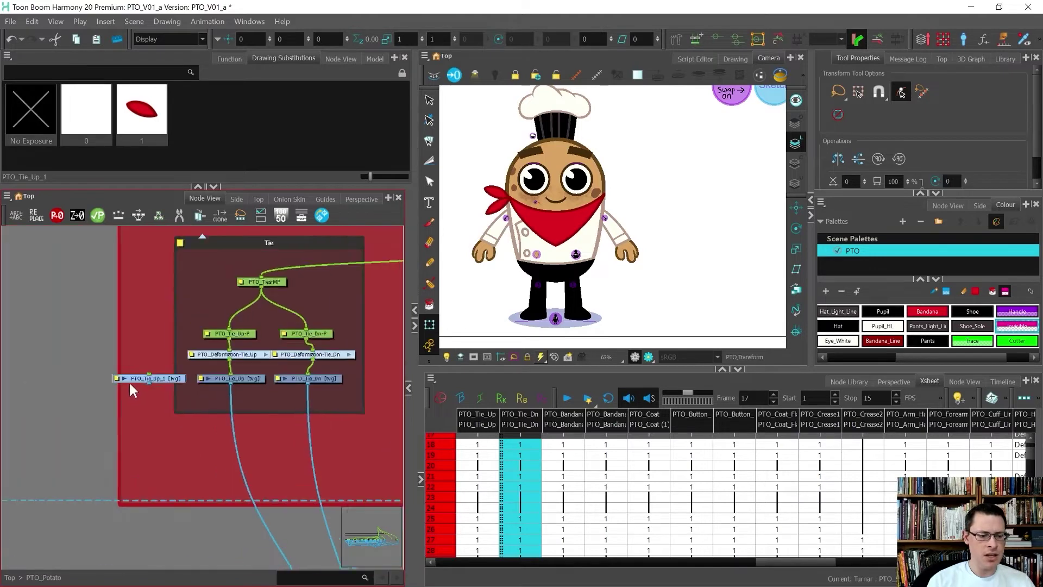
- Rename the copied tie drawing node as PTO_Tie_SYNC
{"action": "double_click", "coordinate": [109, 374]}
{"action": "left_click_drag", "start_coordinate": [324, 166], "coordinate": [307, 166]}
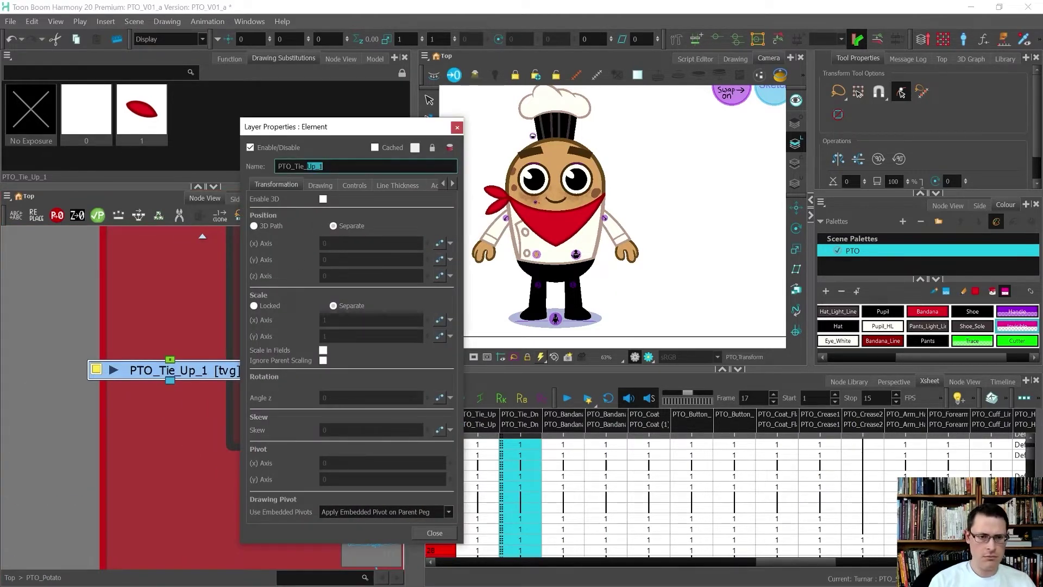
{"action": "type", "text": "SYNC"}
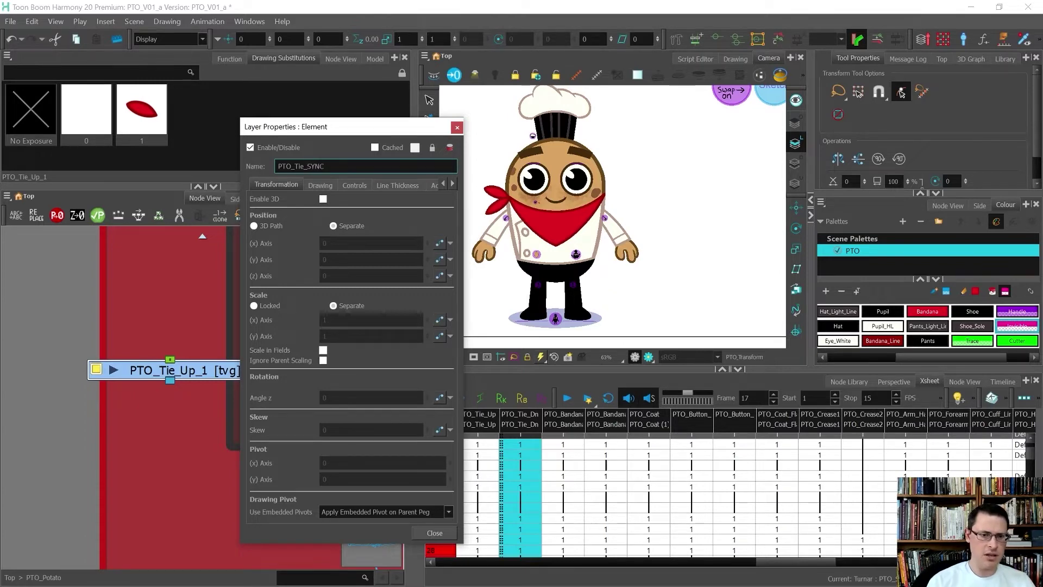
{"action": "left_click", "coordinate": [429, 535]}
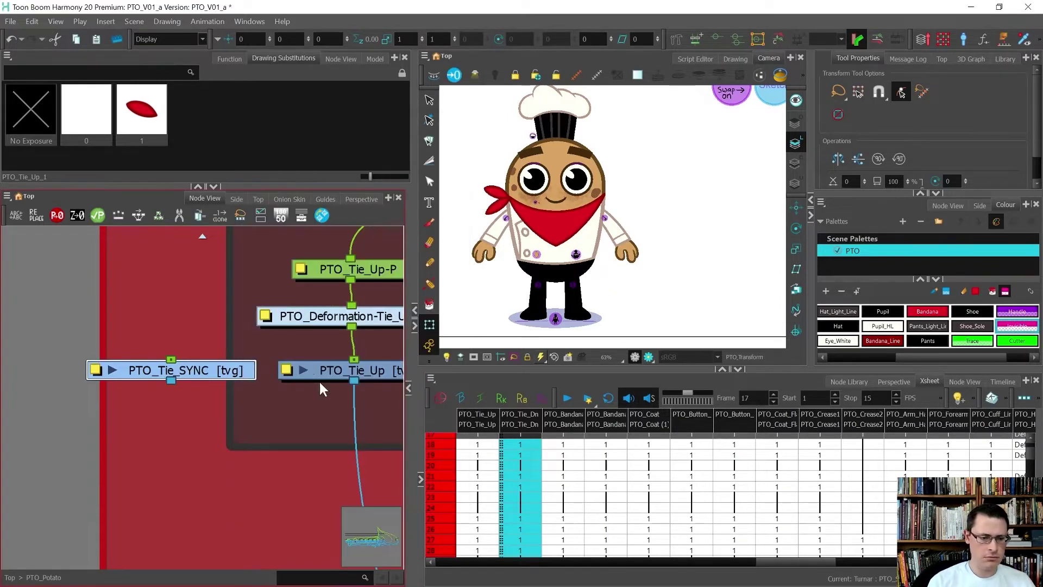
- Move the PTO_Tie_SYNC node clear of the Tie group and create a backdrop around it
{"action": "left_click", "coordinate": [95, 390]}
{"action": "left_click", "coordinate": [173, 403]}
{"action": "mouse_move", "coordinate": [173, 403]}
{"action": "left_mouse_down"}
{"action": "mouse_move", "coordinate": [87, 396]}
{"action": "mouse_move", "coordinate": [76, 403]}
{"action": "mouse_move", "coordinate": [85, 408]}
{"action": "left_mouse_up"}
{"action": "scroll", "coordinate": [263, 374], "scroll_direction": "down", "scroll_amount": 3}
{"action": "key", "text": "ctrl+b"}
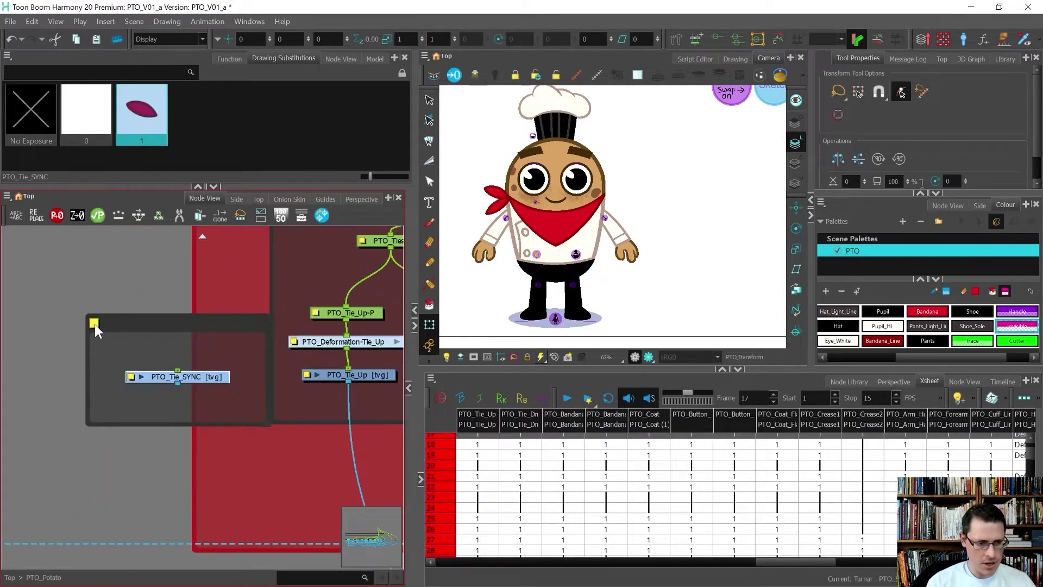
- Name the new backdrop PTO_Flip_SYNC and shift it slightly away from the Tie backdrop
{"action": "left_click", "coordinate": [94, 324]}
{"action": "left_click", "coordinate": [366, 220]}
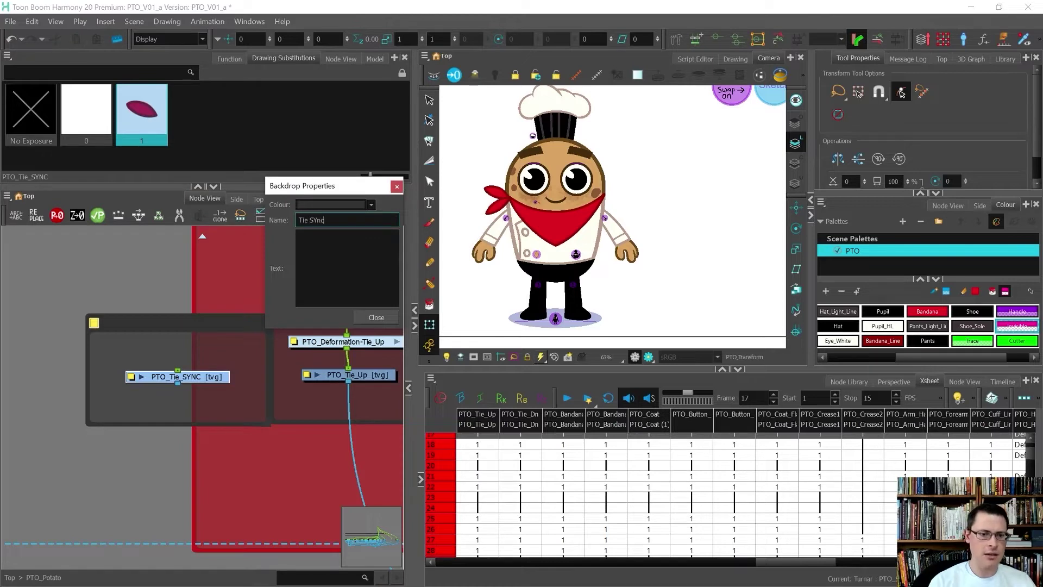
{"action": "type", "text": "Tie Sync"}
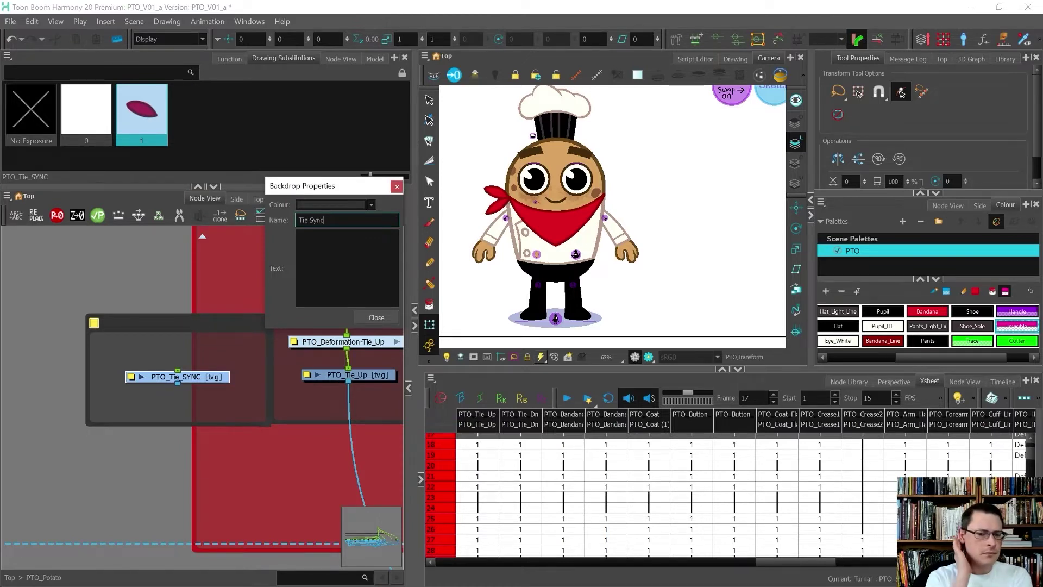
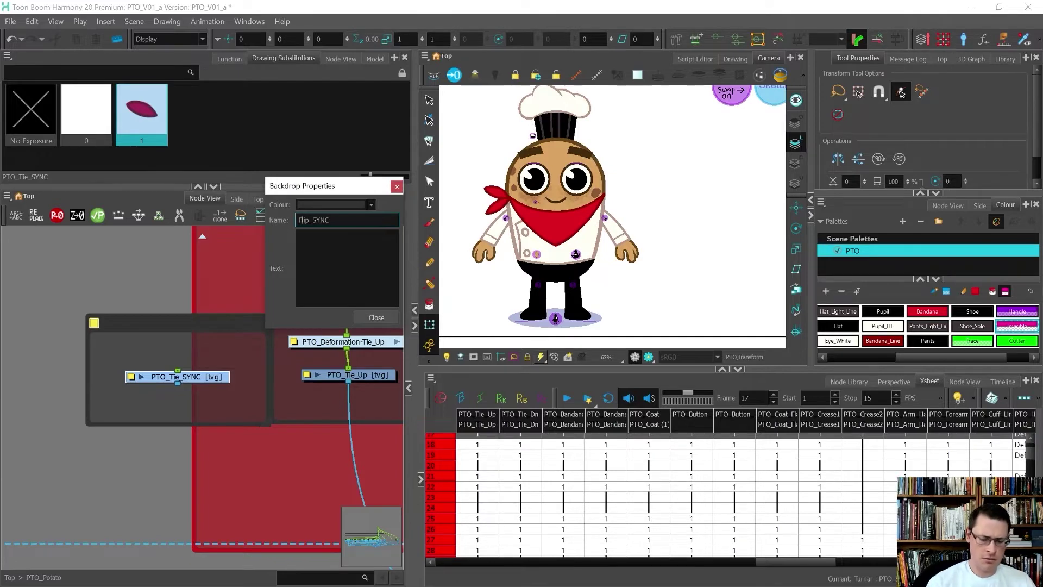
{"action": "type", "text": "PTO_"}
{"action": "left_click", "coordinate": [376, 317]}
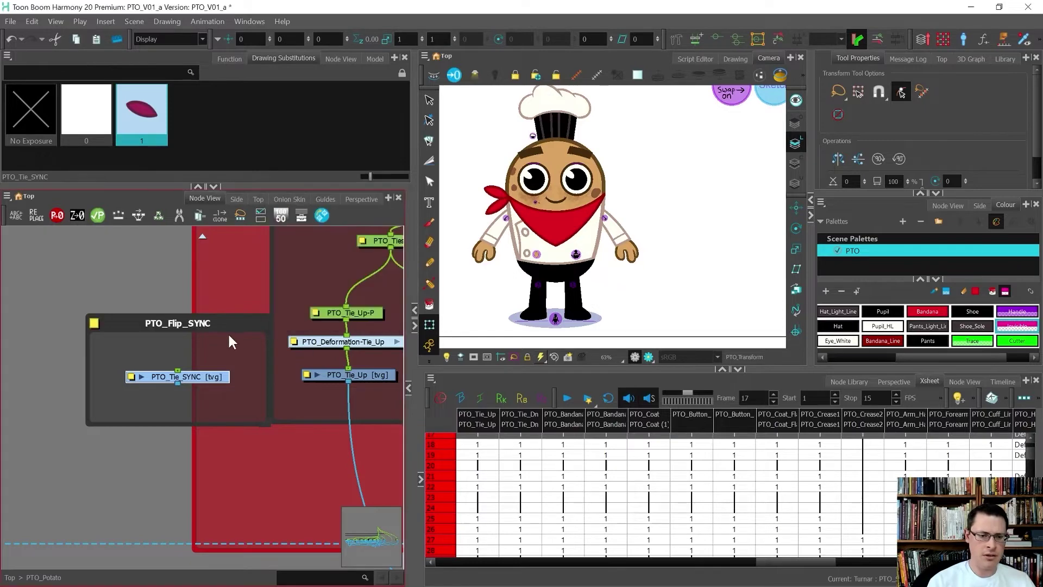
{"action": "scroll", "coordinate": [229, 341], "scroll_direction": "down", "scroll_amount": 3}
{"action": "left_click_drag", "start_coordinate": [233, 328], "coordinate": [199, 330]}
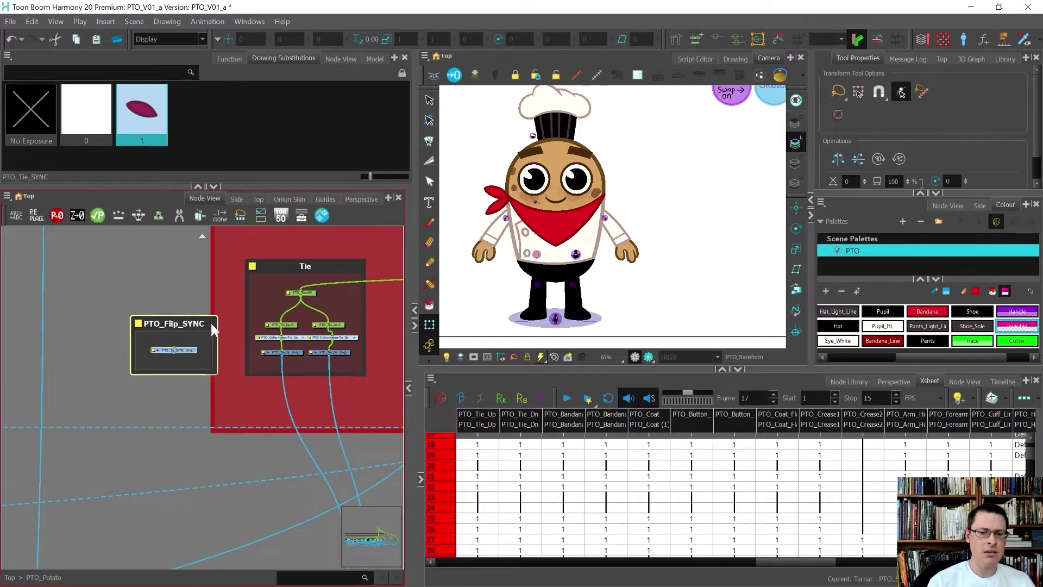
- Examine the chef's other asymmetrical parts in the Camera view: the bandana tie, coat buttons and potato spots
{"action": "left_click", "coordinate": [506, 230]}
{"action": "scroll", "coordinate": [515, 209], "scroll_direction": "up", "scroll_amount": 3}
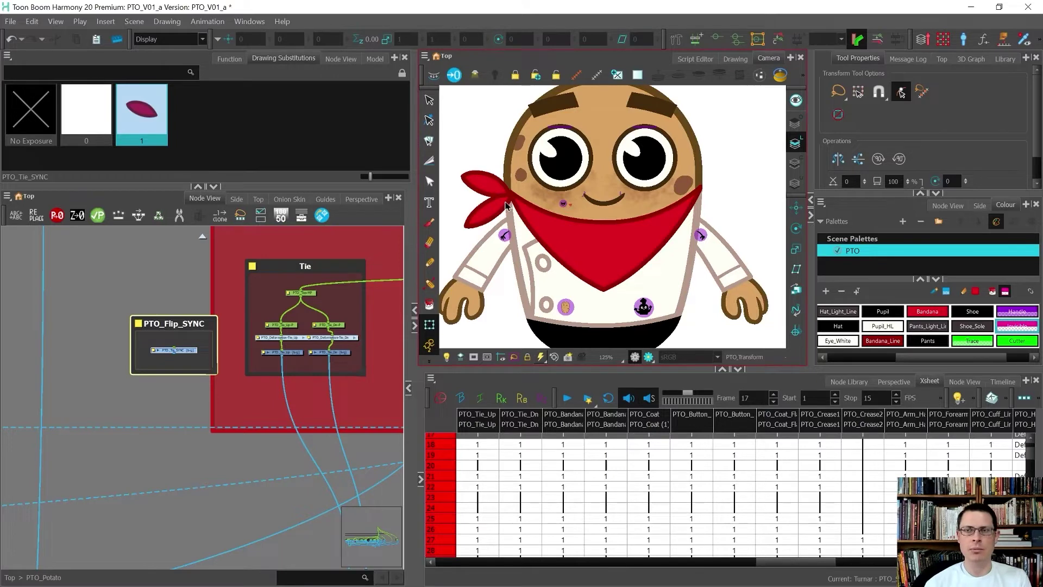
{"action": "left_click", "coordinate": [482, 224]}
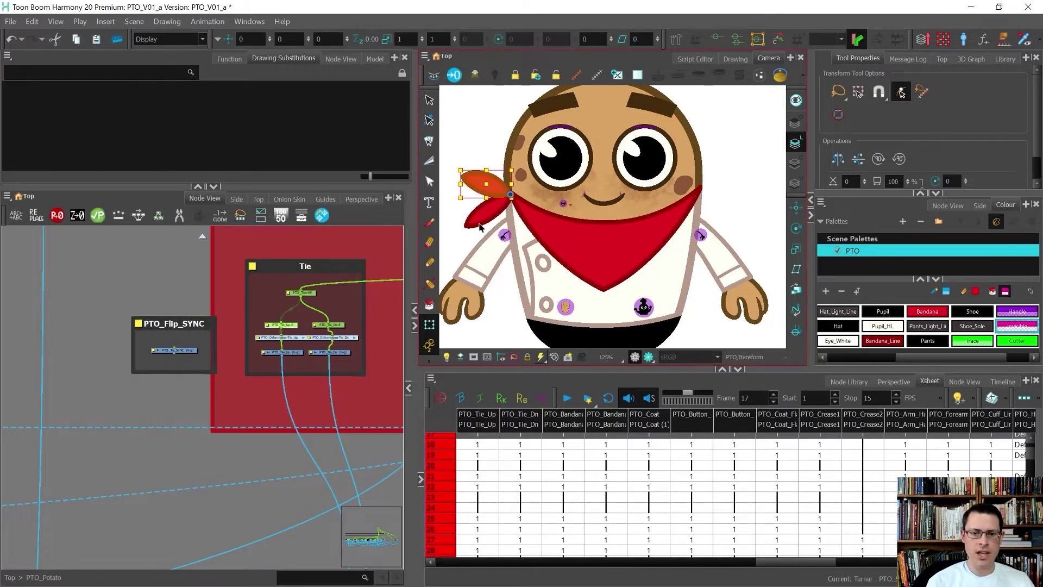
{"action": "left_click", "coordinate": [533, 272]}
{"action": "left_click", "coordinate": [543, 267]}
{"action": "left_click_drag", "start_coordinate": [545, 266], "coordinate": [548, 307]}
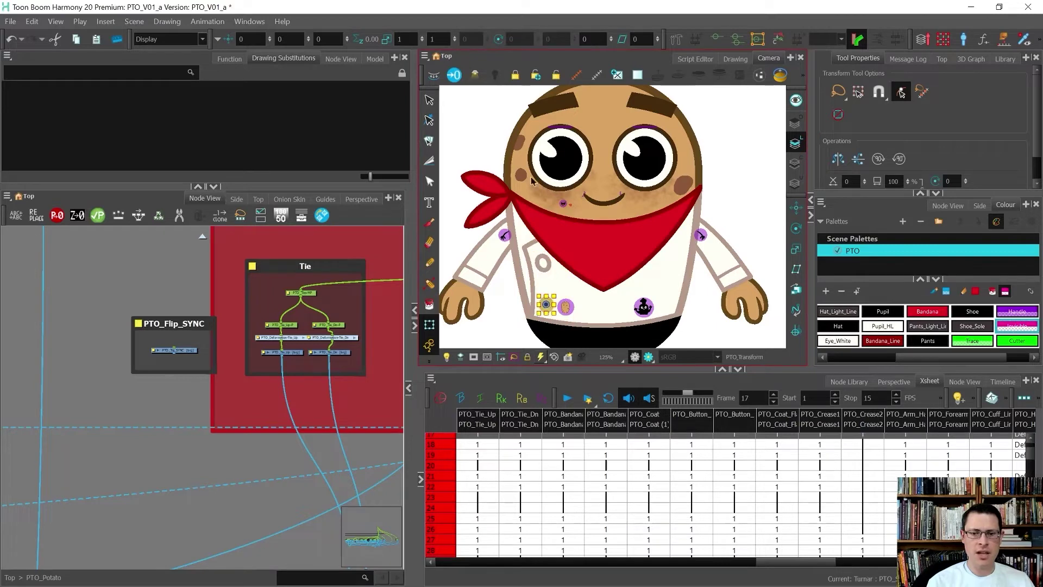
{"action": "left_click", "coordinate": [519, 142]}
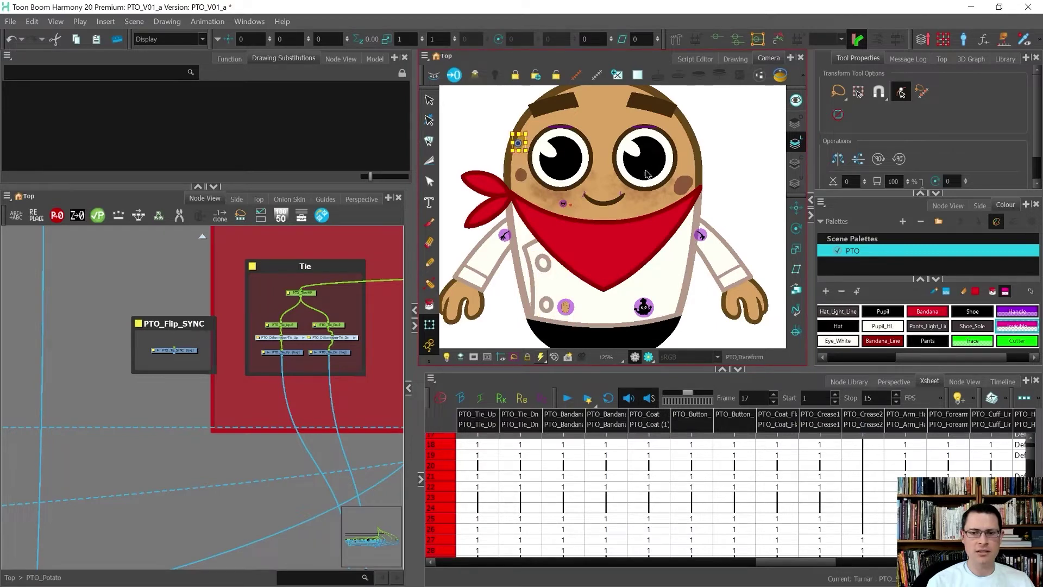
{"action": "left_click", "coordinate": [680, 184]}
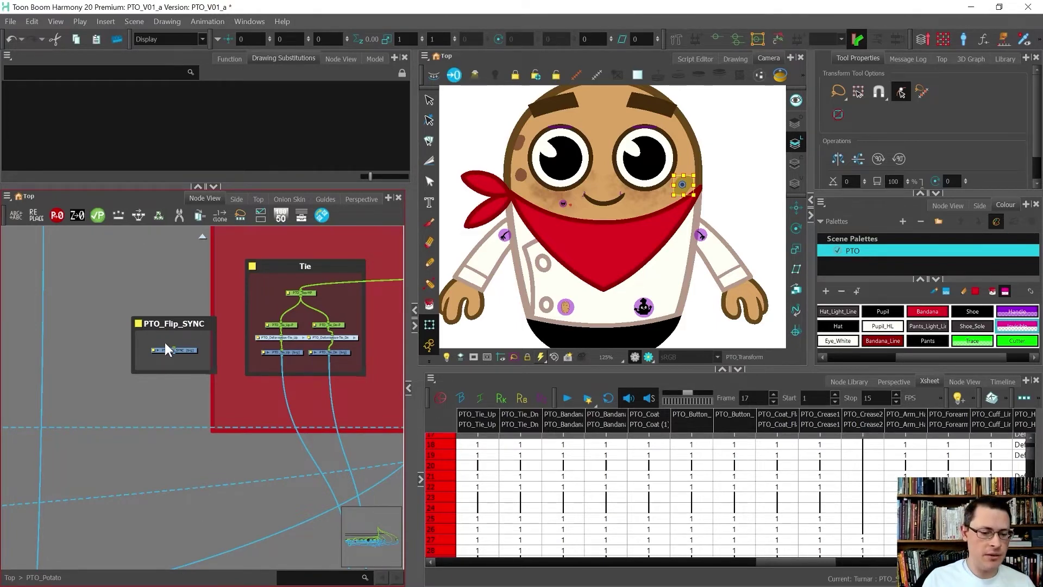
- Move the PTO_Flip_SYNC backdrop between the Hat Brim and Bandana groups, enlarge it, and centre the PTO_Tie_SYNC node inside
{"action": "scroll", "coordinate": [284, 348], "scroll_direction": "up", "scroll_amount": 3}
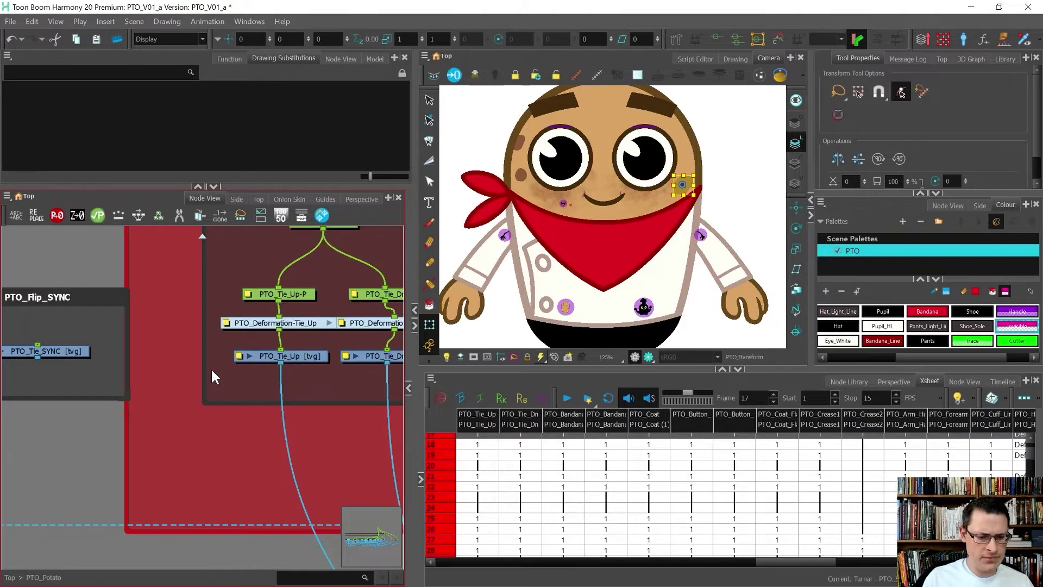
{"action": "scroll", "coordinate": [189, 304], "scroll_direction": "down", "scroll_amount": 3}
{"action": "scroll", "coordinate": [162, 308], "scroll_direction": "up", "scroll_amount": 1}
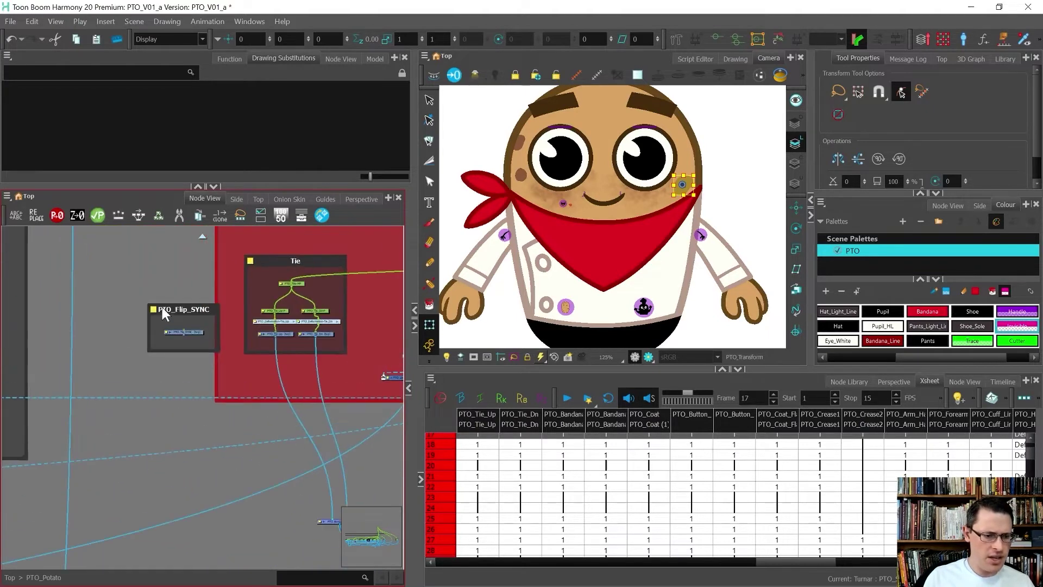
{"action": "mouse_move", "coordinate": [181, 309]}
{"action": "left_mouse_down"}
{"action": "mouse_move", "coordinate": [135, 242]}
{"action": "mouse_move", "coordinate": [79, 244]}
{"action": "left_mouse_up"}
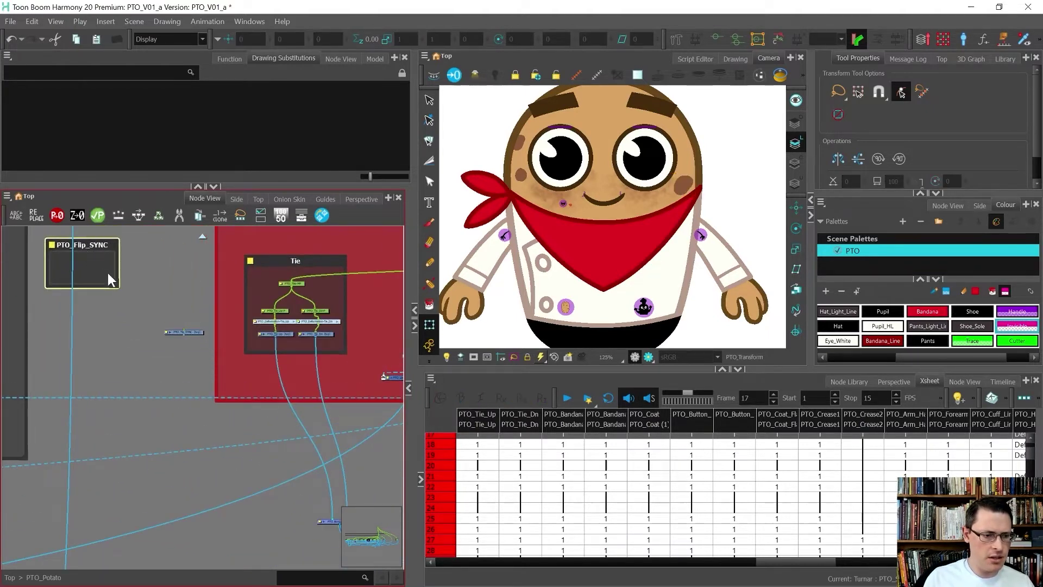
{"action": "left_click_drag", "start_coordinate": [115, 284], "coordinate": [206, 400]}
{"action": "left_click", "coordinate": [191, 333]}
{"action": "left_click_drag", "start_coordinate": [188, 336], "coordinate": [137, 329]}
{"action": "left_click", "coordinate": [123, 236]}
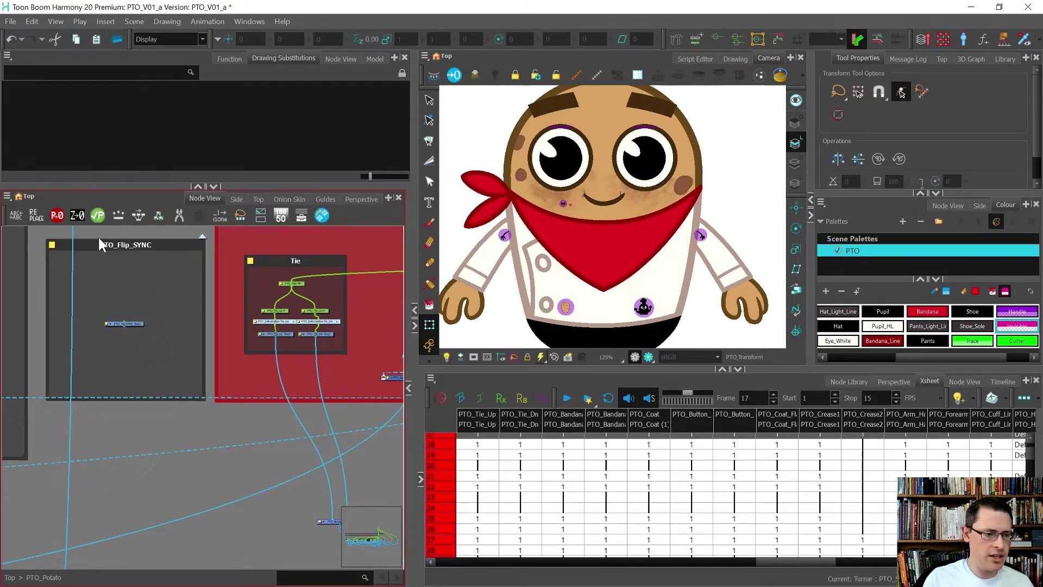
- Try magenta as the colour of the PTO_Flip_SYNC backdrop
{"action": "left_click", "coordinate": [52, 244]}
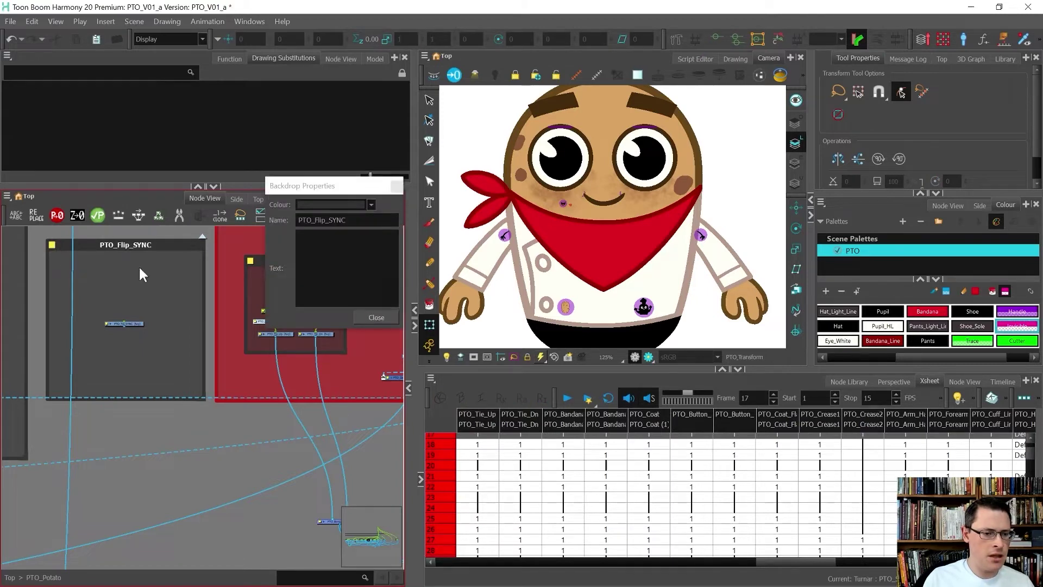
{"action": "left_click", "coordinate": [359, 205]}
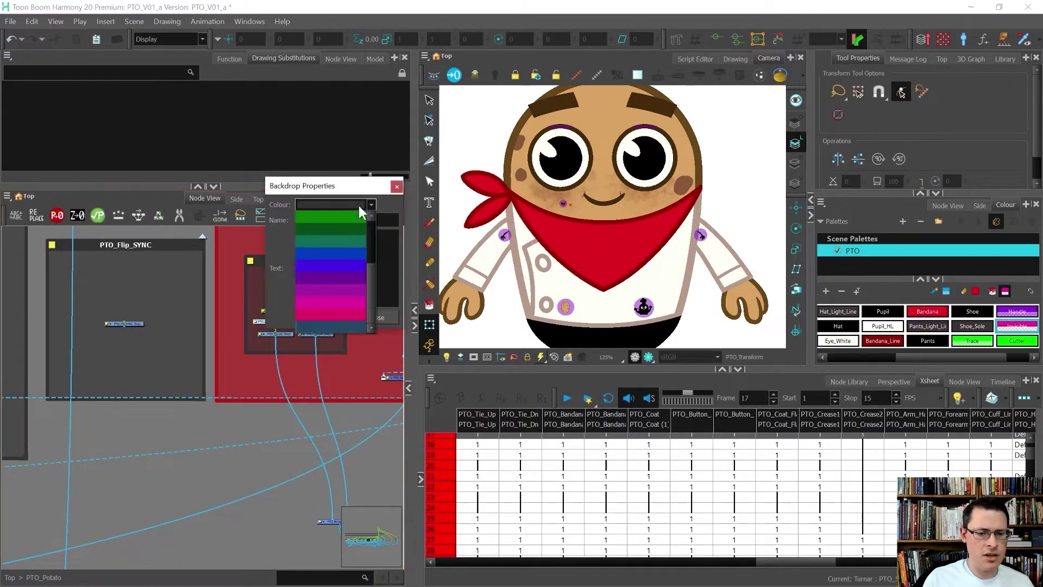
{"action": "left_click", "coordinate": [347, 314]}
{"action": "left_click", "coordinate": [361, 319]}
{"action": "scroll", "coordinate": [162, 363], "scroll_direction": "down", "scroll_amount": 5}
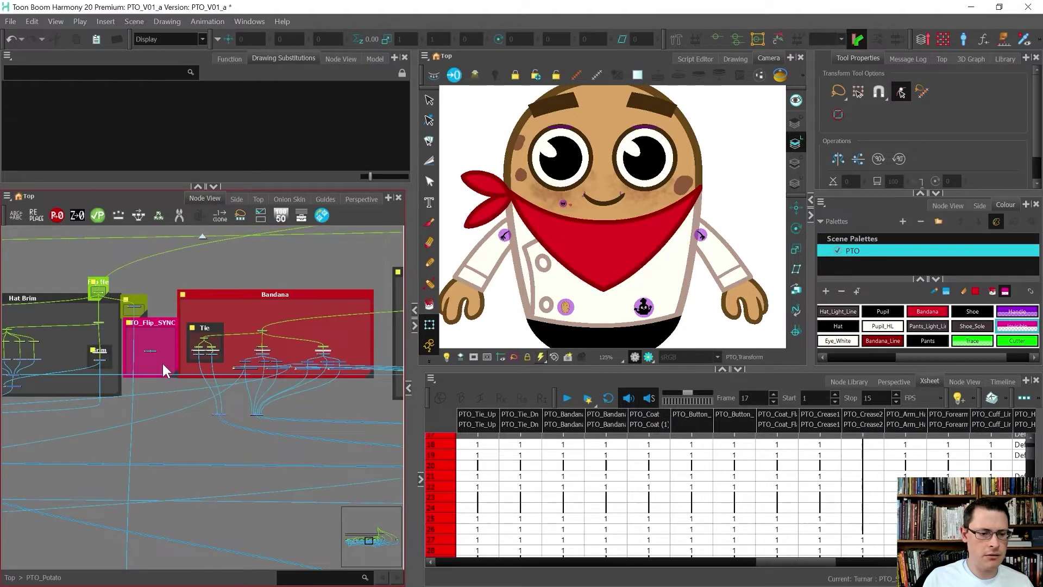
{"action": "scroll", "coordinate": [150, 362], "scroll_direction": "up", "scroll_amount": 5}
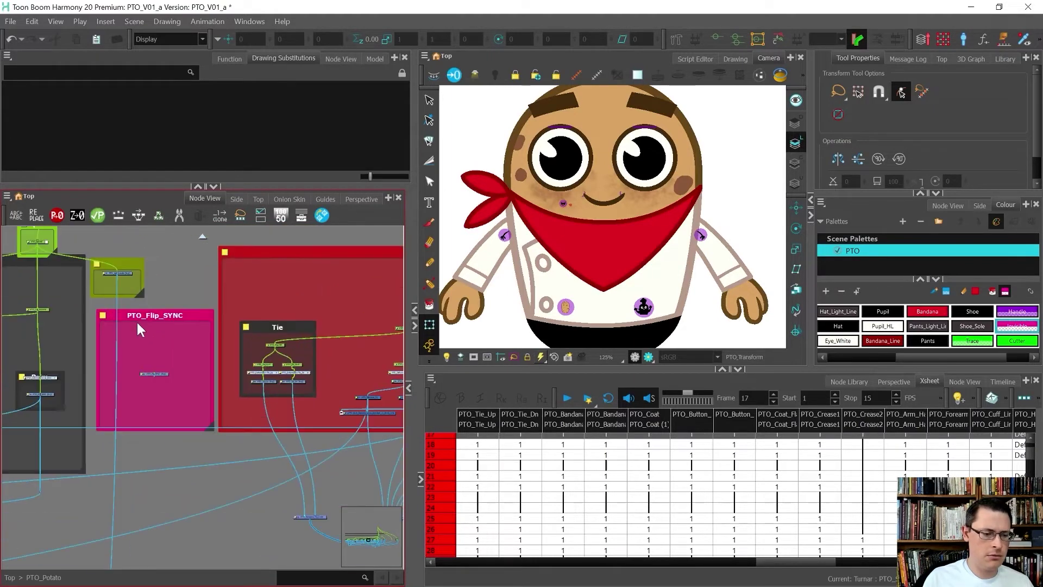
- Set the PTO_Flip_SYNC backdrop's colour to golden yellow
{"action": "left_click", "coordinate": [102, 315]}
{"action": "left_click", "coordinate": [372, 205]}
{"action": "scroll", "coordinate": [358, 233], "scroll_direction": "up", "scroll_amount": 4}
{"action": "left_click", "coordinate": [354, 263]}
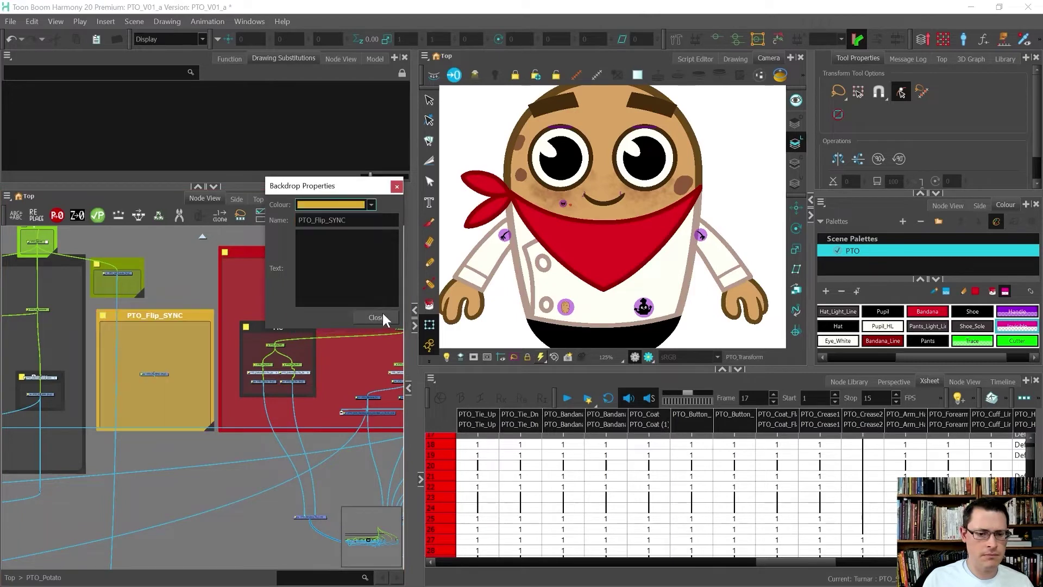
{"action": "left_click", "coordinate": [379, 315]}
{"action": "scroll", "coordinate": [223, 328], "scroll_direction": "down", "scroll_amount": 6}
{"action": "scroll", "coordinate": [204, 341], "scroll_direction": "up", "scroll_amount": 6}
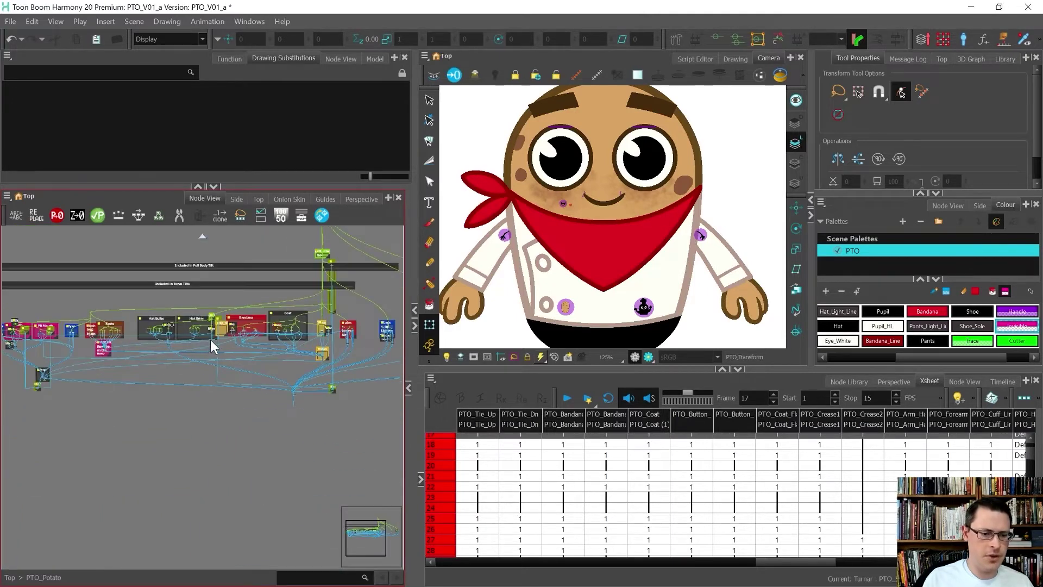
{"action": "scroll", "coordinate": [163, 329], "scroll_direction": "up", "scroll_amount": 8}
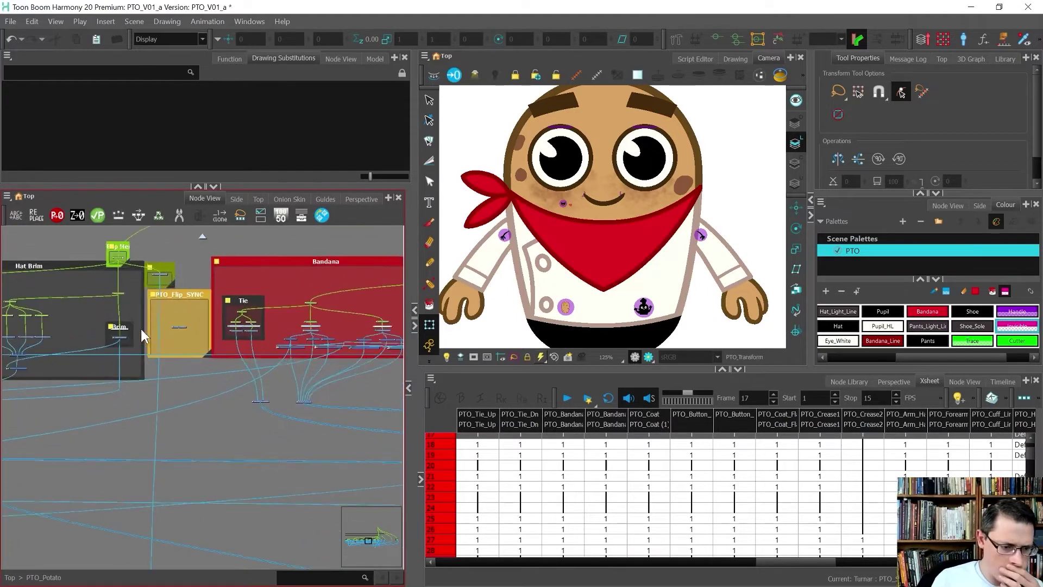
- Open drawing 1 of PTO_Tie_SYNC in the Drawing view and delete all its artwork across the art layers
{"action": "left_click_drag", "start_coordinate": [197, 295], "coordinate": [195, 292]}
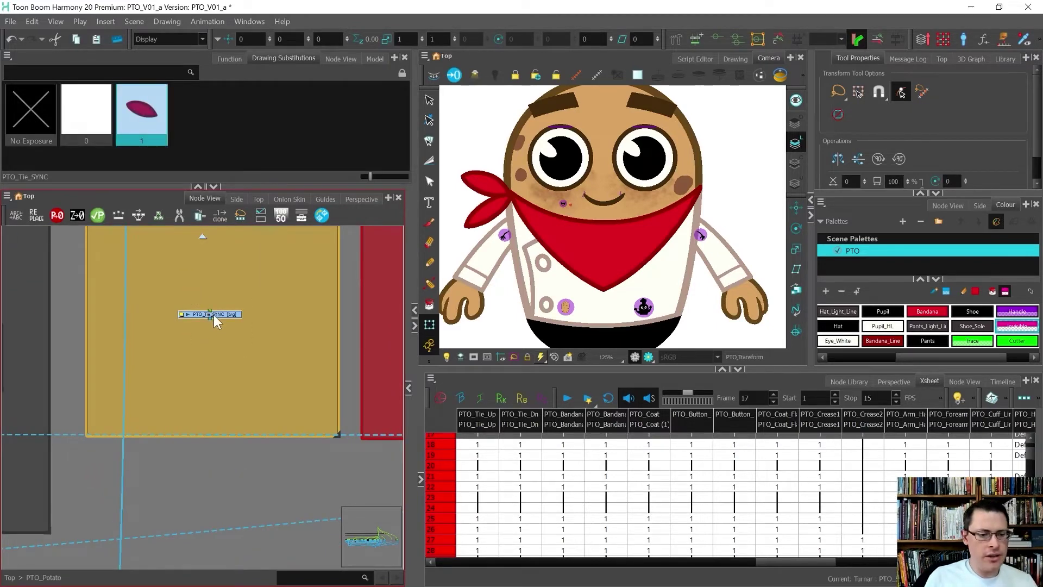
{"action": "left_click", "coordinate": [735, 58]}
{"action": "scroll", "coordinate": [570, 194], "scroll_direction": "up", "scroll_amount": 4}
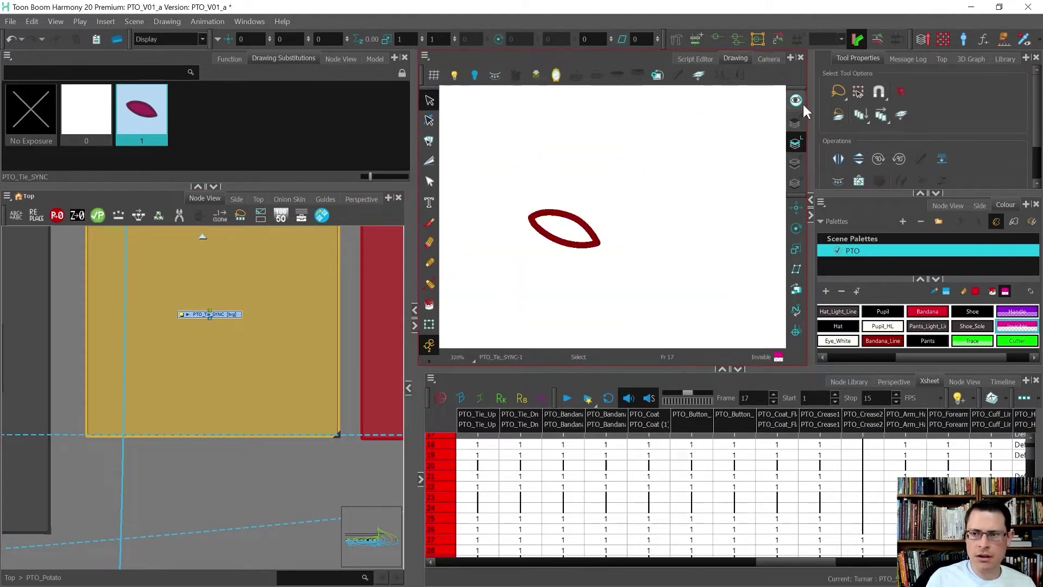
{"action": "left_click", "coordinate": [904, 114]}
{"action": "key", "text": "ctrl+a"}
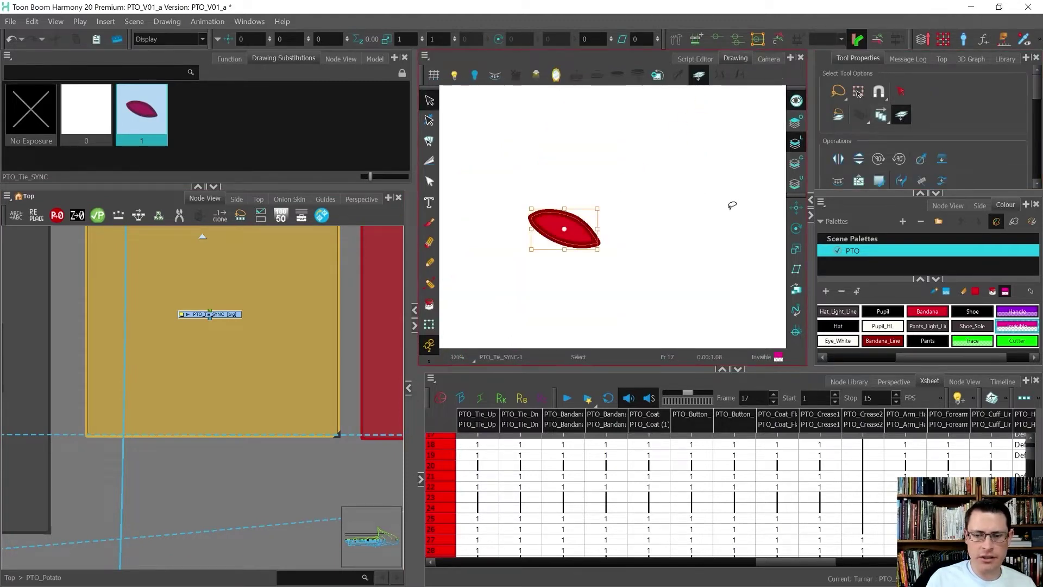
{"action": "key", "text": "Delete"}
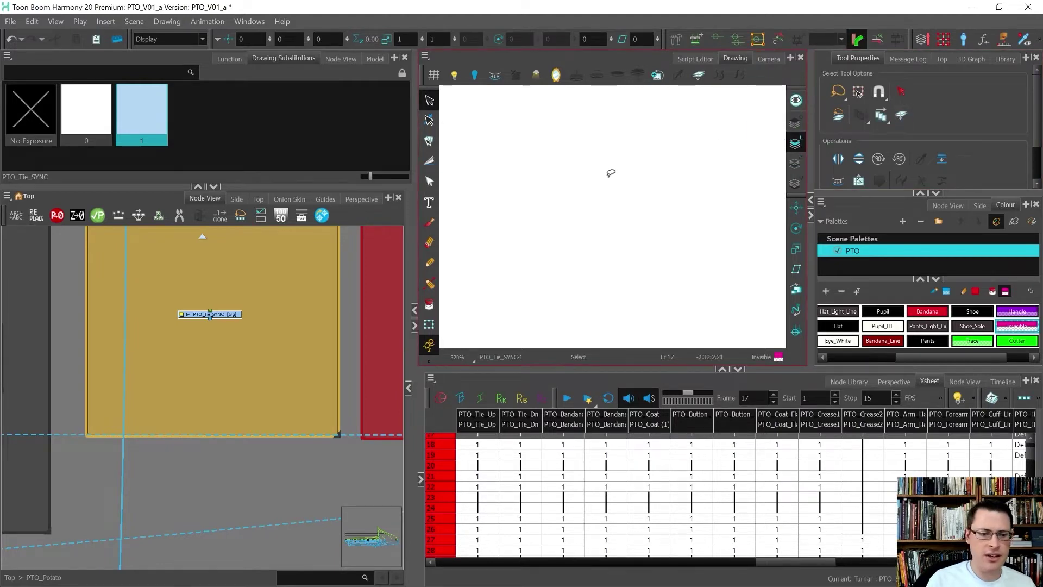
{"action": "scroll", "coordinate": [103, 302], "scroll_direction": "down", "scroll_amount": 5}
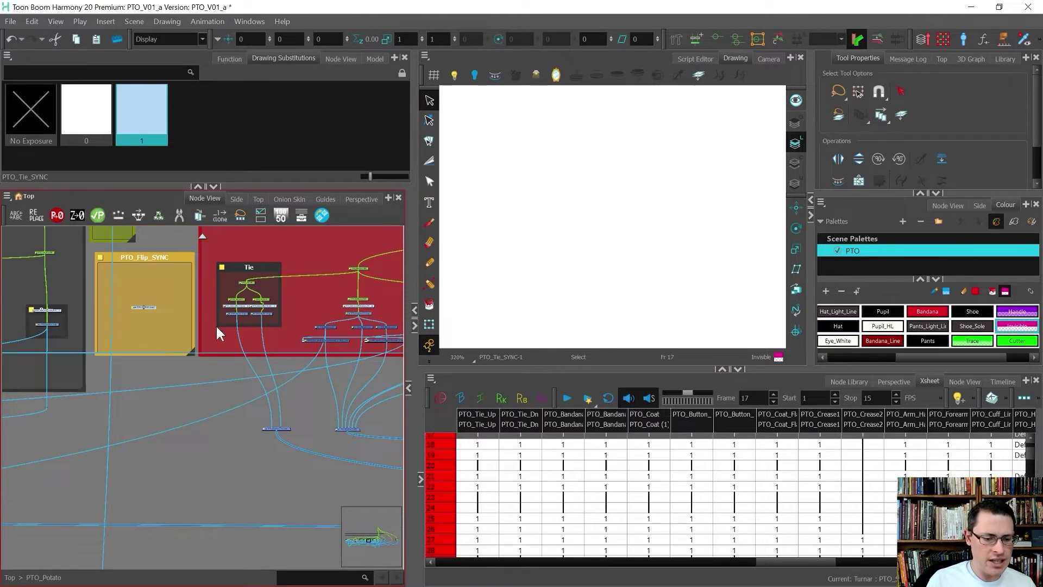
- Compare the drawings of the PTO_Tie_Up and PTO_Tie_SYNC nodes
{"action": "scroll", "coordinate": [217, 325], "scroll_direction": "up", "scroll_amount": 1}
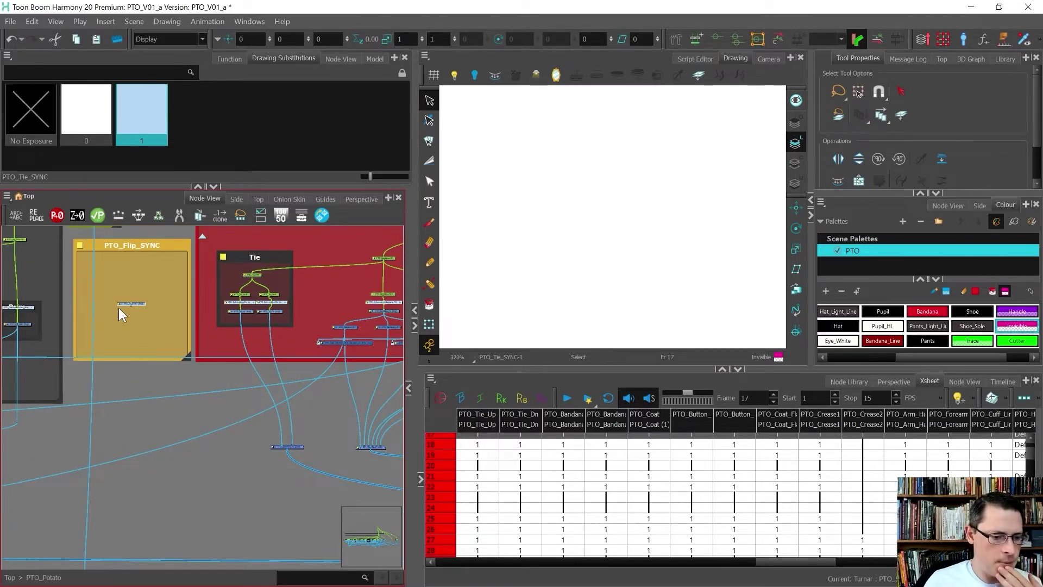
{"action": "left_click", "coordinate": [148, 325]}
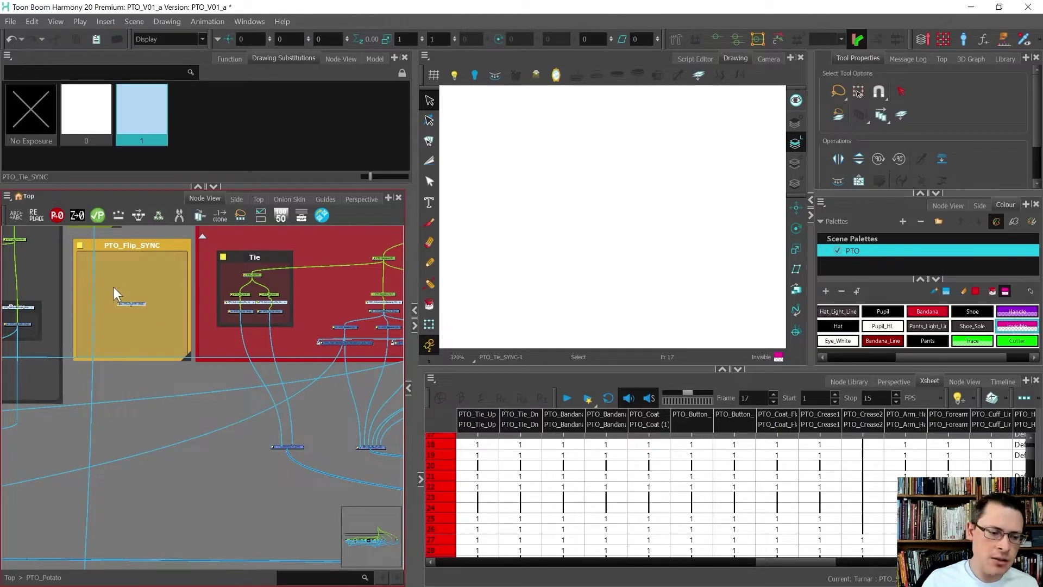
{"action": "scroll", "coordinate": [236, 307], "scroll_direction": "up", "scroll_amount": 5}
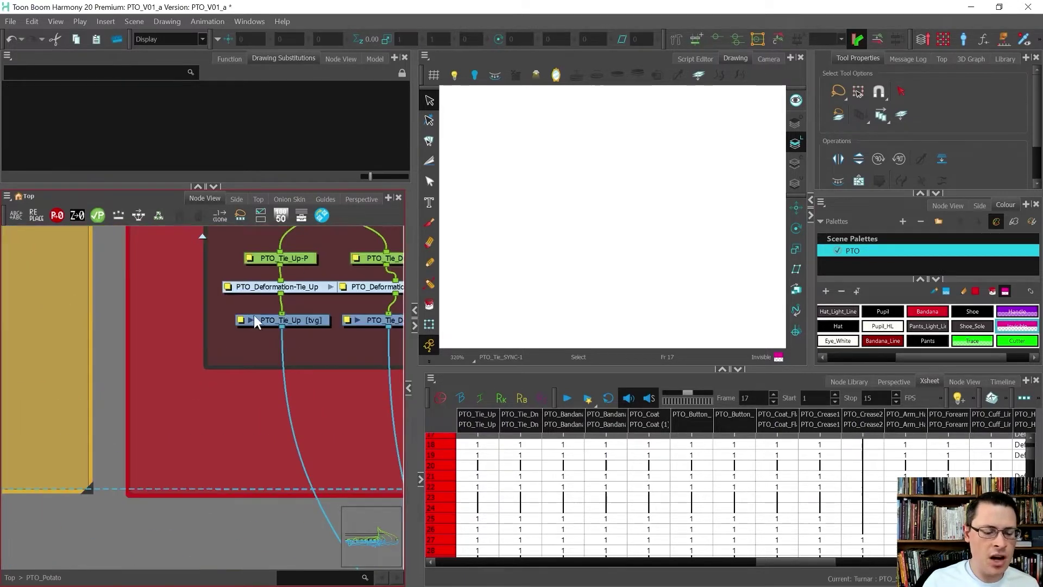
{"action": "left_click", "coordinate": [255, 320]}
{"action": "scroll", "coordinate": [294, 338], "scroll_direction": "down", "scroll_amount": 5}
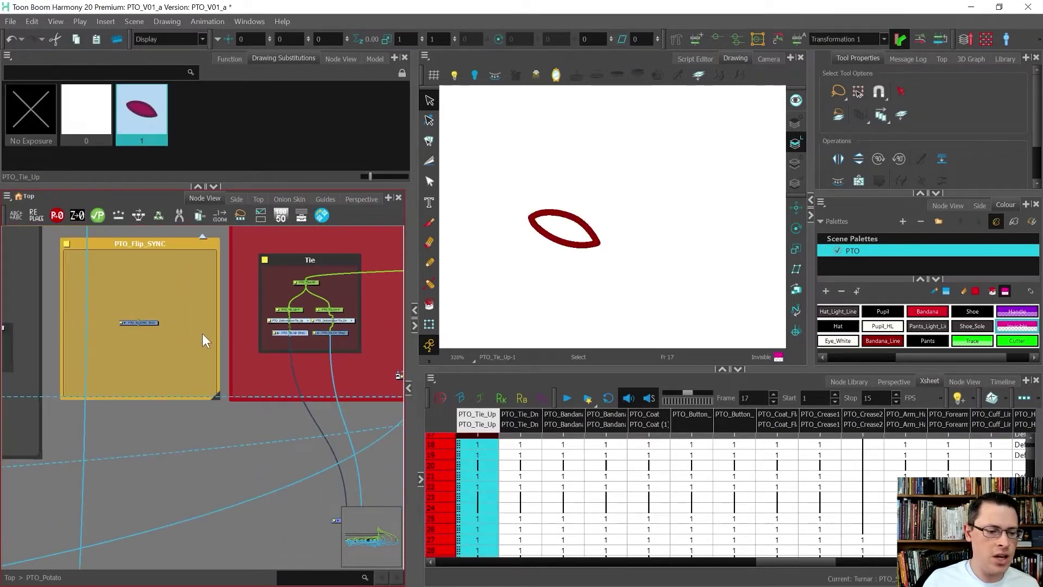
{"action": "scroll", "coordinate": [161, 334], "scroll_direction": "up", "scroll_amount": 3}
{"action": "scroll", "coordinate": [114, 337], "scroll_direction": "down", "scroll_amount": 3}
{"action": "left_click", "coordinate": [117, 324]}
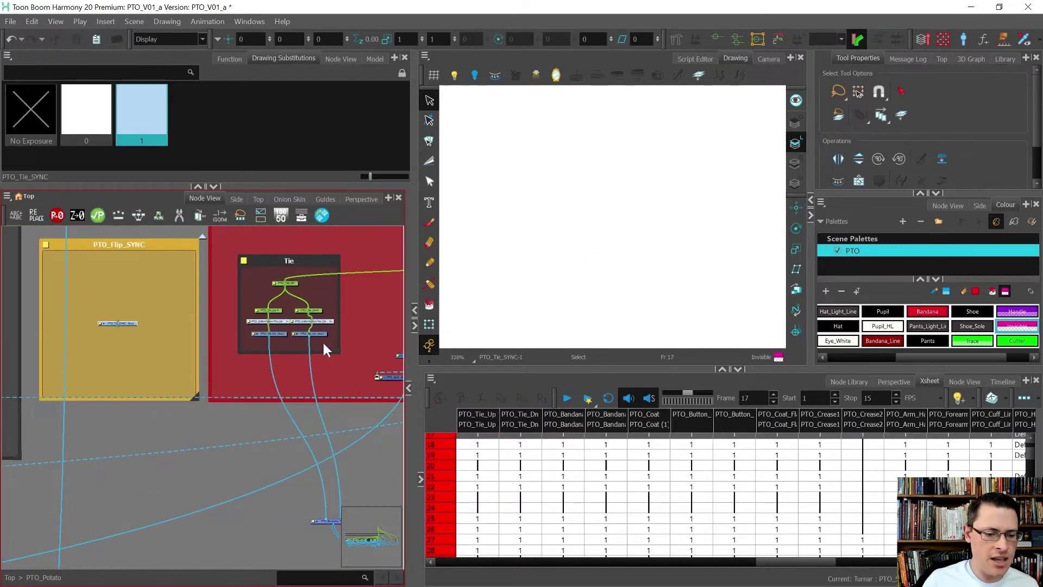
- Show PTO_Tie_SYNC, PTO_Tie_Up and PTO_Tie_Dn together in the Timeline and return to frame 1, declining to save
{"action": "left_click_drag", "start_coordinate": [326, 340], "coordinate": [265, 331]}
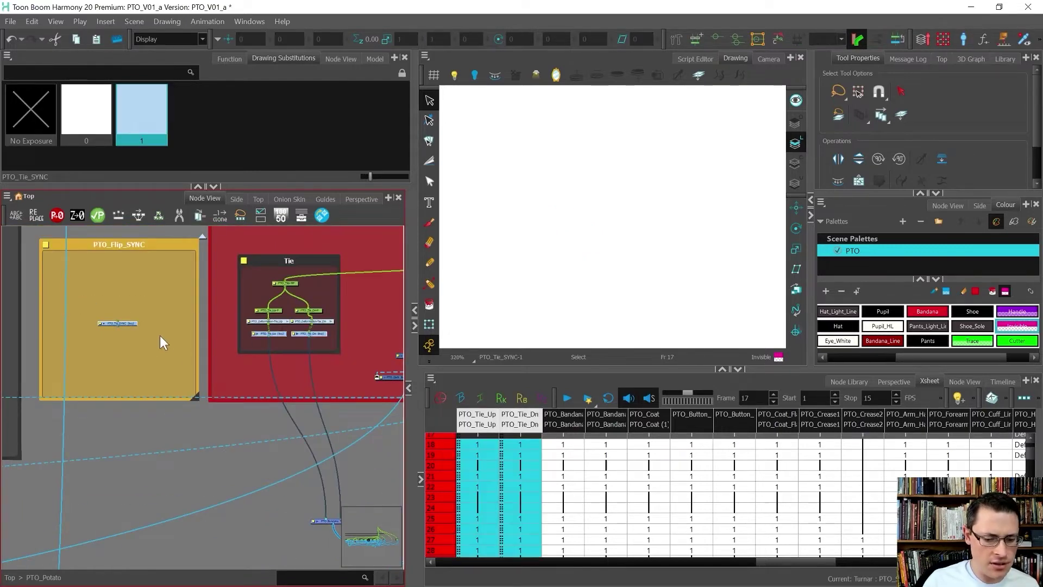
{"action": "left_click", "coordinate": [1002, 381]}
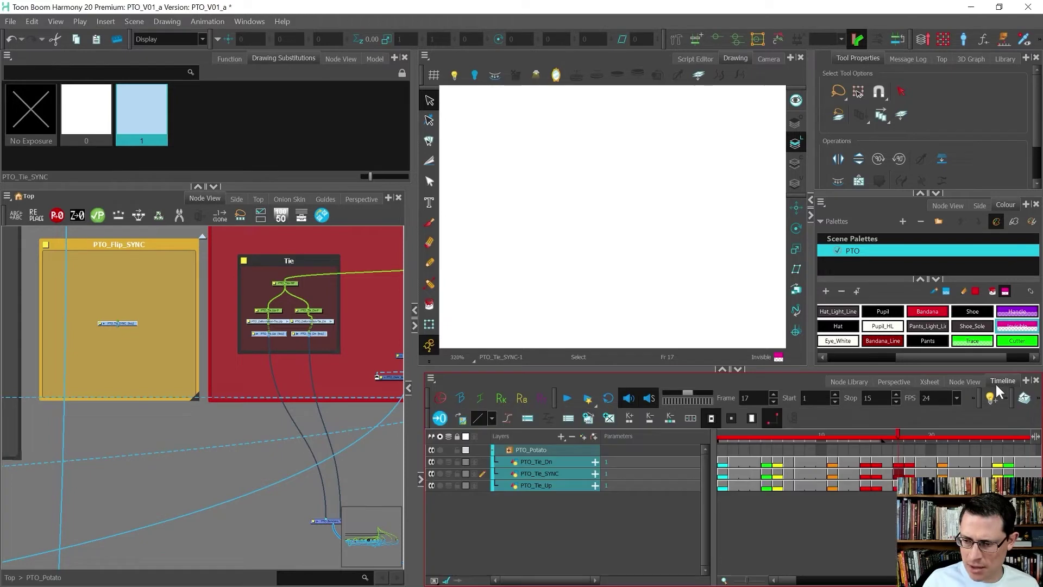
{"action": "left_click", "coordinate": [722, 437]}
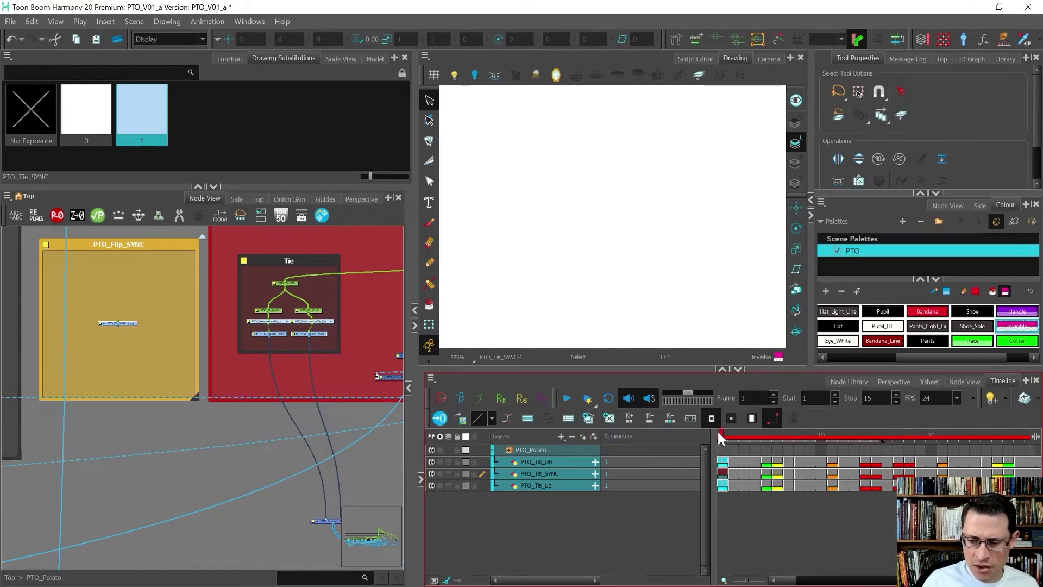
{"action": "left_click", "coordinate": [737, 447]}
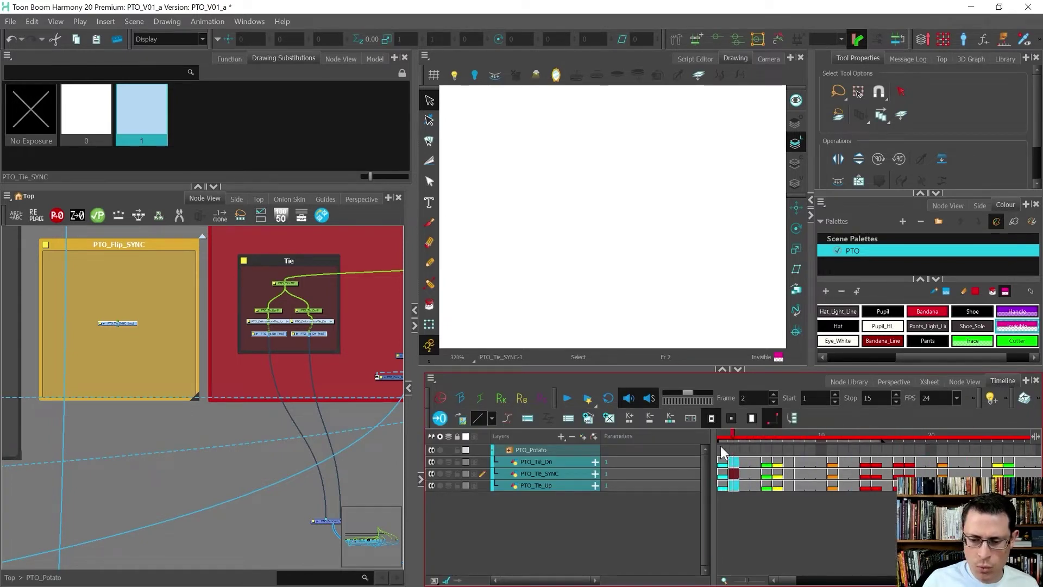
{"action": "scroll", "coordinate": [736, 443], "scroll_direction": "down", "scroll_amount": 3}
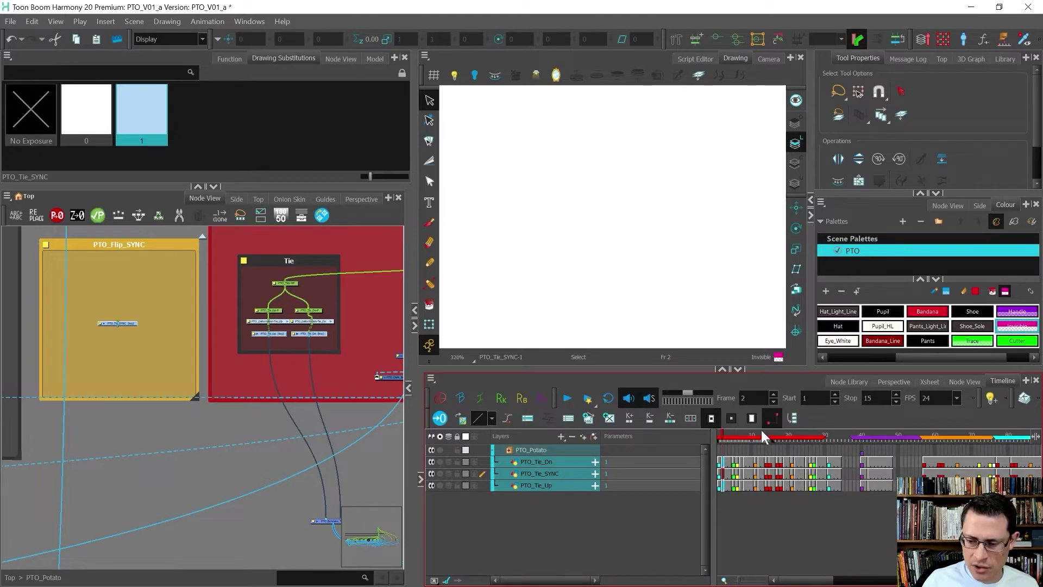
{"action": "left_click_drag", "start_coordinate": [762, 428], "coordinate": [697, 443]}
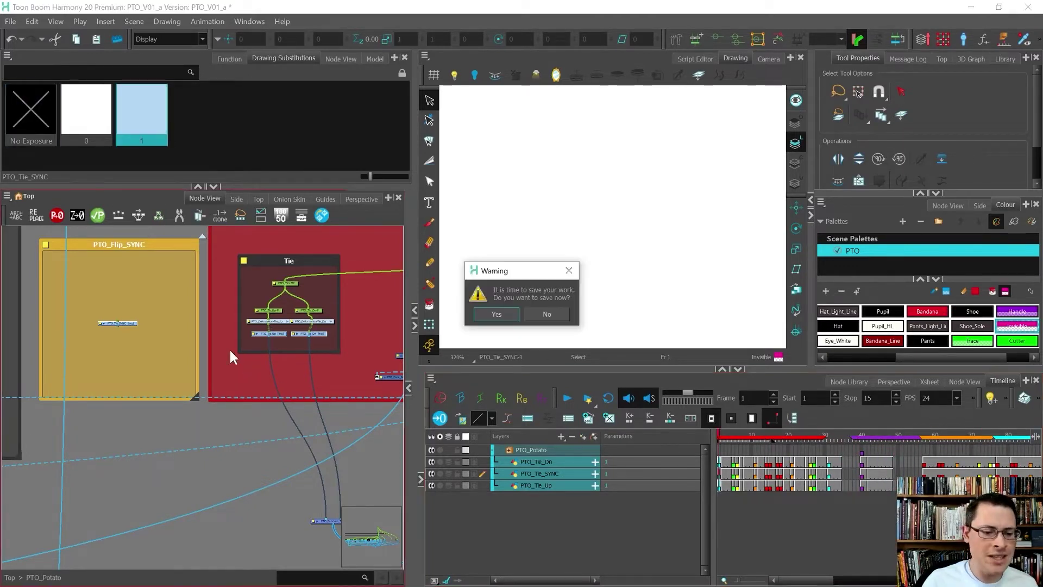
{"action": "left_click", "coordinate": [539, 314]}
{"action": "scroll", "coordinate": [51, 338], "scroll_direction": "up", "scroll_amount": 3}
{"action": "scroll", "coordinate": [81, 321], "scroll_direction": "down", "scroll_amount": 3}
{"action": "scroll", "coordinate": [334, 339], "scroll_direction": "up", "scroll_amount": 1}
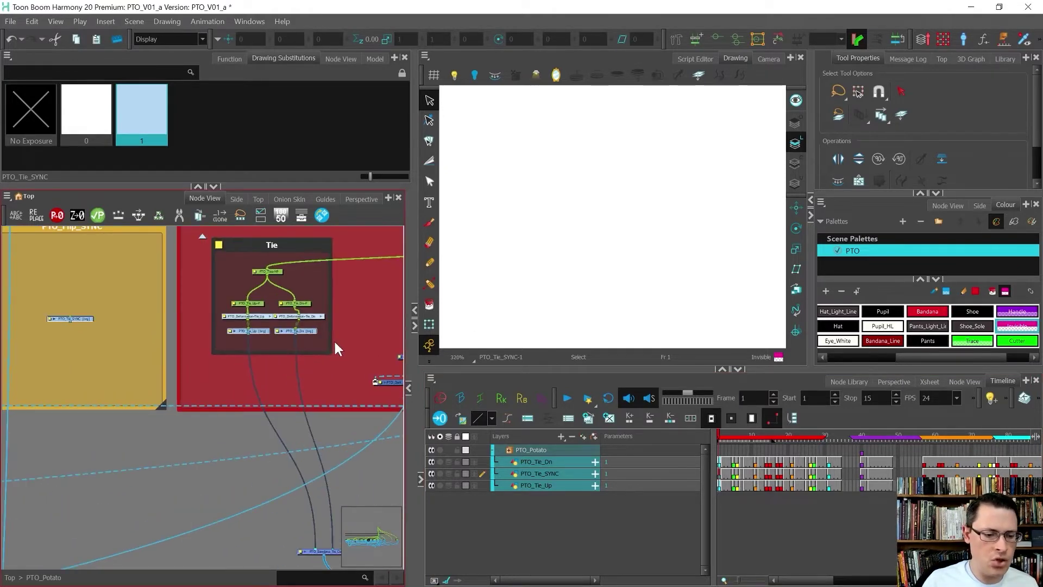
{"action": "left_click", "coordinate": [322, 340]}
{"action": "left_click", "coordinate": [229, 331]}
{"action": "right_click", "coordinate": [239, 331]}
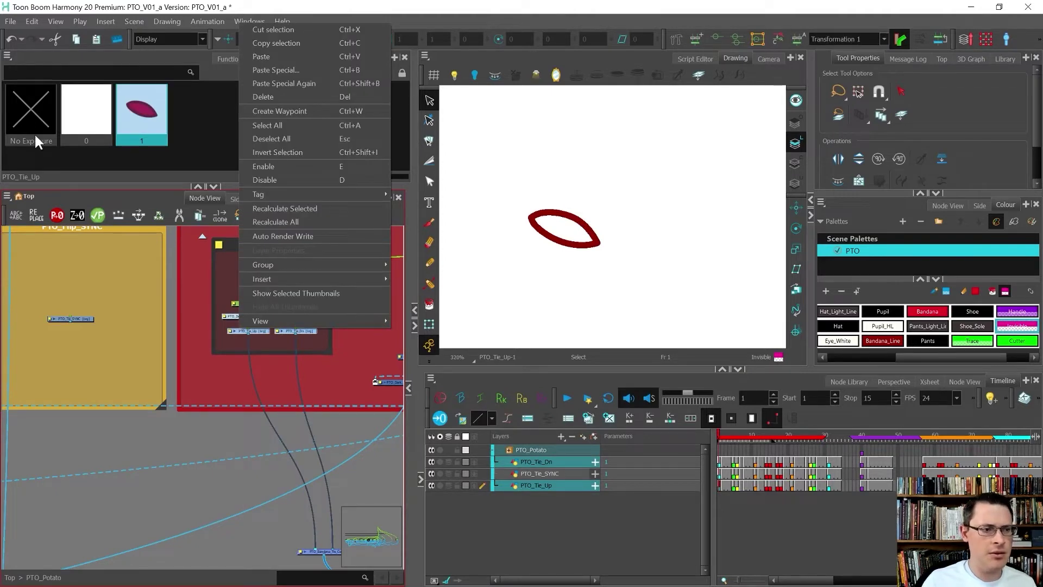
{"action": "left_click", "coordinate": [206, 333]}
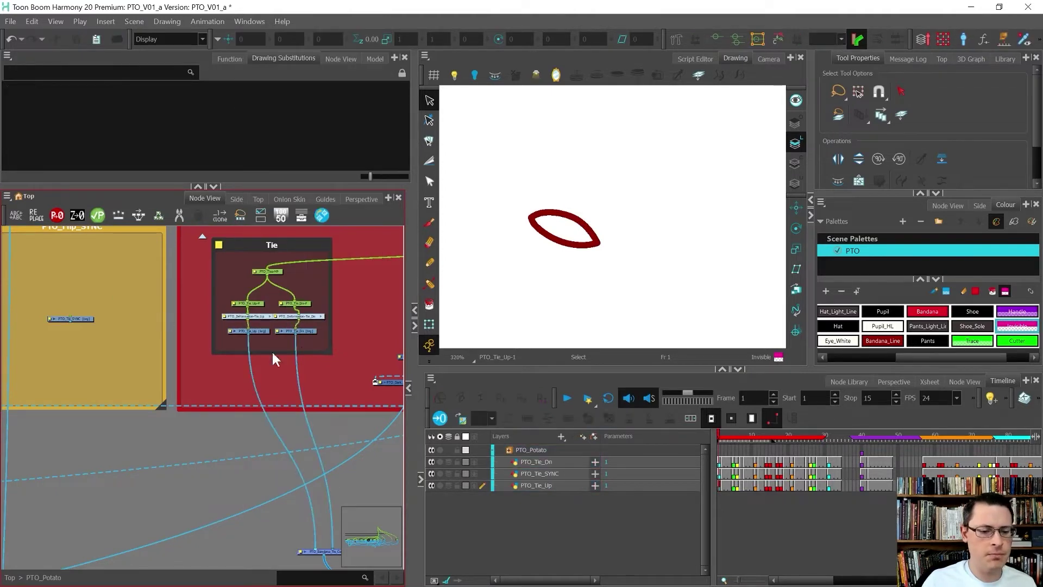
{"action": "left_click", "coordinate": [243, 329]}
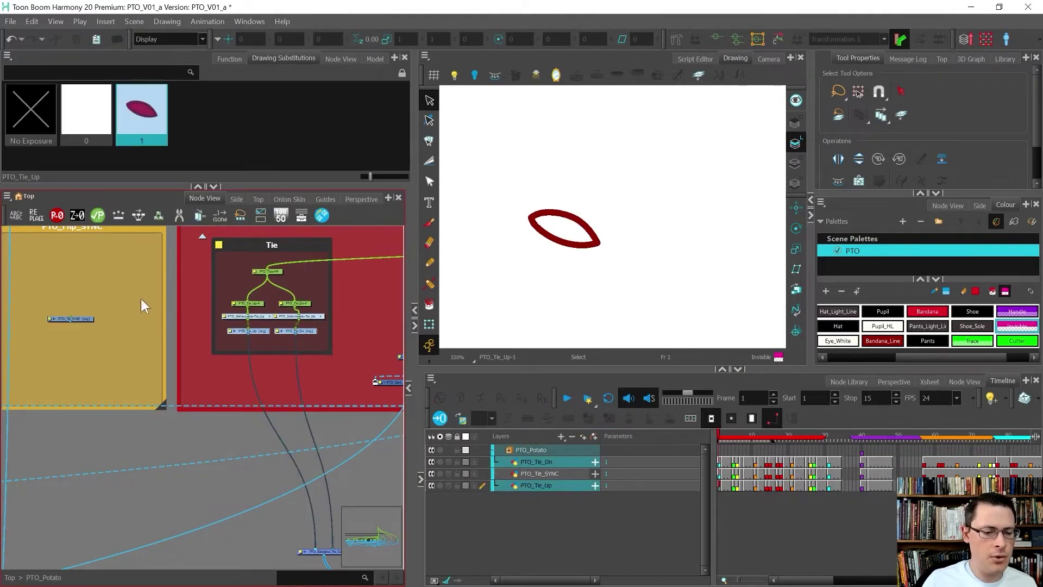
{"action": "left_click", "coordinate": [8, 197]}
{"action": "mouse_move", "coordinate": [24, 248]}
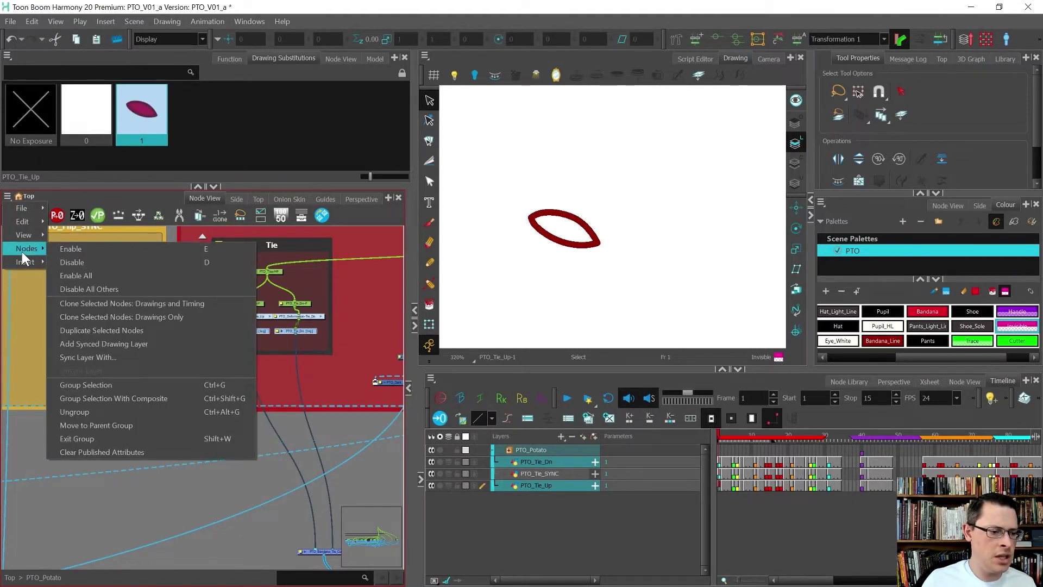
{"action": "left_click", "coordinate": [112, 362]}
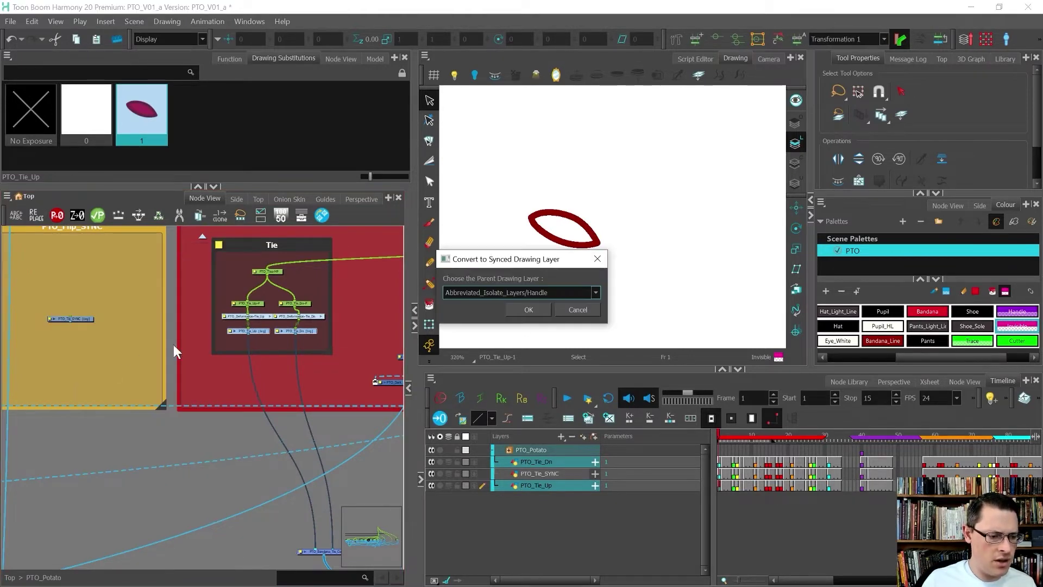
{"action": "left_click", "coordinate": [575, 296]}
{"action": "type", "text": "SYNC"}
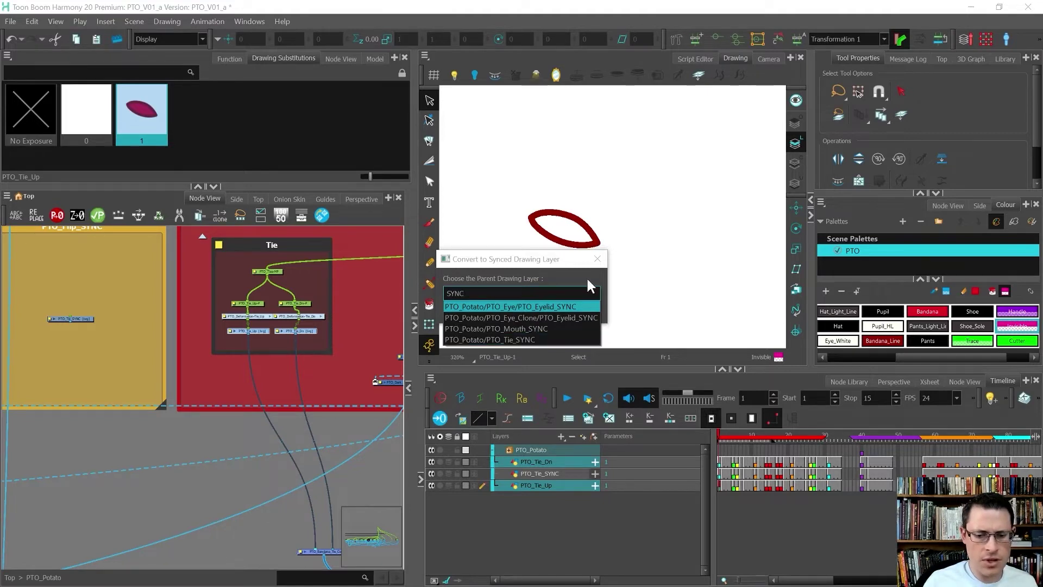
{"action": "left_click", "coordinate": [597, 259]}
{"action": "left_click", "coordinate": [597, 259]}
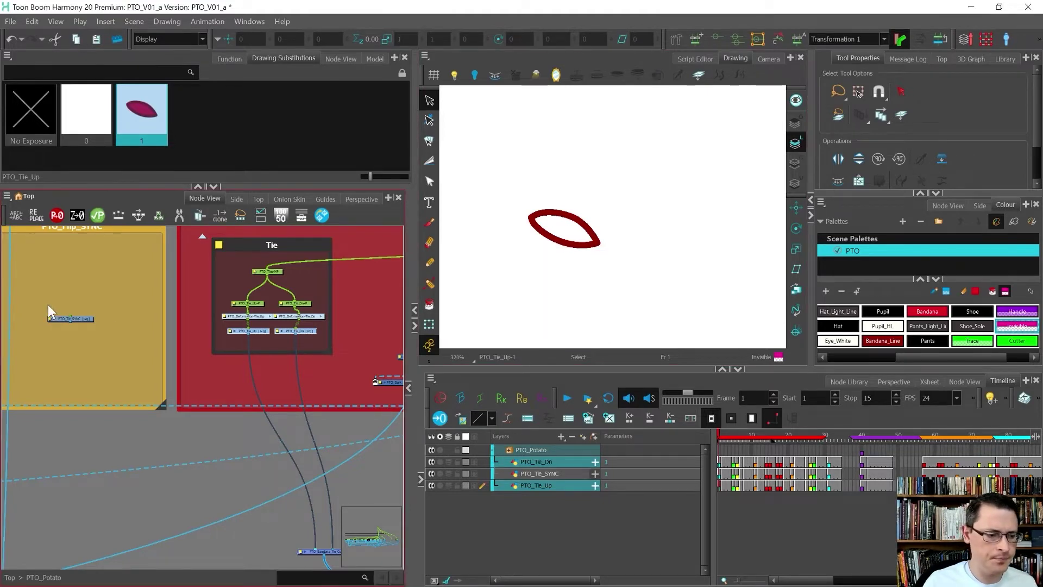
- Rename the PTO_Tie_SYNC drawing node inside the golden yellow backdrop as PTO_Flip_SYNC
{"action": "scroll", "coordinate": [70, 345], "scroll_direction": "down", "scroll_amount": 3}
{"action": "scroll", "coordinate": [113, 348], "scroll_direction": "up", "scroll_amount": 2}
{"action": "scroll", "coordinate": [142, 370], "scroll_direction": "up", "scroll_amount": 3}
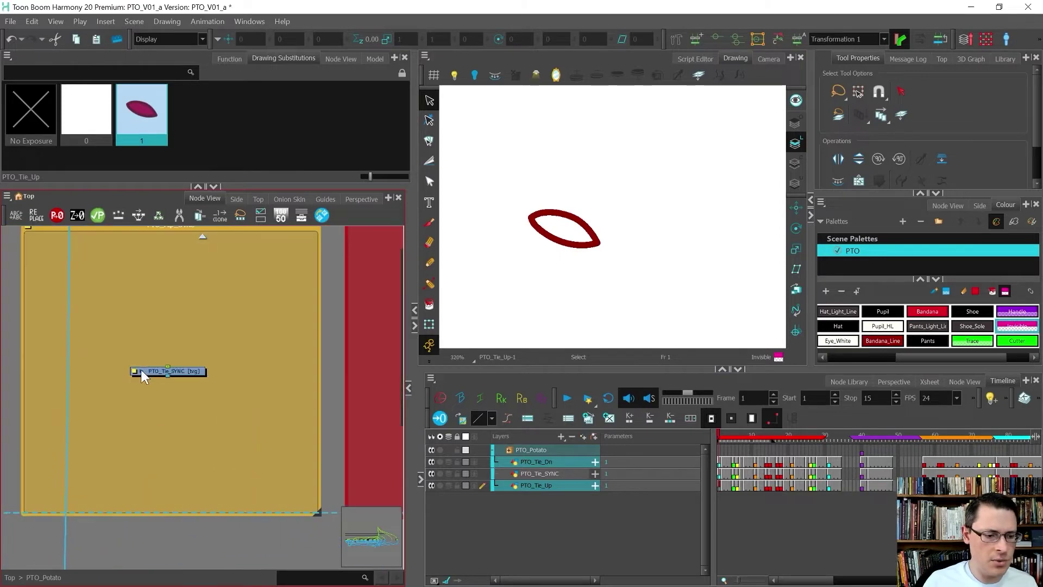
{"action": "scroll", "coordinate": [145, 381], "scroll_direction": "down", "scroll_amount": 1}
{"action": "double_click", "coordinate": [139, 377]}
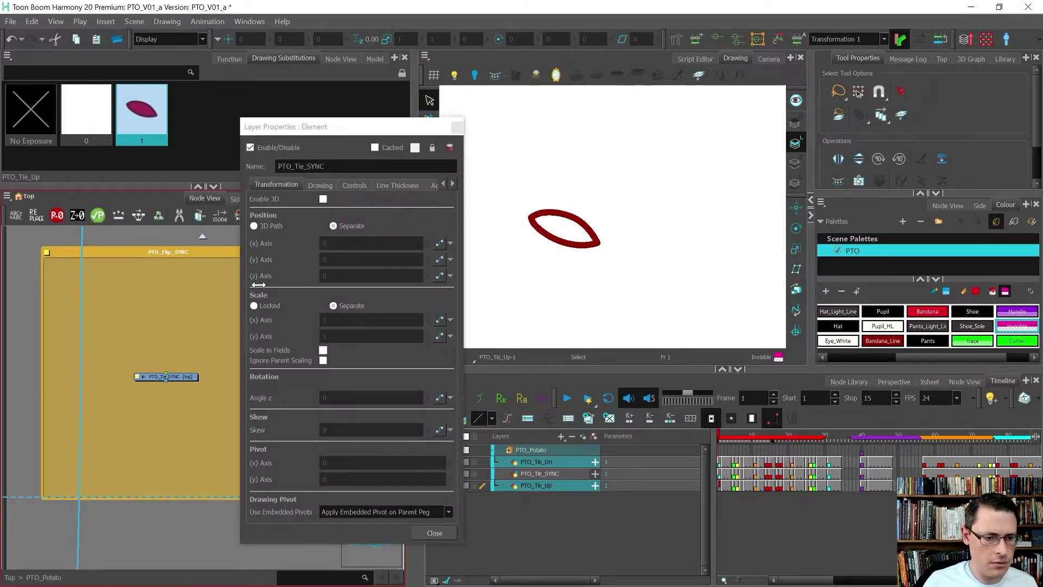
{"action": "left_click", "coordinate": [302, 166]}
{"action": "type", "text": "Flip"}
{"action": "key", "text": "Return"}
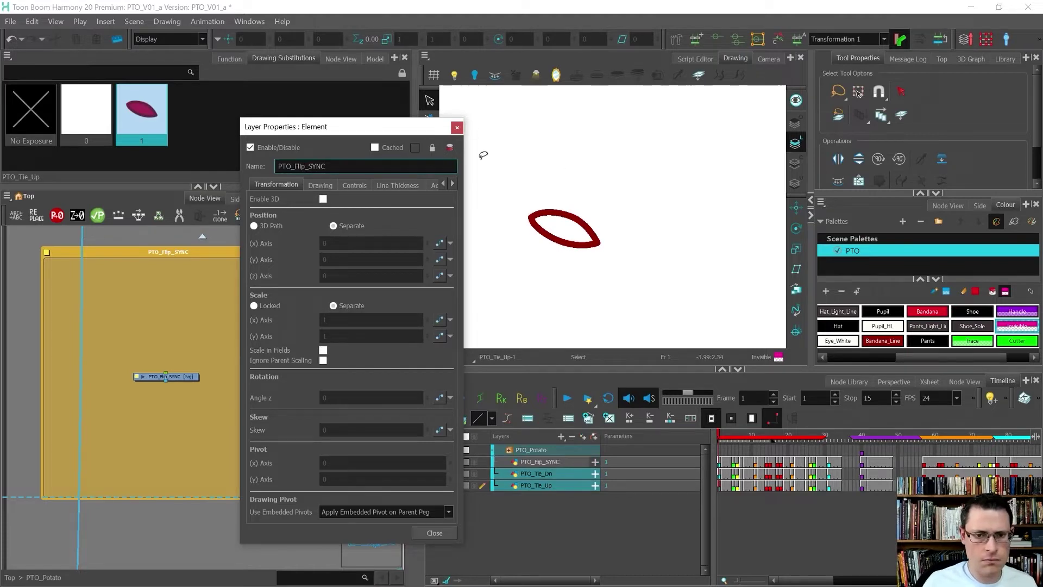
{"action": "left_click", "coordinate": [457, 128]}
- Sync the PTO_Tie_Up and PTO_Tie_Dn drawing layers with PTO_Potato/PTO_Flip_SYNC as their parent drawing layer
{"action": "scroll", "coordinate": [69, 356], "scroll_direction": "down", "scroll_amount": 3}
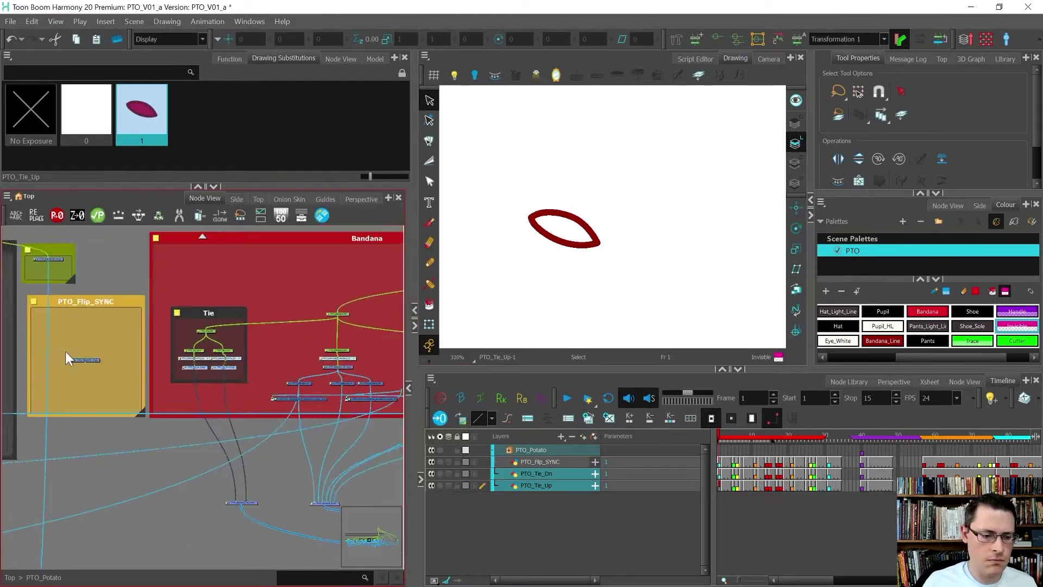
{"action": "left_click", "coordinate": [208, 372]}
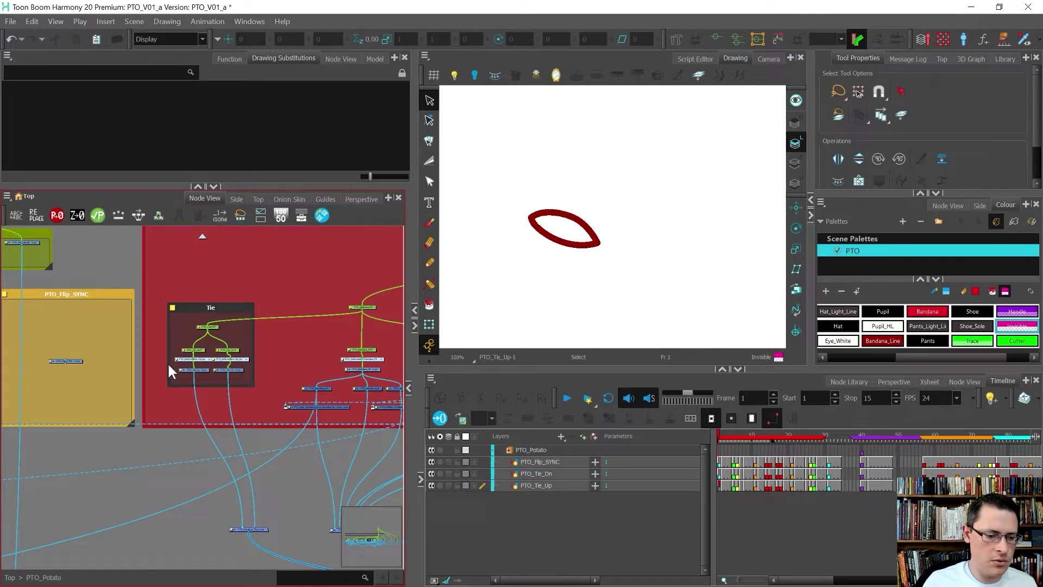
{"action": "left_click", "coordinate": [8, 196]}
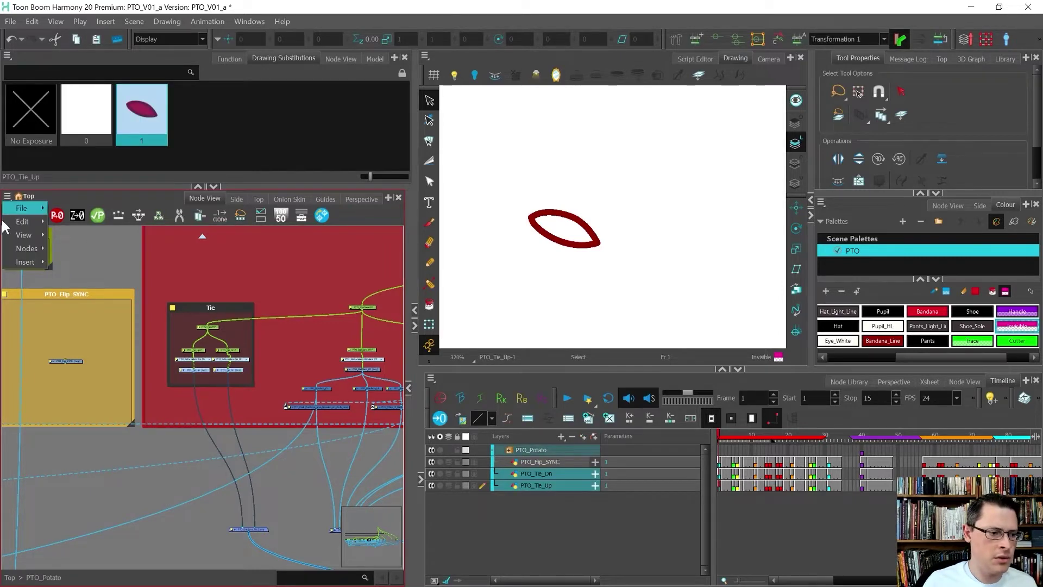
{"action": "mouse_move", "coordinate": [13, 250]}
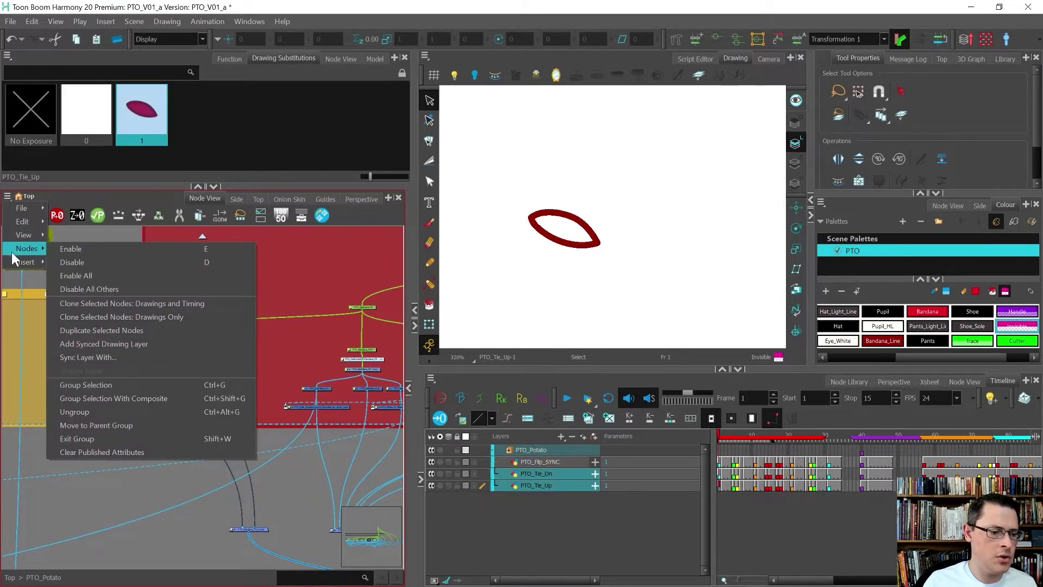
{"action": "left_click", "coordinate": [109, 357]}
{"action": "left_click", "coordinate": [480, 294]}
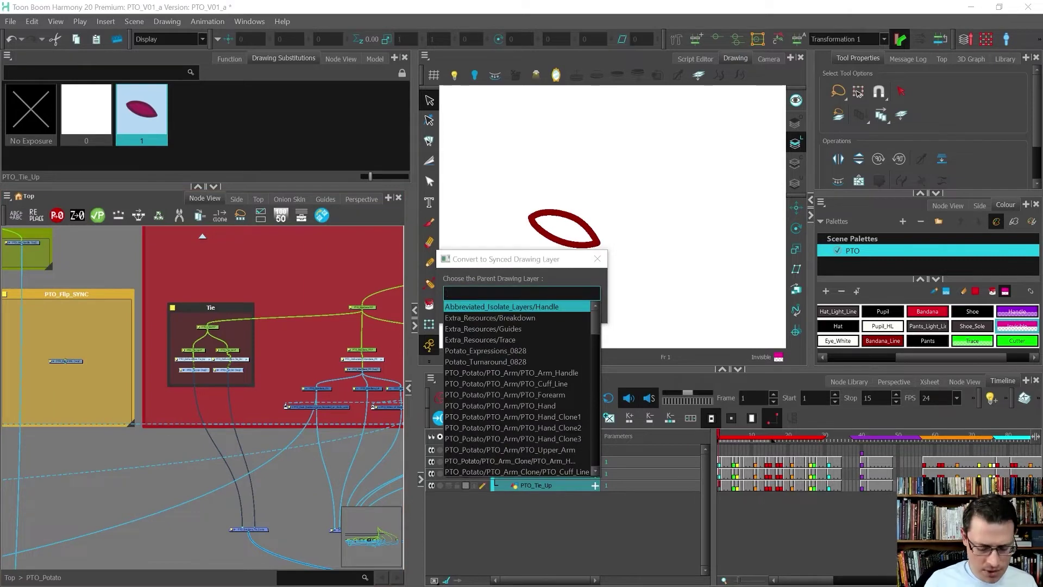
{"action": "type", "text": "SYNC"}
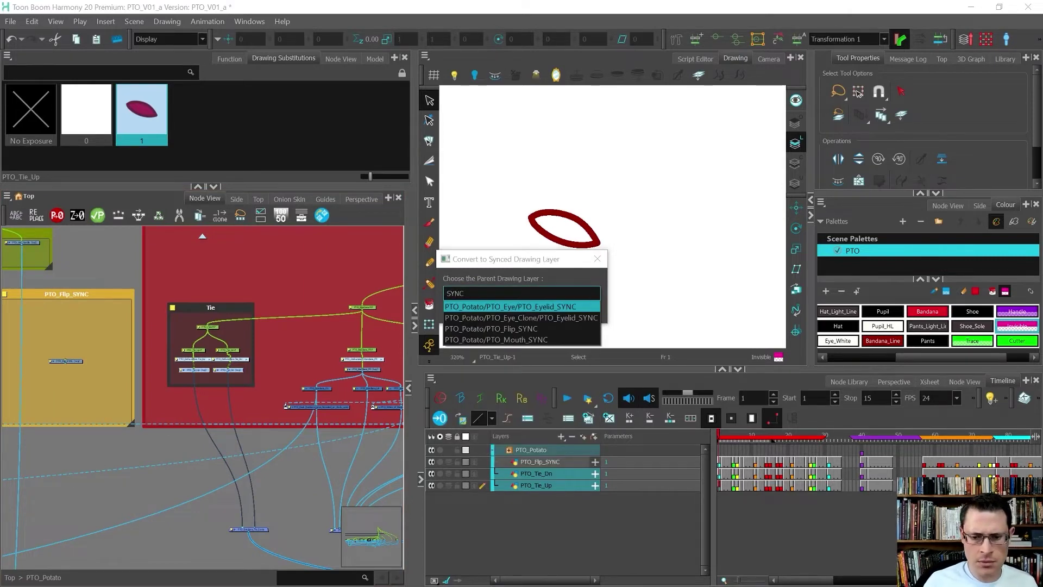
{"action": "left_click", "coordinate": [499, 328]}
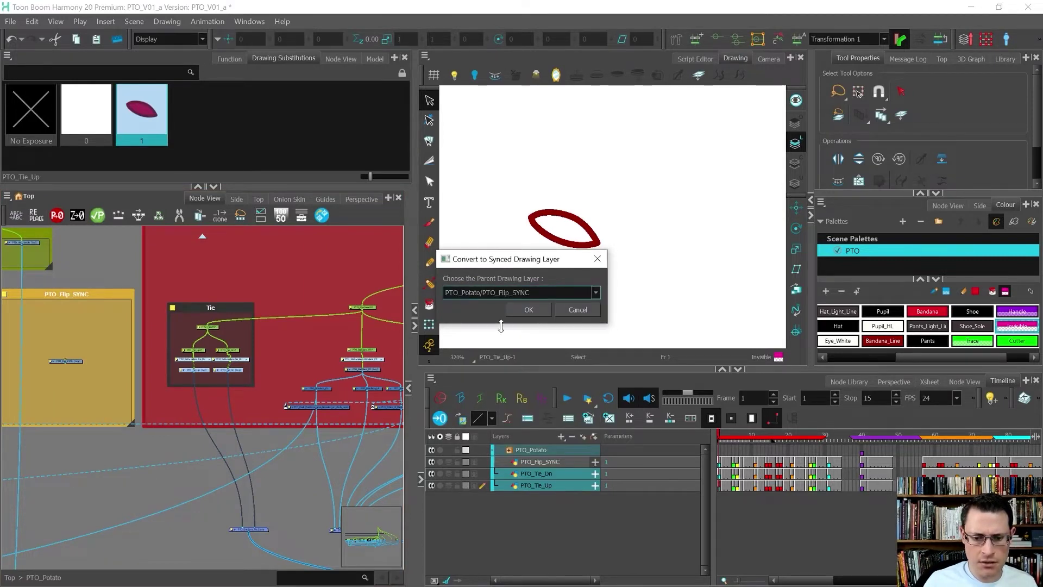
{"action": "left_click", "coordinate": [527, 310]}
- Check the drawing substitutions of the two synced tie nodes in the Tie group
{"action": "left_click", "coordinate": [203, 371]}
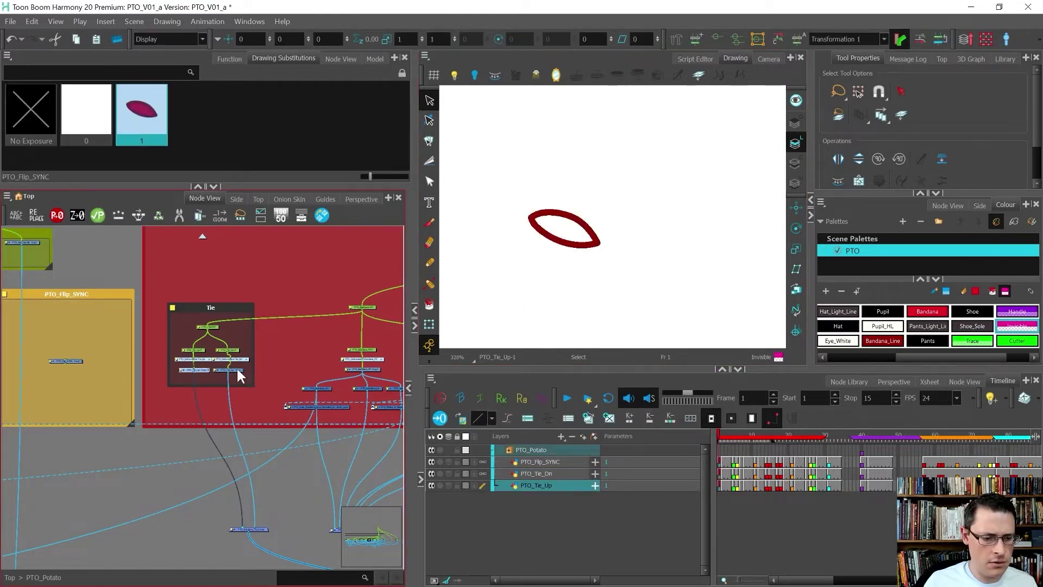
{"action": "left_click", "coordinate": [236, 370]}
{"action": "left_click", "coordinate": [201, 368]}
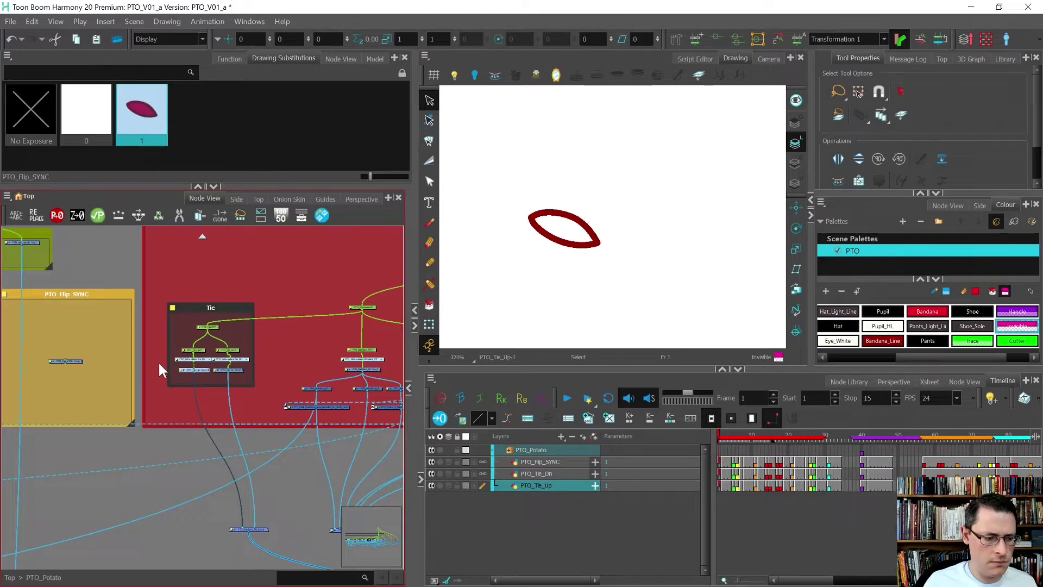
{"action": "scroll", "coordinate": [194, 322], "scroll_direction": "down", "scroll_amount": 3}
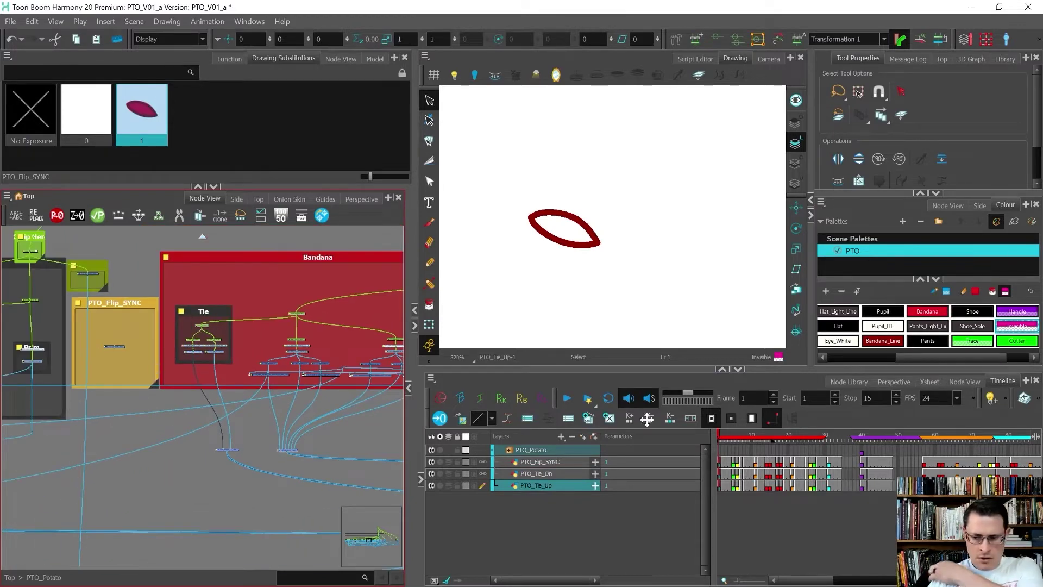
- Test the sync in the Camera view by toggling the upper bandana tie between drawings 0 and 1
{"action": "left_click", "coordinate": [769, 58]}
{"action": "key", "text": "shift+t"}
{"action": "left_click", "coordinate": [481, 190]}
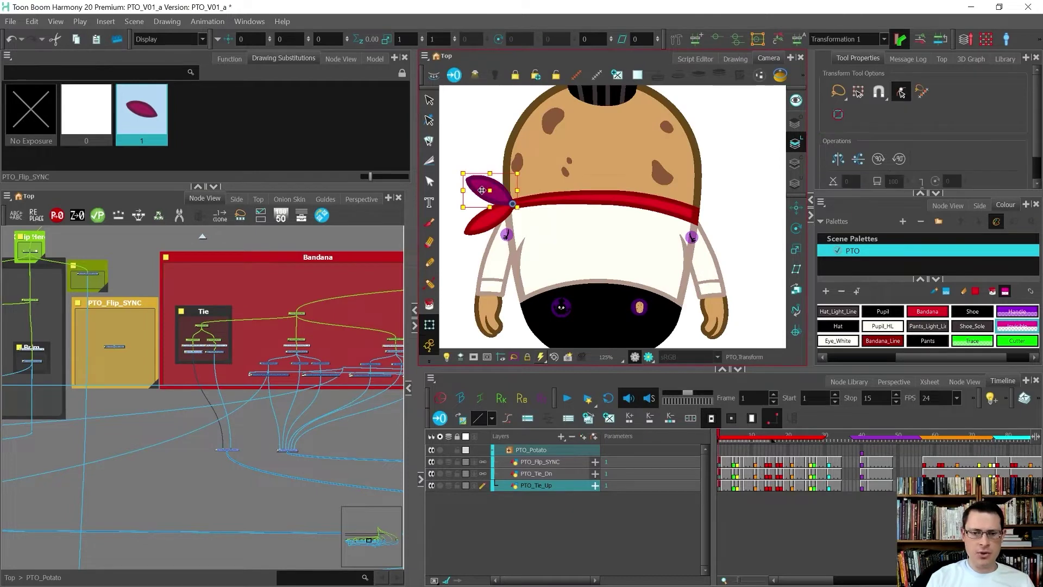
{"action": "key", "text": "minus"}
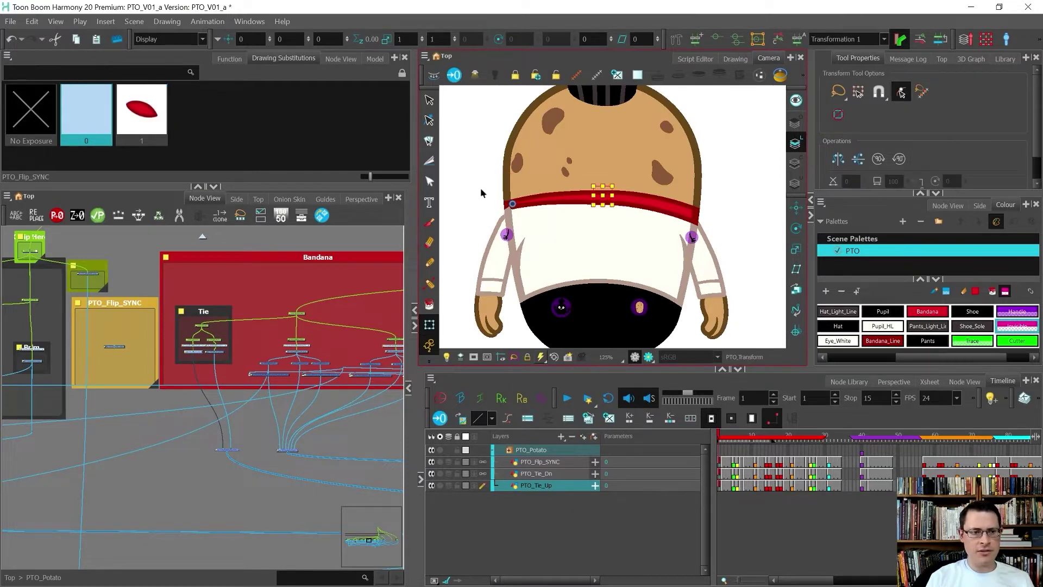
{"action": "key", "text": "equal"}
{"action": "key", "text": "minus"}
{"action": "key", "text": "equal"}
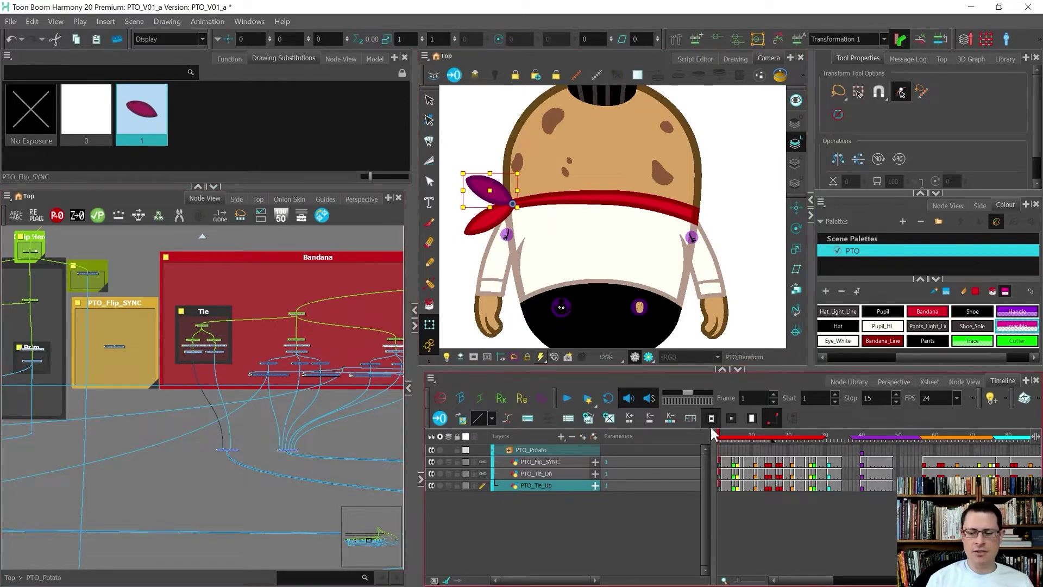
- Go to frame 17 and select the eight spot drawing nodes, PTO_Spot1 to PTO_Spot8, in the Spots backdrop
{"action": "left_click_drag", "start_coordinate": [724, 435], "coordinate": [775, 429]}
{"action": "scroll", "coordinate": [541, 175], "scroll_direction": "down", "scroll_amount": 3}
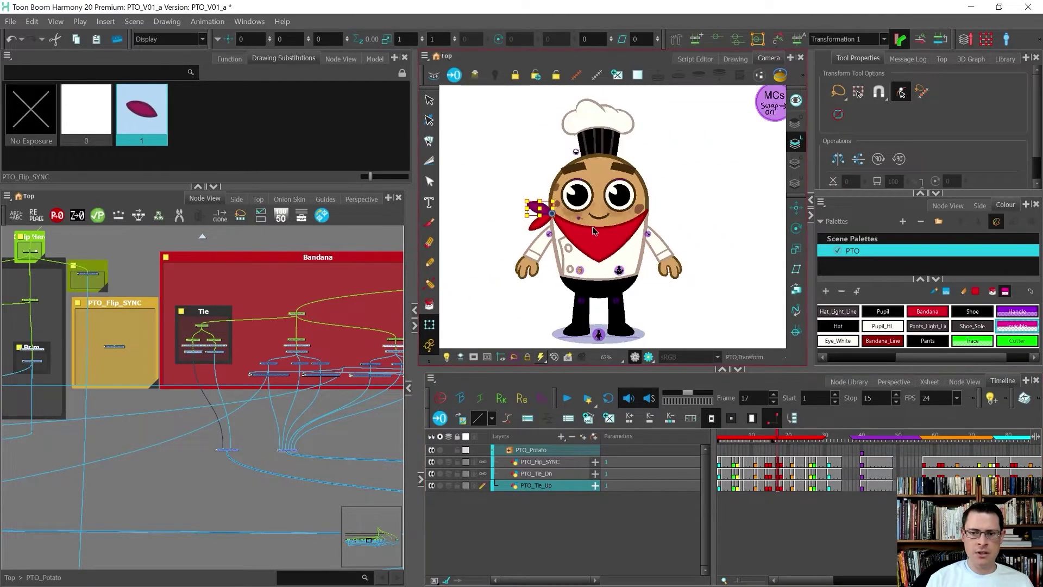
{"action": "scroll", "coordinate": [540, 174], "scroll_direction": "up", "scroll_amount": 4}
{"action": "left_click", "coordinate": [540, 175]}
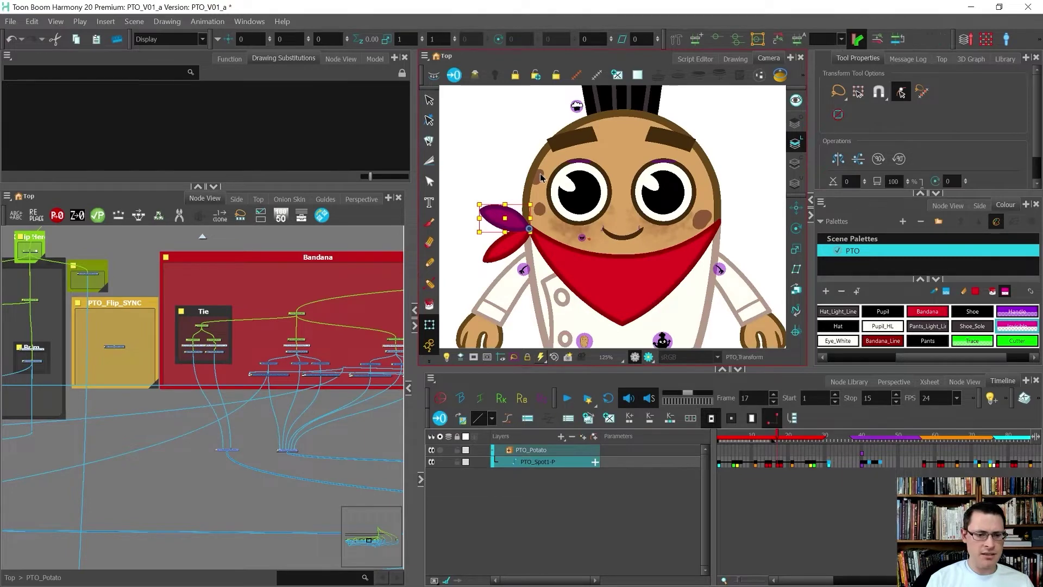
{"action": "key", "text": "f"}
{"action": "scroll", "coordinate": [365, 432], "scroll_direction": "up", "scroll_amount": 3}
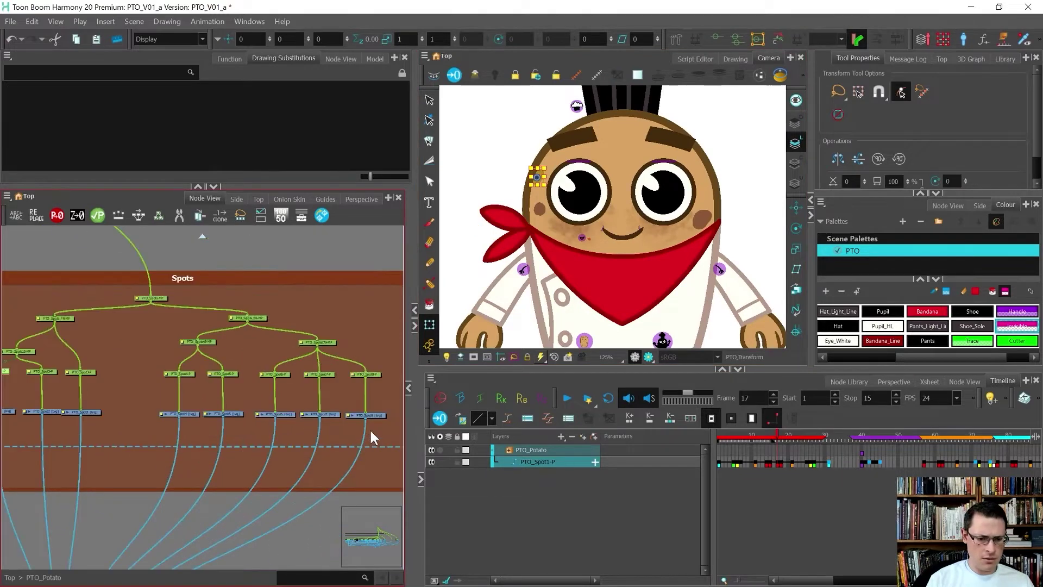
{"action": "left_click", "coordinate": [383, 397]}
{"action": "scroll", "coordinate": [380, 396], "scroll_direction": "down", "scroll_amount": 3}
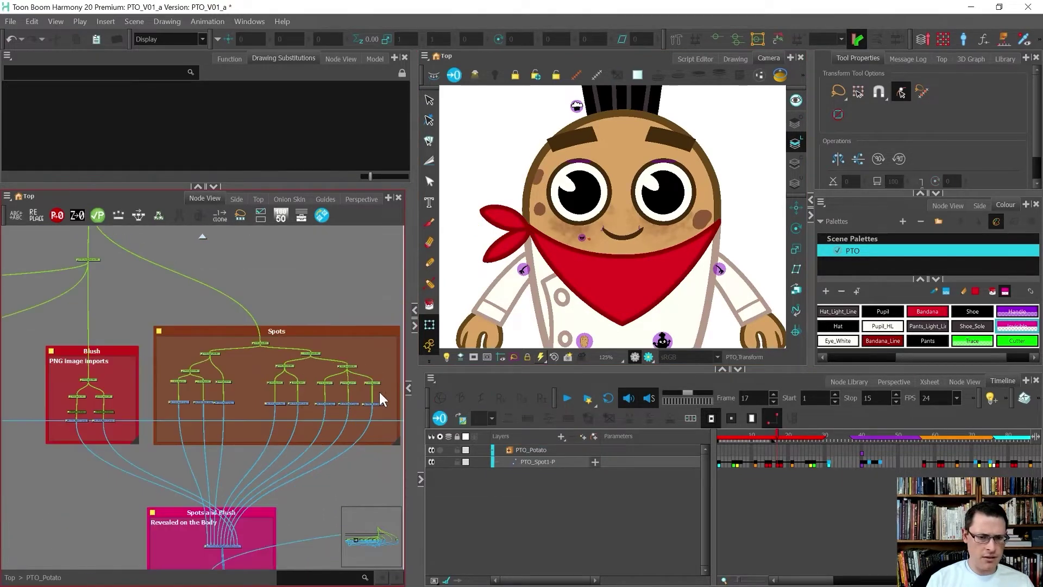
{"action": "left_click", "coordinate": [162, 419]}
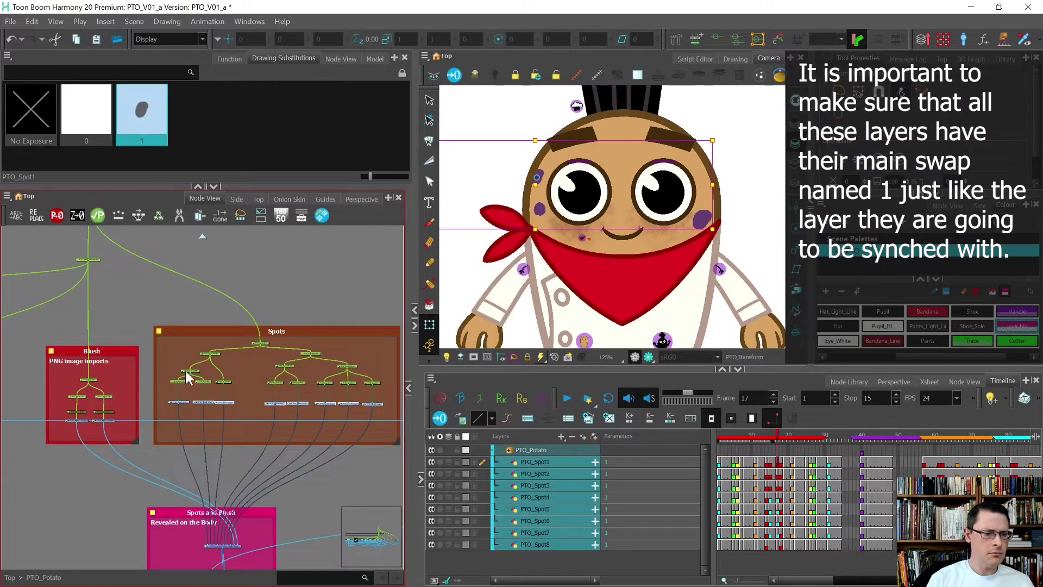
- Sync the selected spot drawing layers with PTO_Potato/PTO_Flip_SYNC as their parent drawing layer
{"action": "scroll", "coordinate": [184, 396], "scroll_direction": "up", "scroll_amount": 3}
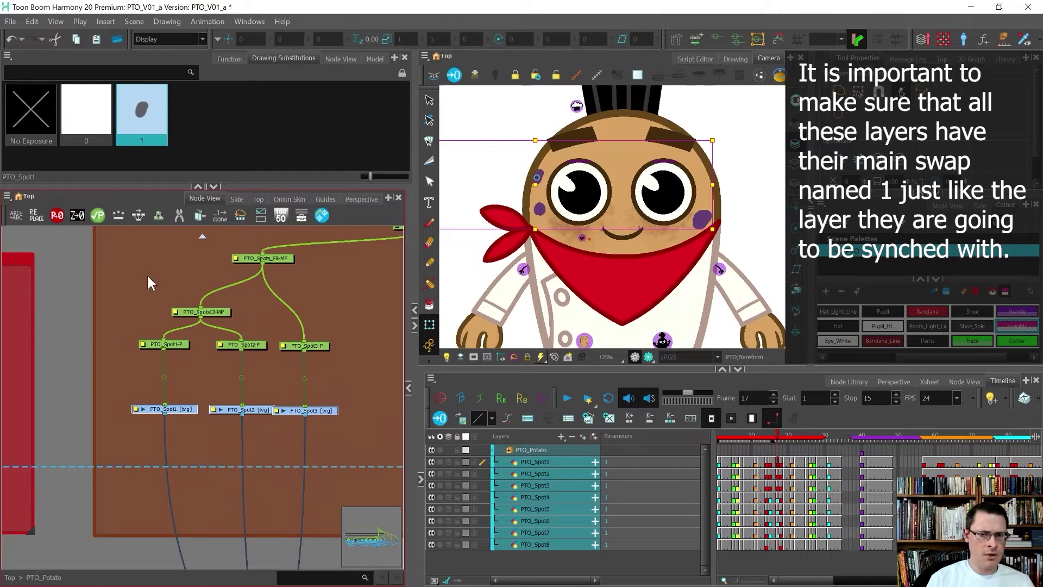
{"action": "left_click", "coordinate": [8, 195]}
{"action": "mouse_move", "coordinate": [21, 249]}
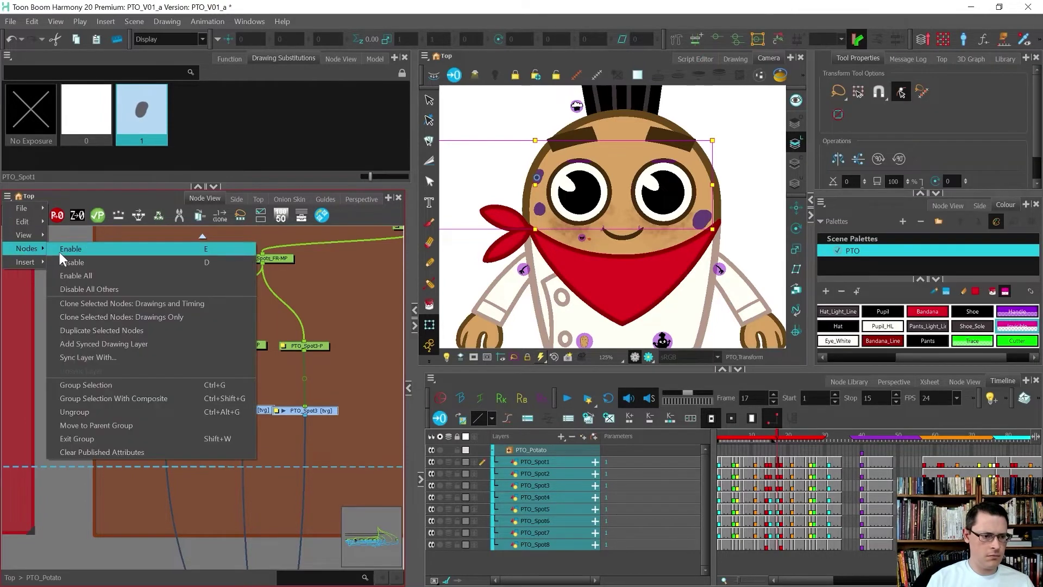
{"action": "left_click", "coordinate": [112, 358]}
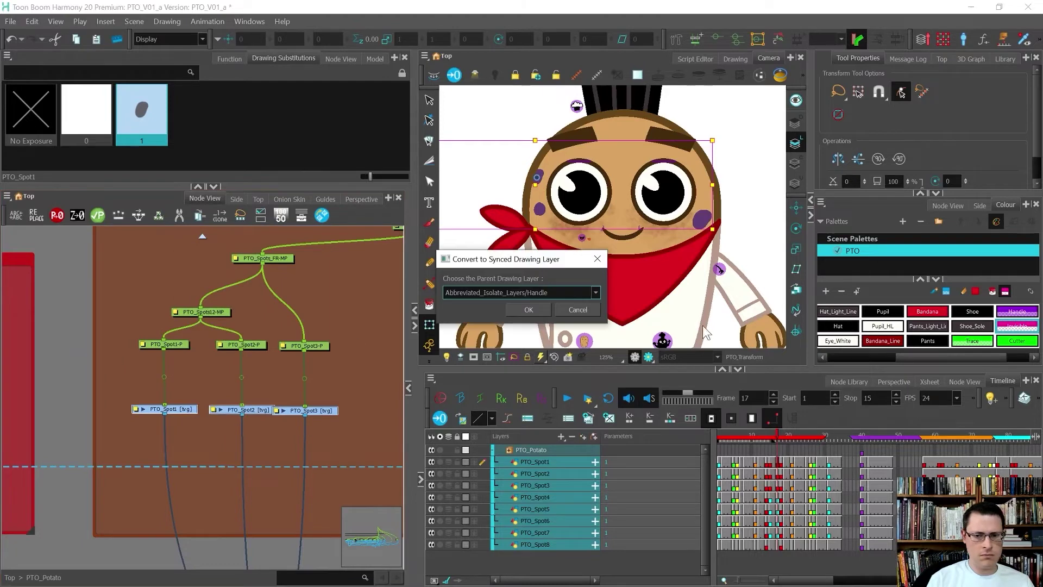
{"action": "left_click", "coordinate": [581, 291]}
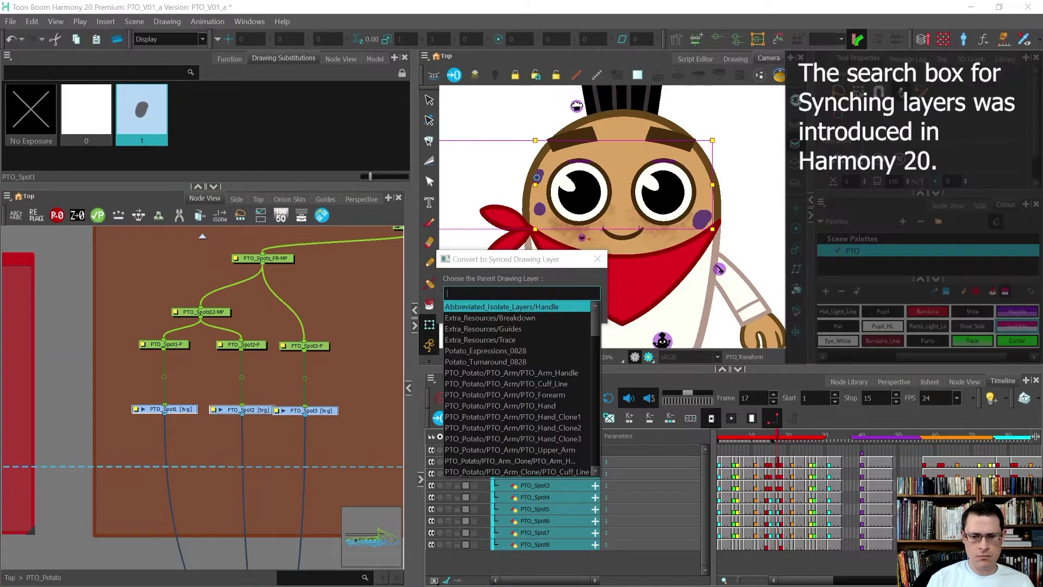
{"action": "type", "text": "SYNC"}
{"action": "key", "text": "Down"}
{"action": "key", "text": "Down"}
{"action": "key", "text": "Return"}
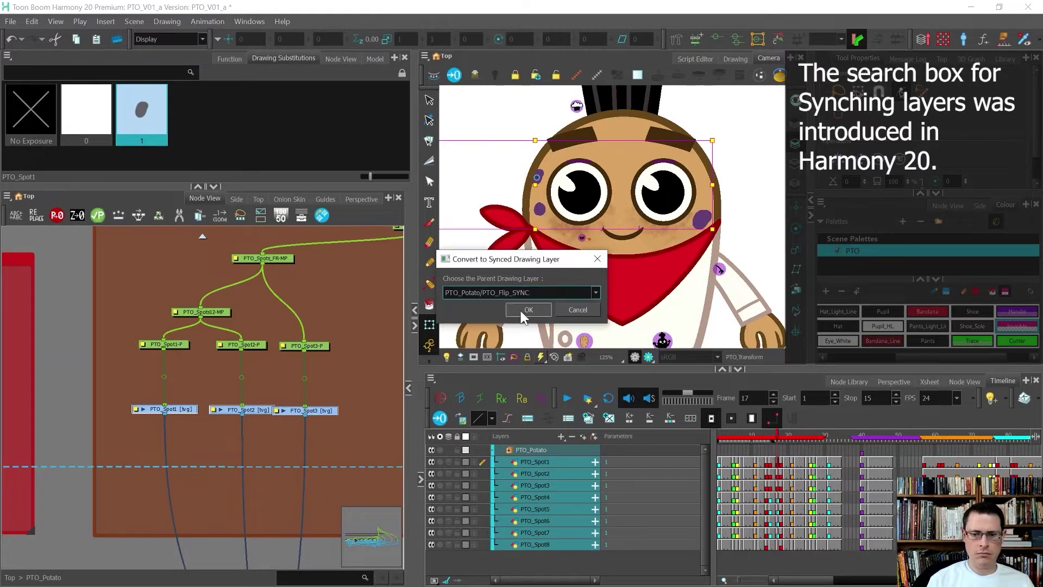
{"action": "left_click", "coordinate": [521, 310]}
{"action": "scroll", "coordinate": [597, 166], "scroll_direction": "down", "scroll_amount": 3}
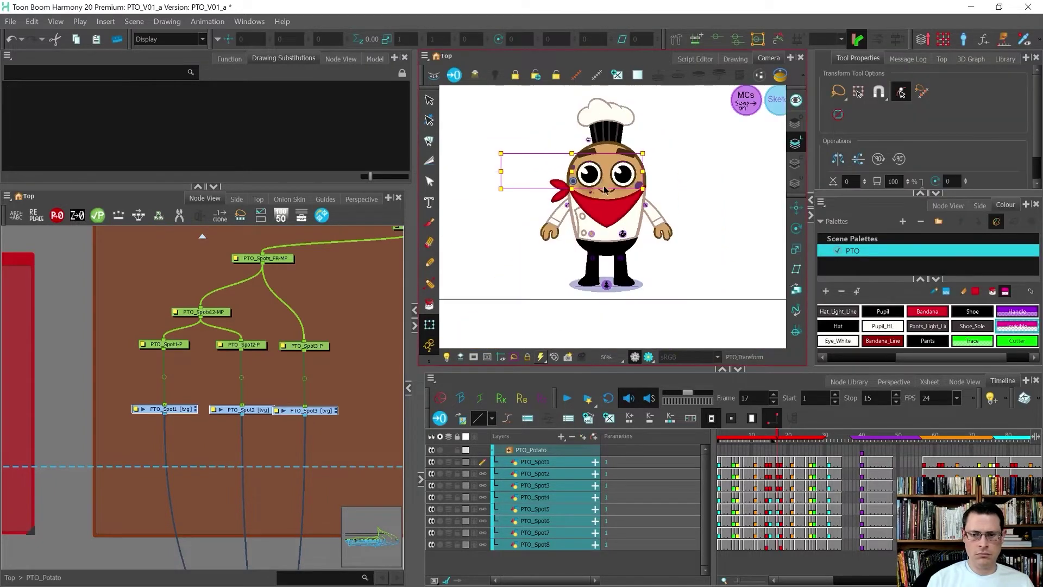
{"action": "scroll", "coordinate": [508, 278], "scroll_direction": "up", "scroll_amount": 2}
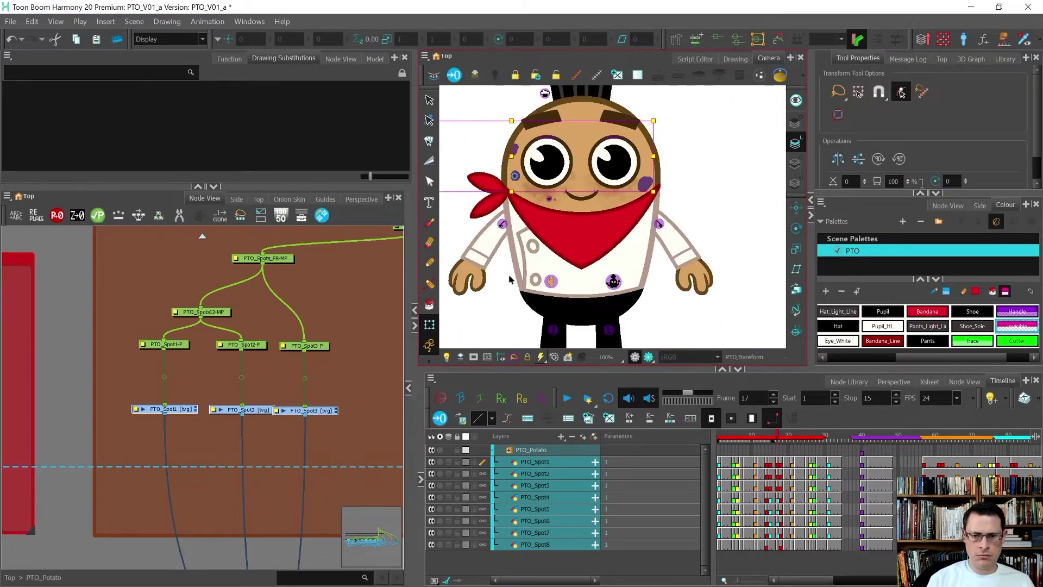
{"action": "left_click", "coordinate": [506, 271]}
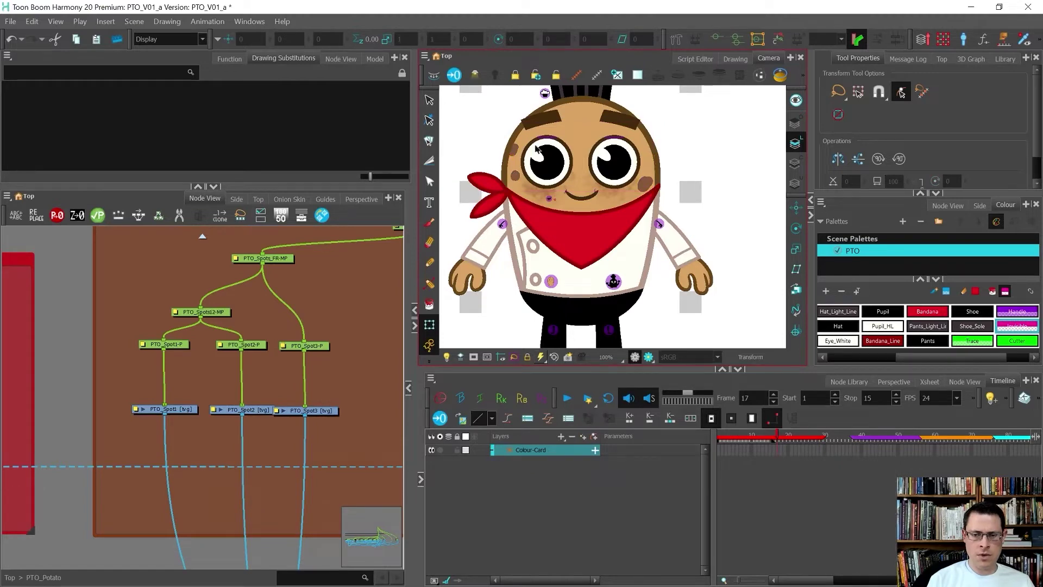
- Find the coat's two buttons and flap in the node network and select their three drawing nodes
{"action": "scroll", "coordinate": [531, 269], "scroll_direction": "up", "scroll_amount": 3}
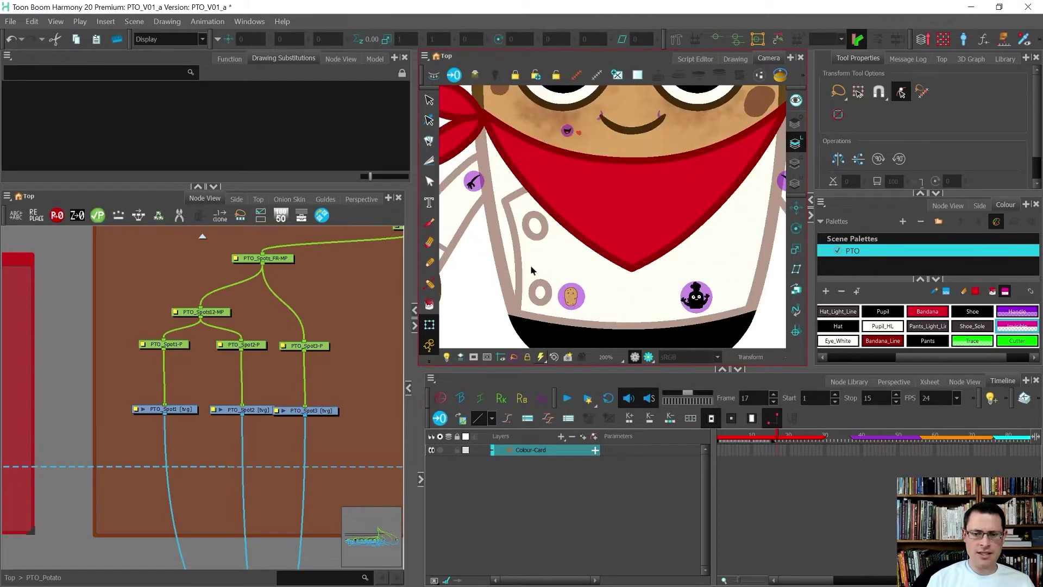
{"action": "left_click", "coordinate": [540, 292]}
{"action": "left_click", "coordinate": [535, 228], "text": "shift"}
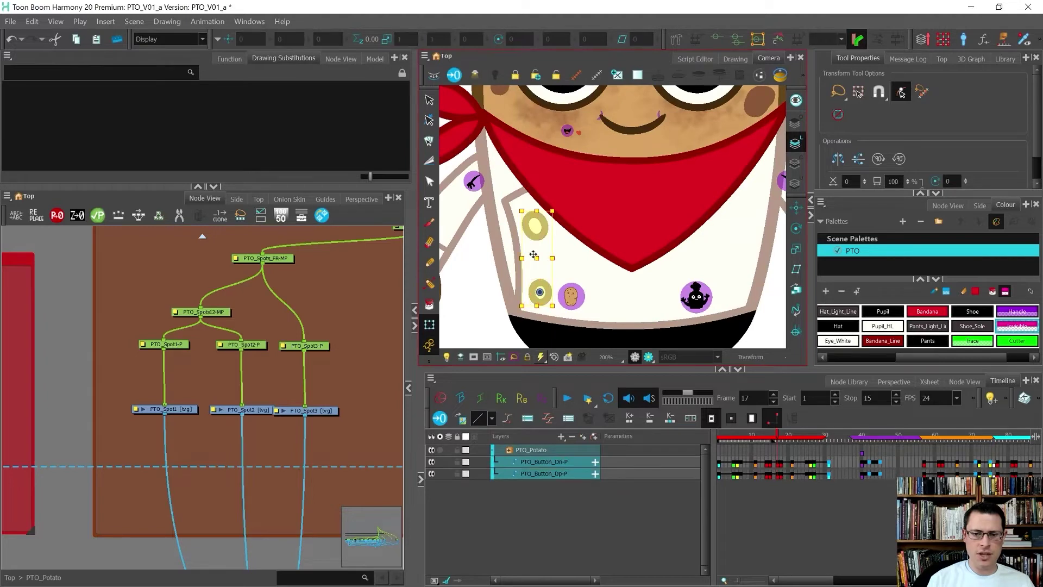
{"action": "left_click", "coordinate": [531, 247], "text": "shift"}
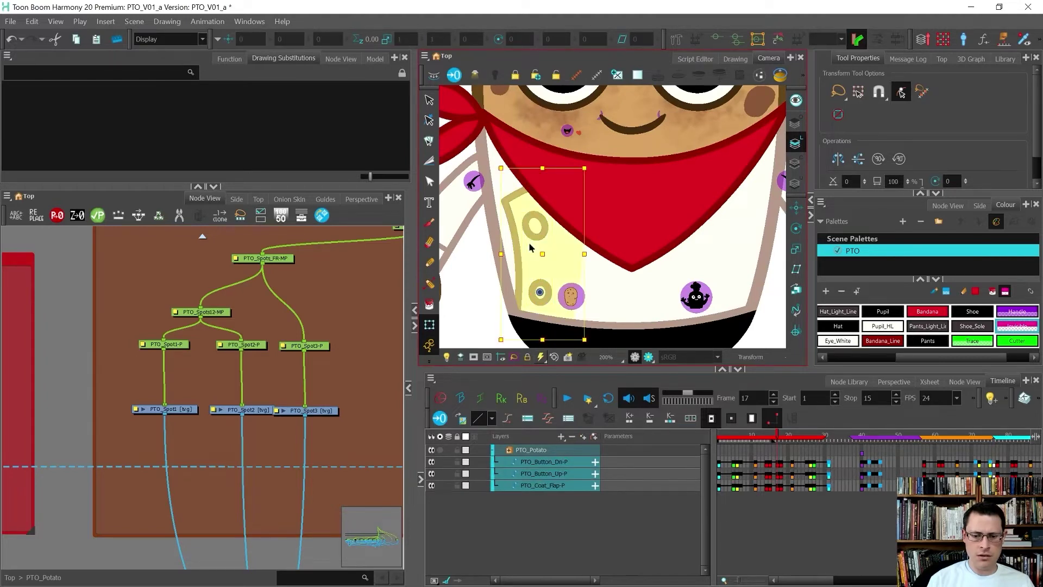
{"action": "key", "text": "f"}
{"action": "scroll", "coordinate": [223, 370], "scroll_direction": "up", "scroll_amount": 4}
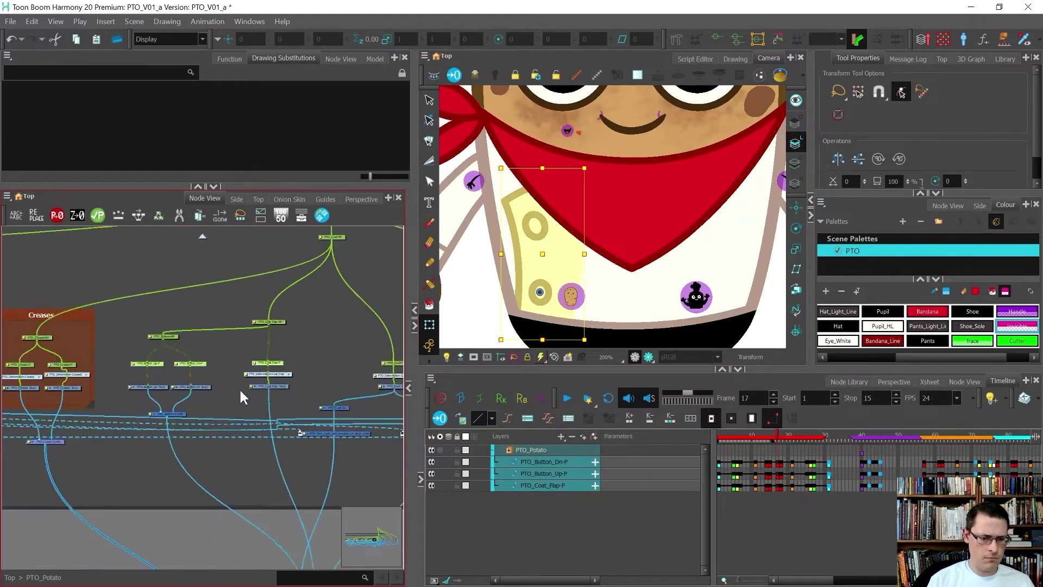
{"action": "left_click_drag", "start_coordinate": [338, 402], "coordinate": [149, 404]}
{"action": "left_click_drag", "start_coordinate": [38, 379], "coordinate": [37, 380]}
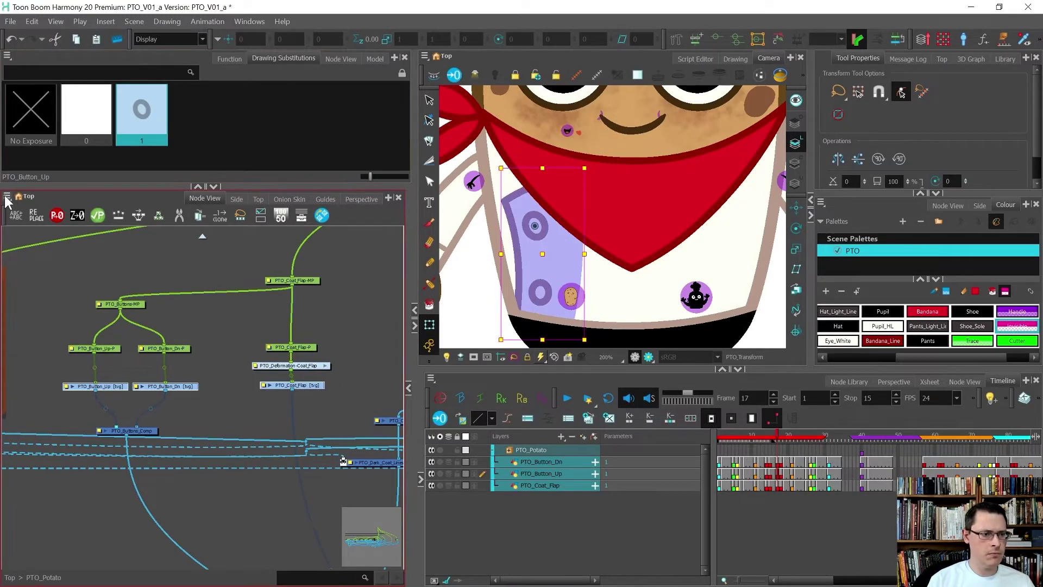
- Sync the PTO_Button_Up, PTO_Button_Dn and PTO_Coat_Flap drawing layers with PTO_Potato/PTO_Flip_SYNC as their parent drawing layer
{"action": "left_click", "coordinate": [168, 386]}
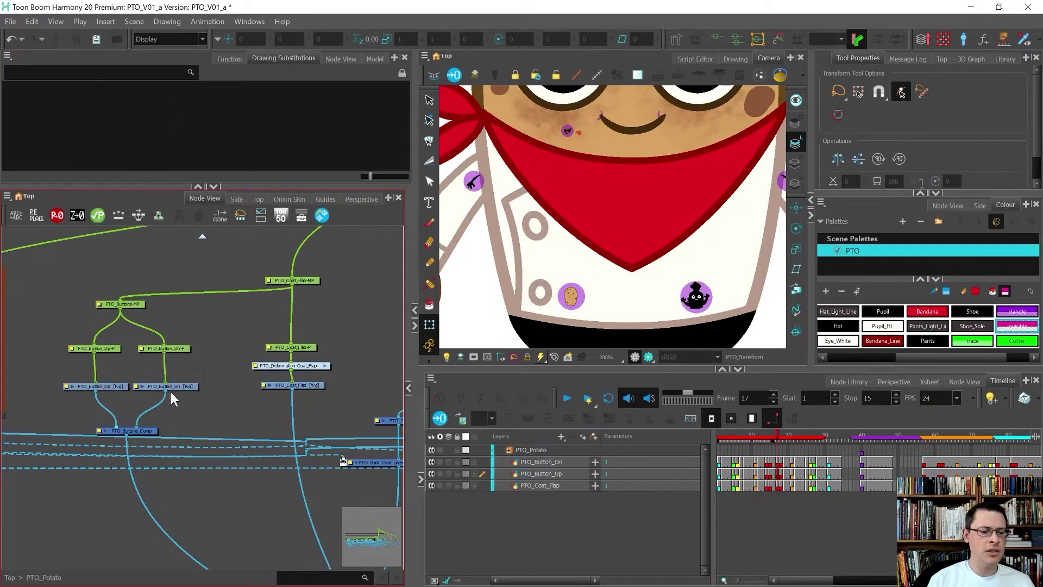
{"action": "left_click", "coordinate": [293, 385]}
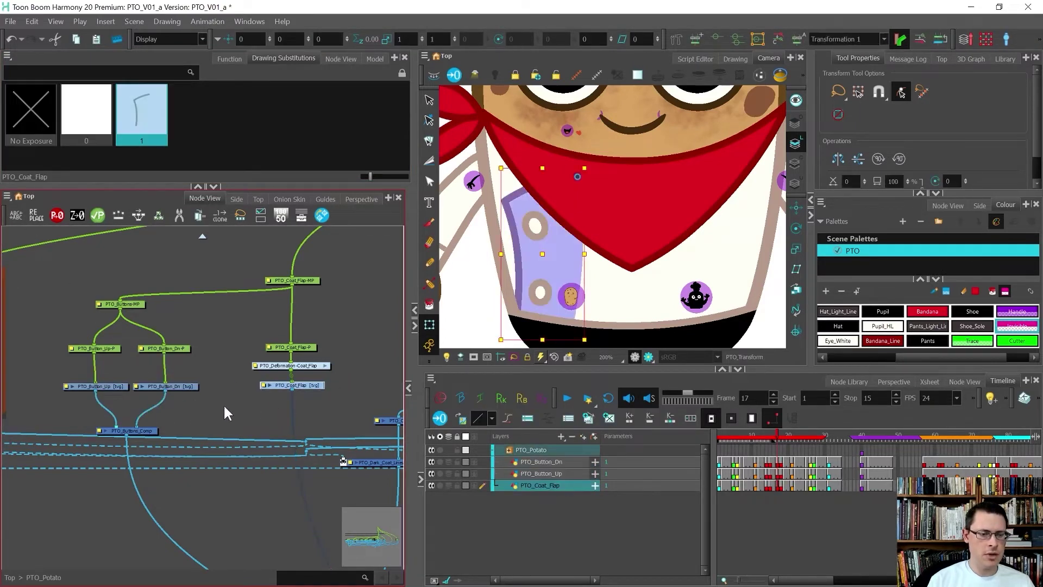
{"action": "left_click_drag", "start_coordinate": [214, 384], "coordinate": [128, 396]}
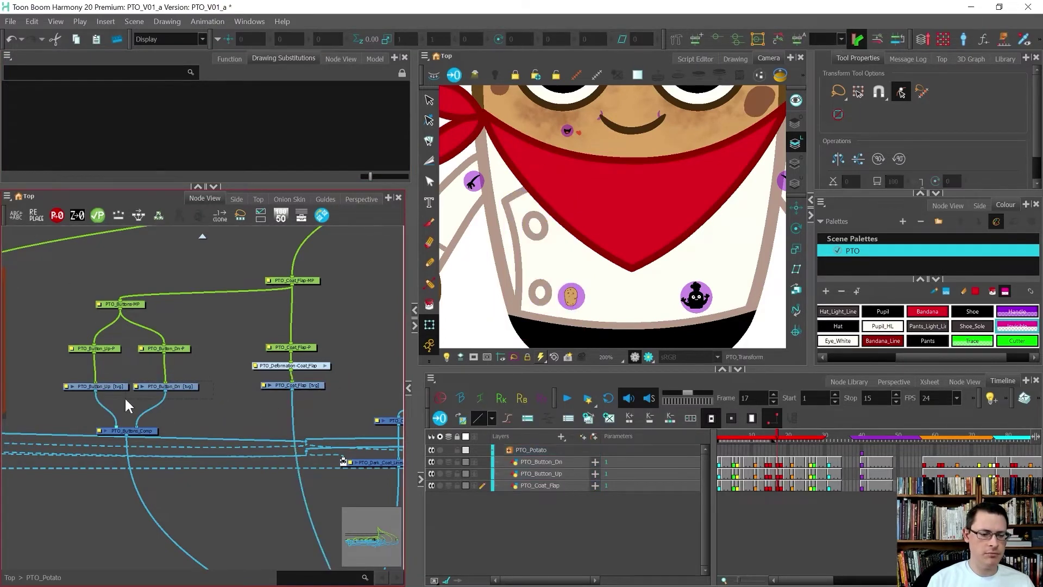
{"action": "left_click", "coordinate": [316, 396]}
{"action": "key", "text": "ctrl+a"}
{"action": "left_click", "coordinate": [8, 196]}
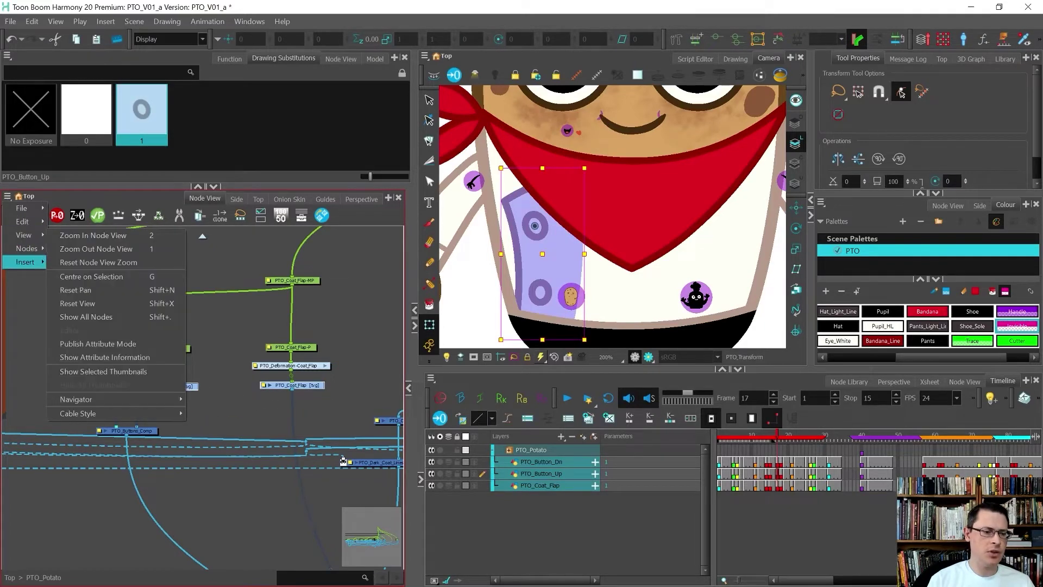
{"action": "mouse_move", "coordinate": [27, 248]}
{"action": "left_click", "coordinate": [102, 358]}
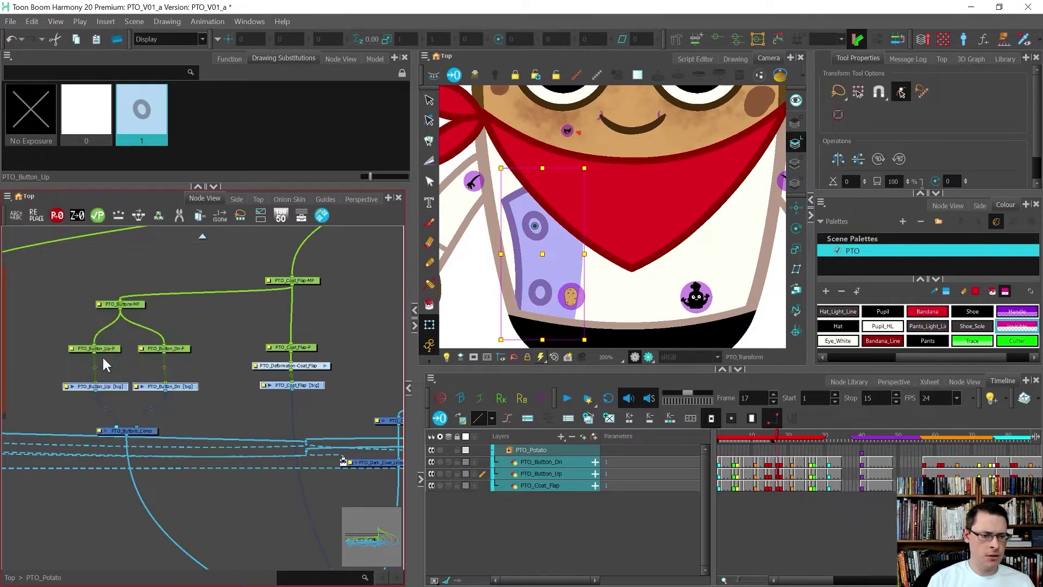
{"action": "left_click", "coordinate": [584, 297]}
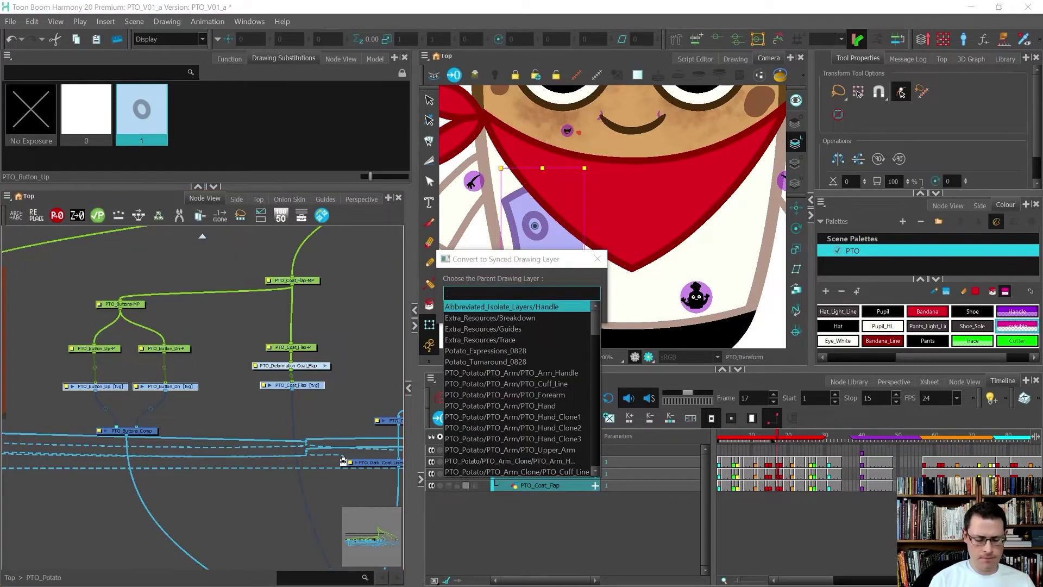
{"action": "type", "text": "SYNC"}
{"action": "key", "text": "Down"}
{"action": "key", "text": "Down"}
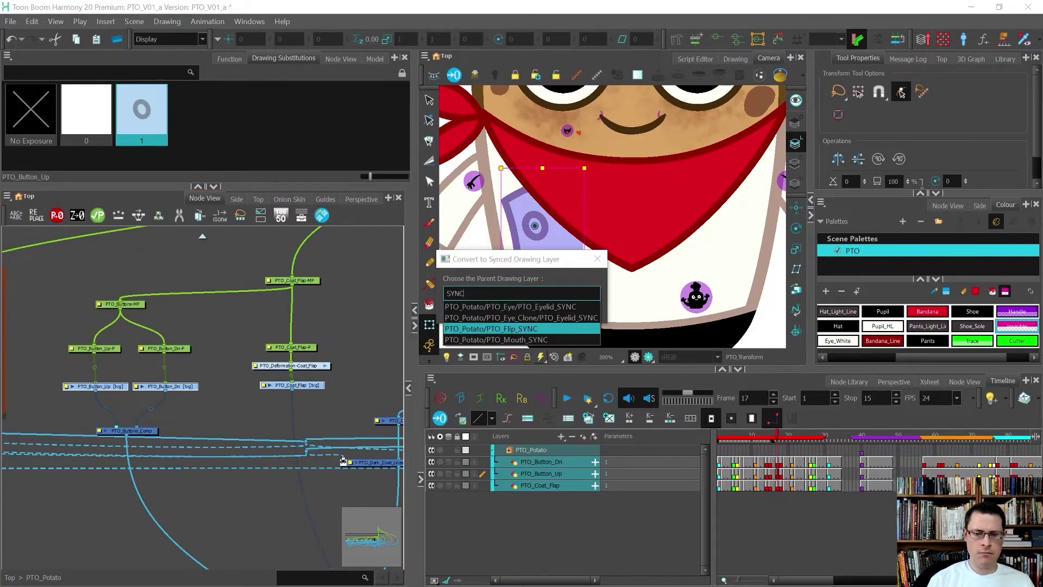
{"action": "key", "text": "Return"}
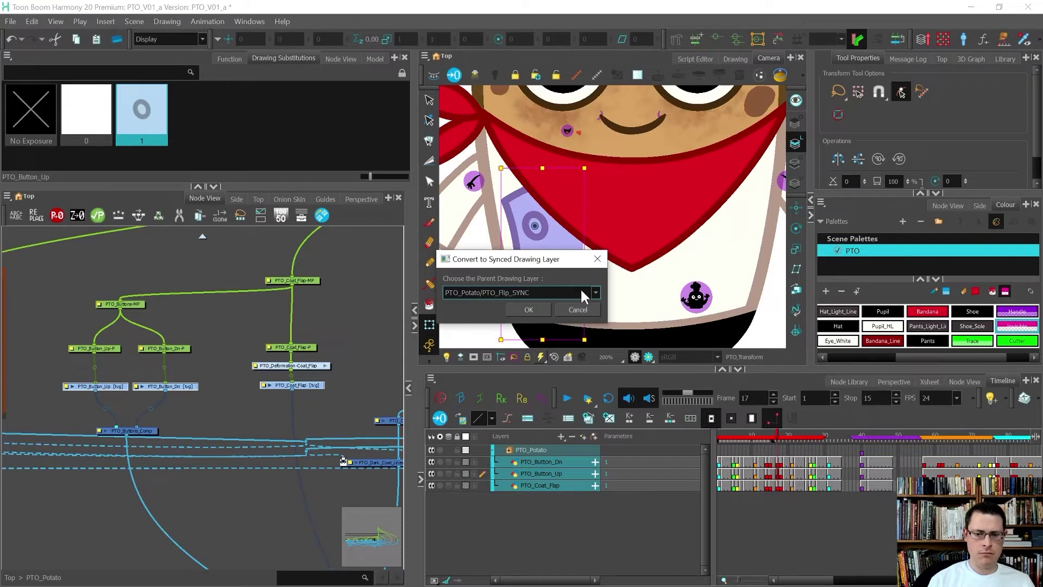
{"action": "left_click", "coordinate": [539, 309]}
- Test the sync of all asymmetrical parts by toggling the coat flap repeatedly between drawings 0 and 1
{"action": "scroll", "coordinate": [588, 272], "scroll_direction": "down", "scroll_amount": 2}
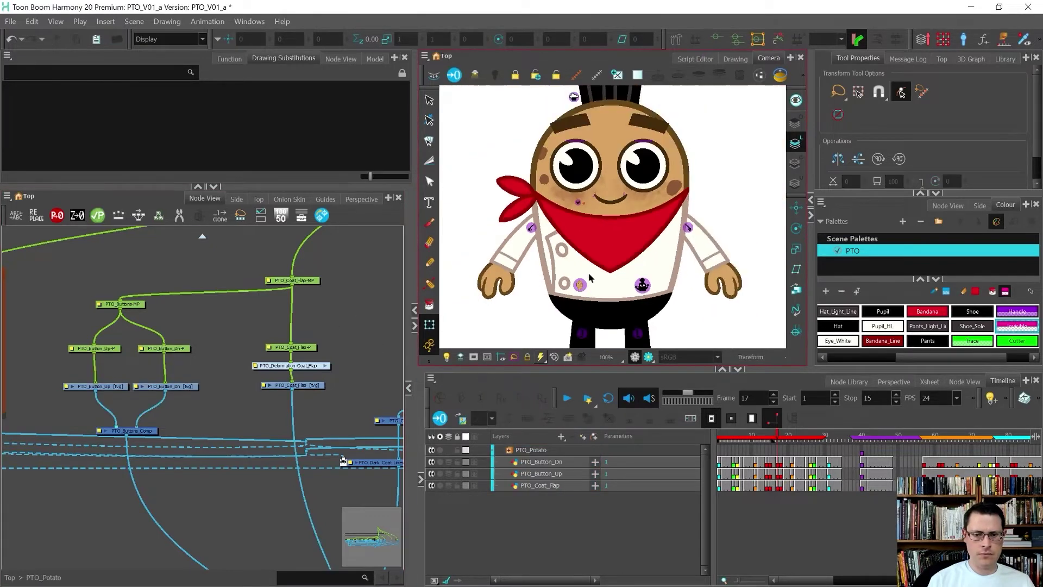
{"action": "left_click", "coordinate": [565, 263]}
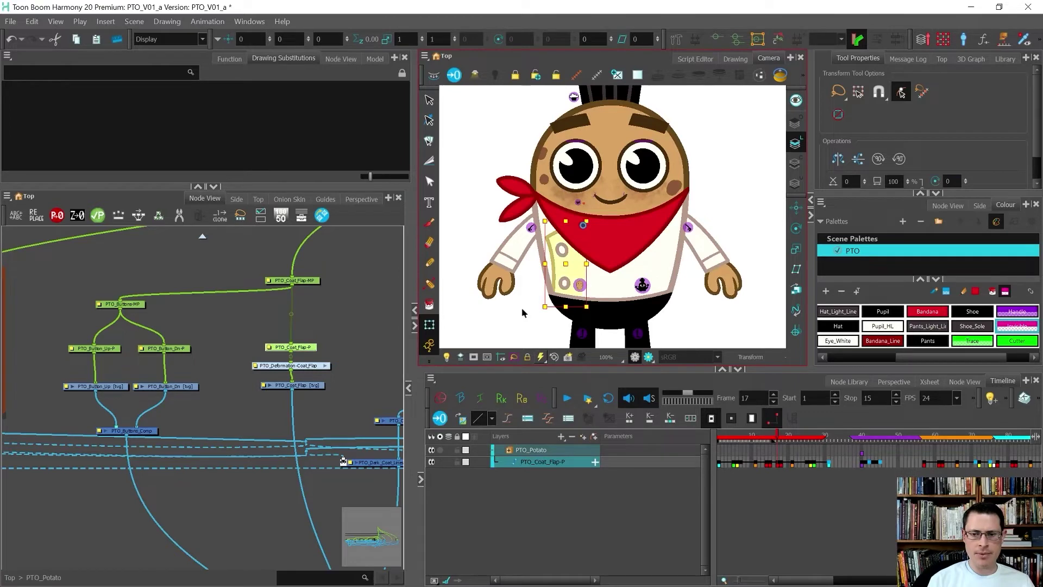
{"action": "key", "text": "shift+b"}
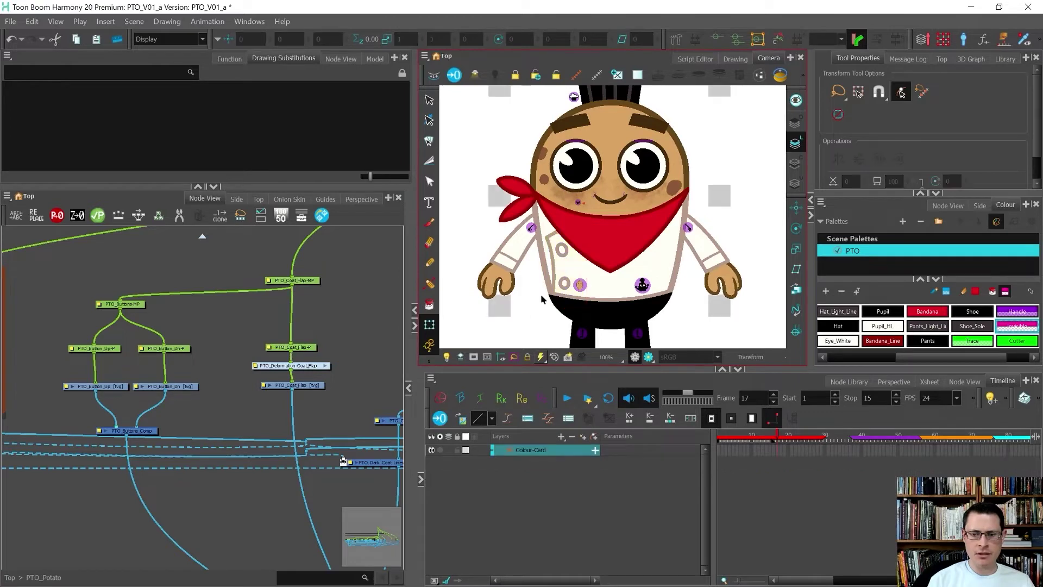
{"action": "key", "text": "minus"}
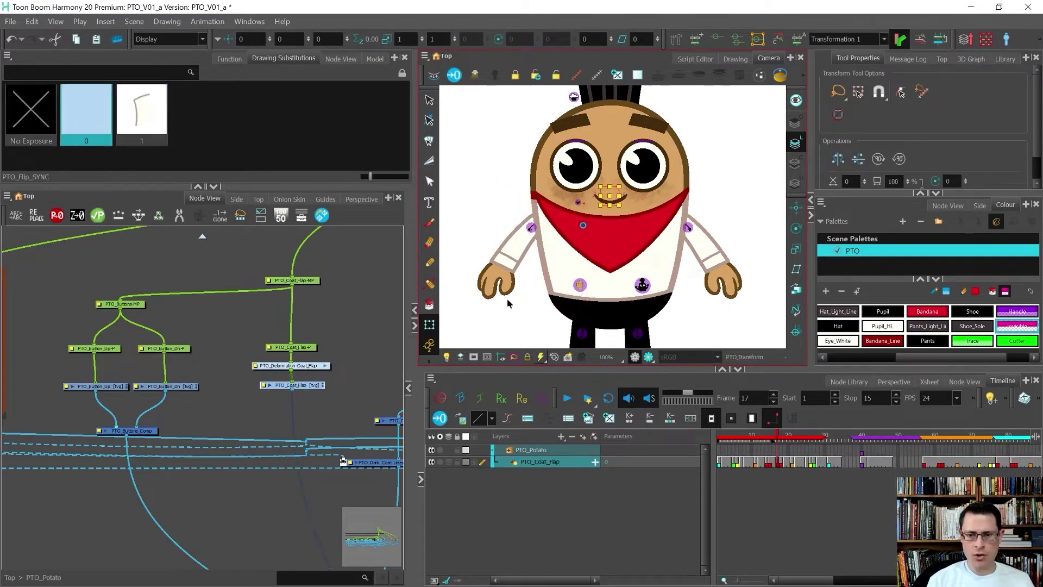
{"action": "key", "text": "equal"}
{"action": "key", "text": "minus"}
{"action": "key", "text": "equal"}
{"action": "key", "text": "minus"}
{"action": "key", "text": "equal"}
{"action": "key", "text": "minus"}
{"action": "key", "text": "equal"}
{"action": "key", "text": "minus"}
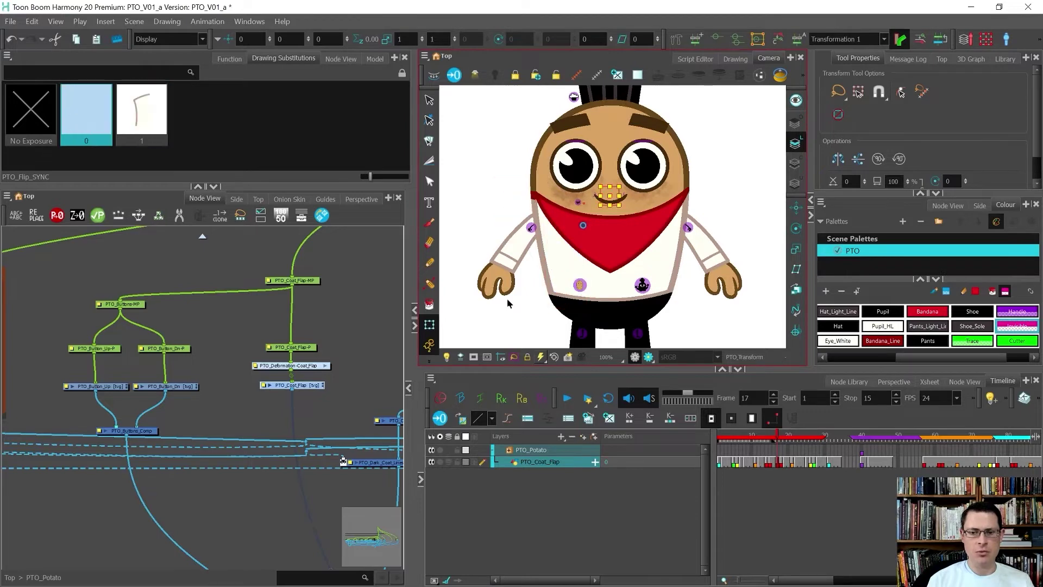
{"action": "key", "text": "equal"}
{"action": "key", "text": "minus"}
{"action": "key", "text": "equal"}
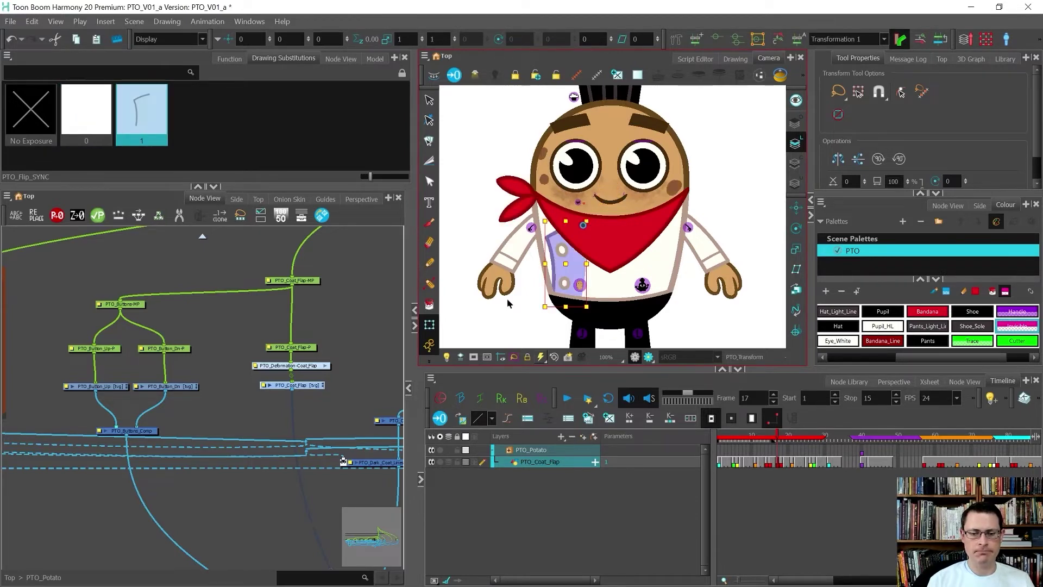
{"action": "left_click", "coordinate": [517, 309]}
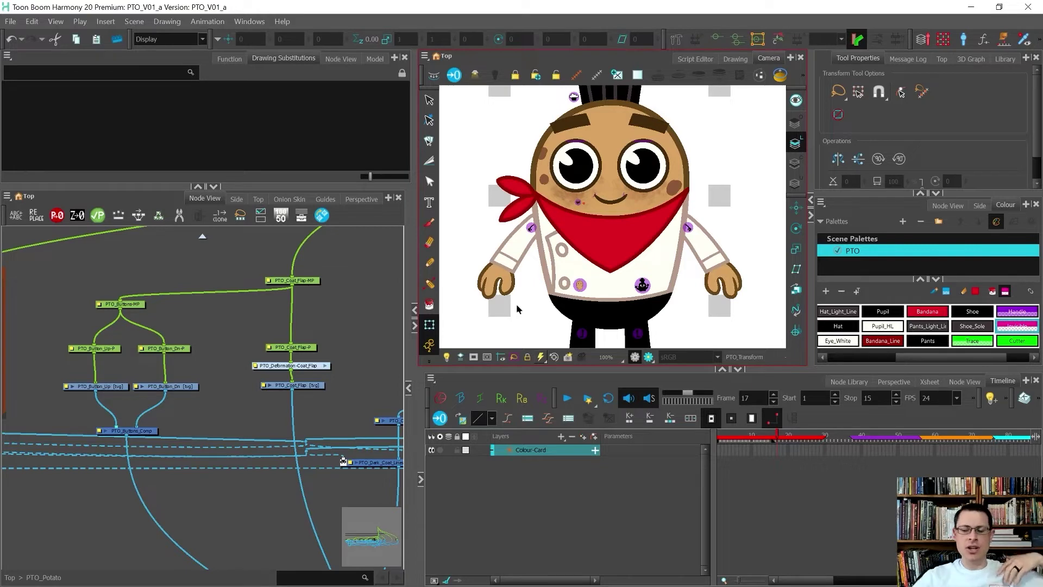
- Compare the front pose at frame 17 with its mirrored version at frame 16 by stepping between the two frames
{"action": "left_click", "coordinate": [698, 489]}
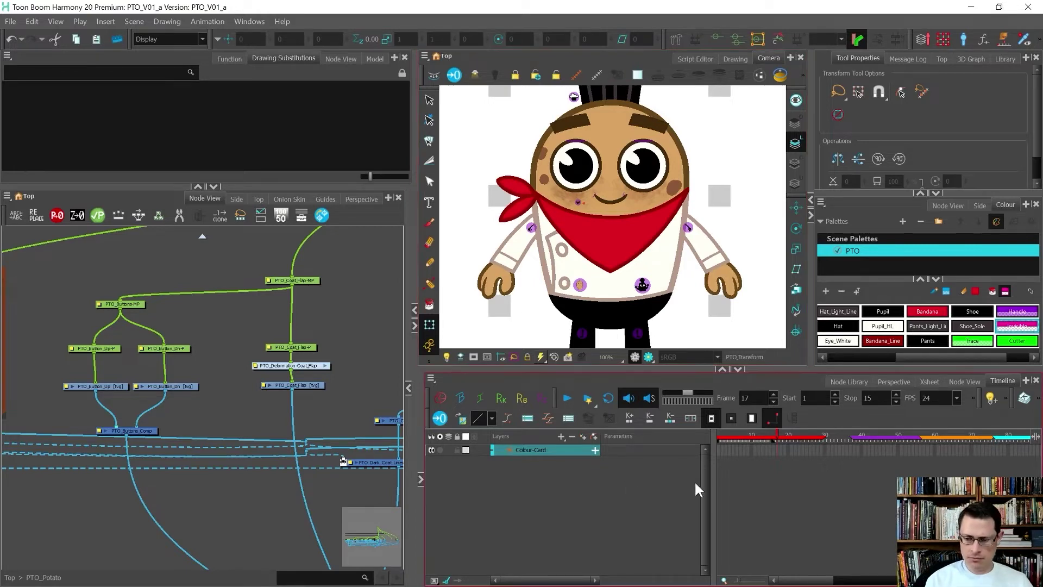
{"action": "left_click", "coordinate": [774, 432]}
{"action": "left_click_drag", "start_coordinate": [771, 428], "coordinate": [772, 429]}
{"action": "scroll", "coordinate": [686, 288], "scroll_direction": "down", "scroll_amount": 1}
{"action": "key", "text": "period"}
{"action": "key", "text": "comma"}
{"action": "key", "text": "period"}
{"action": "key", "text": "comma"}
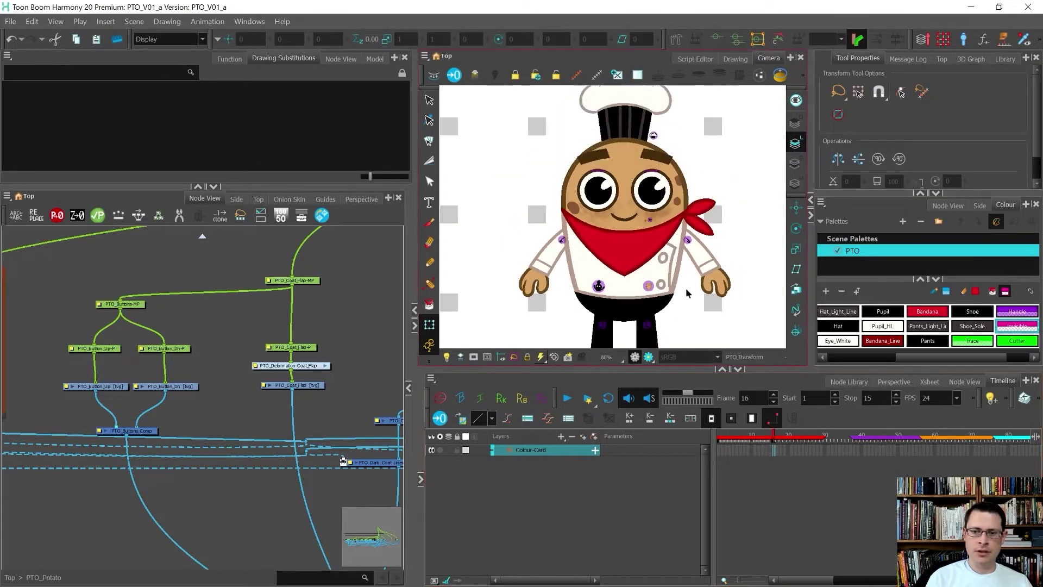
- Flip repeatedly between frames 16 and 17 to check the full-body front pose against its mirrored version
{"action": "key", "text": "period"}
{"action": "key", "text": "comma"}
{"action": "key", "text": "period"}
{"action": "key", "text": "comma"}
{"action": "key", "text": "period"}
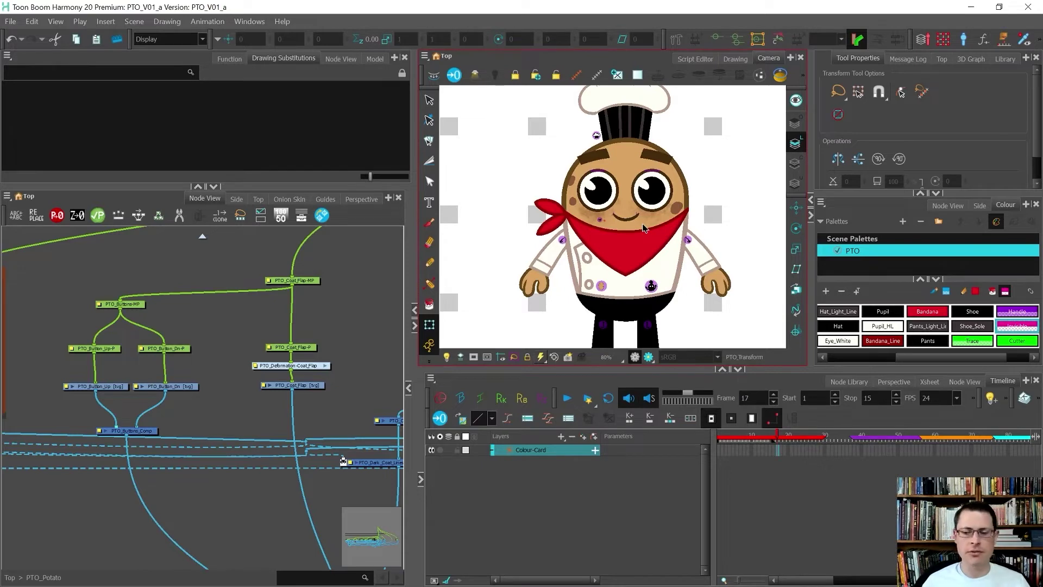
{"action": "key", "text": "comma"}
{"action": "key", "text": "period"}
{"action": "key", "text": "comma"}
{"action": "key", "text": "period"}
{"action": "key", "text": "comma"}
- Examine the face close up on frames 16 and 17, comparing the eyes, mouth and skin spots
{"action": "scroll", "coordinate": [630, 209], "scroll_direction": "up", "scroll_amount": 5}
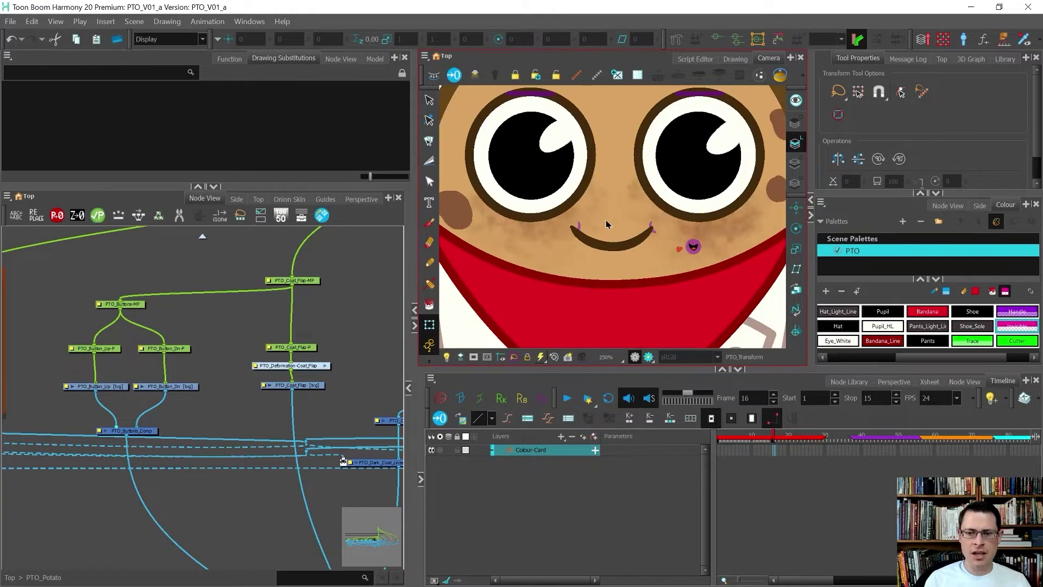
{"action": "scroll", "coordinate": [607, 223], "scroll_direction": "down", "scroll_amount": 1}
{"action": "key", "text": "period"}
{"action": "key", "text": "comma"}
{"action": "key", "text": "period"}
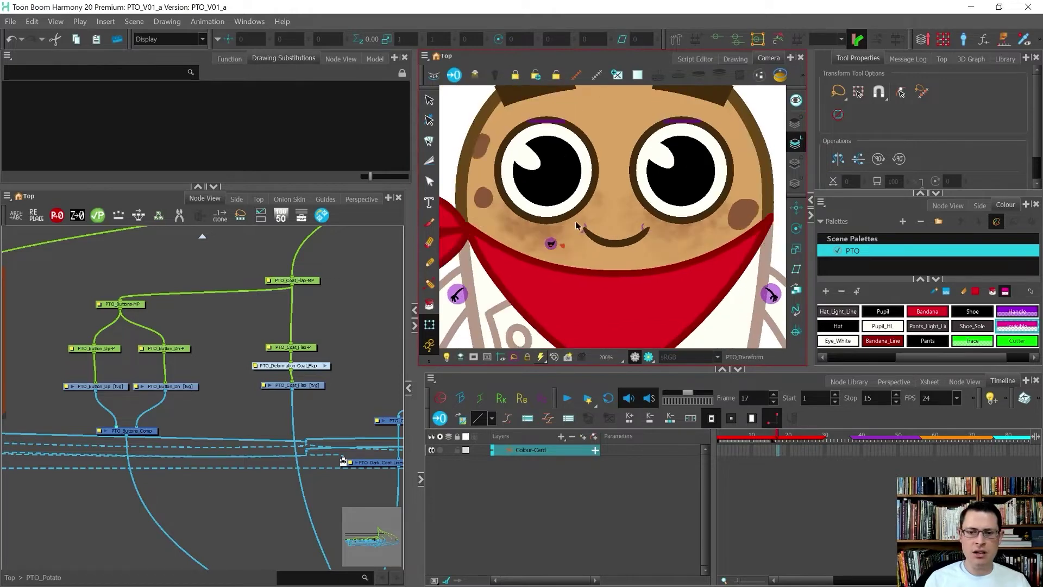
{"action": "key", "text": "comma"}
{"action": "key", "text": "period"}
{"action": "key", "text": "comma"}
{"action": "key", "text": "period"}
{"action": "key", "text": "comma"}
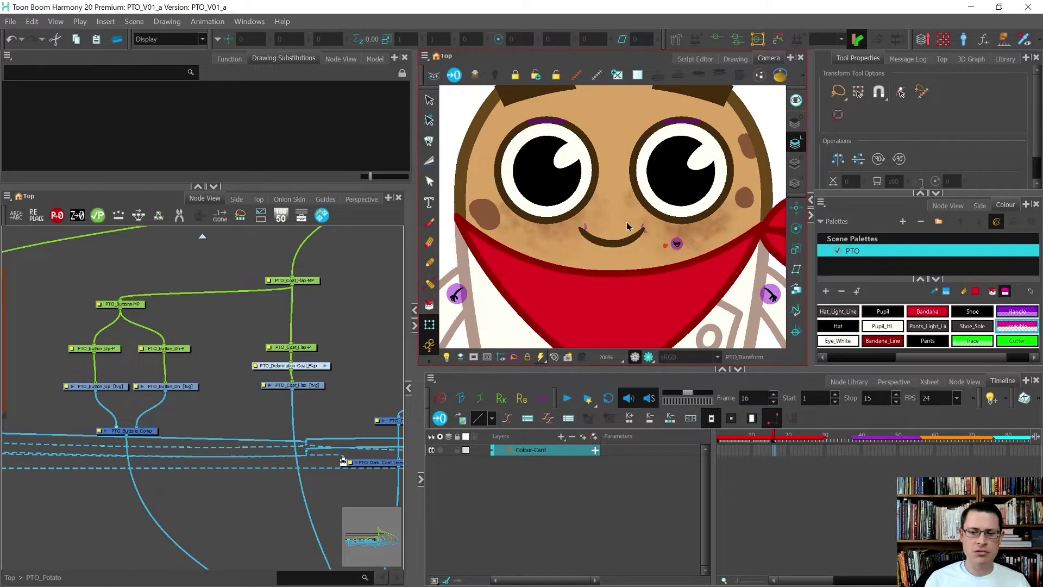
- Compare the bandana tie, coat and whole figure between the two mirrored front poses
{"action": "scroll", "coordinate": [629, 226], "scroll_direction": "down", "scroll_amount": 2}
{"action": "key", "text": "period"}
{"action": "key", "text": "comma"}
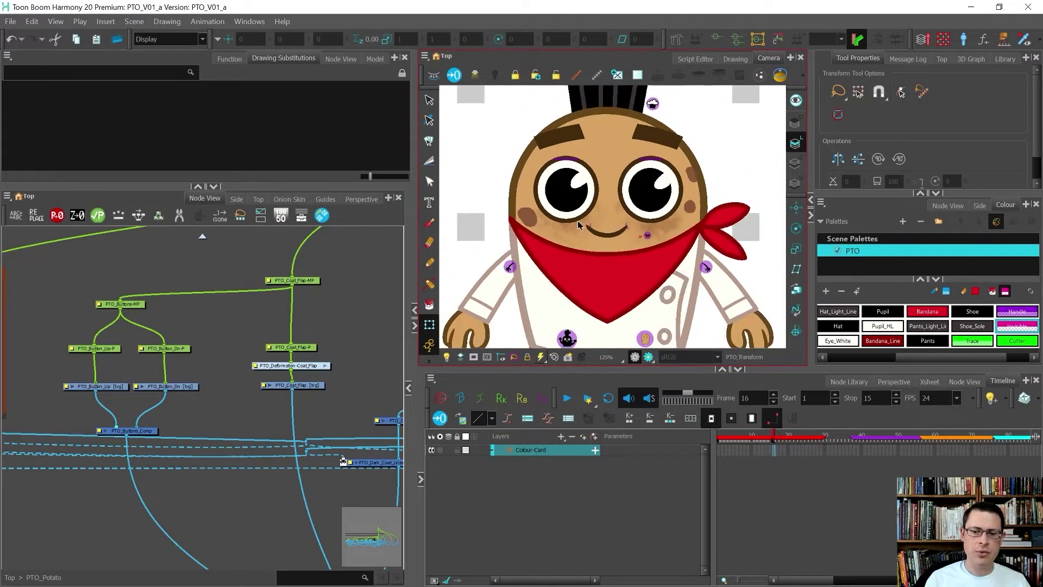
{"action": "key", "text": "period"}
{"action": "key", "text": "comma"}
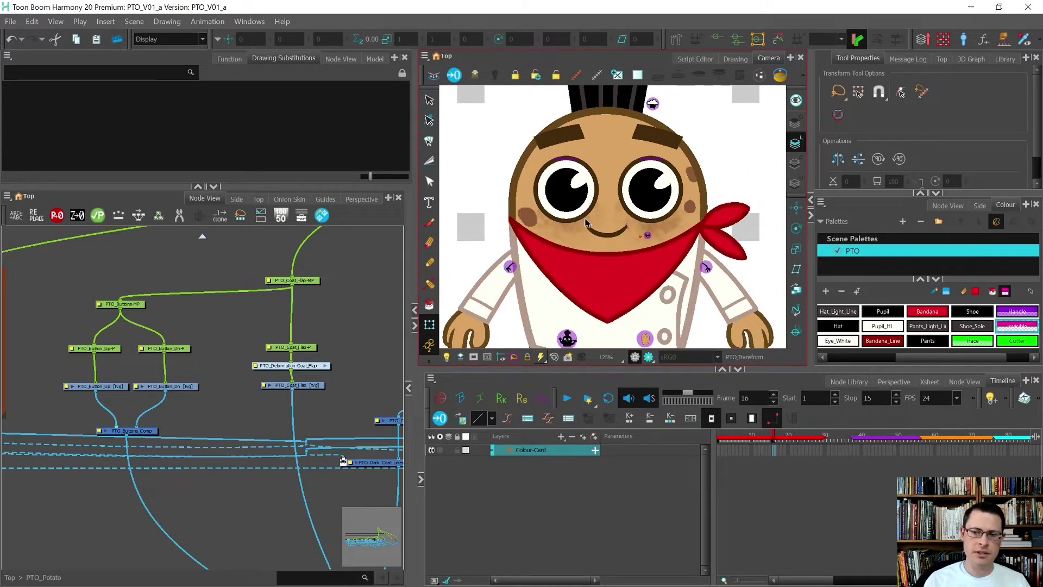
{"action": "scroll", "coordinate": [586, 220], "scroll_direction": "down", "scroll_amount": 3}
{"action": "scroll", "coordinate": [588, 237], "scroll_direction": "up", "scroll_amount": 1}
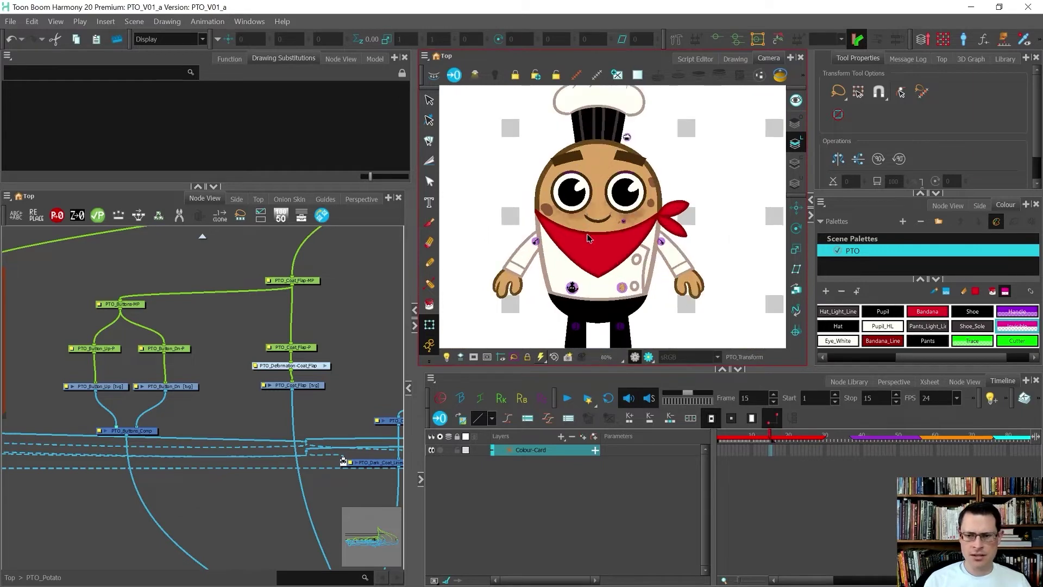
{"action": "key", "text": "period"}
{"action": "key", "text": "comma"}
{"action": "key", "text": "period"}
{"action": "key", "text": "comma"}
- Set the timeline's layer display to Normal View Mode
{"action": "left_click", "coordinate": [757, 383]}
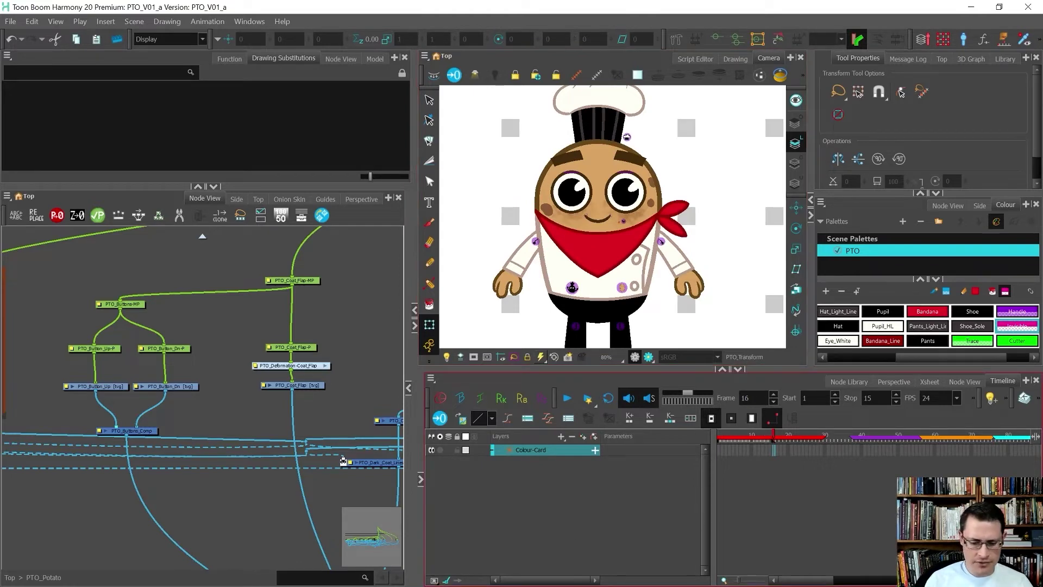
{"action": "left_click", "coordinate": [435, 581]}
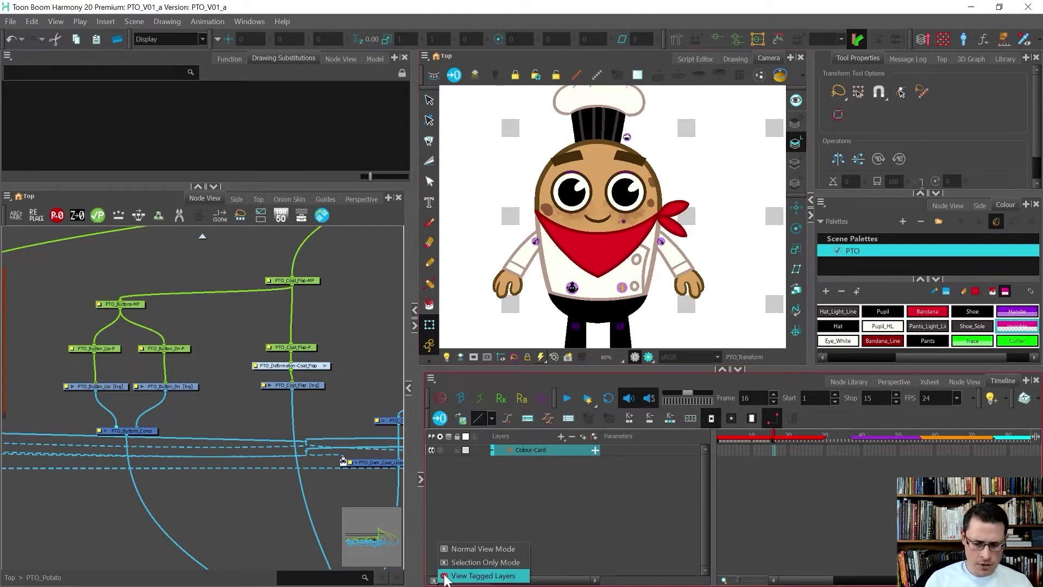
{"action": "left_click", "coordinate": [483, 575]}
{"action": "left_click", "coordinate": [436, 581]}
{"action": "left_click", "coordinate": [463, 544]}
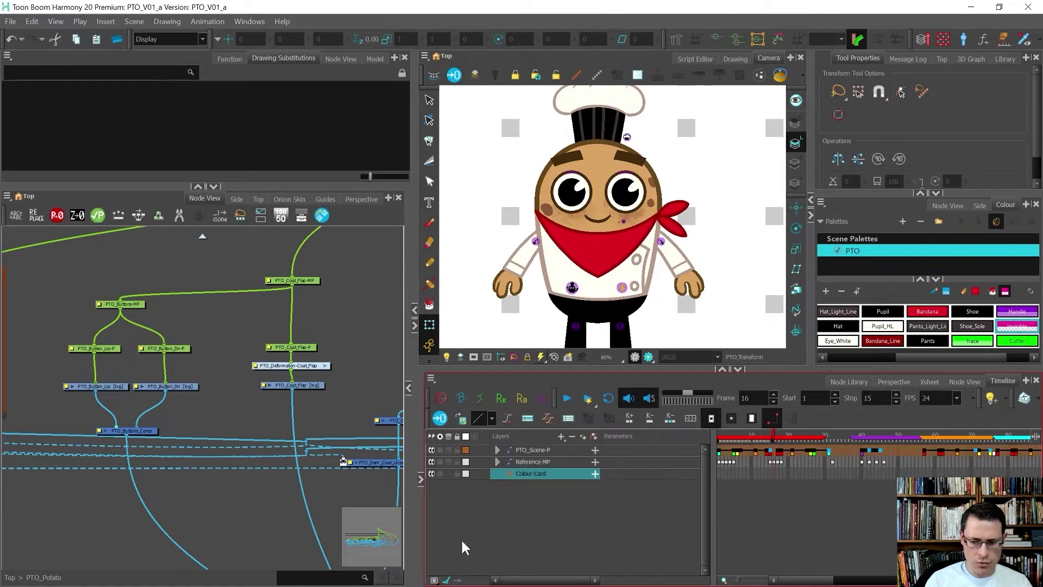
- Move the PTO_Scene-P keyframes from frame 17 to frame 31 one frame earlier, starting at frame 16
{"action": "left_click", "coordinate": [777, 452]}
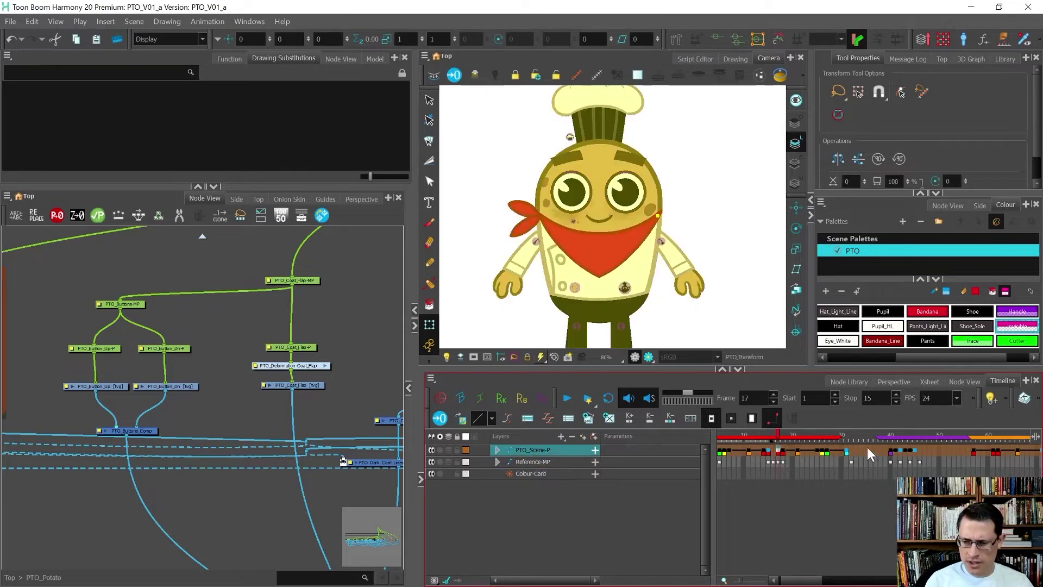
{"action": "left_click", "coordinate": [849, 453], "text": "shift"}
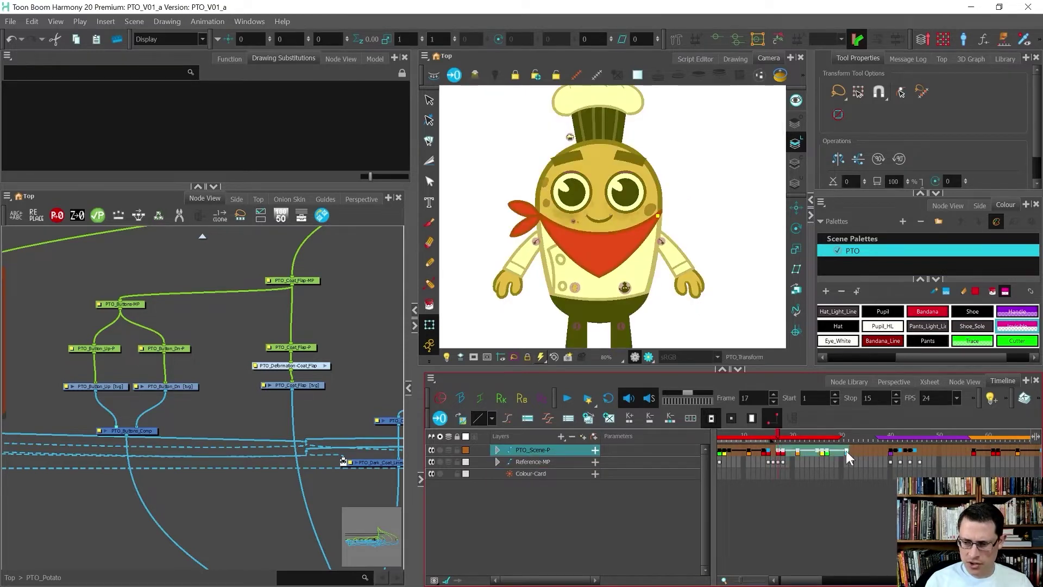
{"action": "left_click", "coordinate": [776, 452]}
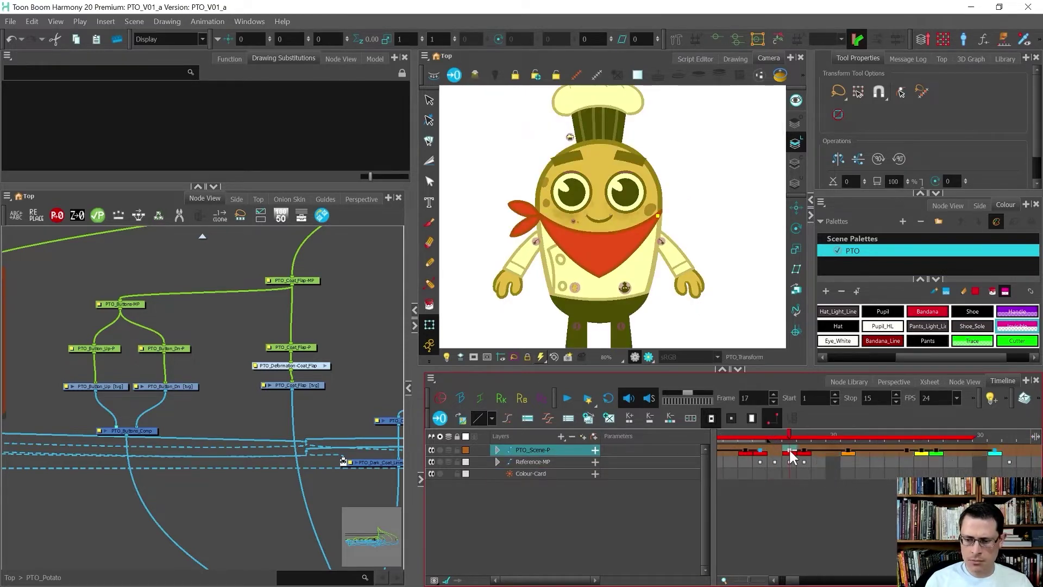
{"action": "left_click", "coordinate": [999, 454], "text": "shift"}
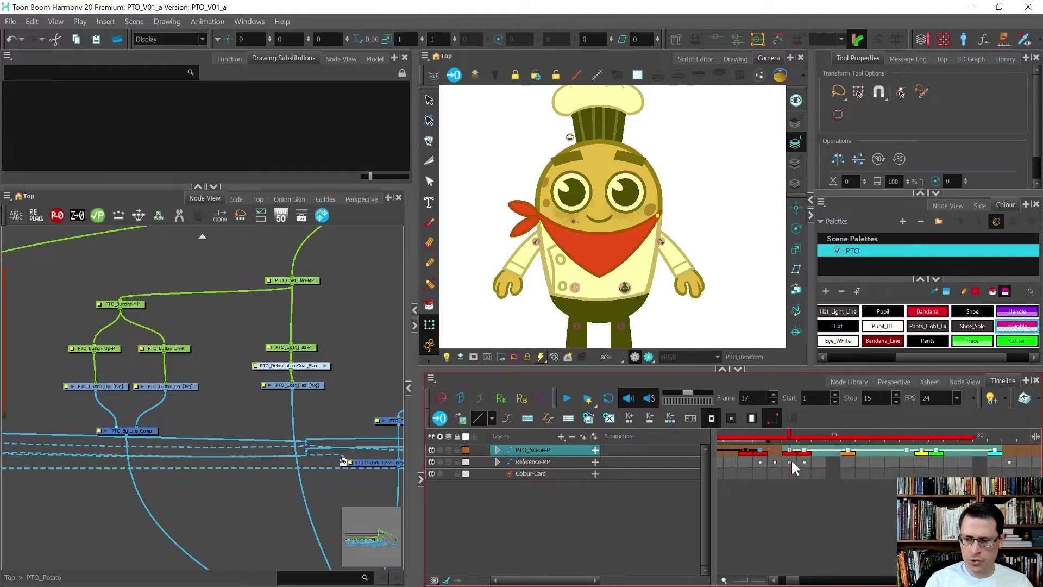
{"action": "left_click_drag", "start_coordinate": [790, 453], "coordinate": [772, 450]}
- Compare the front pose with its mirrored version on the adjacent frames 15 and 16
{"action": "left_click", "coordinate": [761, 453]}
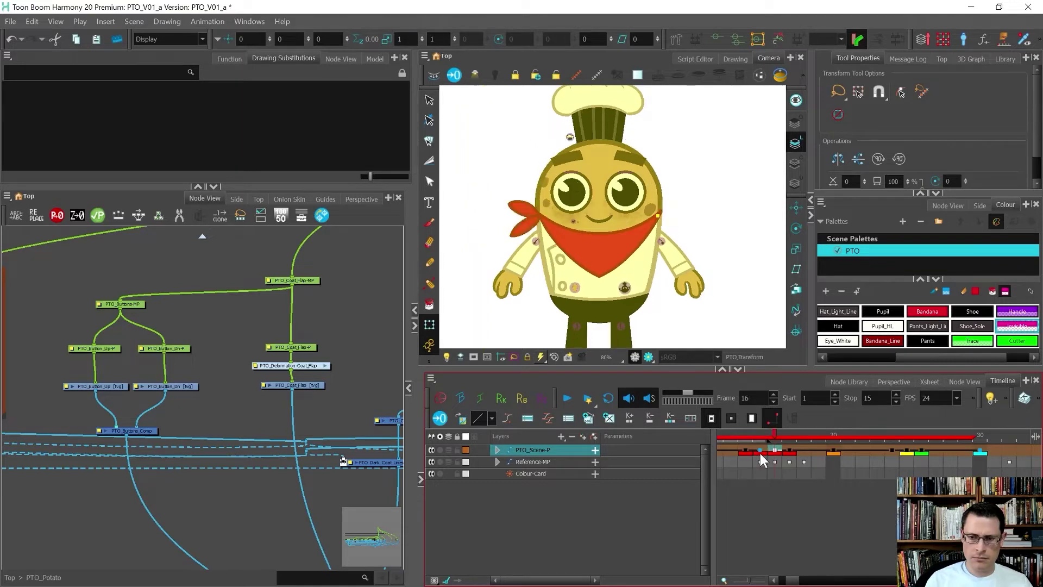
{"action": "key", "text": "period"}
{"action": "key", "text": "comma"}
{"action": "key", "text": "period"}
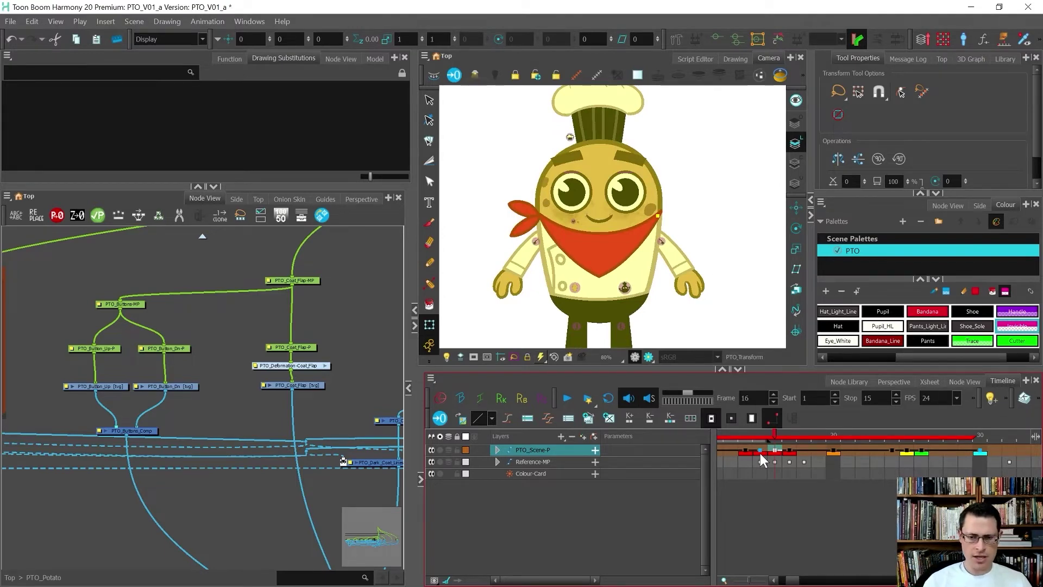
{"action": "left_click", "coordinate": [757, 449]}
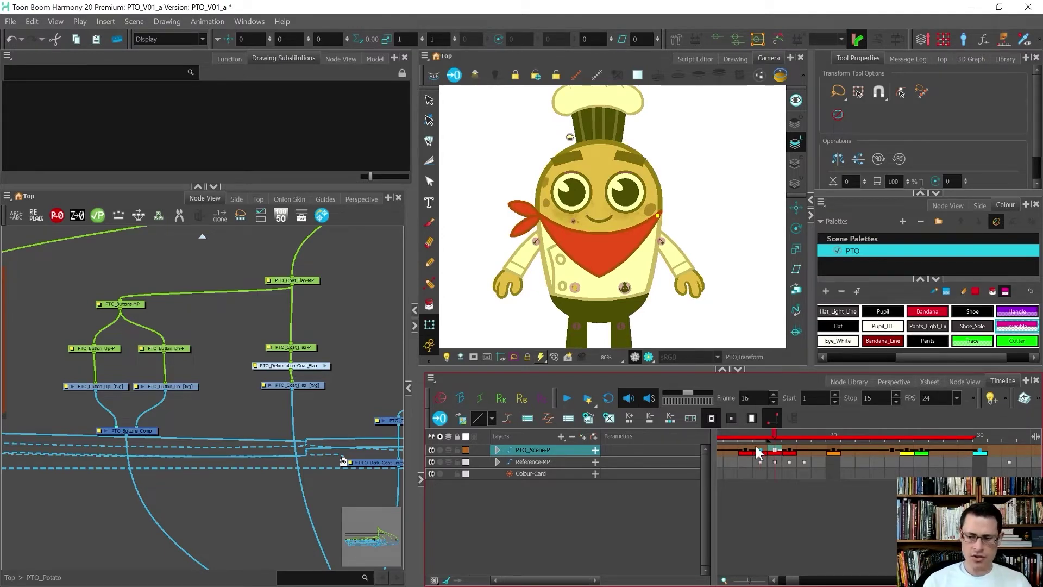
- Select the bandana tie in the camera view, locate its Tie group in the node network, and go to frame 16
{"action": "left_click", "coordinate": [610, 229]}
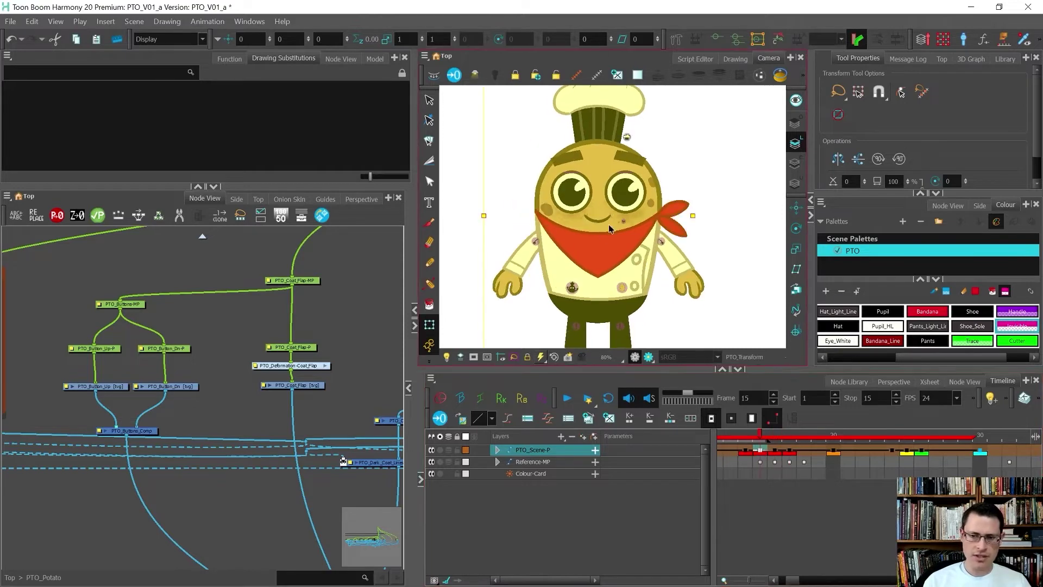
{"action": "left_click", "coordinate": [673, 218]}
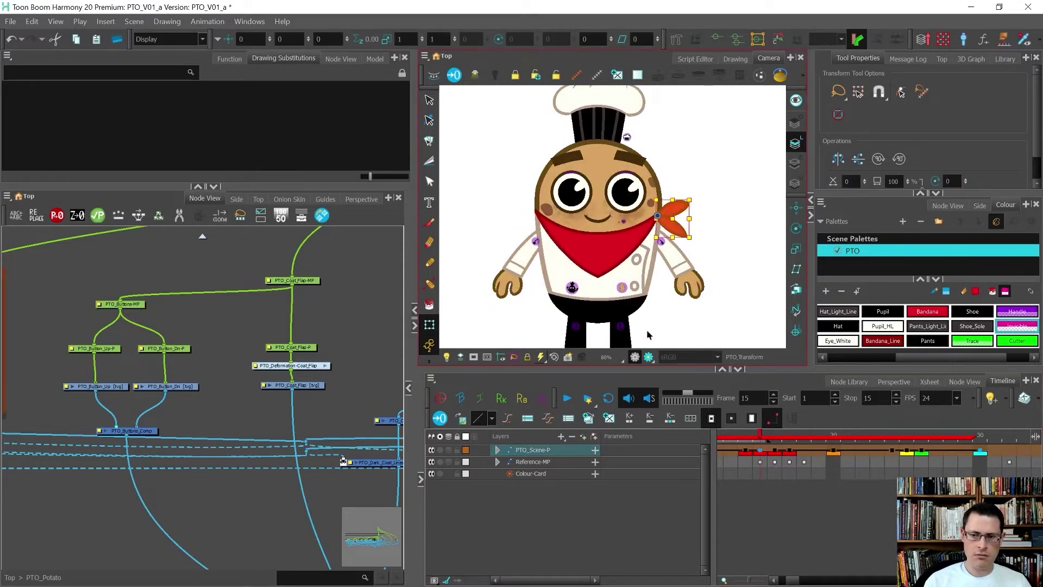
{"action": "key", "text": "f"}
{"action": "key", "text": "."}
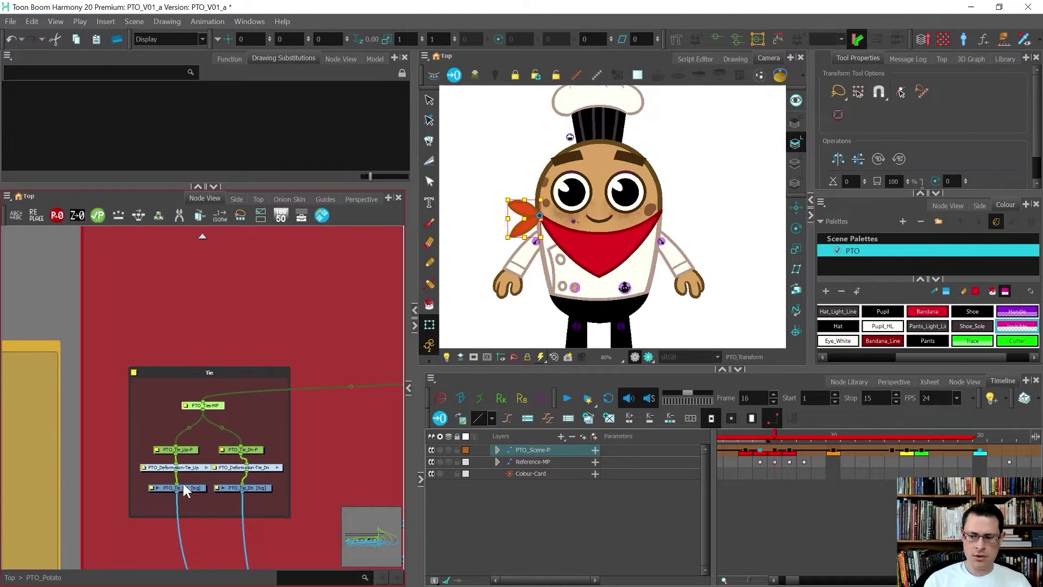
{"action": "scroll", "coordinate": [525, 238], "scroll_direction": "up", "scroll_amount": 2}
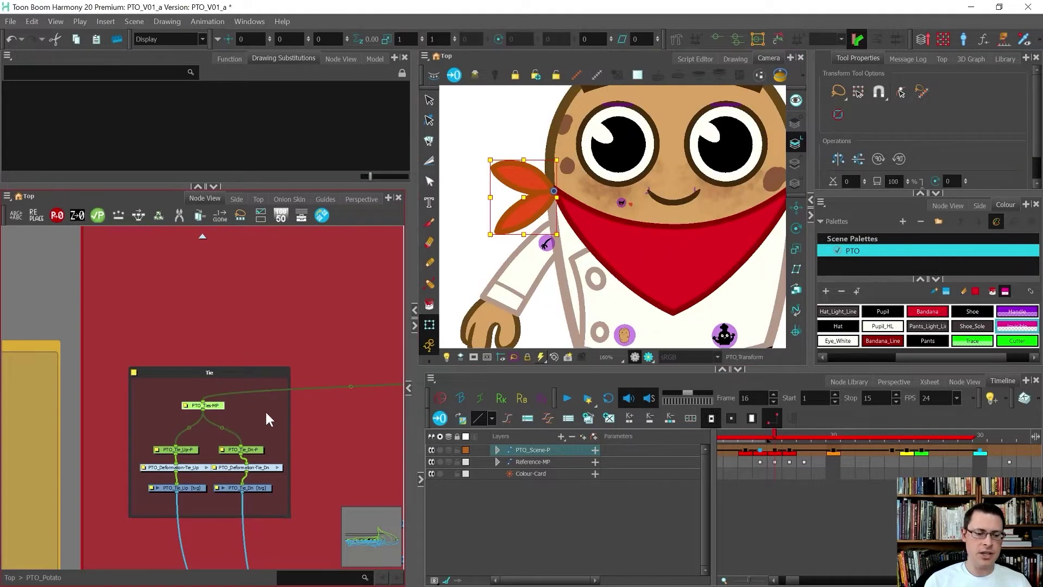
{"action": "scroll", "coordinate": [251, 415], "scroll_direction": "down", "scroll_amount": 3}
{"action": "scroll", "coordinate": [283, 439], "scroll_direction": "up", "scroll_amount": 4}
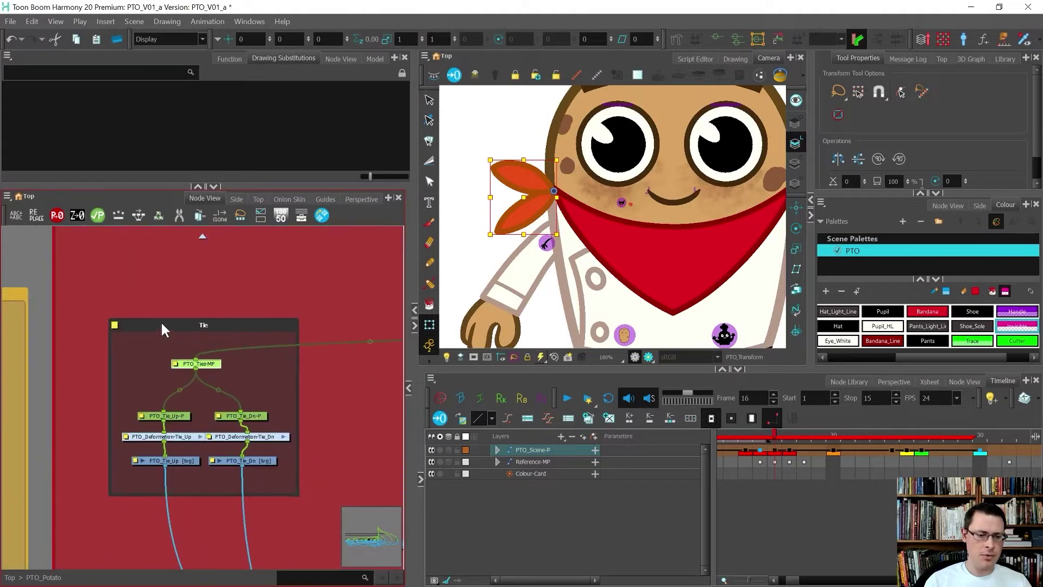
- Select the Tie backdrop with all its nodes and shift it toward the PTO_Flip_SYNC backdrop to make room
{"action": "left_click", "coordinate": [93, 310]}
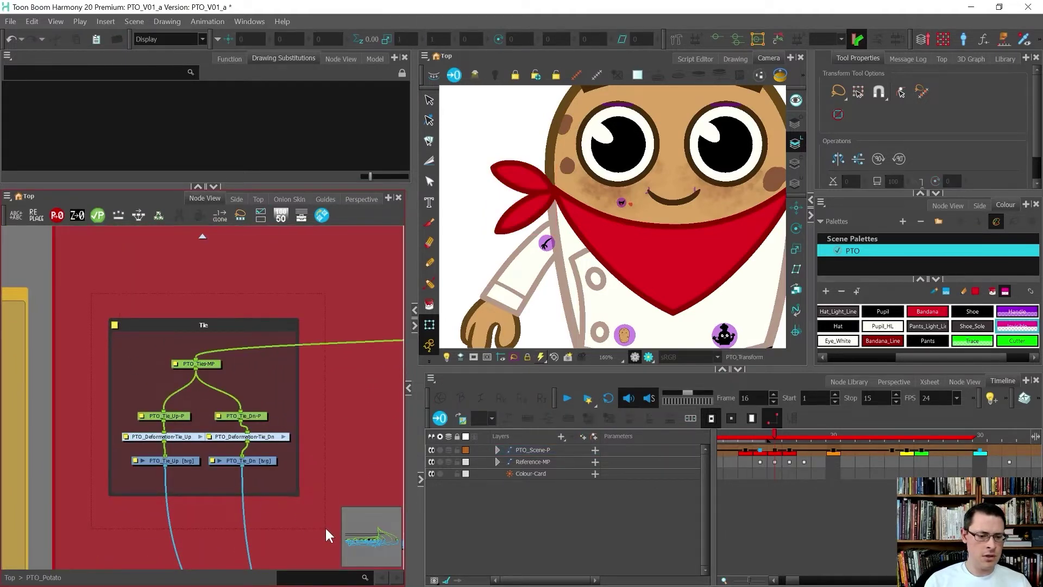
{"action": "left_click_drag", "start_coordinate": [325, 526], "coordinate": [325, 526]}
{"action": "left_click_drag", "start_coordinate": [333, 461], "coordinate": [285, 458]}
{"action": "scroll", "coordinate": [160, 441], "scroll_direction": "down", "scroll_amount": 2}
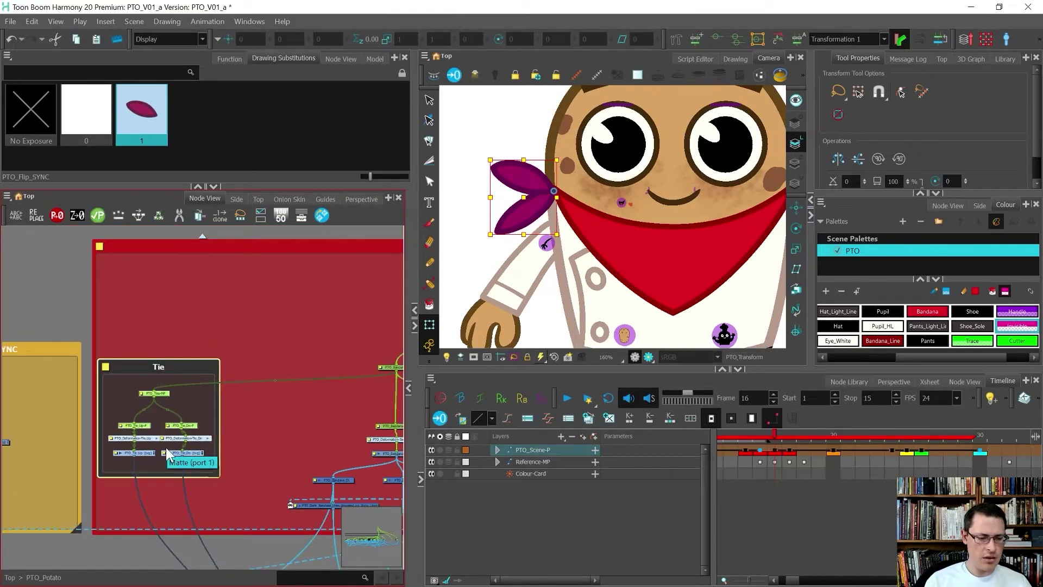
{"action": "scroll", "coordinate": [191, 361], "scroll_direction": "down", "scroll_amount": 2}
{"action": "scroll", "coordinate": [191, 361], "scroll_direction": "up", "scroll_amount": 2}
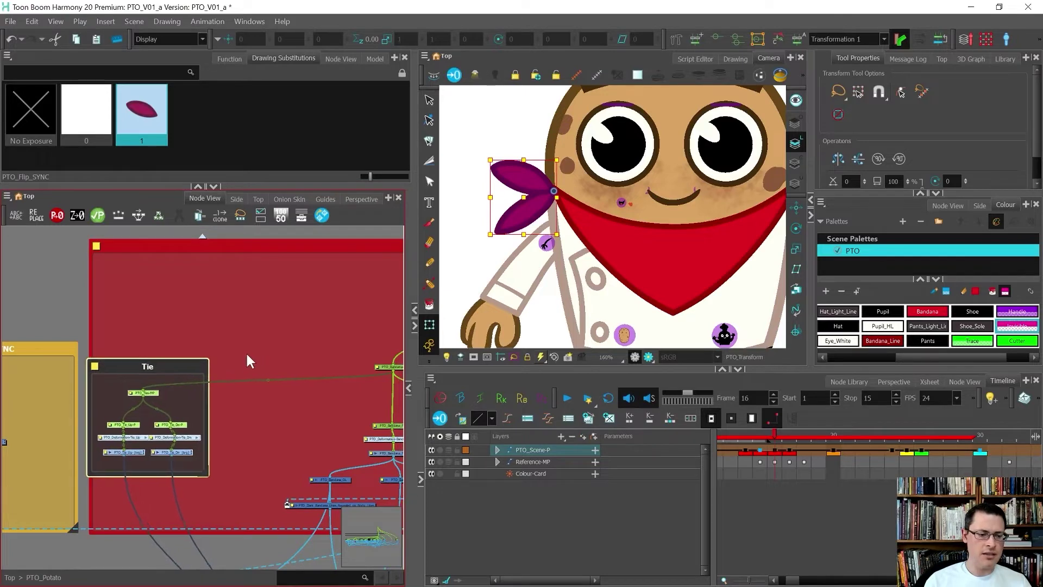
{"action": "left_click_drag", "start_coordinate": [249, 361], "coordinate": [233, 362]}
- Duplicate the Tie group using Paste Special with Create New Columns, and place the copy beside the original
{"action": "key", "text": "ctrl+shift+v"}
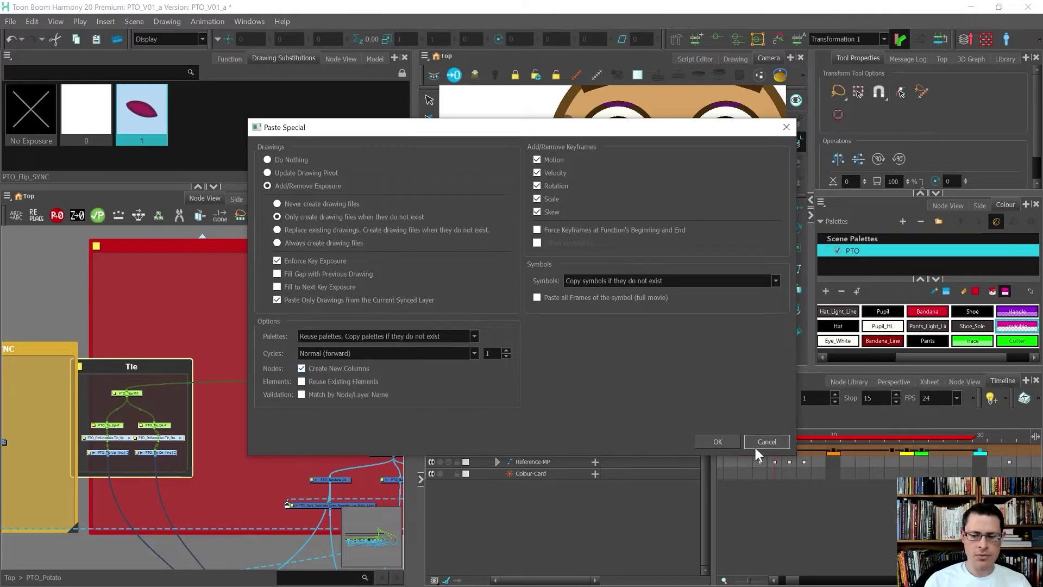
{"action": "left_click", "coordinate": [722, 439]}
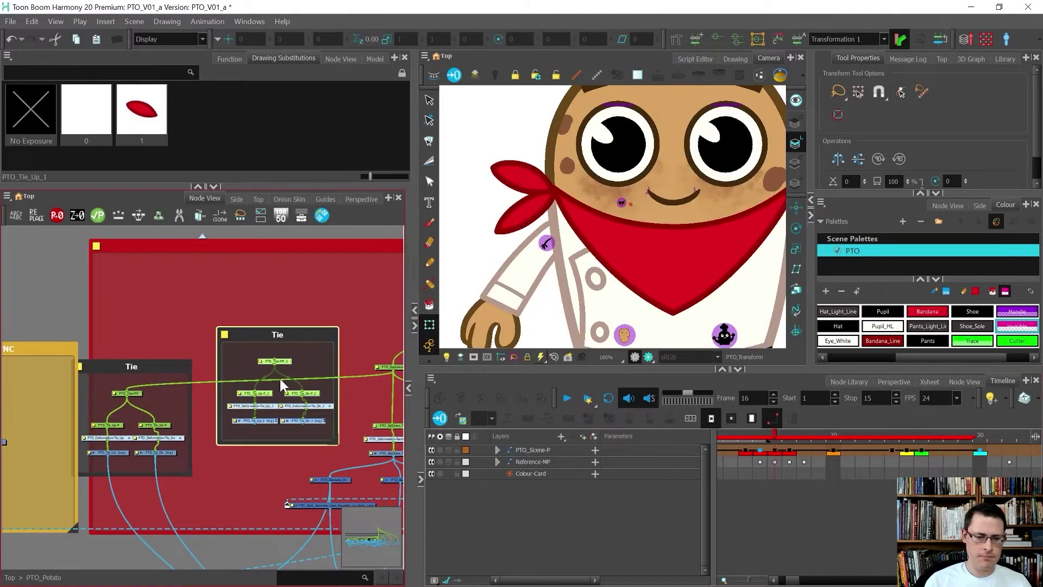
{"action": "left_click_drag", "start_coordinate": [289, 358], "coordinate": [275, 379]}
- Show the node network full screen and connect PTO_Bandana-MP to the duplicated tie's PTO_Ties-MP_1 peg
{"action": "key", "text": "ctrl+f"}
{"action": "key", "text": "ctrl+f"}
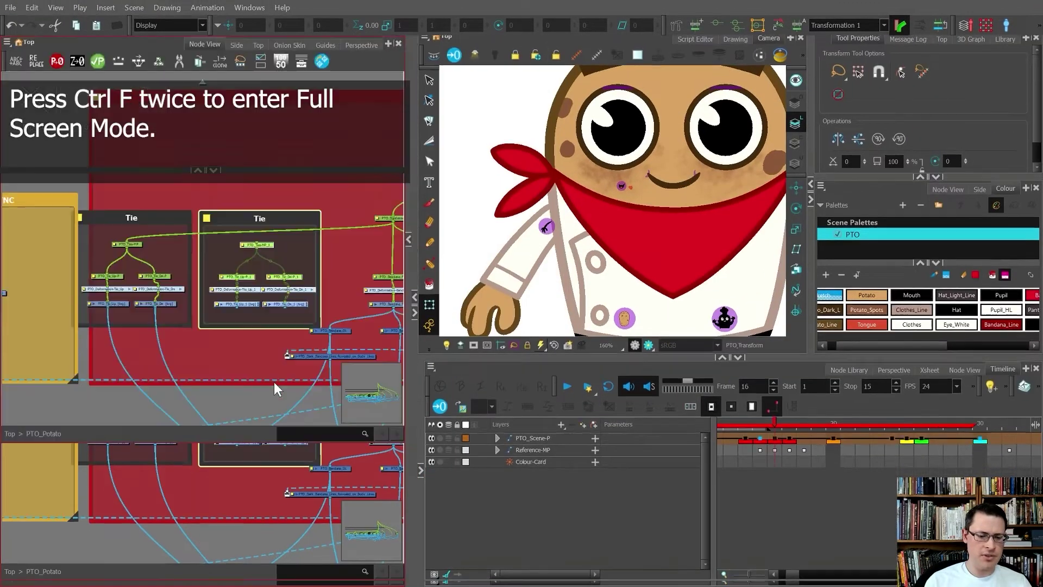
{"action": "scroll", "coordinate": [658, 348], "scroll_direction": "up", "scroll_amount": 3}
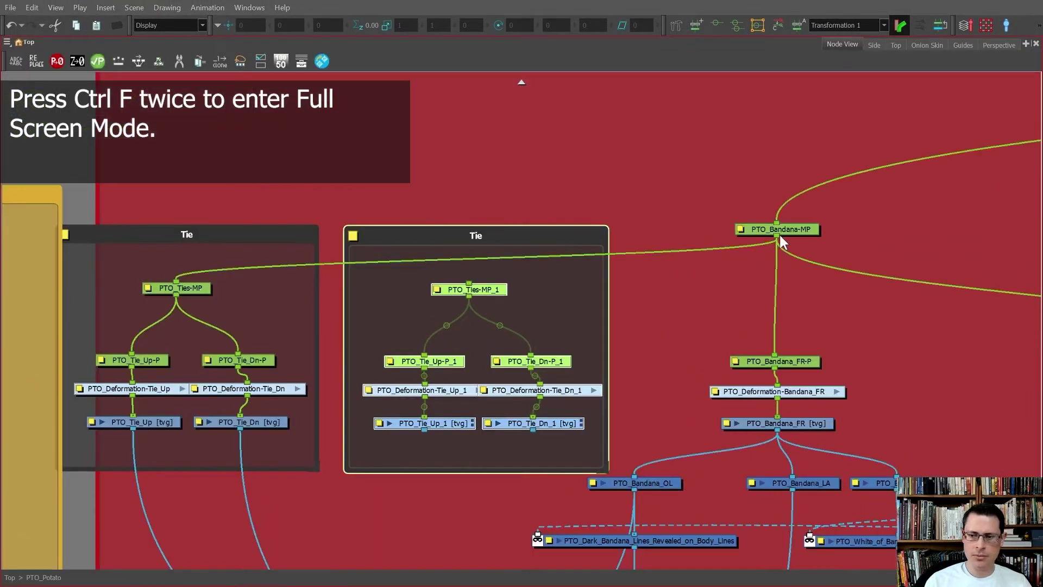
{"action": "left_click_drag", "start_coordinate": [778, 234], "coordinate": [477, 296]}
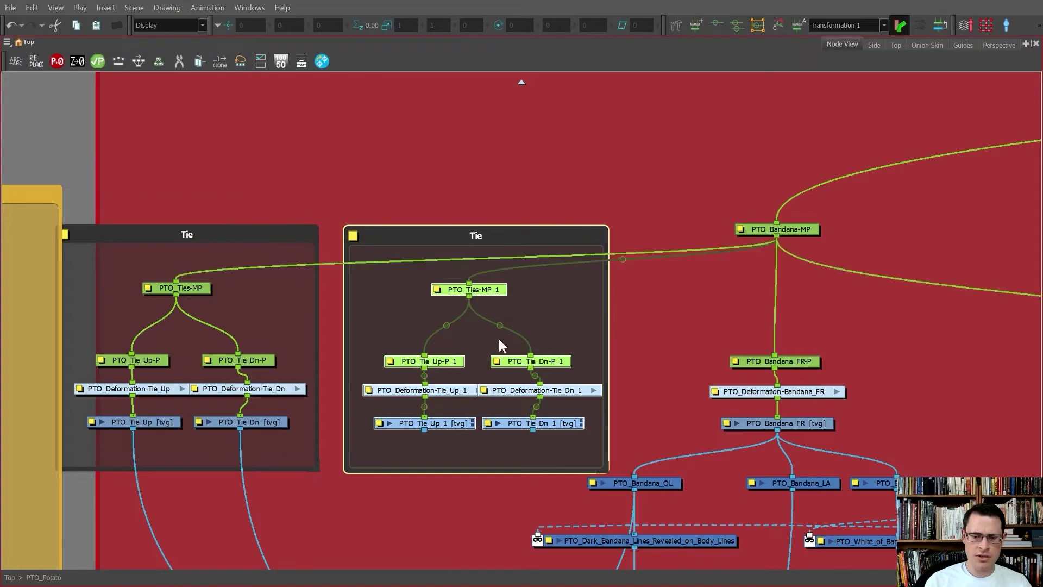
- Connect the duplicated PTO_Tie_Up_1 and PTO_Tie_Dn_1 drawings to the same composite as the original ties
{"action": "scroll", "coordinate": [559, 400], "scroll_direction": "down", "scroll_amount": 4}
{"action": "scroll", "coordinate": [344, 389], "scroll_direction": "up", "scroll_amount": 2}
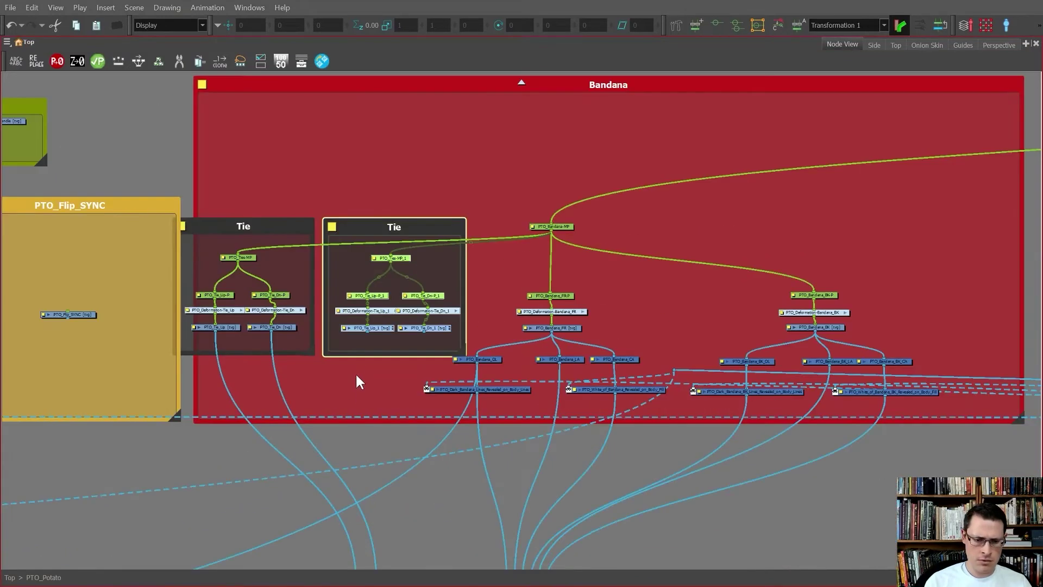
{"action": "scroll", "coordinate": [356, 375], "scroll_direction": "down", "scroll_amount": 1}
{"action": "left_click_drag", "start_coordinate": [365, 324], "coordinate": [371, 543]}
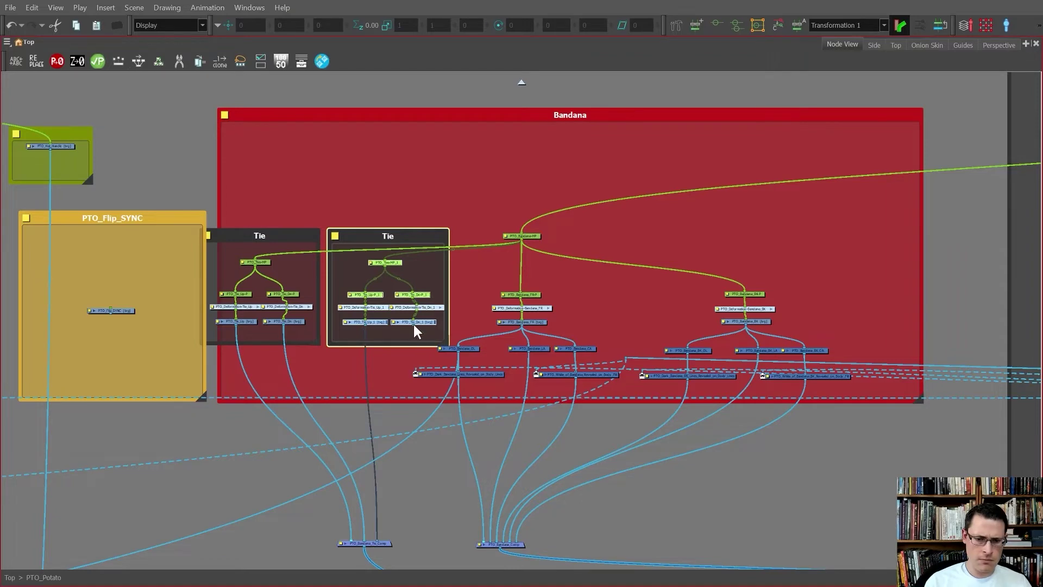
{"action": "left_click_drag", "start_coordinate": [411, 325], "coordinate": [380, 543]}
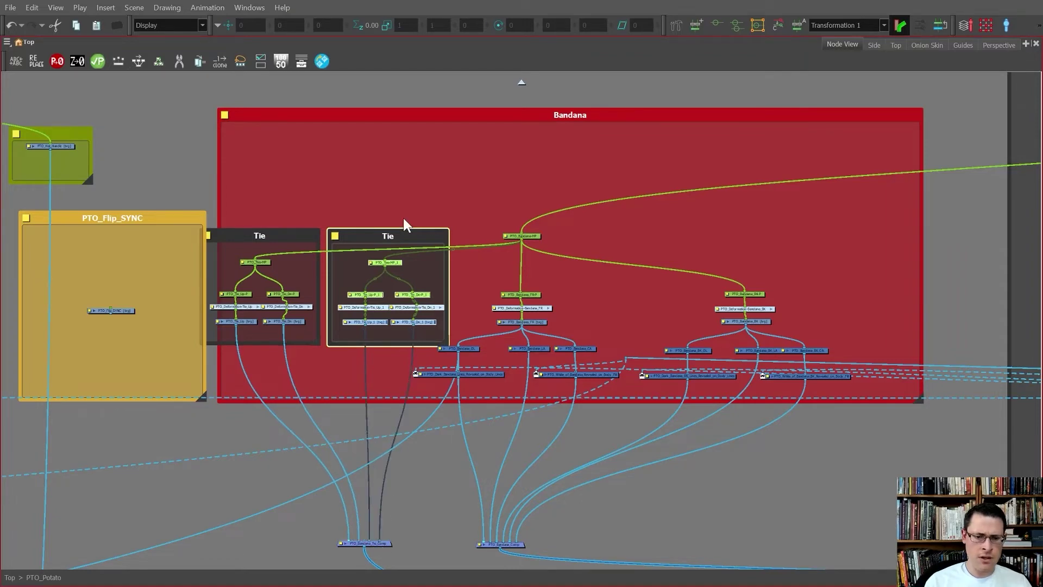
- Rename all nodes in the duplicated Tie group by replacing their suffix 1 with the suffix Flip
{"action": "scroll", "coordinate": [403, 217], "scroll_direction": "up", "scroll_amount": 5}
{"action": "left_click", "coordinate": [184, 273]}
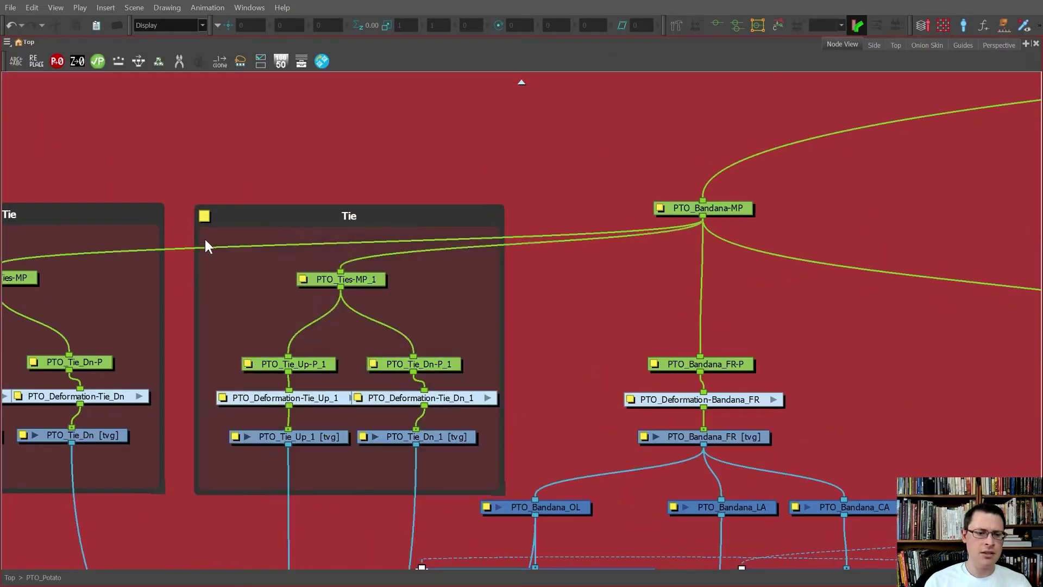
{"action": "left_click", "coordinate": [501, 462]}
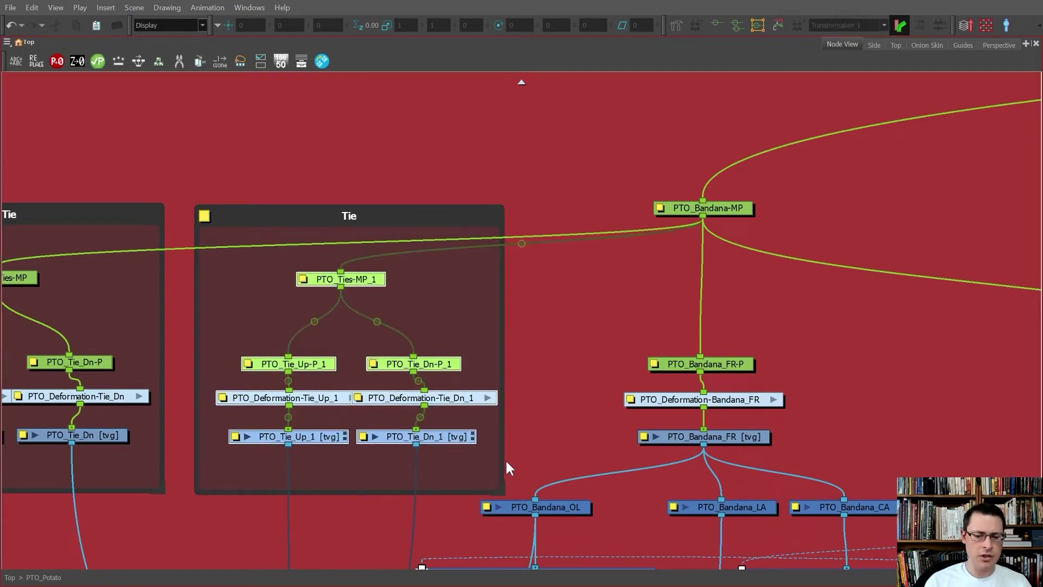
{"action": "left_click", "coordinate": [16, 61]}
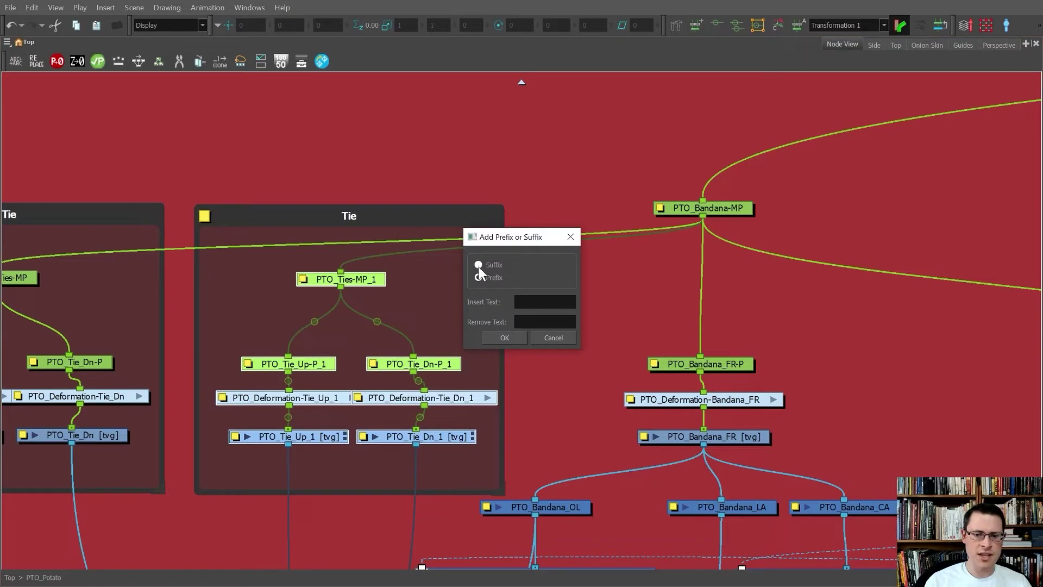
{"action": "left_click", "coordinate": [531, 320]}
{"action": "type", "text": "1"}
{"action": "left_click", "coordinate": [540, 301]}
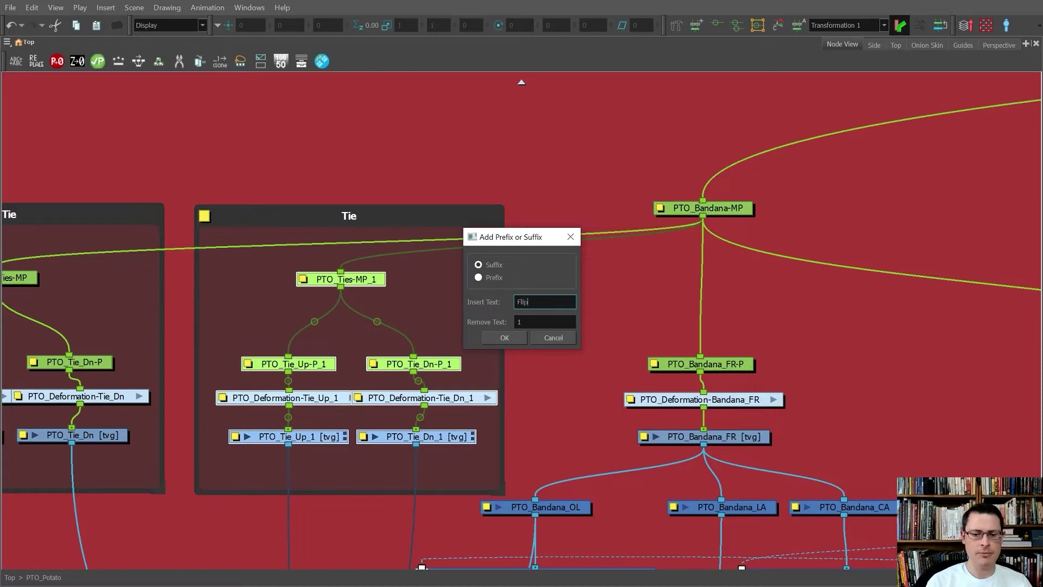
{"action": "type", "text": "Flip"}
{"action": "left_click", "coordinate": [513, 338]}
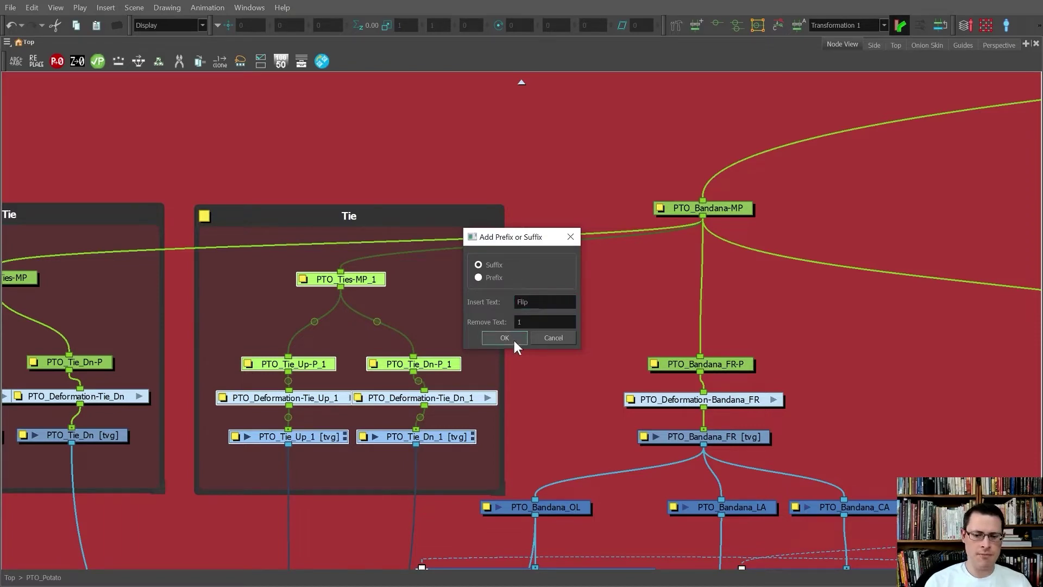
{"action": "scroll", "coordinate": [340, 358], "scroll_direction": "down", "scroll_amount": 3}
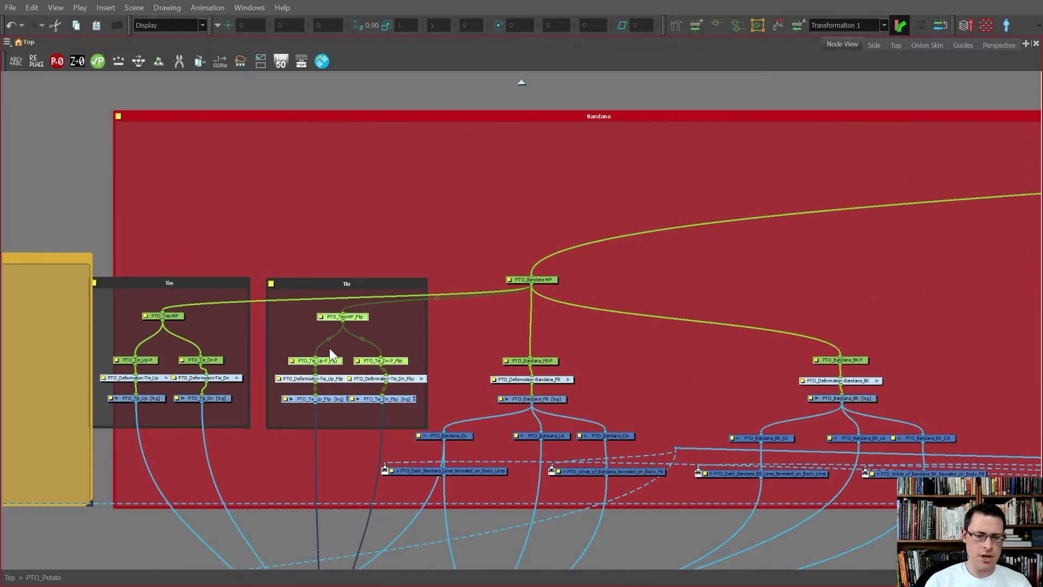
{"action": "scroll", "coordinate": [335, 379], "scroll_direction": "up", "scroll_amount": 2}
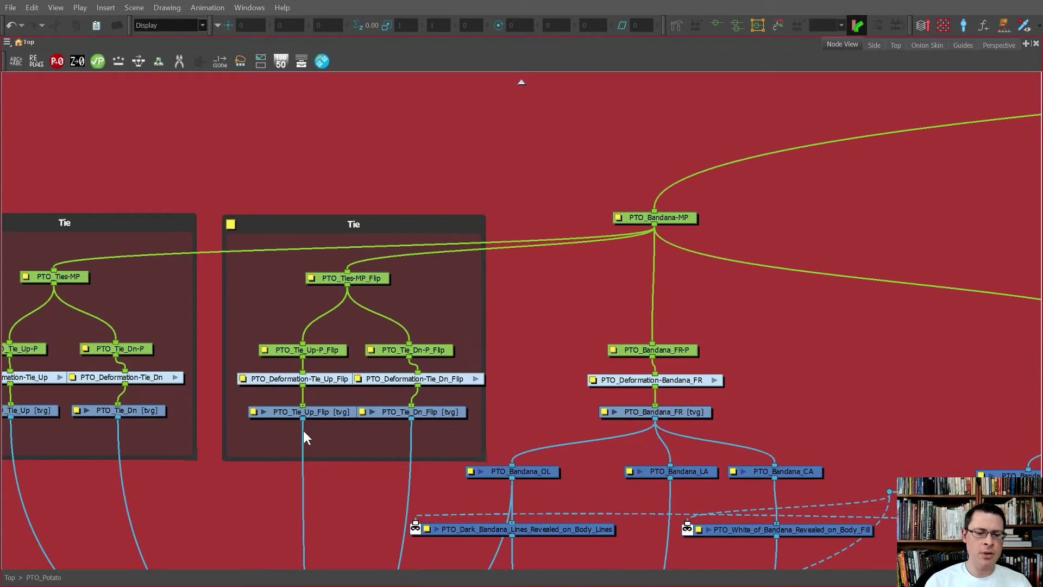
- Restore the regular workspace layout and select the PTO_Tie_Up_Flip and PTO_Tie_Dn_Flip drawings on frame 15
{"action": "key", "text": "grave"}
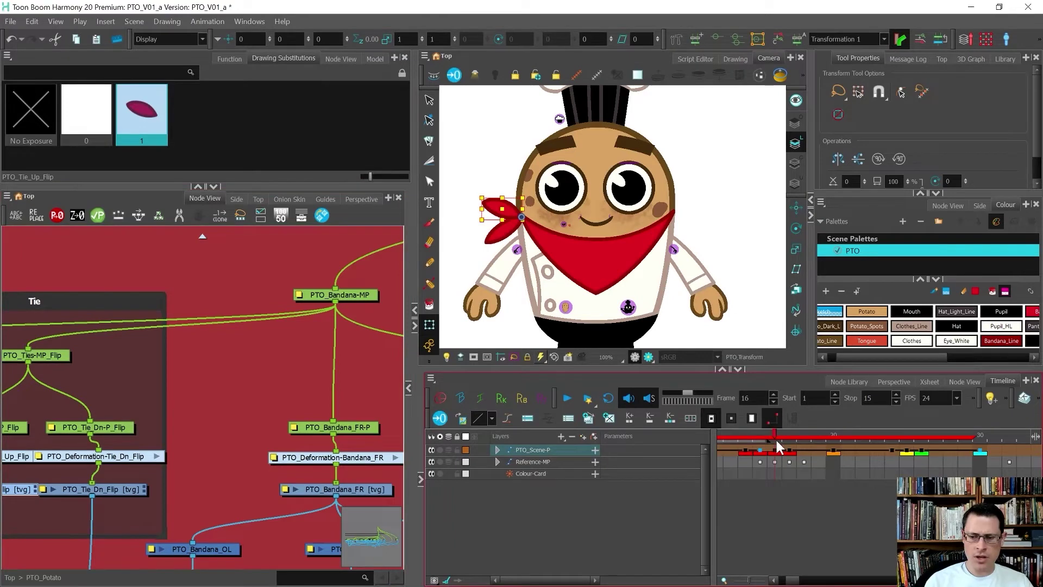
{"action": "key", "text": "comma"}
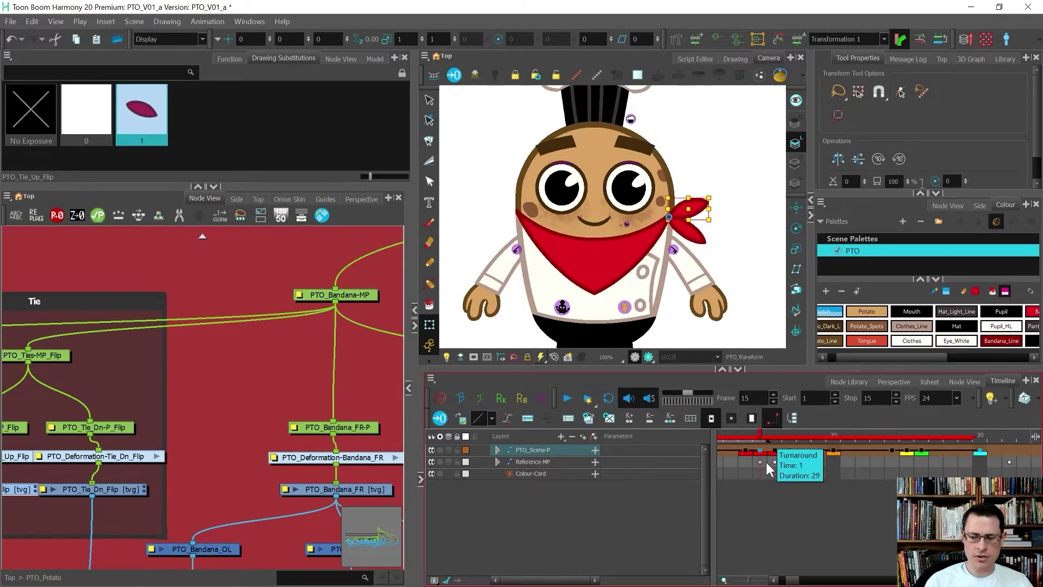
{"action": "key", "text": "period"}
{"action": "key", "text": "comma"}
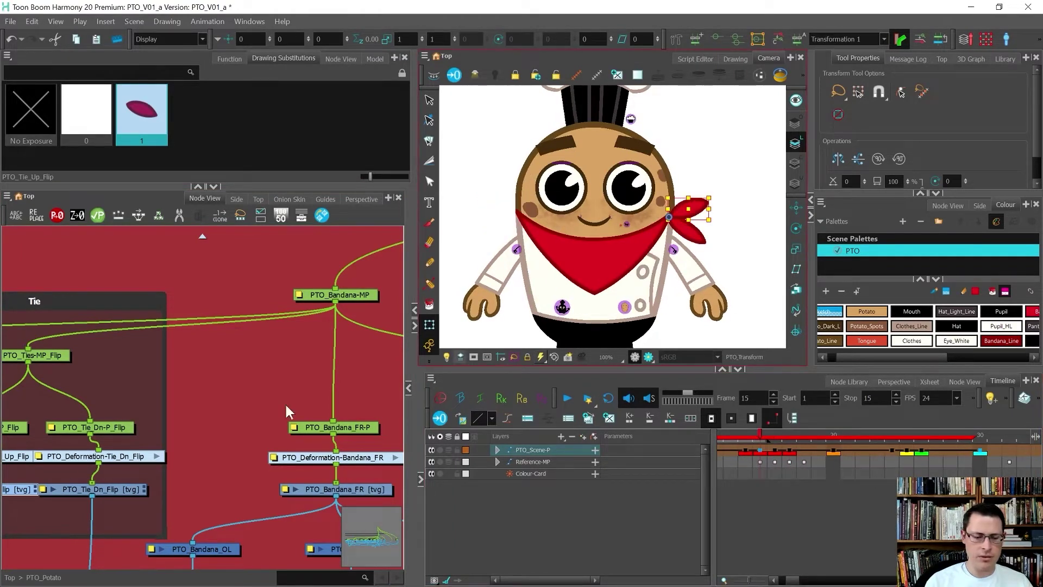
{"action": "scroll", "coordinate": [157, 422], "scroll_direction": "down", "scroll_amount": 4}
{"action": "scroll", "coordinate": [158, 432], "scroll_direction": "up", "scroll_amount": 3}
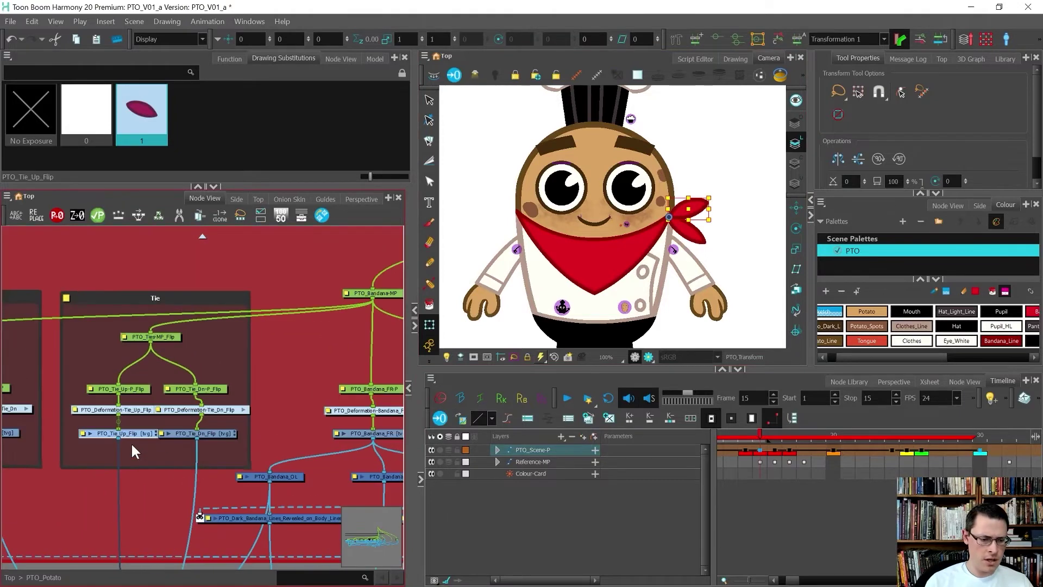
{"action": "scroll", "coordinate": [132, 442], "scroll_direction": "up", "scroll_amount": 3}
{"action": "left_click_drag", "start_coordinate": [28, 461], "coordinate": [154, 432]}
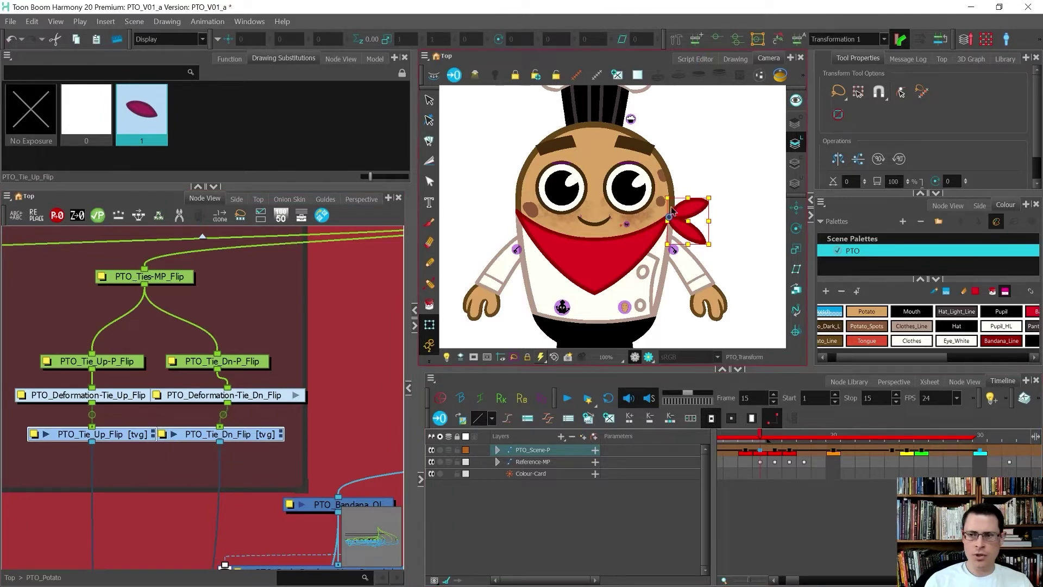
- Select all the artwork of both flip tie drawings in the camera view with the Select tool
{"action": "key", "text": "alt+s"}
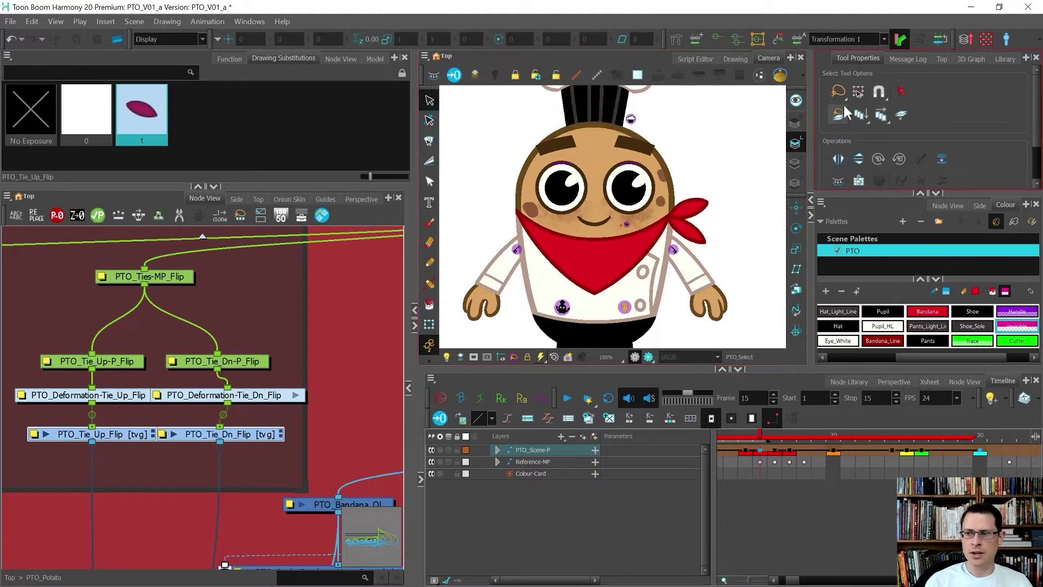
{"action": "left_click", "coordinate": [902, 115]}
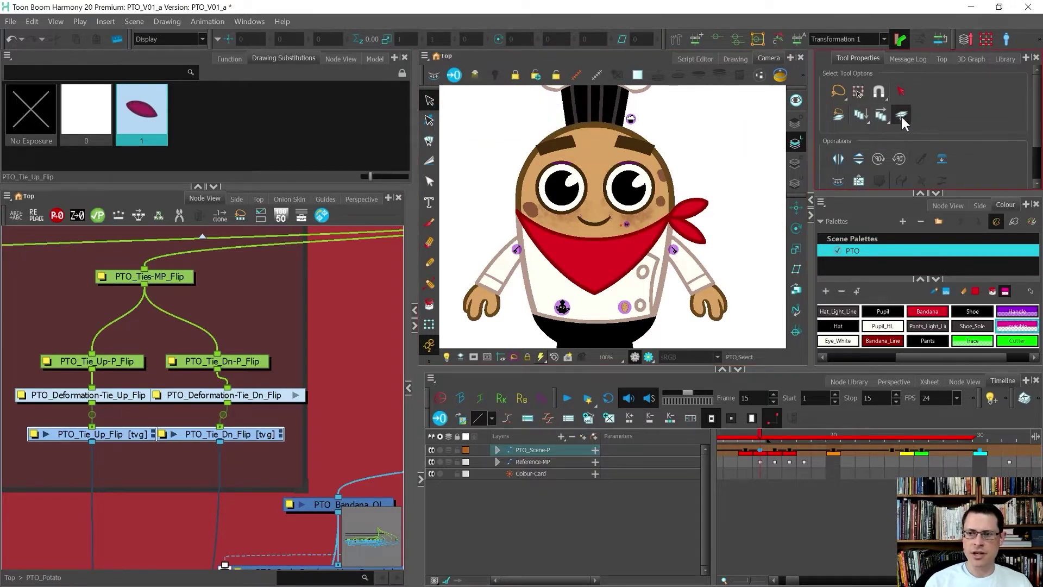
{"action": "mouse_move", "coordinate": [745, 179]}
{"action": "left_mouse_down"}
{"action": "mouse_move", "coordinate": [649, 212]}
{"action": "mouse_move", "coordinate": [740, 193]}
{"action": "mouse_move", "coordinate": [675, 174]}
{"action": "left_mouse_up"}
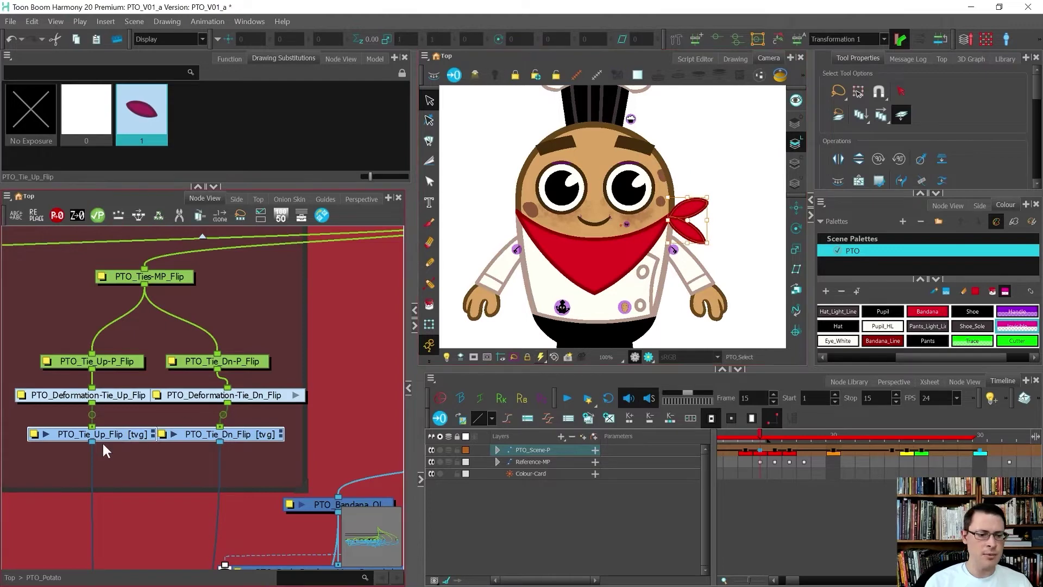
{"action": "left_click_drag", "start_coordinate": [263, 458], "coordinate": [87, 425]}
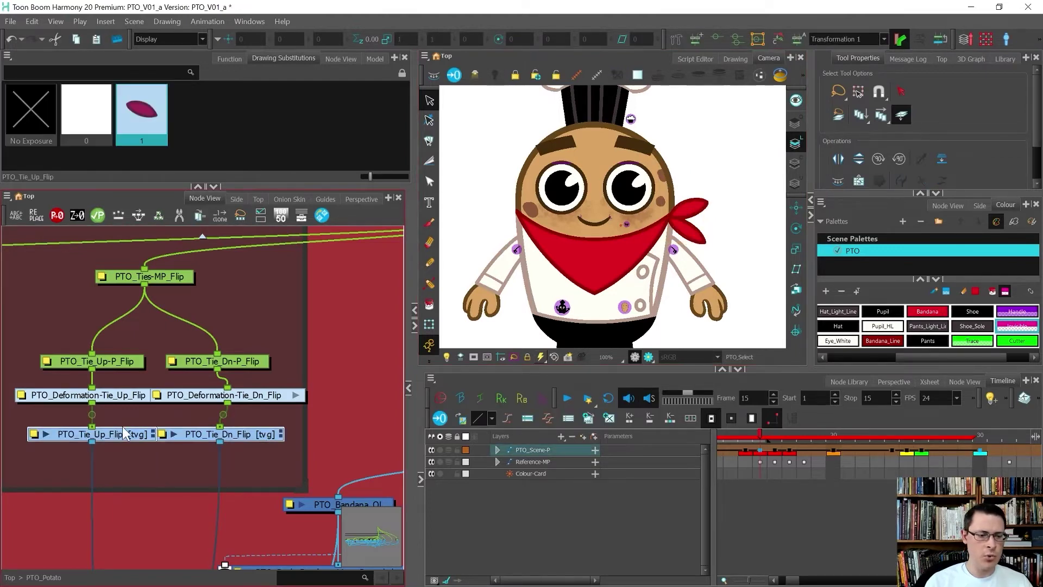
{"action": "mouse_move", "coordinate": [737, 180]}
{"action": "left_mouse_down"}
{"action": "mouse_move", "coordinate": [661, 189]}
{"action": "mouse_move", "coordinate": [710, 249]}
{"action": "mouse_move", "coordinate": [669, 185]}
{"action": "left_mouse_up"}
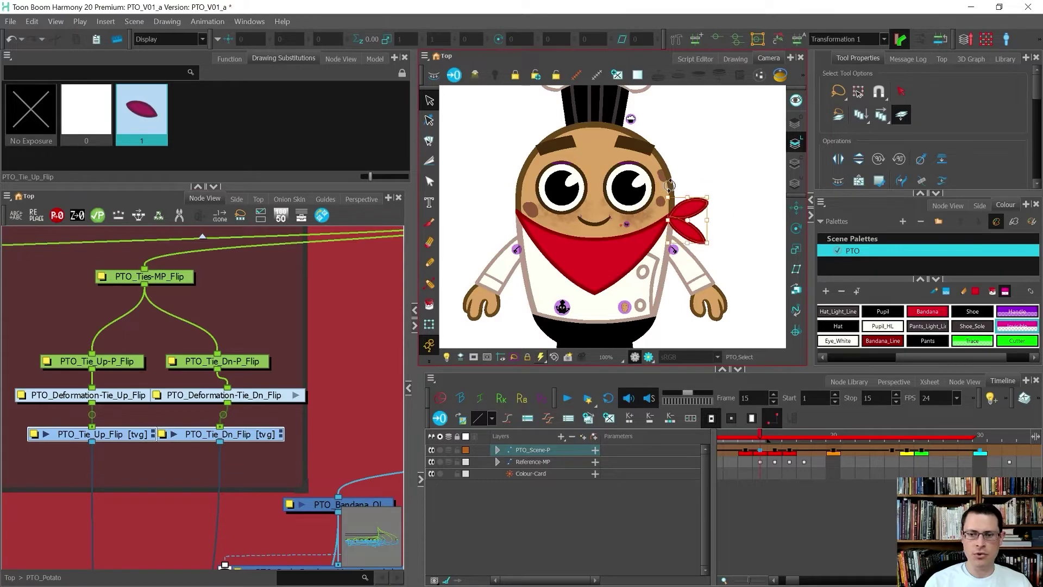
- Flip the selected tie artwork horizontally and move it to the opposite side of the head, attached at the bandana's other corner
{"action": "left_click", "coordinate": [838, 159]}
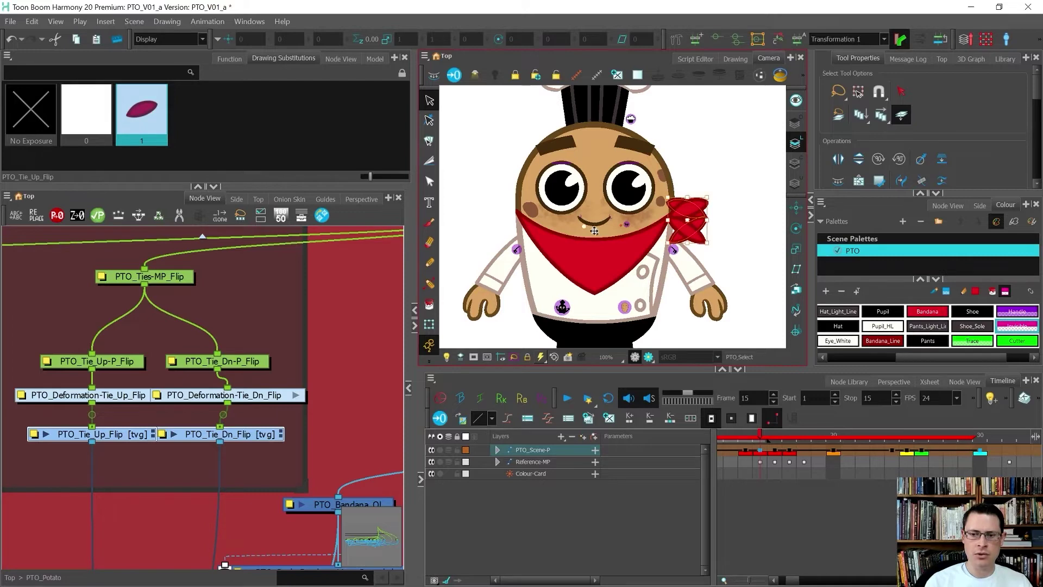
{"action": "left_click_drag", "start_coordinate": [698, 221], "coordinate": [507, 220]}
{"action": "scroll", "coordinate": [507, 227], "scroll_direction": "up", "scroll_amount": 1}
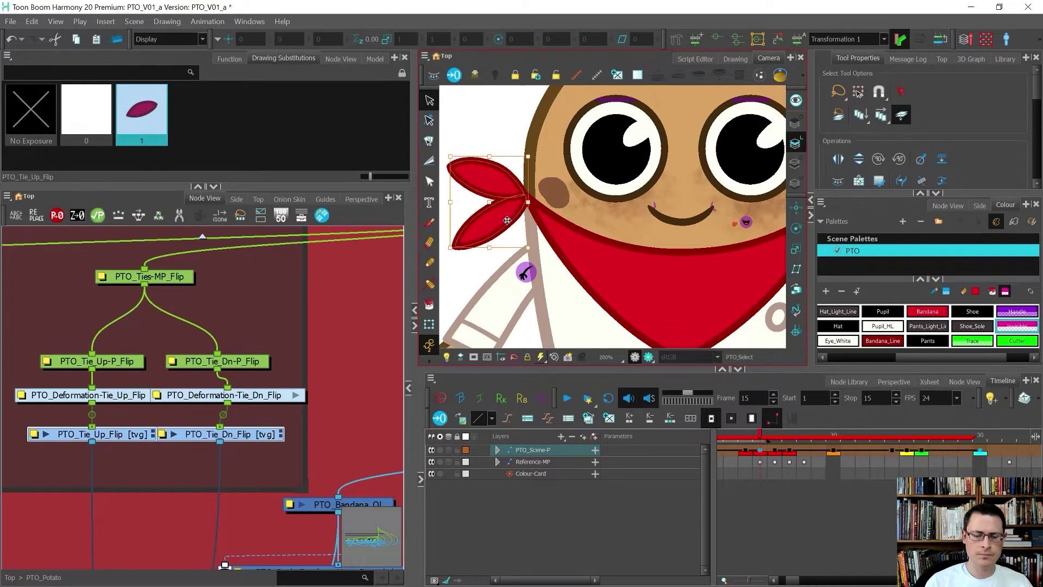
{"action": "scroll", "coordinate": [507, 221], "scroll_direction": "down", "scroll_amount": 3}
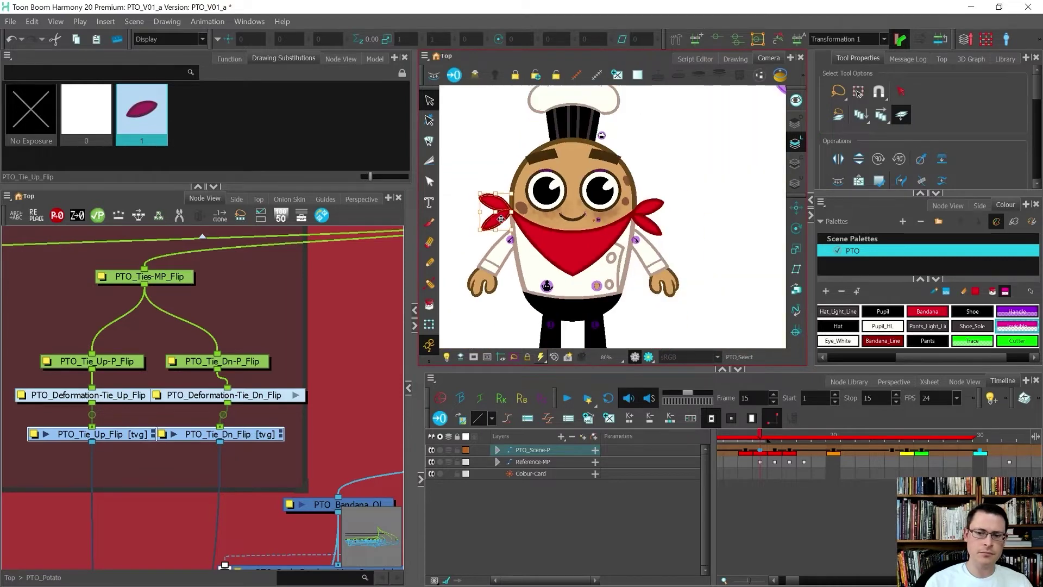
- Clear the selection and reselect the PTO_Tie_Up_Flip and PTO_Tie_Dn_Flip drawing nodes
{"action": "left_click", "coordinate": [222, 451]}
{"action": "left_click", "coordinate": [145, 181]}
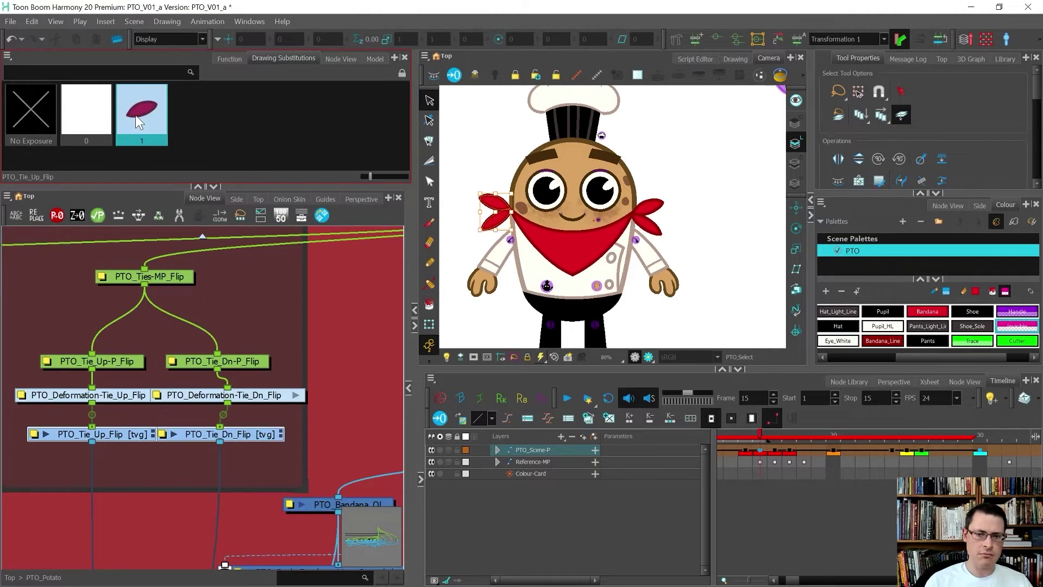
{"action": "left_click", "coordinate": [179, 478]}
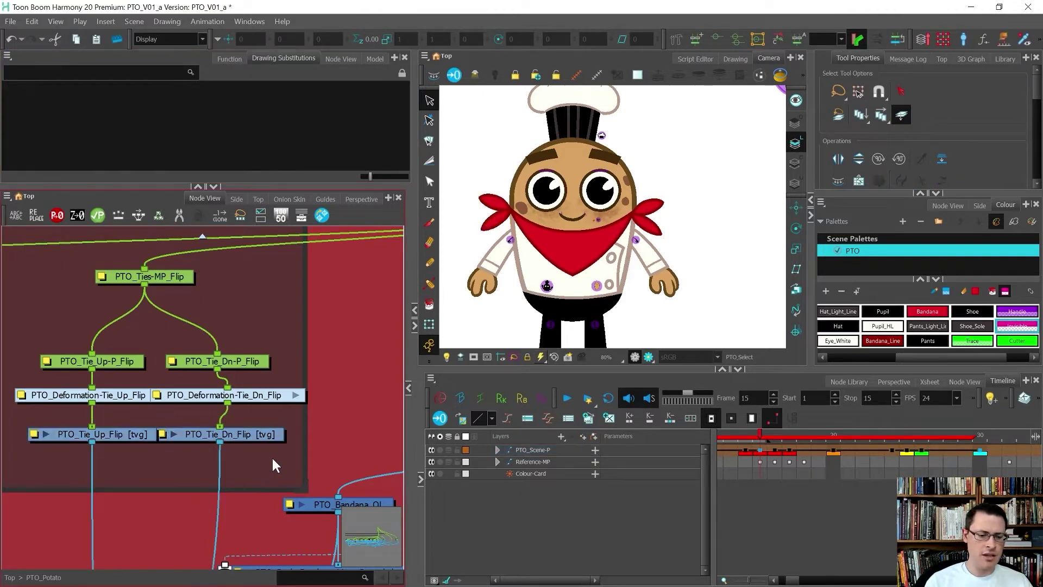
{"action": "left_click_drag", "start_coordinate": [70, 423], "coordinate": [190, 451]}
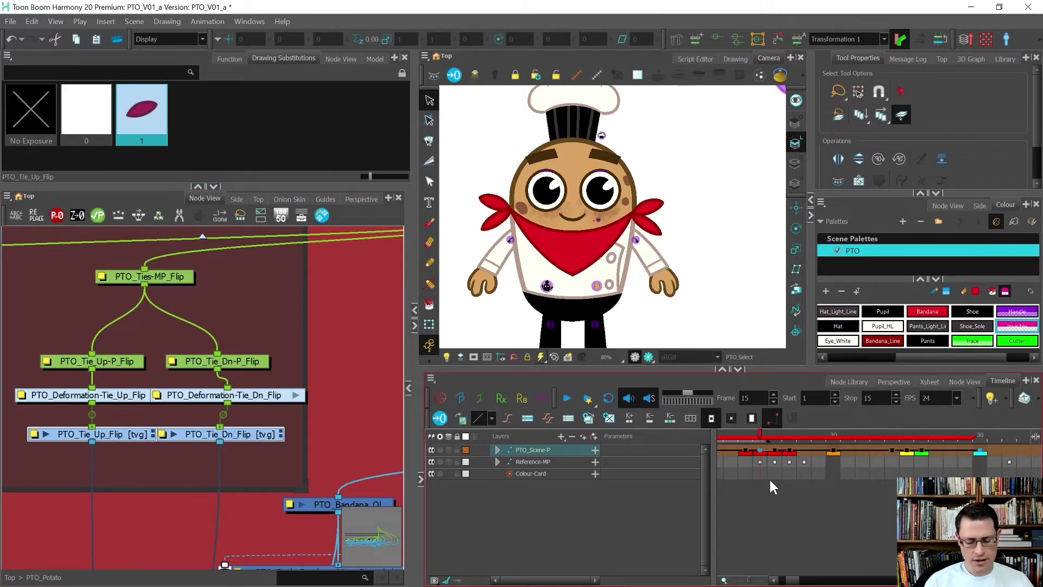
- Limit the Timeline to the selected PTO_Tie_Up_Flip and PTO_Tie_Dn_Flip drawing layers
{"action": "left_click", "coordinate": [446, 579]}
{"action": "left_click", "coordinate": [448, 558]}
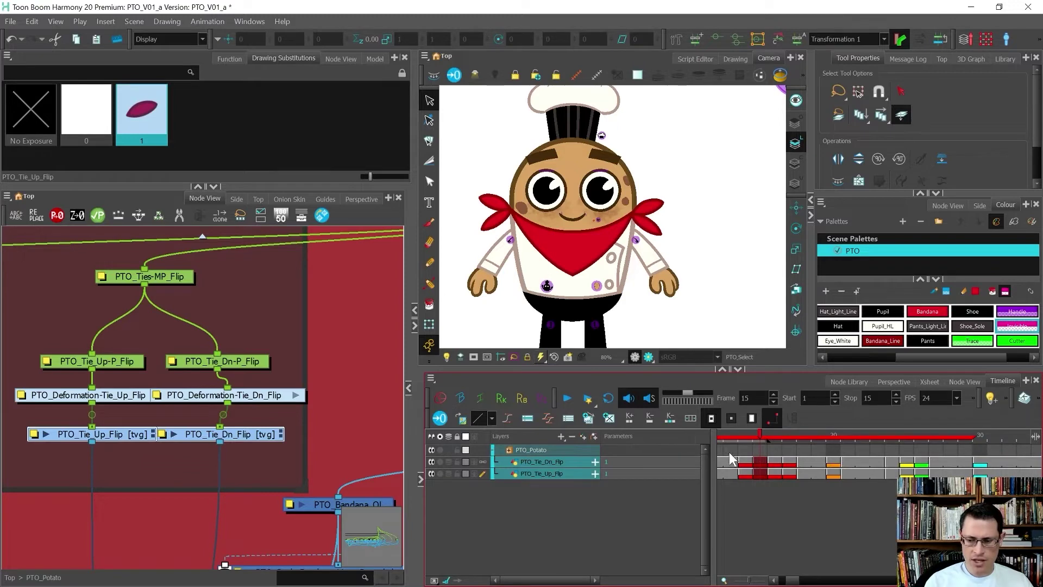
{"action": "scroll", "coordinate": [791, 580], "scroll_direction": "left", "scroll_amount": 2}
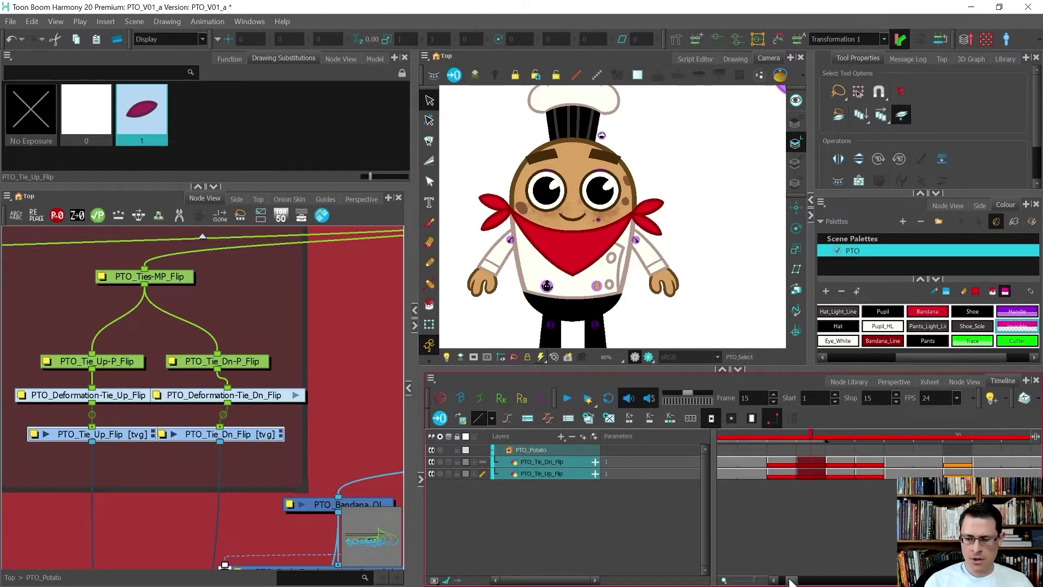
- Try to create an empty drawing at frame 15 on the PTO_Tie_Dn_Flip layer
{"action": "left_click", "coordinate": [852, 461]}
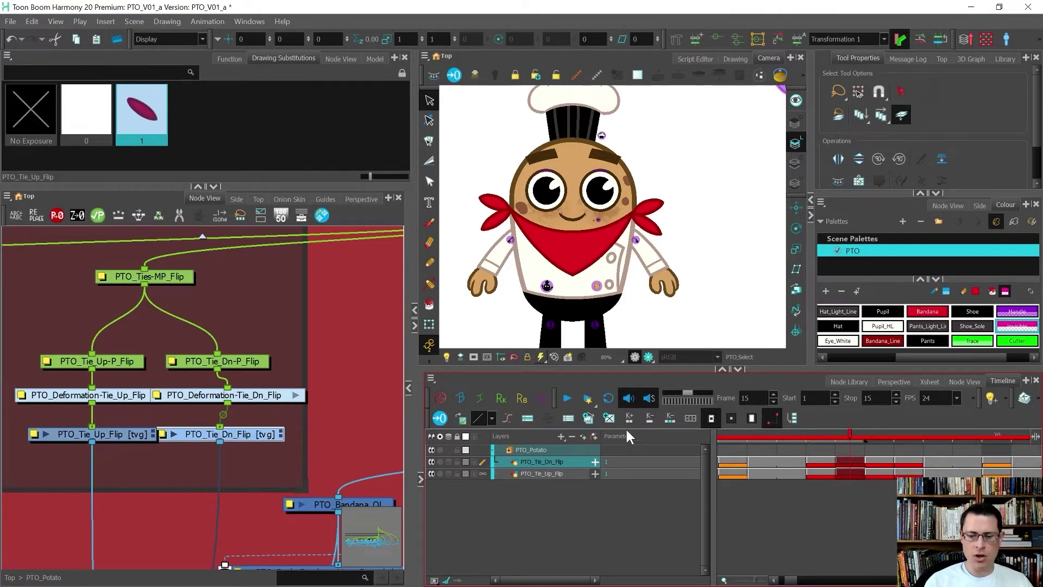
{"action": "left_click", "coordinate": [609, 418]}
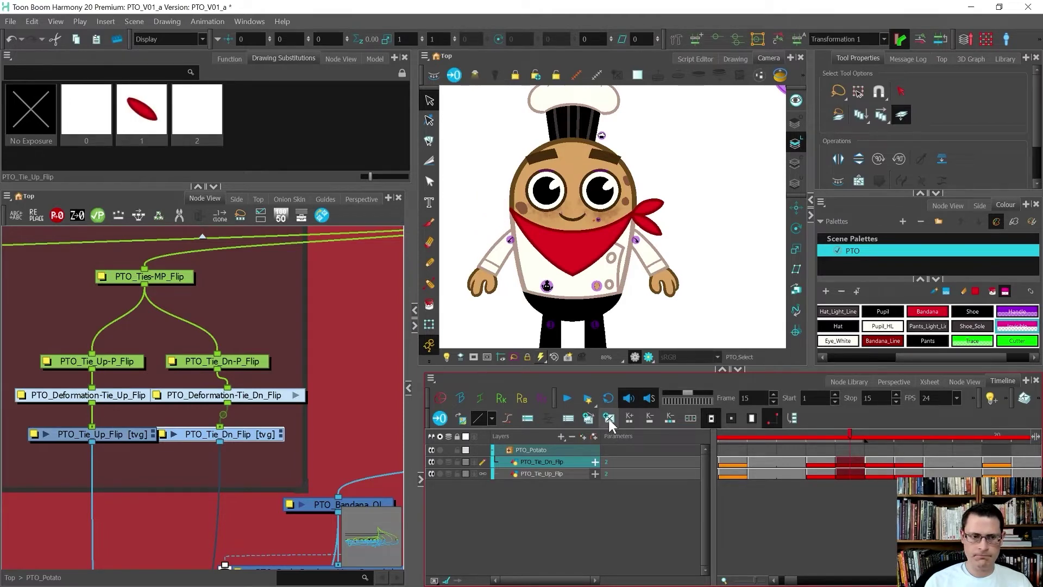
{"action": "key", "text": "ctrl+z"}
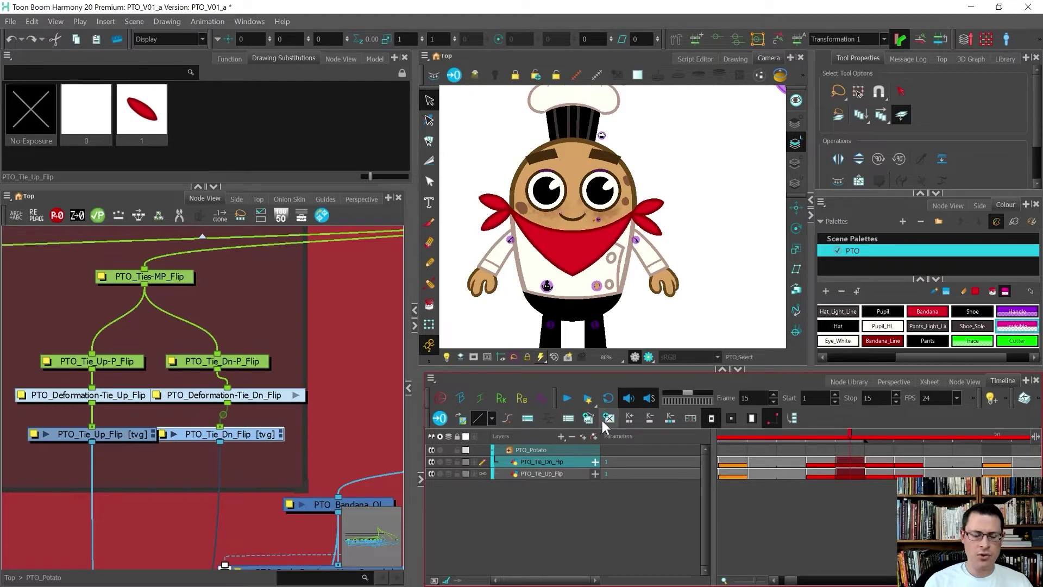
- Unsync the PTO_Tie_Up_Flip and PTO_Tie_Dn_Flip drawing layers from their current parent
{"action": "scroll", "coordinate": [256, 409], "scroll_direction": "down", "scroll_amount": 4}
{"action": "left_click", "coordinate": [252, 416]}
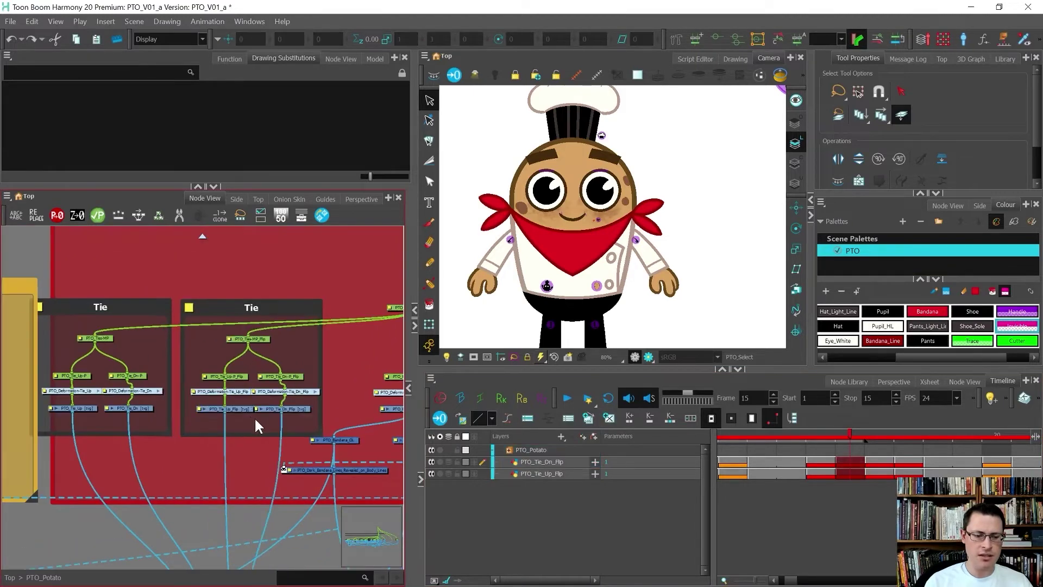
{"action": "left_click", "coordinate": [224, 405]}
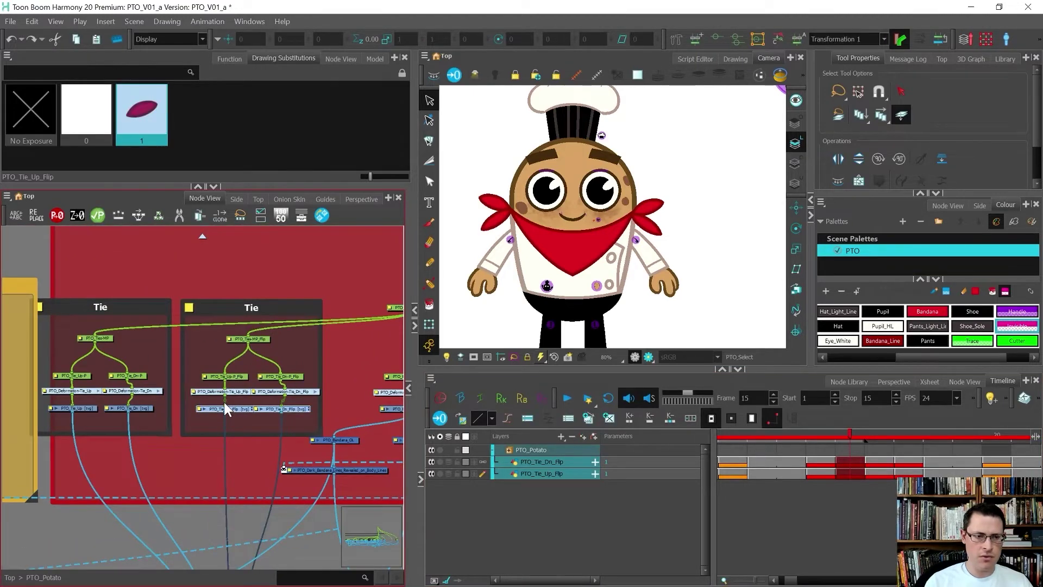
{"action": "scroll", "coordinate": [225, 406], "scroll_direction": "up", "scroll_amount": 2}
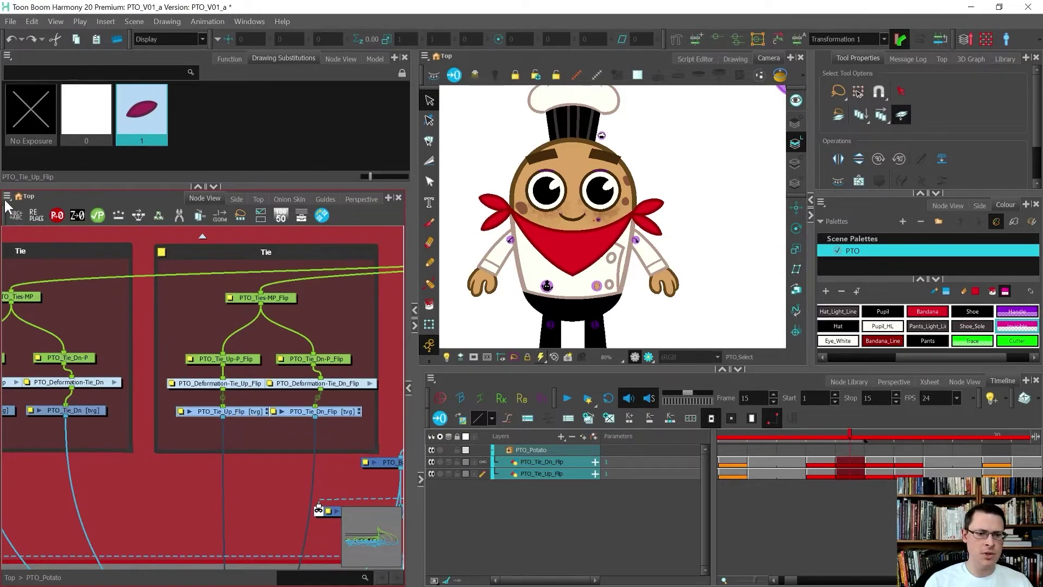
{"action": "left_click", "coordinate": [852, 492]}
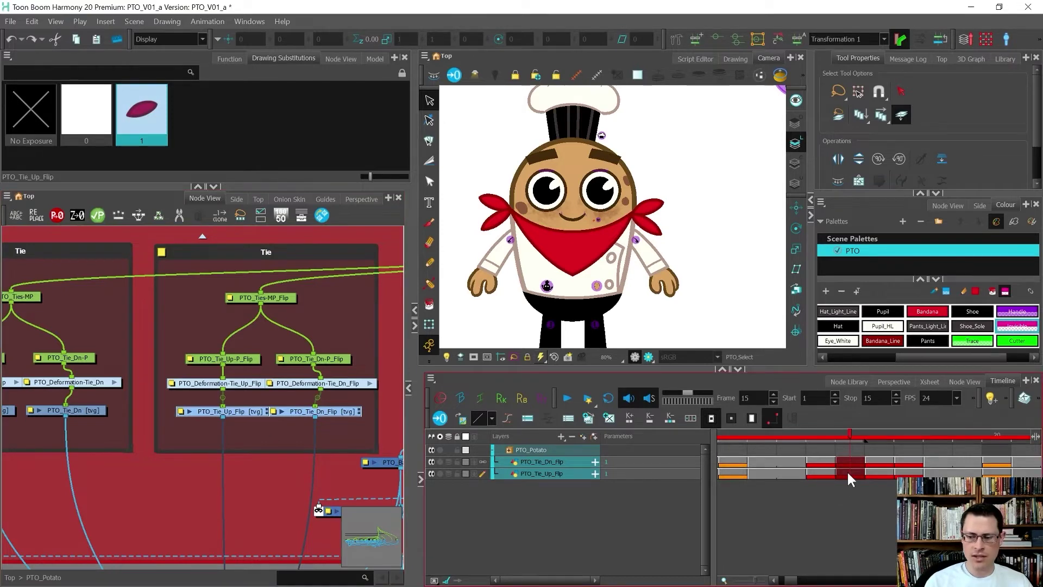
{"action": "left_click", "coordinate": [848, 474]}
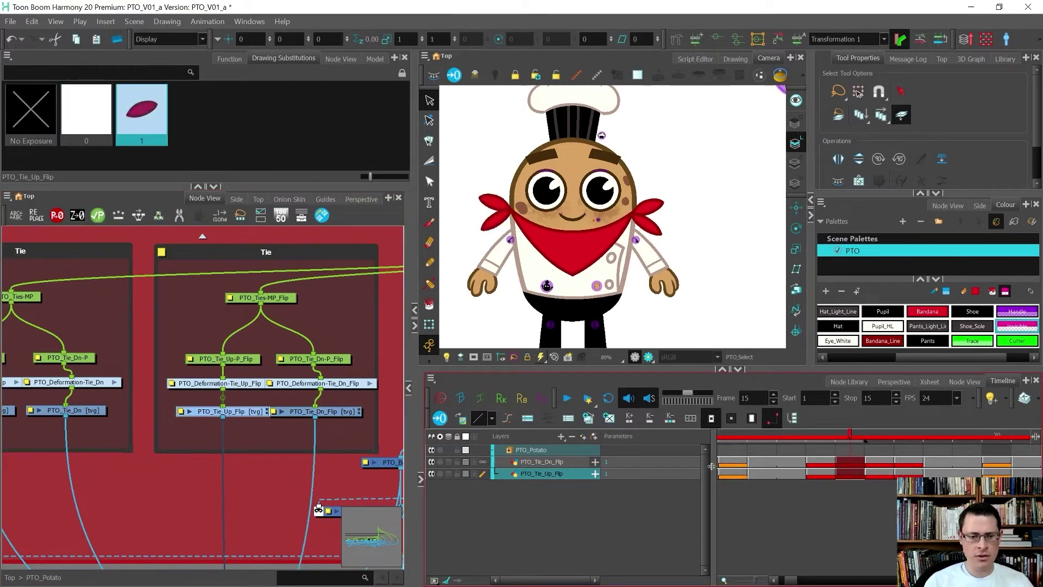
{"action": "left_click_drag", "start_coordinate": [339, 427], "coordinate": [193, 397]}
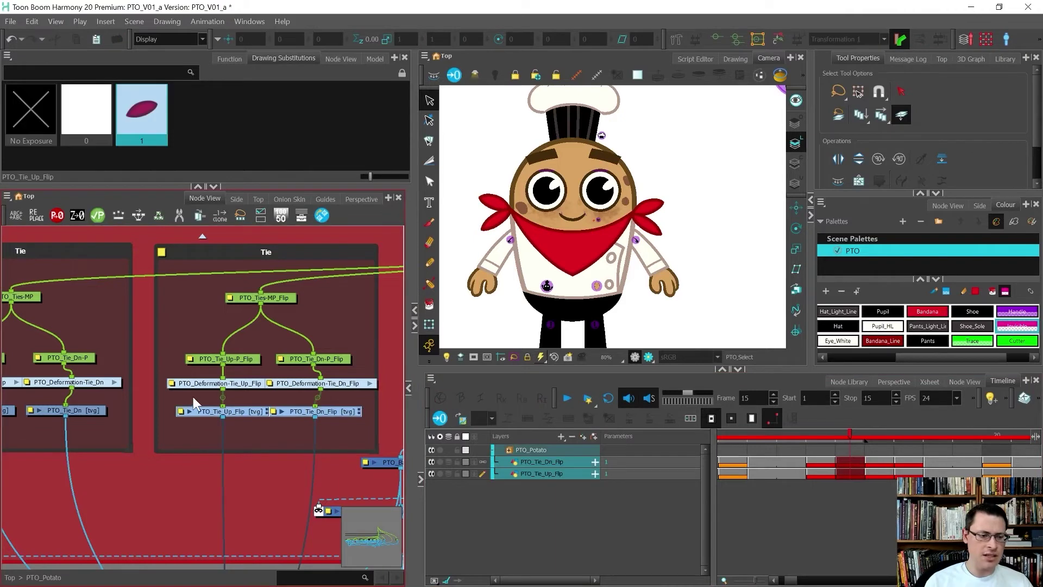
{"action": "left_click", "coordinate": [8, 198]}
{"action": "mouse_move", "coordinate": [9, 239]}
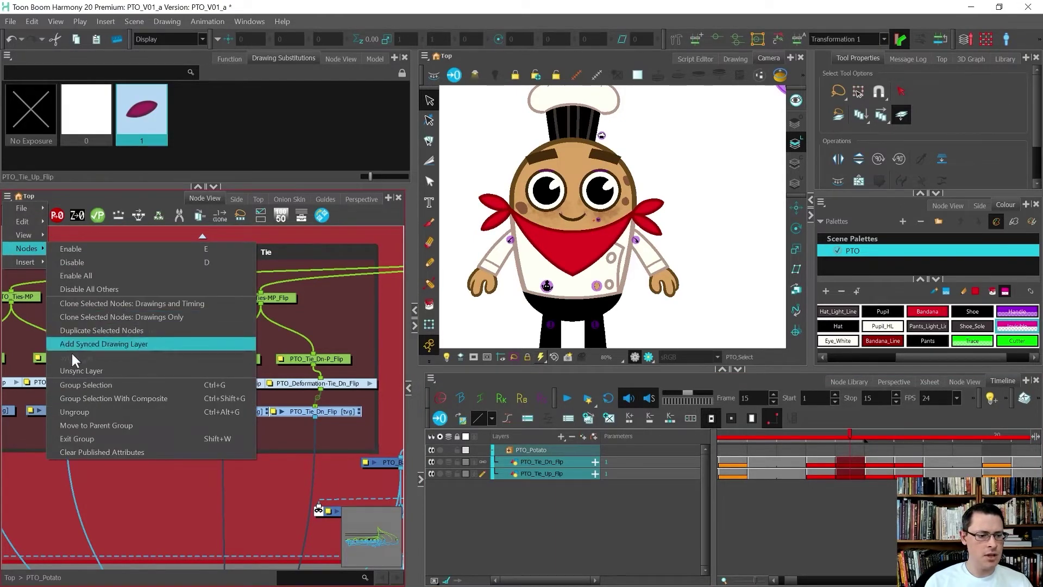
{"action": "left_click", "coordinate": [83, 375]}
{"action": "left_click", "coordinate": [256, 438]}
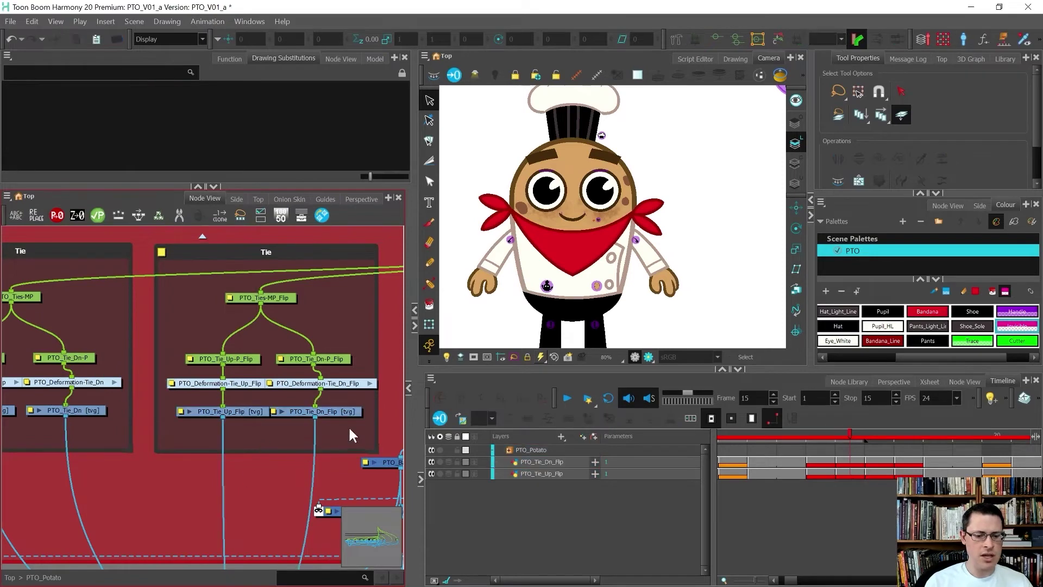
- Sync the PTO_Tie_Up_Flip and PTO_Tie_Dn_Flip layers with the parent drawing layer PTO_Potato/PTO_Flip_SYNC
{"action": "left_click", "coordinate": [217, 411]}
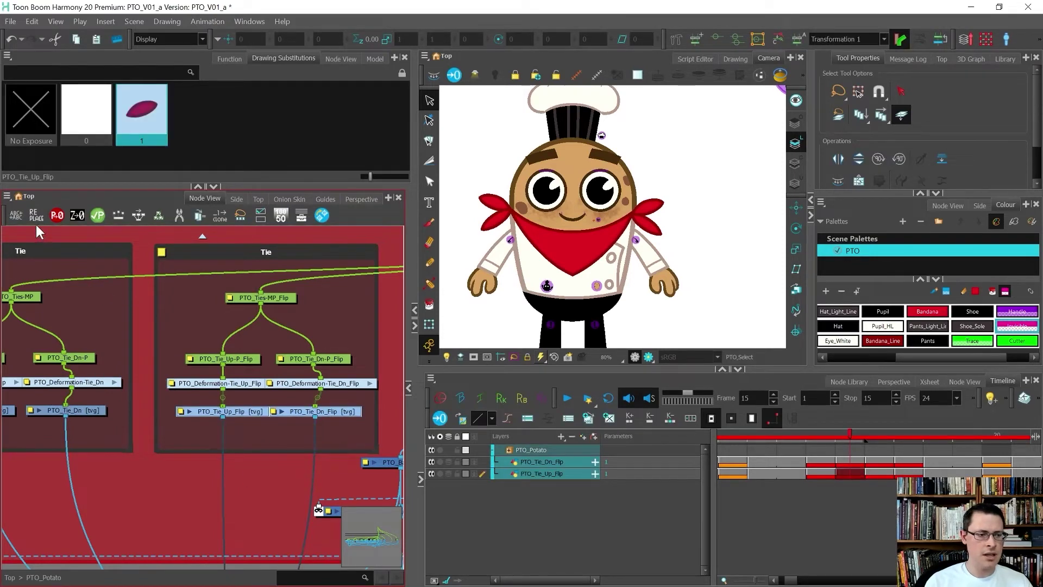
{"action": "left_click", "coordinate": [8, 196]}
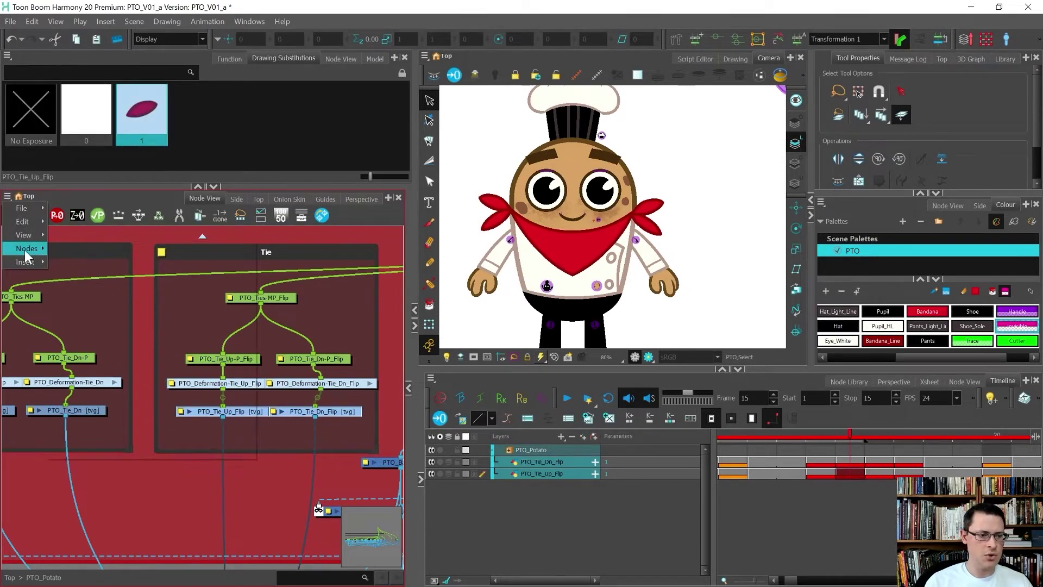
{"action": "mouse_move", "coordinate": [24, 250]}
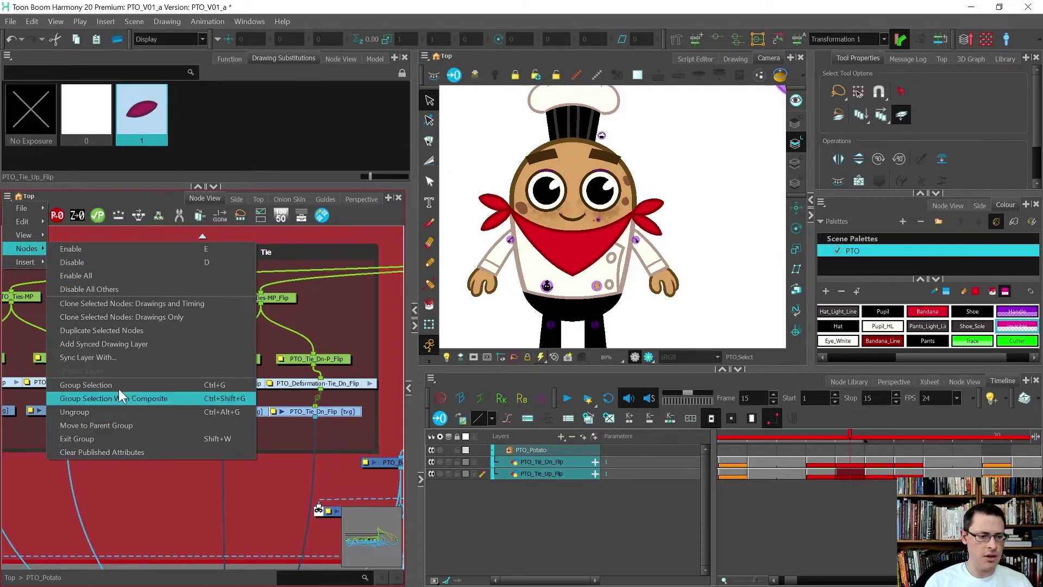
{"action": "left_click", "coordinate": [119, 357]}
{"action": "left_click", "coordinate": [579, 294]}
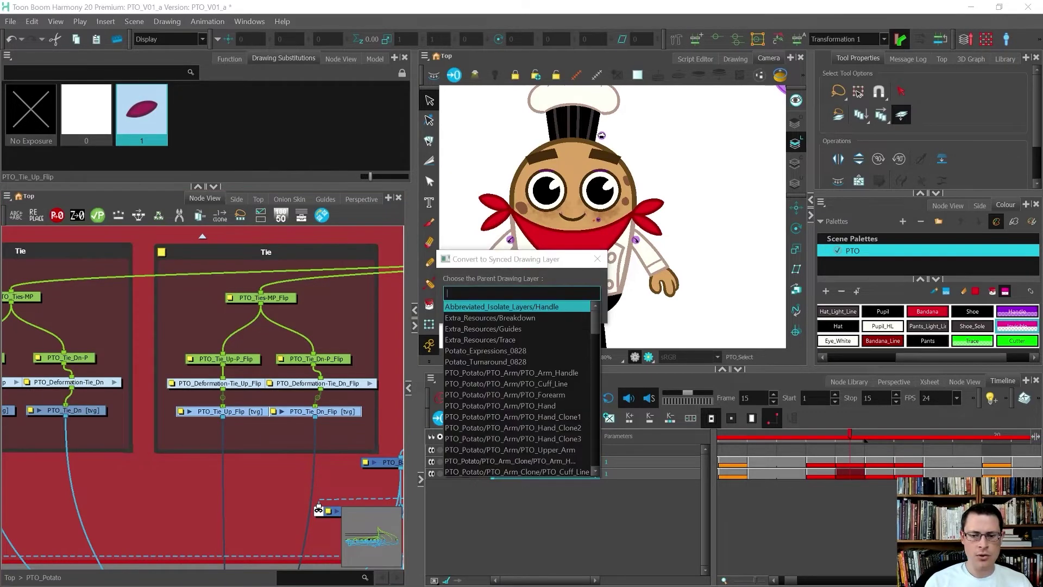
{"action": "type", "text": "SYNC"}
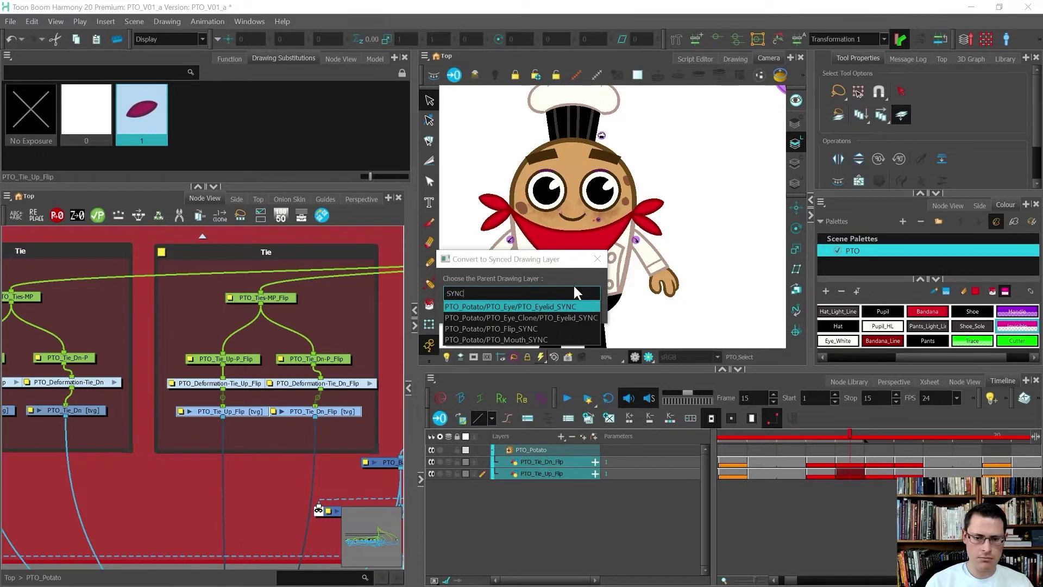
{"action": "key", "text": "Down"}
{"action": "key", "text": "Down"}
{"action": "key", "text": "Return"}
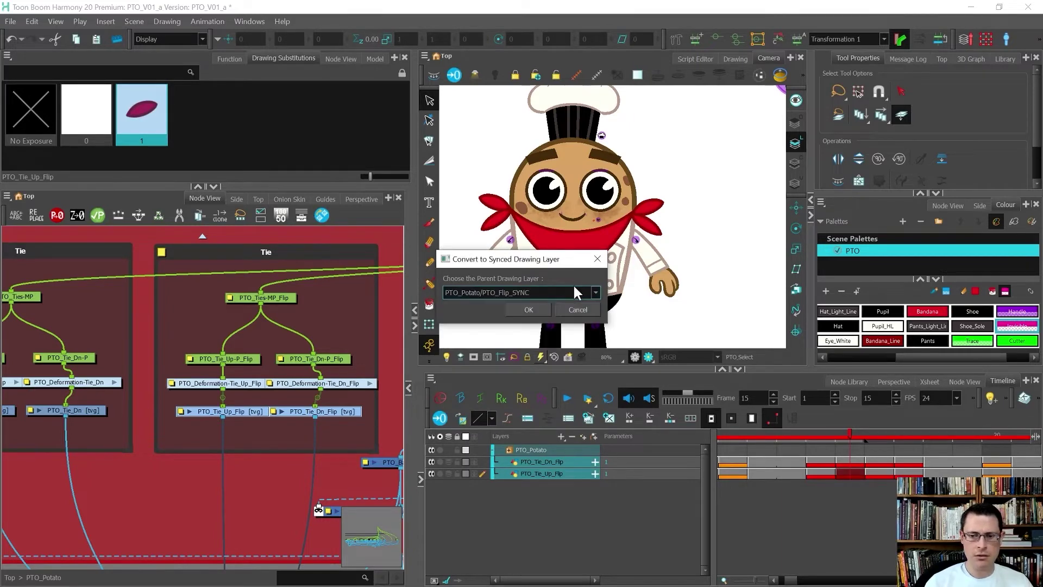
{"action": "left_click", "coordinate": [527, 310]}
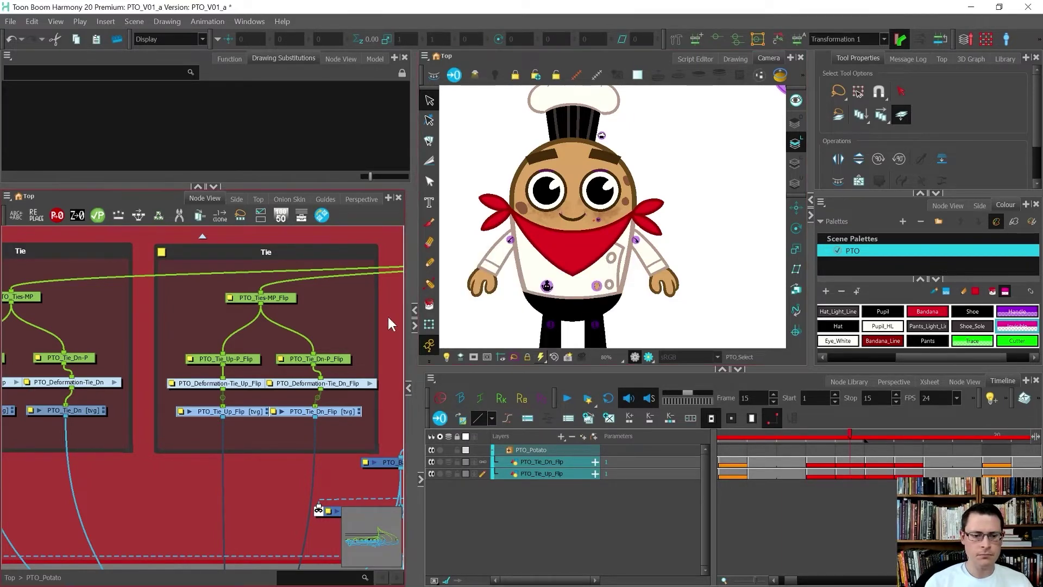
- Create an empty drawing at frame 15 on the synced flipped tie layers
{"action": "left_click", "coordinate": [242, 414]}
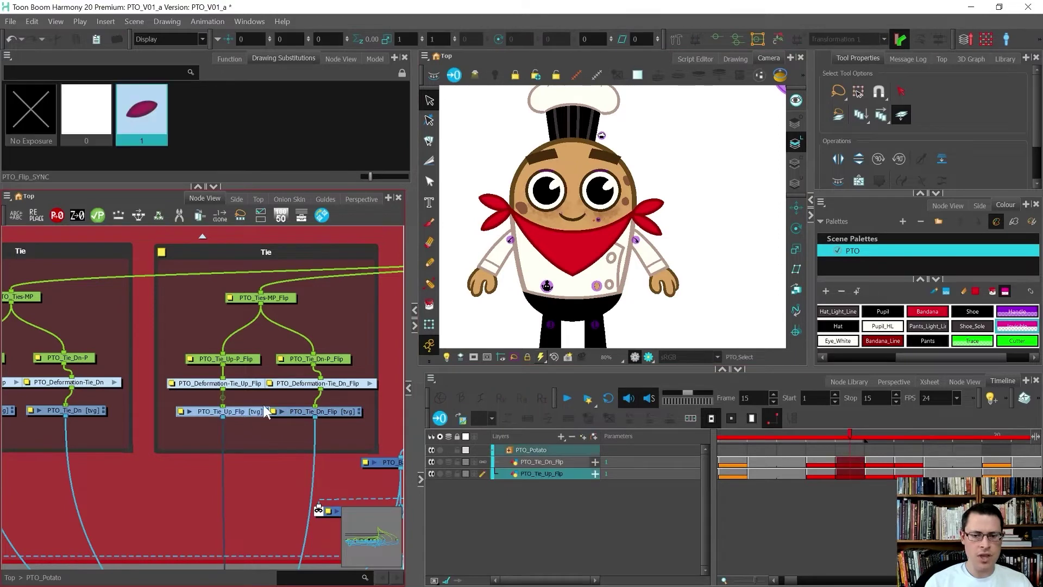
{"action": "key", "text": "plus"}
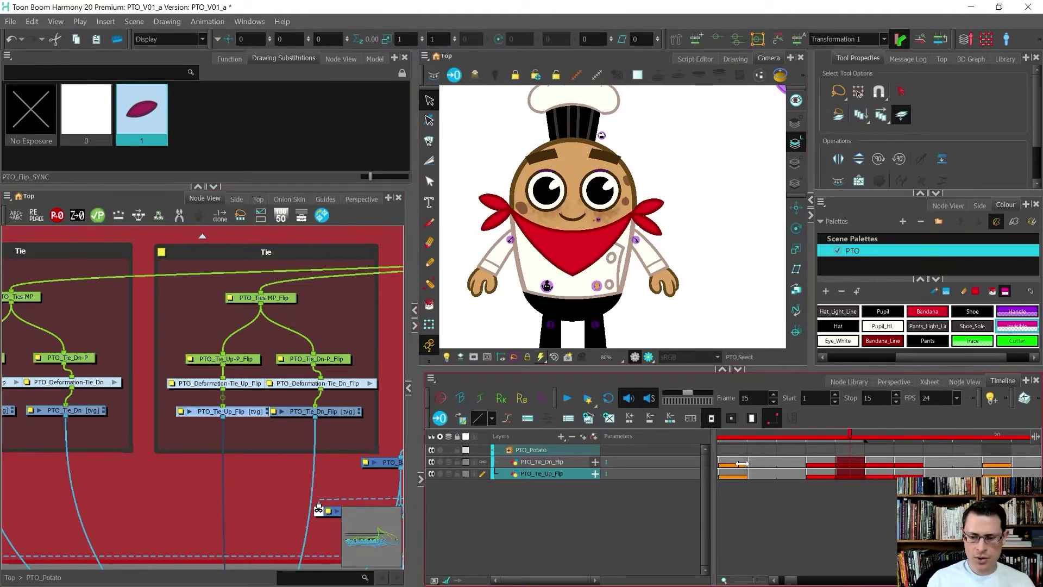
{"action": "left_click", "coordinate": [852, 460]}
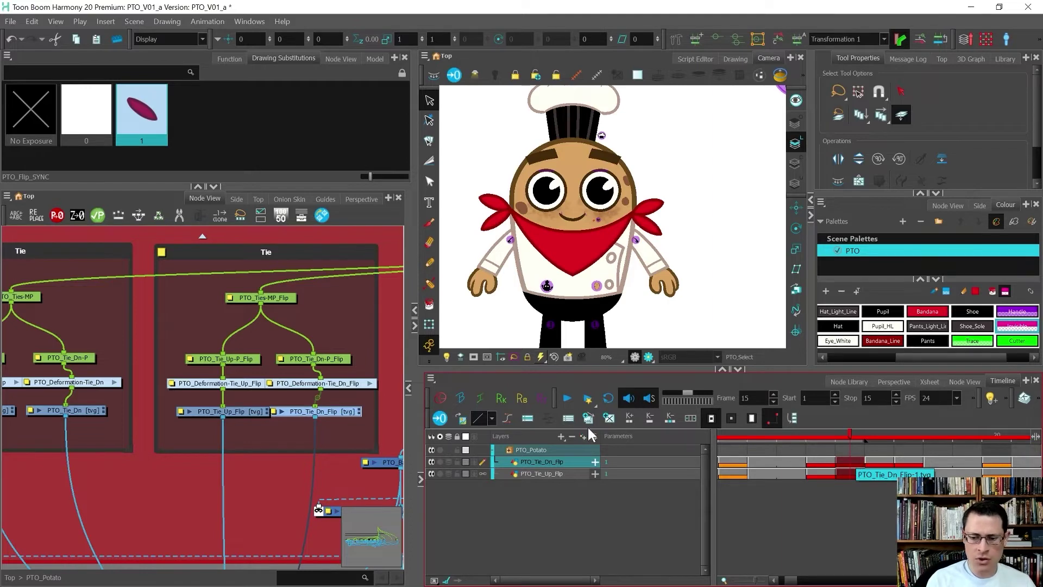
{"action": "left_click", "coordinate": [611, 425]}
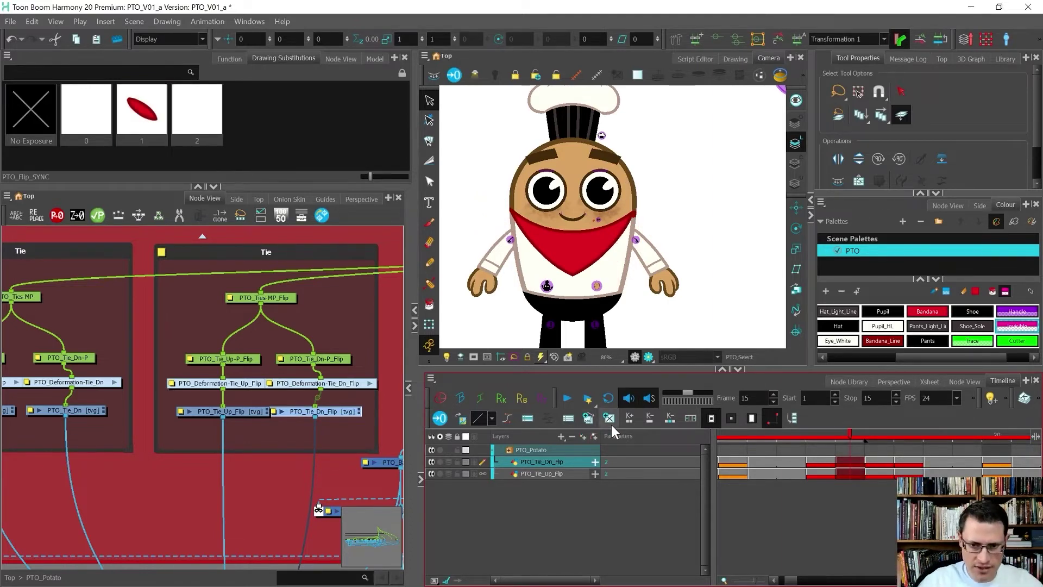
- Rename the empty drawing at frame 15 to Flip
{"action": "left_click", "coordinate": [852, 460]}
{"action": "key", "text": "ctrl+d"}
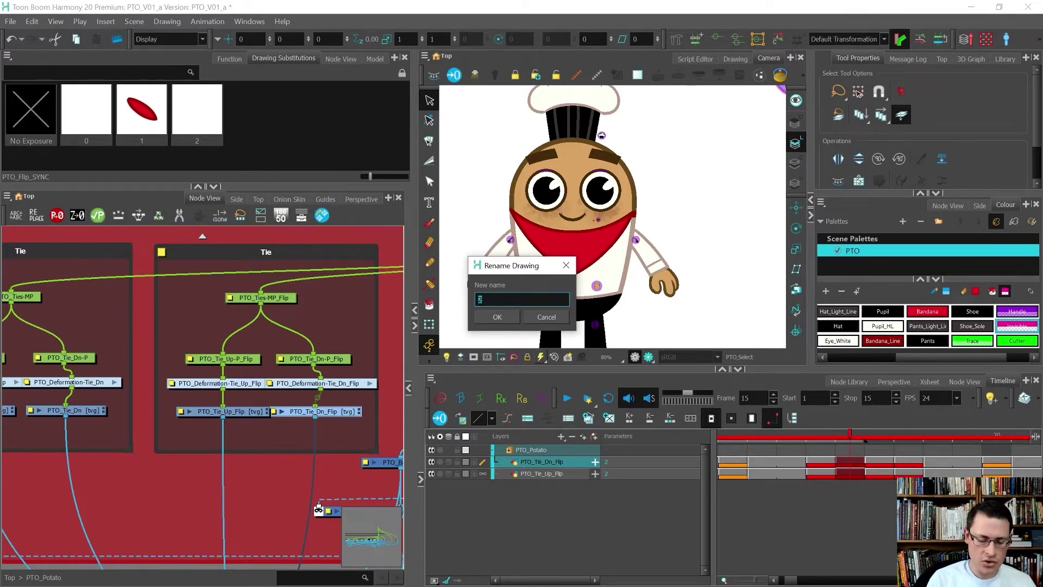
{"action": "type", "text": "Flip"}
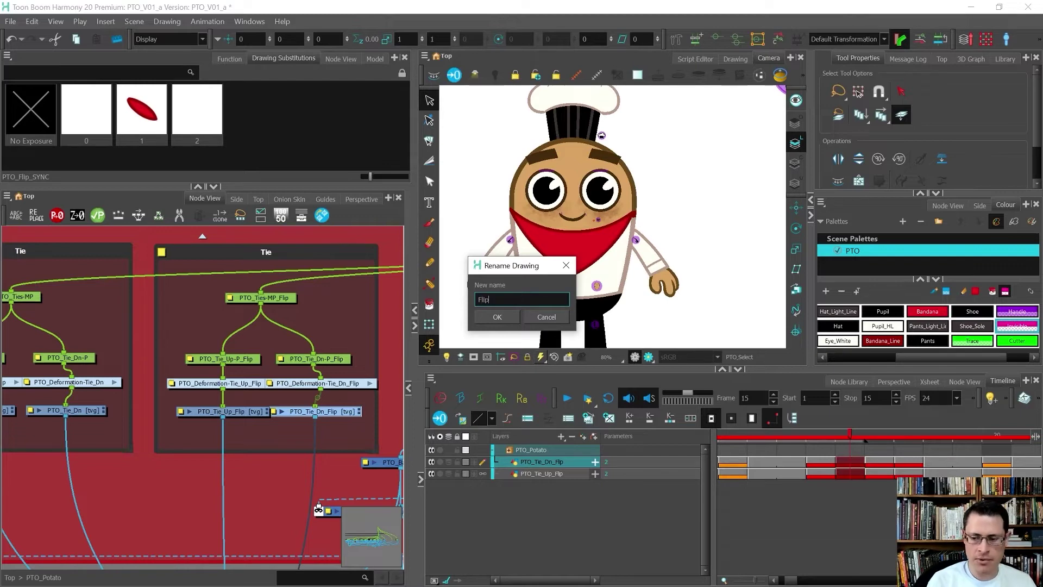
{"action": "key", "text": "Return"}
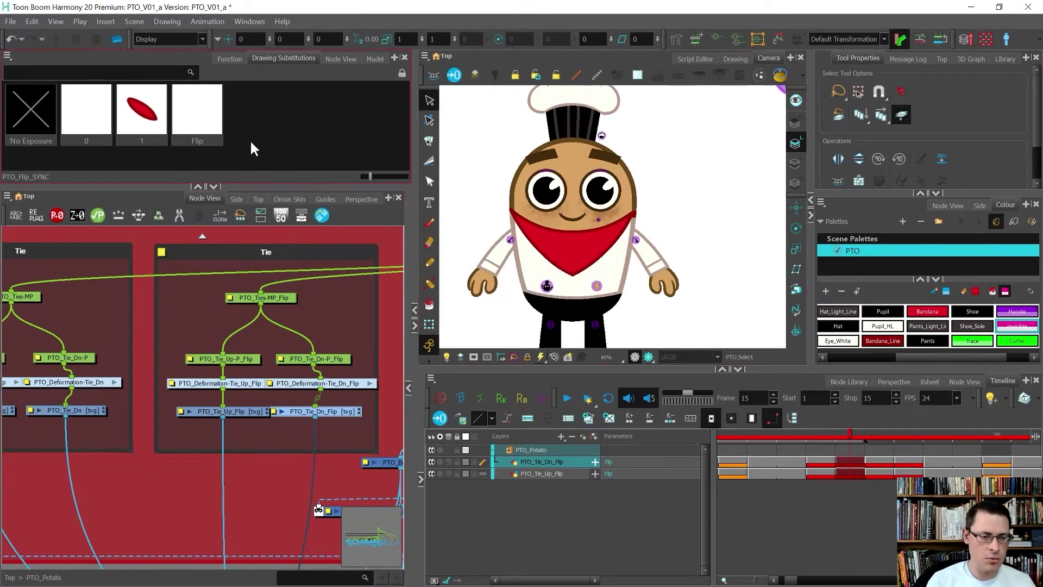
- Show PTO_Tie_Up_Flip's frame 14 drawing in the Drawing view with all its art layers previewed together
{"action": "left_click", "coordinate": [850, 472]}
{"action": "left_click", "coordinate": [739, 58]}
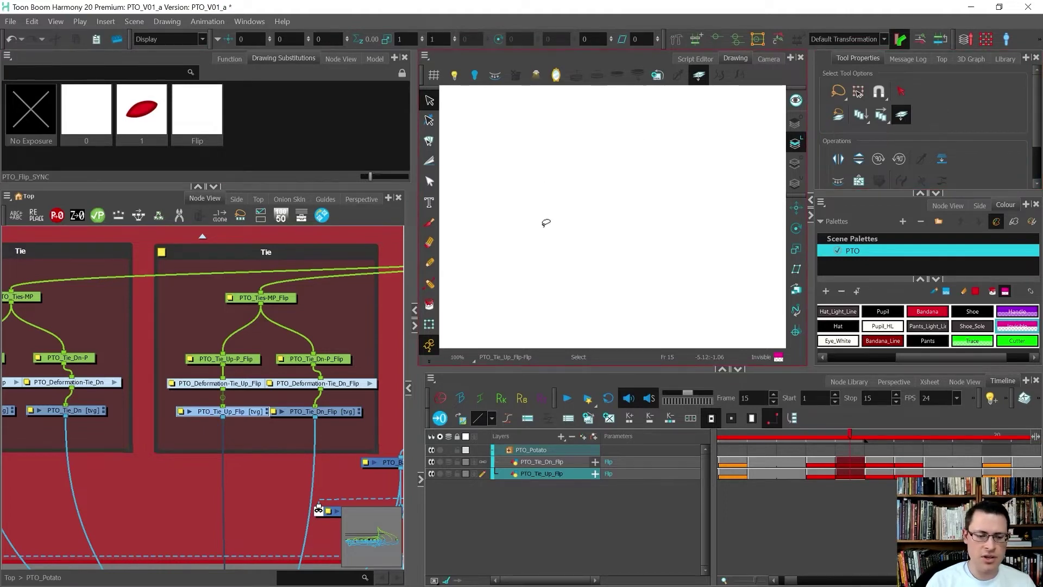
{"action": "key", "text": "comma"}
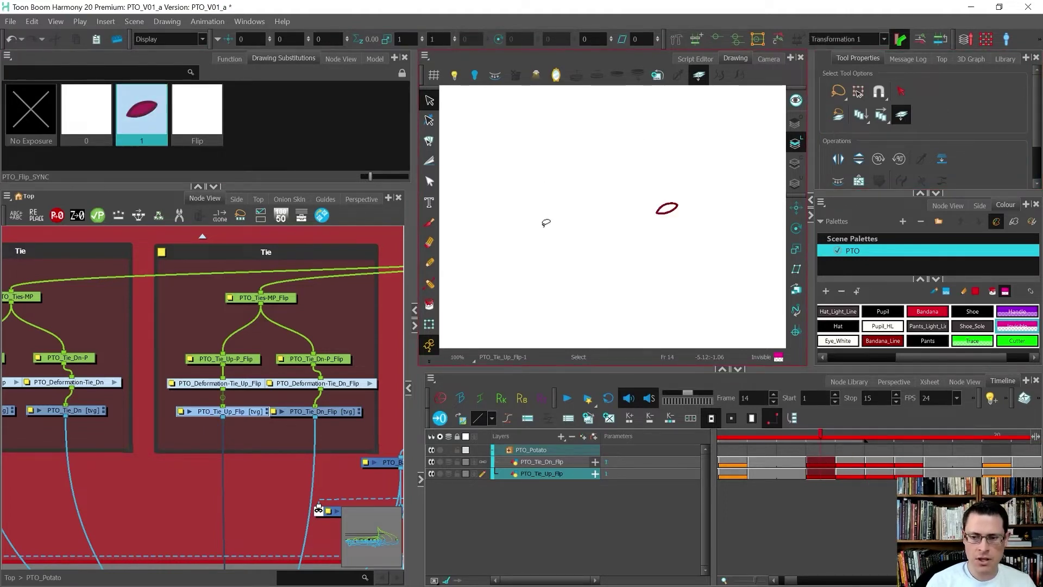
{"action": "left_click", "coordinate": [796, 101]}
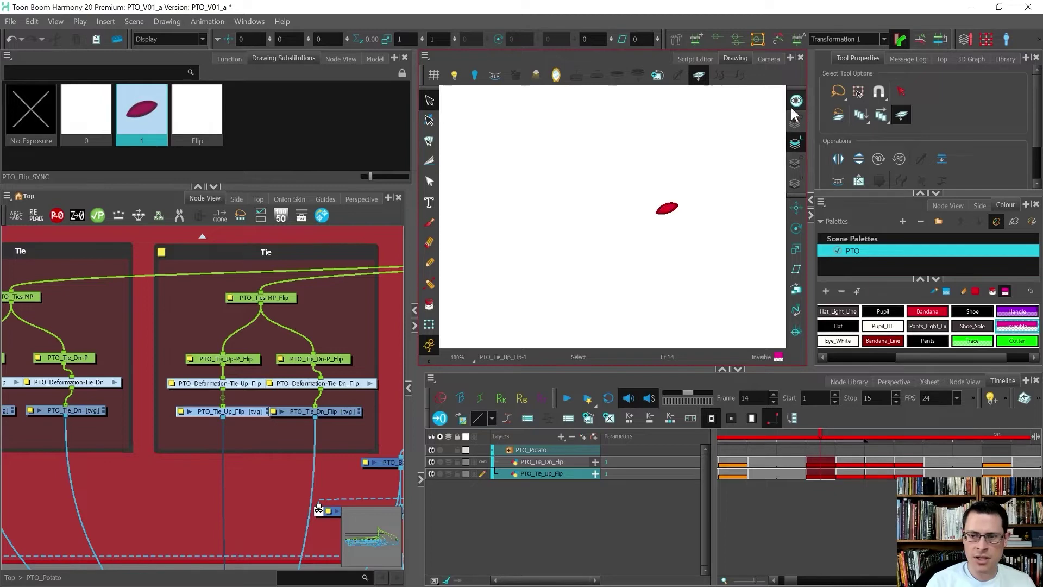
{"action": "scroll", "coordinate": [679, 202], "scroll_direction": "up", "scroll_amount": 4}
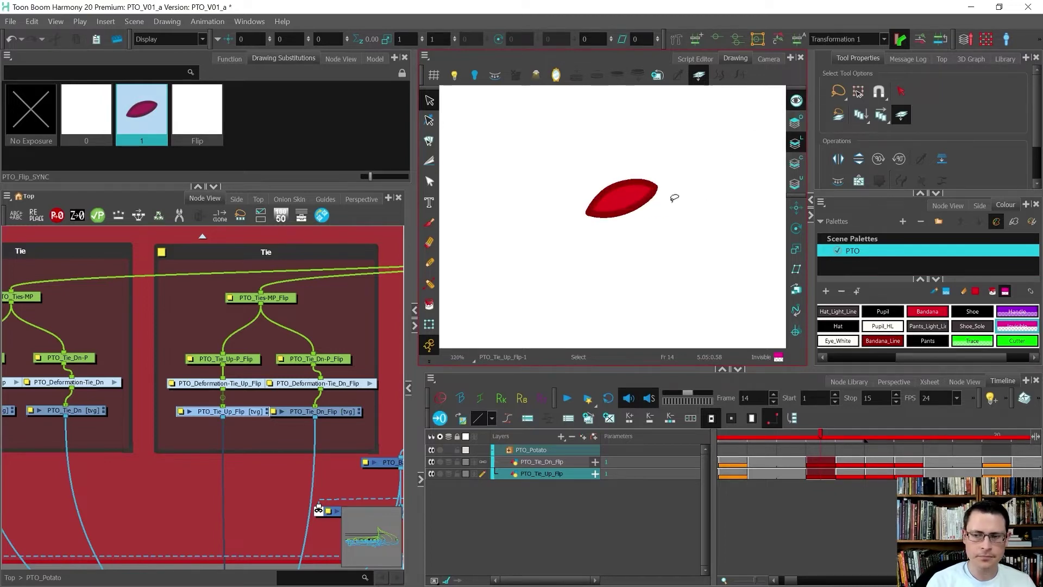
{"action": "key", "text": "period"}
{"action": "key", "text": "comma"}
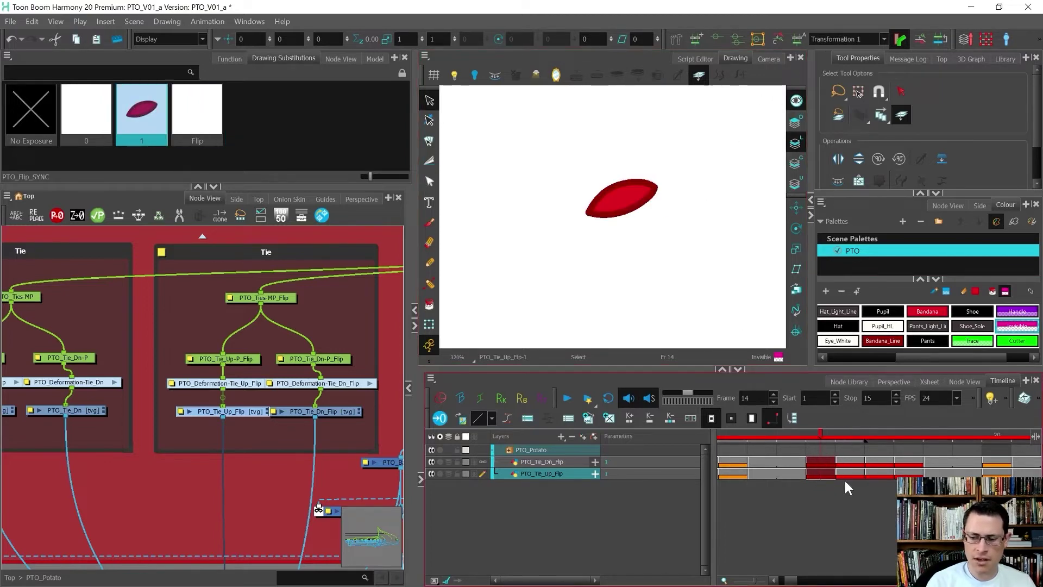
- Remove the upper tie artwork on all art layers from the PTO_Tie_Up_Flip drawing at frame 14
{"action": "mouse_move", "coordinate": [705, 174]}
{"action": "left_mouse_down"}
{"action": "mouse_move", "coordinate": [691, 150]}
{"action": "mouse_move", "coordinate": [545, 153]}
{"action": "mouse_move", "coordinate": [556, 254]}
{"action": "mouse_move", "coordinate": [728, 158]}
{"action": "left_mouse_up"}
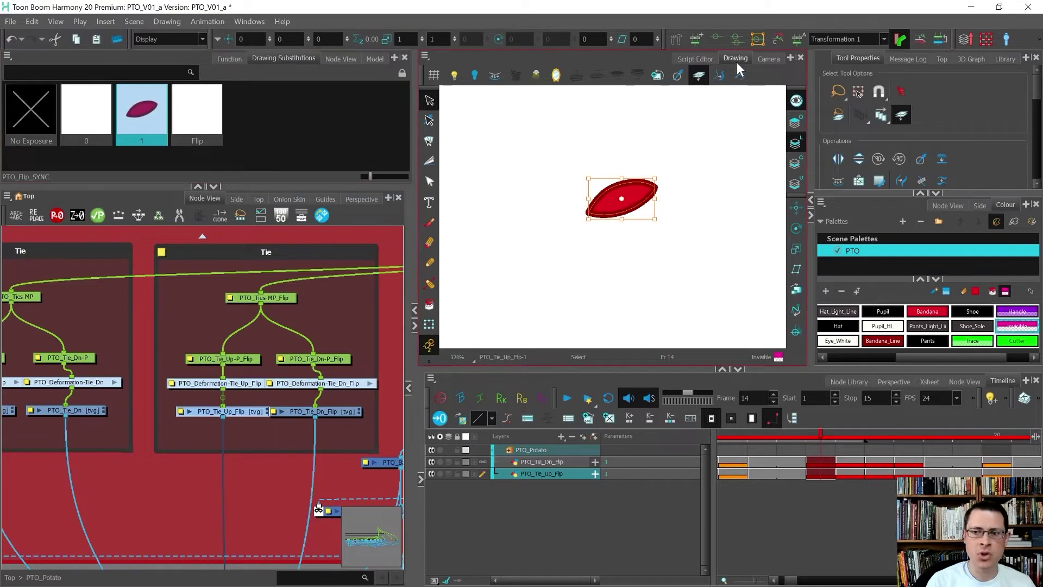
{"action": "left_click", "coordinate": [796, 100]}
{"action": "left_click", "coordinate": [797, 101]}
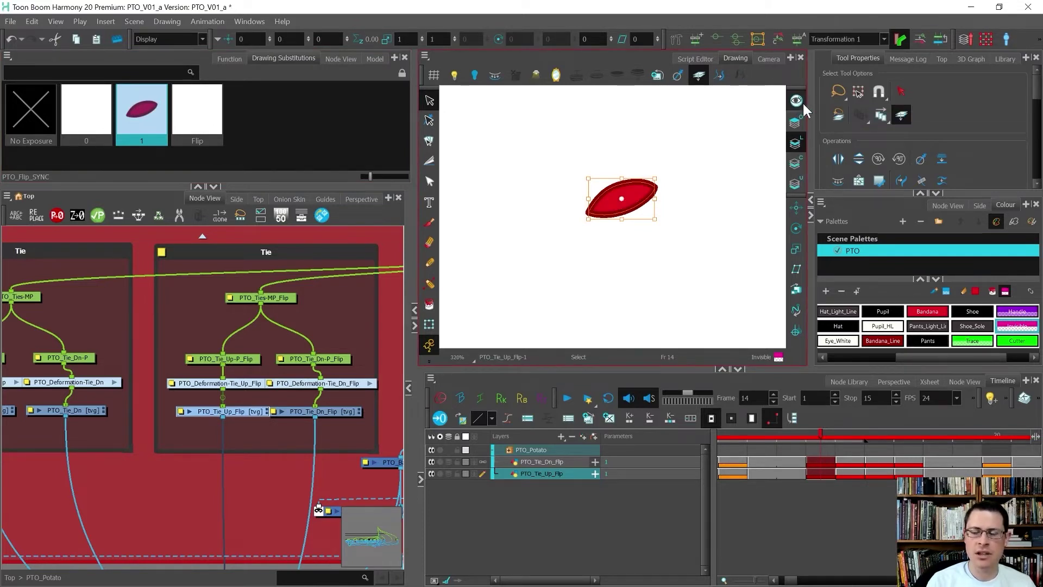
{"action": "left_click", "coordinate": [895, 118]}
{"action": "mouse_move", "coordinate": [689, 198]}
{"action": "left_mouse_down"}
{"action": "mouse_move", "coordinate": [594, 144]}
{"action": "mouse_move", "coordinate": [679, 114]}
{"action": "mouse_move", "coordinate": [665, 115]}
{"action": "left_mouse_up"}
{"action": "key", "text": "Delete"}
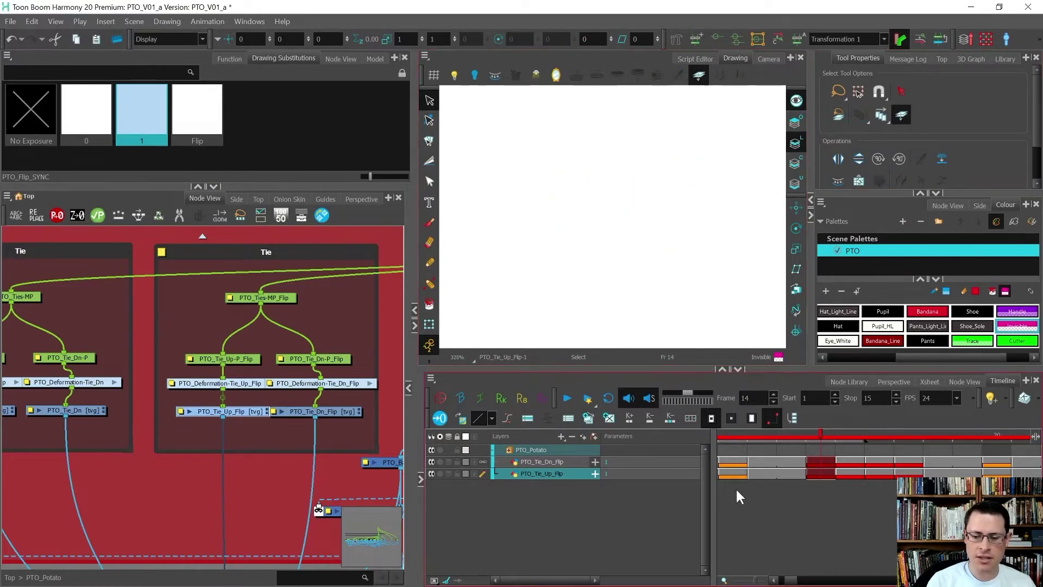
- Paste the cut upper tie artwork into PTO_Tie_Up_Flip's Flip drawing at frame 15
{"action": "left_click", "coordinate": [846, 432]}
{"action": "key", "text": "ctrl+a"}
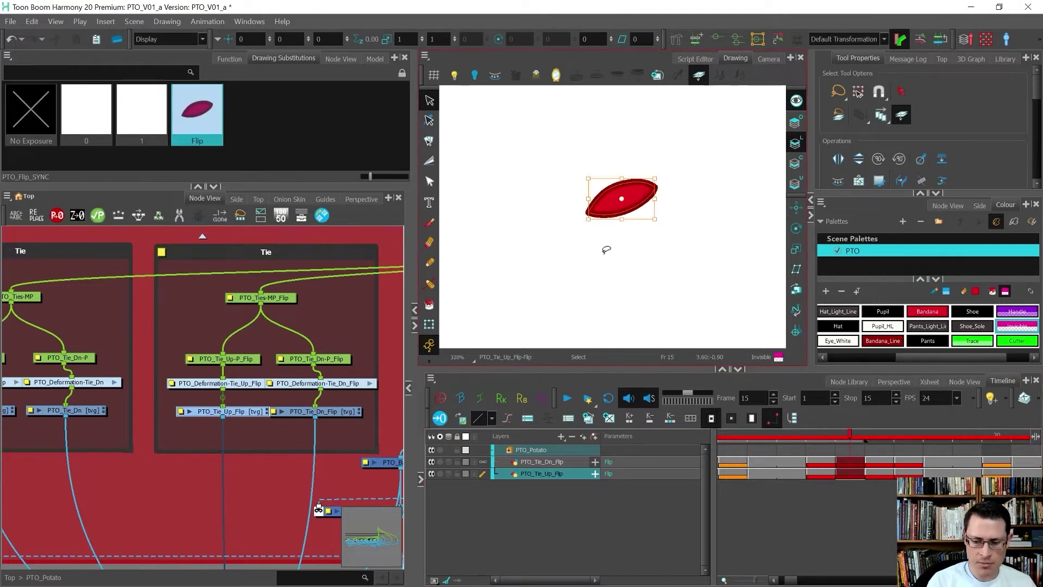
- Move the lower tie artwork on PTO_Tie_Dn_Flip from the frame 14 drawing to the Flip drawing at frame 15
{"action": "left_click", "coordinate": [822, 433]}
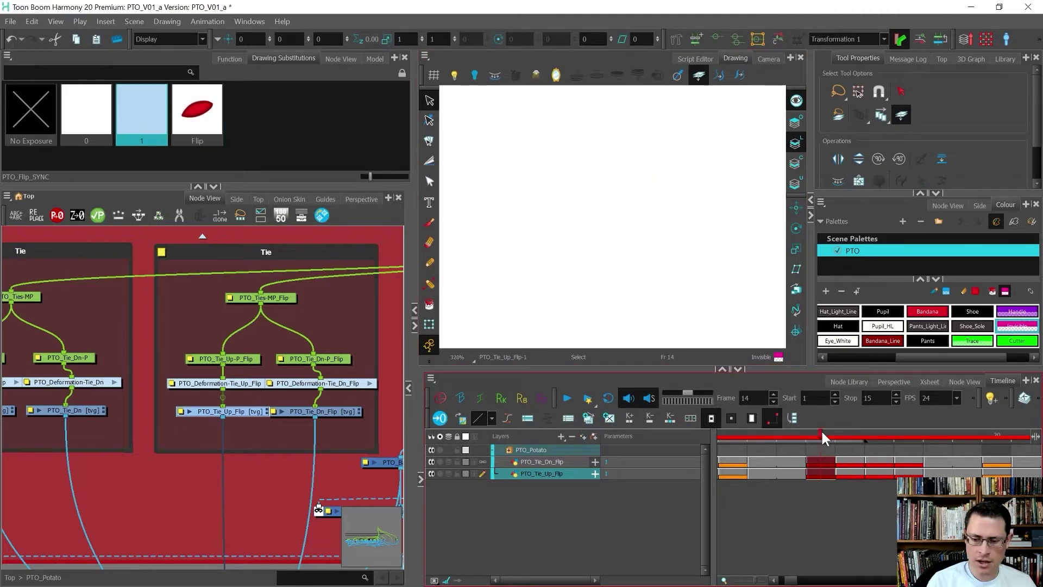
{"action": "left_click", "coordinate": [821, 461]}
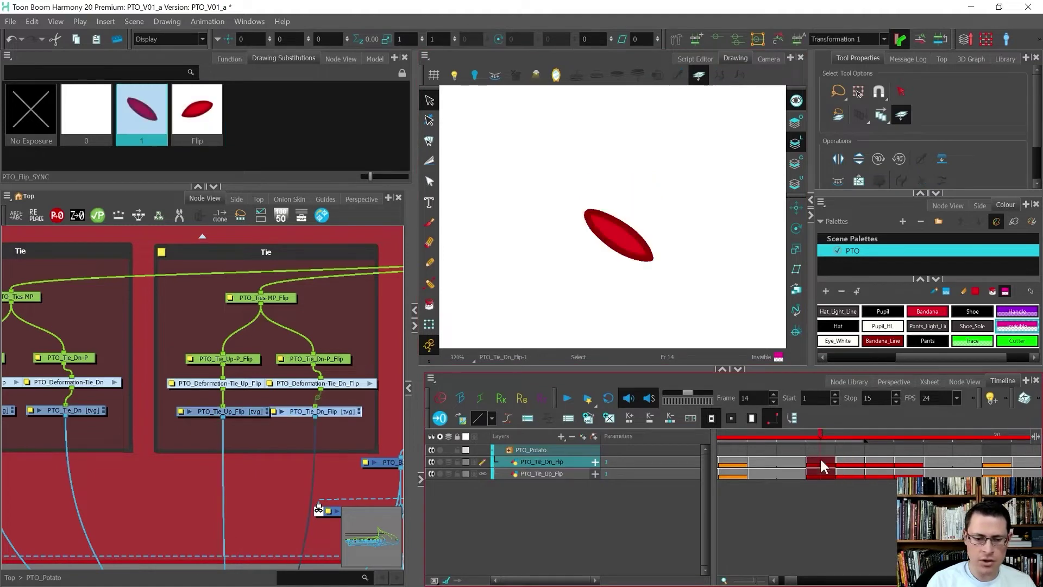
{"action": "mouse_move", "coordinate": [706, 257]}
{"action": "left_mouse_down"}
{"action": "mouse_move", "coordinate": [559, 248]}
{"action": "mouse_move", "coordinate": [701, 261]}
{"action": "left_mouse_up"}
{"action": "key", "text": "Delete"}
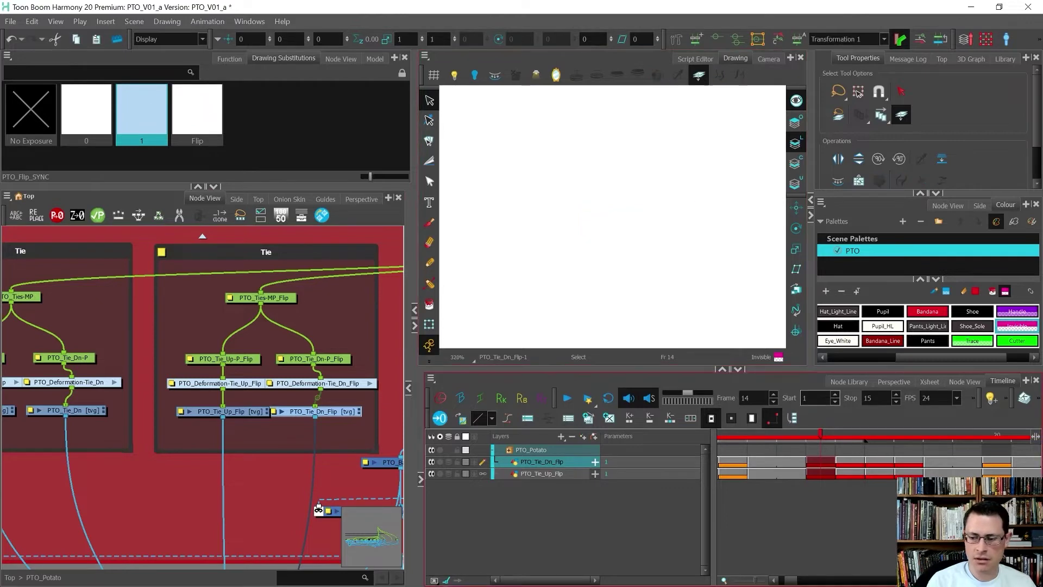
{"action": "left_click", "coordinate": [843, 428]}
{"action": "key", "text": "ctrl+v"}
{"action": "left_click", "coordinate": [700, 256]}
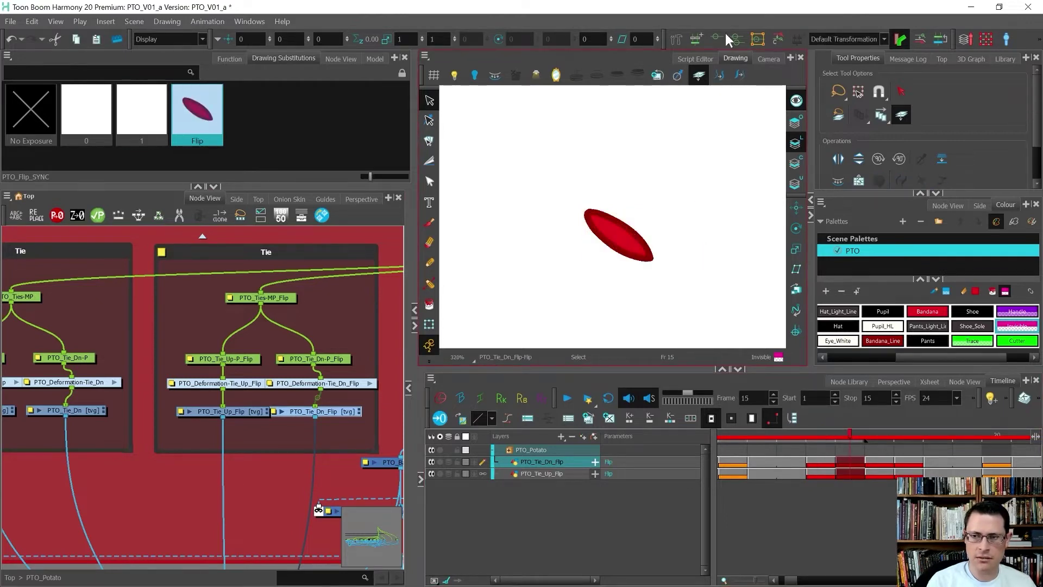
- Check the rig in the Camera view by swapping the synced tie layers between drawings 1 and Flip at frame 15
{"action": "left_click", "coordinate": [763, 60]}
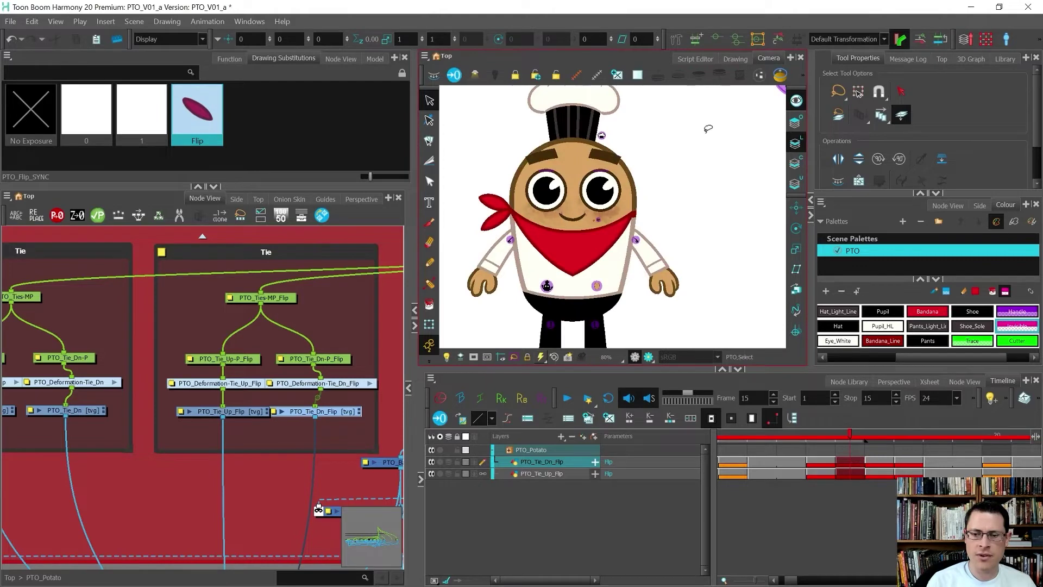
{"action": "left_click", "coordinate": [492, 227]}
{"action": "key", "text": "minus"}
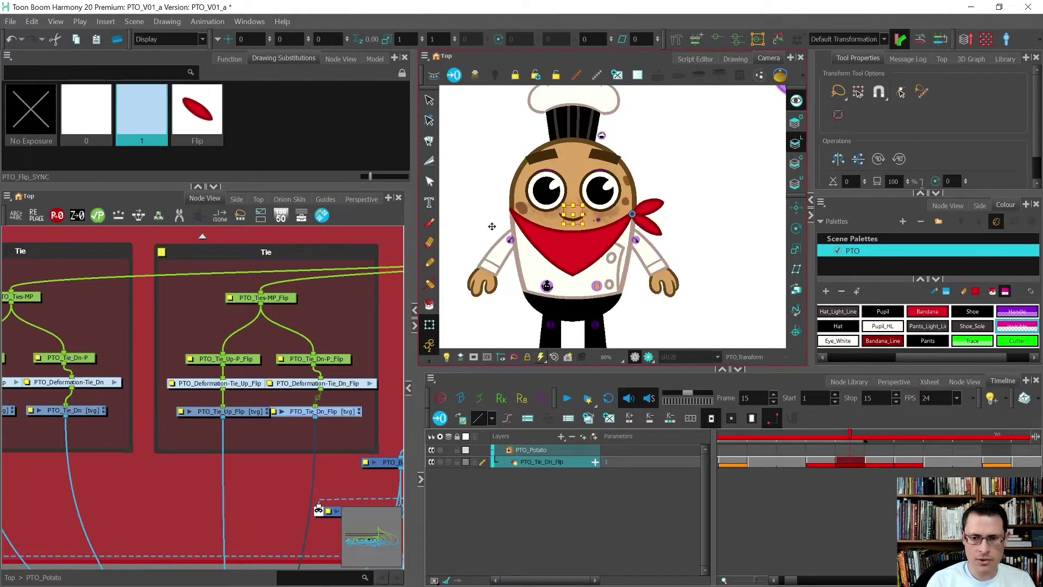
{"action": "key", "text": "plus"}
{"action": "key", "text": "minus"}
{"action": "key", "text": "plus"}
{"action": "key", "text": "minus"}
{"action": "key", "text": "plus"}
{"action": "key", "text": "minus"}
{"action": "key", "text": "plus"}
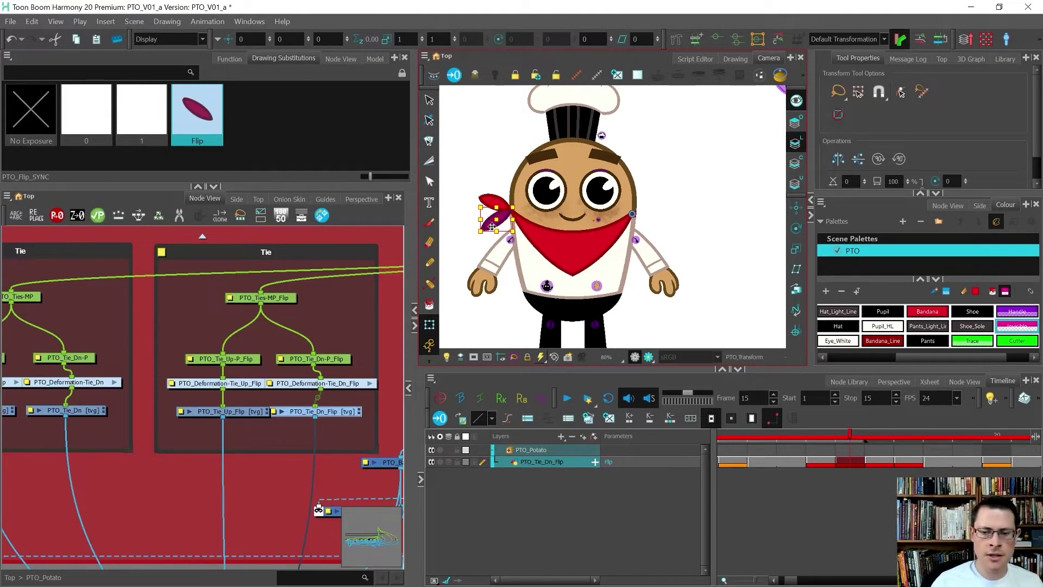
- Set the synced tie layers to drawing 1 at frame 15 and inspect the bandana edge where the flipped ties attach
{"action": "left_click", "coordinate": [712, 476]}
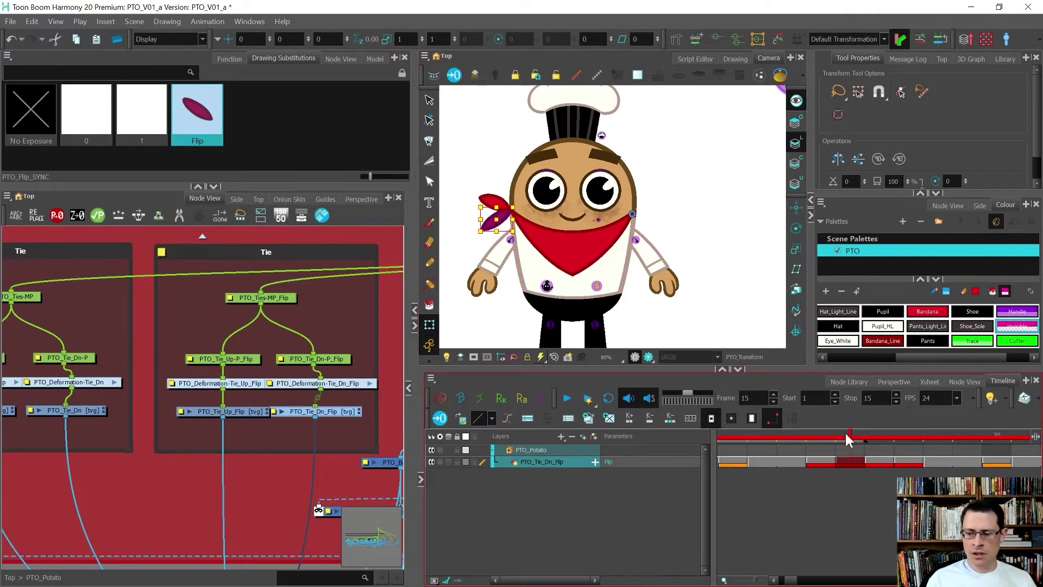
{"action": "key", "text": "bracketleft"}
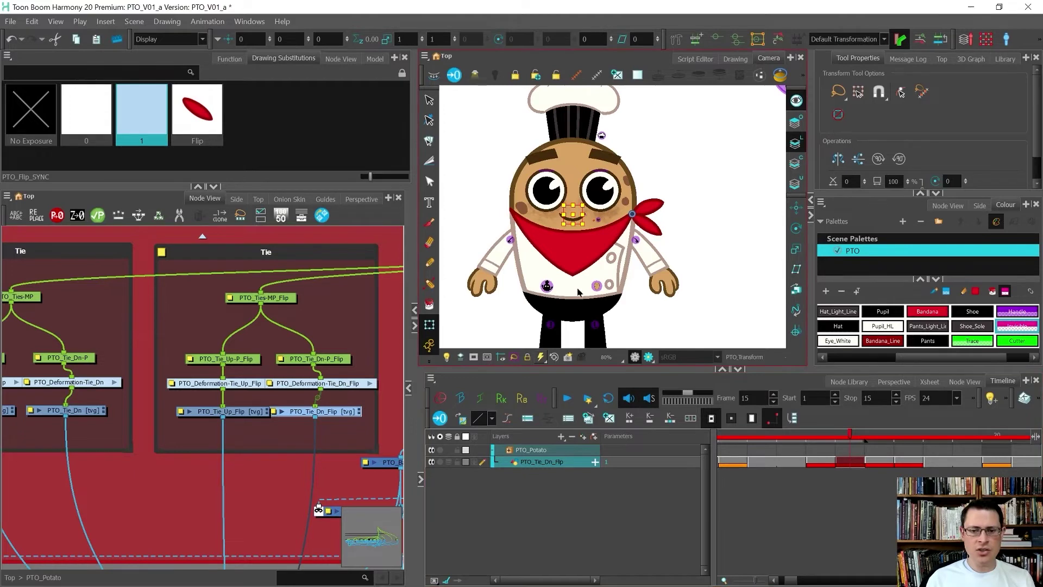
{"action": "scroll", "coordinate": [502, 203], "scroll_direction": "up", "scroll_amount": 5}
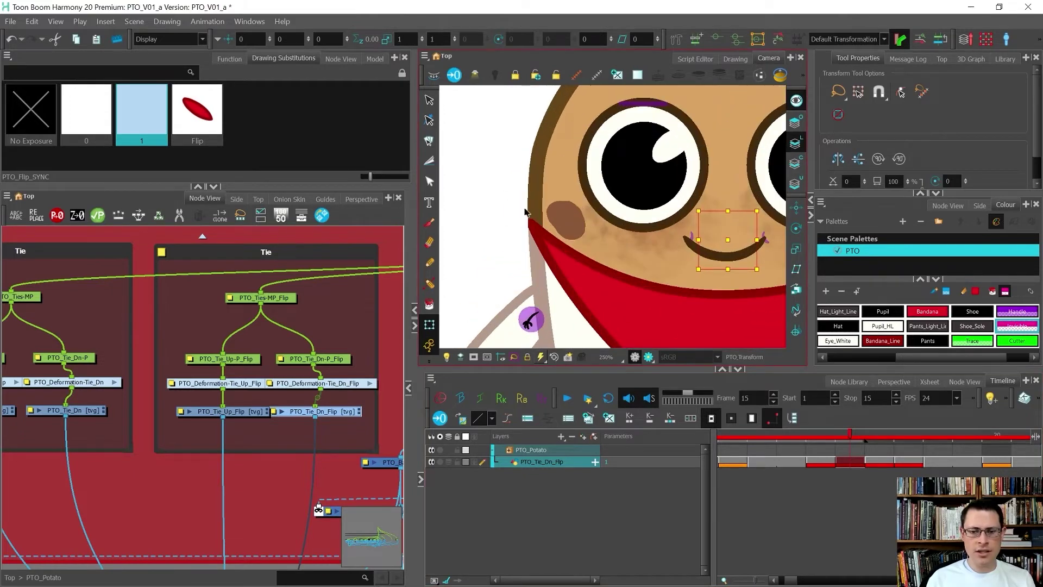
{"action": "scroll", "coordinate": [484, 206], "scroll_direction": "down", "scroll_amount": 5}
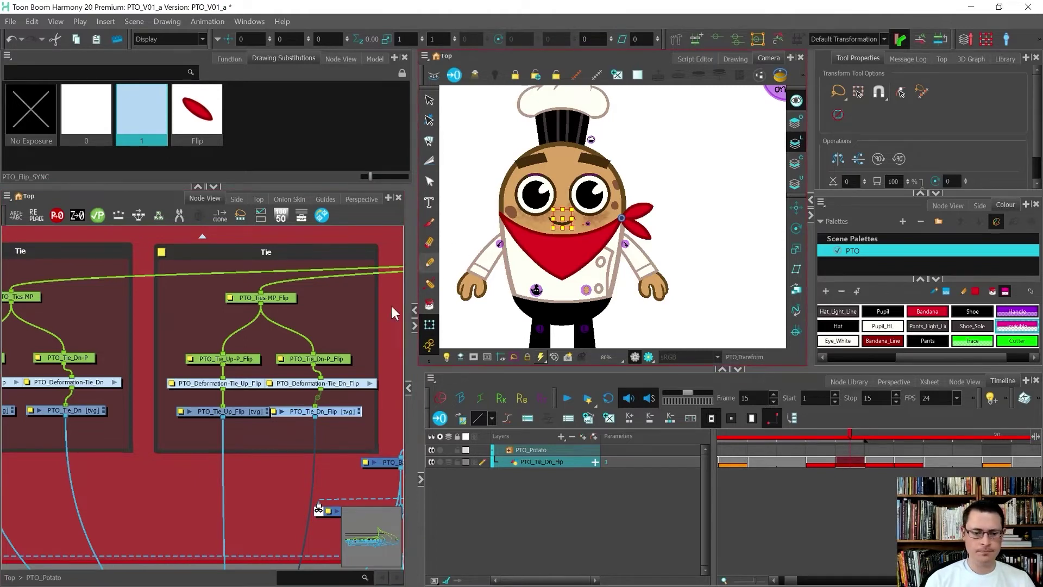
- Show a second, enlarged Node View above the main one and enter its Abbreviated_Isolate_Layers group
{"action": "scroll", "coordinate": [282, 386], "scroll_direction": "down", "scroll_amount": 5}
{"action": "scroll", "coordinate": [269, 328], "scroll_direction": "up", "scroll_amount": 6}
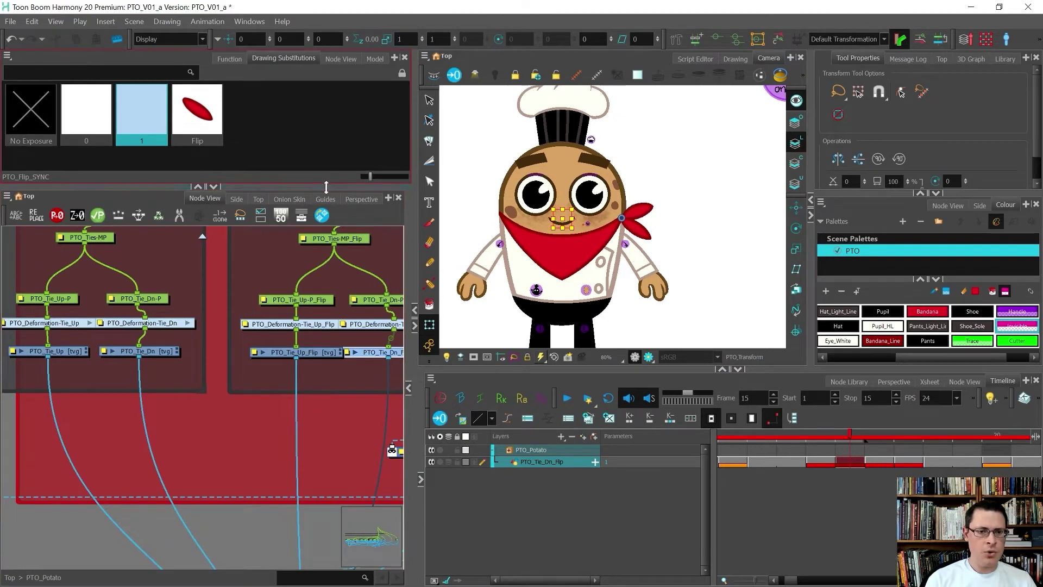
{"action": "left_click_drag", "start_coordinate": [326, 187], "coordinate": [318, 250]}
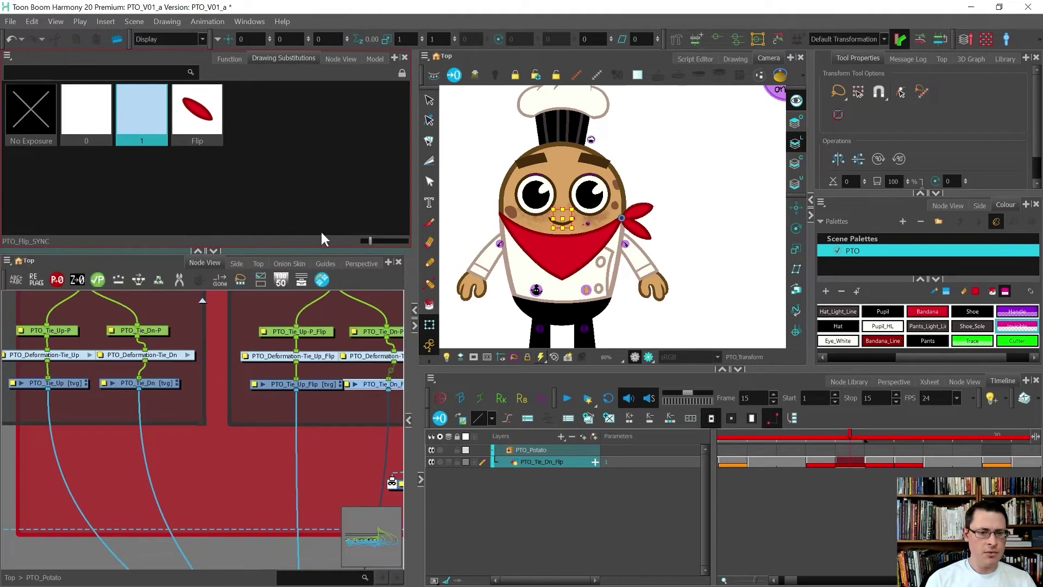
{"action": "left_click", "coordinate": [352, 58]}
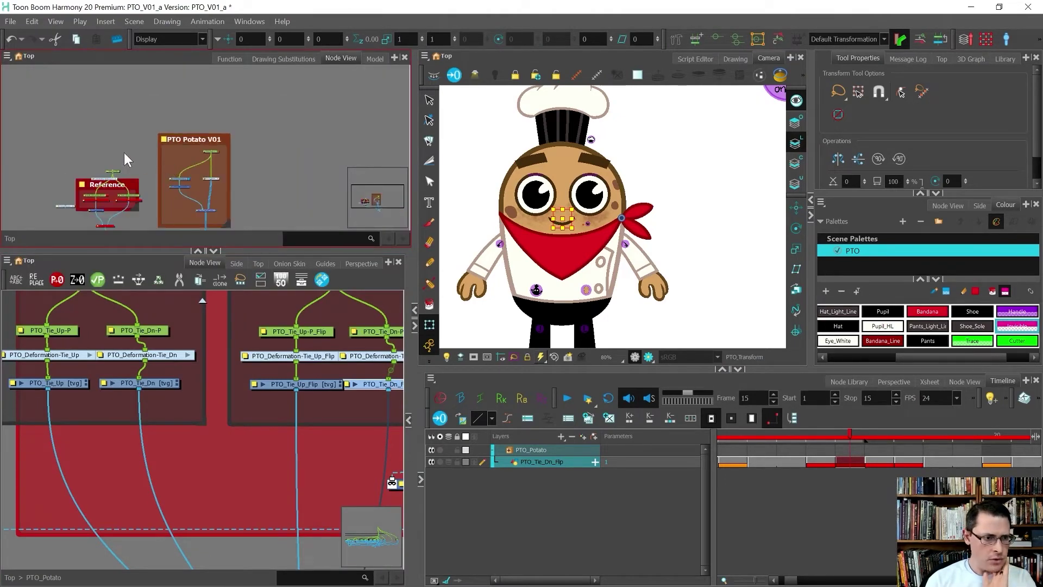
{"action": "scroll", "coordinate": [99, 178], "scroll_direction": "up", "scroll_amount": 5}
{"action": "double_click", "coordinate": [60, 181]}
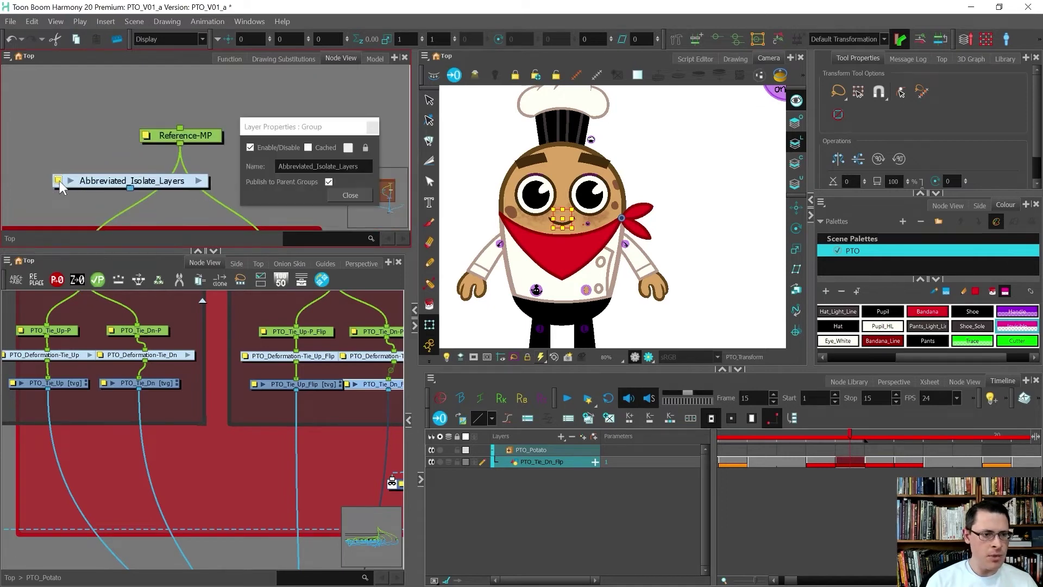
{"action": "left_click", "coordinate": [336, 196]}
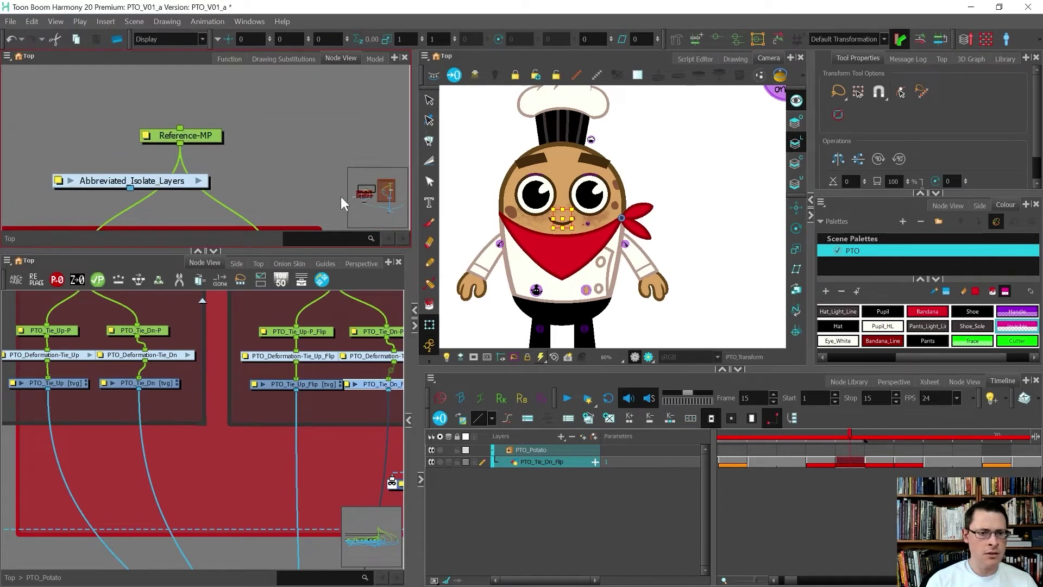
{"action": "left_click", "coordinate": [197, 180]}
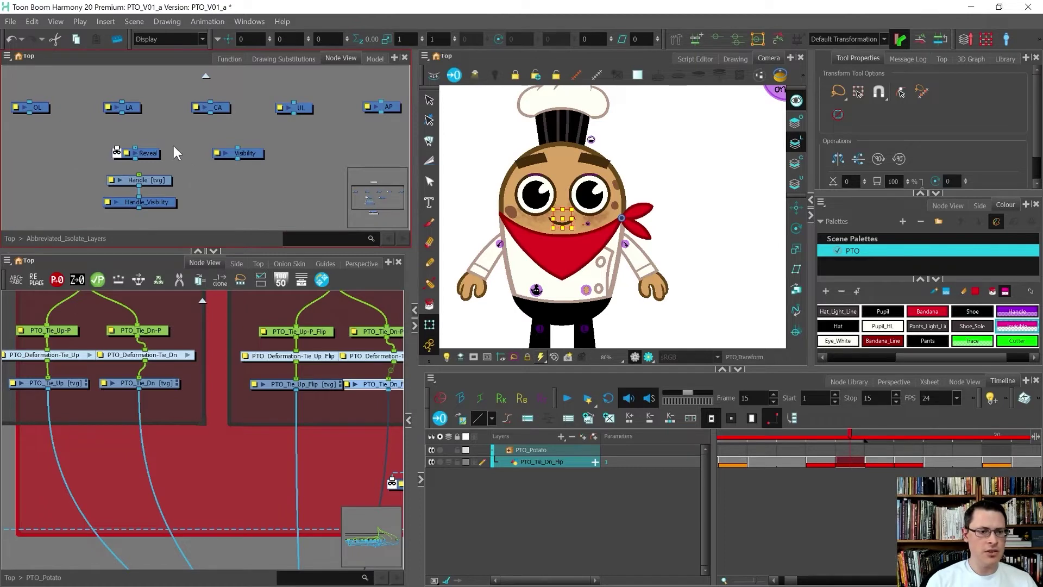
- Add a Layer-Selector node in an empty area of the Abbreviated_Isolate_Layers group
{"action": "scroll", "coordinate": [219, 156], "scroll_direction": "down", "scroll_amount": 4}
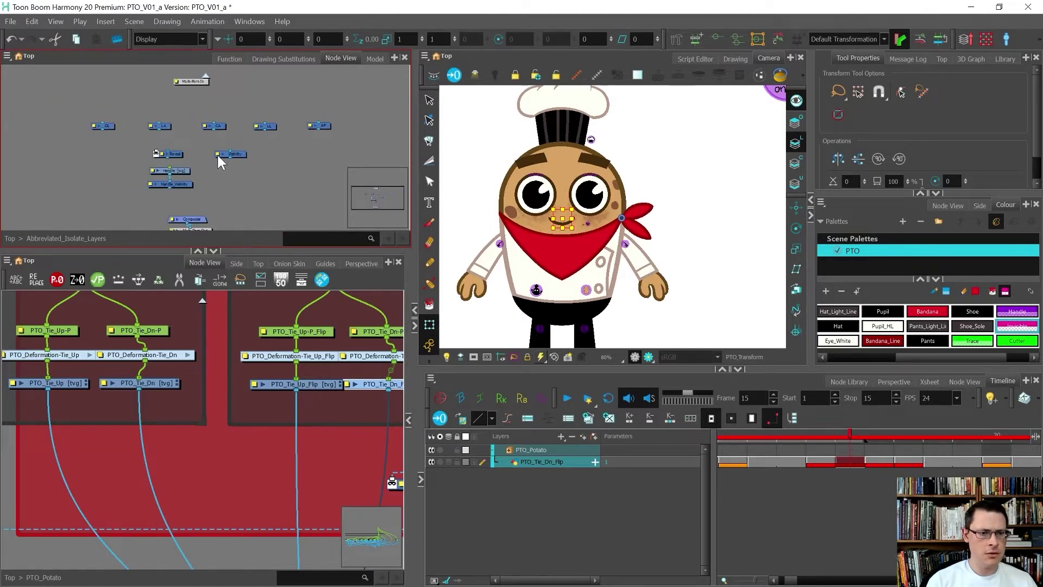
{"action": "scroll", "coordinate": [186, 152], "scroll_direction": "up", "scroll_amount": 2}
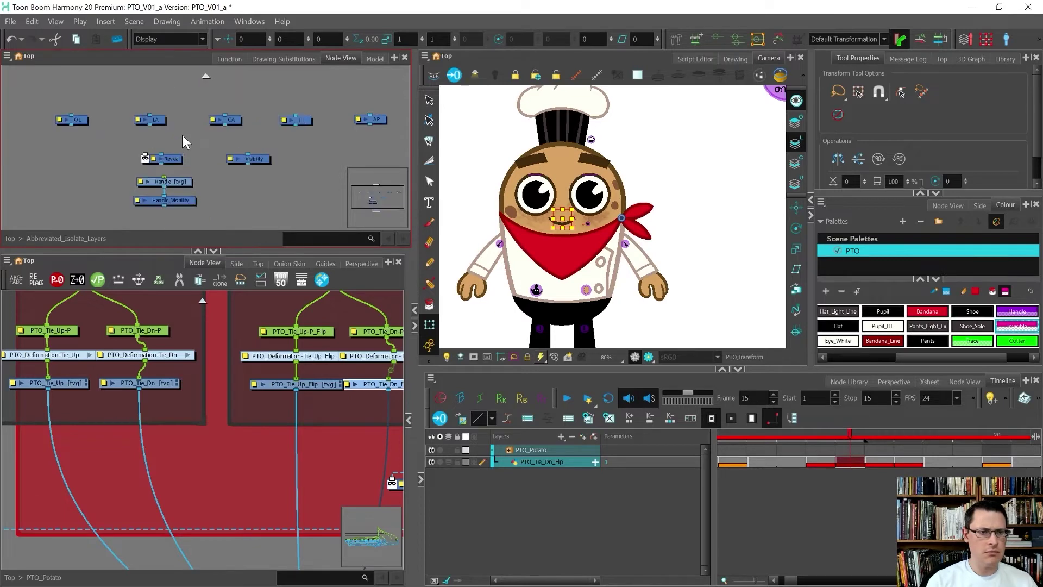
{"action": "scroll", "coordinate": [182, 135], "scroll_direction": "up", "scroll_amount": 1}
{"action": "left_click", "coordinate": [180, 135]}
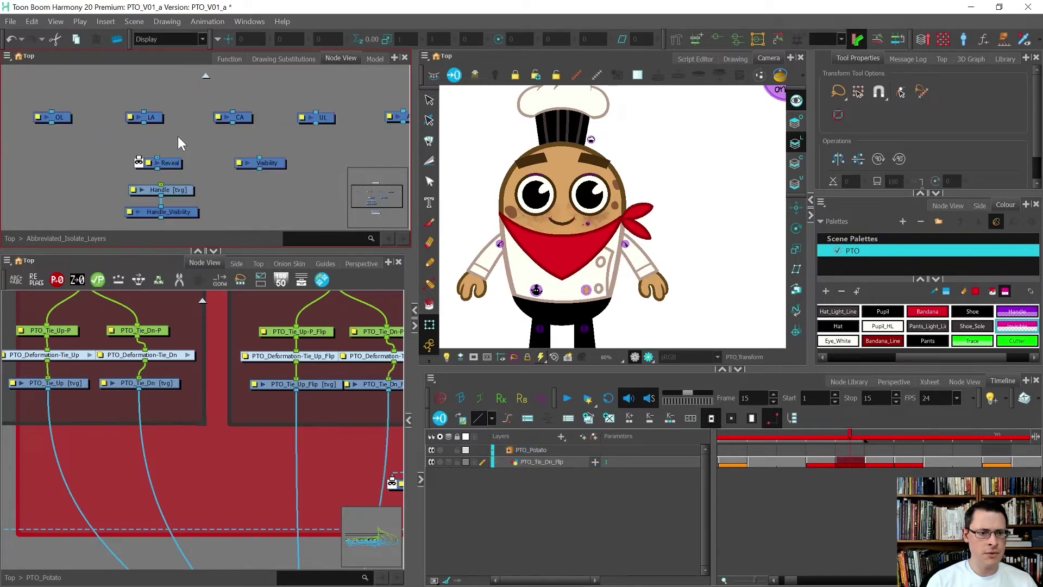
{"action": "key", "text": "Tab"}
{"action": "type", "text": "layer"}
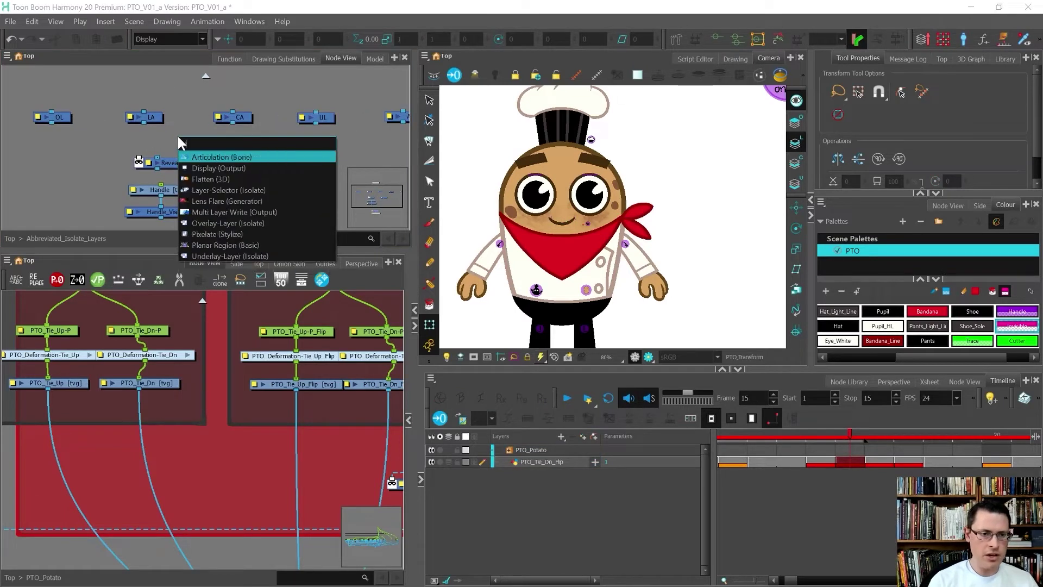
{"action": "key", "text": "Return"}
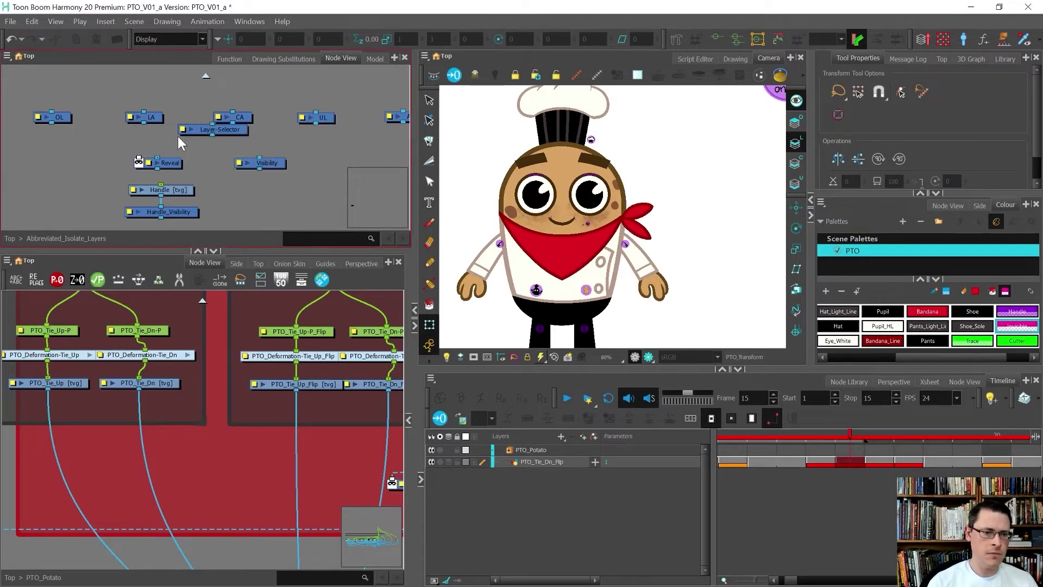
- Rename the Layer-Selector node to LS and place it beside the Reveal node, below OL and LA
{"action": "double_click", "coordinate": [182, 127]}
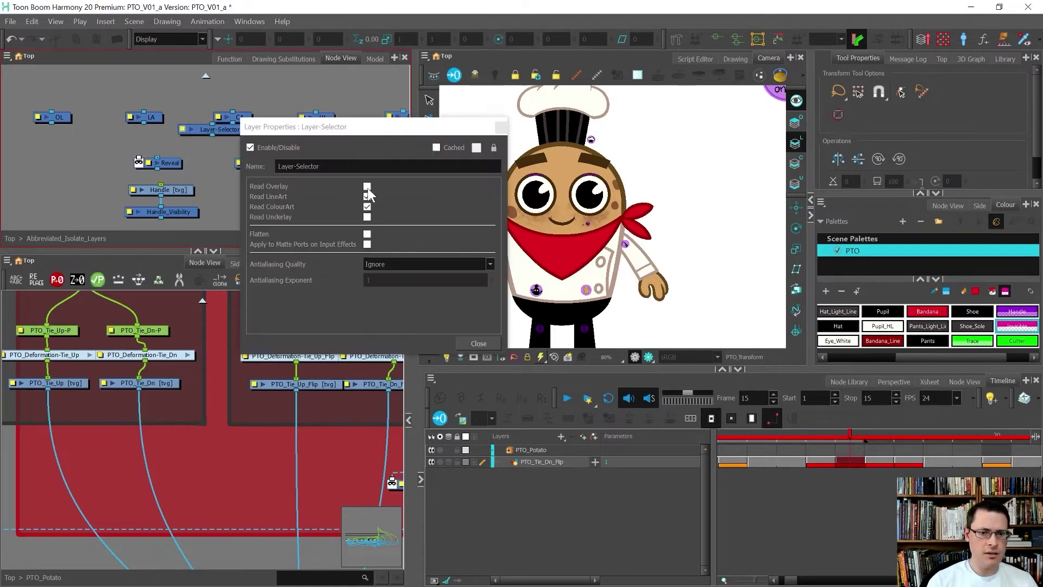
{"action": "key", "text": "ctrl+a"}
{"action": "type", "text": "LS"}
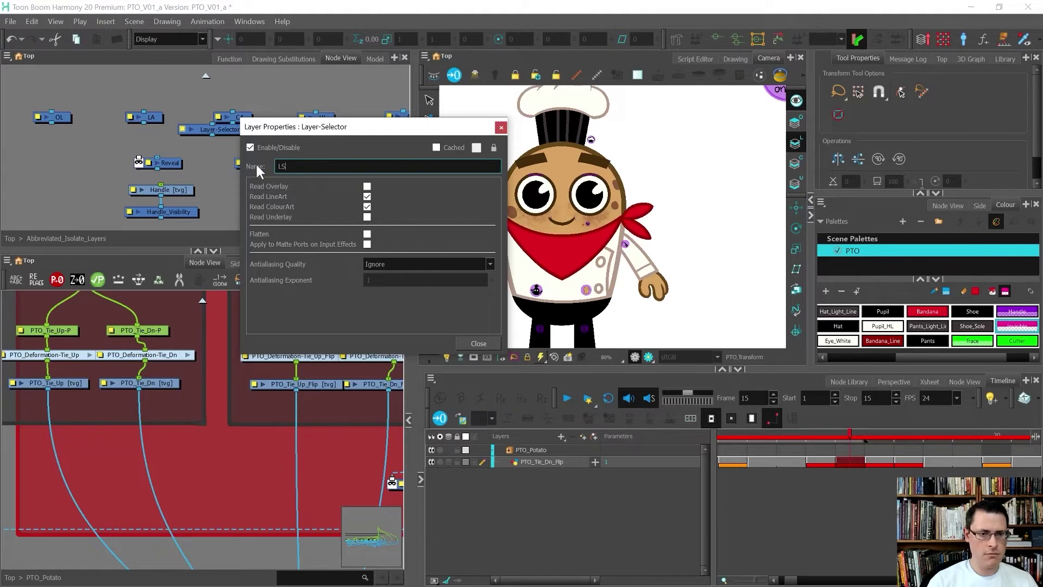
{"action": "left_click", "coordinate": [501, 127]}
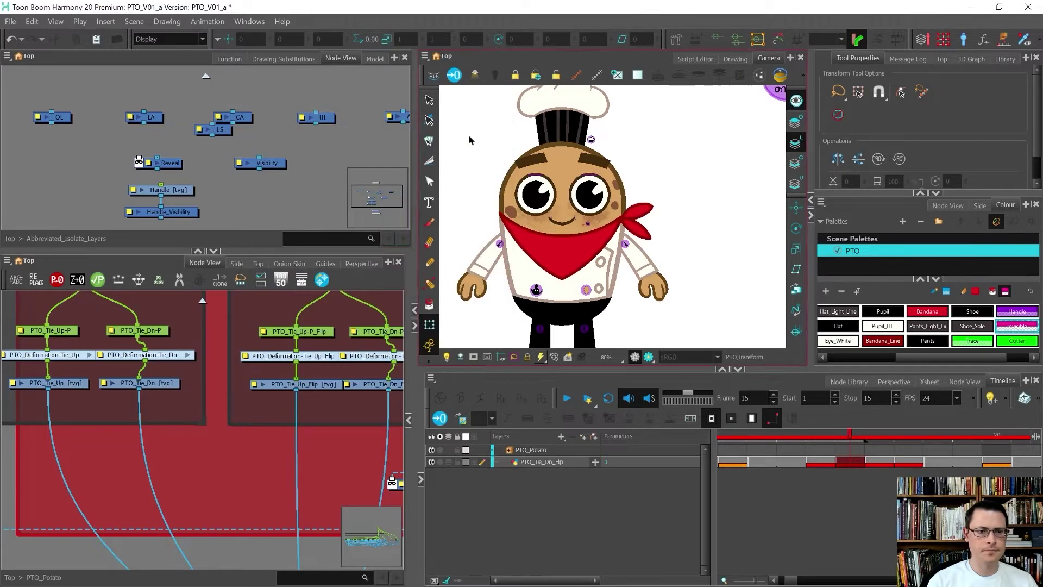
{"action": "left_click_drag", "start_coordinate": [220, 130], "coordinate": [99, 161]}
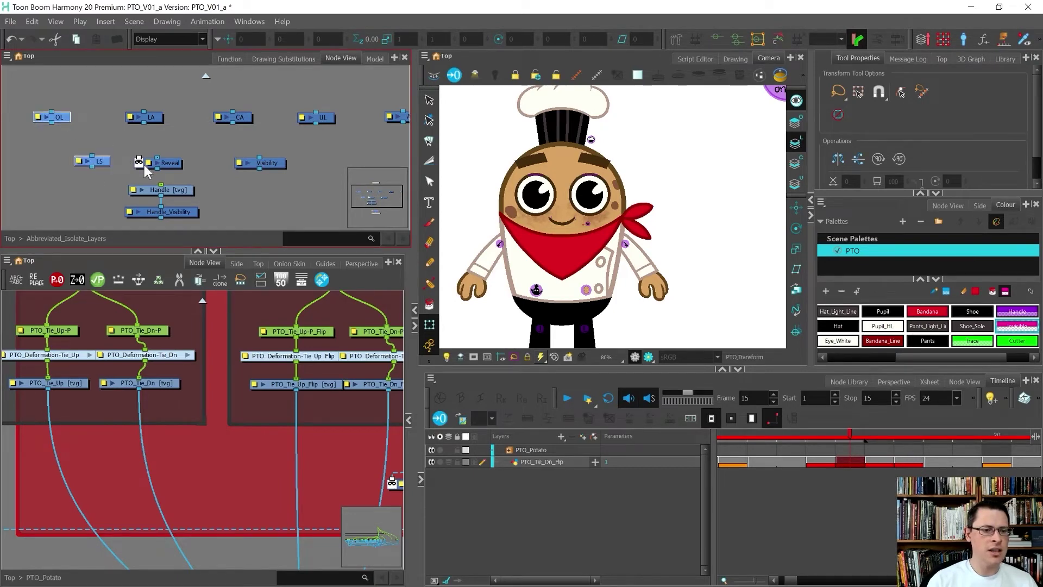
- Copy the OL, LS and Visibility nodes into the PTO_Potato group below the tie drawings
{"action": "left_click", "coordinate": [282, 165]}
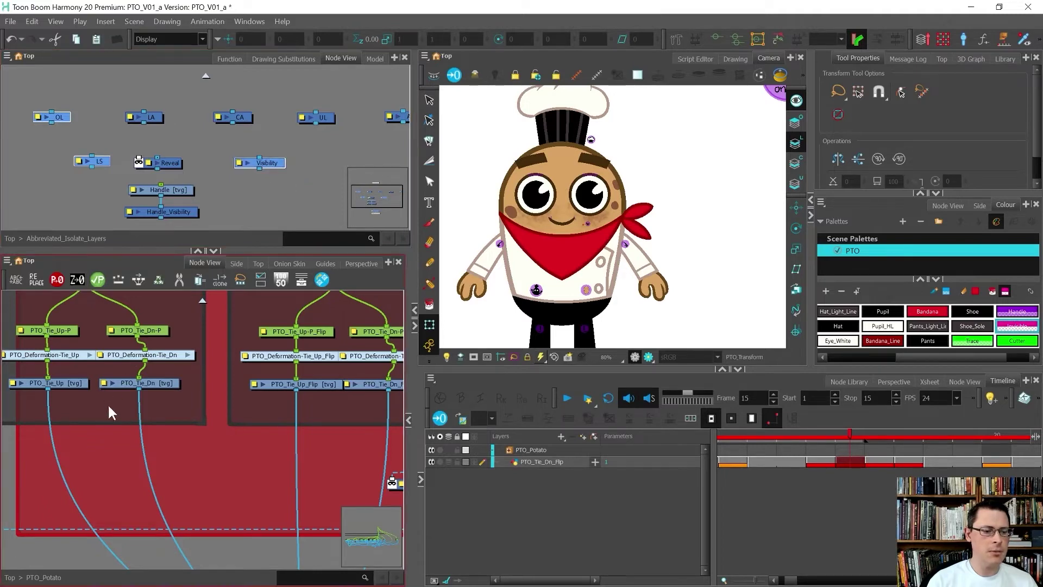
{"action": "left_click", "coordinate": [83, 489]}
{"action": "key", "text": "ctrl+v"}
{"action": "scroll", "coordinate": [239, 374], "scroll_direction": "down", "scroll_amount": 2}
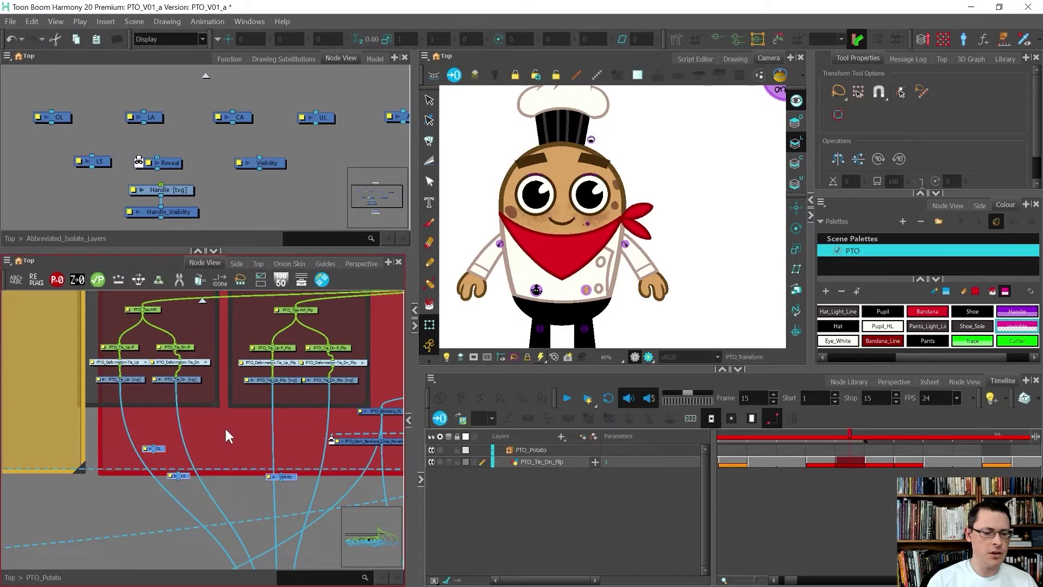
- Arrange the pasted OL, LS and Visibility nodes in a row below the tie drawings
{"action": "left_click_drag", "start_coordinate": [233, 438], "coordinate": [38, 408]}
{"action": "scroll", "coordinate": [191, 351], "scroll_direction": "down", "scroll_amount": 2}
{"action": "left_click_drag", "start_coordinate": [267, 409], "coordinate": [211, 412]}
- Add the prefix PTO_Tie_ to the names of the pasted OL, LS and Visibility nodes
{"action": "left_click_drag", "start_coordinate": [261, 381], "coordinate": [21, 430]}
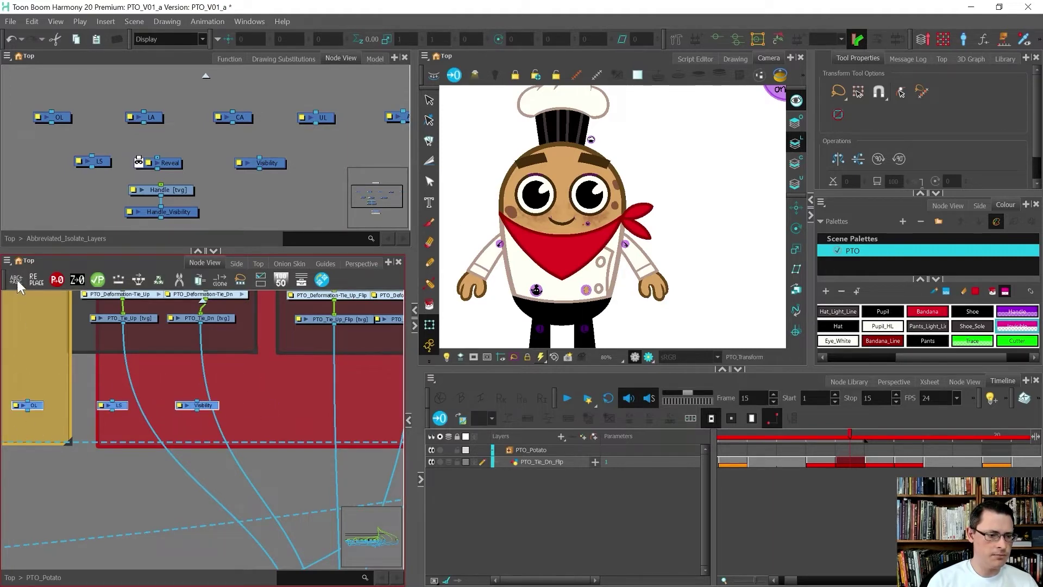
{"action": "left_click", "coordinate": [16, 279]}
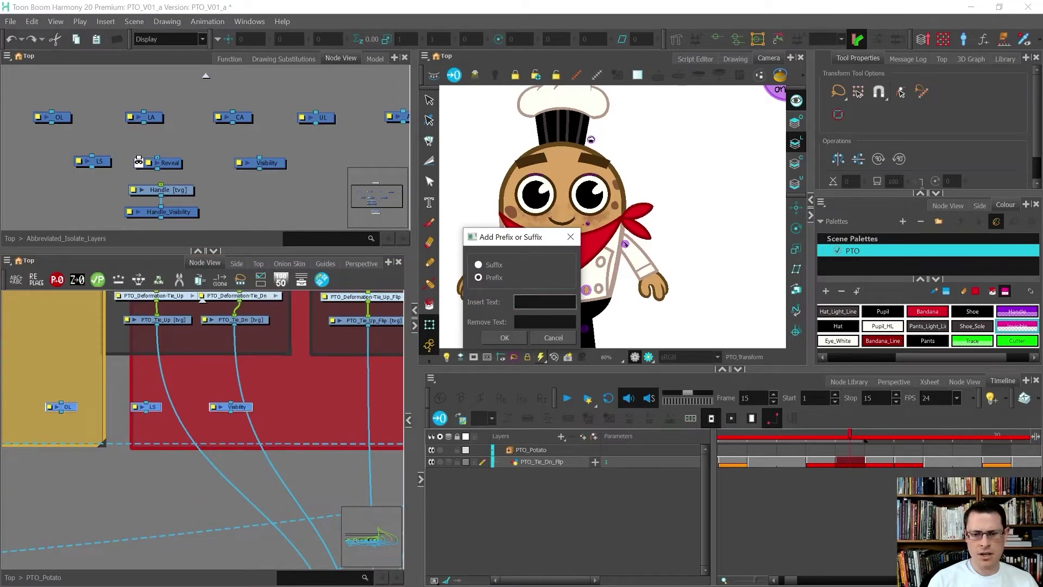
{"action": "type", "text": "PTO_Tie_"}
{"action": "key", "text": "Return"}
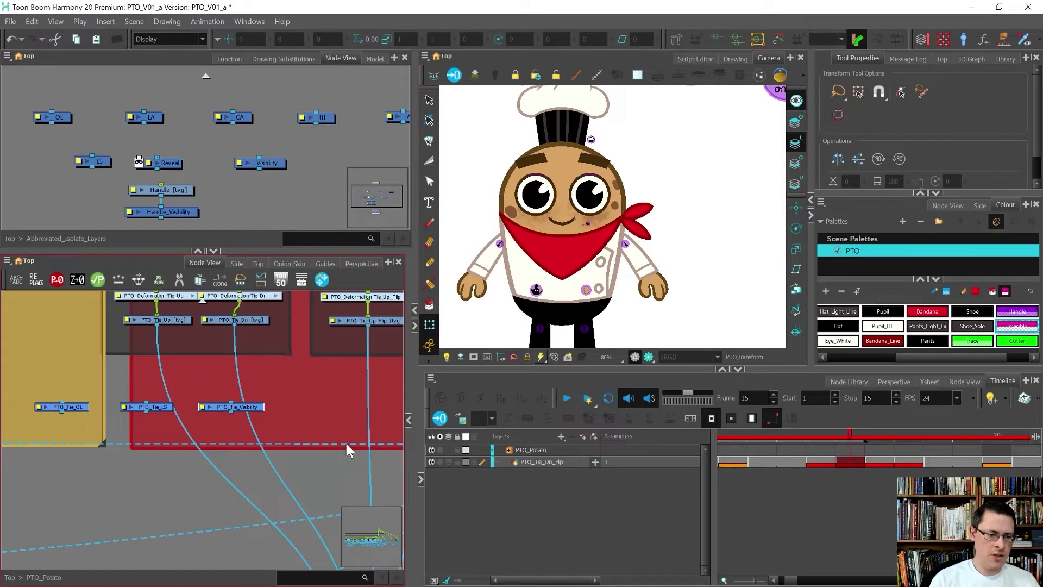
- Add a Composite node below PTO_Tie_Up and PTO_Tie_Dn and insert it into both drawings' output cables
{"action": "left_click", "coordinate": [192, 376]}
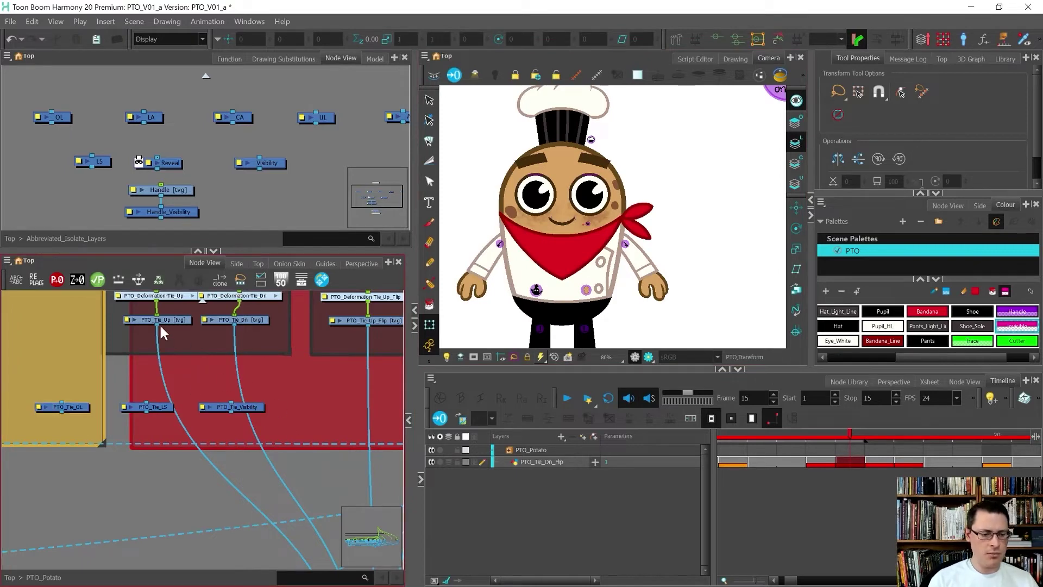
{"action": "left_click", "coordinate": [142, 320]}
{"action": "scroll", "coordinate": [167, 321], "scroll_direction": "up", "scroll_amount": 2}
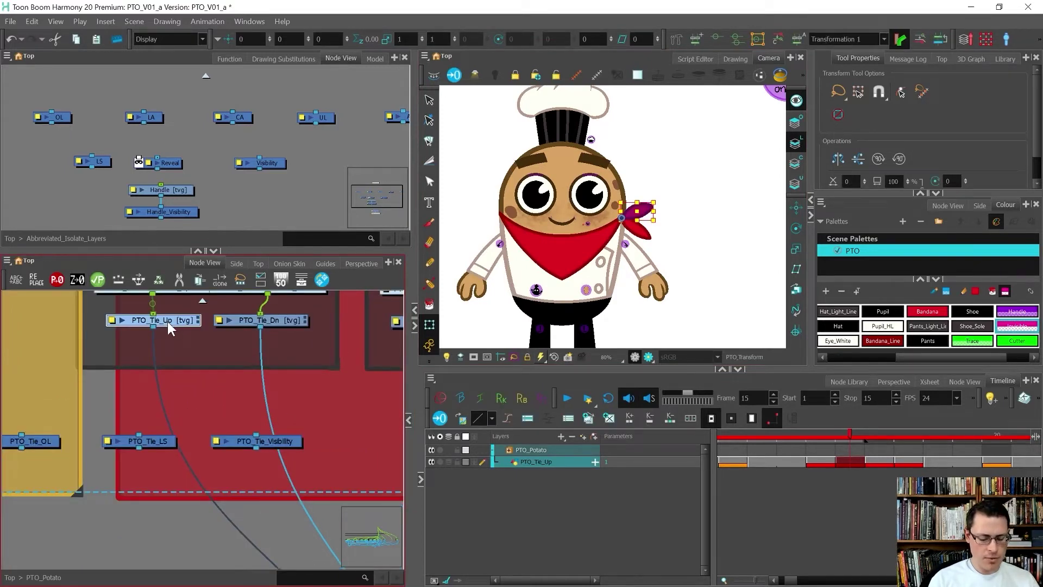
{"action": "key", "text": "ctrl+shift+c"}
{"action": "left_click_drag", "start_coordinate": [148, 387], "coordinate": [200, 399]}
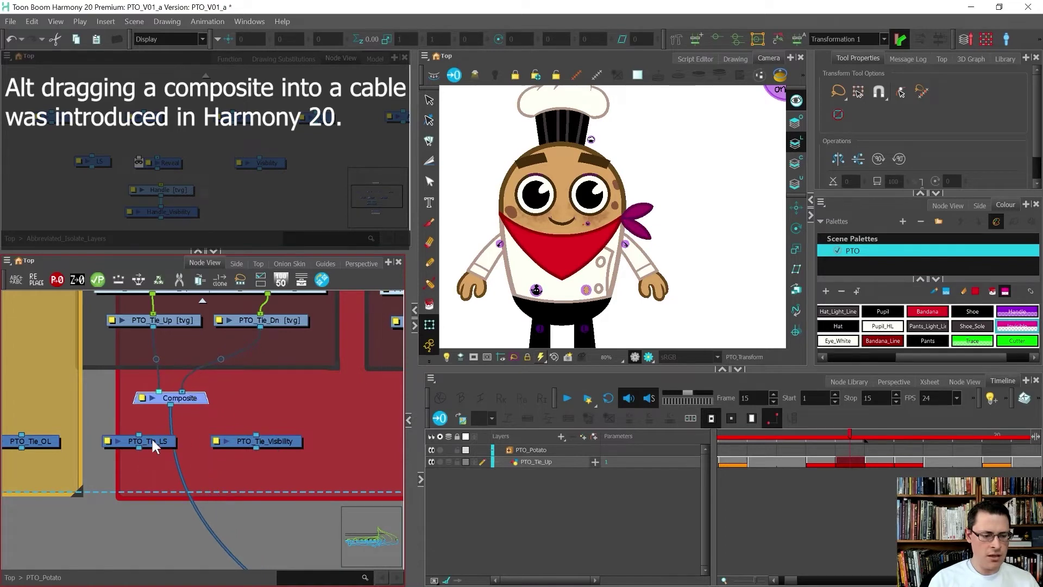
- Insert the PTO_Tie_LS node into the Composite's output cable and check its Layer-Selector properties
{"action": "left_click_drag", "start_coordinate": [132, 439], "coordinate": [186, 439]}
{"action": "left_click", "coordinate": [136, 440]}
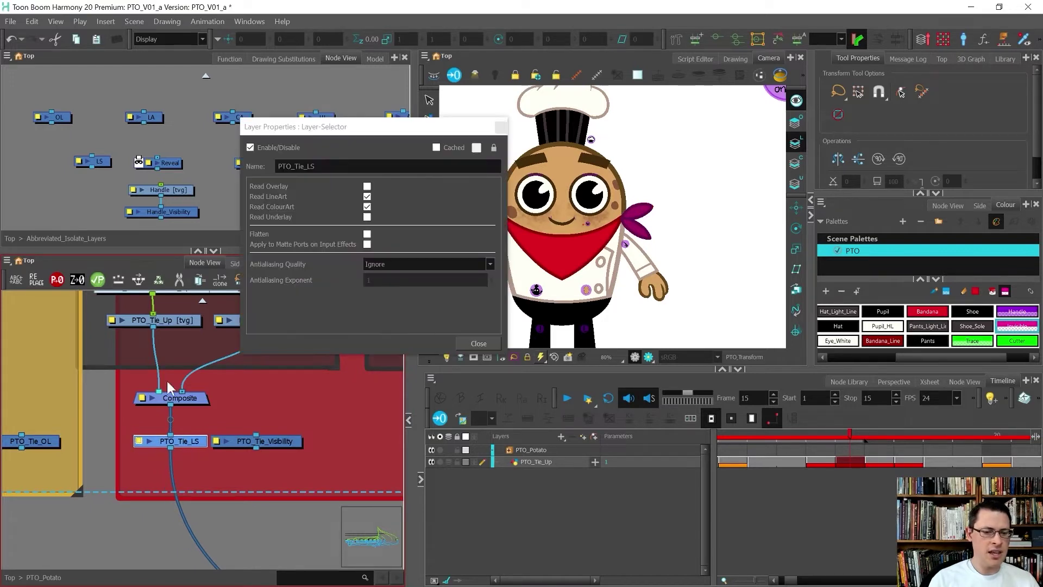
{"action": "left_click", "coordinate": [479, 344]}
- Rearrange the nodes so PTO_Tie_OL and PTO_Tie_LS sit side by side below the Composite, with PTO_Tie_Visibility off to the side
{"action": "left_click_drag", "start_coordinate": [196, 401], "coordinate": [236, 408]}
{"action": "left_click_drag", "start_coordinate": [282, 440], "coordinate": [347, 457]}
{"action": "left_click", "coordinate": [641, 212]}
{"action": "left_click_drag", "start_coordinate": [186, 442], "coordinate": [221, 442]}
{"action": "left_click_drag", "start_coordinate": [40, 440], "coordinate": [139, 442]}
- Wire PTO_Tie_OL from the Composite to the Bandana_Tie_Comp as a second branch and insert PTO_Tie_Visibility below it in the cable
{"action": "left_click_drag", "start_coordinate": [204, 412], "coordinate": [194, 520]}
{"action": "scroll", "coordinate": [109, 380], "scroll_direction": "down", "scroll_amount": 3}
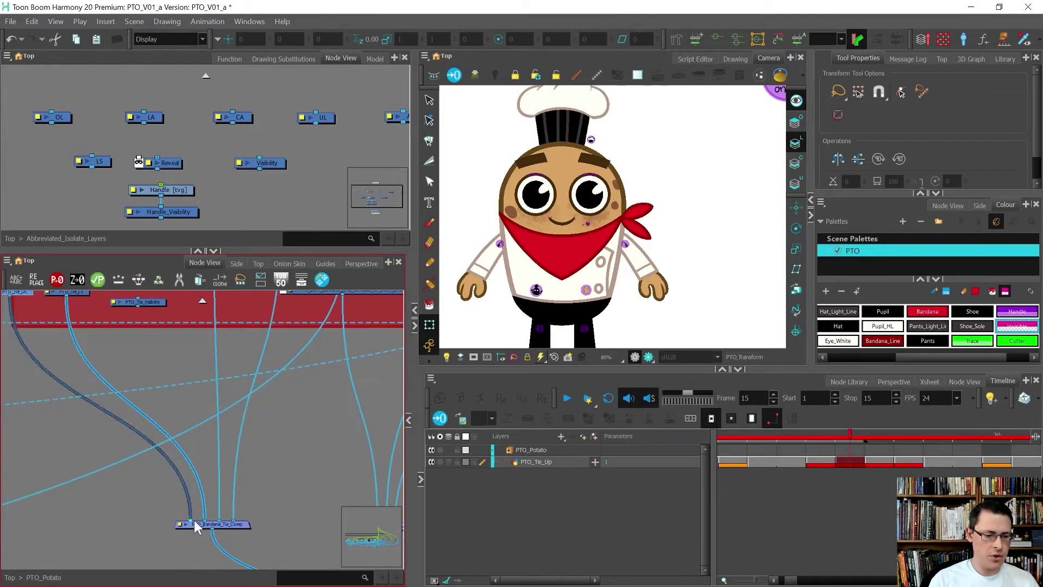
{"action": "scroll", "coordinate": [194, 520], "scroll_direction": "down", "scroll_amount": 3}
{"action": "scroll", "coordinate": [96, 384], "scroll_direction": "up", "scroll_amount": 5}
{"action": "left_click_drag", "start_coordinate": [291, 382], "coordinate": [140, 409]}
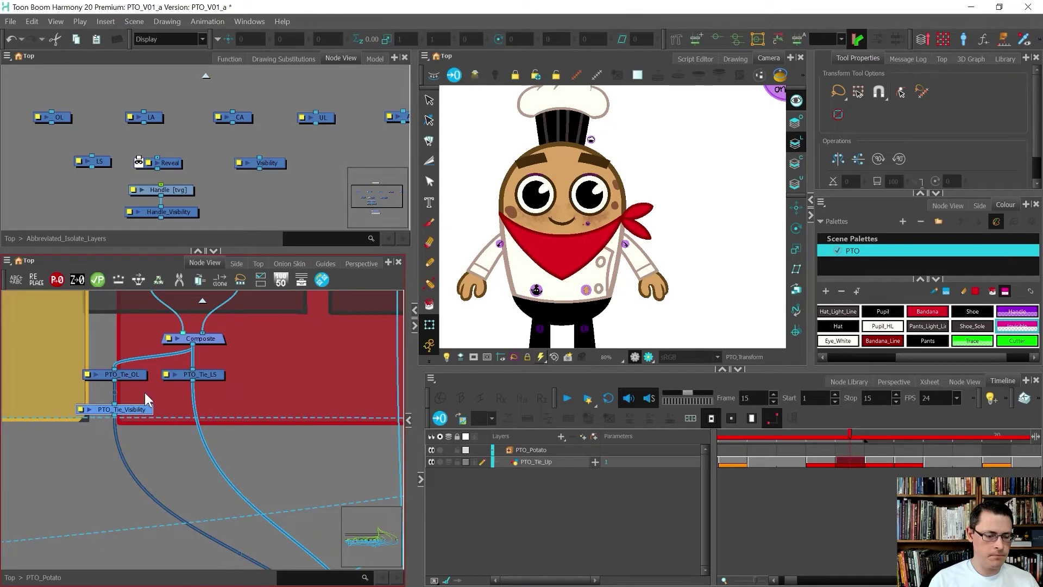
- Select and copy the line and colour artwork of both bandana ties, PTO_Tie_Up and PTO_Tie_Dn
{"action": "left_click", "coordinate": [134, 379]}
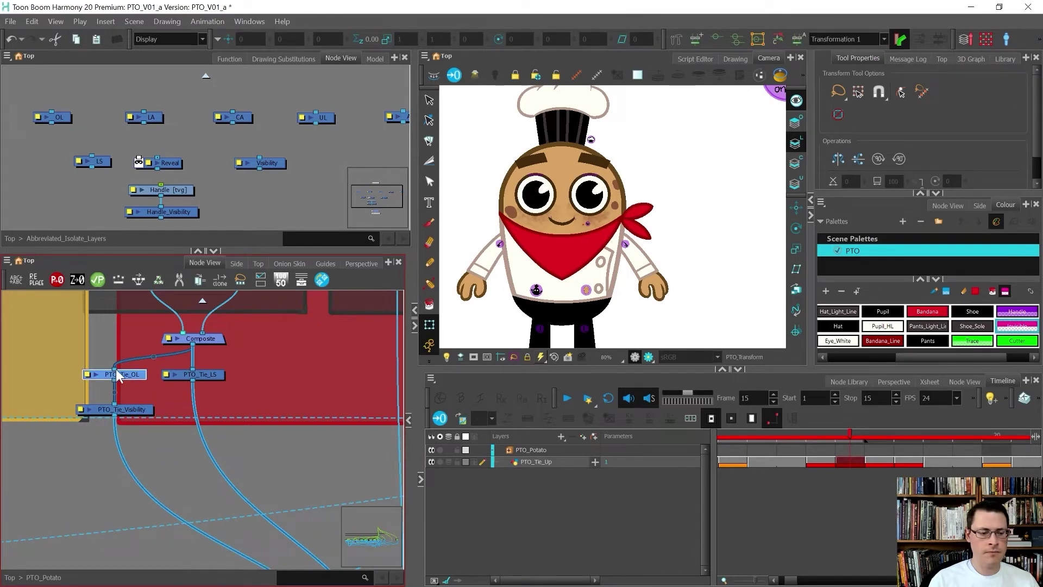
{"action": "scroll", "coordinate": [114, 371], "scroll_direction": "up", "scroll_amount": 4}
{"action": "scroll", "coordinate": [648, 214], "scroll_direction": "up", "scroll_amount": 5}
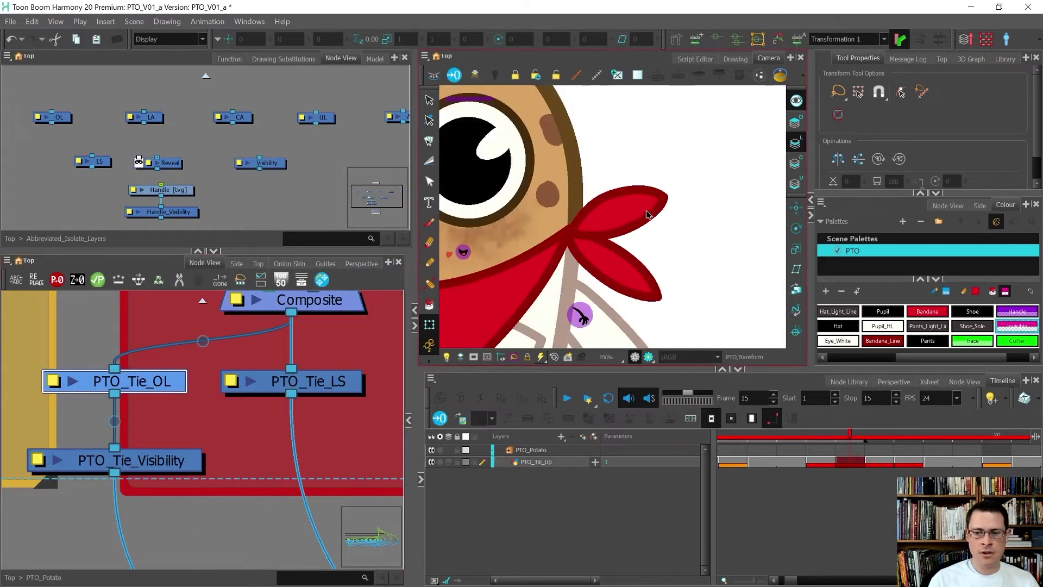
{"action": "left_click", "coordinate": [648, 214]}
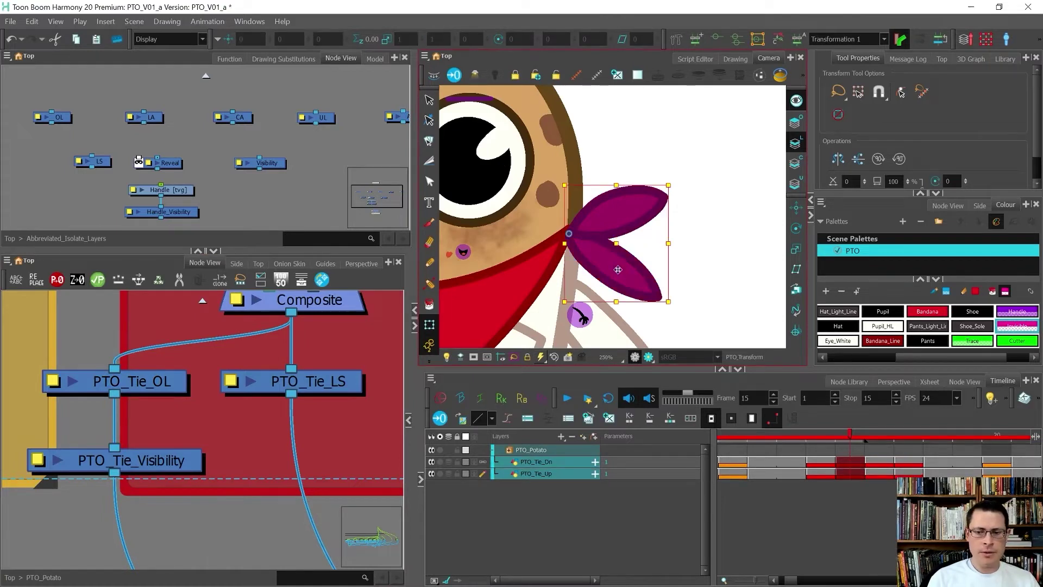
{"action": "key", "text": "alt+s"}
{"action": "mouse_move", "coordinate": [727, 212]}
{"action": "left_mouse_down"}
{"action": "mouse_move", "coordinate": [587, 169]}
{"action": "mouse_move", "coordinate": [643, 311]}
{"action": "mouse_move", "coordinate": [723, 217]}
{"action": "left_mouse_up"}
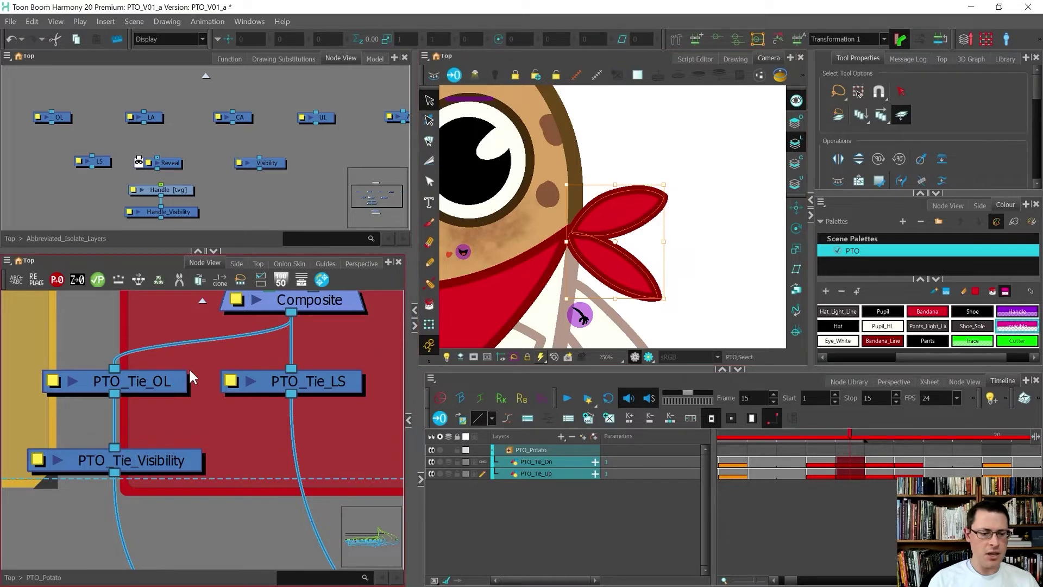
- Switch both tie drawings to Flip and paste the copied tie artwork into their overlay art layer
{"action": "key", "text": "]"}
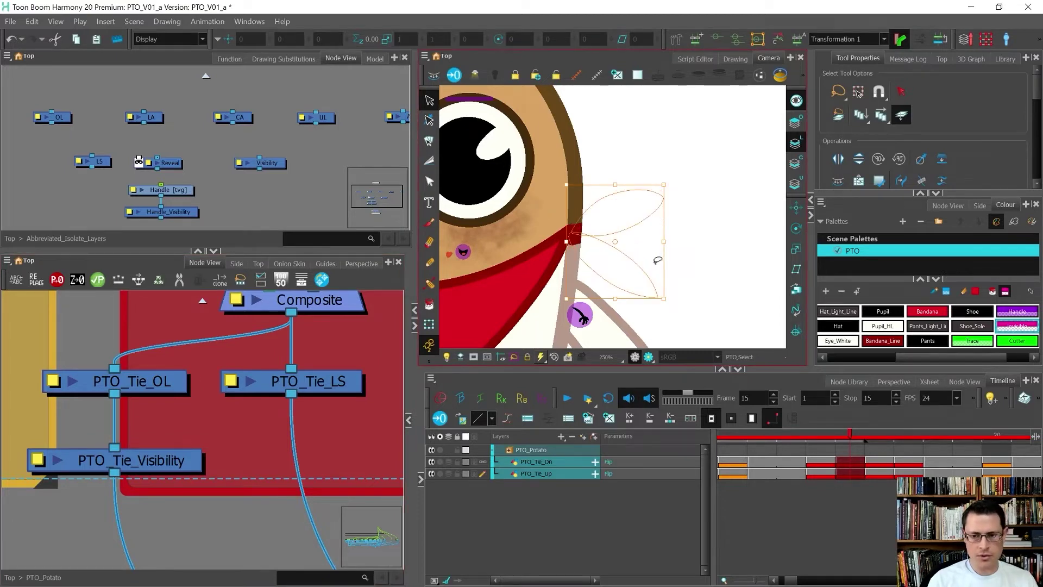
{"action": "key", "text": "shift+m"}
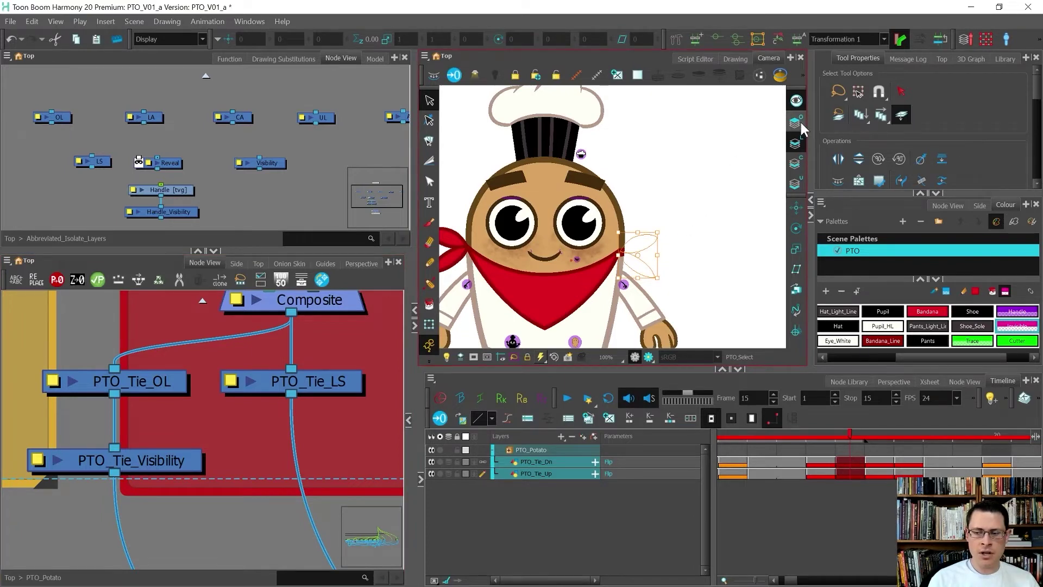
{"action": "left_click", "coordinate": [903, 114]}
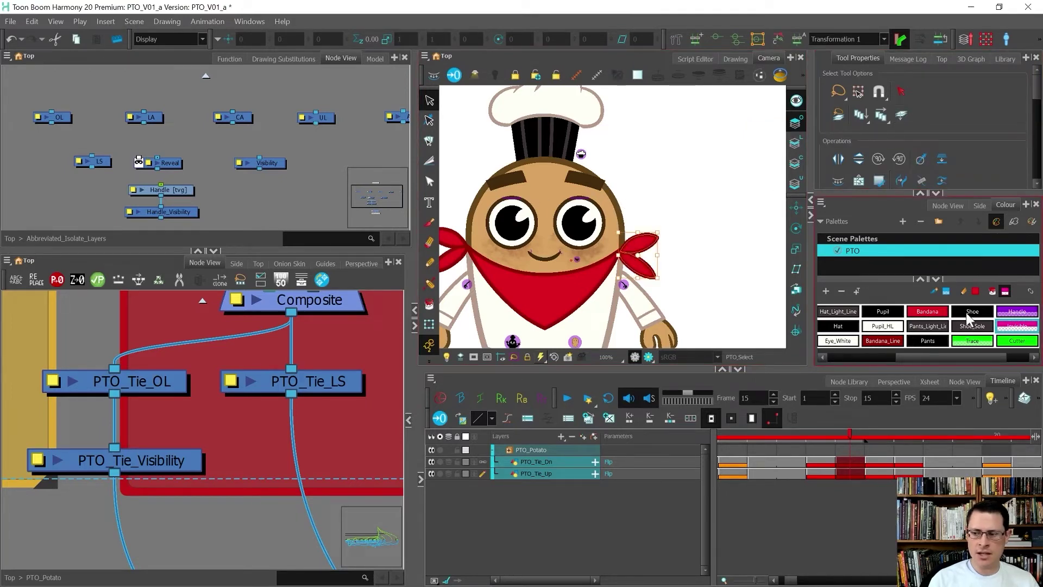
- Recolour the pasted overlay ties with the Handle colour and scale them down beside the bandana corner
{"action": "left_click", "coordinate": [1027, 313]}
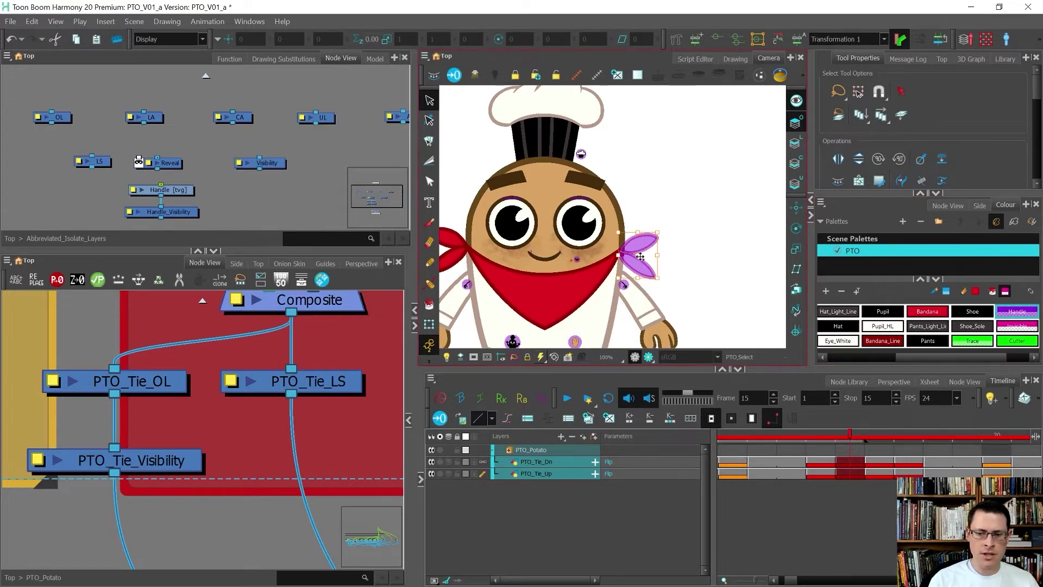
{"action": "key", "text": "Escape"}
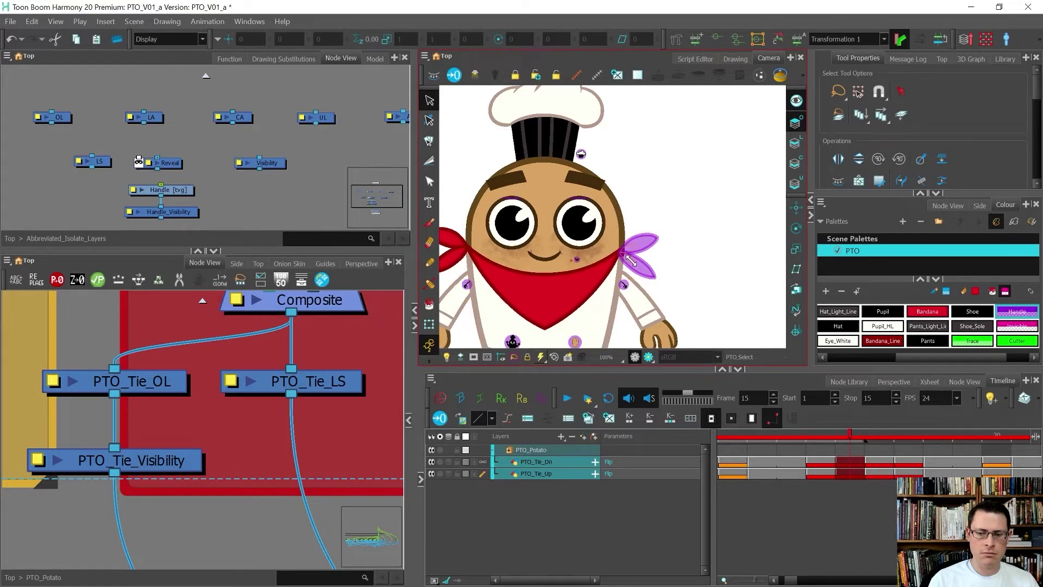
{"action": "scroll", "coordinate": [661, 232], "scroll_direction": "down", "scroll_amount": 1}
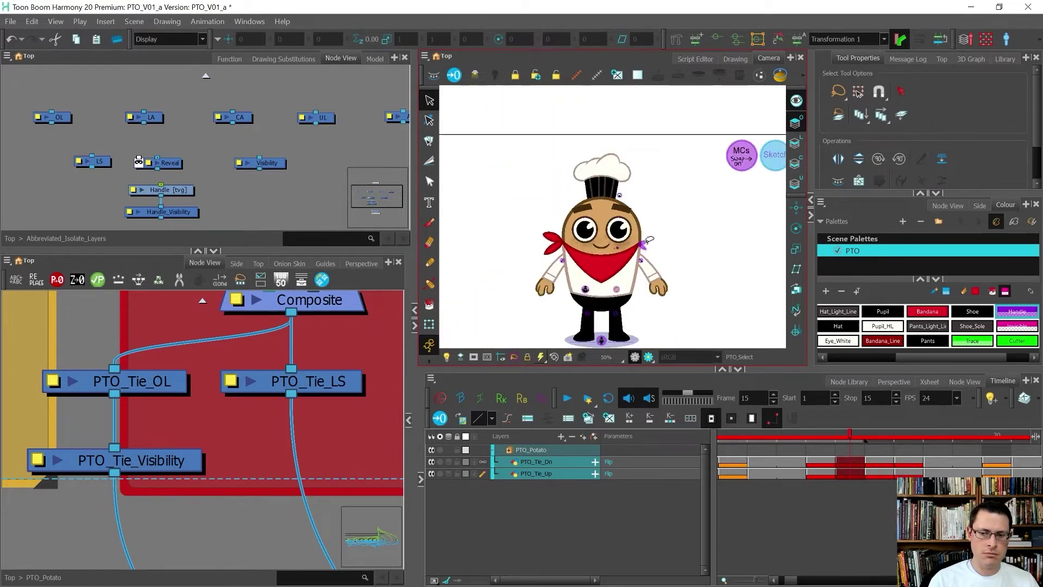
{"action": "scroll", "coordinate": [650, 239], "scroll_direction": "up", "scroll_amount": 1}
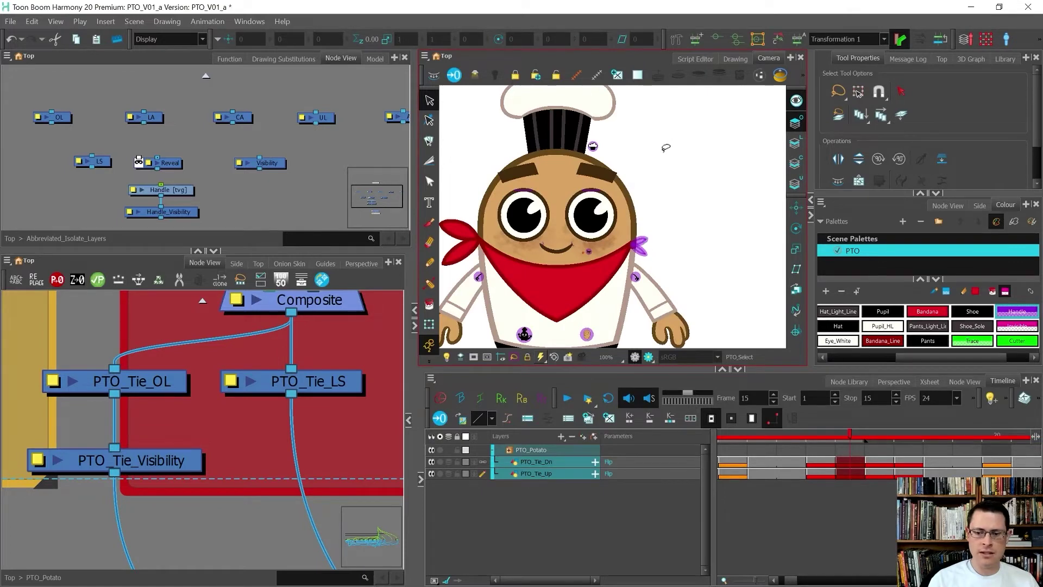
- Check the purple tie handles in Render View, then return to the OpenGL view
{"action": "scroll", "coordinate": [666, 148], "scroll_direction": "down", "scroll_amount": 1}
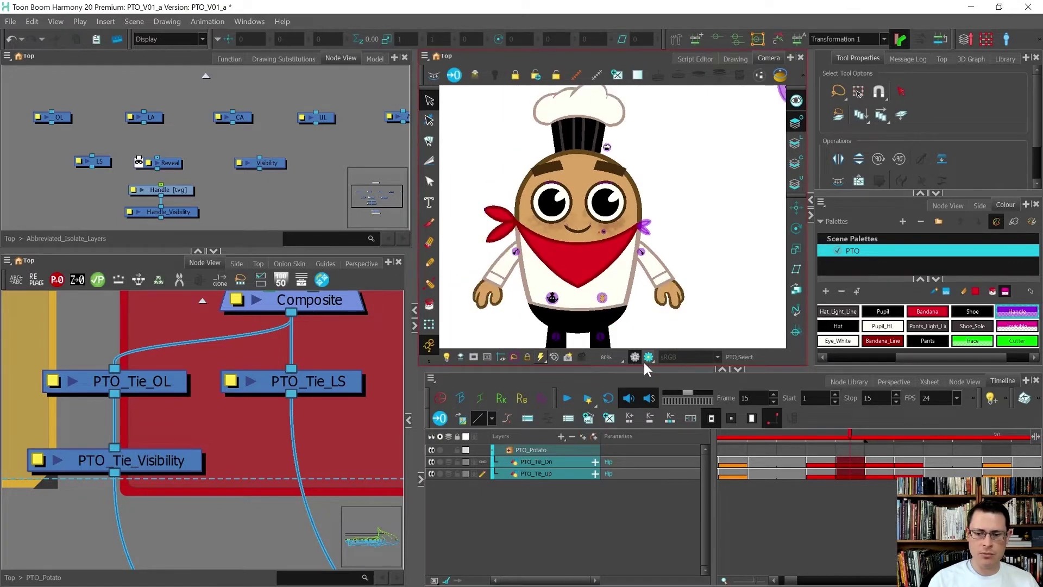
{"action": "left_click", "coordinate": [649, 358]}
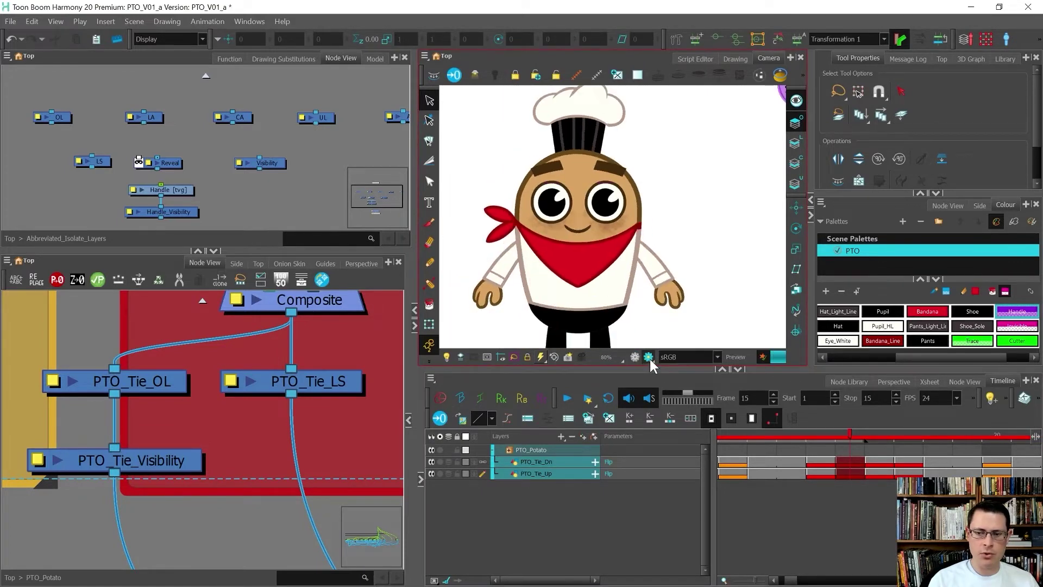
{"action": "scroll", "coordinate": [656, 242], "scroll_direction": "up", "scroll_amount": 1}
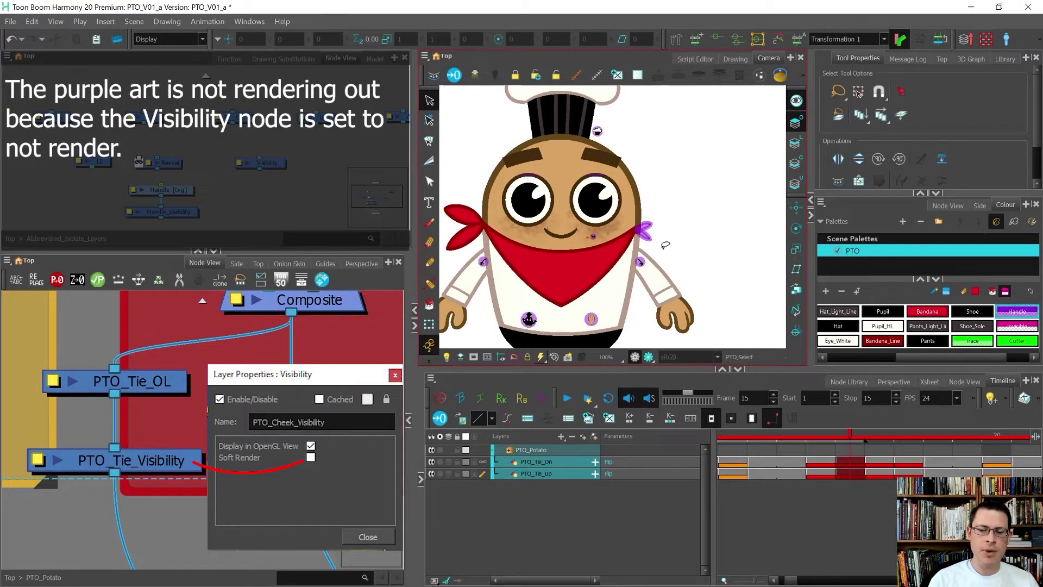
- Delete the darker outline strokes from the upper and lower purple tie handles
{"action": "scroll", "coordinate": [652, 227], "scroll_direction": "up", "scroll_amount": 3}
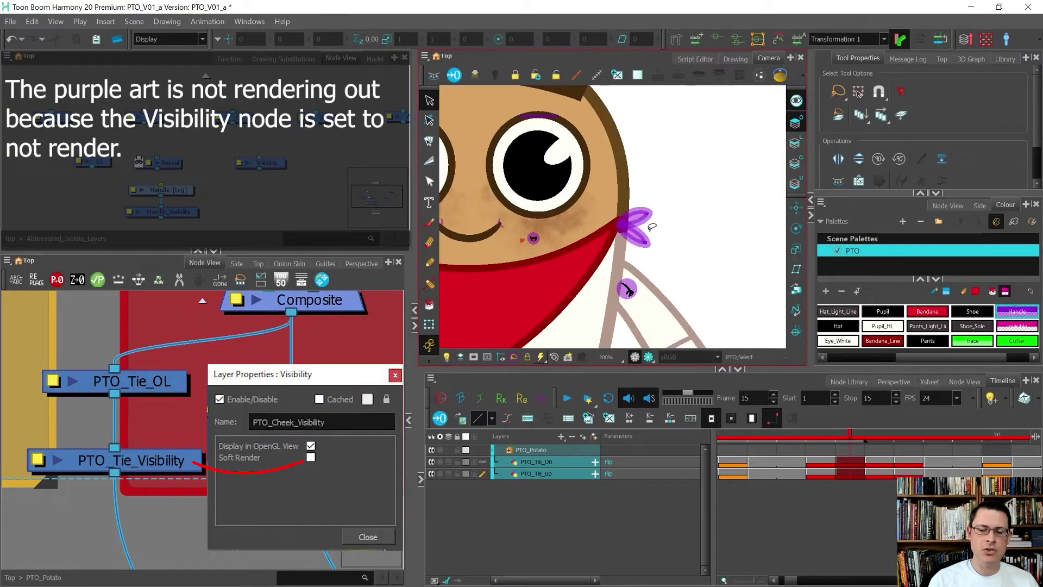
{"action": "scroll", "coordinate": [652, 212], "scroll_direction": "up", "scroll_amount": 2}
{"action": "left_click", "coordinate": [652, 211]}
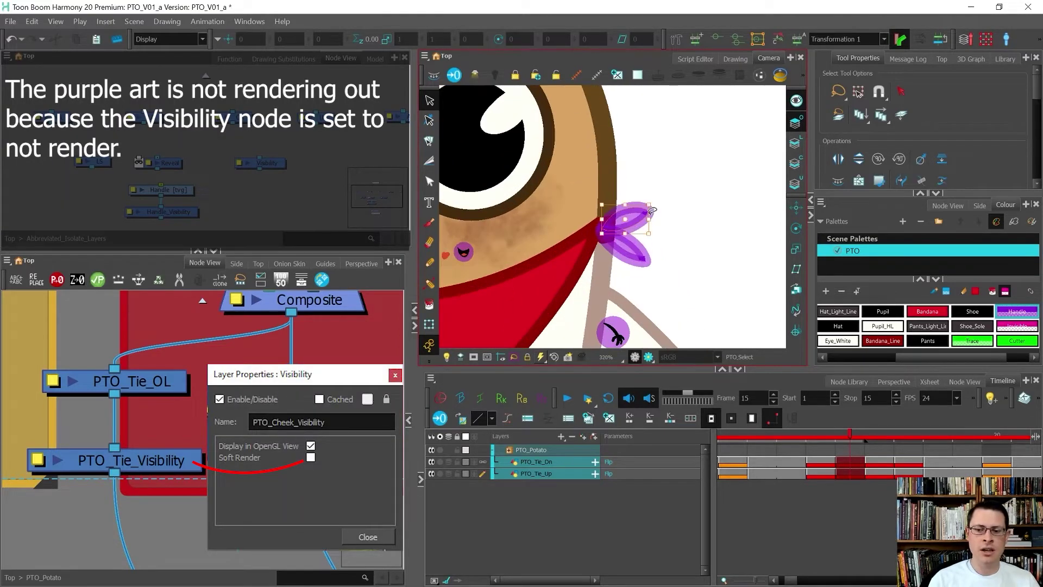
{"action": "left_click", "coordinate": [659, 226]}
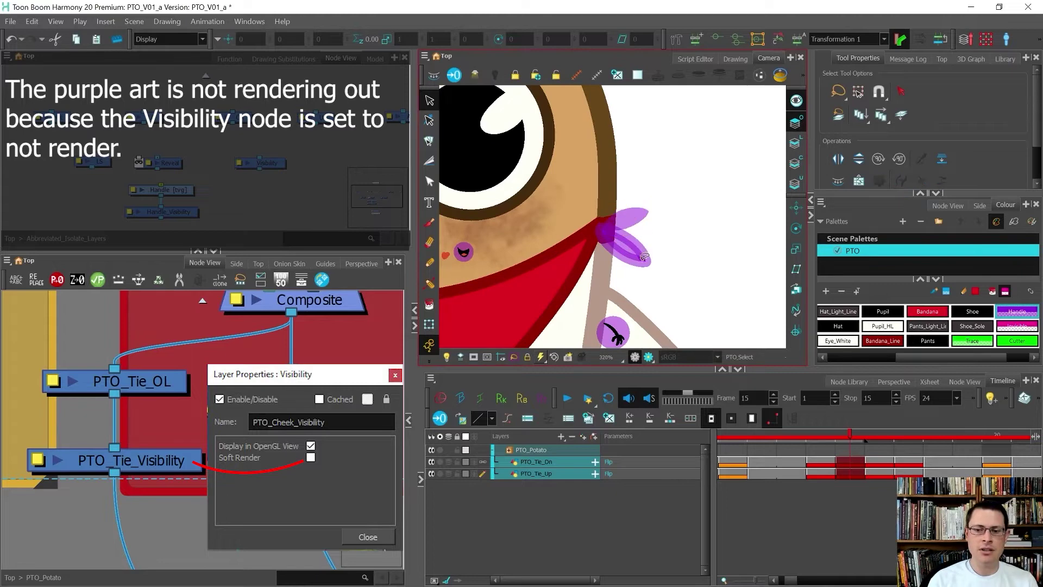
{"action": "scroll", "coordinate": [659, 226], "scroll_direction": "down", "scroll_amount": 4}
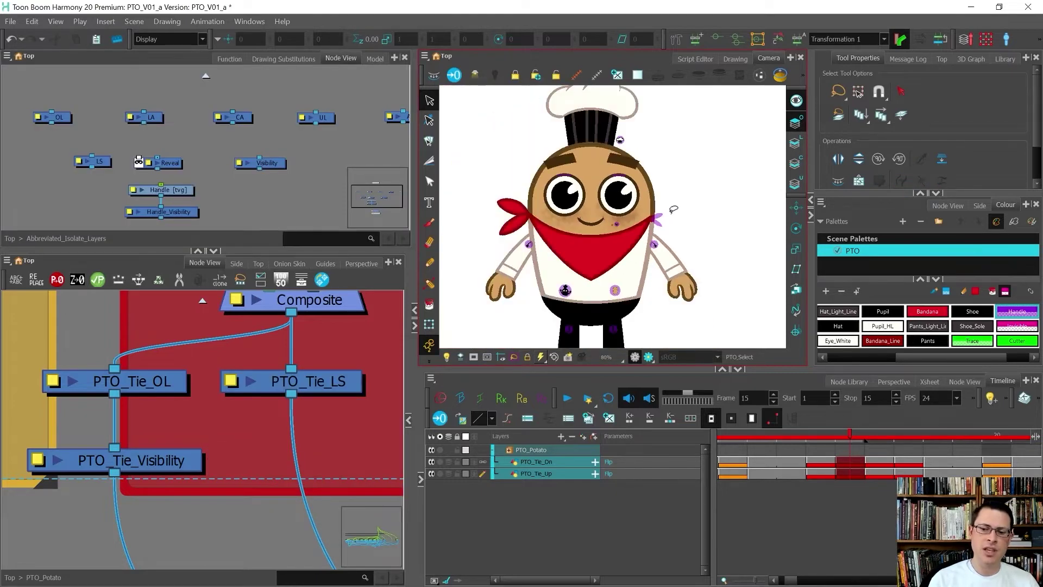
{"action": "scroll", "coordinate": [674, 209], "scroll_direction": "up", "scroll_amount": 2}
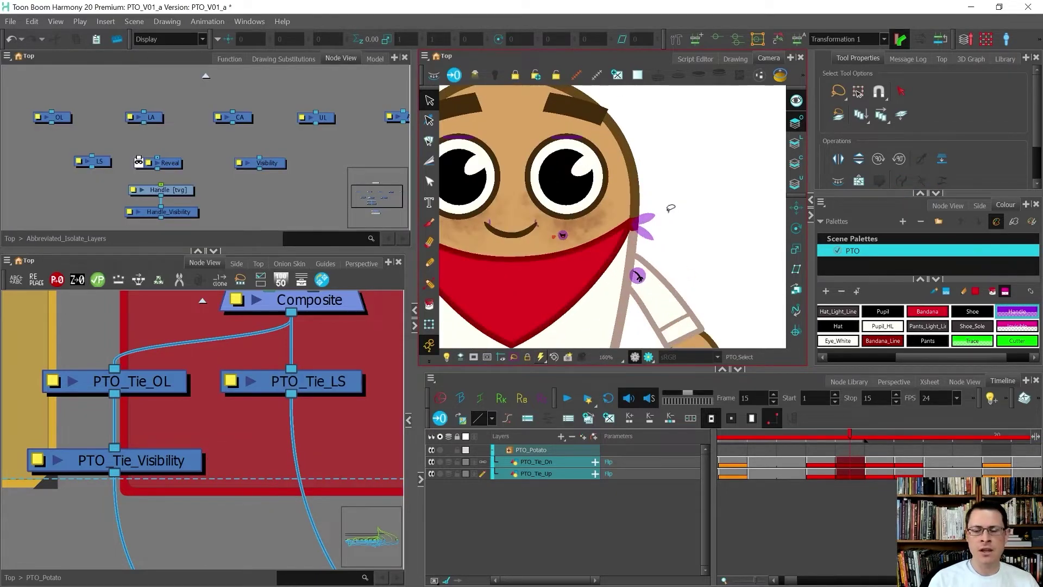
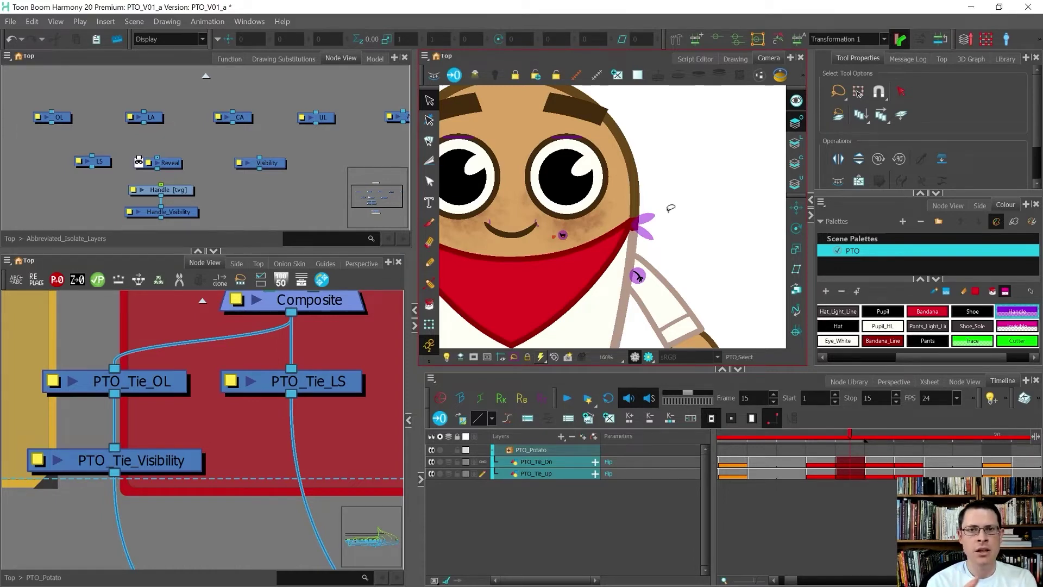
{"action": "scroll", "coordinate": [670, 208], "scroll_direction": "down", "scroll_amount": 3}
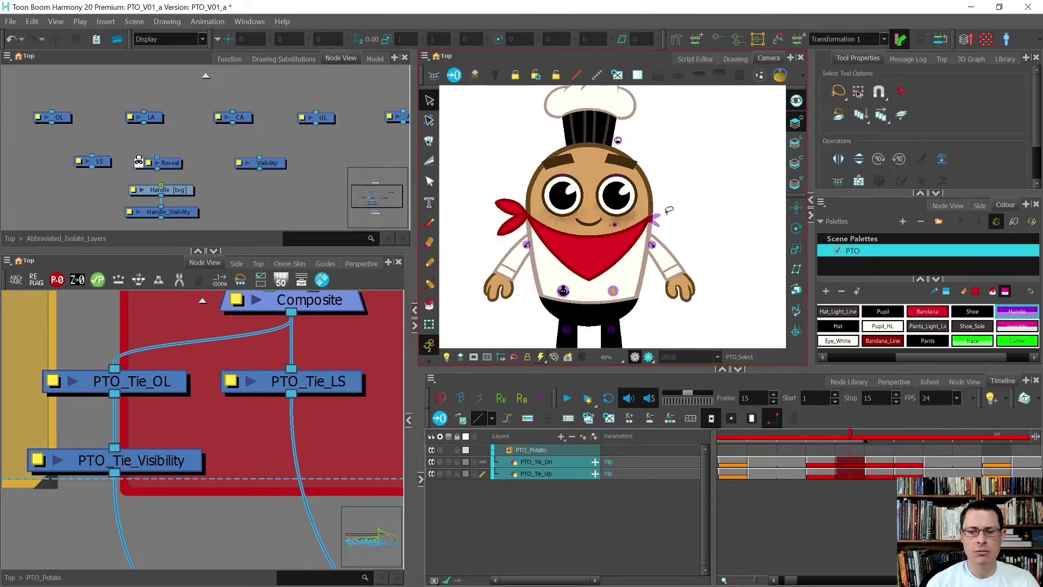
{"action": "key", "text": "period"}
{"action": "key", "text": "comma"}
- Add the letter F in Arial Black, size 36, over the purple tie handle and select it with the Select tool
{"action": "scroll", "coordinate": [669, 210], "scroll_direction": "up", "scroll_amount": 3}
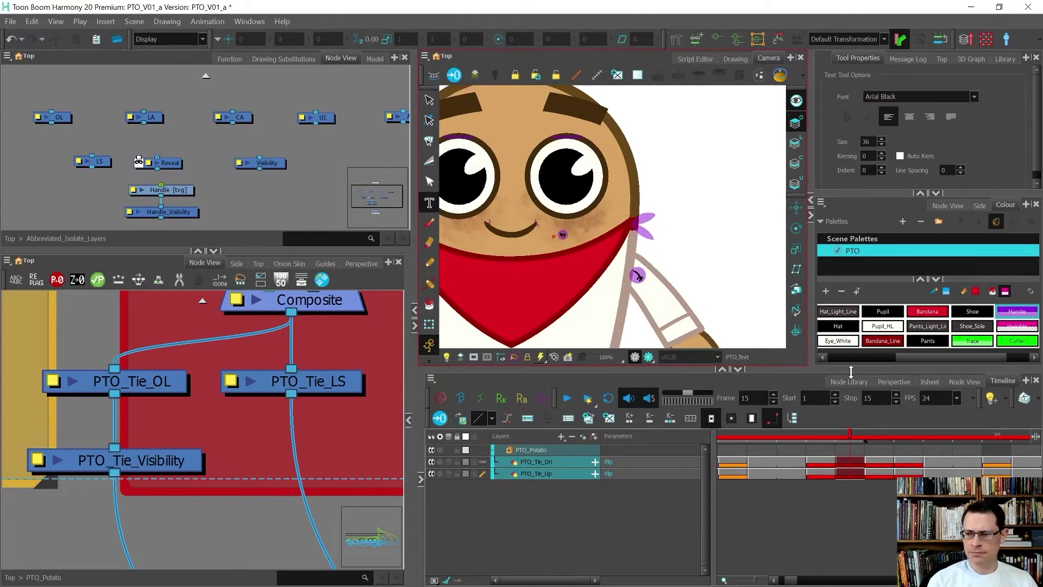
{"action": "left_click", "coordinate": [663, 225]}
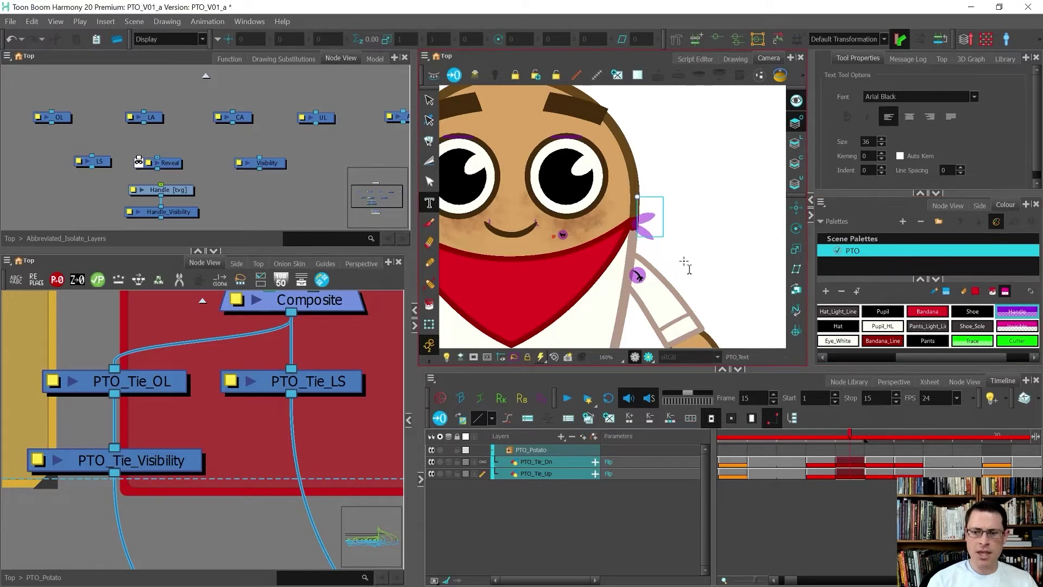
{"action": "type", "text": "F"}
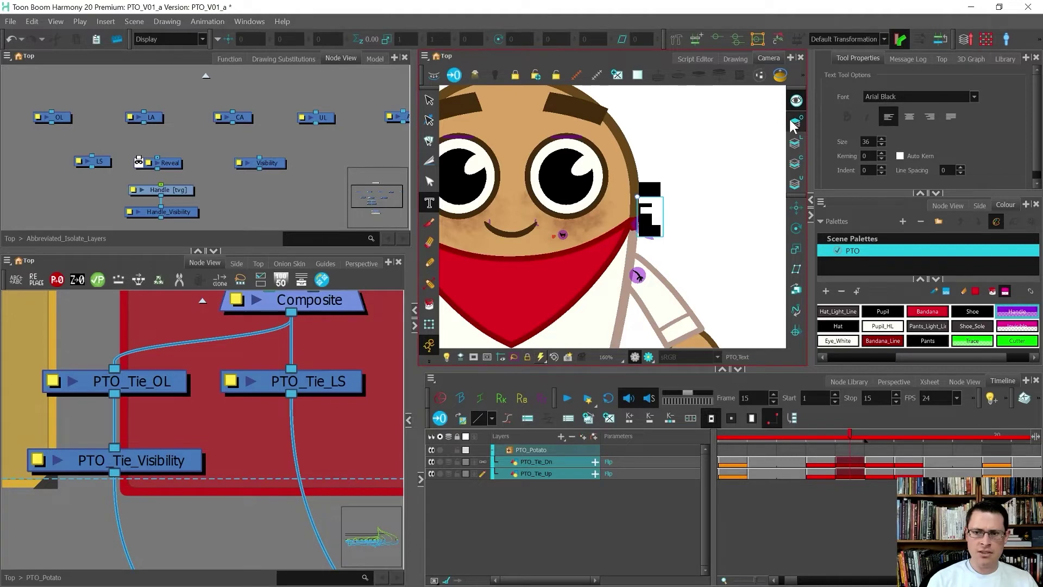
{"action": "left_click", "coordinate": [429, 100]}
{"action": "mouse_move", "coordinate": [670, 217]}
{"action": "left_mouse_down"}
{"action": "mouse_move", "coordinate": [712, 167]}
{"action": "mouse_move", "coordinate": [699, 171]}
{"action": "left_mouse_up"}
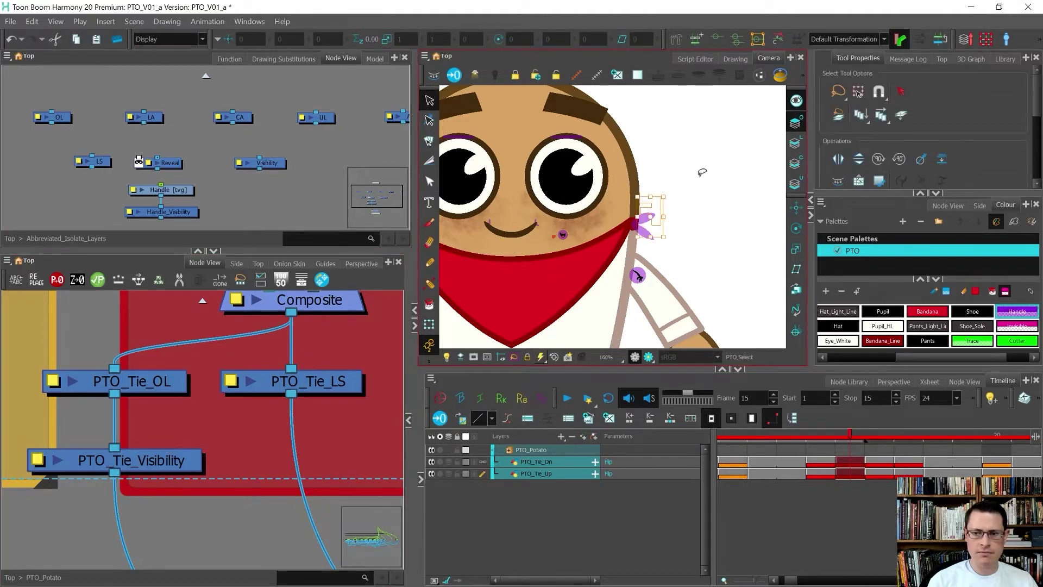
- Scale down the F in the PTO_Tie_Up drawing and place it over the upper purple leaf
{"action": "scroll", "coordinate": [185, 445], "scroll_direction": "down", "scroll_amount": 3}
{"action": "scroll", "coordinate": [203, 378], "scroll_direction": "up", "scroll_amount": 3}
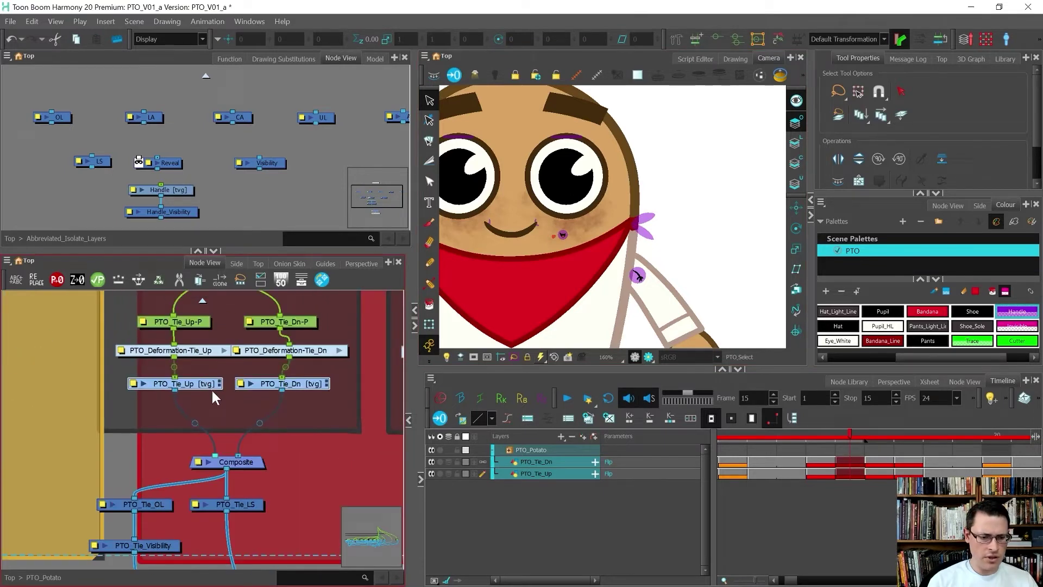
{"action": "left_click", "coordinate": [211, 384]}
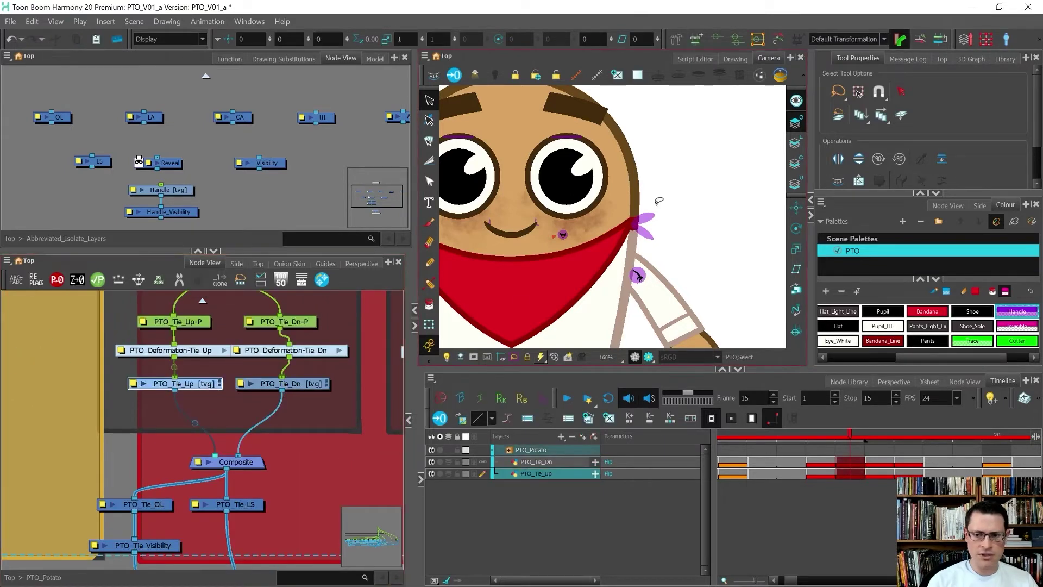
{"action": "left_click", "coordinate": [643, 223]}
{"action": "scroll", "coordinate": [624, 196], "scroll_direction": "up", "scroll_amount": 3}
{"action": "mouse_move", "coordinate": [620, 190]}
{"action": "left_mouse_down"}
{"action": "mouse_move", "coordinate": [651, 237]}
{"action": "mouse_move", "coordinate": [608, 225]}
{"action": "left_mouse_up"}
{"action": "scroll", "coordinate": [662, 251], "scroll_direction": "up", "scroll_amount": 3}
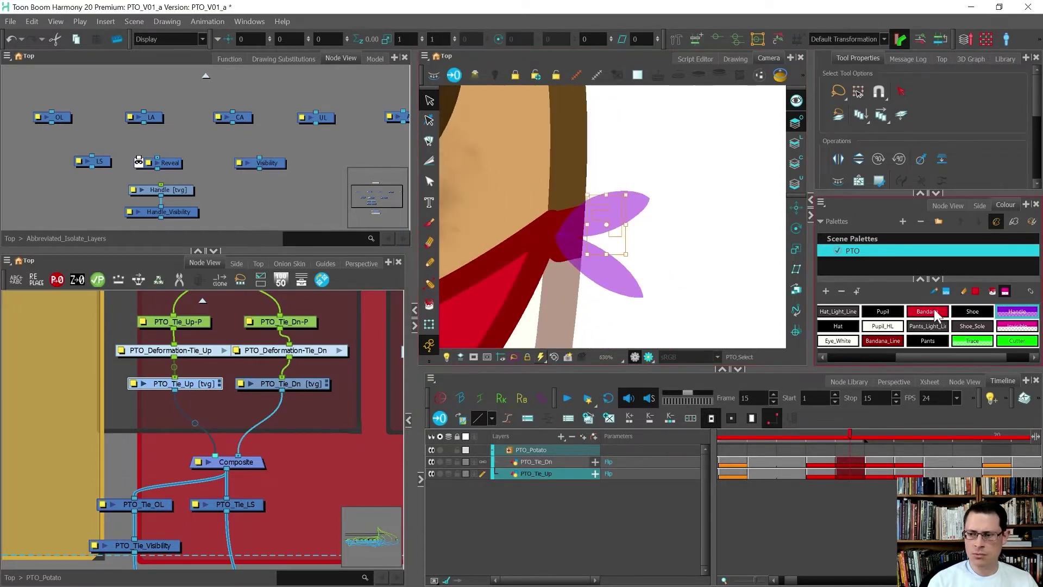
- Recolour the F with the Handle colour and shrink it to fit inside the upper leaf
{"action": "left_click", "coordinate": [936, 313]}
{"action": "left_click_drag", "start_coordinate": [931, 354], "coordinate": [986, 356]}
{"action": "left_click", "coordinate": [978, 316]}
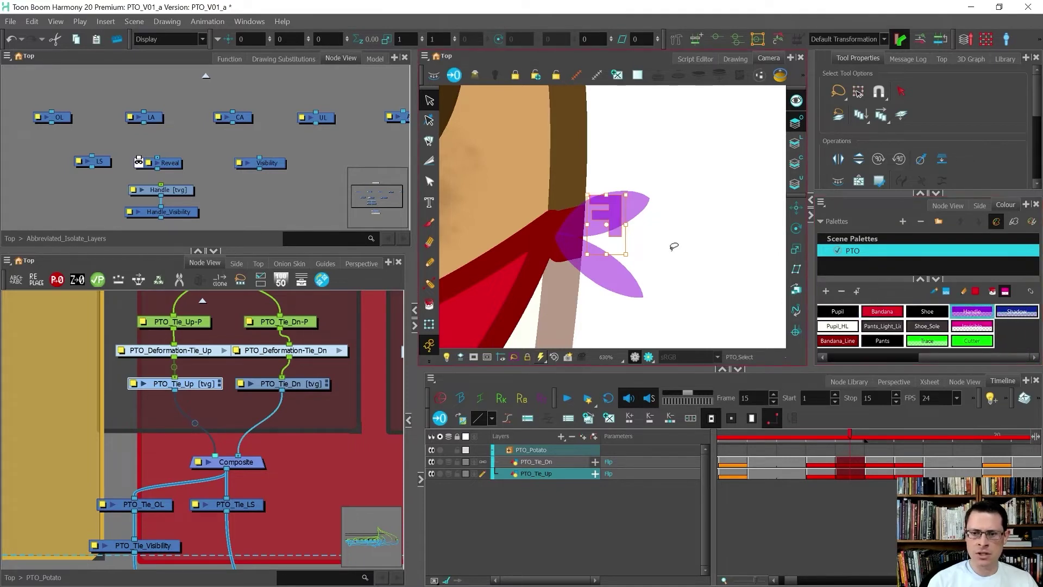
{"action": "mouse_move", "coordinate": [626, 254]}
{"action": "left_mouse_down"}
{"action": "mouse_move", "coordinate": [610, 233]}
{"action": "mouse_move", "coordinate": [610, 207]}
{"action": "left_mouse_up"}
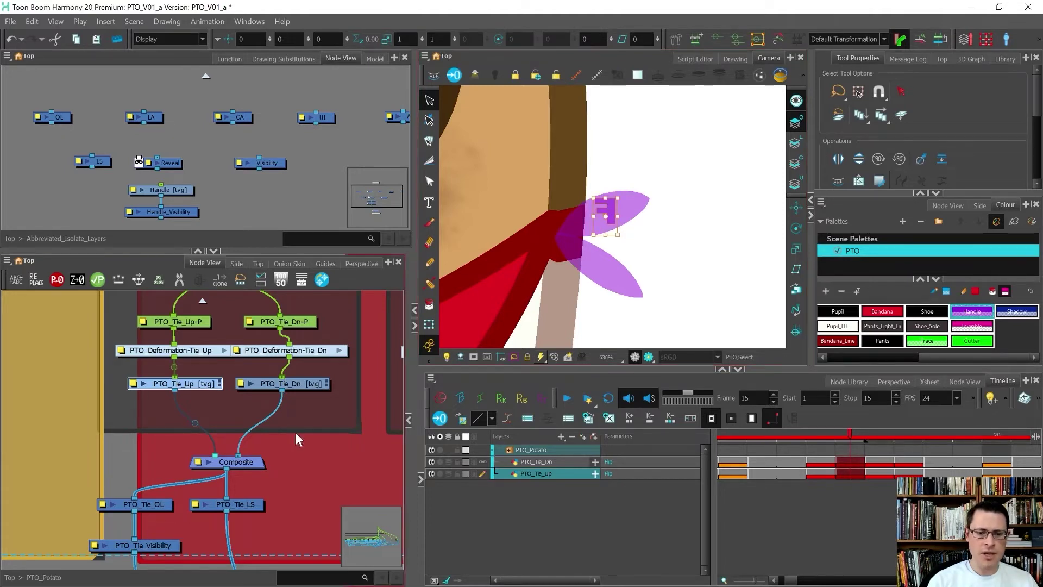
- Paste the F into the PTO_Tie_Dn drawing, place it inside the lower purple leaf and check both letters on the character
{"action": "left_click", "coordinate": [299, 383]}
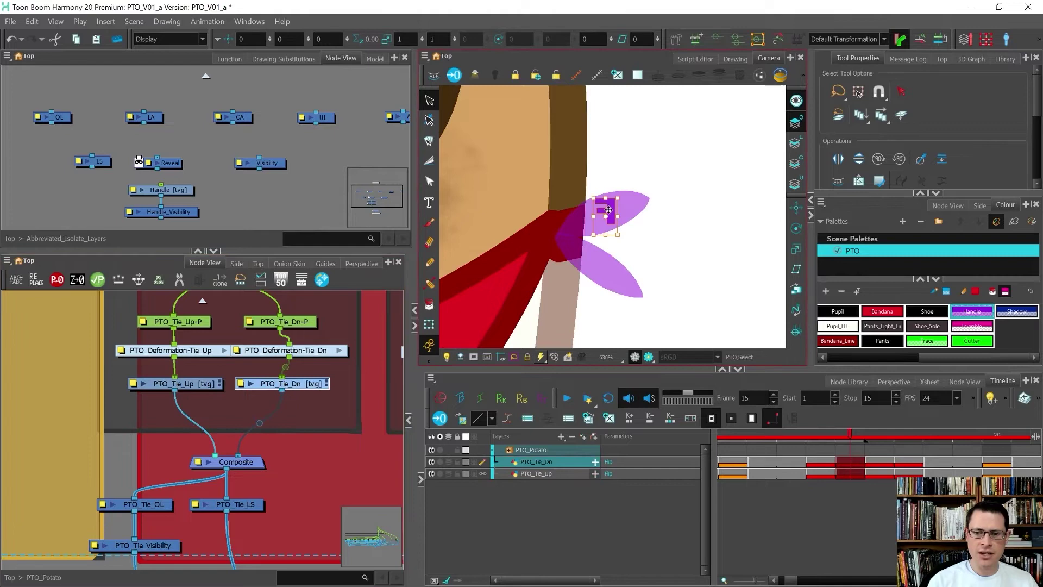
{"action": "left_click", "coordinate": [601, 264]}
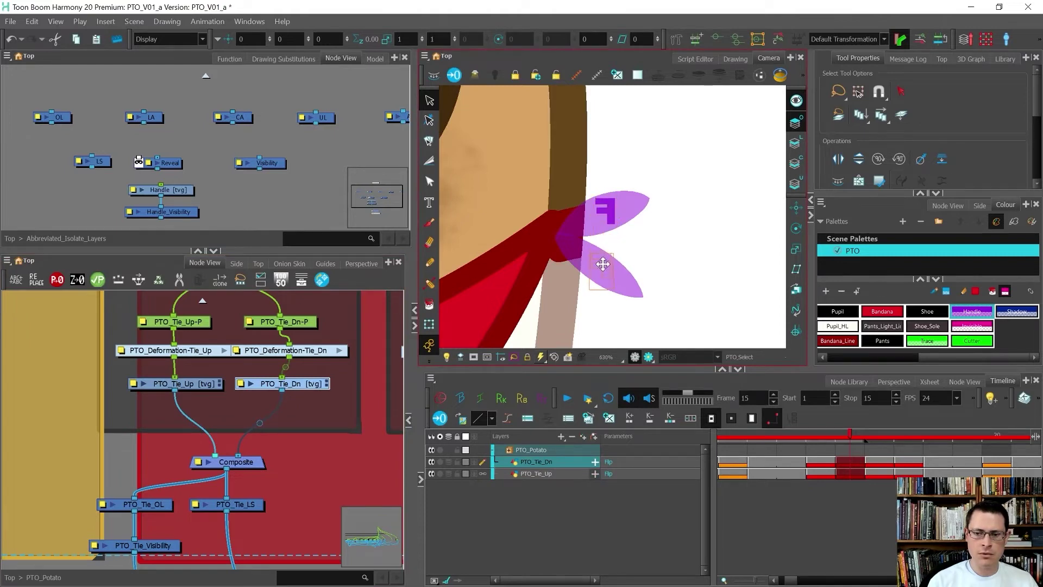
{"action": "scroll", "coordinate": [659, 231], "scroll_direction": "down", "scroll_amount": 8}
{"action": "key", "text": "shift+t"}
{"action": "left_click", "coordinate": [703, 204]}
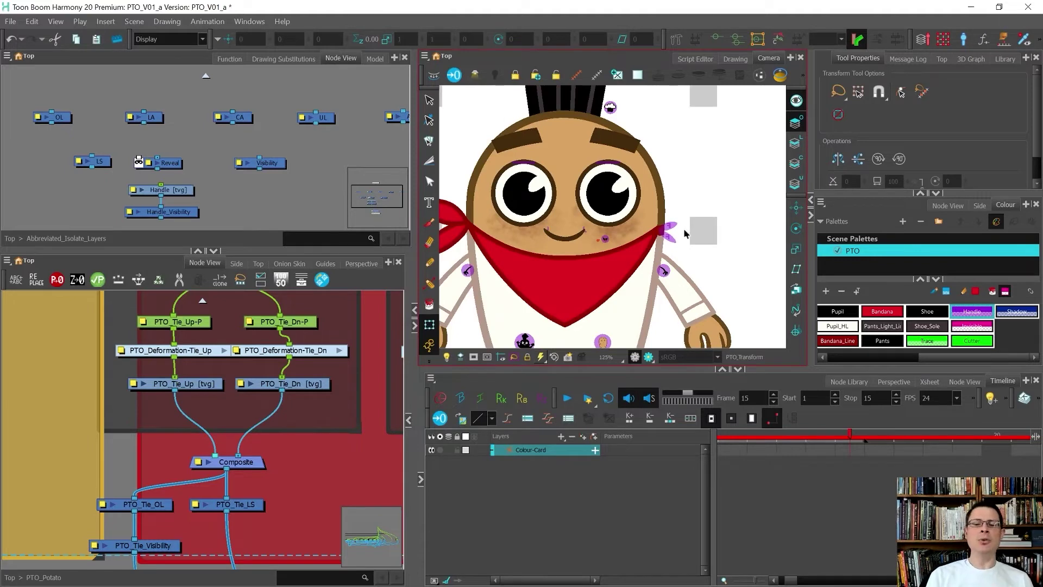
{"action": "scroll", "coordinate": [674, 237], "scroll_direction": "up", "scroll_amount": 5}
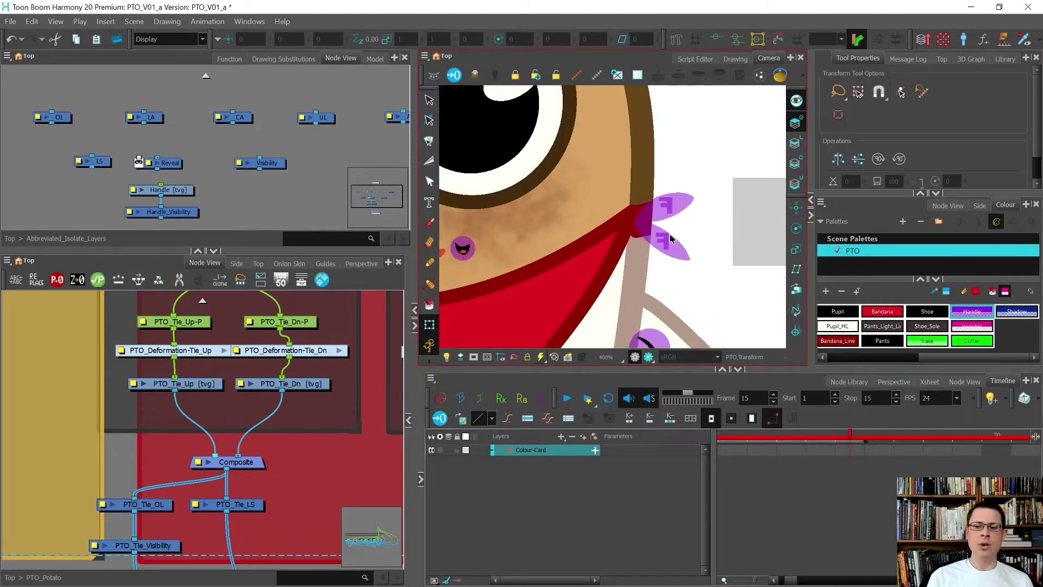
{"action": "scroll", "coordinate": [671, 238], "scroll_direction": "down", "scroll_amount": 4}
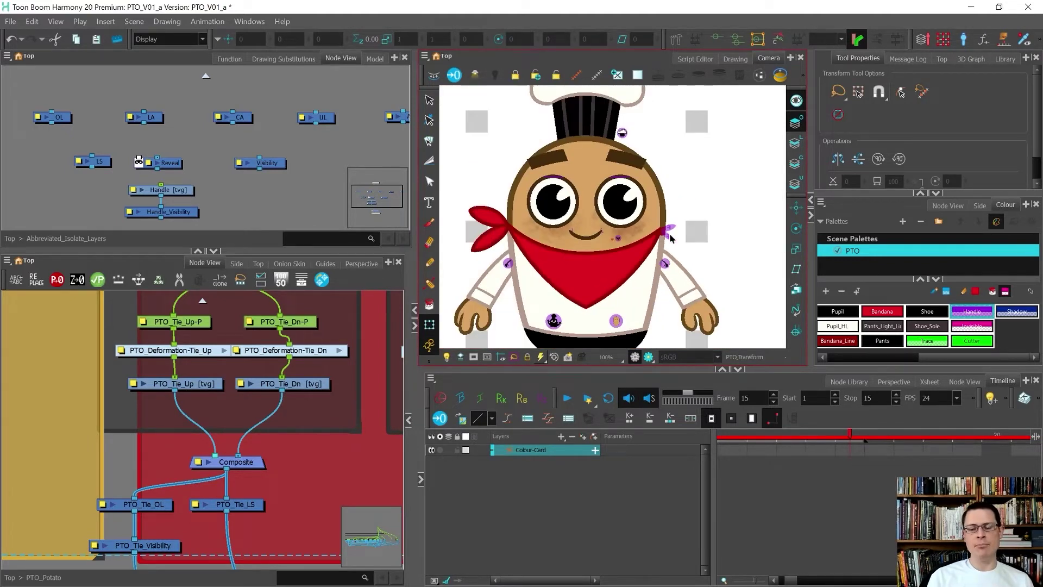
{"action": "scroll", "coordinate": [672, 238], "scroll_direction": "up", "scroll_amount": 3}
{"action": "scroll", "coordinate": [669, 233], "scroll_direction": "down", "scroll_amount": 2}
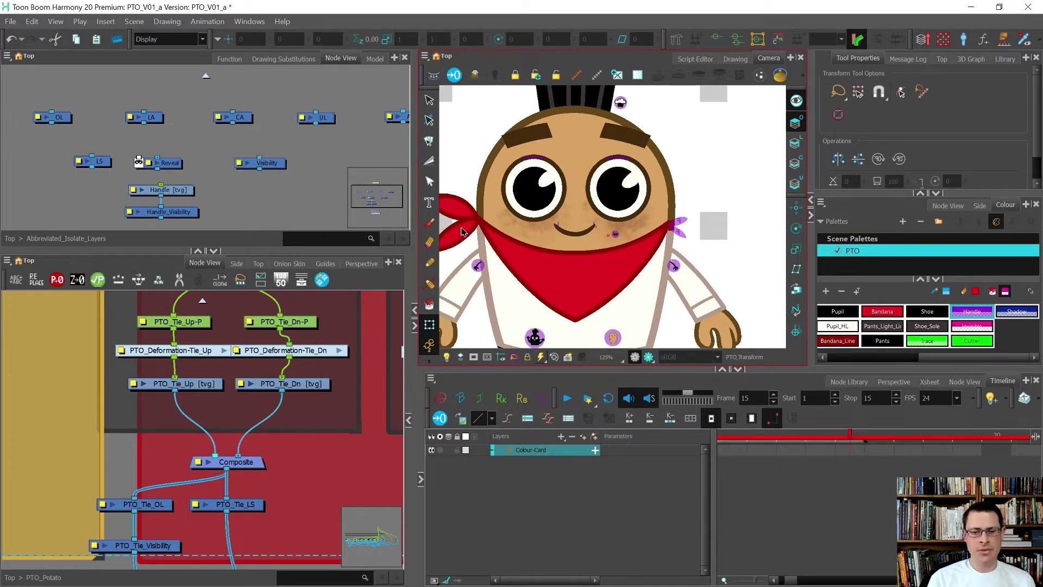
- Select and copy the complete F-labelled handle artwork from the PTO_Tie_Up and PTO_Tie_Dn drawings at frame 15
{"action": "left_click", "coordinate": [465, 233]}
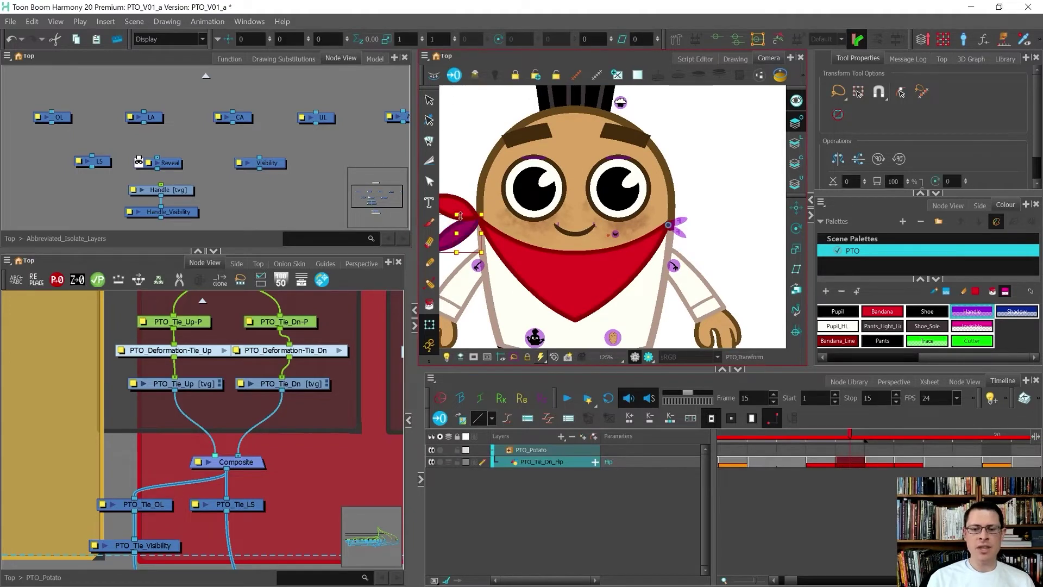
{"action": "scroll", "coordinate": [679, 231], "scroll_direction": "up", "scroll_amount": 3}
{"action": "key", "text": "alt+s"}
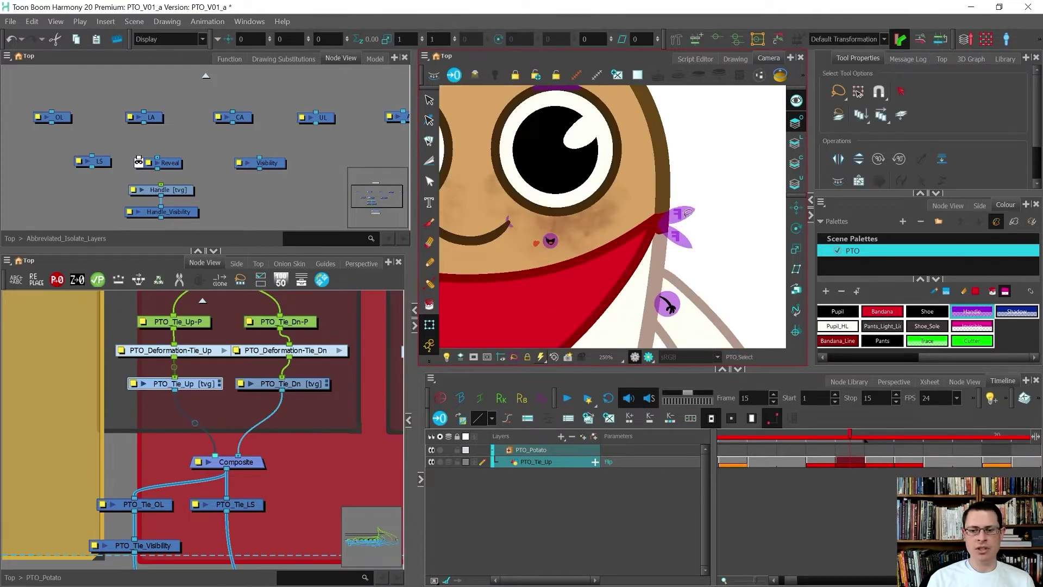
{"action": "left_click_drag", "start_coordinate": [290, 412], "coordinate": [198, 380]}
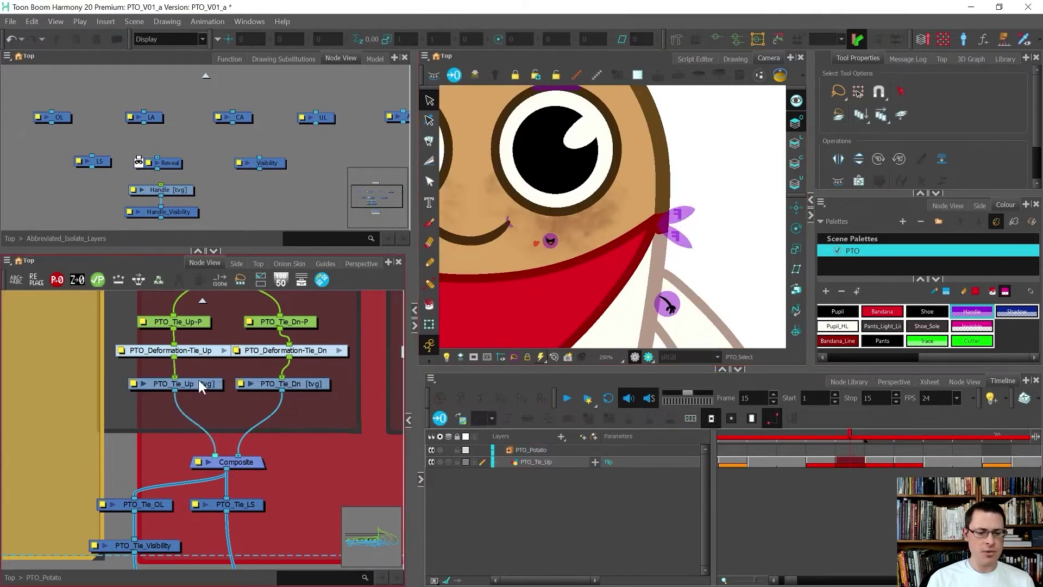
{"action": "mouse_move", "coordinate": [741, 167]}
{"action": "left_mouse_down"}
{"action": "mouse_move", "coordinate": [630, 209]}
{"action": "mouse_move", "coordinate": [700, 161]}
{"action": "left_mouse_up"}
{"action": "key", "text": "shift+z"}
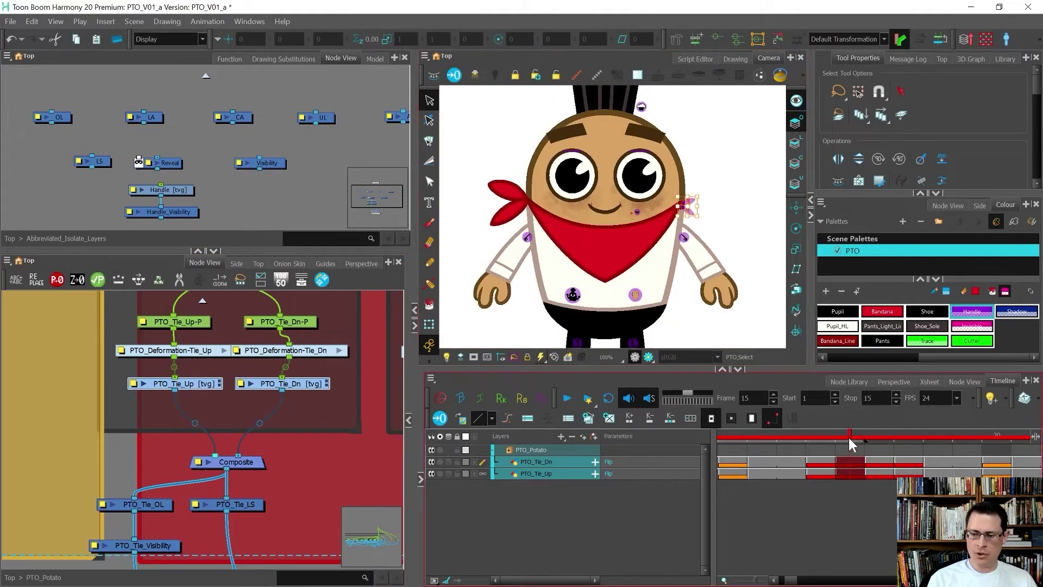
- Paste the copied handles into the PTO_Tie_Up_Flip and PTO_Tie_Dn_Flip drawings at frame 16
{"action": "left_click_drag", "start_coordinate": [850, 437], "coordinate": [867, 429]}
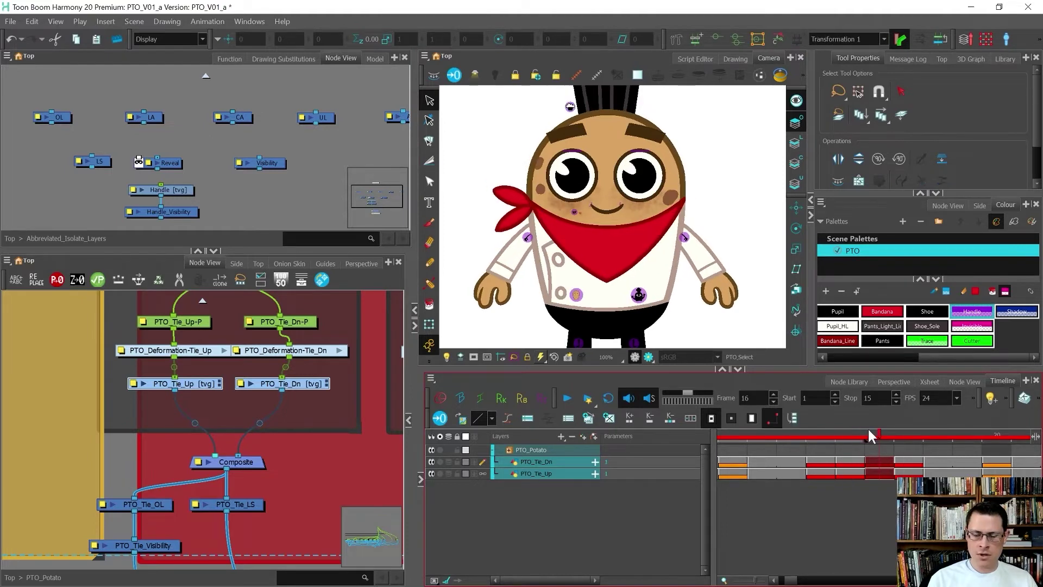
{"action": "left_click_drag", "start_coordinate": [382, 474], "coordinate": [48, 429]}
{"action": "scroll", "coordinate": [276, 400], "scroll_direction": "up", "scroll_amount": 4}
{"action": "left_click_drag", "start_coordinate": [291, 406], "coordinate": [89, 435]}
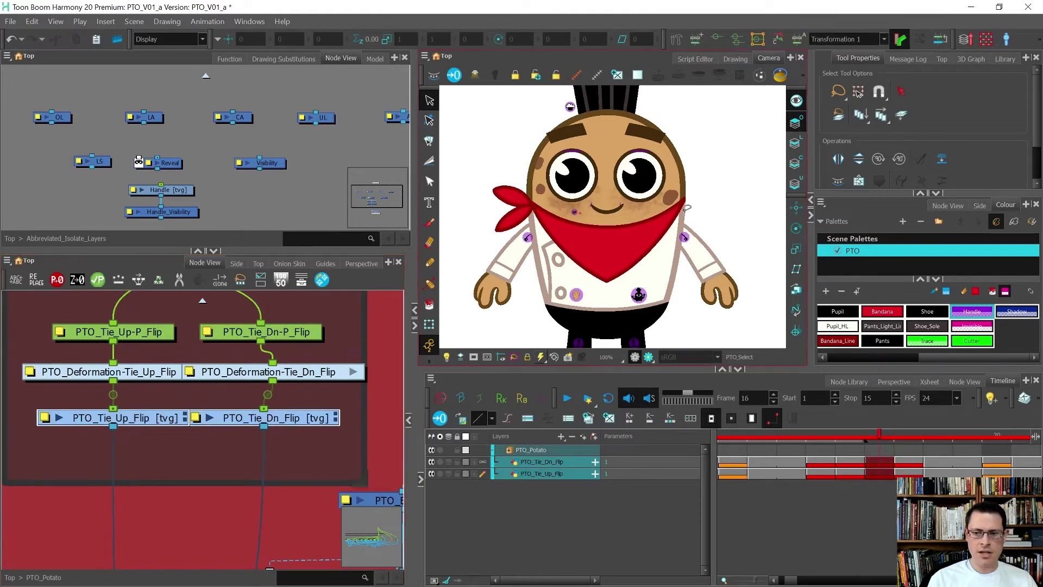
{"action": "left_click", "coordinate": [687, 207]}
{"action": "scroll", "coordinate": [694, 201], "scroll_direction": "up", "scroll_amount": 4}
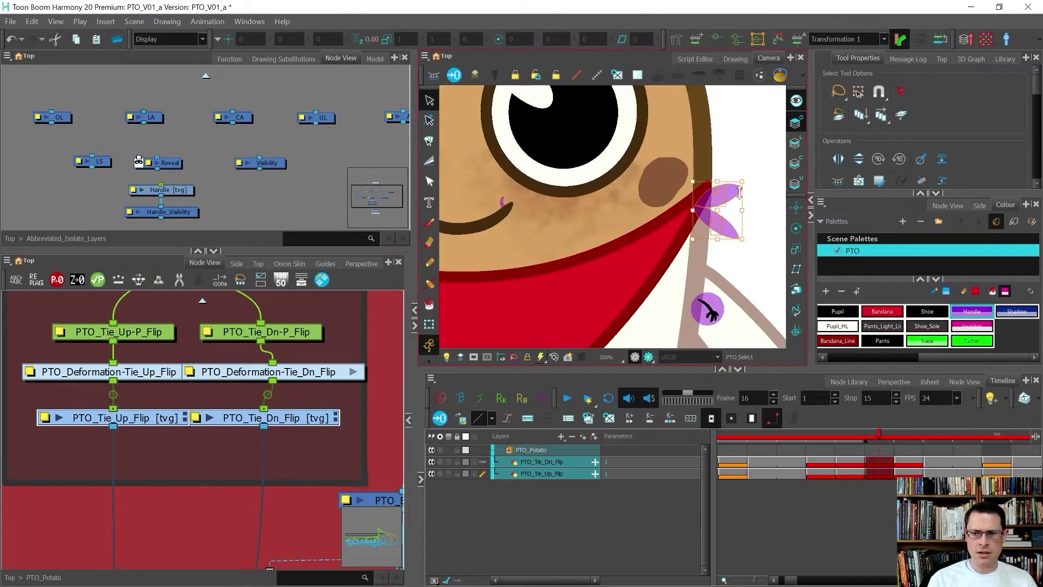
{"action": "scroll", "coordinate": [739, 191], "scroll_direction": "up", "scroll_amount": 3}
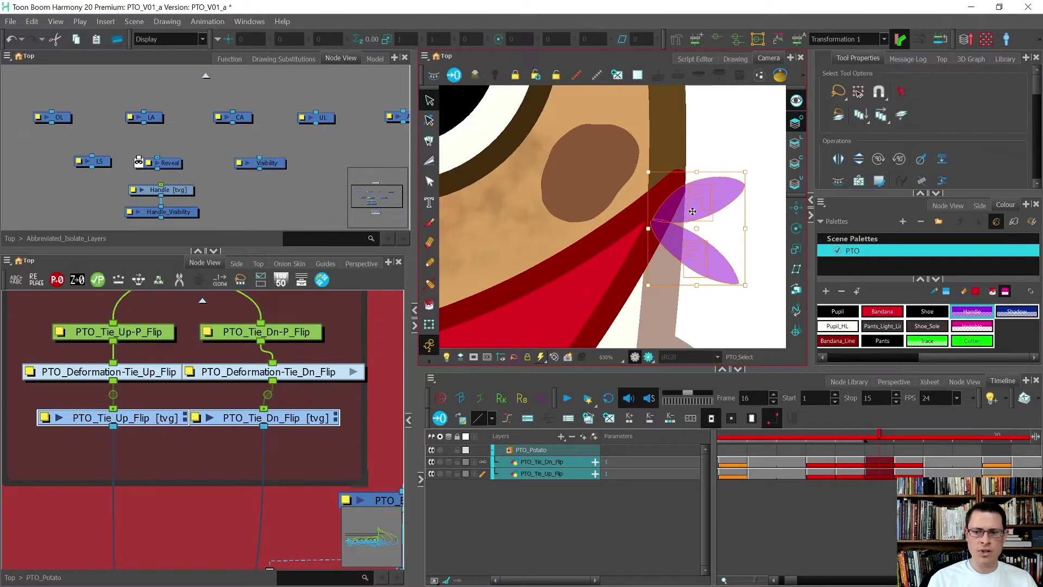
- Rename the composite node below the PTO_Tie_Up and PTO_Tie_Dn drawings to PTO_Tie_Composite
{"action": "scroll", "coordinate": [268, 427], "scroll_direction": "down", "scroll_amount": 5}
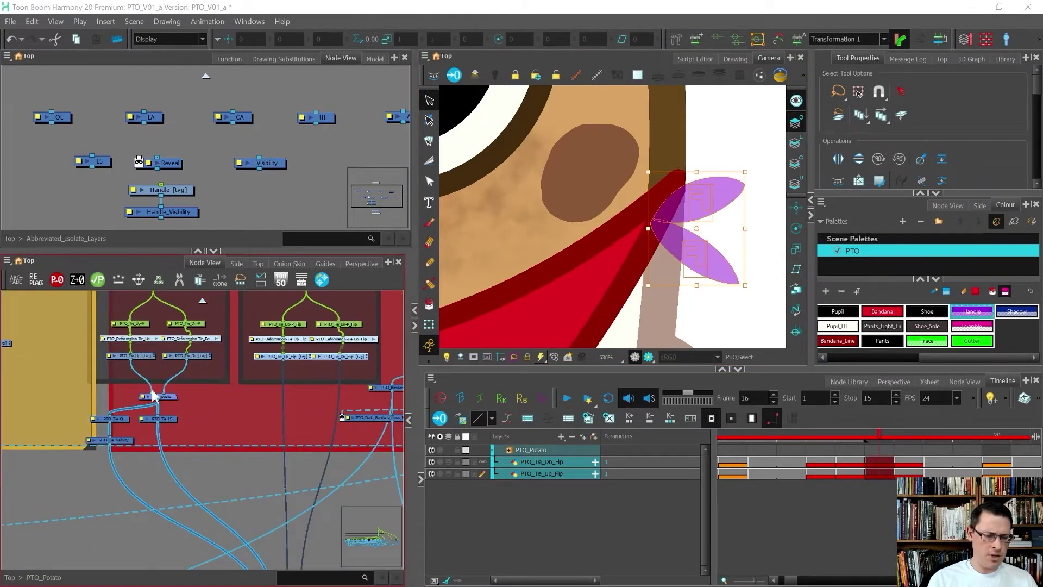
{"action": "scroll", "coordinate": [174, 390], "scroll_direction": "up", "scroll_amount": 3}
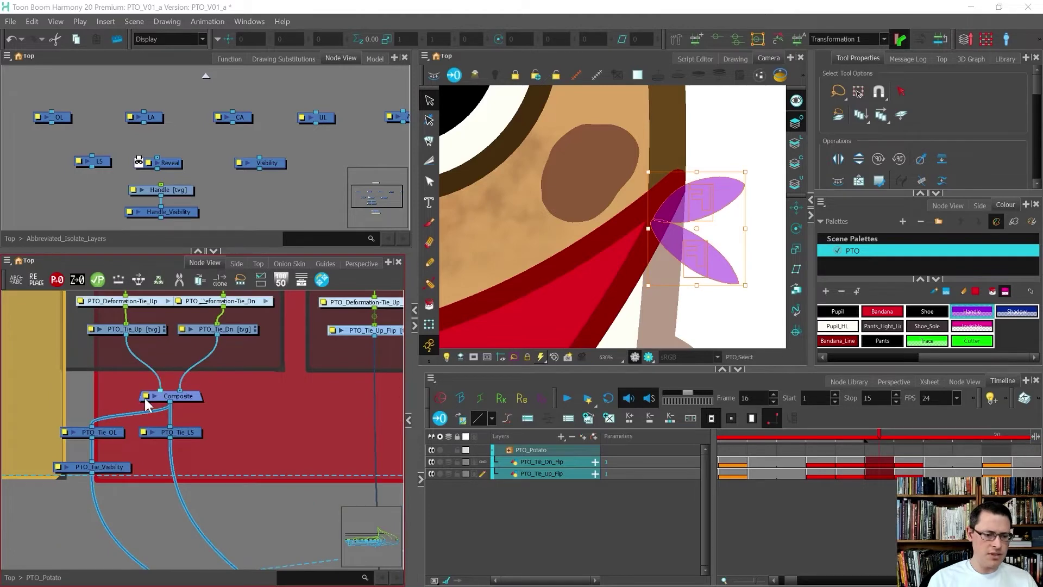
{"action": "left_click", "coordinate": [145, 396]}
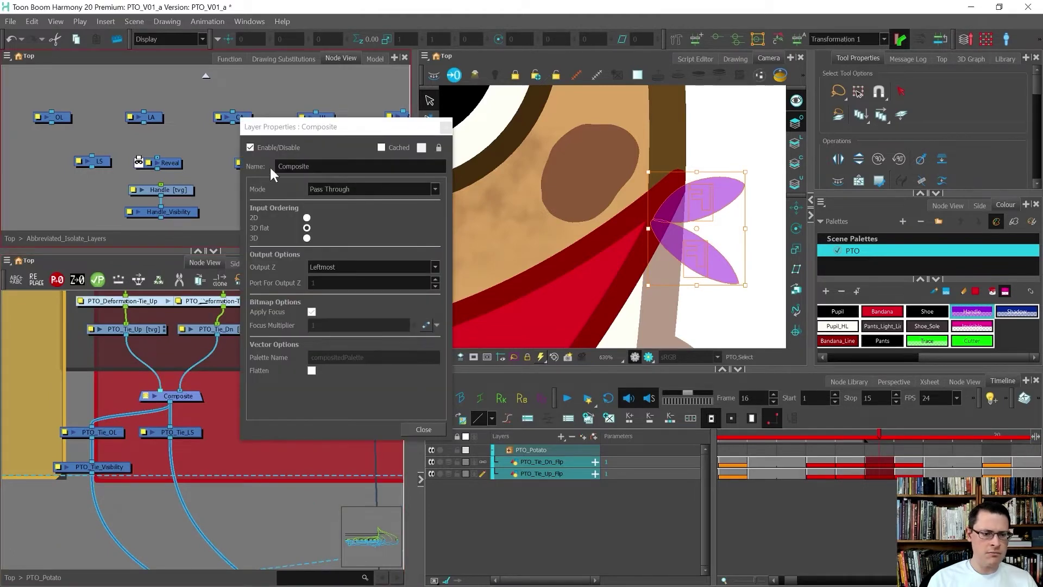
{"action": "left_click", "coordinate": [279, 166]}
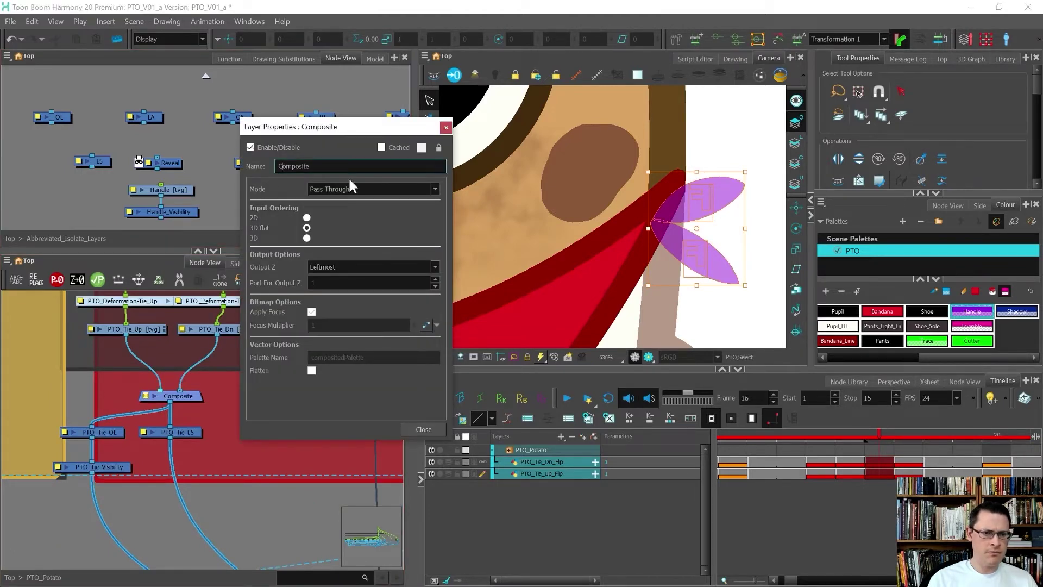
{"action": "type", "text": "PTO_Tie_"}
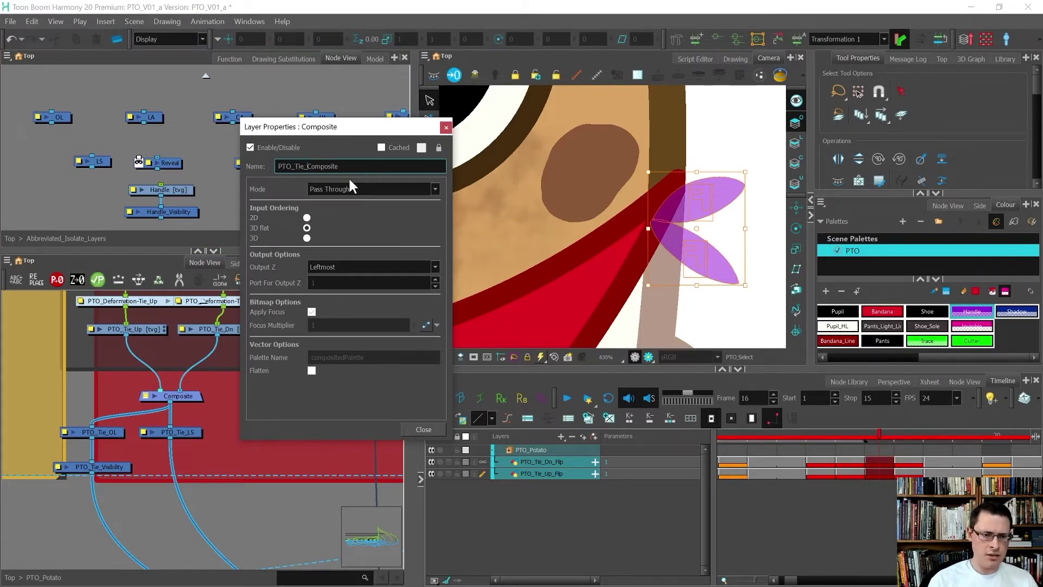
{"action": "key", "text": "Return"}
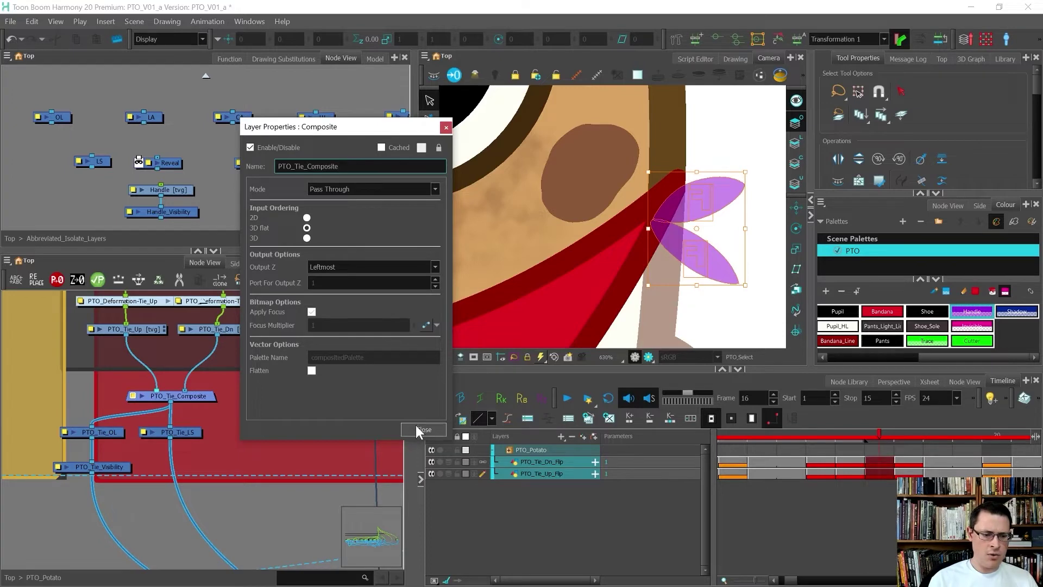
{"action": "left_click", "coordinate": [416, 427]}
- Duplicate the PTO_Tie_Composite, PTO_Tie_OL, PTO_Tie_LS and PTO_Tie_Visibility nodes beneath the flipped tie drawings
{"action": "scroll", "coordinate": [217, 430], "scroll_direction": "down", "scroll_amount": 3}
{"action": "left_click_drag", "start_coordinate": [179, 398], "coordinate": [47, 468]}
{"action": "key", "text": "ctrl+c"}
{"action": "key", "text": "ctrl+v"}
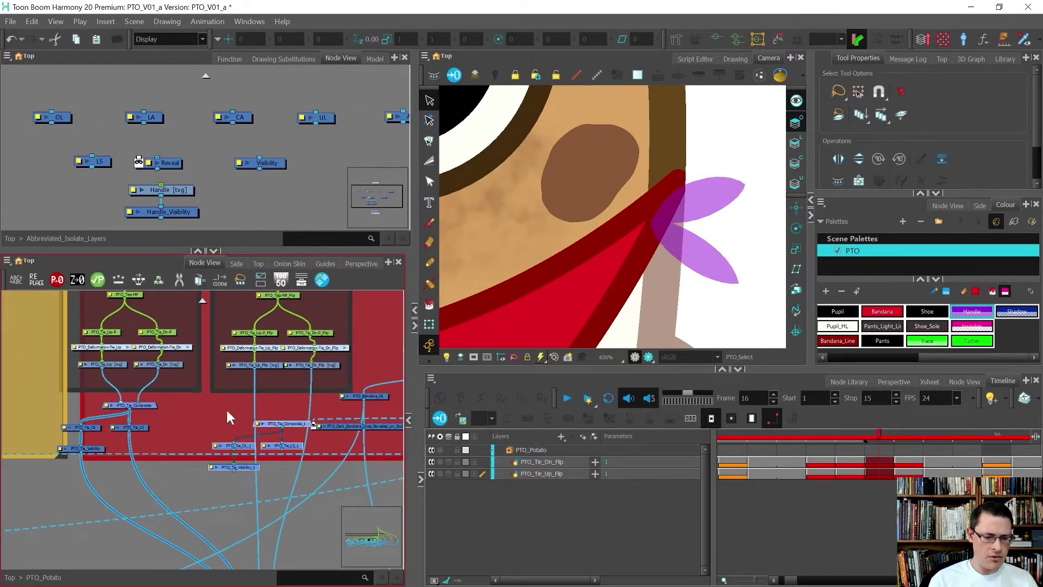
- Replace the suffix 1 with Flip in the names of the four duplicated tie nodes
{"action": "scroll", "coordinate": [254, 422], "scroll_direction": "up", "scroll_amount": 2}
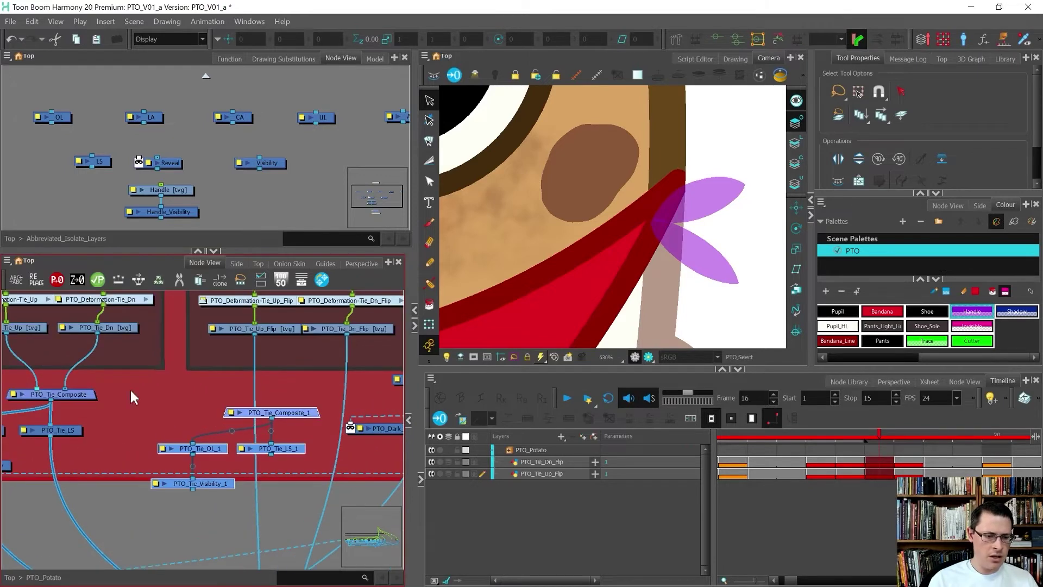
{"action": "left_click", "coordinate": [17, 280]}
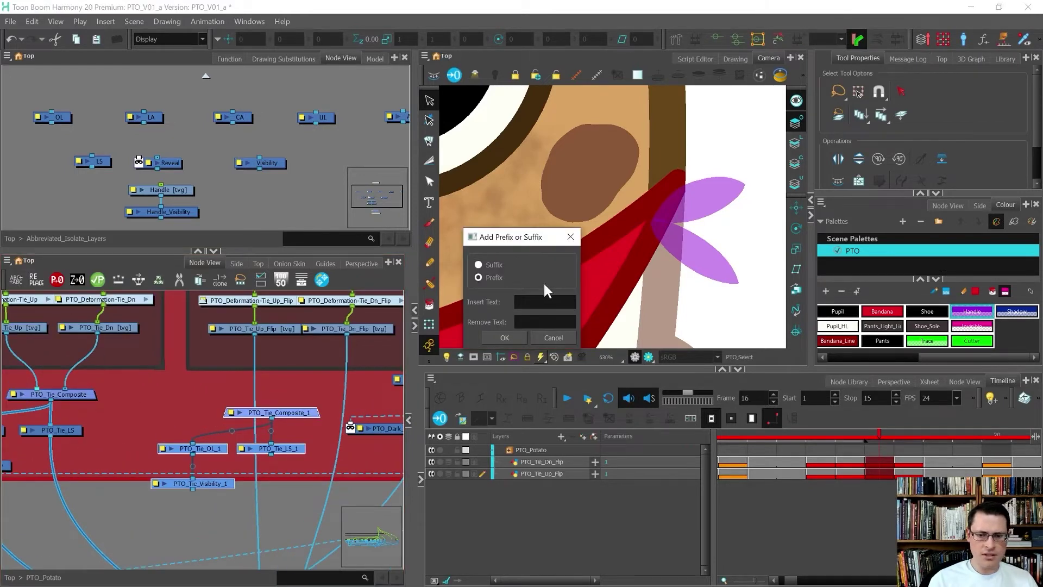
{"action": "key", "text": "Tab"}
{"action": "key", "text": "Tab"}
{"action": "type", "text": "1"}
{"action": "key", "text": "shift+Tab"}
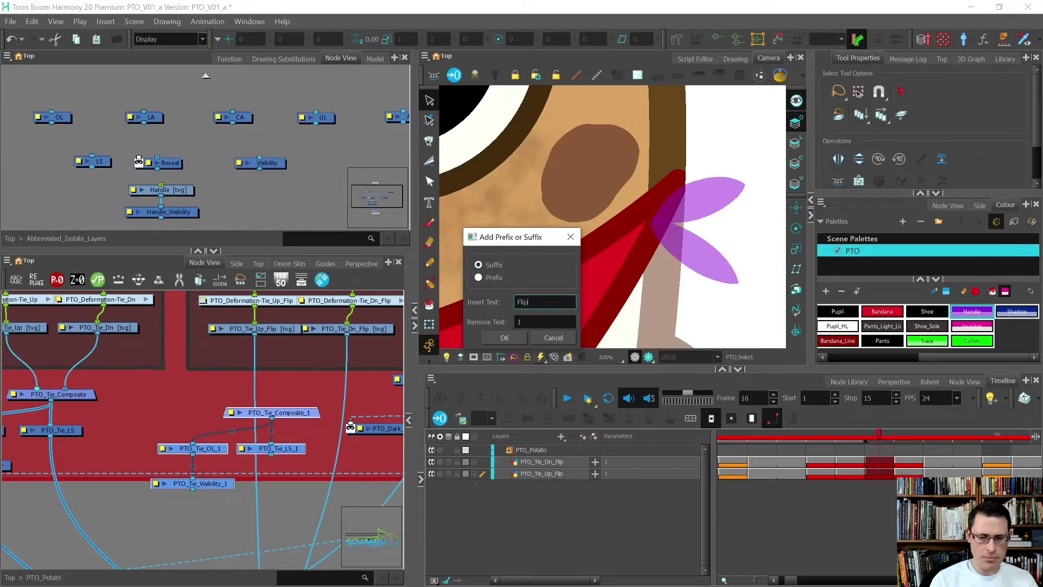
{"action": "left_click", "coordinate": [510, 337]}
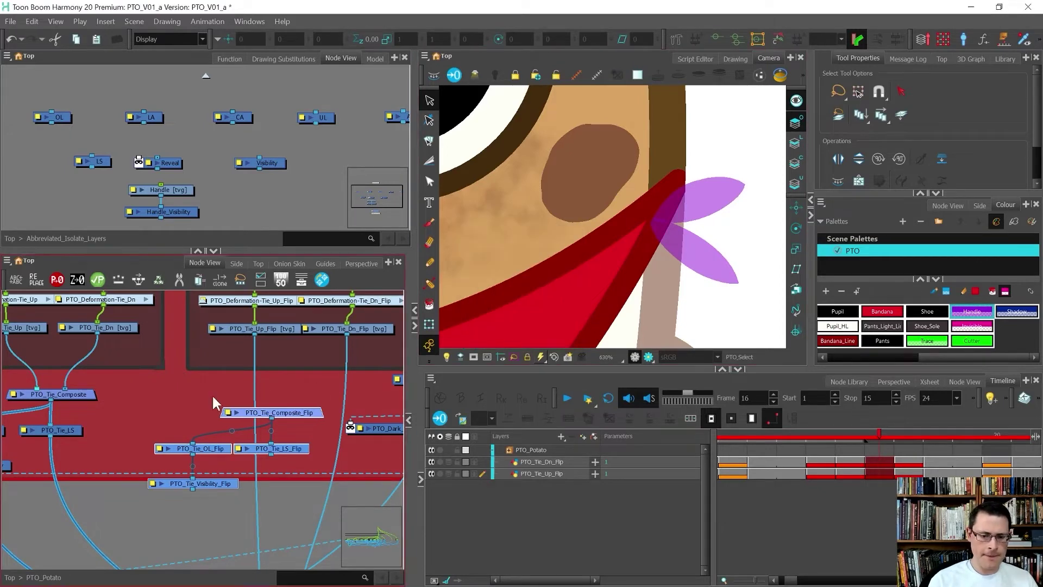
- Route both flipped tie drawings through PTO_Tie_Composite_Flip, and connect the PTO_Tie_LS_Flip and PTO_Tie_Visibility_Flip outputs to the bandana composite
{"action": "scroll", "coordinate": [214, 406], "scroll_direction": "down", "scroll_amount": 2}
{"action": "left_click_drag", "start_coordinate": [201, 400], "coordinate": [210, 386]}
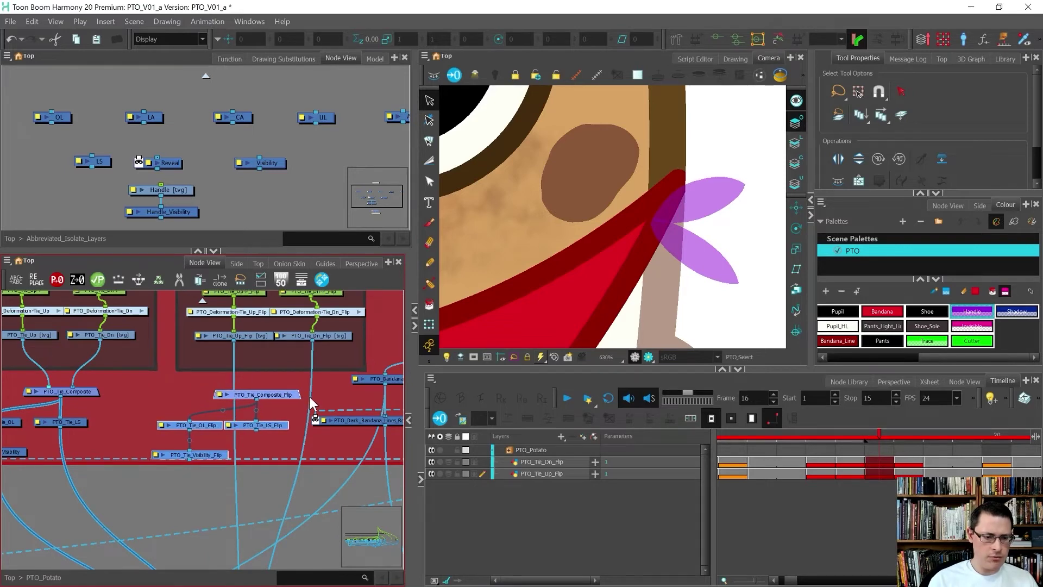
{"action": "scroll", "coordinate": [243, 371], "scroll_direction": "down", "scroll_amount": 3}
{"action": "scroll", "coordinate": [253, 442], "scroll_direction": "up", "scroll_amount": 1}
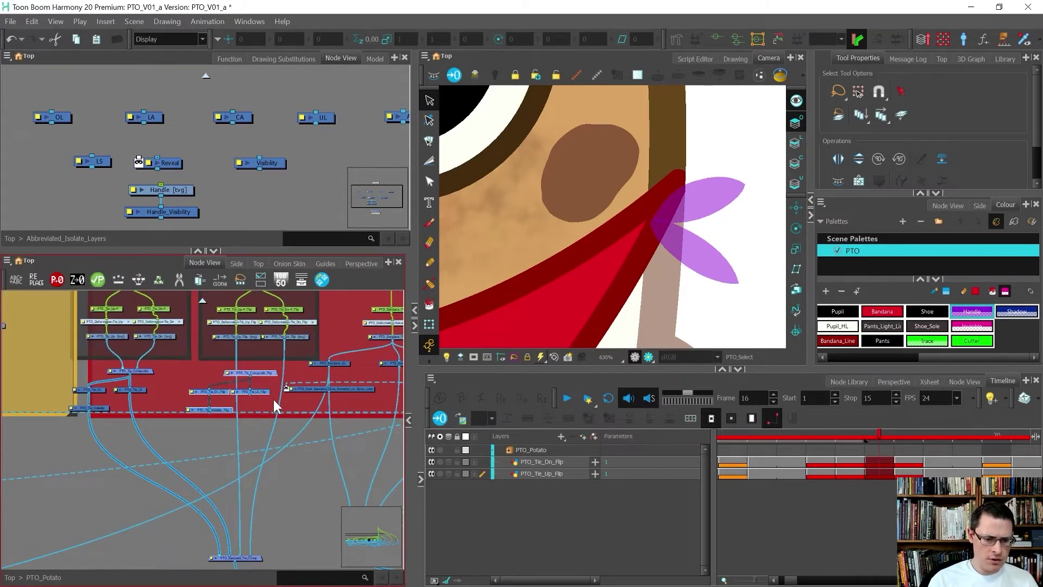
{"action": "left_click_drag", "start_coordinate": [279, 403], "coordinate": [267, 371]}
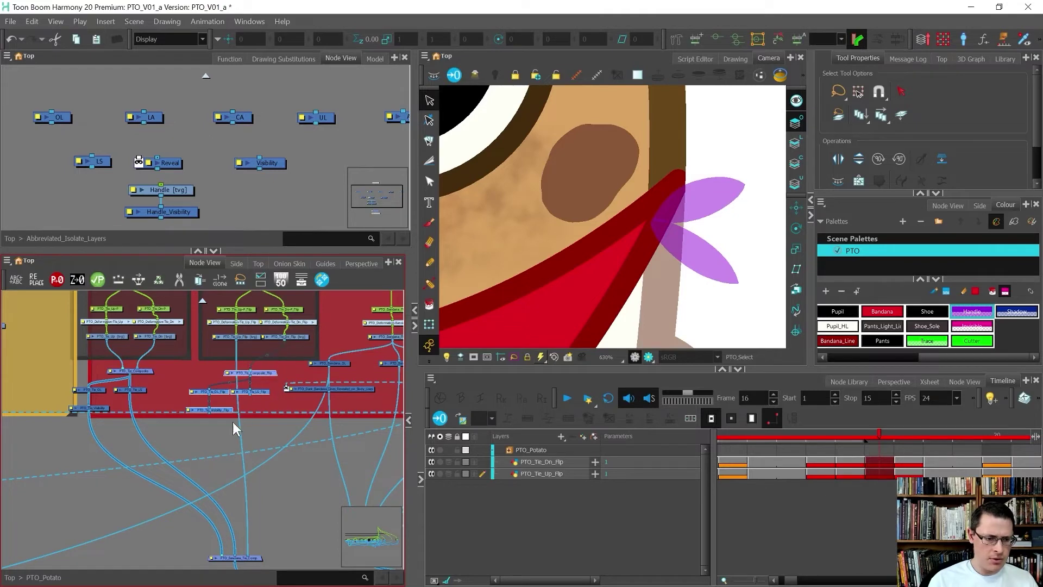
{"action": "mouse_move", "coordinate": [236, 341]}
{"action": "left_mouse_down"}
{"action": "mouse_move", "coordinate": [220, 362]}
{"action": "mouse_move", "coordinate": [250, 406]}
{"action": "mouse_move", "coordinate": [251, 555]}
{"action": "left_mouse_up"}
{"action": "mouse_move", "coordinate": [210, 414]}
{"action": "left_mouse_down"}
{"action": "mouse_move", "coordinate": [234, 493]}
{"action": "mouse_move", "coordinate": [233, 553]}
{"action": "mouse_move", "coordinate": [243, 556]}
{"action": "left_mouse_up"}
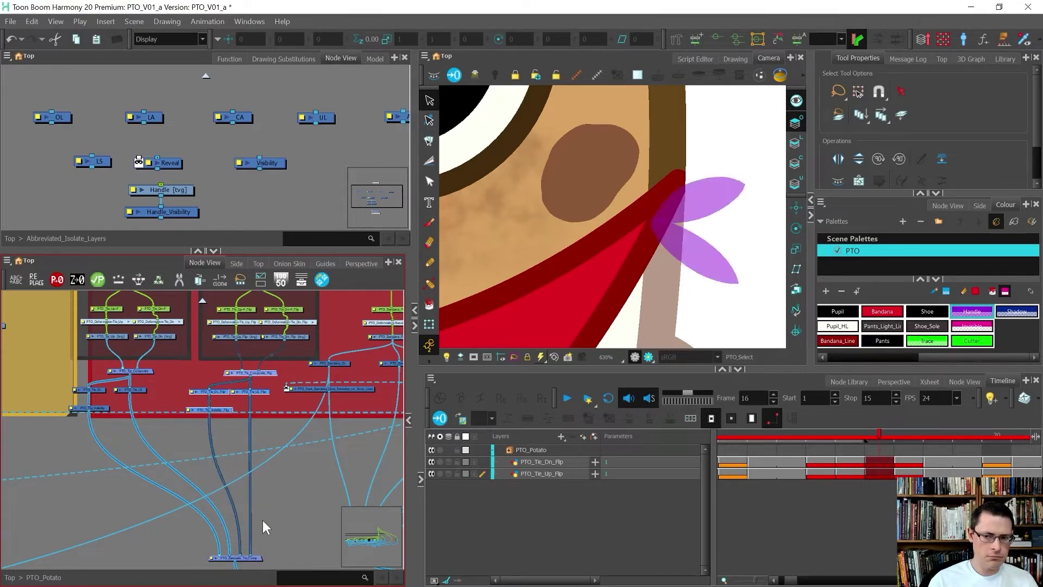
- Select the PTO_Tie_Up_Flip handle with the Transform tool and inspect it on the character at frame 16
{"action": "scroll", "coordinate": [707, 195], "scroll_direction": "up", "scroll_amount": 1}
{"action": "key", "text": "shift+t"}
{"action": "left_click", "coordinate": [700, 203]}
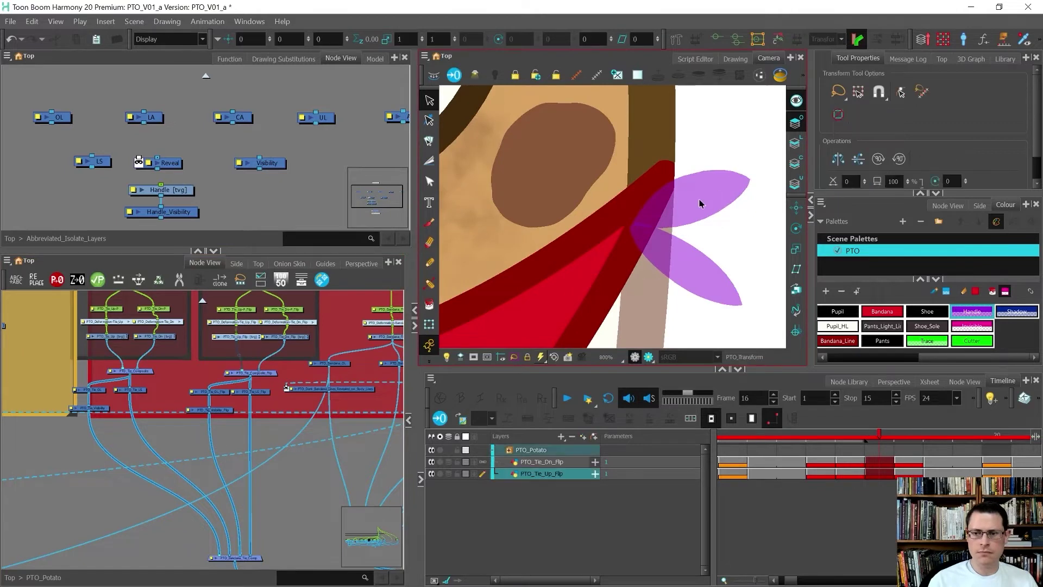
{"action": "scroll", "coordinate": [700, 203], "scroll_direction": "down", "scroll_amount": 9}
{"action": "scroll", "coordinate": [700, 204], "scroll_direction": "up", "scroll_amount": 3}
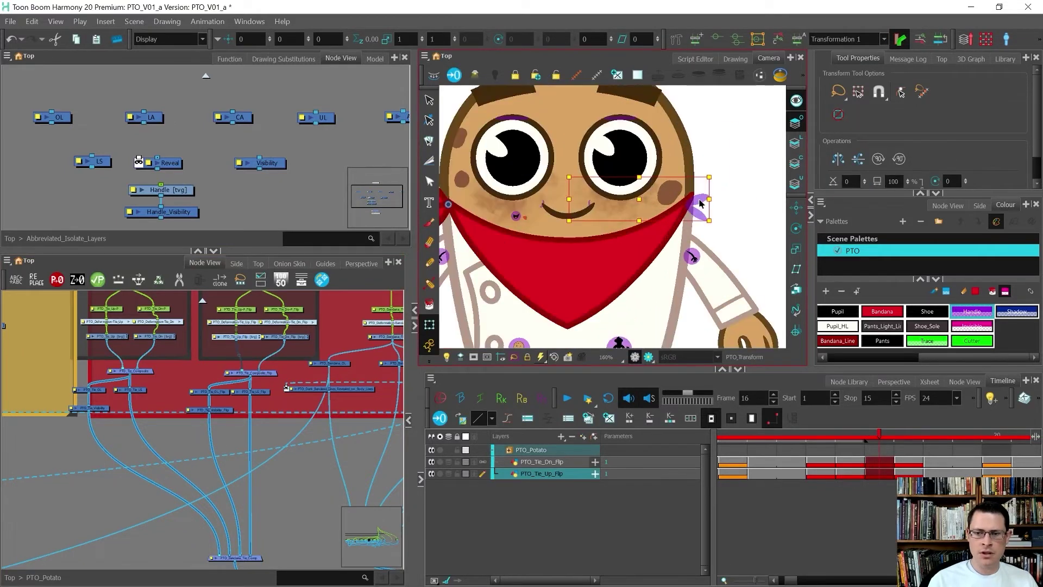
- Inspect the F artwork and its art layers in the PTO_Tie_Up_Flip drawing, and compare it with the camera view
{"action": "left_click", "coordinate": [732, 60]}
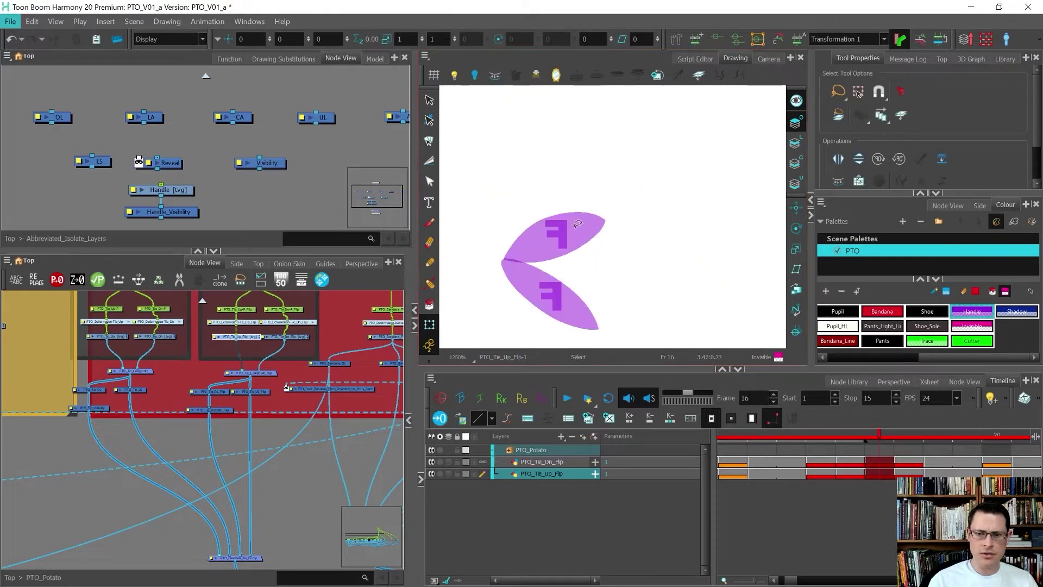
{"action": "key", "text": "alt+s"}
{"action": "left_click", "coordinate": [567, 229]}
{"action": "left_click", "coordinate": [795, 98]}
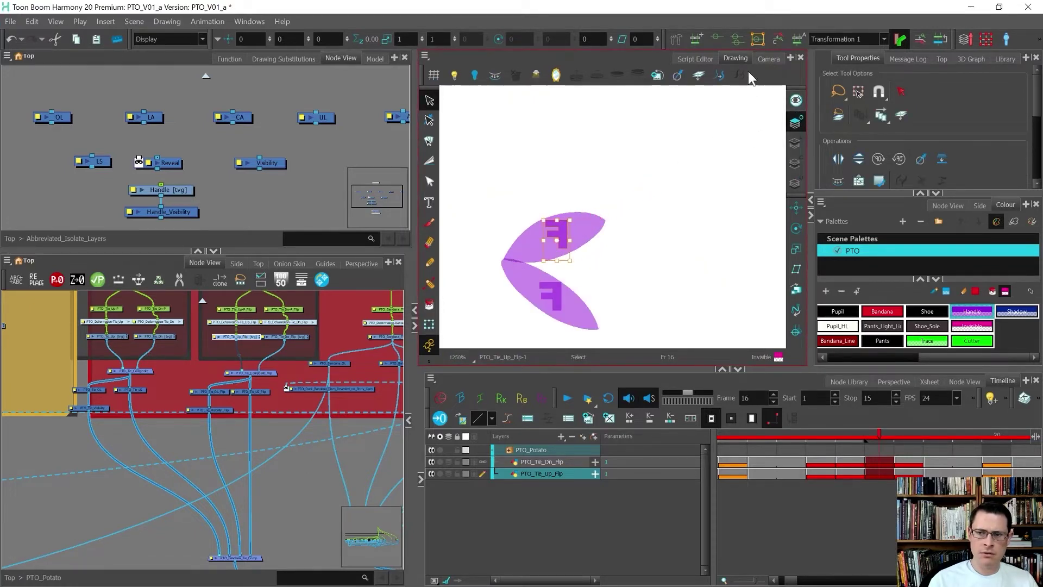
{"action": "left_click", "coordinate": [763, 58]}
{"action": "key", "text": "shift+t"}
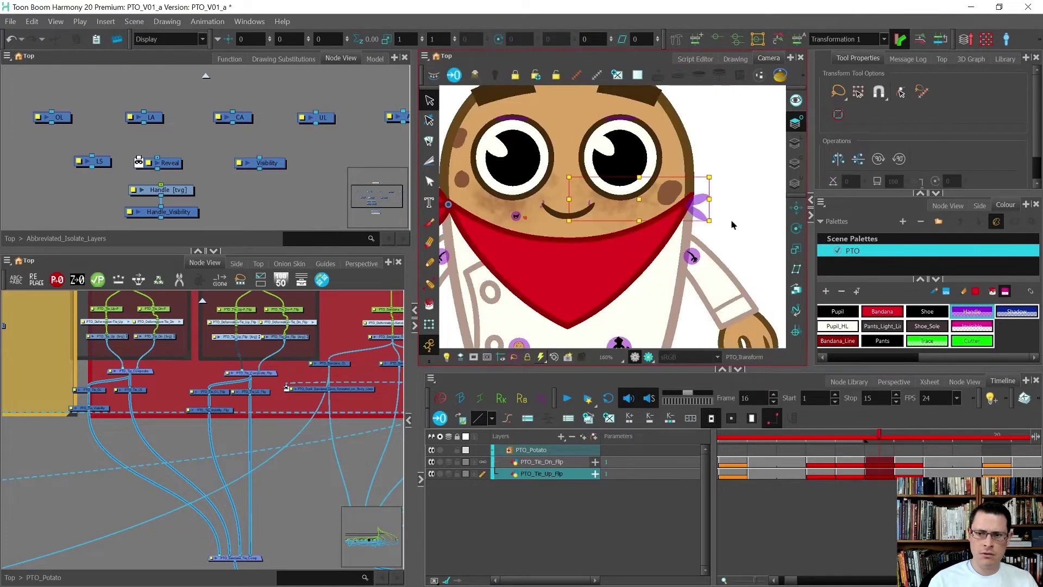
{"action": "left_click", "coordinate": [731, 219]}
{"action": "scroll", "coordinate": [725, 216], "scroll_direction": "down", "scroll_amount": 2}
{"action": "scroll", "coordinate": [708, 207], "scroll_direction": "up", "scroll_amount": 4}
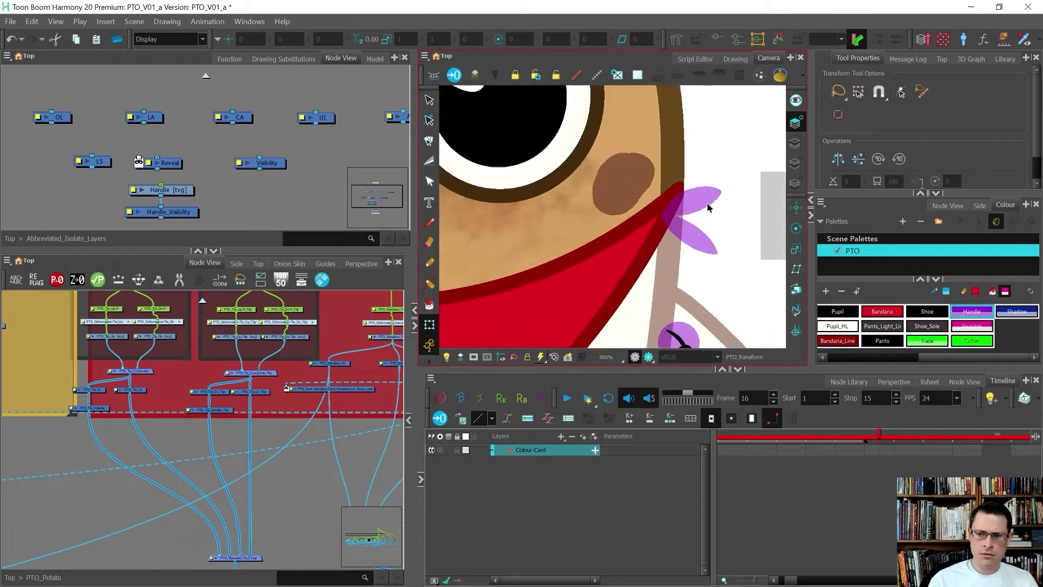
- Delete the lower leaf and its F mark from the PTO_Tie_Up_Flip handle drawing
{"action": "scroll", "coordinate": [707, 202], "scroll_direction": "up", "scroll_amount": 2}
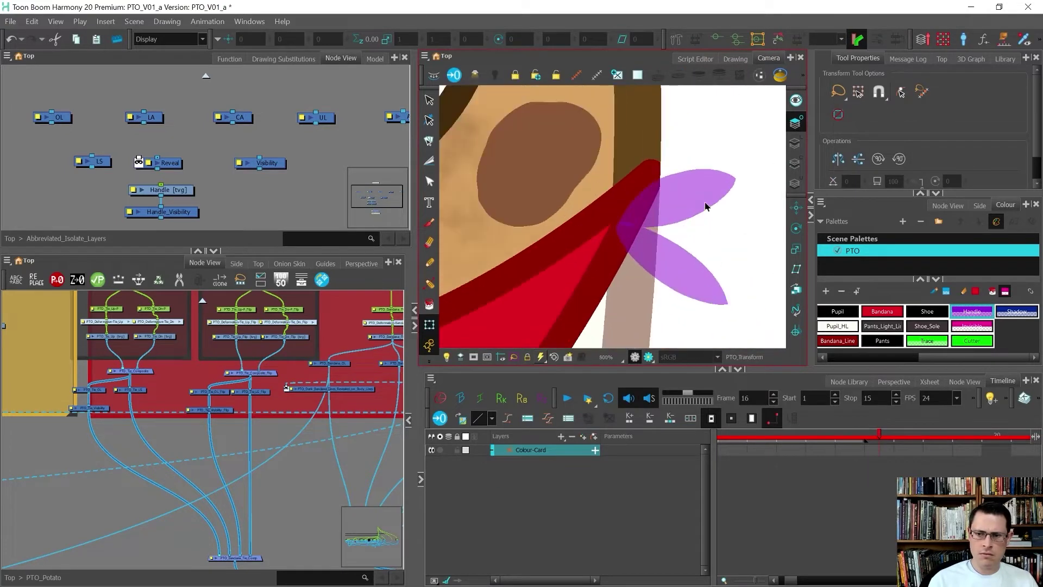
{"action": "left_click", "coordinate": [705, 203]}
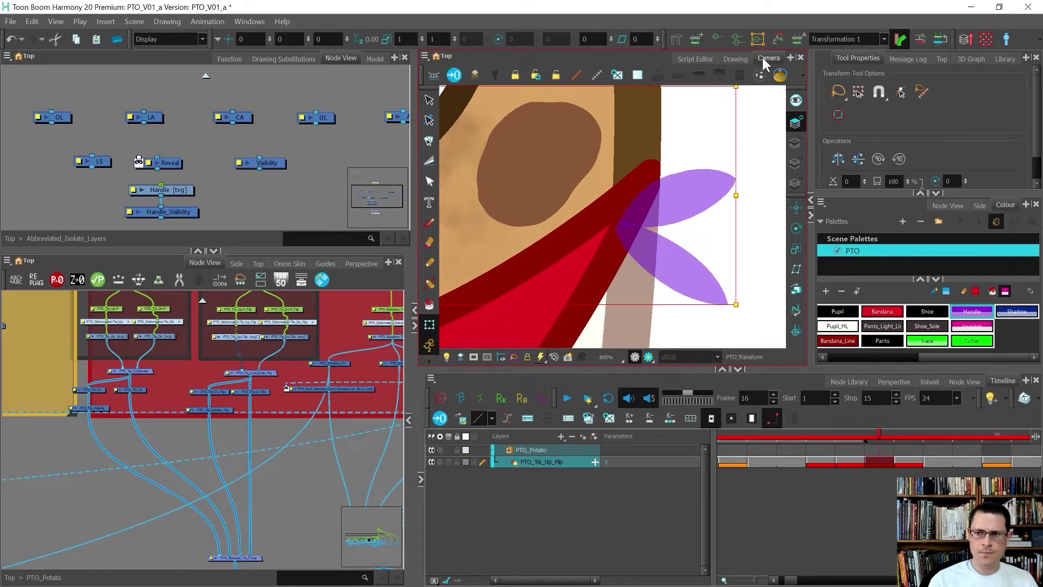
{"action": "left_click", "coordinate": [735, 58]}
{"action": "key", "text": "alt+s"}
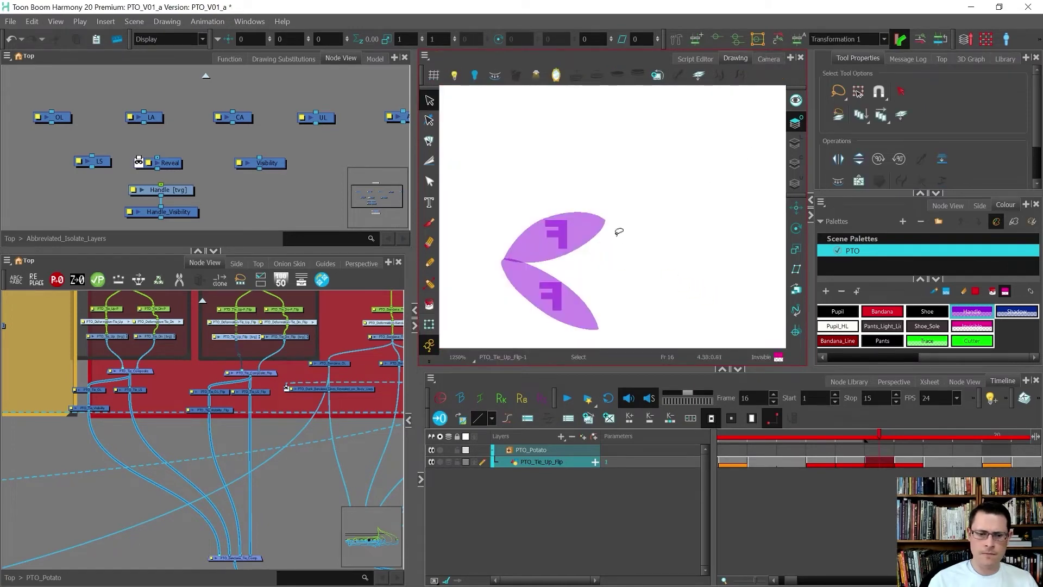
{"action": "scroll", "coordinate": [282, 375], "scroll_direction": "up", "scroll_amount": 5}
{"action": "left_click", "coordinate": [254, 373]}
{"action": "left_click", "coordinate": [285, 356]}
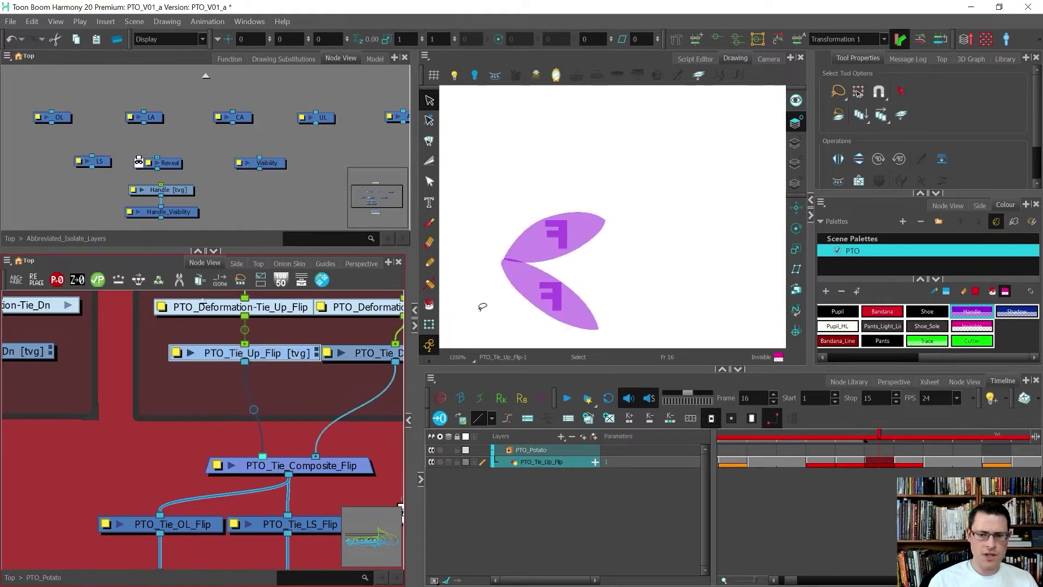
{"action": "mouse_move", "coordinate": [611, 272]}
{"action": "left_mouse_down"}
{"action": "mouse_move", "coordinate": [546, 283]}
{"action": "mouse_move", "coordinate": [611, 296]}
{"action": "left_mouse_up"}
{"action": "key", "text": "Delete"}
- Inspect the PTO_Tie_Dn_Flip handle in its drawing and on the character
{"action": "left_click", "coordinate": [379, 358]}
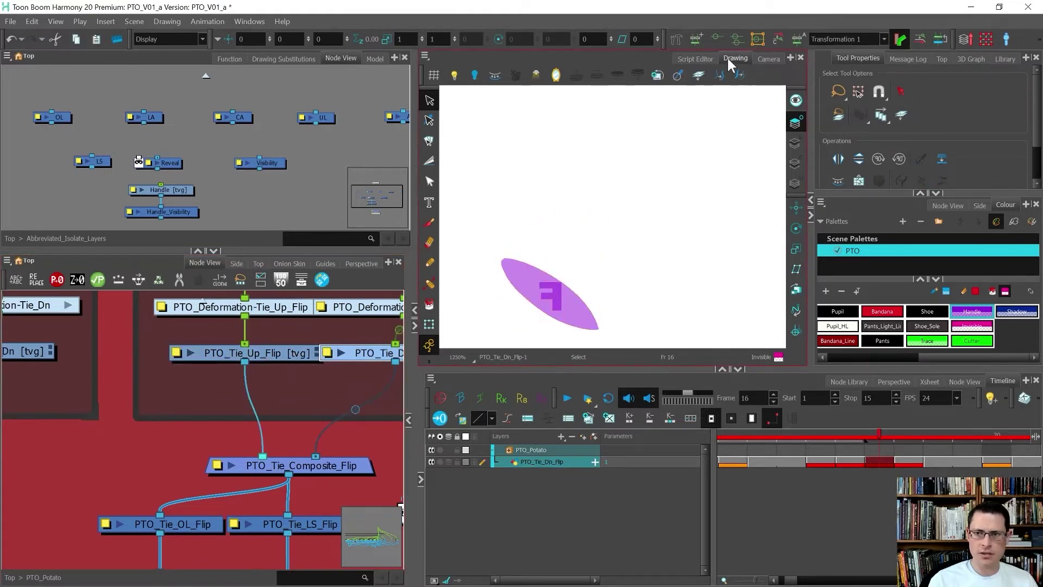
{"action": "left_click", "coordinate": [767, 59]}
{"action": "scroll", "coordinate": [663, 208], "scroll_direction": "up", "scroll_amount": 4}
{"action": "scroll", "coordinate": [674, 228], "scroll_direction": "down", "scroll_amount": 4}
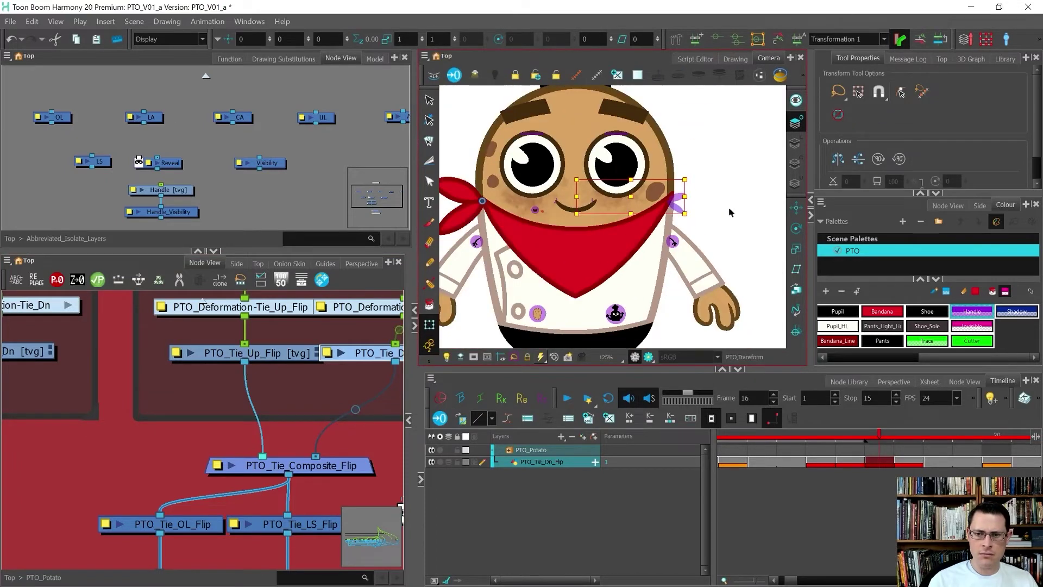
{"action": "left_click", "coordinate": [729, 206]}
{"action": "scroll", "coordinate": [693, 192], "scroll_direction": "up", "scroll_amount": 2}
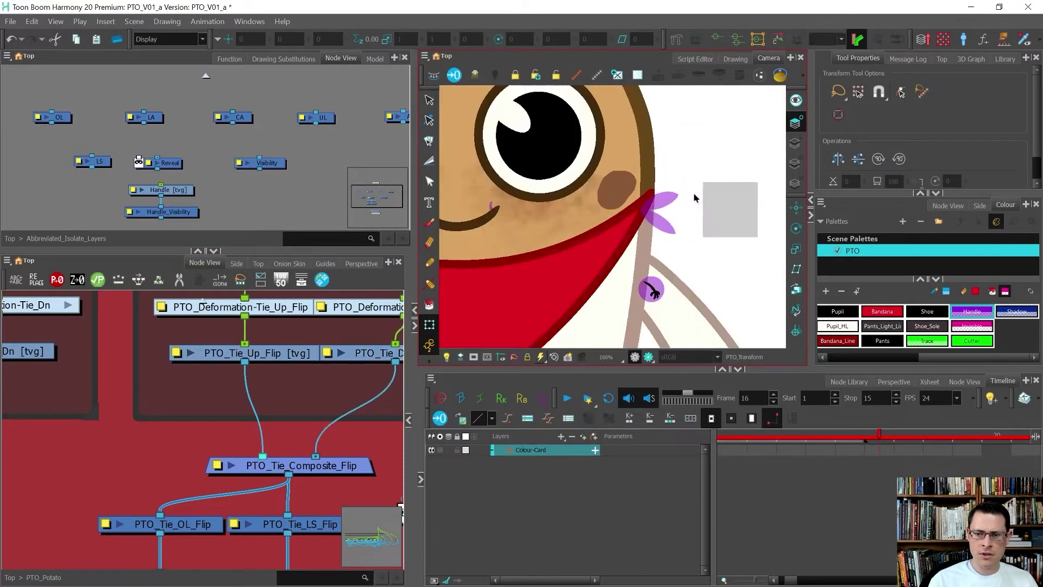
- Select the PTO_Tie_Up_Flip handle on the character, inspect it, and compare its drawing substitutions
{"action": "left_click", "coordinate": [668, 203]}
{"action": "scroll", "coordinate": [667, 202], "scroll_direction": "up", "scroll_amount": 3}
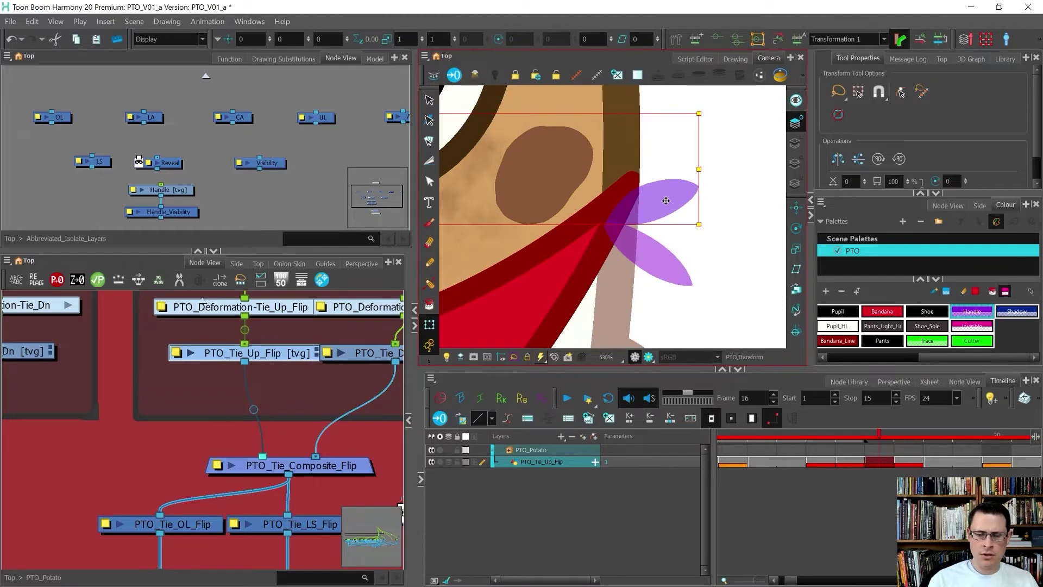
{"action": "scroll", "coordinate": [666, 201], "scroll_direction": "down", "scroll_amount": 3}
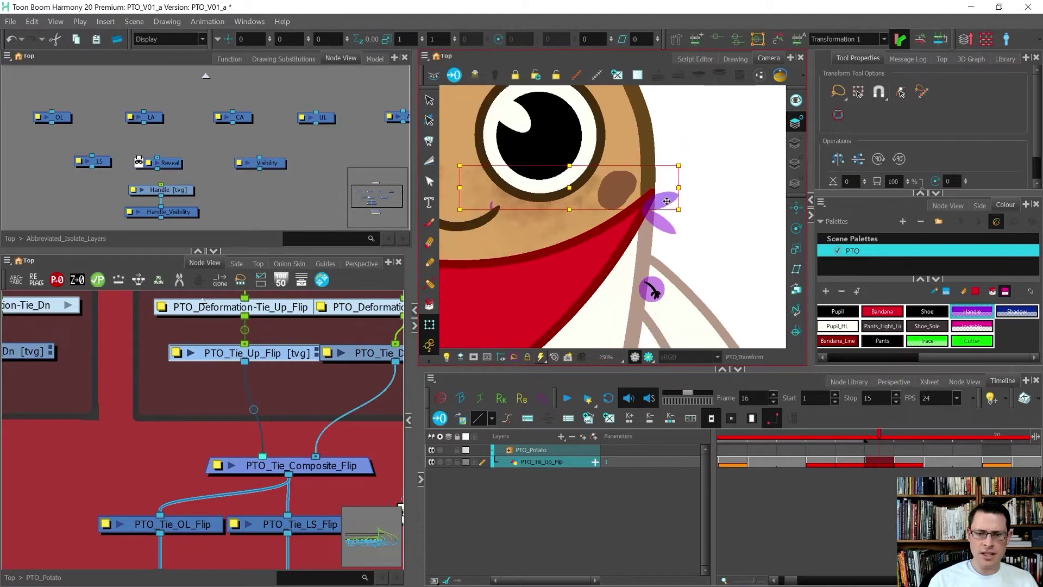
{"action": "scroll", "coordinate": [666, 201], "scroll_direction": "down", "scroll_amount": 2}
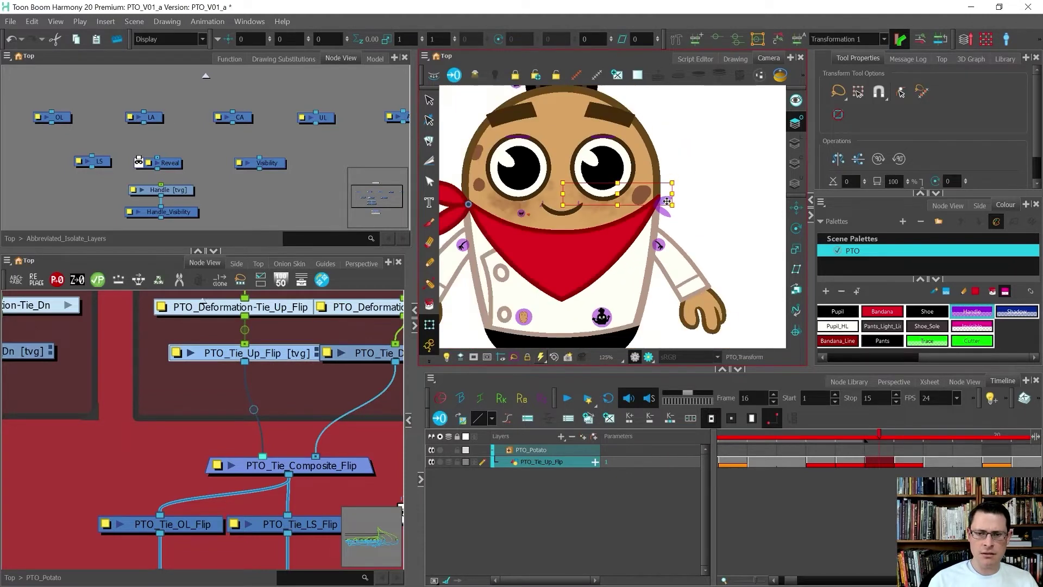
{"action": "scroll", "coordinate": [666, 201], "scroll_direction": "up", "scroll_amount": 6}
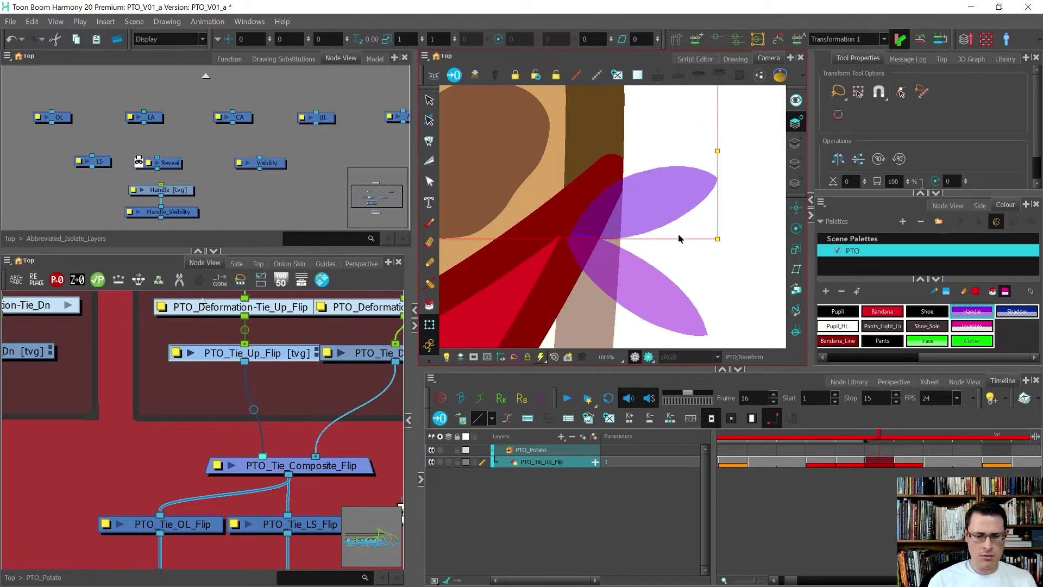
{"action": "scroll", "coordinate": [678, 233], "scroll_direction": "down", "scroll_amount": 7}
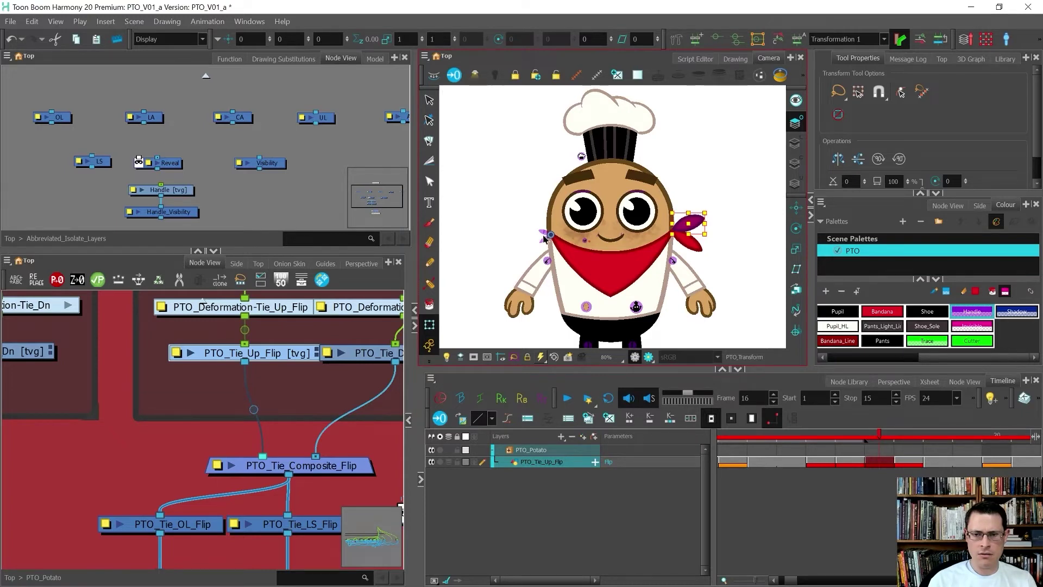
{"action": "key", "text": "]"}
{"action": "key", "text": "["}
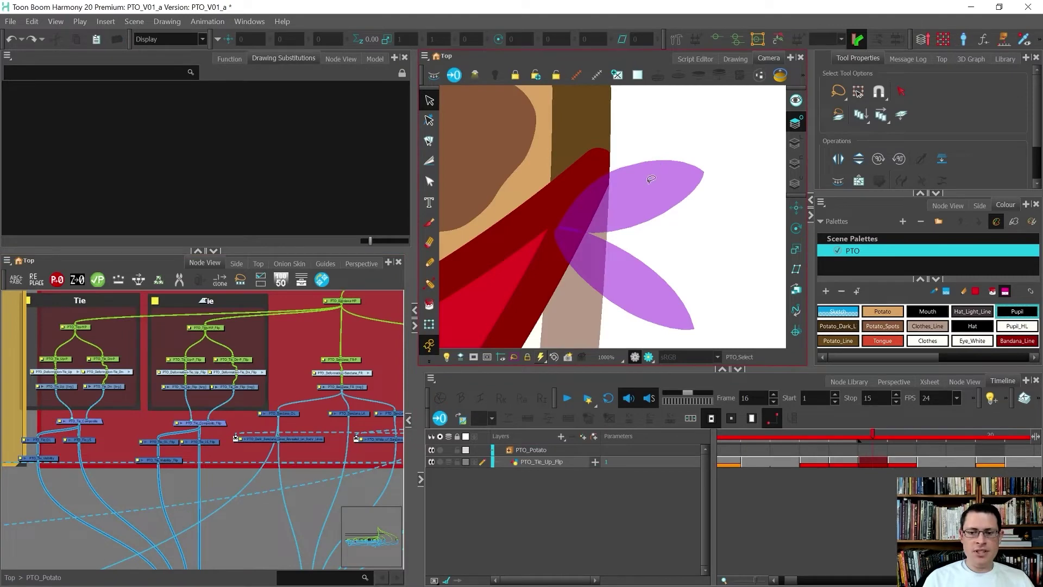
- Delete the deformation groups of PTO_Tie_Up_Flip and PTO_Tie_Dn_Flip from the flipped tie rig
{"action": "key", "text": "shift+t"}
{"action": "left_click", "coordinate": [643, 191]}
{"action": "left_click", "coordinate": [618, 292]}
{"action": "left_click", "coordinate": [653, 197]}
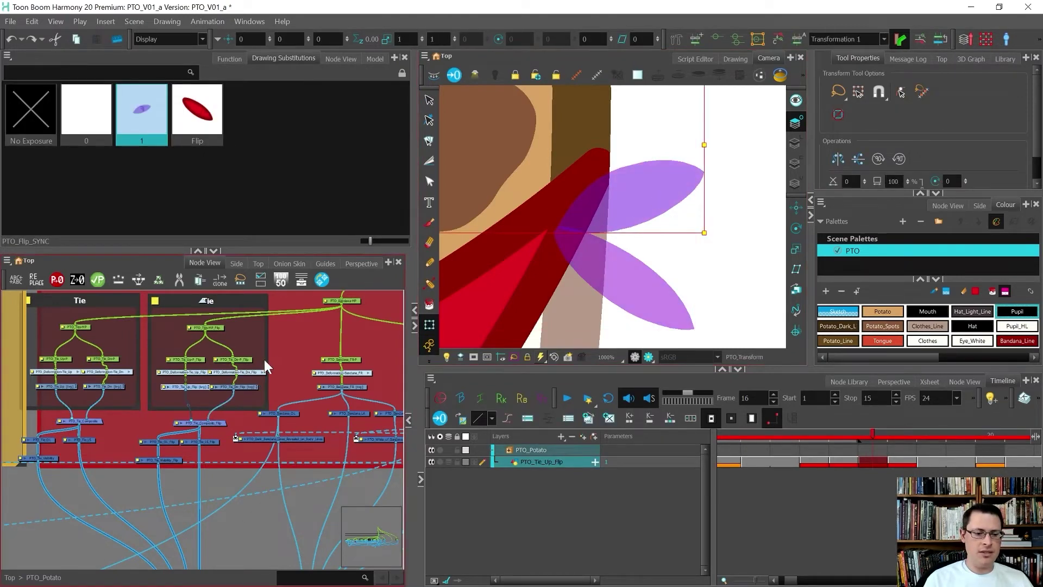
{"action": "left_click_drag", "start_coordinate": [258, 365], "coordinate": [282, 375]}
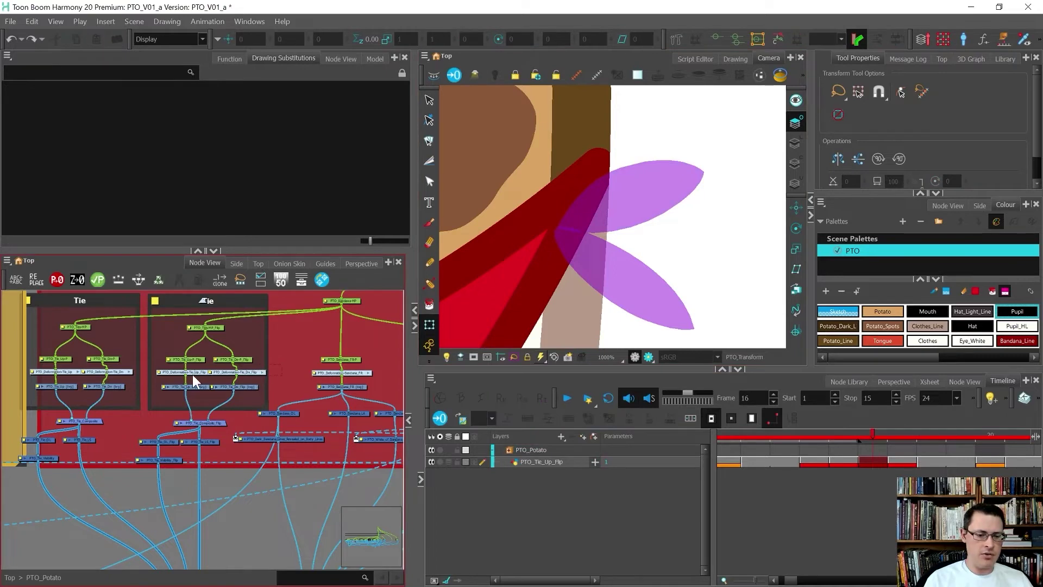
{"action": "key", "text": "Delete"}
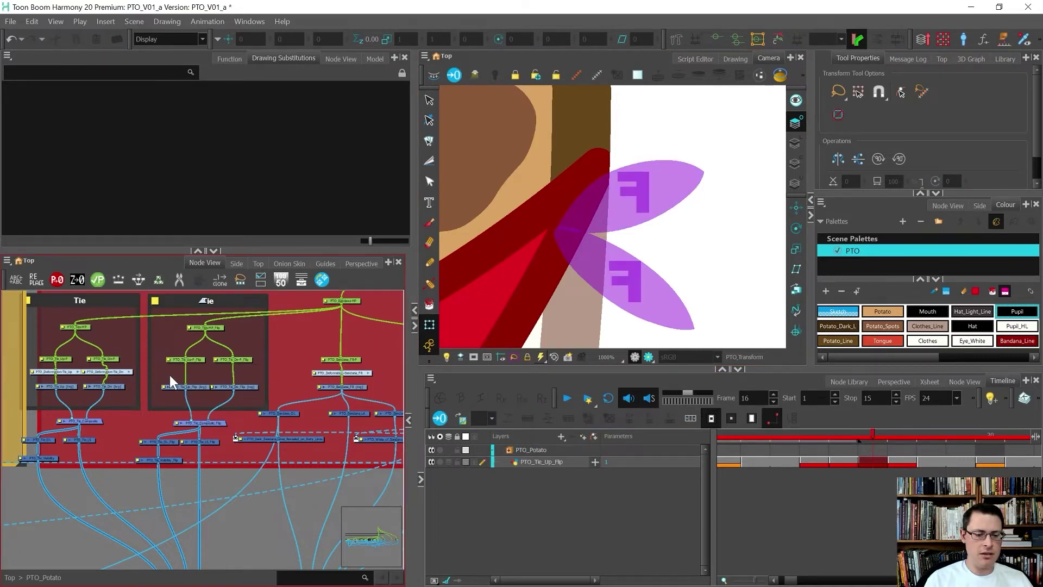
- Select the pegs PTO_Tie_Up-P_Flip, PTO_Tie_Dn-P_Flip and PTO_Ties-MP_Flip and activate the Rotate tool
{"action": "scroll", "coordinate": [187, 373], "scroll_direction": "up", "scroll_amount": 3}
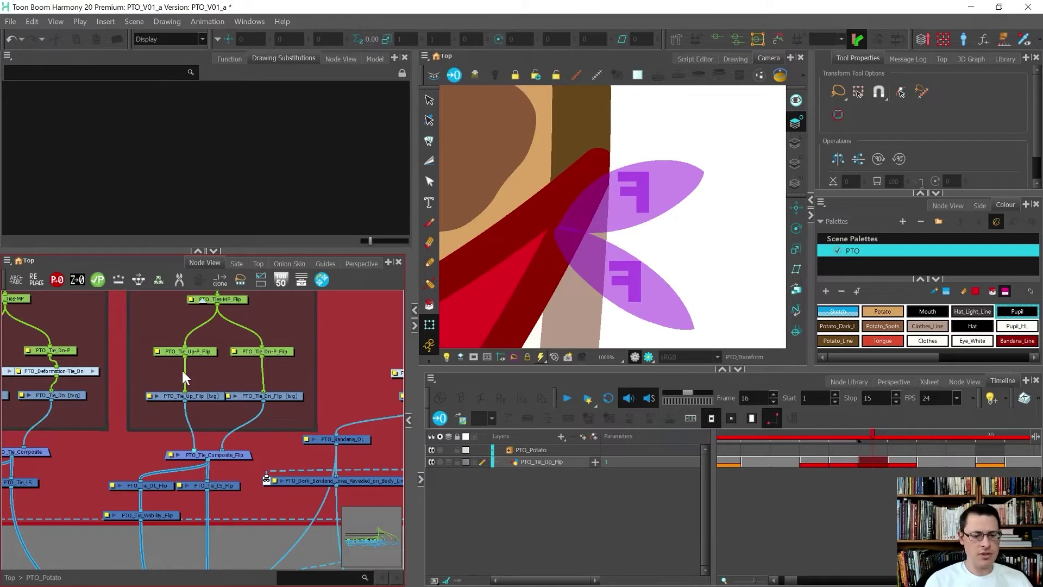
{"action": "left_click_drag", "start_coordinate": [269, 364], "coordinate": [154, 338]}
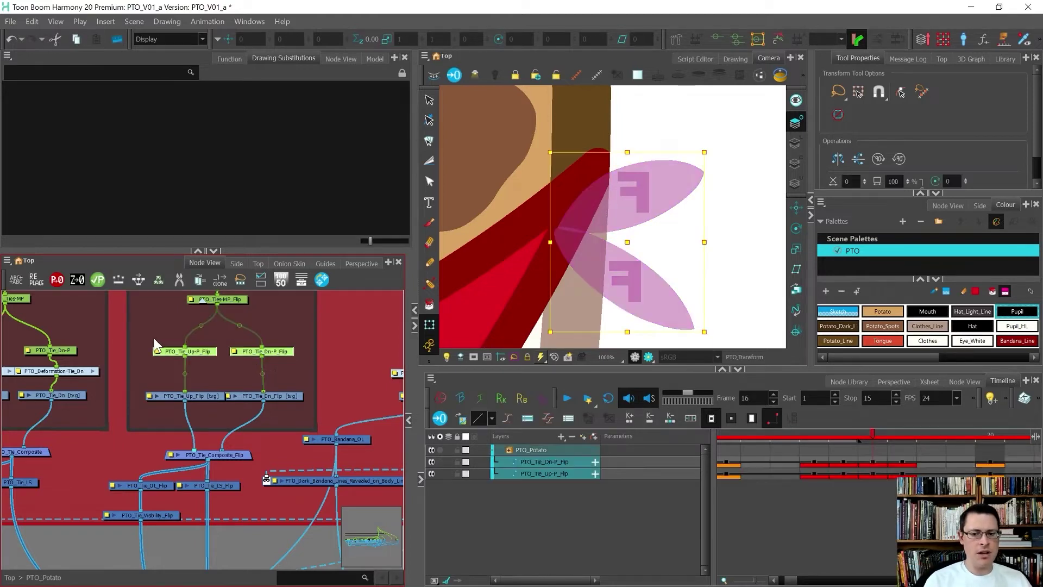
{"action": "left_click_drag", "start_coordinate": [286, 373], "coordinate": [155, 285]}
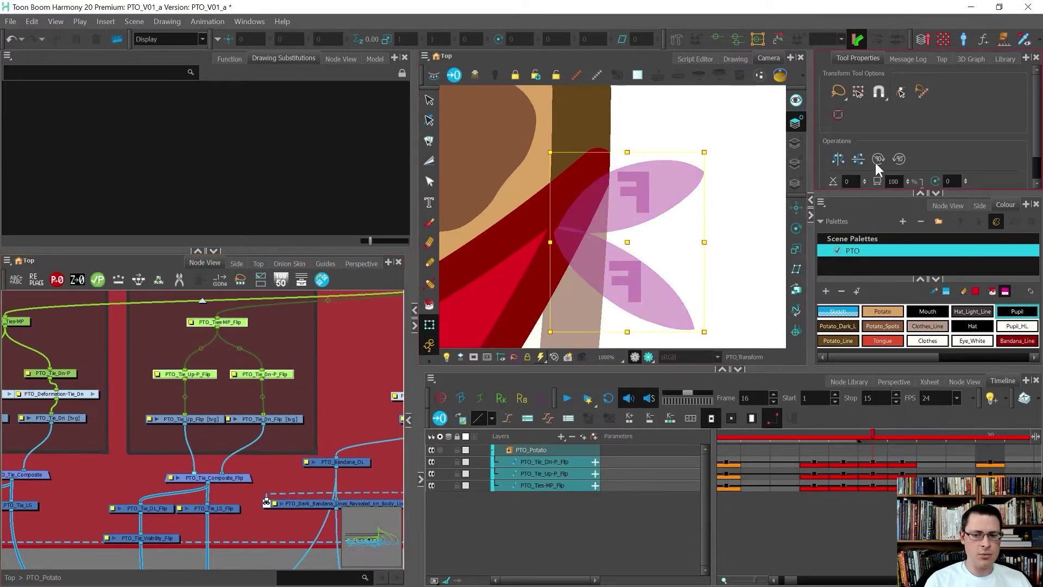
{"action": "scroll", "coordinate": [875, 162], "scroll_direction": "down", "scroll_amount": 1}
{"action": "scroll", "coordinate": [680, 216], "scroll_direction": "down", "scroll_amount": 8}
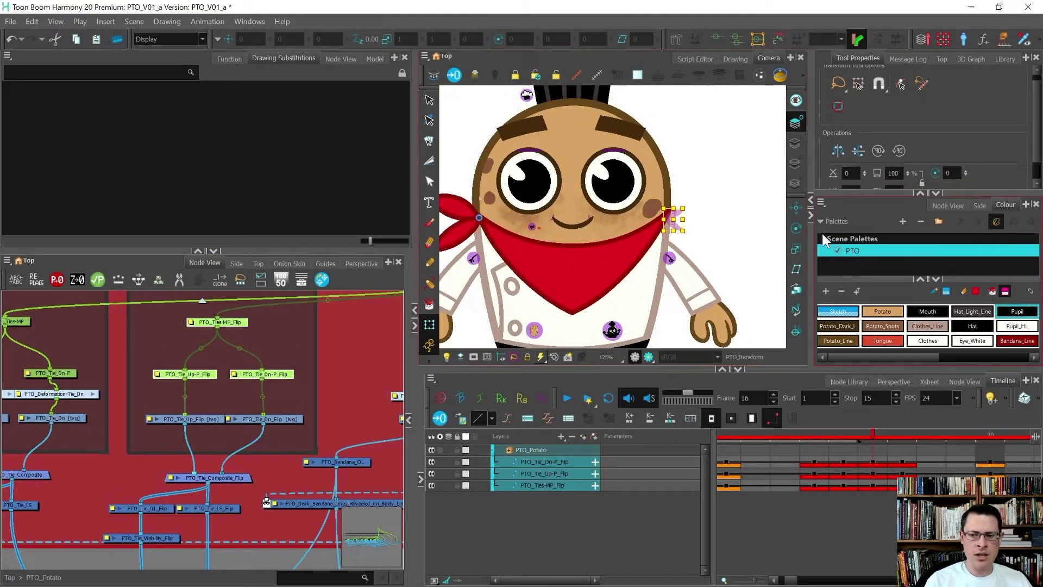
{"action": "left_click", "coordinate": [796, 227]}
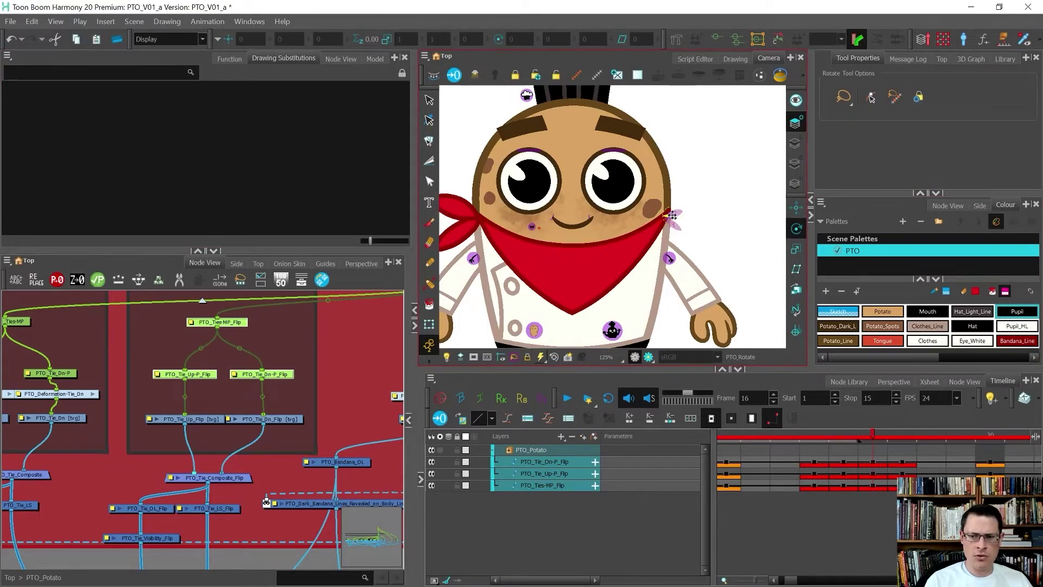
- At frame 15, move the pivot of the selected flipped tie pegs onto the point where the tie meets the bandana
{"action": "scroll", "coordinate": [672, 215], "scroll_direction": "up", "scroll_amount": 5}
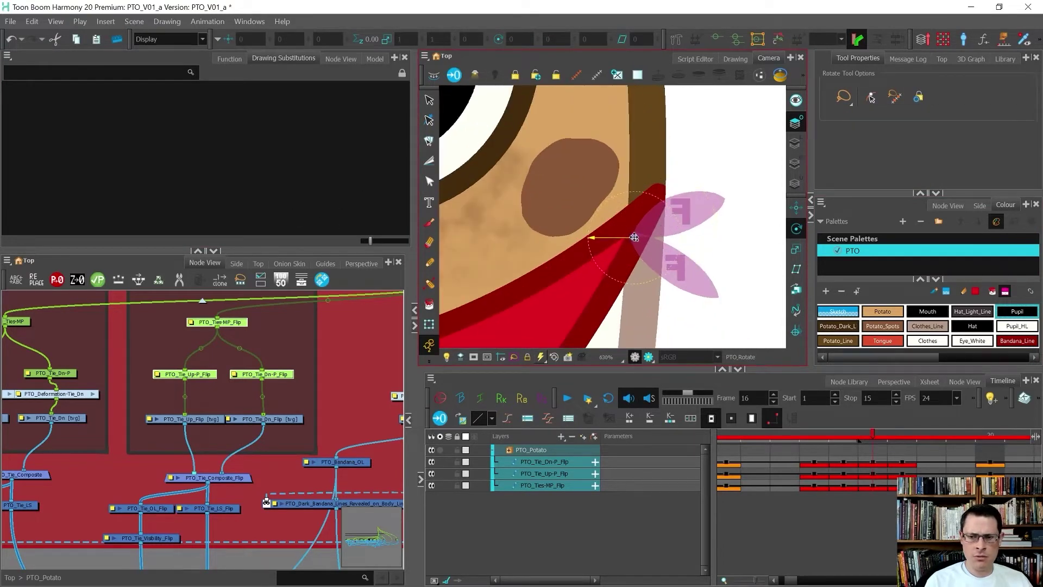
{"action": "scroll", "coordinate": [633, 236], "scroll_direction": "down", "scroll_amount": 3}
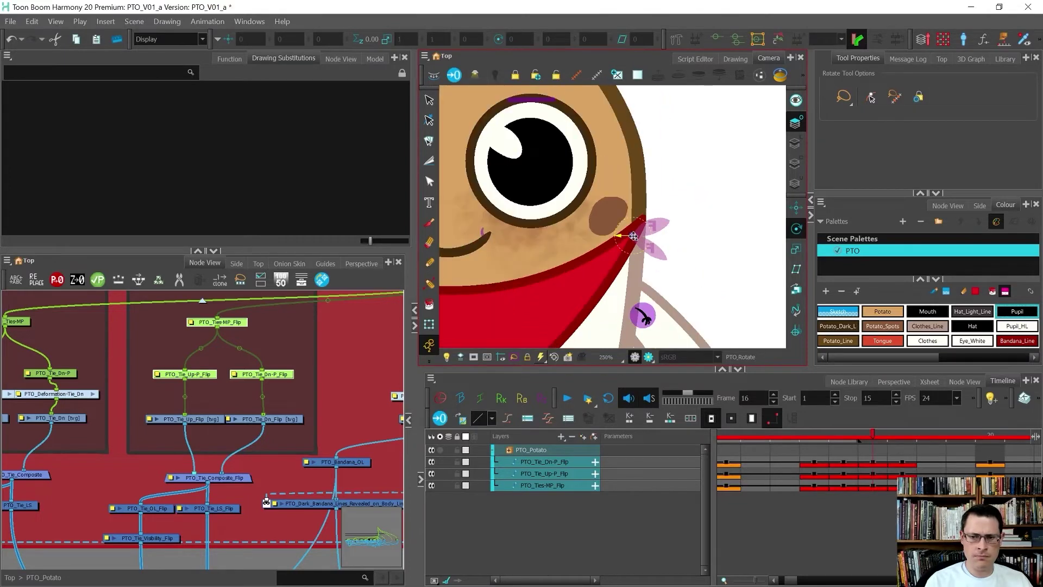
{"action": "scroll", "coordinate": [633, 236], "scroll_direction": "up", "scroll_amount": 2}
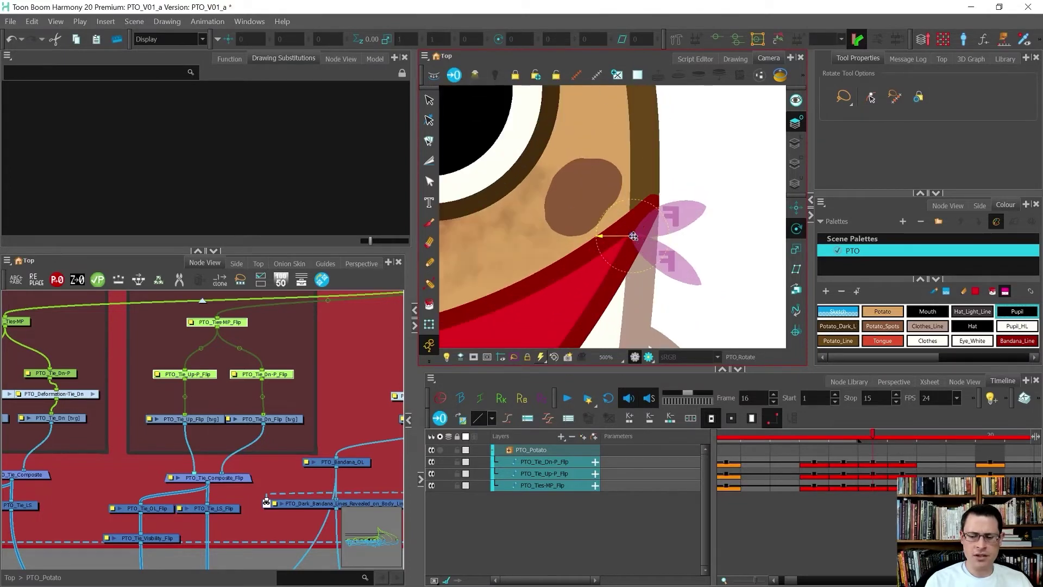
{"action": "scroll", "coordinate": [634, 236], "scroll_direction": "down", "scroll_amount": 10}
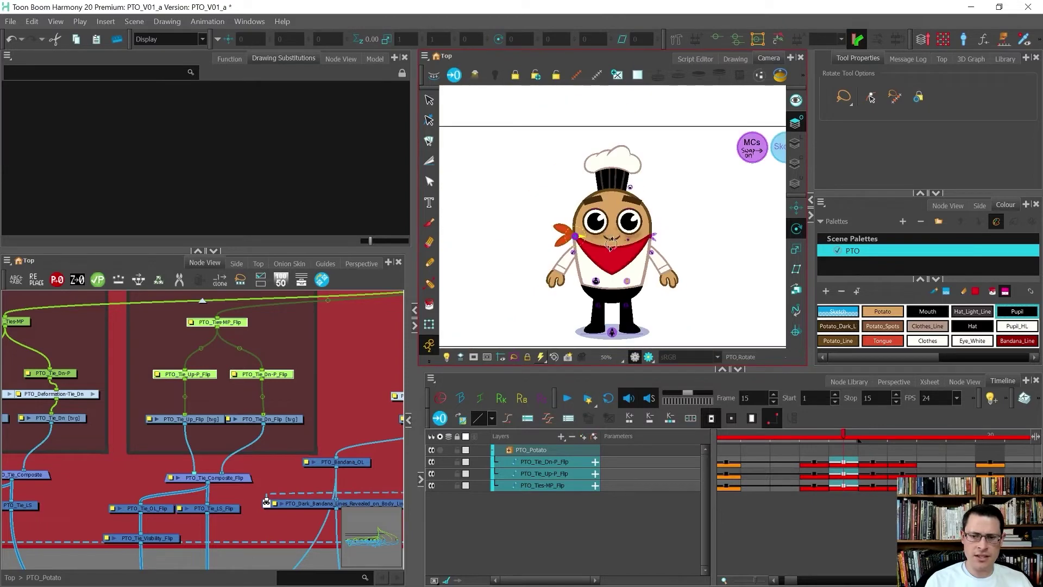
{"action": "key", "text": "comma"}
{"action": "scroll", "coordinate": [570, 232], "scroll_direction": "up", "scroll_amount": 6}
{"action": "scroll", "coordinate": [571, 233], "scroll_direction": "up", "scroll_amount": 5}
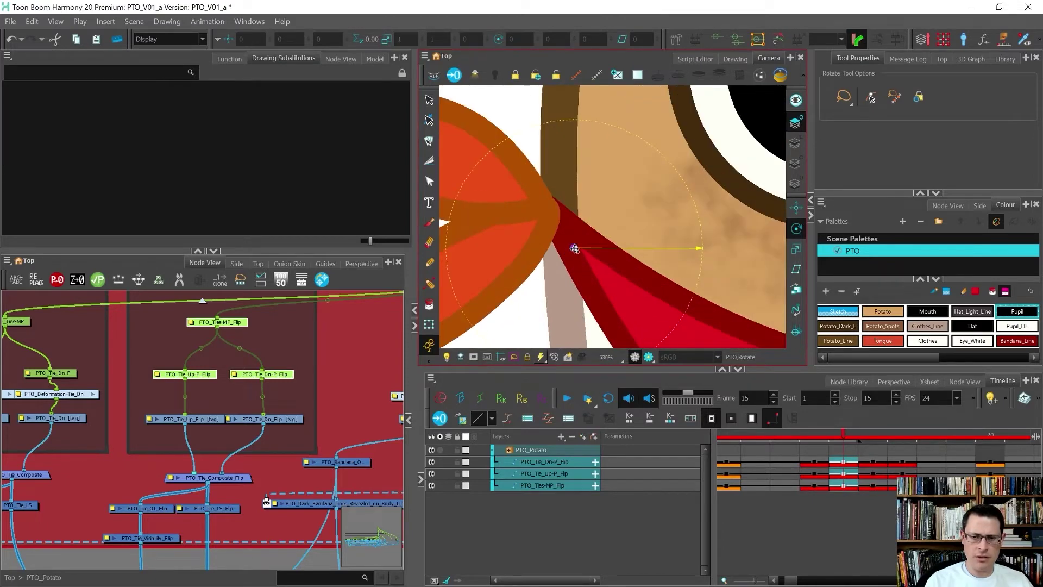
{"action": "left_click_drag", "start_coordinate": [575, 249], "coordinate": [546, 211]}
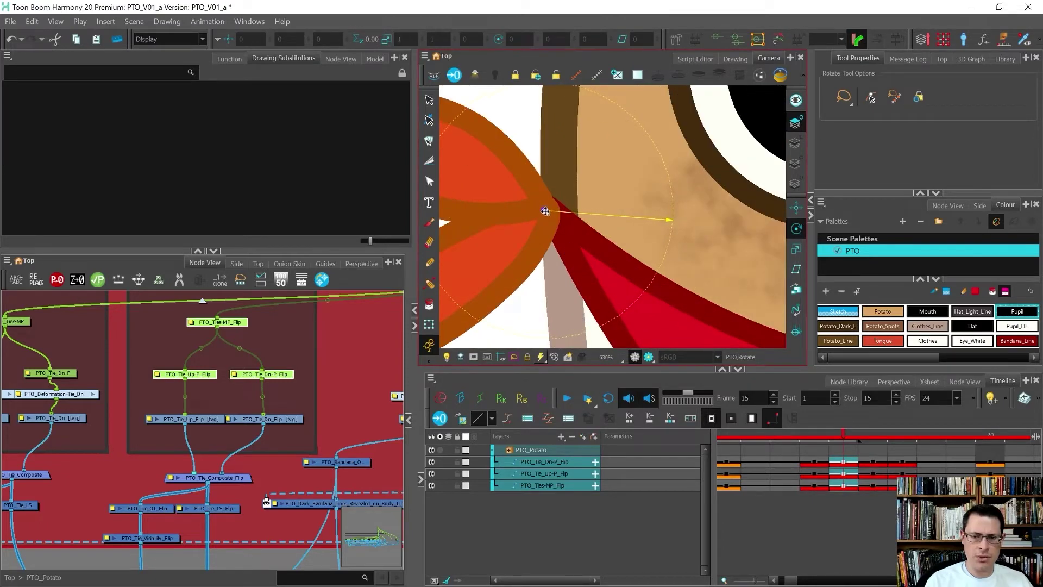
{"action": "scroll", "coordinate": [546, 211], "scroll_direction": "down", "scroll_amount": 10}
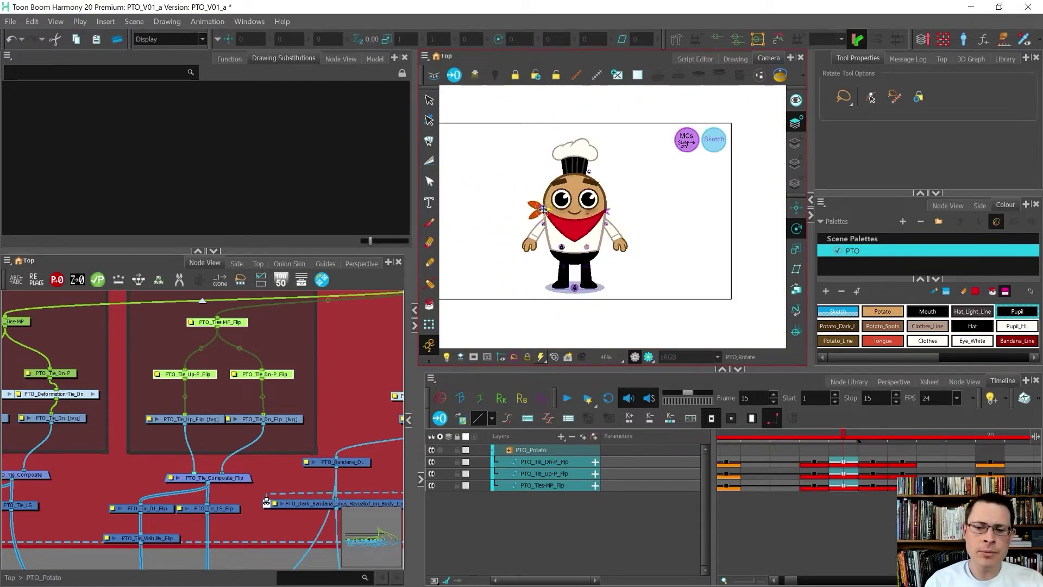
- Alternate between frames 15 and 16 to compare the tie and pivot positions on the two poses
{"action": "key", "text": "period"}
{"action": "key", "text": "comma"}
{"action": "key", "text": "period"}
{"action": "key", "text": "comma"}
{"action": "key", "text": "period"}
{"action": "key", "text": "comma"}
{"action": "key", "text": "period"}
{"action": "key", "text": "comma"}
{"action": "key", "text": "period"}
{"action": "key", "text": "comma"}
{"action": "key", "text": "period"}
{"action": "key", "text": "comma"}
{"action": "key", "text": "period"}
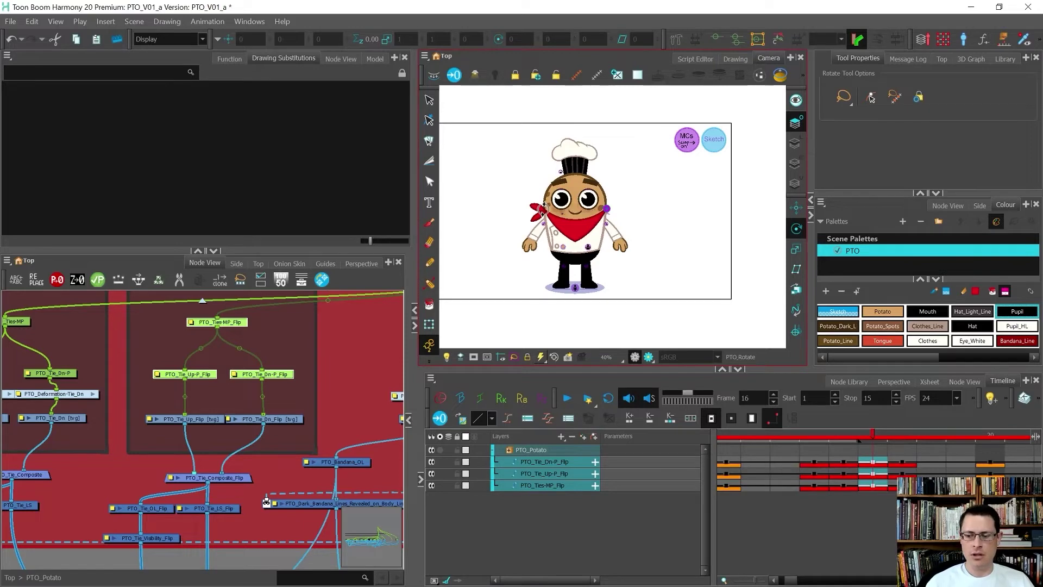
{"action": "key", "text": "comma"}
- Add a vector drawing layer named Flip_References at the top level of the scene
{"action": "key", "text": "ctrl+shift+Return"}
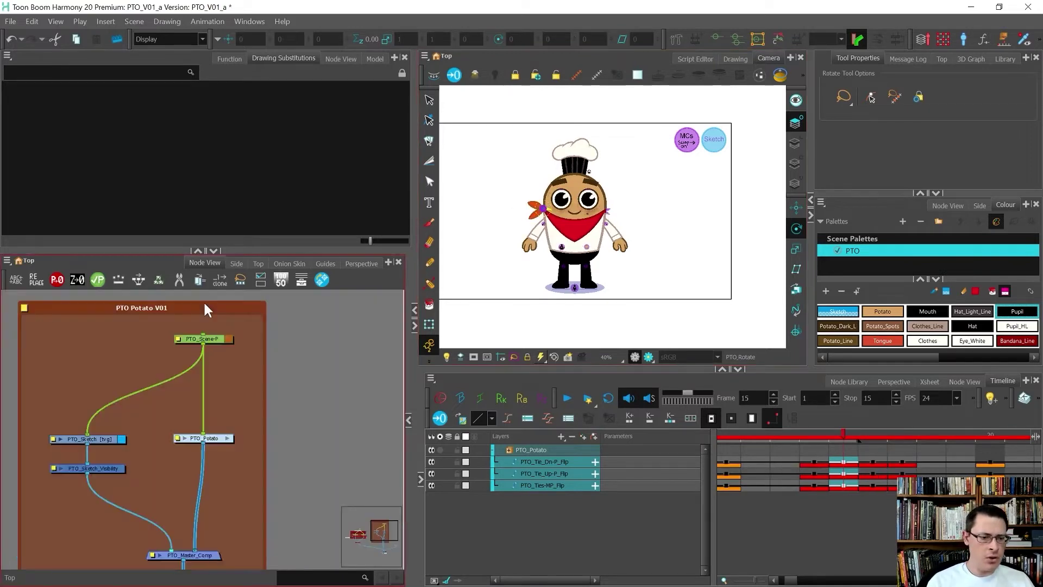
{"action": "scroll", "coordinate": [222, 340], "scroll_direction": "down", "scroll_amount": 5}
{"action": "scroll", "coordinate": [224, 364], "scroll_direction": "up", "scroll_amount": 4}
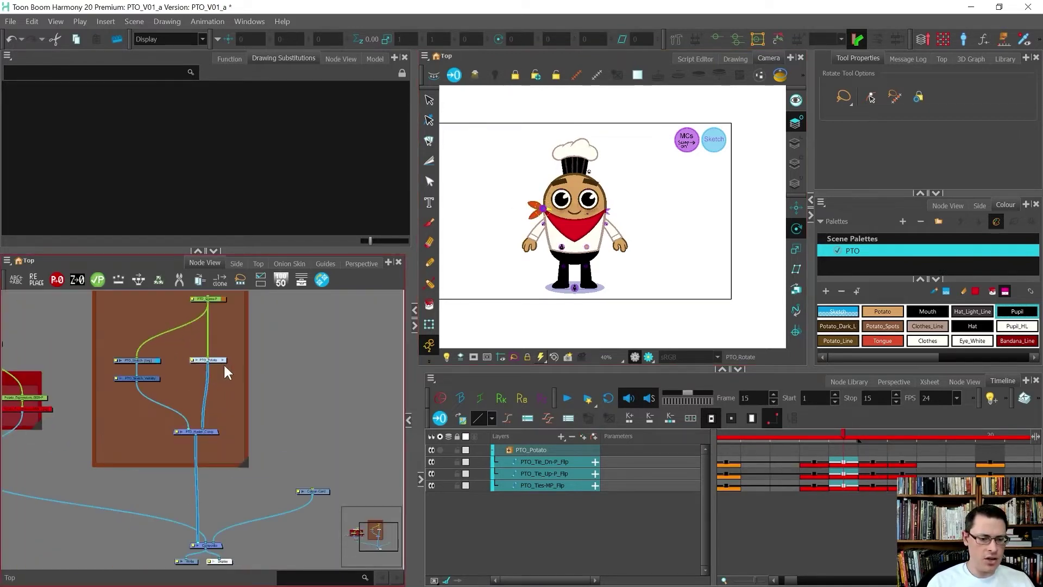
{"action": "left_click", "coordinate": [236, 382]}
{"action": "key", "text": "ctrl+r"}
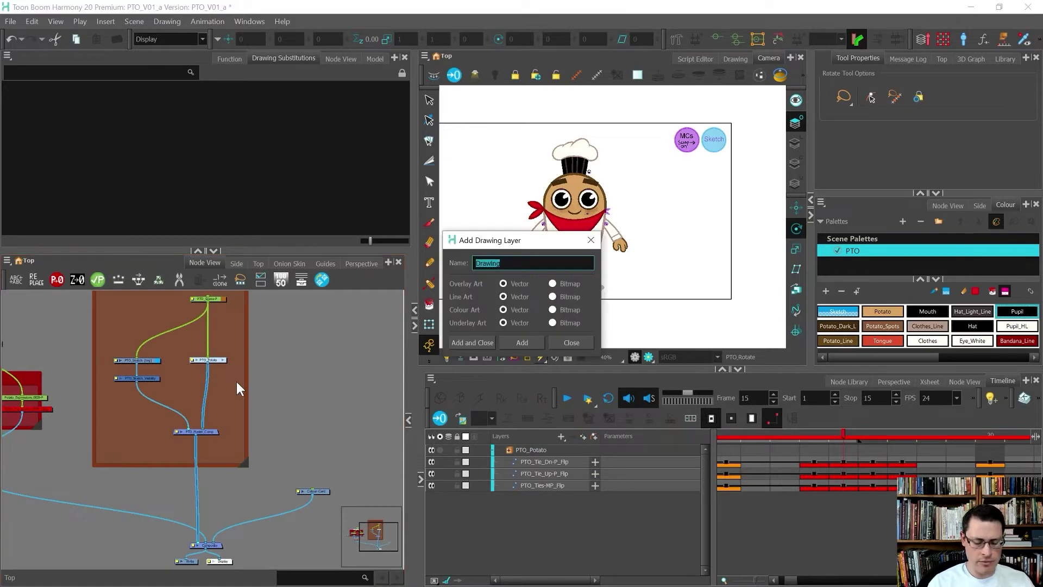
{"action": "type", "text": "Flip_References"}
{"action": "left_click", "coordinate": [472, 342]}
- Connect the Flip_References drawing to PTO_Master_Comp and select it
{"action": "scroll", "coordinate": [282, 399], "scroll_direction": "up", "scroll_amount": 3}
{"action": "mouse_move", "coordinate": [200, 472]}
{"action": "left_mouse_down"}
{"action": "mouse_move", "coordinate": [303, 348]}
{"action": "mouse_move", "coordinate": [163, 461]}
{"action": "left_mouse_up"}
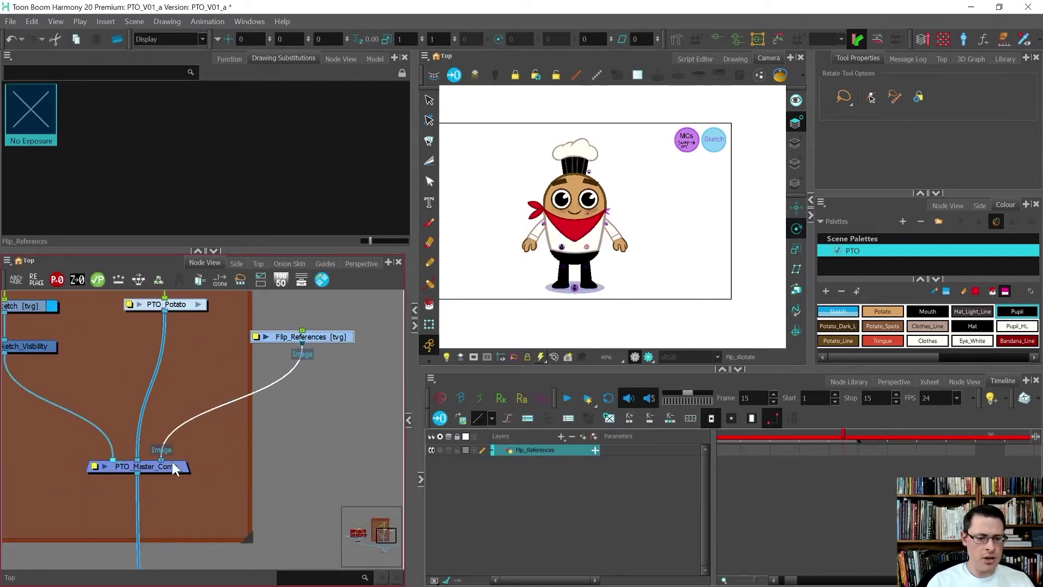
{"action": "left_click_drag", "start_coordinate": [346, 363], "coordinate": [283, 330]}
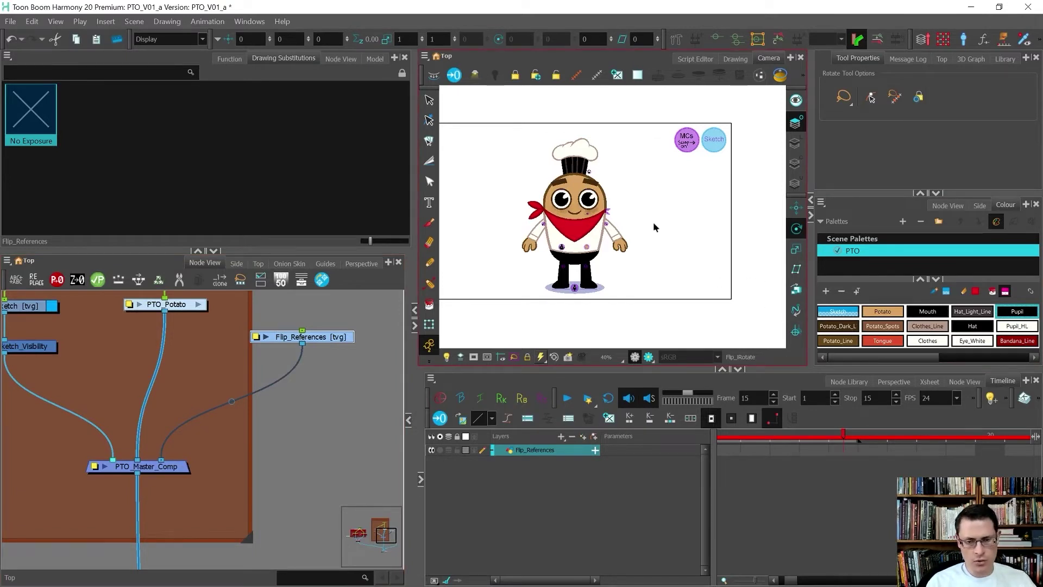
- Draw a solid rectangle in the Pupil_HL colour over the camera frame on Flip_References at frame 15
{"action": "key", "text": "alt+7"}
{"action": "scroll", "coordinate": [952, 142], "scroll_direction": "down", "scroll_amount": 1}
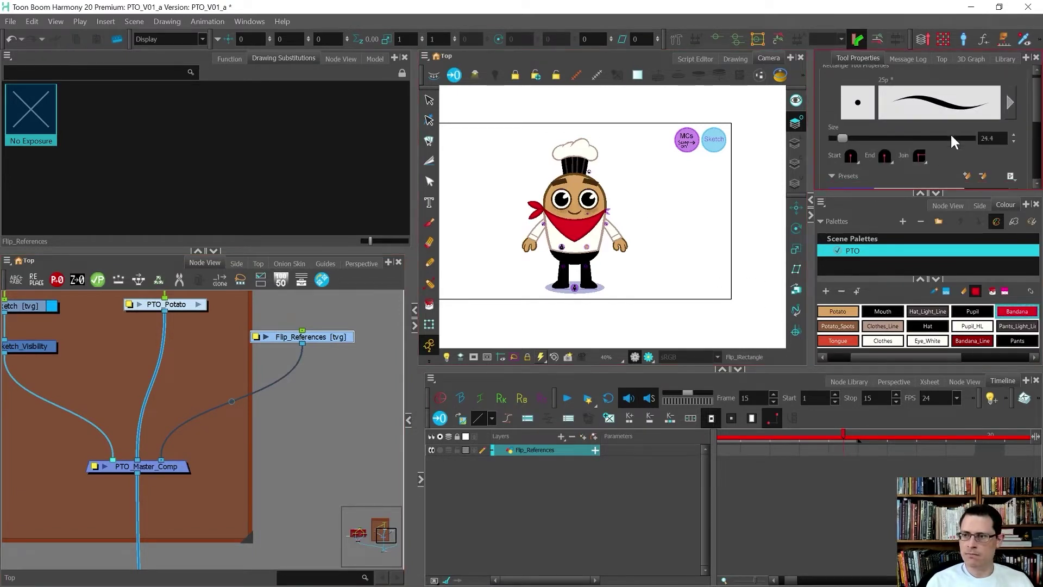
{"action": "scroll", "coordinate": [961, 158], "scroll_direction": "down", "scroll_amount": 5}
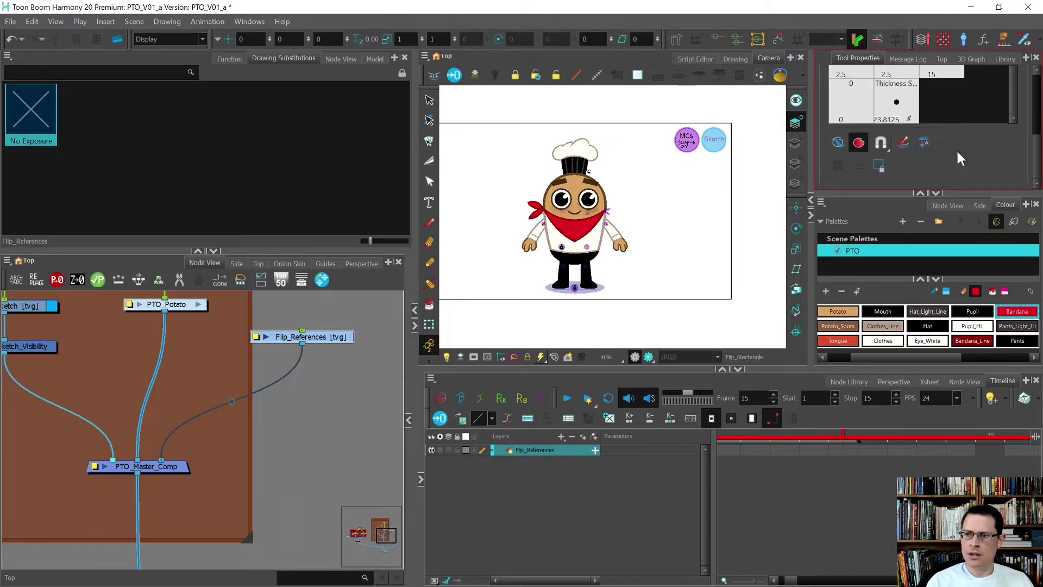
{"action": "left_click", "coordinate": [840, 342]}
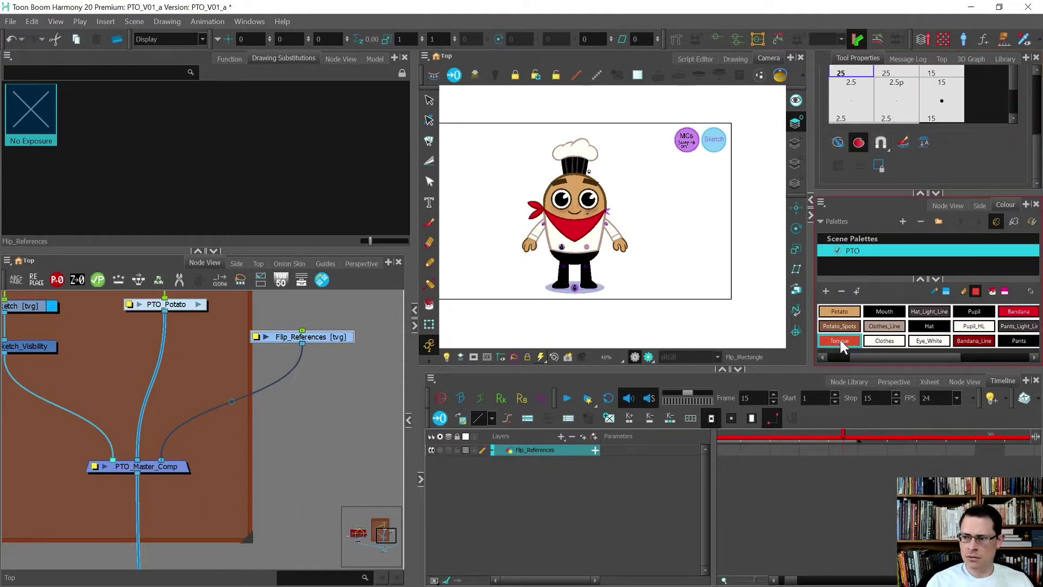
{"action": "left_click", "coordinate": [974, 326]}
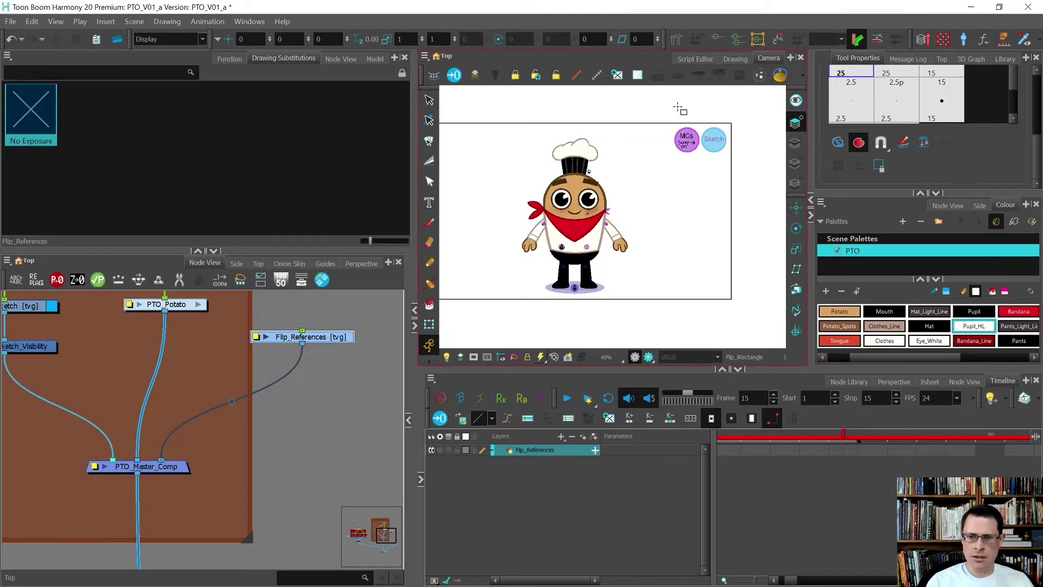
{"action": "left_click_drag", "start_coordinate": [729, 116], "coordinate": [413, 302]}
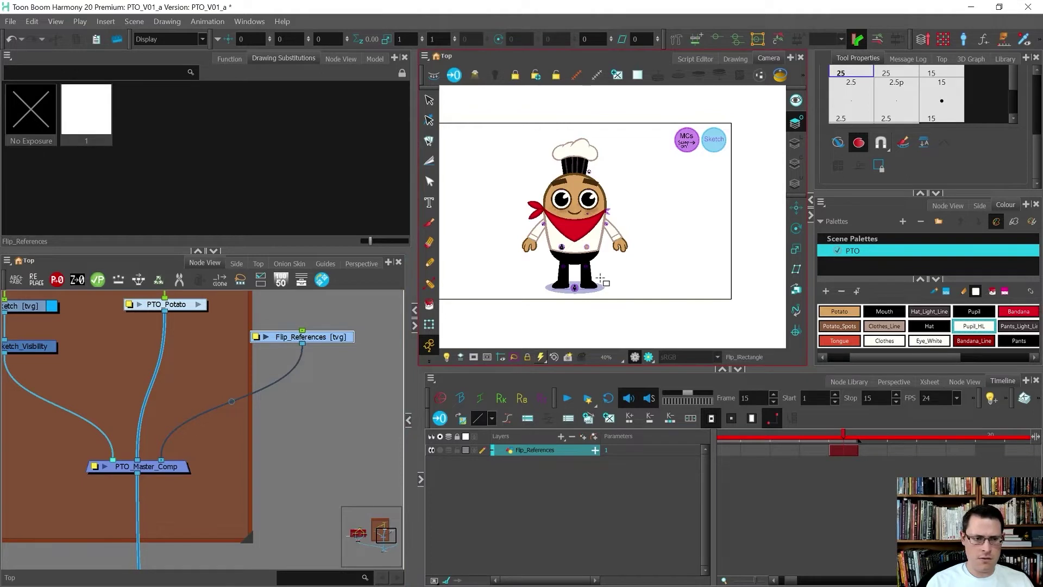
- Select the background rectangle and recolour it with the Bandana_Line swatch
{"action": "key", "text": "alt+s"}
{"action": "left_click", "coordinate": [731, 209]}
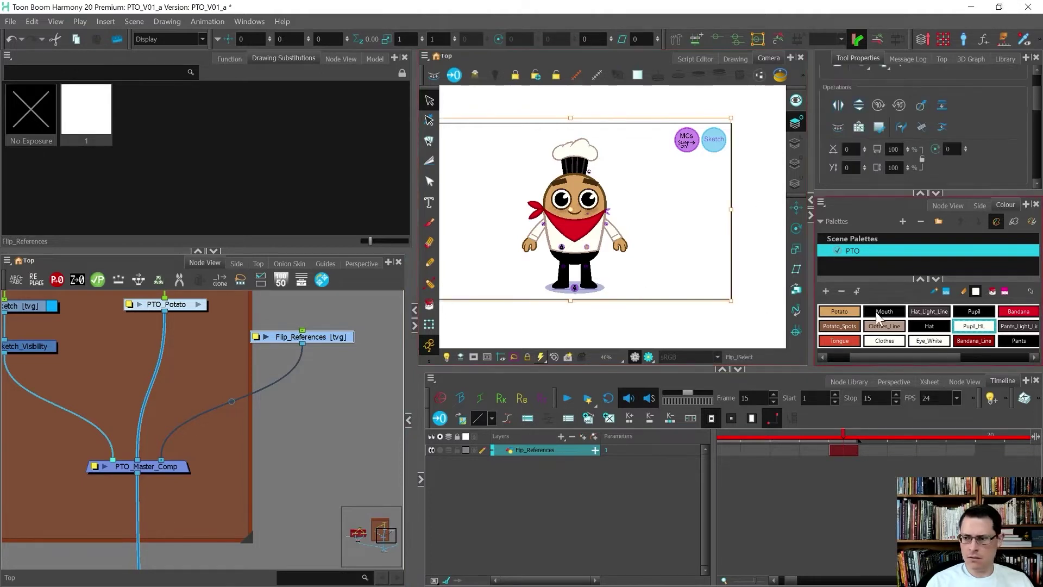
{"action": "left_click", "coordinate": [976, 341]}
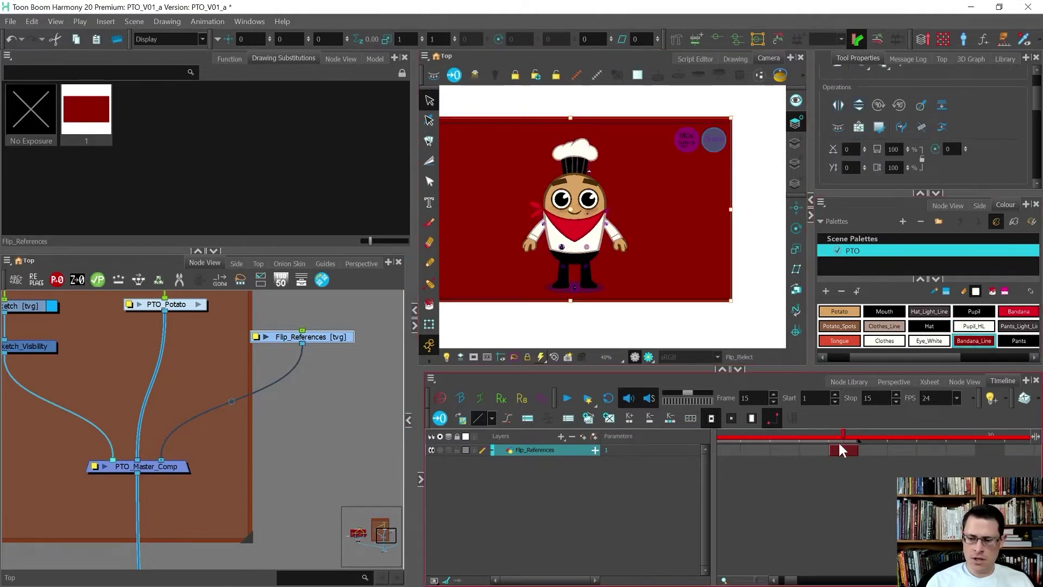
- Extend the Flip_References drawing's exposure back to frame 1 so it covers frames 1 to 15, and scrub to check it
{"action": "left_click_drag", "start_coordinate": [830, 450], "coordinate": [700, 484]}
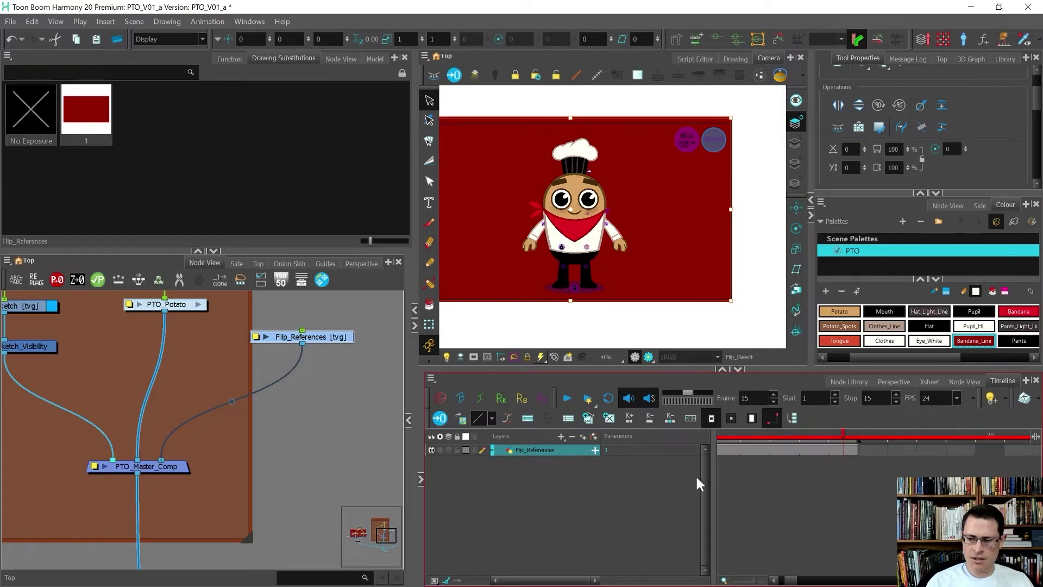
{"action": "key", "text": "2"}
{"action": "key", "text": "2"}
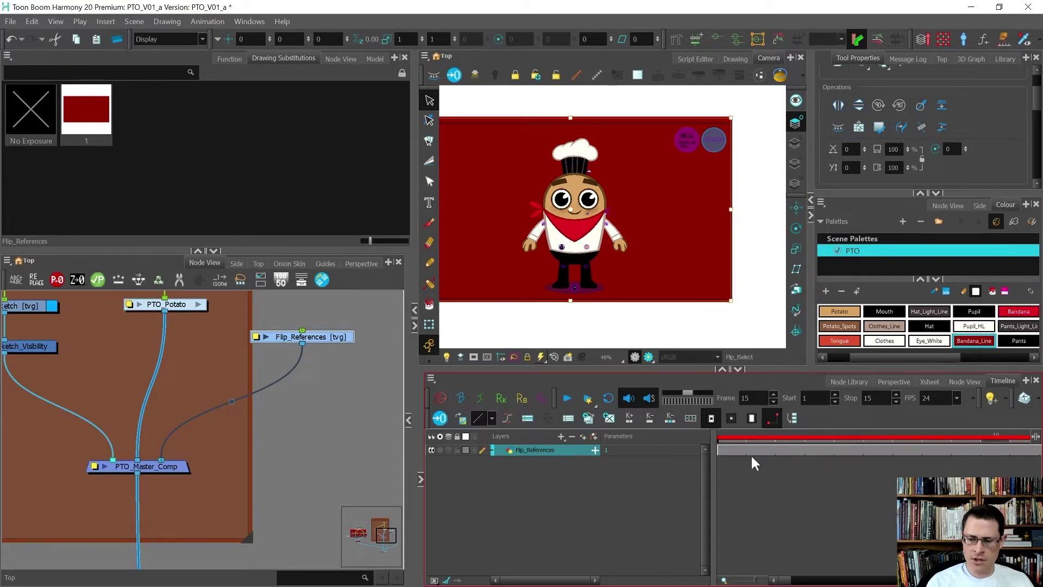
{"action": "key", "text": "1"}
{"action": "left_click", "coordinate": [915, 438]}
{"action": "mouse_move", "coordinate": [915, 437]}
{"action": "left_mouse_down"}
{"action": "mouse_move", "coordinate": [1020, 430]}
{"action": "mouse_move", "coordinate": [920, 442]}
{"action": "mouse_move", "coordinate": [932, 443]}
{"action": "left_mouse_up"}
{"action": "scroll", "coordinate": [613, 197], "scroll_direction": "up", "scroll_amount": 5}
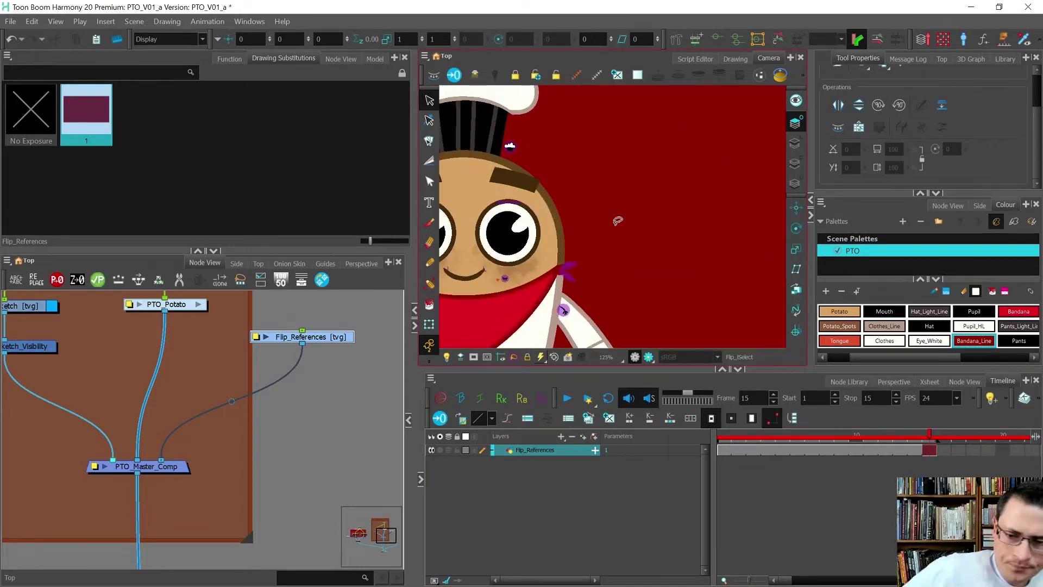
- Widen the Camera view and inspect the PTO_Tie_Up handle marked F on the flipped pose at frame 15
{"action": "left_click", "coordinate": [465, 232]}
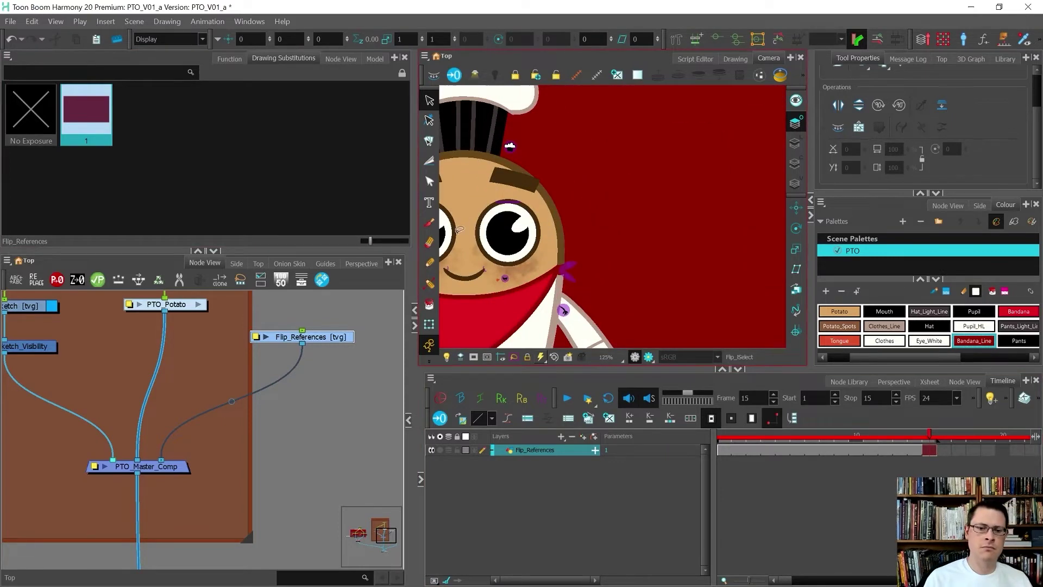
{"action": "left_click_drag", "start_coordinate": [415, 208], "coordinate": [356, 208]}
{"action": "scroll", "coordinate": [543, 255], "scroll_direction": "up", "scroll_amount": 5}
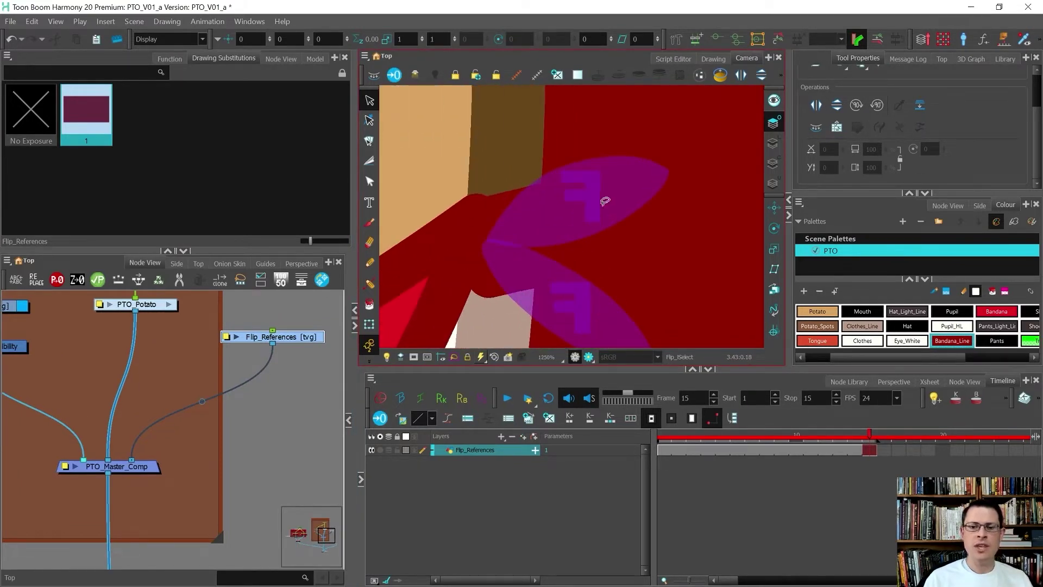
{"action": "left_click", "coordinate": [584, 201]}
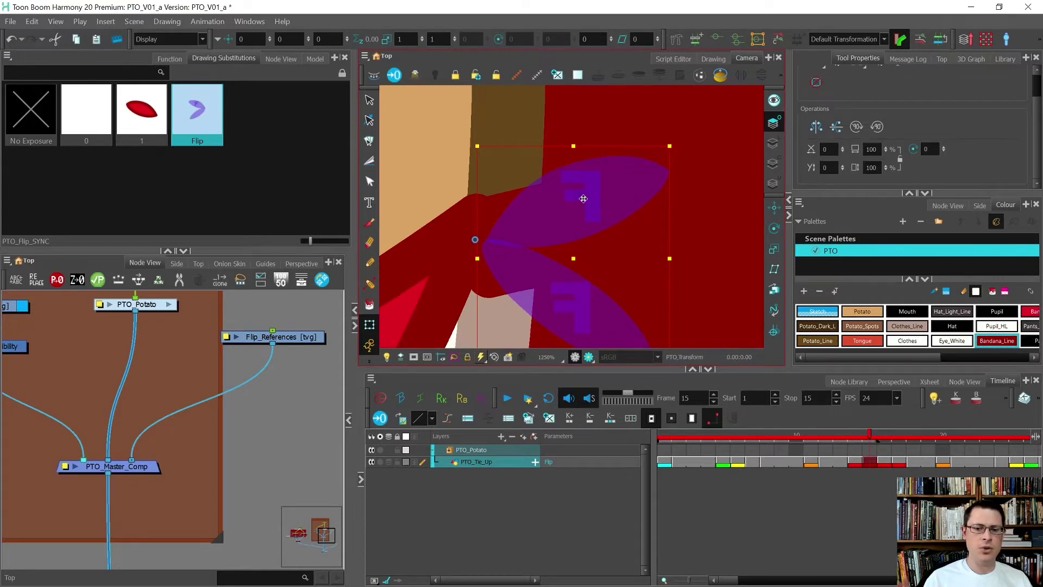
{"action": "scroll", "coordinate": [583, 199], "scroll_direction": "down", "scroll_amount": 5}
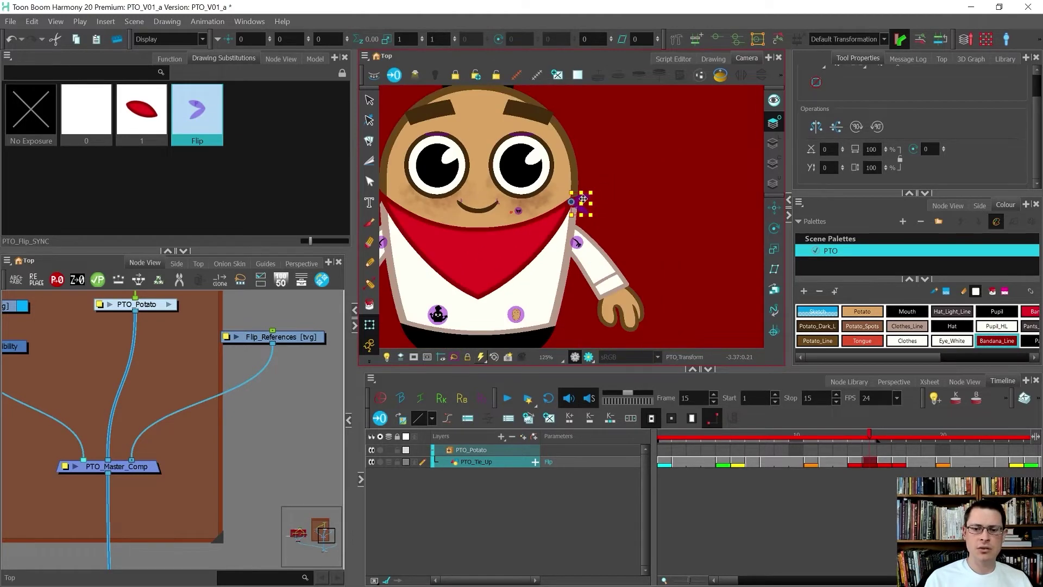
{"action": "scroll", "coordinate": [402, 190], "scroll_direction": "up", "scroll_amount": 2}
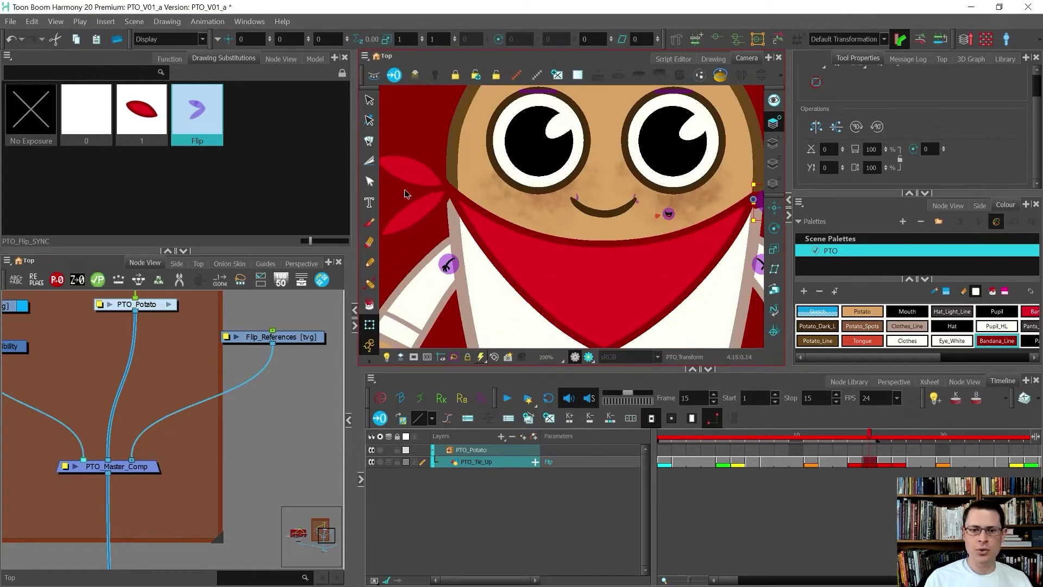
- Select PTO_Tie_Up_Flip, switch the pose to drawing 1 to inspect the tie handles, and return it to Flip
{"action": "left_click", "coordinate": [411, 178]}
{"action": "key", "text": "minus"}
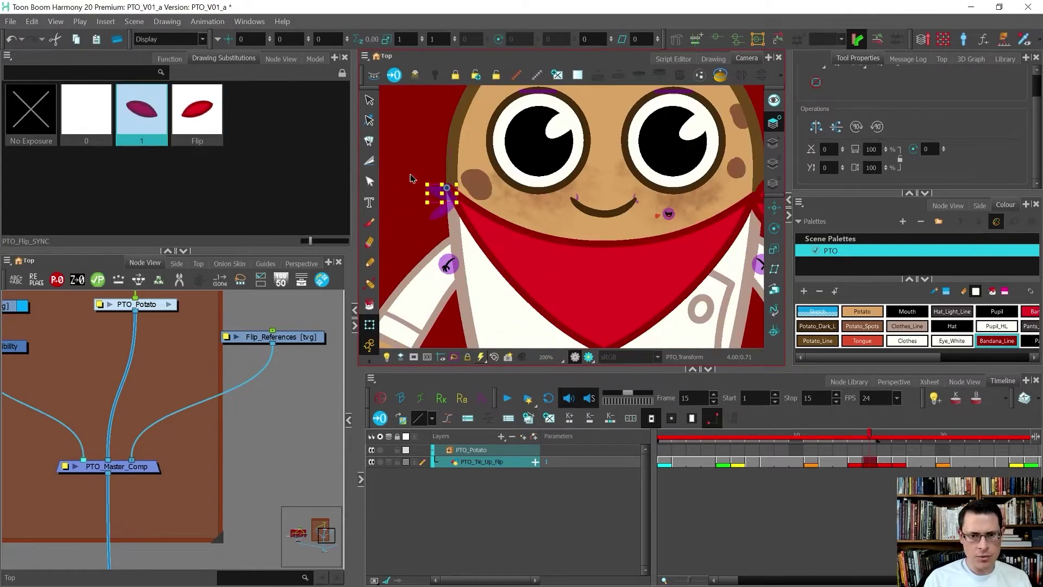
{"action": "scroll", "coordinate": [432, 199], "scroll_direction": "up", "scroll_amount": 3}
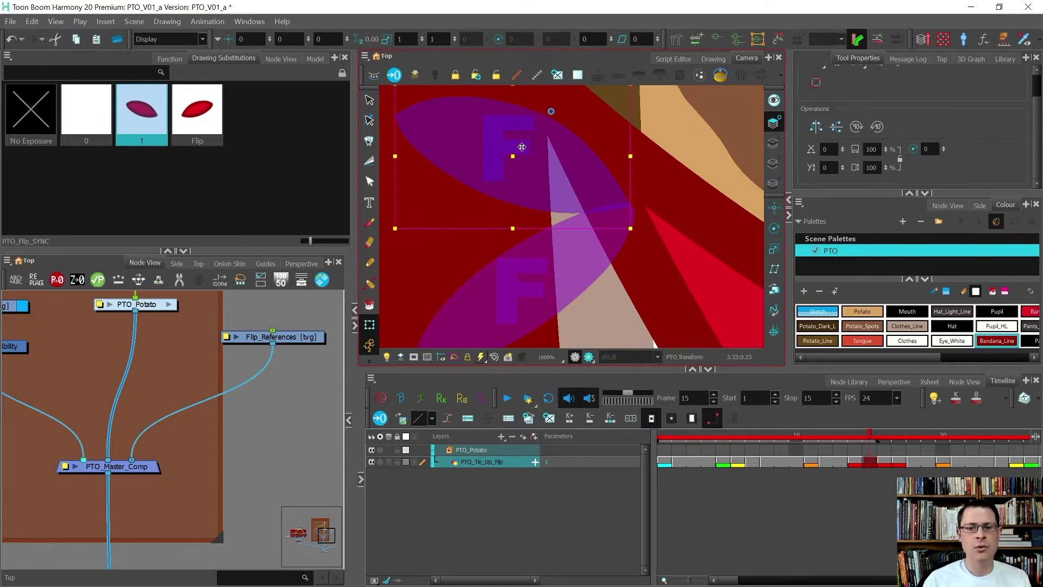
{"action": "key", "text": "equal"}
{"action": "key", "text": "shift+m"}
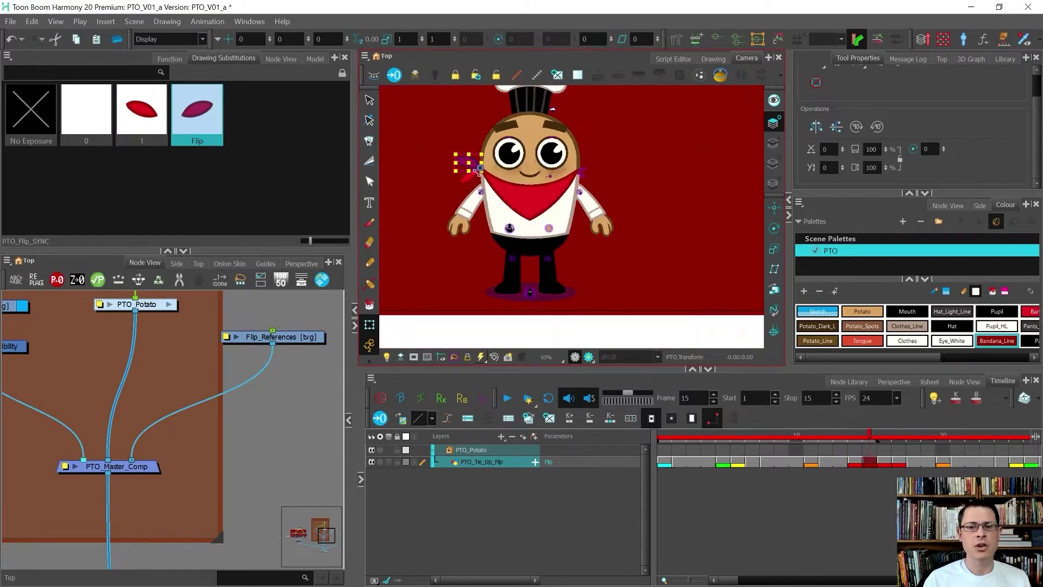
{"action": "scroll", "coordinate": [479, 169], "scroll_direction": "up", "scroll_amount": 3}
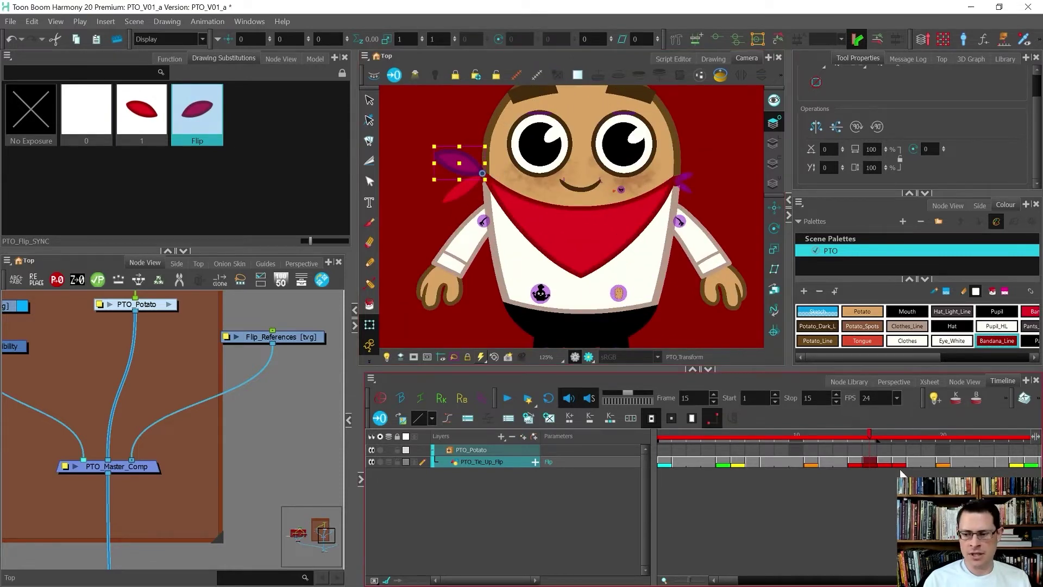
- On frame 16, select the lower bandana tie and its flipped counterpart's handle to compare them
{"action": "left_click", "coordinate": [882, 430]}
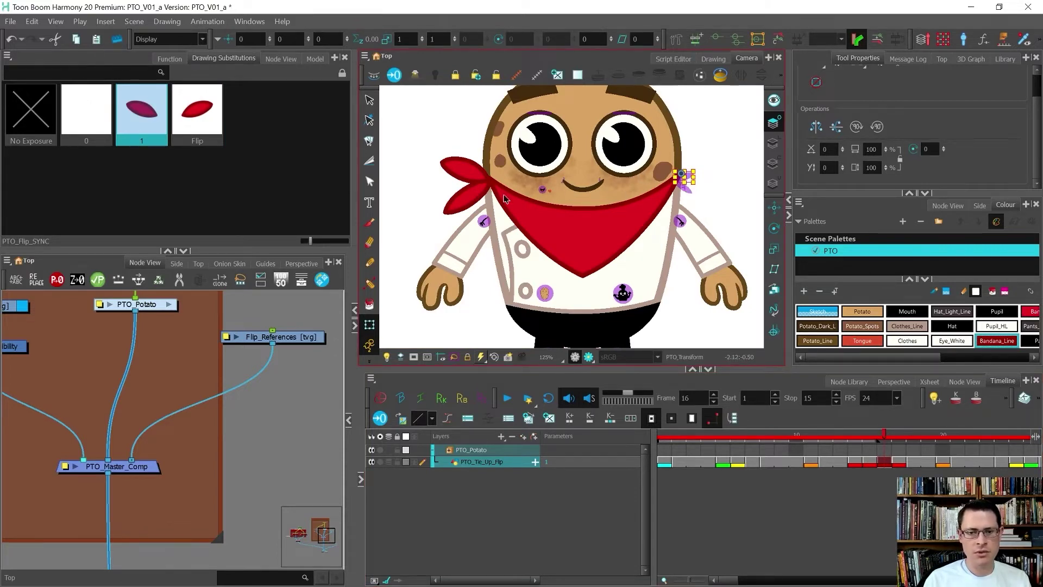
{"action": "left_click", "coordinate": [466, 201]}
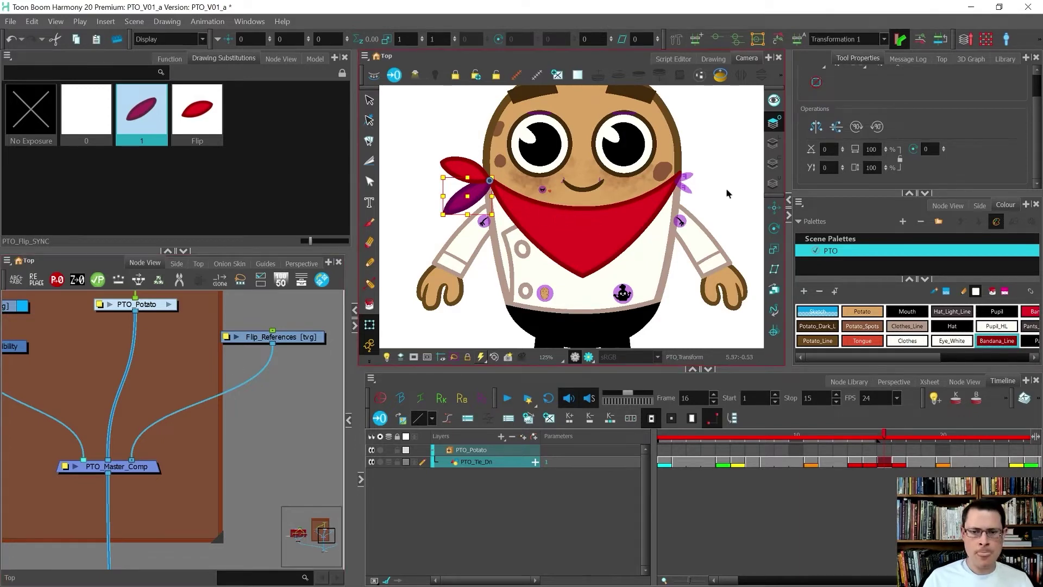
{"action": "left_click", "coordinate": [687, 187]}
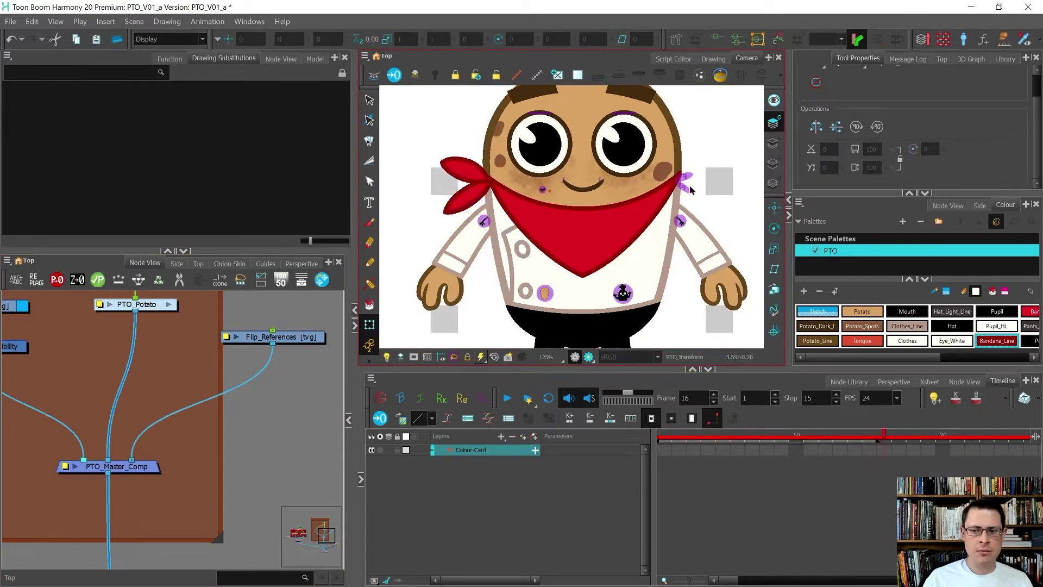
{"action": "left_click", "coordinate": [686, 190]}
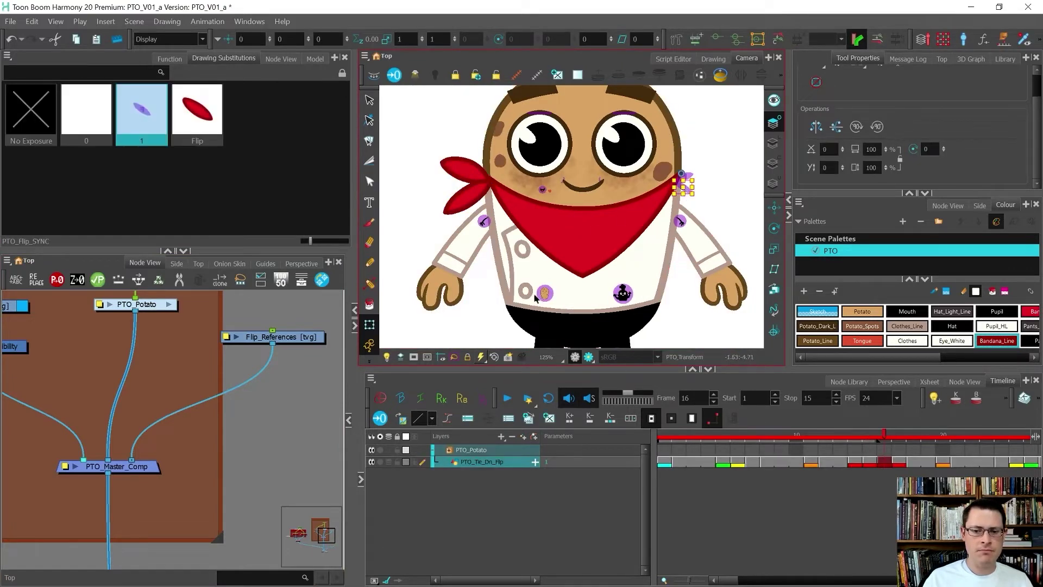
- Select the coat buttons, coat flap and potato spots on frame 16 to check each part that changes with the flip
{"action": "left_click", "coordinate": [520, 250]}
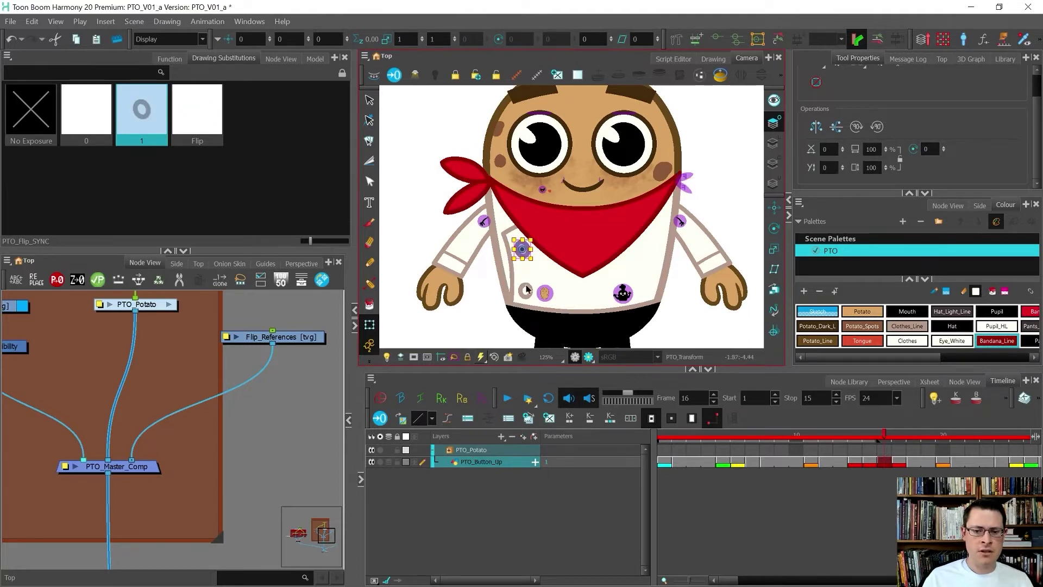
{"action": "left_click", "coordinate": [526, 290]}
{"action": "left_click", "coordinate": [520, 265]}
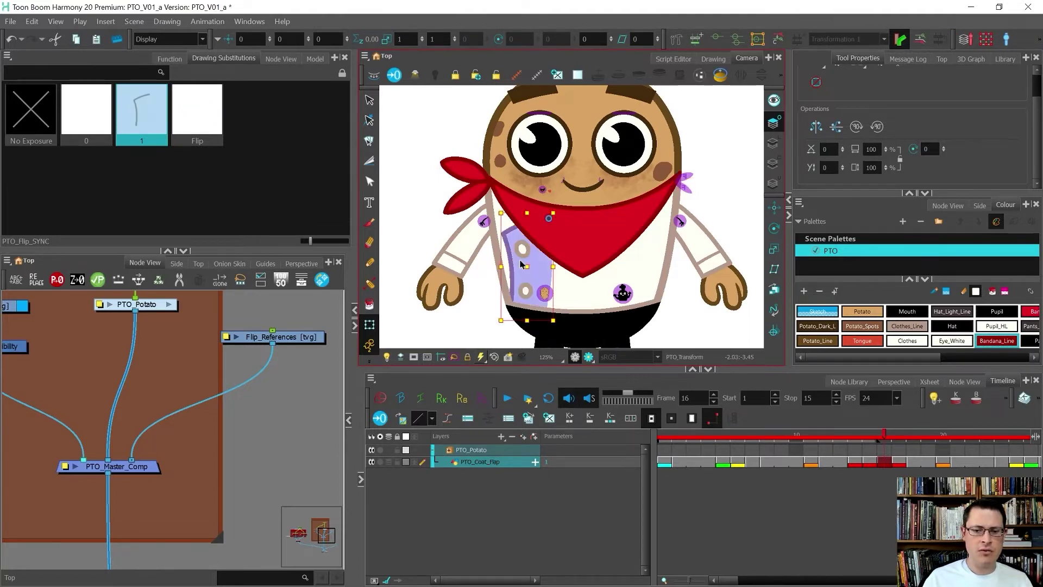
{"action": "left_click", "coordinate": [500, 160]}
{"action": "left_click", "coordinate": [500, 127]}
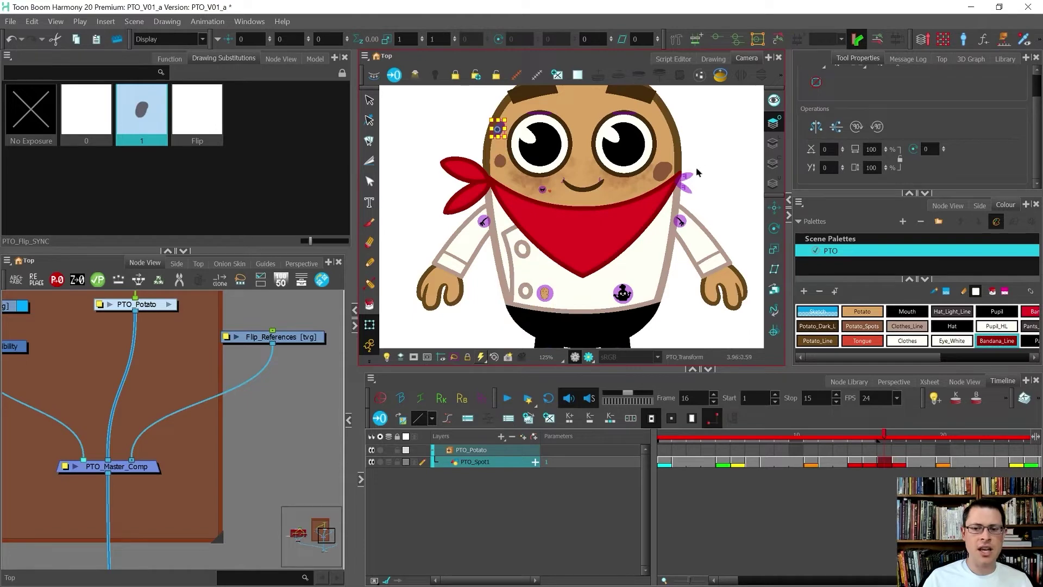
{"action": "left_click", "coordinate": [667, 178]}
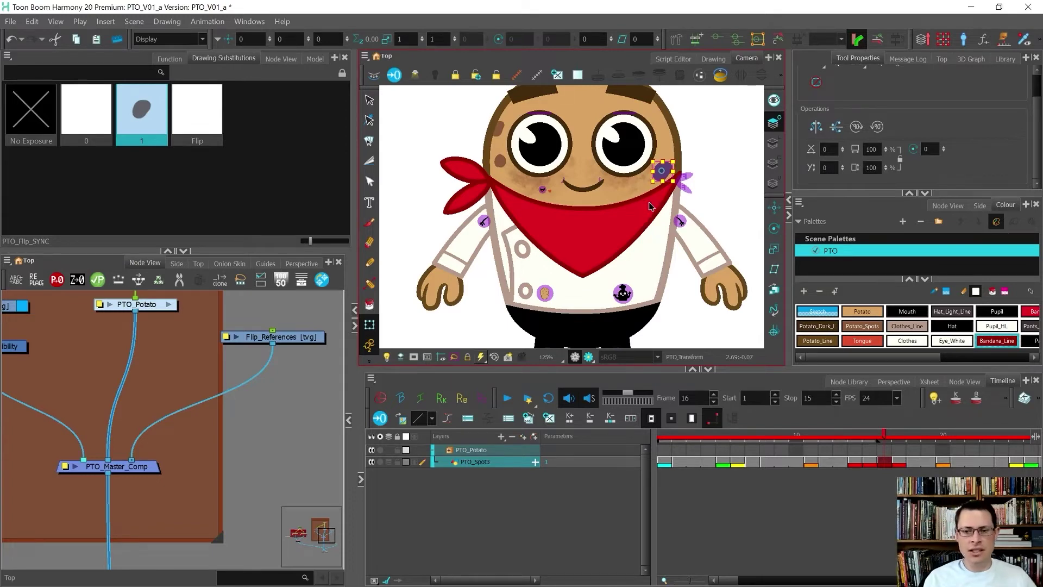
- Select the PTO_Tie_Up_Flip handle on frame 16 and examine its size and placement on the body
{"action": "scroll", "coordinate": [668, 190], "scroll_direction": "up", "scroll_amount": 3}
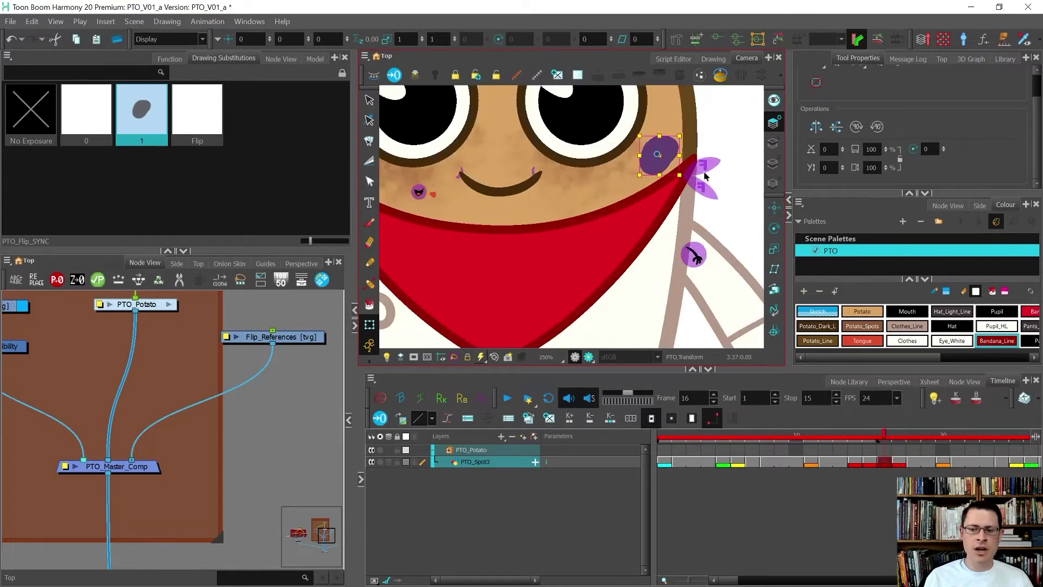
{"action": "left_click", "coordinate": [705, 173]}
{"action": "scroll", "coordinate": [701, 179], "scroll_direction": "down", "scroll_amount": 5}
{"action": "scroll", "coordinate": [608, 219], "scroll_direction": "up", "scroll_amount": 3}
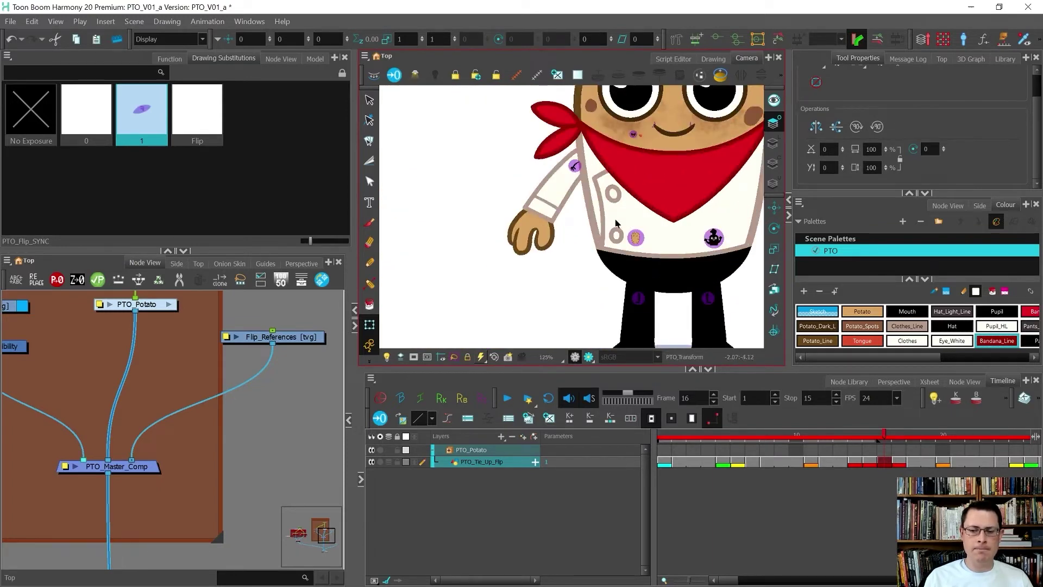
{"action": "scroll", "coordinate": [624, 220], "scroll_direction": "down", "scroll_amount": 3}
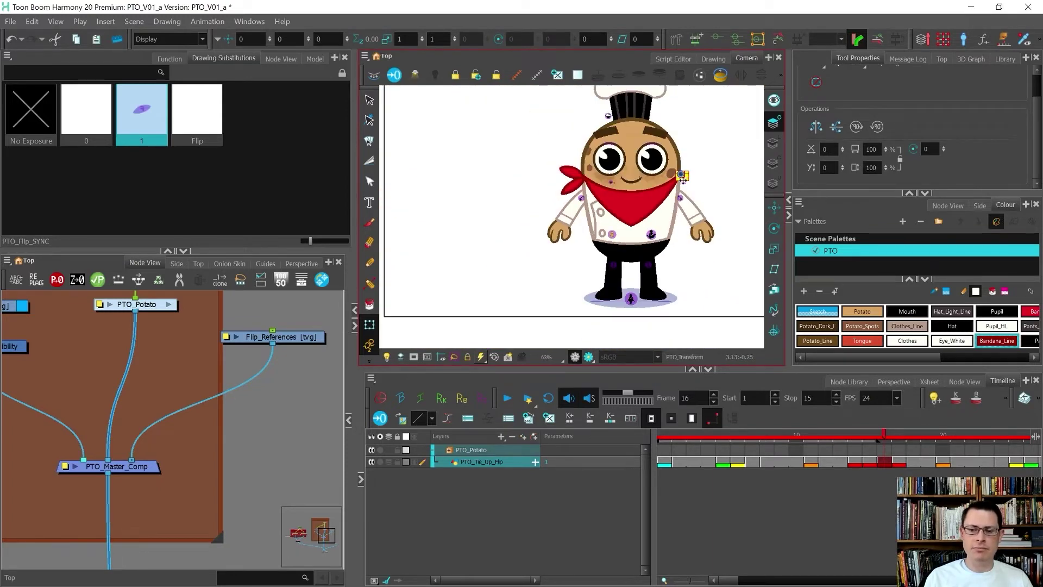
{"action": "scroll", "coordinate": [690, 170], "scroll_direction": "up", "scroll_amount": 5}
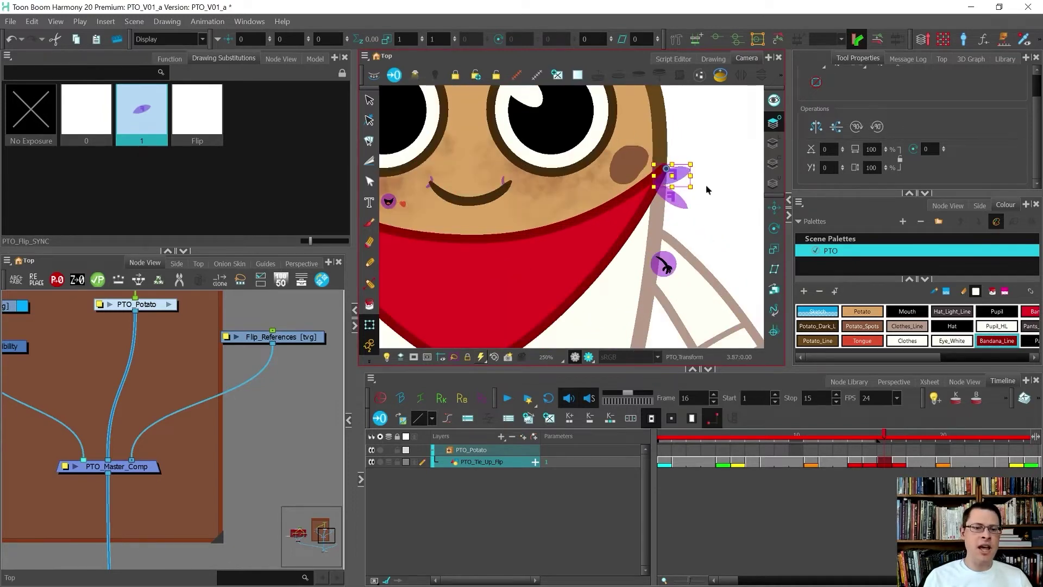
{"action": "scroll", "coordinate": [707, 189], "scroll_direction": "down", "scroll_amount": 3}
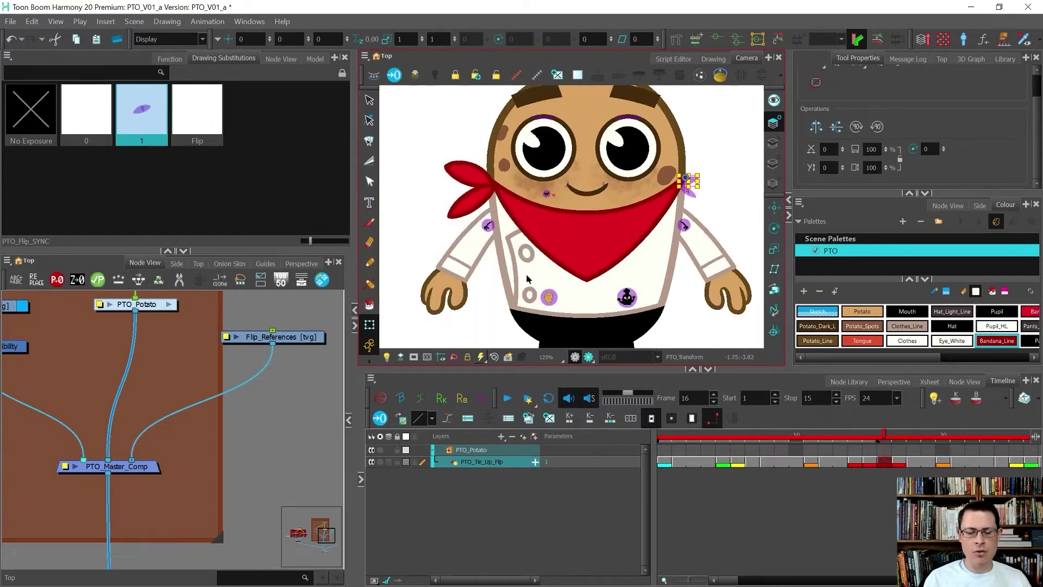
- Locate PTO_Coat_Flap in the node network, and select the flipped upper tie on frame 15
{"action": "left_click", "coordinate": [520, 273]}
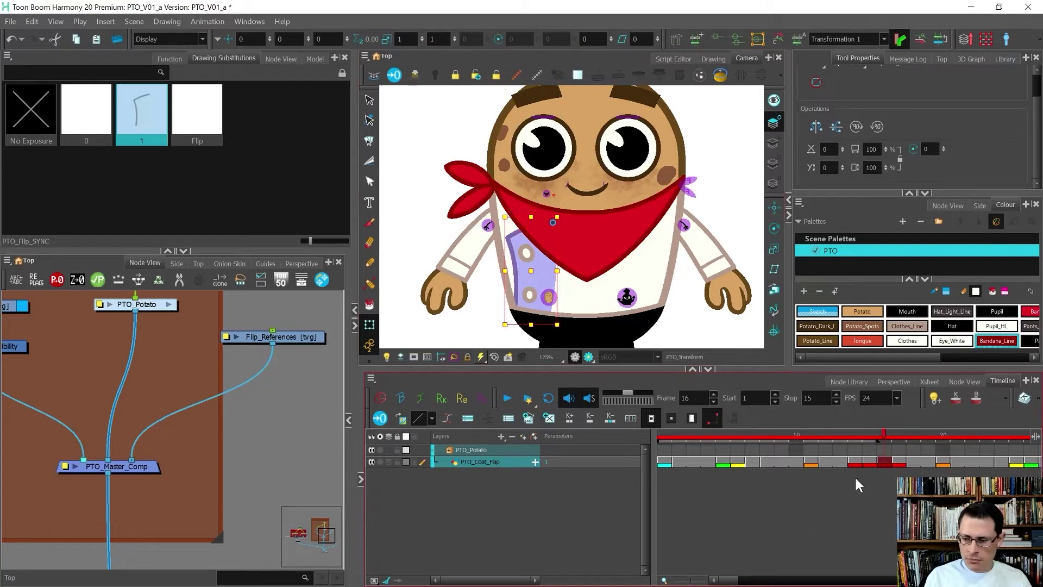
{"action": "key", "text": "o"}
{"action": "scroll", "coordinate": [202, 386], "scroll_direction": "down", "scroll_amount": 6}
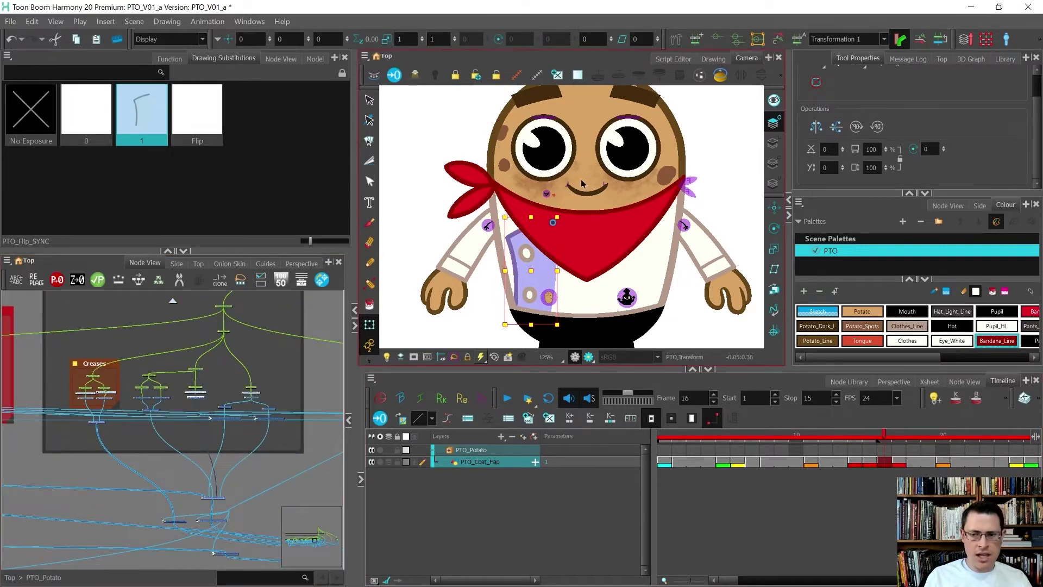
{"action": "left_click", "coordinate": [694, 184]}
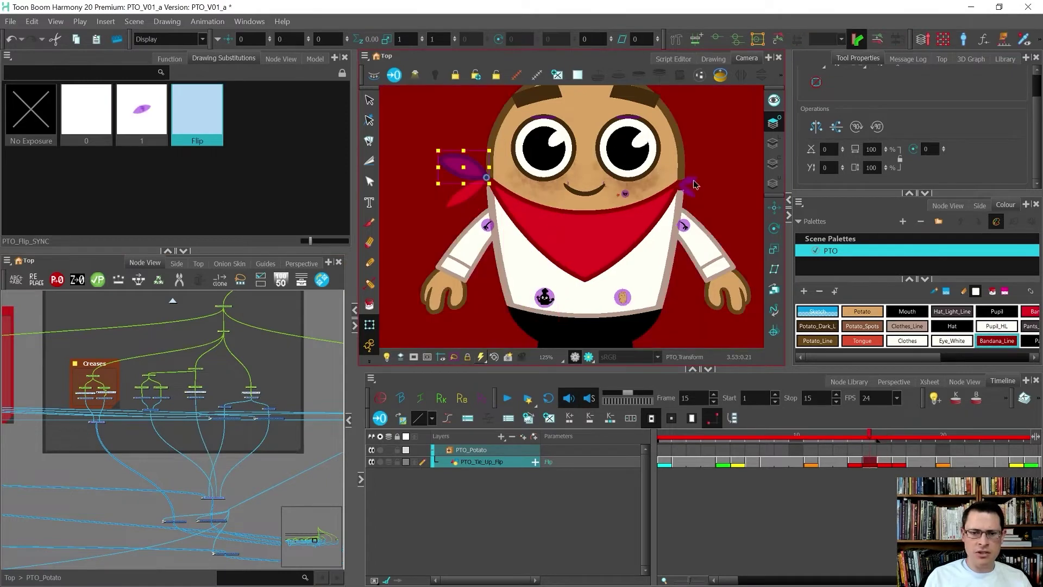
- On frame 15, select the flipped bandana ties' master peg and compare the ties with the small handles on the opposite side of the body
{"action": "scroll", "coordinate": [473, 185], "scroll_direction": "up", "scroll_amount": 3}
{"action": "key", "text": "b"}
{"action": "left_click", "coordinate": [466, 207]}
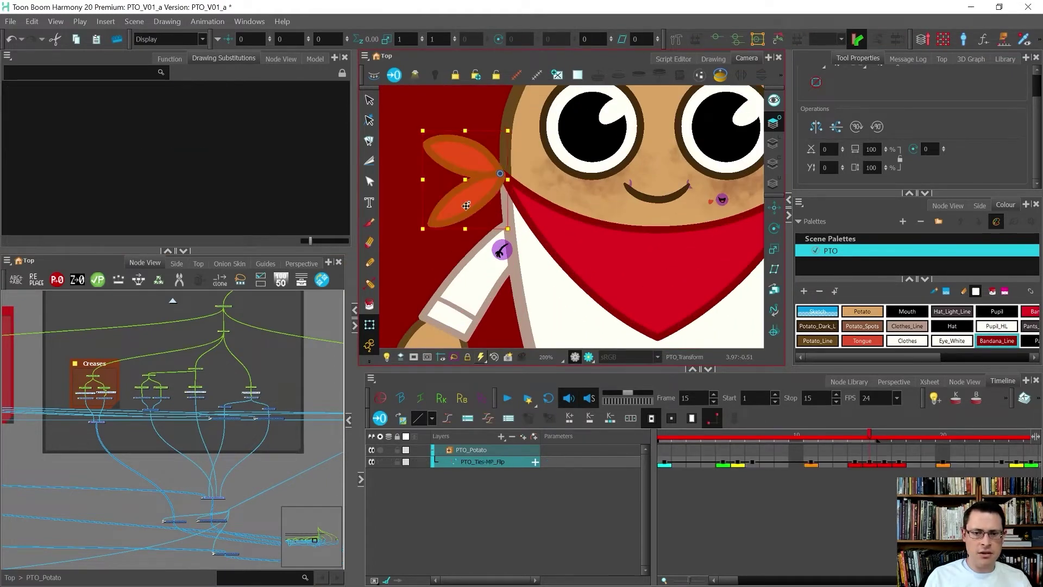
{"action": "scroll", "coordinate": [466, 205], "scroll_direction": "down", "scroll_amount": 5}
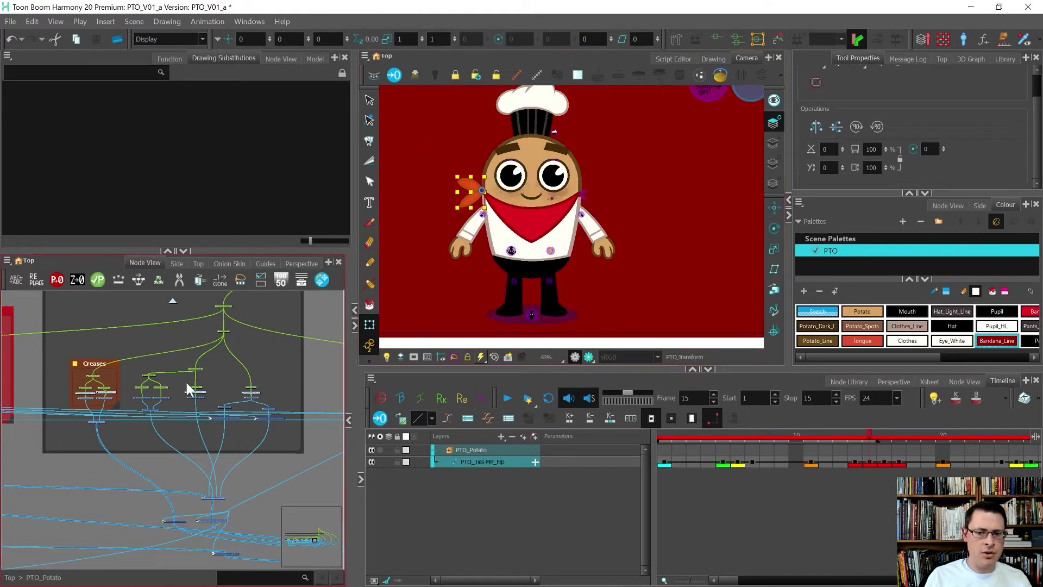
{"action": "scroll", "coordinate": [190, 379], "scroll_direction": "up", "scroll_amount": 3}
{"action": "scroll", "coordinate": [578, 211], "scroll_direction": "up", "scroll_amount": 7}
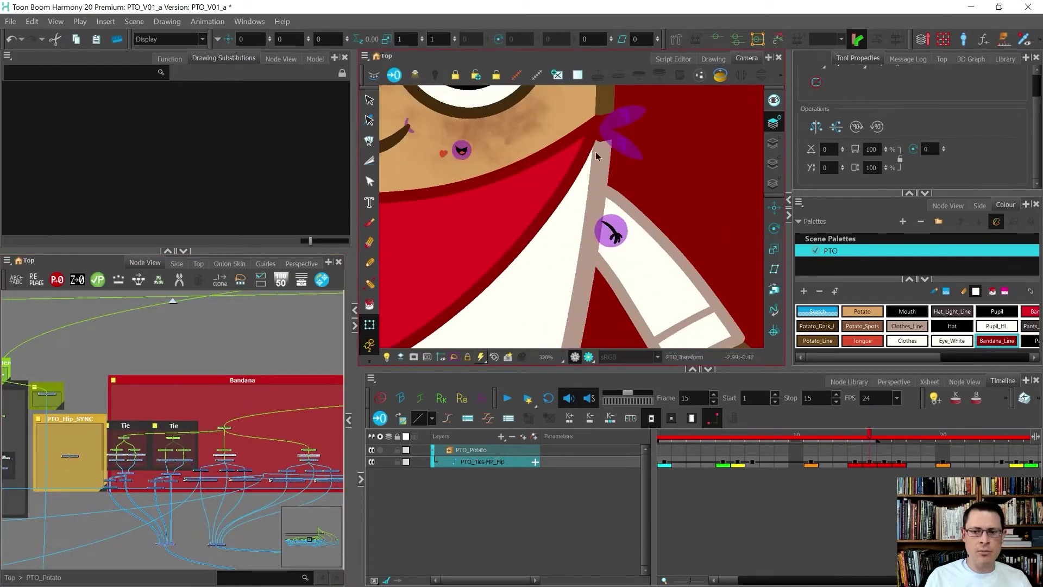
{"action": "scroll", "coordinate": [599, 134], "scroll_direction": "down", "scroll_amount": 6}
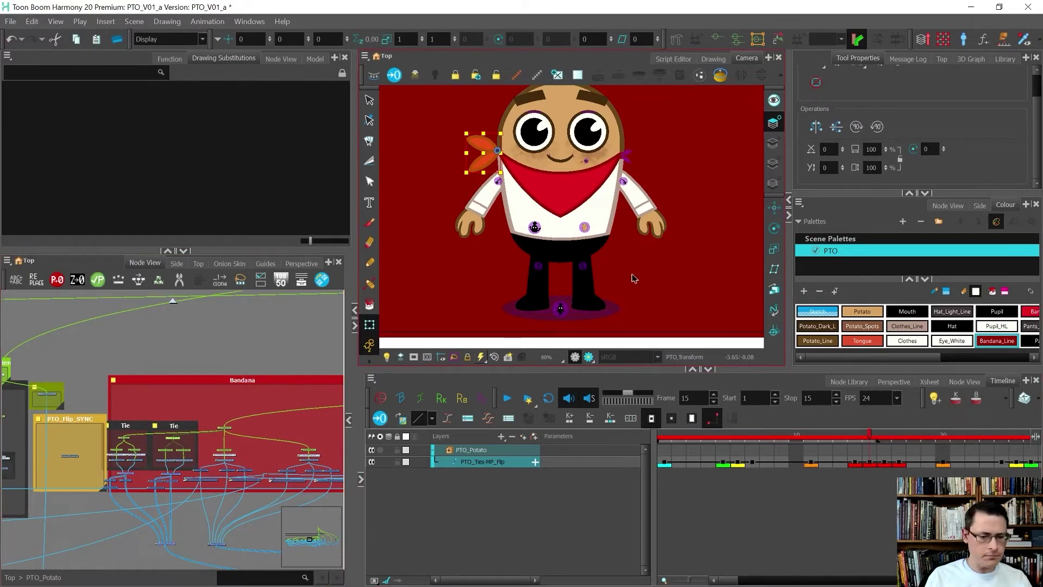
- On frame 16, select the PTO_Coat_Flap-MP peg, locate the Coat group in the node network and enlarge the node view to full screen
{"action": "key", "text": "period"}
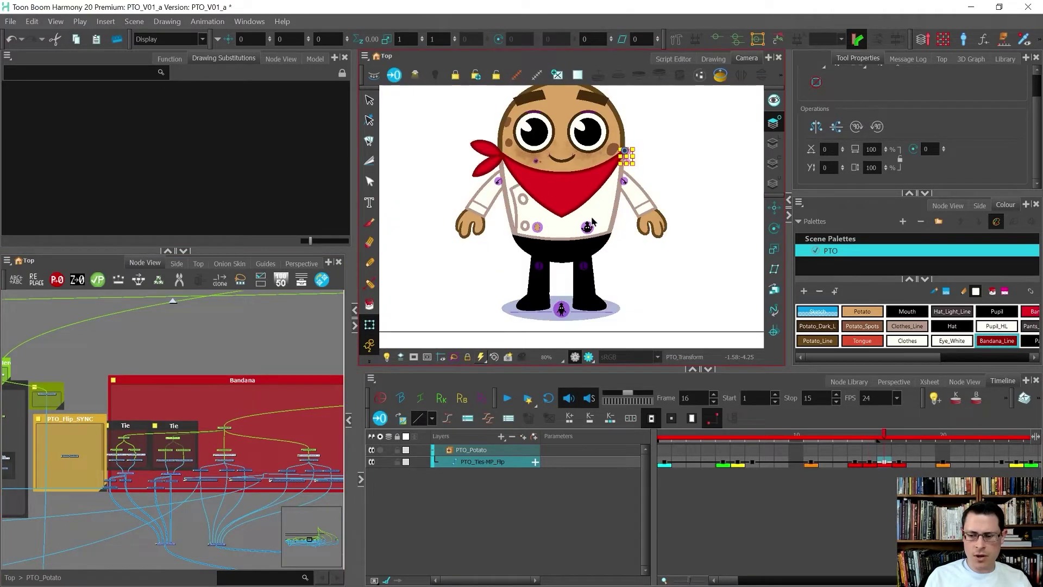
{"action": "left_click", "coordinate": [524, 205]}
{"action": "left_click", "coordinate": [524, 205]}
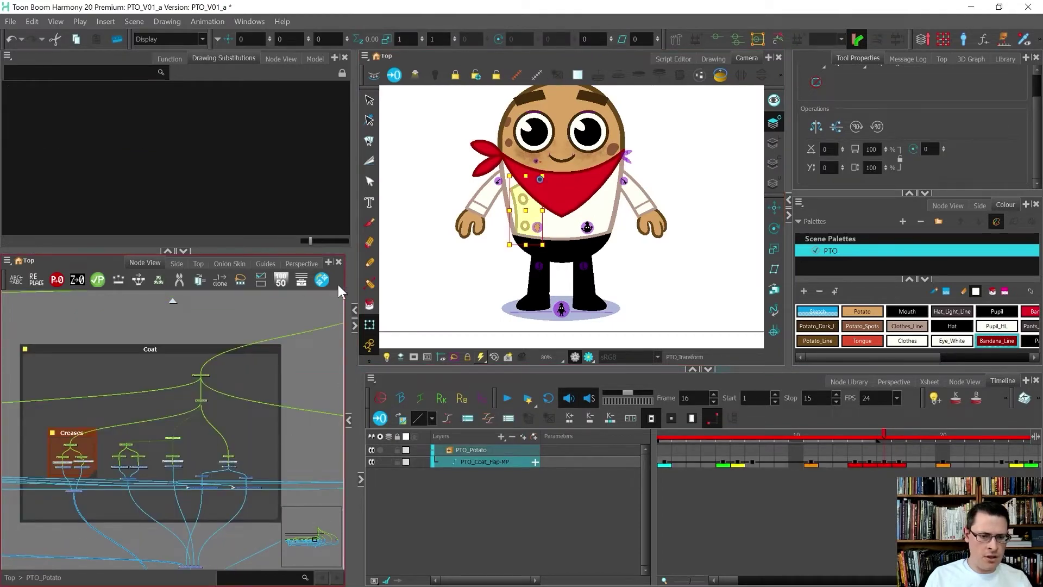
{"action": "left_click_drag", "start_coordinate": [297, 250], "coordinate": [296, 161]}
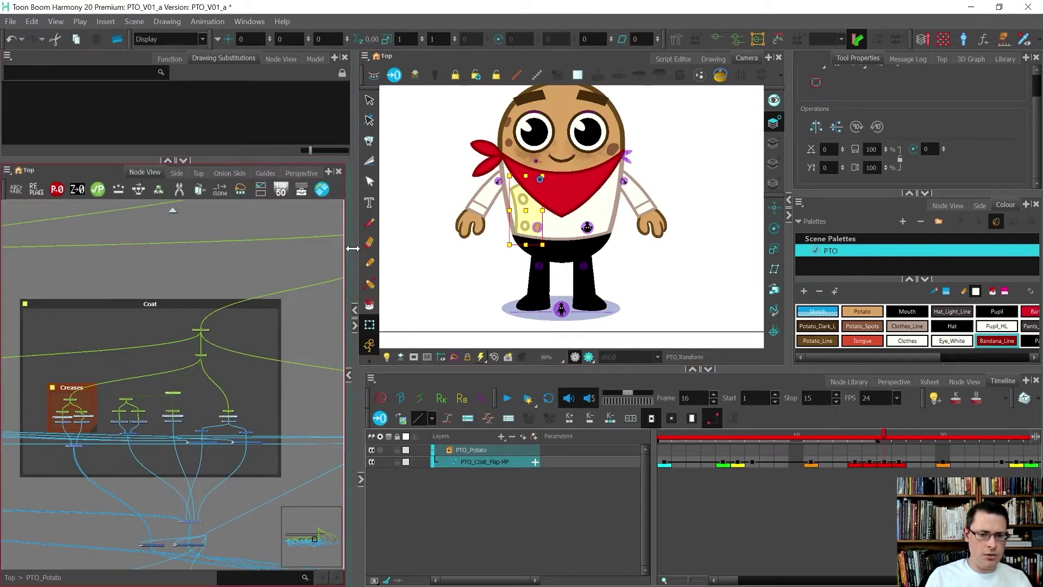
{"action": "left_click_drag", "start_coordinate": [353, 248], "coordinate": [456, 248]}
{"action": "scroll", "coordinate": [297, 412], "scroll_direction": "up", "scroll_amount": 3}
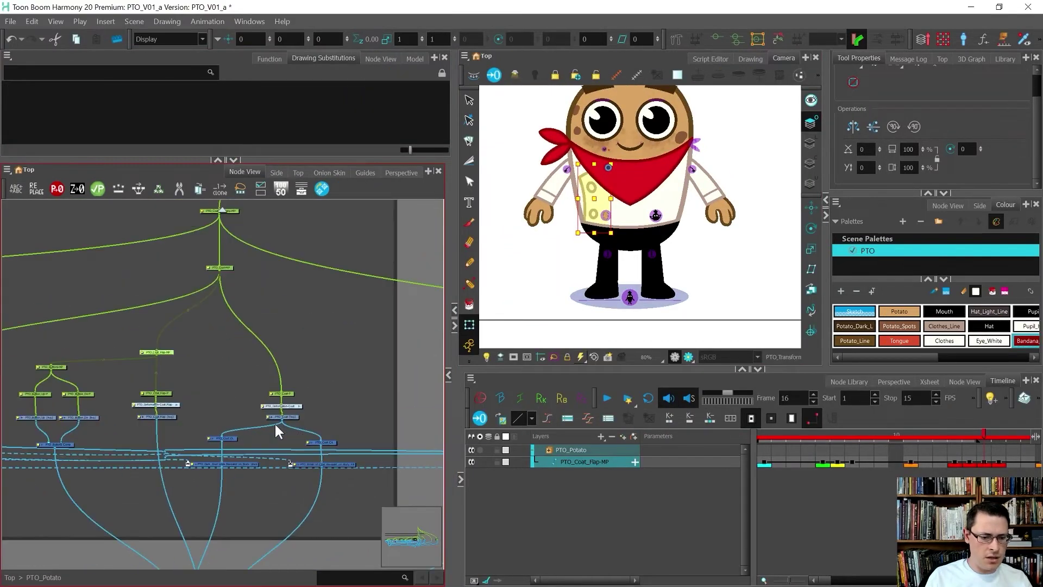
{"action": "key", "text": "grave"}
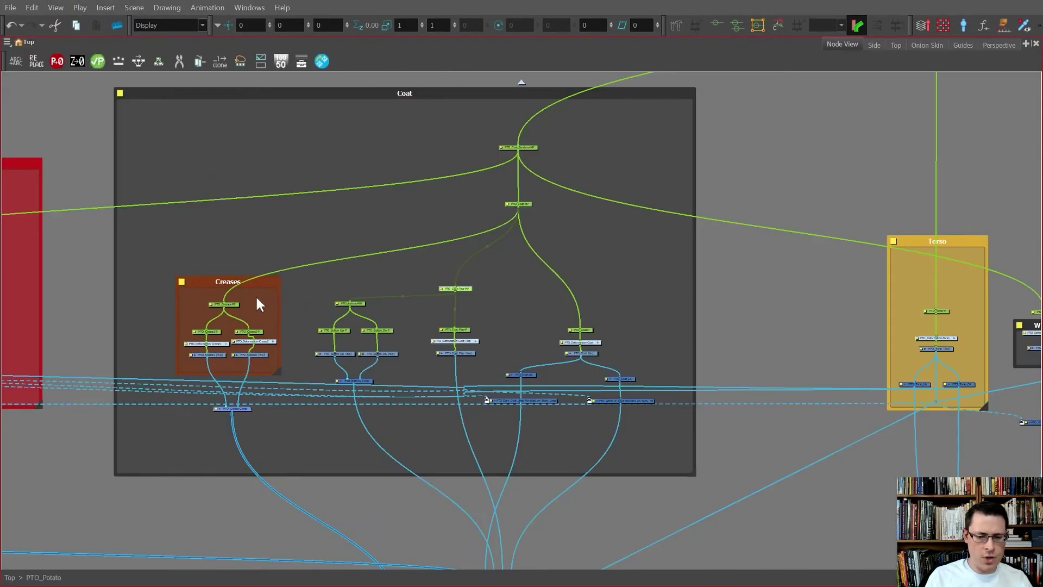
- Widen the Coat backdrop on both sides, moving the main coat nodes and the Creases group toward its outer edges
{"action": "scroll", "coordinate": [256, 298], "scroll_direction": "down", "scroll_amount": 2}
{"action": "left_click_drag", "start_coordinate": [482, 389], "coordinate": [577, 387]}
{"action": "left_click_drag", "start_coordinate": [509, 416], "coordinate": [380, 286]}
{"action": "left_click_drag", "start_coordinate": [380, 322], "coordinate": [459, 321]}
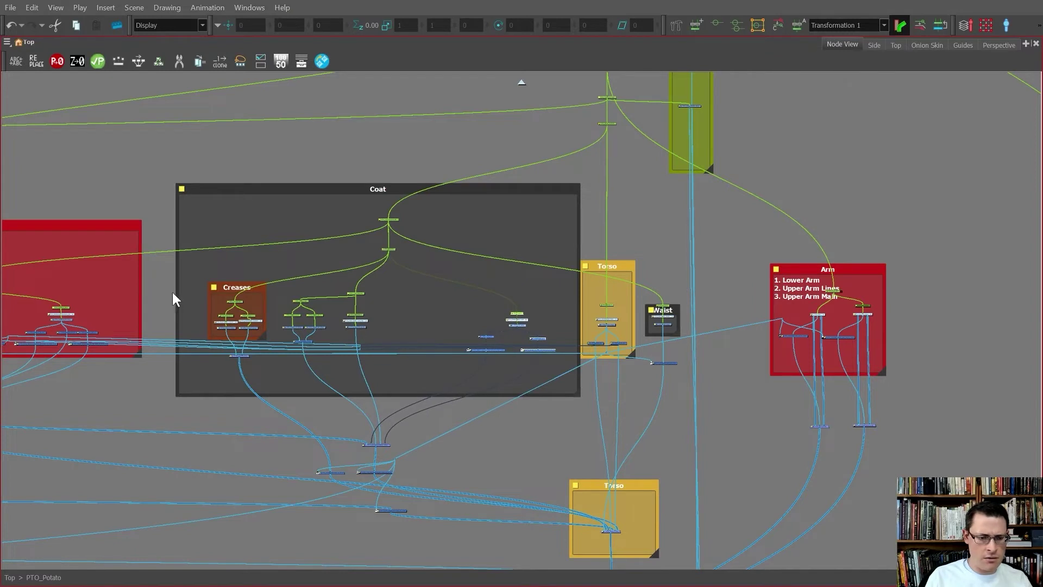
{"action": "left_click_drag", "start_coordinate": [327, 191], "coordinate": [301, 188]}
{"action": "left_click_drag", "start_coordinate": [551, 393], "coordinate": [580, 399]}
{"action": "left_click_drag", "start_coordinate": [203, 274], "coordinate": [231, 343]}
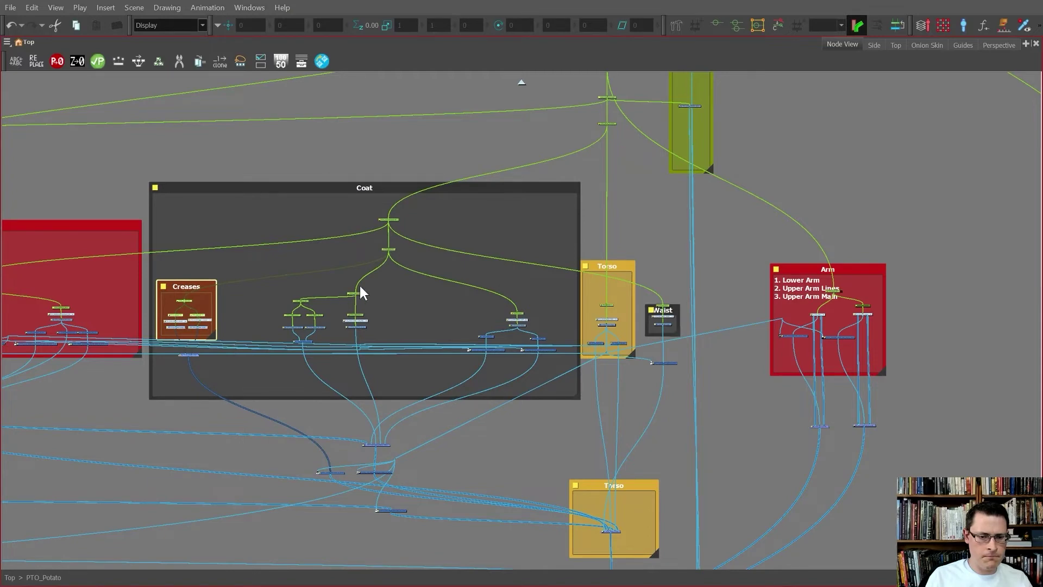
- Move the coat flap and button nodes closer to the Creases group to free space beside the main coat nodes
{"action": "scroll", "coordinate": [359, 283], "scroll_direction": "up", "scroll_amount": 5}
{"action": "left_click_drag", "start_coordinate": [412, 281], "coordinate": [117, 506]}
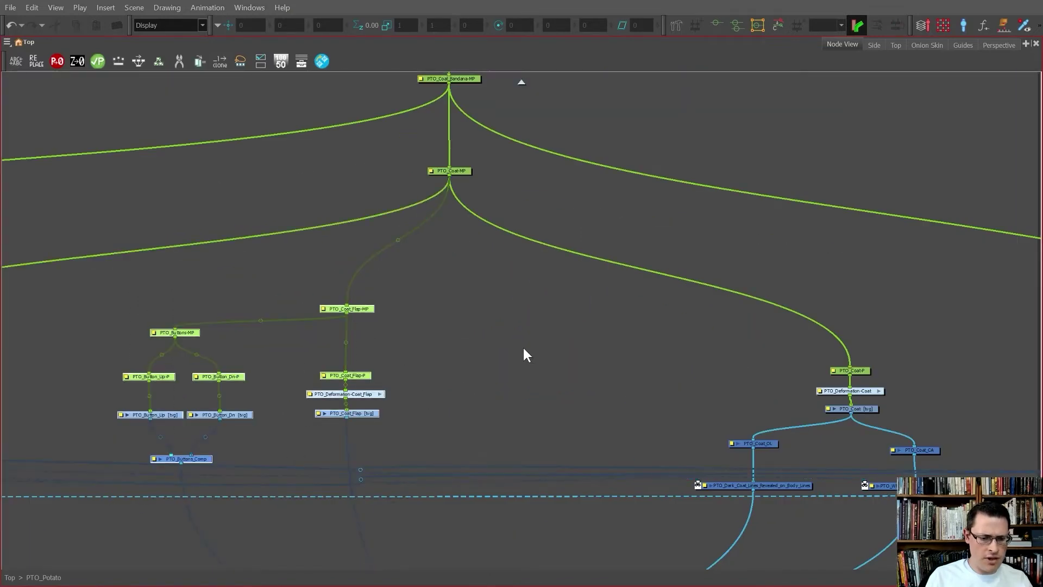
{"action": "scroll", "coordinate": [536, 334], "scroll_direction": "down", "scroll_amount": 3}
{"action": "scroll", "coordinate": [468, 364], "scroll_direction": "up", "scroll_amount": 2}
{"action": "left_click_drag", "start_coordinate": [468, 361], "coordinate": [406, 350]}
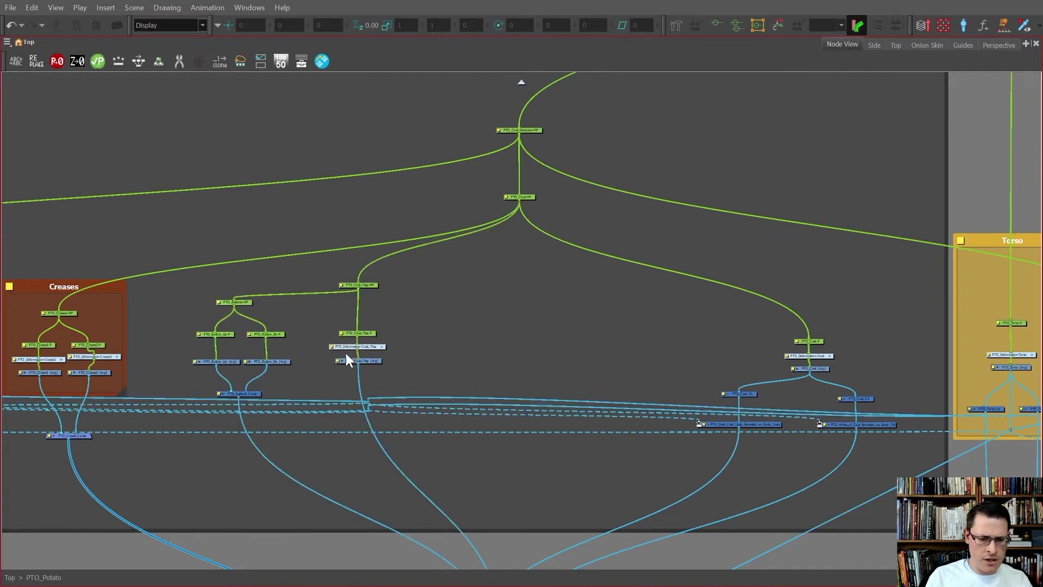
- Copy the coat flap and button nodes and duplicate them with Paste Special, placing the copies between the originals and the main coat nodes
{"action": "scroll", "coordinate": [337, 351], "scroll_direction": "up", "scroll_amount": 3}
{"action": "left_click_drag", "start_coordinate": [487, 195], "coordinate": [394, 246]}
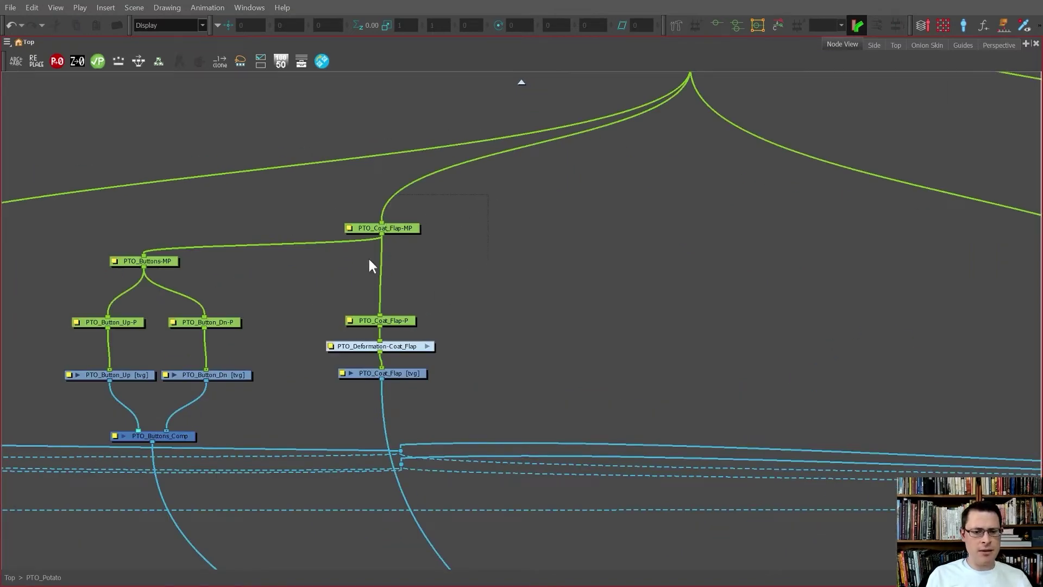
{"action": "left_click_drag", "start_coordinate": [65, 437], "coordinate": [54, 442]}
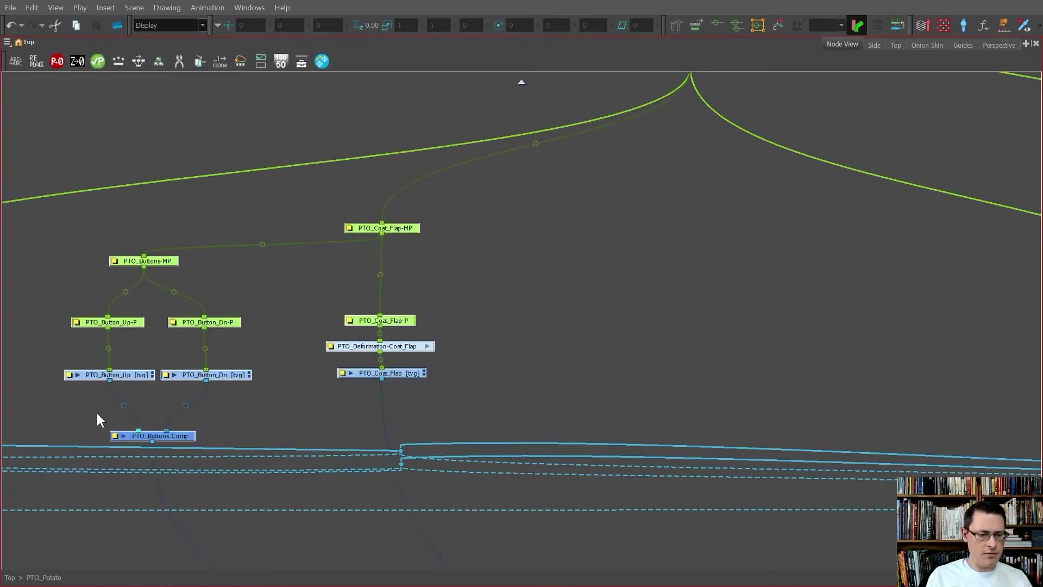
{"action": "key", "text": "ctrl+c"}
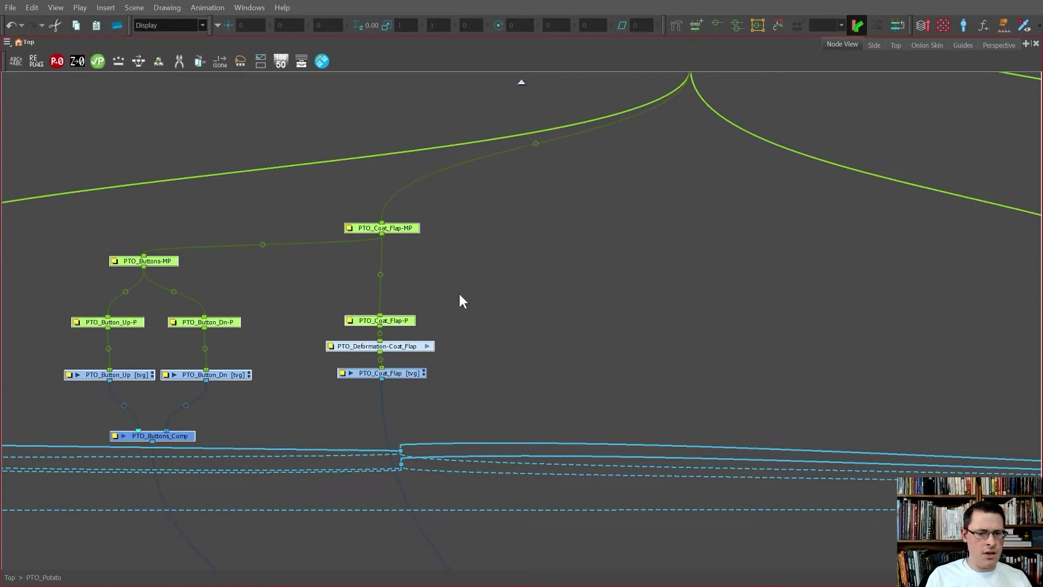
{"action": "right_click", "coordinate": [460, 295]}
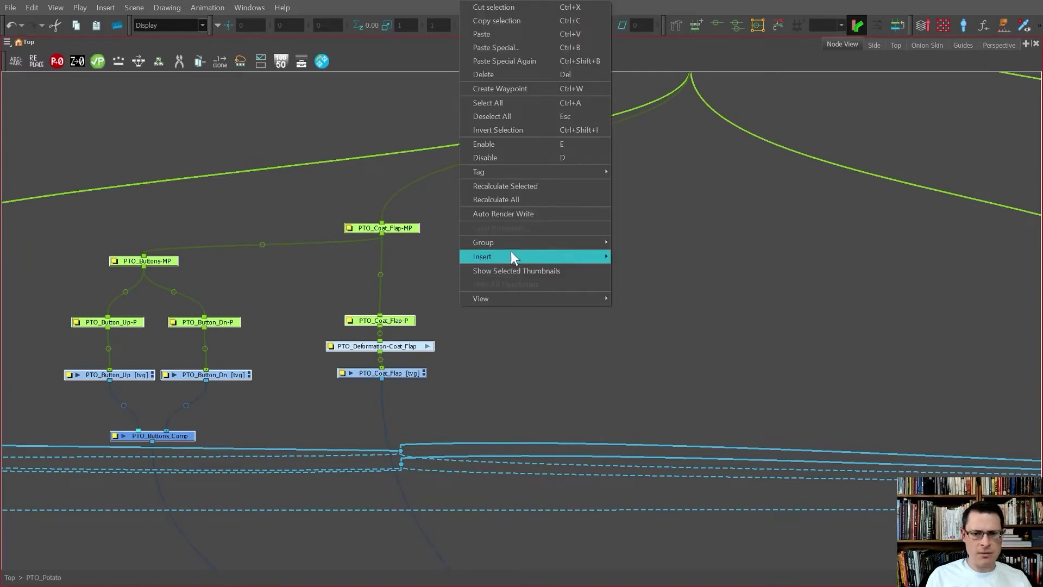
{"action": "left_click", "coordinate": [486, 47]}
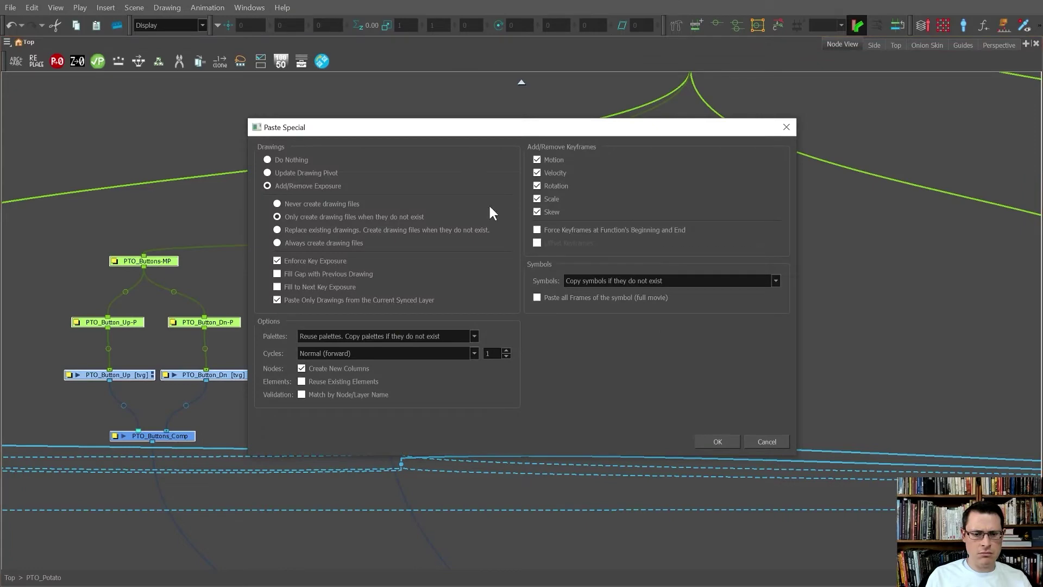
{"action": "left_click", "coordinate": [717, 441]}
{"action": "scroll", "coordinate": [364, 350], "scroll_direction": "down", "scroll_amount": 2}
{"action": "left_click_drag", "start_coordinate": [650, 383], "coordinate": [705, 285]}
{"action": "scroll", "coordinate": [700, 301], "scroll_direction": "up", "scroll_amount": 2}
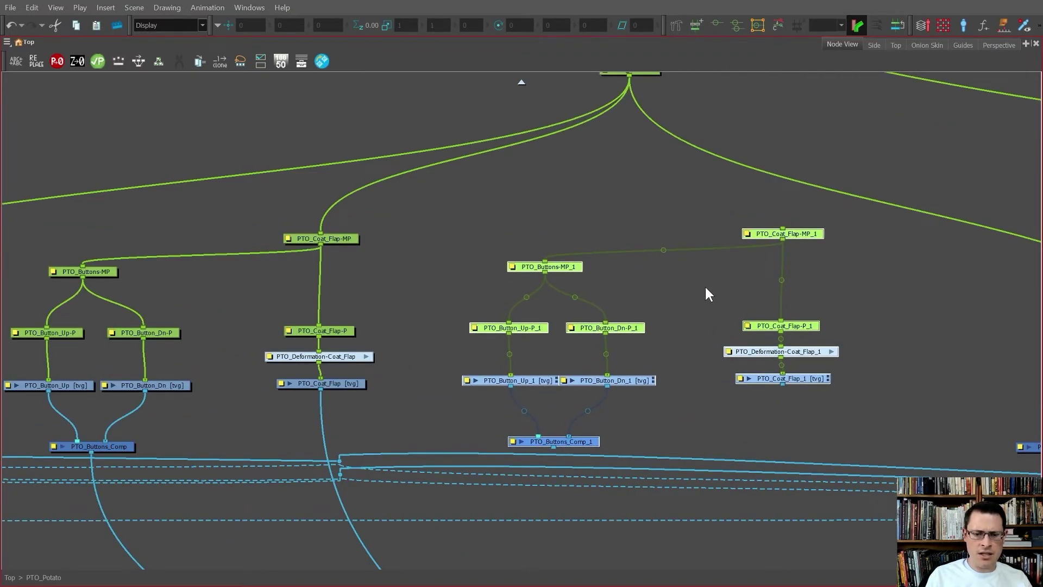
- Rename the duplicated coat flap and button nodes by replacing the suffix 1 with Flip
{"action": "left_click", "coordinate": [21, 64]}
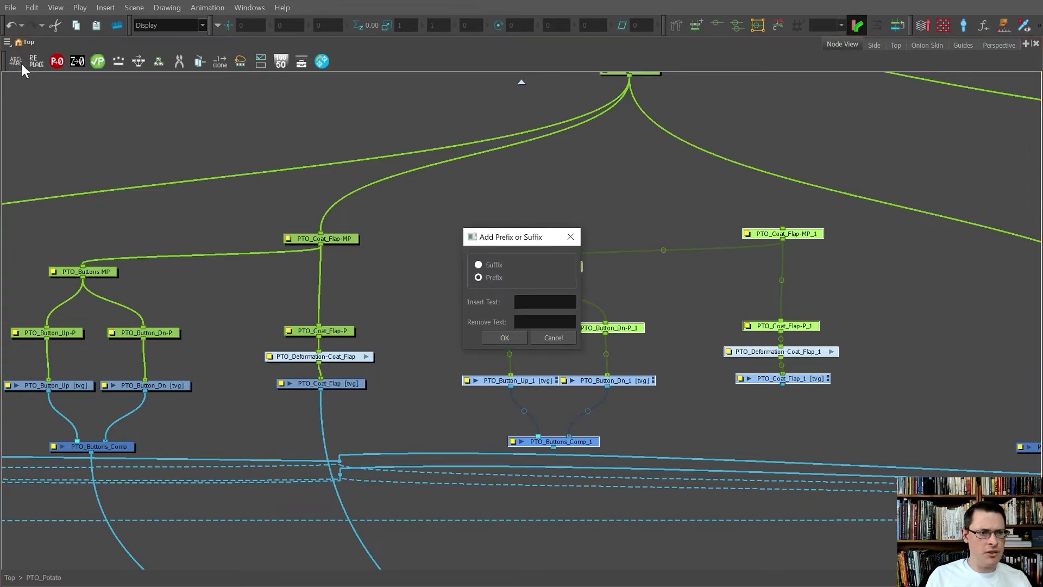
{"action": "left_click", "coordinate": [487, 267]}
{"action": "left_click", "coordinate": [543, 302]}
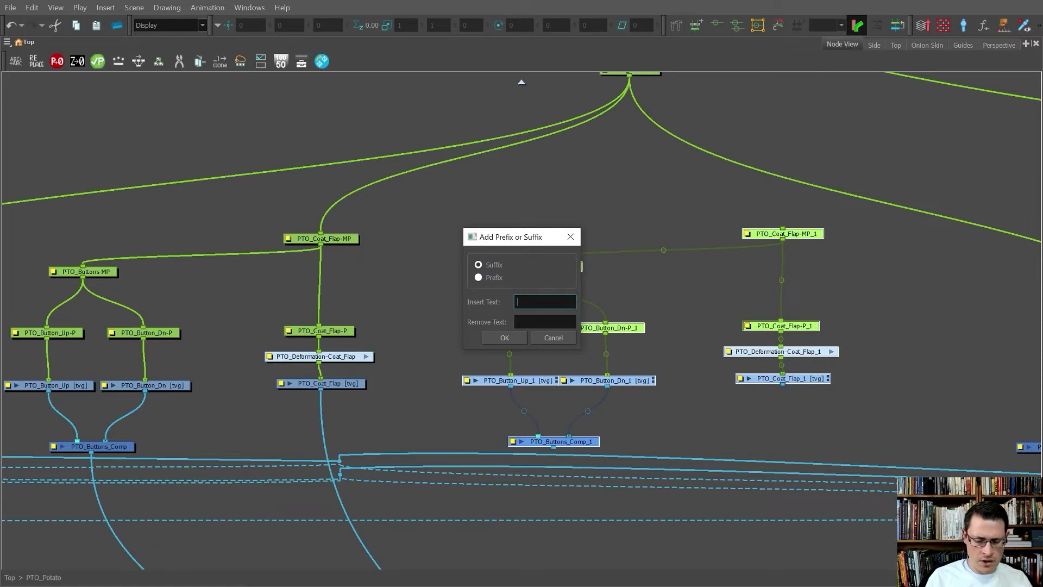
{"action": "key", "text": "Tab"}
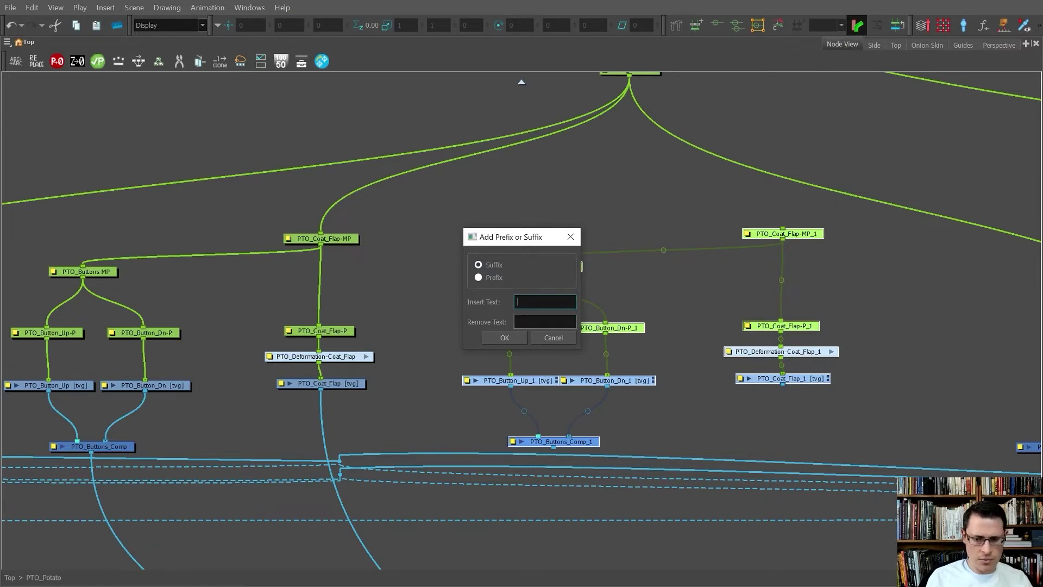
{"action": "type", "text": "1"}
{"action": "type", "text": "Flrip"}
{"action": "key", "text": "BackSpace"}
{"action": "key", "text": "BackSpace"}
{"action": "key", "text": "BackSpace"}
{"action": "type", "text": "ip"}
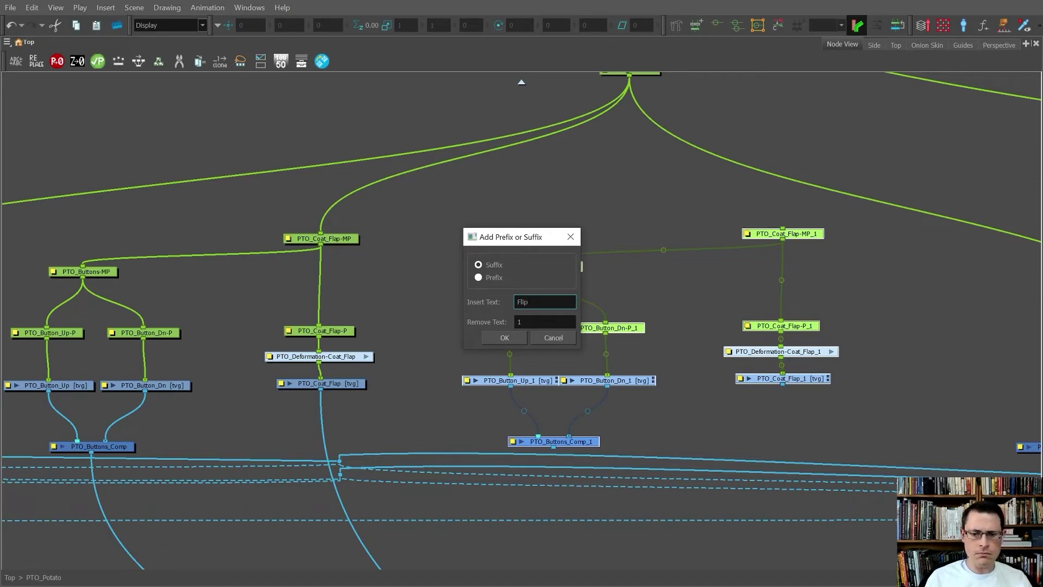
{"action": "left_click", "coordinate": [510, 337]}
- Connect the outputs of PTO_Buttons_Comp_Flip and PTO_Coat_Flap_Flip to the coat's composite below the Coat backdrop
{"action": "scroll", "coordinate": [461, 362], "scroll_direction": "down", "scroll_amount": 5}
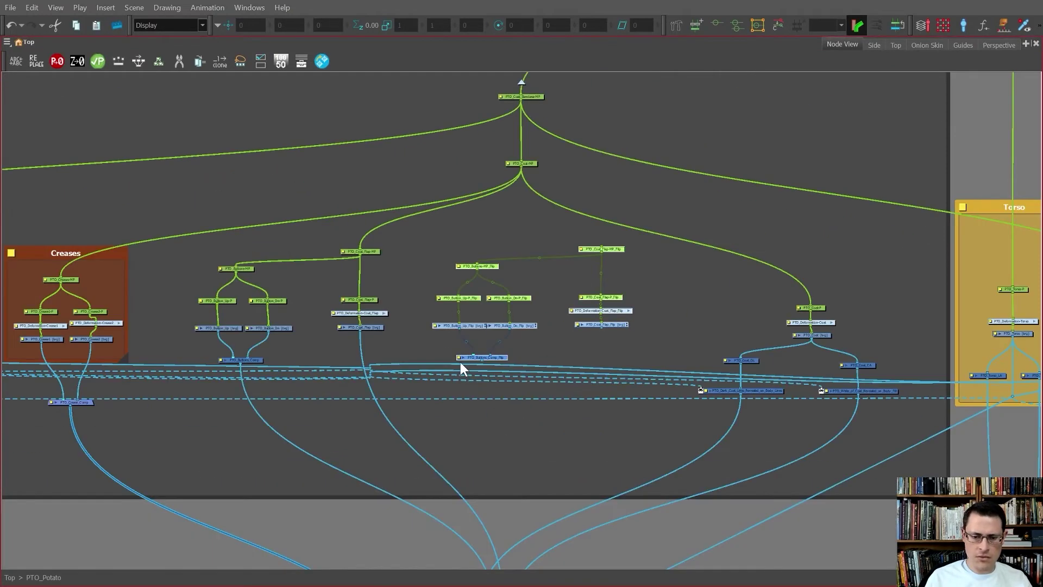
{"action": "scroll", "coordinate": [424, 317], "scroll_direction": "up", "scroll_amount": 5}
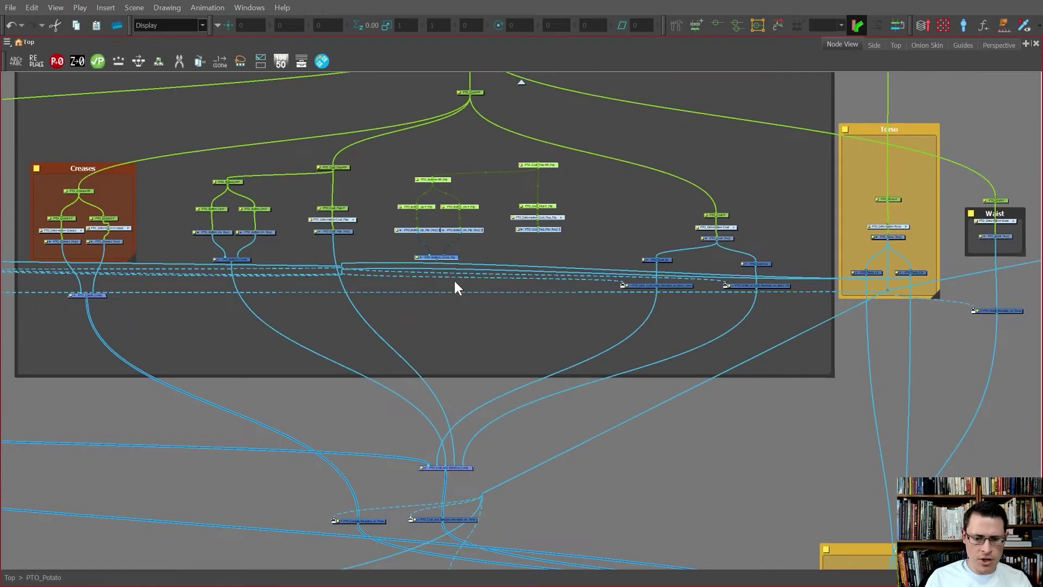
{"action": "left_click_drag", "start_coordinate": [438, 260], "coordinate": [459, 465]}
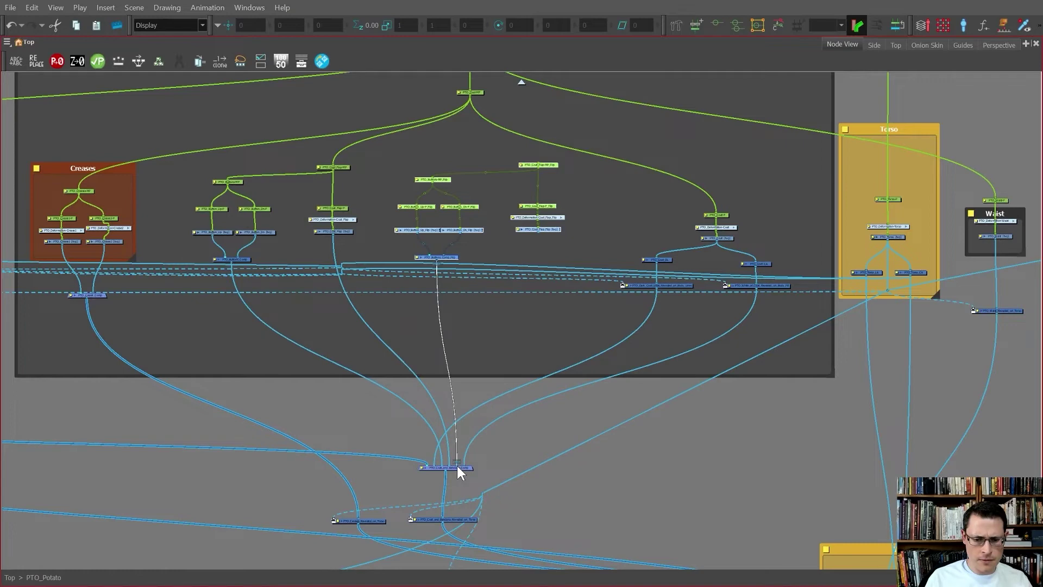
{"action": "left_click_drag", "start_coordinate": [539, 233], "coordinate": [460, 469]}
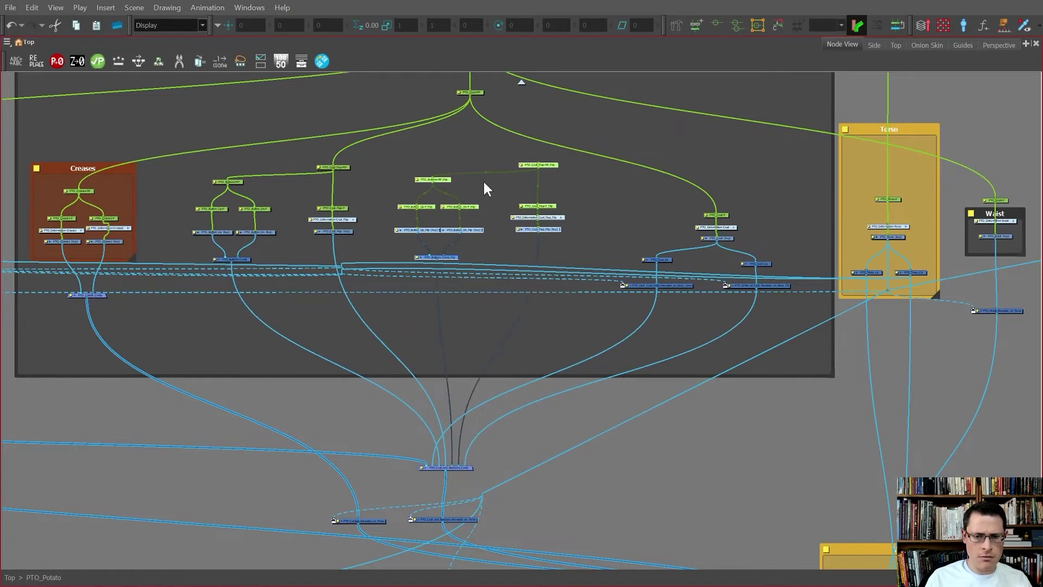
- Select the flipped button and coat flap drawing nodes and compare them with the original PTO_Coat_Flap drawing
{"action": "scroll", "coordinate": [484, 183], "scroll_direction": "up", "scroll_amount": 3}
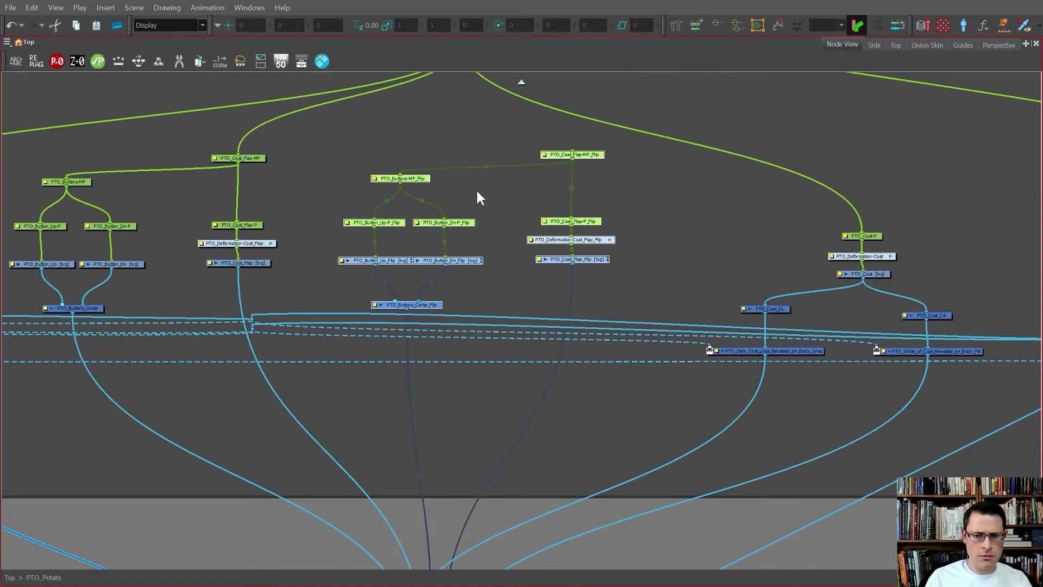
{"action": "left_click", "coordinate": [333, 259]}
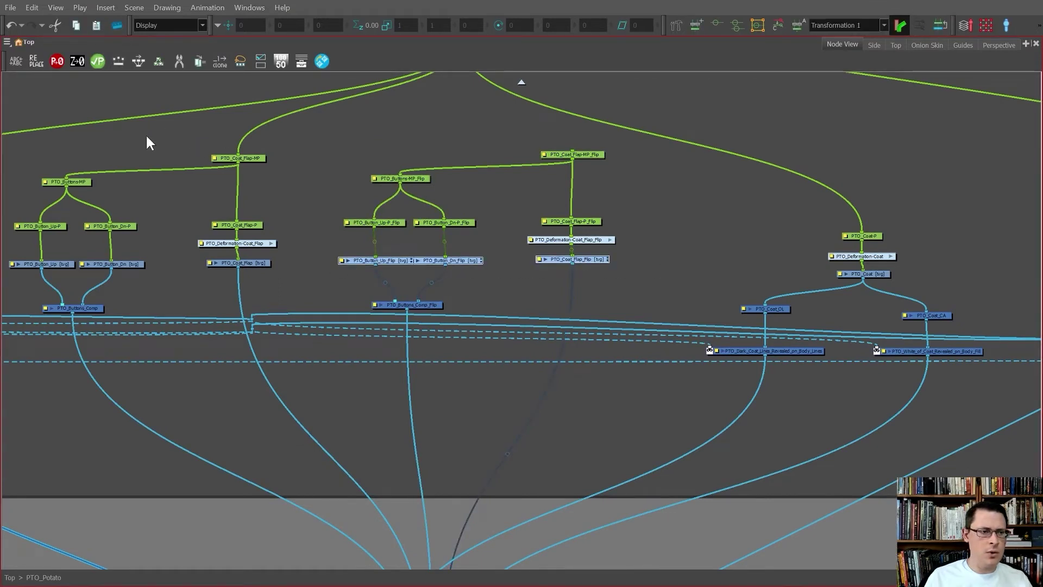
{"action": "left_click", "coordinate": [351, 277]}
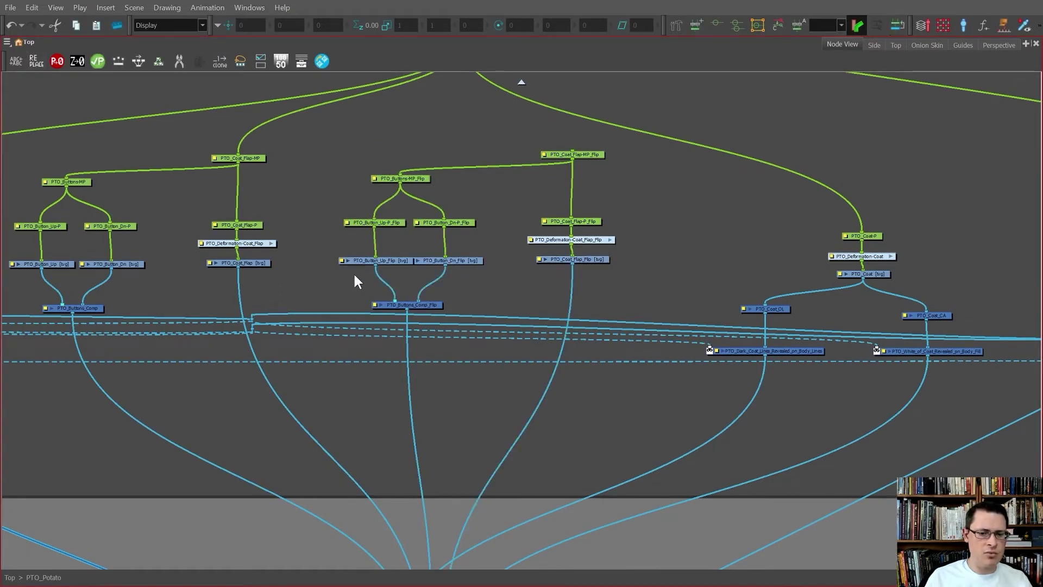
{"action": "left_click", "coordinate": [386, 259]}
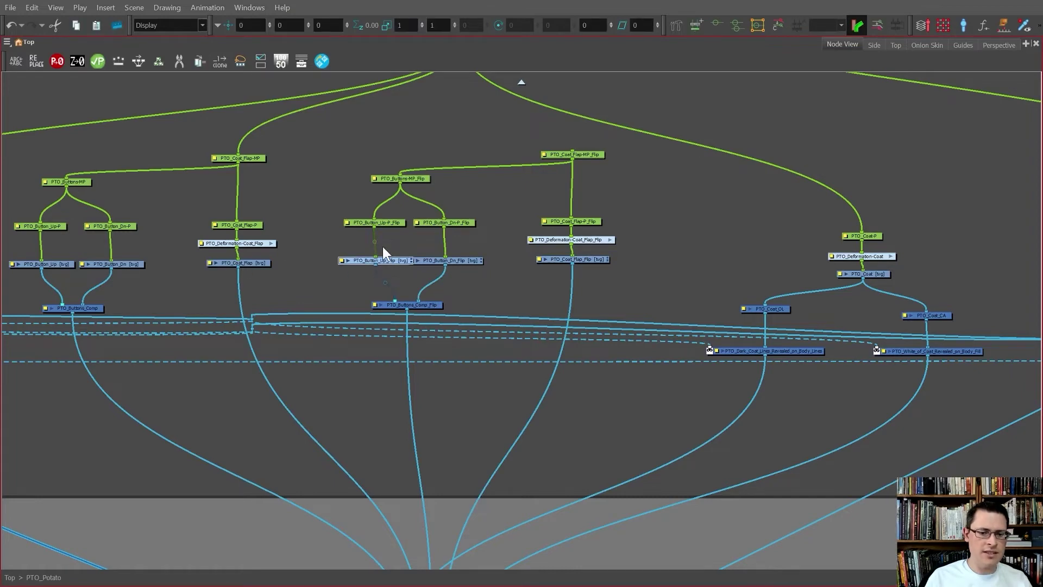
{"action": "scroll", "coordinate": [229, 252], "scroll_direction": "up", "scroll_amount": 3}
{"action": "left_click", "coordinate": [262, 269]}
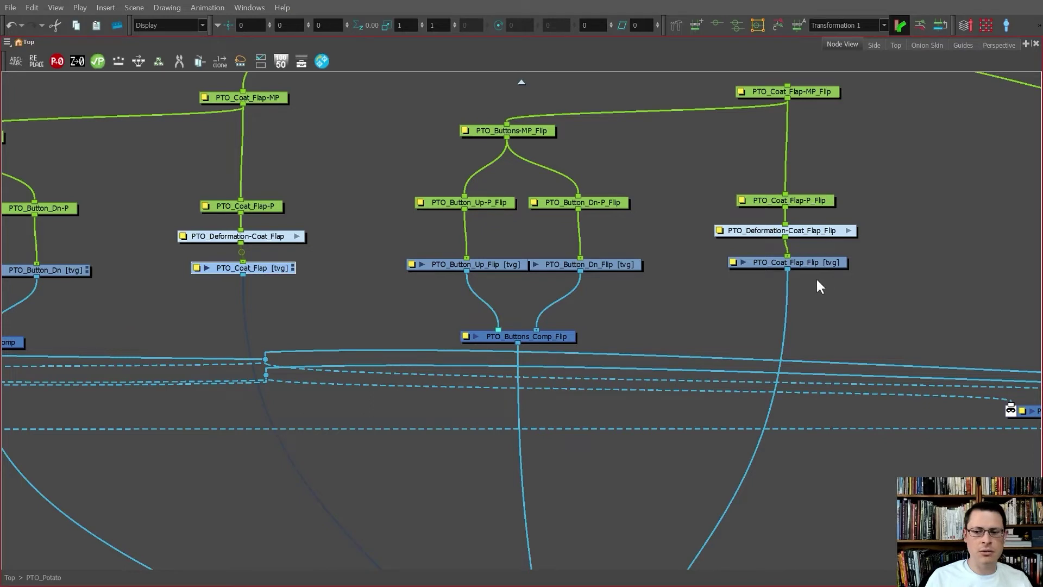
- Unsync the PTO_Button_Up_Flip, PTO_Button_Dn_Flip and PTO_Coat_Flap_Flip drawing layers from their current sync
{"action": "left_click_drag", "start_coordinate": [881, 260], "coordinate": [519, 288]}
{"action": "left_click_drag", "start_coordinate": [373, 291], "coordinate": [372, 289]}
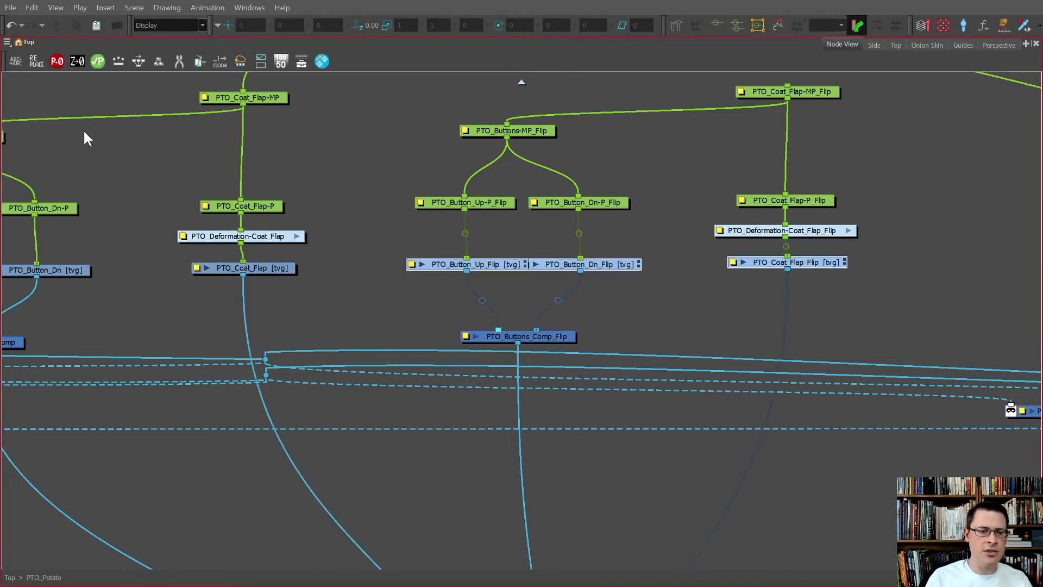
{"action": "left_click", "coordinate": [7, 43]}
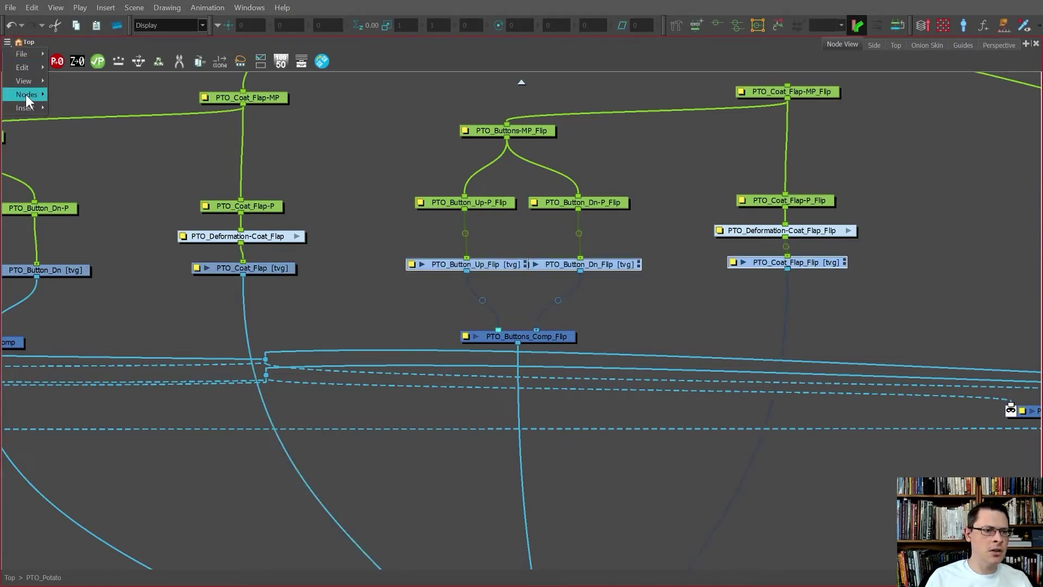
{"action": "mouse_move", "coordinate": [25, 94]}
{"action": "left_click", "coordinate": [124, 216]}
- Sync the three flipped button and coat flap drawing layers with the parent layer PTO_Potato/PTO_Flip_SYNC
{"action": "left_click_drag", "start_coordinate": [386, 241], "coordinate": [724, 302]}
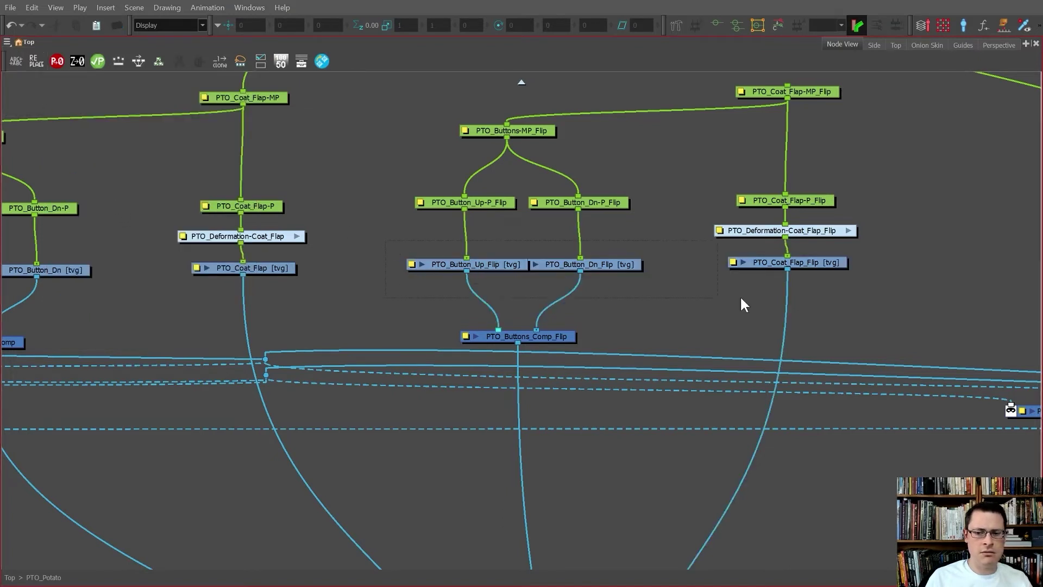
{"action": "left_click_drag", "start_coordinate": [836, 298], "coordinate": [836, 300]}
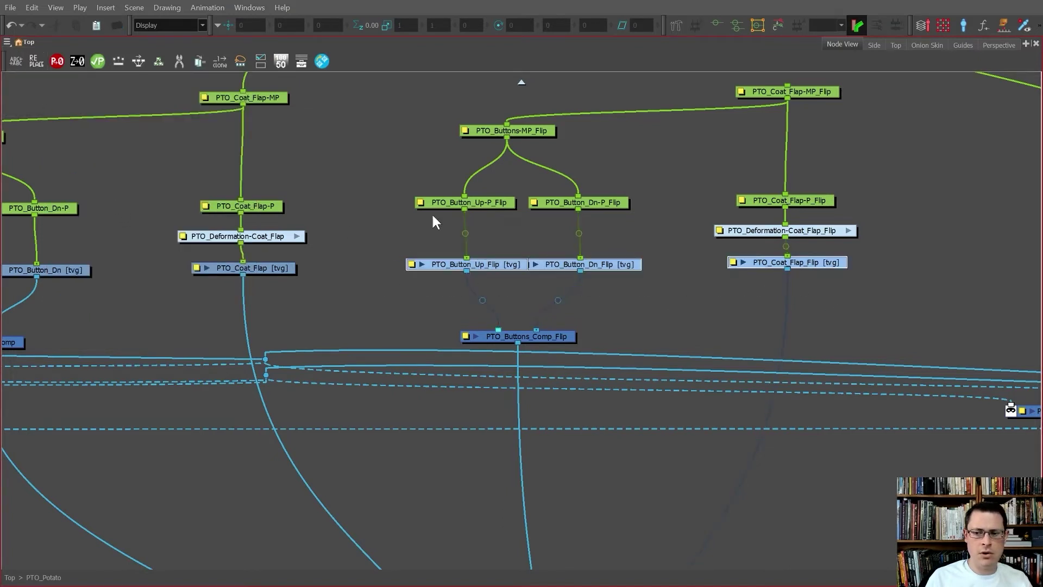
{"action": "left_click", "coordinate": [8, 42]}
{"action": "mouse_move", "coordinate": [12, 95]}
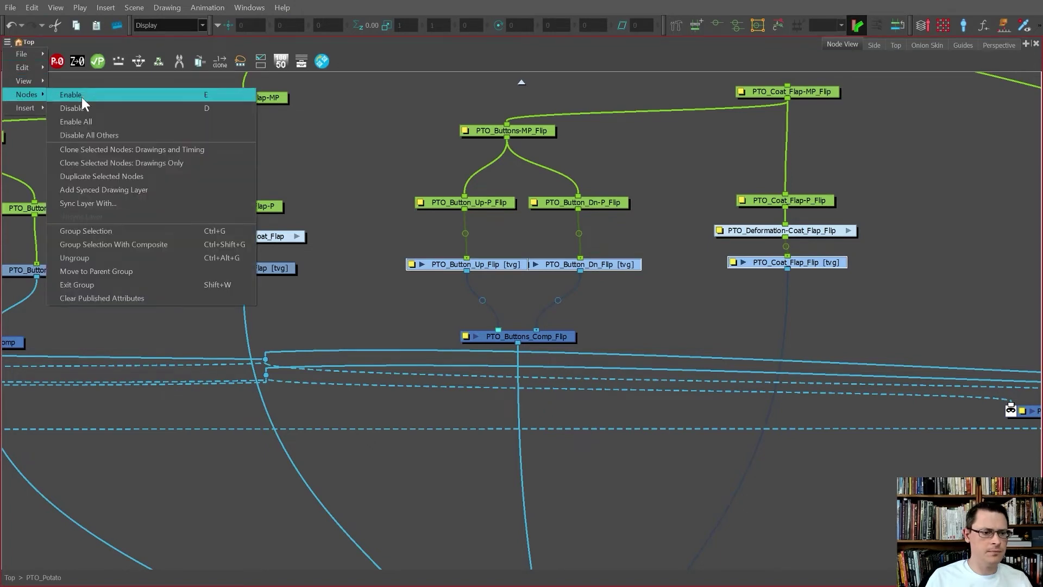
{"action": "left_click", "coordinate": [107, 204]}
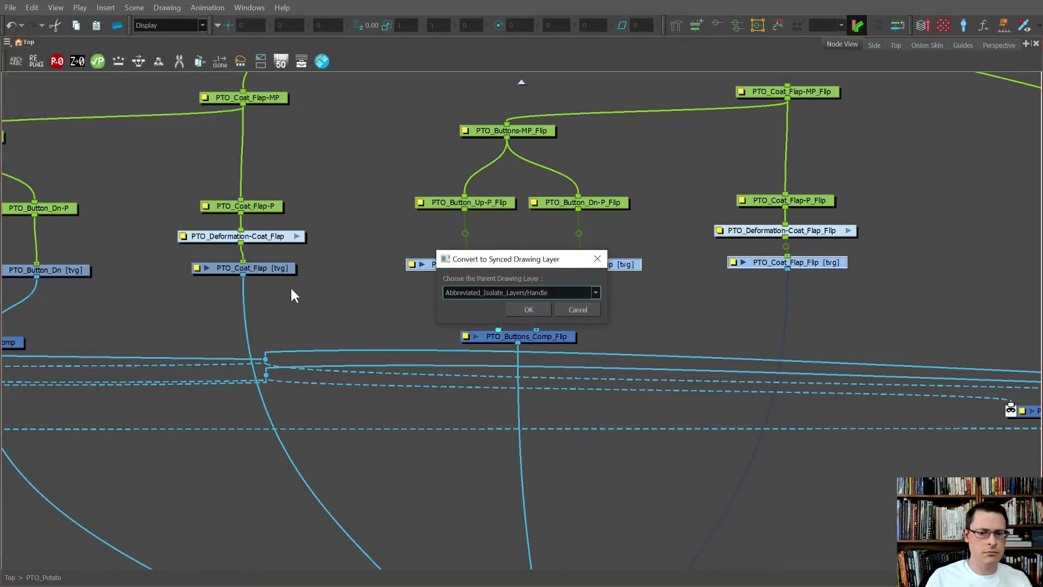
{"action": "key", "text": "BackSpace"}
{"action": "type", "text": "PTO"}
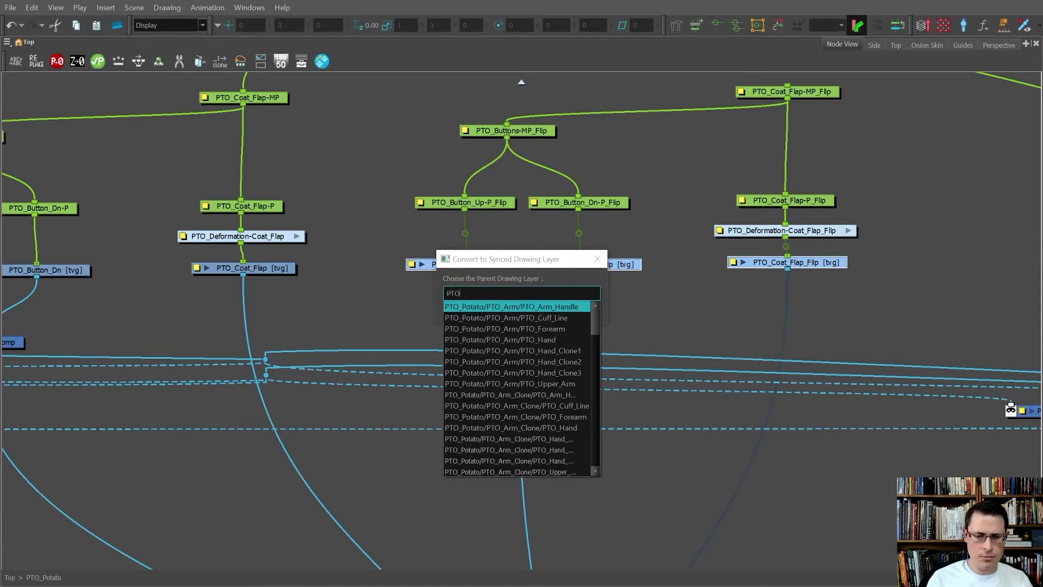
{"action": "key", "text": "BackSpace"}
{"action": "key", "text": "BackSpace"}
{"action": "key", "text": "BackSpace"}
{"action": "type", "text": "SYCN"}
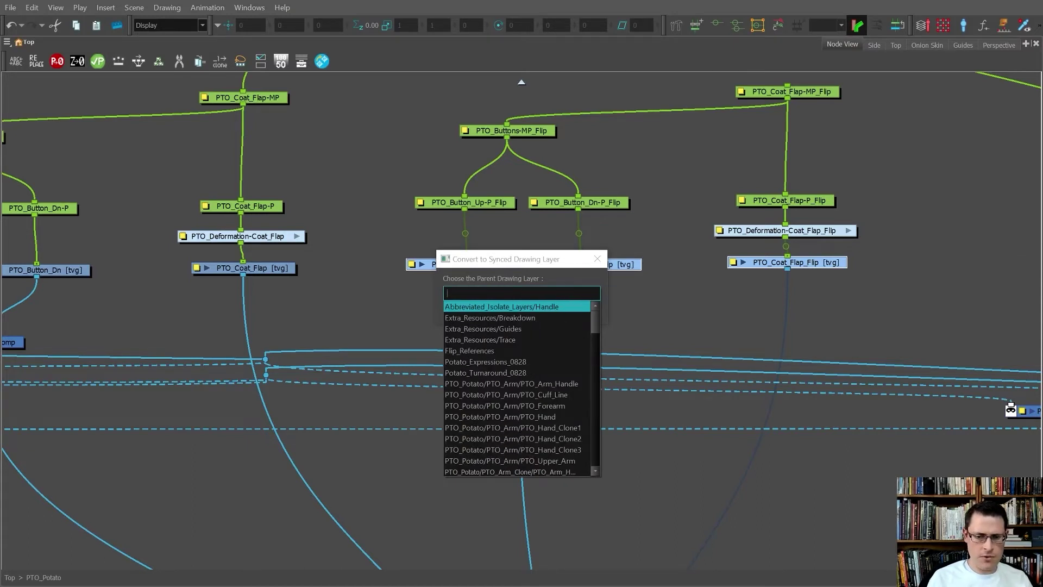
{"action": "key", "text": "BackSpace"}
{"action": "key", "text": "BackSpace"}
{"action": "type", "text": "NC"}
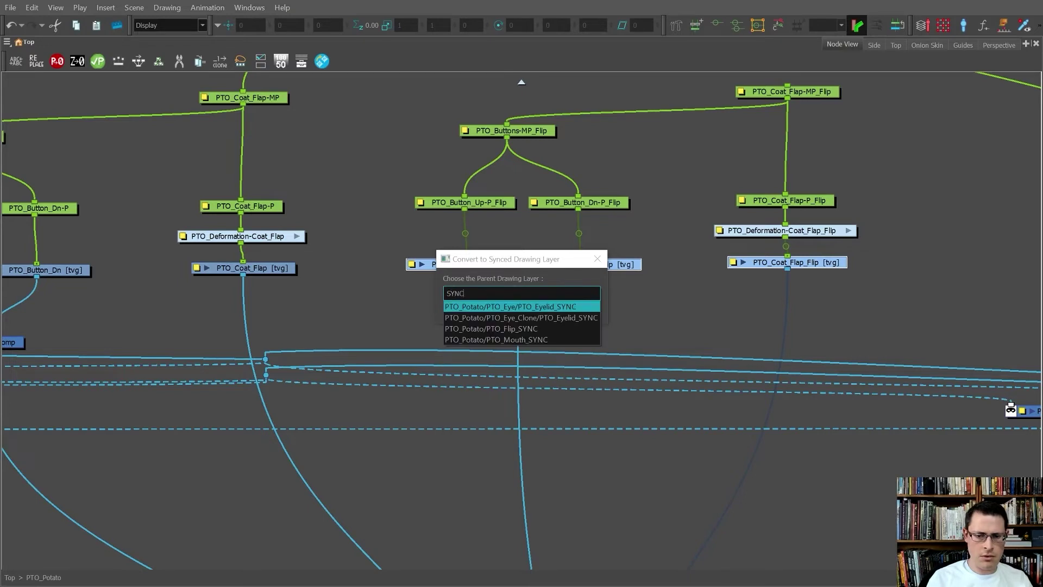
{"action": "left_click", "coordinate": [518, 329]}
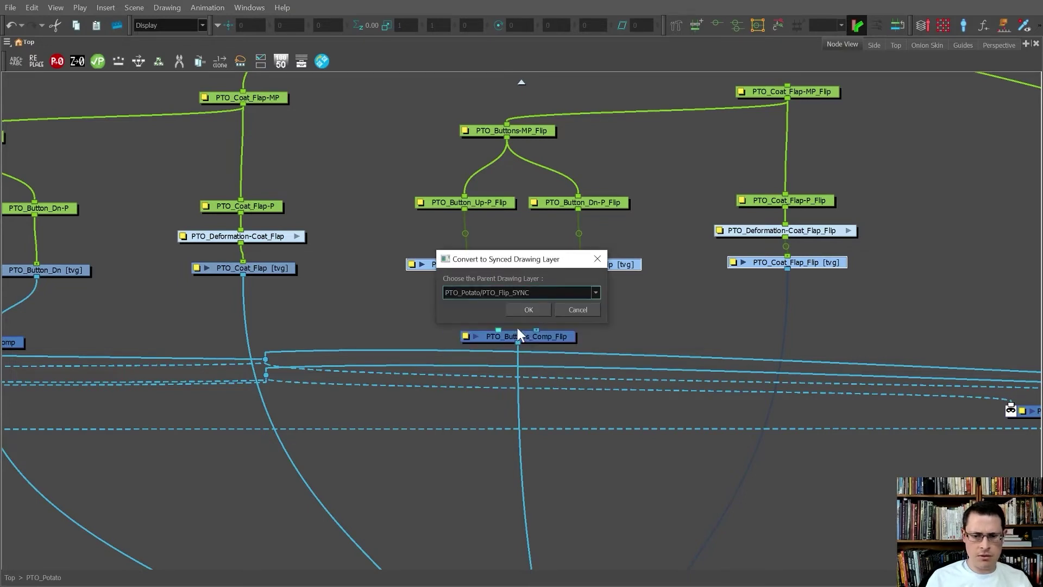
{"action": "left_click", "coordinate": [536, 313]}
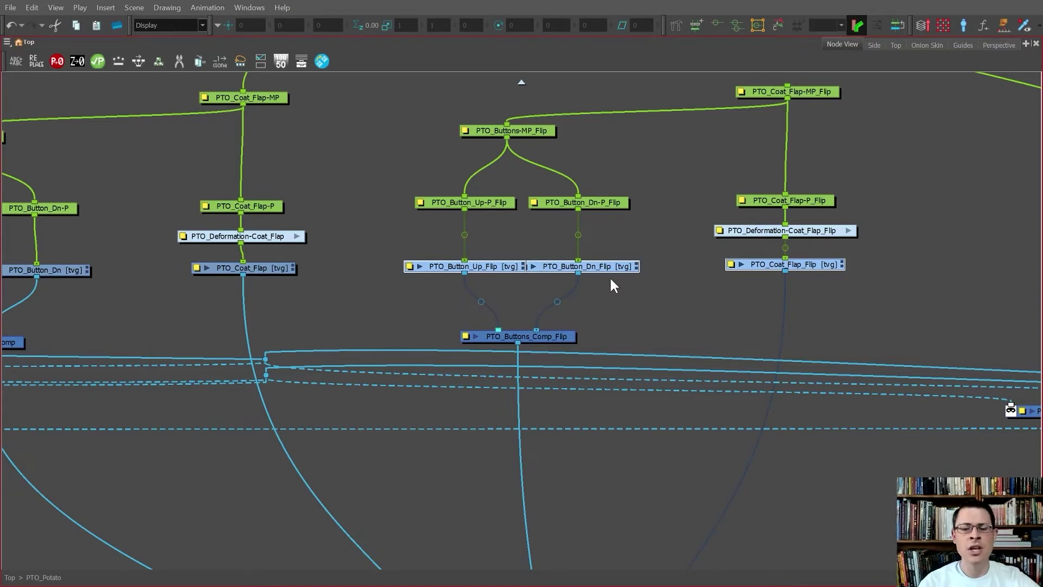
- Move the flipped button nodes and the original button nodes closer to their respective coat flap nodes
{"action": "left_click_drag", "start_coordinate": [382, 111], "coordinate": [596, 350]}
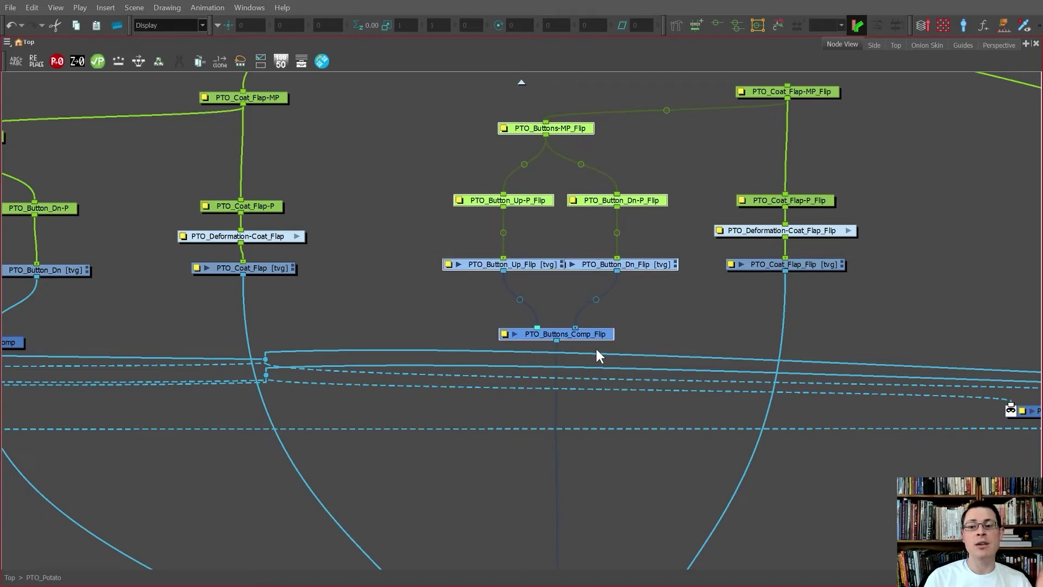
{"action": "scroll", "coordinate": [566, 326], "scroll_direction": "down", "scroll_amount": 5}
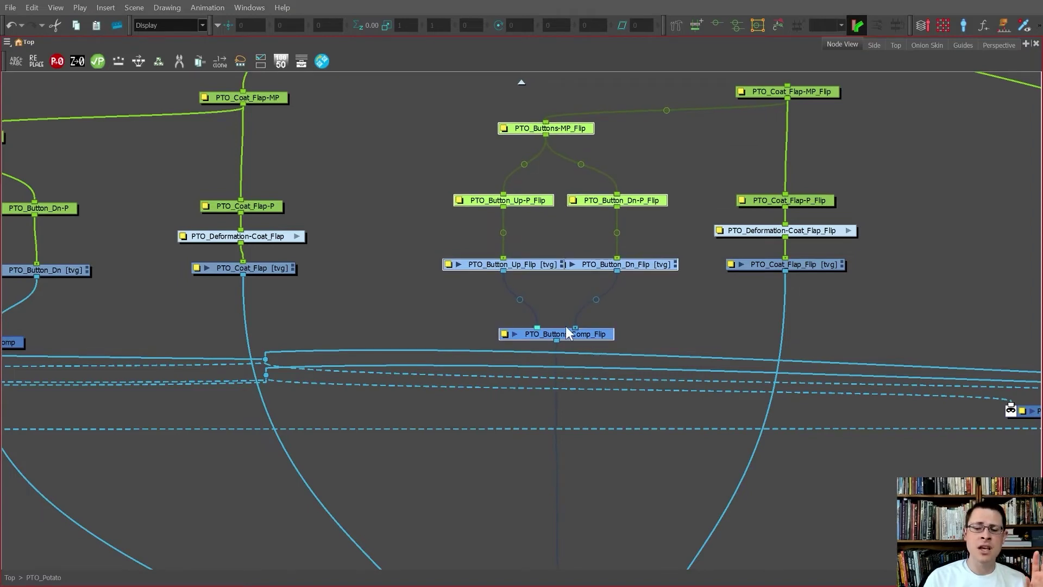
{"action": "left_click_drag", "start_coordinate": [324, 233], "coordinate": [392, 331]}
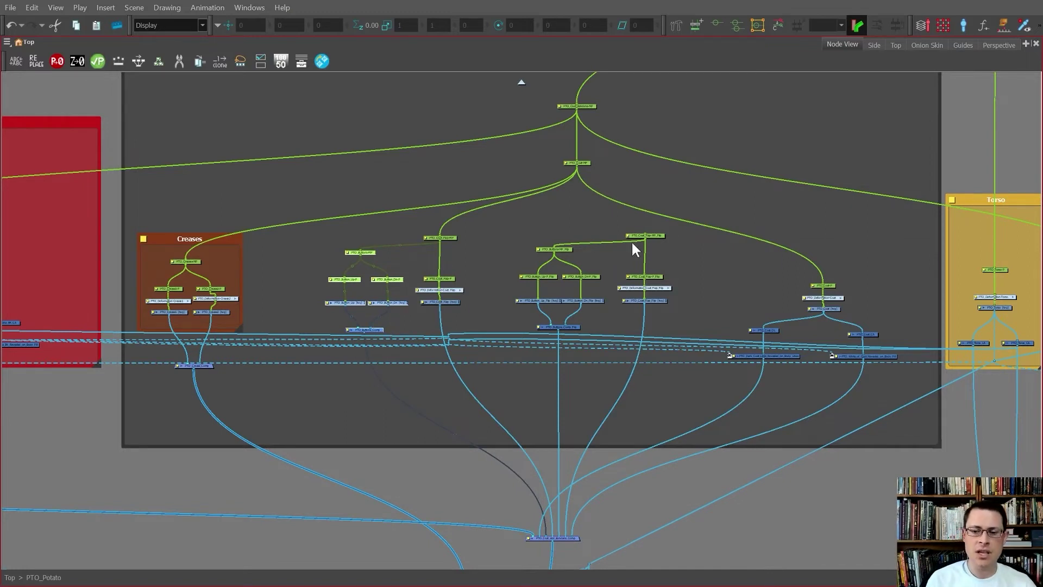
- Connect the output of PTO_Coat-MP to PTO_Coat_Flap-MP_Flip
{"action": "scroll", "coordinate": [551, 229], "scroll_direction": "down", "scroll_amount": 4}
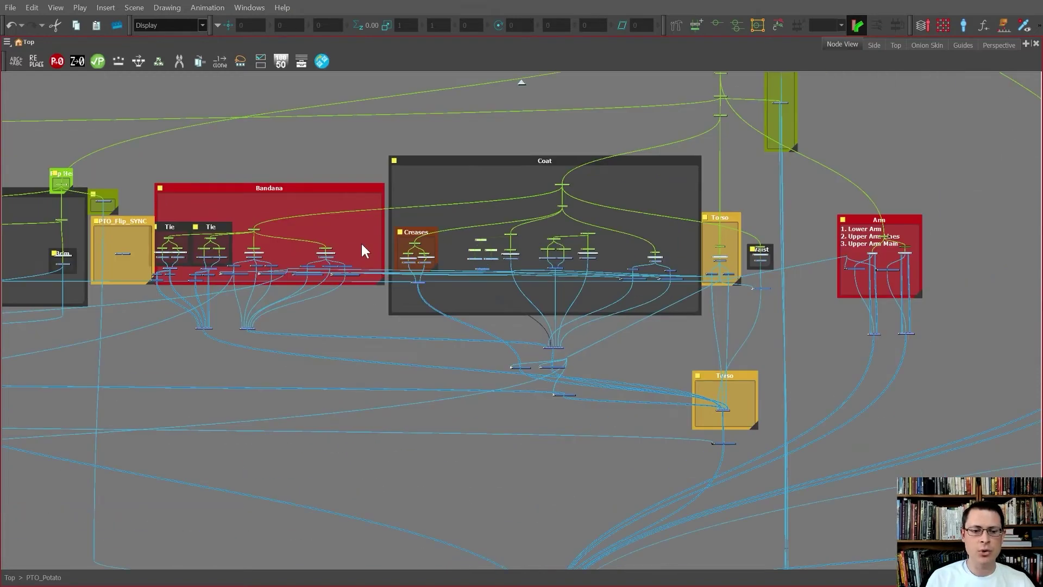
{"action": "scroll", "coordinate": [515, 213], "scroll_direction": "up", "scroll_amount": 8}
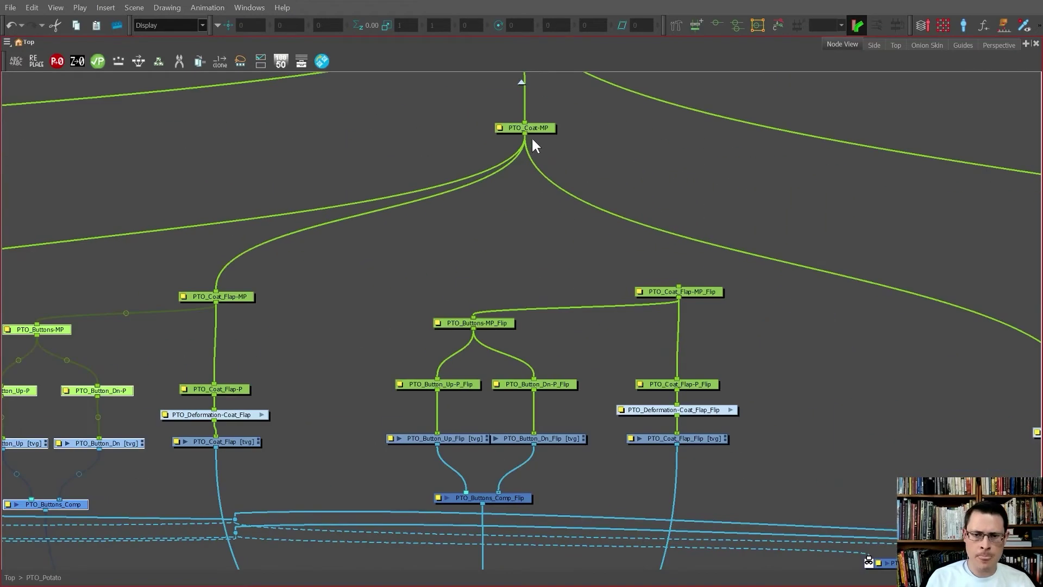
{"action": "left_click_drag", "start_coordinate": [530, 157], "coordinate": [680, 290]}
{"action": "scroll", "coordinate": [596, 249], "scroll_direction": "down", "scroll_amount": 5}
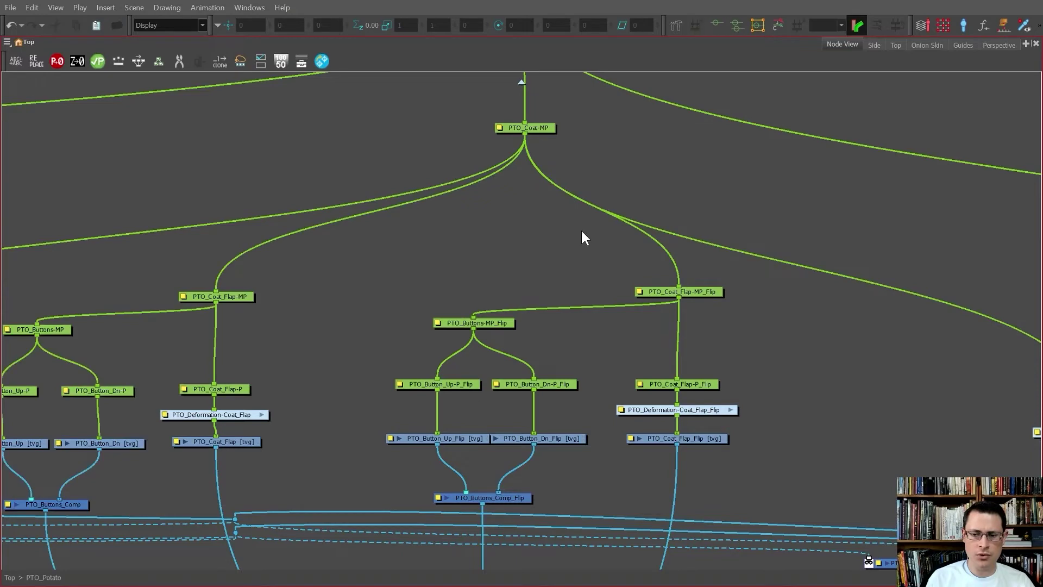
{"action": "scroll", "coordinate": [585, 315], "scroll_direction": "up", "scroll_amount": 5}
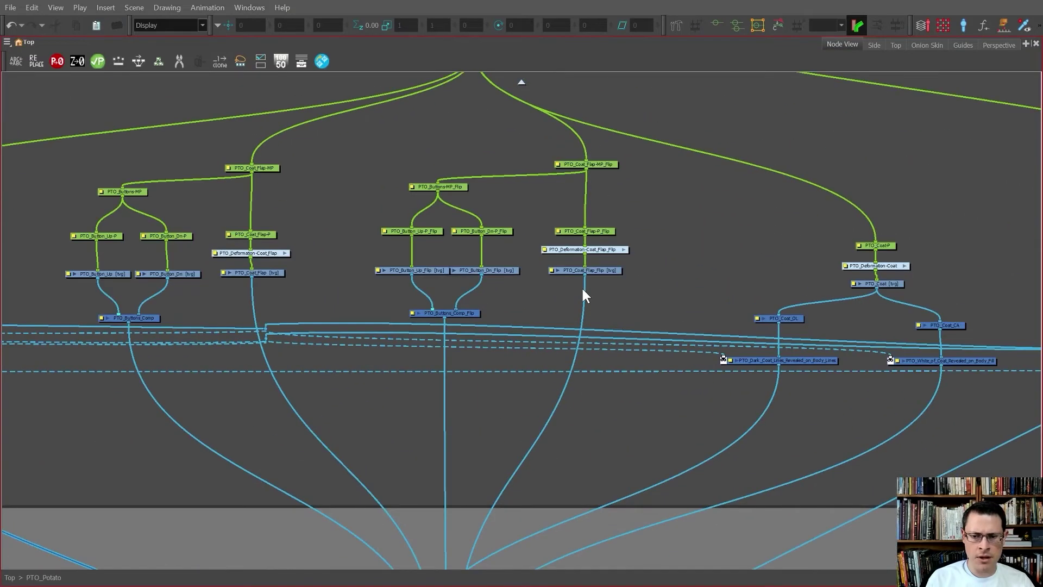
- Select the three flipped drawing nodes and compare their substitutions in the Camera view around frames 14 to 16
{"action": "scroll", "coordinate": [522, 278], "scroll_direction": "up", "scroll_amount": 3}
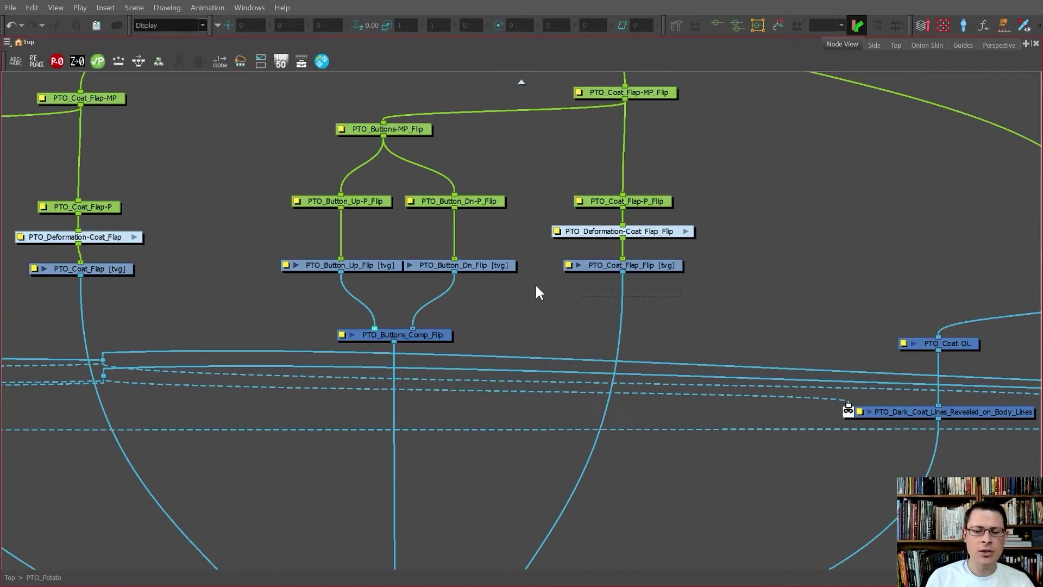
{"action": "left_click_drag", "start_coordinate": [308, 259], "coordinate": [308, 260]}
{"action": "key", "text": "grave"}
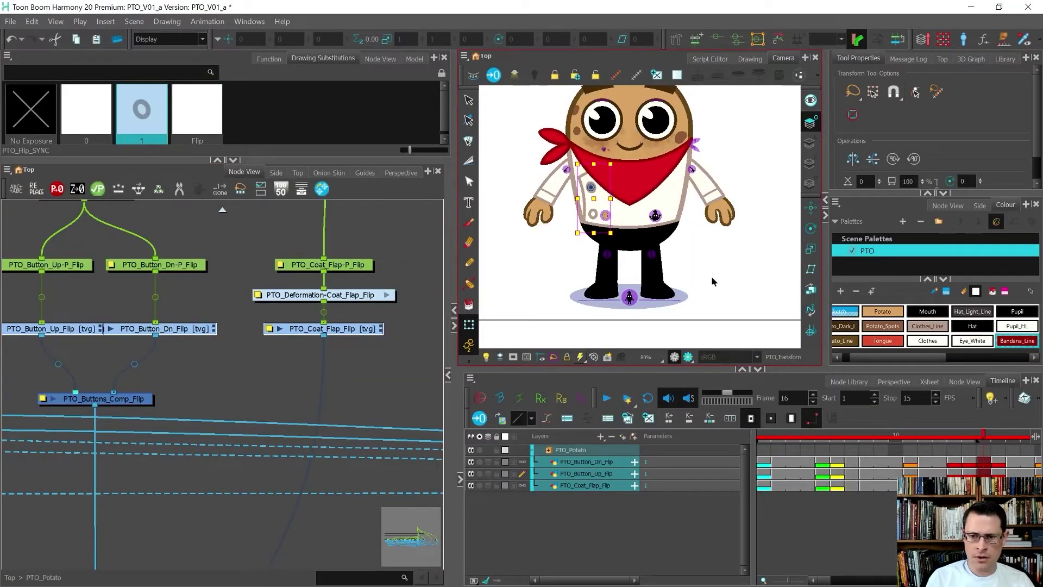
{"action": "key", "text": "comma"}
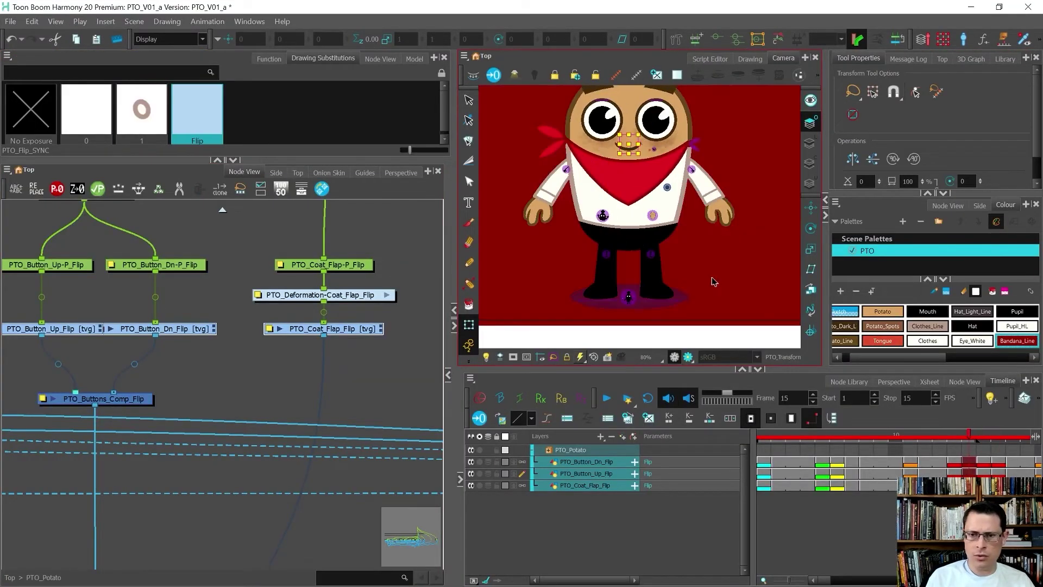
{"action": "key", "text": "period"}
{"action": "key", "text": "comma"}
{"action": "key", "text": "comma"}
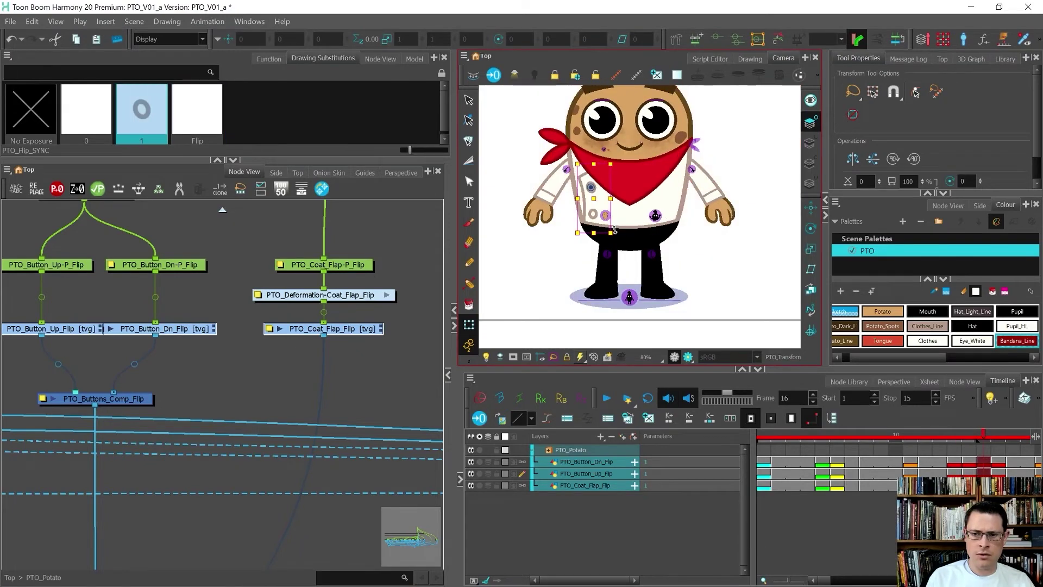
{"action": "key", "text": "period"}
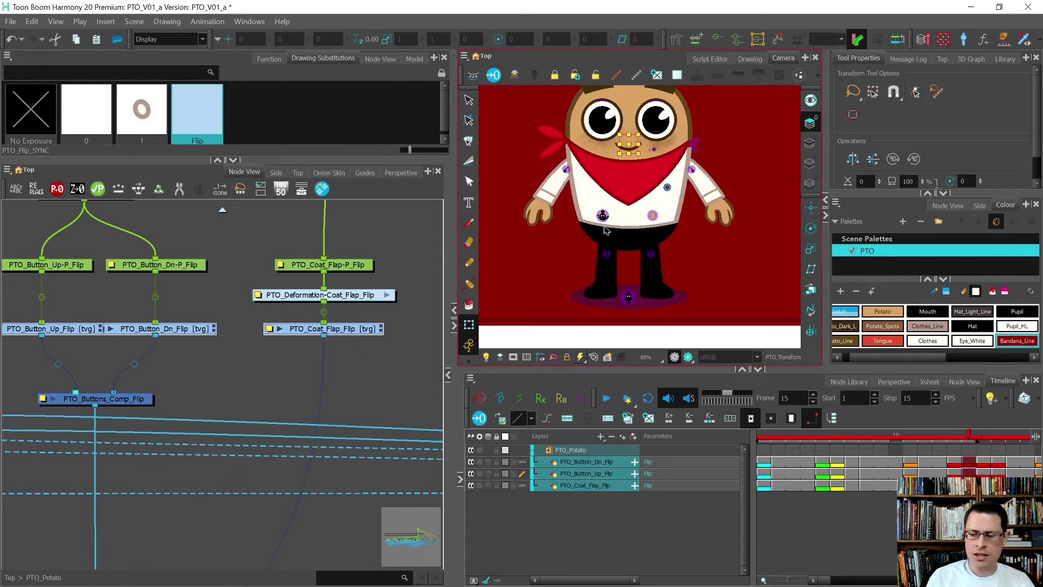
- Cut all PTO_Button_Up_Flip artwork from drawing 1 at frame 14 and paste it into the Flip drawing at frame 15
{"action": "left_click", "coordinate": [751, 59]}
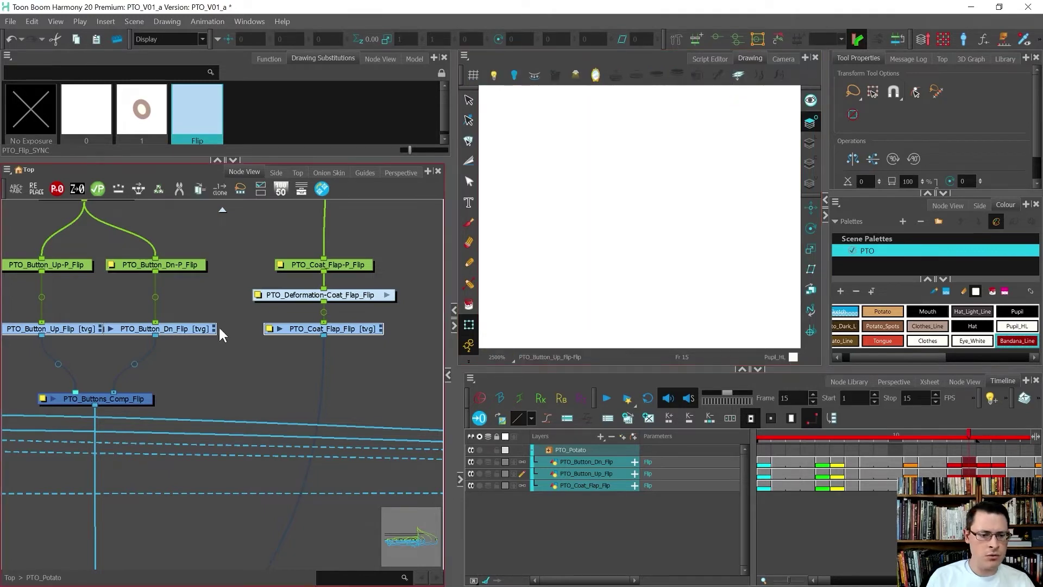
{"action": "scroll", "coordinate": [180, 333], "scroll_direction": "down", "scroll_amount": 3}
{"action": "scroll", "coordinate": [156, 341], "scroll_direction": "up", "scroll_amount": 4}
{"action": "left_click", "coordinate": [139, 354]}
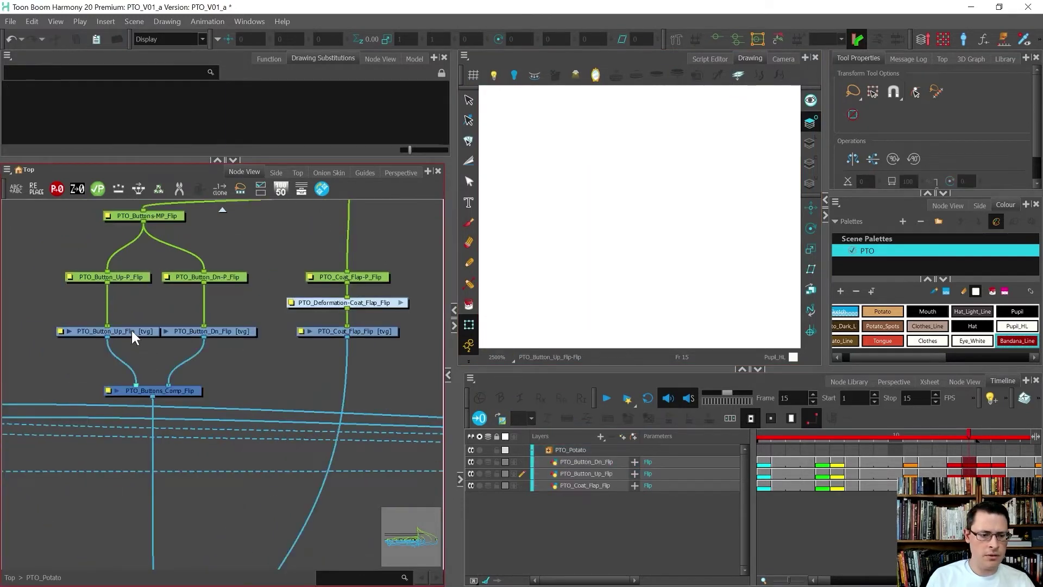
{"action": "left_click", "coordinate": [133, 332]}
{"action": "key", "text": "alt+s"}
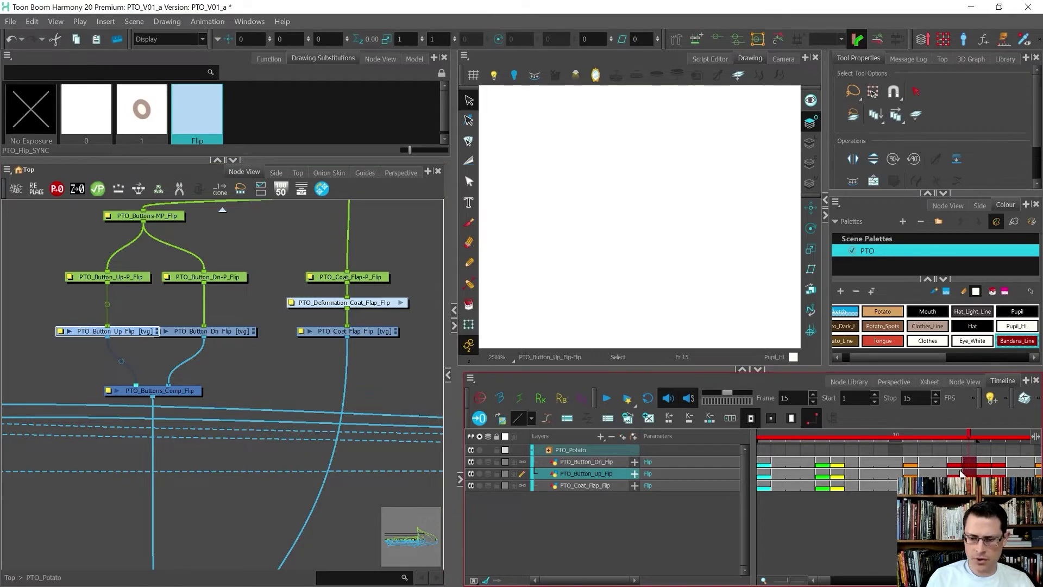
{"action": "key", "text": "comma"}
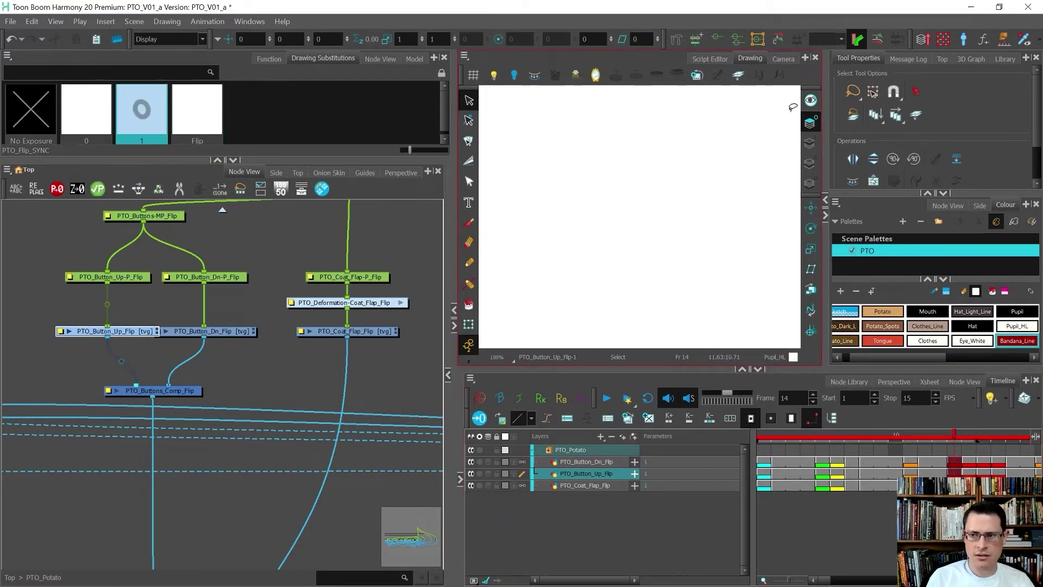
{"action": "key", "text": "shift+z"}
{"action": "left_click", "coordinate": [916, 114]}
{"action": "scroll", "coordinate": [642, 217], "scroll_direction": "up", "scroll_amount": 5}
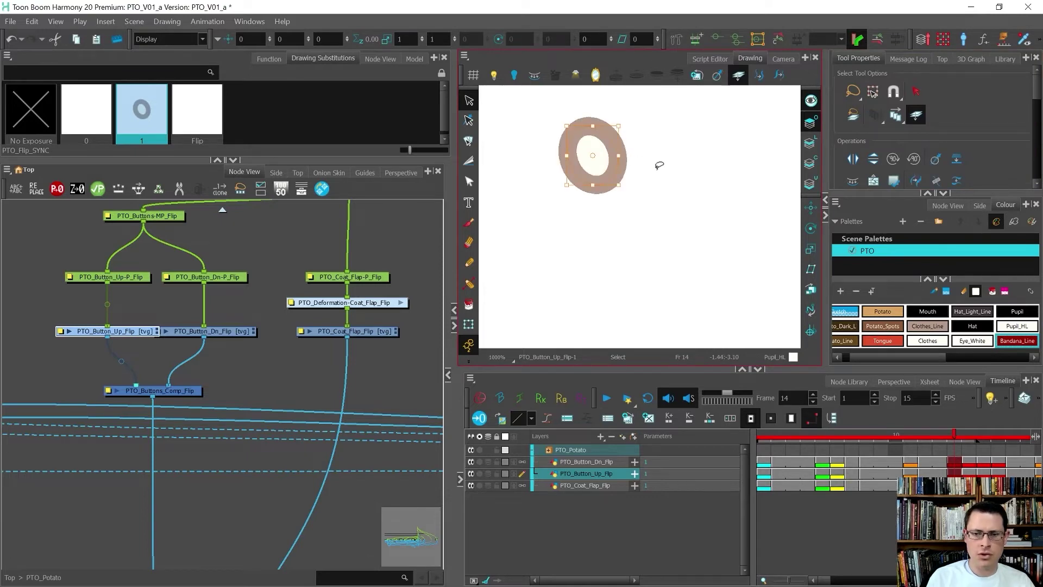
{"action": "key", "text": "Delete"}
{"action": "key", "text": "period"}
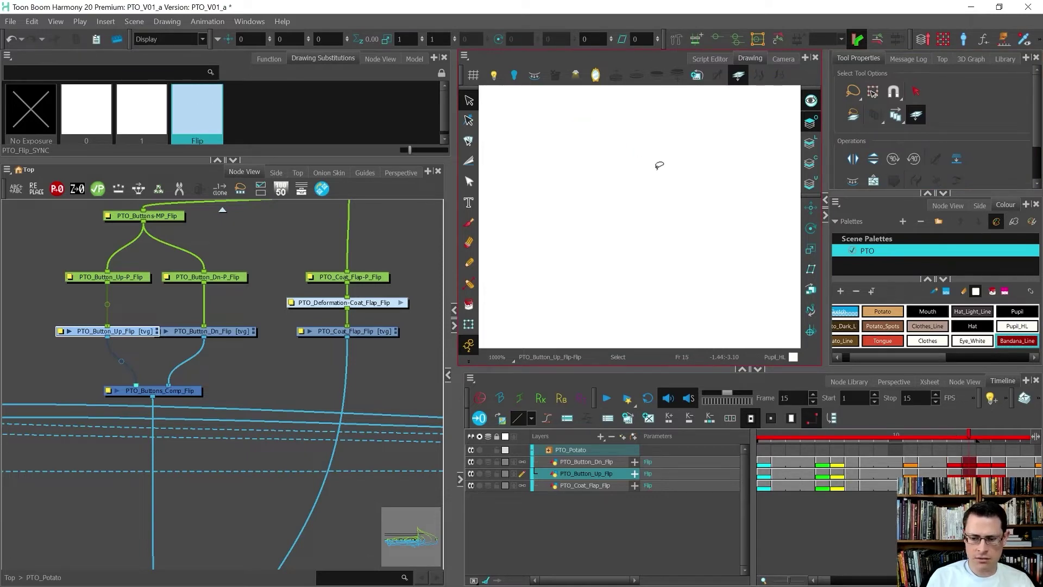
{"action": "key", "text": "ctrl+v"}
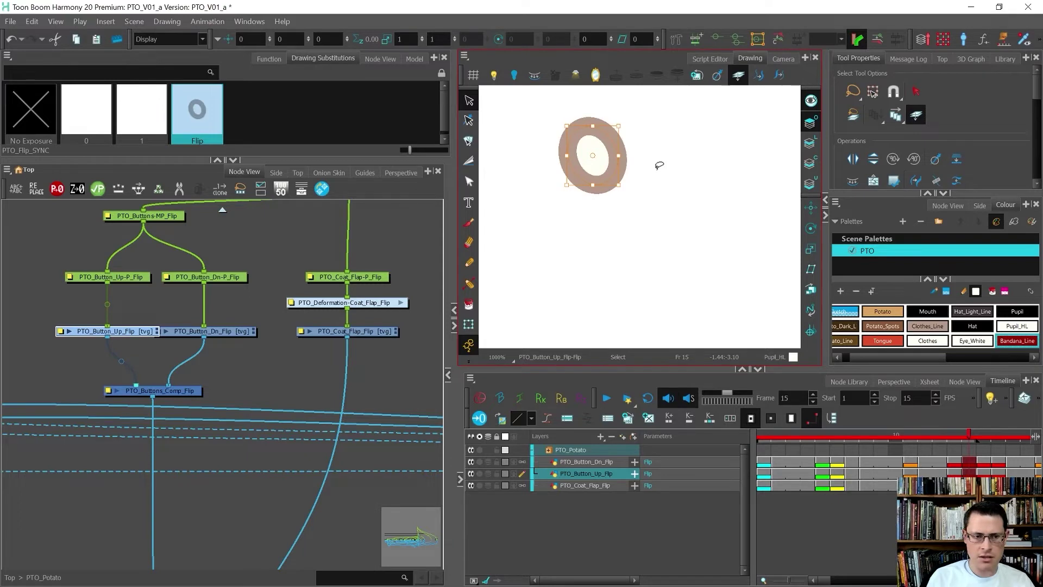
- Cut the PTO_Button_Dn_Flip artwork from drawing 1 at frame 14 and paste it into its Flip drawing at frame 15
{"action": "key", "text": "comma"}
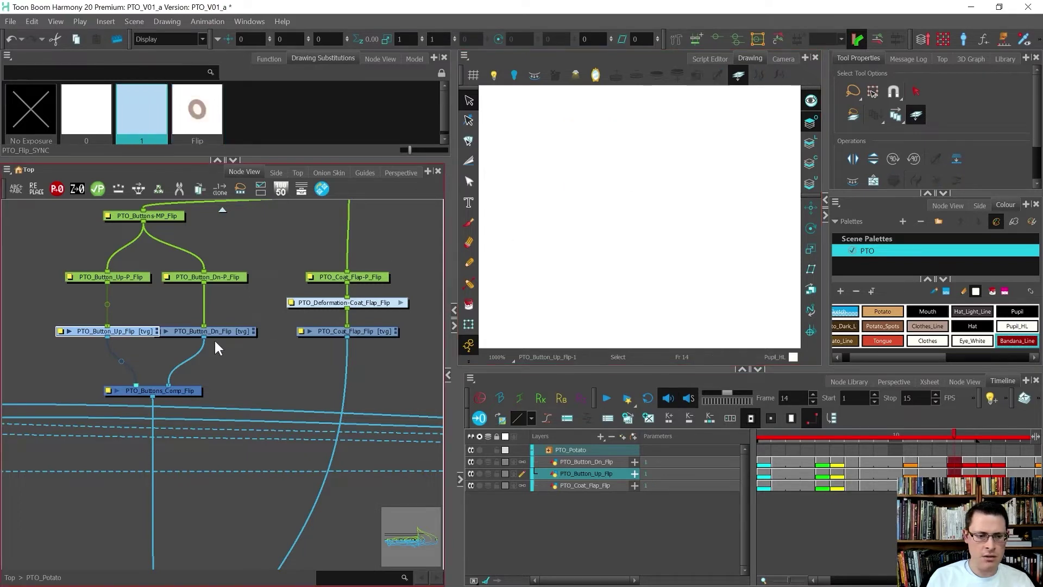
{"action": "left_click", "coordinate": [220, 334]}
{"action": "scroll", "coordinate": [604, 212], "scroll_direction": "down", "scroll_amount": 1}
{"action": "mouse_move", "coordinate": [655, 228]}
{"action": "left_mouse_down"}
{"action": "mouse_move", "coordinate": [558, 295]}
{"action": "mouse_move", "coordinate": [667, 346]}
{"action": "mouse_move", "coordinate": [636, 224]}
{"action": "left_mouse_up"}
{"action": "key", "text": "Delete"}
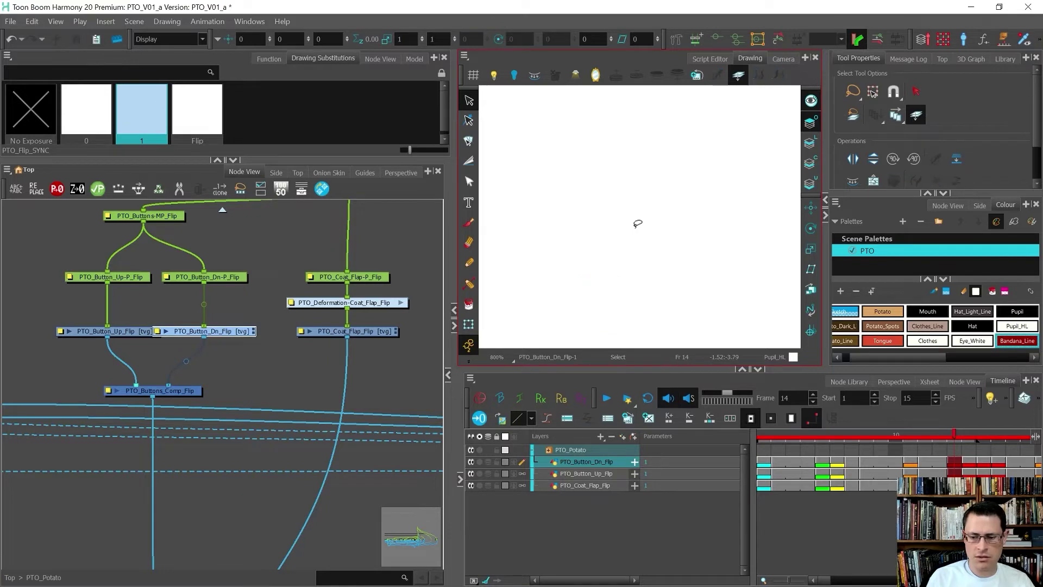
{"action": "key", "text": "period"}
{"action": "key", "text": "ctrl+v"}
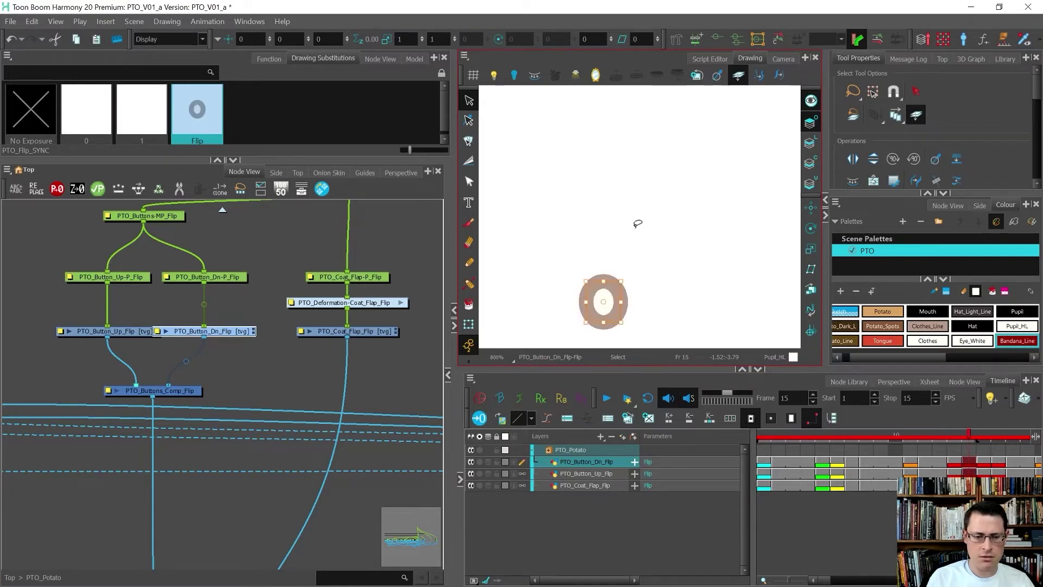
- Cut the PTO_Coat_Flap_Flip artwork from drawing 1 at frame 14 and paste it into its Flip drawing at frame 15
{"action": "key", "text": "comma"}
{"action": "left_click", "coordinate": [384, 332]}
{"action": "scroll", "coordinate": [540, 251], "scroll_direction": "down", "scroll_amount": 4}
{"action": "left_click", "coordinate": [548, 252]}
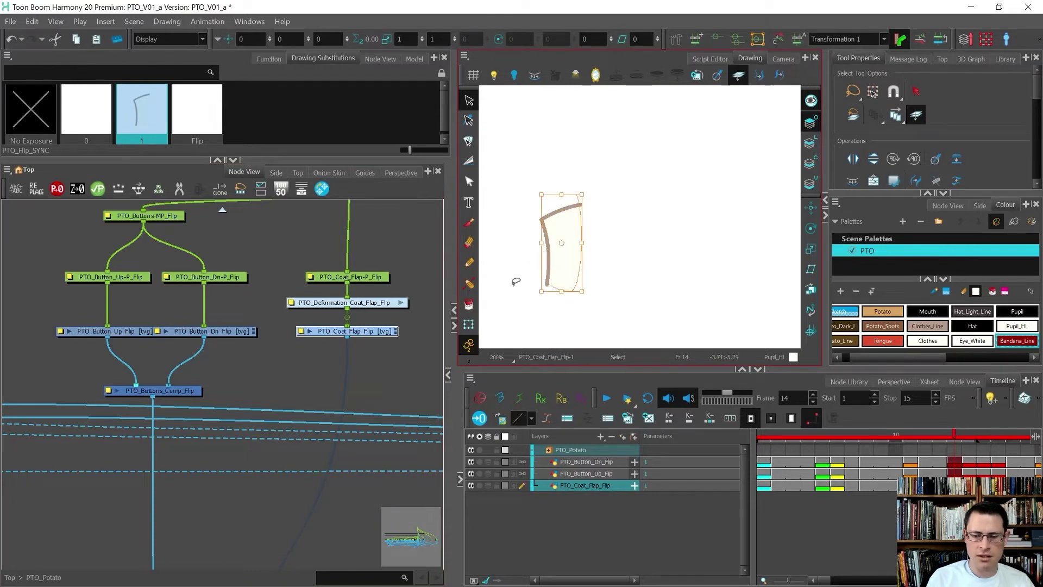
{"action": "key", "text": "Delete"}
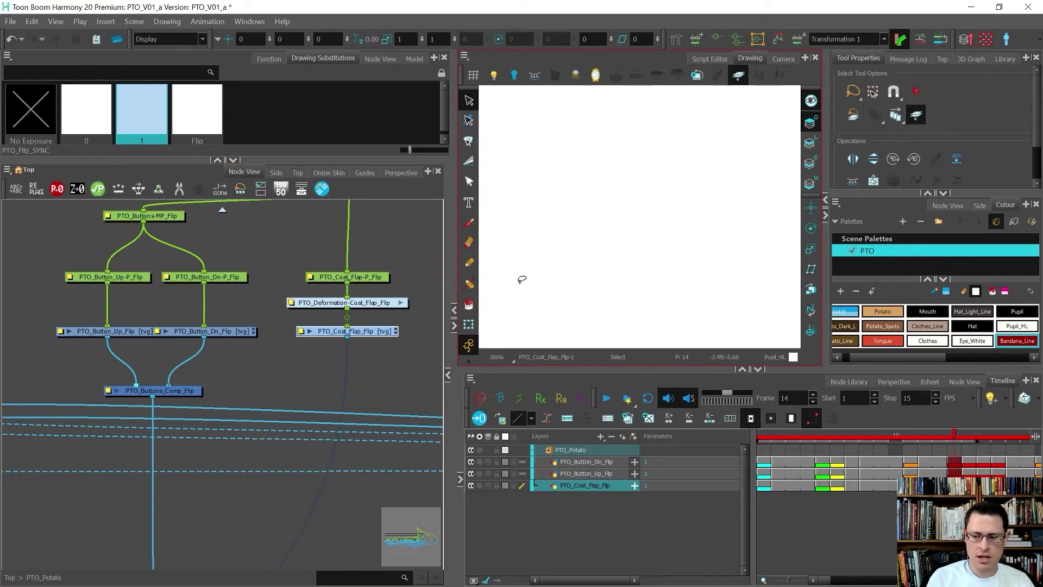
{"action": "key", "text": "period"}
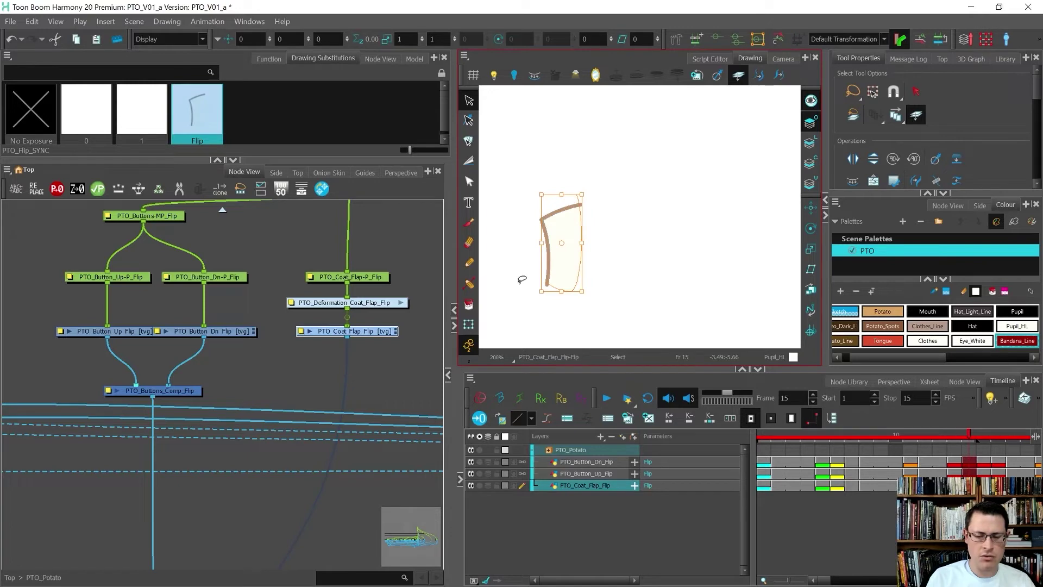
- Select the artwork of the three Flip drawing nodes together in the Camera view at frame 15 and mirror it horizontally
{"action": "left_click", "coordinate": [783, 58]}
{"action": "key", "text": "shift+t"}
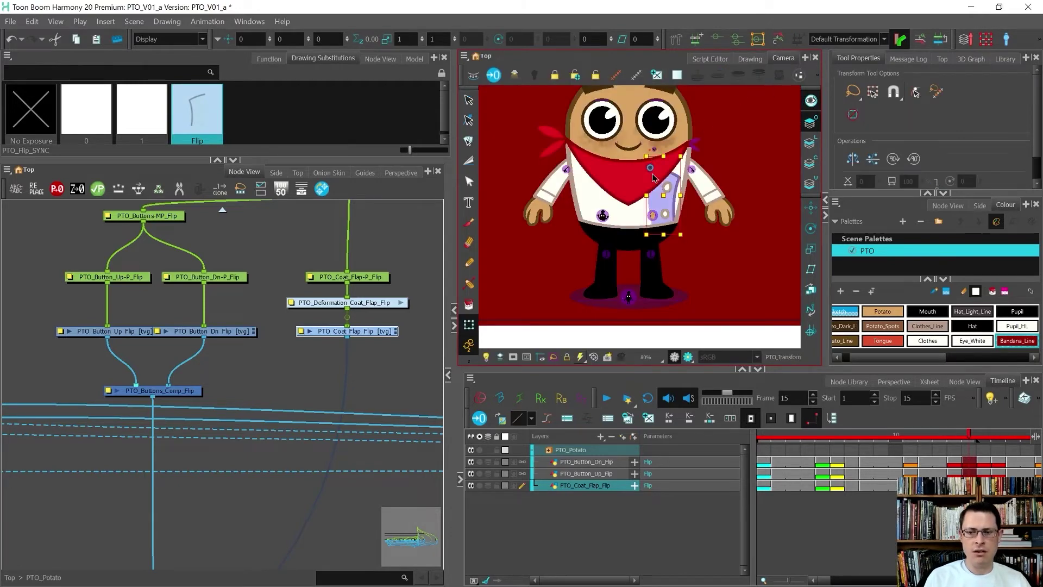
{"action": "scroll", "coordinate": [645, 183], "scroll_direction": "up", "scroll_amount": 3}
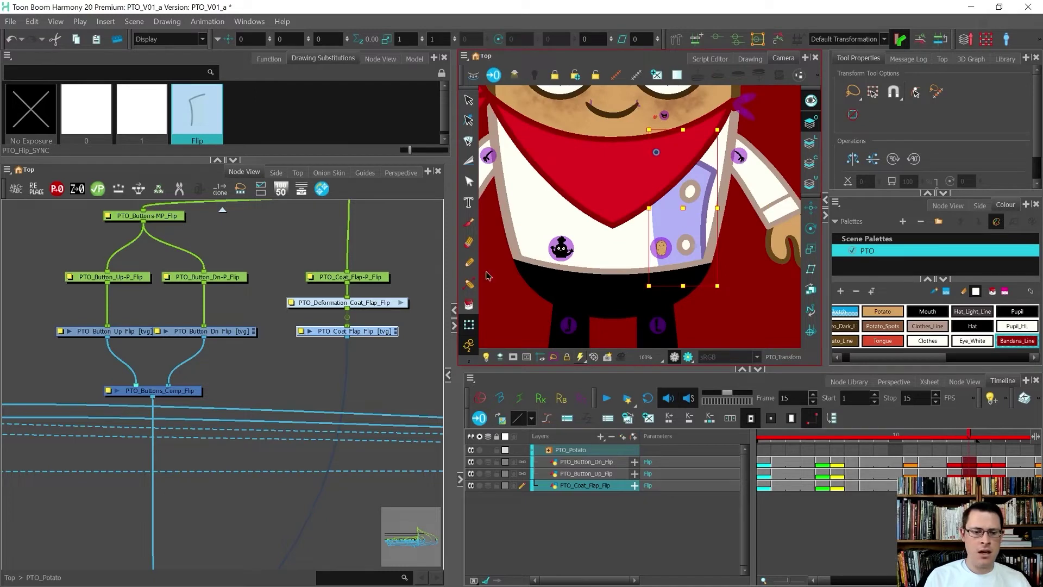
{"action": "left_click", "coordinate": [422, 326]}
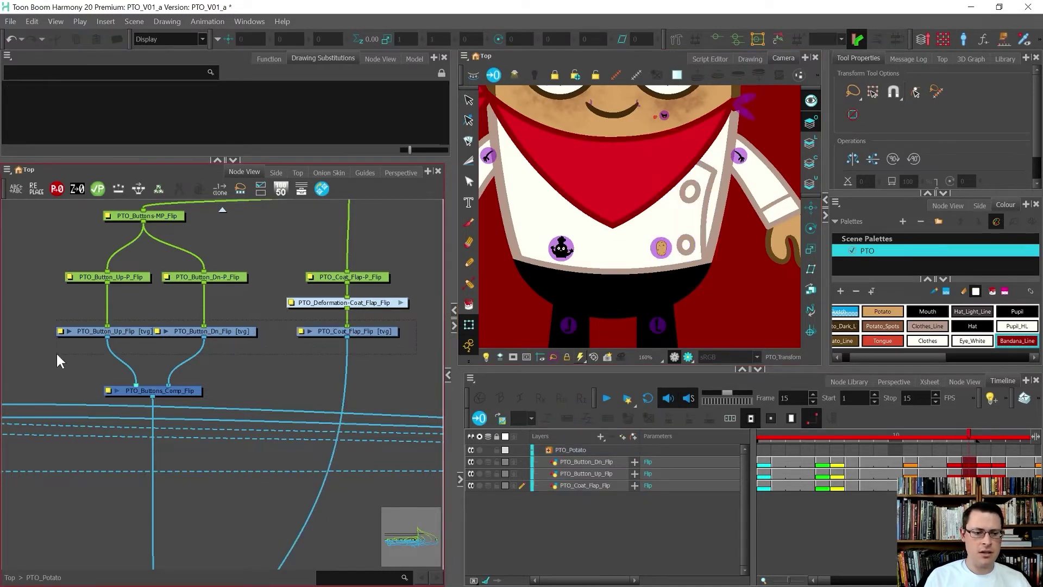
{"action": "left_click_drag", "start_coordinate": [58, 361], "coordinate": [413, 318]}
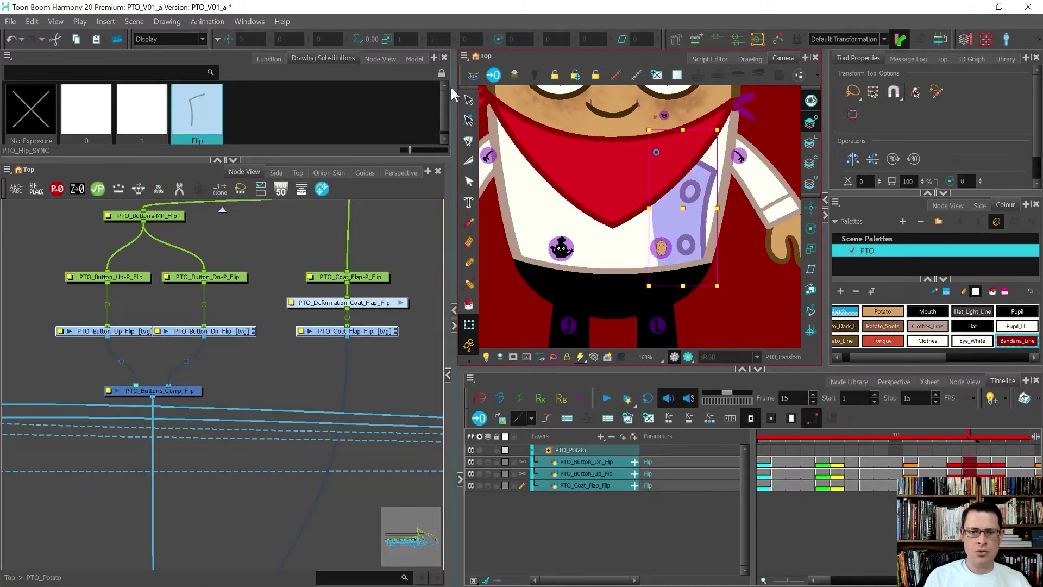
{"action": "key", "text": "alt+s"}
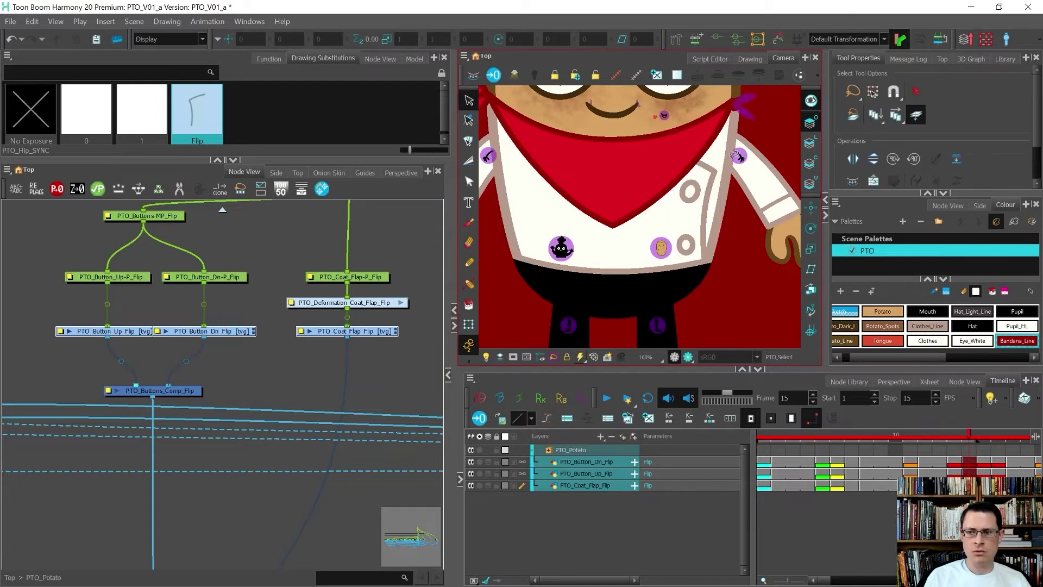
{"action": "left_click", "coordinate": [727, 194]}
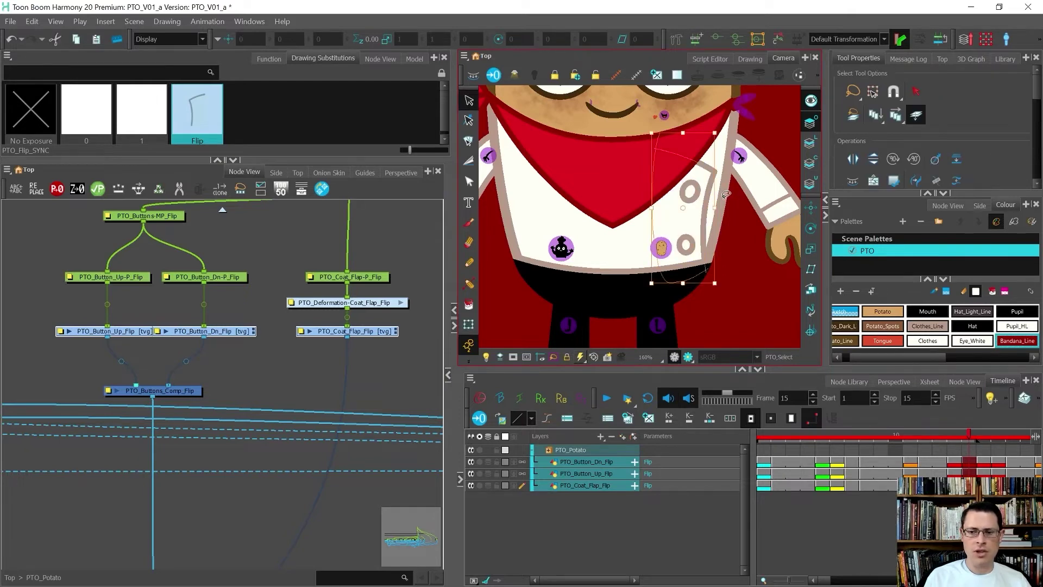
{"action": "left_click", "coordinate": [852, 159]}
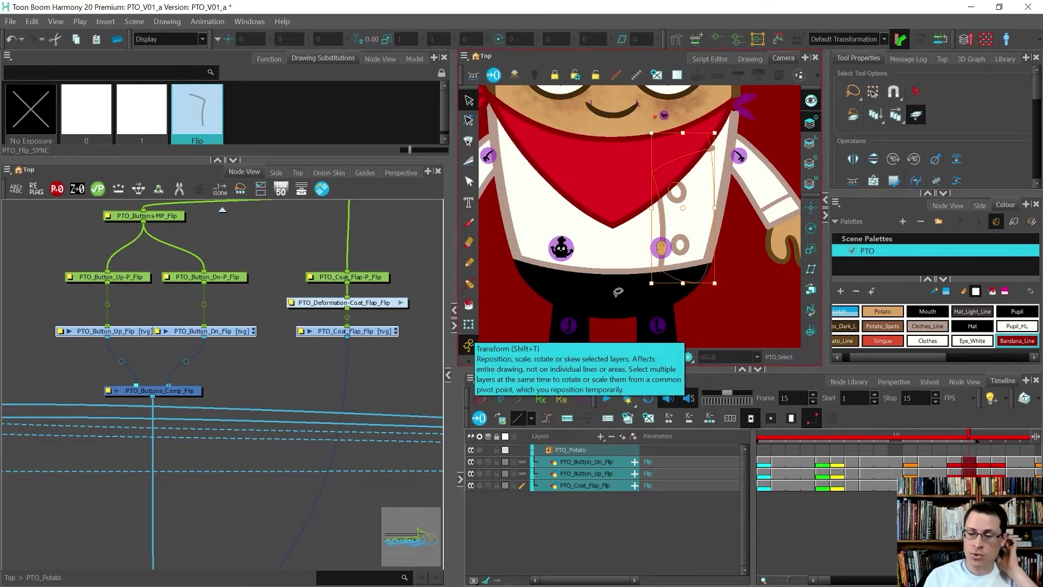
- Move the mirrored flap and buttons across to the opposite side of the coat, then nudge them to match the neighbouring frame
{"action": "left_click_drag", "start_coordinate": [687, 218], "coordinate": [550, 211]}
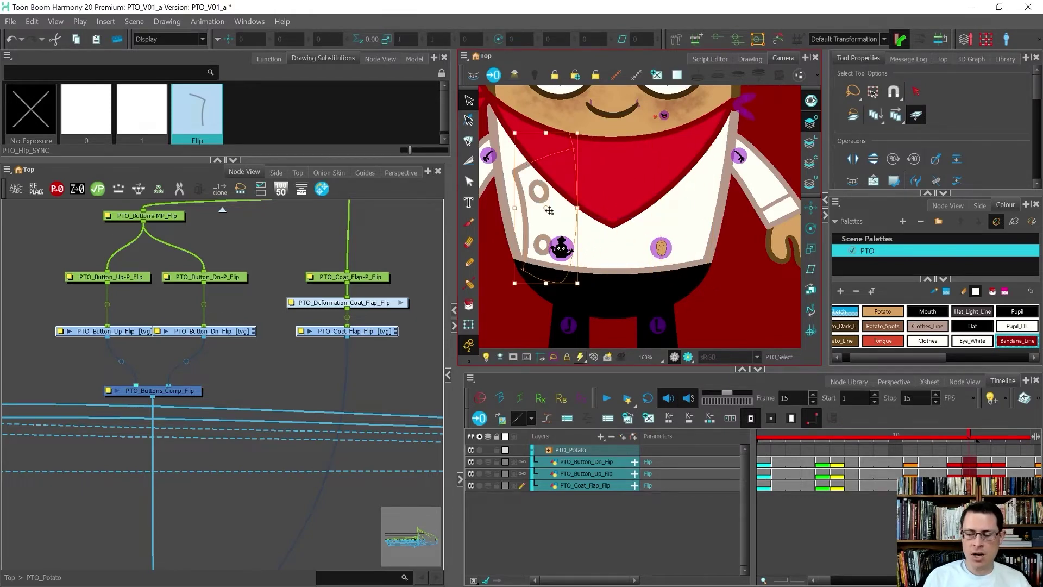
{"action": "key", "text": "period"}
{"action": "key", "text": "comma"}
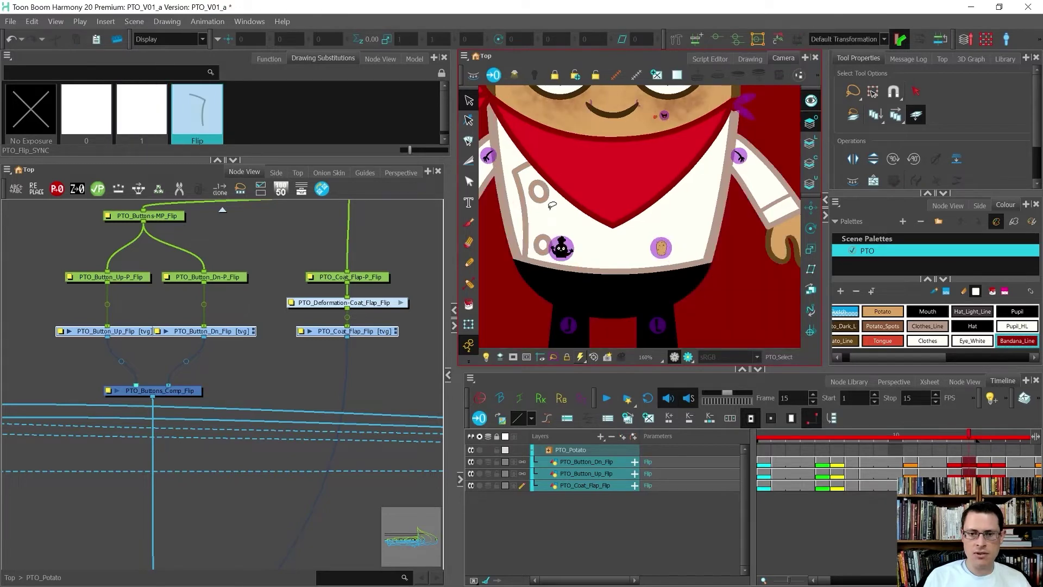
{"action": "left_click", "coordinate": [549, 210]}
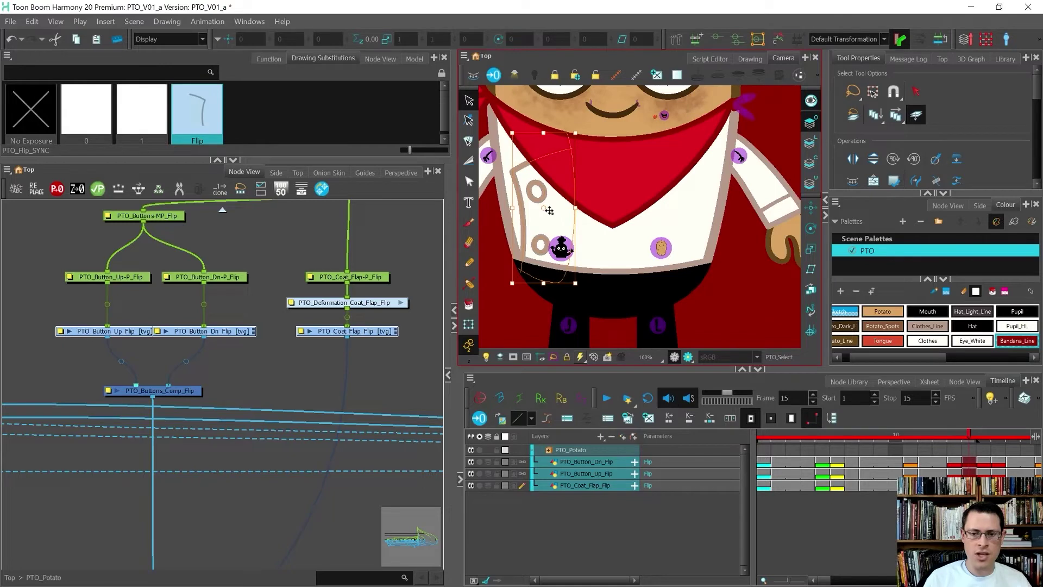
{"action": "key", "text": "Escape"}
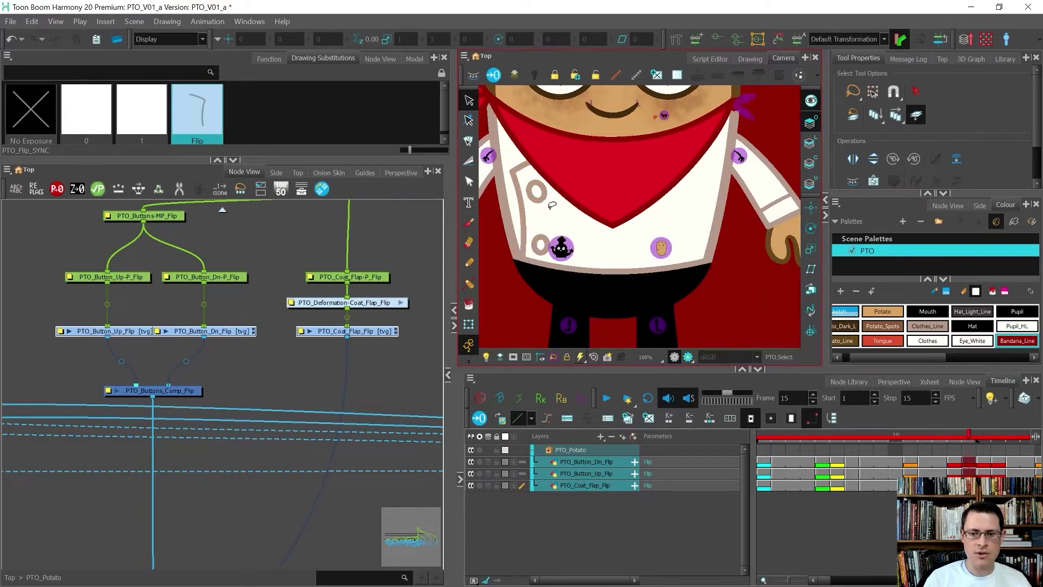
- Compare the coat flap and button positions between frames 15 and 16 in the Camera view
{"action": "key", "text": "period"}
{"action": "scroll", "coordinate": [552, 205], "scroll_direction": "down", "scroll_amount": 3}
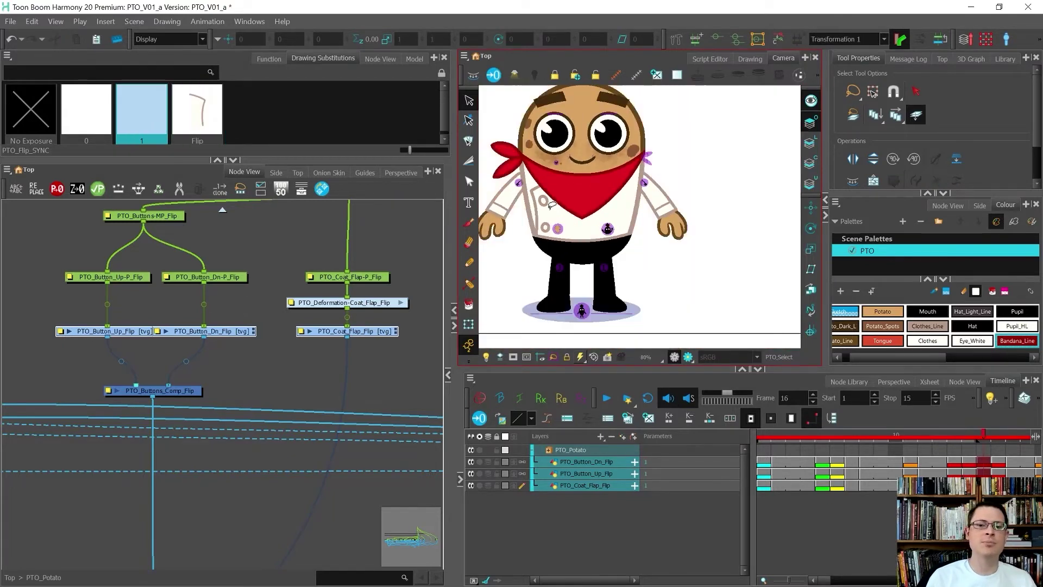
{"action": "key", "text": "comma"}
{"action": "key", "text": "period"}
{"action": "key", "text": "comma"}
{"action": "key", "text": "period"}
{"action": "key", "text": "comma"}
{"action": "key", "text": "period"}
{"action": "key", "text": "comma"}
{"action": "key", "text": "period"}
{"action": "key", "text": "comma"}
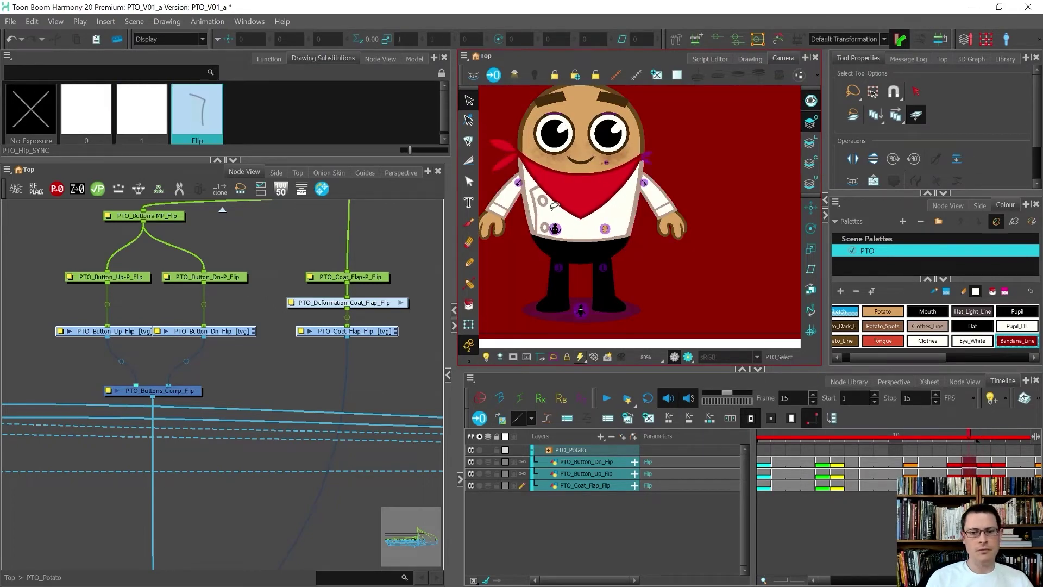
{"action": "key", "text": "period"}
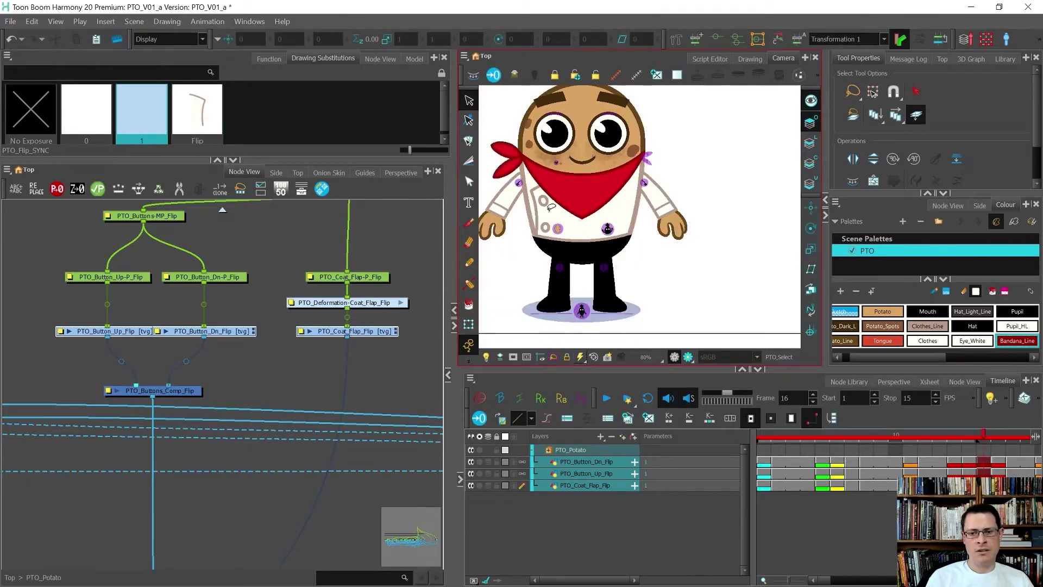
- Select the original PTO_Coat_Flap layer with the Transform tool and examine its drawings across frames 15 to 19
{"action": "scroll", "coordinate": [551, 207], "scroll_direction": "up", "scroll_amount": 3}
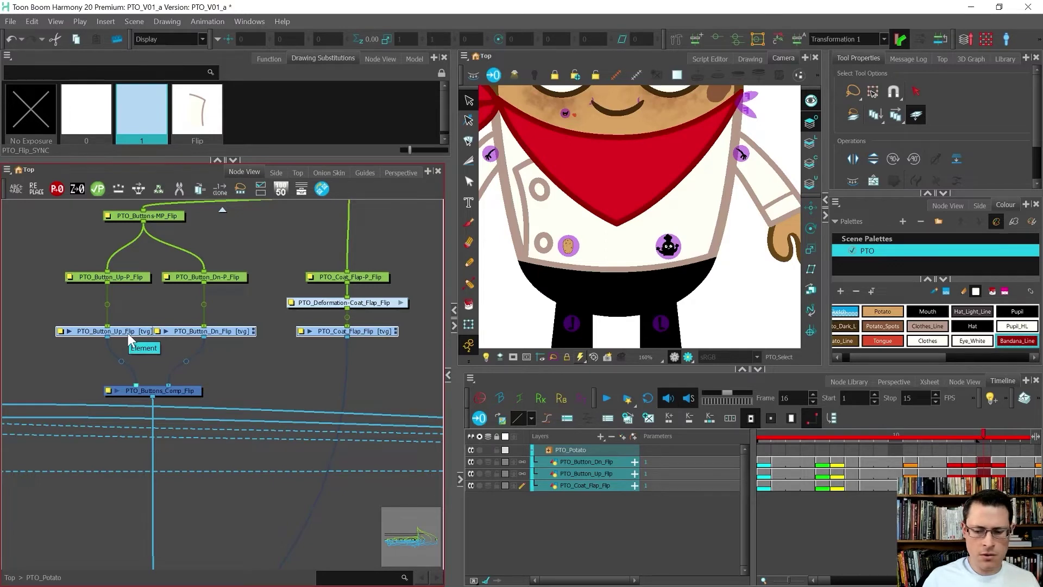
{"action": "key", "text": "shift+t"}
{"action": "left_click", "coordinate": [543, 217]}
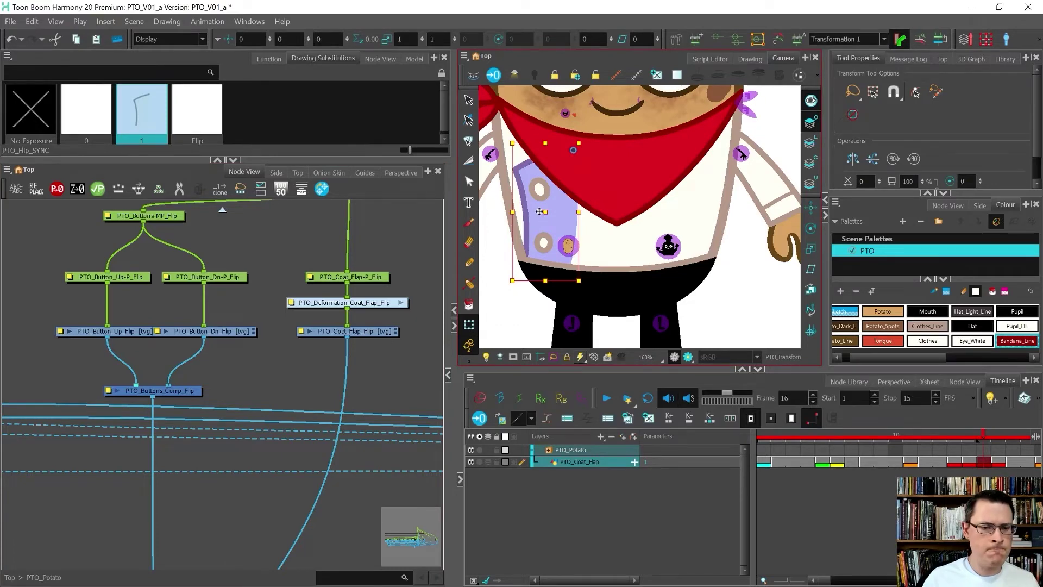
{"action": "scroll", "coordinate": [661, 305], "scroll_direction": "down", "scroll_amount": 2}
{"action": "key", "text": "period"}
{"action": "key", "text": "period"}
{"action": "key", "text": "period"}
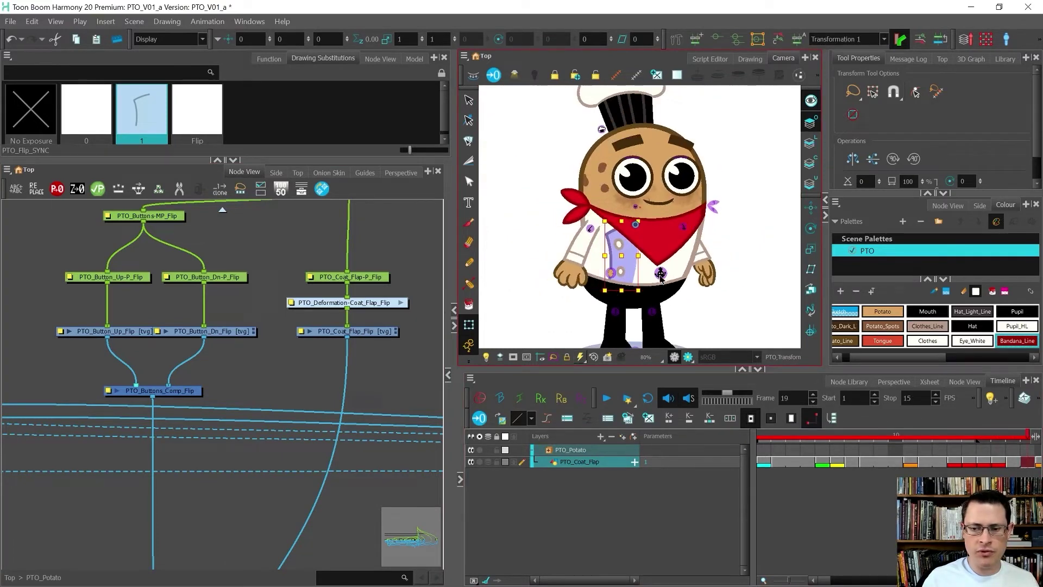
{"action": "key", "text": "comma"}
{"action": "key", "text": "comma"}
{"action": "key", "text": "comma"}
{"action": "key", "text": "comma"}
{"action": "key", "text": "period"}
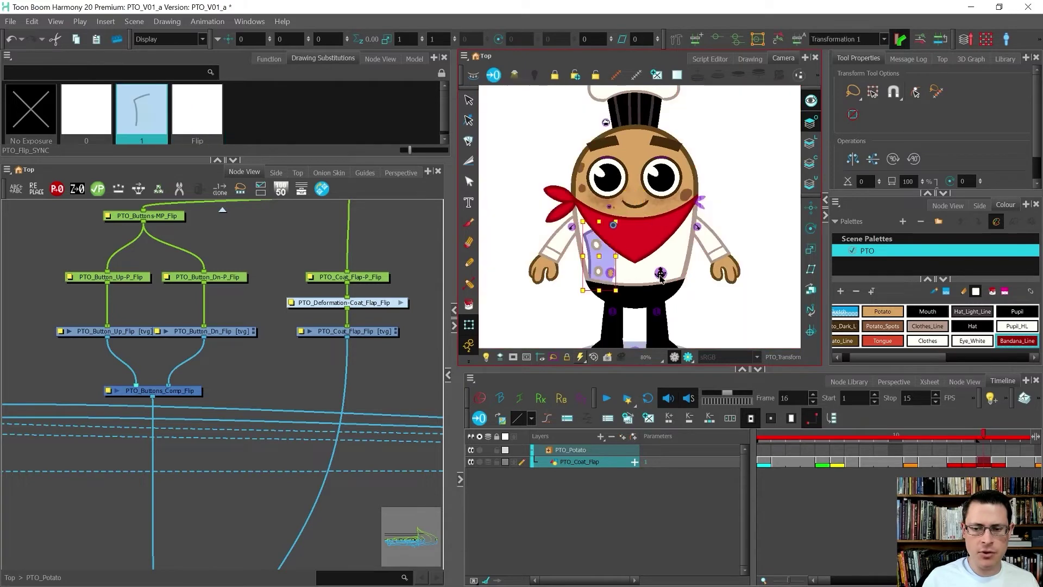
{"action": "key", "text": "comma"}
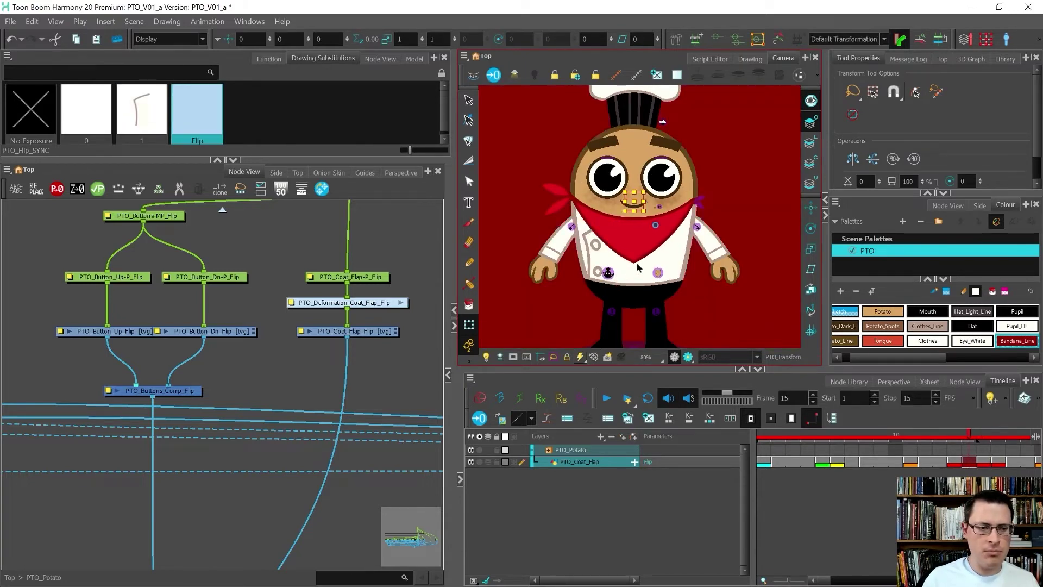
- Draw a Handle-coloured rectangle over the coat beside the potato handle in PTO_Coat_Flap's Flip drawing at frame 15
{"action": "scroll", "coordinate": [664, 255], "scroll_direction": "up", "scroll_amount": 2}
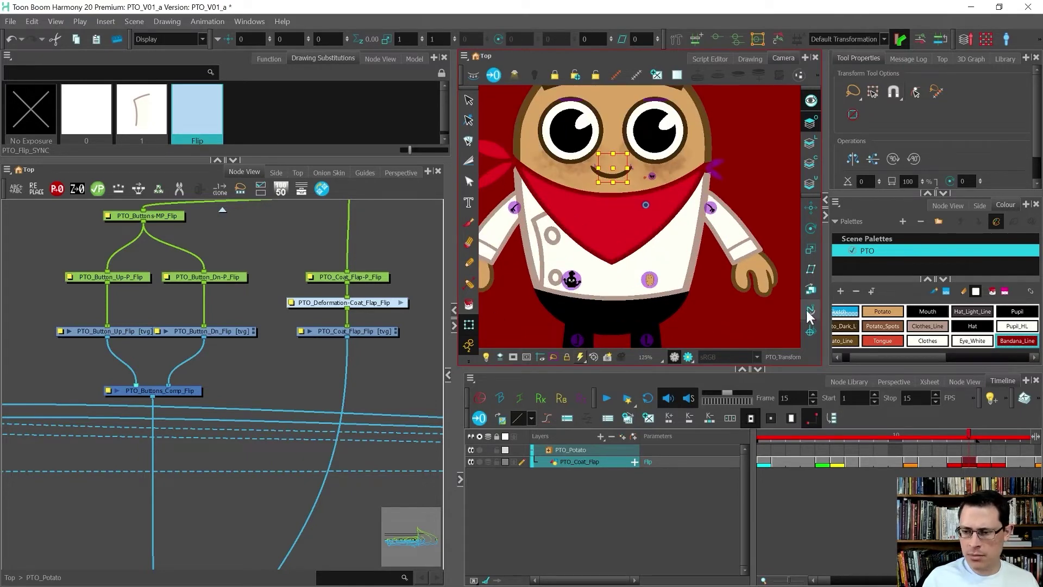
{"action": "key", "text": "alt+7"}
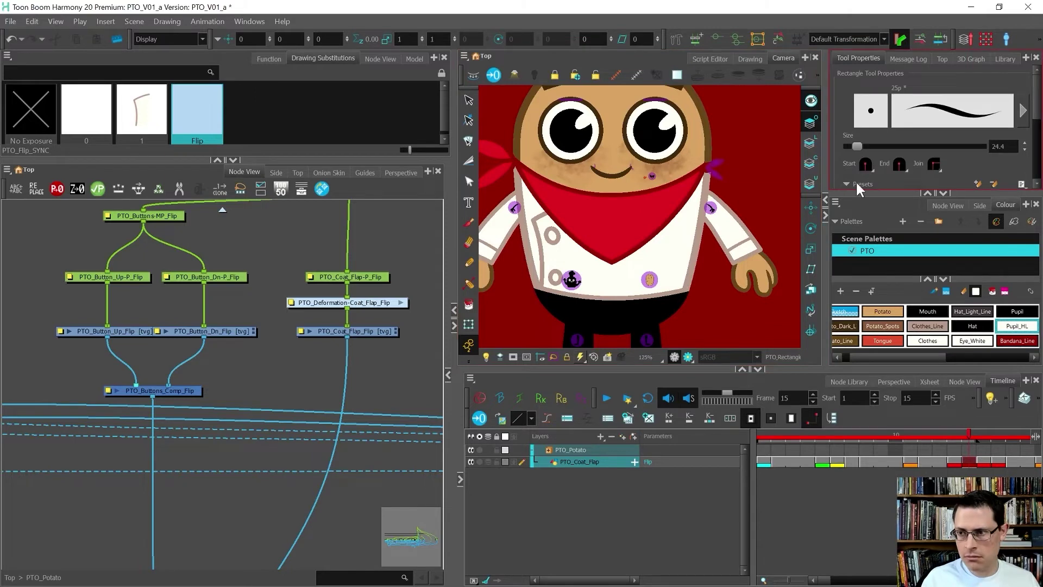
{"action": "scroll", "coordinate": [1012, 125], "scroll_direction": "down", "scroll_amount": 3}
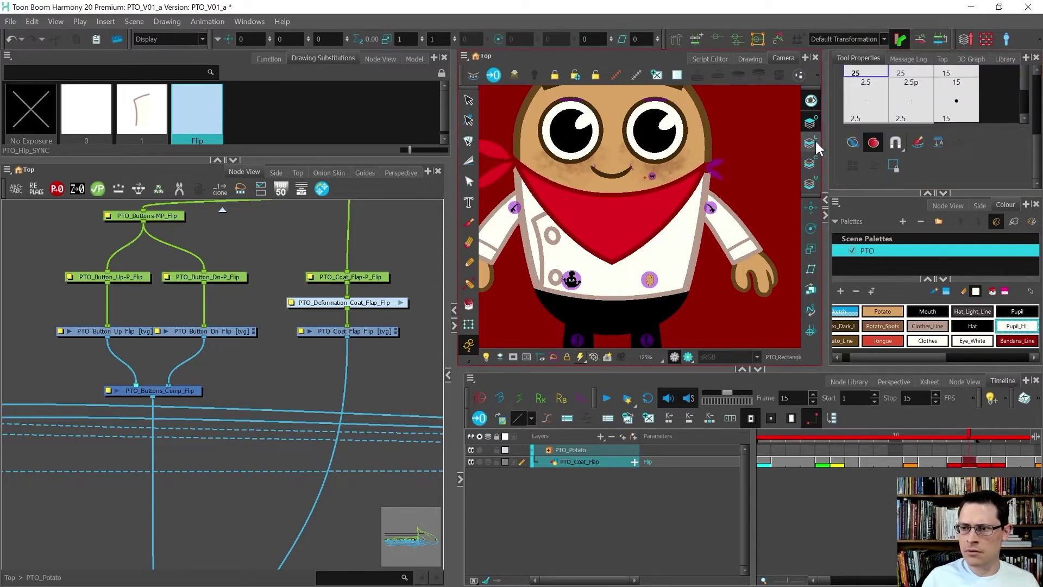
{"action": "left_click_drag", "start_coordinate": [911, 353], "coordinate": [998, 354]}
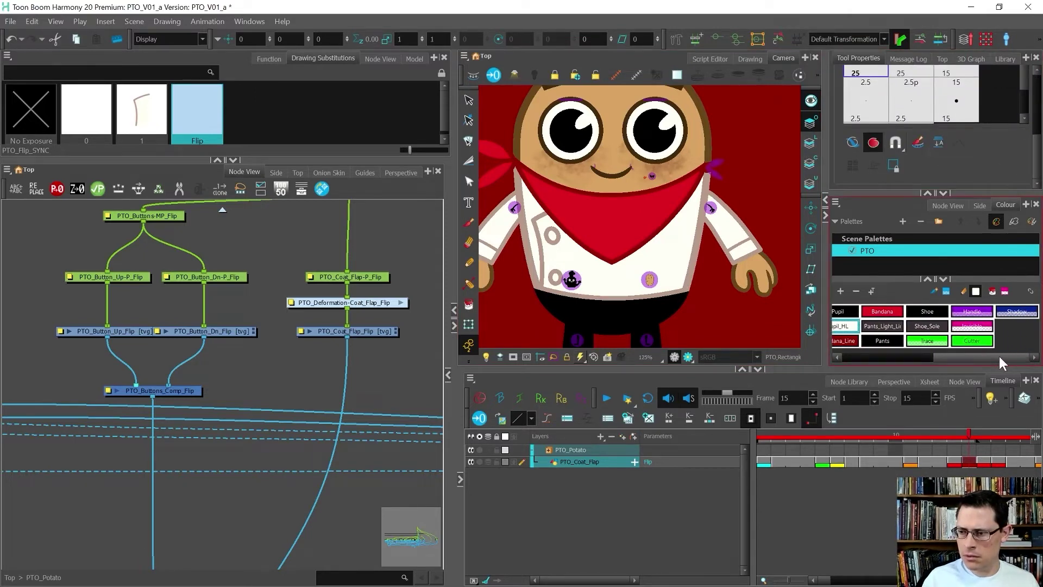
{"action": "left_click", "coordinate": [987, 317]}
{"action": "scroll", "coordinate": [681, 260], "scroll_direction": "up", "scroll_amount": 2}
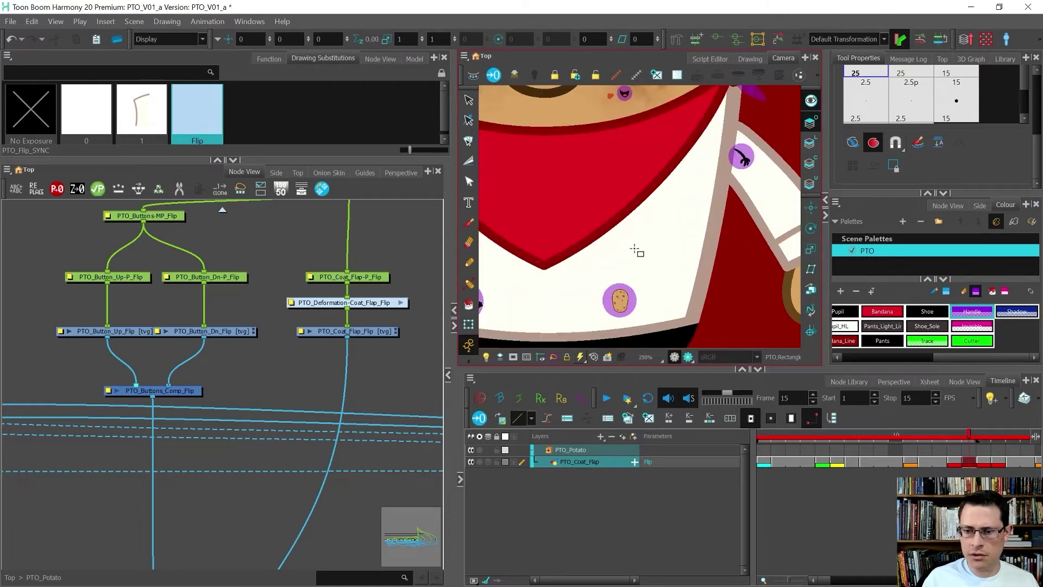
{"action": "left_click_drag", "start_coordinate": [626, 232], "coordinate": [685, 278]}
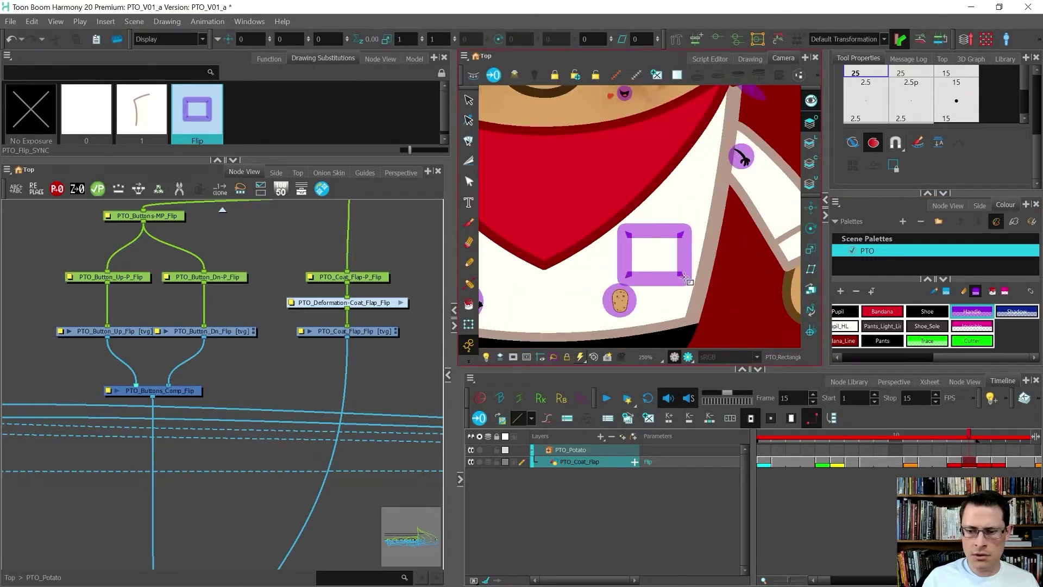
- Fill the rectangle with the Handle colour, remove its outline, and adjust its size from the lower-left corner
{"action": "key", "text": "alt+i"}
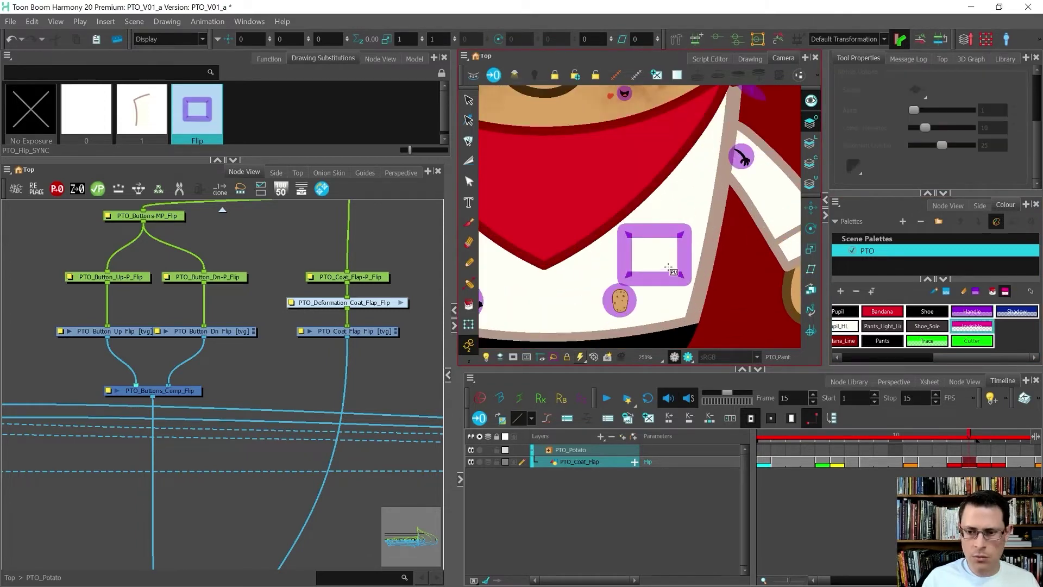
{"action": "key", "text": "alt+s"}
{"action": "left_click", "coordinate": [684, 266]}
{"action": "left_click", "coordinate": [977, 314]}
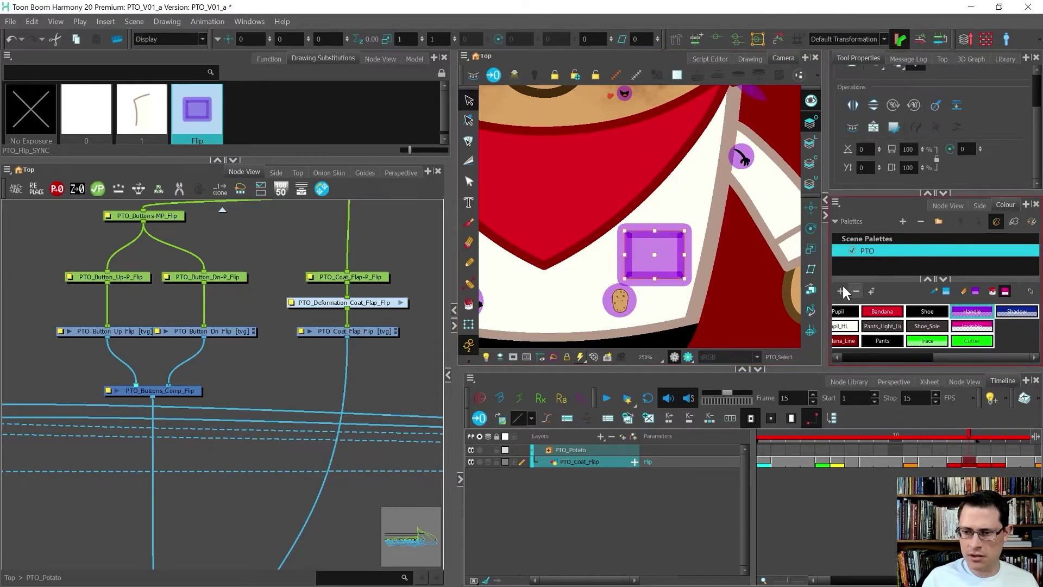
{"action": "left_click", "coordinate": [691, 255]}
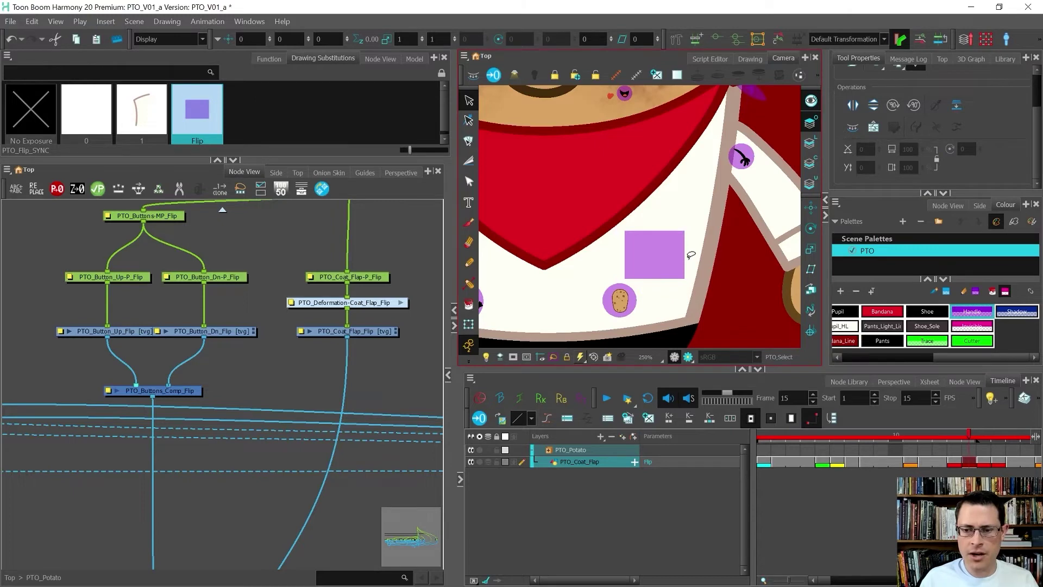
{"action": "left_click", "coordinate": [667, 246]}
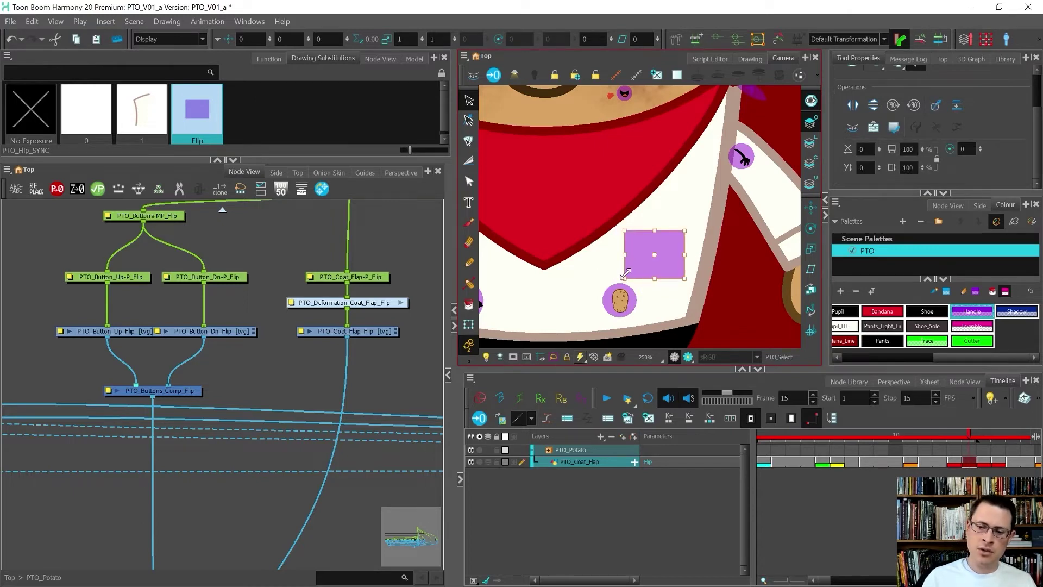
{"action": "left_click_drag", "start_coordinate": [627, 274], "coordinate": [622, 270]}
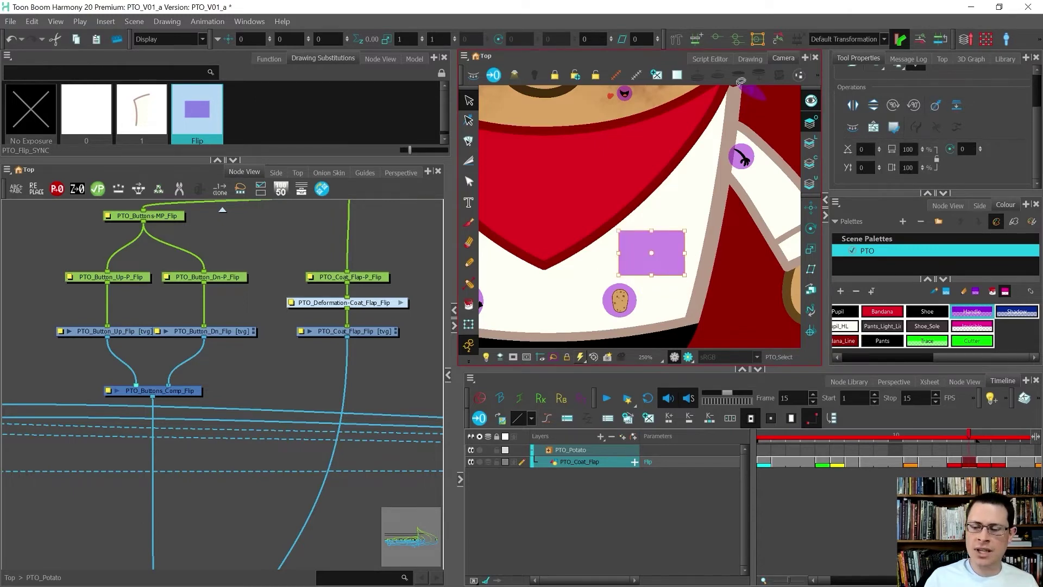
- Add the text "Flip Features" in Arial Black beside the purple rectangle in PTO_Coat_Flap's Flip drawing
{"action": "left_click", "coordinate": [468, 202]}
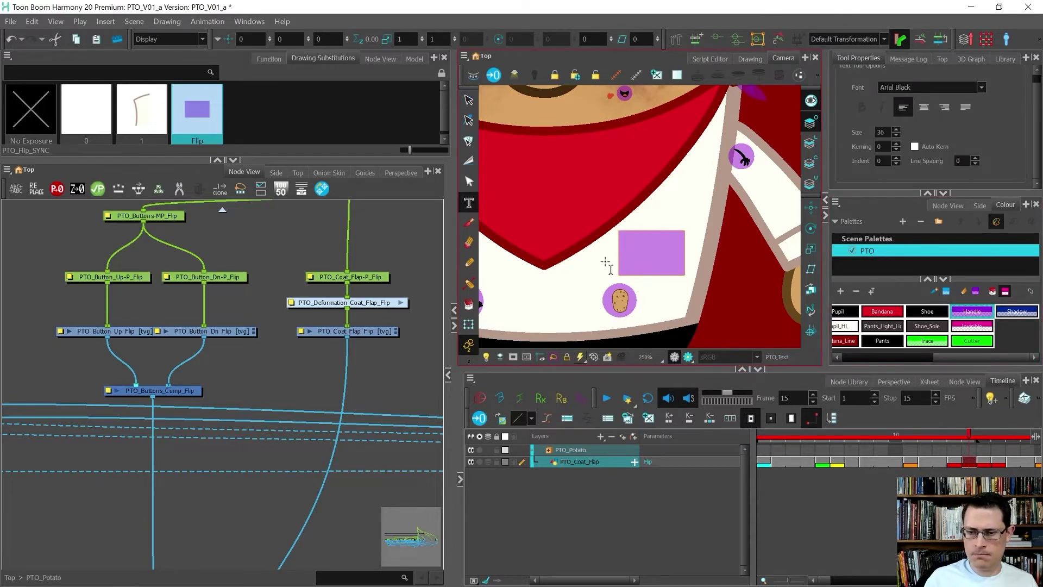
{"action": "mouse_move", "coordinate": [576, 272]}
{"action": "left_mouse_down"}
{"action": "mouse_move", "coordinate": [546, 263]}
{"action": "mouse_move", "coordinate": [533, 215]}
{"action": "mouse_move", "coordinate": [478, 217]}
{"action": "left_mouse_up"}
{"action": "left_click_drag", "start_coordinate": [478, 281], "coordinate": [478, 351]}
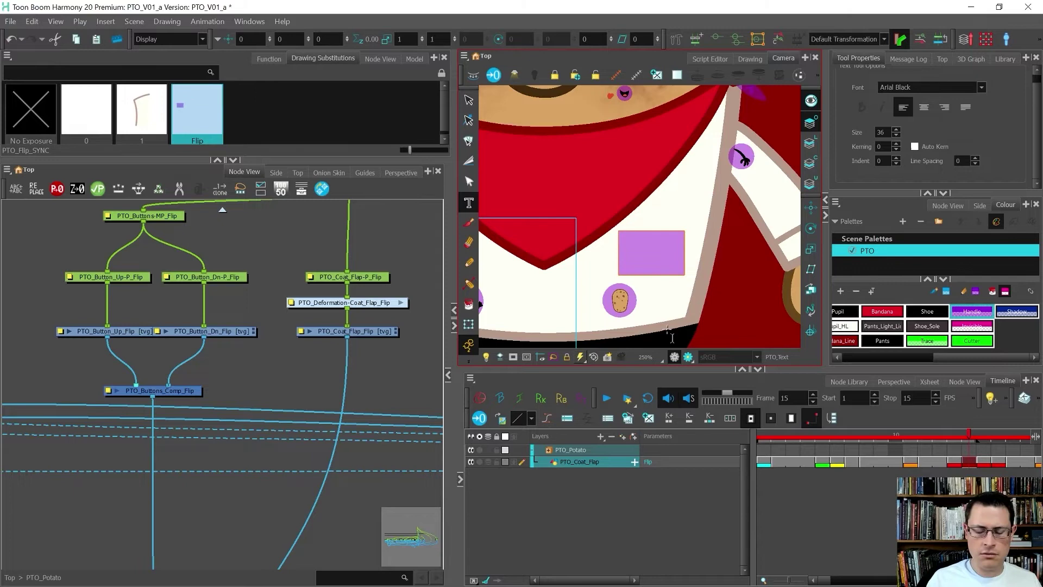
{"action": "scroll", "coordinate": [672, 337], "scroll_direction": "down", "scroll_amount": 4}
{"action": "scroll", "coordinate": [597, 245], "scroll_direction": "up", "scroll_amount": 1}
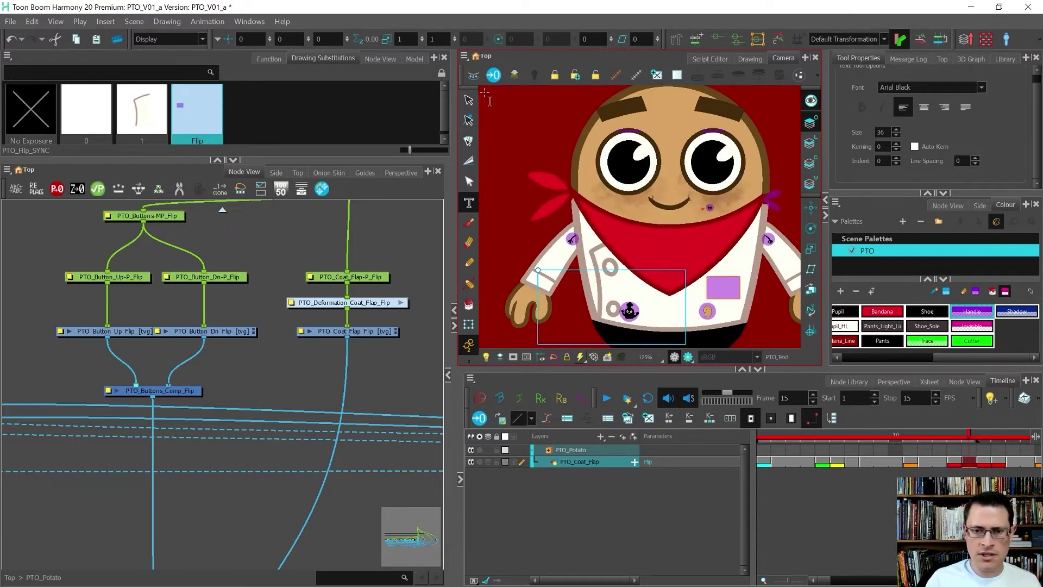
- Select only the "Flip Features" text, shrink it and place it over the purple rectangle above the potato handle
{"action": "left_click", "coordinate": [468, 100]}
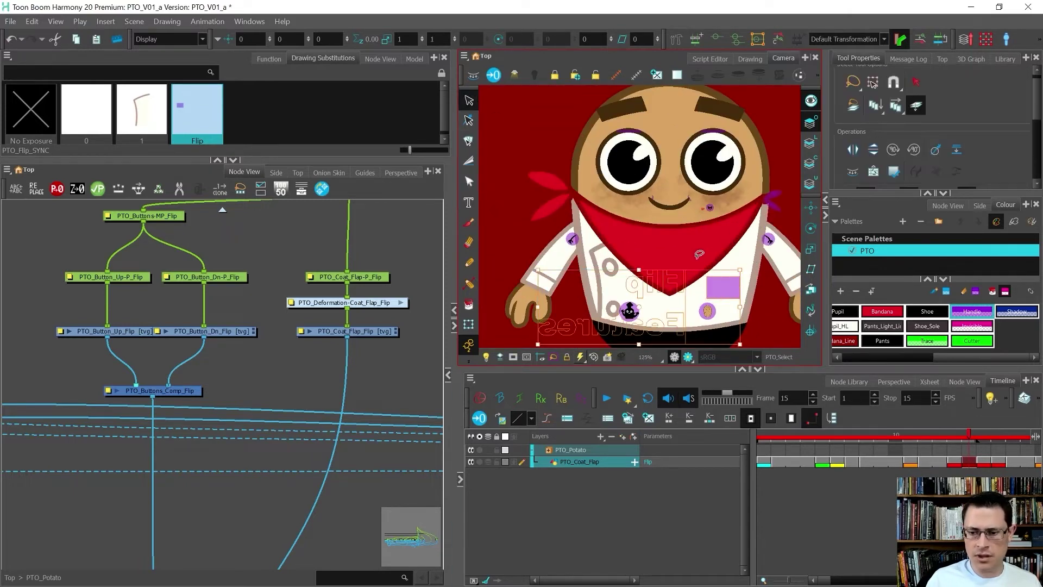
{"action": "left_click", "coordinate": [713, 266]}
{"action": "left_click", "coordinate": [690, 290]}
{"action": "left_click", "coordinate": [696, 295]}
{"action": "left_click", "coordinate": [679, 274]}
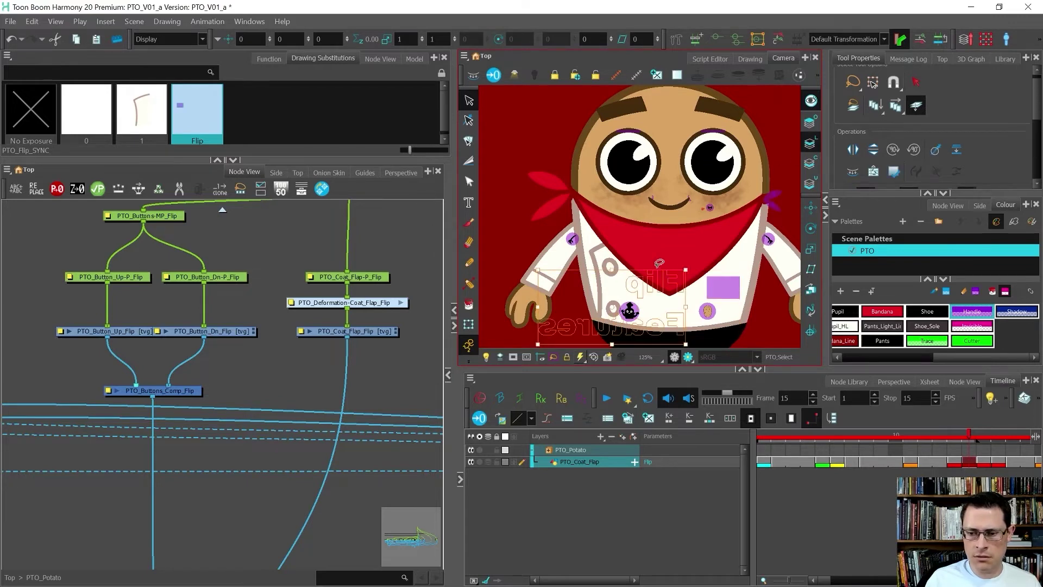
{"action": "mouse_move", "coordinate": [539, 344]}
{"action": "left_mouse_down"}
{"action": "mouse_move", "coordinate": [631, 296]}
{"action": "mouse_move", "coordinate": [723, 294]}
{"action": "left_mouse_up"}
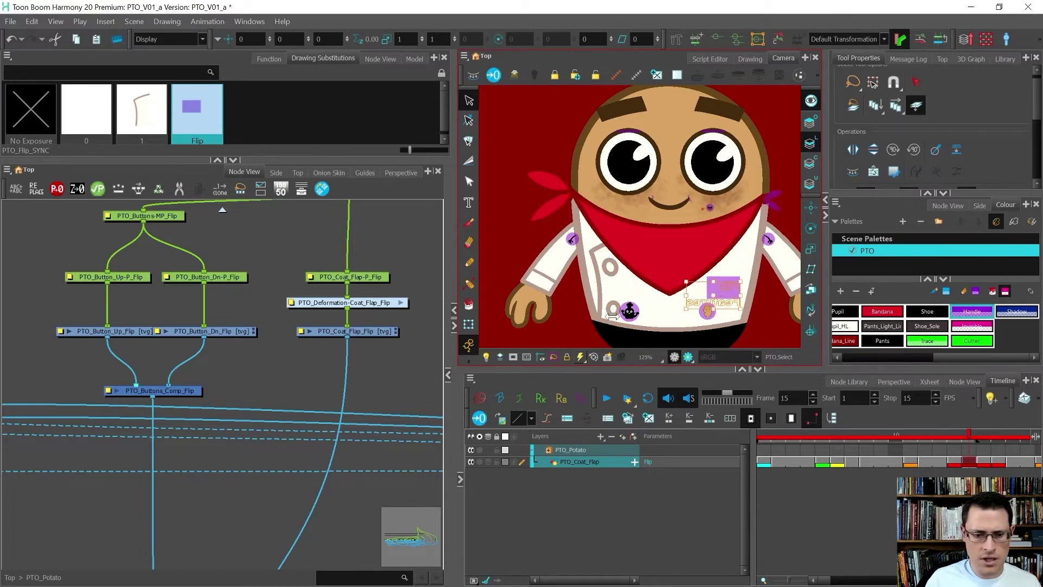
- Try deleting the PTO_Deformation-Coat_Flap_Flip node above the PTO_Coat_Flap_Flip drawing, and undo the deletion
{"action": "left_click", "coordinate": [411, 325]}
{"action": "left_click", "coordinate": [343, 302]}
{"action": "key", "text": "Delete"}
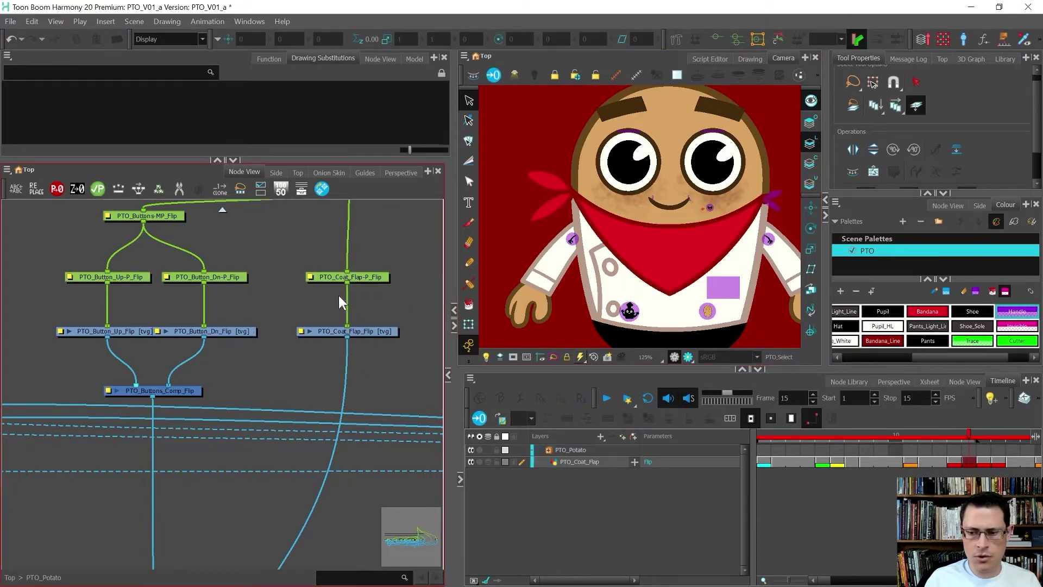
{"action": "left_click", "coordinate": [370, 331]}
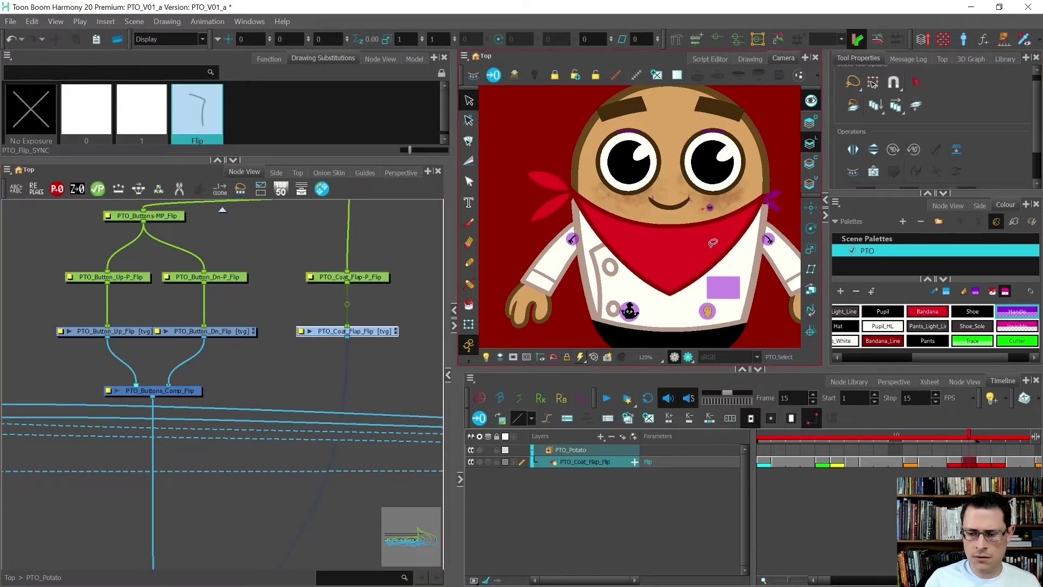
{"action": "left_click", "coordinate": [637, 262]}
{"action": "key", "text": "ctrl+z"}
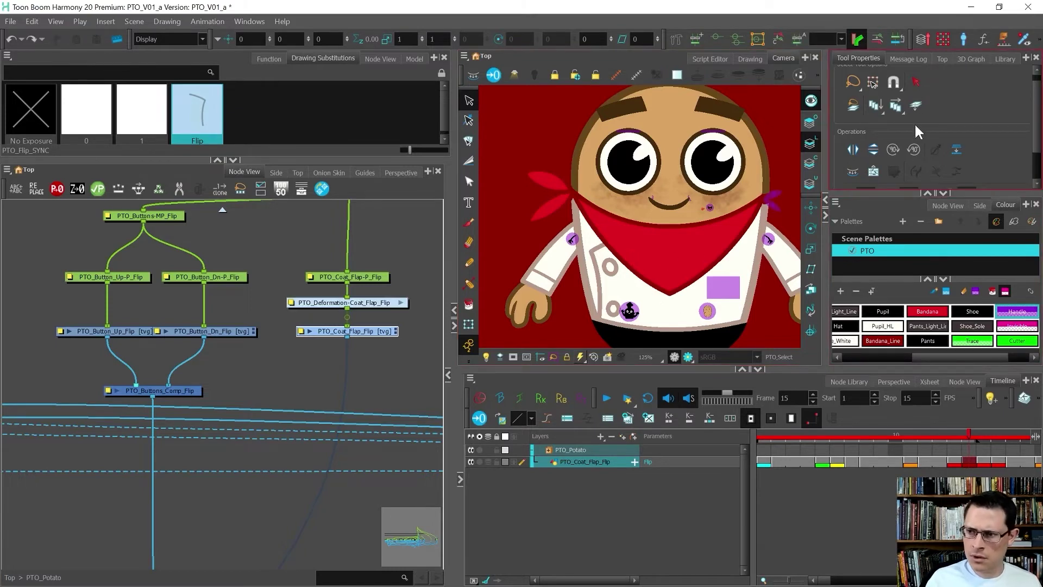
- Select the "Flip Features" text together with its rectangle in PTO_Coat_Flap and recolour both with the Handle colour
{"action": "key", "text": "shift+t"}
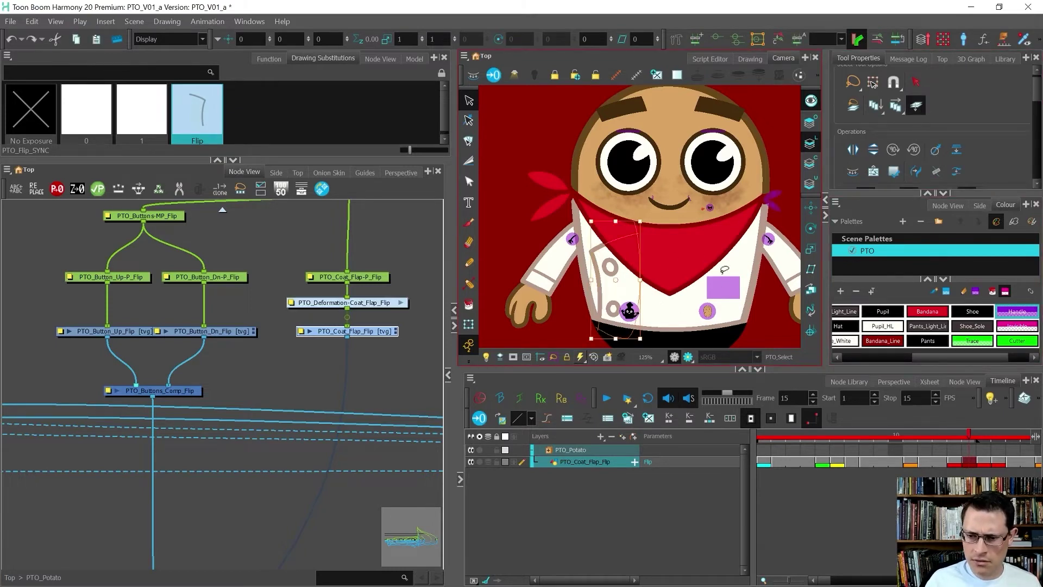
{"action": "left_click", "coordinate": [726, 283]}
{"action": "left_click", "coordinate": [726, 283]}
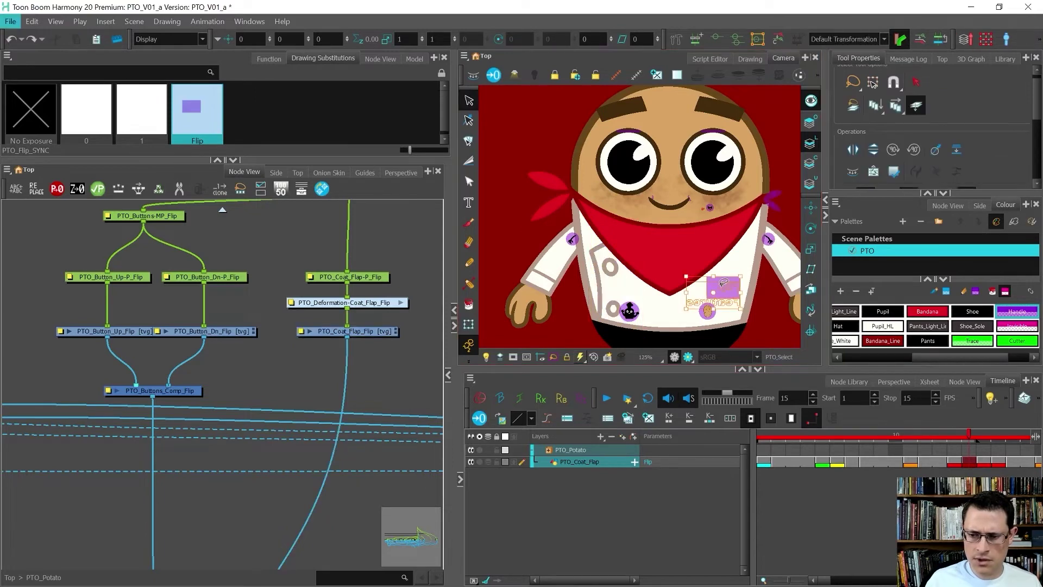
{"action": "left_click", "coordinate": [841, 311]}
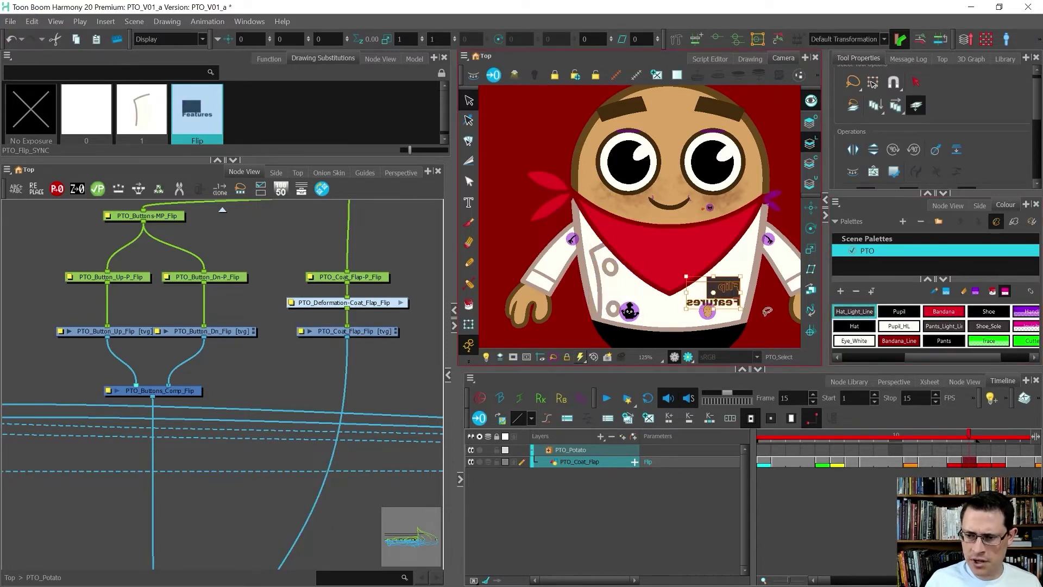
{"action": "scroll", "coordinate": [768, 312], "scroll_direction": "up", "scroll_amount": 4}
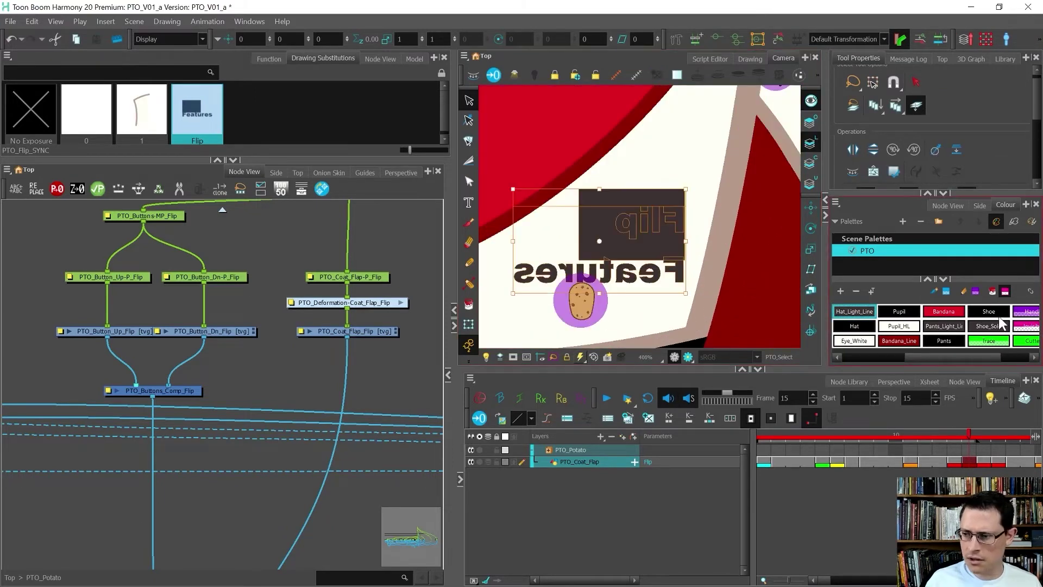
{"action": "left_click", "coordinate": [1028, 312]}
- Select the "Flip Features" text alone, then scale and position it so both lines fit inside the rectangle
{"action": "left_click", "coordinate": [679, 228]}
{"action": "left_click", "coordinate": [608, 270]}
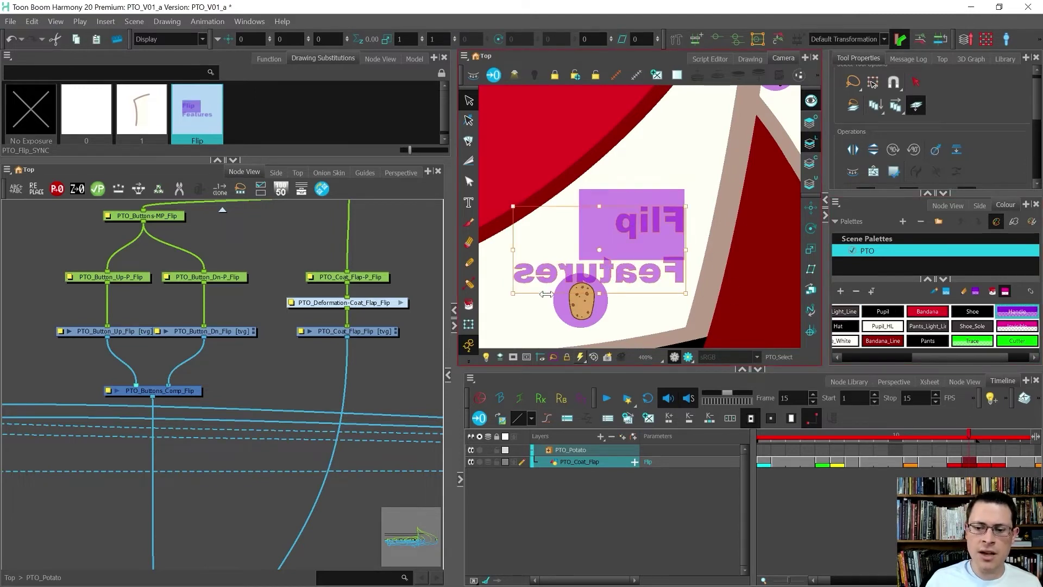
{"action": "left_click_drag", "start_coordinate": [512, 294], "coordinate": [583, 259]}
{"action": "left_click_drag", "start_coordinate": [664, 216], "coordinate": [656, 212]}
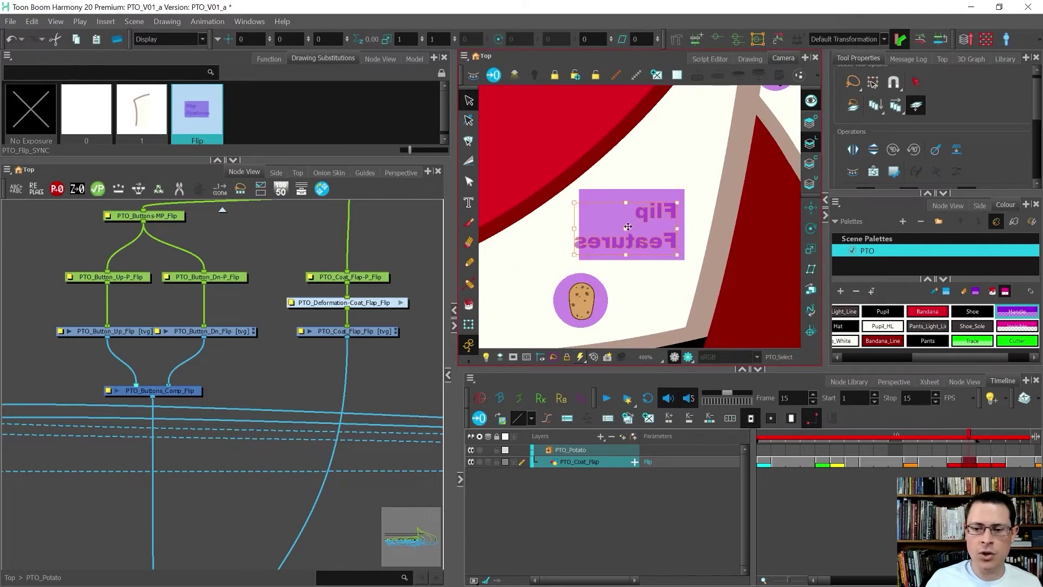
{"action": "left_click_drag", "start_coordinate": [583, 250], "coordinate": [585, 249]}
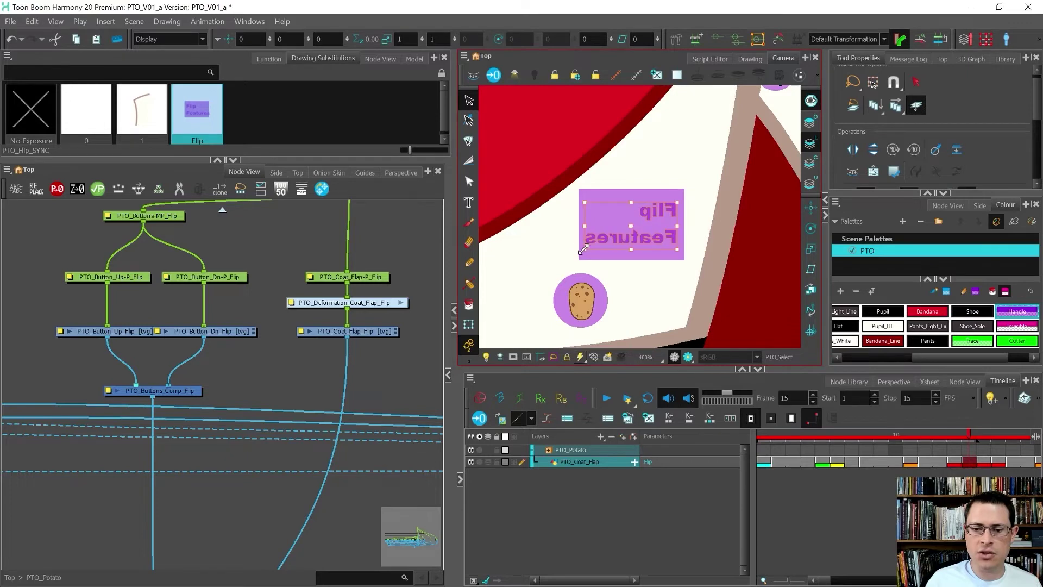
- Select the whole "Flip Features" label, rectangle and text, and shrink it to about half its size on the coat
{"action": "left_click", "coordinate": [469, 203]}
{"action": "left_click", "coordinate": [644, 211]}
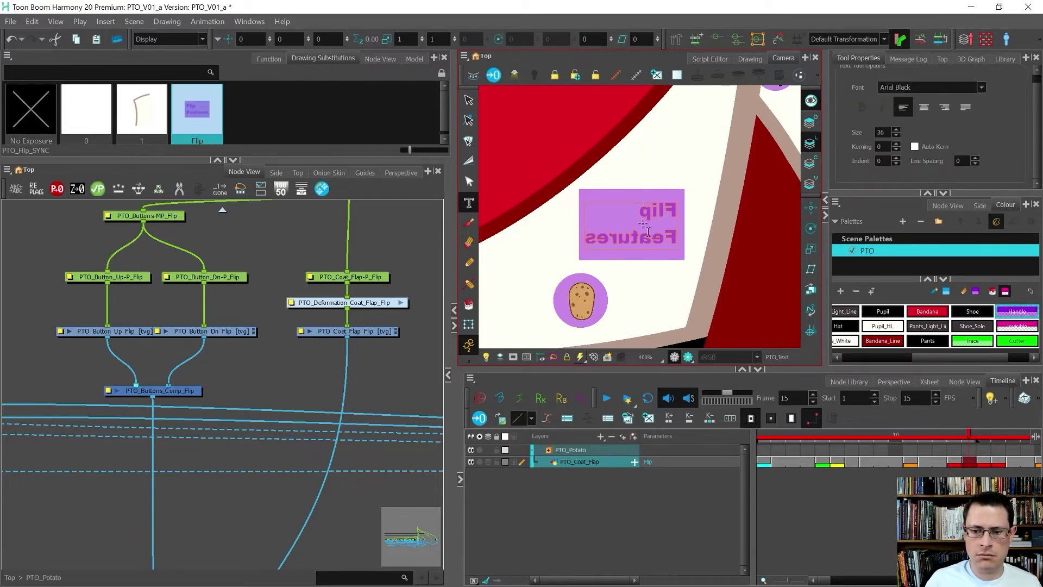
{"action": "key", "text": "shift+m"}
{"action": "left_click", "coordinate": [469, 100]}
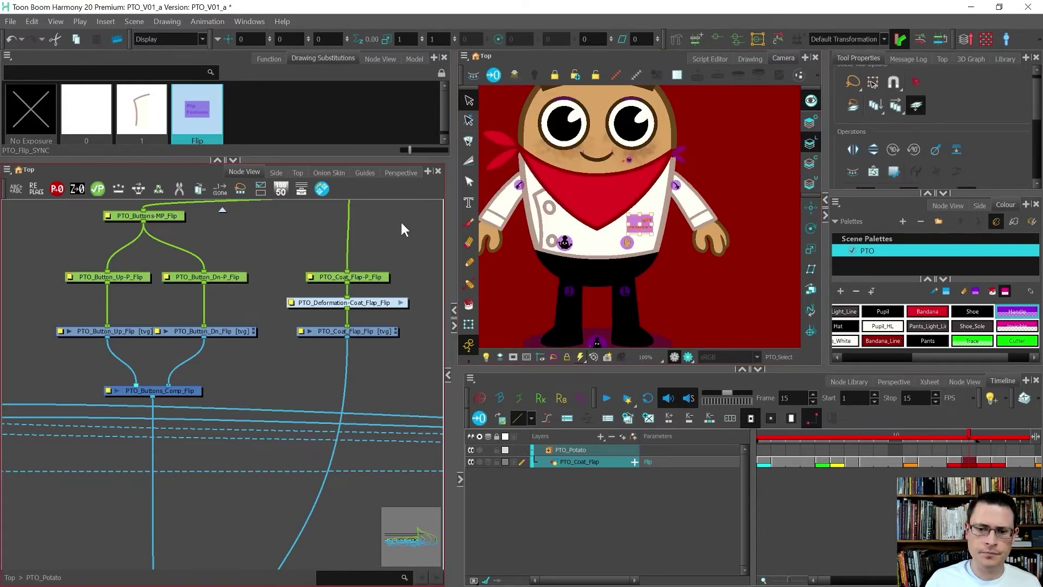
{"action": "left_click", "coordinate": [400, 223]}
{"action": "scroll", "coordinate": [648, 220], "scroll_direction": "up", "scroll_amount": 3}
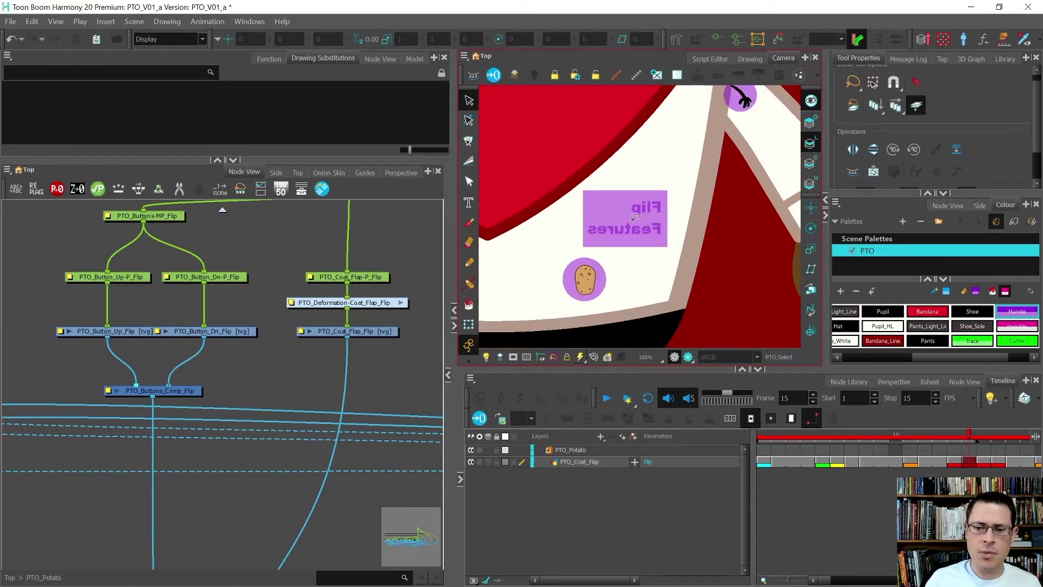
{"action": "left_click", "coordinate": [637, 218]}
{"action": "left_click_drag", "start_coordinate": [581, 190], "coordinate": [643, 217]}
{"action": "key", "text": "1"}
{"action": "key", "text": "1"}
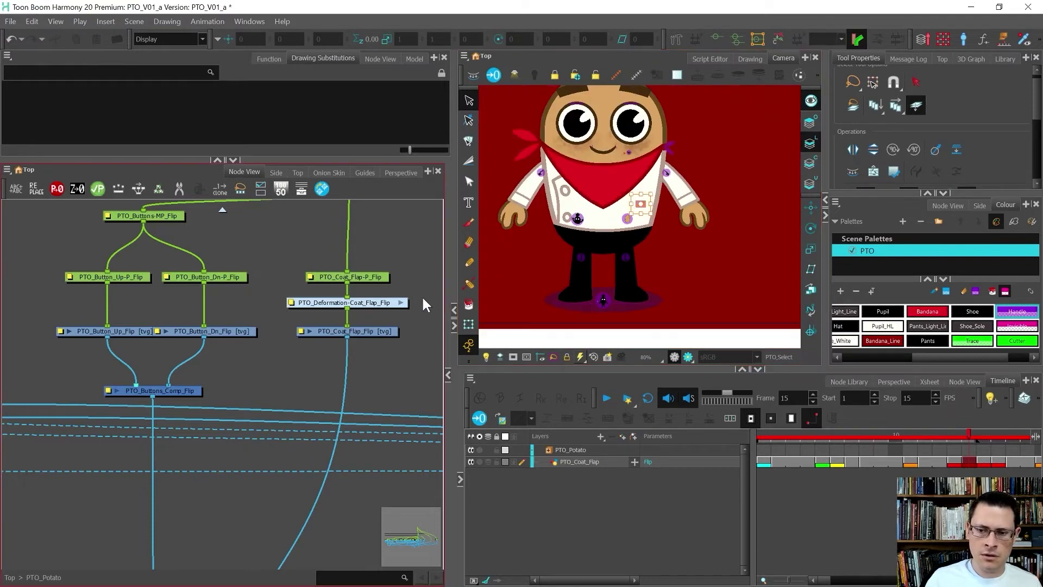
- Select the label with the Transform tool and compare the coat flap's drawing 1 with its Flip drawing
{"action": "key", "text": "shift+t"}
{"action": "scroll", "coordinate": [647, 204], "scroll_direction": "up", "scroll_amount": 2}
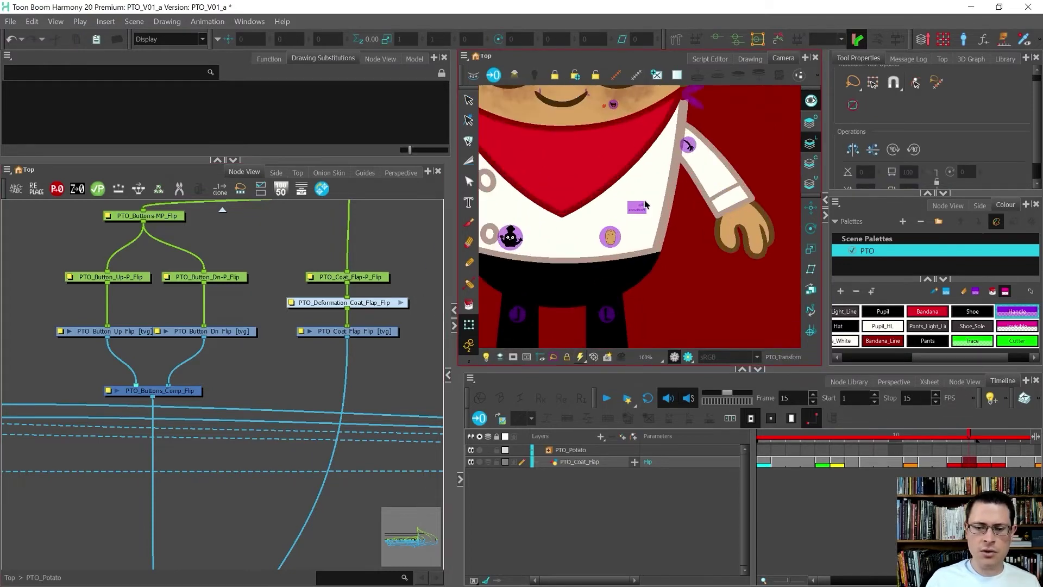
{"action": "scroll", "coordinate": [645, 204], "scroll_direction": "down", "scroll_amount": 1}
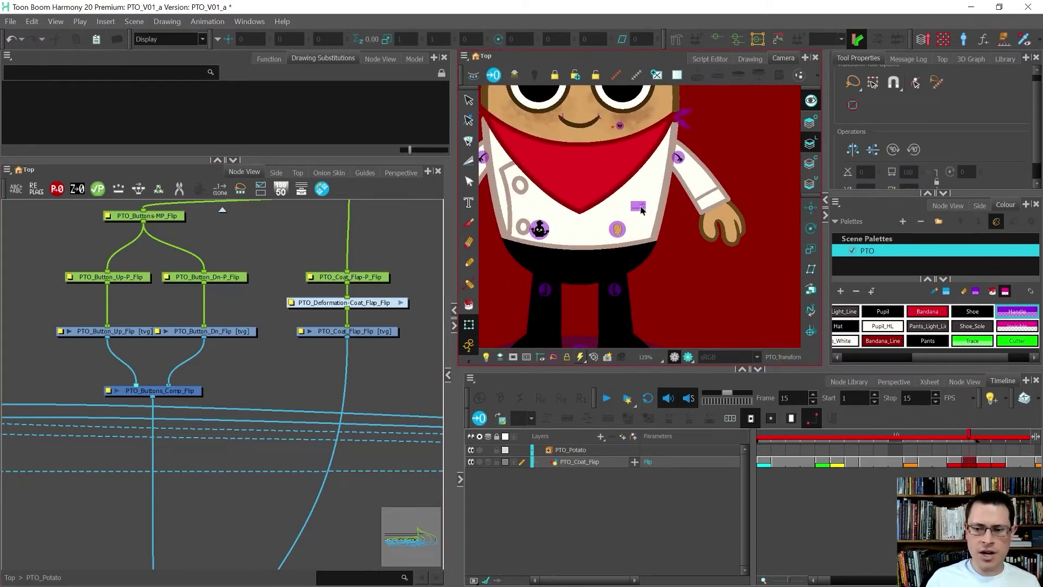
{"action": "left_click", "coordinate": [641, 208]}
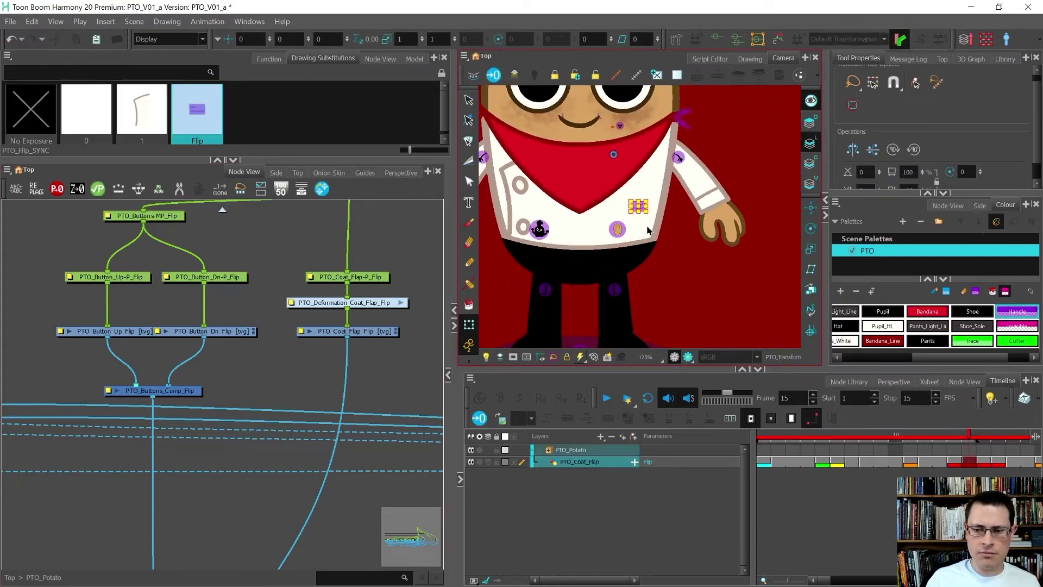
{"action": "key", "text": "minus"}
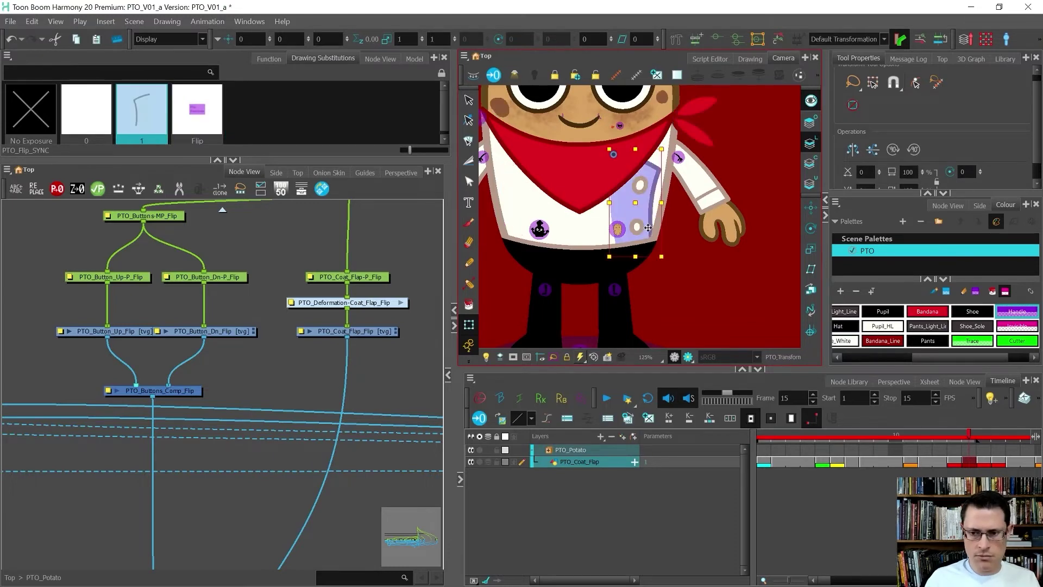
{"action": "scroll", "coordinate": [648, 228], "scroll_direction": "down", "scroll_amount": 1}
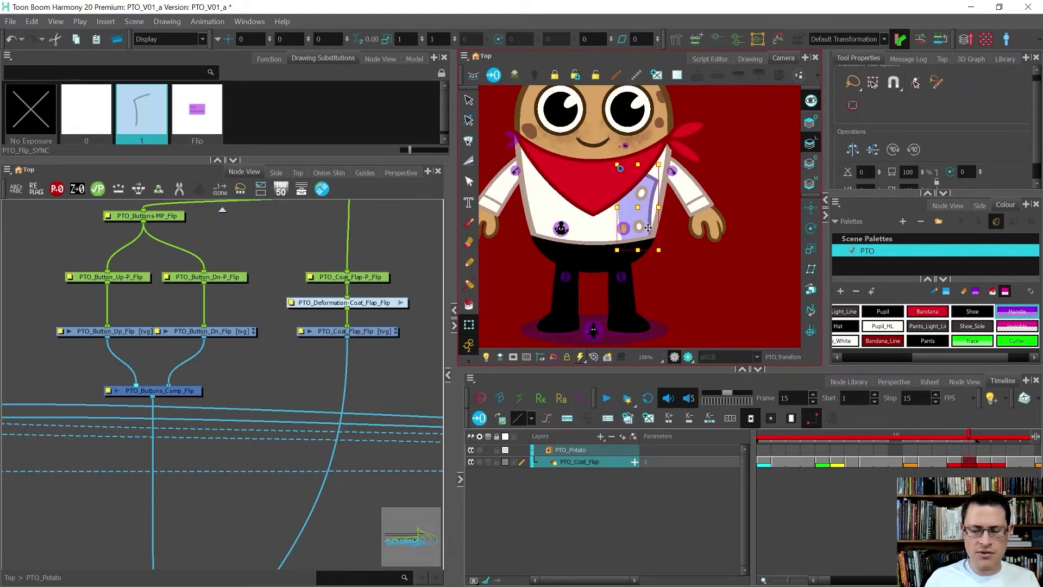
{"action": "key", "text": "equal"}
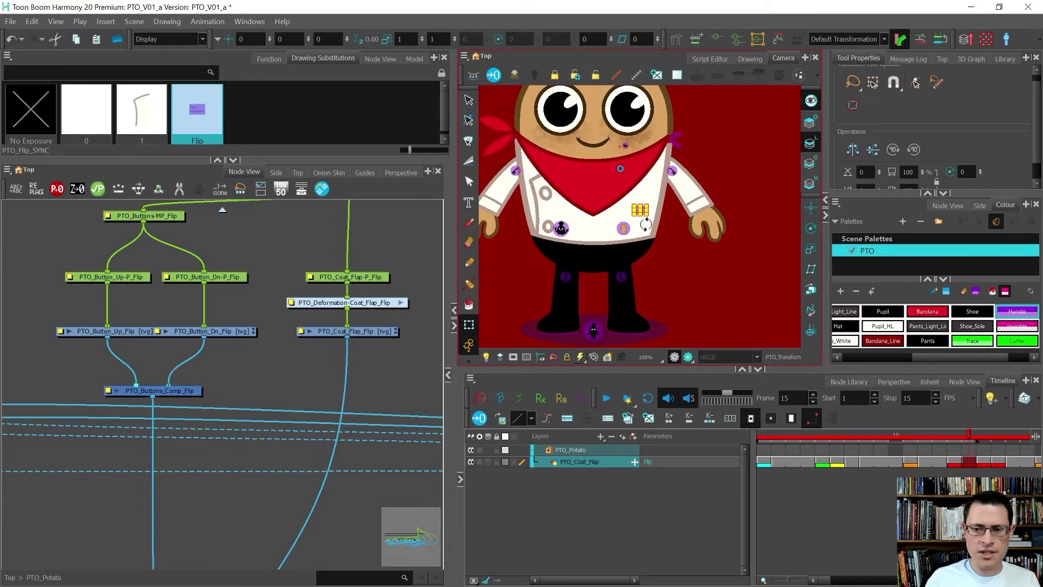
{"action": "scroll", "coordinate": [646, 224], "scroll_direction": "up", "scroll_amount": 2}
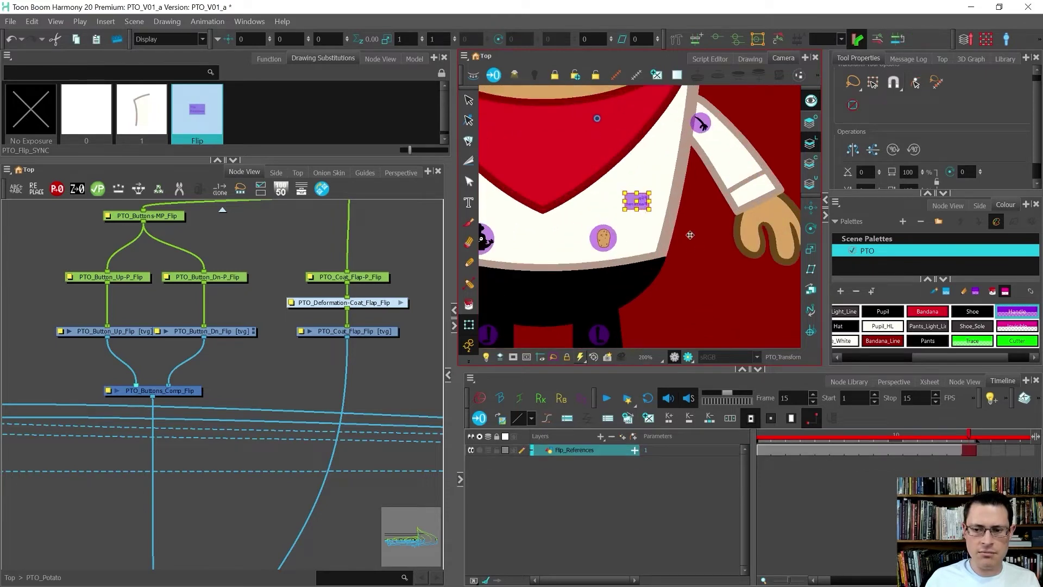
- Open the label's Flip drawing in the Drawing view, switch to the Overlay art layer, and select the label's artwork
{"action": "left_click", "coordinate": [633, 206]}
{"action": "scroll", "coordinate": [617, 222], "scroll_direction": "up", "scroll_amount": 2}
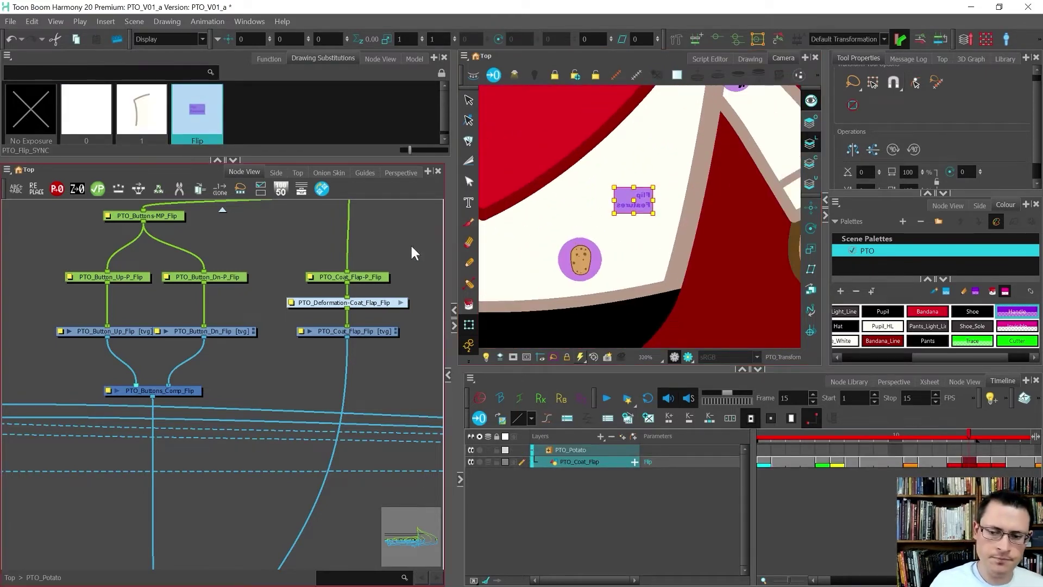
{"action": "left_click", "coordinate": [388, 256]}
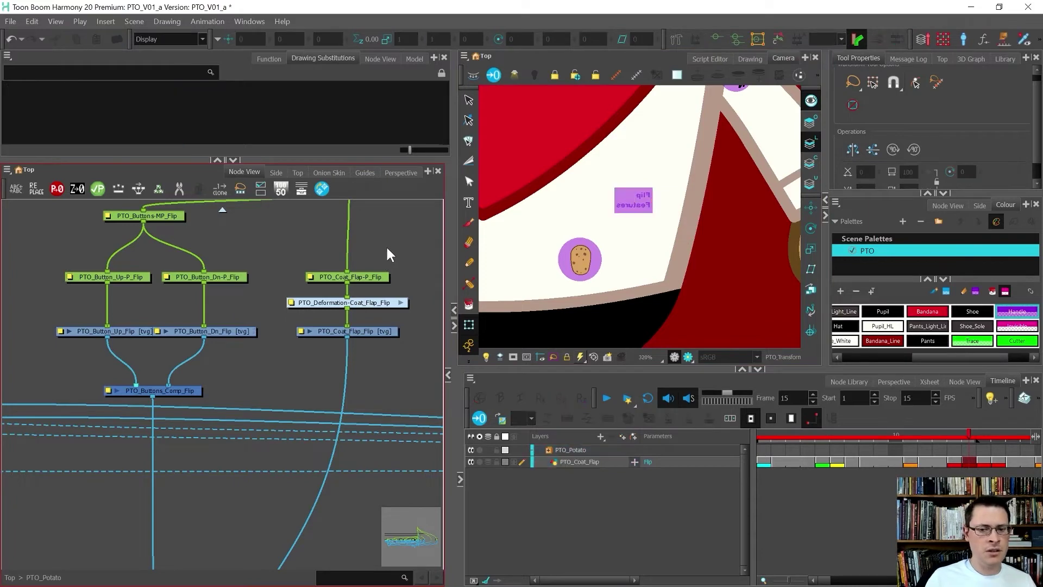
{"action": "left_click", "coordinate": [634, 206]}
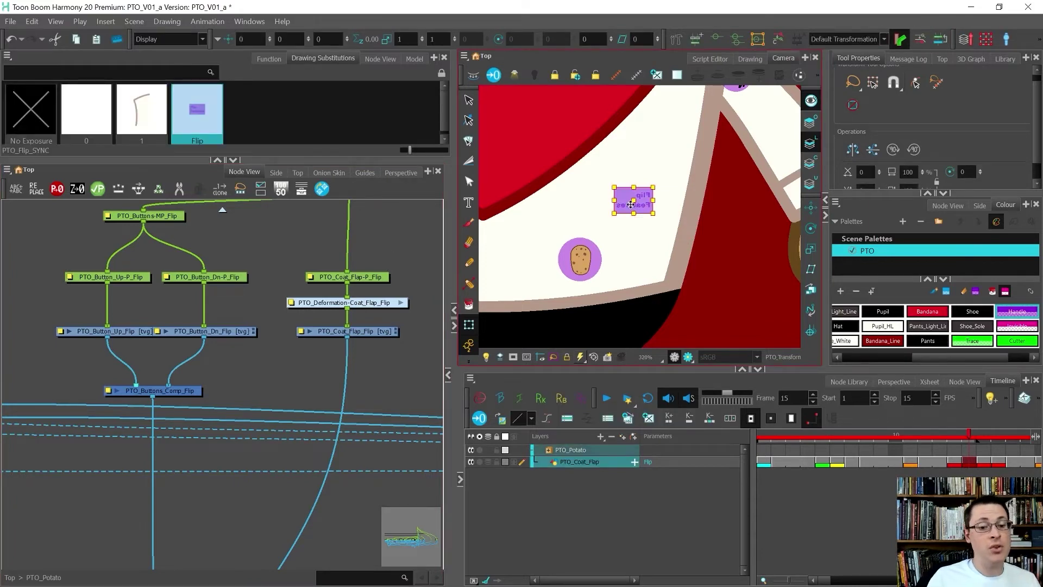
{"action": "left_click", "coordinate": [759, 60]}
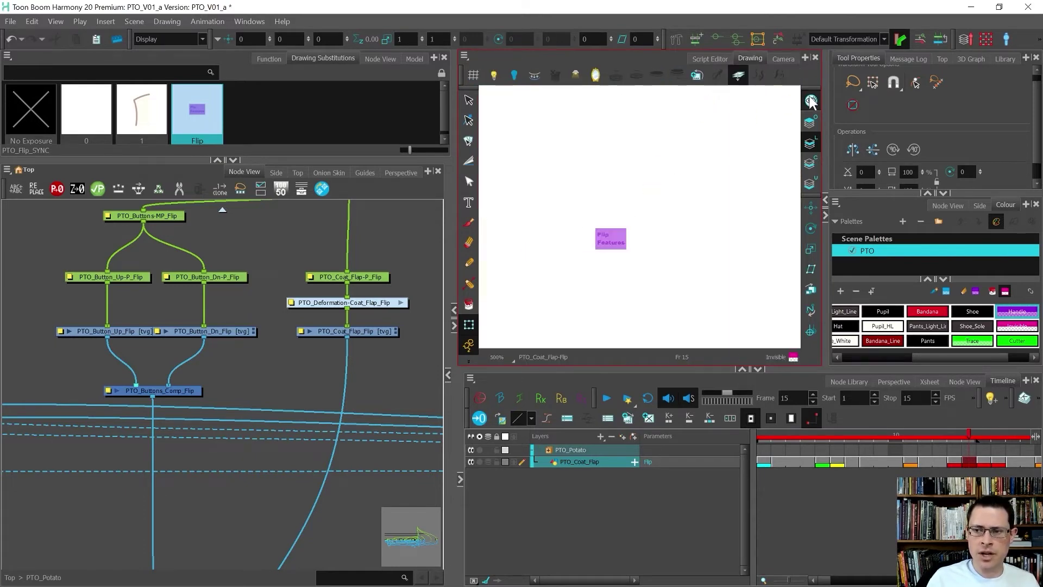
{"action": "left_click", "coordinate": [811, 145]}
{"action": "left_click", "coordinate": [811, 123]}
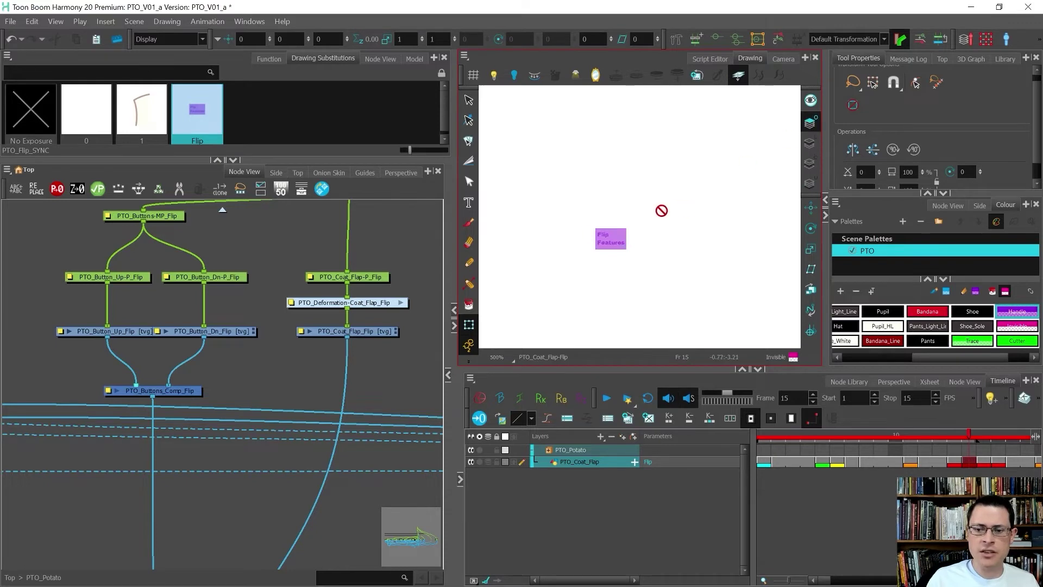
{"action": "scroll", "coordinate": [598, 229], "scroll_direction": "up", "scroll_amount": 1}
{"action": "key", "text": "alt+s"}
{"action": "mouse_move", "coordinate": [666, 206]}
{"action": "left_mouse_down"}
{"action": "mouse_move", "coordinate": [582, 274]}
{"action": "mouse_move", "coordinate": [696, 291]}
{"action": "left_mouse_up"}
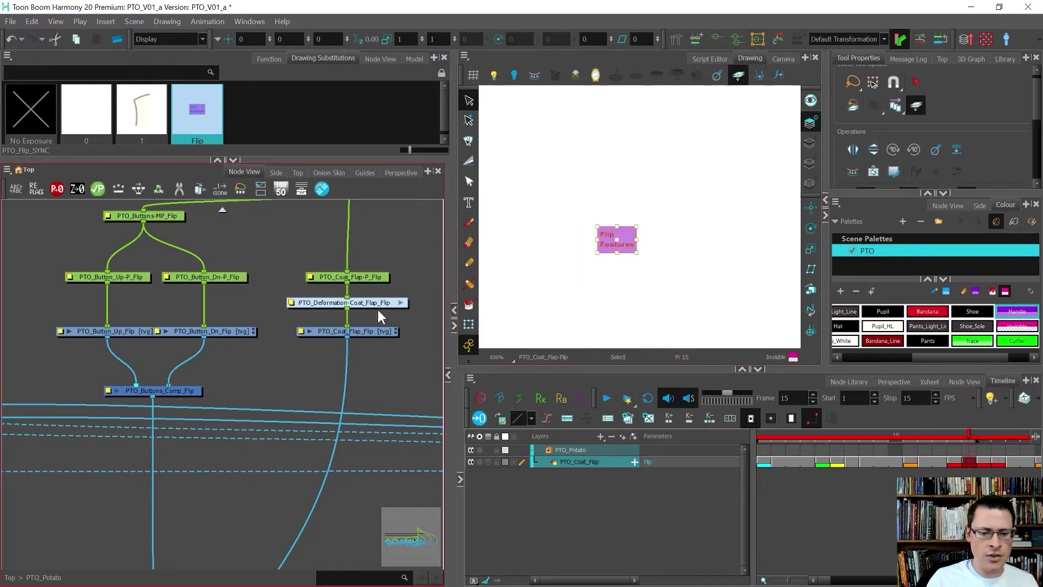
- Maximise the Node View and copy the PTO_Tie_OL, PTO_Tie_LS and PTO_Tie_Visibility nodes below the first Tie group
{"action": "scroll", "coordinate": [353, 321], "scroll_direction": "down", "scroll_amount": 5}
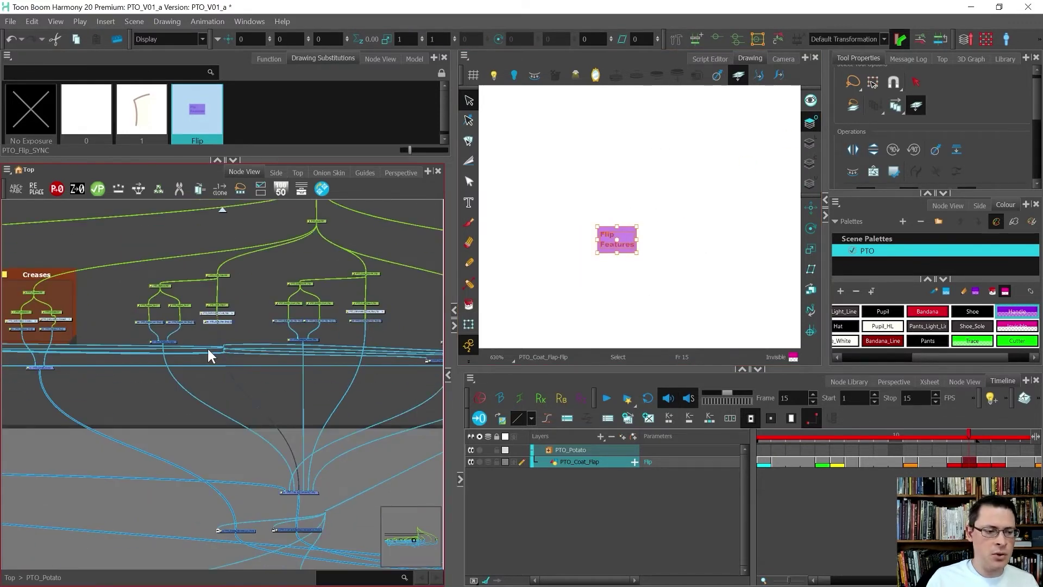
{"action": "key", "text": "grave"}
{"action": "scroll", "coordinate": [473, 260], "scroll_direction": "down", "scroll_amount": 3}
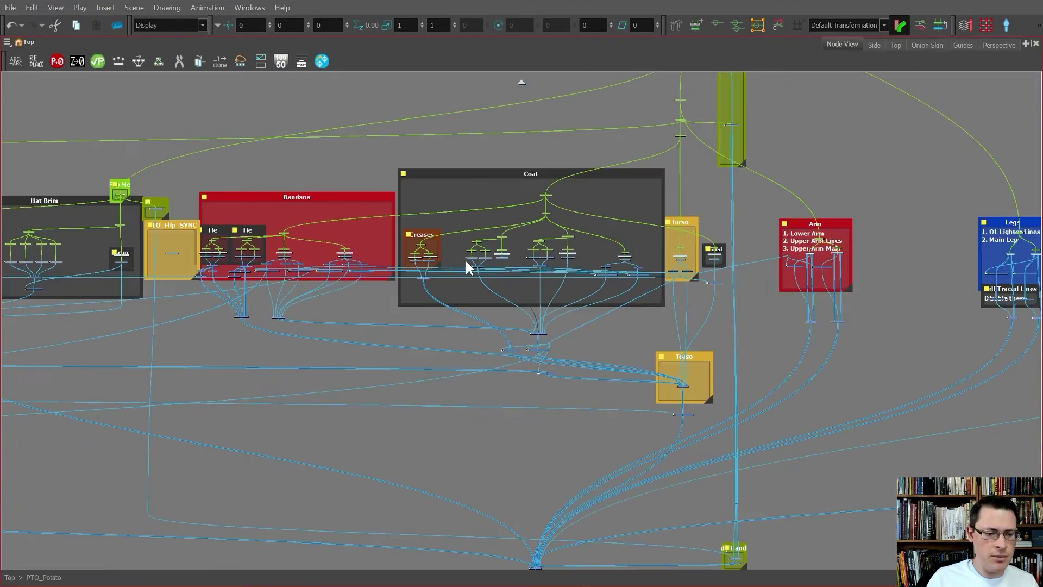
{"action": "scroll", "coordinate": [213, 260], "scroll_direction": "up", "scroll_amount": 5}
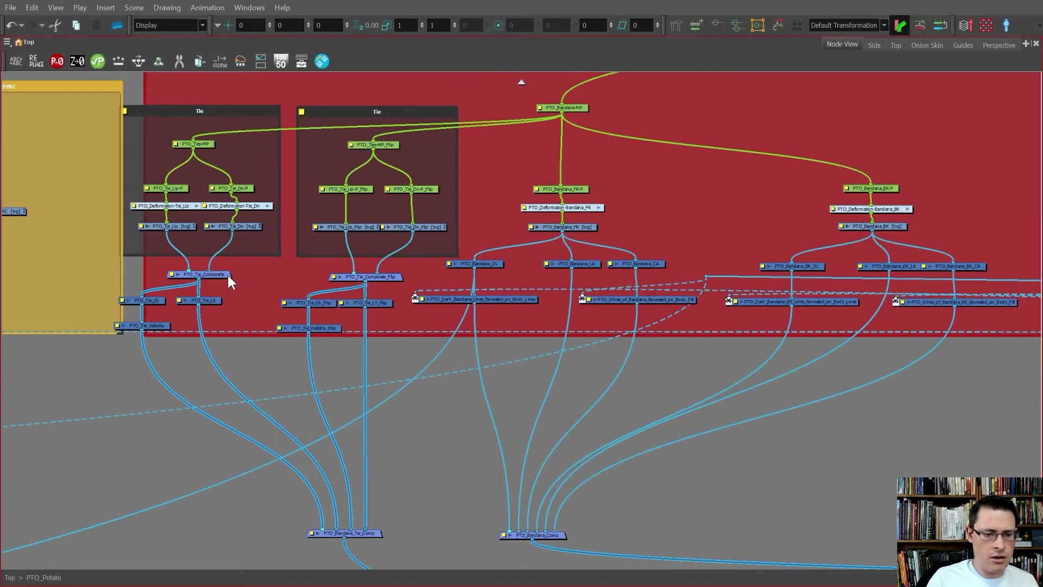
{"action": "scroll", "coordinate": [159, 304], "scroll_direction": "up", "scroll_amount": 3}
{"action": "left_click_drag", "start_coordinate": [311, 285], "coordinate": [67, 386]}
{"action": "scroll", "coordinate": [61, 324], "scroll_direction": "down", "scroll_amount": 8}
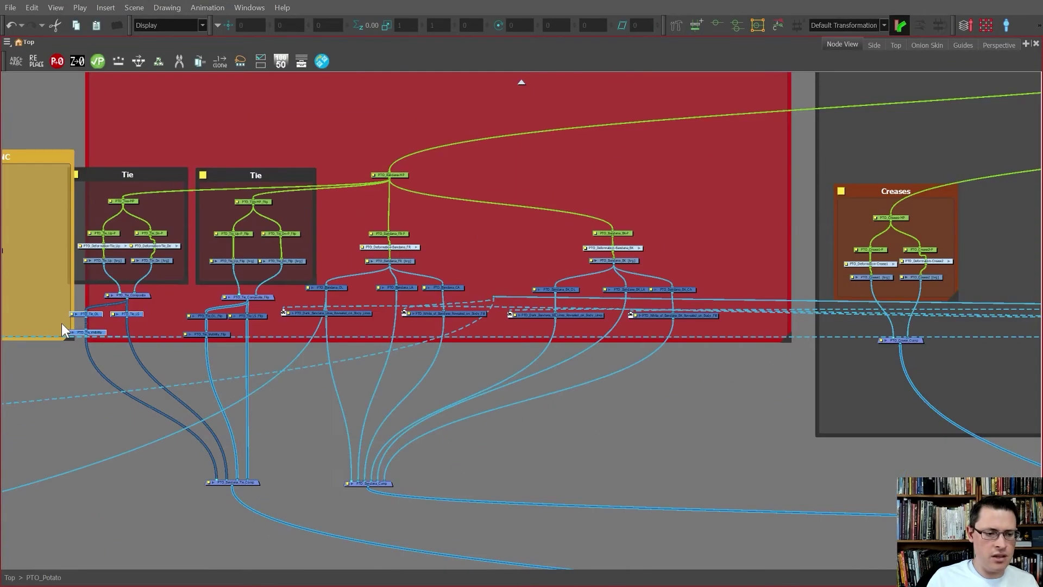
- Paste the copied Tie line, colour and visibility nodes beneath the PTO_Coat_Flap drawing in the Coat group
{"action": "scroll", "coordinate": [667, 308], "scroll_direction": "up", "scroll_amount": 2}
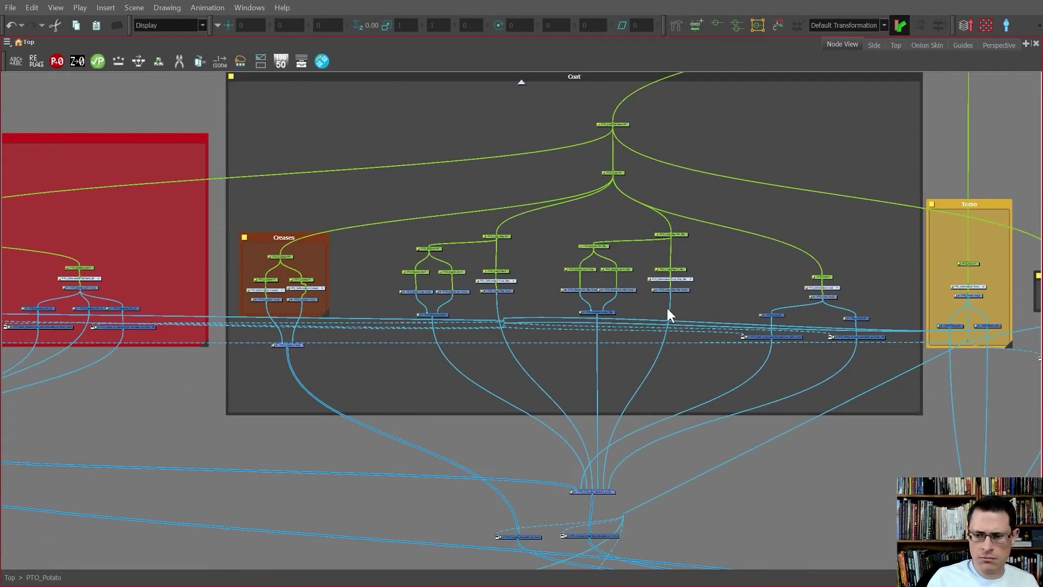
{"action": "scroll", "coordinate": [295, 335], "scroll_direction": "down", "scroll_amount": 1}
{"action": "scroll", "coordinate": [383, 317], "scroll_direction": "up", "scroll_amount": 1}
{"action": "scroll", "coordinate": [487, 323], "scroll_direction": "up", "scroll_amount": 2}
{"action": "scroll", "coordinate": [282, 324], "scroll_direction": "down", "scroll_amount": 2}
{"action": "scroll", "coordinate": [476, 333], "scroll_direction": "up", "scroll_amount": 4}
{"action": "key", "text": "ctrl+v"}
- Wire the pasted LS, OL and Visibility nodes between the PTO_Coat_Flap drawing and the coat's composite
{"action": "mouse_move", "coordinate": [544, 299]}
{"action": "left_mouse_down"}
{"action": "mouse_move", "coordinate": [463, 260]}
{"action": "mouse_move", "coordinate": [535, 299]}
{"action": "mouse_move", "coordinate": [537, 286]}
{"action": "mouse_move", "coordinate": [545, 292]}
{"action": "left_mouse_up"}
{"action": "left_click", "coordinate": [463, 348]}
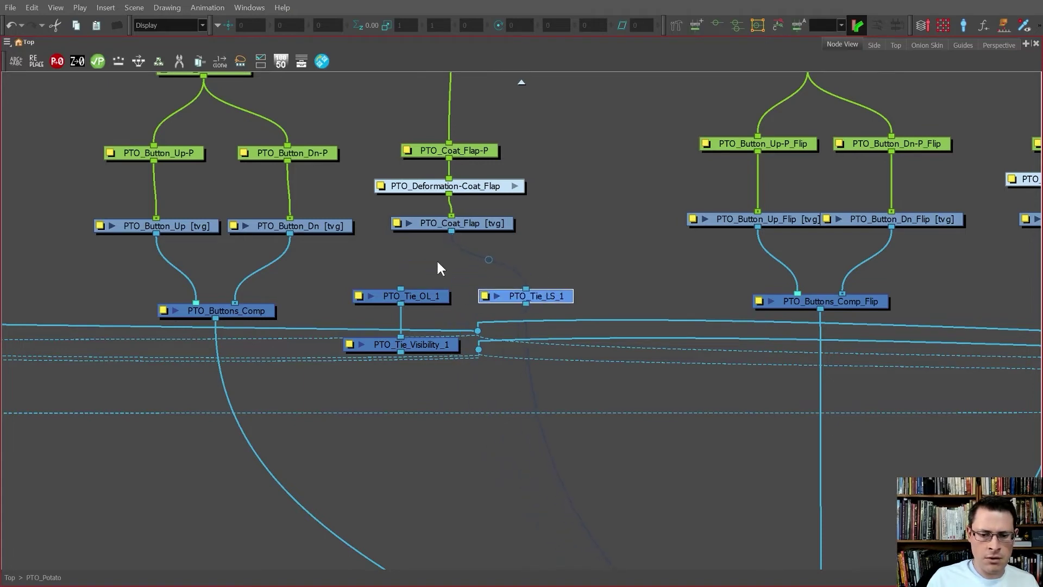
{"action": "scroll", "coordinate": [439, 254], "scroll_direction": "down", "scroll_amount": 5}
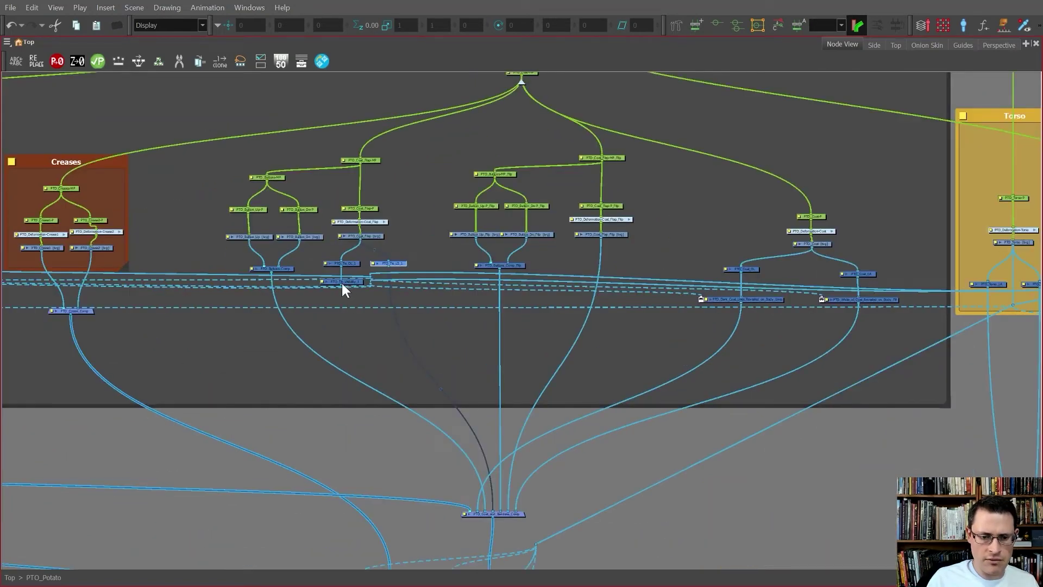
{"action": "left_click_drag", "start_coordinate": [342, 283], "coordinate": [490, 508]}
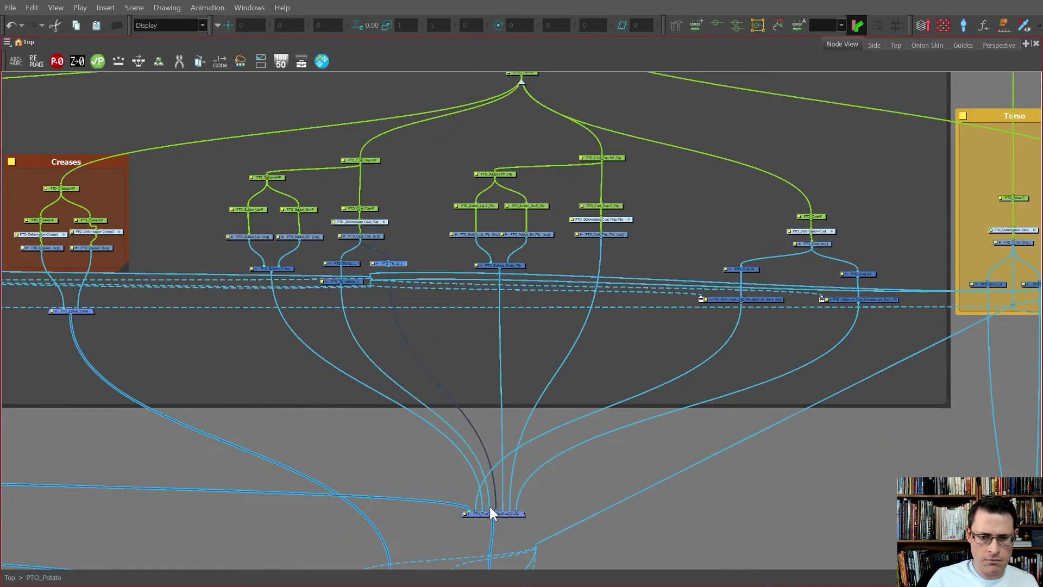
- Select the three pasted nodes and replace the prefix PTO_Tie in their names with PTO_Coat_Flap
{"action": "scroll", "coordinate": [391, 255], "scroll_direction": "up", "scroll_amount": 4}
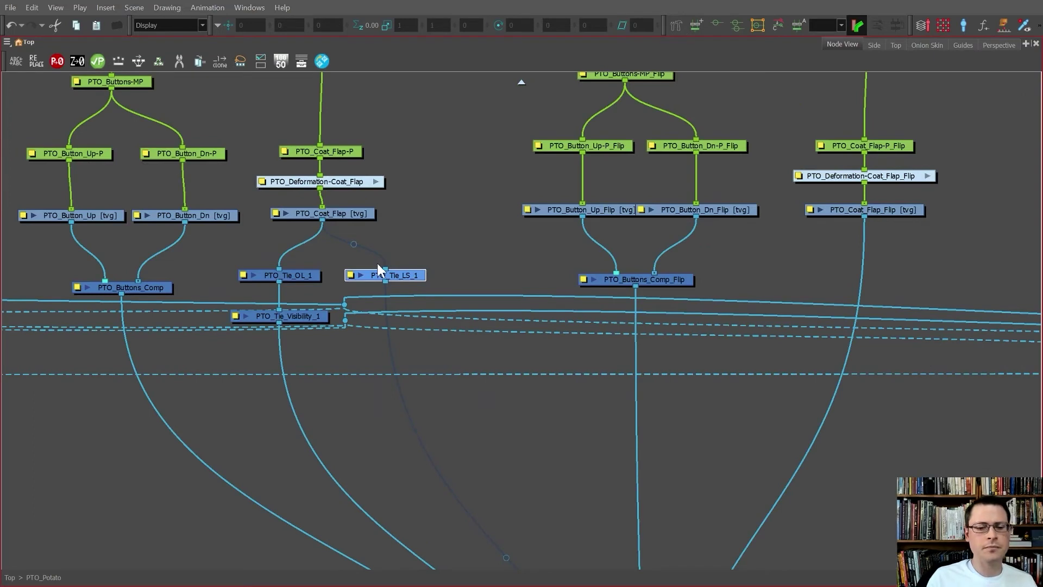
{"action": "left_click", "coordinate": [389, 276]}
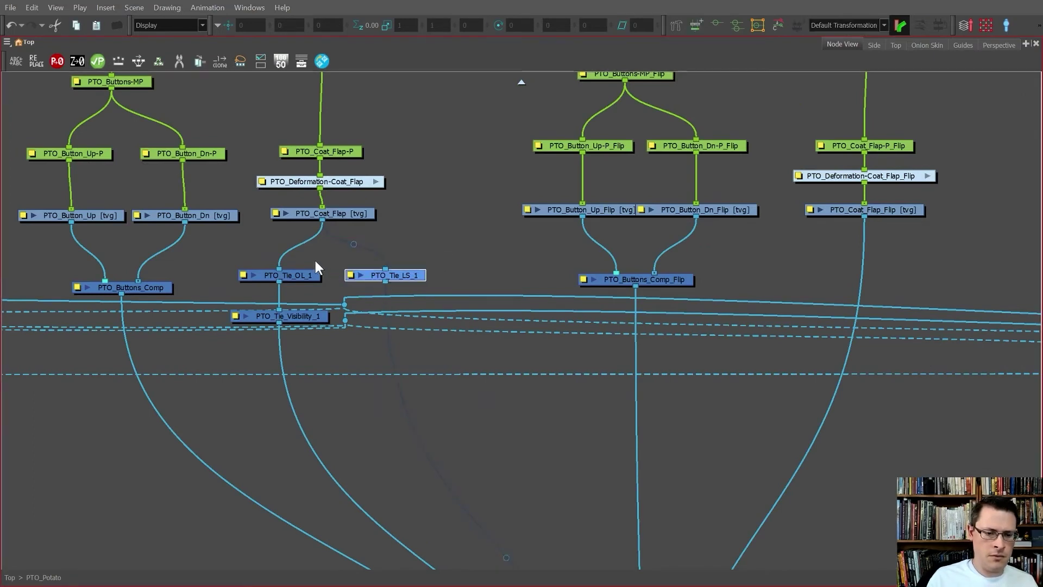
{"action": "left_click", "coordinate": [261, 275], "text": "ctrl"}
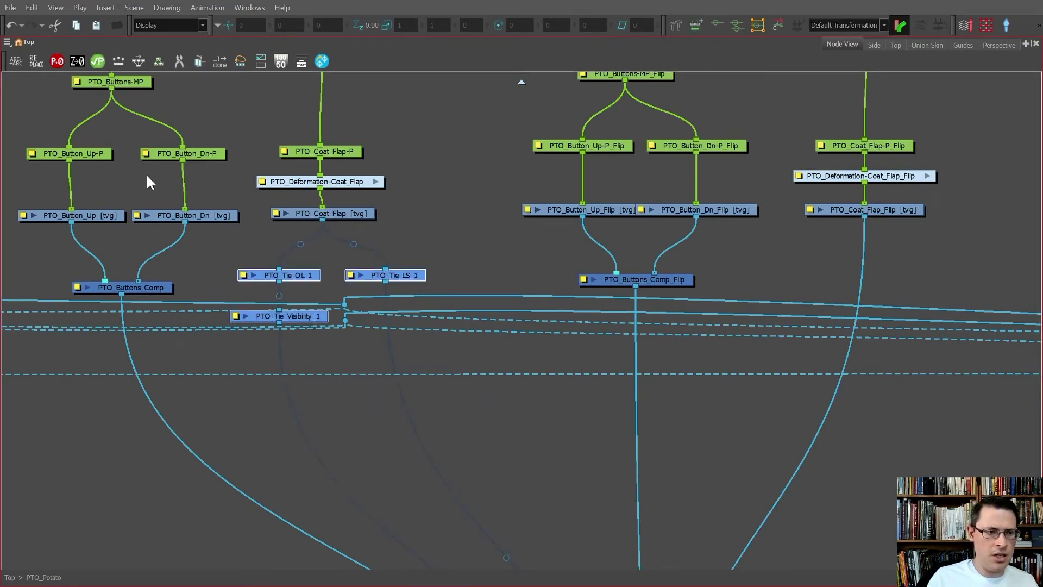
{"action": "left_click", "coordinate": [15, 62]}
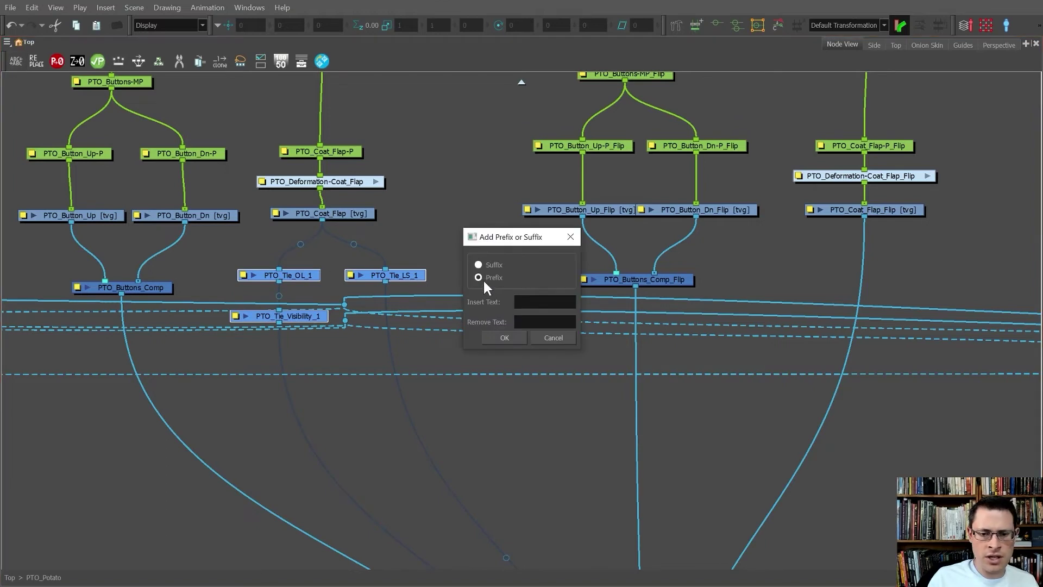
{"action": "left_click", "coordinate": [553, 338]}
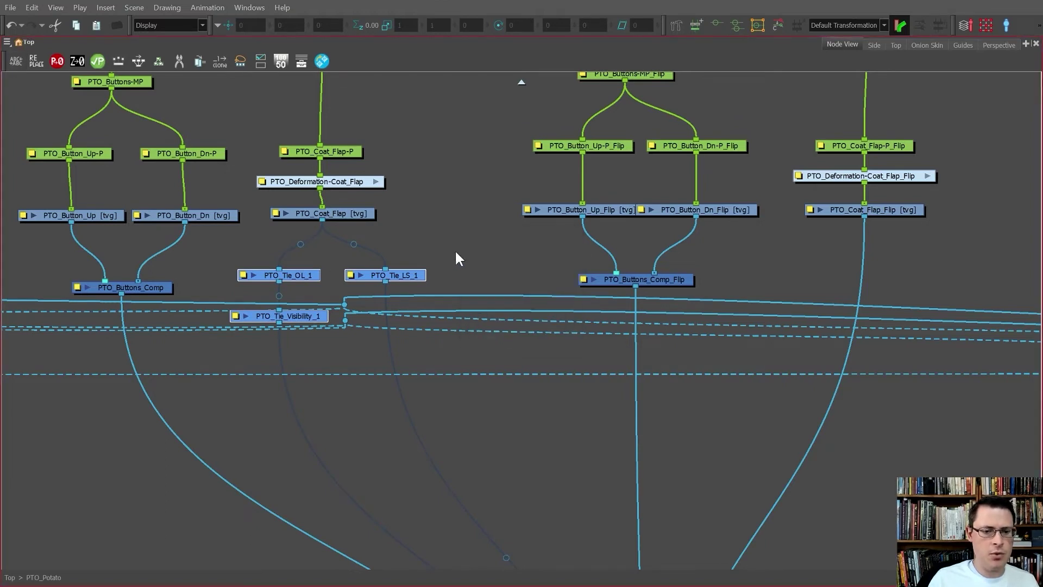
{"action": "left_click", "coordinate": [15, 61]}
{"action": "left_click", "coordinate": [478, 277]}
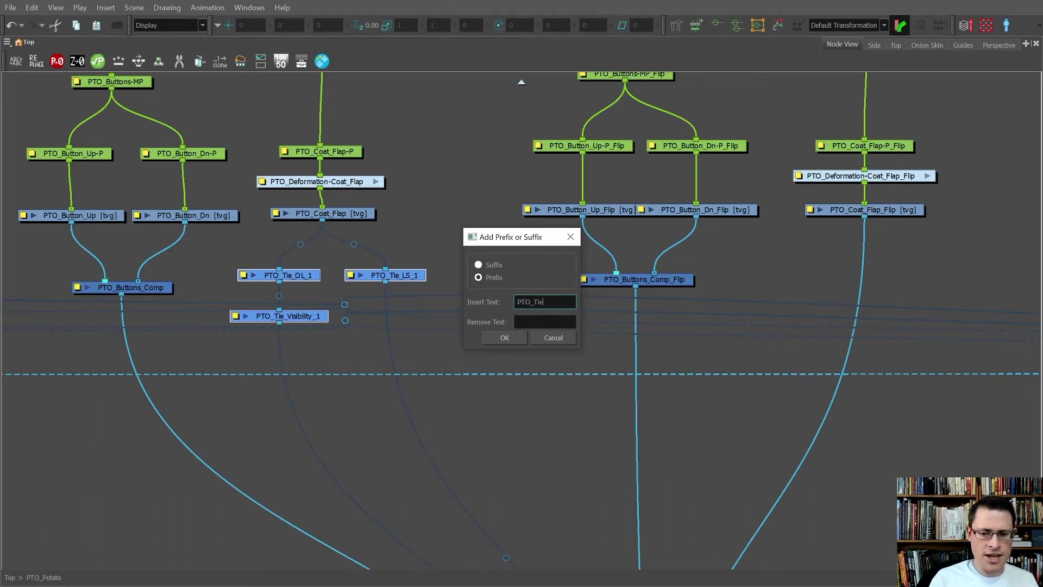
{"action": "left_click_drag", "start_coordinate": [543, 302], "coordinate": [508, 296]}
{"action": "key", "text": "BackSpace"}
{"action": "left_click", "coordinate": [523, 322]}
{"action": "left_click", "coordinate": [545, 301]}
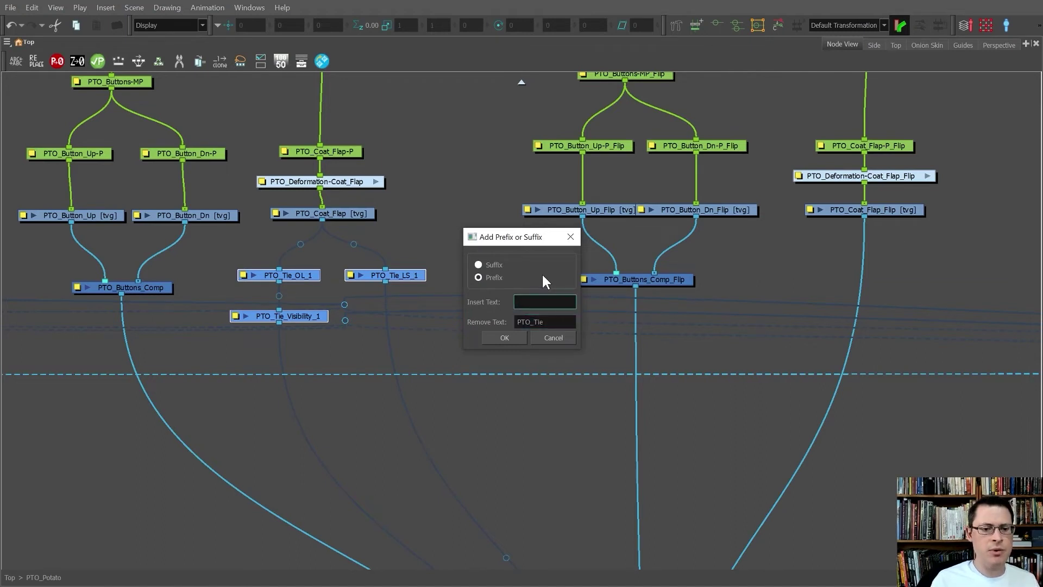
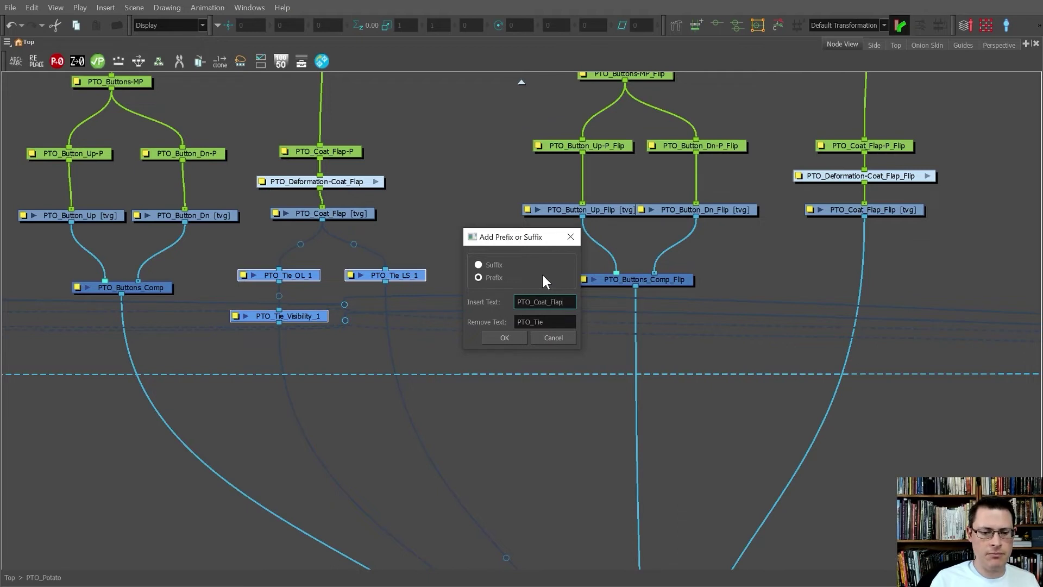
{"action": "key", "text": "Return"}
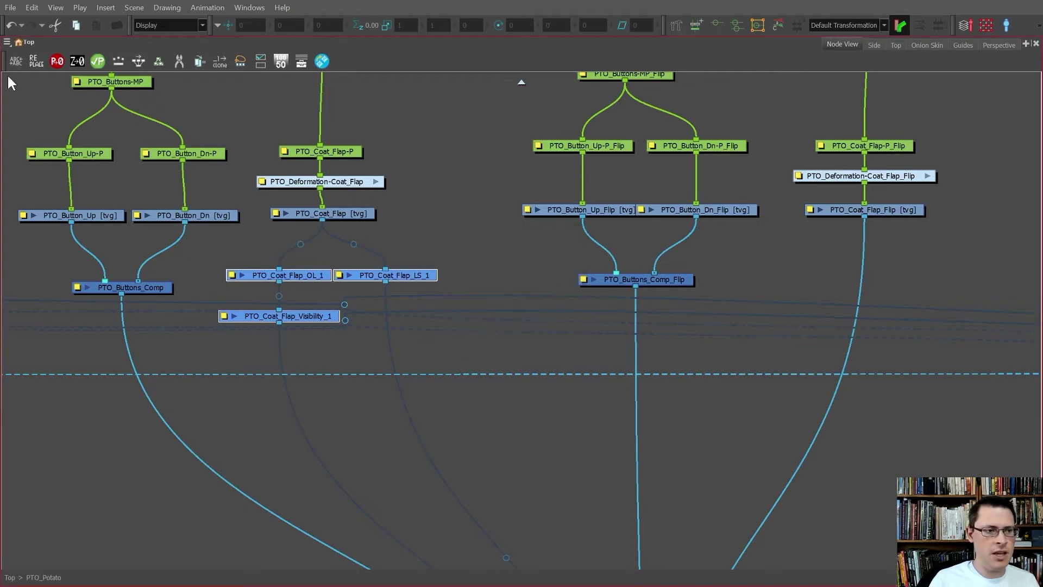
- Remove the suffix _1 from the names of the three coat flap nodes
{"action": "left_click", "coordinate": [15, 66]}
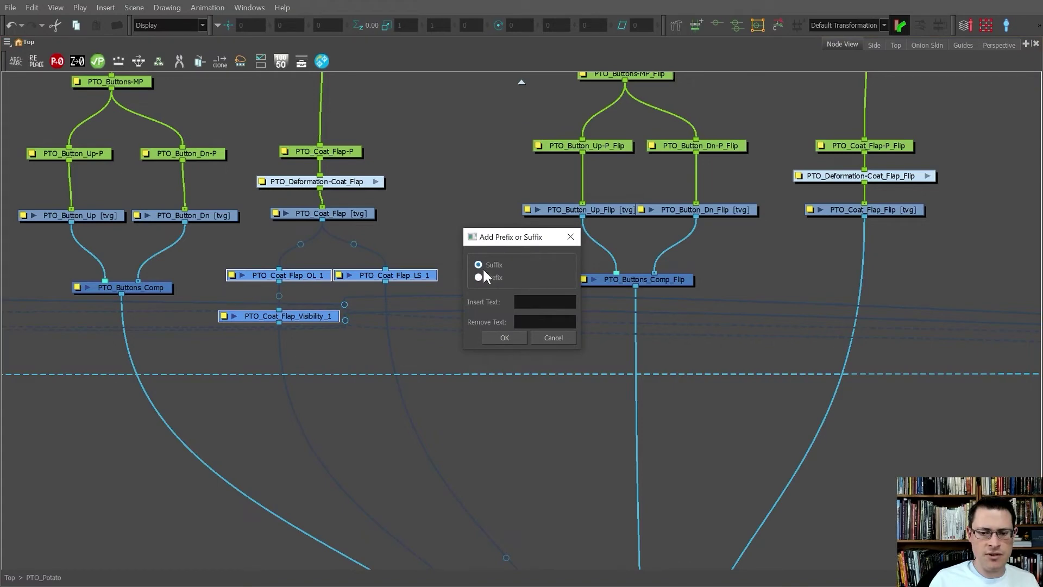
{"action": "left_click", "coordinate": [521, 313]}
{"action": "type", "text": "_1"}
{"action": "key", "text": "Return"}
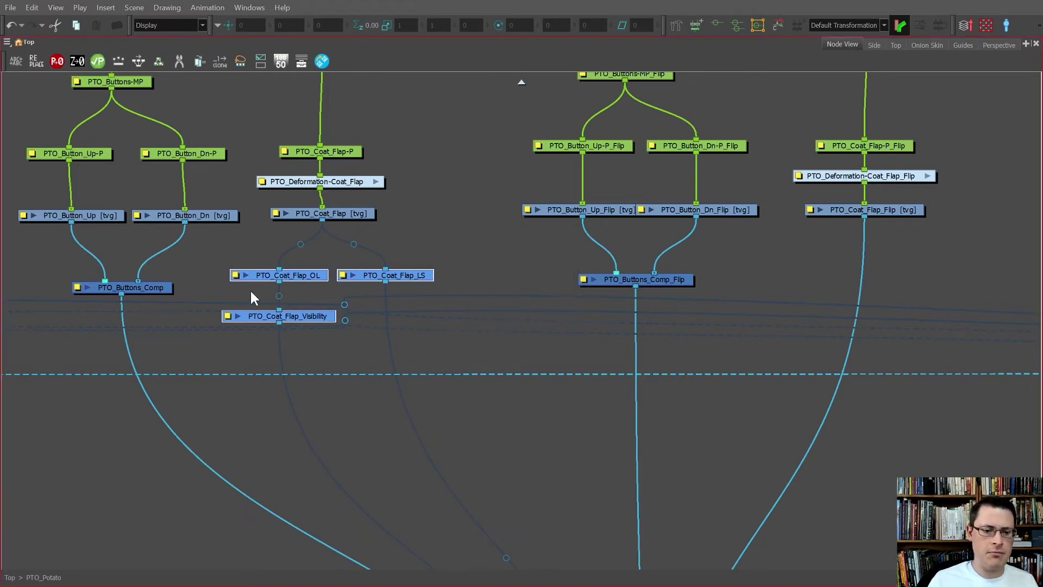
- Duplicate the PTO_Coat_Flap OL, LS and Visibility nodes and place the copies beneath the PTO_Coat_Flap_Flip drawing
{"action": "scroll", "coordinate": [251, 297], "scroll_direction": "down", "scroll_amount": 3}
{"action": "left_click", "coordinate": [387, 268]}
{"action": "left_click_drag", "start_coordinate": [390, 264], "coordinate": [298, 281]}
{"action": "scroll", "coordinate": [299, 282], "scroll_direction": "up", "scroll_amount": 3}
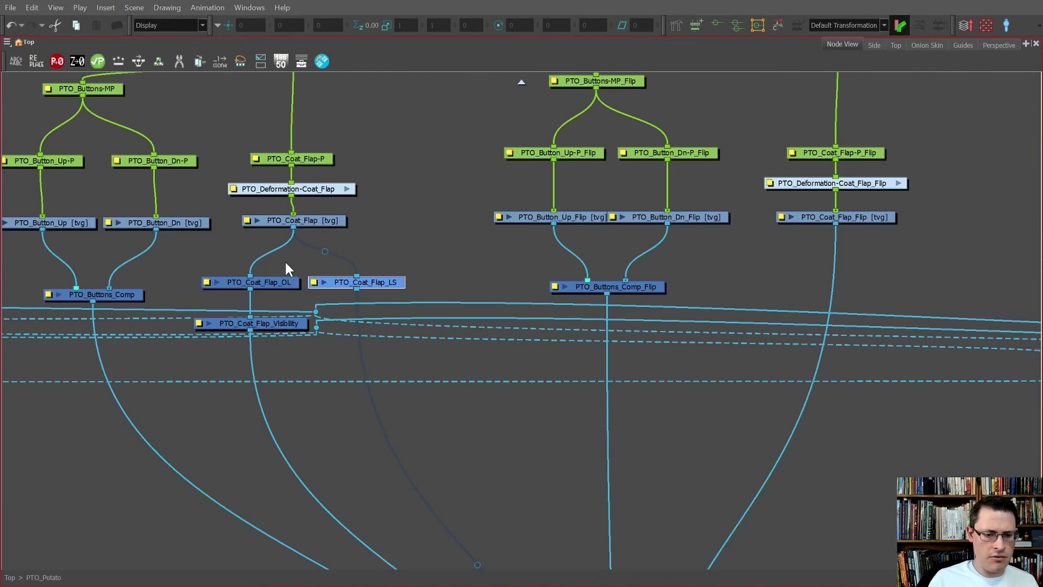
{"action": "scroll", "coordinate": [256, 309], "scroll_direction": "down", "scroll_amount": 5}
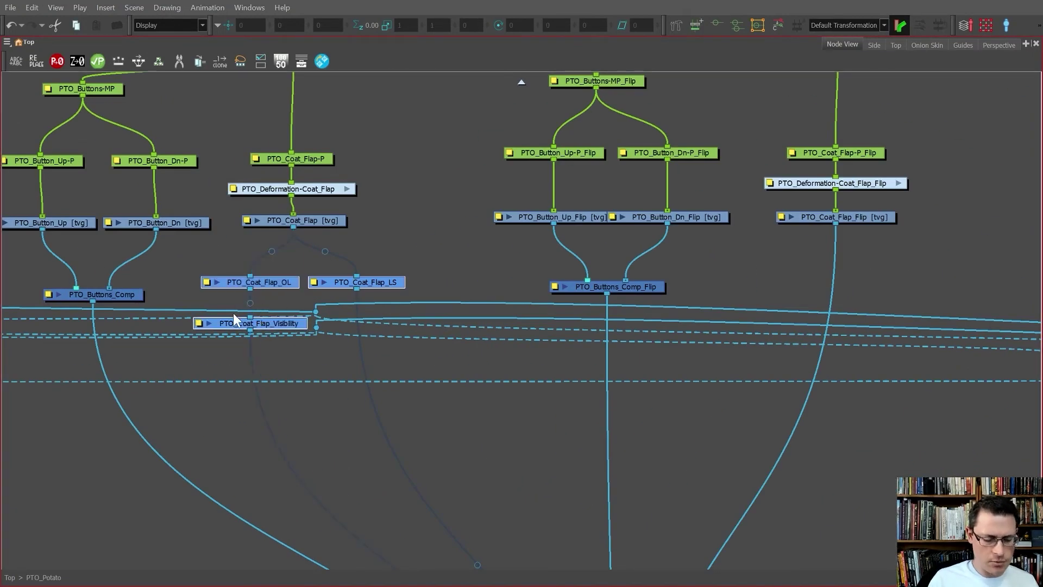
{"action": "key", "text": "ctrl+c"}
{"action": "key", "text": "ctrl+v"}
{"action": "left_click_drag", "start_coordinate": [410, 319], "coordinate": [625, 289]}
- Replace the suffix 1 with Flip in the names of the duplicated OL, LS and Visibility nodes
{"action": "scroll", "coordinate": [625, 291], "scroll_direction": "up", "scroll_amount": 2}
{"action": "scroll", "coordinate": [624, 293], "scroll_direction": "up", "scroll_amount": 2}
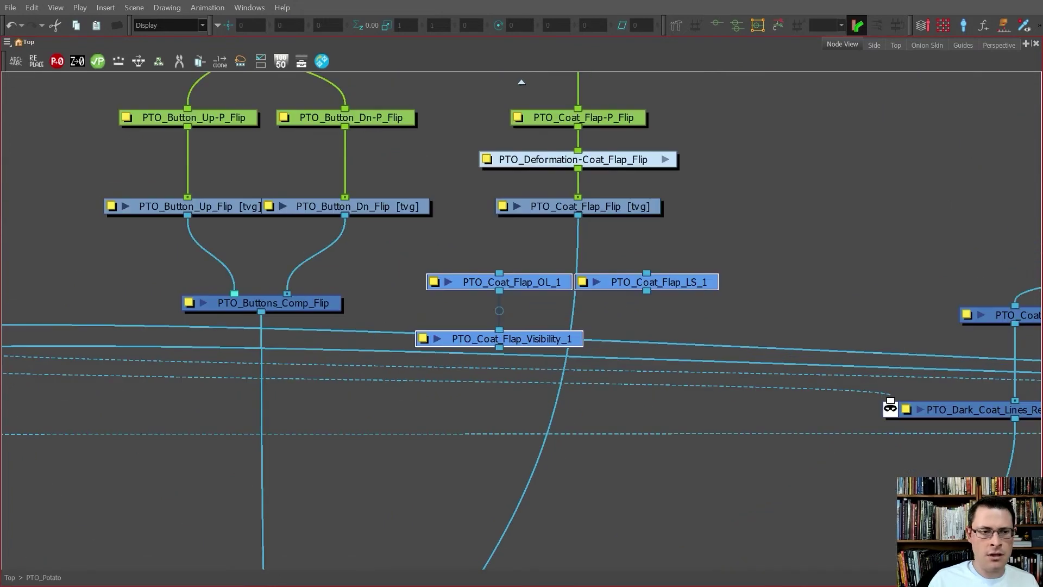
{"action": "left_click", "coordinate": [16, 61]}
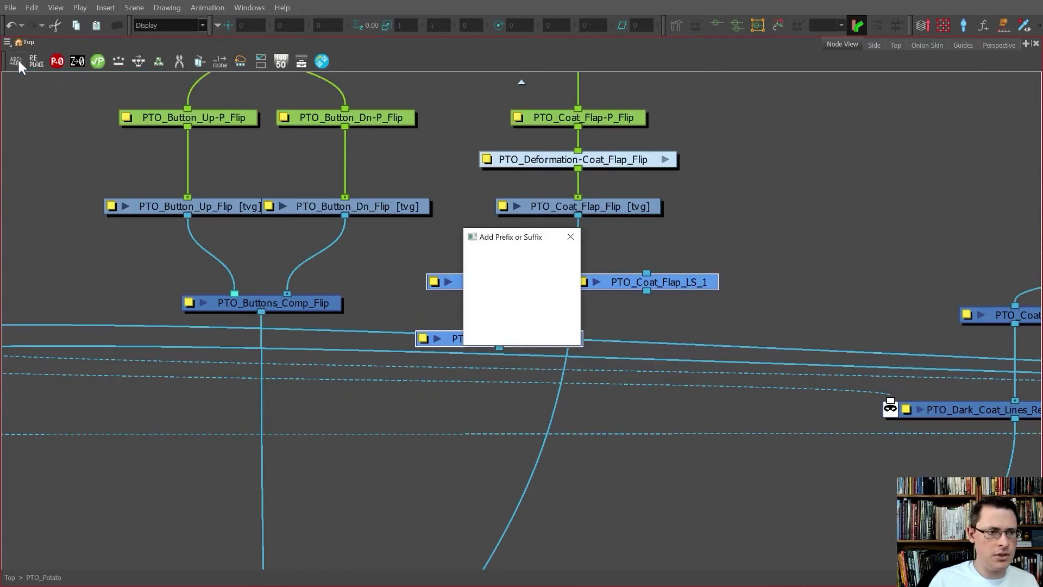
{"action": "left_click_drag", "start_coordinate": [499, 240], "coordinate": [324, 256]}
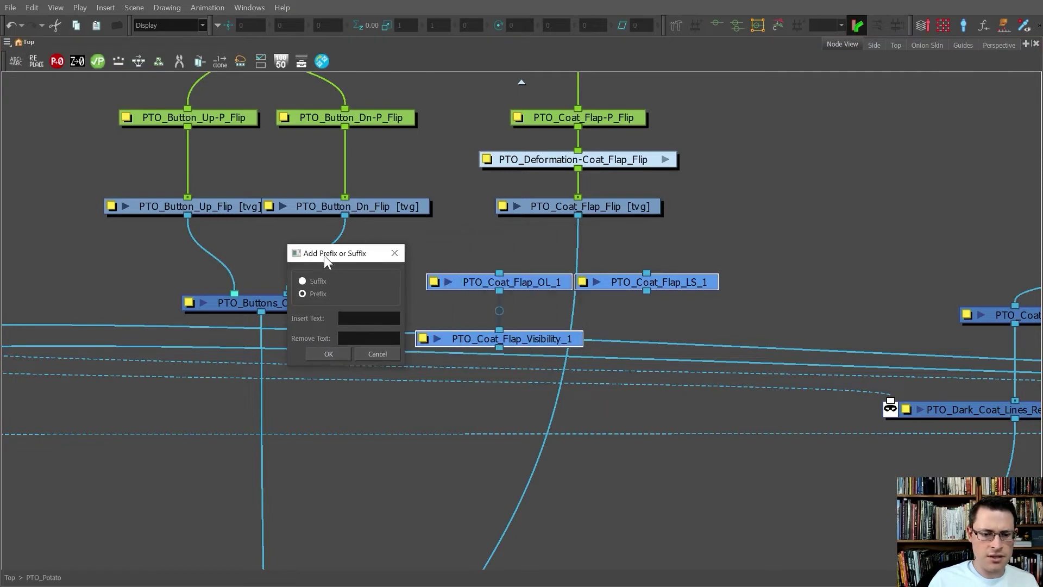
{"action": "key", "text": "Tab"}
{"action": "key", "text": "Tab"}
{"action": "type", "text": "1"}
{"action": "key", "text": "shift+Tab"}
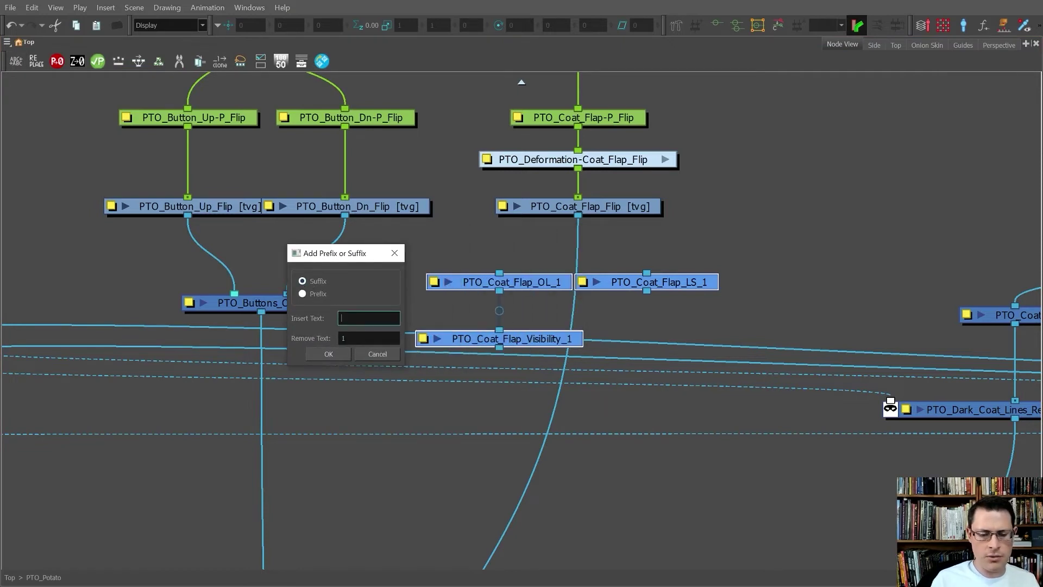
{"action": "left_click", "coordinate": [329, 354]}
- Wire the flipped LS, OL and Visibility nodes between the PTO_Coat_Flap_Flip drawing and the coat's composite
{"action": "scroll", "coordinate": [576, 260], "scroll_direction": "down", "scroll_amount": 3}
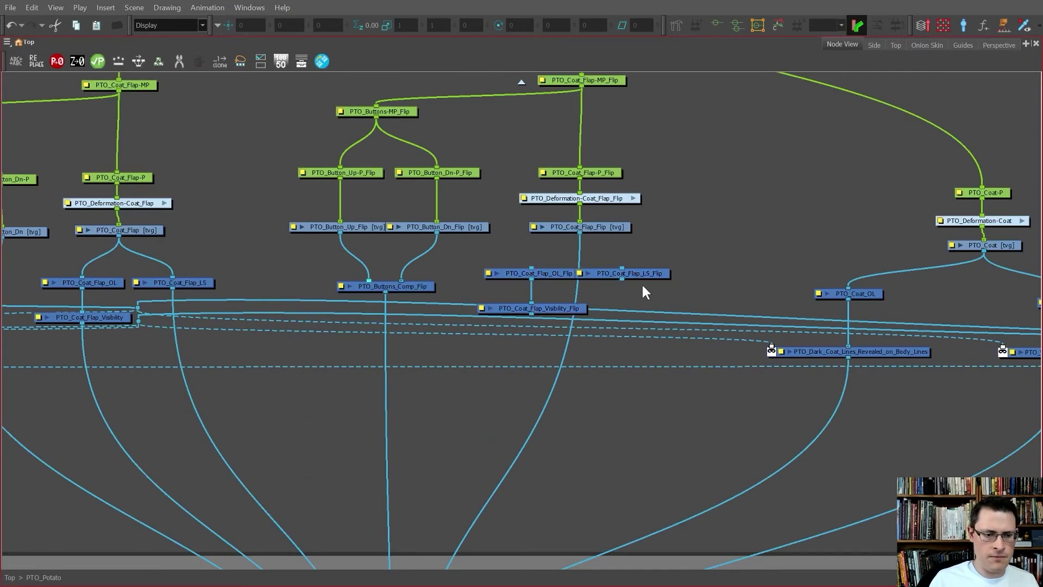
{"action": "left_click_drag", "start_coordinate": [646, 275], "coordinate": [671, 277]}
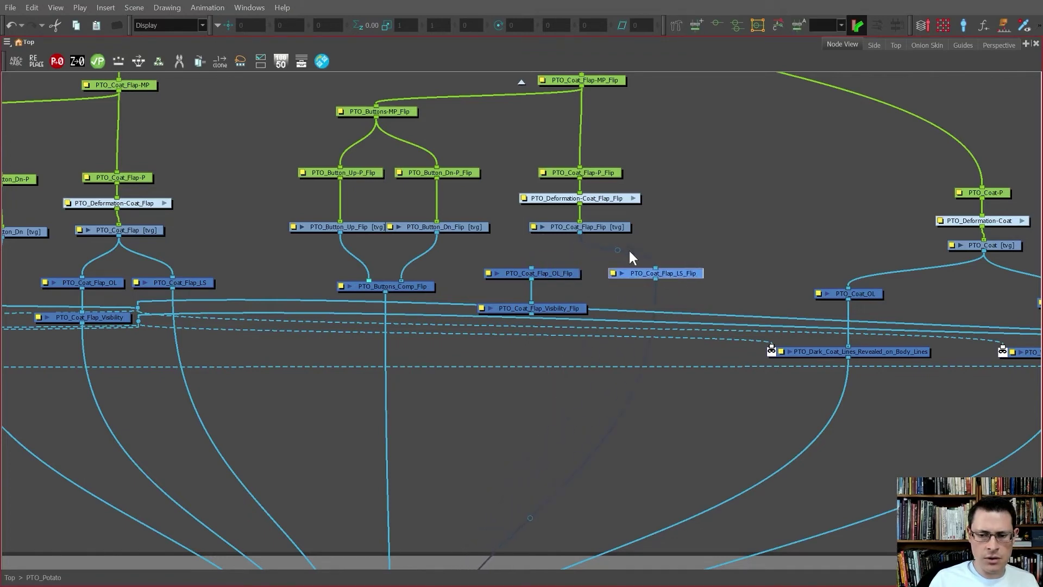
{"action": "scroll", "coordinate": [531, 262], "scroll_direction": "down", "scroll_amount": 3}
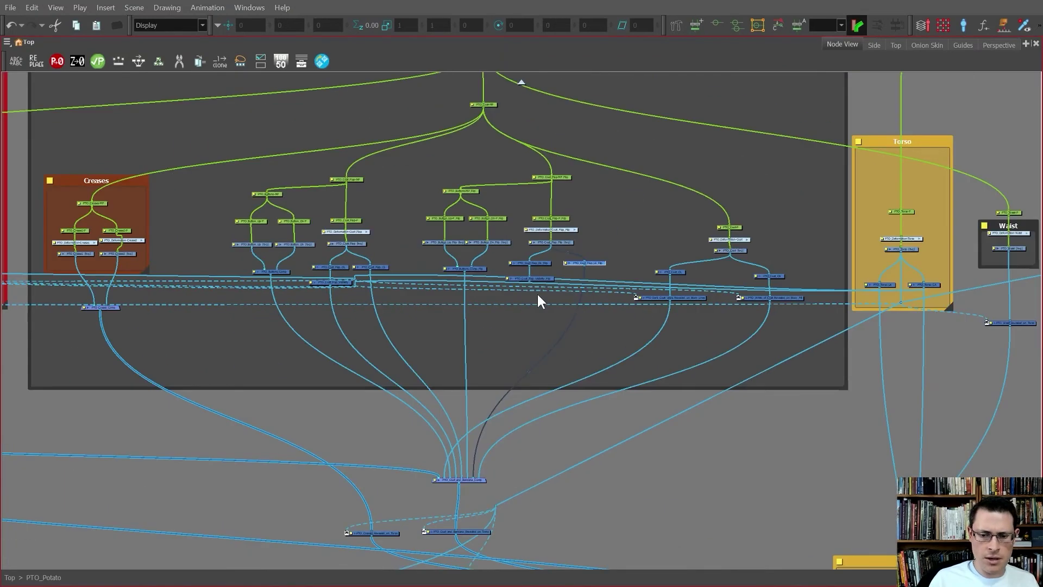
{"action": "scroll", "coordinate": [537, 292], "scroll_direction": "up", "scroll_amount": 1}
{"action": "left_click_drag", "start_coordinate": [516, 356], "coordinate": [457, 513]}
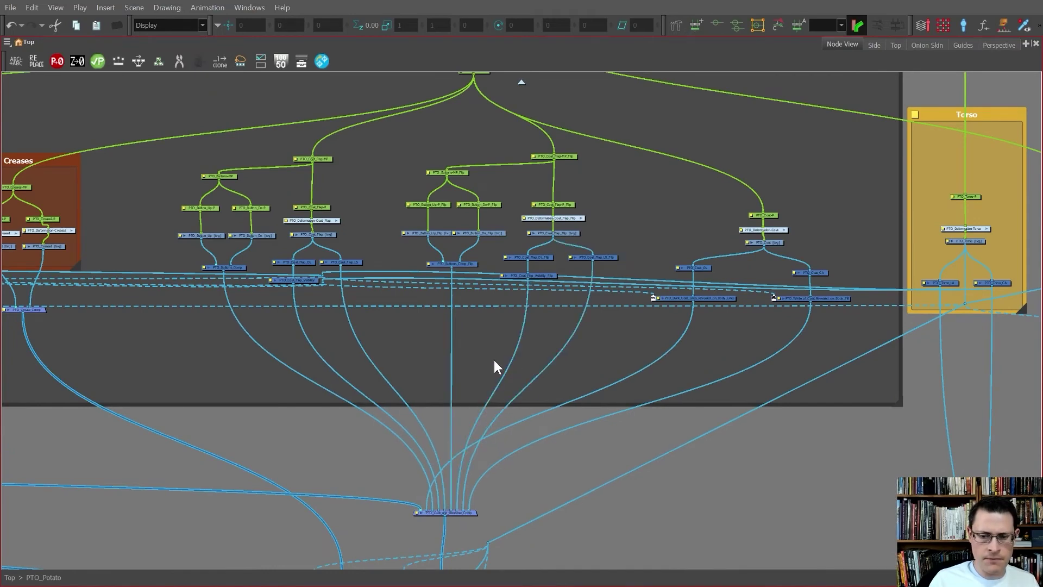
- Restore the workspace layout, select the "Flip Features" label in the Camera view with the Transform tool, and check it in Render View
{"action": "key", "text": "grave"}
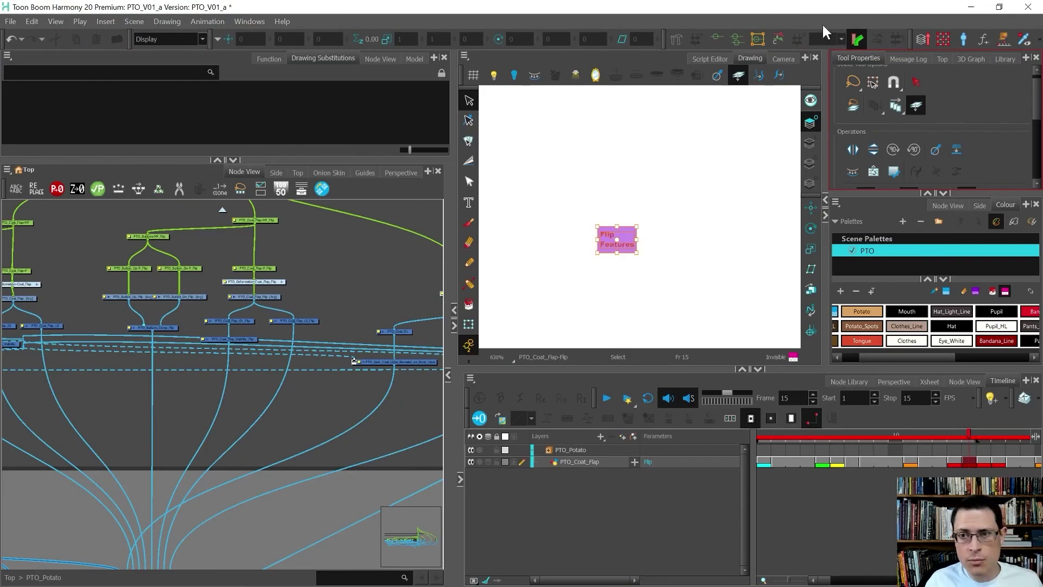
{"action": "left_click", "coordinate": [778, 59]}
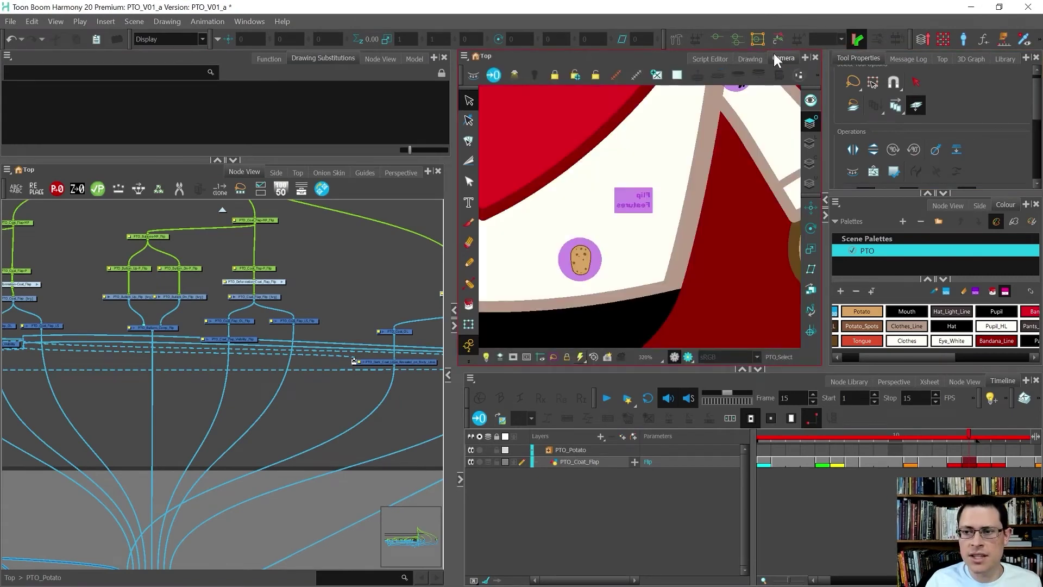
{"action": "scroll", "coordinate": [695, 190], "scroll_direction": "down", "scroll_amount": 3}
{"action": "scroll", "coordinate": [687, 193], "scroll_direction": "up", "scroll_amount": 3}
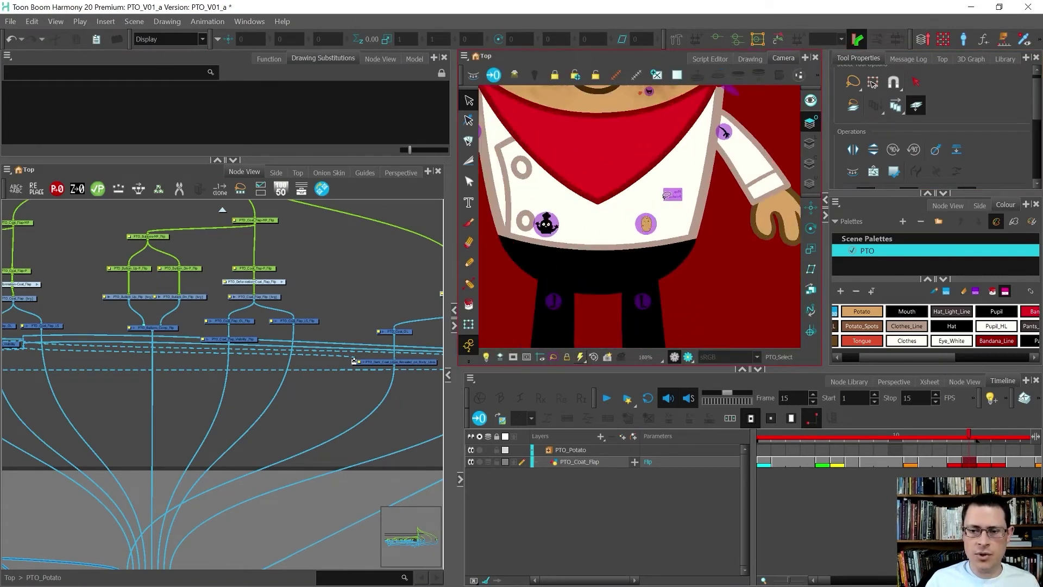
{"action": "key", "text": "shift+t"}
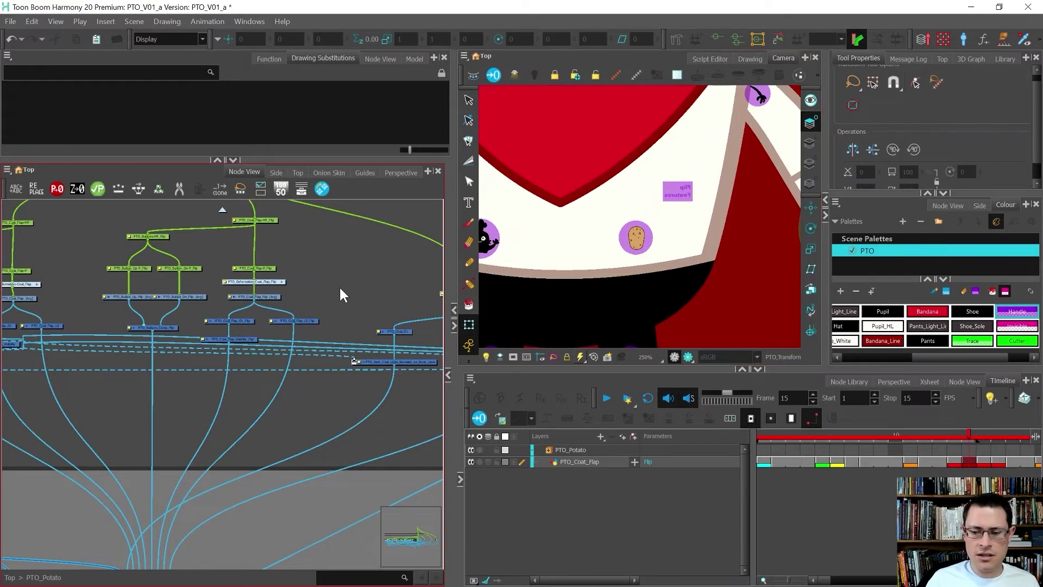
{"action": "left_click", "coordinate": [678, 194]}
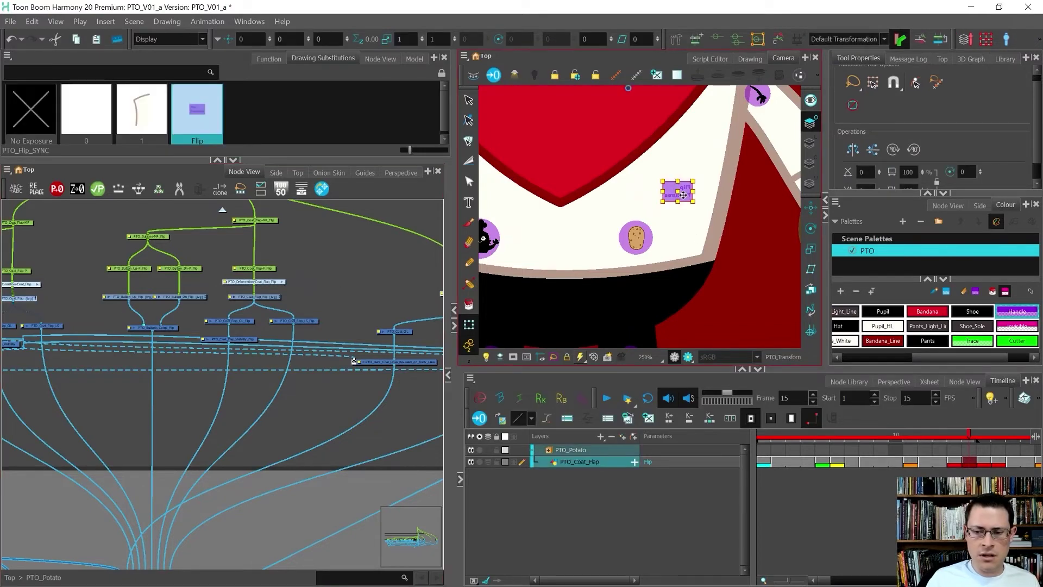
{"action": "left_click", "coordinate": [688, 358]}
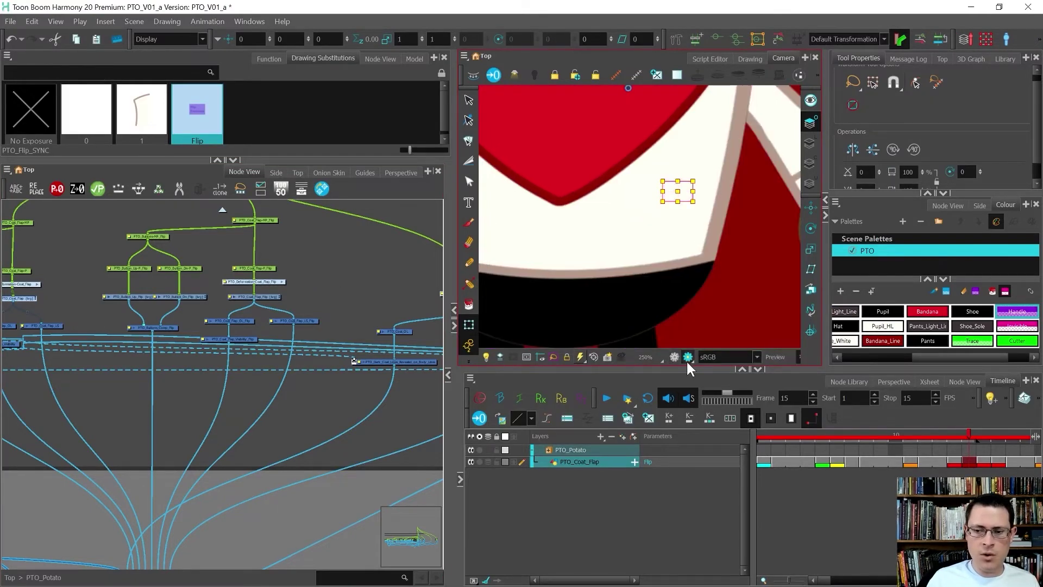
- Switch the Camera view back from Render View and examine the "Flip Features" label on the coat
{"action": "left_click", "coordinate": [676, 356]}
{"action": "scroll", "coordinate": [659, 229], "scroll_direction": "down", "scroll_amount": 3}
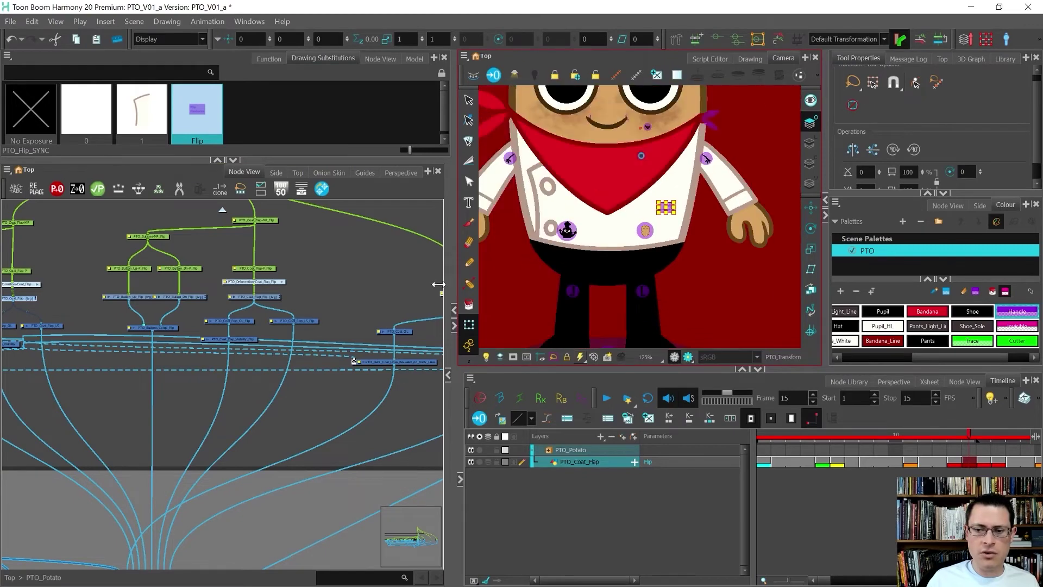
{"action": "left_click", "coordinate": [712, 209]}
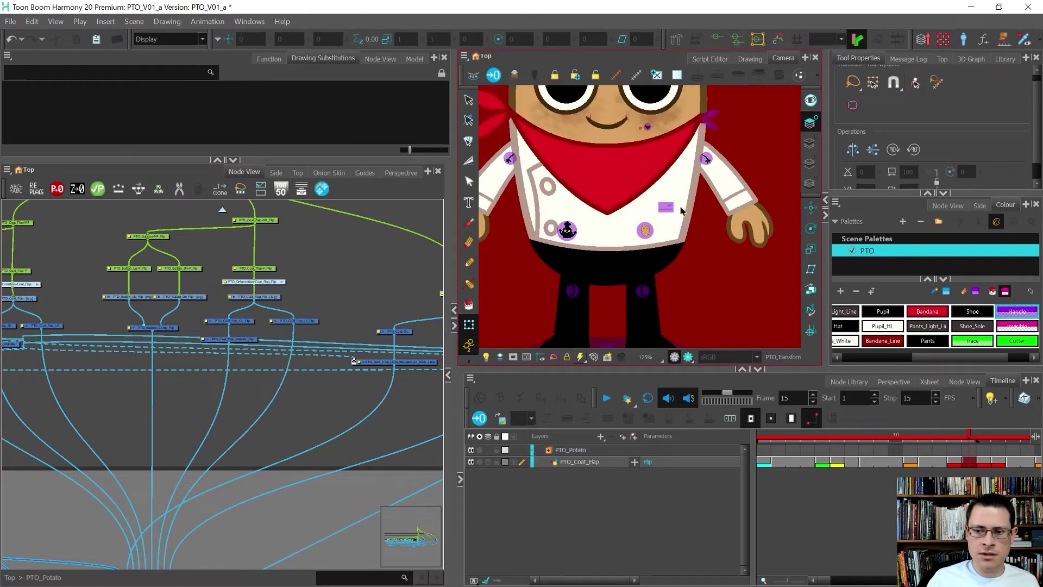
{"action": "left_click", "coordinate": [671, 208]}
{"action": "key", "text": "minus"}
{"action": "key", "text": "equal"}
{"action": "key", "text": "minus"}
{"action": "key", "text": "equal"}
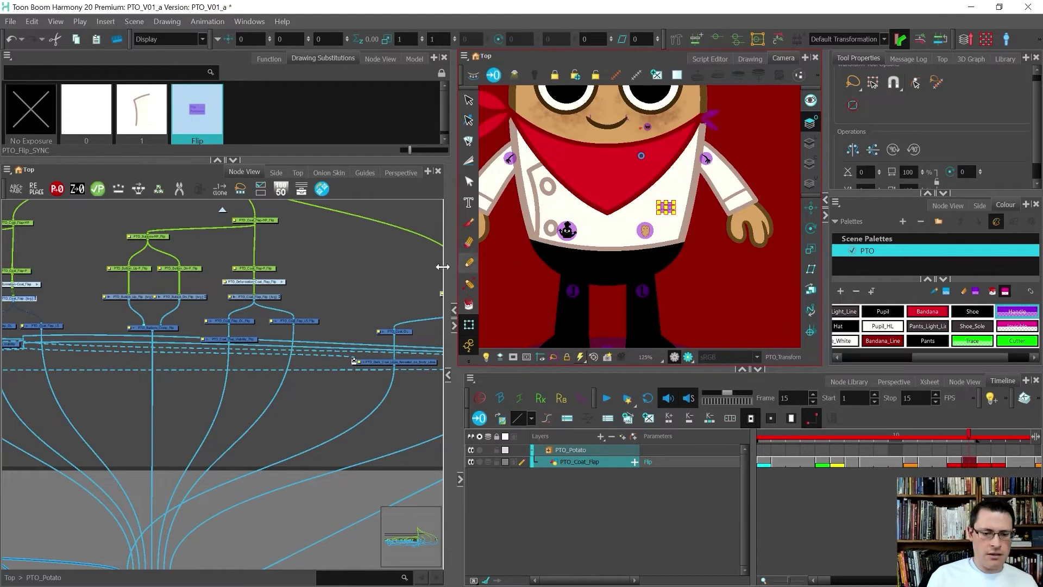
- Select the PTO_Coat_Flap_Flip drawing and inspect its Flip drawing in the Drawing view
{"action": "left_click", "coordinate": [308, 279]}
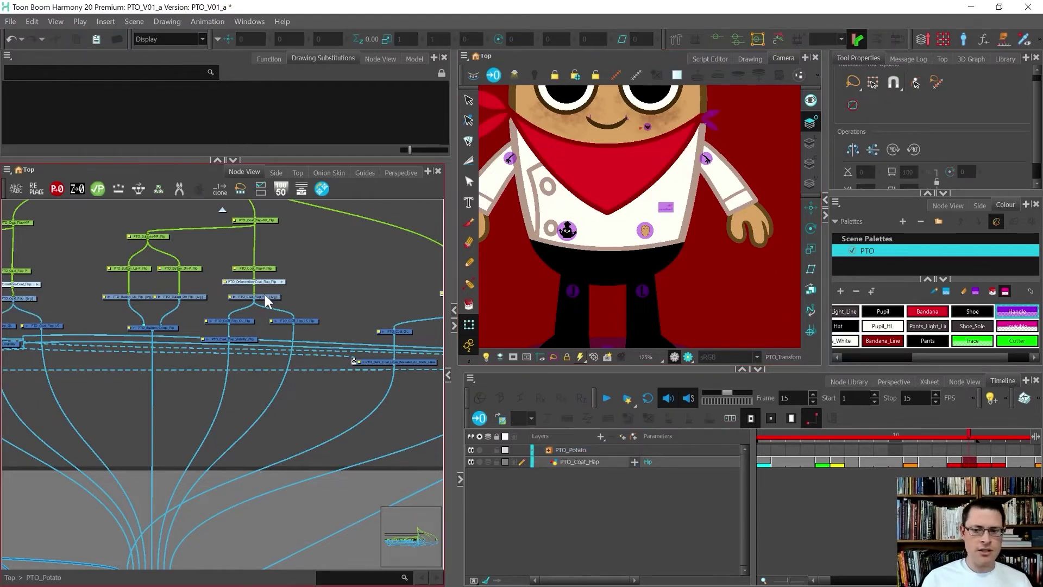
{"action": "left_click", "coordinate": [266, 297]}
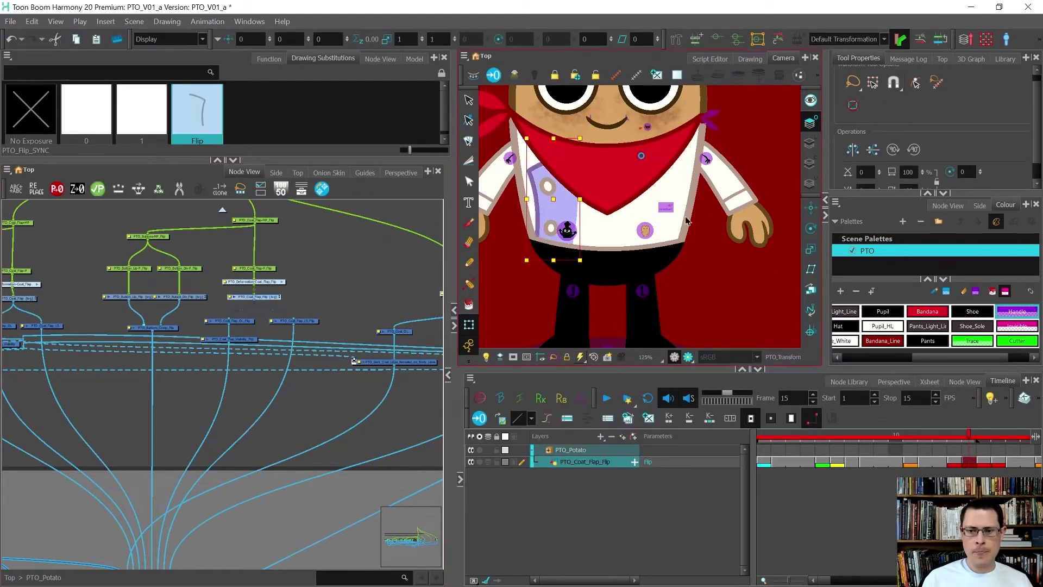
{"action": "scroll", "coordinate": [646, 211], "scroll_direction": "up", "scroll_amount": 4}
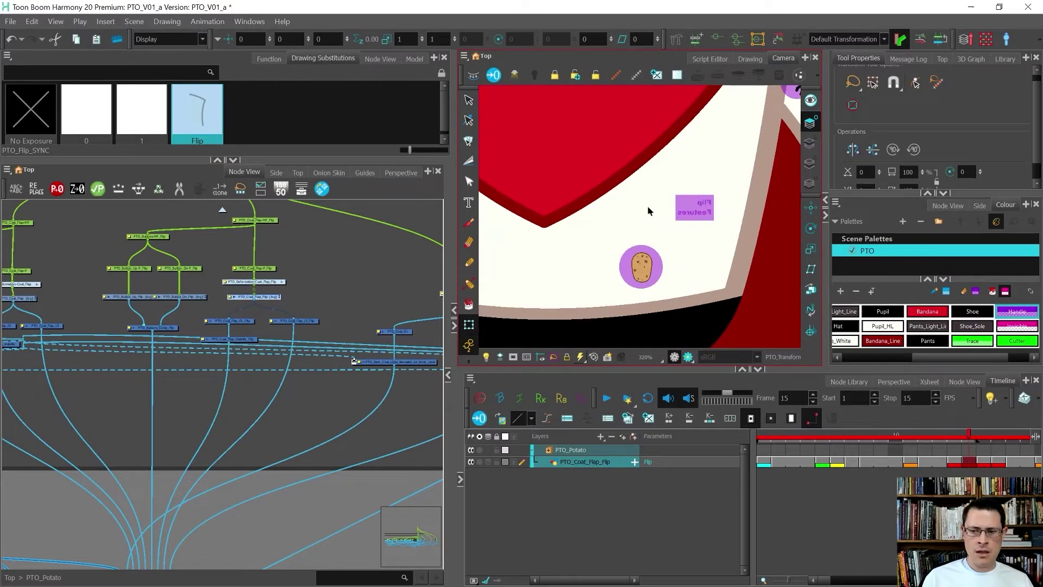
{"action": "left_click", "coordinate": [760, 60]}
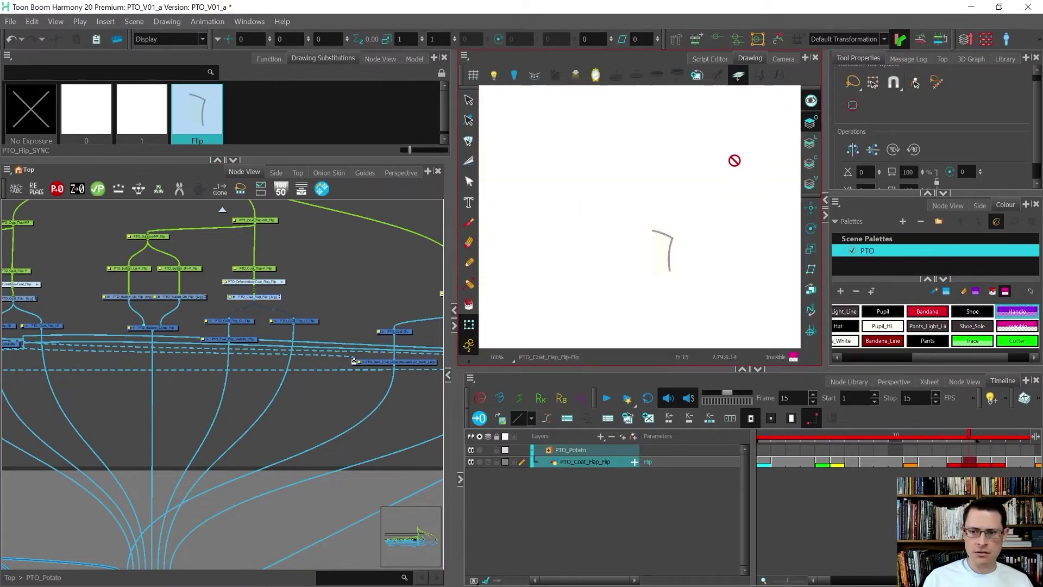
{"action": "scroll", "coordinate": [302, 370], "scroll_direction": "down", "scroll_amount": 2}
{"action": "scroll", "coordinate": [158, 341], "scroll_direction": "up", "scroll_amount": 6}
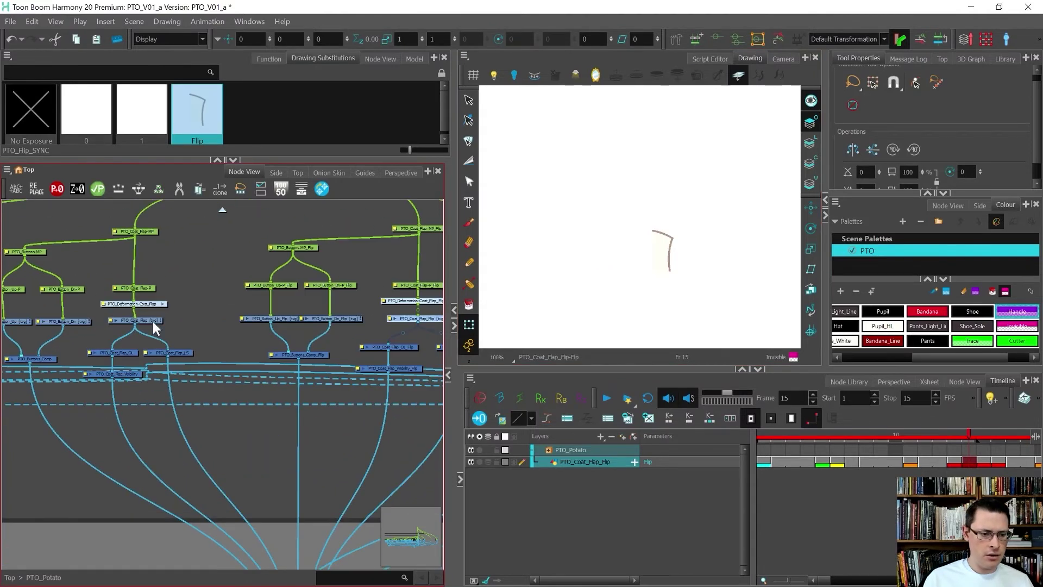
- Copy the "Flip Features" label artwork from the Flip drawing of PTO_Coat_Flap in the Drawing view
{"action": "left_click", "coordinate": [157, 325]}
{"action": "scroll", "coordinate": [609, 251], "scroll_direction": "up", "scroll_amount": 5}
{"action": "key", "text": "alt+s"}
{"action": "mouse_move", "coordinate": [634, 258]}
{"action": "left_mouse_down"}
{"action": "mouse_move", "coordinate": [540, 214]}
{"action": "mouse_move", "coordinate": [603, 201]}
{"action": "left_mouse_up"}
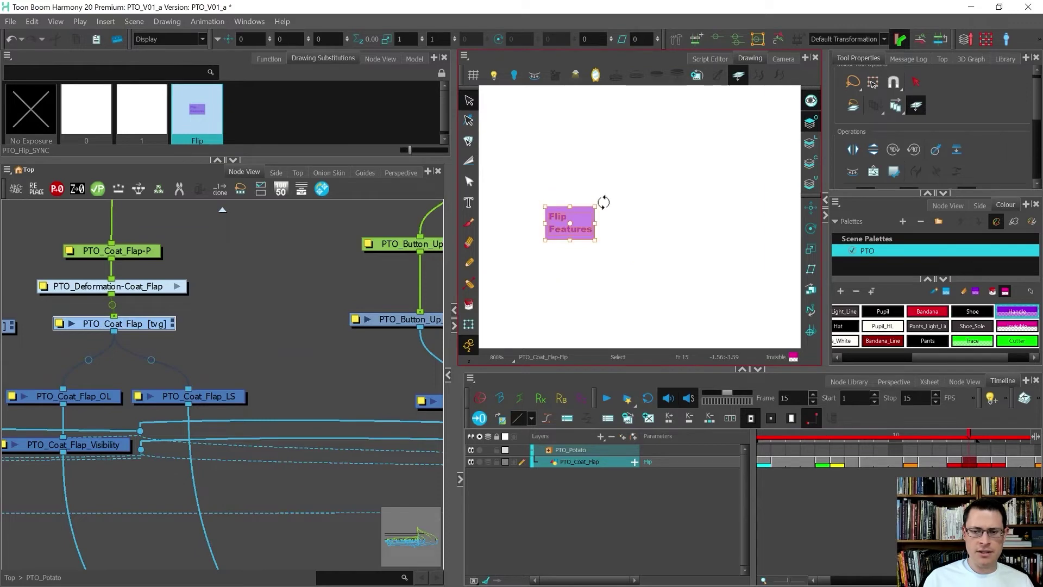
{"action": "scroll", "coordinate": [136, 393], "scroll_direction": "down", "scroll_amount": 5}
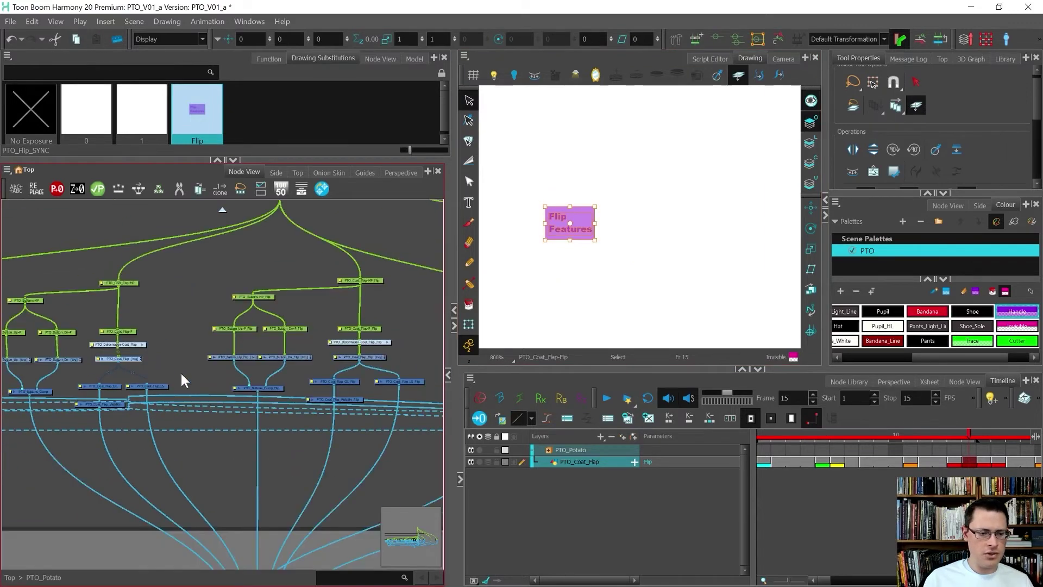
- Paste the "Flip Features" label into drawing 1 of PTO_Coat_Flap_Flip at frame 14
{"action": "scroll", "coordinate": [372, 368], "scroll_direction": "up", "scroll_amount": 5}
{"action": "left_click", "coordinate": [368, 355]}
{"action": "scroll", "coordinate": [622, 205], "scroll_direction": "down", "scroll_amount": 5}
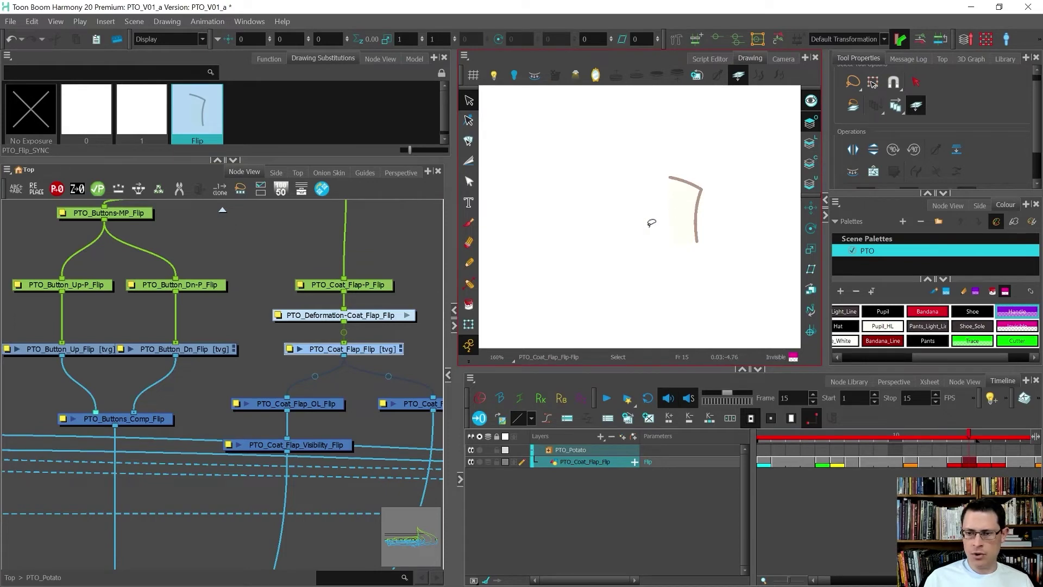
{"action": "key", "text": "comma"}
{"action": "scroll", "coordinate": [651, 224], "scroll_direction": "up", "scroll_amount": 3}
{"action": "left_click", "coordinate": [620, 210]}
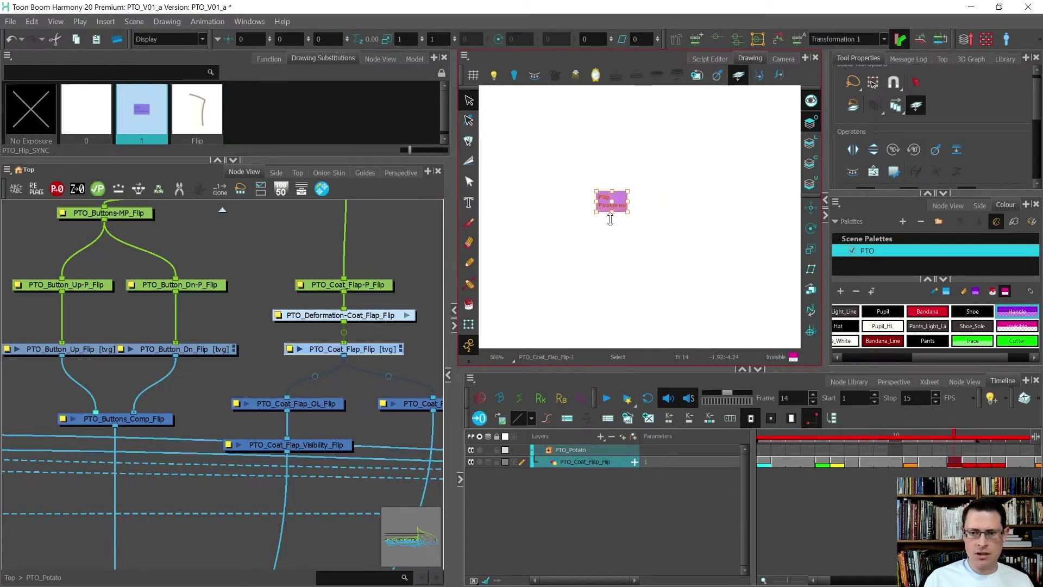
{"action": "left_click_drag", "start_coordinate": [619, 210], "coordinate": [605, 213]}
- In the Camera view, move the pasted label across to the plain side of the coat, above the black figure icon
{"action": "left_click", "coordinate": [783, 59]}
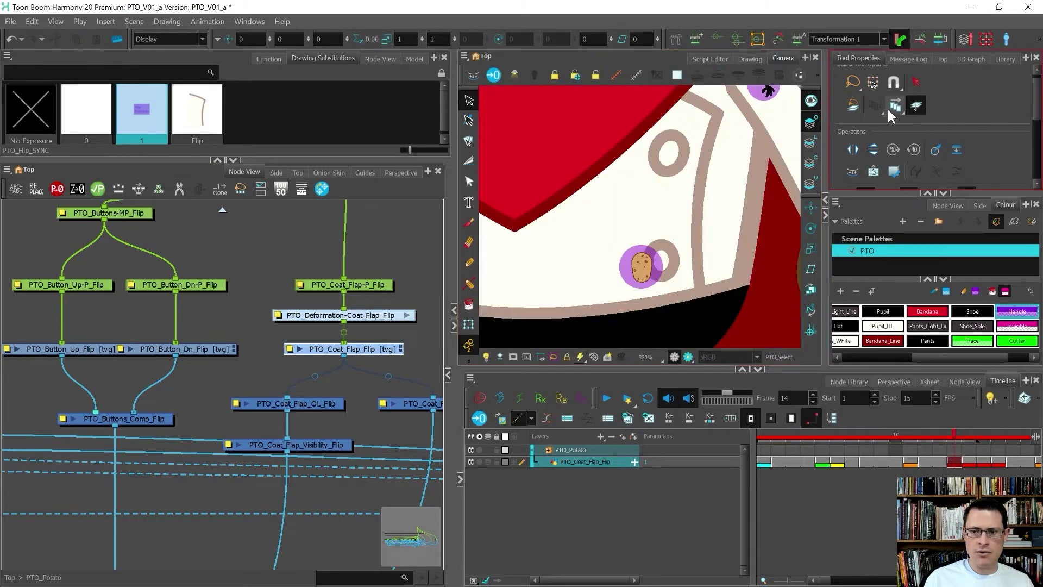
{"action": "scroll", "coordinate": [740, 157], "scroll_direction": "up", "scroll_amount": 2}
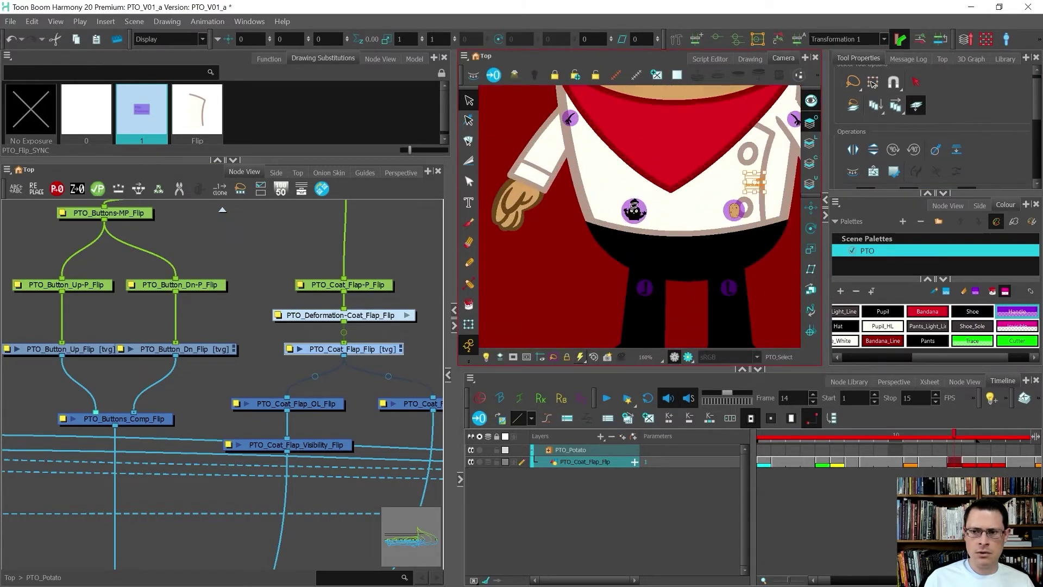
{"action": "left_click", "coordinate": [917, 107]}
{"action": "left_click_drag", "start_coordinate": [760, 187], "coordinate": [618, 179]}
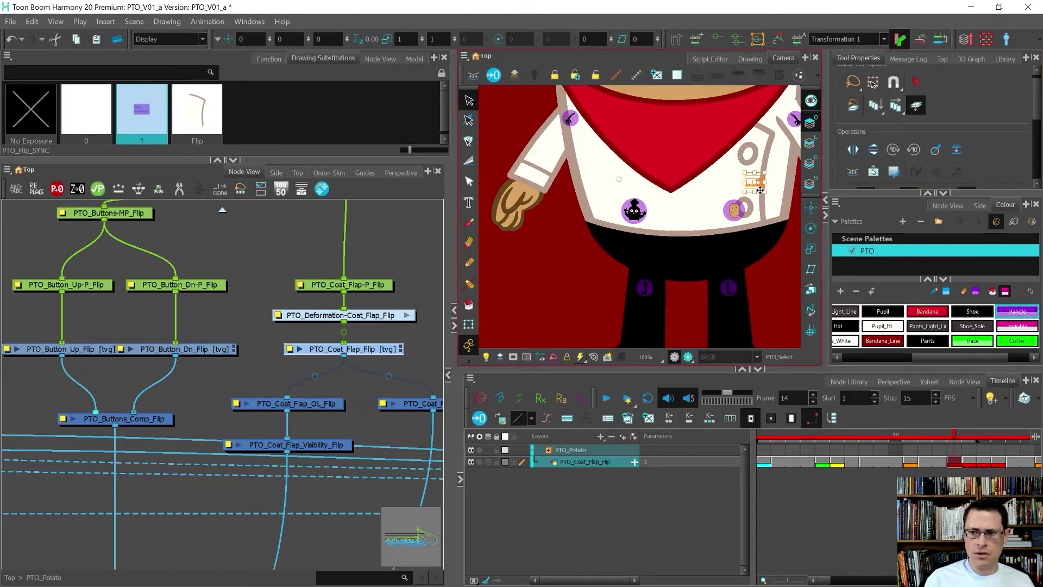
{"action": "left_click_drag", "start_coordinate": [760, 190], "coordinate": [612, 185]}
{"action": "scroll", "coordinate": [613, 182], "scroll_direction": "up", "scroll_amount": 3}
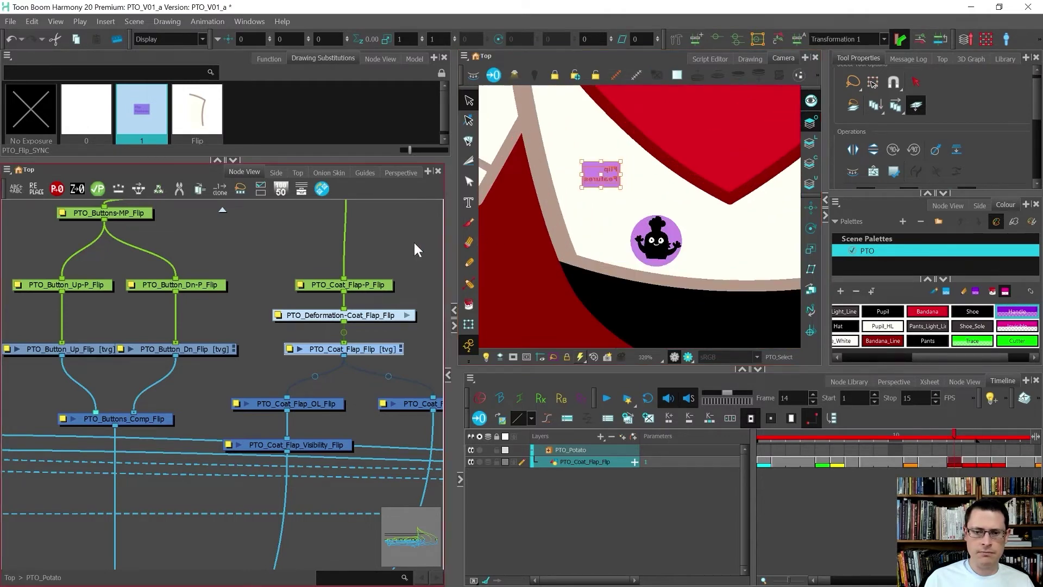
- Compare the "Flip Features" label's position and text direction on the coat between frames 14, 15 and 16
{"action": "key", "text": "period"}
{"action": "scroll", "coordinate": [606, 210], "scroll_direction": "down", "scroll_amount": 4}
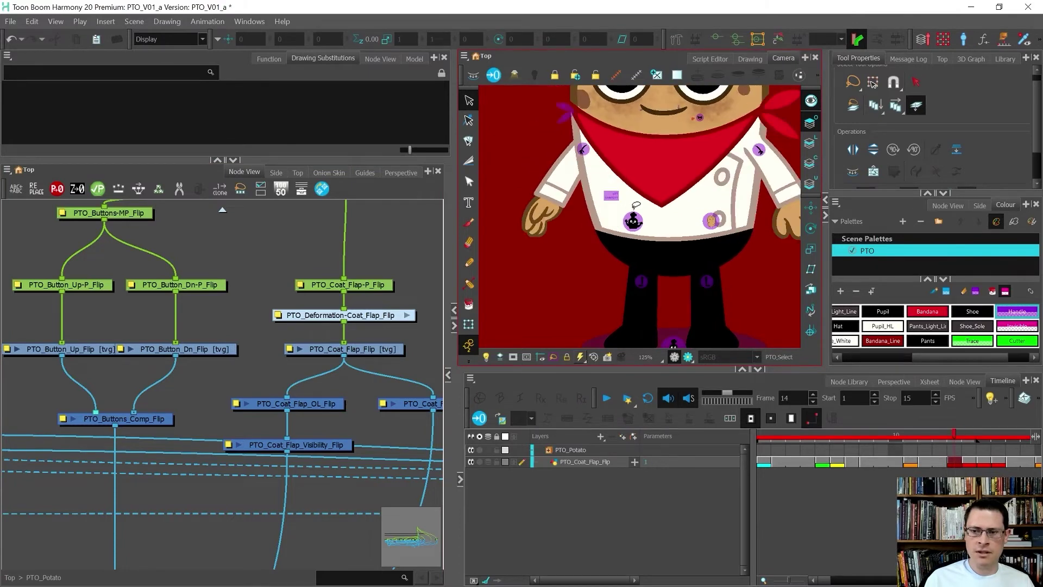
{"action": "scroll", "coordinate": [734, 185], "scroll_direction": "up", "scroll_amount": 2}
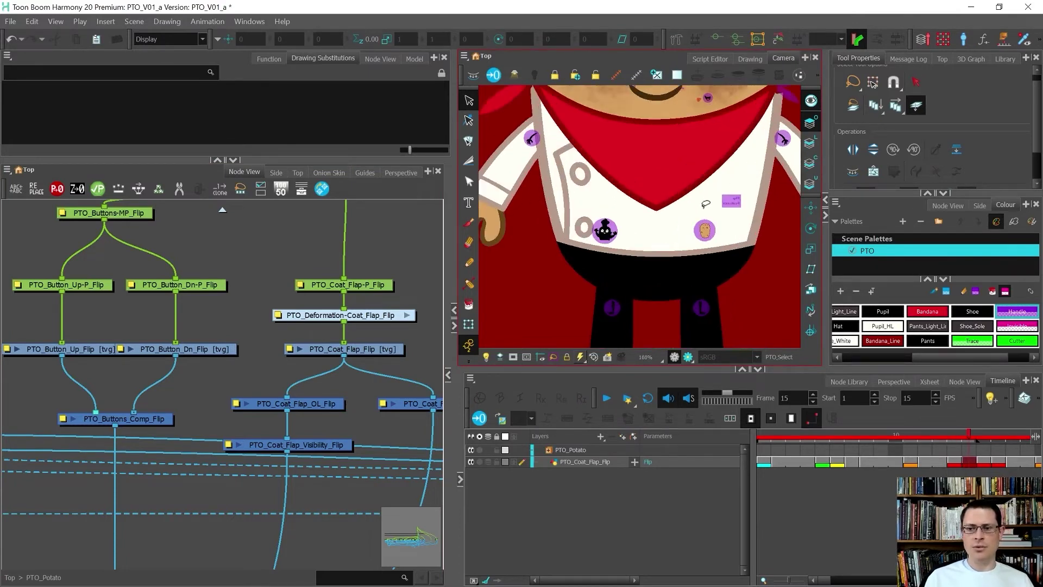
{"action": "key", "text": "comma"}
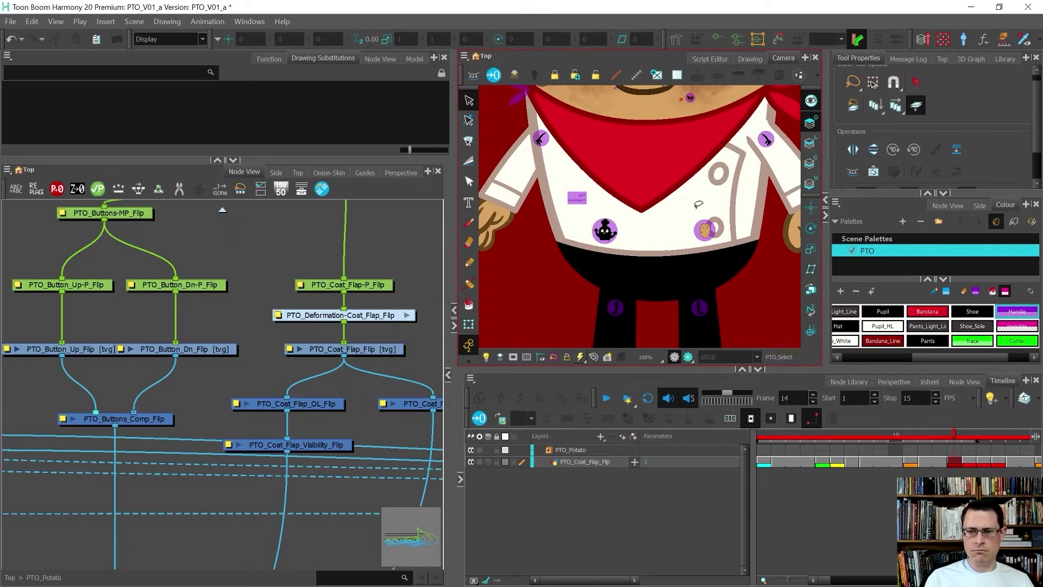
{"action": "scroll", "coordinate": [597, 207], "scroll_direction": "up", "scroll_amount": 1}
{"action": "scroll", "coordinate": [542, 213], "scroll_direction": "down", "scroll_amount": 3}
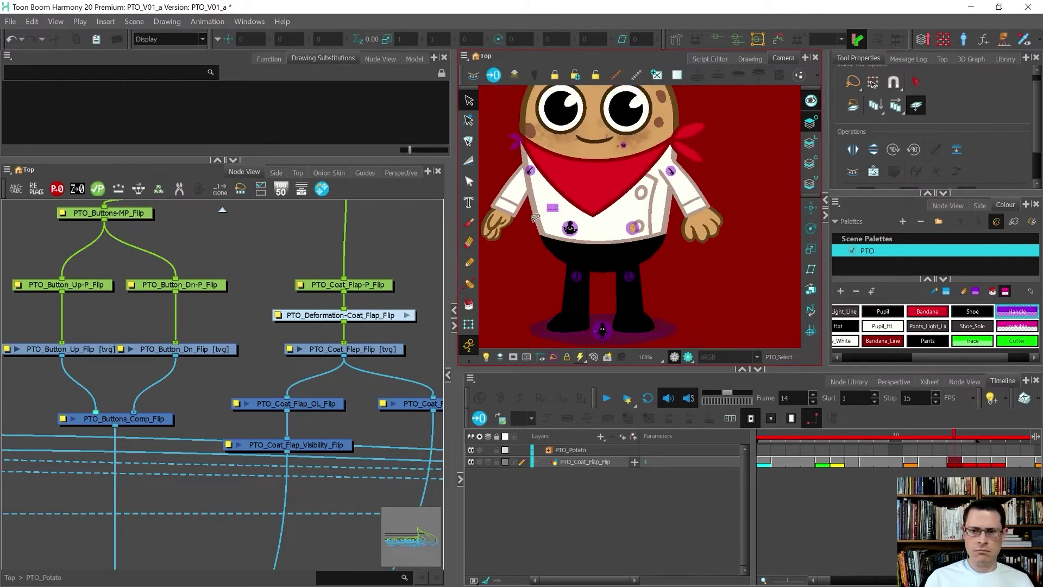
{"action": "key", "text": "period"}
{"action": "key", "text": "period"}
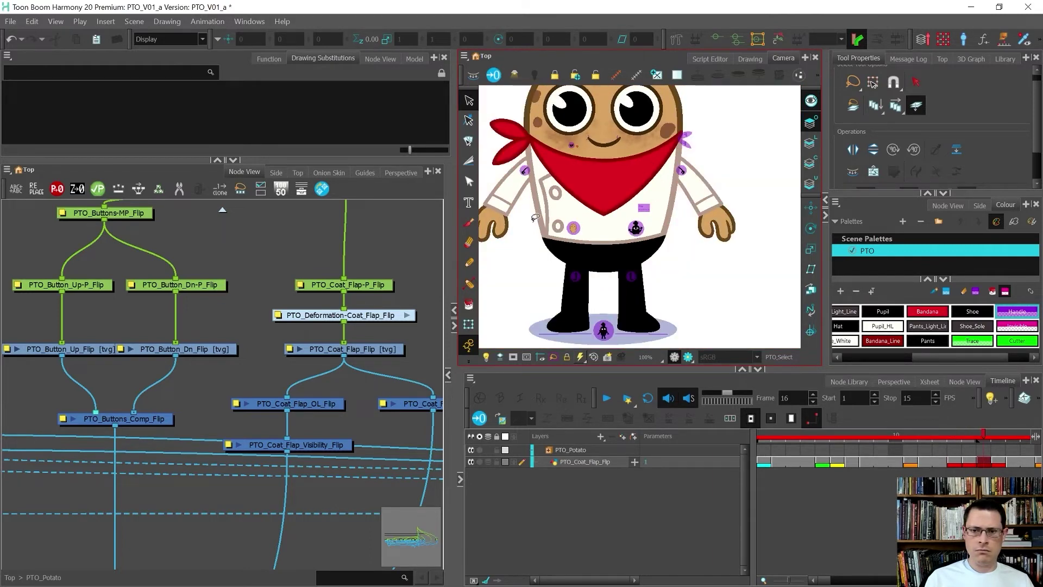
{"action": "key", "text": "comma"}
{"action": "key", "text": "period"}
{"action": "key", "text": "comma"}
{"action": "key", "text": "period"}
{"action": "key", "text": "comma"}
{"action": "scroll", "coordinate": [611, 199], "scroll_direction": "up", "scroll_amount": 3}
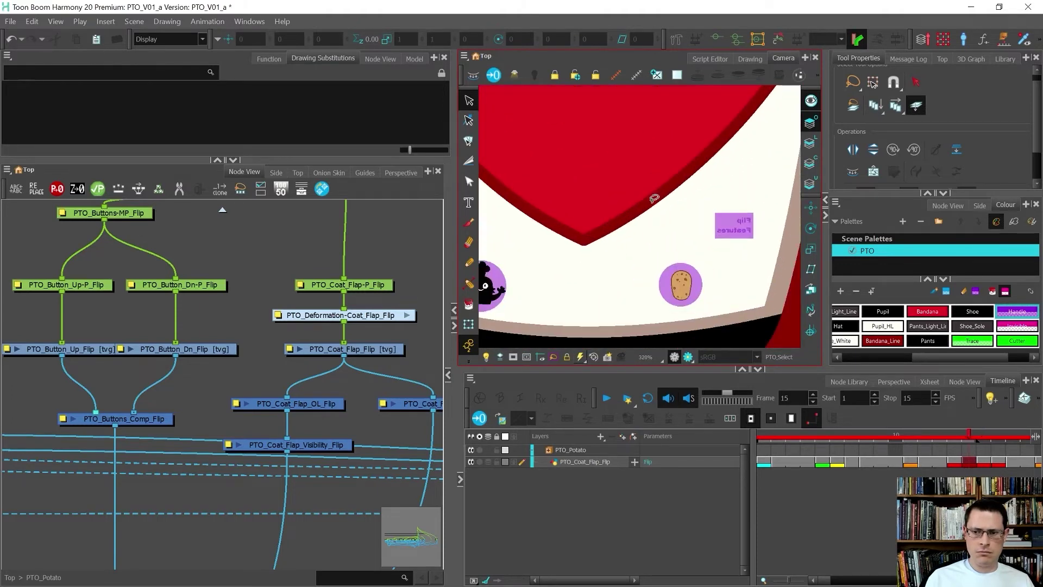
{"action": "scroll", "coordinate": [687, 199], "scroll_direction": "down", "scroll_amount": 2}
{"action": "key", "text": "period"}
{"action": "key", "text": "period"}
{"action": "key", "text": "comma"}
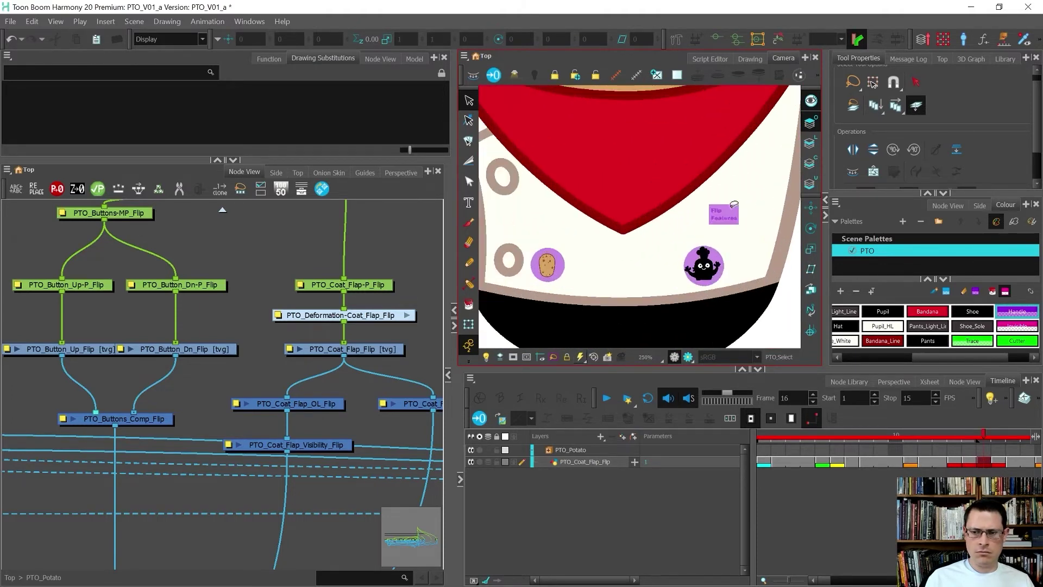
- Flip the "Flip Features" label horizontally in drawing 1 of PTO_Coat_Flap_Flip at frame 16, and save the scene
{"action": "left_click", "coordinate": [733, 207]}
{"action": "mouse_move", "coordinate": [759, 253]}
{"action": "left_mouse_down"}
{"action": "mouse_move", "coordinate": [764, 210]}
{"action": "mouse_move", "coordinate": [734, 188]}
{"action": "mouse_move", "coordinate": [694, 226]}
{"action": "mouse_move", "coordinate": [765, 216]}
{"action": "left_mouse_up"}
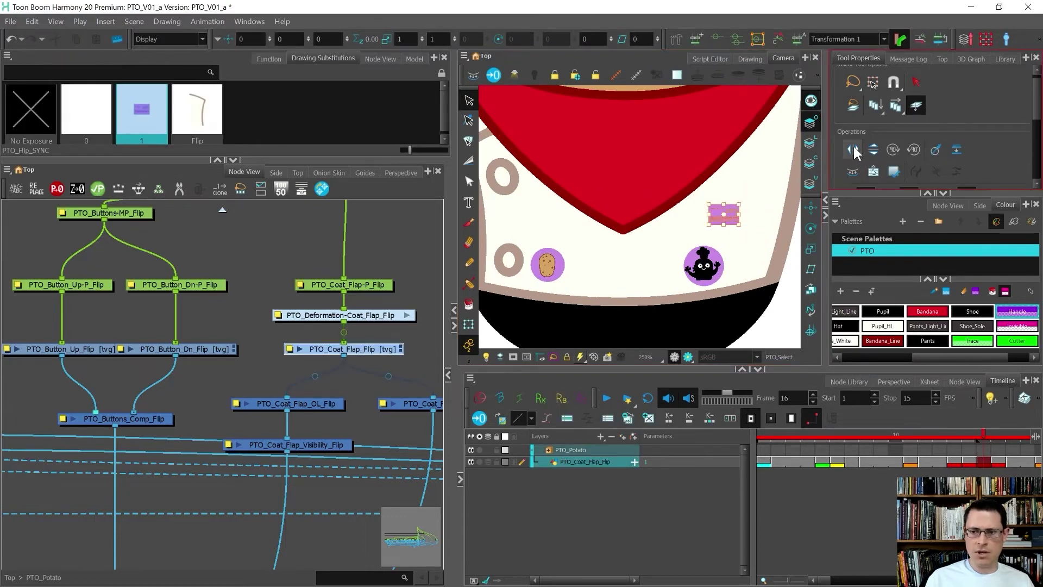
{"action": "left_click", "coordinate": [772, 194]}
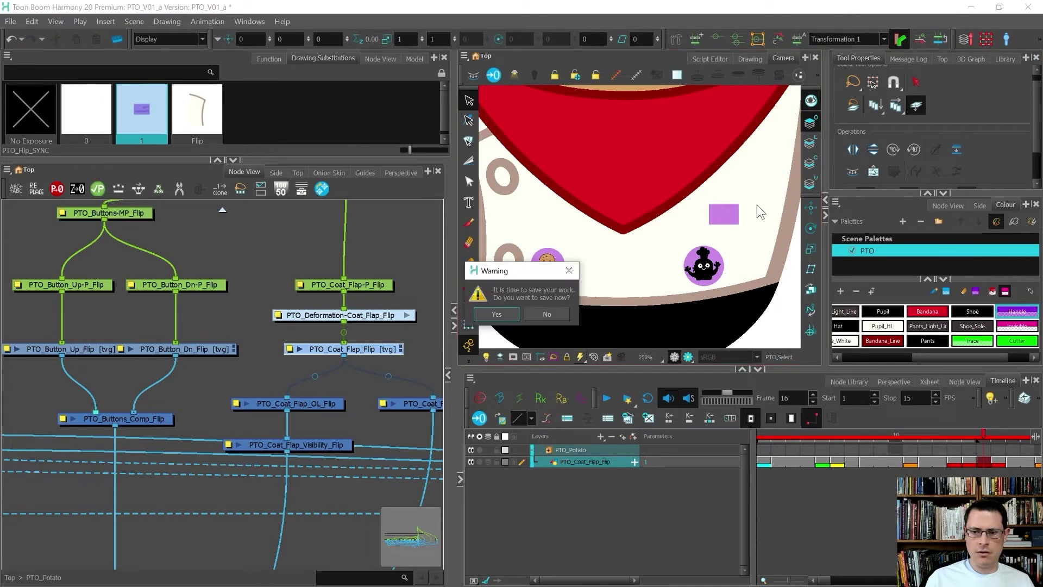
{"action": "left_click", "coordinate": [497, 316]}
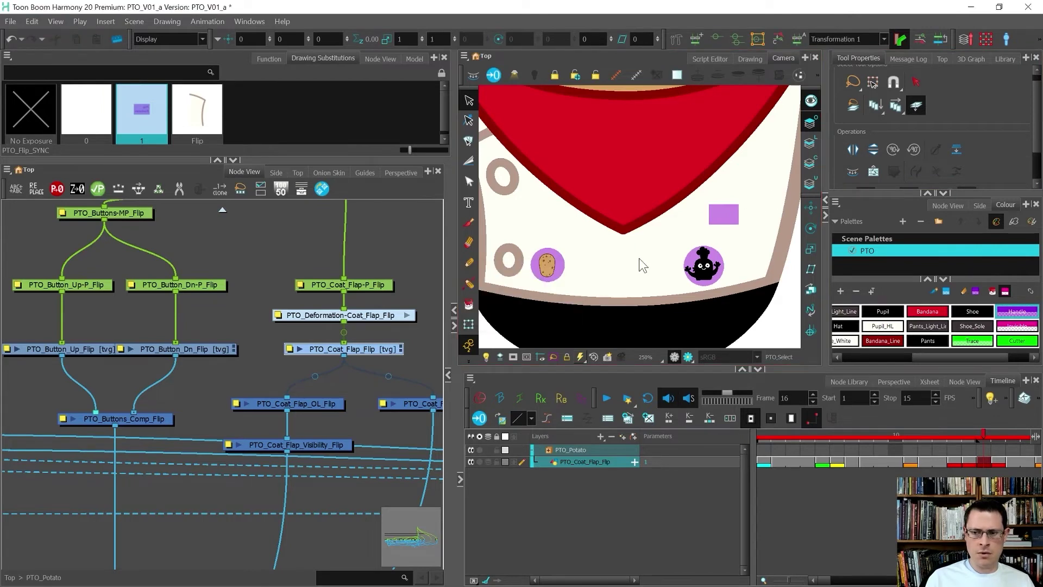
- Flip the "Flip Features" label artwork horizontally in drawing 1 of PTO_Coat_Flap_Flip
{"action": "scroll", "coordinate": [687, 231], "scroll_direction": "up", "scroll_amount": 3}
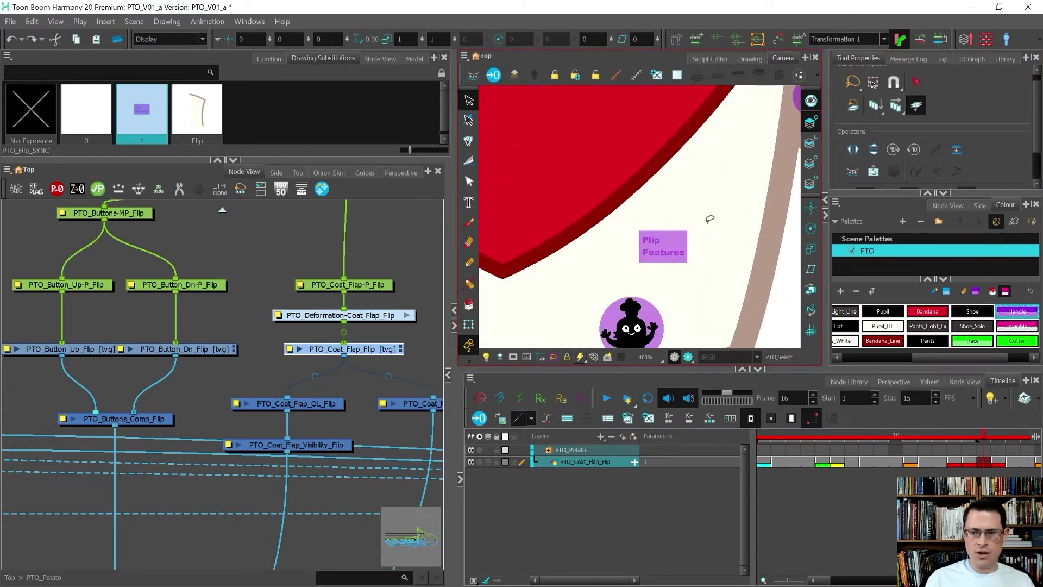
{"action": "left_click", "coordinate": [751, 58]}
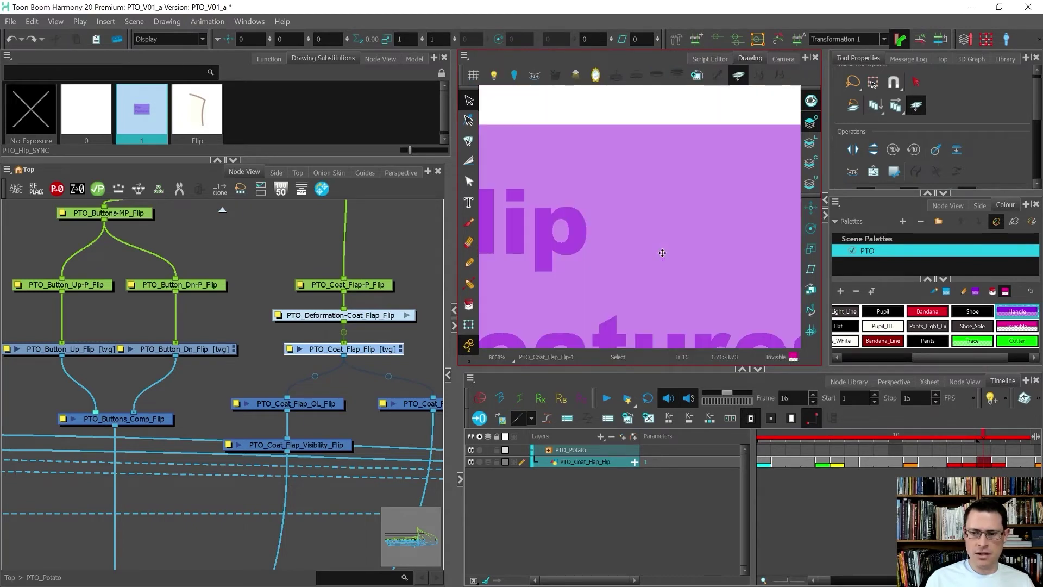
{"action": "mouse_move", "coordinate": [758, 191]}
{"action": "left_mouse_down"}
{"action": "mouse_move", "coordinate": [581, 291]}
{"action": "mouse_move", "coordinate": [708, 272]}
{"action": "mouse_move", "coordinate": [706, 182]}
{"action": "left_mouse_up"}
{"action": "left_click", "coordinate": [853, 149]}
{"action": "left_click", "coordinate": [746, 146]}
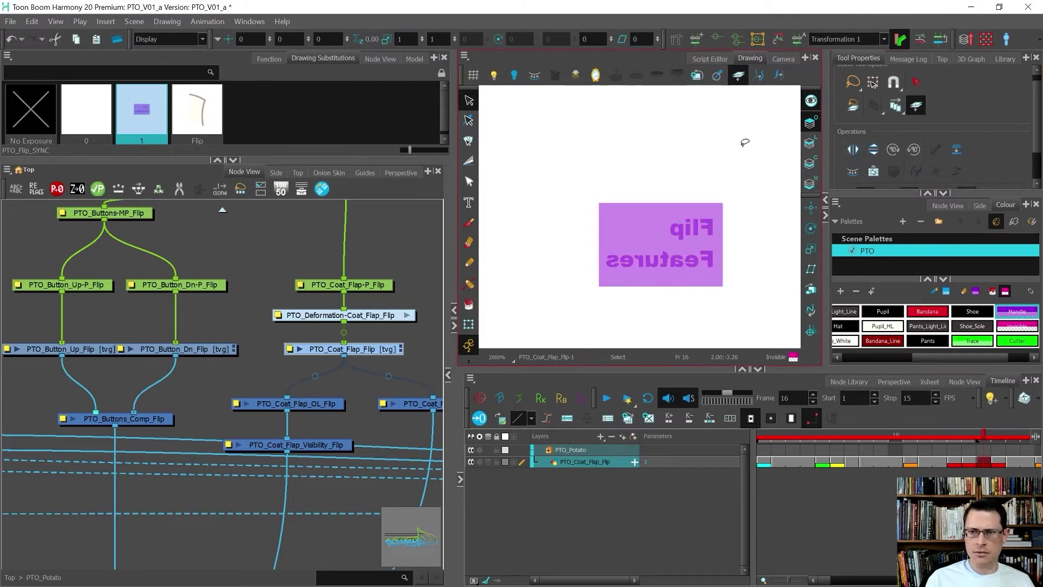
- Preview the character in the camera's render mode, return to the normal display with the handles, and save the scene
{"action": "left_click", "coordinate": [788, 58]}
{"action": "scroll", "coordinate": [681, 193], "scroll_direction": "down", "scroll_amount": 3}
{"action": "key", "text": "shift+t"}
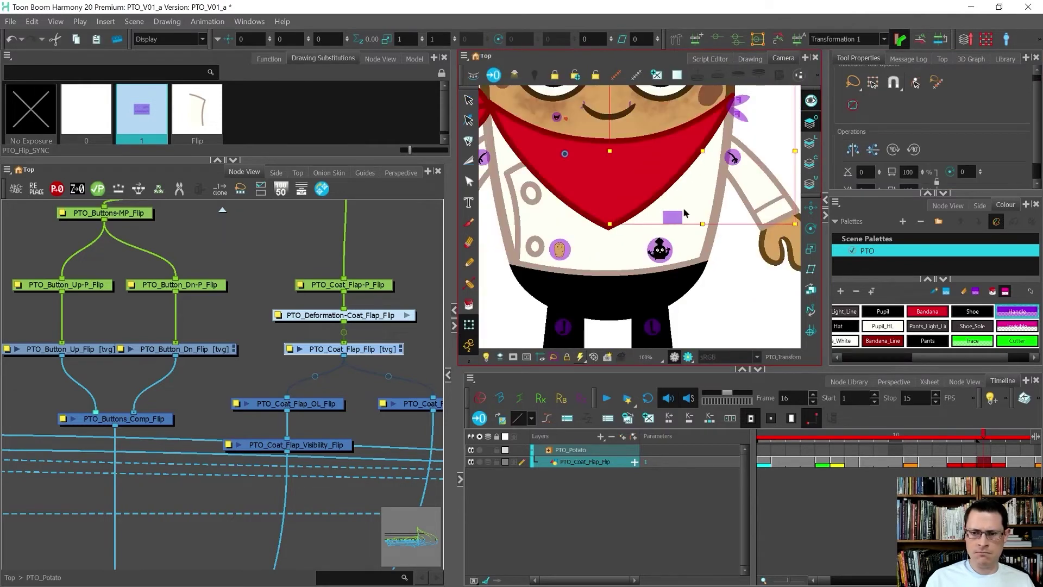
{"action": "left_click", "coordinate": [717, 257]}
{"action": "left_click", "coordinate": [688, 357]}
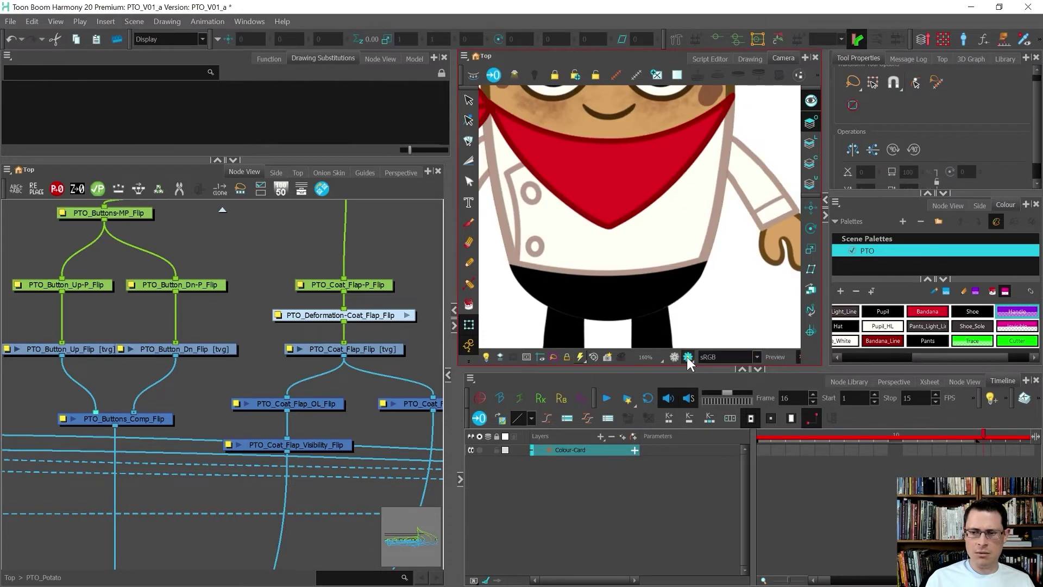
{"action": "scroll", "coordinate": [689, 222], "scroll_direction": "up", "scroll_amount": 3}
{"action": "key", "text": "alt+s"}
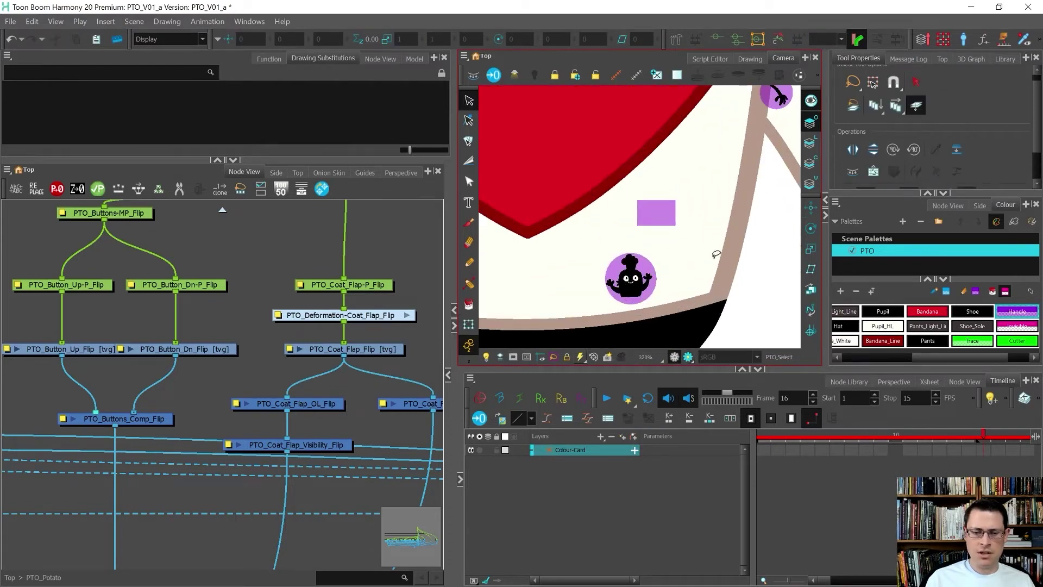
{"action": "key", "text": "ctrl+s"}
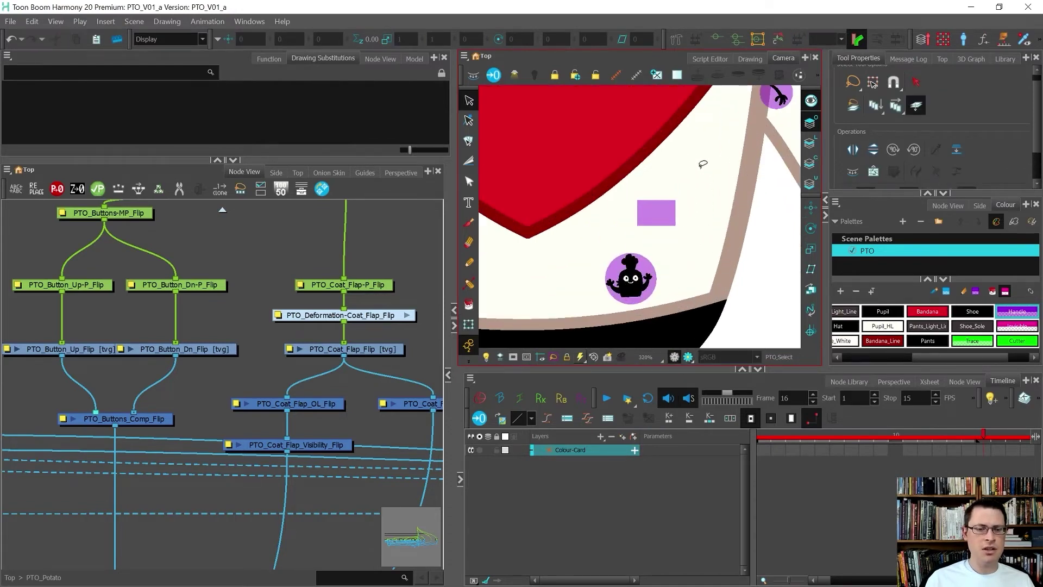
{"action": "left_click", "coordinate": [965, 101]}
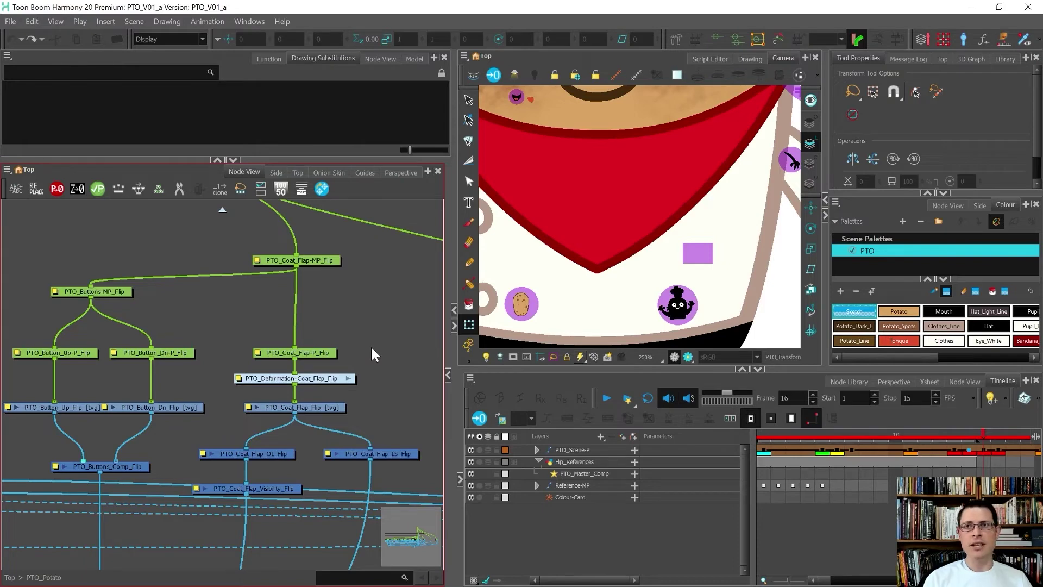
- Delete the PTO_Deformation-Coat_Flap_Flip node above the PTO_Coat_Flap_Flip drawing
{"action": "scroll", "coordinate": [708, 259], "scroll_direction": "up", "scroll_amount": 3}
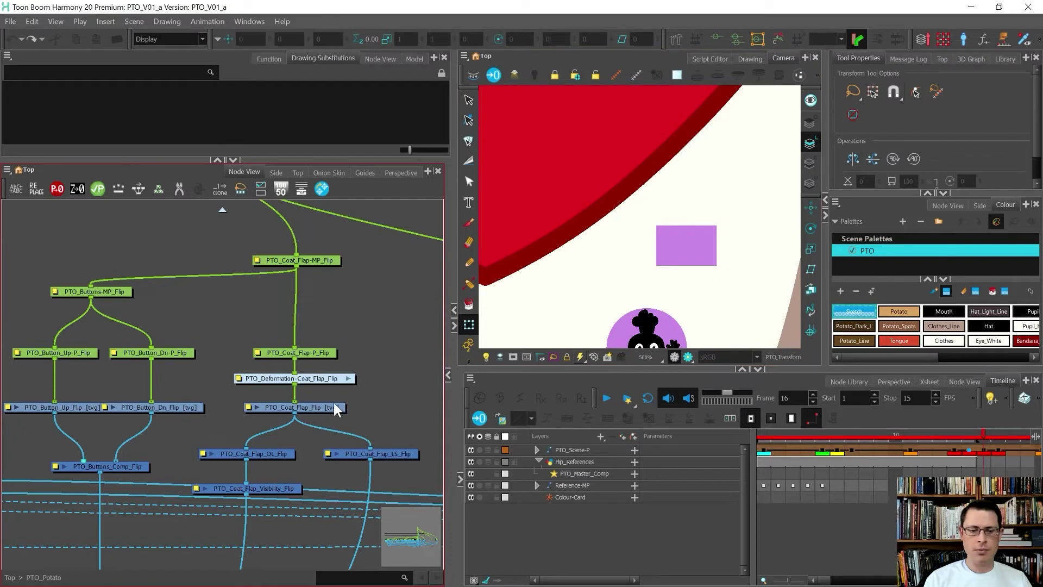
{"action": "left_click", "coordinate": [333, 380]}
{"action": "key", "text": "Delete"}
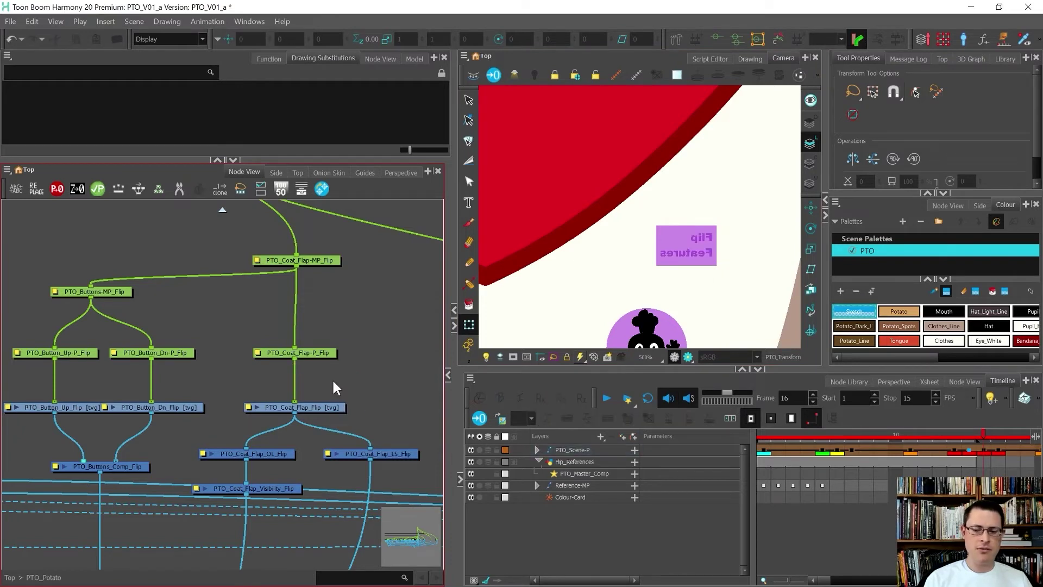
- Inspect the "Flip Features" label on the coat up close and at full-character scale
{"action": "scroll", "coordinate": [659, 219], "scroll_direction": "down", "scroll_amount": 5}
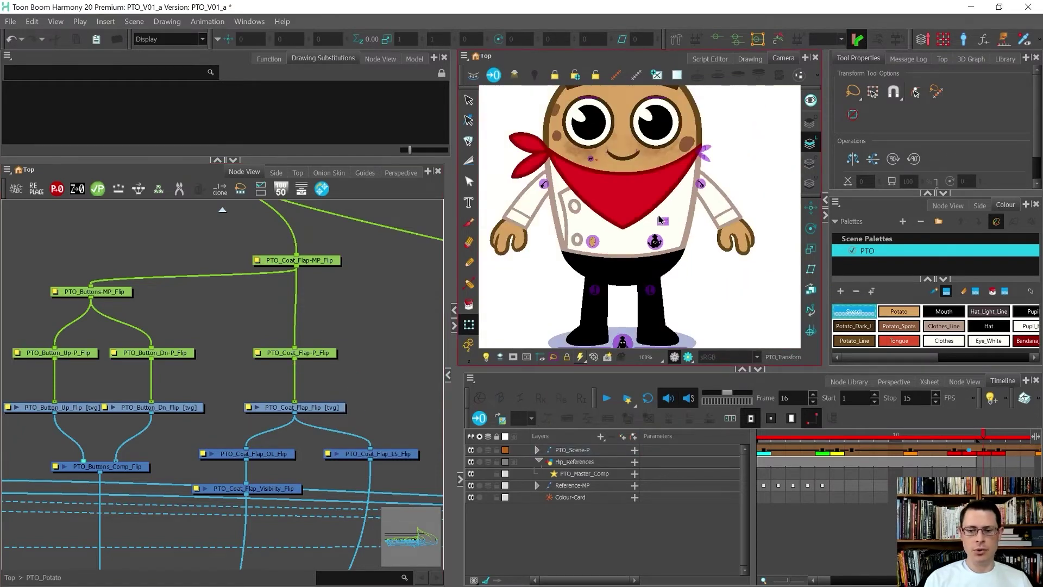
{"action": "scroll", "coordinate": [661, 220], "scroll_direction": "up", "scroll_amount": 5}
{"action": "scroll", "coordinate": [705, 243], "scroll_direction": "down", "scroll_amount": 4}
{"action": "key", "text": "comma"}
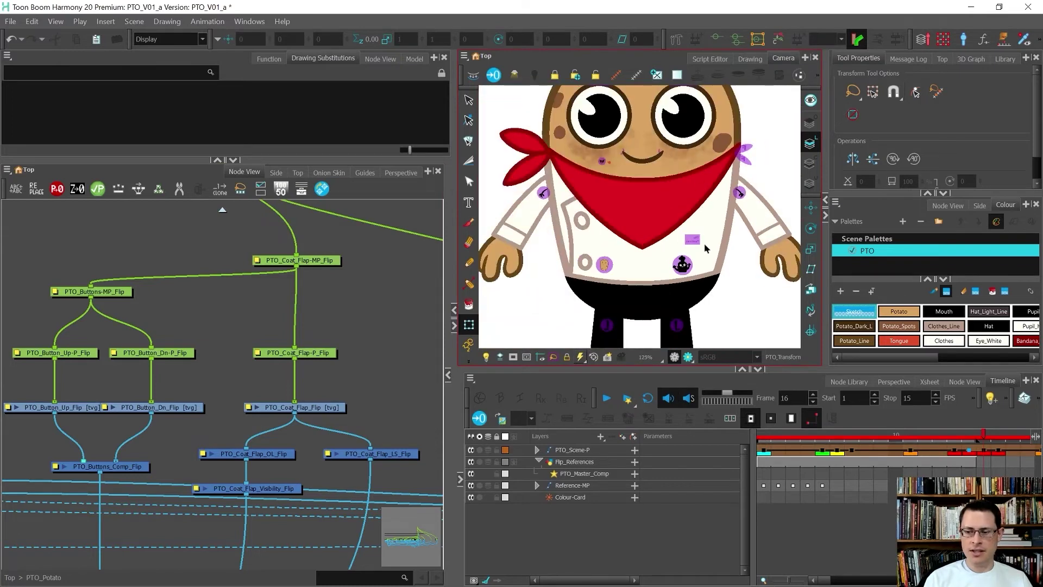
{"action": "key", "text": "period"}
{"action": "scroll", "coordinate": [704, 242], "scroll_direction": "up", "scroll_amount": 4}
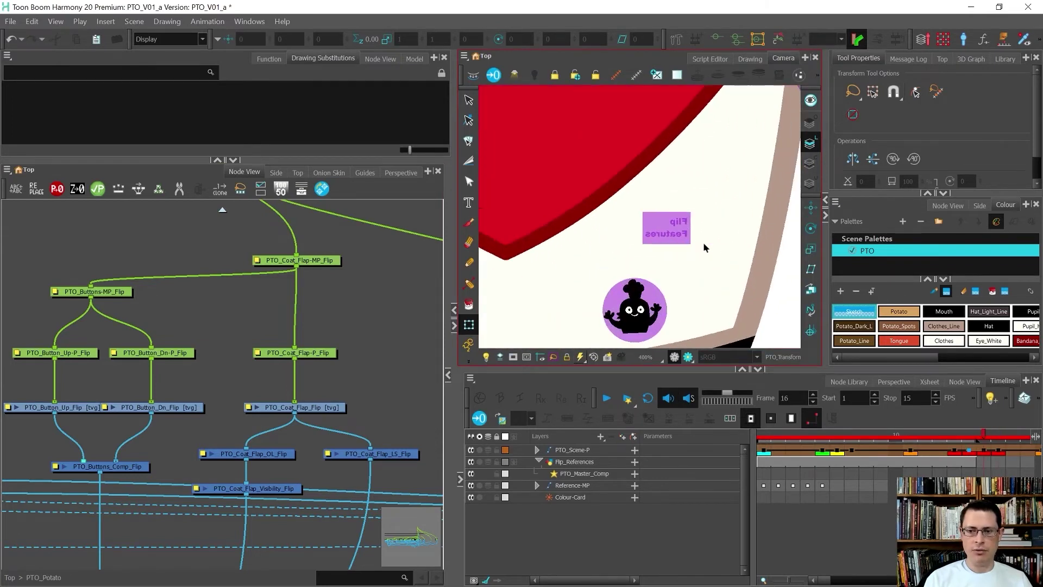
{"action": "scroll", "coordinate": [703, 243], "scroll_direction": "down", "scroll_amount": 3}
{"action": "scroll", "coordinate": [703, 242], "scroll_direction": "up", "scroll_amount": 3}
{"action": "scroll", "coordinate": [701, 243], "scroll_direction": "down", "scroll_amount": 4}
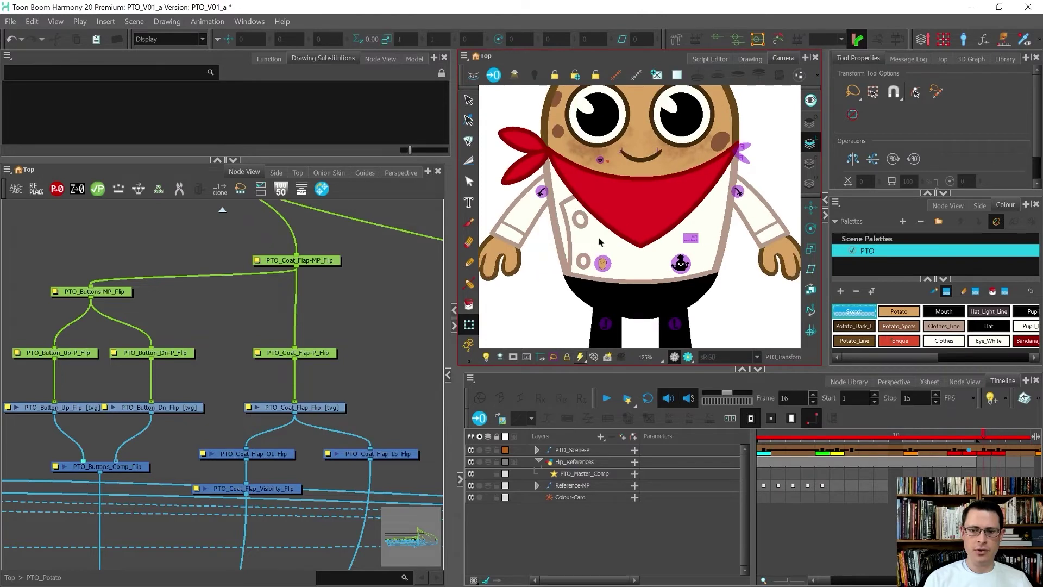
- Alternate between frames 15 and 16 to compare the character's flipped and unflipped states
{"action": "key", "text": "comma"}
{"action": "key", "text": "period"}
{"action": "key", "text": "comma"}
{"action": "key", "text": "period"}
{"action": "key", "text": "comma"}
{"action": "key", "text": "period"}
{"action": "key", "text": "comma"}
{"action": "key", "text": "period"}
{"action": "key", "text": "comma"}
{"action": "key", "text": "period"}
{"action": "key", "text": "comma"}
{"action": "key", "text": "period"}
{"action": "key", "text": "comma"}
{"action": "scroll", "coordinate": [534, 153], "scroll_direction": "down", "scroll_amount": 3}
{"action": "key", "text": "period"}
{"action": "key", "text": "comma"}
{"action": "key", "text": "period"}
{"action": "key", "text": "comma"}
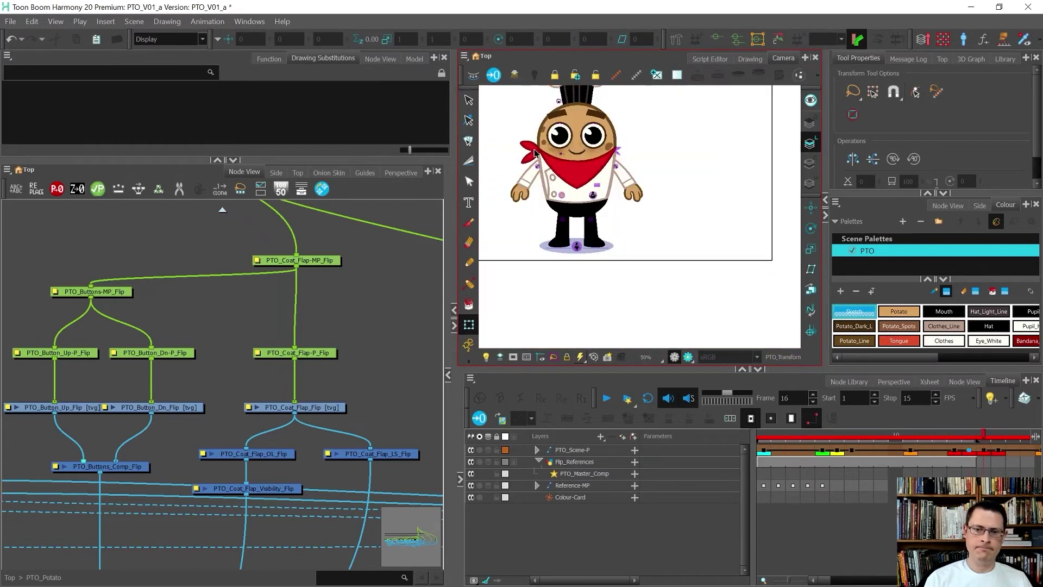
{"action": "key", "text": "period"}
{"action": "key", "text": "comma"}
{"action": "key", "text": "period"}
{"action": "key", "text": "comma"}
{"action": "key", "text": "period"}
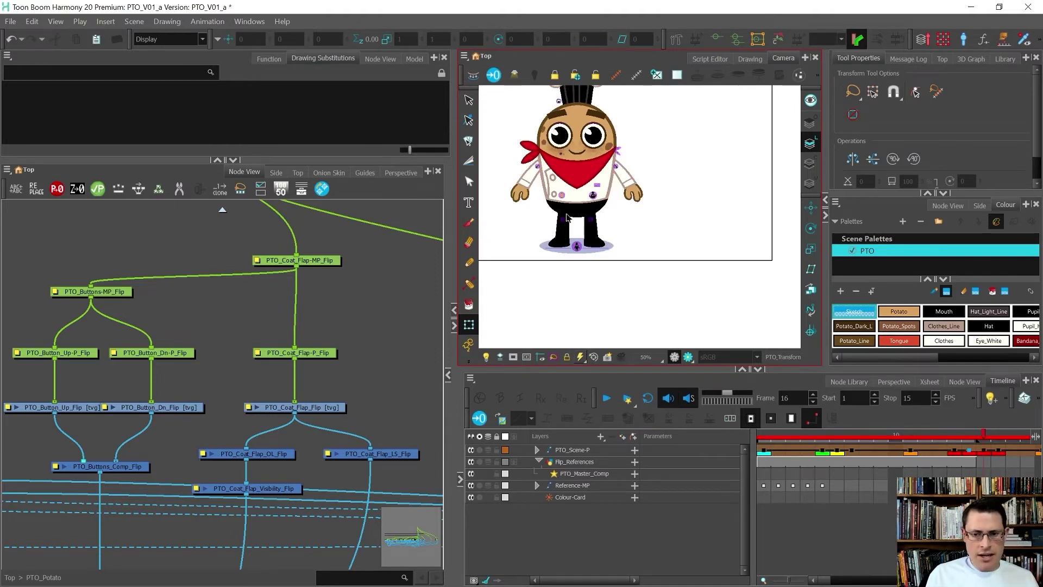
{"action": "scroll", "coordinate": [553, 186], "scroll_direction": "up", "scroll_amount": 2}
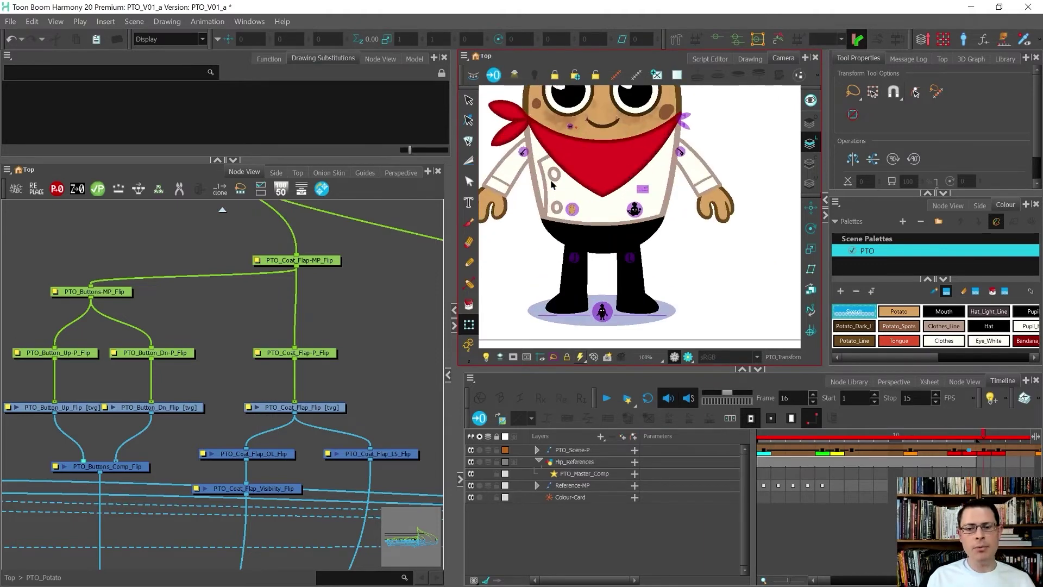
{"action": "key", "text": "comma"}
{"action": "key", "text": "period"}
{"action": "key", "text": "comma"}
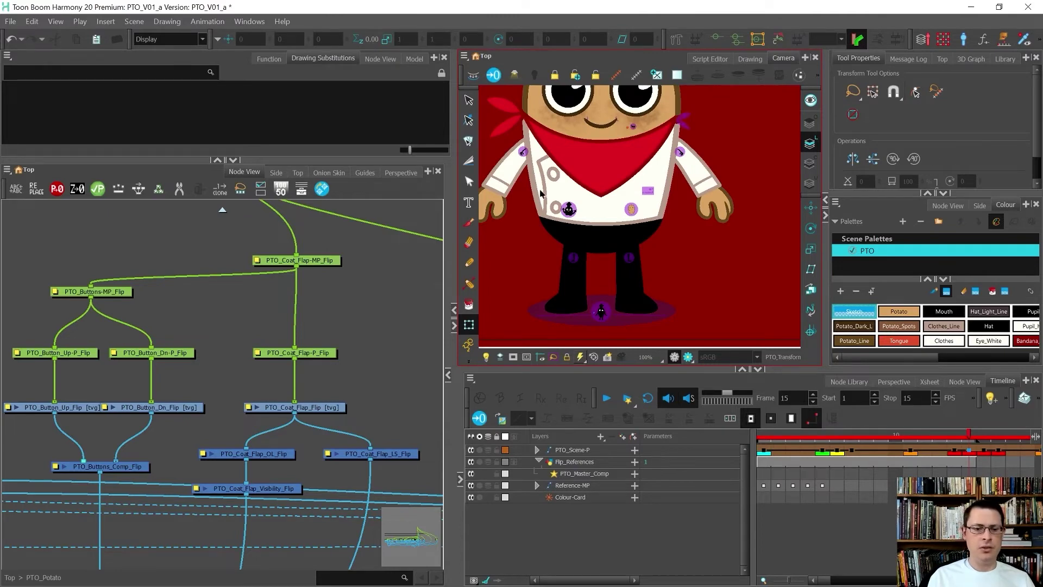
- On frame 15, move the pivot of the flipped button drawings and their pegs to the centre of the upper button
{"action": "scroll", "coordinate": [553, 183], "scroll_direction": "up", "scroll_amount": 2}
{"action": "left_click", "coordinate": [555, 168]}
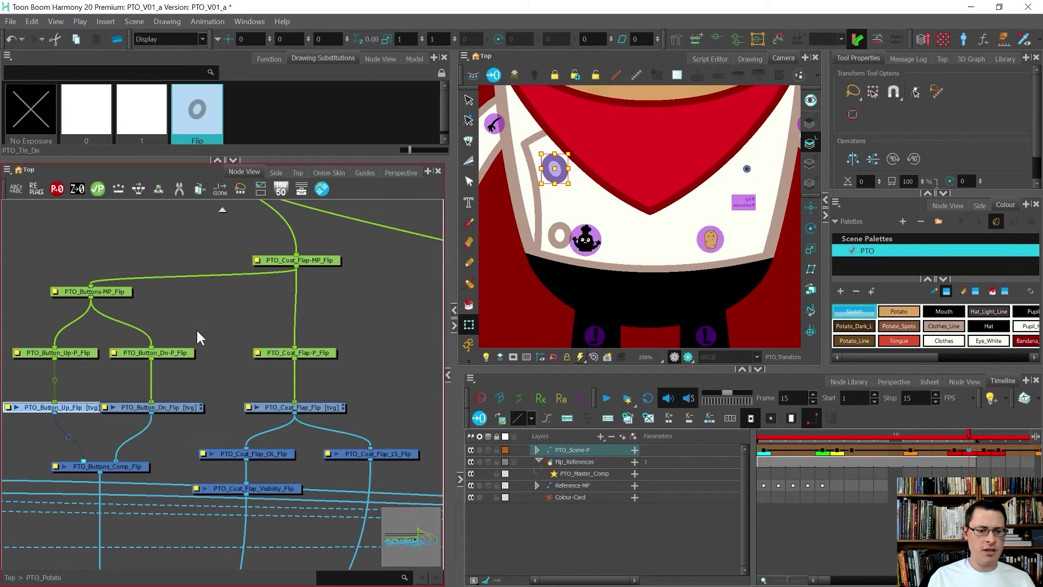
{"action": "mouse_move", "coordinate": [204, 422]}
{"action": "left_mouse_down"}
{"action": "mouse_move", "coordinate": [78, 279]}
{"action": "mouse_move", "coordinate": [36, 262]}
{"action": "left_mouse_up"}
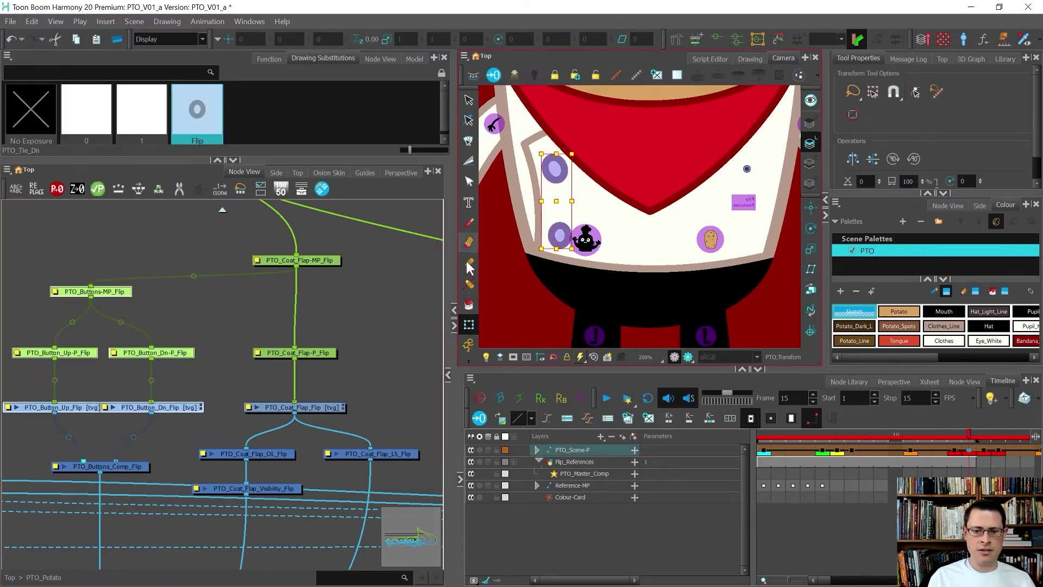
{"action": "left_click", "coordinate": [812, 229]}
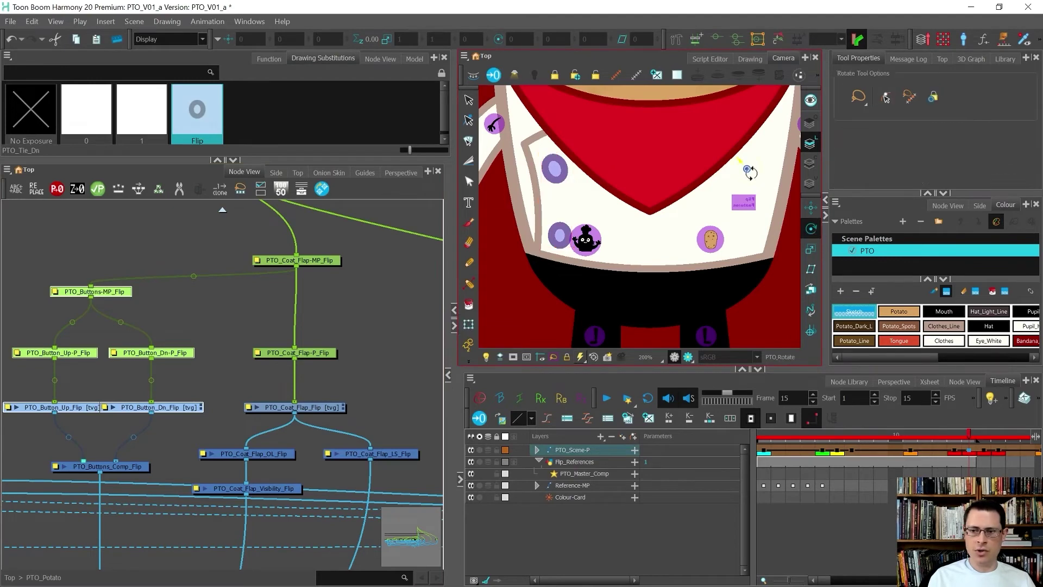
{"action": "left_click", "coordinate": [553, 178]}
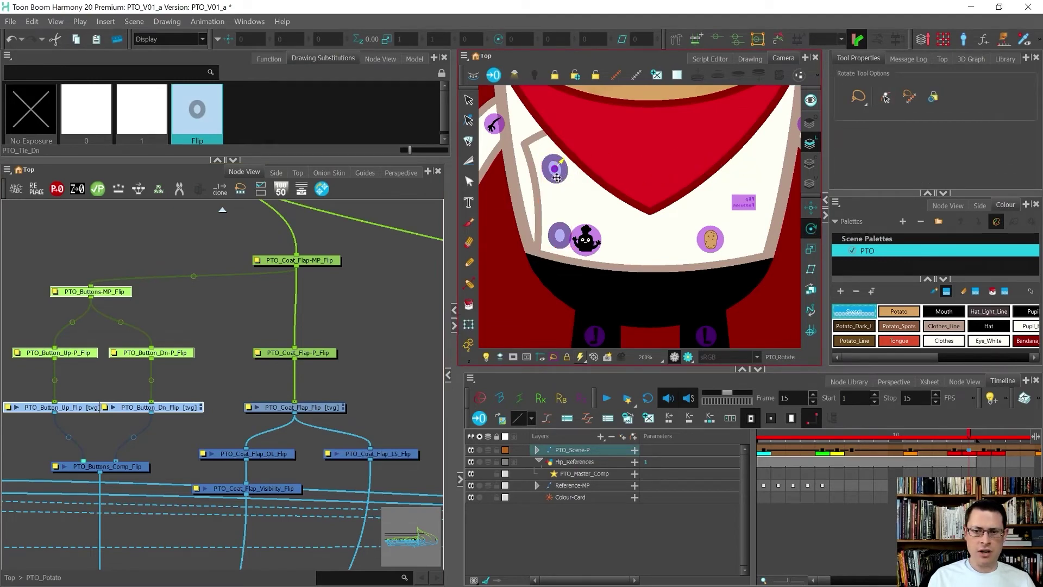
- Centre the pivot of PTO_Button_Dn_Flip and its peg on the lower button, and check the PTO_Buttons-MP_Flip pivot
{"action": "left_click_drag", "start_coordinate": [536, 179], "coordinate": [511, 234]}
{"action": "scroll", "coordinate": [554, 235], "scroll_direction": "up", "scroll_amount": 2}
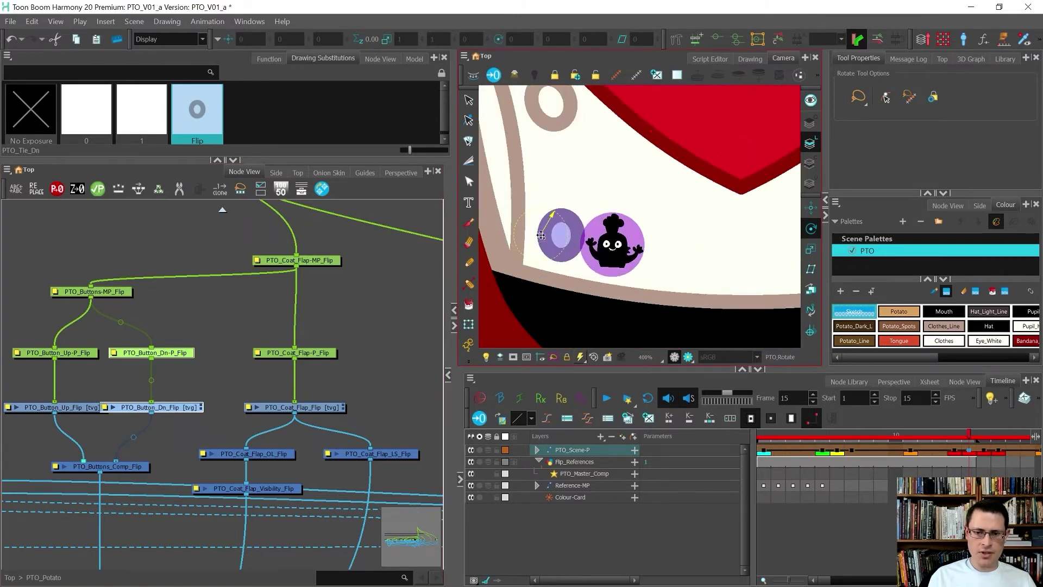
{"action": "left_click_drag", "start_coordinate": [543, 236], "coordinate": [551, 235]}
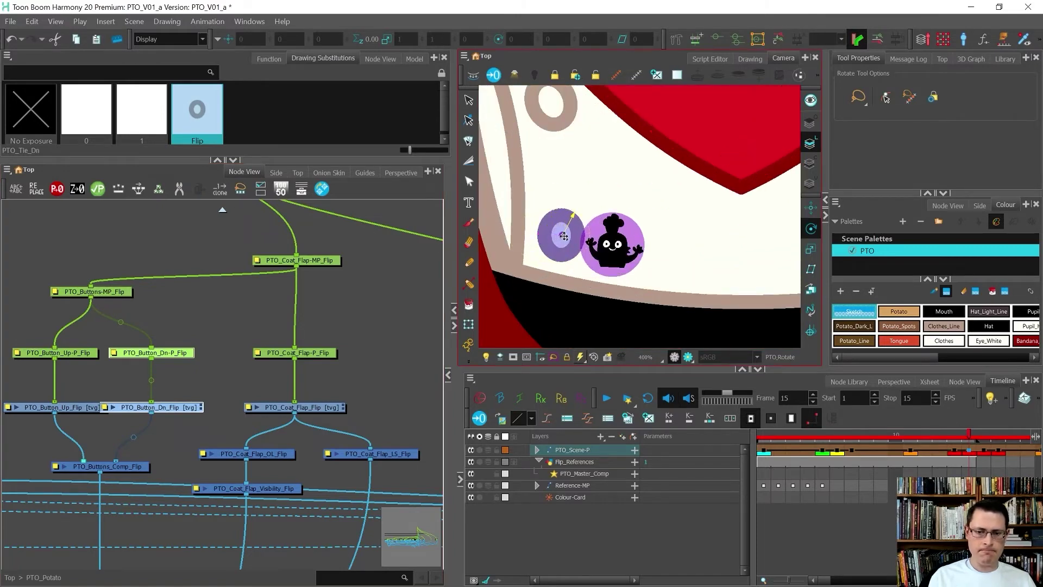
{"action": "left_click", "coordinate": [109, 291]}
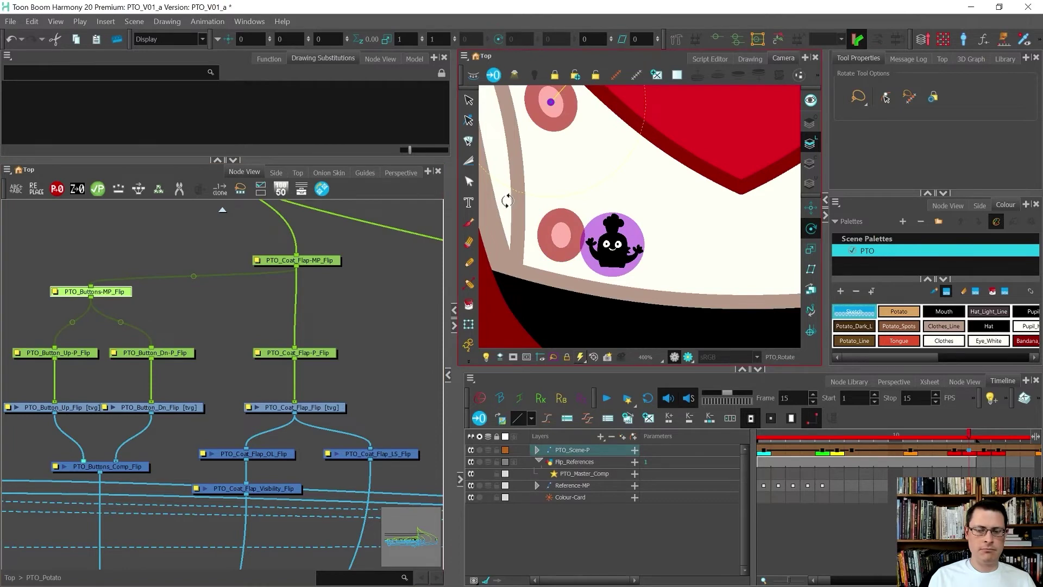
{"action": "scroll", "coordinate": [530, 259], "scroll_direction": "down", "scroll_amount": 2}
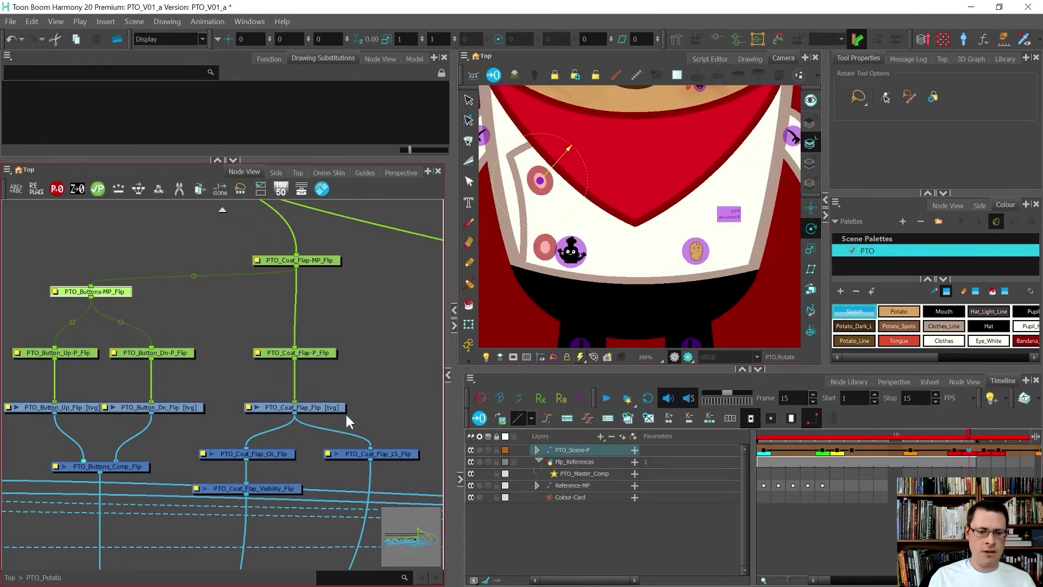
- Move the pivot of PTO_Coat_Flap_Flip and its two pegs to the upper edge of the flipped coat flap
{"action": "left_click_drag", "start_coordinate": [346, 421], "coordinate": [260, 220]}
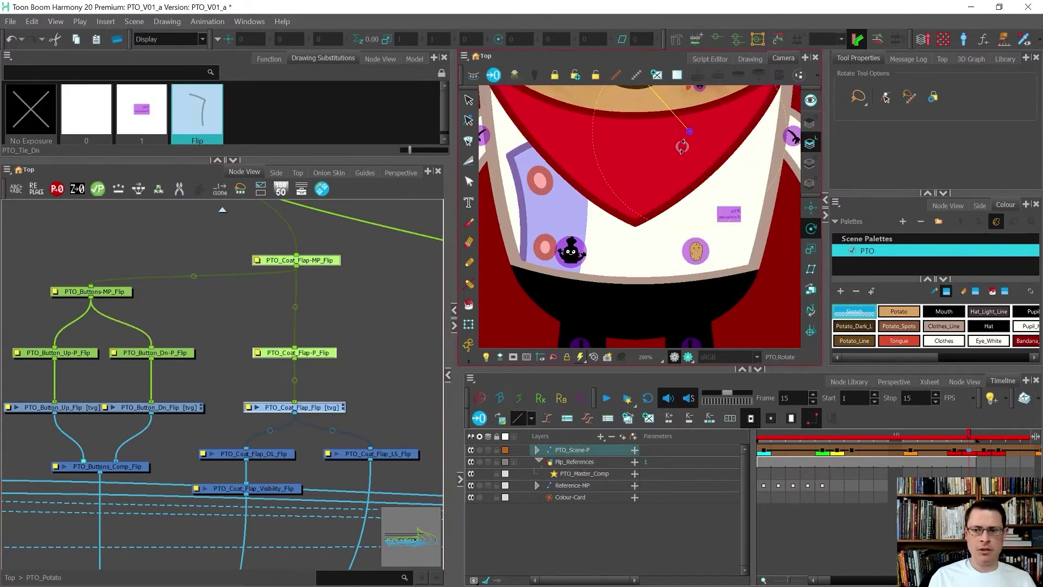
{"action": "left_click_drag", "start_coordinate": [690, 131], "coordinate": [561, 128]}
- Locate the composite node that collects the bandana layers and disable it to uncover the coat flap
{"action": "key", "text": "shift+t"}
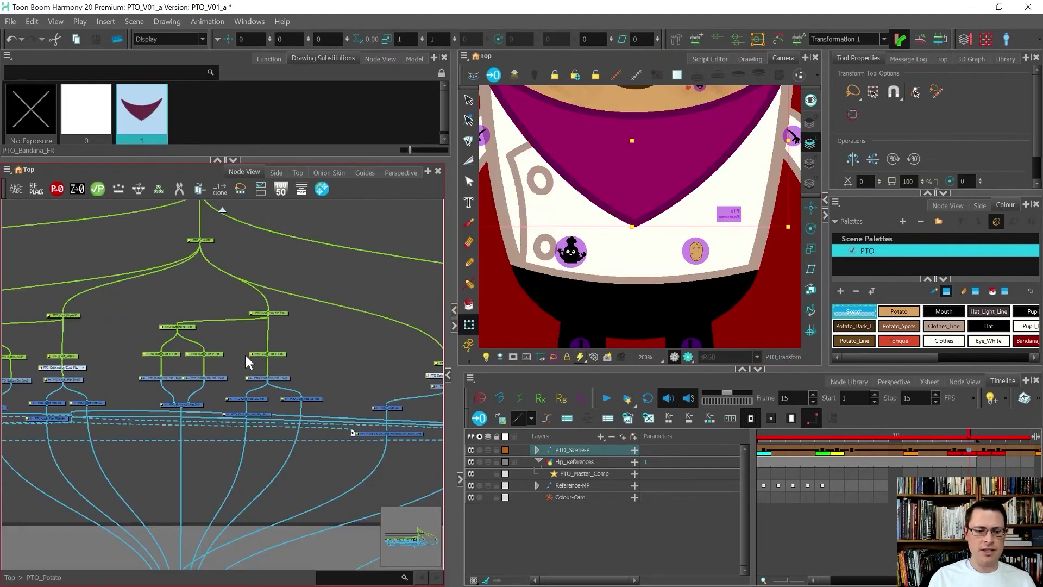
{"action": "scroll", "coordinate": [226, 433], "scroll_direction": "up", "scroll_amount": 4}
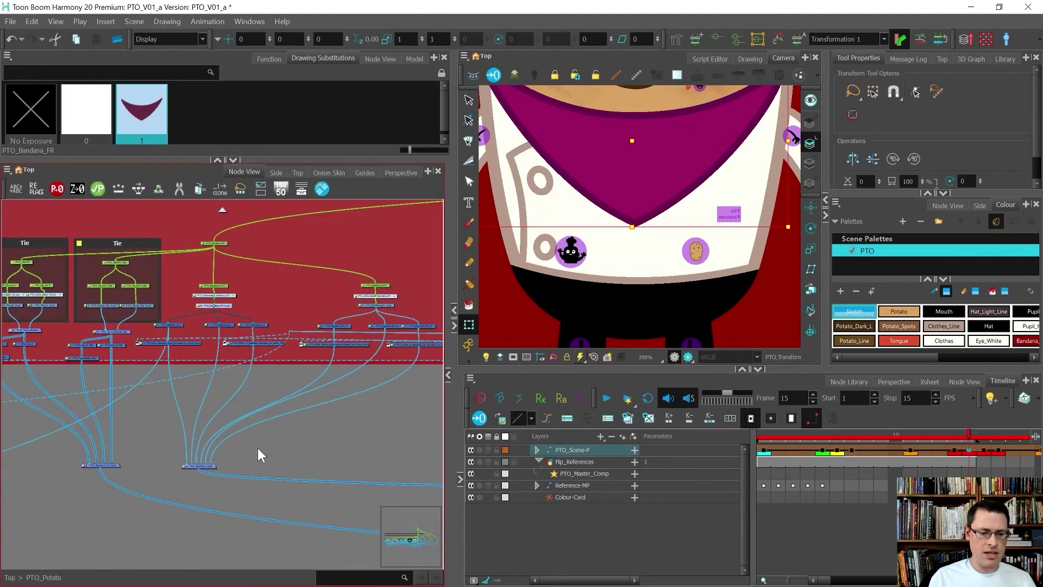
{"action": "left_click", "coordinate": [198, 465]}
{"action": "key", "text": "d"}
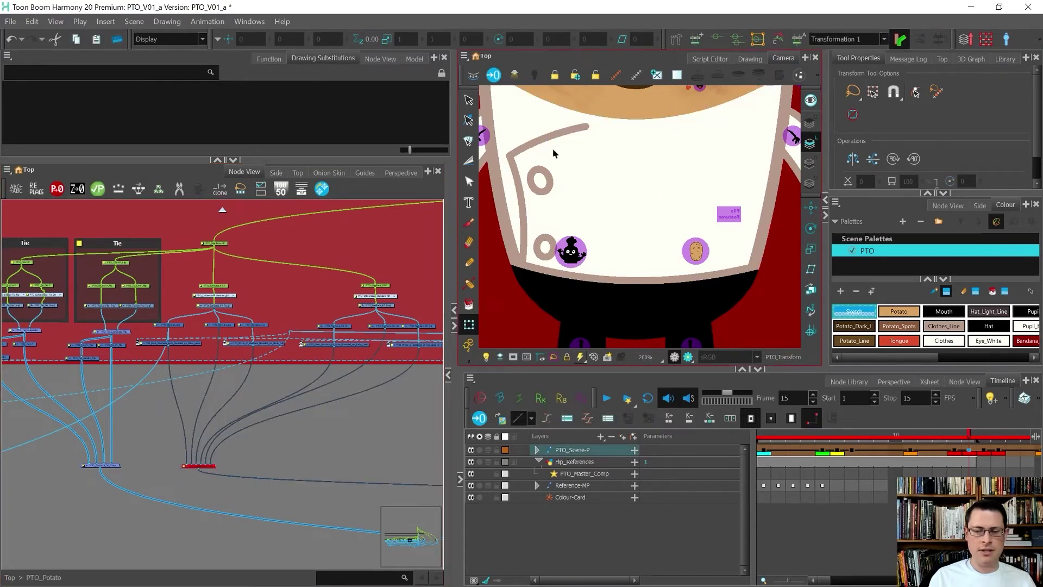
- Select the coat flap's master peg on frame 15 and on frame 16 to compare the two pivot positions
{"action": "left_click", "coordinate": [553, 148]}
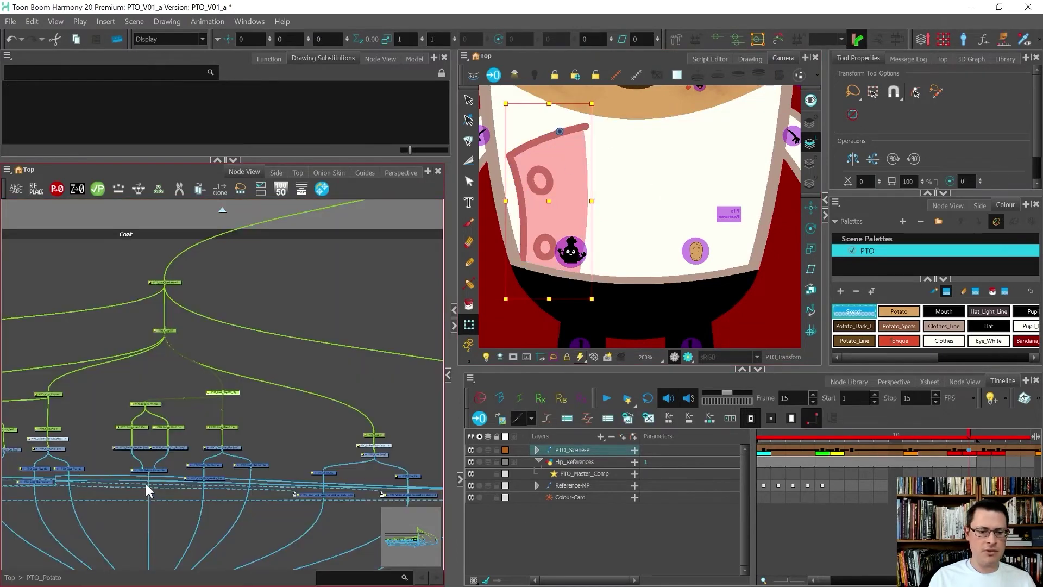
{"action": "scroll", "coordinate": [202, 435], "scroll_direction": "up", "scroll_amount": 3}
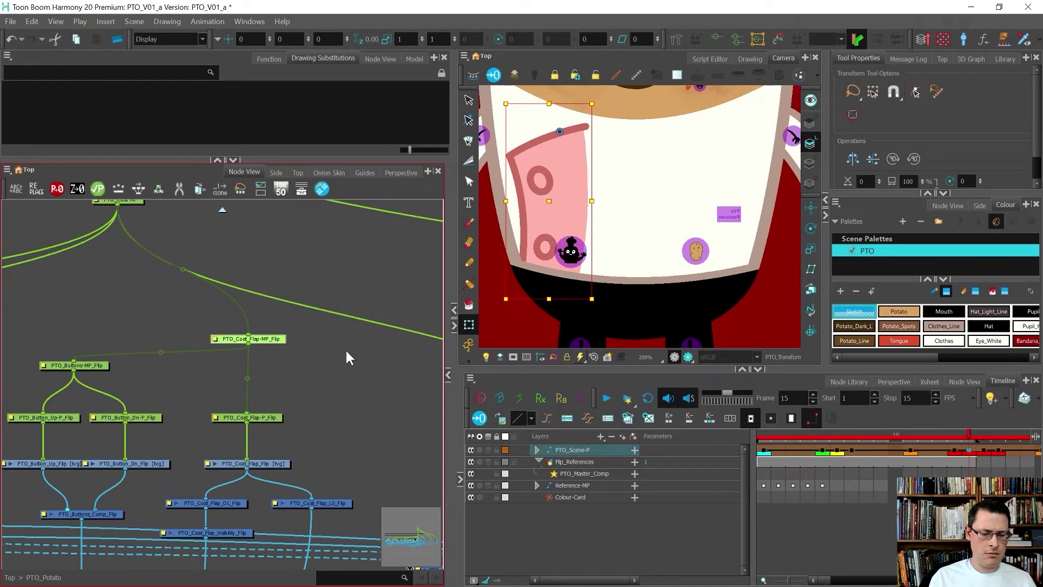
{"action": "scroll", "coordinate": [346, 351], "scroll_direction": "down", "scroll_amount": 5}
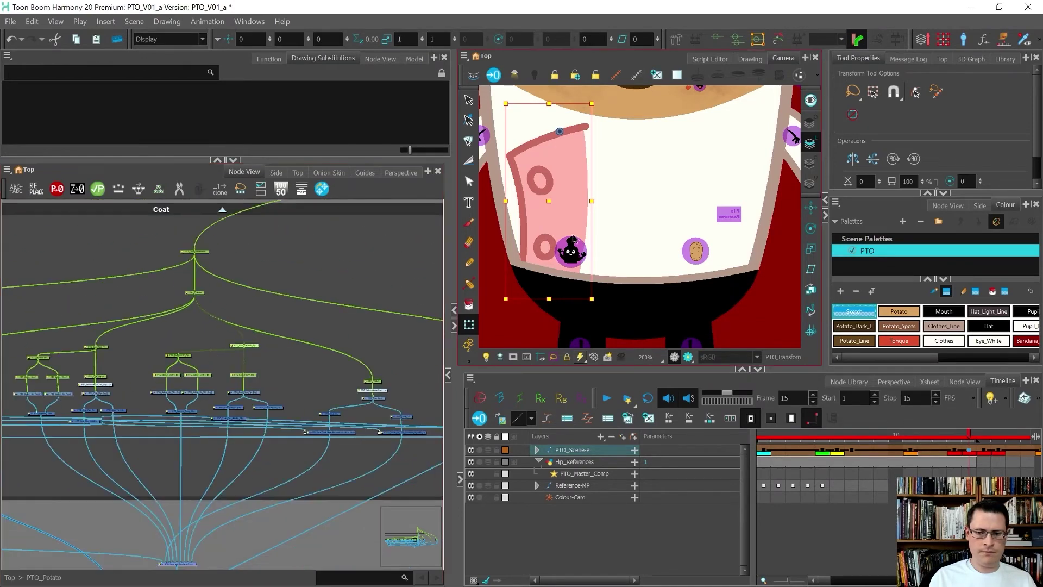
{"action": "key", "text": "period"}
{"action": "left_click", "coordinate": [585, 126]}
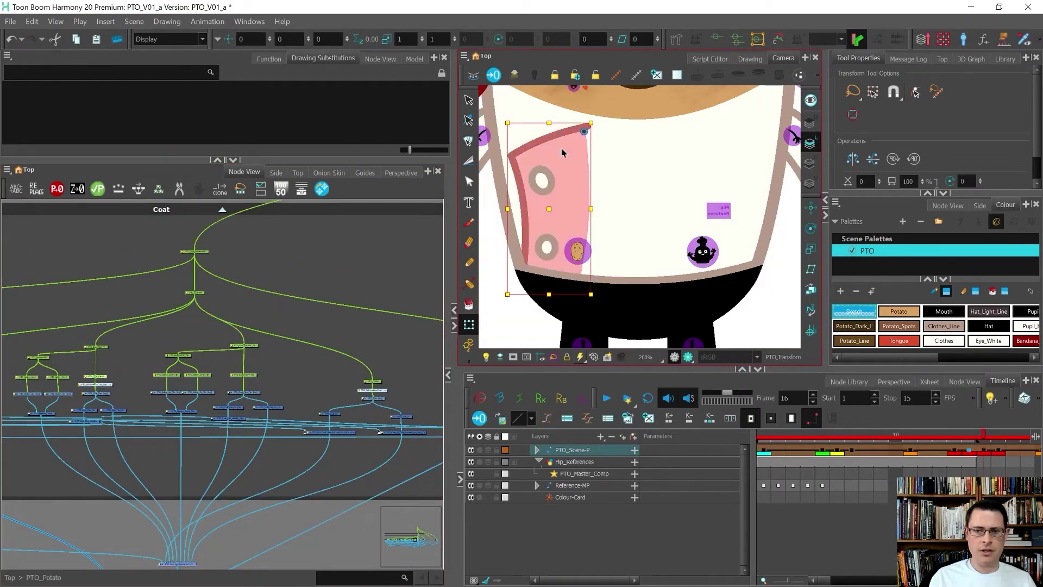
{"action": "scroll", "coordinate": [587, 125], "scroll_direction": "up", "scroll_amount": 2}
{"action": "scroll", "coordinate": [582, 140], "scroll_direction": "down", "scroll_amount": 2}
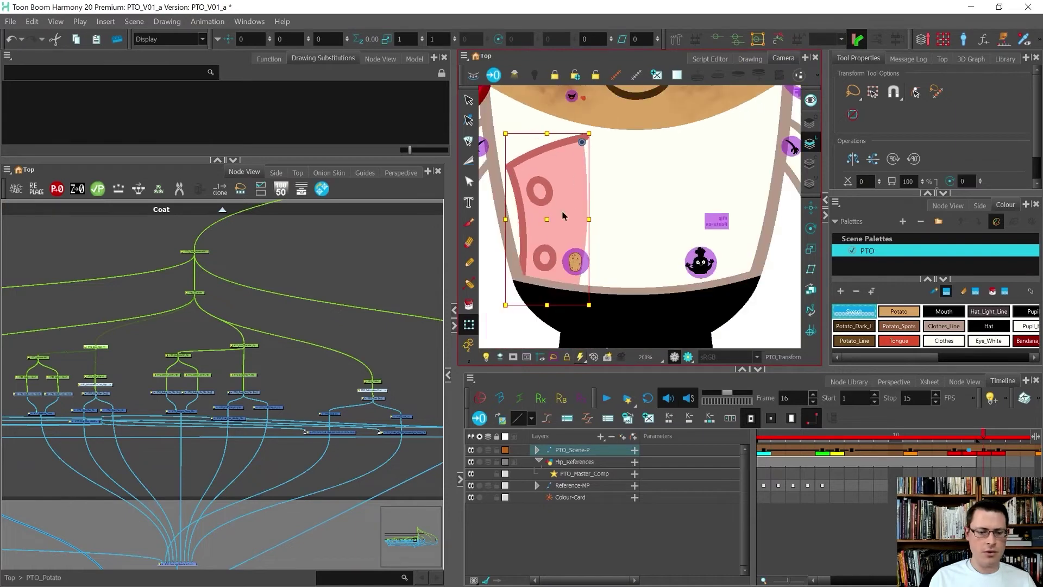
- On frame 15, move the pivot of PTO_Coat_Flap_Flip and its two pegs to the corner where the flap's upper band meets its inner edge
{"action": "key", "text": "comma"}
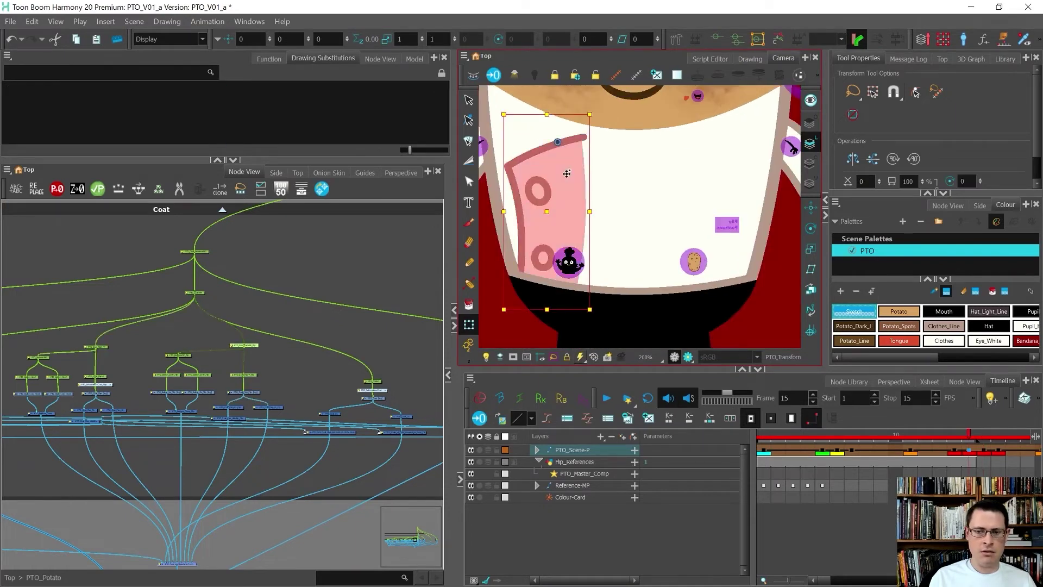
{"action": "left_click_drag", "start_coordinate": [114, 391], "coordinate": [93, 439]}
{"action": "scroll", "coordinate": [217, 409], "scroll_direction": "up", "scroll_amount": 4}
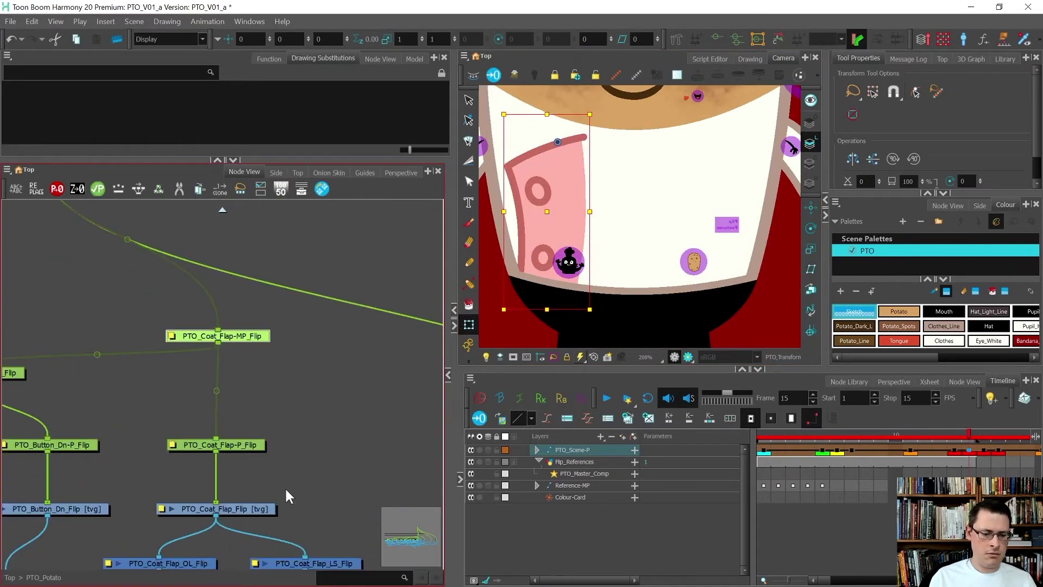
{"action": "left_click", "coordinate": [228, 508]}
{"action": "key", "text": "alt+3"}
{"action": "scroll", "coordinate": [556, 150], "scroll_direction": "up", "scroll_amount": 2}
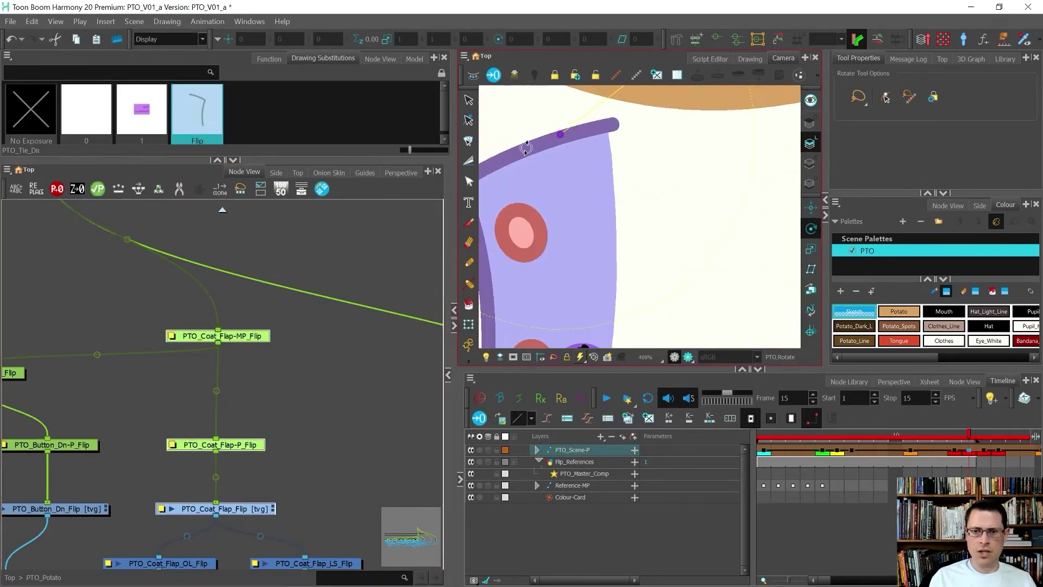
{"action": "mouse_move", "coordinate": [562, 136]}
{"action": "left_mouse_down"}
{"action": "mouse_move", "coordinate": [609, 135]}
{"action": "mouse_move", "coordinate": [594, 134]}
{"action": "left_mouse_up"}
{"action": "scroll", "coordinate": [613, 134], "scroll_direction": "up", "scroll_amount": 4}
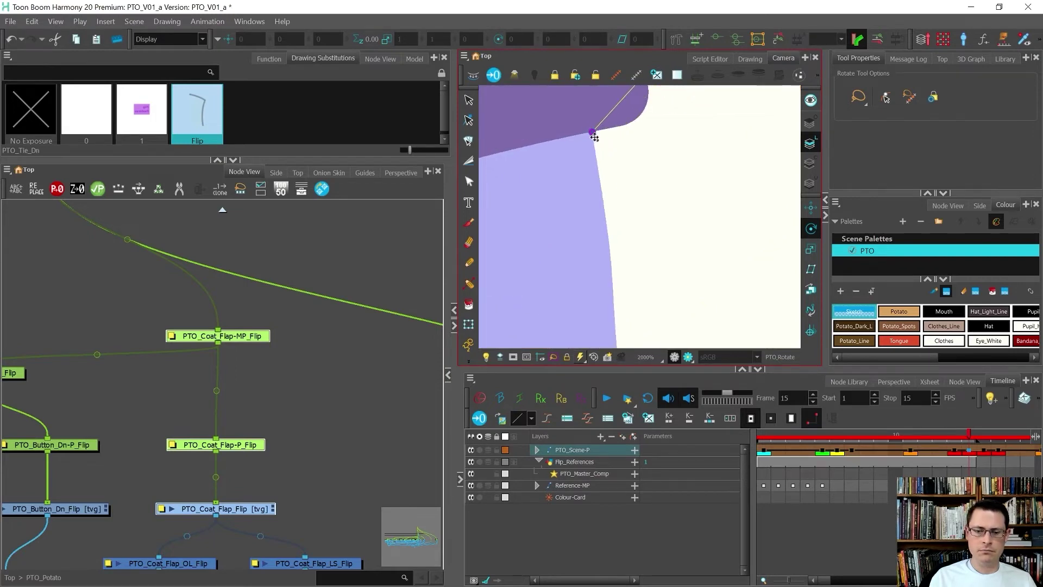
{"action": "scroll", "coordinate": [595, 138], "scroll_direction": "down", "scroll_amount": 10}
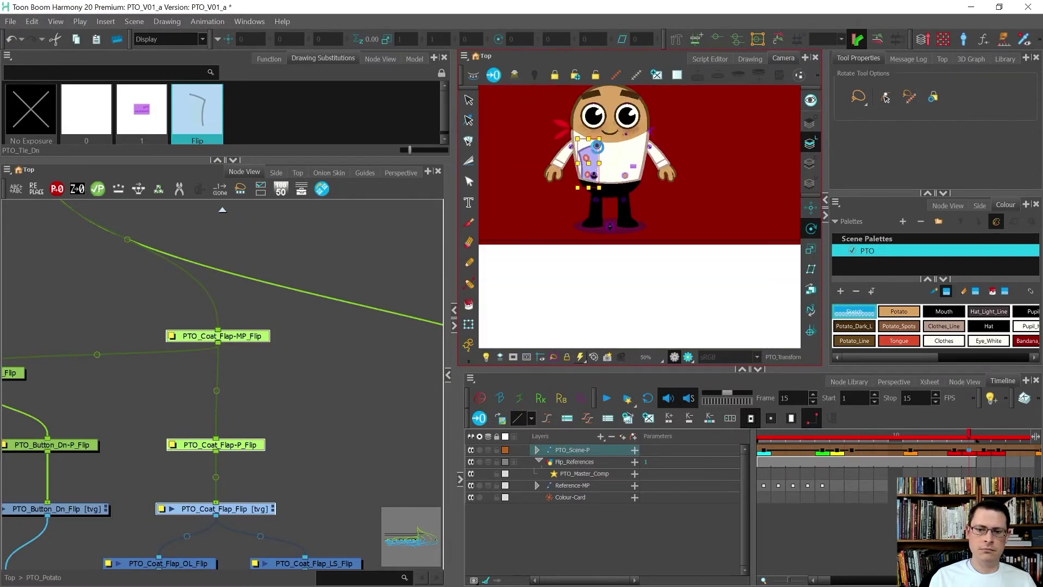
{"action": "key", "text": "shift+t"}
- Save the scene and re-enable the composite node that collects the bandana layers
{"action": "scroll", "coordinate": [317, 370], "scroll_direction": "down", "scroll_amount": 6}
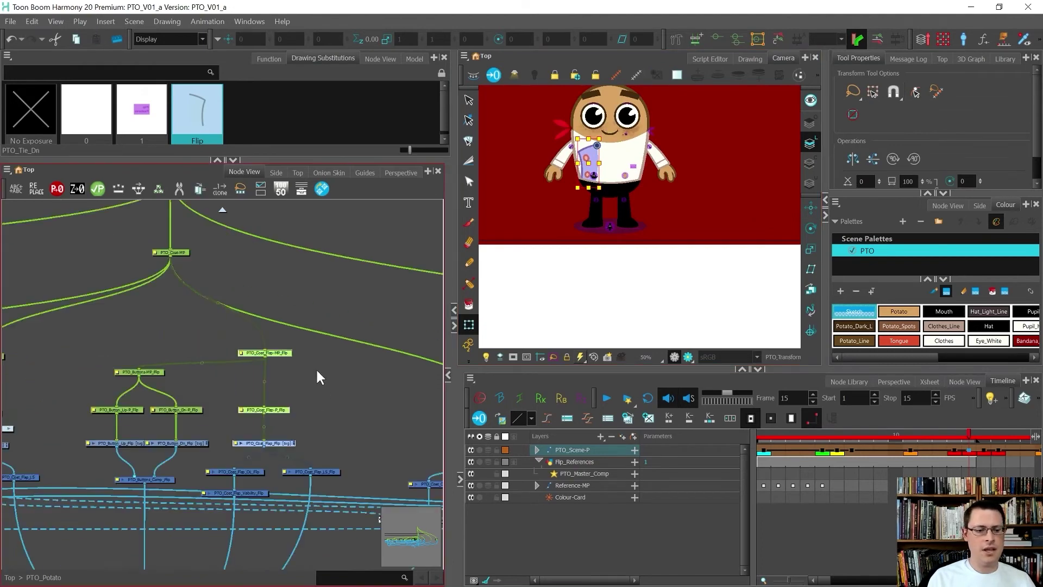
{"action": "scroll", "coordinate": [321, 361], "scroll_direction": "up", "scroll_amount": 3}
{"action": "scroll", "coordinate": [129, 396], "scroll_direction": "down", "scroll_amount": 3}
{"action": "scroll", "coordinate": [67, 416], "scroll_direction": "up", "scroll_amount": 3}
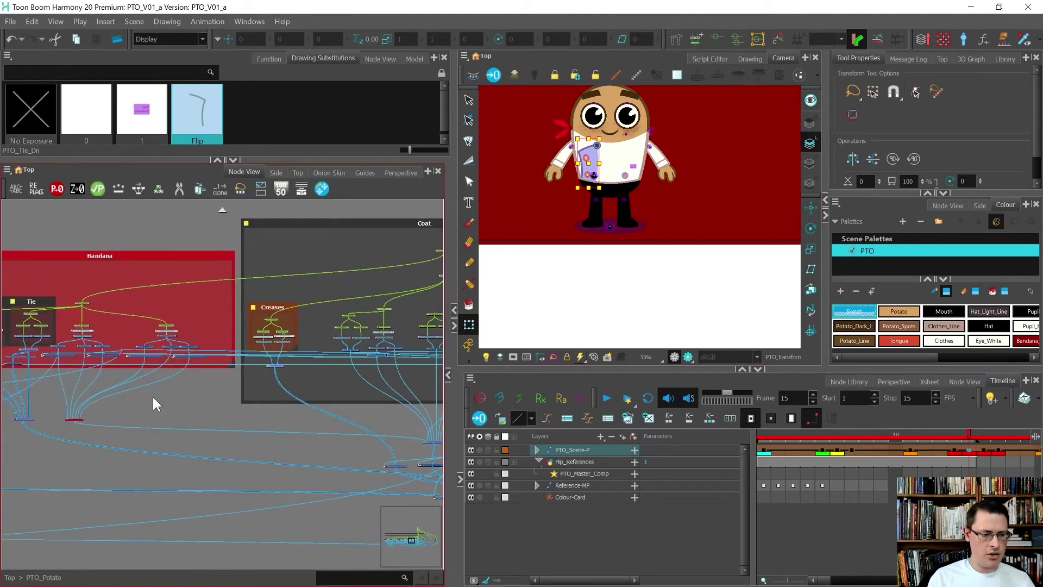
{"action": "left_click", "coordinate": [152, 397]}
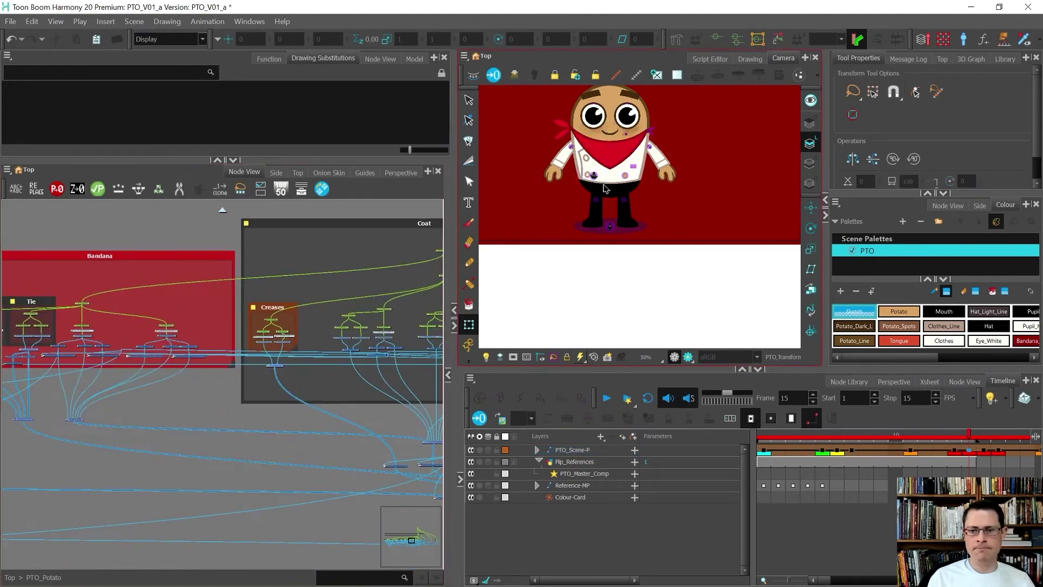
- Review the character's poses between frames 14 and 20, ending on frame 15, to compare the flipped coat with the original
{"action": "key", "text": "period"}
{"action": "key", "text": "period"}
{"action": "key", "text": "period"}
{"action": "key", "text": "period"}
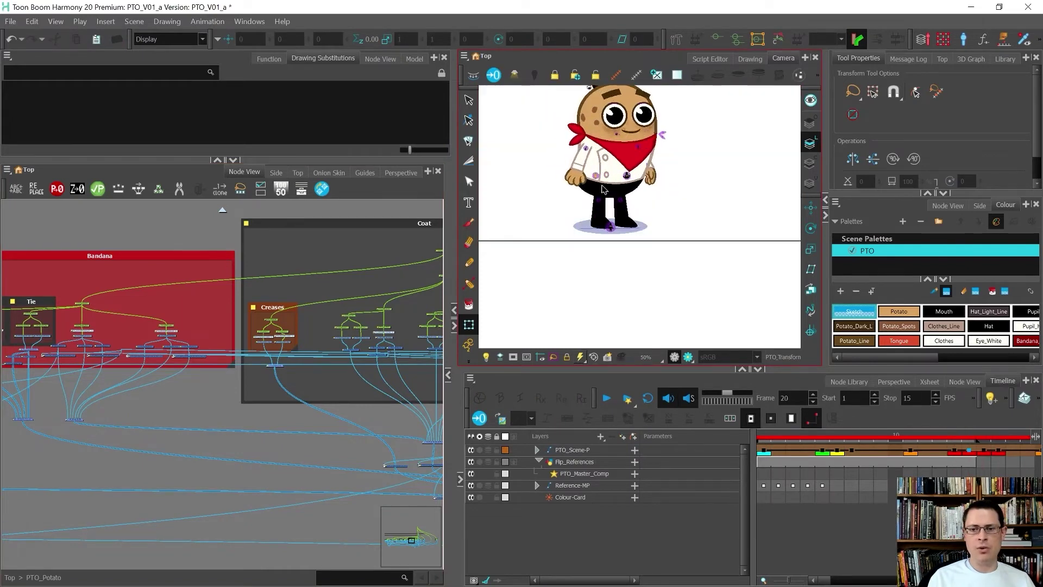
{"action": "key", "text": "comma"}
{"action": "key", "text": "comma"}
{"action": "key", "text": "comma"}
{"action": "key", "text": "comma"}
{"action": "key", "text": "comma"}
{"action": "key", "text": "comma"}
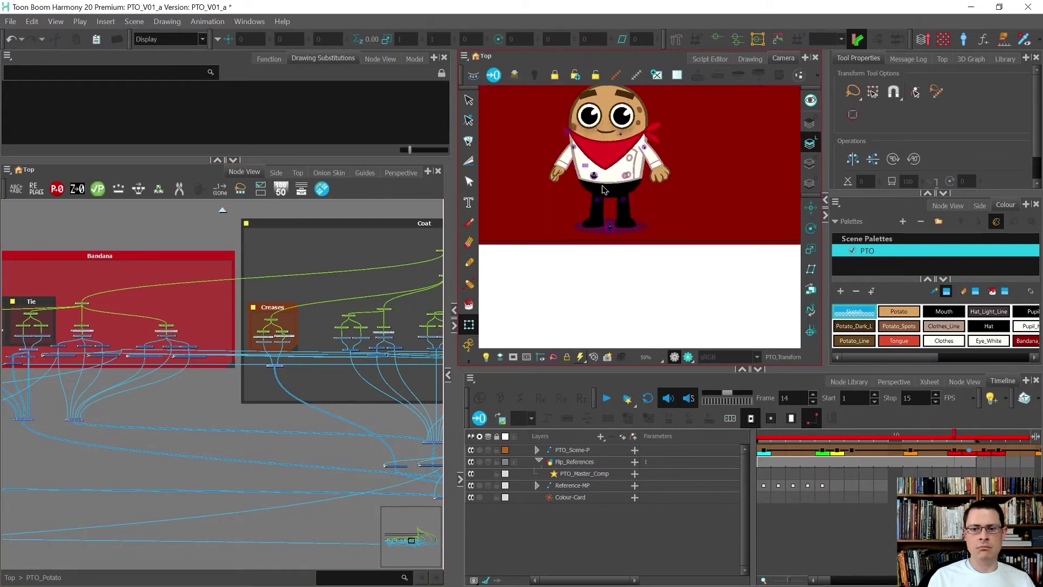
{"action": "key", "text": "period"}
{"action": "key", "text": "period"}
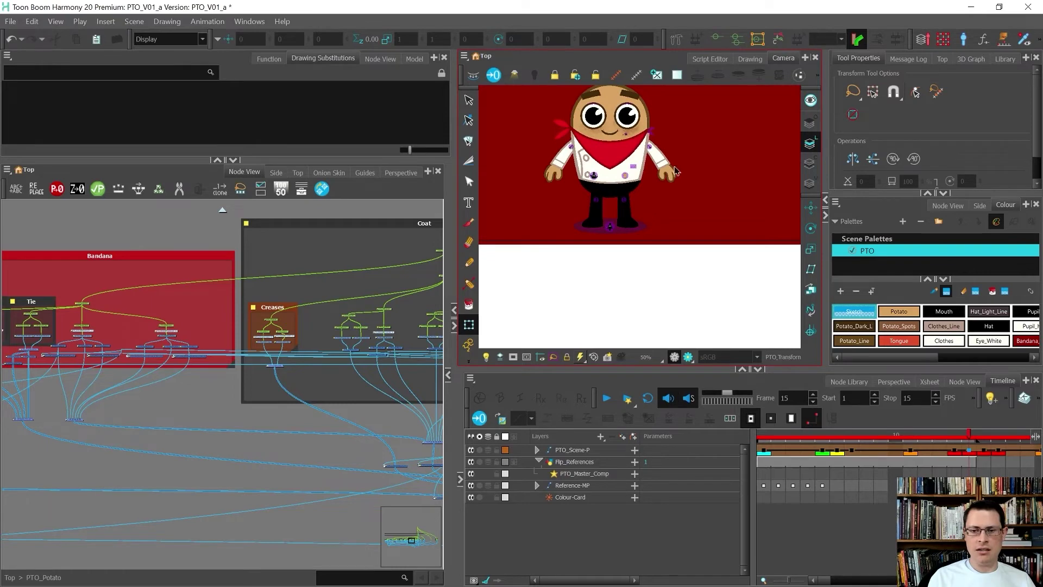
- Expose the Flip drawing of the coat flap layer across frames 1 to 14
{"action": "scroll", "coordinate": [576, 172], "scroll_direction": "up", "scroll_amount": 2}
{"action": "left_click", "coordinate": [577, 171]}
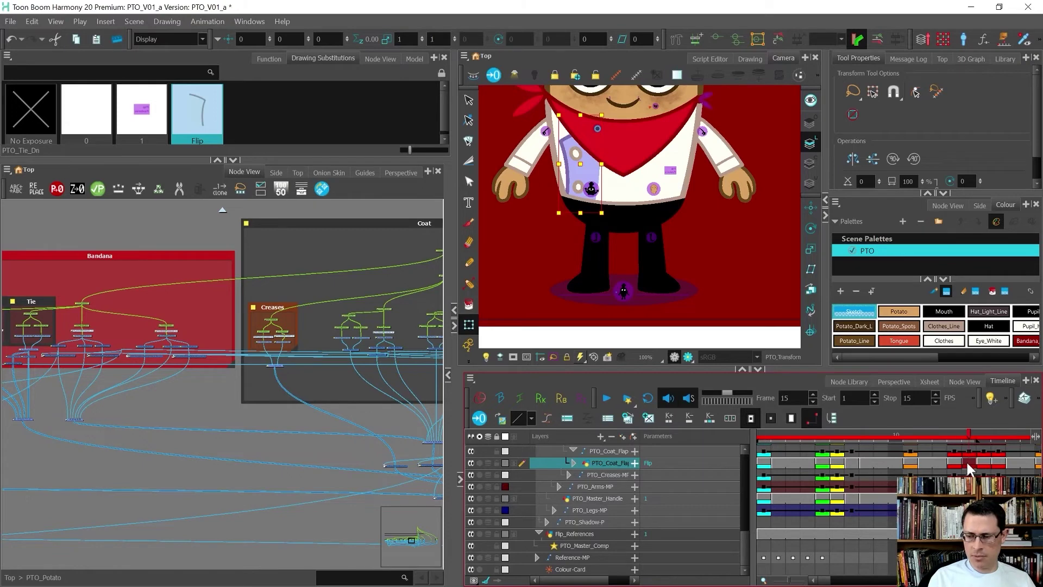
{"action": "left_click", "coordinate": [954, 463]}
{"action": "left_click_drag", "start_coordinate": [955, 463], "coordinate": [767, 466]}
{"action": "key", "text": "Return"}
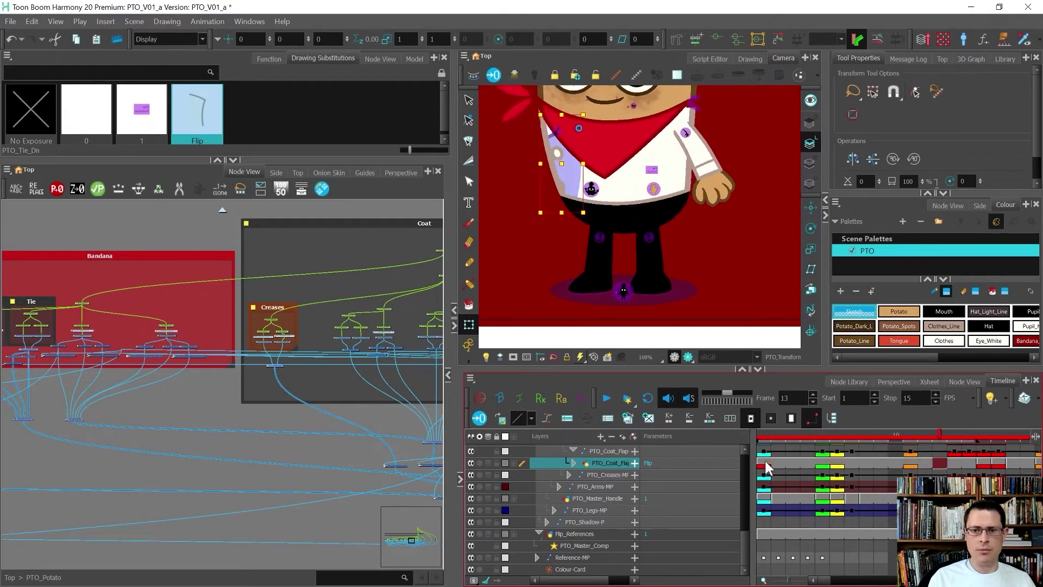
{"action": "scroll", "coordinate": [613, 311], "scroll_direction": "down", "scroll_amount": 3}
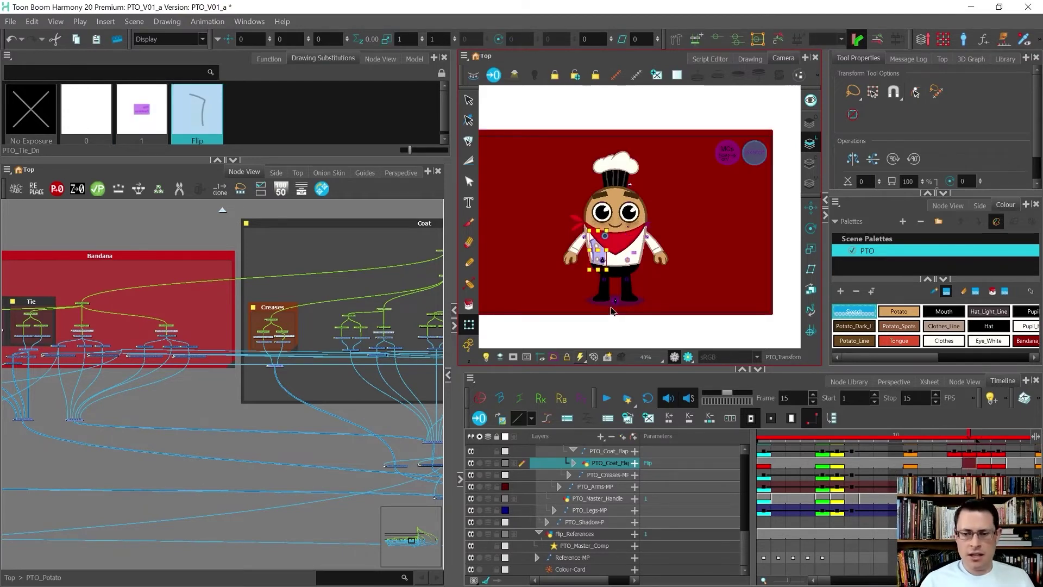
- Examine the flipped coat flap and bandana knot from frame 10 back to the rear view on frame 2 and forward to frame 9
{"action": "scroll", "coordinate": [641, 241], "scroll_direction": "up", "scroll_amount": 5}
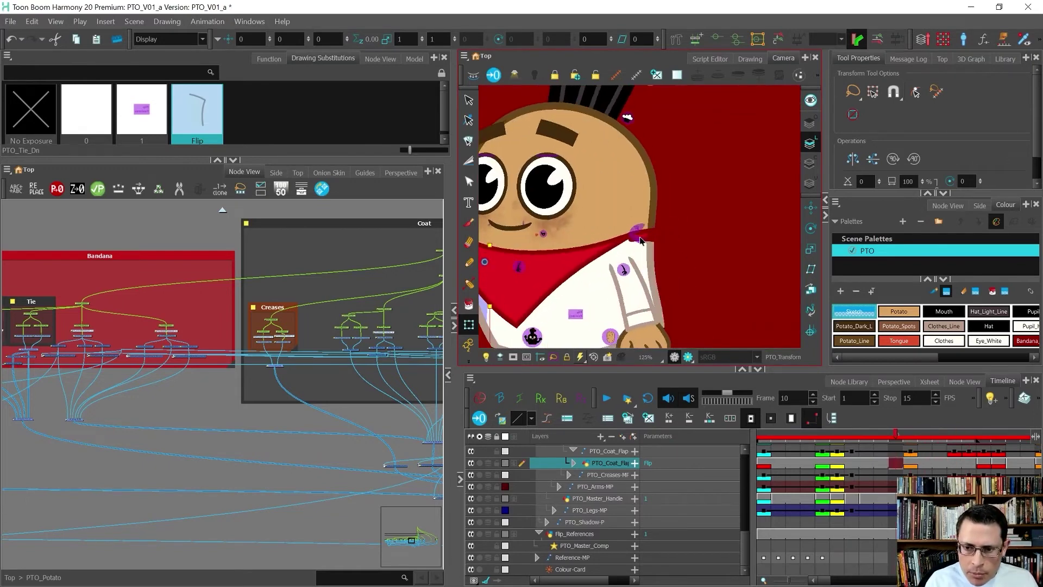
{"action": "key", "text": "comma"}
{"action": "key", "text": "comma"}
{"action": "key", "text": "comma"}
{"action": "key", "text": "comma"}
{"action": "key", "text": "comma"}
{"action": "key", "text": "comma"}
{"action": "key", "text": "comma"}
{"action": "key", "text": "comma"}
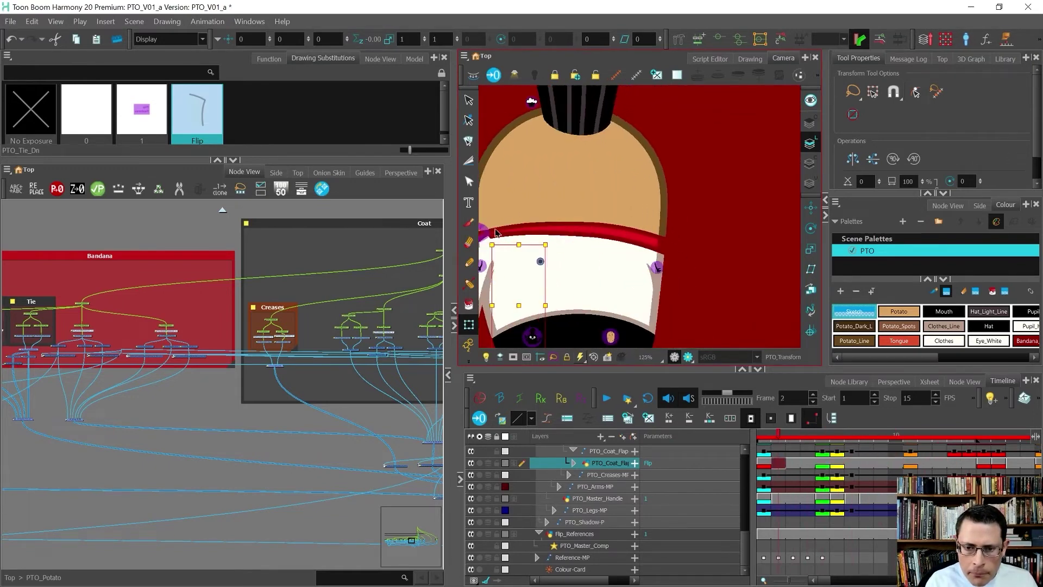
{"action": "scroll", "coordinate": [496, 232], "scroll_direction": "down", "scroll_amount": 3}
{"action": "key", "text": "period"}
{"action": "key", "text": "period"}
{"action": "key", "text": "period"}
{"action": "key", "text": "period"}
{"action": "key", "text": "period"}
{"action": "key", "text": "period"}
{"action": "key", "text": "period"}
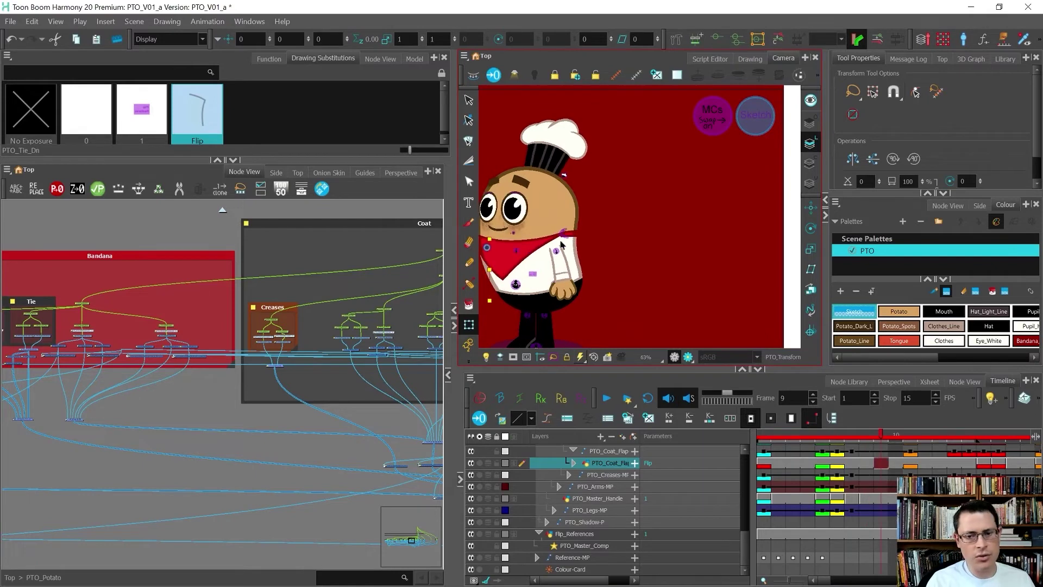
- Review the whole turnaround between frames 3 and 16, comparing the flipped front pose with the original front pose
{"action": "key", "text": "period"}
{"action": "key", "text": "period"}
{"action": "key", "text": "period"}
{"action": "key", "text": "period"}
{"action": "key", "text": "period"}
{"action": "key", "text": "comma"}
{"action": "key", "text": "period"}
{"action": "key", "text": "comma"}
{"action": "key", "text": "period"}
{"action": "key", "text": "comma"}
{"action": "key", "text": "period"}
{"action": "key", "text": "comma"}
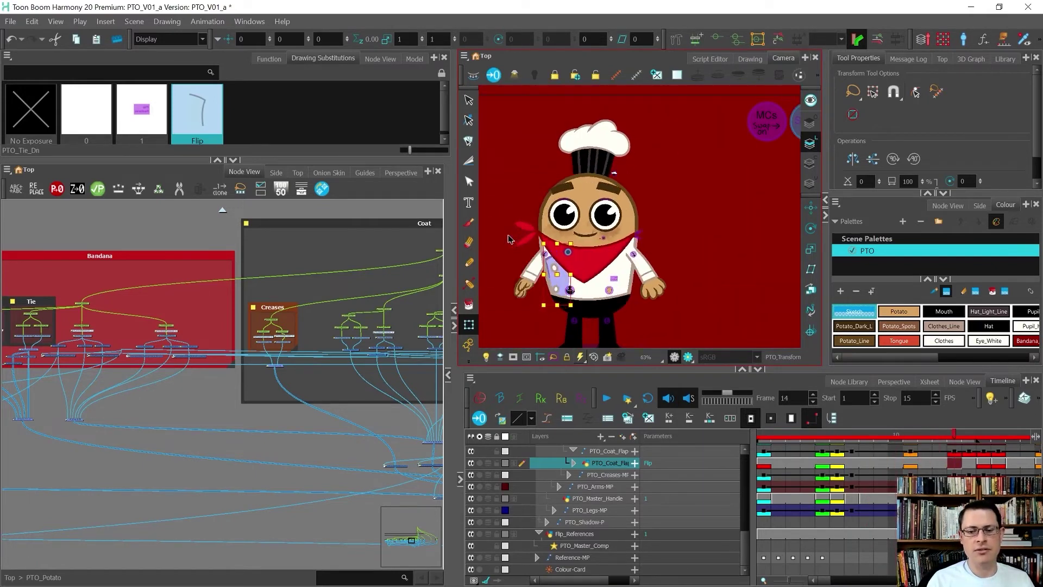
{"action": "key", "text": "period"}
{"action": "key", "text": "period"}
{"action": "key", "text": "period"}
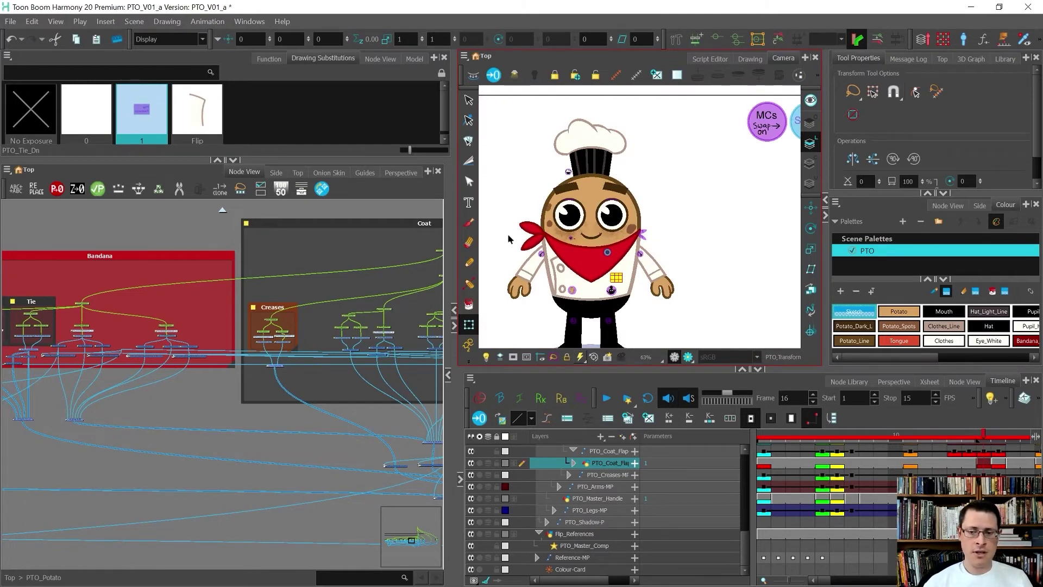
{"action": "key", "text": "comma"}
{"action": "key", "text": "comma"}
{"action": "key", "text": "comma"}
{"action": "key", "text": "comma"}
{"action": "key", "text": "comma"}
{"action": "key", "text": "comma"}
{"action": "key", "text": "comma"}
{"action": "key", "text": "comma"}
{"action": "key", "text": "comma"}
{"action": "key", "text": "comma"}
{"action": "key", "text": "comma"}
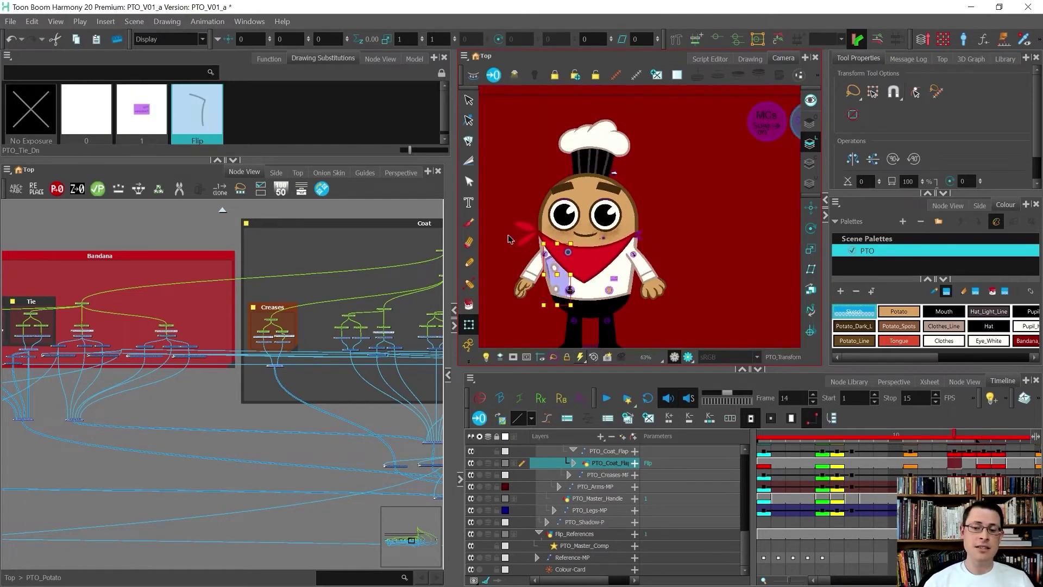
{"action": "key", "text": "comma"}
{"action": "key", "text": "comma"}
{"action": "key", "text": "comma"}
{"action": "key", "text": "comma"}
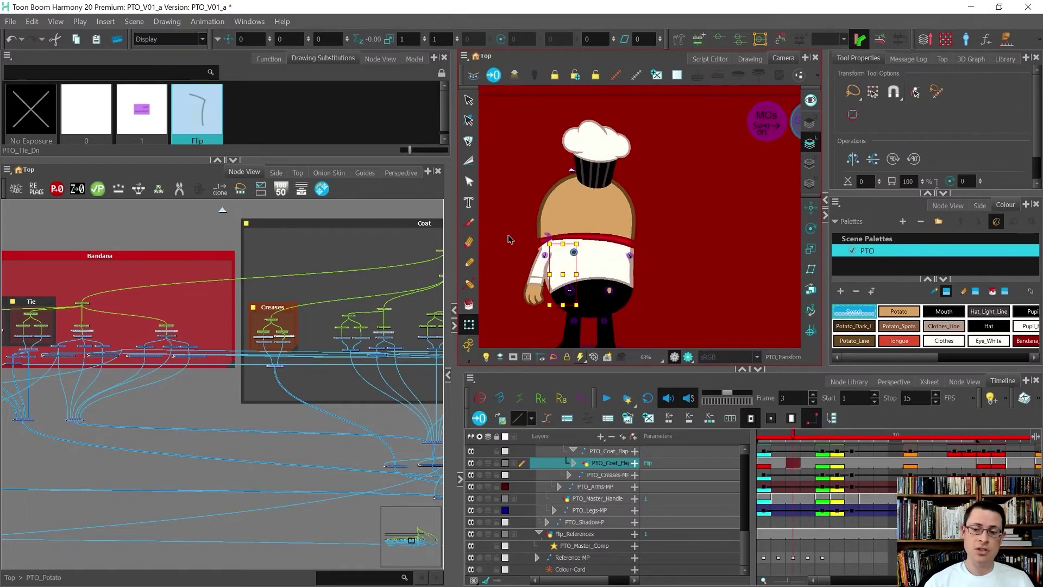
{"action": "key", "text": "period"}
{"action": "key", "text": "period"}
{"action": "key", "text": "period"}
{"action": "key", "text": "period"}
{"action": "key", "text": "period"}
{"action": "key", "text": "period"}
{"action": "key", "text": "period"}
{"action": "key", "text": "period"}
{"action": "key", "text": "period"}
{"action": "key", "text": "period"}
{"action": "key", "text": "period"}
{"action": "key", "text": "period"}
{"action": "key", "text": "period"}
{"action": "key", "text": "period"}
{"action": "key", "text": "period"}
{"action": "key", "text": "period"}
{"action": "key", "text": "period"}
{"action": "key", "text": "period"}
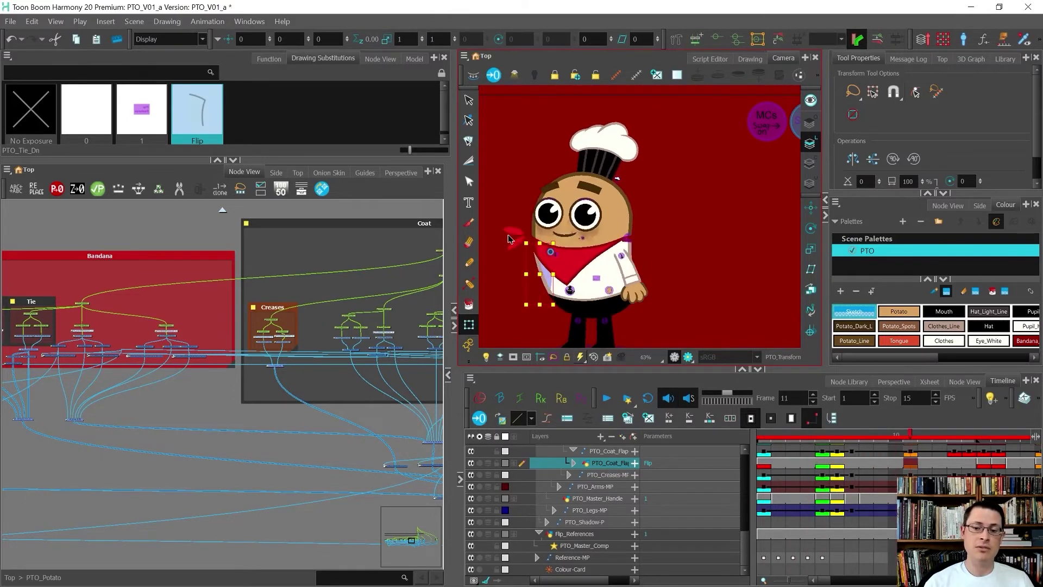
{"action": "key", "text": "comma"}
{"action": "key", "text": "comma"}
{"action": "key", "text": "comma"}
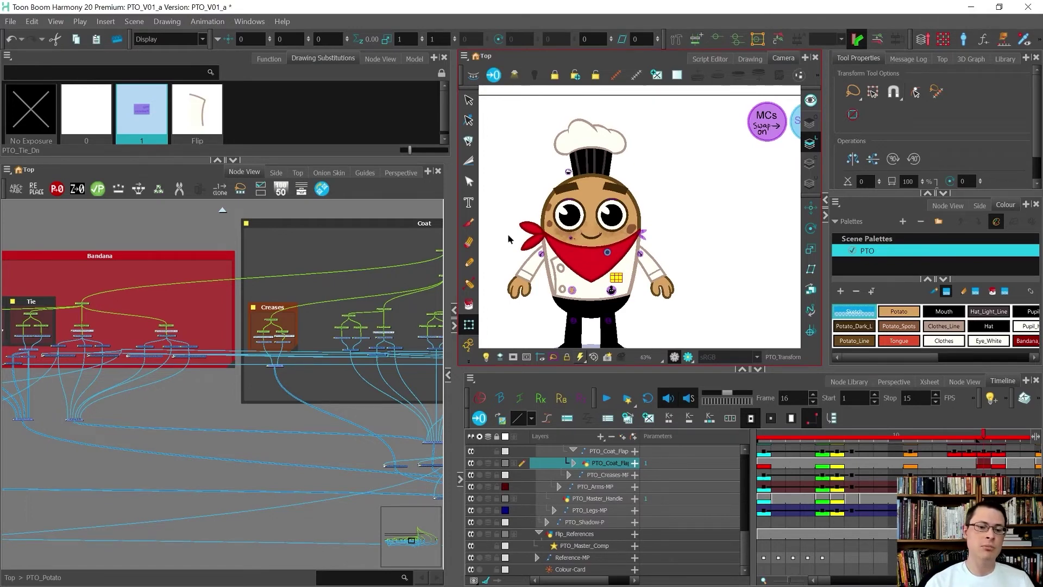
- Locate the Spots group in the enlarged node network and move its master peg up above the Spots backdrop
{"action": "scroll", "coordinate": [111, 329], "scroll_direction": "down", "scroll_amount": 3}
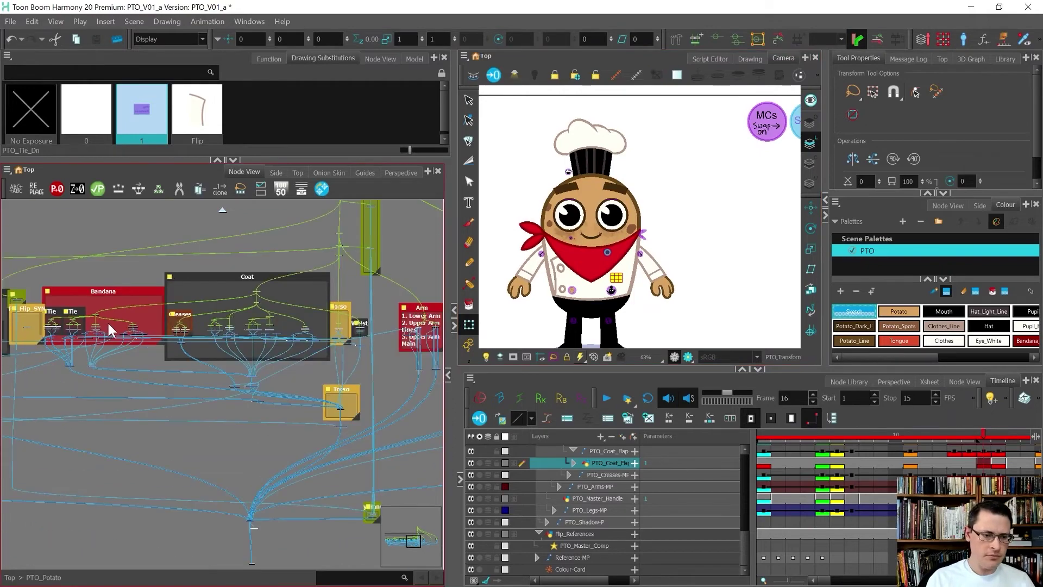
{"action": "scroll", "coordinate": [319, 288], "scroll_direction": "down", "scroll_amount": 2}
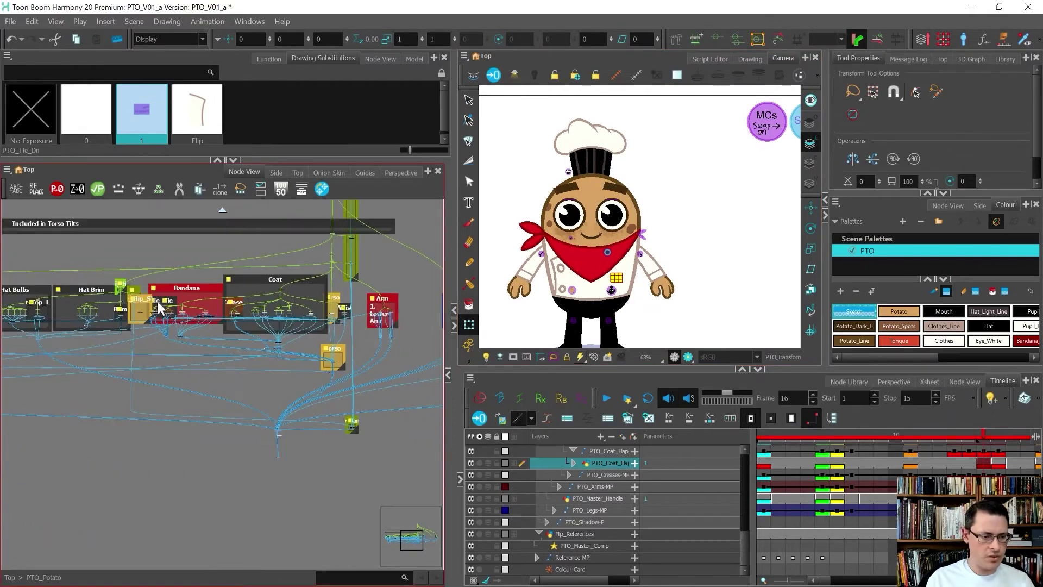
{"action": "scroll", "coordinate": [185, 310], "scroll_direction": "up", "scroll_amount": 4}
{"action": "scroll", "coordinate": [191, 328], "scroll_direction": "up", "scroll_amount": 3}
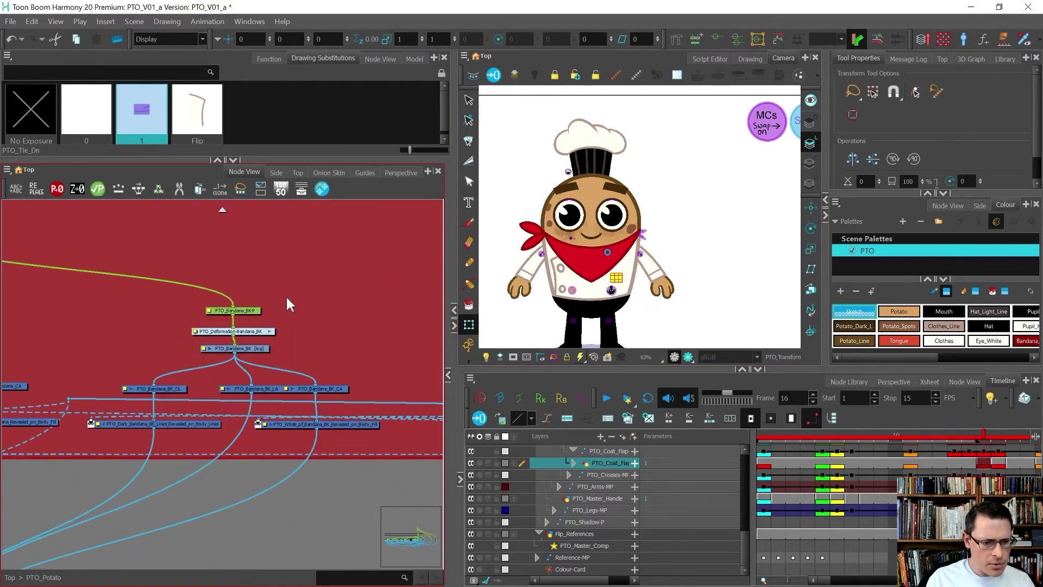
{"action": "scroll", "coordinate": [371, 279], "scroll_direction": "down", "scroll_amount": 5}
{"action": "scroll", "coordinate": [179, 291], "scroll_direction": "down", "scroll_amount": 3}
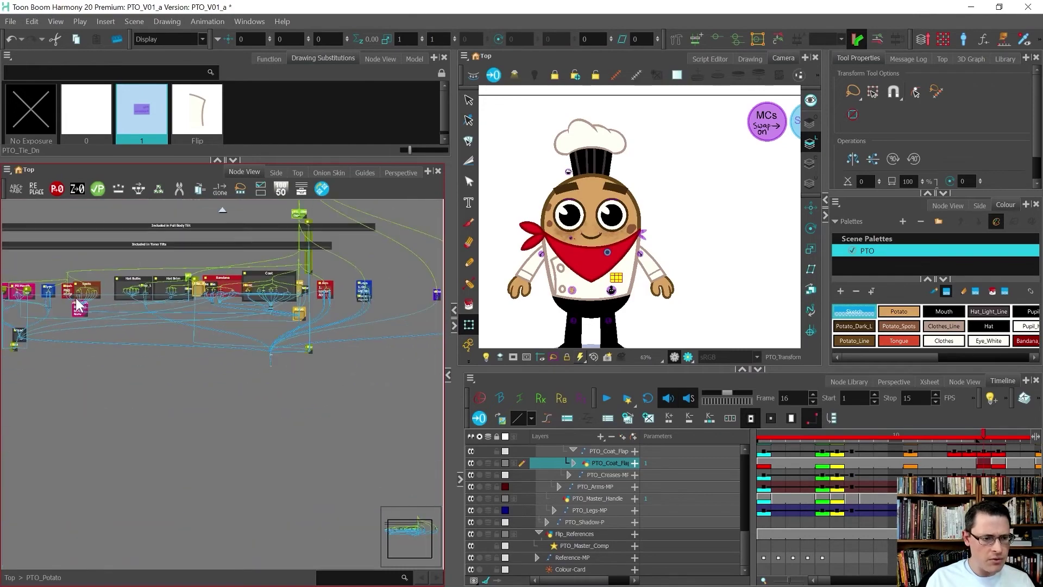
{"action": "scroll", "coordinate": [77, 268], "scroll_direction": "up", "scroll_amount": 6}
{"action": "scroll", "coordinate": [132, 270], "scroll_direction": "up", "scroll_amount": 2}
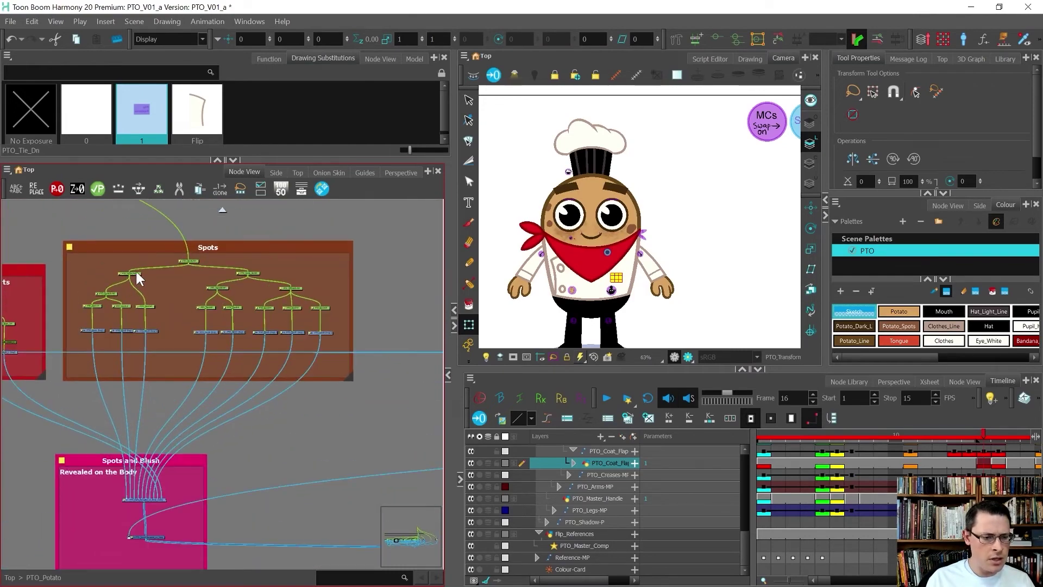
{"action": "left_click", "coordinate": [191, 272]}
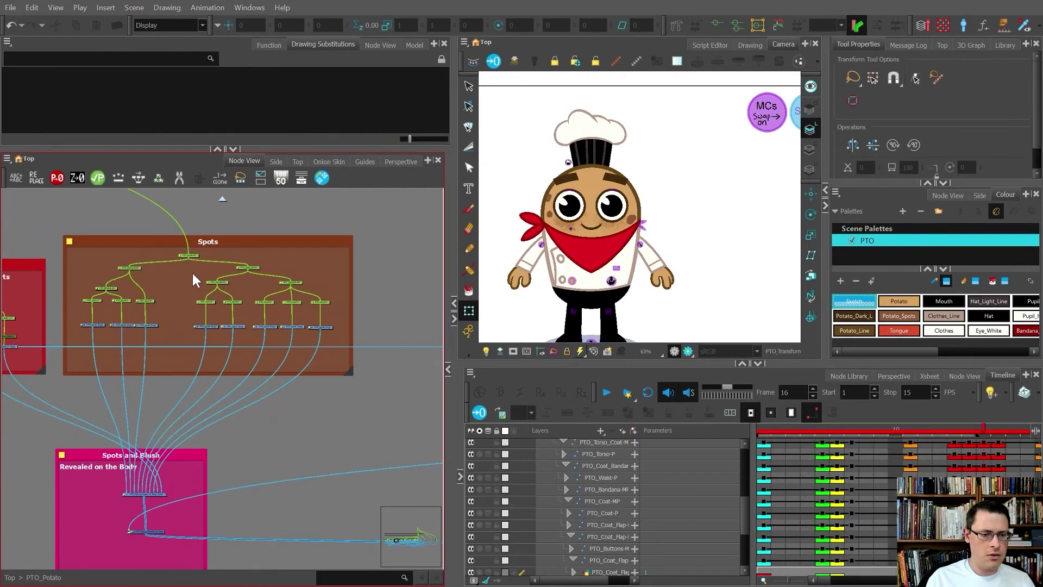
{"action": "key", "text": "grave"}
{"action": "scroll", "coordinate": [524, 183], "scroll_direction": "up", "scroll_amount": 4}
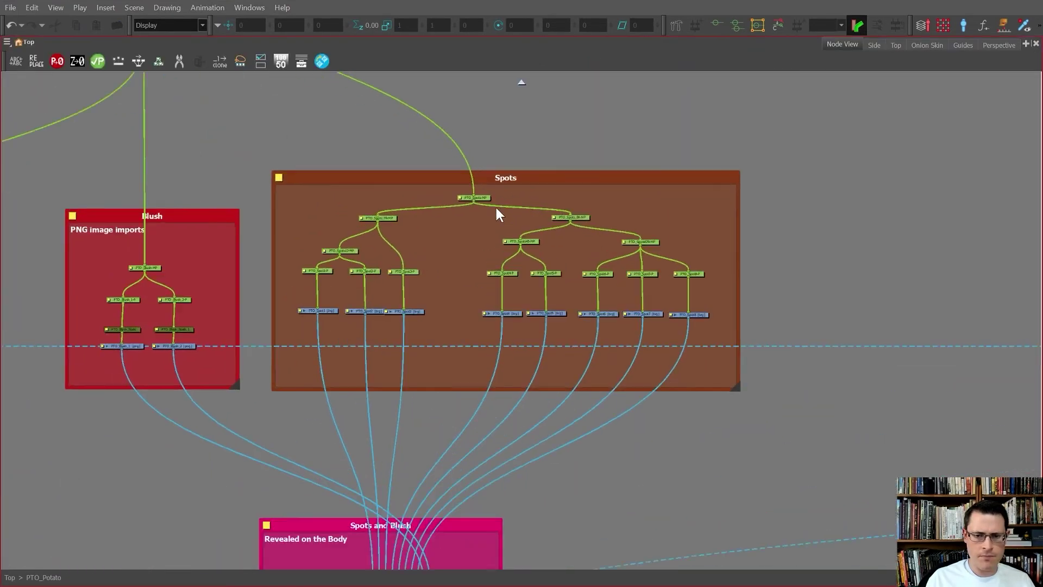
{"action": "left_click_drag", "start_coordinate": [442, 205], "coordinate": [444, 156]}
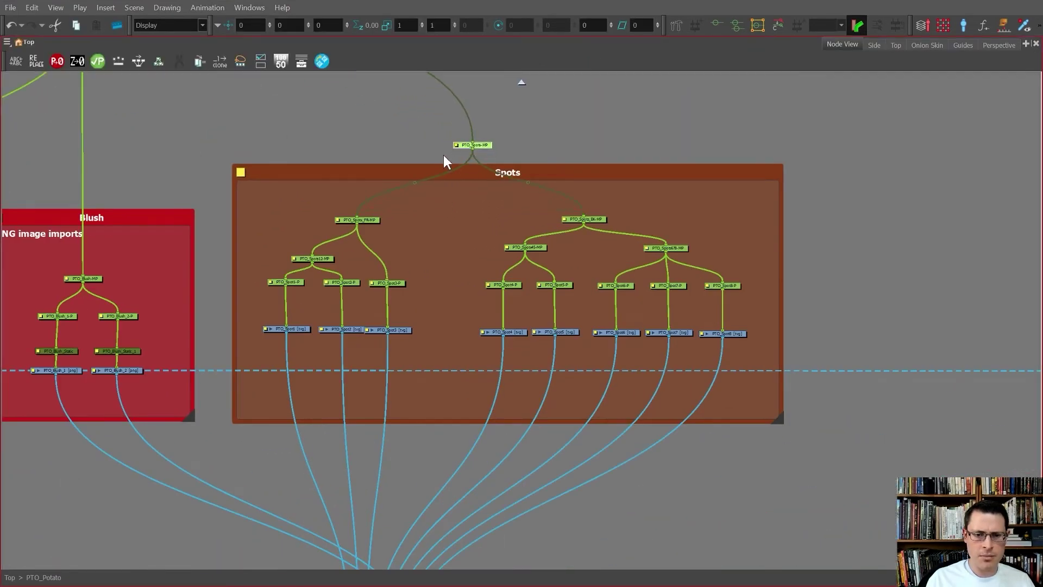
- Widen the Spots backdrop to the right until it reaches the Hat Bulbs backdrop
{"action": "scroll", "coordinate": [490, 389], "scroll_direction": "down", "scroll_amount": 3}
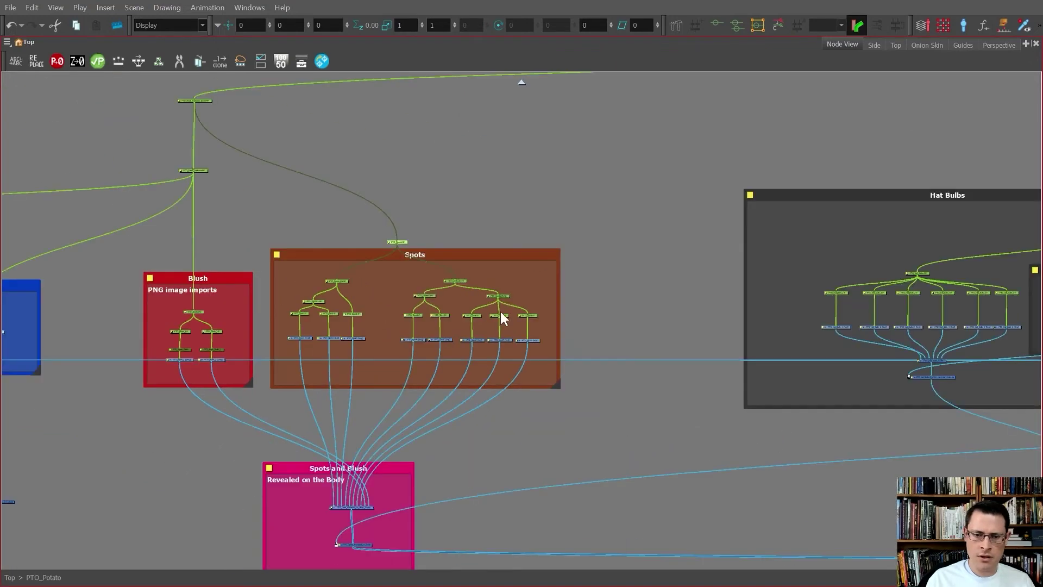
{"action": "left_click_drag", "start_coordinate": [560, 385], "coordinate": [739, 381]}
{"action": "scroll", "coordinate": [628, 290], "scroll_direction": "down", "scroll_amount": 2}
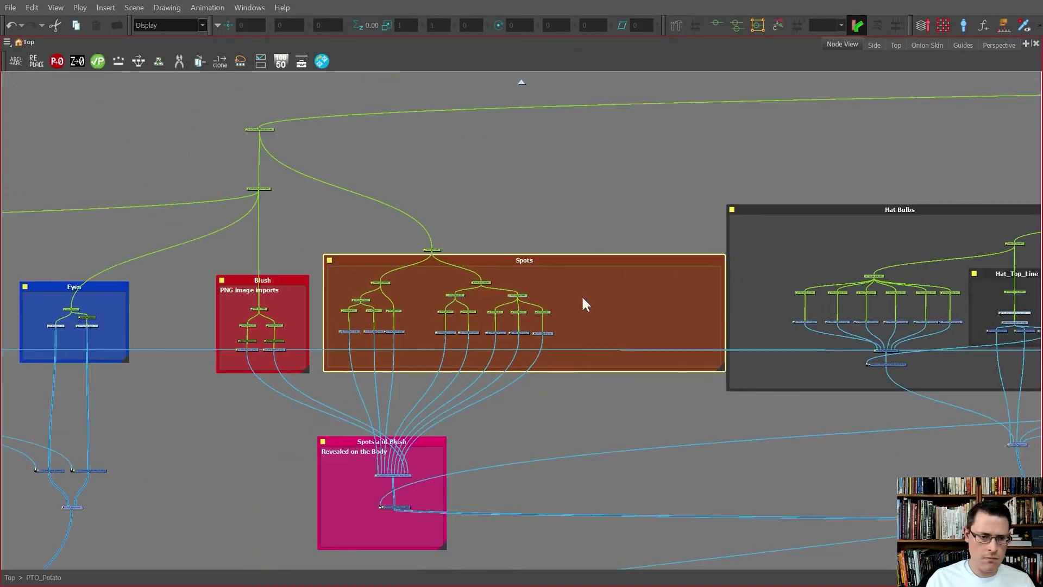
- Move the Blush group beside the Eyes group and shift both with their parent pegs to make room beside the Spots backdrop
{"action": "scroll", "coordinate": [236, 207], "scroll_direction": "down", "scroll_amount": 2}
{"action": "left_click", "coordinate": [201, 133]}
{"action": "left_click_drag", "start_coordinate": [287, 315], "coordinate": [221, 312]}
{"action": "scroll", "coordinate": [340, 279], "scroll_direction": "down", "scroll_amount": 3}
{"action": "left_click_drag", "start_coordinate": [186, 185], "coordinate": [282, 408]}
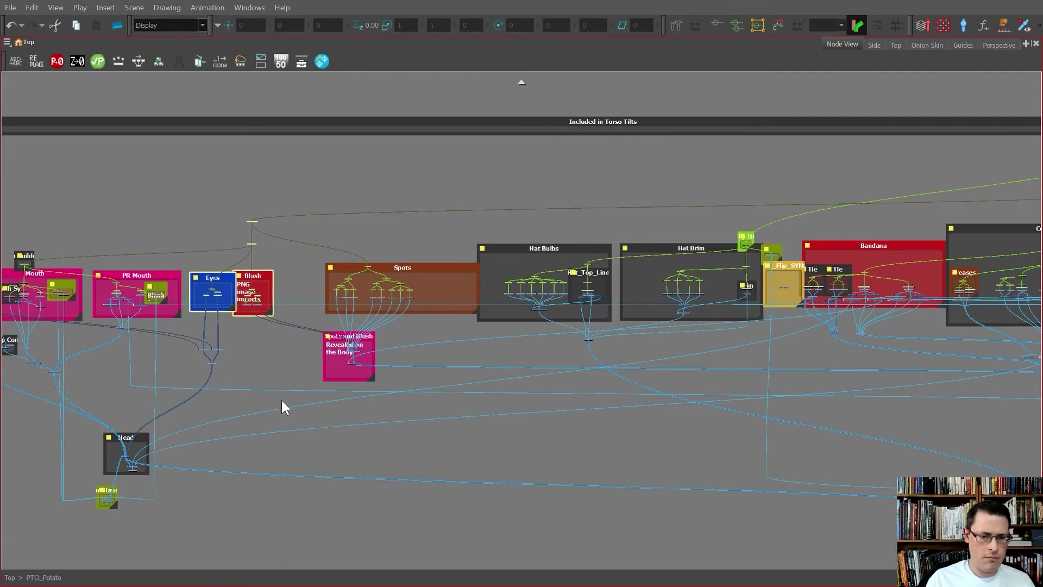
{"action": "scroll", "coordinate": [373, 264], "scroll_direction": "up", "scroll_amount": 3}
{"action": "left_click_drag", "start_coordinate": [406, 275], "coordinate": [302, 240]}
- Extend the Spots backdrop to the left and move all the spot pegs and drawings to its left side
{"action": "left_click_drag", "start_coordinate": [469, 323], "coordinate": [566, 375]}
{"action": "left_click", "coordinate": [462, 398]}
{"action": "left_click_drag", "start_coordinate": [255, 256], "coordinate": [255, 257]}
{"action": "left_click_drag", "start_coordinate": [322, 272], "coordinate": [220, 285]}
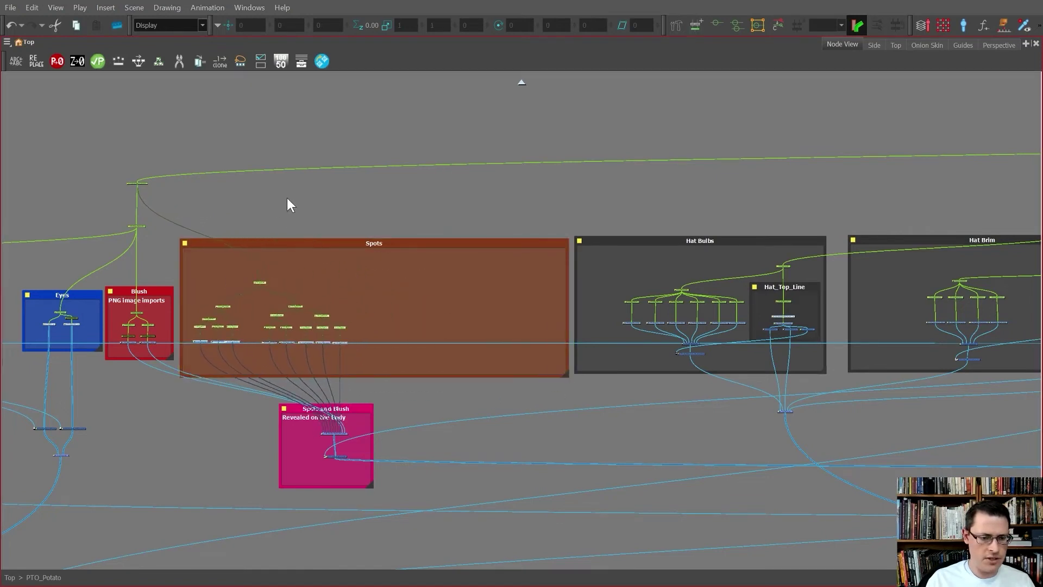
- Duplicate all the spot pegs and drawings with Paste Special and place the copies in the empty right half of the Spots backdrop
{"action": "left_click_drag", "start_coordinate": [310, 244], "coordinate": [332, 248]}
{"action": "key", "text": "ctrl+z"}
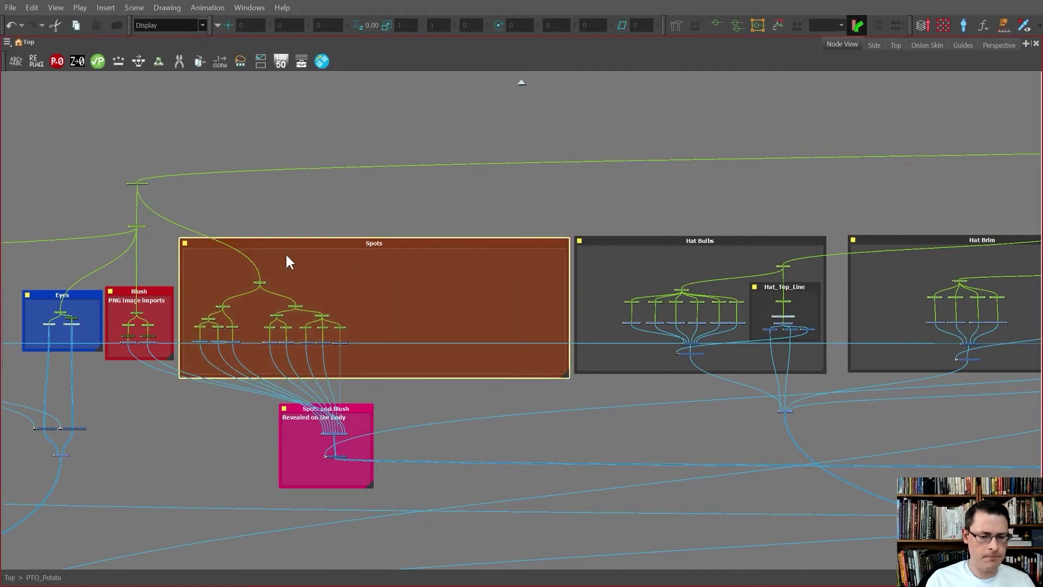
{"action": "scroll", "coordinate": [242, 298], "scroll_direction": "up", "scroll_amount": 5}
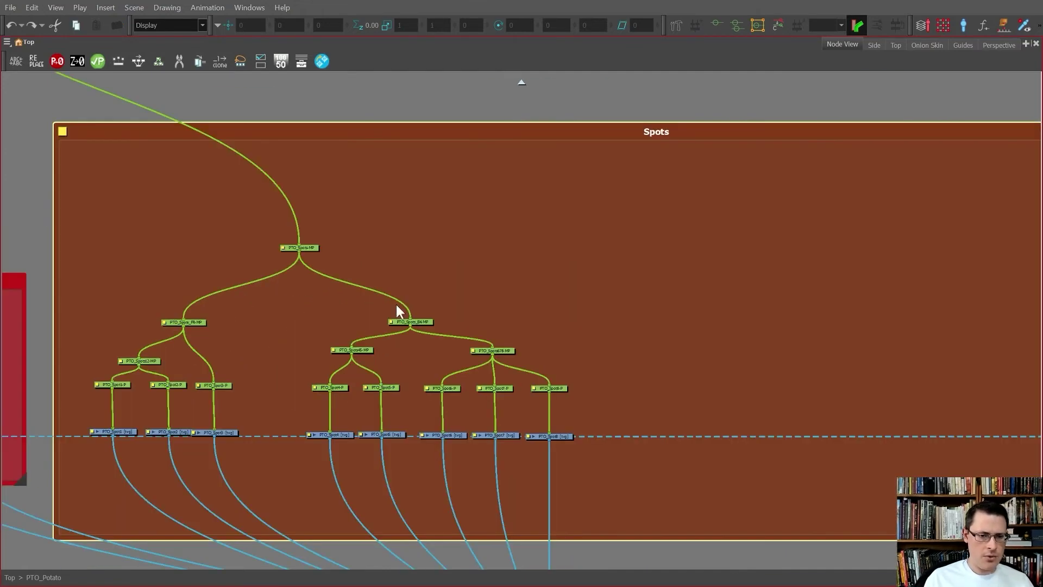
{"action": "left_click", "coordinate": [612, 252]}
{"action": "left_click_drag", "start_coordinate": [647, 234], "coordinate": [84, 457]}
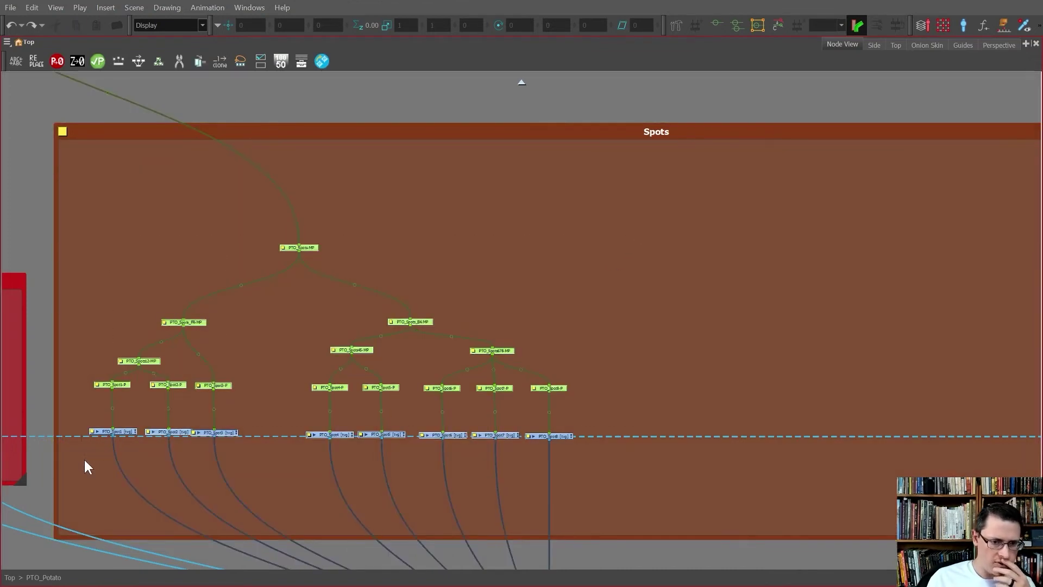
{"action": "key", "text": "ctrl+c"}
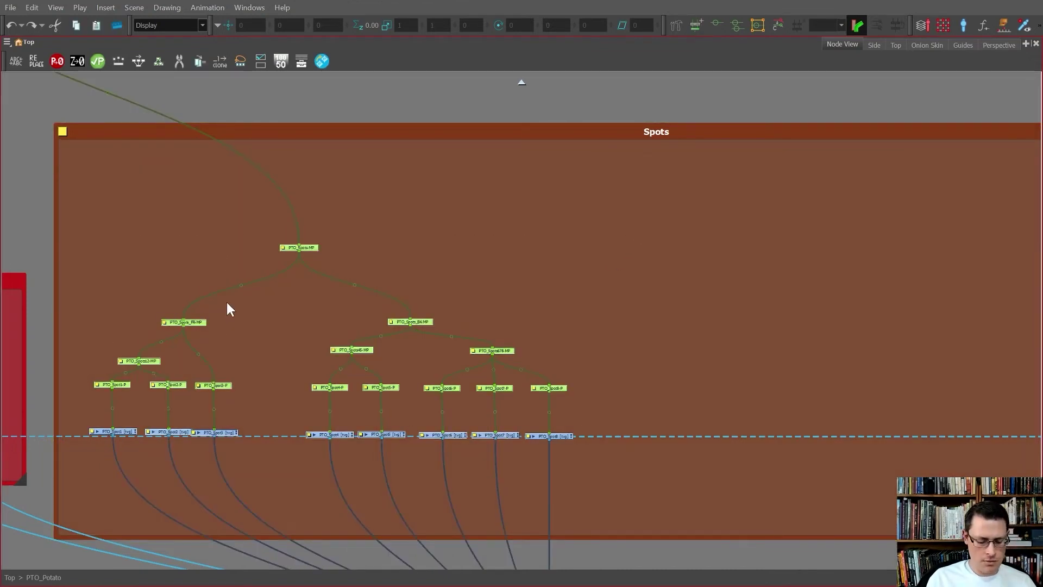
{"action": "key", "text": "ctrl+b"}
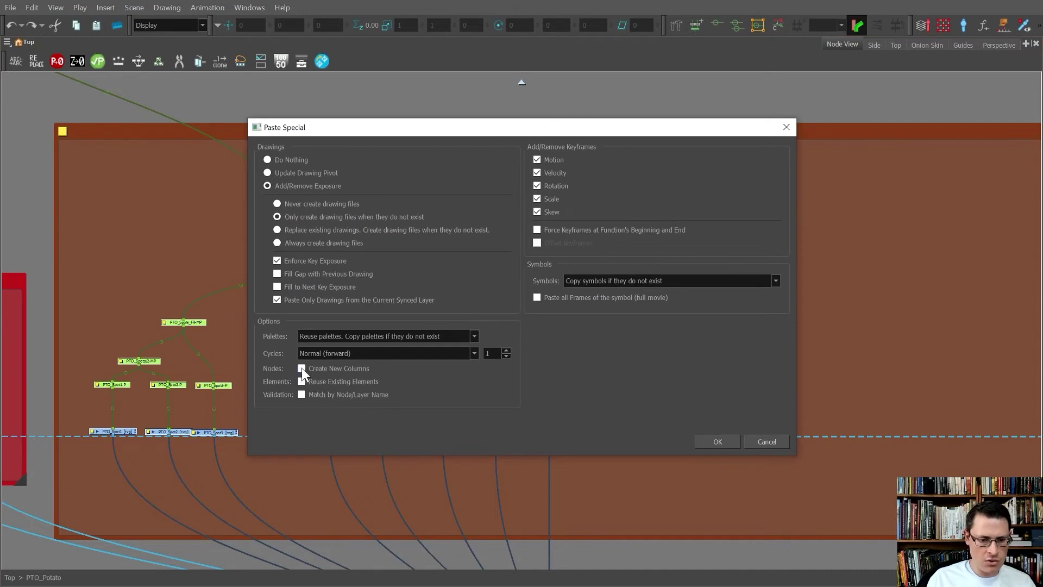
{"action": "left_click", "coordinate": [719, 441]}
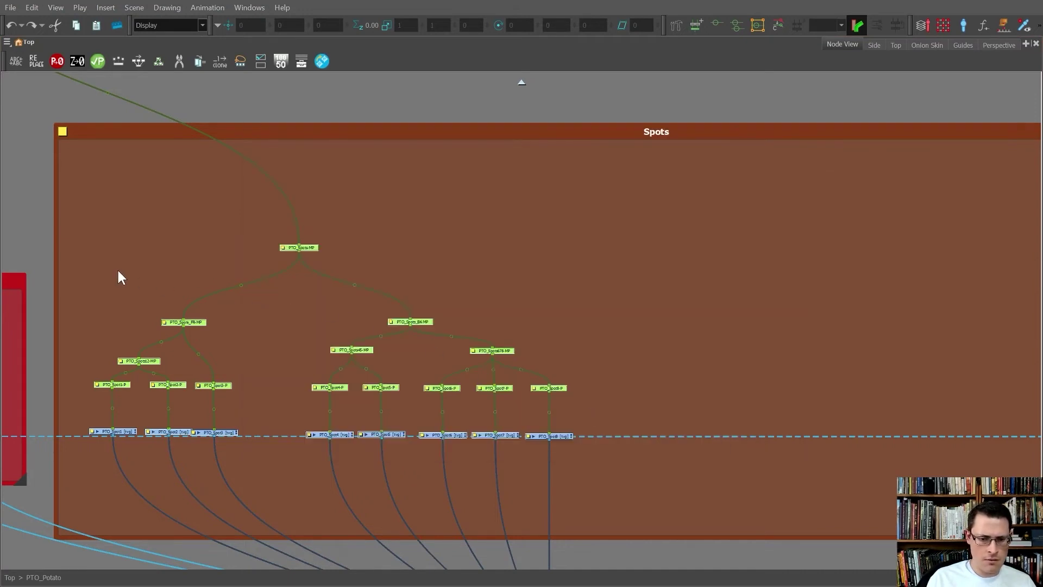
{"action": "scroll", "coordinate": [117, 269], "scroll_direction": "down", "scroll_amount": 2}
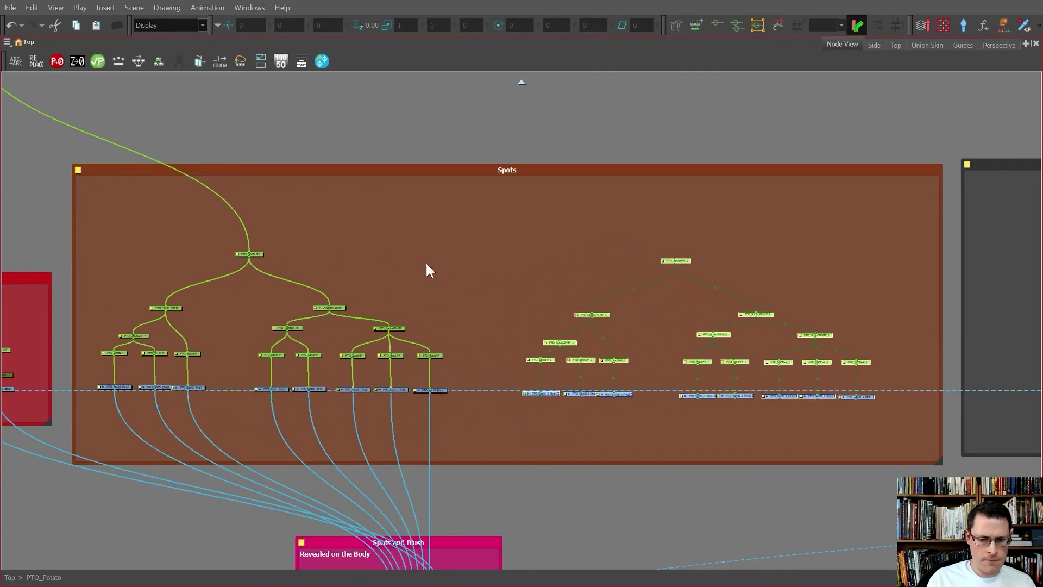
{"action": "scroll", "coordinate": [747, 303], "scroll_direction": "up", "scroll_amount": 2}
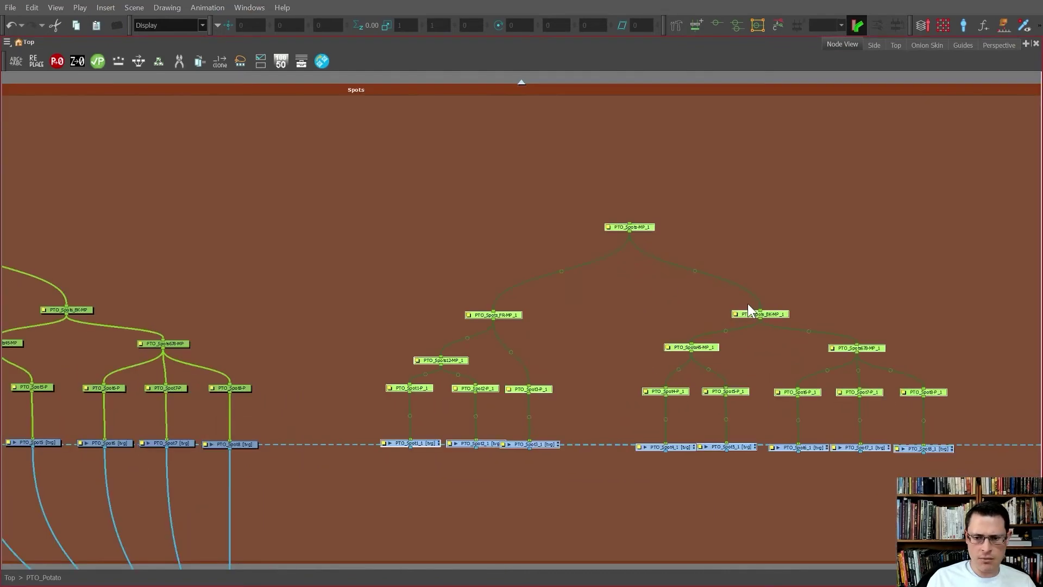
- Replace the suffix 1 with Flip in the names of all the duplicated spot nodes
{"action": "left_click", "coordinate": [16, 60]}
{"action": "left_click", "coordinate": [480, 264]}
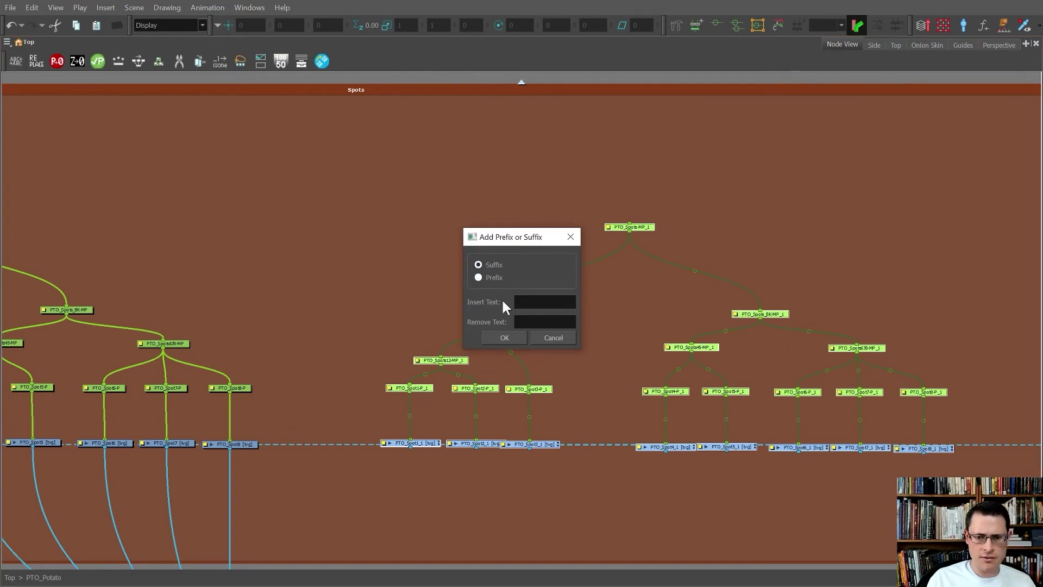
{"action": "left_click", "coordinate": [539, 322]}
{"action": "type", "text": "1"}
{"action": "left_click", "coordinate": [545, 302]}
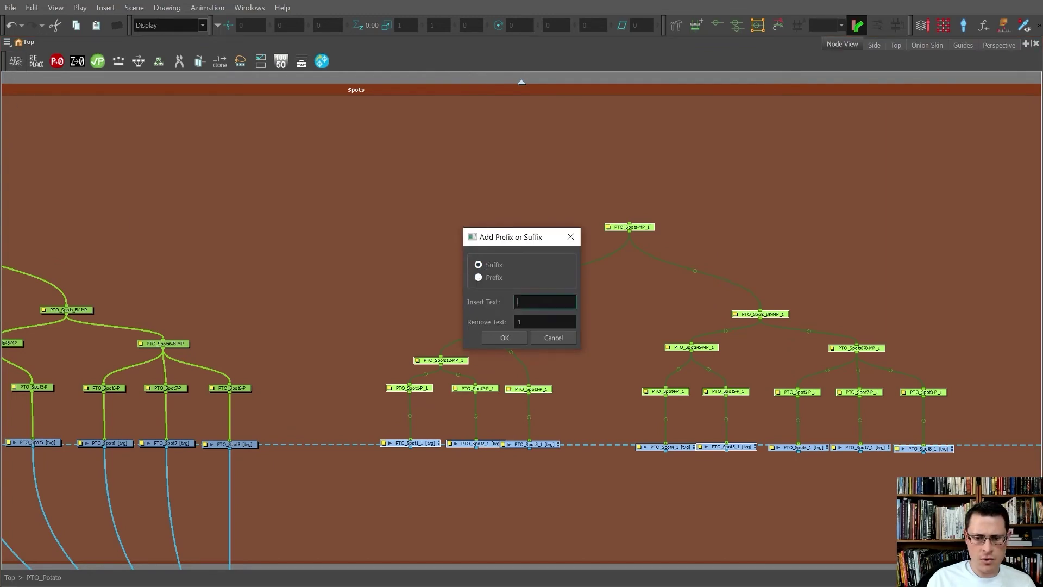
{"action": "type", "text": "Flip"}
{"action": "key", "text": "Return"}
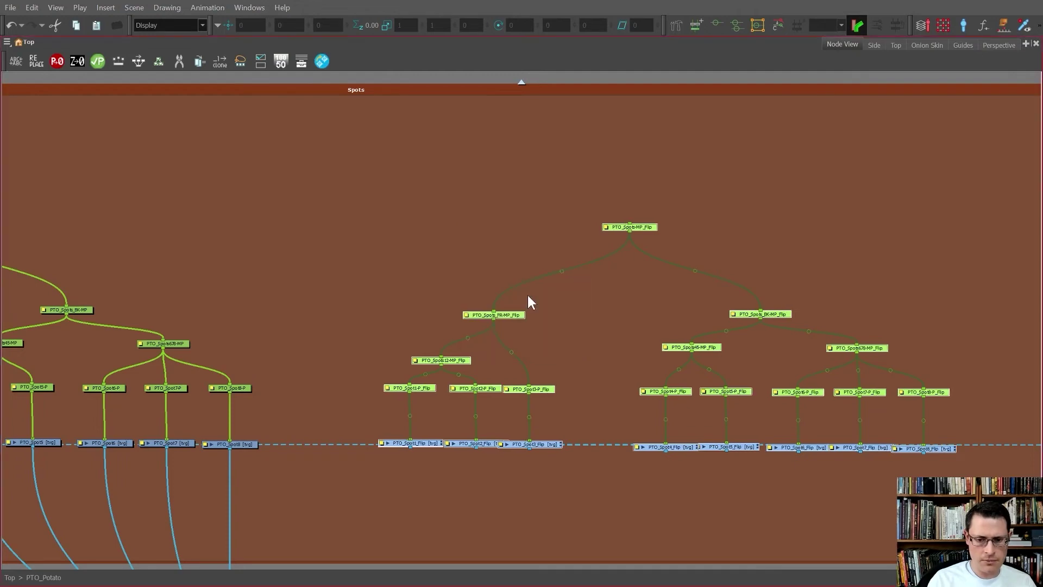
- Connect all the flipped spot drawings to the Spots and Blush composite by routing them through a temporary composite and deleting it
{"action": "scroll", "coordinate": [454, 250], "scroll_direction": "down", "scroll_amount": 3}
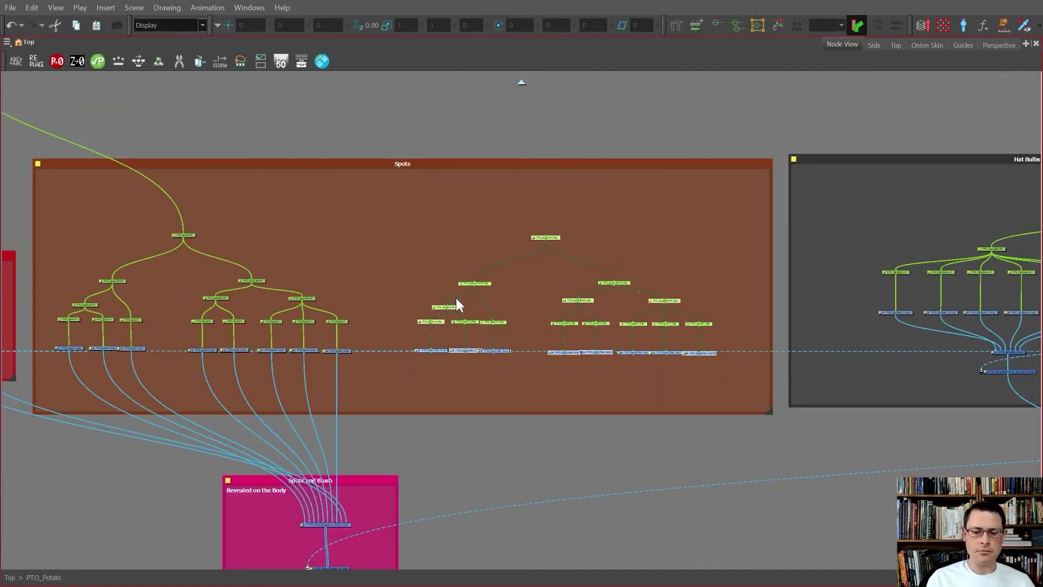
{"action": "left_click_drag", "start_coordinate": [706, 377], "coordinate": [427, 346]}
{"action": "key", "text": "c"}
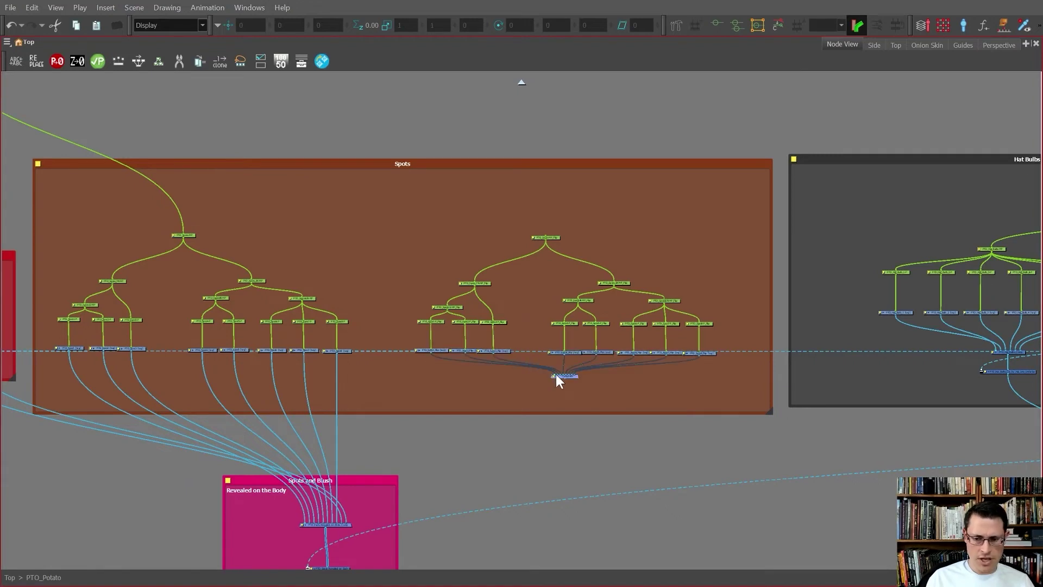
{"action": "scroll", "coordinate": [565, 378], "scroll_direction": "up", "scroll_amount": 2}
{"action": "left_click_drag", "start_coordinate": [564, 380], "coordinate": [295, 546]}
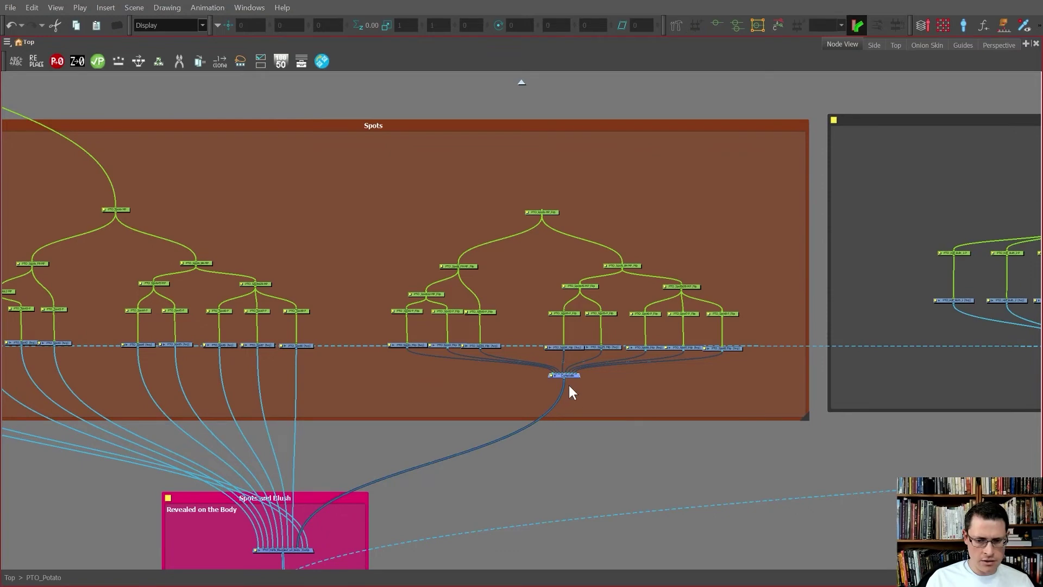
{"action": "scroll", "coordinate": [526, 368], "scroll_direction": "down", "scroll_amount": 2}
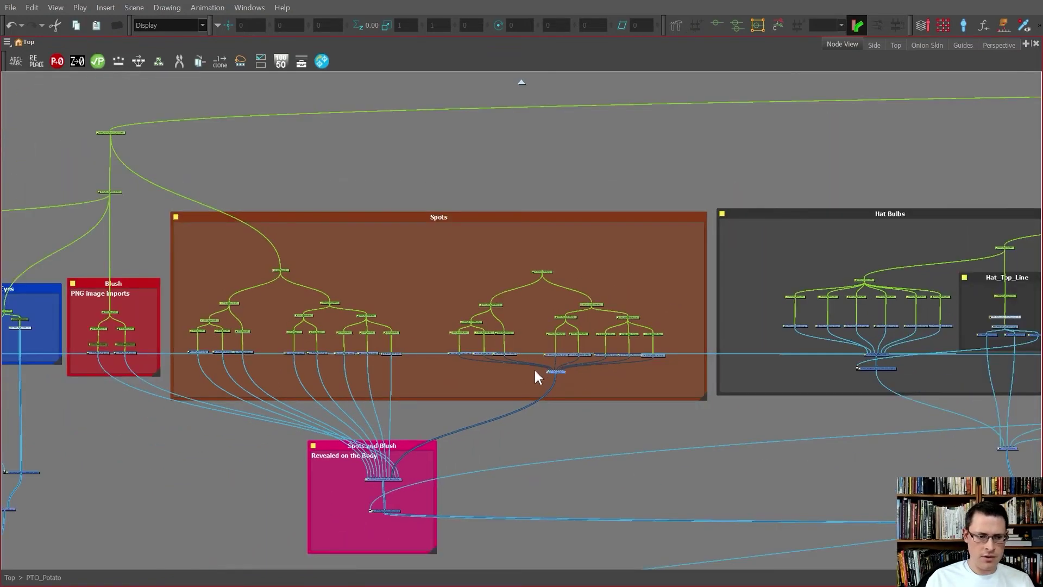
{"action": "key", "text": "Delete"}
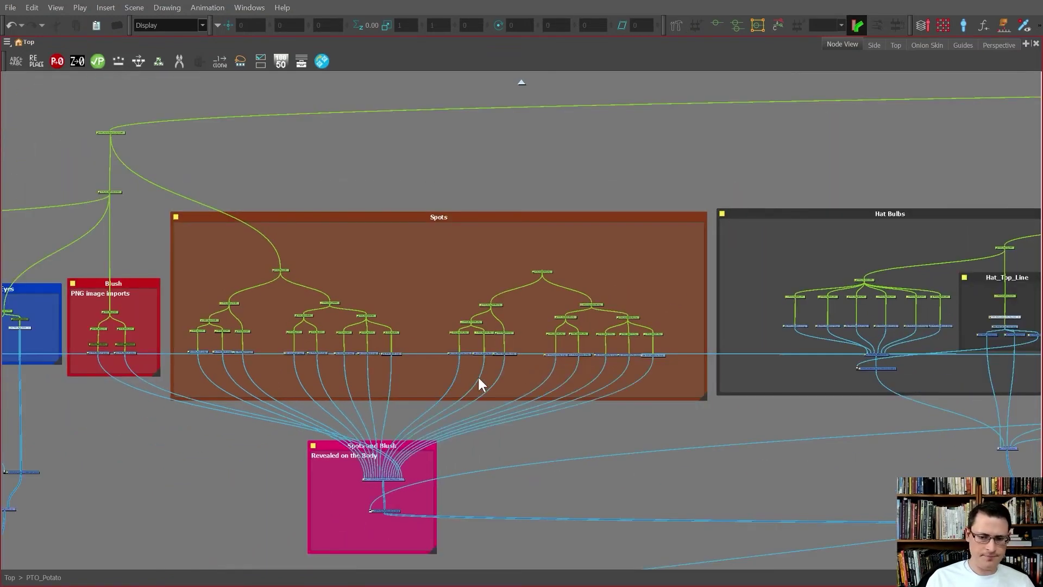
- Create a lime green backdrop named Flipped Spots around the duplicated spot pegs and drawings
{"action": "left_click_drag", "start_coordinate": [693, 377], "coordinate": [427, 243]}
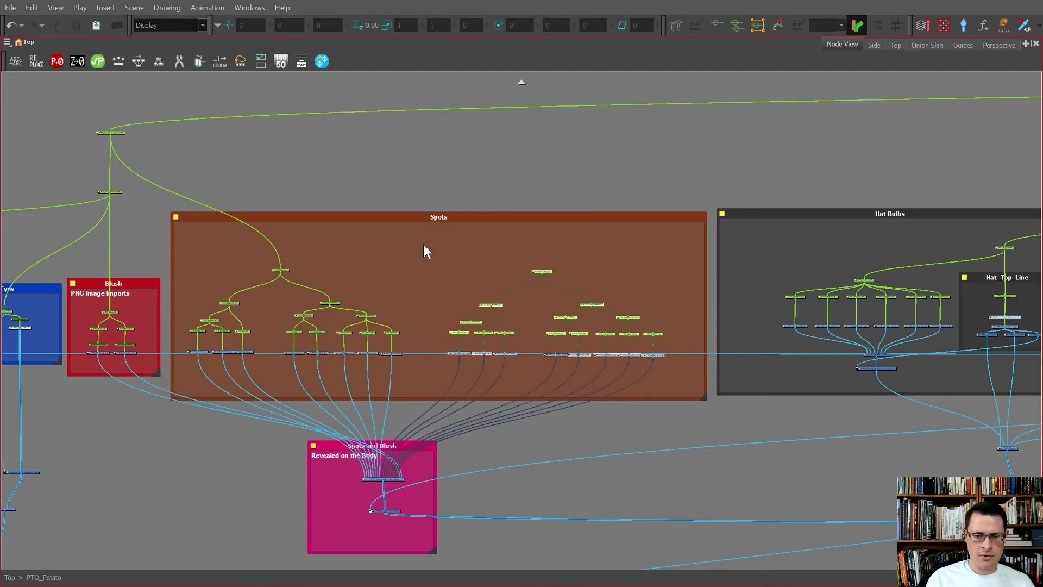
{"action": "key", "text": "Insert"}
{"action": "double_click", "coordinate": [449, 256]}
{"action": "left_click", "coordinate": [333, 204]}
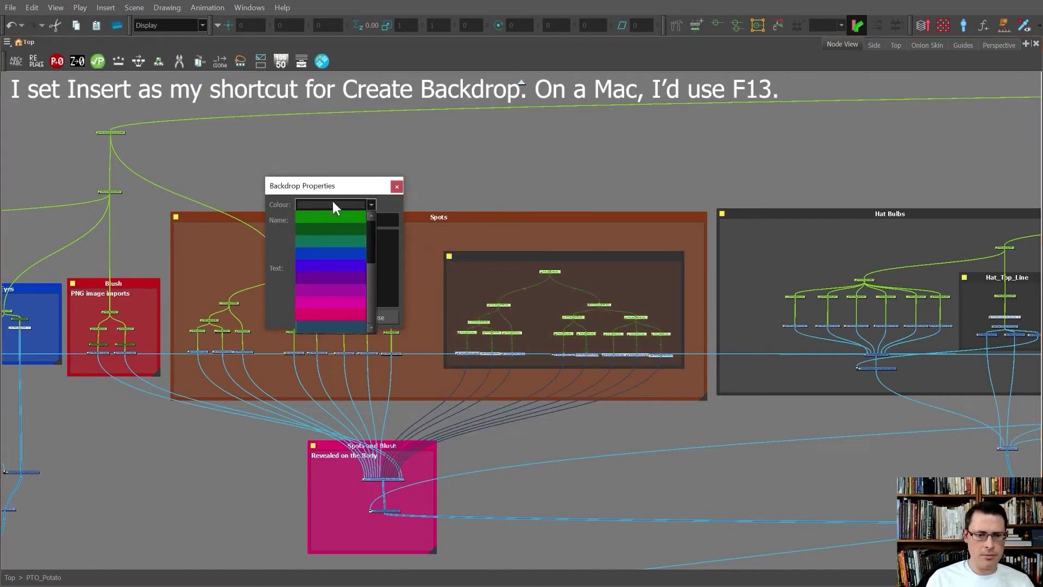
{"action": "scroll", "coordinate": [321, 253], "scroll_direction": "up", "scroll_amount": 3}
{"action": "left_click", "coordinate": [338, 266]}
{"action": "key", "text": "Tab"}
{"action": "type", "text": "Flipped Spots"}
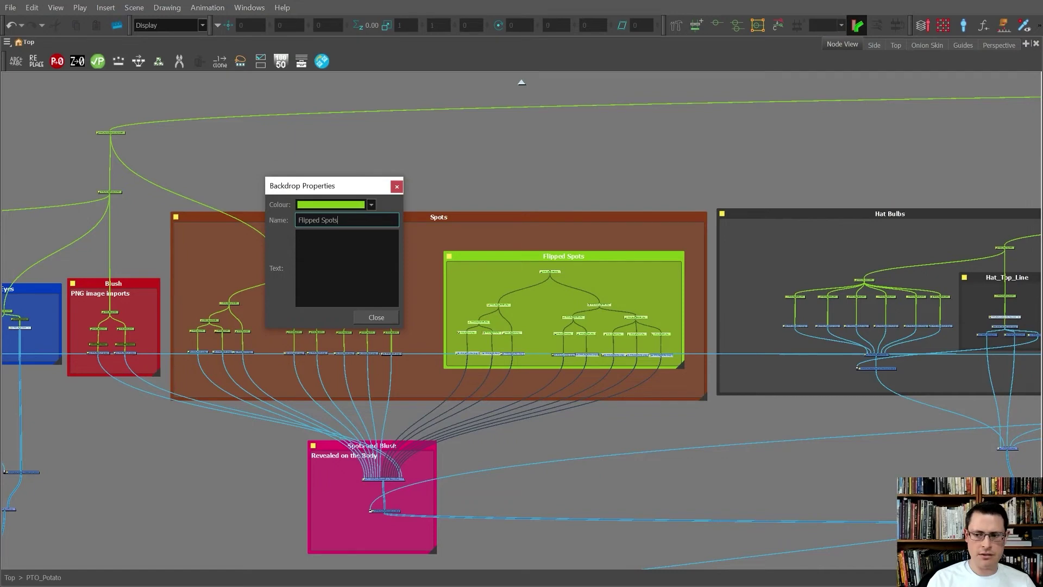
{"action": "left_click", "coordinate": [368, 317]}
- Recolour the Tie backdrop that holds the flipped tie nodes in the Bandana group to lime green
{"action": "scroll", "coordinate": [187, 316], "scroll_direction": "down", "scroll_amount": 3}
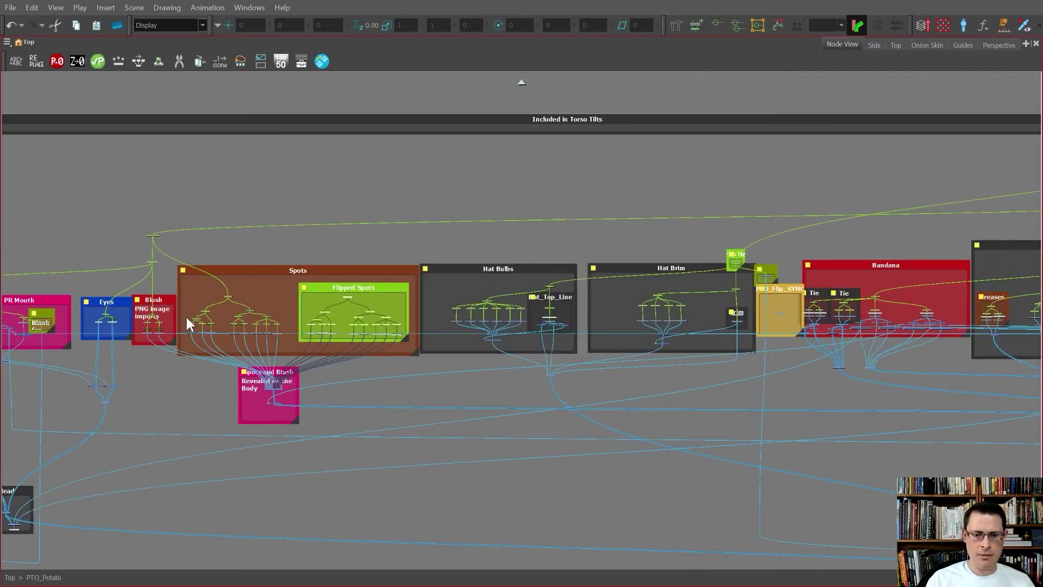
{"action": "scroll", "coordinate": [989, 317], "scroll_direction": "up", "scroll_amount": 6}
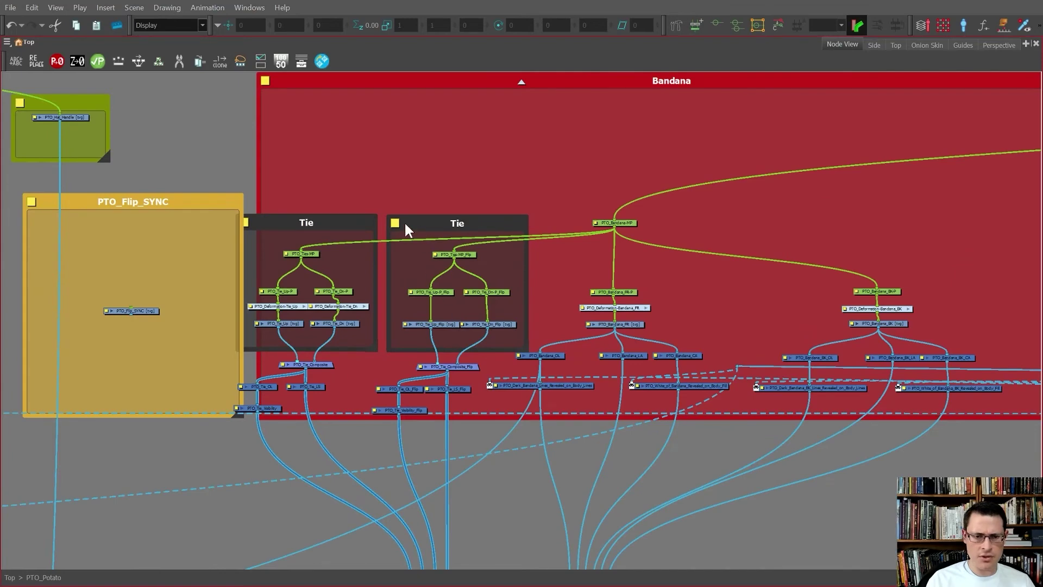
{"action": "scroll", "coordinate": [404, 223], "scroll_direction": "up", "scroll_amount": 1}
{"action": "left_click", "coordinate": [394, 227]}
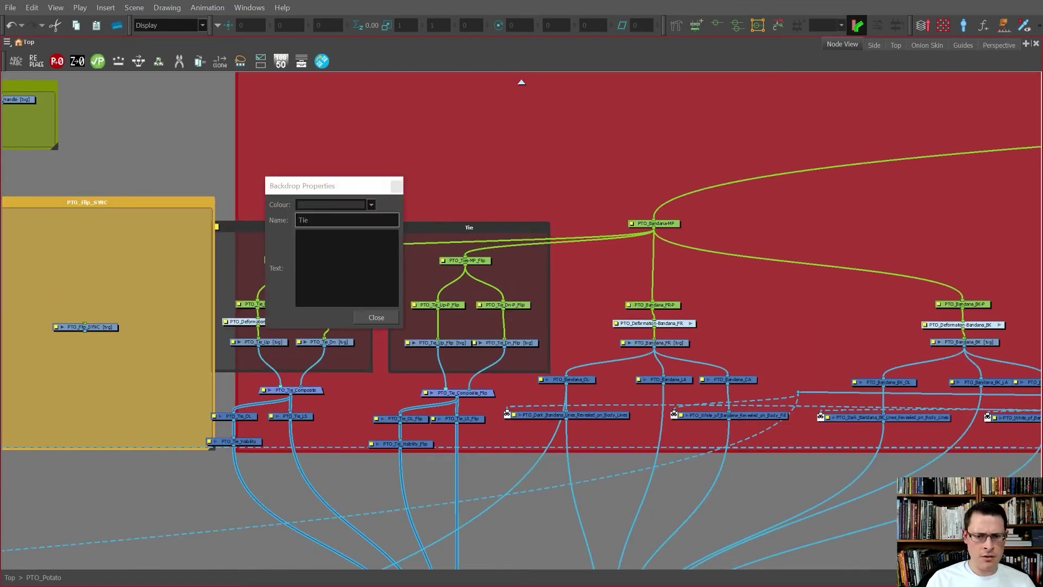
{"action": "left_click", "coordinate": [331, 207]}
{"action": "scroll", "coordinate": [337, 237], "scroll_direction": "up", "scroll_amount": 3}
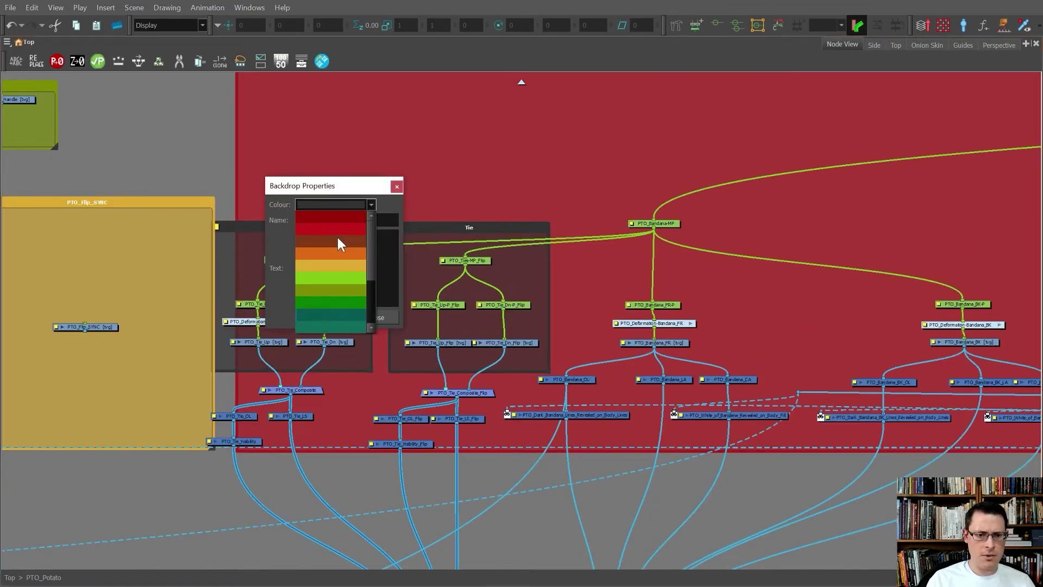
{"action": "left_click", "coordinate": [354, 278]}
- Rename the lime green Tie backdrop as Flipped Tie
{"action": "left_click", "coordinate": [328, 219]}
{"action": "key", "text": "ctrl+a"}
{"action": "type", "text": "Flipped Toe"}
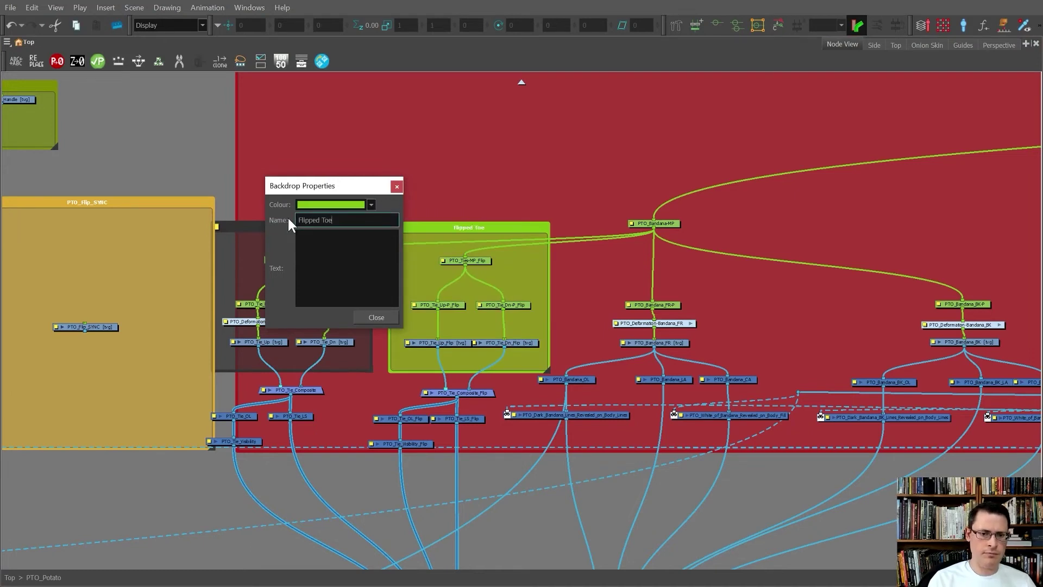
{"action": "key", "text": "BackSpace"}
{"action": "key", "text": "BackSpace"}
{"action": "type", "text": "ie"}
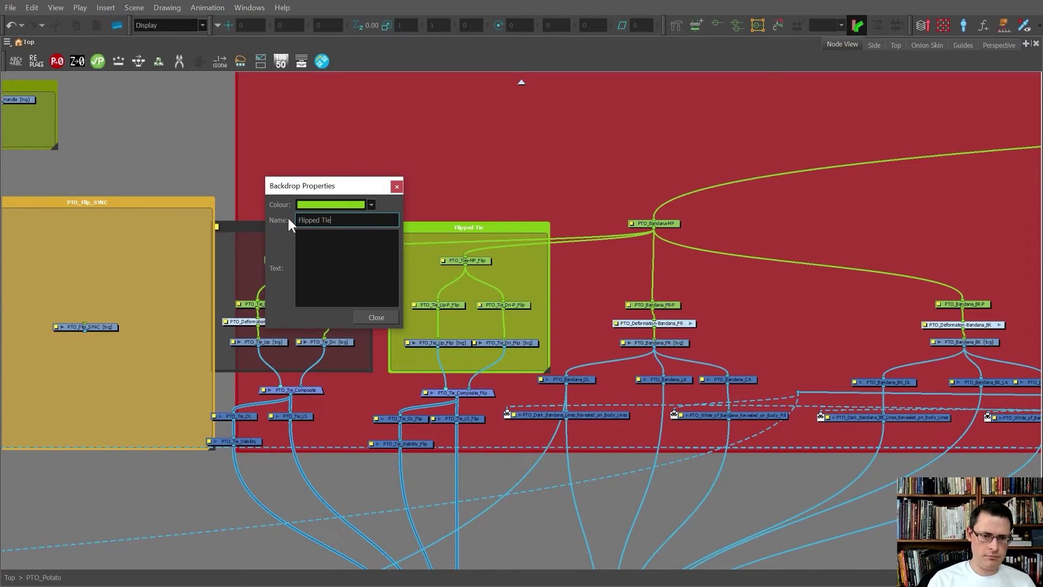
{"action": "left_click", "coordinate": [375, 318]}
- Shrink the PTO_Flip_SYNC backdrop around its drawing node and position it clear of the Hat Brim and Tie backdrops
{"action": "scroll", "coordinate": [362, 313], "scroll_direction": "down", "scroll_amount": 5}
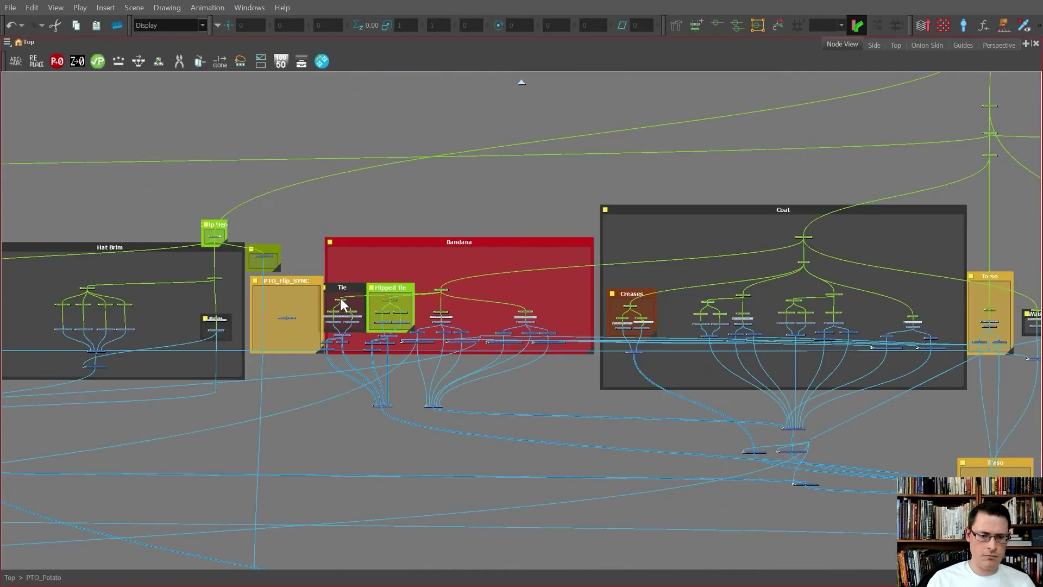
{"action": "scroll", "coordinate": [340, 298], "scroll_direction": "up", "scroll_amount": 2}
{"action": "left_click_drag", "start_coordinate": [311, 281], "coordinate": [301, 281]}
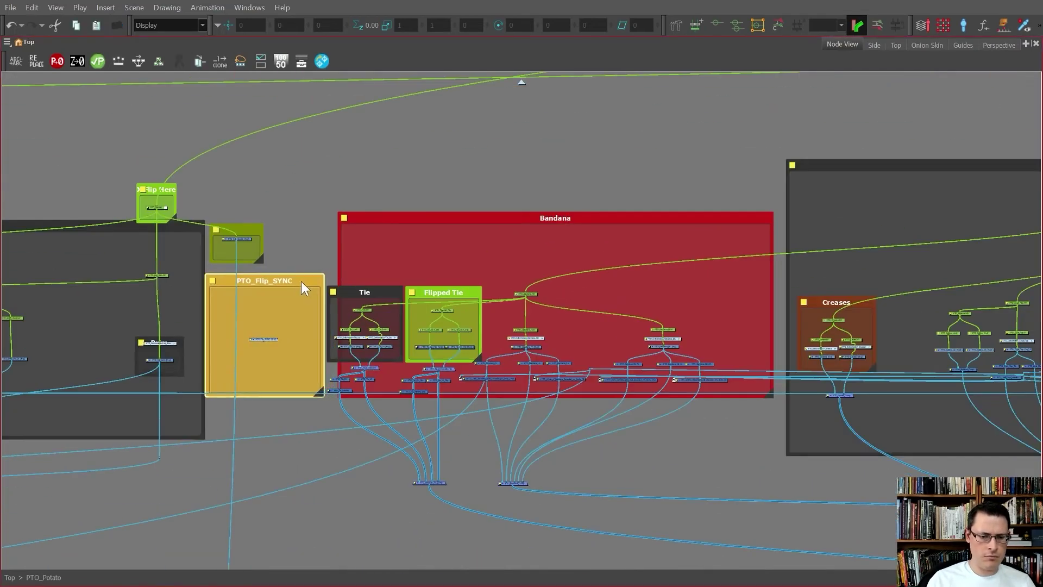
{"action": "left_click_drag", "start_coordinate": [318, 395], "coordinate": [236, 347]}
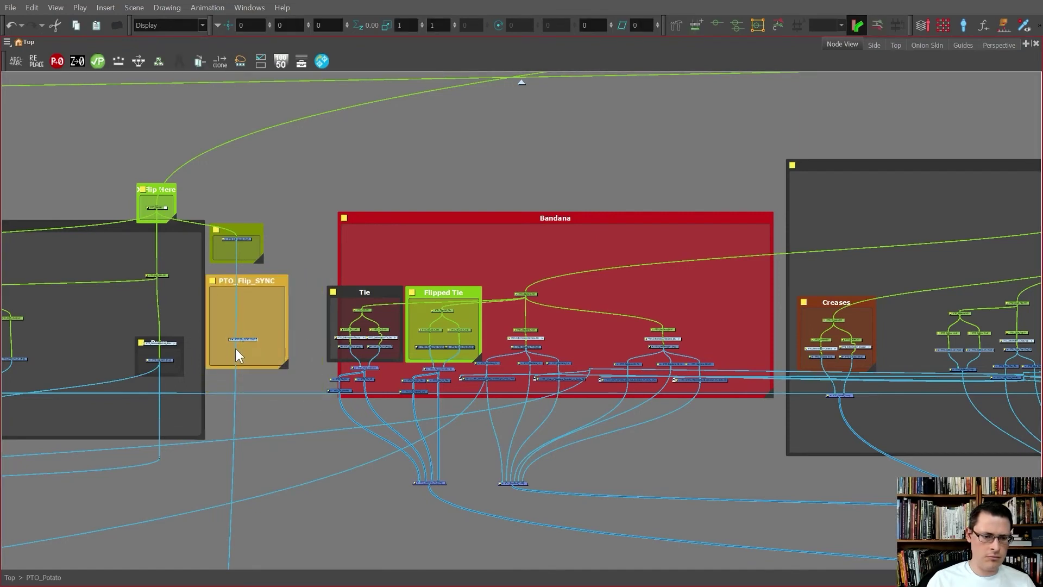
{"action": "left_click", "coordinate": [252, 282]}
{"action": "left_click_drag", "start_coordinate": [252, 282], "coordinate": [265, 284]}
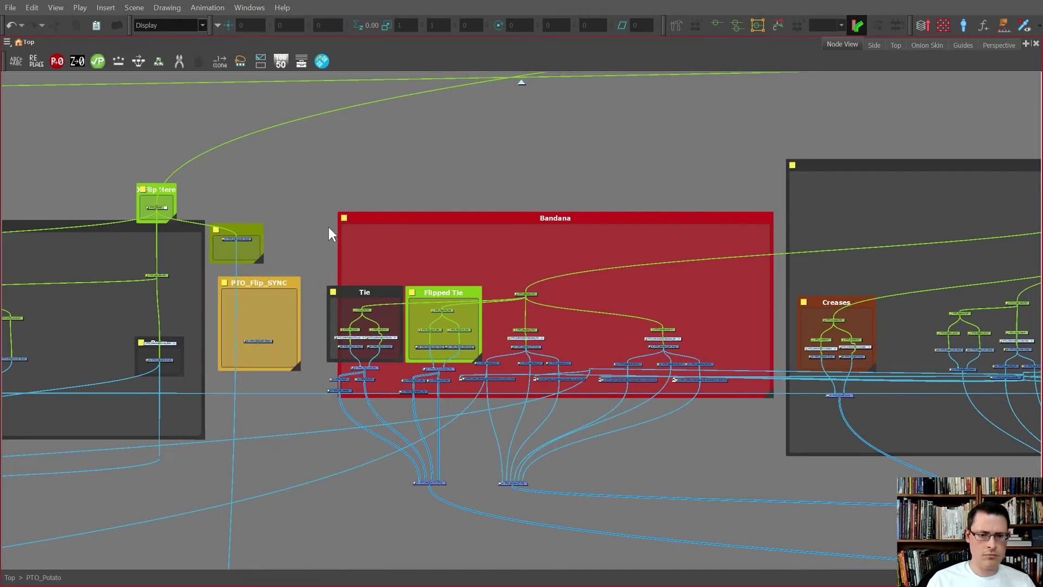
- Shift the Bandana backdrop left around the Tie group and enlarge it down and to the right to enclose its nodes
{"action": "left_click_drag", "start_coordinate": [394, 215], "coordinate": [366, 214]}
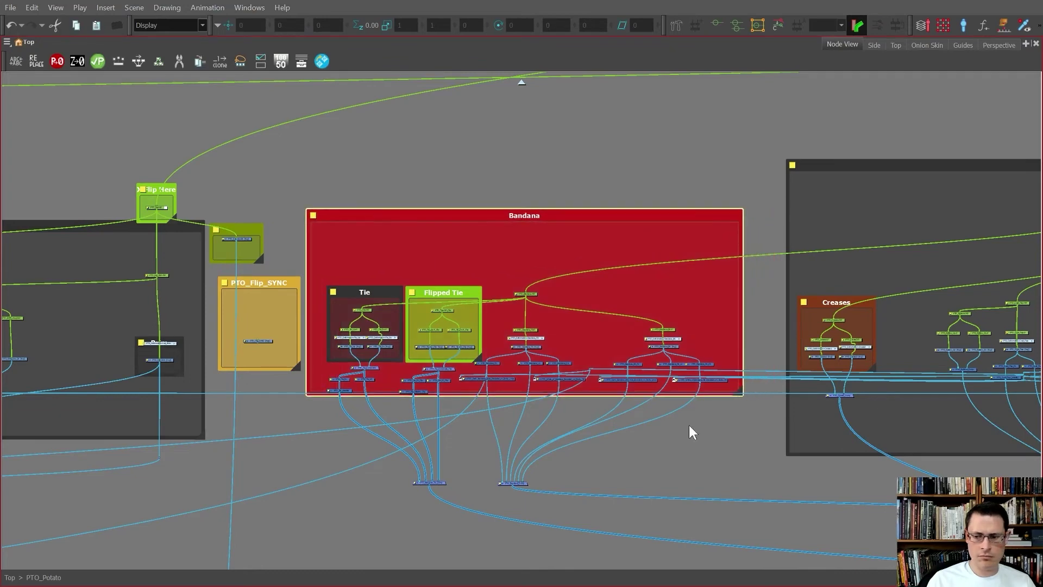
{"action": "left_click_drag", "start_coordinate": [741, 396], "coordinate": [777, 456]}
{"action": "scroll", "coordinate": [807, 379], "scroll_direction": "down", "scroll_amount": 6}
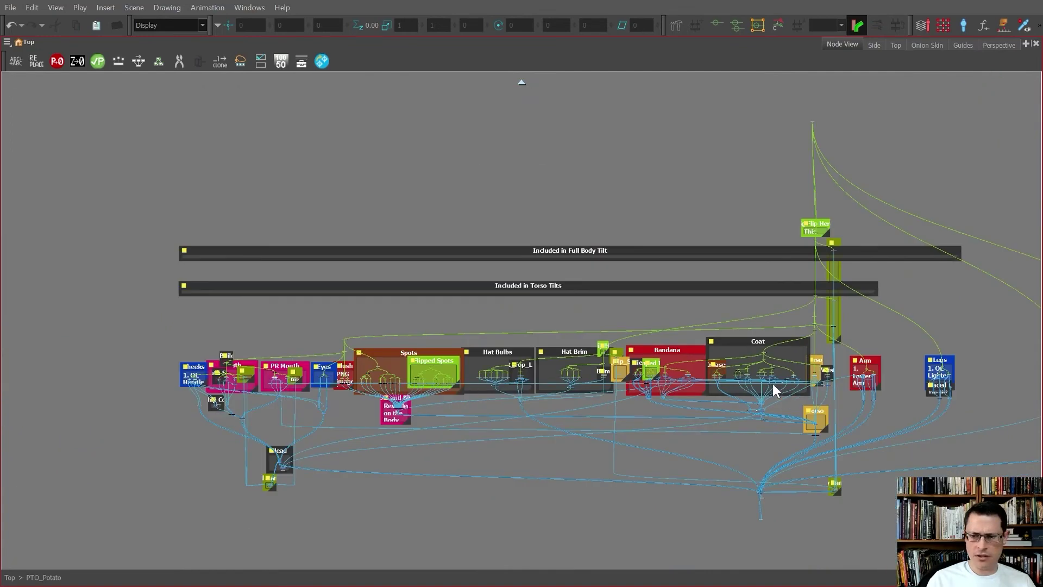
{"action": "scroll", "coordinate": [776, 382], "scroll_direction": "up", "scroll_amount": 1}
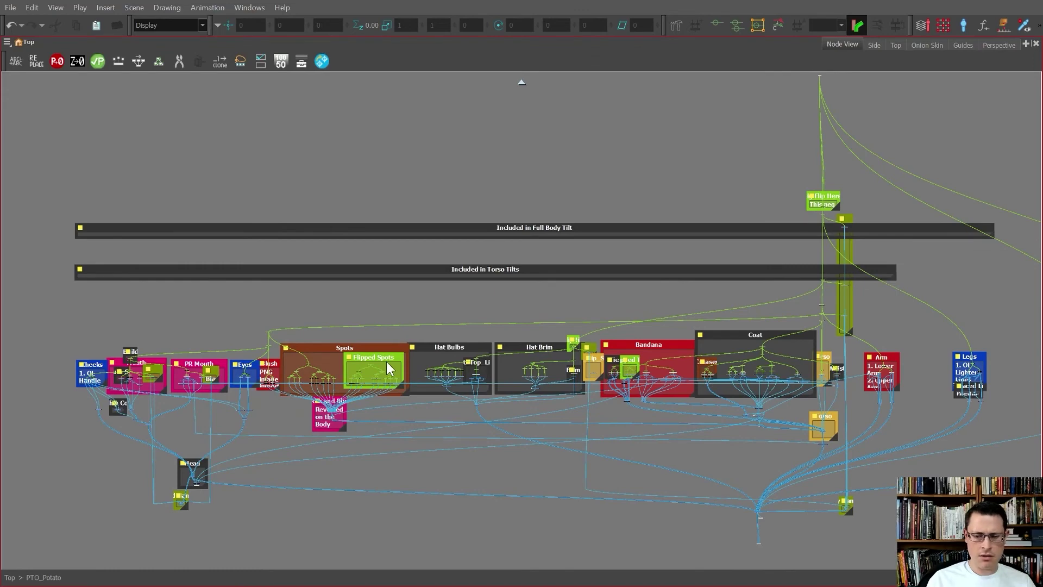
- Select the coat flap on the character in the Camera view and locate it in the enlarged node network
{"action": "key", "text": "grave"}
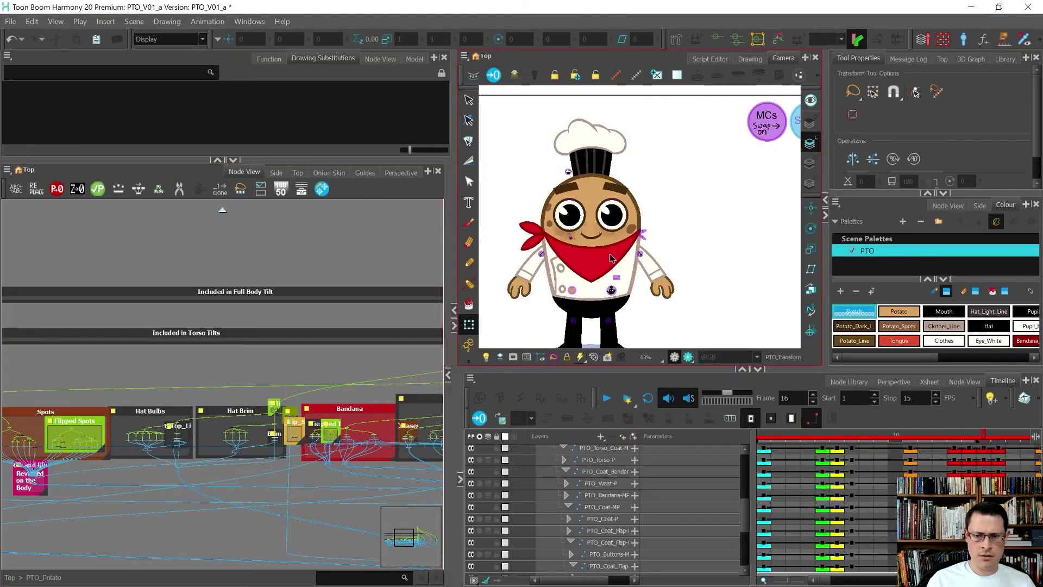
{"action": "scroll", "coordinate": [520, 300], "scroll_direction": "up", "scroll_amount": 1}
{"action": "left_click", "coordinate": [550, 290]}
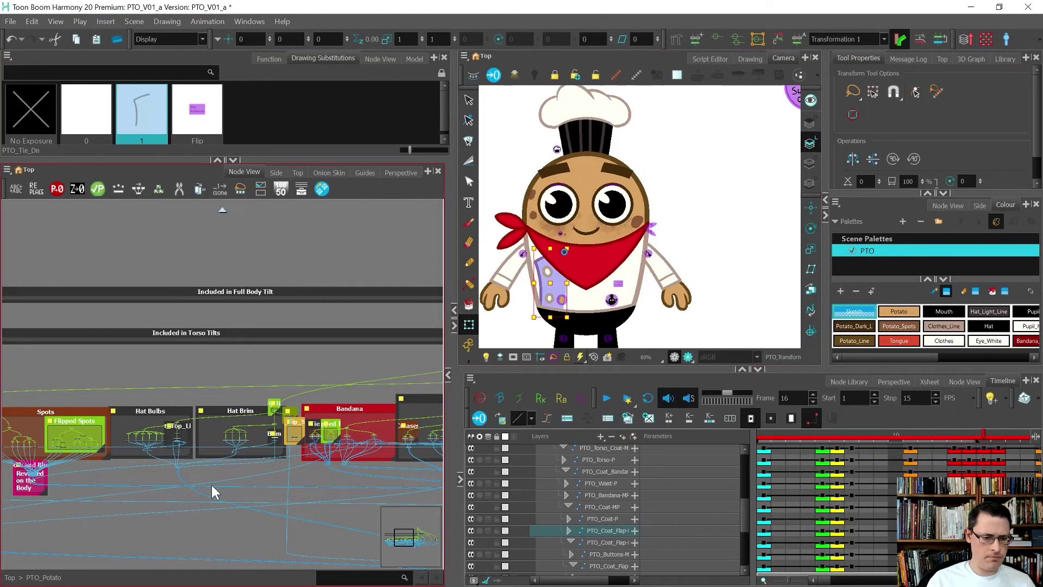
{"action": "key", "text": "f"}
{"action": "key", "text": "grave"}
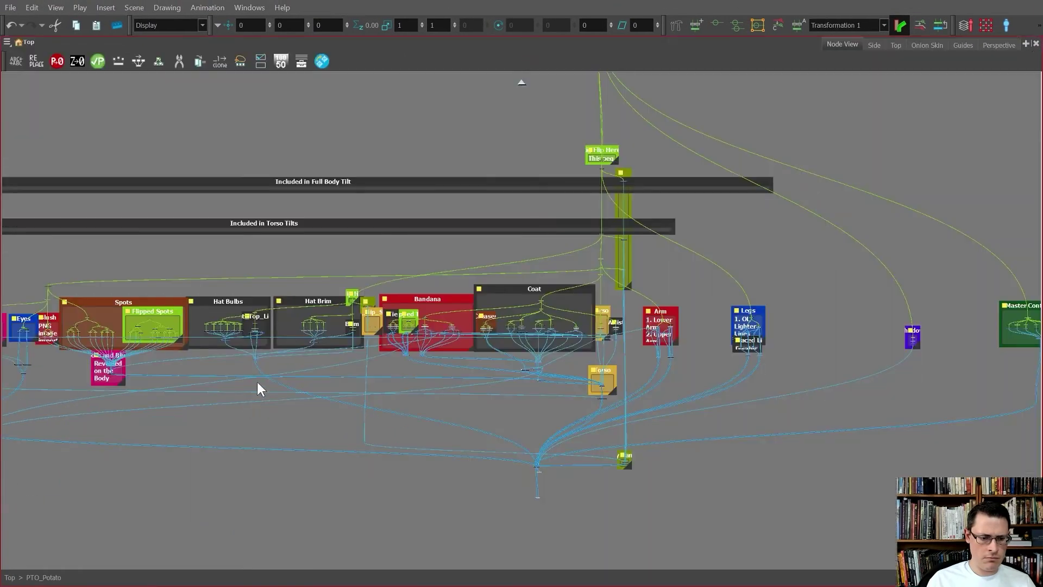
- Add a backdrop named Flipped Flap around the flipped coat flap and button nodes in the Coat group
{"action": "scroll", "coordinate": [497, 308], "scroll_direction": "up", "scroll_amount": 10}
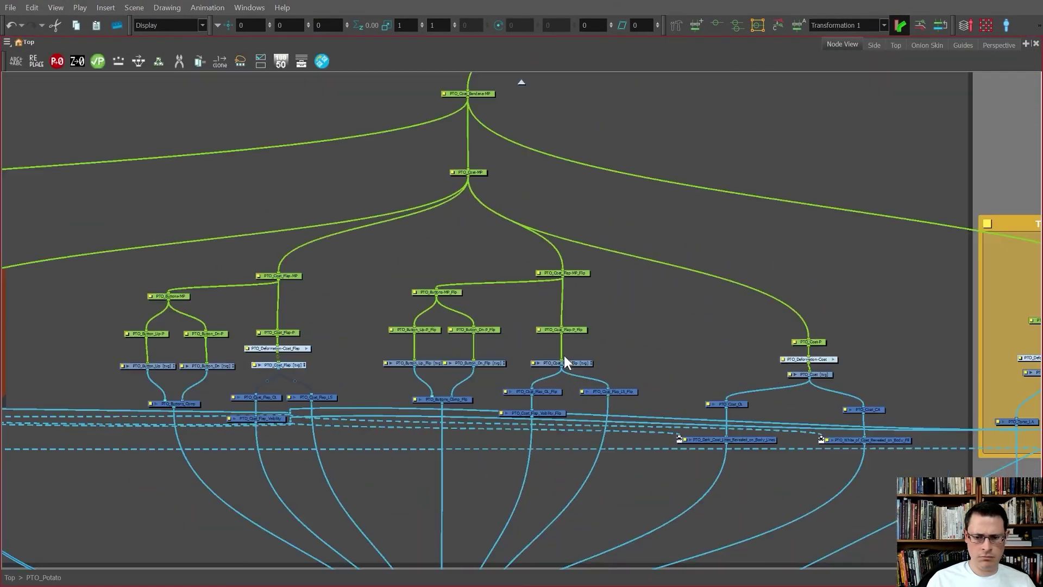
{"action": "left_click_drag", "start_coordinate": [624, 418], "coordinate": [363, 235]}
{"action": "key", "text": "ctrl+b"}
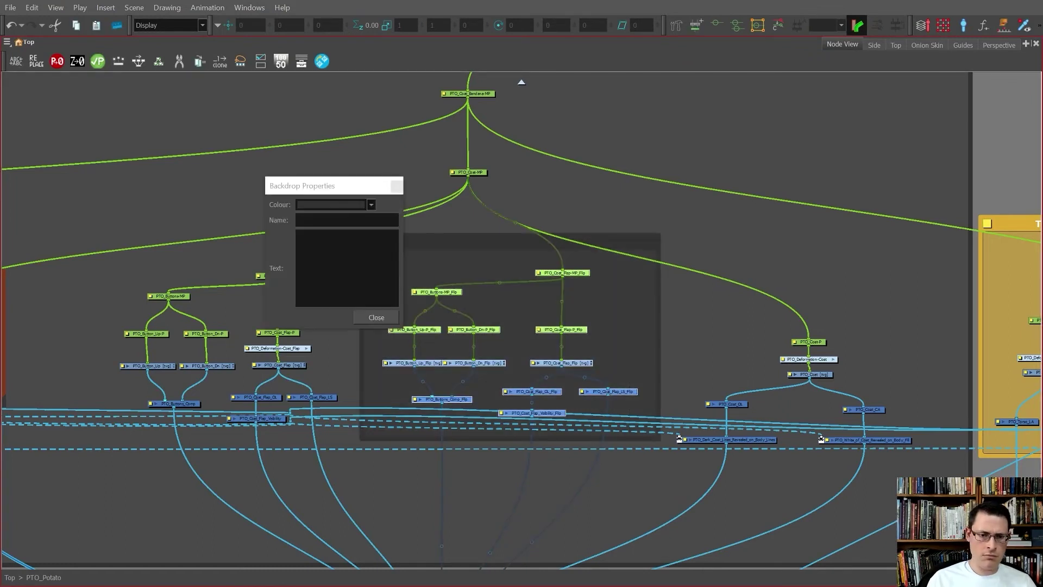
{"action": "type", "text": "Flipped Fla"}
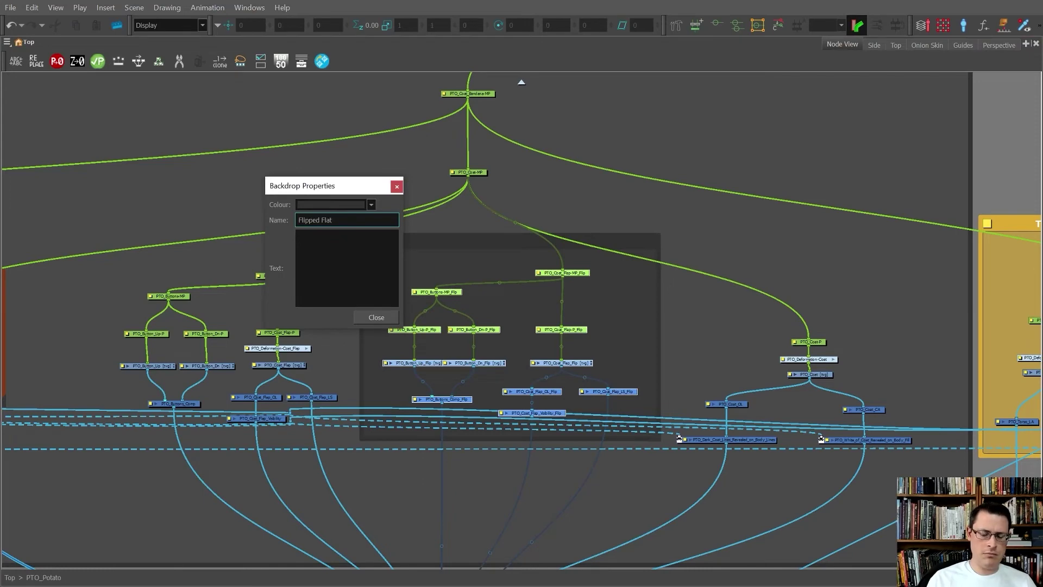
{"action": "type", "text": "p"}
- Colour the Flipped Flap backdrop lime green and close its properties
{"action": "left_click", "coordinate": [354, 205]}
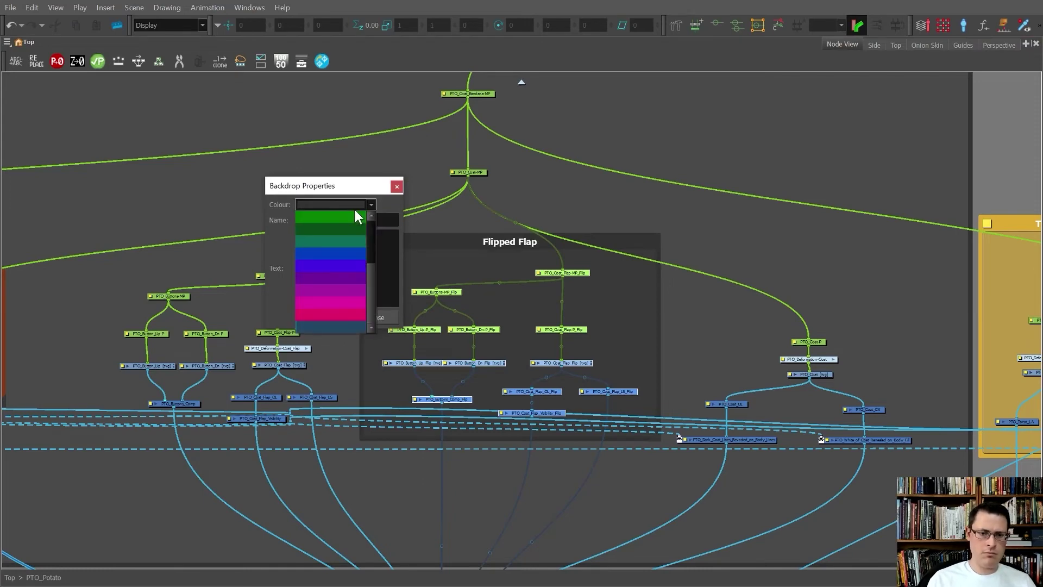
{"action": "scroll", "coordinate": [352, 234], "scroll_direction": "up", "scroll_amount": 3}
{"action": "left_click", "coordinate": [355, 283]}
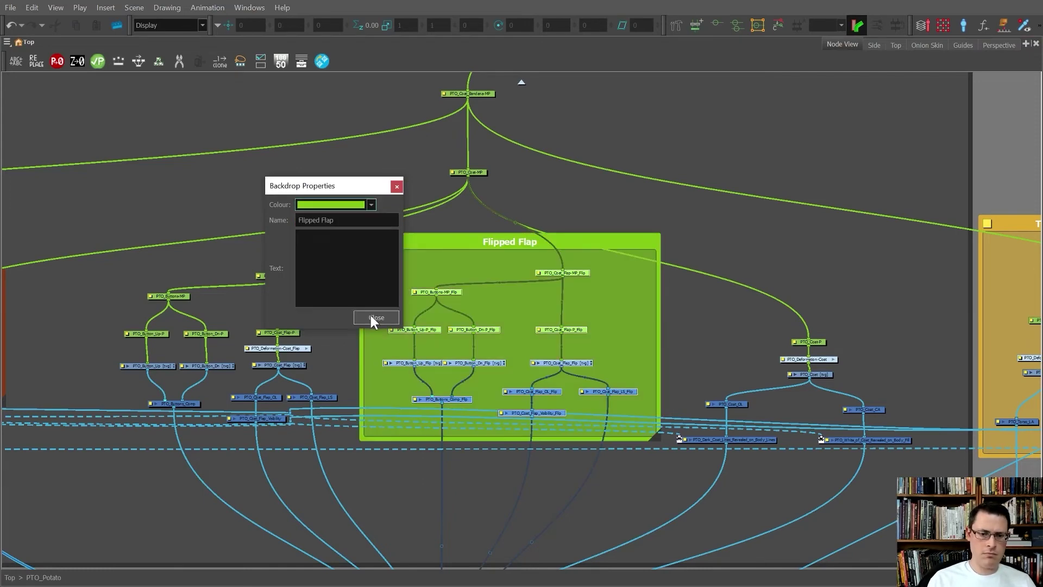
{"action": "left_click", "coordinate": [372, 318]}
{"action": "scroll", "coordinate": [601, 266], "scroll_direction": "down", "scroll_amount": 6}
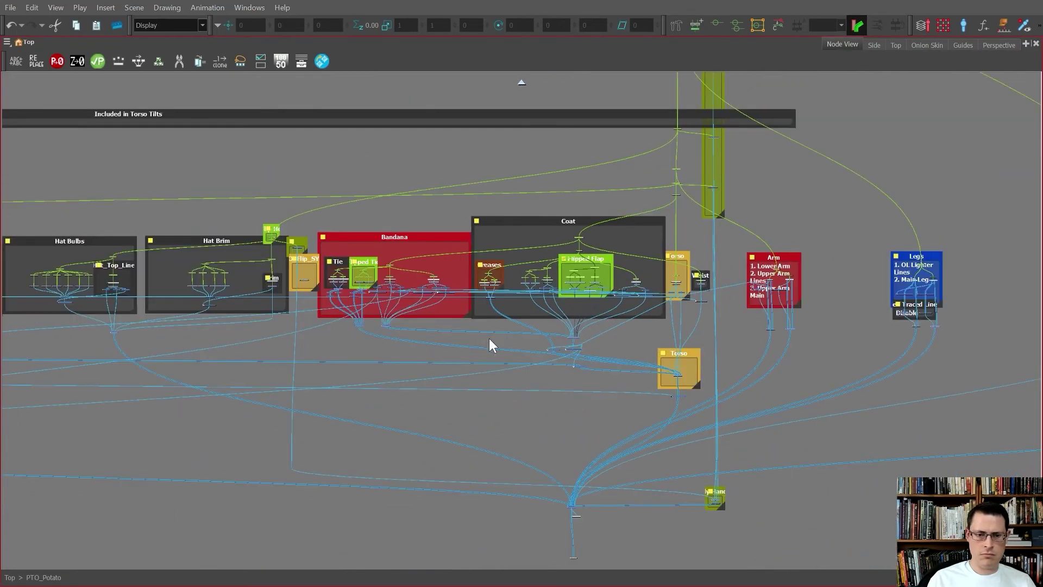
{"action": "left_click", "coordinate": [491, 337]}
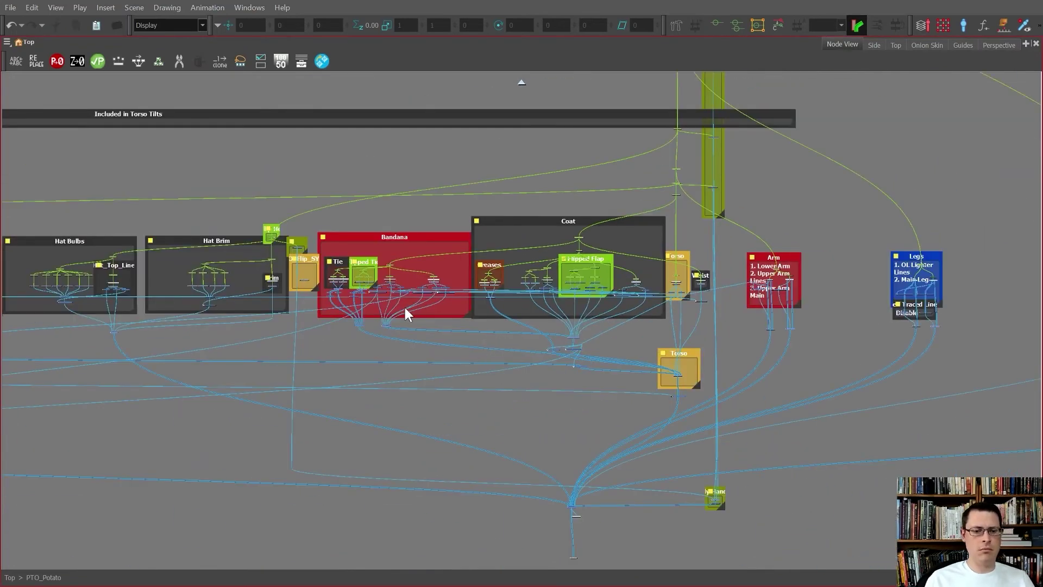
- Connect the master peg of the Flipped Spots group to the parent peg that drives the original Spots group
{"action": "scroll", "coordinate": [480, 279], "scroll_direction": "down", "scroll_amount": 1}
{"action": "scroll", "coordinate": [480, 279], "scroll_direction": "down", "scroll_amount": 2}
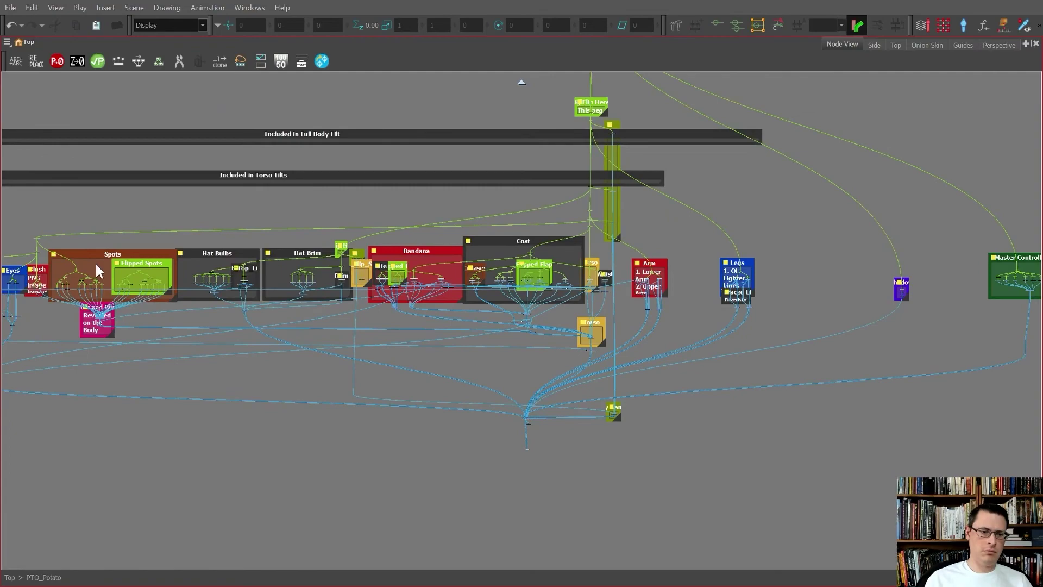
{"action": "scroll", "coordinate": [122, 277], "scroll_direction": "up", "scroll_amount": 5}
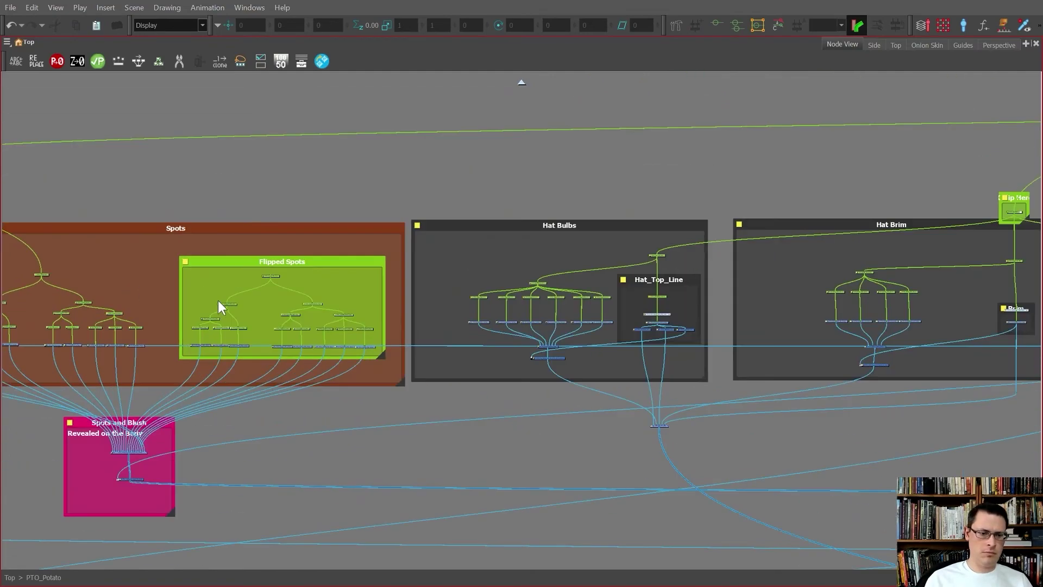
{"action": "scroll", "coordinate": [500, 287], "scroll_direction": "down", "scroll_amount": 3}
{"action": "scroll", "coordinate": [168, 194], "scroll_direction": "up", "scroll_amount": 5}
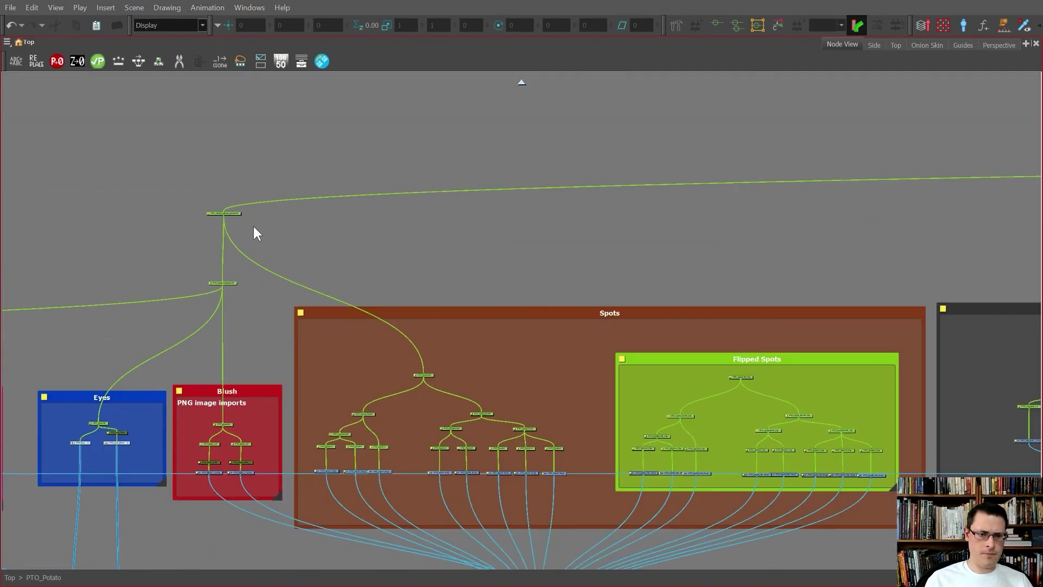
{"action": "left_click_drag", "start_coordinate": [198, 209], "coordinate": [441, 322]}
{"action": "scroll", "coordinate": [197, 208], "scroll_direction": "down", "scroll_amount": 5}
{"action": "scroll", "coordinate": [443, 311], "scroll_direction": "up", "scroll_amount": 5}
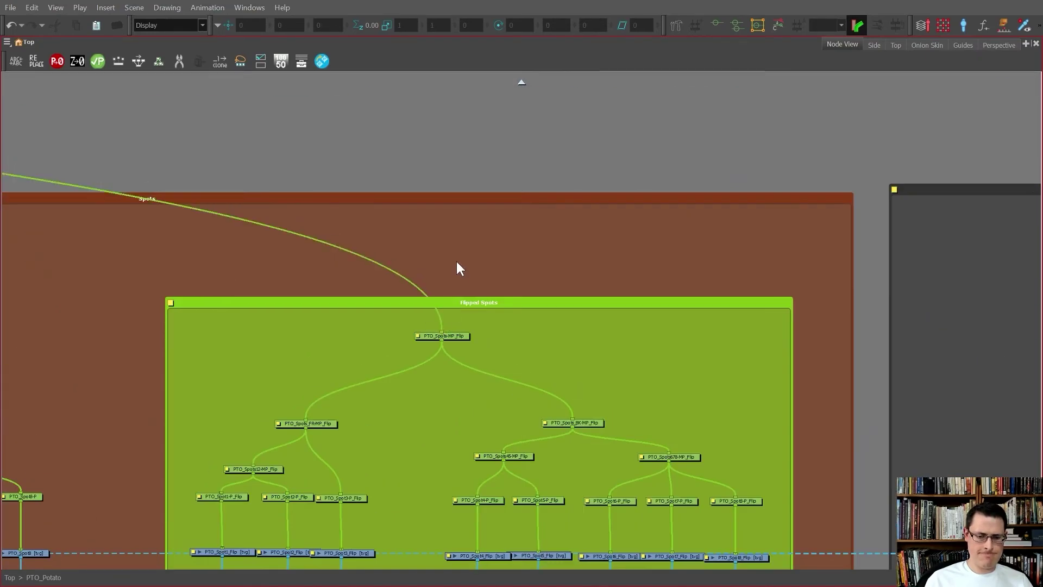
{"action": "scroll", "coordinate": [433, 259], "scroll_direction": "down", "scroll_amount": 4}
- Return to the full workspace and compare the character's spots and flipped details between frames 15 and 16 in the Camera view
{"action": "key", "text": "grave"}
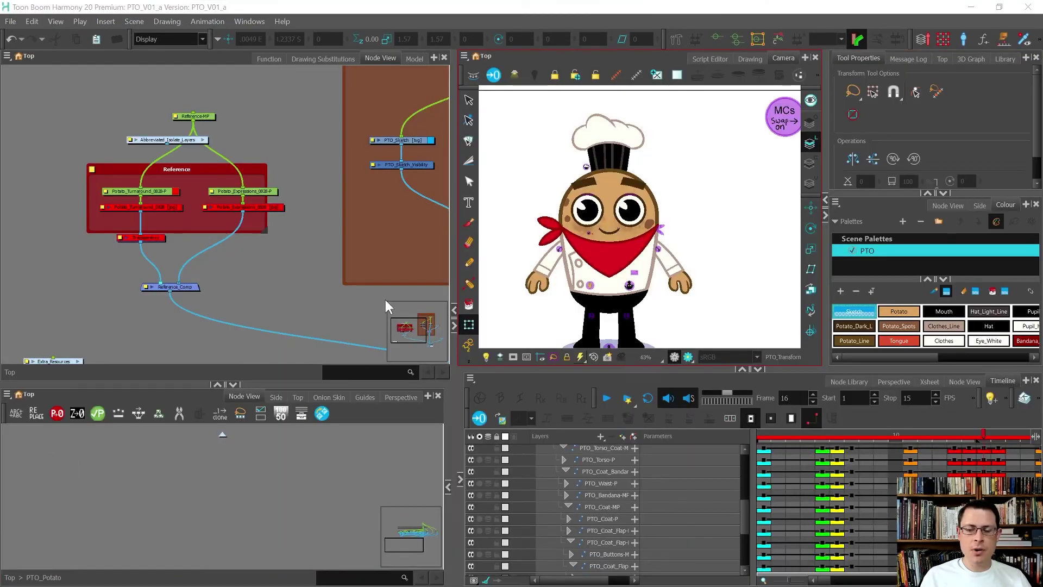
{"action": "key", "text": "comma"}
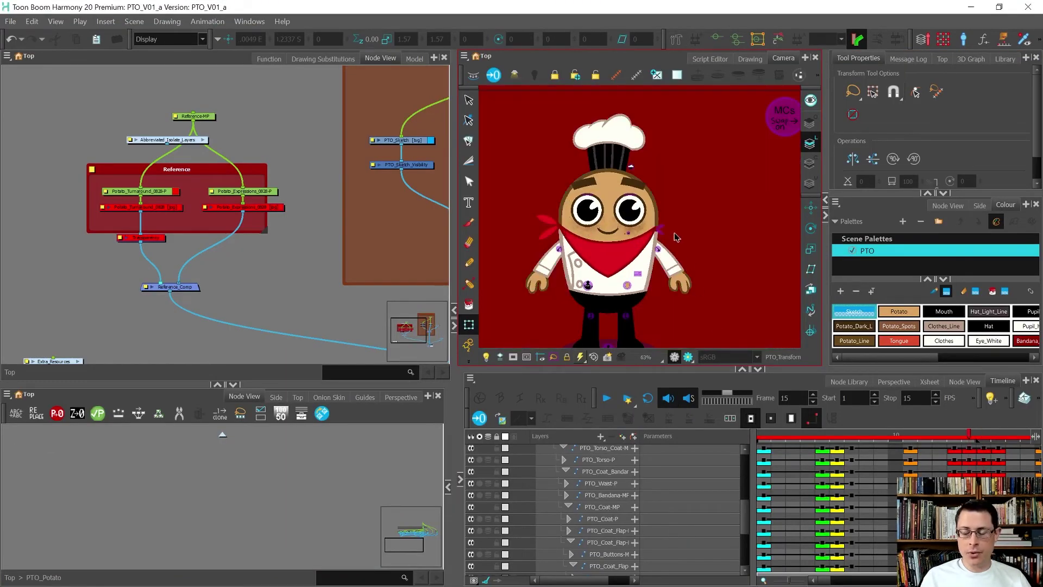
{"action": "scroll", "coordinate": [555, 218], "scroll_direction": "up", "scroll_amount": 4}
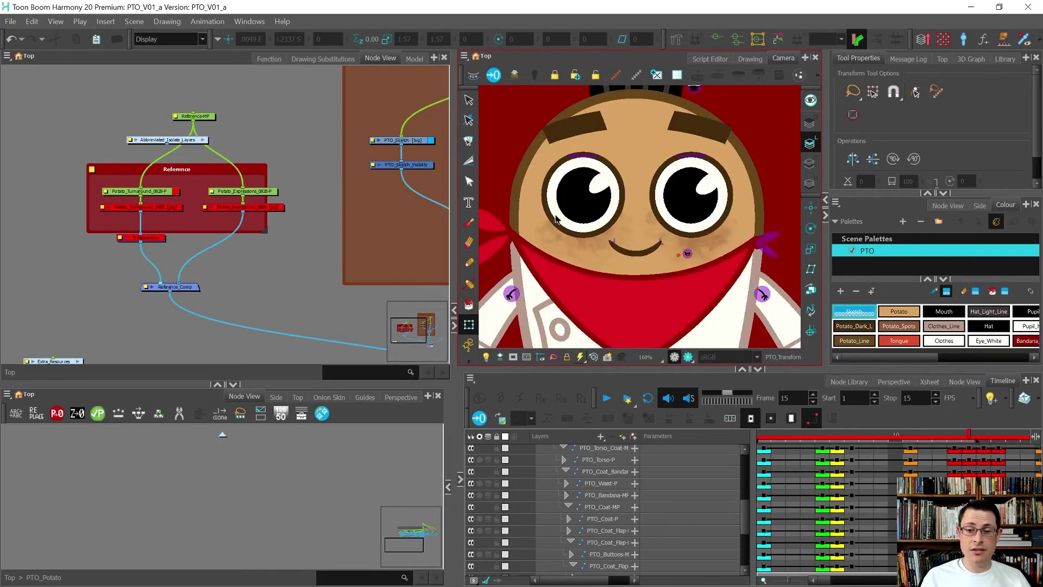
{"action": "key", "text": "period"}
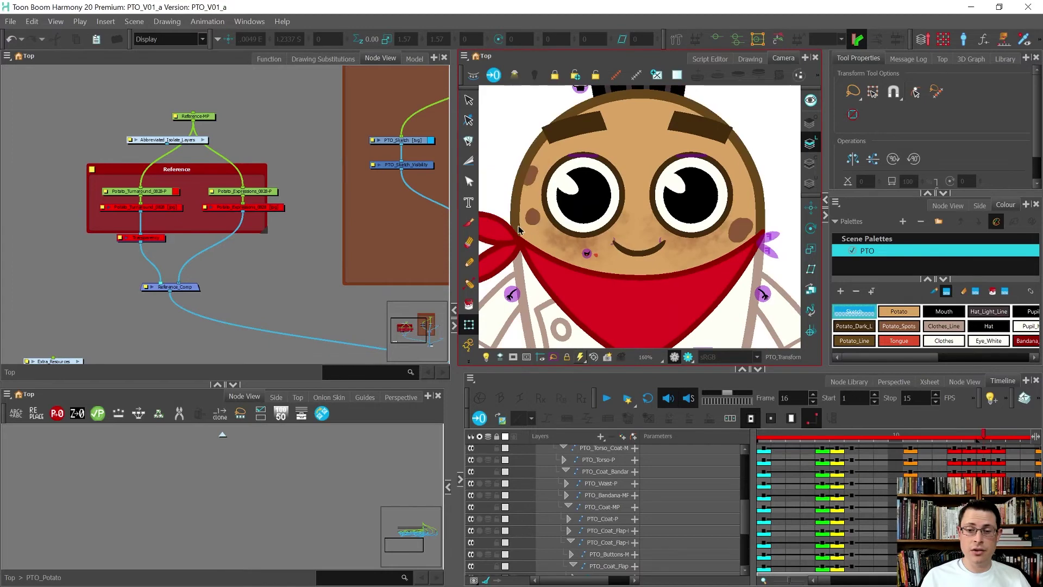
{"action": "key", "text": "comma"}
{"action": "key", "text": "period"}
{"action": "key", "text": "comma"}
{"action": "key", "text": "period"}
{"action": "scroll", "coordinate": [528, 207], "scroll_direction": "down", "scroll_amount": 4}
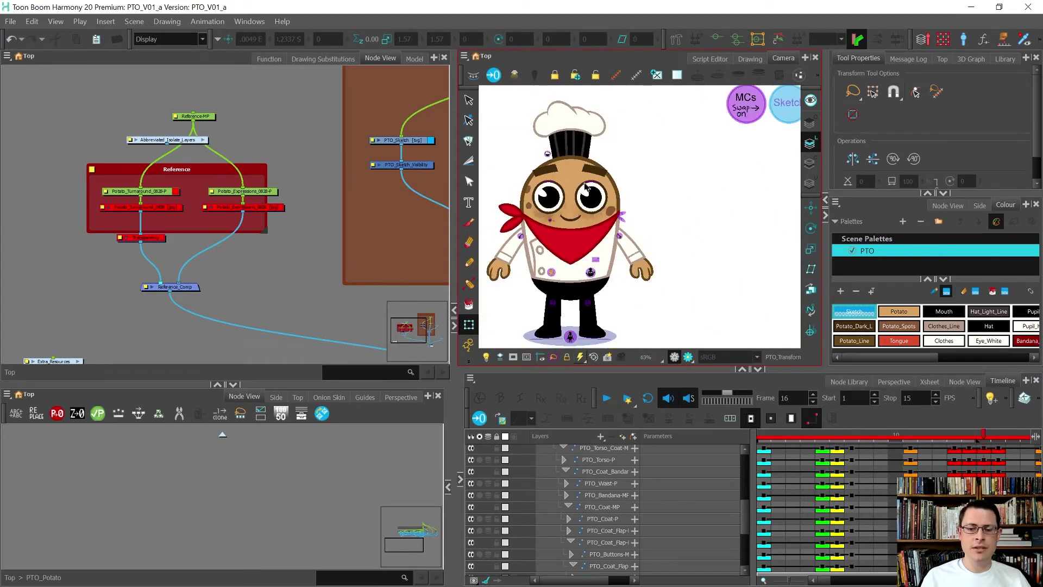
{"action": "scroll", "coordinate": [626, 181], "scroll_direction": "down", "scroll_amount": 1}
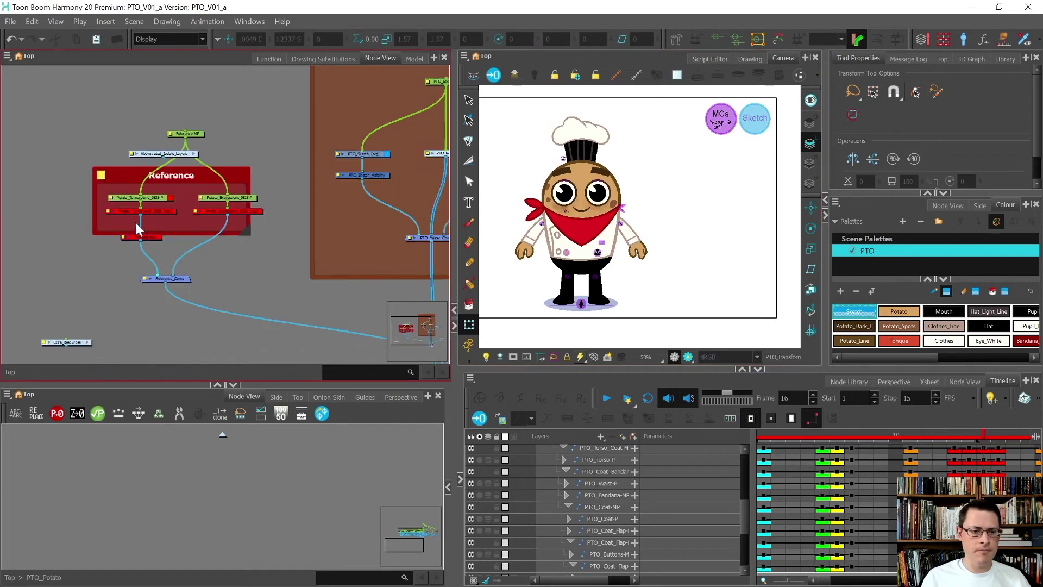
- Set the drawing type of the Write node below the main composite to JPG
{"action": "scroll", "coordinate": [142, 226], "scroll_direction": "down", "scroll_amount": 5}
{"action": "scroll", "coordinate": [184, 258], "scroll_direction": "up", "scroll_amount": 8}
{"action": "scroll", "coordinate": [182, 265], "scroll_direction": "up", "scroll_amount": 2}
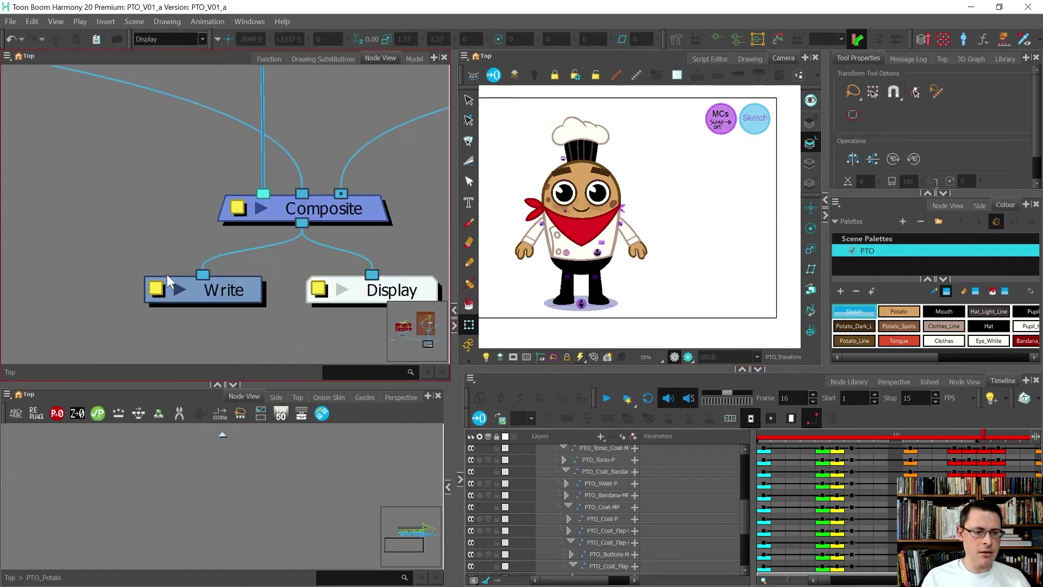
{"action": "double_click", "coordinate": [162, 293]}
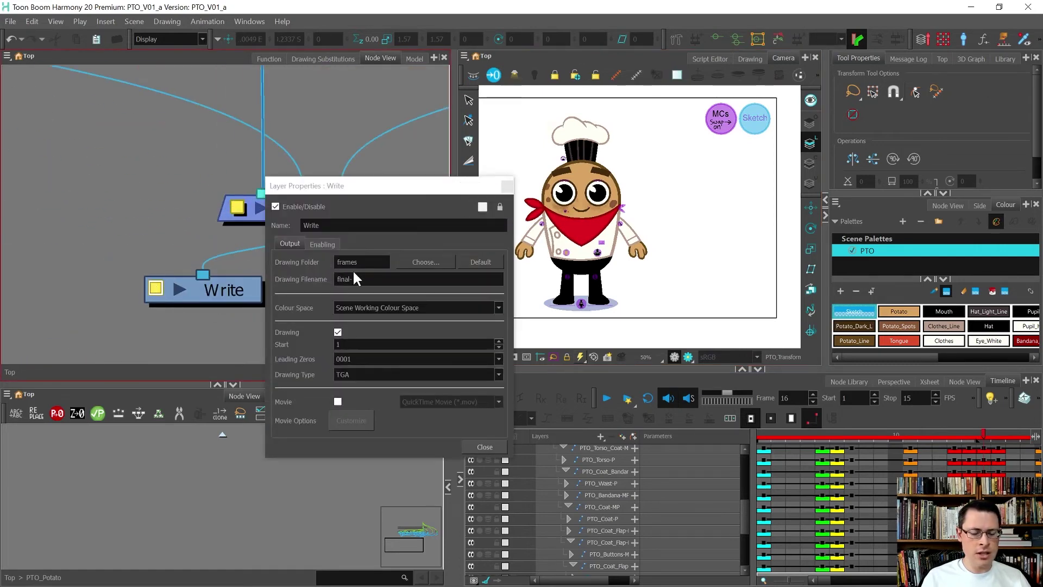
{"action": "left_click", "coordinate": [358, 374]}
{"action": "scroll", "coordinate": [367, 398], "scroll_direction": "down", "scroll_amount": 6}
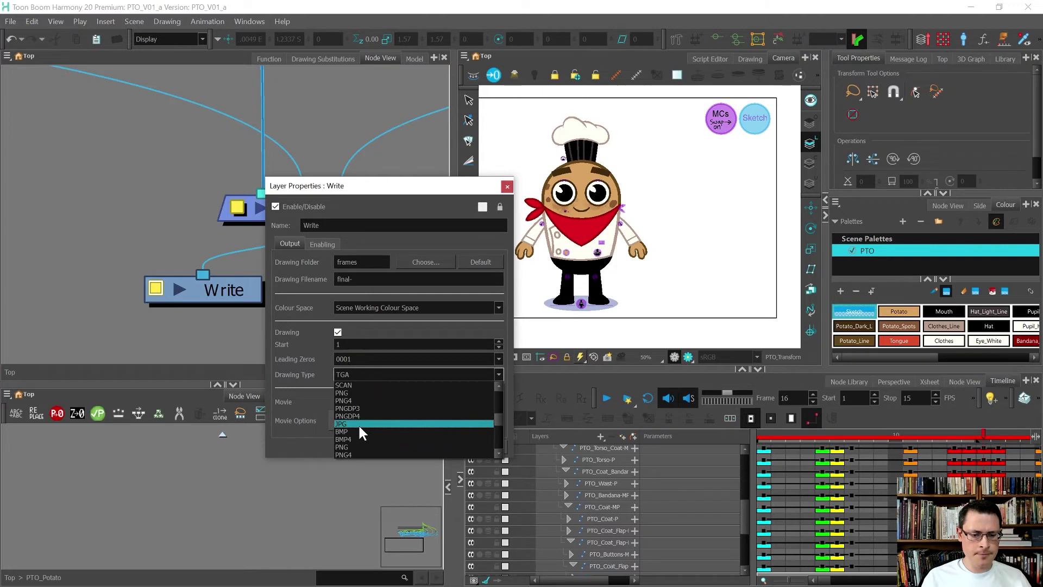
{"action": "left_click", "coordinate": [360, 425]}
- Set the Write node's drawing filename to PTO_View-FR and close its properties
{"action": "left_click", "coordinate": [372, 280]}
{"action": "left_click_drag", "start_coordinate": [371, 280], "coordinate": [319, 277]}
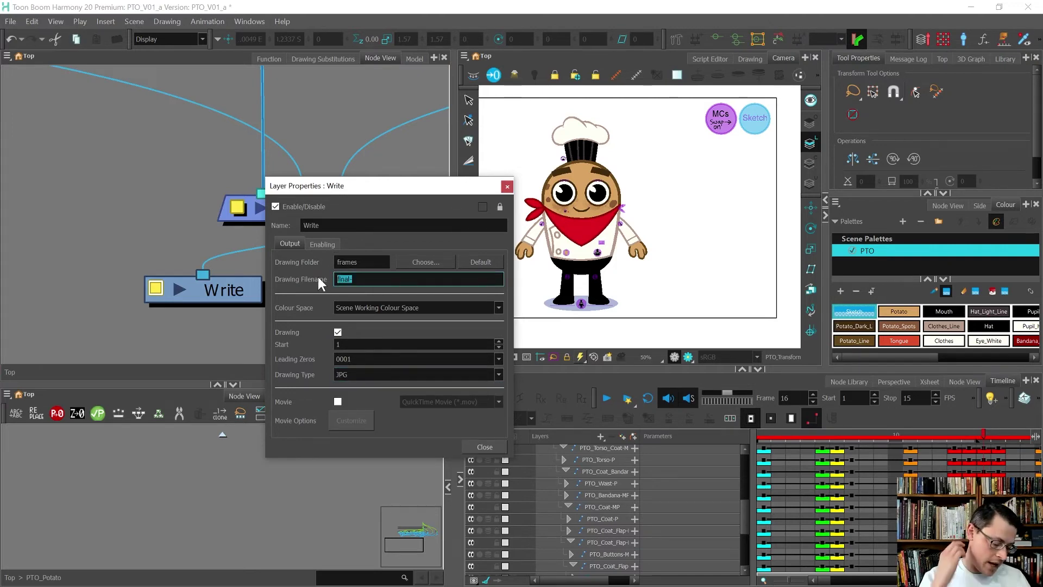
{"action": "type", "text": "PTO_FR"}
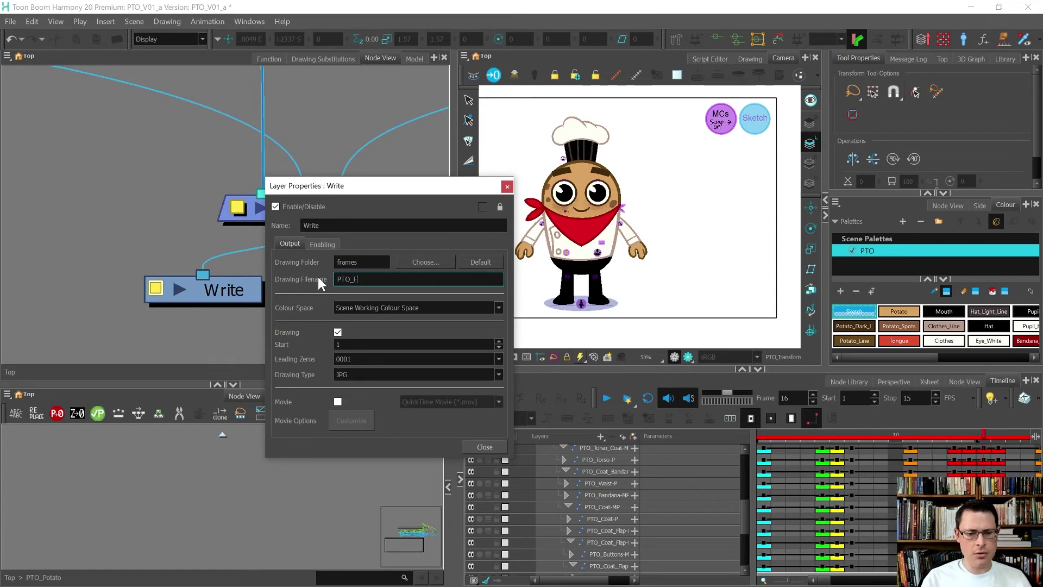
{"action": "key", "text": "BackSpace"}
{"action": "key", "text": "BackSpace"}
{"action": "type", "text": "View"}
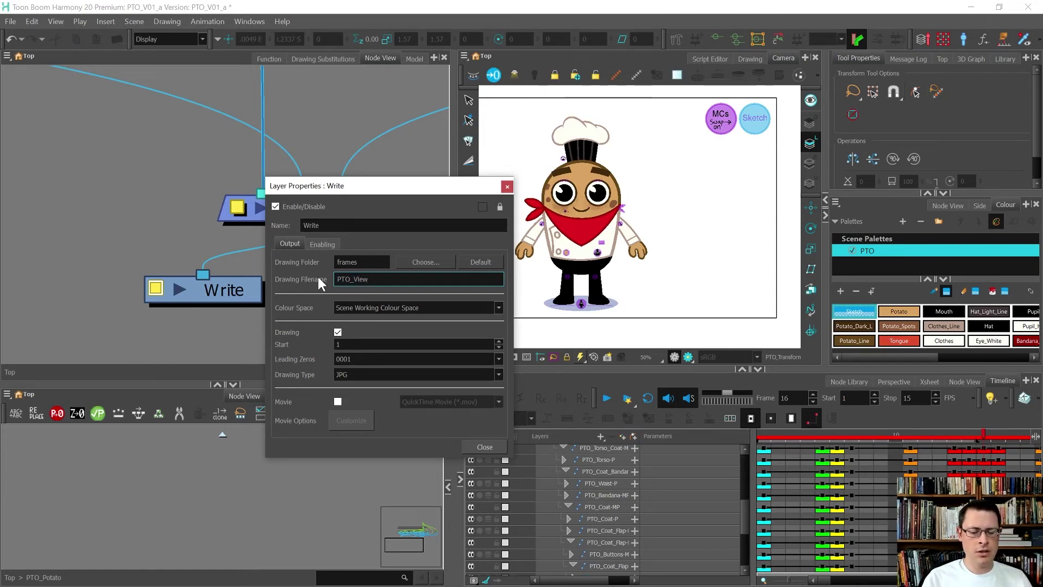
{"action": "type", "text": "-FR"}
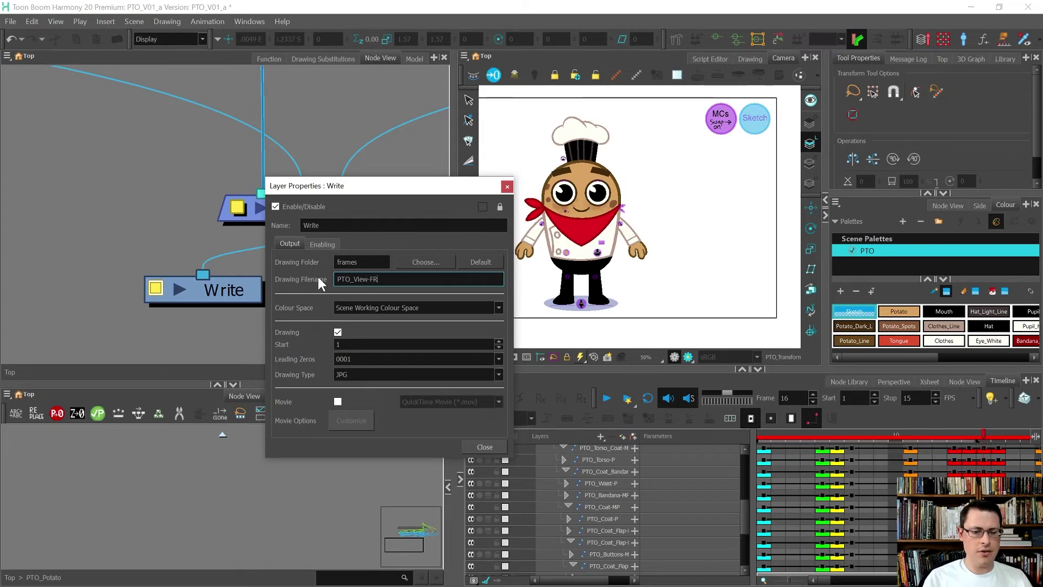
{"action": "left_click", "coordinate": [466, 444]}
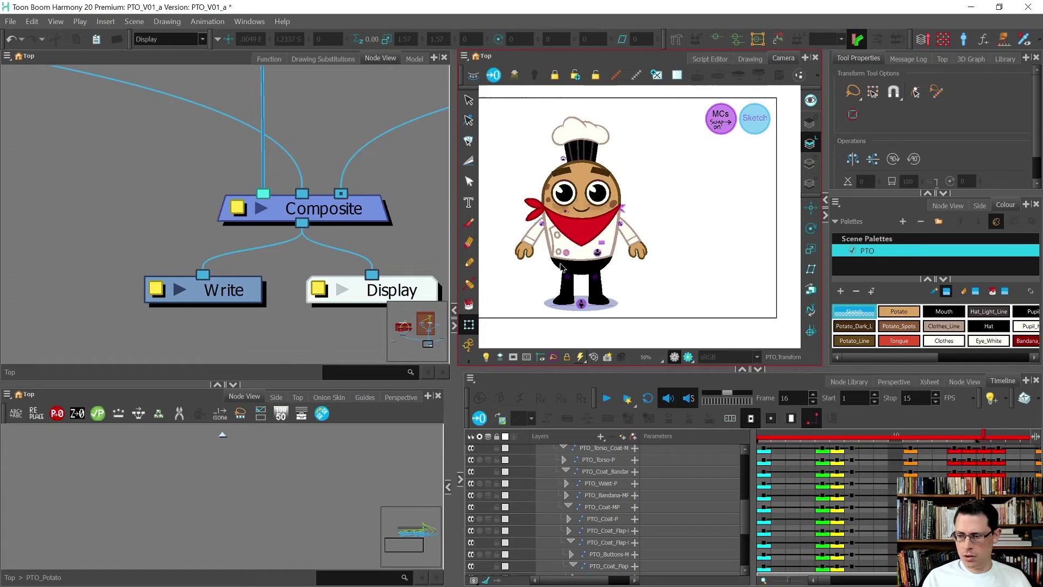
- Render the Write node for the selected frame range 16 to 16 only
{"action": "left_click", "coordinate": [10, 21]}
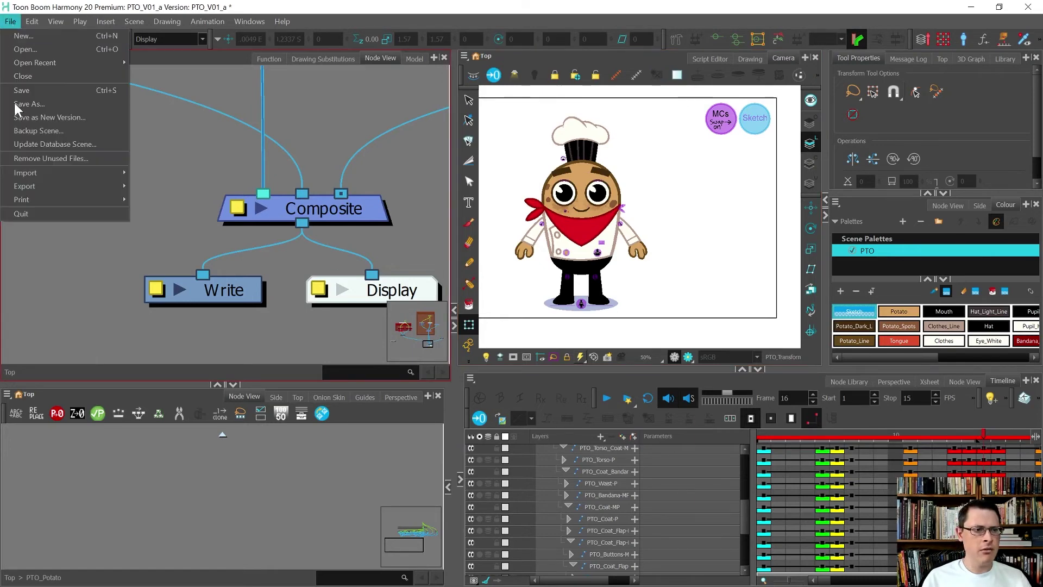
{"action": "mouse_move", "coordinate": [107, 190]}
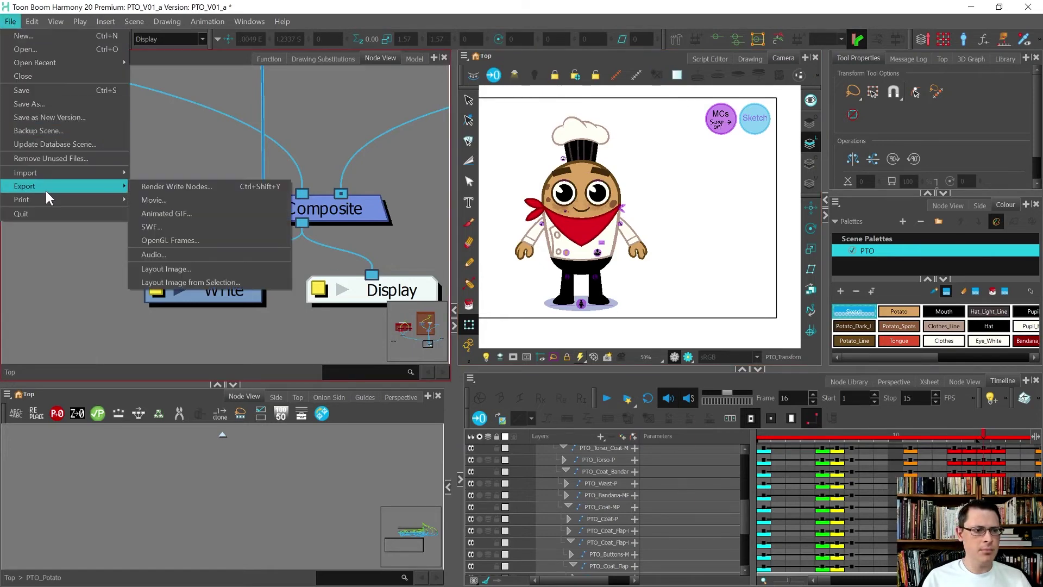
{"action": "left_click", "coordinate": [161, 192]}
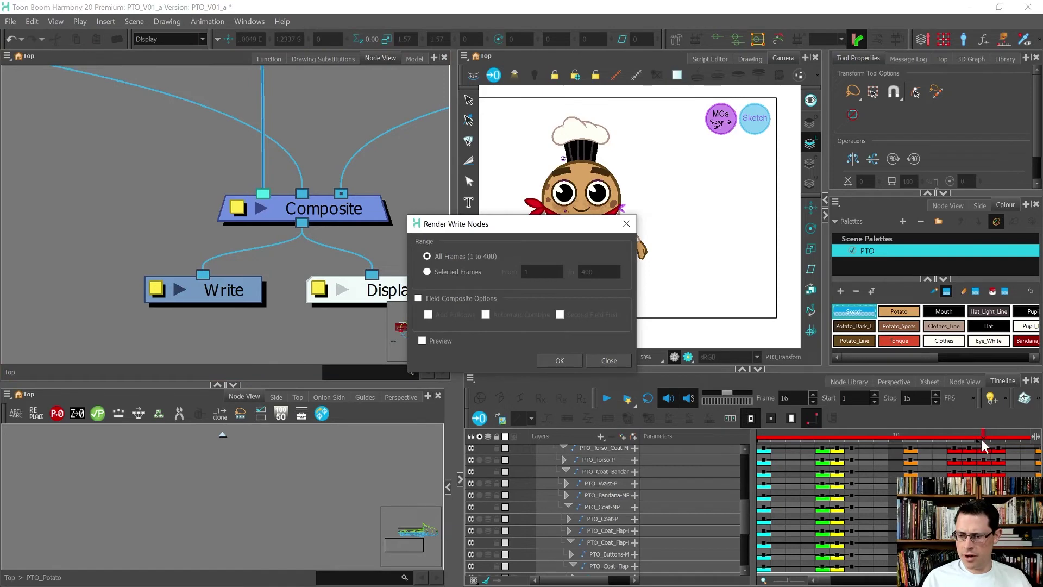
{"action": "left_click", "coordinate": [435, 272]}
{"action": "key", "text": "Tab"}
{"action": "type", "text": "16"}
{"action": "key", "text": "Tab"}
{"action": "type", "text": "16"}
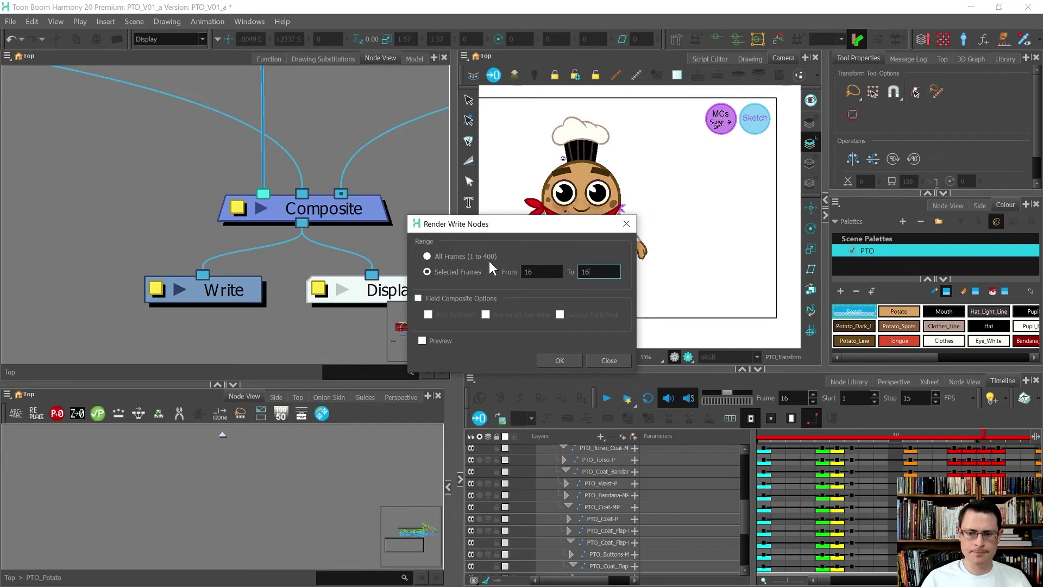
{"action": "left_click", "coordinate": [560, 361]}
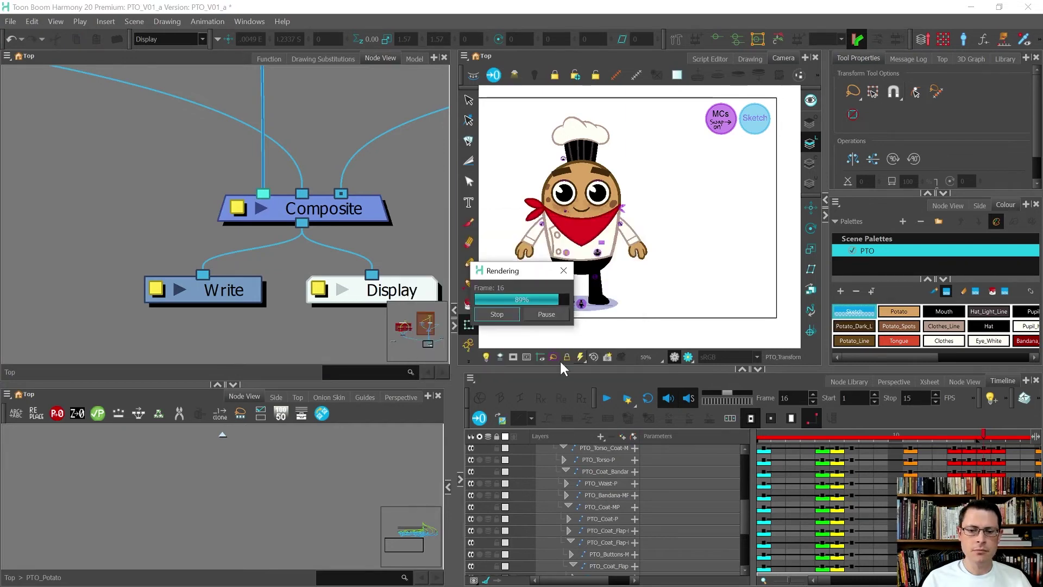
- Import the PTO_View-FR0016 JPG from the frames folder as a single layer named PTO_View, kept as original bitmap
{"action": "left_click", "coordinate": [13, 21]}
{"action": "mouse_move", "coordinate": [36, 177]}
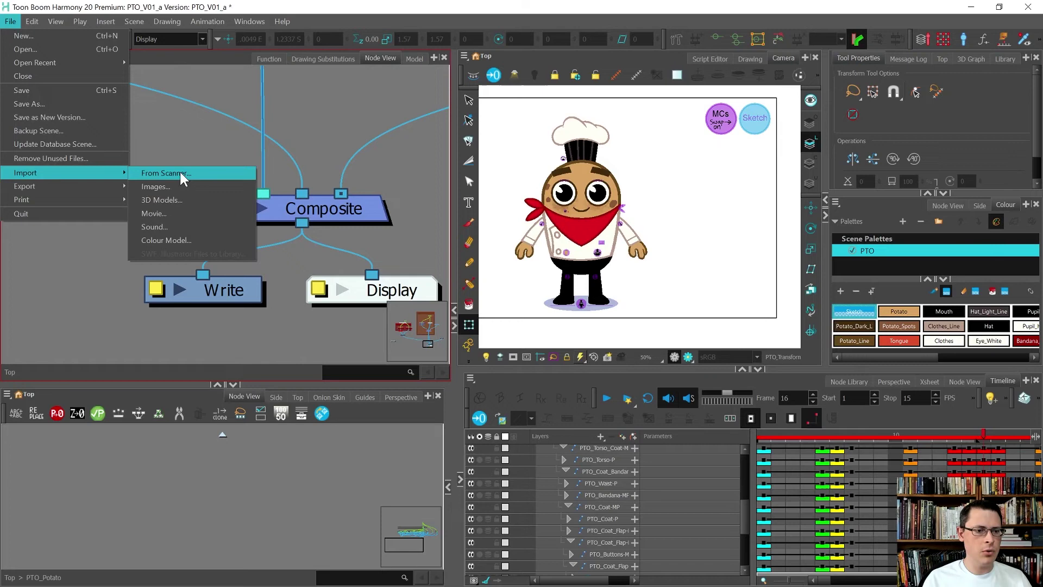
{"action": "left_click", "coordinate": [189, 186]}
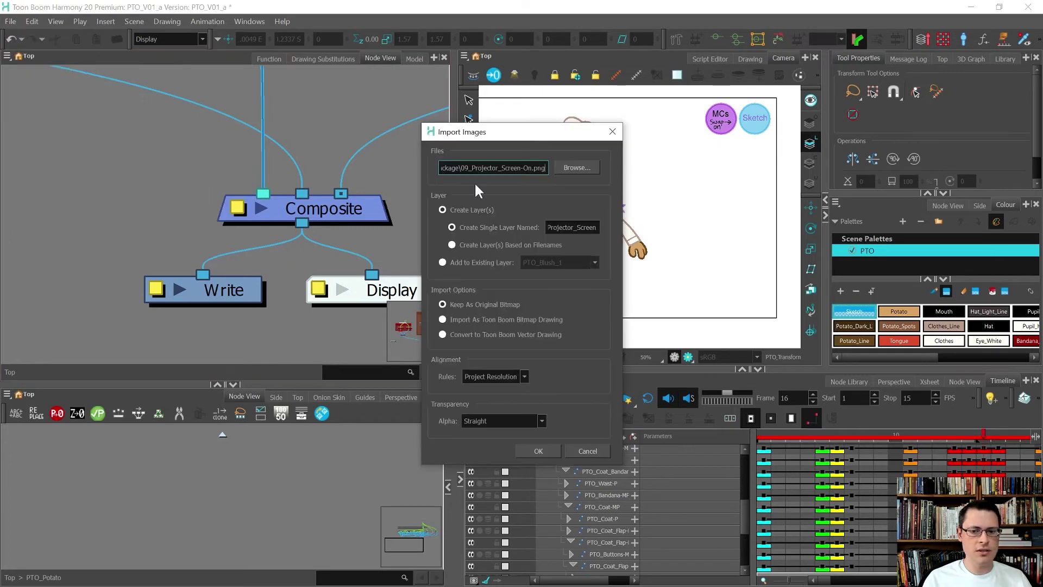
{"action": "left_click", "coordinate": [570, 168]}
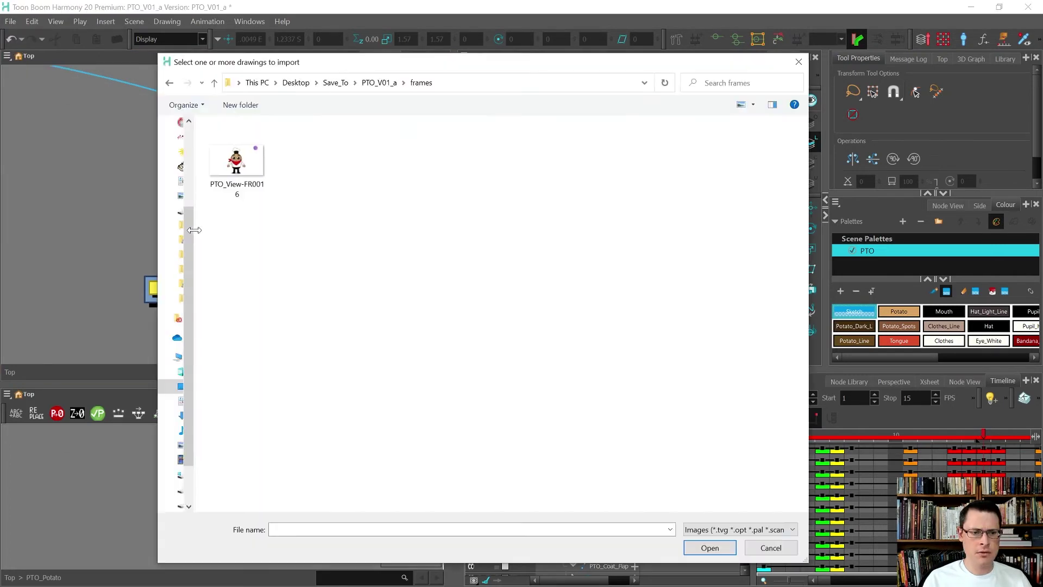
{"action": "left_click_drag", "start_coordinate": [194, 231], "coordinate": [193, 230]}
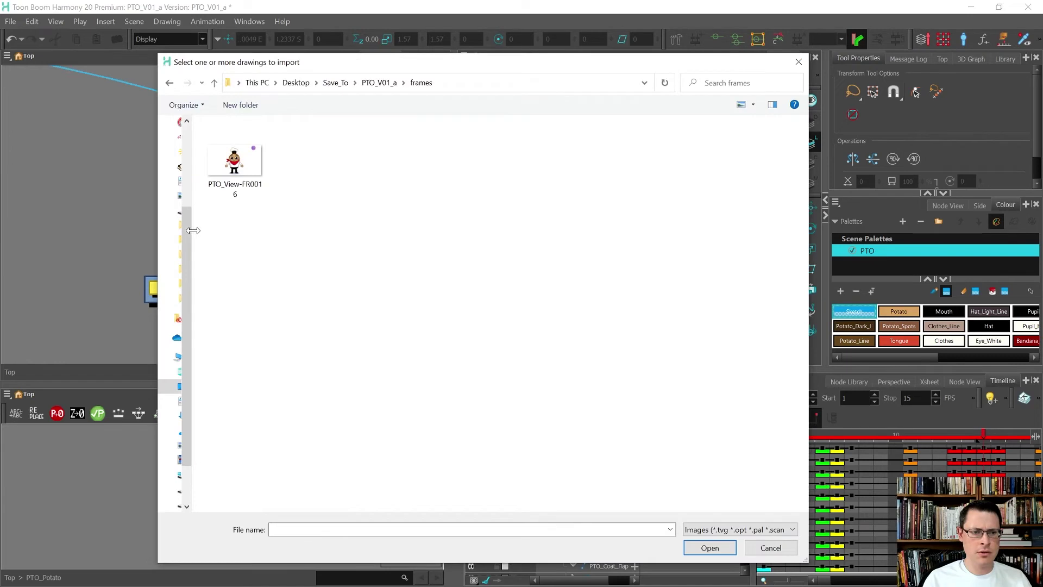
{"action": "left_click", "coordinate": [247, 190]}
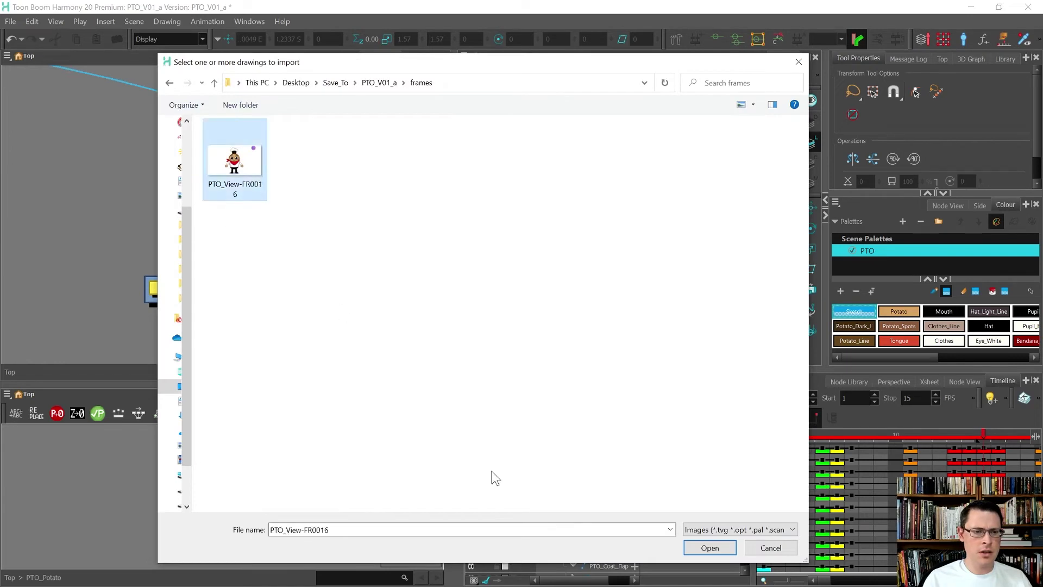
{"action": "left_click", "coordinate": [728, 550]}
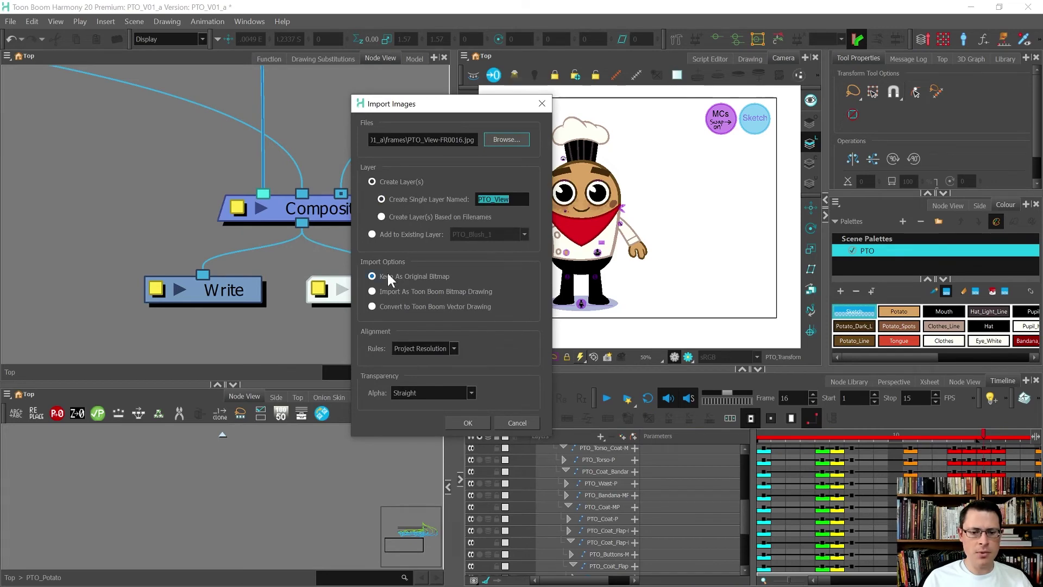
{"action": "left_click", "coordinate": [459, 421]}
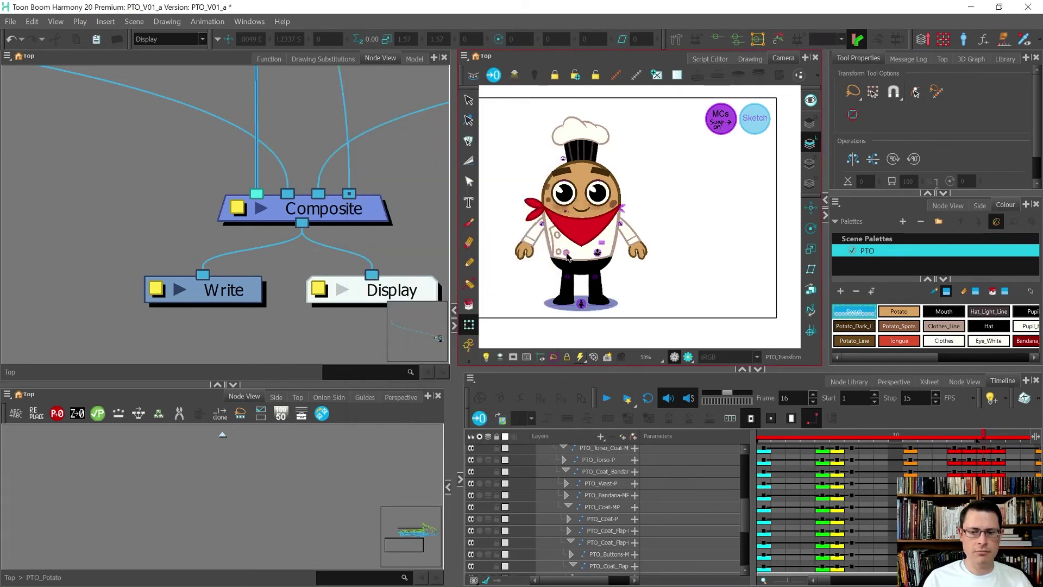
- Move the imported PTO_View node beside the Reference group and connect it to Reference_Comp
{"action": "scroll", "coordinate": [241, 280], "scroll_direction": "down", "scroll_amount": 6}
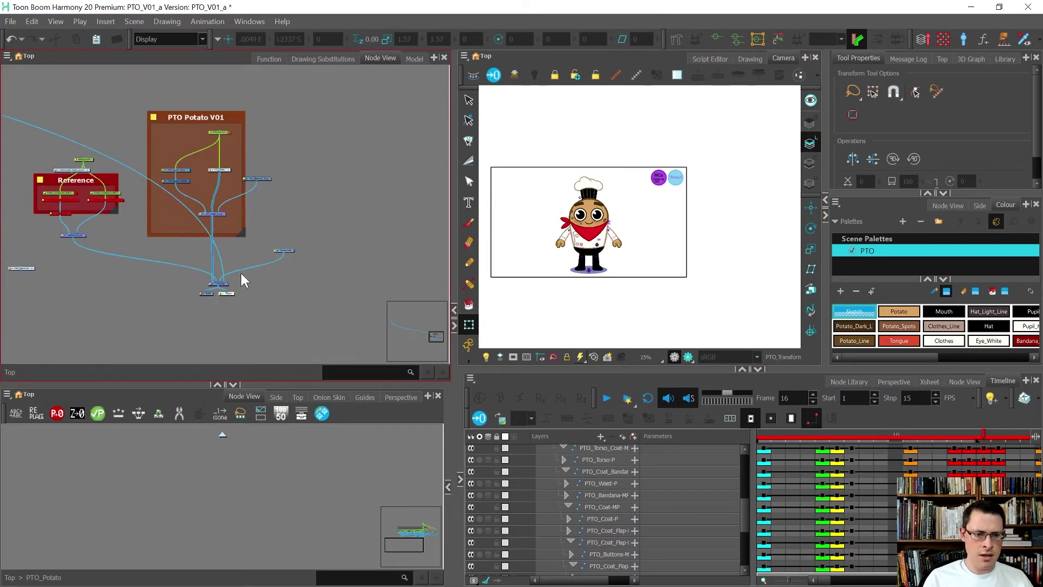
{"action": "left_click", "coordinate": [189, 198]}
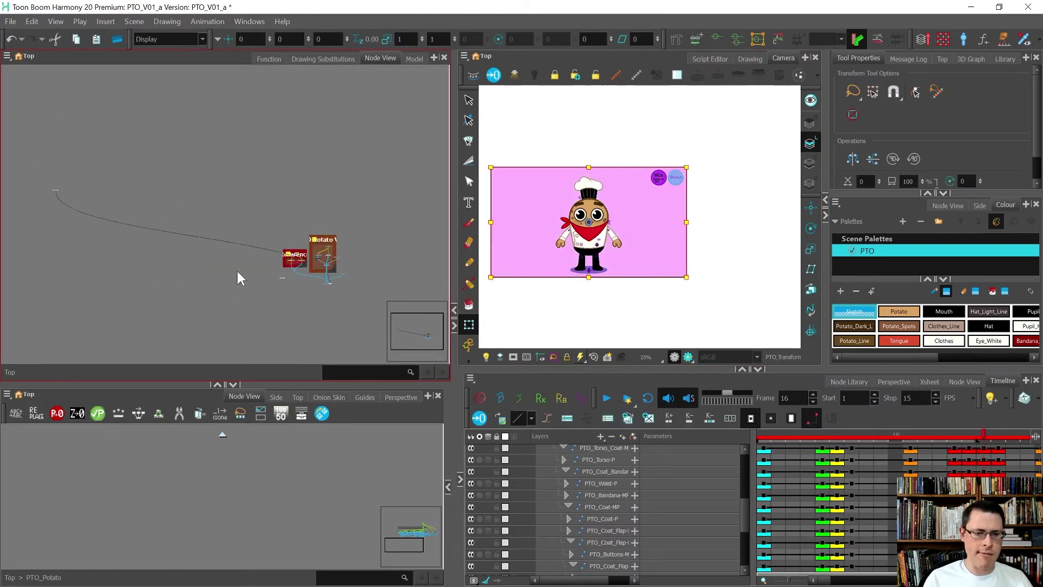
{"action": "scroll", "coordinate": [307, 274], "scroll_direction": "up", "scroll_amount": 5}
{"action": "left_click", "coordinate": [212, 272]}
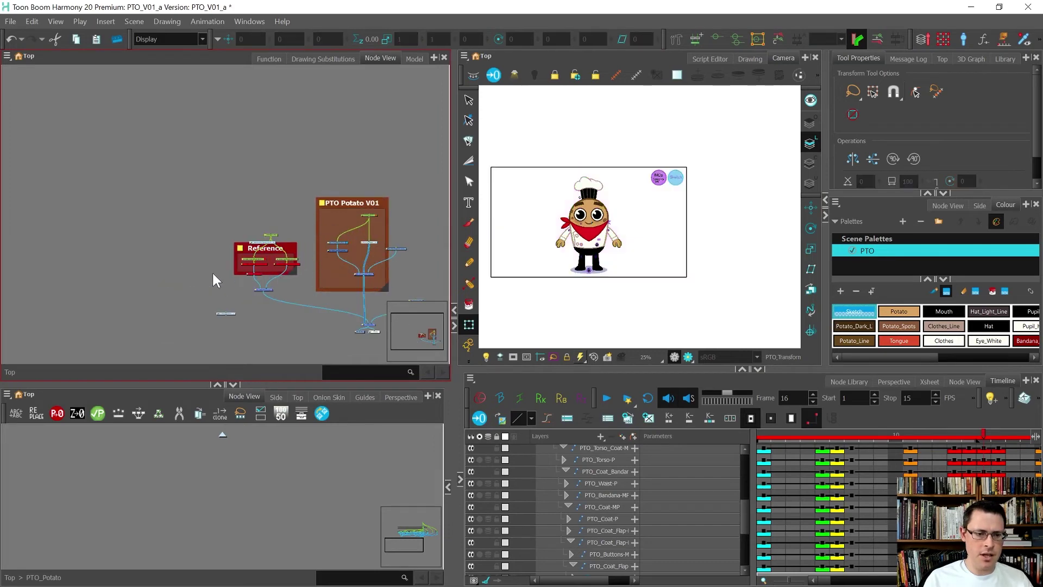
{"action": "scroll", "coordinate": [212, 272], "scroll_direction": "up", "scroll_amount": 4}
{"action": "left_click", "coordinate": [242, 262]}
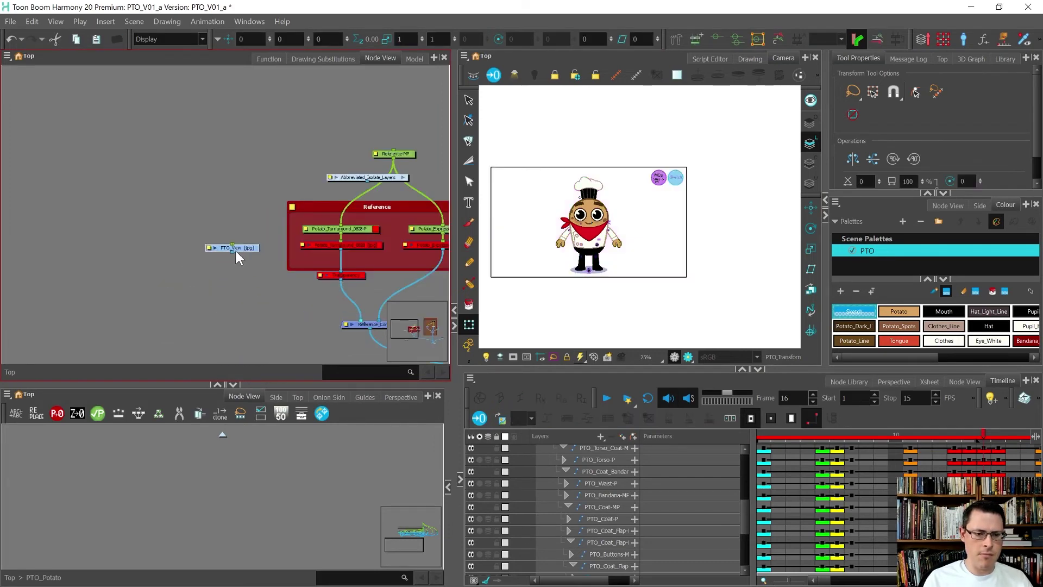
{"action": "left_click_drag", "start_coordinate": [232, 252], "coordinate": [344, 327]}
{"action": "left_click", "coordinate": [248, 294]}
{"action": "left_click", "coordinate": [230, 280]}
{"action": "left_click", "coordinate": [208, 247]}
{"action": "scroll", "coordinate": [112, 236], "scroll_direction": "down", "scroll_amount": 4}
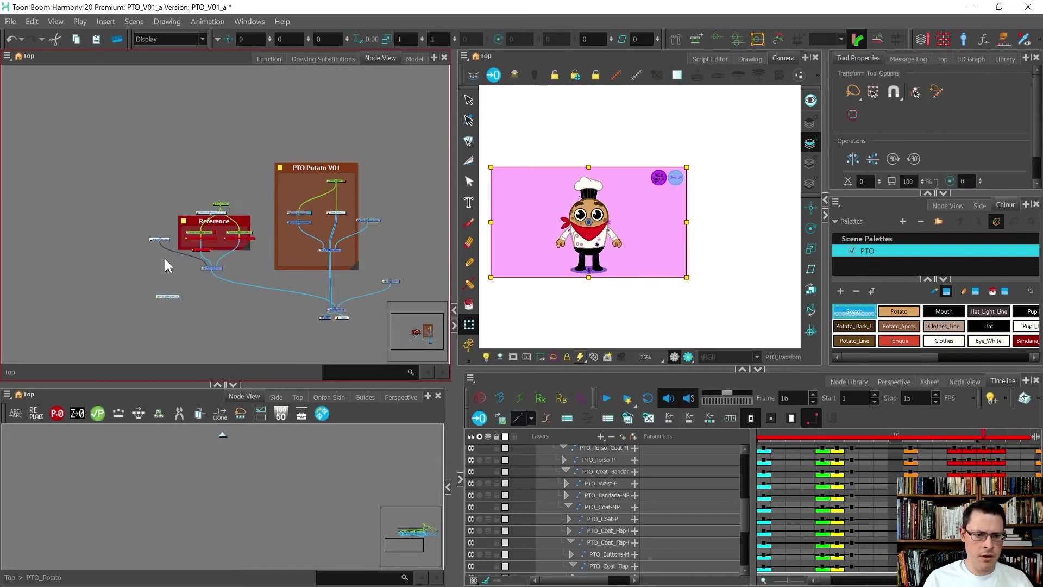
- Reorder the main Composite's inputs so that Reference_Comp sits in front of the potato rig
{"action": "scroll", "coordinate": [223, 280], "scroll_direction": "up", "scroll_amount": 1}
{"action": "scroll", "coordinate": [212, 272], "scroll_direction": "up", "scroll_amount": 3}
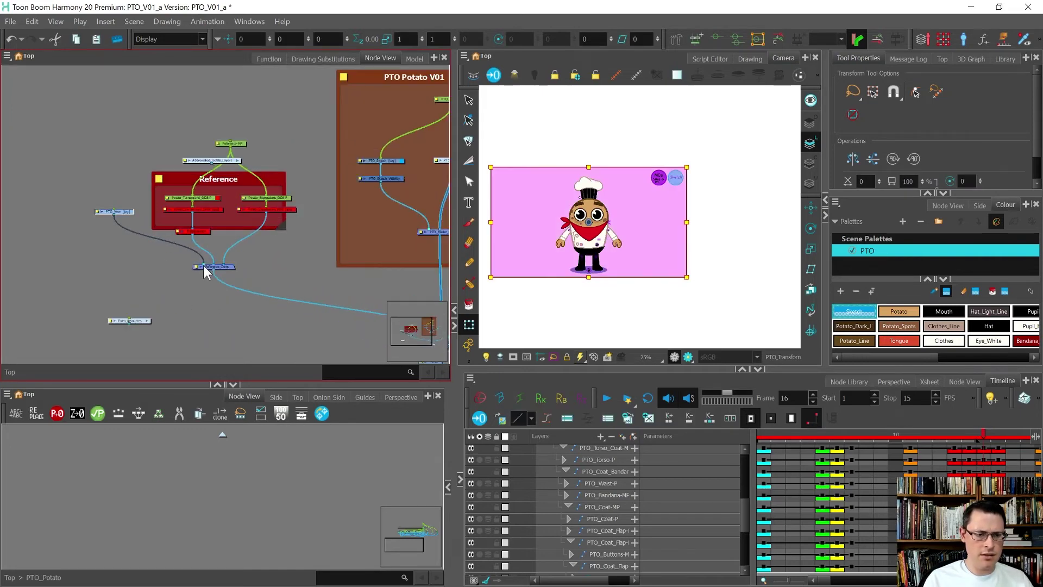
{"action": "scroll", "coordinate": [209, 270], "scroll_direction": "down", "scroll_amount": 3}
{"action": "scroll", "coordinate": [317, 307], "scroll_direction": "up", "scroll_amount": 3}
{"action": "left_click", "coordinate": [303, 300]}
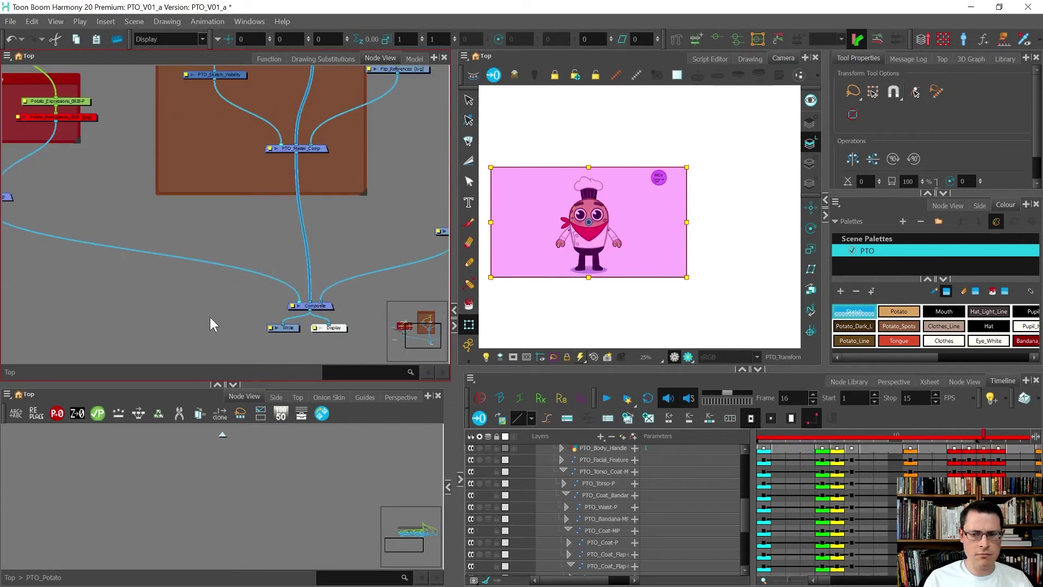
{"action": "scroll", "coordinate": [563, 245], "scroll_direction": "up", "scroll_amount": 1}
- Try shifting the imported PTO_View image in the Camera view and undo the shift
{"action": "left_click", "coordinate": [530, 276]}
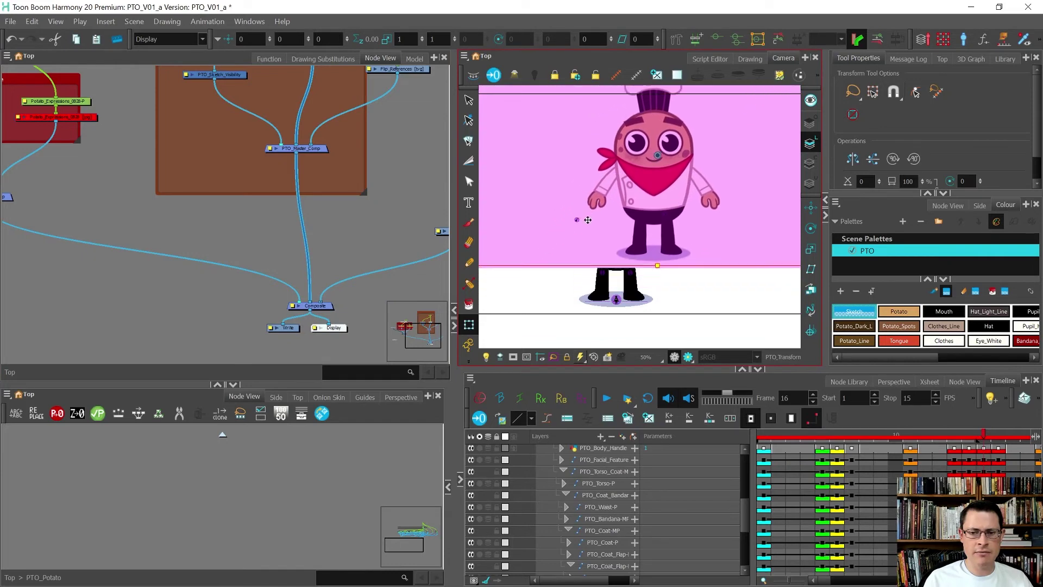
{"action": "left_click_drag", "start_coordinate": [588, 220], "coordinate": [625, 242]}
{"action": "key", "text": "ctrl+z"}
- Insert a Transparency node on the cable between PTO_View and Reference_Comp and place it directly below PTO_View
{"action": "scroll", "coordinate": [249, 255], "scroll_direction": "down", "scroll_amount": 3}
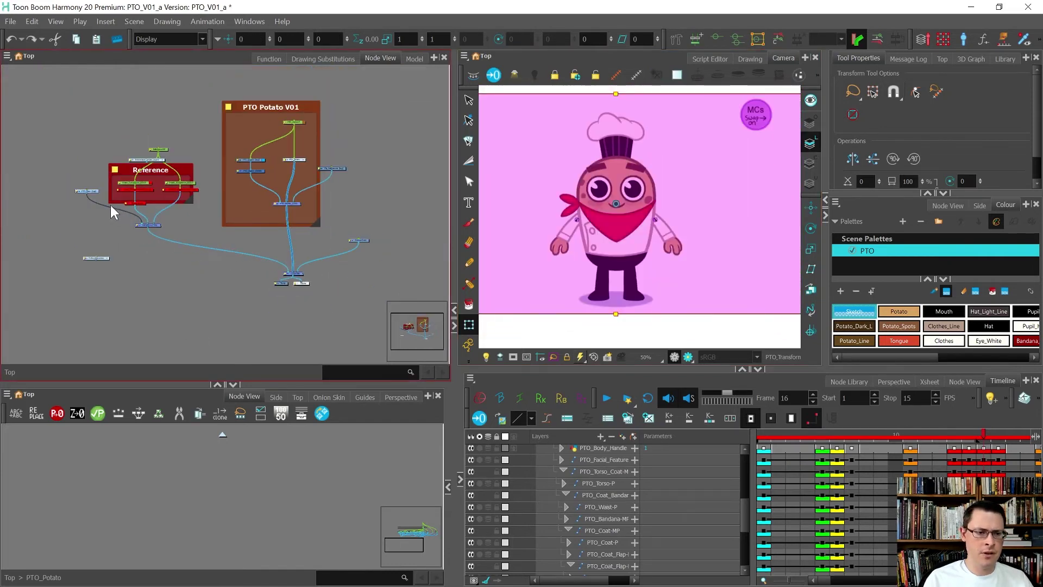
{"action": "scroll", "coordinate": [111, 211], "scroll_direction": "up", "scroll_amount": 3}
{"action": "left_click_drag", "start_coordinate": [226, 204], "coordinate": [219, 202]}
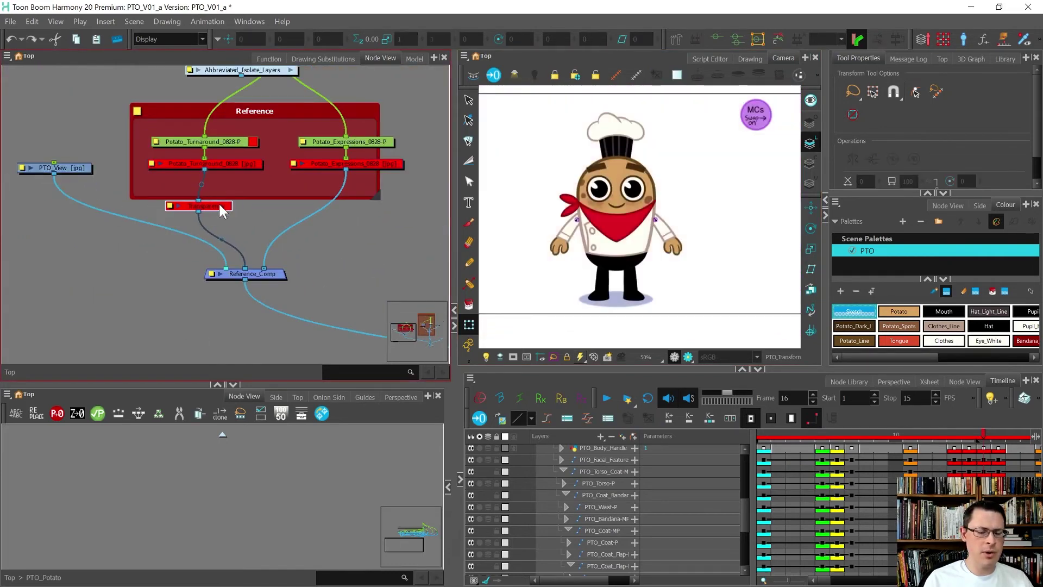
{"action": "left_click", "coordinate": [112, 242]}
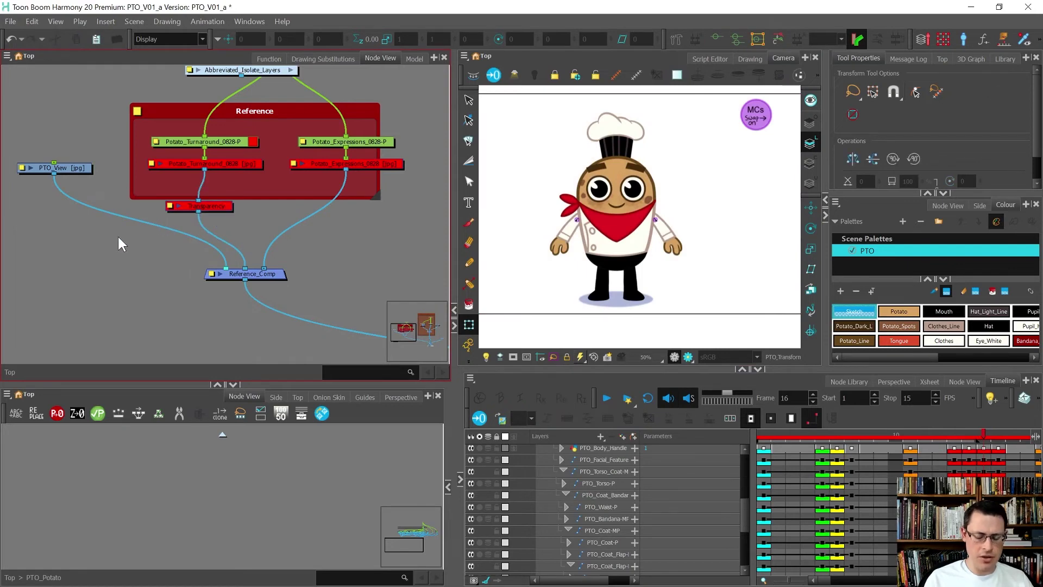
{"action": "key", "text": "Tab"}
{"action": "type", "text": "transp"}
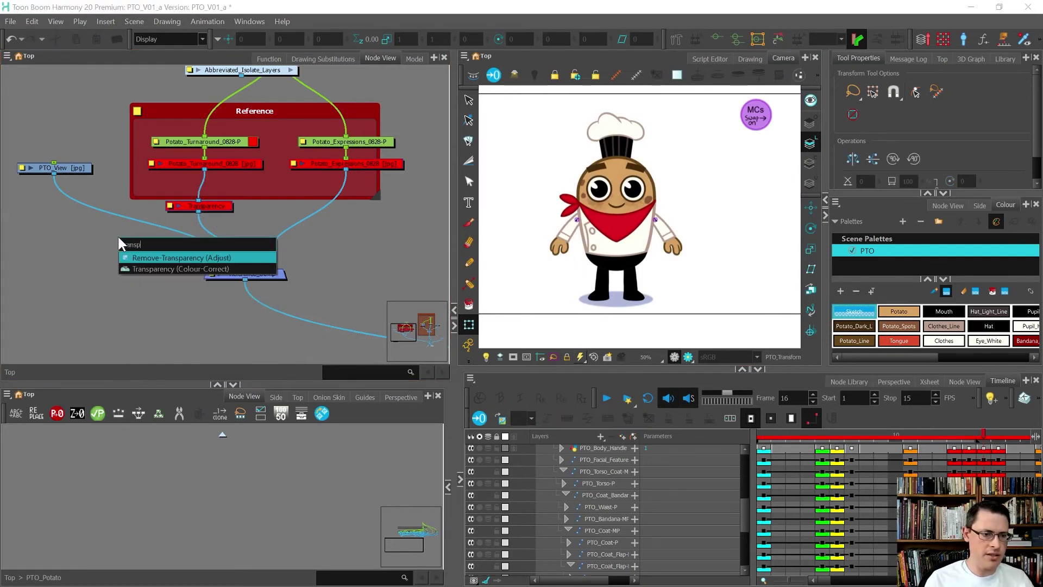
{"action": "key", "text": "Down"}
{"action": "key", "text": "Return"}
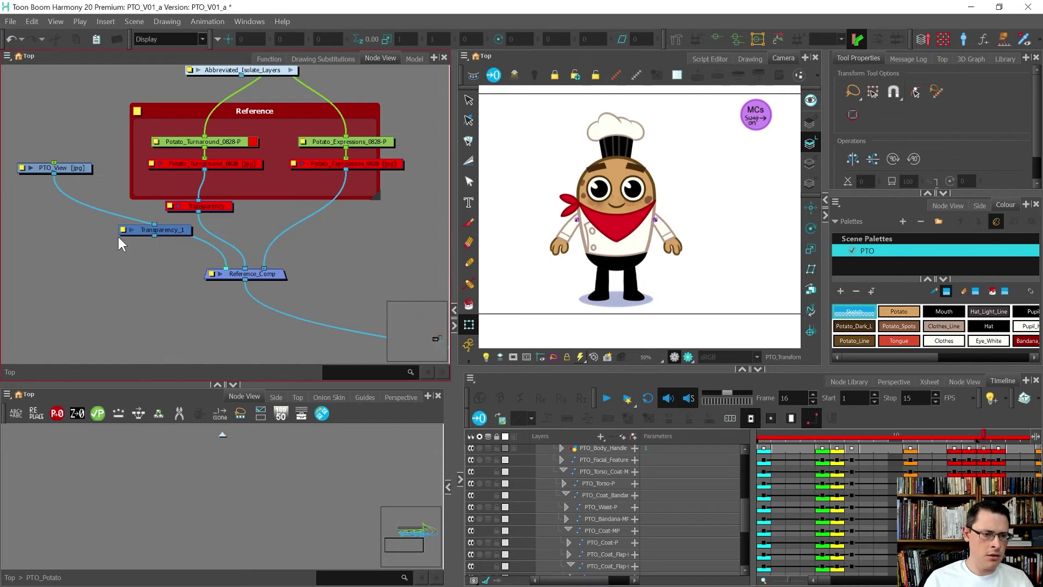
{"action": "left_click_drag", "start_coordinate": [175, 230], "coordinate": [79, 221]}
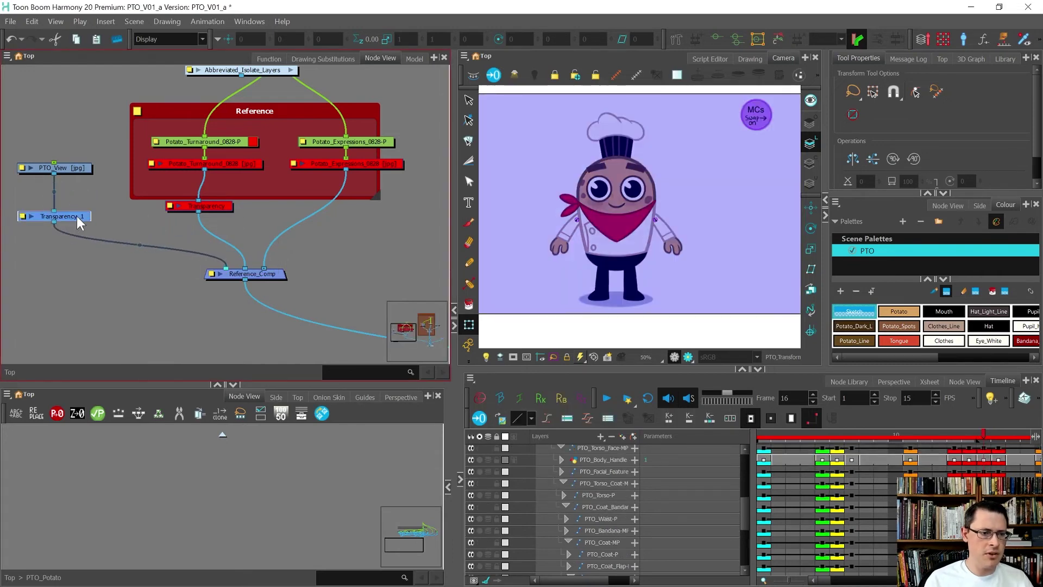
{"action": "left_click", "coordinate": [24, 215]}
{"action": "left_click", "coordinate": [437, 318]}
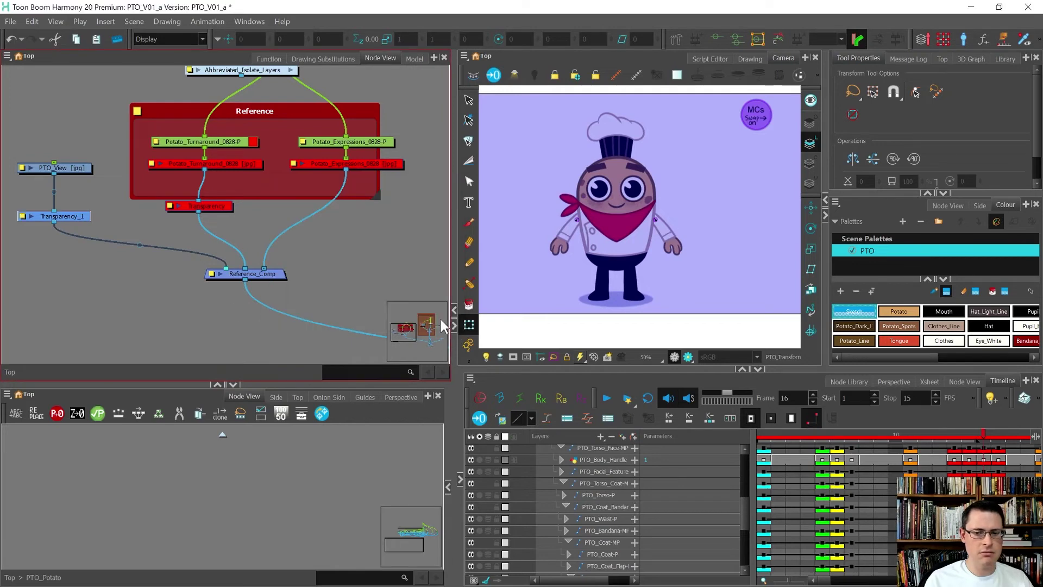
- Compare the rig on frames 15 and 16 through the semi-transparent reference image, focusing on the face, with a taller lower Node view
{"action": "left_click", "coordinate": [836, 486]}
{"action": "key", "text": "comma"}
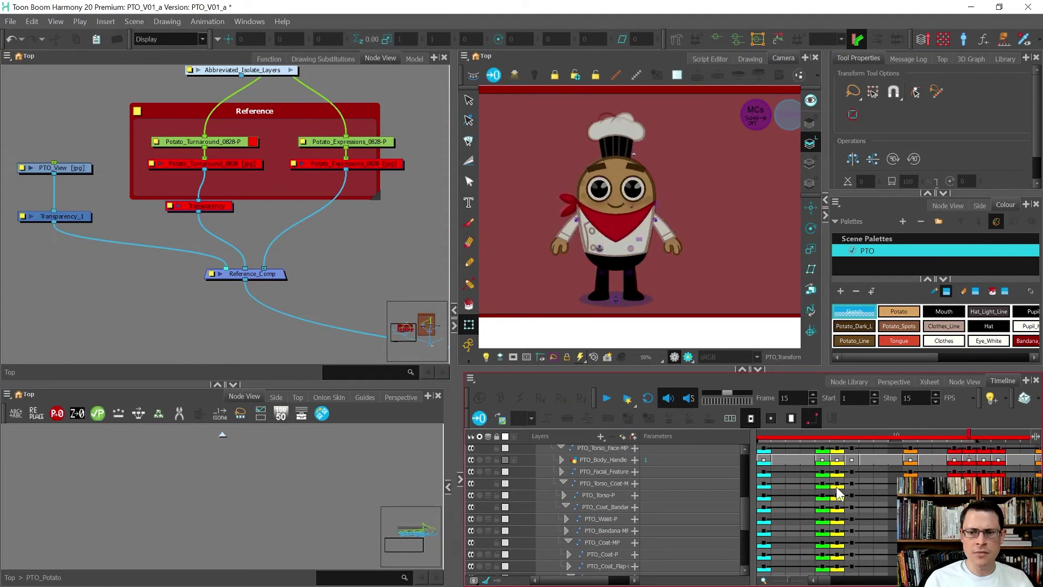
{"action": "scroll", "coordinate": [560, 173], "scroll_direction": "up", "scroll_amount": 2}
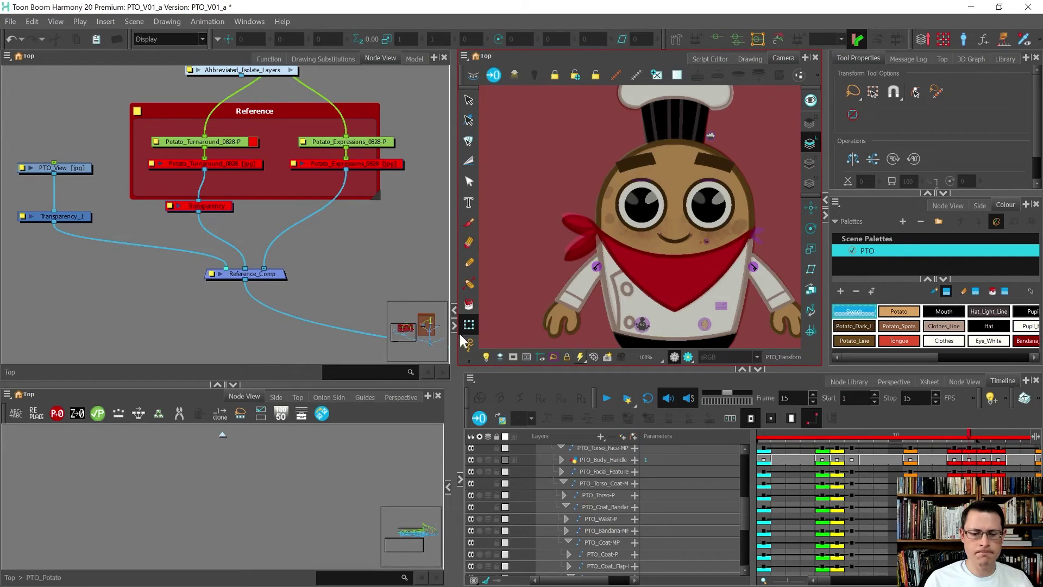
{"action": "left_click_drag", "start_coordinate": [388, 303], "coordinate": [388, 279]}
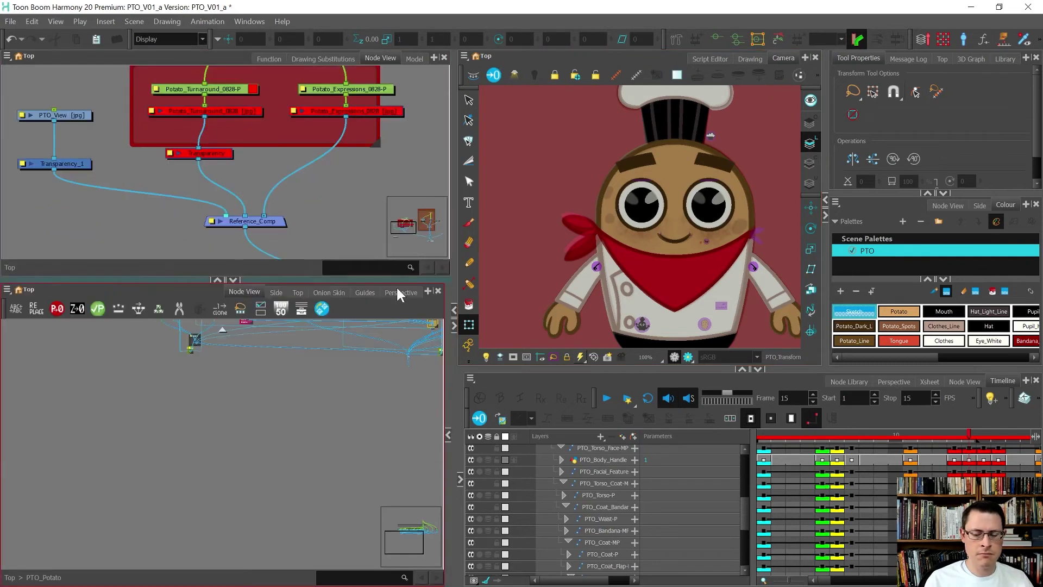
{"action": "key", "text": "period"}
{"action": "scroll", "coordinate": [614, 216], "scroll_direction": "up", "scroll_amount": 1}
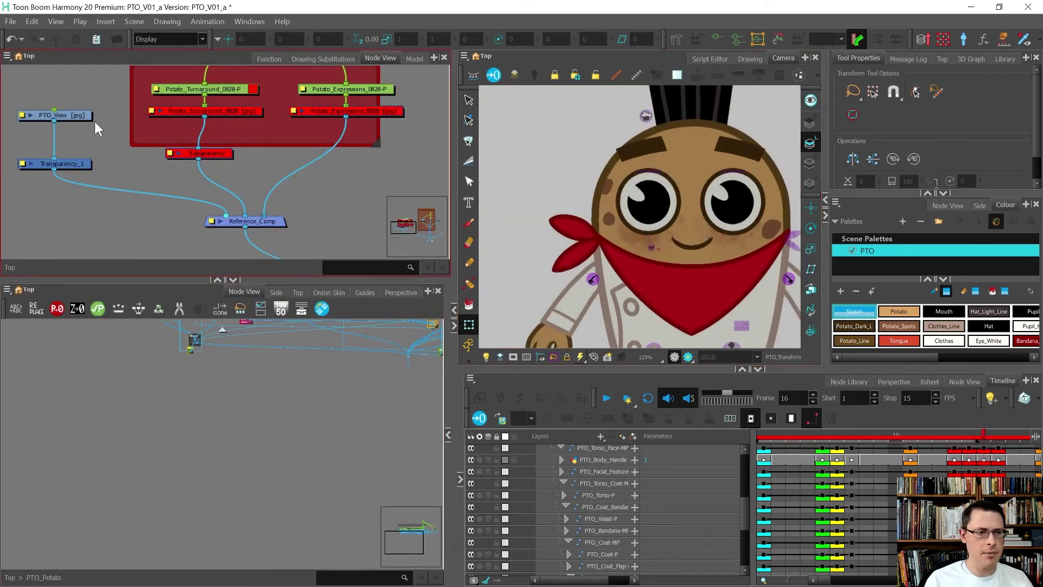
- Pick a face spot on frame 16, locate the Spots group in the rig and select its original, unflipped spot drawing nodes
{"action": "left_click", "coordinate": [69, 117]}
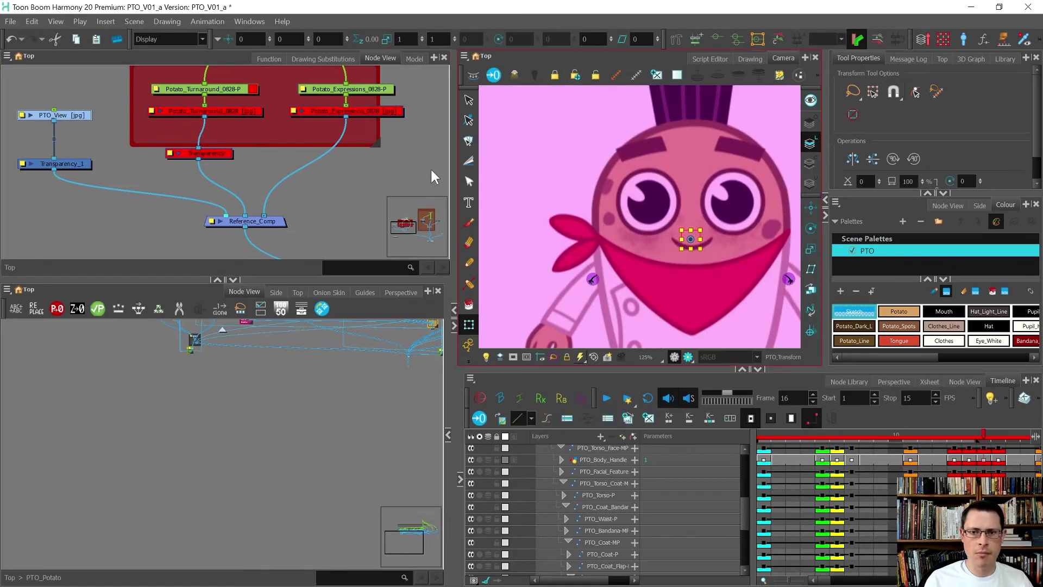
{"action": "left_click", "coordinate": [507, 207]}
{"action": "left_click", "coordinate": [667, 214]}
{"action": "left_click", "coordinate": [609, 220]}
{"action": "scroll", "coordinate": [233, 402], "scroll_direction": "up", "scroll_amount": 5}
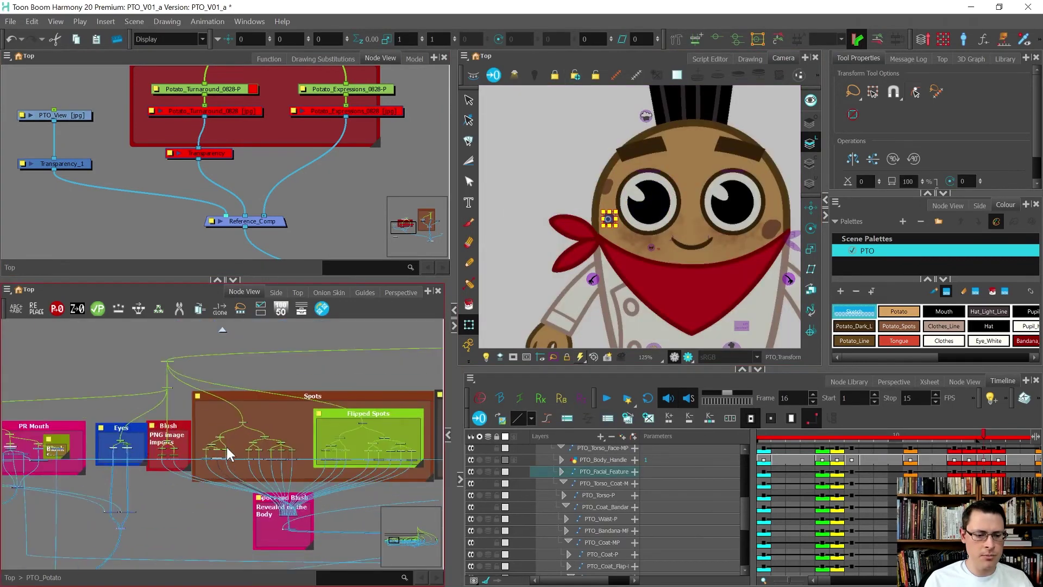
{"action": "scroll", "coordinate": [226, 447], "scroll_direction": "up", "scroll_amount": 5}
{"action": "left_click_drag", "start_coordinate": [168, 433], "coordinate": [409, 455]}
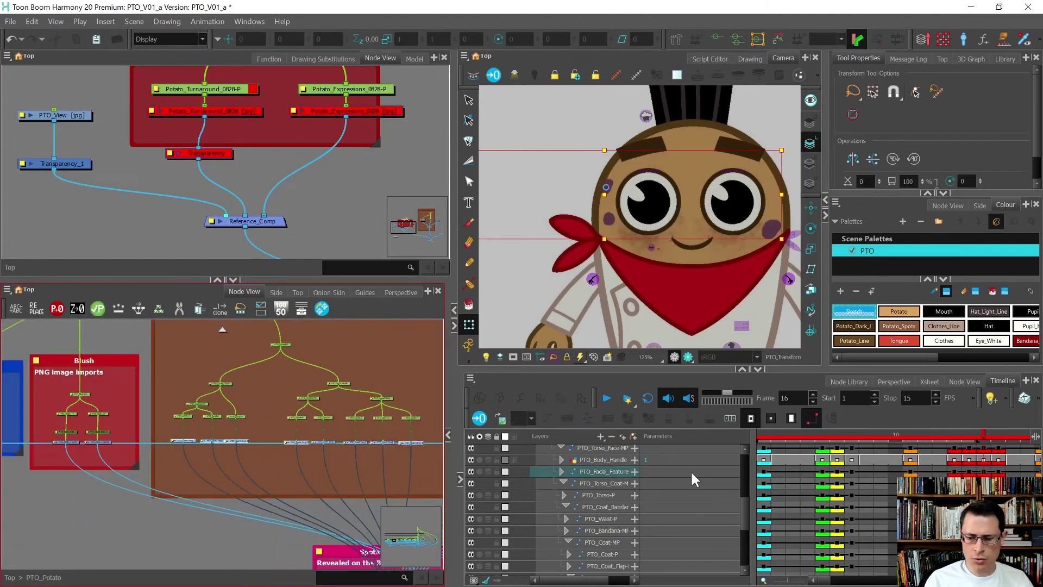
- Check the original spots' positions against the reference by flipping between frames 15, 16 and 17
{"action": "key", "text": "period"}
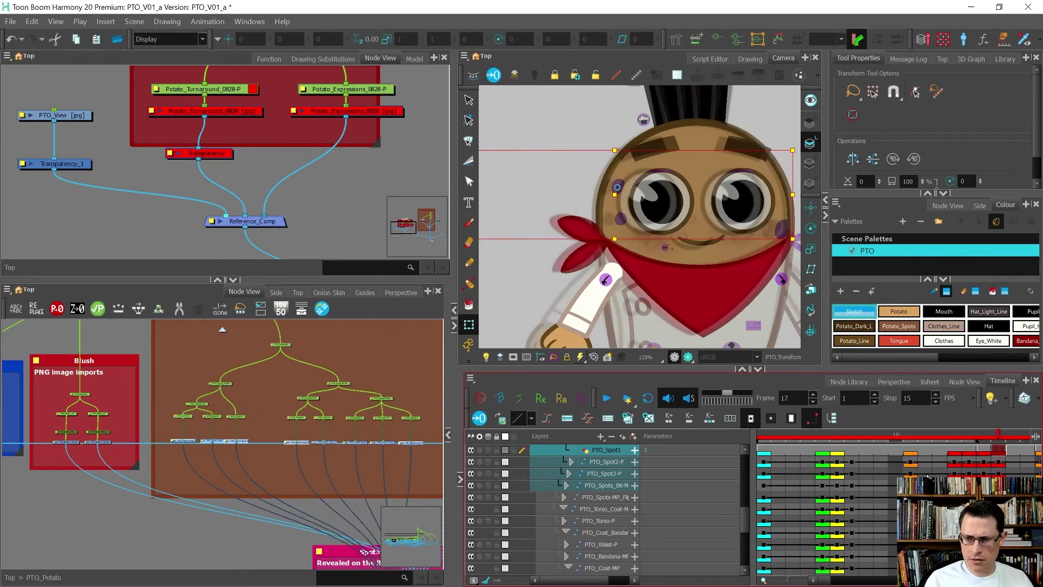
{"action": "key", "text": "comma"}
{"action": "key", "text": "comma"}
{"action": "key", "text": "period"}
{"action": "key", "text": "comma"}
{"action": "key", "text": "period"}
{"action": "key", "text": "comma"}
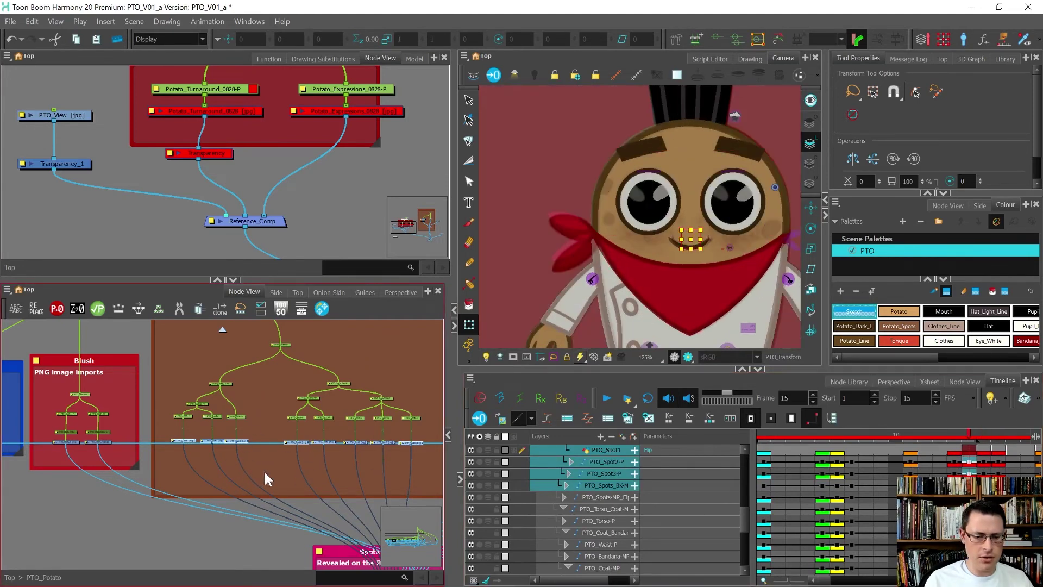
- Inspect the PTO_Spot1_Flip drawing from the Flipped Spots group in the Drawing view at frame 15
{"action": "scroll", "coordinate": [148, 441], "scroll_direction": "down", "scroll_amount": 3}
{"action": "scroll", "coordinate": [338, 438], "scroll_direction": "up", "scroll_amount": 5}
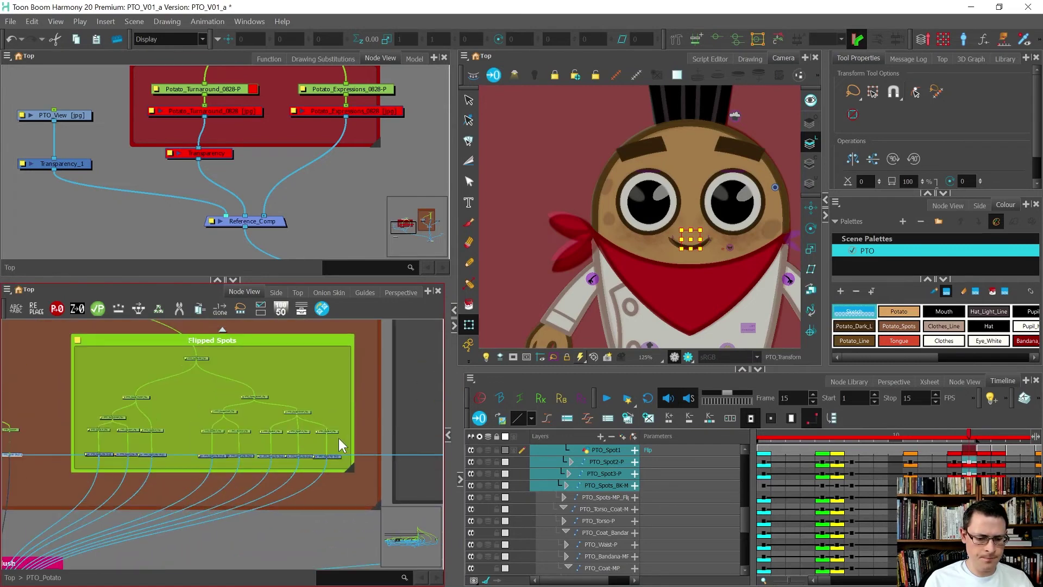
{"action": "left_click_drag", "start_coordinate": [340, 441], "coordinate": [94, 484]}
{"action": "left_click_drag", "start_coordinate": [41, 462], "coordinate": [31, 465]}
{"action": "scroll", "coordinate": [31, 466], "scroll_direction": "up", "scroll_amount": 4}
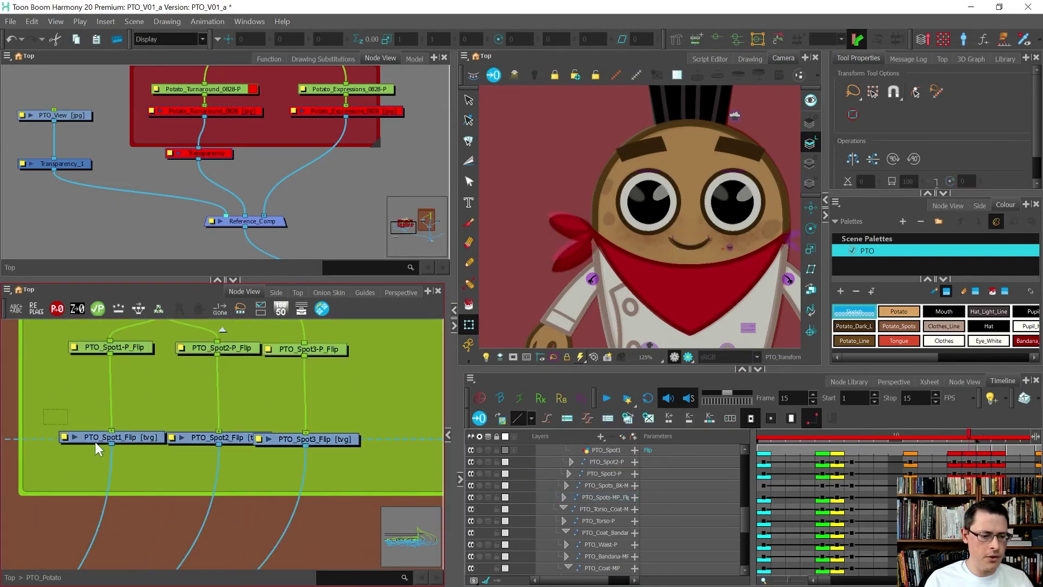
{"action": "left_click", "coordinate": [75, 435]}
{"action": "left_click", "coordinate": [757, 58]}
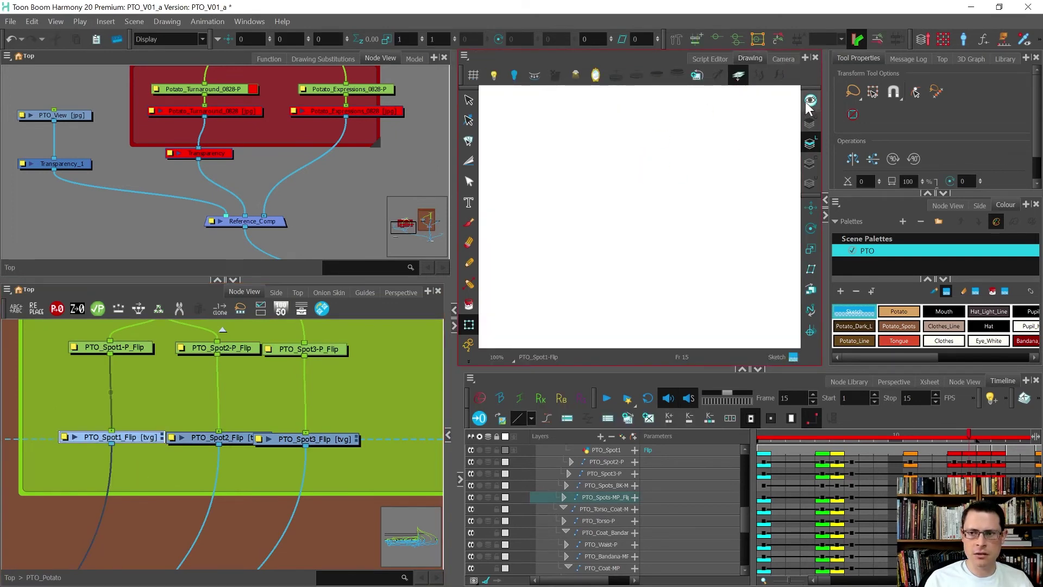
{"action": "left_click", "coordinate": [234, 392]}
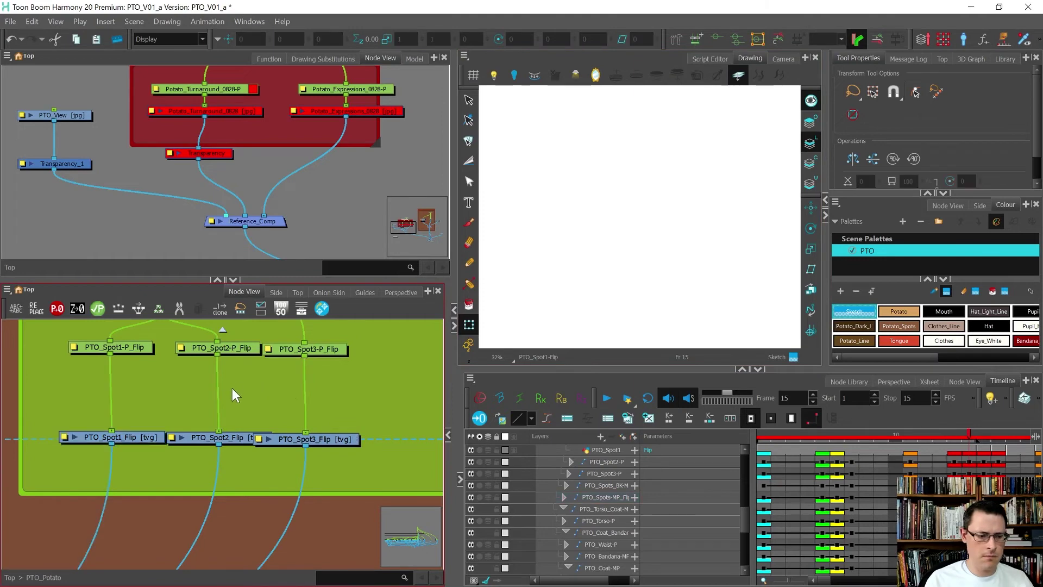
- Inspect the PTO_Spot2_Flip and PTO_Spot3_Flip drawings in the Drawing view at frame 15
{"action": "left_click", "coordinate": [242, 436]}
{"action": "left_click", "coordinate": [360, 421]}
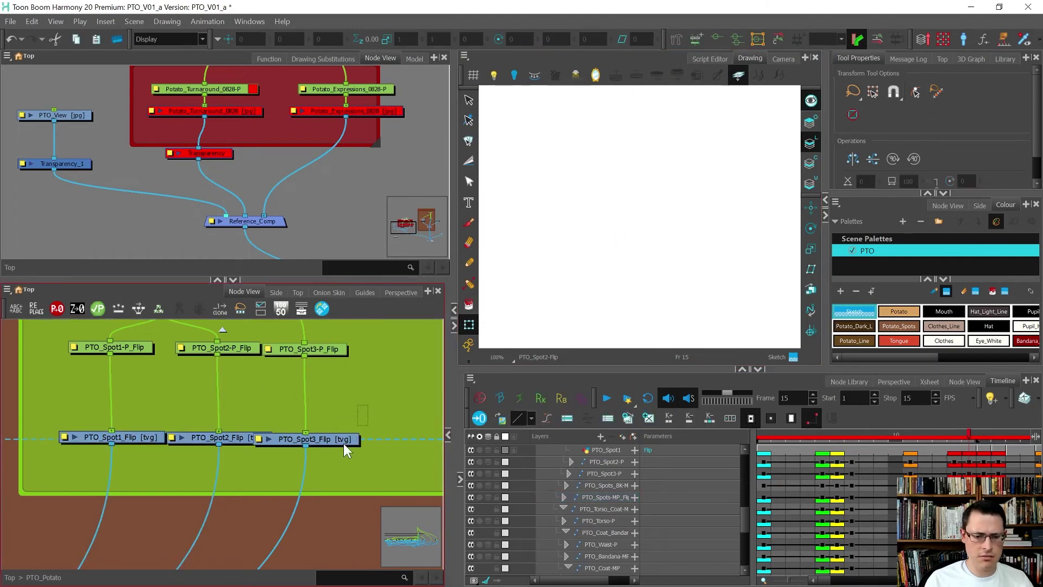
{"action": "left_click", "coordinate": [326, 439]}
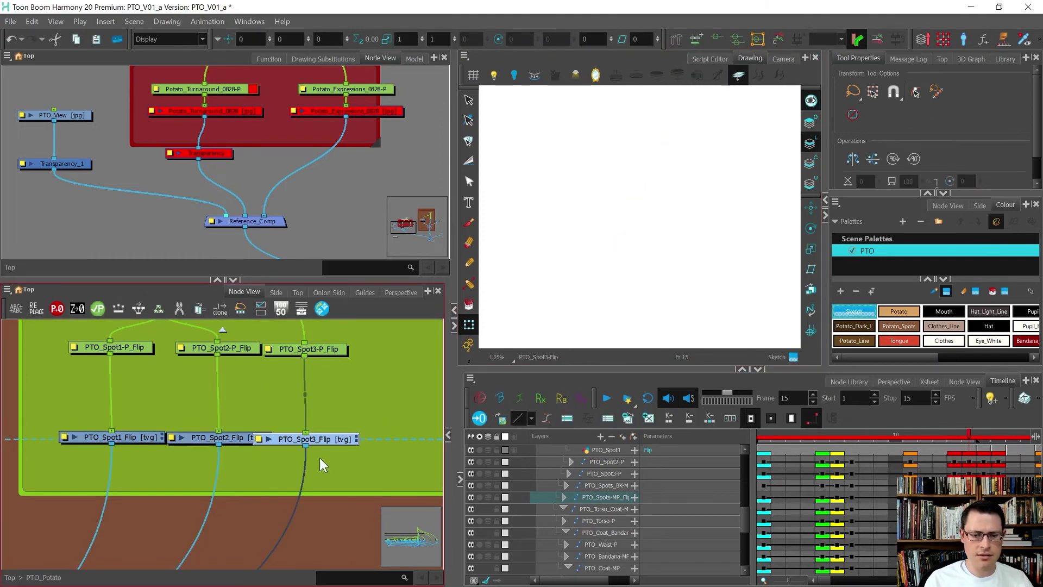
{"action": "scroll", "coordinate": [297, 463], "scroll_direction": "down", "scroll_amount": 5}
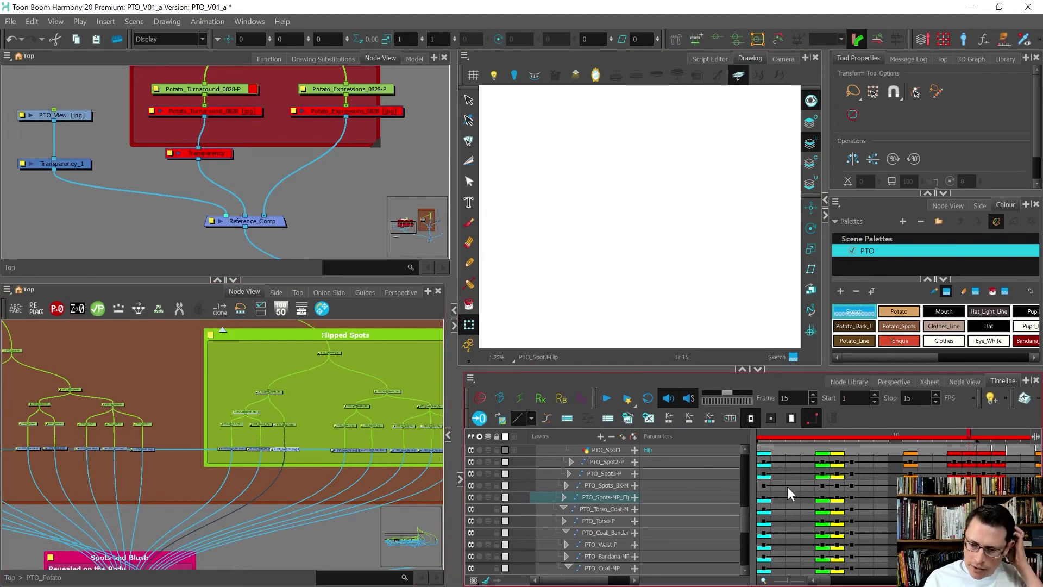
- Cut the spot artwork from PTO_Spot1_Flip's frame 16 drawing and paste it into its Flip drawing at frame 15
{"action": "key", "text": "period"}
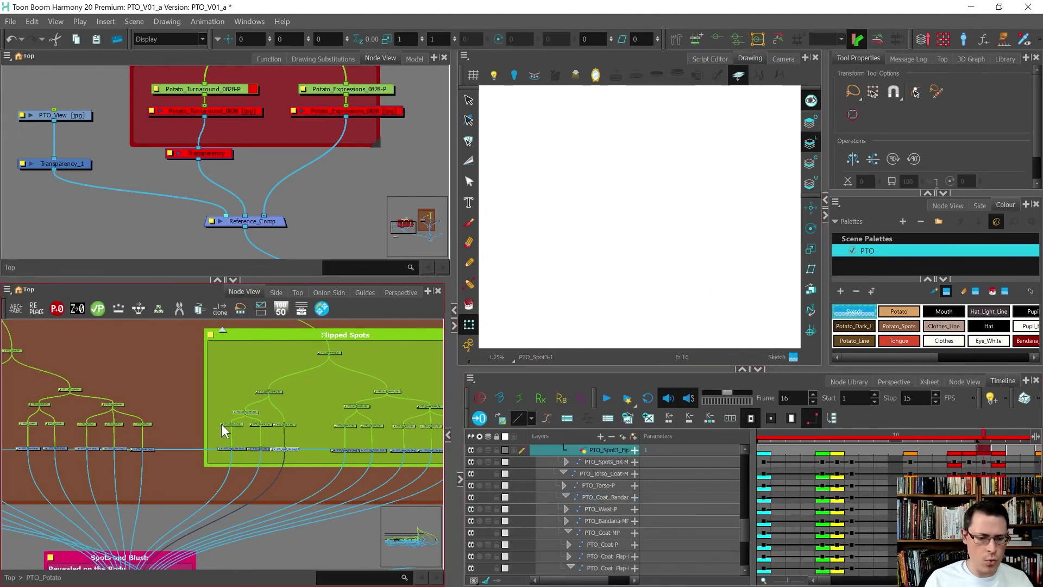
{"action": "scroll", "coordinate": [223, 445], "scroll_direction": "up", "scroll_amount": 4}
{"action": "left_click_drag", "start_coordinate": [259, 467], "coordinate": [259, 467]}
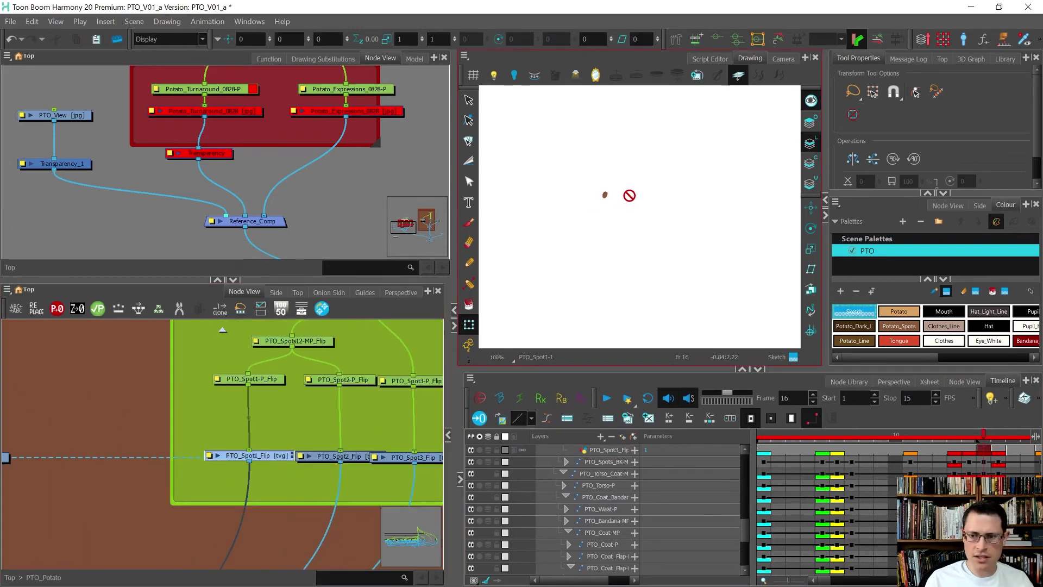
{"action": "key", "text": "alt+s"}
{"action": "scroll", "coordinate": [650, 188], "scroll_direction": "up", "scroll_amount": 1}
{"action": "left_click_drag", "start_coordinate": [648, 169], "coordinate": [647, 194]}
{"action": "key", "text": "Delete"}
{"action": "key", "text": "period"}
{"action": "key", "text": "comma"}
{"action": "key", "text": "comma"}
{"action": "key", "text": "ctrl+v"}
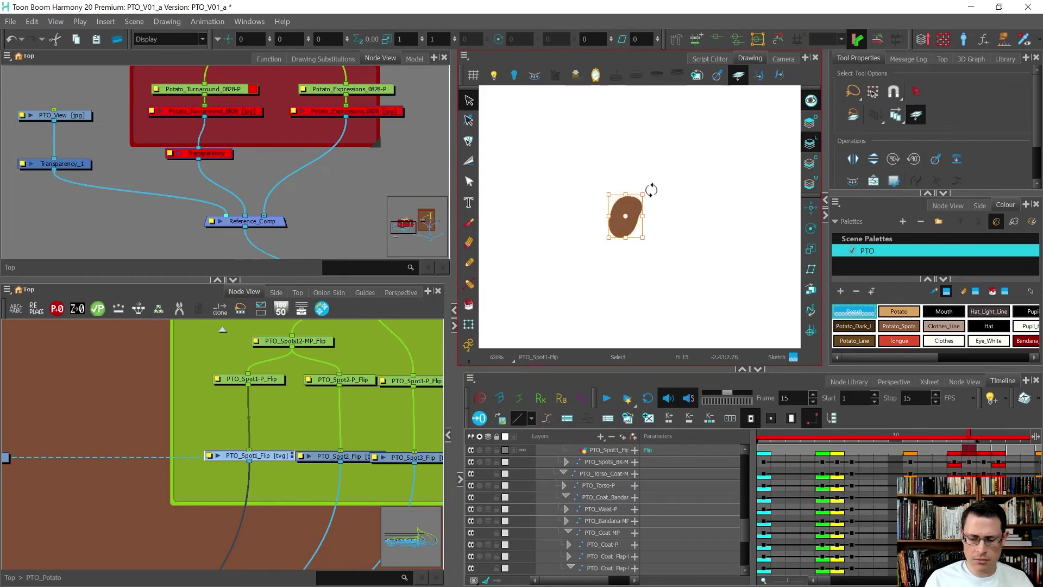
- Move the PTO_Spot2_Flip artwork from the frame 16 drawing into the Flip drawing at frame 15
{"action": "key", "text": "period"}
{"action": "left_click", "coordinate": [337, 456]}
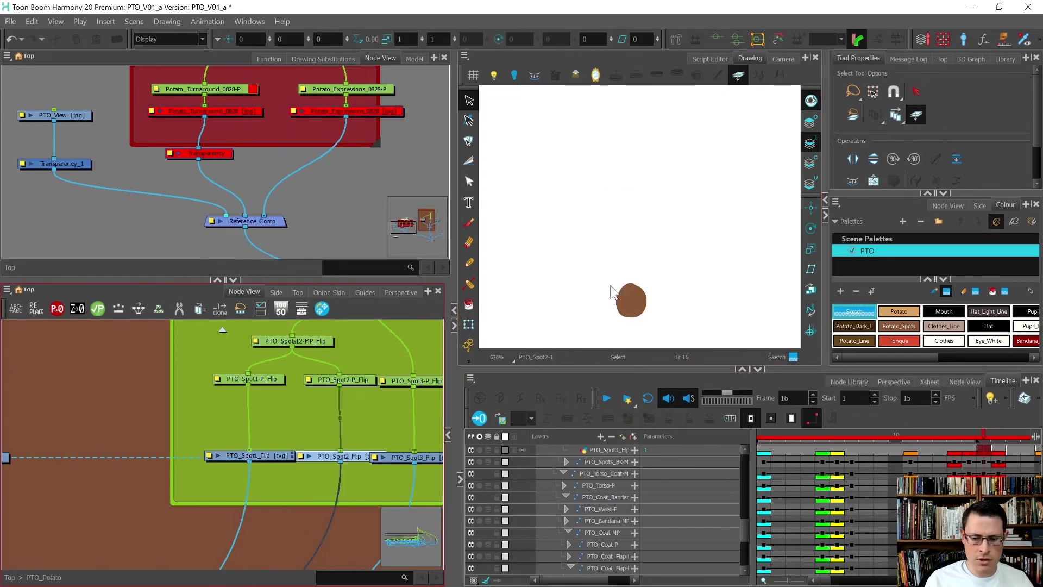
{"action": "left_click_drag", "start_coordinate": [603, 272], "coordinate": [668, 226]}
{"action": "key", "text": "Delete"}
{"action": "key", "text": "comma"}
{"action": "key", "text": "ctrl+v"}
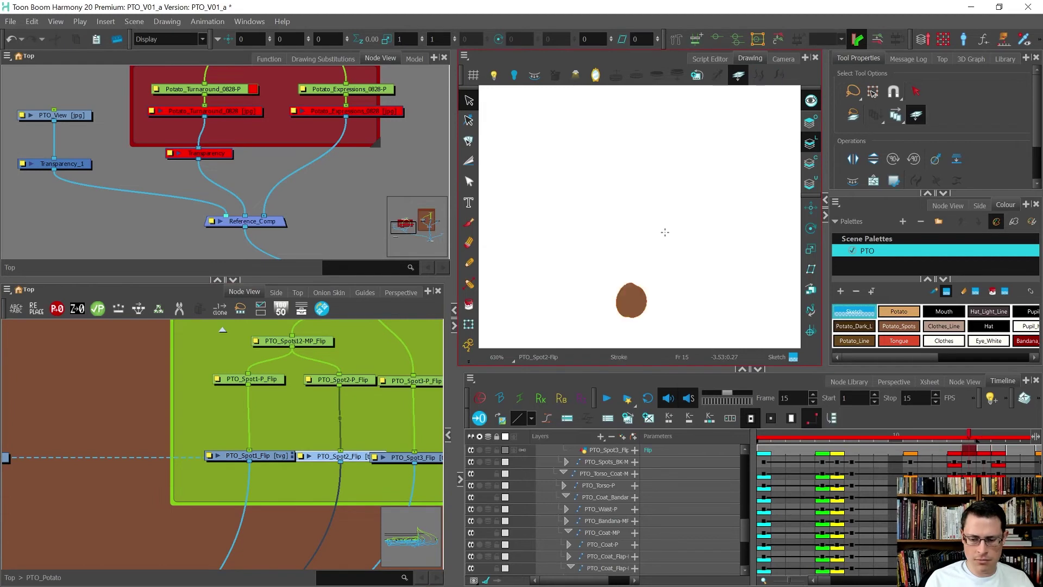
- Cut all PTO_Spot3_Flip artwork on frame 16 and paste it into the layer's Flip drawing at frame 15
{"action": "scroll", "coordinate": [325, 416], "scroll_direction": "down", "scroll_amount": 3}
{"action": "scroll", "coordinate": [148, 426], "scroll_direction": "up", "scroll_amount": 2}
{"action": "left_click", "coordinate": [148, 426]}
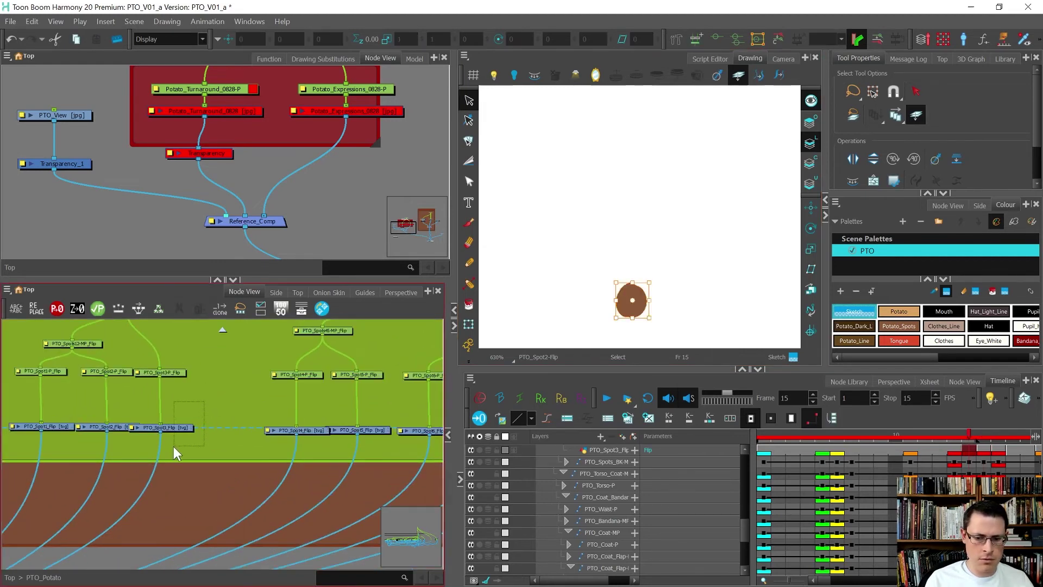
{"action": "key", "text": "period"}
{"action": "key", "text": "ctrl+a"}
{"action": "scroll", "coordinate": [593, 244], "scroll_direction": "down", "scroll_amount": 8}
{"action": "scroll", "coordinate": [639, 265], "scroll_direction": "up", "scroll_amount": 3}
{"action": "key", "text": "ctrl+x"}
{"action": "key", "text": "comma"}
{"action": "key", "text": "ctrl+v"}
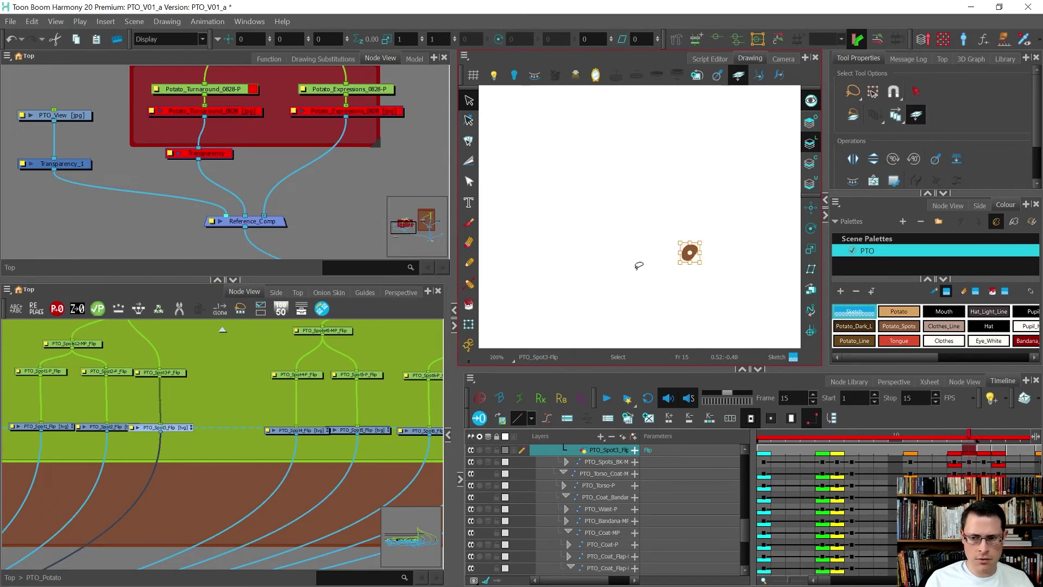
- Transfer the PTO_Spot4_Flip artwork from frame 16 to its Flip drawing at frame 15
{"action": "key", "text": "period"}
{"action": "left_click", "coordinate": [309, 411]}
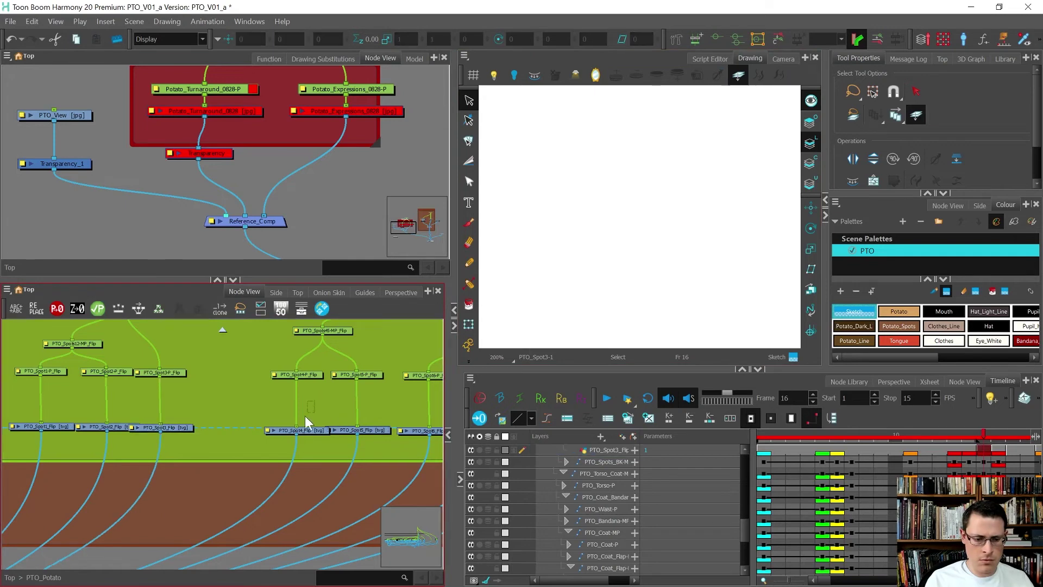
{"action": "left_click", "coordinate": [304, 430]}
{"action": "scroll", "coordinate": [556, 219], "scroll_direction": "down", "scroll_amount": 2}
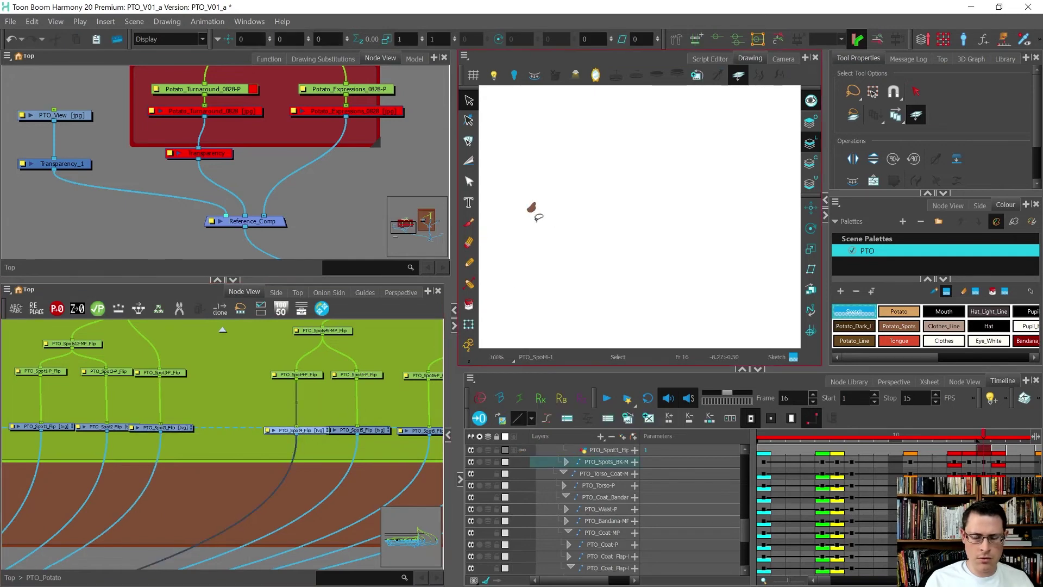
{"action": "key", "text": "comma"}
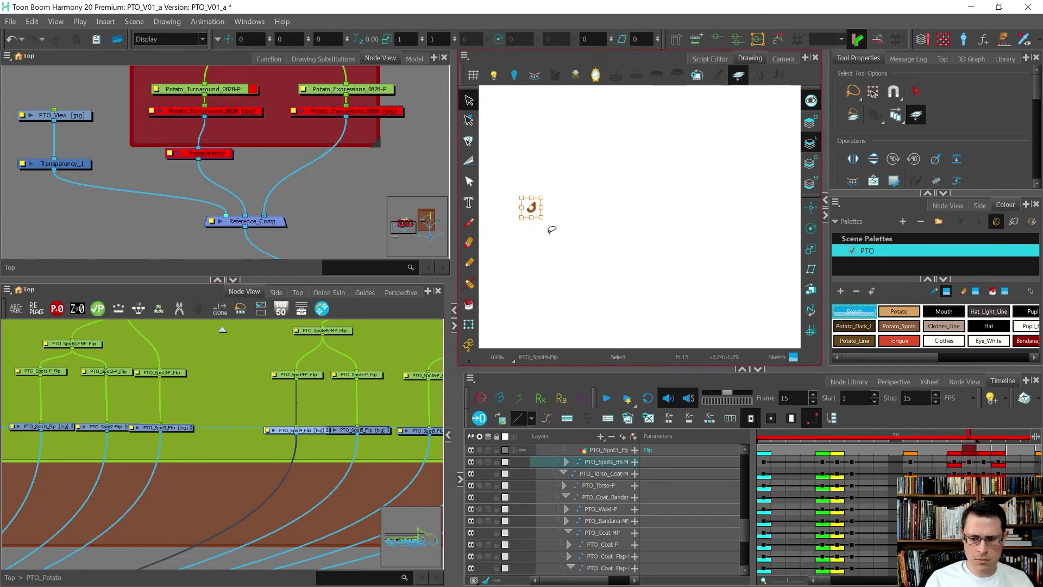
- Transfer the PTO_Spot5_Flip artwork from frame 16 to its Flip drawing at frame 15
{"action": "key", "text": "period"}
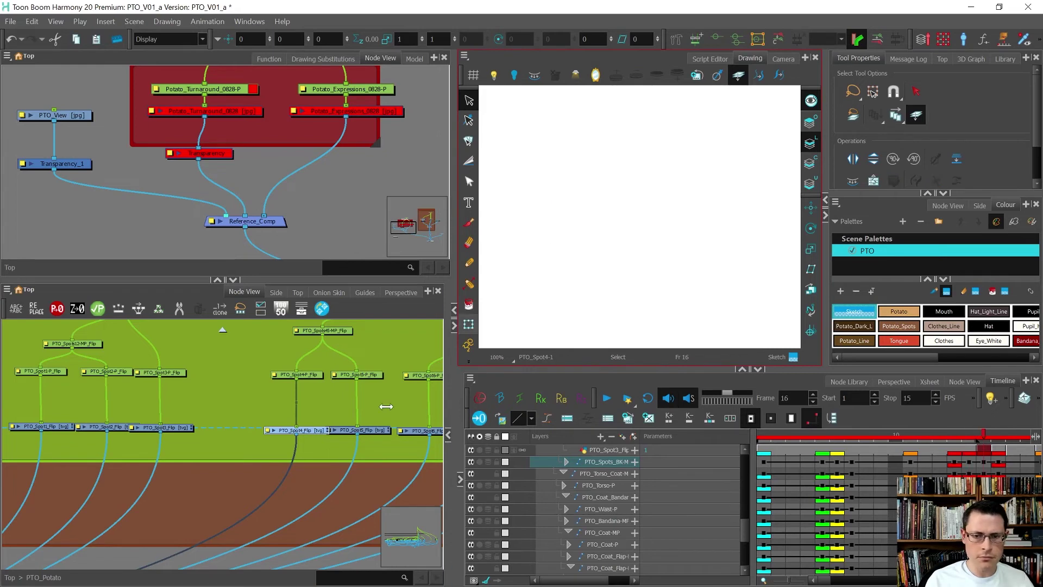
{"action": "left_click", "coordinate": [358, 430]}
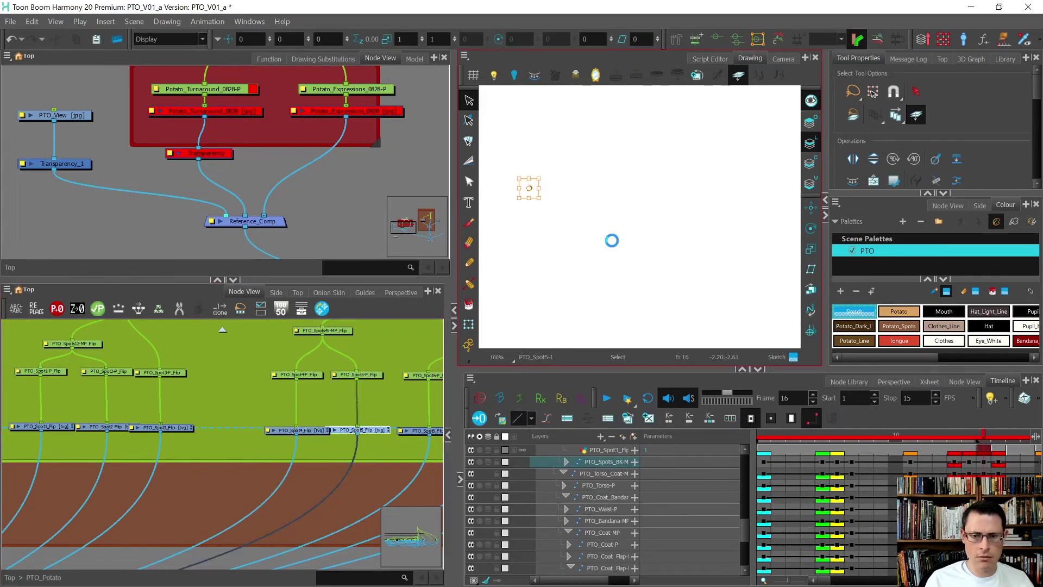
{"action": "key", "text": "comma"}
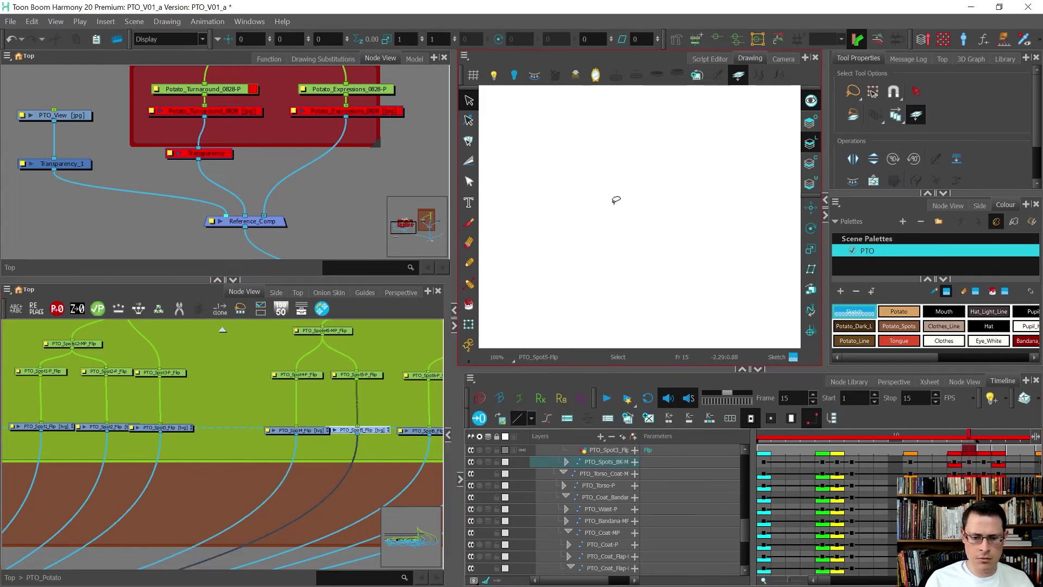
{"action": "key", "text": "ctrl+a"}
- Cut the PTO_Spot6_Flip artwork on frame 16 and paste it into the Flip drawing at frame 15
{"action": "key", "text": "period"}
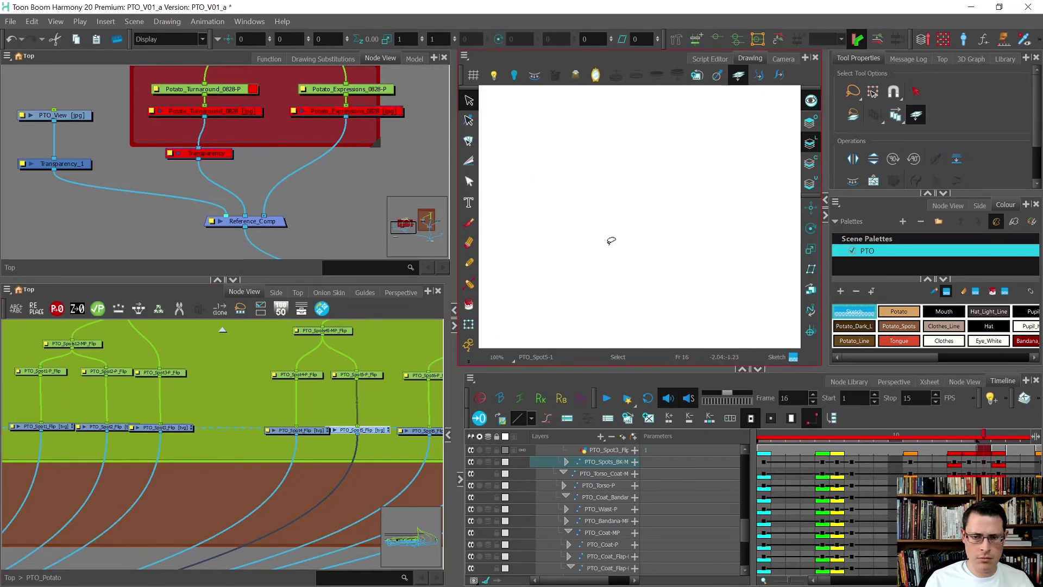
{"action": "scroll", "coordinate": [208, 416], "scroll_direction": "down", "scroll_amount": 3}
{"action": "scroll", "coordinate": [350, 415], "scroll_direction": "up", "scroll_amount": 5}
{"action": "left_click", "coordinate": [340, 438]}
{"action": "left_click", "coordinate": [570, 202]}
{"action": "key", "text": "comma"}
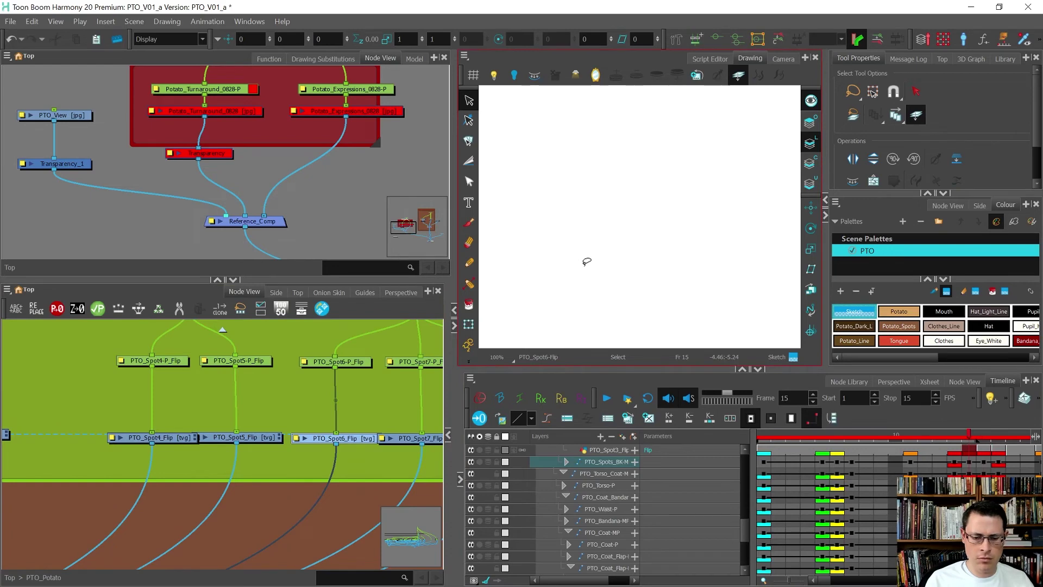
{"action": "key", "text": "ctrl+a"}
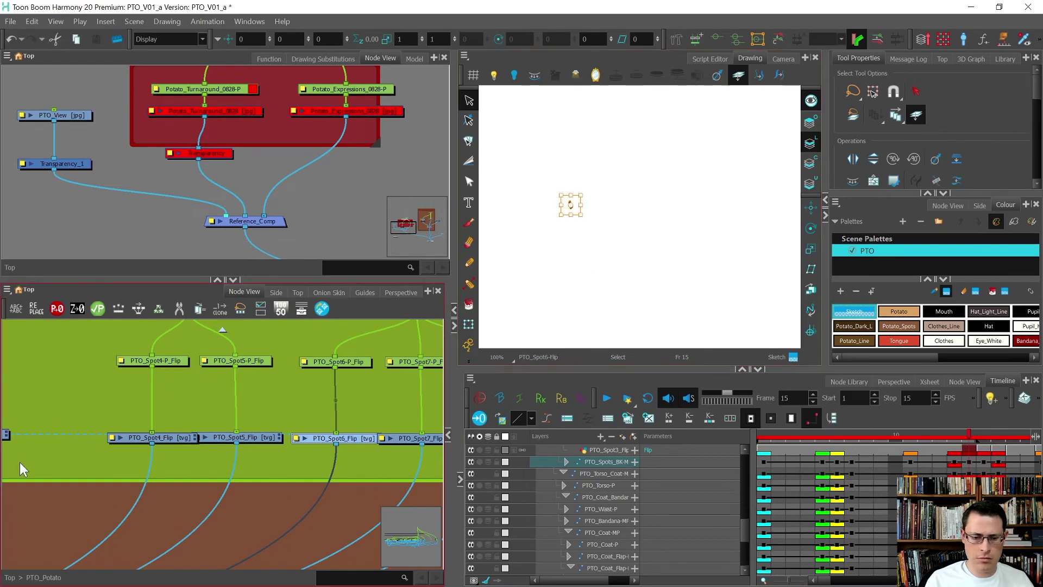
- Remove the PTO_Spot7_Flip artwork from frame 16 and place it in the Flip drawing at frame 15
{"action": "scroll", "coordinate": [20, 462], "scroll_direction": "down", "scroll_amount": 3}
{"action": "scroll", "coordinate": [241, 427], "scroll_direction": "up", "scroll_amount": 3}
{"action": "left_click", "coordinate": [288, 482]}
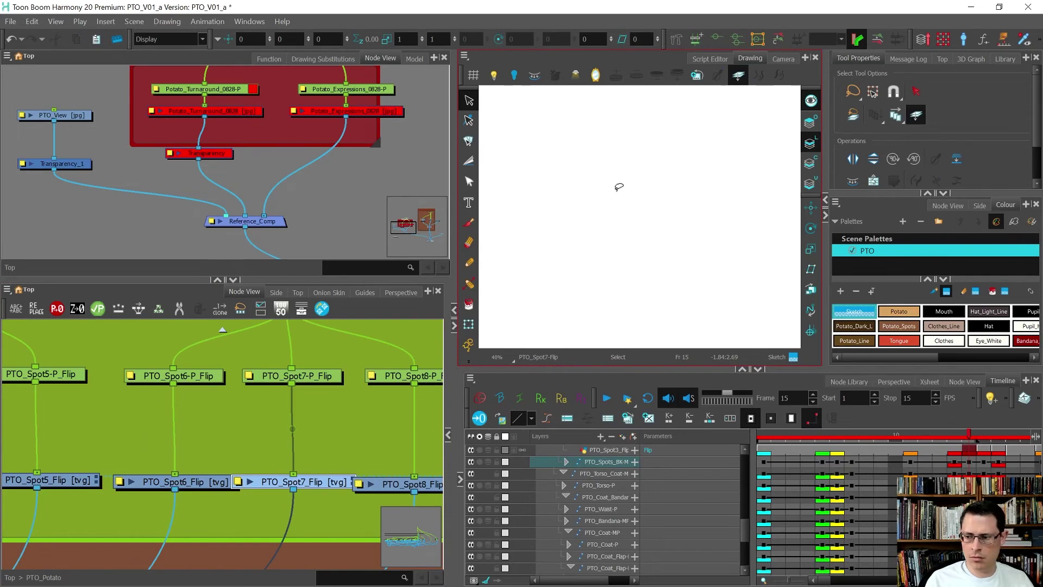
{"action": "key", "text": "period"}
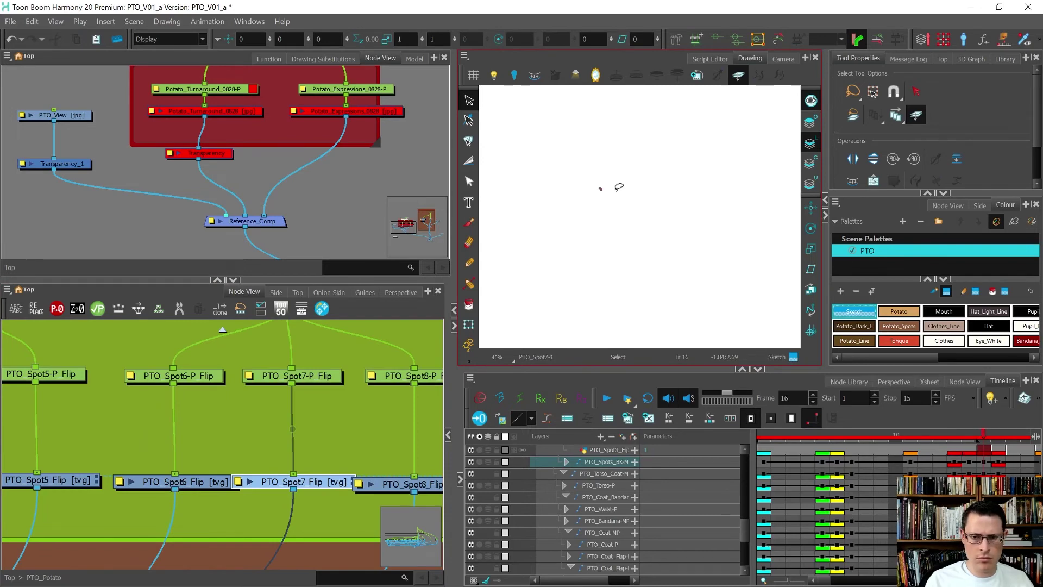
{"action": "left_click_drag", "start_coordinate": [619, 188], "coordinate": [612, 189]}
{"action": "key", "text": "Delete"}
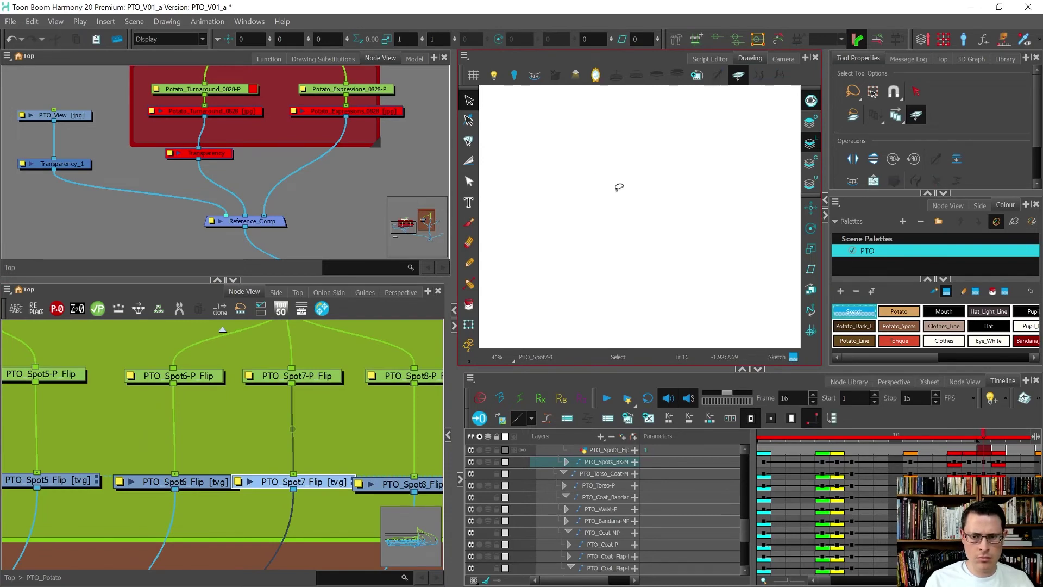
{"action": "key", "text": "comma"}
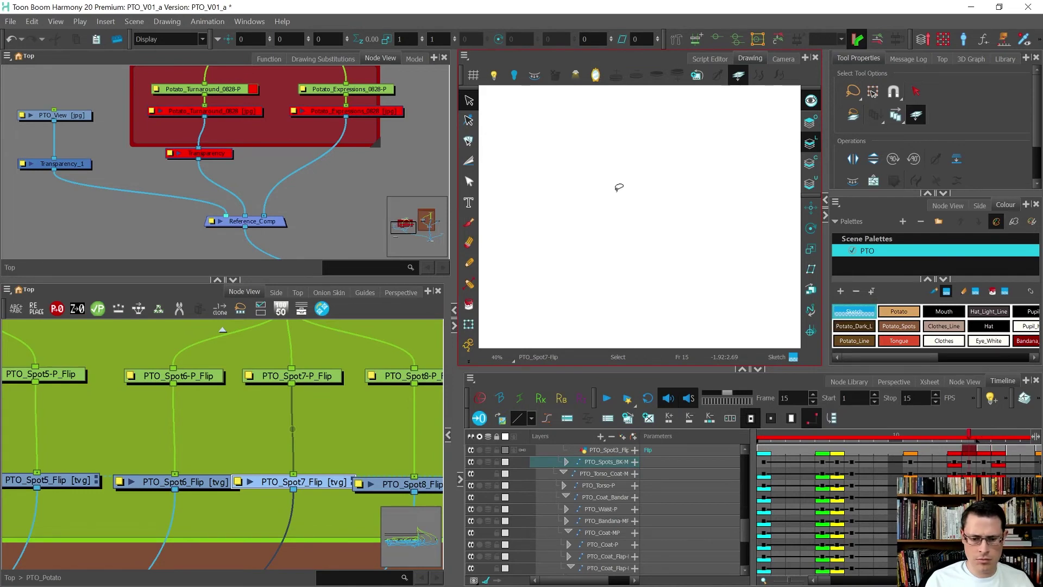
{"action": "left_click_drag", "start_coordinate": [619, 187], "coordinate": [613, 190]}
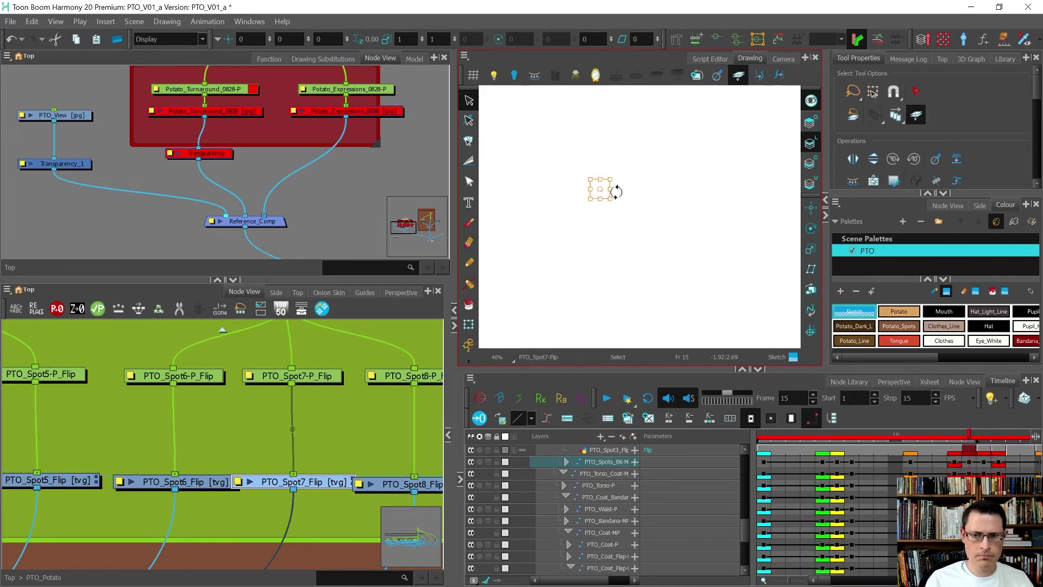
- Move the PTO_Spot8_Flip artwork from the frame 16 drawing to the Flip drawing at frame 15
{"action": "scroll", "coordinate": [166, 421], "scroll_direction": "down", "scroll_amount": 2}
{"action": "scroll", "coordinate": [293, 442], "scroll_direction": "up", "scroll_amount": 2}
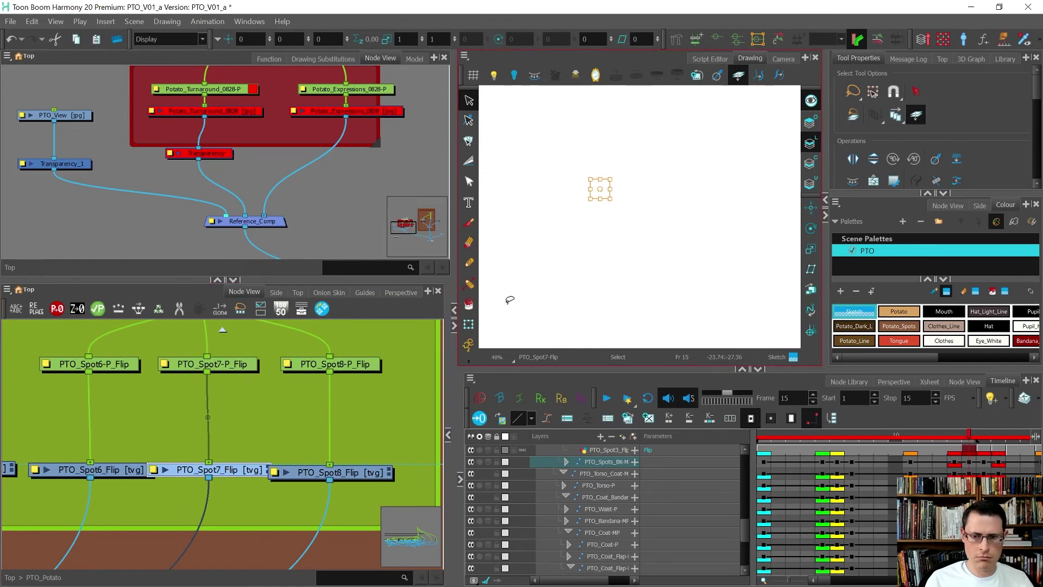
{"action": "scroll", "coordinate": [587, 170], "scroll_direction": "up", "scroll_amount": 5}
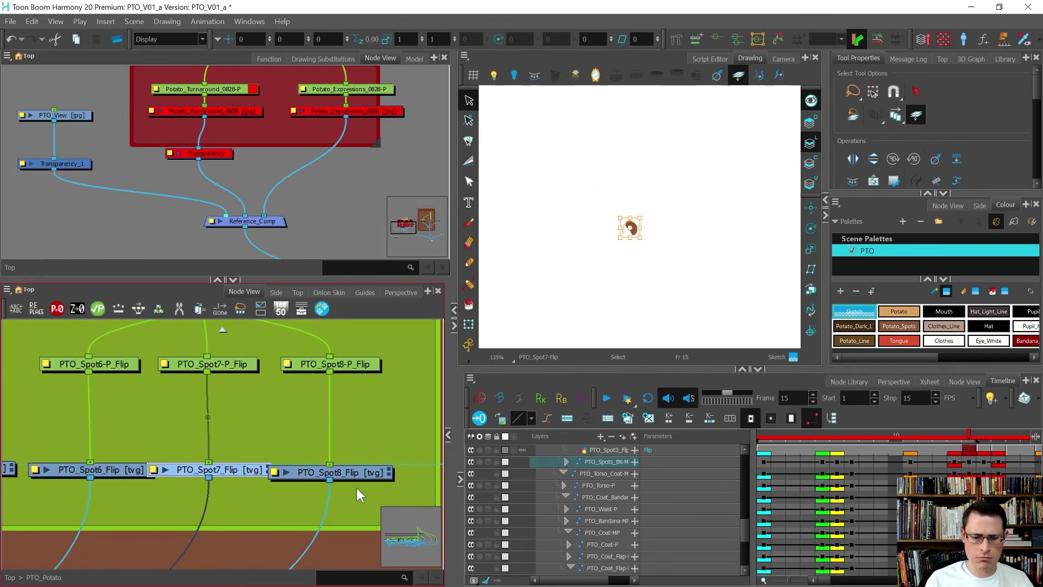
{"action": "left_click", "coordinate": [361, 470]}
{"action": "key", "text": "period"}
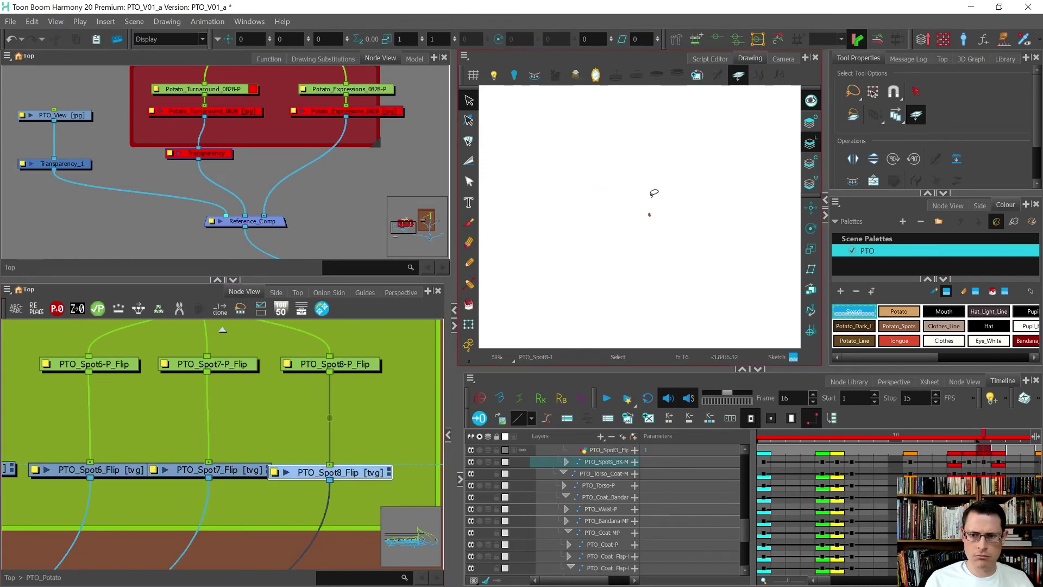
{"action": "key", "text": "comma"}
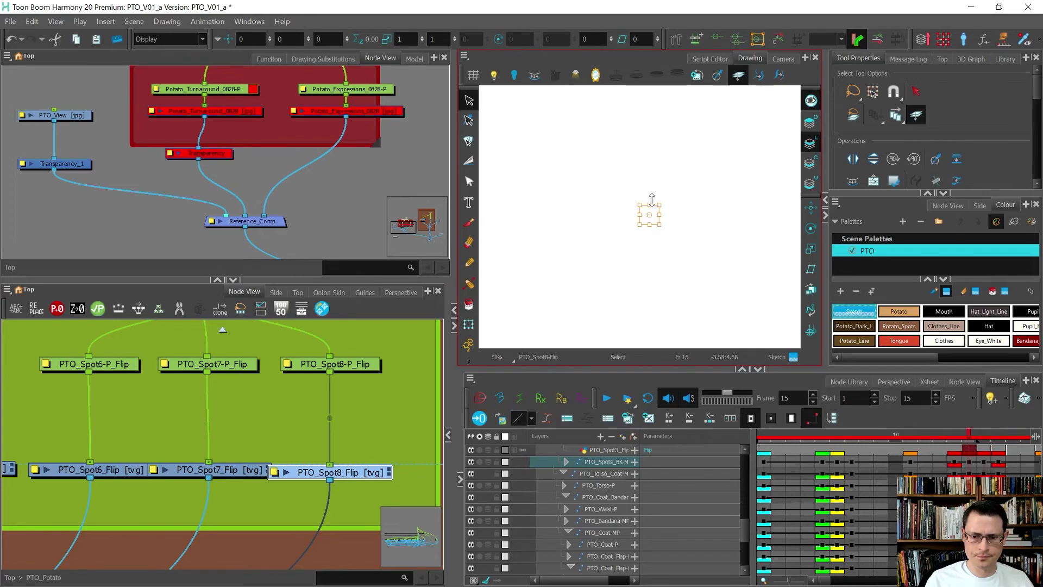
- Check the flipped spot drawings at frame 15 one by one, from PTO_Spot7_Flip back to PTO_Spot2_Flip
{"action": "left_click", "coordinate": [347, 436]}
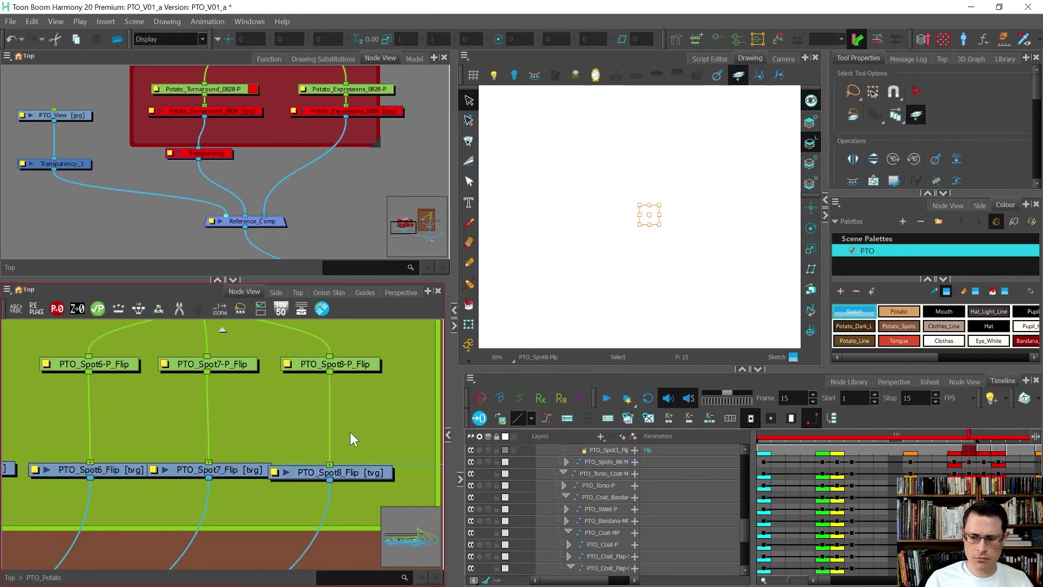
{"action": "left_click", "coordinate": [246, 468]}
{"action": "left_click", "coordinate": [129, 469]}
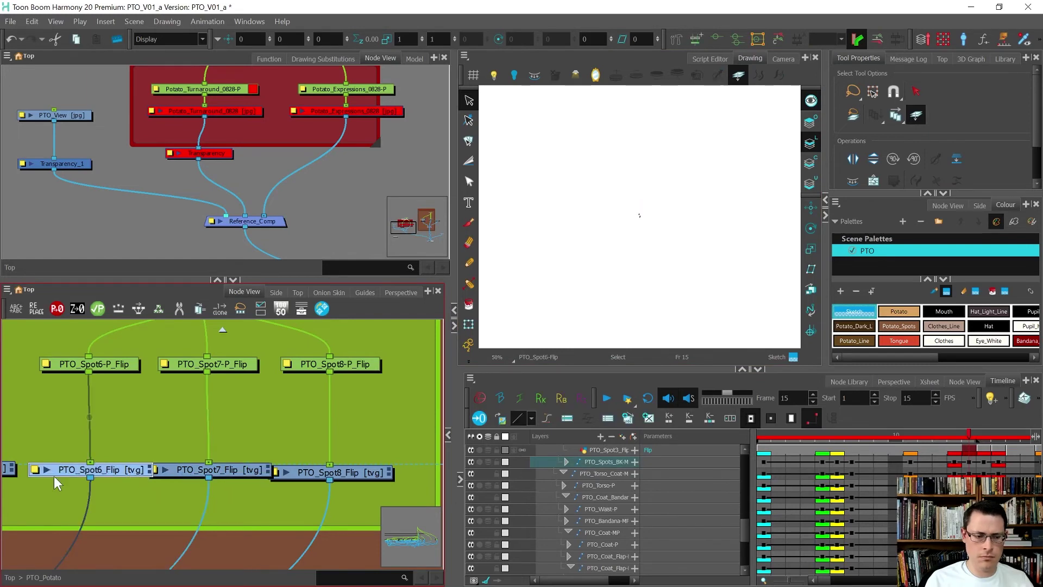
{"action": "scroll", "coordinate": [120, 421], "scroll_direction": "up", "scroll_amount": 2}
{"action": "left_click", "coordinate": [121, 435]}
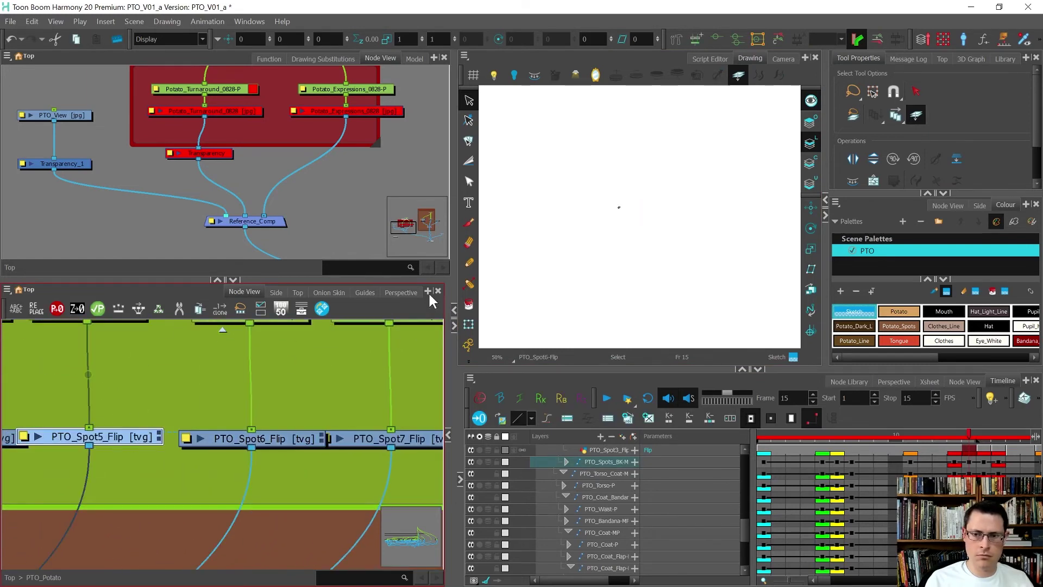
{"action": "scroll", "coordinate": [620, 205], "scroll_direction": "up", "scroll_amount": 3}
{"action": "scroll", "coordinate": [357, 364], "scroll_direction": "down", "scroll_amount": 3}
{"action": "scroll", "coordinate": [173, 389], "scroll_direction": "up", "scroll_amount": 1}
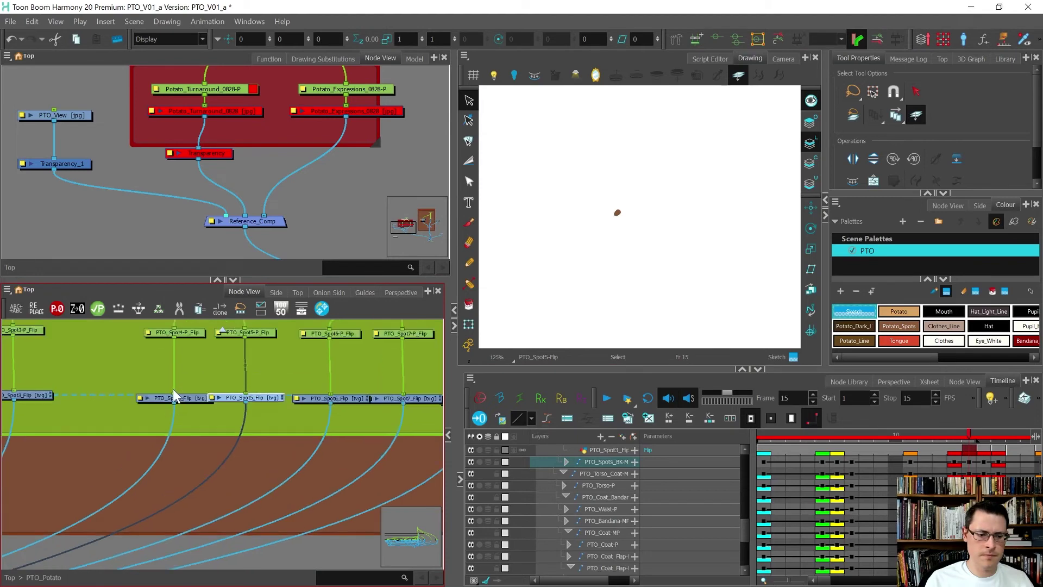
{"action": "left_click", "coordinate": [184, 398]}
{"action": "scroll", "coordinate": [190, 388], "scroll_direction": "down", "scroll_amount": 3}
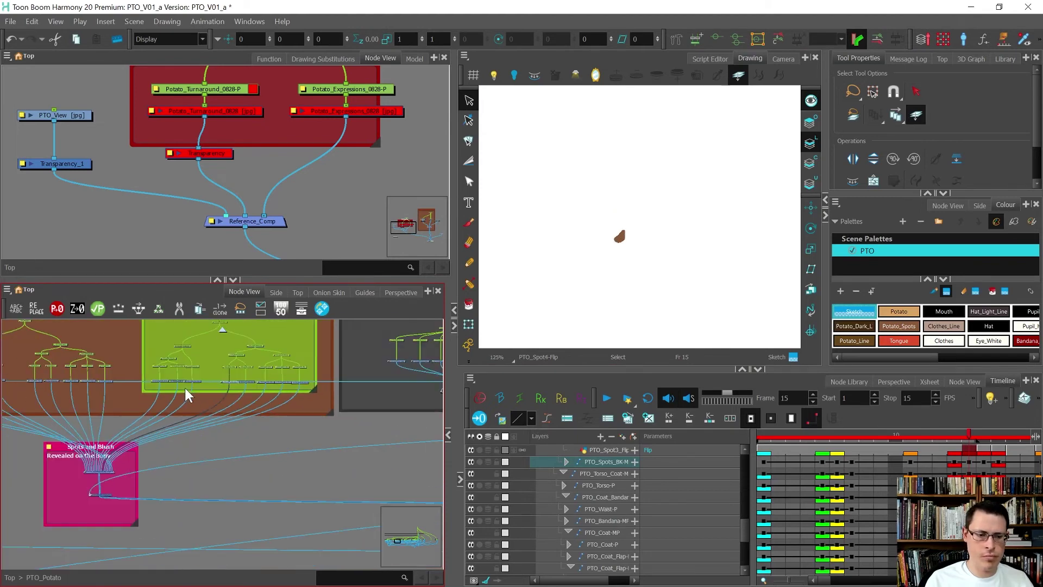
{"action": "scroll", "coordinate": [184, 385], "scroll_direction": "up", "scroll_amount": 2}
{"action": "left_click", "coordinate": [191, 385]}
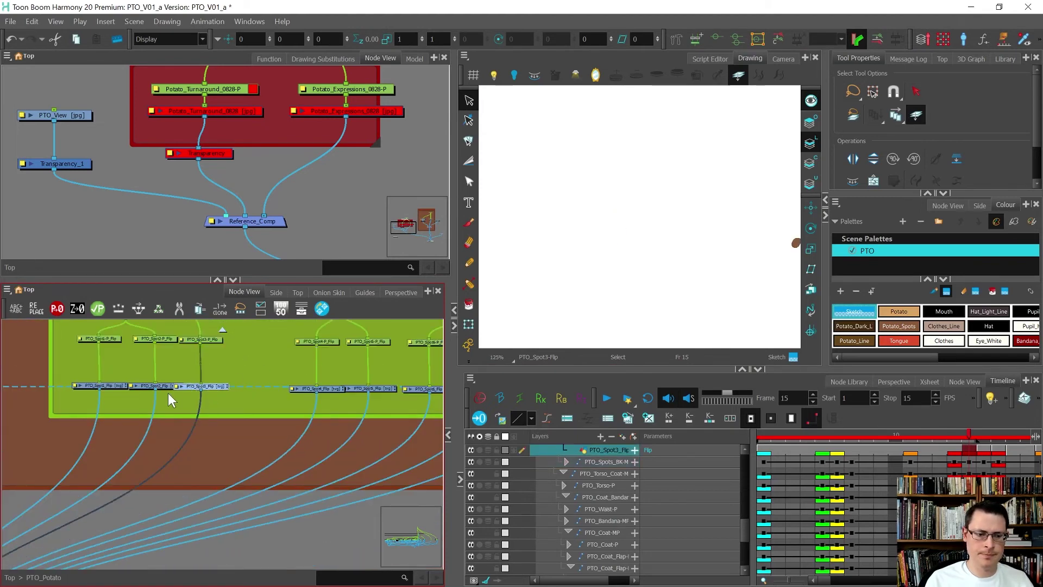
{"action": "left_click", "coordinate": [147, 383]}
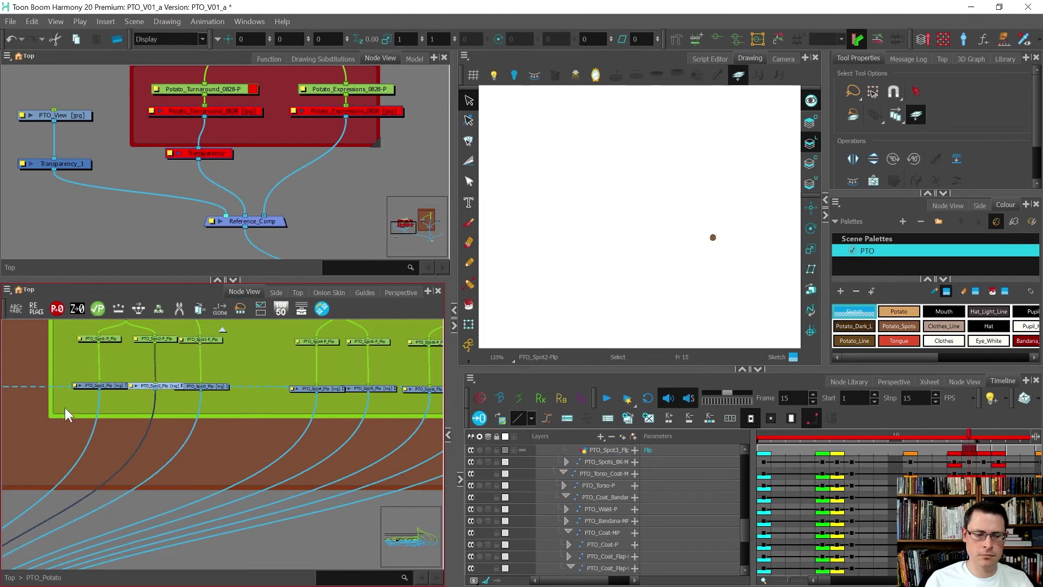
- Flip the artwork of all the flipped spot drawings horizontally and move it back over the potato's face at frame 15
{"action": "left_click", "coordinate": [90, 385]}
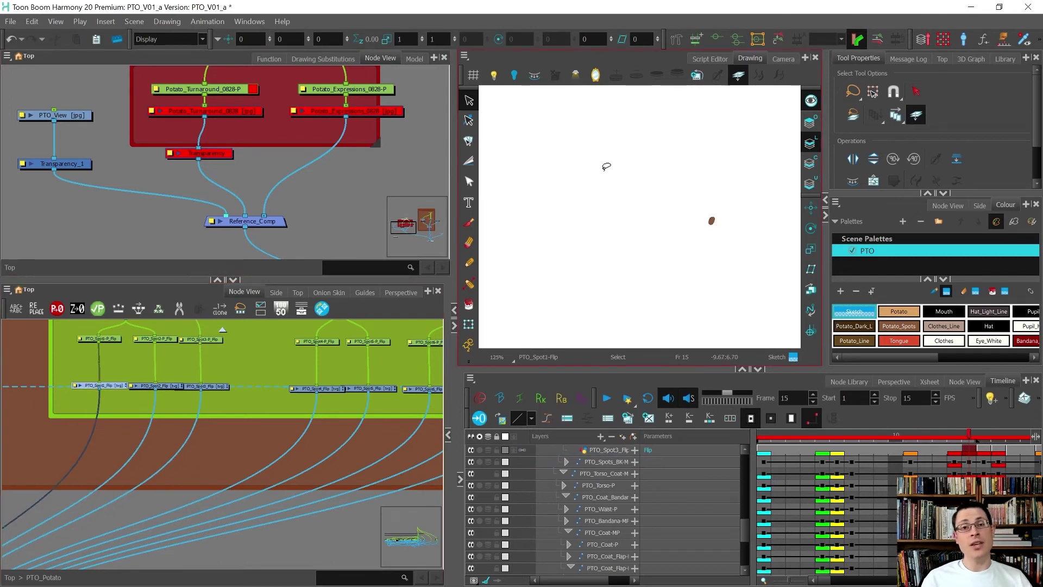
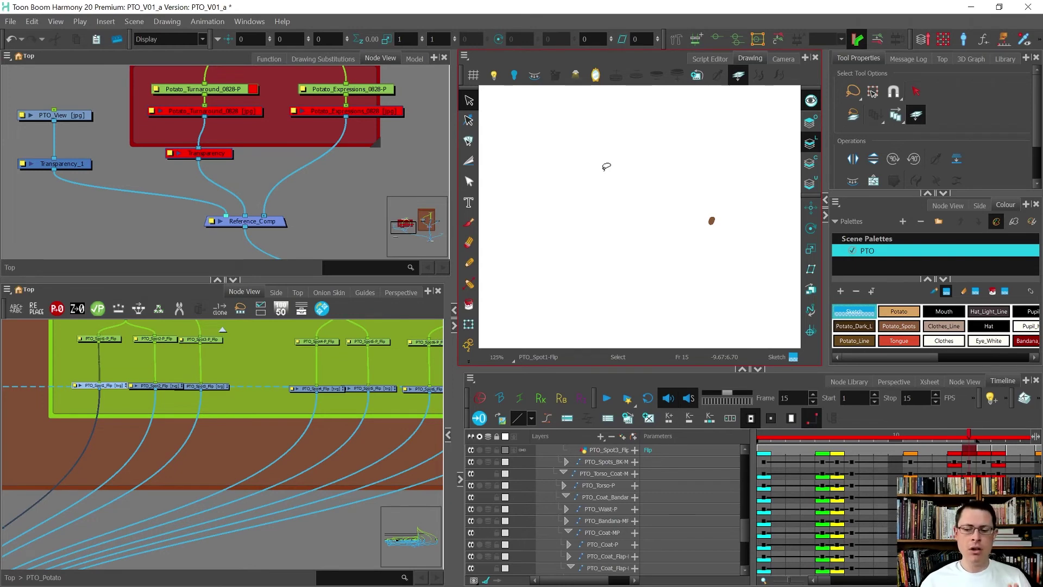
{"action": "left_click", "coordinate": [783, 58]}
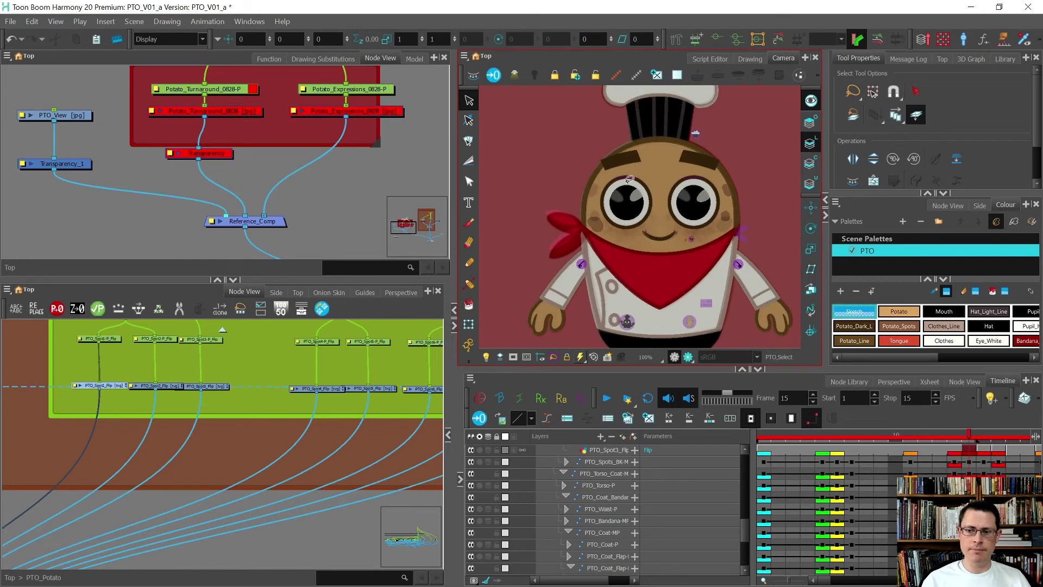
{"action": "scroll", "coordinate": [69, 421], "scroll_direction": "down", "scroll_amount": 3}
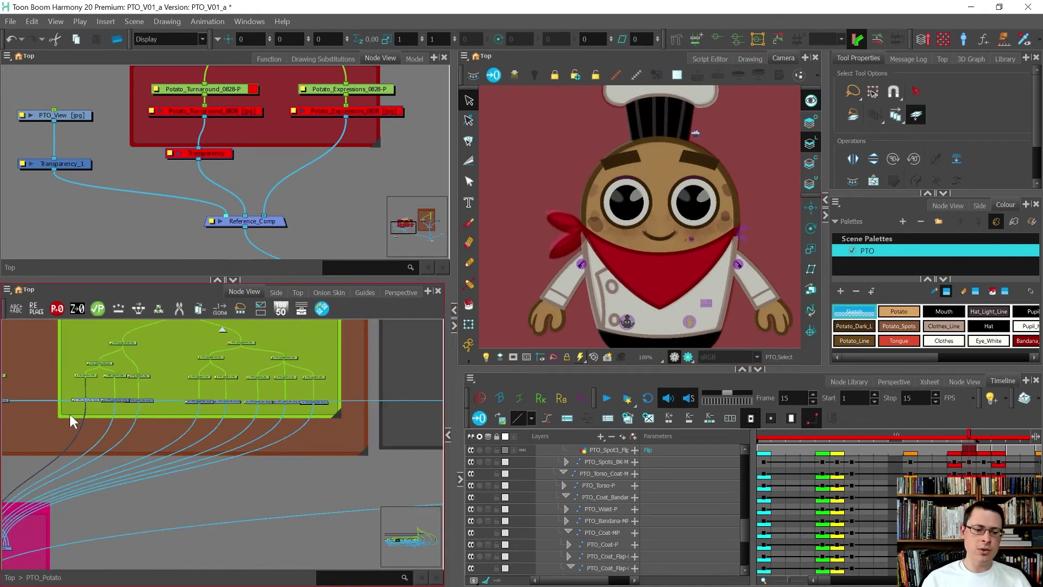
{"action": "left_click_drag", "start_coordinate": [364, 387], "coordinate": [124, 444]}
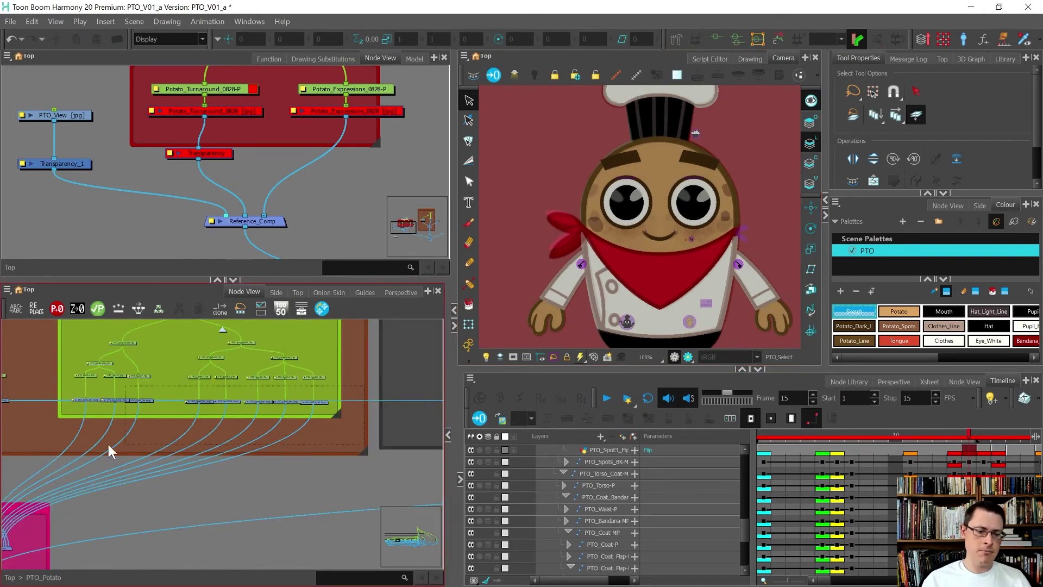
{"action": "left_click_drag", "start_coordinate": [62, 436], "coordinate": [62, 436]}
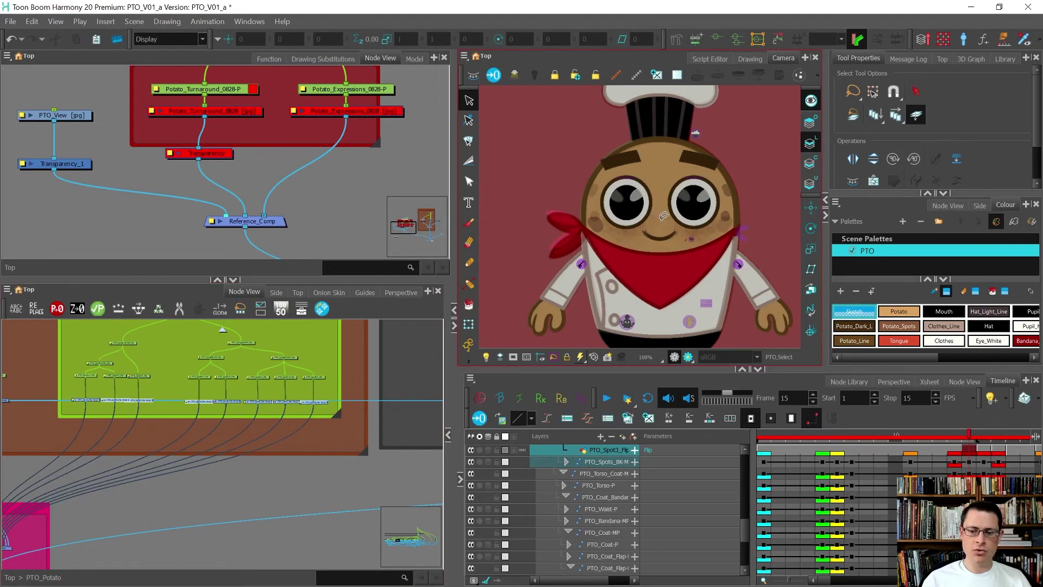
{"action": "scroll", "coordinate": [664, 216], "scroll_direction": "down", "scroll_amount": 1}
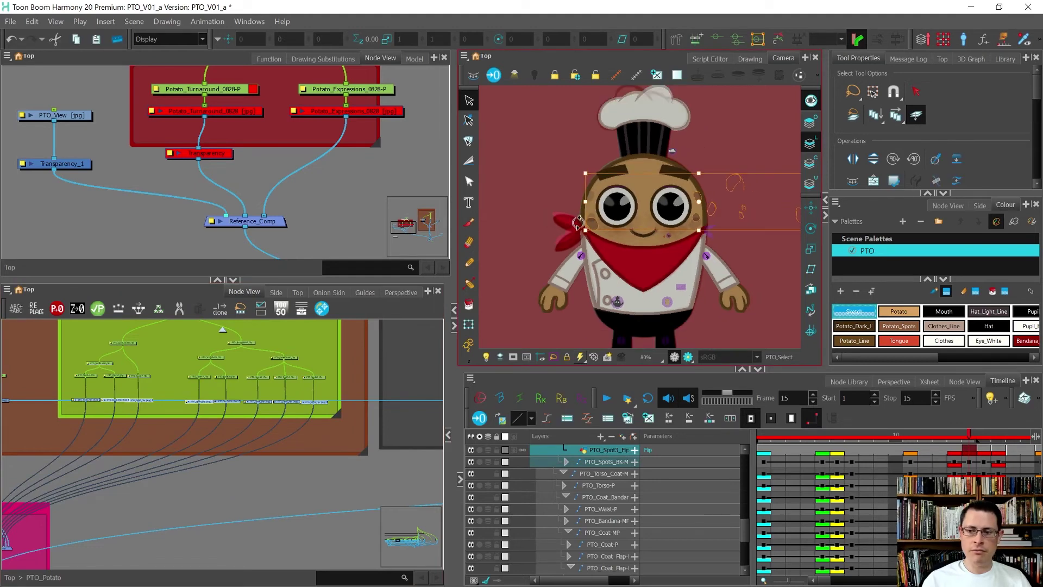
{"action": "left_click", "coordinate": [852, 159]}
{"action": "left_click_drag", "start_coordinate": [666, 187], "coordinate": [554, 182]}
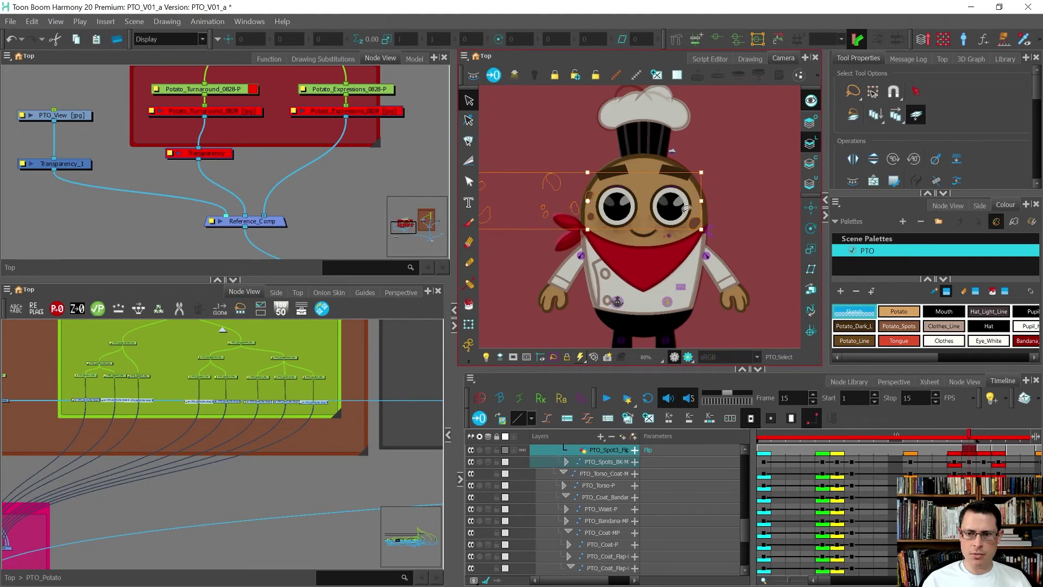
- Nudge the flipped spots' artwork together until the large cheek spot lines up with the reference image
{"action": "scroll", "coordinate": [686, 208], "scroll_direction": "up", "scroll_amount": 5}
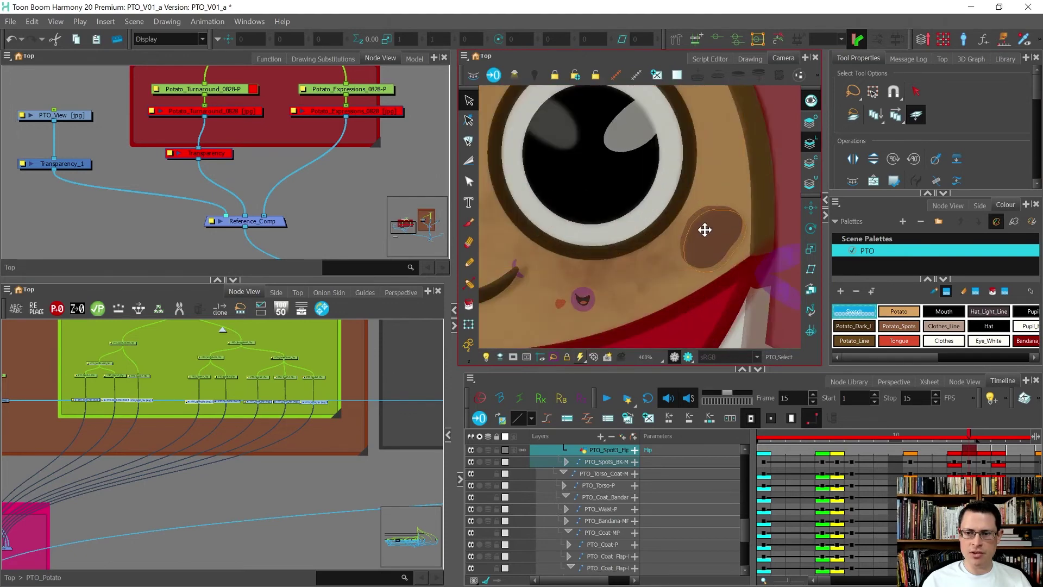
{"action": "left_click_drag", "start_coordinate": [738, 256], "coordinate": [740, 267]}
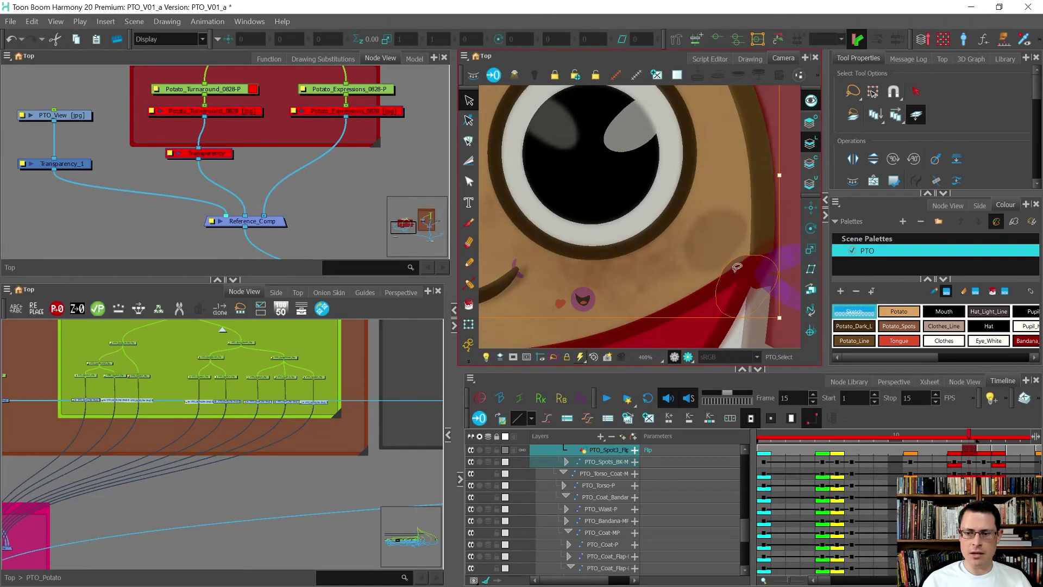
{"action": "key", "text": "Up"}
{"action": "key", "text": "Up"}
{"action": "key", "text": "Up"}
{"action": "key", "text": "Up"}
{"action": "key", "text": "Up"}
{"action": "key", "text": "Up"}
{"action": "left_click_drag", "start_coordinate": [740, 296], "coordinate": [740, 270]}
{"action": "key", "text": "Left"}
{"action": "key", "text": "Left"}
{"action": "key", "text": "Left"}
{"action": "key", "text": "Left"}
{"action": "key", "text": "Left"}
{"action": "key", "text": "Left"}
{"action": "key", "text": "Left"}
{"action": "key", "text": "Left"}
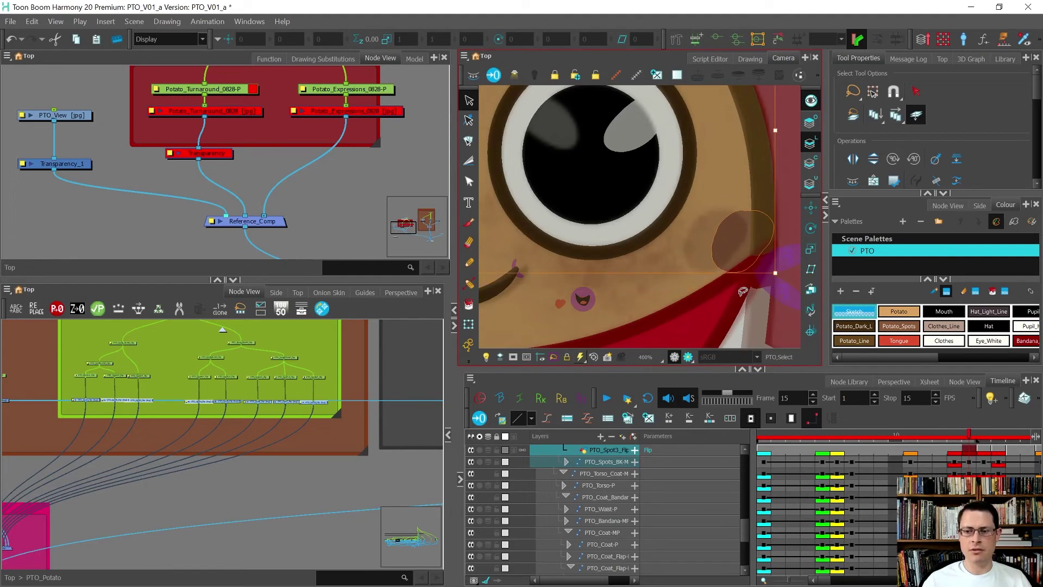
{"action": "key", "text": "Left"}
{"action": "key", "text": "Left"}
{"action": "key", "text": "Left"}
{"action": "key", "text": "Left"}
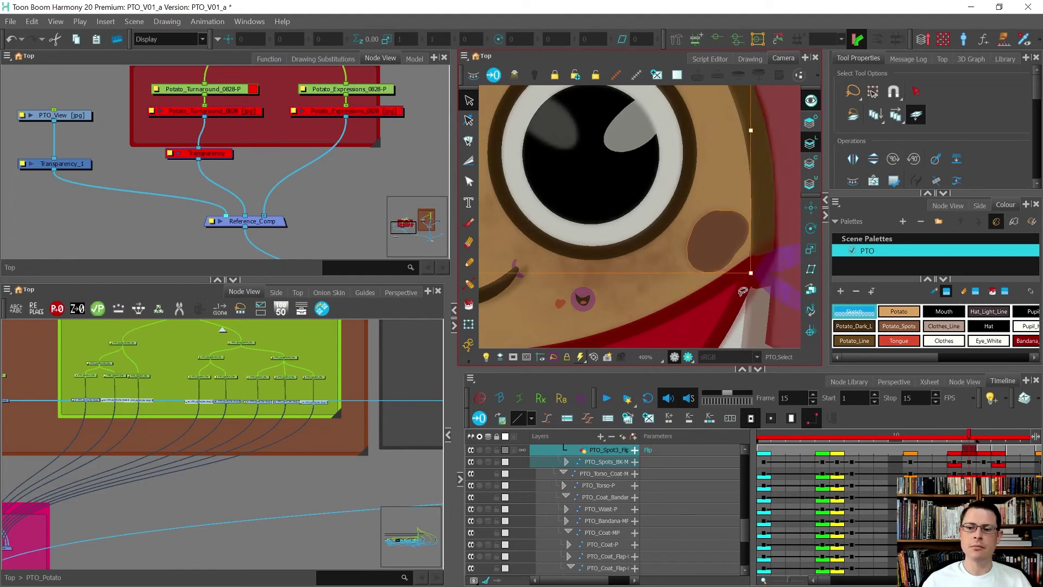
{"action": "scroll", "coordinate": [743, 292], "scroll_direction": "down", "scroll_amount": 5}
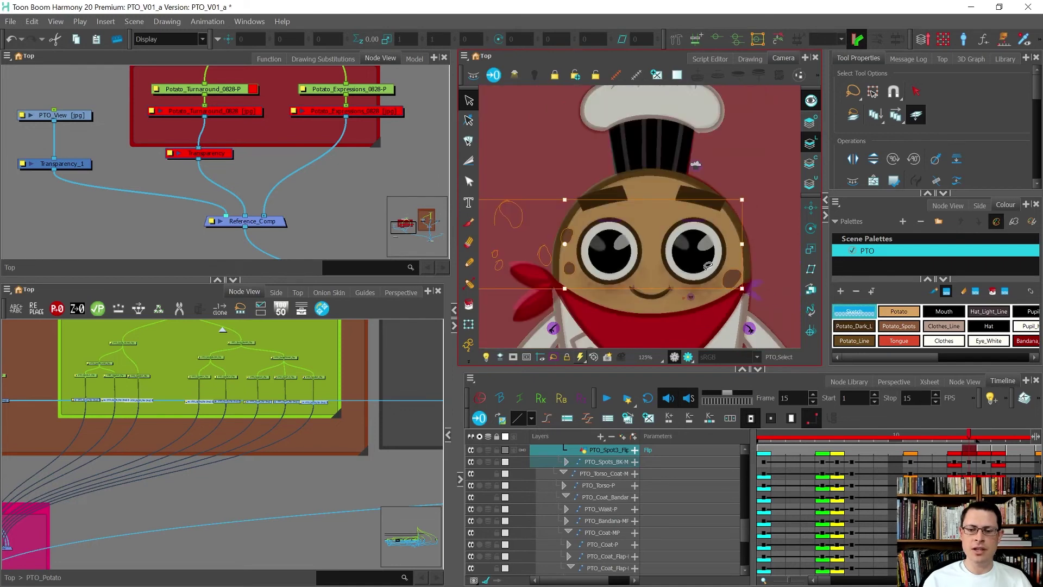
{"action": "scroll", "coordinate": [708, 265], "scroll_direction": "down", "scroll_amount": 1}
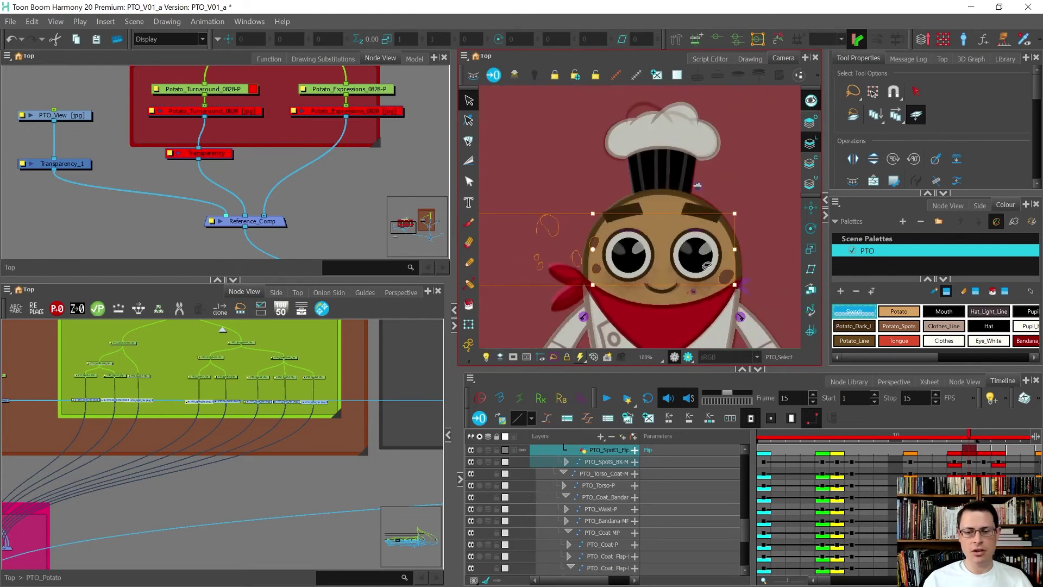
- Deselect the spots and compare frames 15 and 16 by flicking between them
{"action": "left_click", "coordinate": [677, 247]}
{"action": "key", "text": "period"}
{"action": "key", "text": "comma"}
{"action": "key", "text": "period"}
{"action": "key", "text": "comma"}
{"action": "key", "text": "period"}
{"action": "key", "text": "comma"}
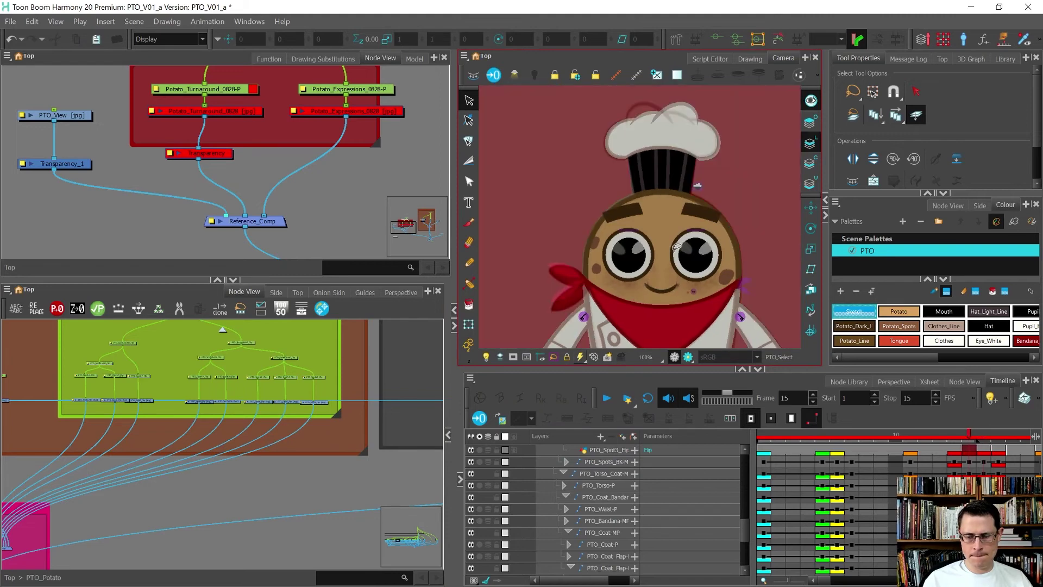
- Step back through the turnaround poses from frame 15 to frame 1 to check the spots
{"action": "key", "text": "comma"}
{"action": "key", "text": "comma"}
{"action": "key", "text": "period"}
{"action": "key", "text": "period"}
{"action": "key", "text": "comma"}
{"action": "key", "text": "comma"}
{"action": "key", "text": "comma"}
{"action": "key", "text": "comma"}
{"action": "key", "text": "comma"}
{"action": "key", "text": "comma"}
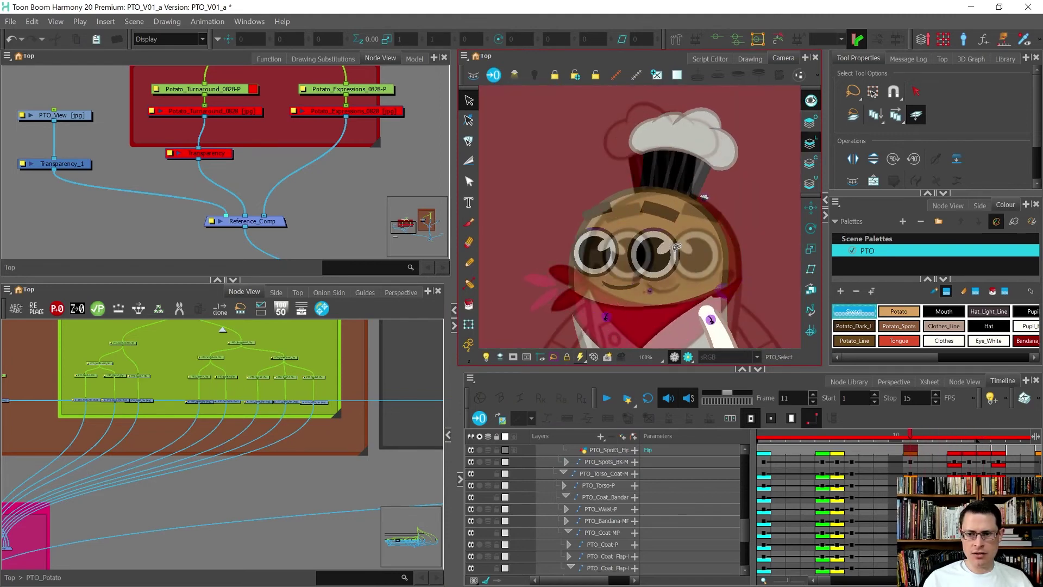
{"action": "key", "text": "comma"}
{"action": "key", "text": "comma"}
{"action": "key", "text": "comma"}
{"action": "key", "text": "comma"}
{"action": "key", "text": "comma"}
{"action": "key", "text": "comma"}
{"action": "key", "text": "comma"}
{"action": "key", "text": "comma"}
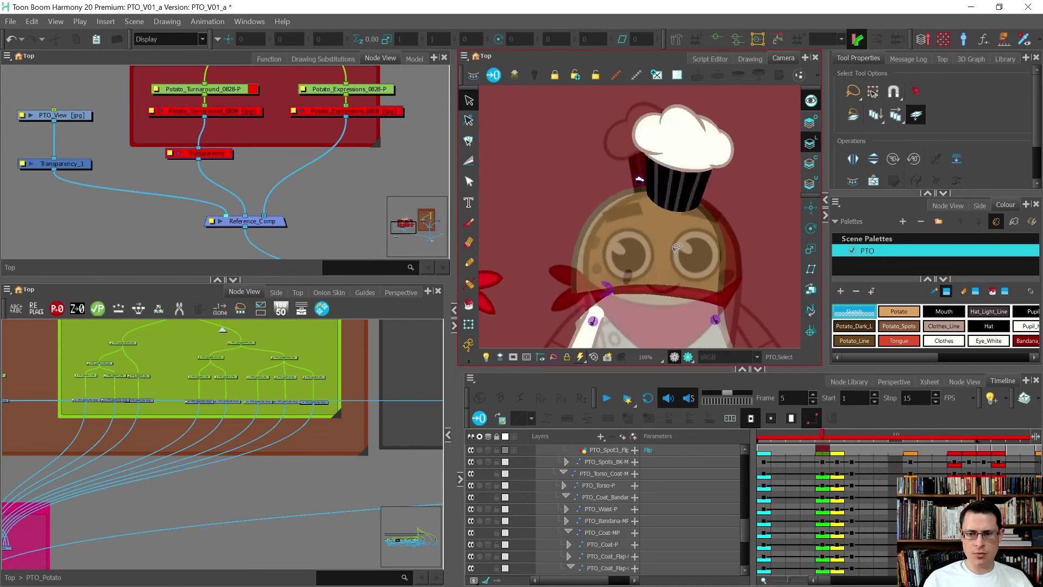
{"action": "key", "text": "period"}
{"action": "key", "text": "period"}
{"action": "key", "text": "period"}
{"action": "key", "text": "period"}
{"action": "key", "text": "period"}
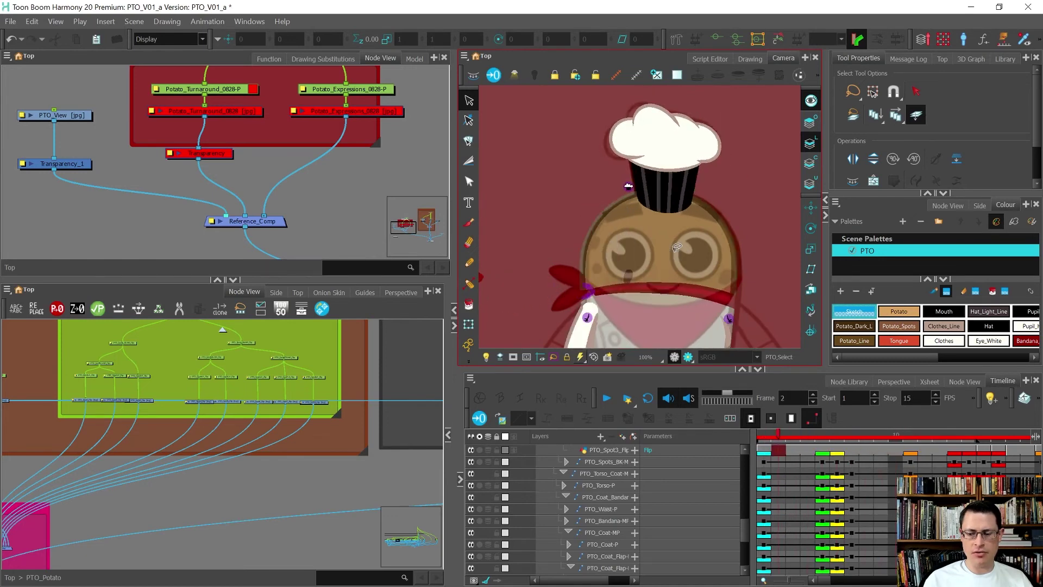
{"action": "key", "text": "comma"}
{"action": "key", "text": "comma"}
{"action": "key", "text": "comma"}
{"action": "key", "text": "comma"}
{"action": "key", "text": "comma"}
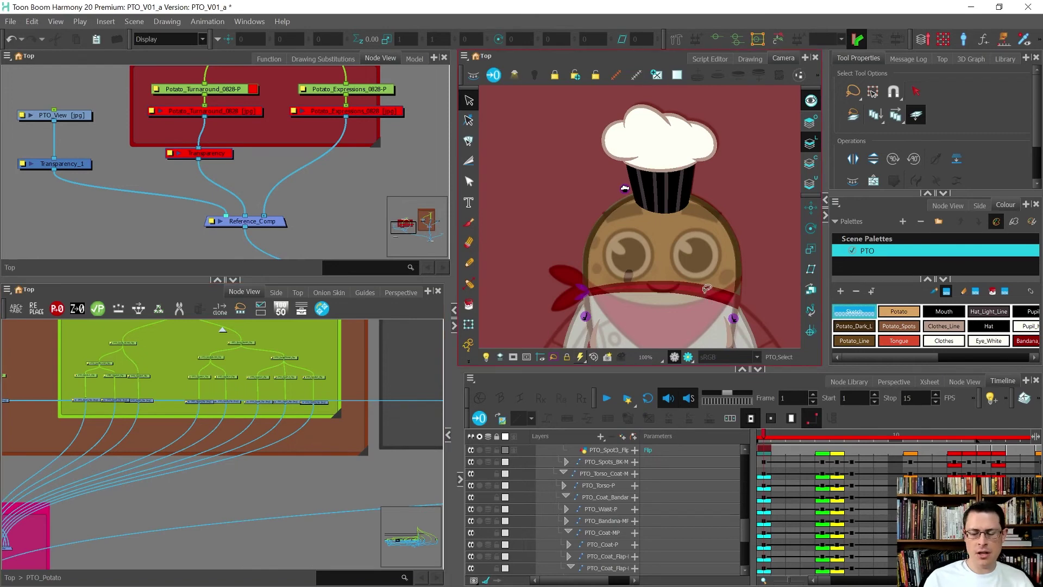
- Disable the PTO_View reference image and its Transparency_1 node
{"action": "scroll", "coordinate": [347, 400], "scroll_direction": "down", "scroll_amount": 5}
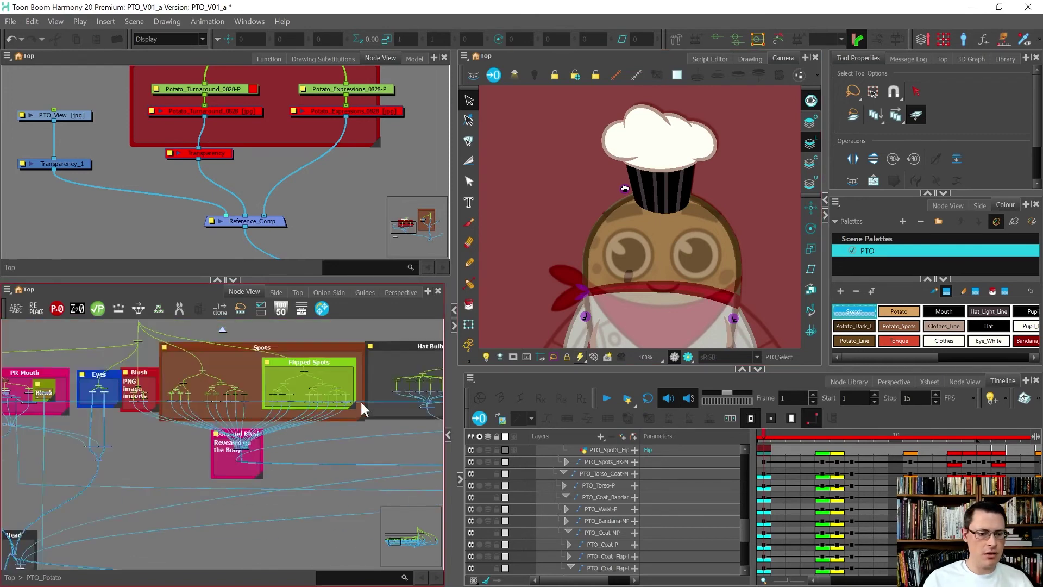
{"action": "scroll", "coordinate": [344, 389], "scroll_direction": "up", "scroll_amount": 2}
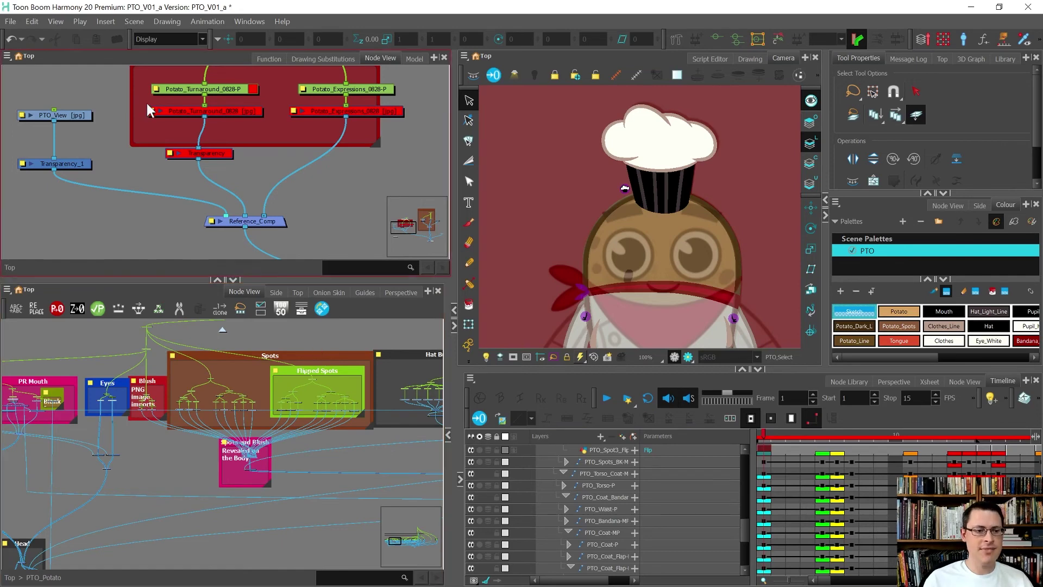
{"action": "key", "text": "d"}
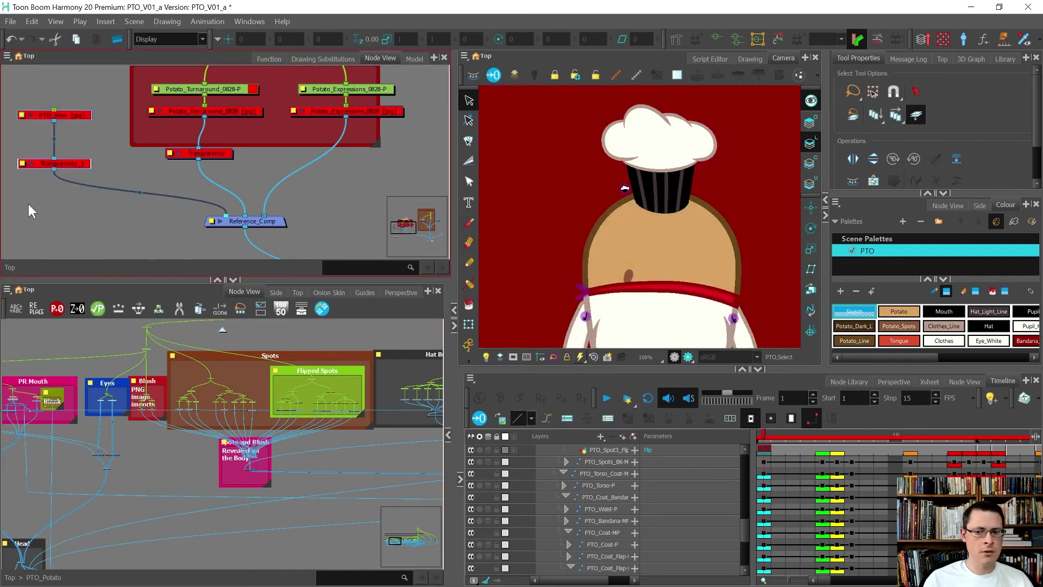
- Go to the back view pose at frame 30 on the timeline
{"action": "left_click", "coordinate": [998, 435]}
{"action": "scroll", "coordinate": [829, 477], "scroll_direction": "down", "scroll_amount": 3}
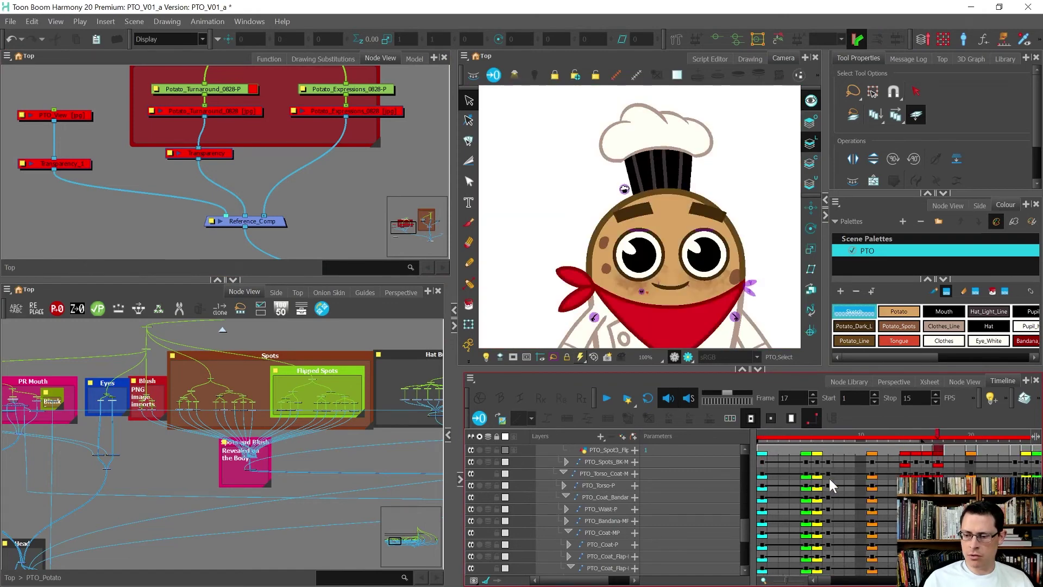
{"action": "left_click", "coordinate": [937, 436]}
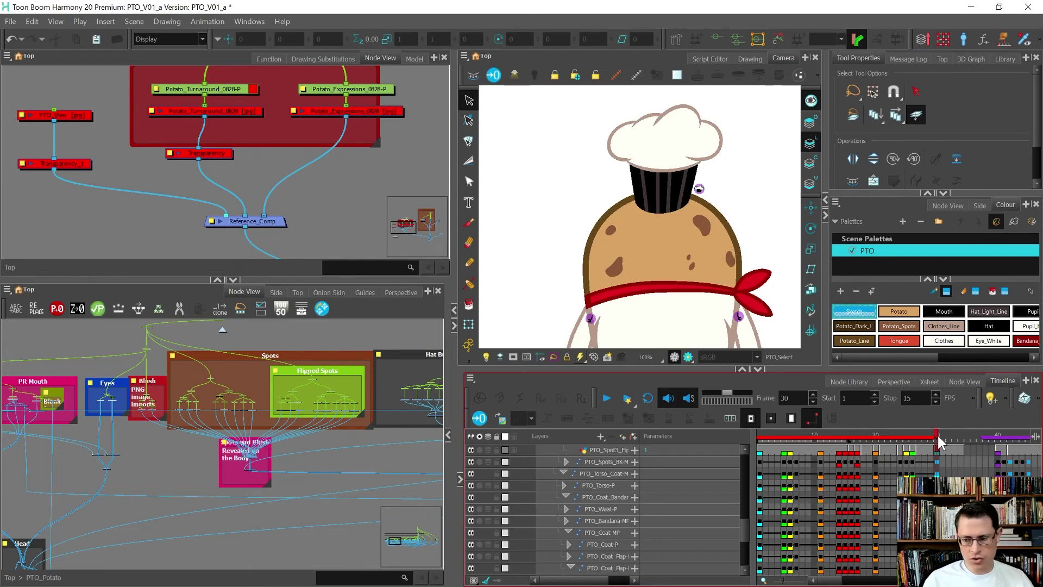
{"action": "key", "text": "ctrl+shift+Return"}
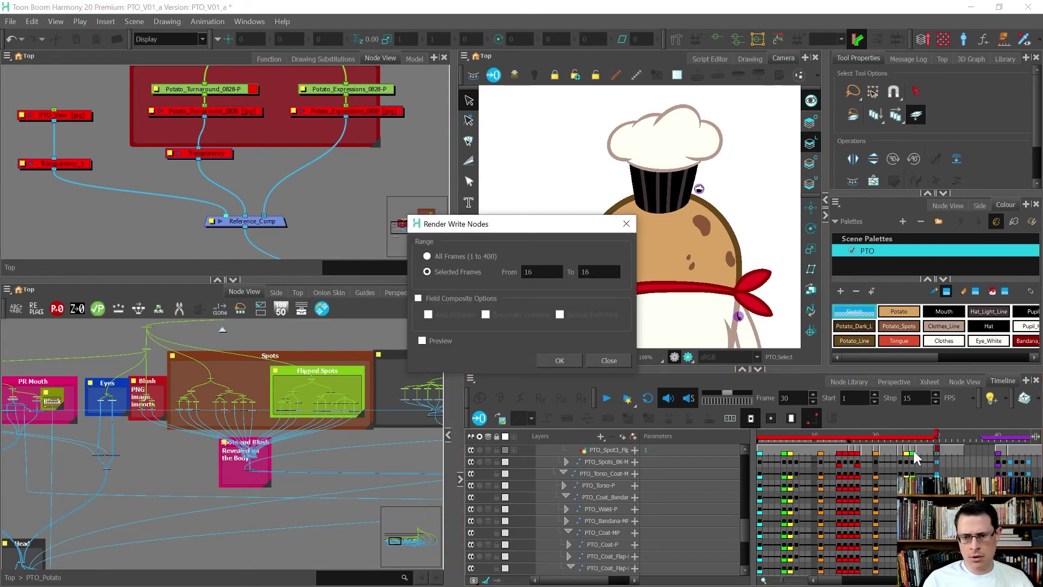
{"action": "left_click", "coordinate": [609, 360]}
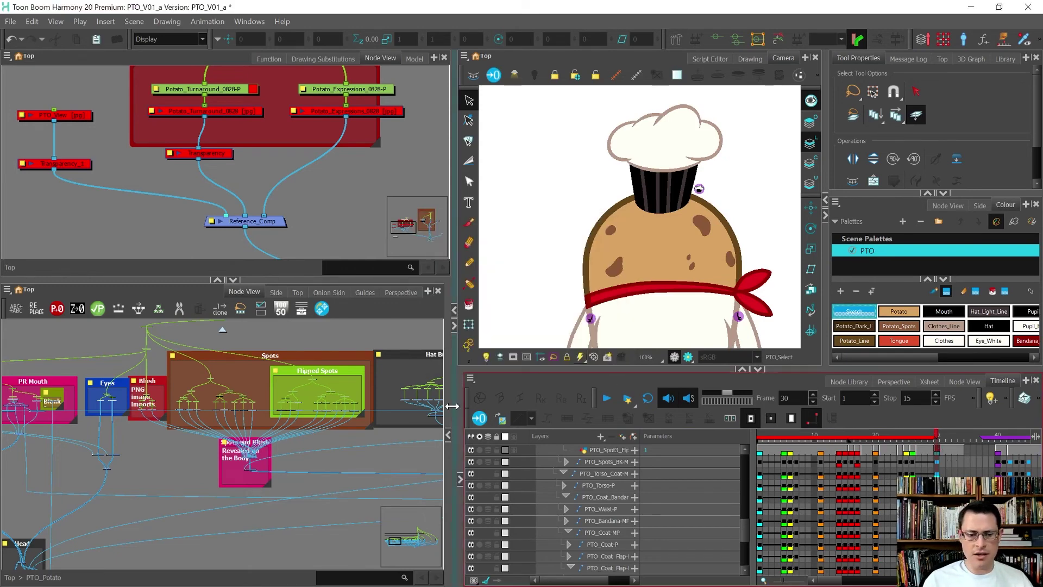
- Set the drawing filename of the top-level Write node to PTO_View-B
{"action": "scroll", "coordinate": [335, 354], "scroll_direction": "down", "scroll_amount": 5}
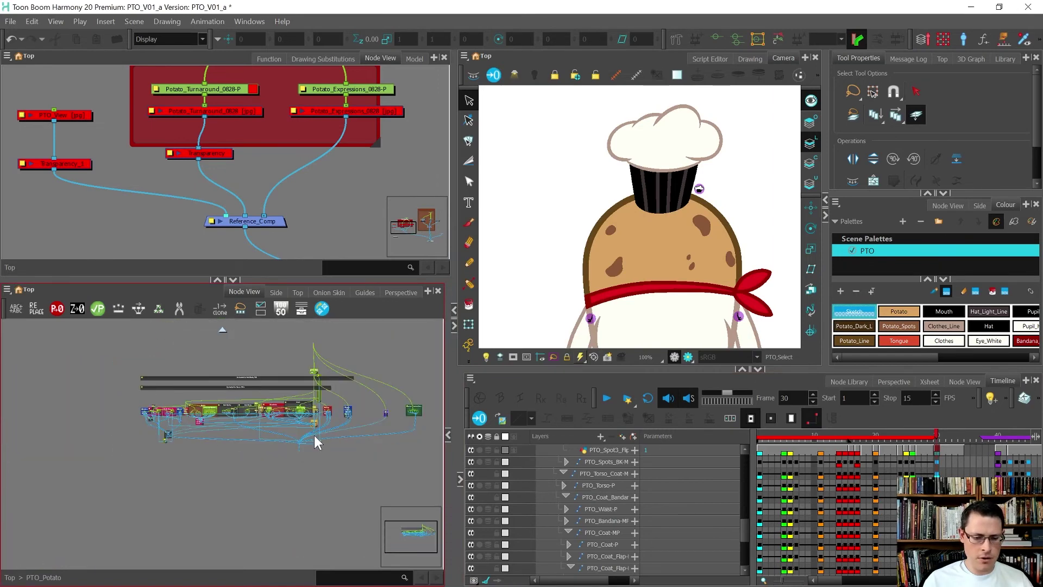
{"action": "scroll", "coordinate": [275, 478], "scroll_direction": "up", "scroll_amount": 5}
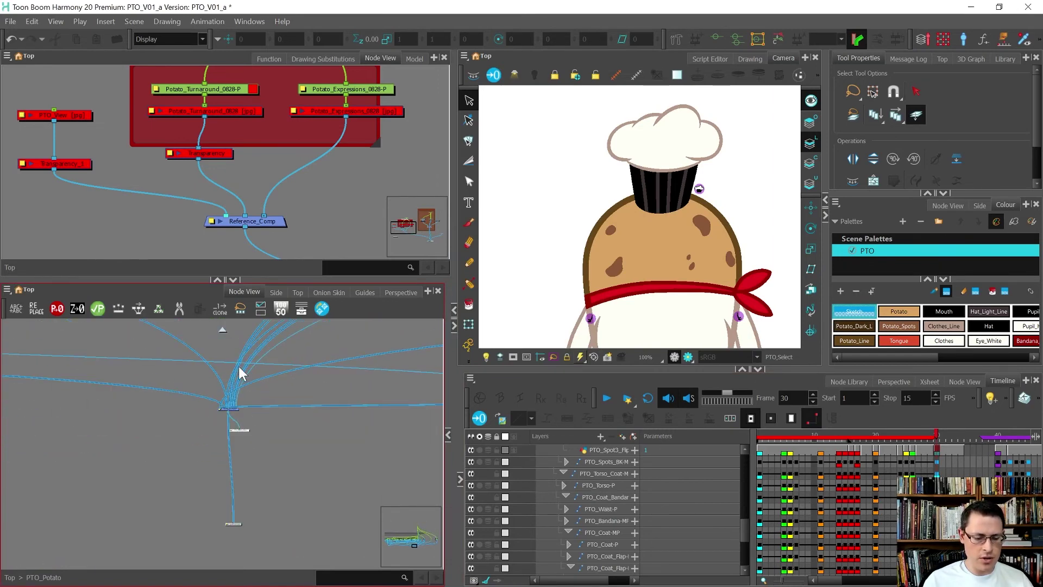
{"action": "left_click", "coordinate": [223, 329]}
{"action": "scroll", "coordinate": [224, 327], "scroll_direction": "down", "scroll_amount": 4}
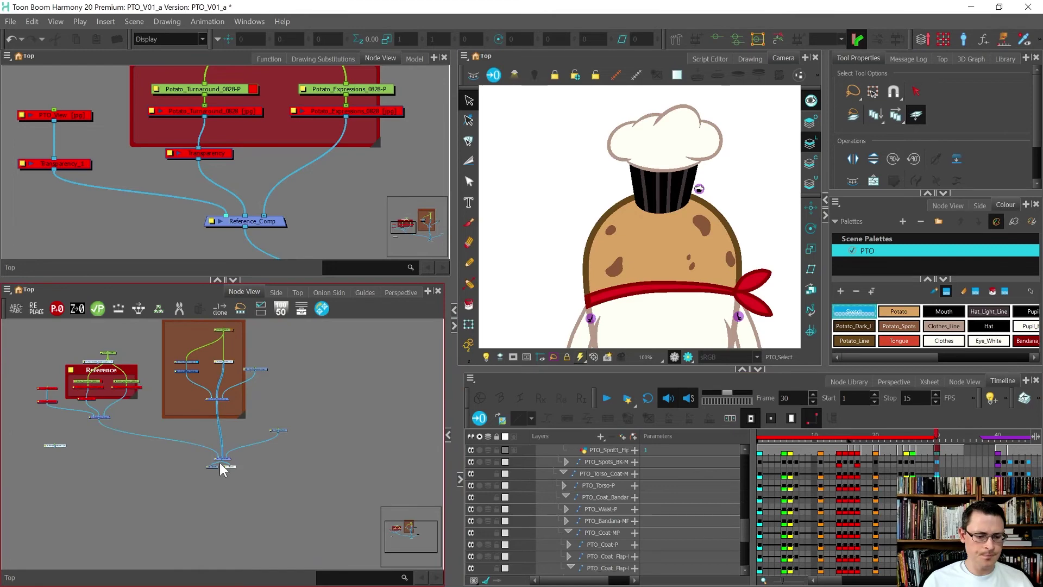
{"action": "scroll", "coordinate": [219, 461], "scroll_direction": "up", "scroll_amount": 4}
{"action": "scroll", "coordinate": [212, 465], "scroll_direction": "up", "scroll_amount": 2}
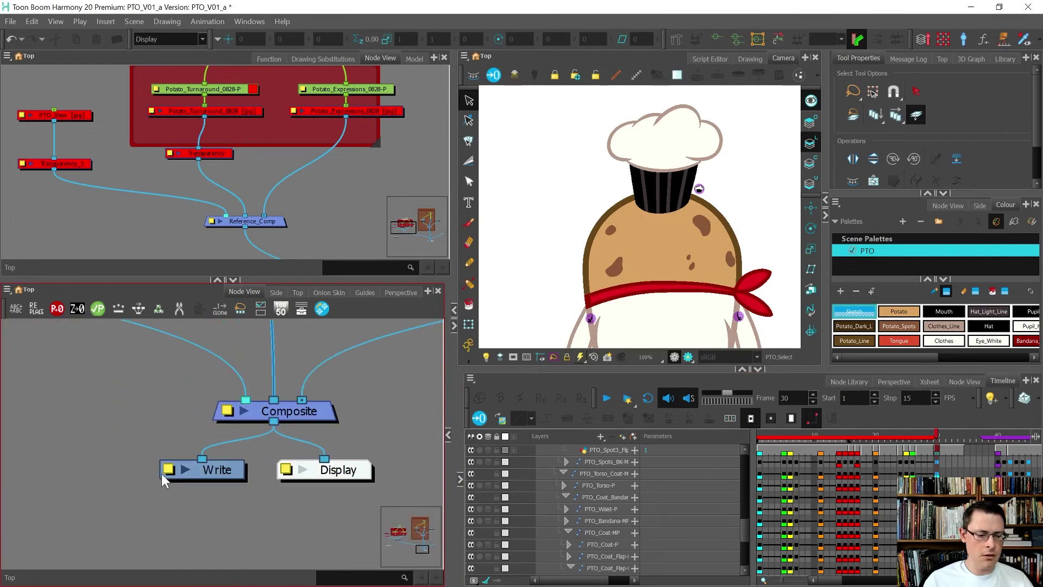
{"action": "double_click", "coordinate": [161, 474]}
{"action": "left_click", "coordinate": [381, 281]}
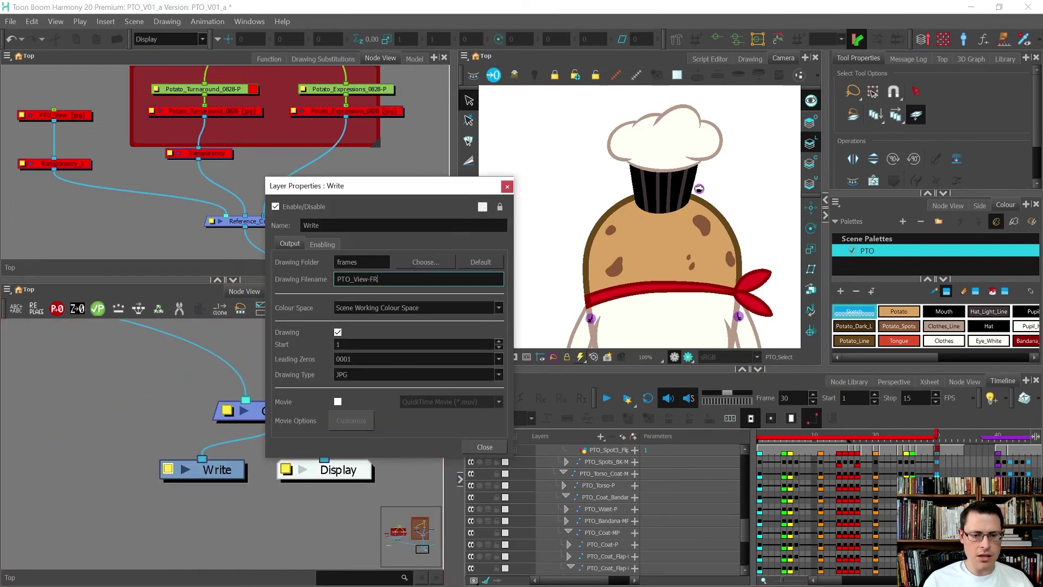
{"action": "key", "text": "BackSpace"}
{"action": "key", "text": "BackSpace"}
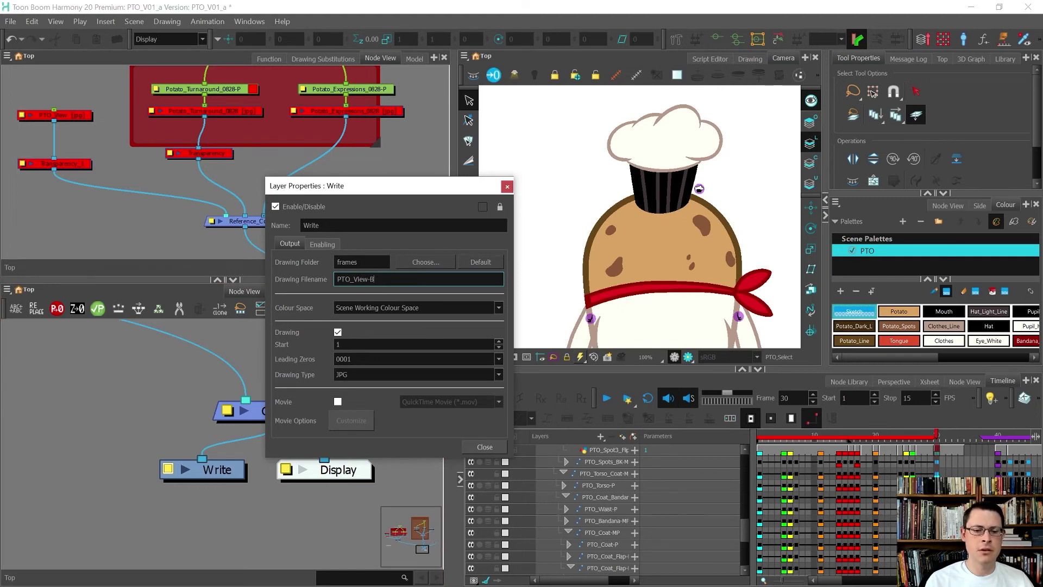
{"action": "left_click", "coordinate": [500, 448]}
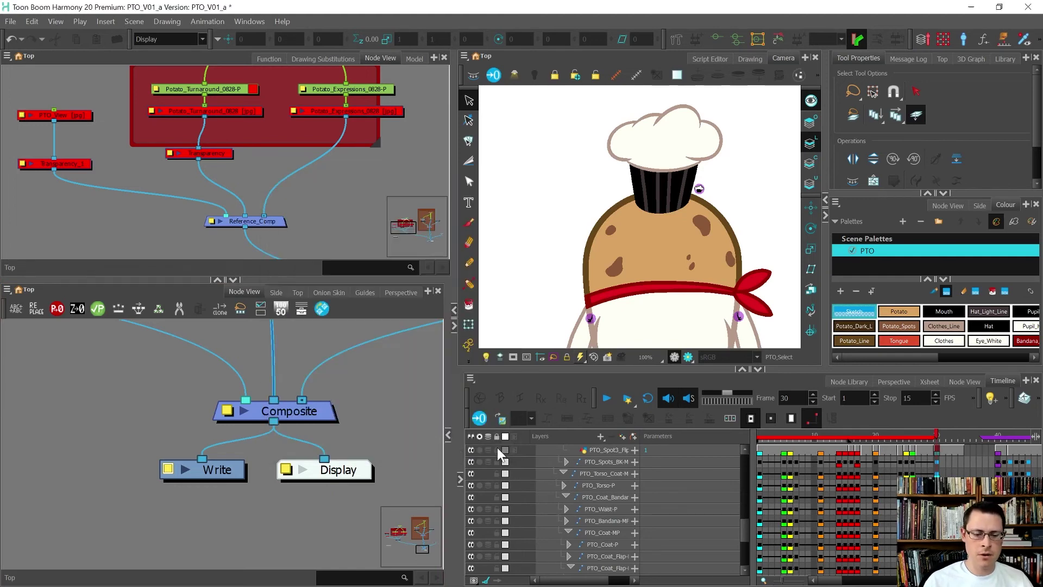
- Render the Write nodes for selected frames 30 to 30 only
{"action": "left_click", "coordinate": [10, 22]}
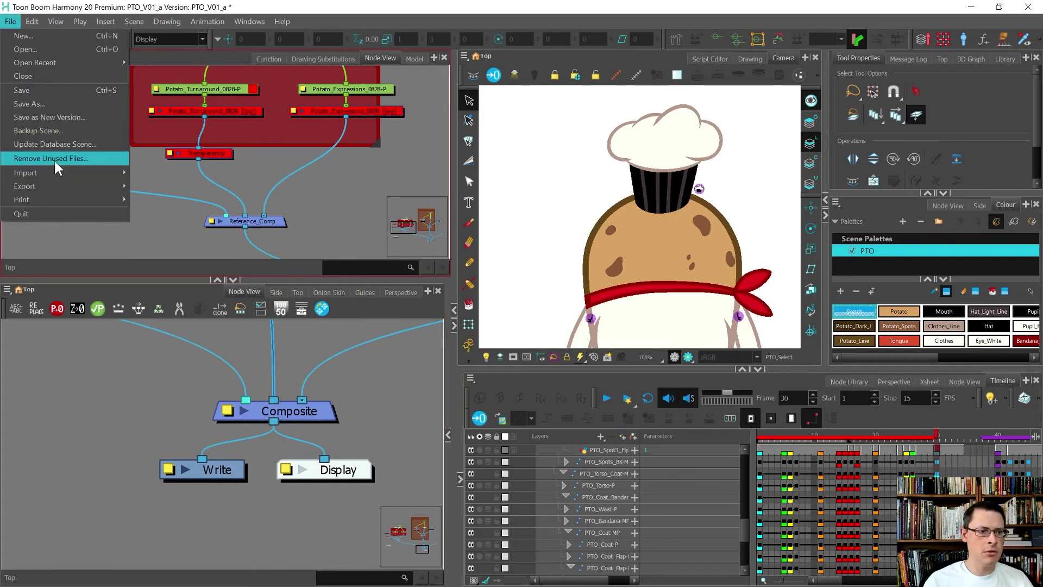
{"action": "mouse_move", "coordinate": [75, 184]}
{"action": "left_click", "coordinate": [176, 182]}
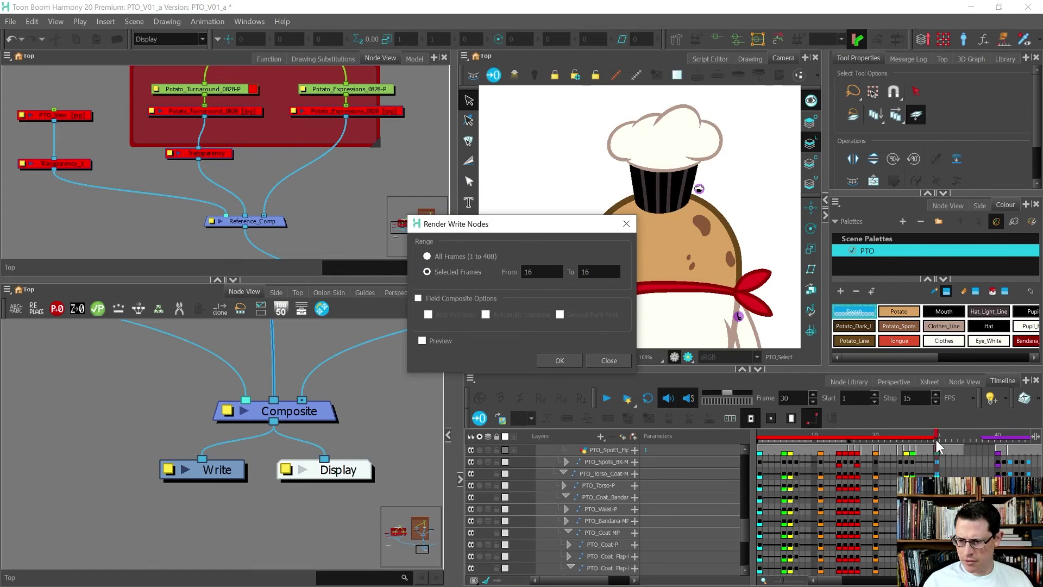
{"action": "double_click", "coordinate": [529, 272]}
{"action": "type", "text": "30"}
{"action": "key", "text": "Tab"}
{"action": "type", "text": "30"}
{"action": "left_click", "coordinate": [550, 357]}
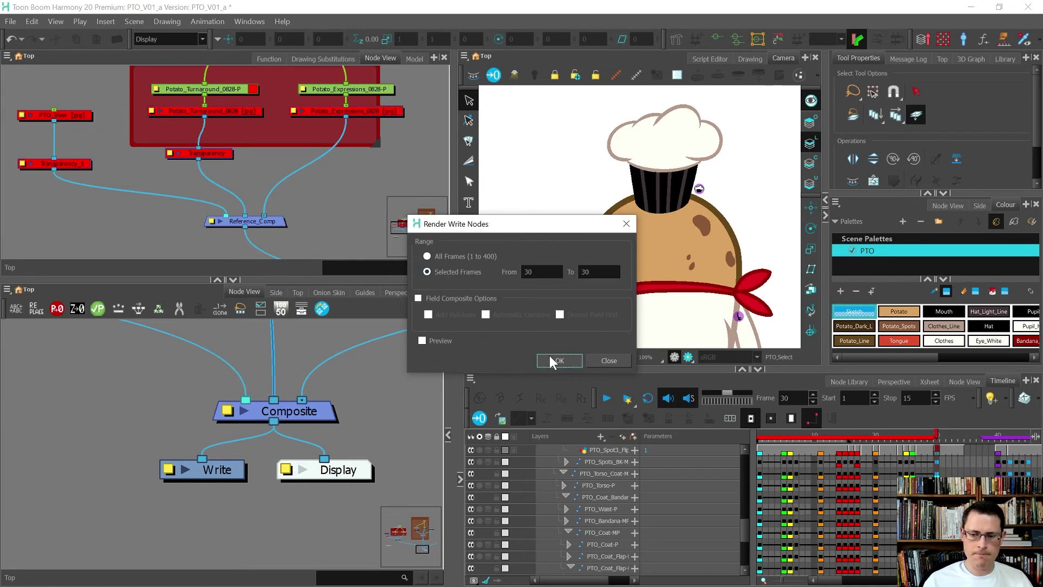
- Re-enable the PTO_View reference image node and its Transparency_1 node
{"action": "scroll", "coordinate": [254, 424], "scroll_direction": "down", "scroll_amount": 8}
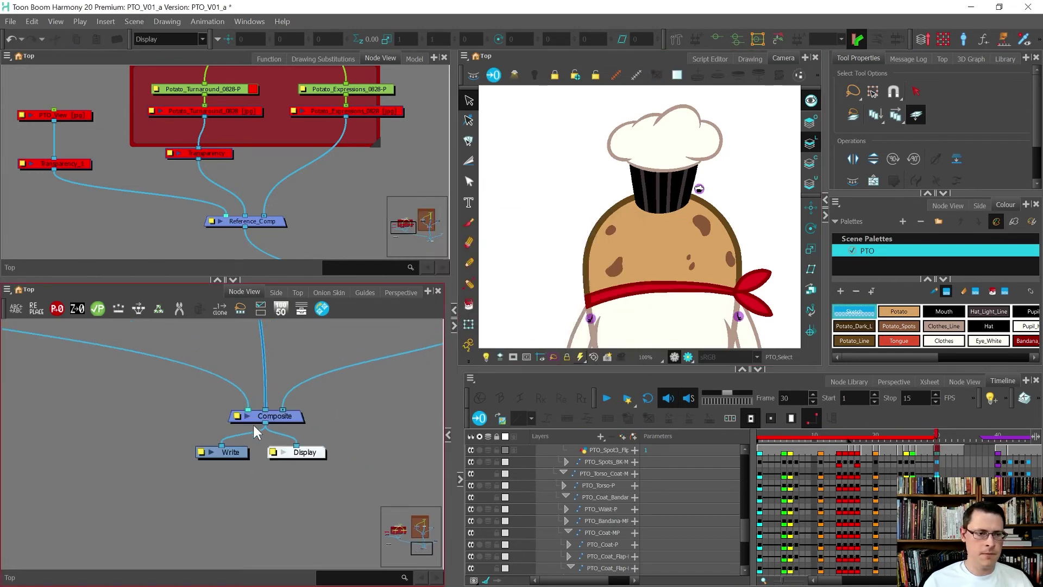
{"action": "scroll", "coordinate": [159, 400], "scroll_direction": "up", "scroll_amount": 6}
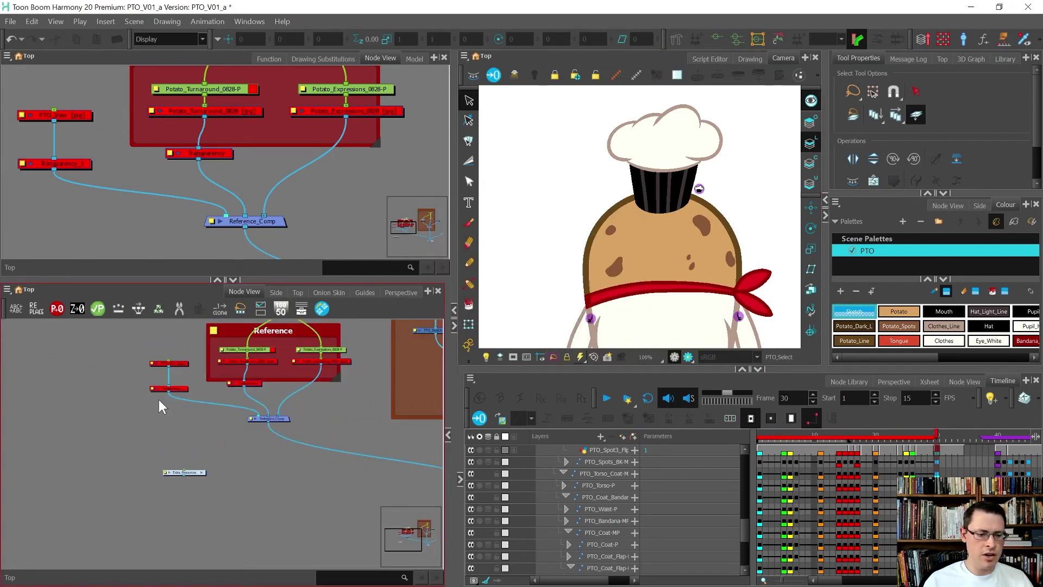
{"action": "left_click_drag", "start_coordinate": [159, 400], "coordinate": [205, 333]}
{"action": "key", "text": "d"}
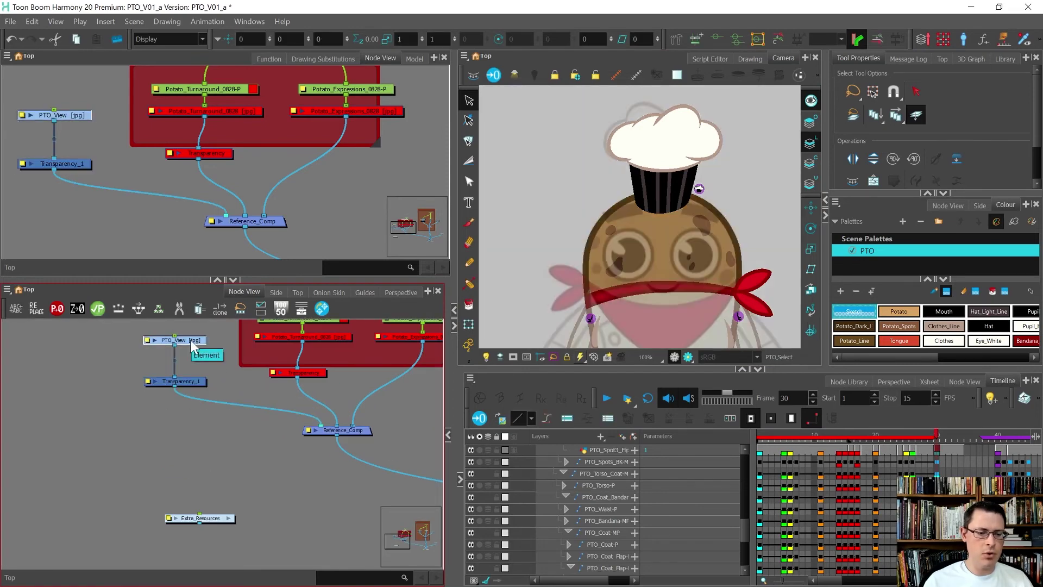
{"action": "scroll", "coordinate": [195, 338], "scroll_direction": "up", "scroll_amount": 4}
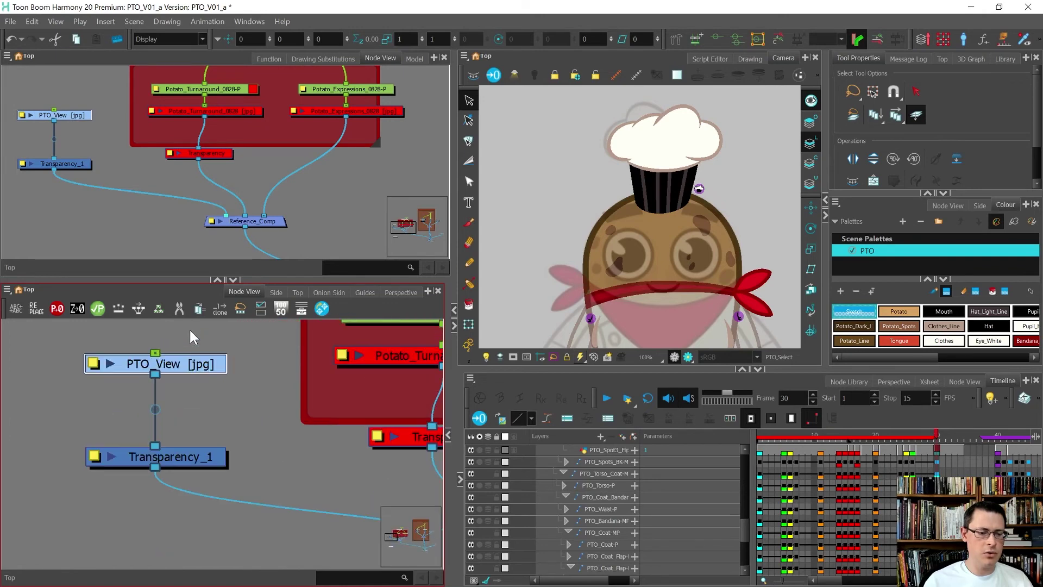
- Start an image import, rename the rendered back-view file PTO_View-BK0030 as PTO_View-BK, and choose it as the file to import
{"action": "left_click", "coordinate": [51, 168]}
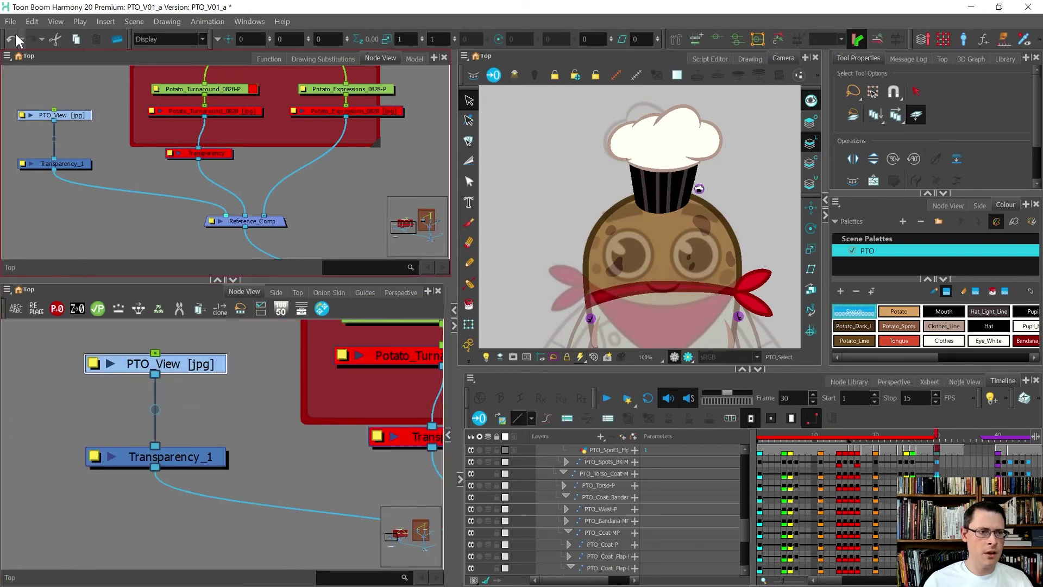
{"action": "left_click", "coordinate": [11, 21]}
{"action": "mouse_move", "coordinate": [35, 171]}
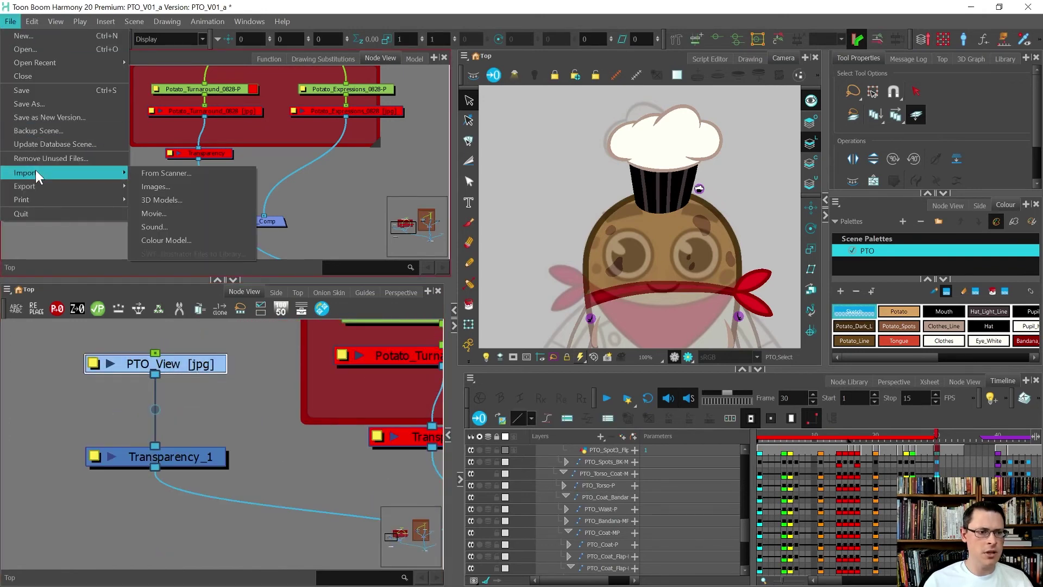
{"action": "left_click", "coordinate": [204, 186]}
{"action": "left_click", "coordinate": [577, 168]}
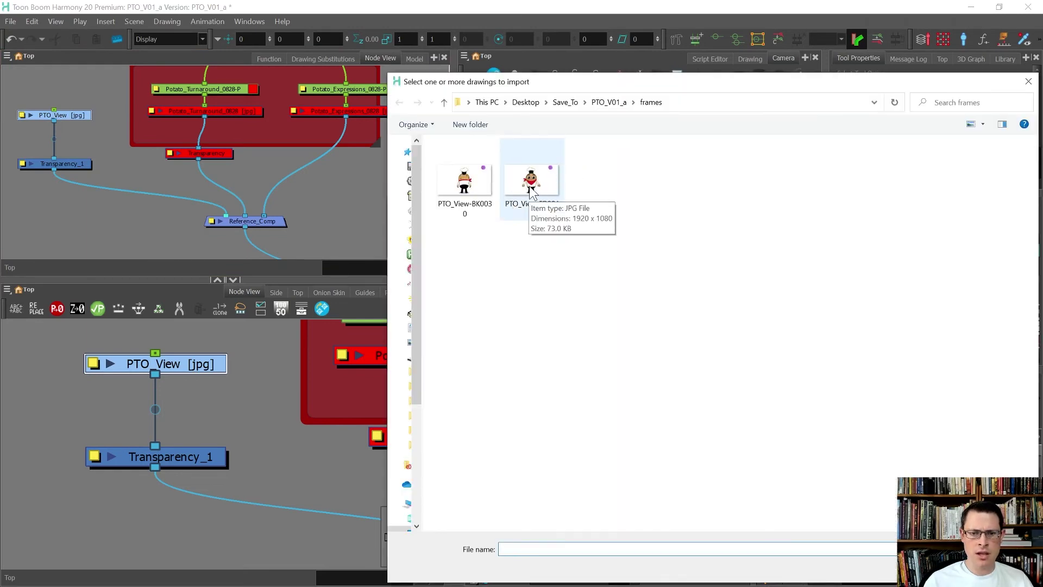
{"action": "left_click", "coordinate": [485, 189]}
{"action": "left_click", "coordinate": [484, 189]}
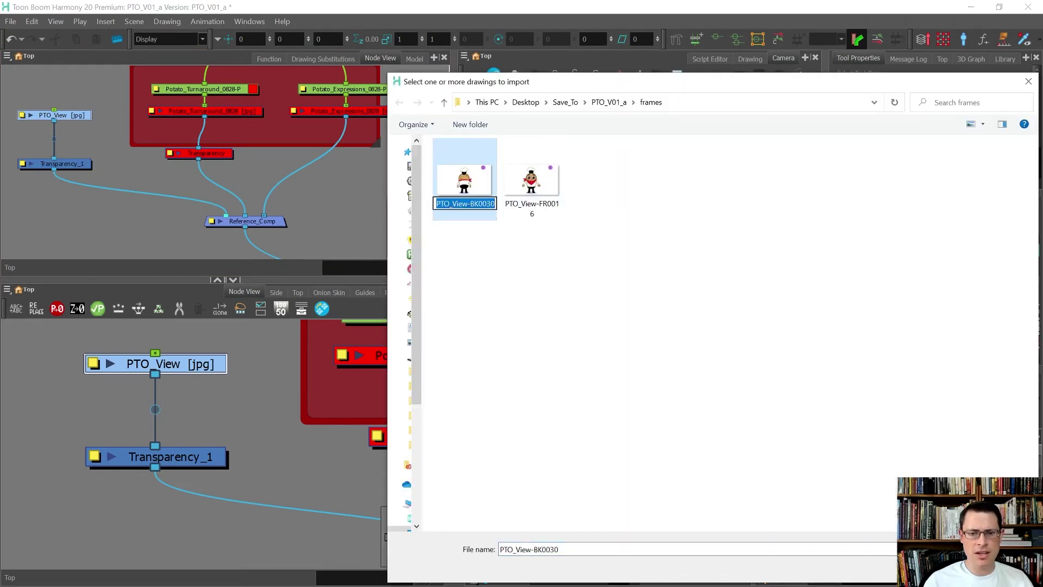
{"action": "key", "text": "End"}
{"action": "key", "text": "BackSpace"}
{"action": "key", "text": "BackSpace"}
{"action": "key", "text": "BackSpace"}
{"action": "key", "text": "BackSpace"}
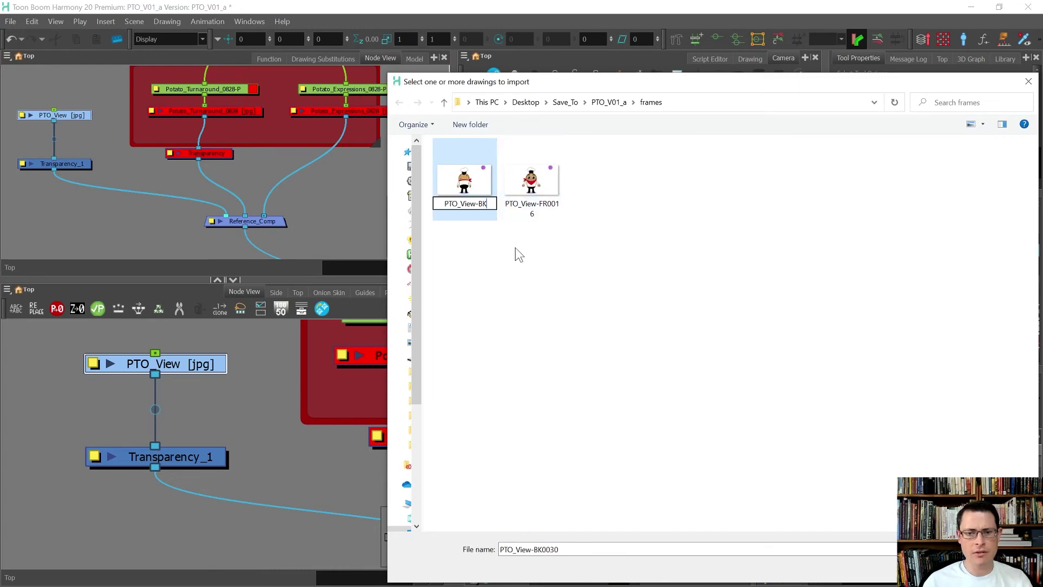
{"action": "left_click", "coordinate": [508, 248]}
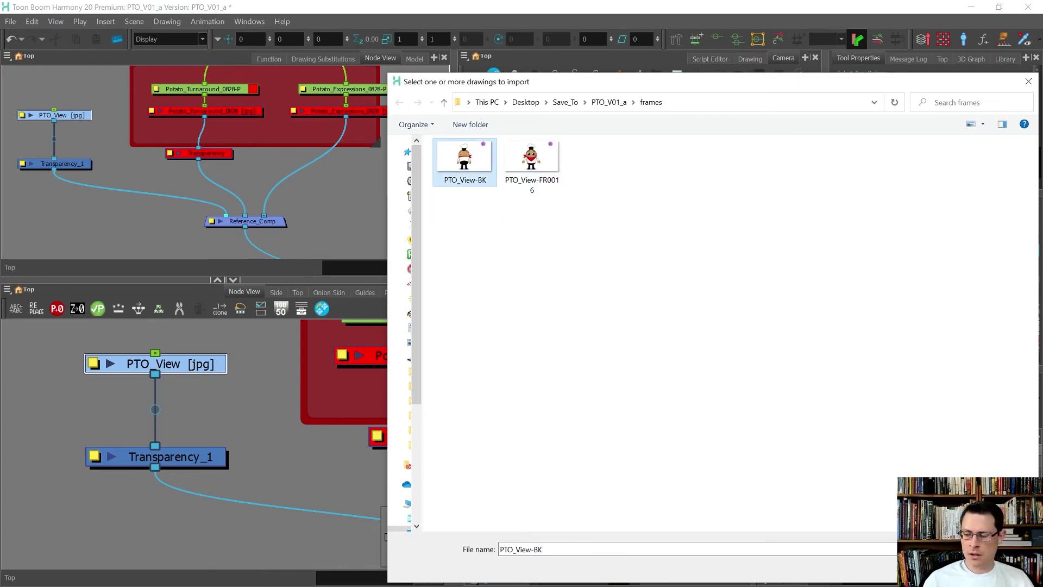
{"action": "key", "text": "Return"}
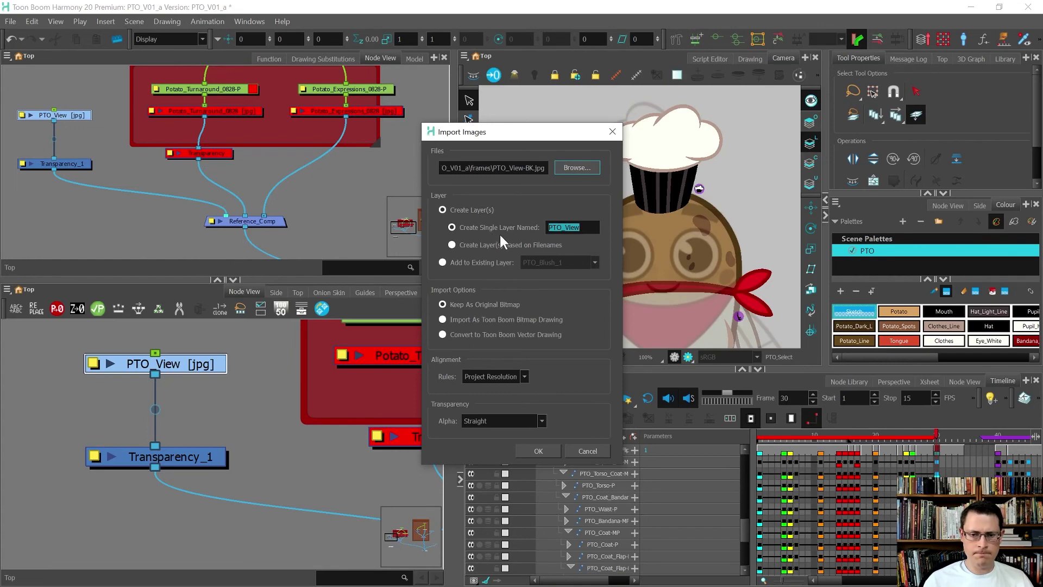
{"action": "left_click", "coordinate": [442, 263]}
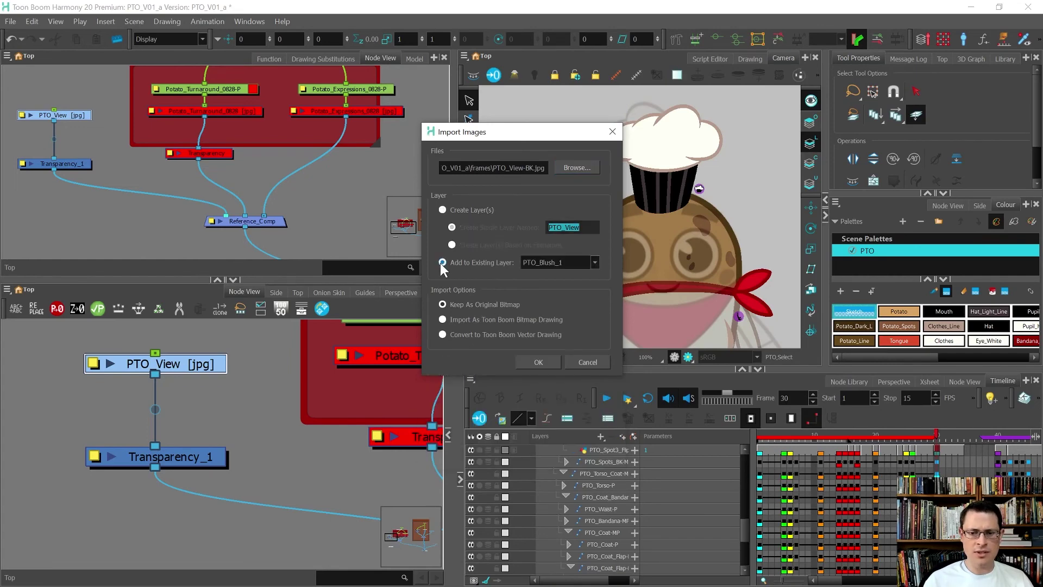
{"action": "left_click", "coordinate": [566, 261]}
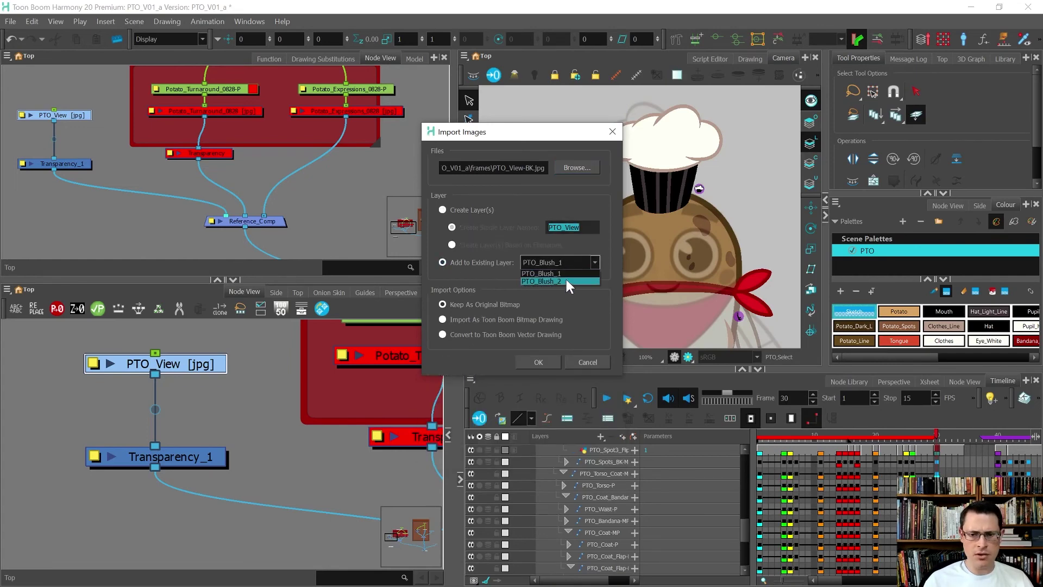
{"action": "left_click", "coordinate": [560, 263]}
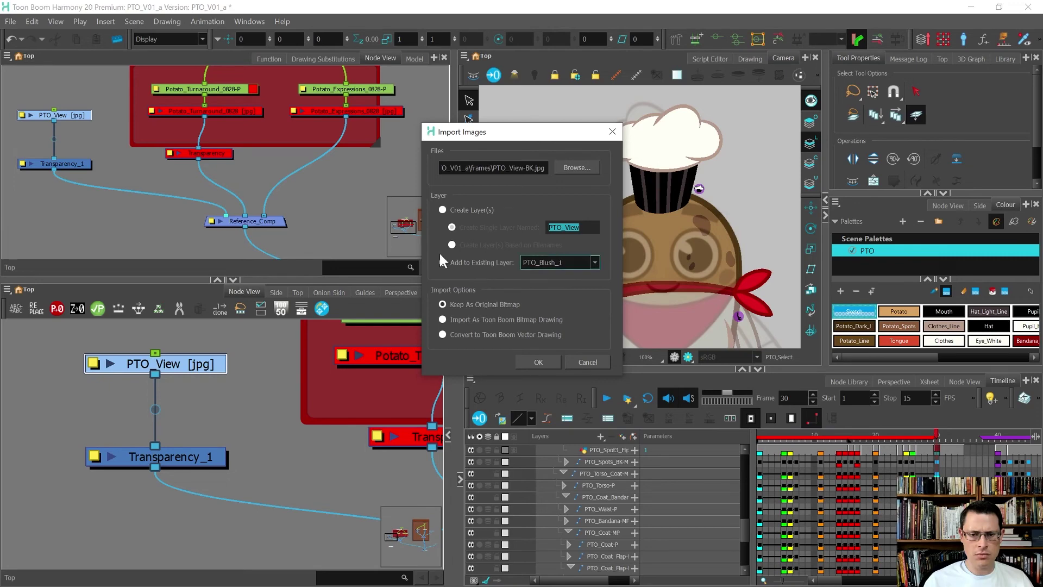
{"action": "left_click", "coordinate": [442, 210]}
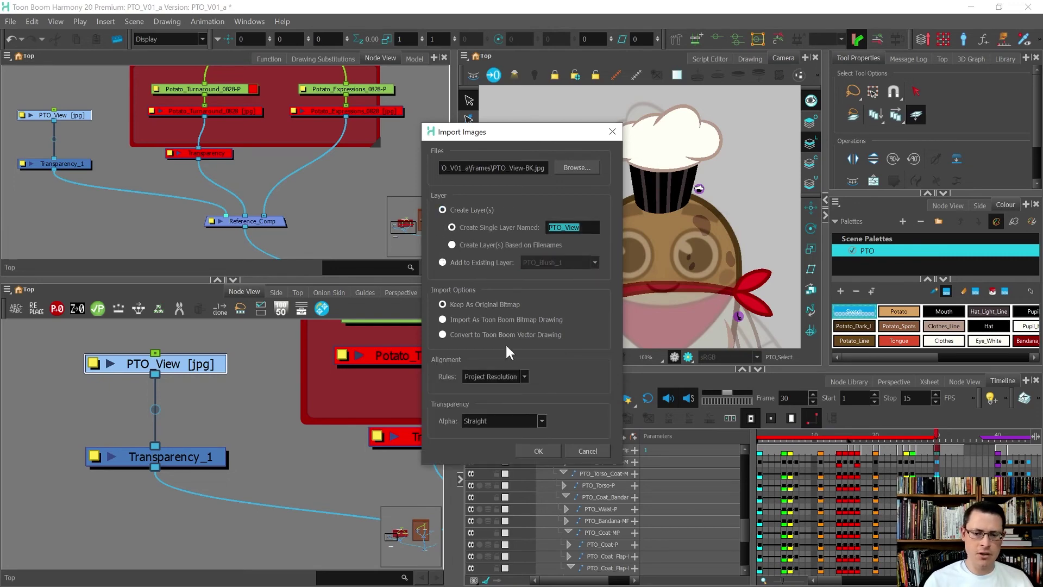
- Import the image as a single new layer named PTO_View and move its node beside the existing PTO_View node near the Reference group
{"action": "left_click", "coordinate": [538, 451]}
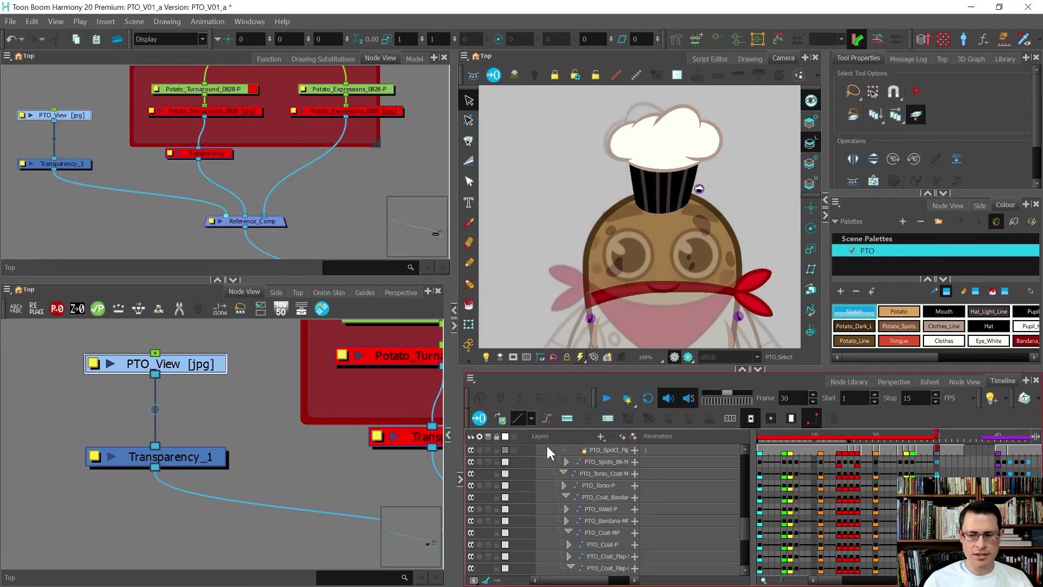
{"action": "scroll", "coordinate": [165, 425], "scroll_direction": "down", "scroll_amount": 5}
{"action": "scroll", "coordinate": [73, 114], "scroll_direction": "down", "scroll_amount": 10}
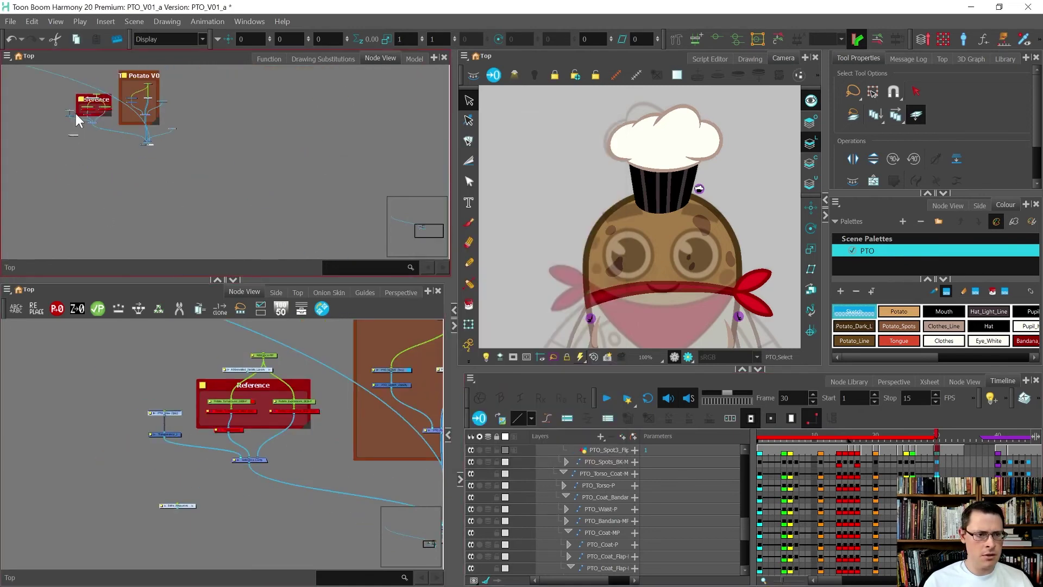
{"action": "left_click", "coordinate": [32, 130]}
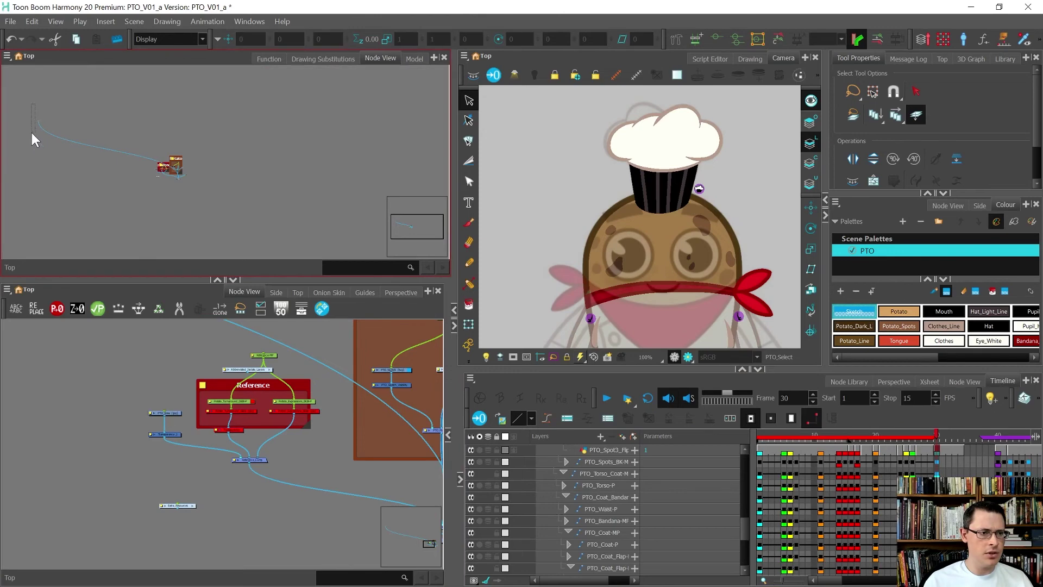
{"action": "scroll", "coordinate": [164, 175], "scroll_direction": "up", "scroll_amount": 10}
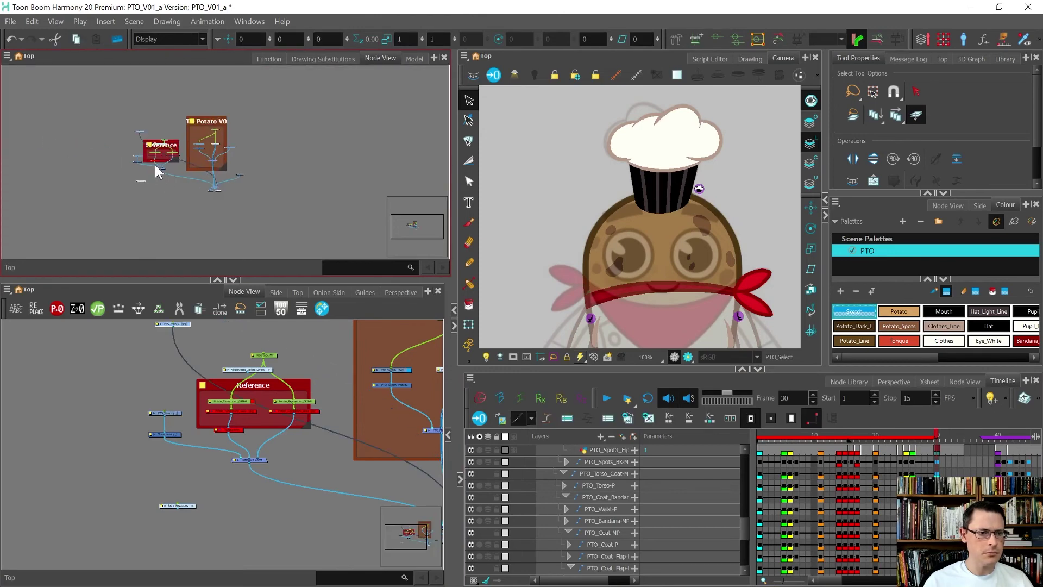
{"action": "key", "text": "ctrl+c"}
{"action": "scroll", "coordinate": [63, 142], "scroll_direction": "up", "scroll_amount": 4}
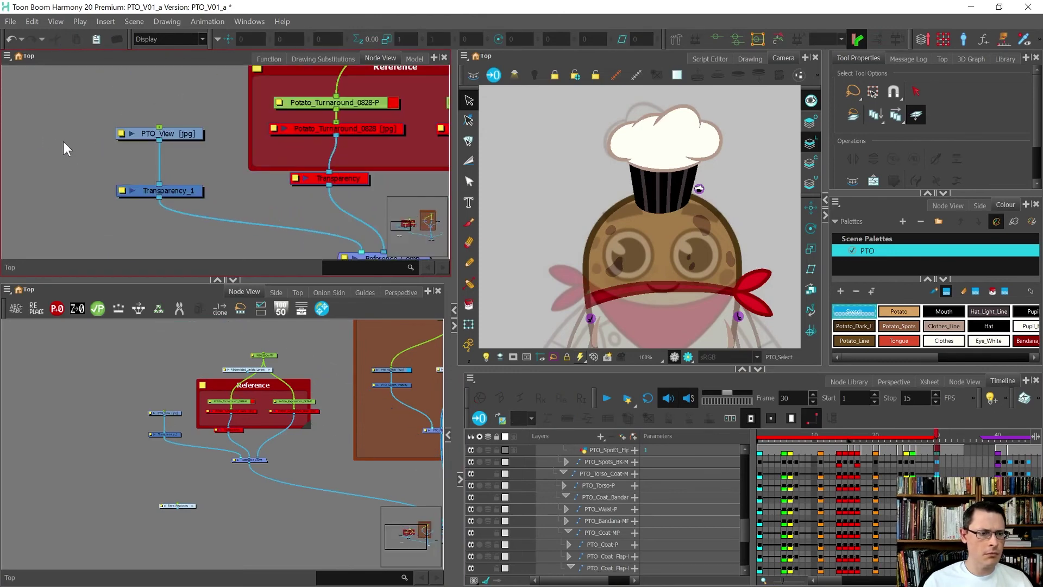
{"action": "key", "text": "ctrl+v"}
- Connect the new PTO_View_1 node to Reference_Comp, detach Transparency_1 from the old PTO_View and insert it into the new connection
{"action": "left_click_drag", "start_coordinate": [106, 152], "coordinate": [356, 253]}
{"action": "scroll", "coordinate": [235, 182], "scroll_direction": "down", "scroll_amount": 2}
{"action": "scroll", "coordinate": [207, 189], "scroll_direction": "up", "scroll_amount": 3}
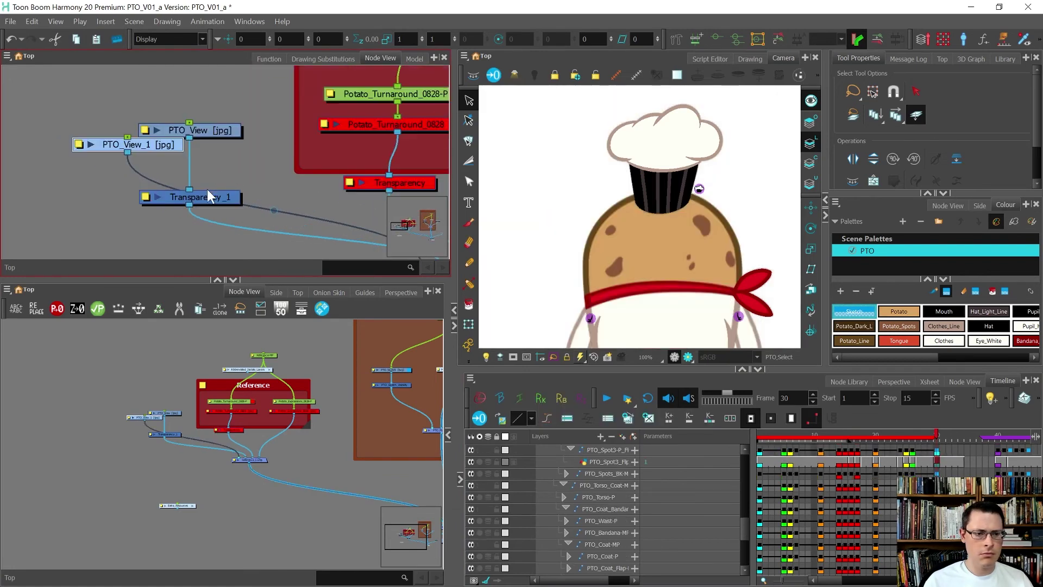
{"action": "left_click_drag", "start_coordinate": [203, 197], "coordinate": [154, 201]}
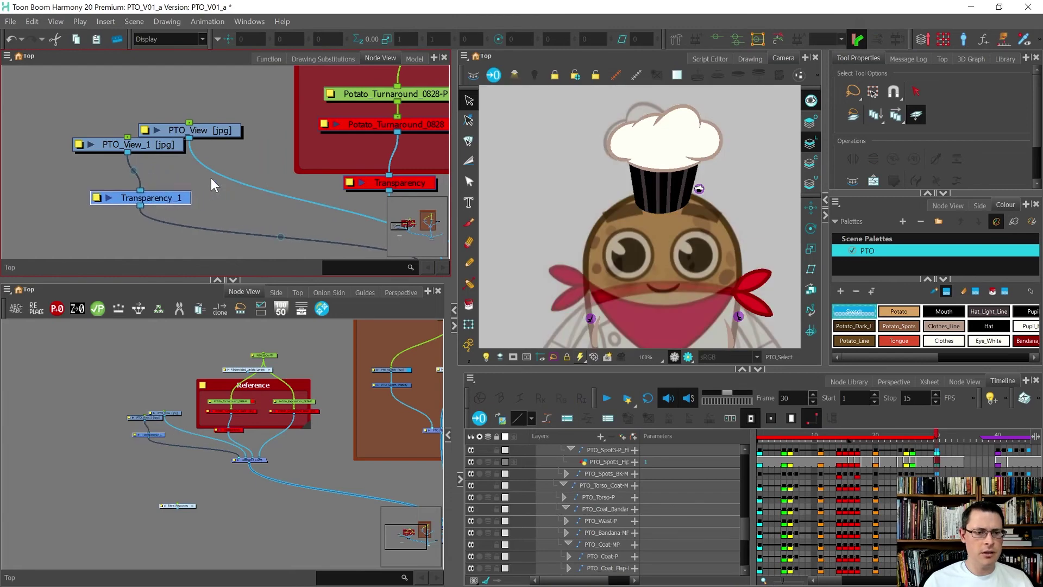
{"action": "left_click_drag", "start_coordinate": [236, 180], "coordinate": [243, 174]}
{"action": "left_click_drag", "start_coordinate": [161, 202], "coordinate": [149, 201]}
{"action": "left_click", "coordinate": [150, 144]}
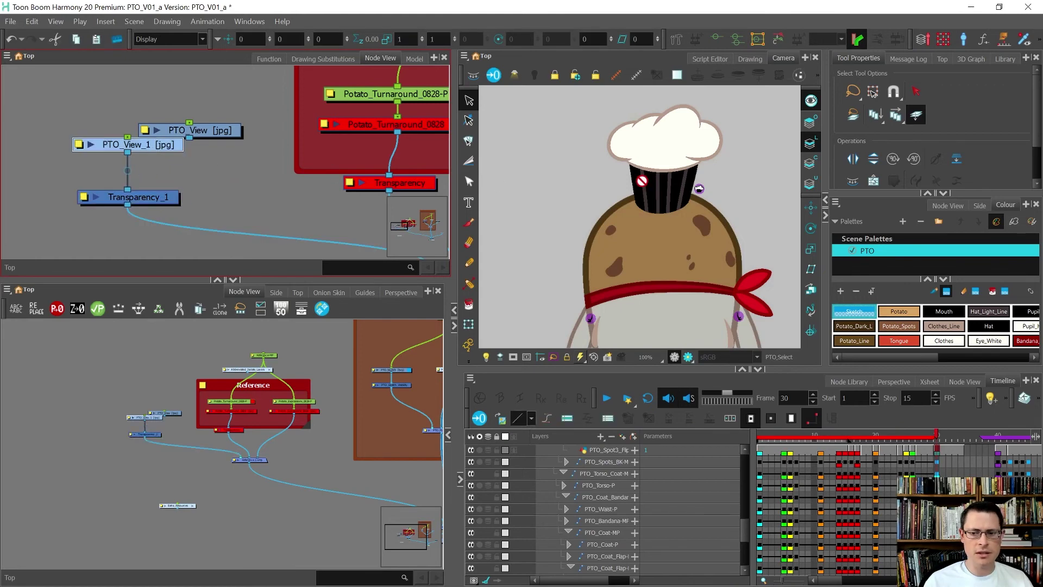
- Go to frame 15 and disable the PTO_View, PTO_View_1 and Transparency_1 nodes
{"action": "scroll", "coordinate": [661, 188], "scroll_direction": "down", "scroll_amount": 4}
{"action": "key", "text": "shift+t"}
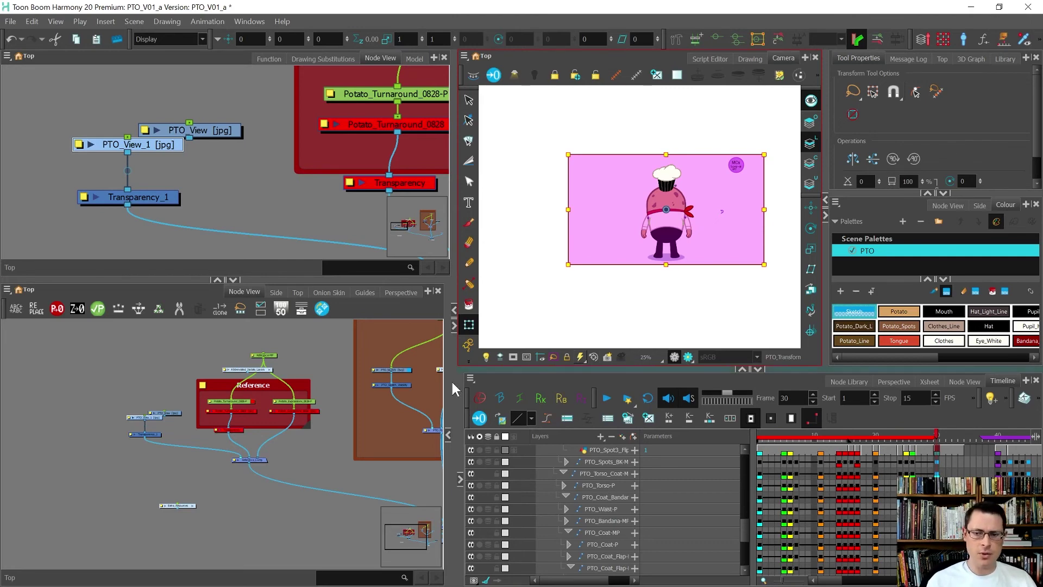
{"action": "left_click", "coordinate": [87, 461]}
{"action": "scroll", "coordinate": [88, 458], "scroll_direction": "down", "scroll_amount": 5}
{"action": "scroll", "coordinate": [90, 458], "scroll_direction": "up", "scroll_amount": 2}
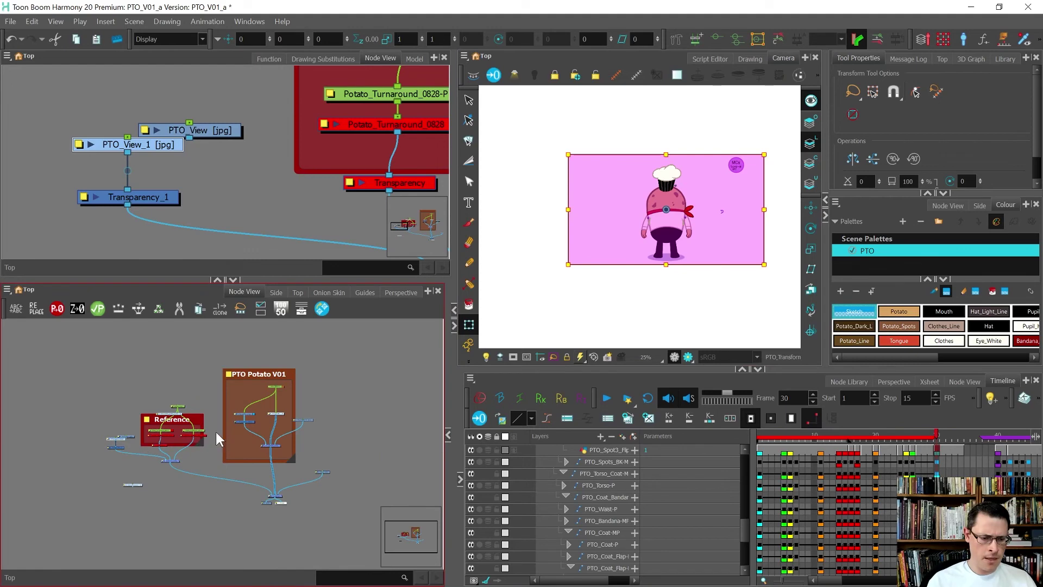
{"action": "left_click", "coordinate": [843, 438]}
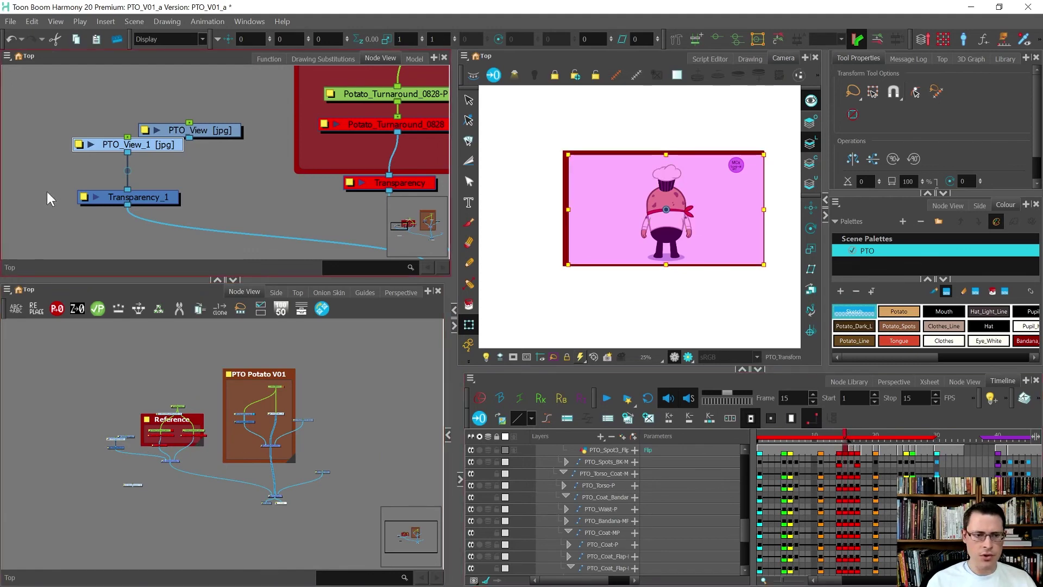
{"action": "left_click_drag", "start_coordinate": [67, 108], "coordinate": [220, 206]}
{"action": "key", "text": "d"}
{"action": "left_click", "coordinate": [221, 181]}
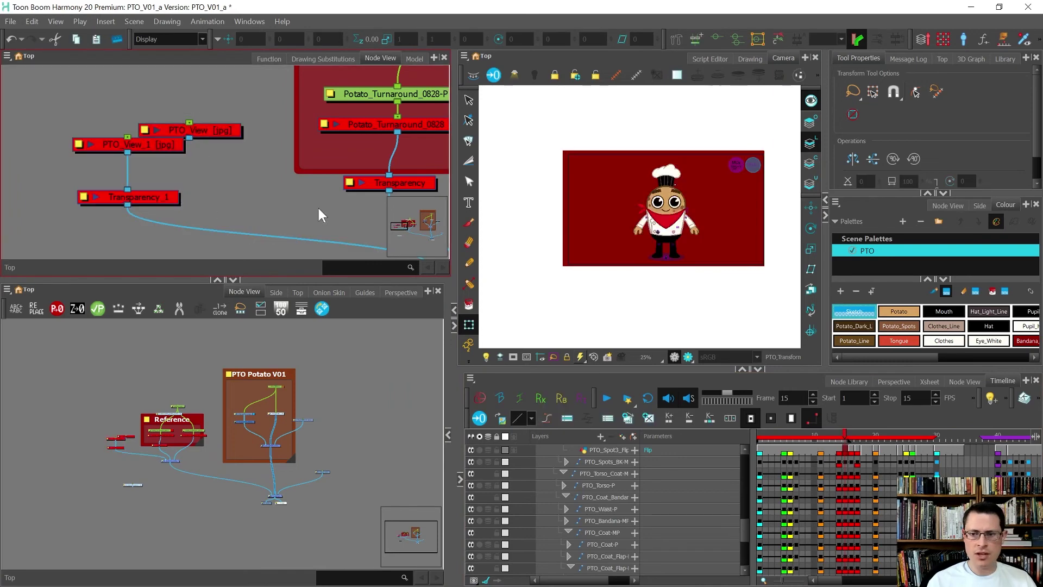
- Locate the flipped spot drawings inside the PTO_Potato group and connect a new Display node below PTO_Spot1_Flip
{"action": "scroll", "coordinate": [684, 204], "scroll_direction": "up", "scroll_amount": 5}
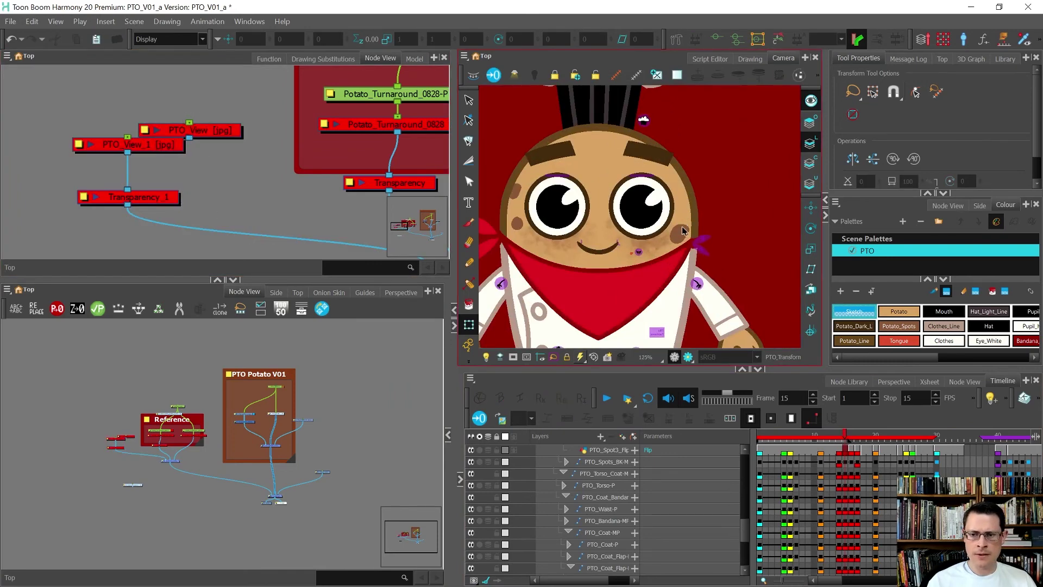
{"action": "left_click", "coordinate": [679, 234]}
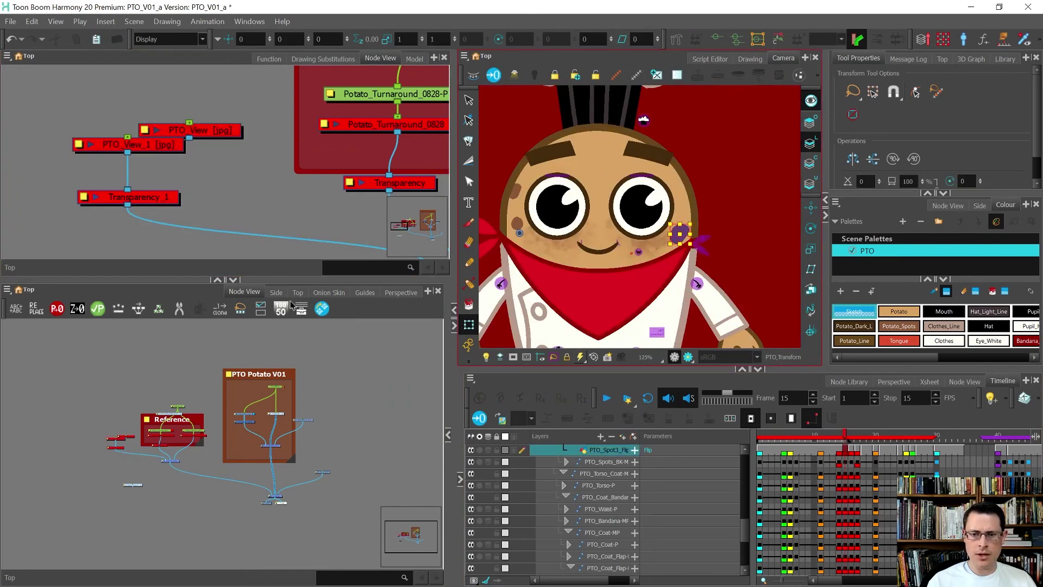
{"action": "left_click", "coordinate": [94, 401]}
{"action": "key", "text": "o"}
{"action": "scroll", "coordinate": [269, 454], "scroll_direction": "up", "scroll_amount": 2}
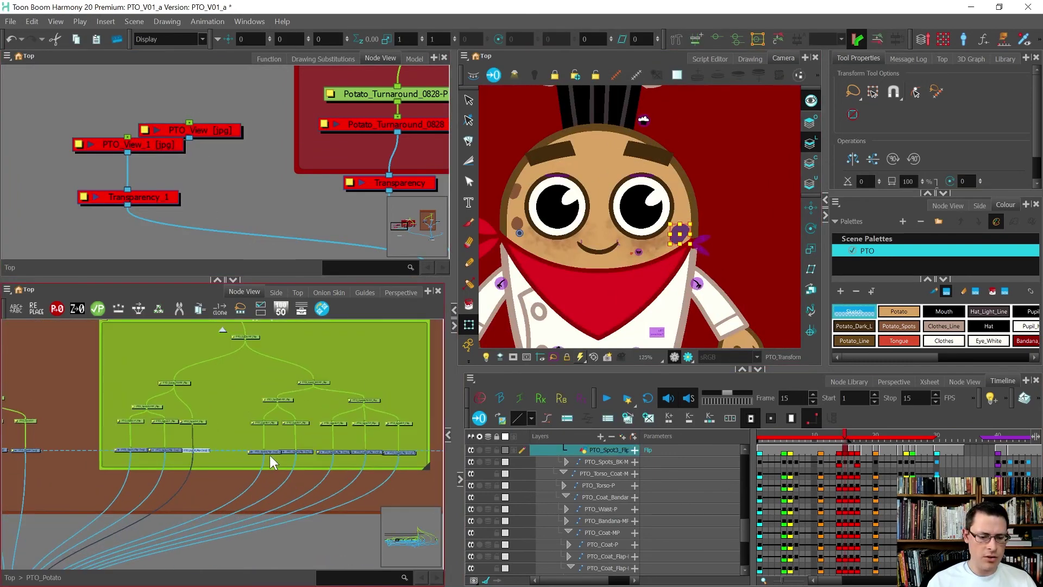
{"action": "scroll", "coordinate": [147, 455], "scroll_direction": "up", "scroll_amount": 3}
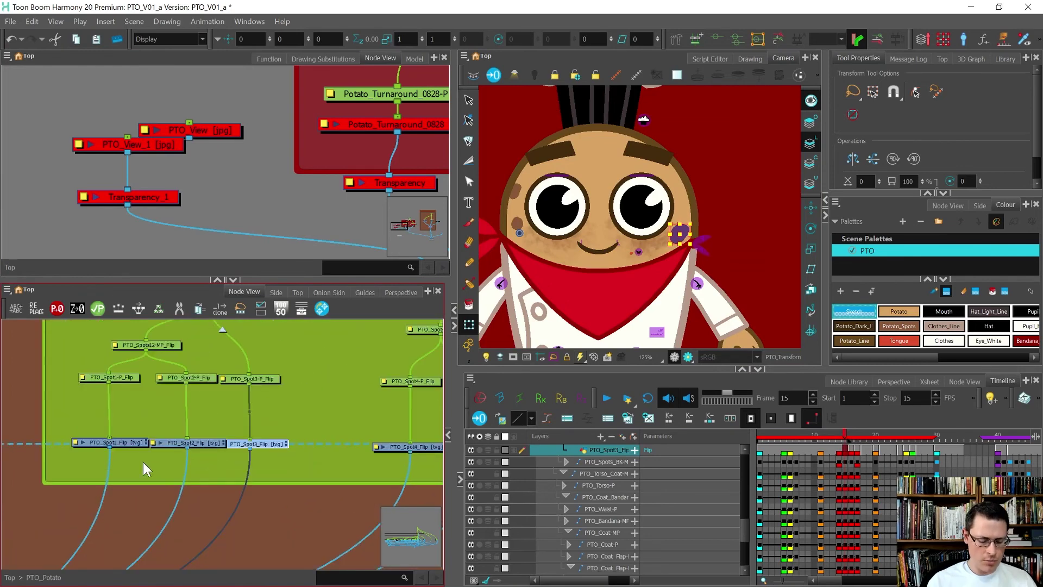
{"action": "left_click", "coordinate": [142, 462]}
{"action": "key", "text": "ctrl+i"}
{"action": "scroll", "coordinate": [162, 461], "scroll_direction": "up", "scroll_amount": 2}
{"action": "left_click_drag", "start_coordinate": [174, 454], "coordinate": [107, 492]}
{"action": "scroll", "coordinate": [185, 461], "scroll_direction": "down", "scroll_amount": 3}
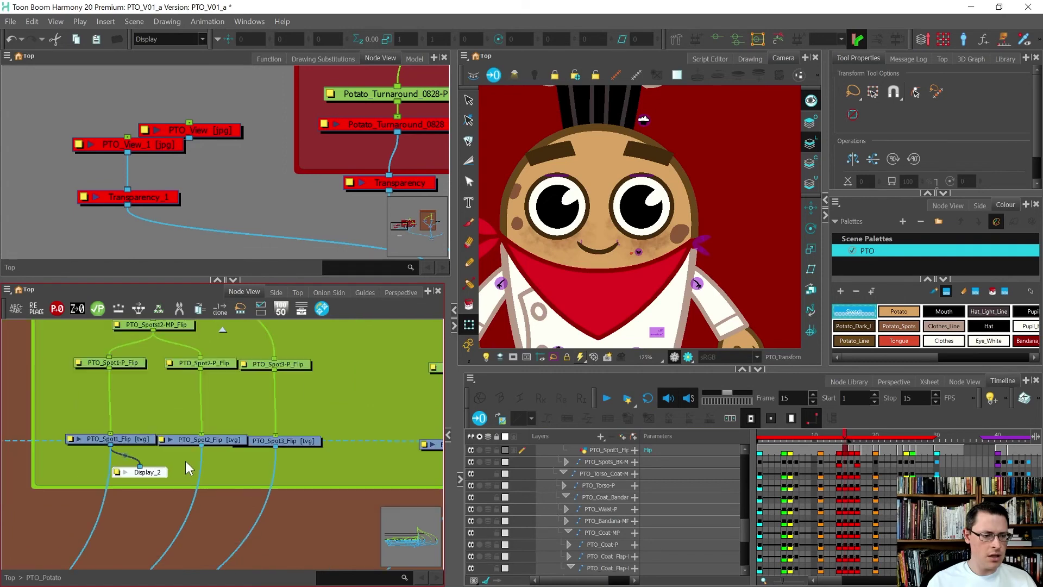
- Isolate the flipped spot 1 drawing in the camera by switching the active display to Display_2
{"action": "left_click_drag", "start_coordinate": [137, 457], "coordinate": [139, 465]}
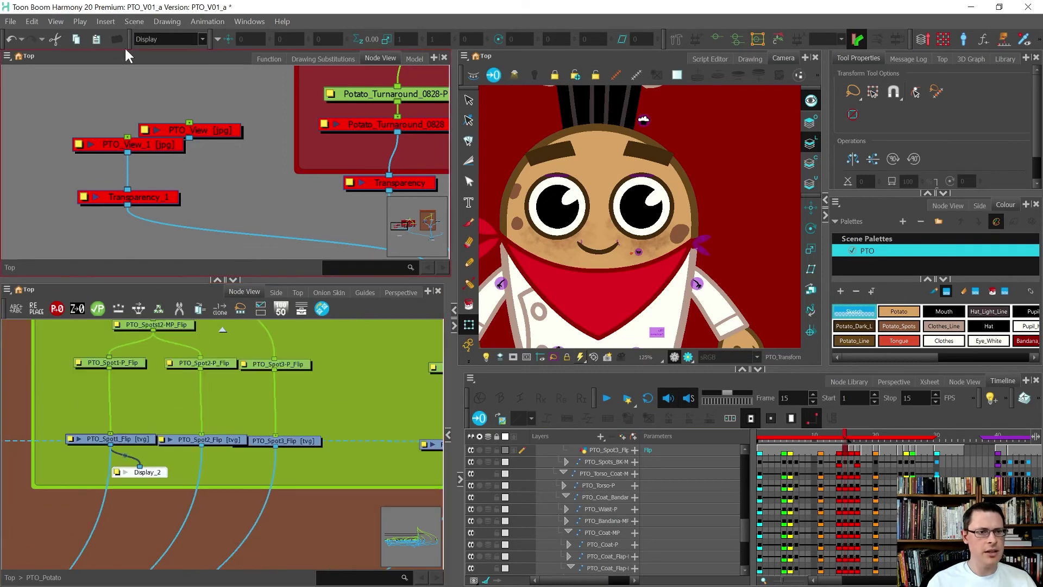
{"action": "left_click", "coordinate": [202, 39]}
{"action": "left_click", "coordinate": [166, 76]}
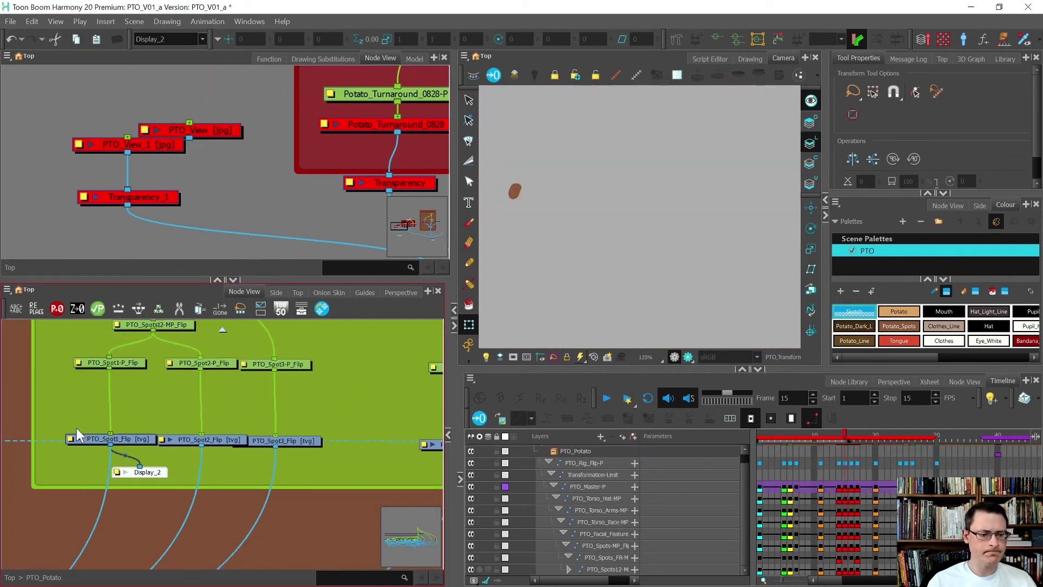
- Move the pivot of the PTO_Spot1-P_Flip peg onto the centre of its spot with the Rotate tool
{"action": "scroll", "coordinate": [62, 511], "scroll_direction": "down", "scroll_amount": 3}
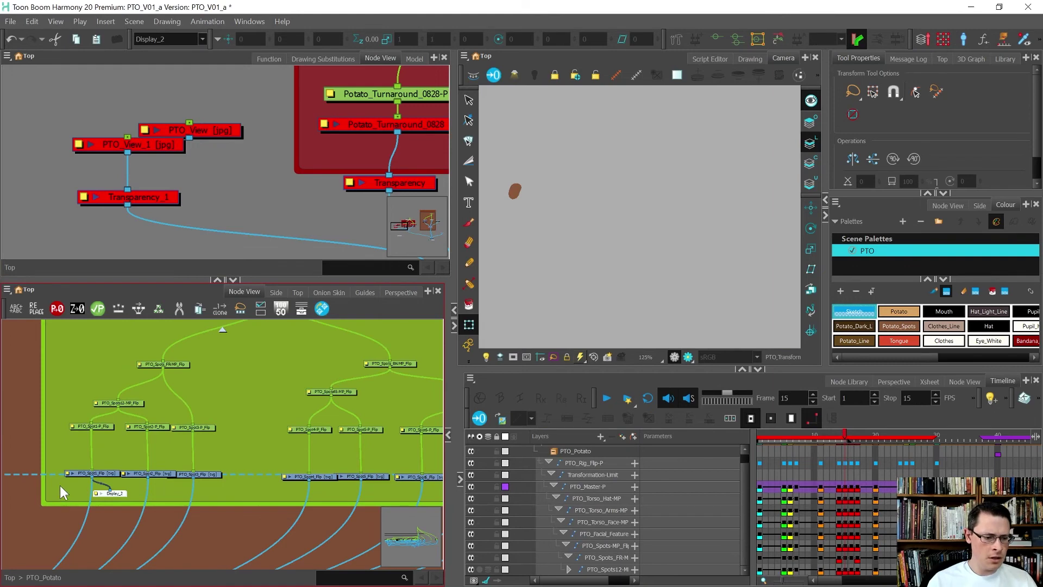
{"action": "left_click", "coordinate": [94, 426]}
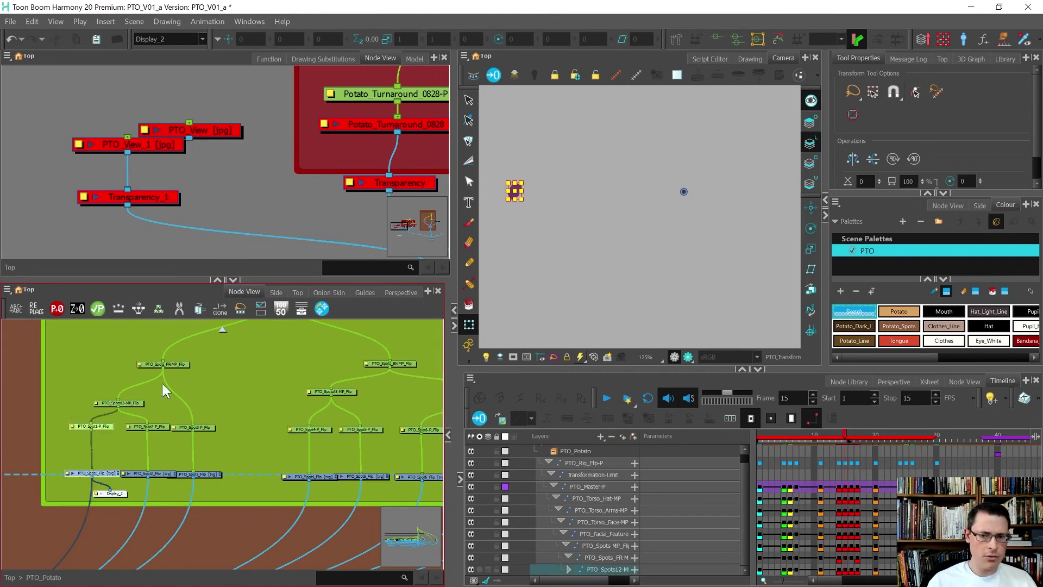
{"action": "left_click", "coordinate": [811, 228]}
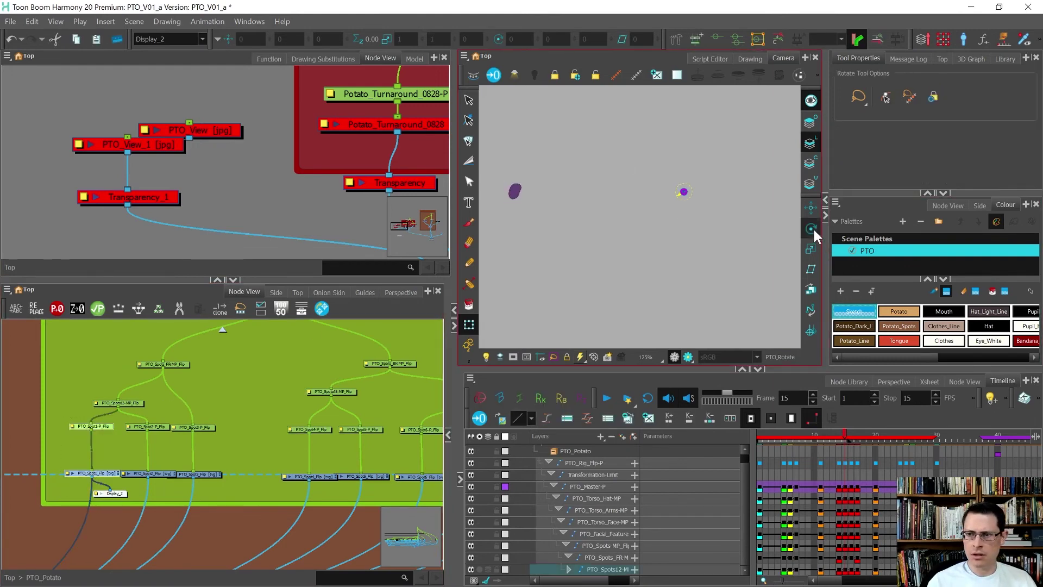
{"action": "left_click_drag", "start_coordinate": [685, 192], "coordinate": [515, 191]}
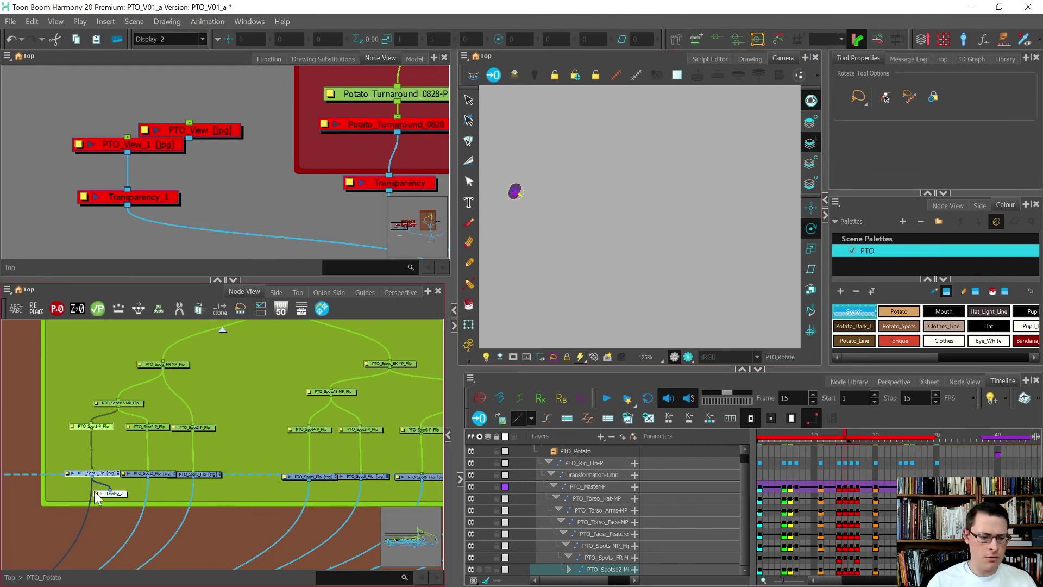
- Reconnect Display_2 to the PTO_Spot2_Flip drawing and centre the PTO_Spot2-P_Flip pivot on its spot
{"action": "left_click_drag", "start_coordinate": [106, 494], "coordinate": [162, 501]}
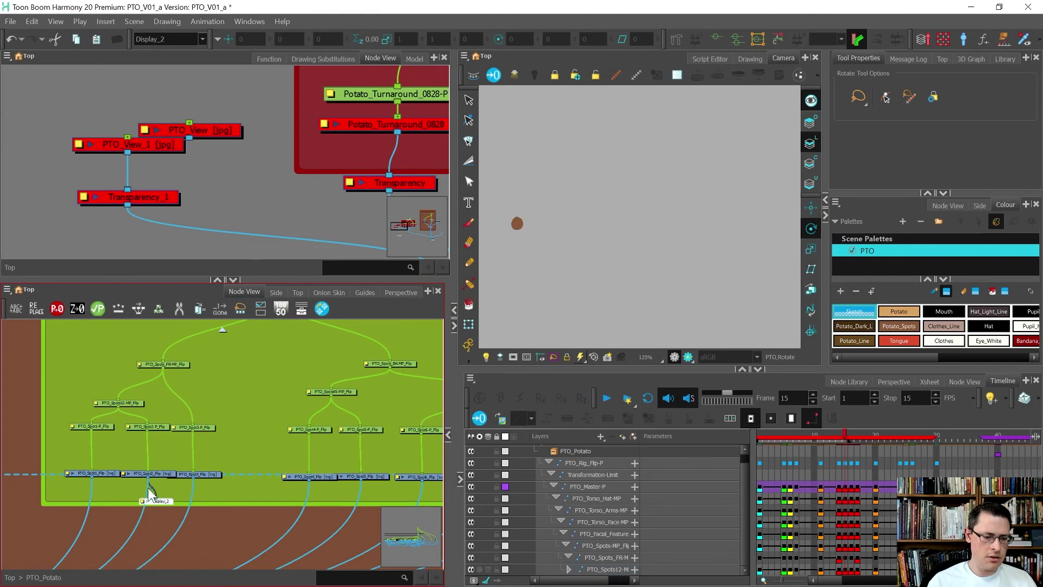
{"action": "left_click", "coordinate": [154, 426]}
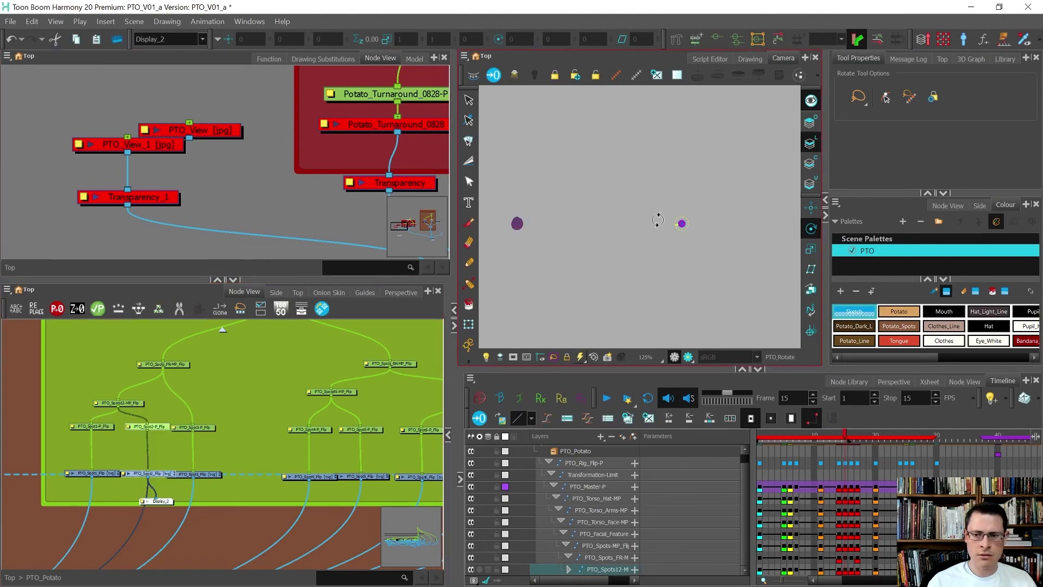
{"action": "left_click_drag", "start_coordinate": [682, 223], "coordinate": [519, 226]}
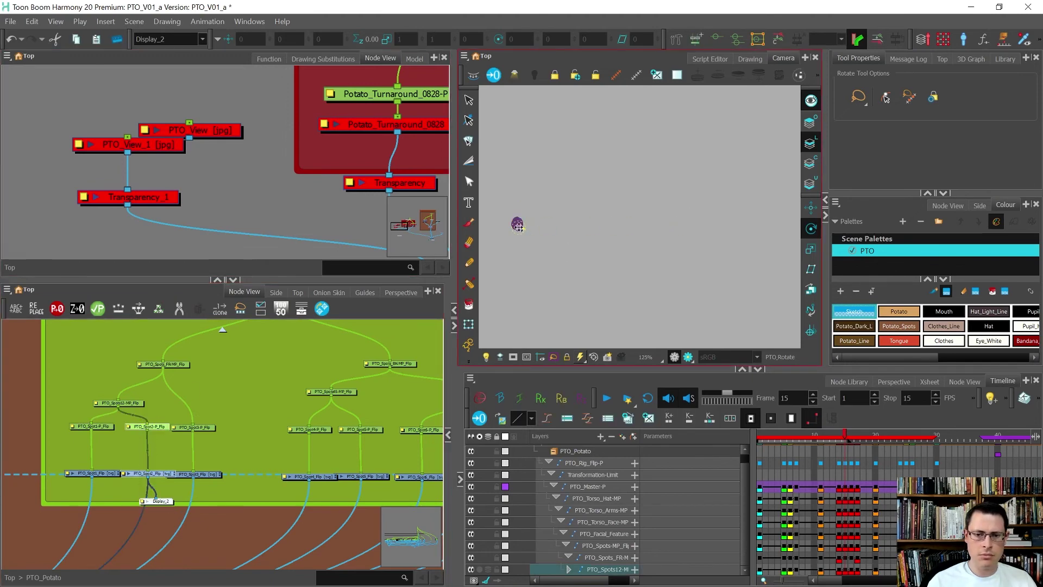
- Reconnect Display_2 to the PTO_Spot3_Flip drawing and centre the PTO_Spot3-P_Flip pivot on its spot
{"action": "left_click_drag", "start_coordinate": [169, 500], "coordinate": [215, 498]}
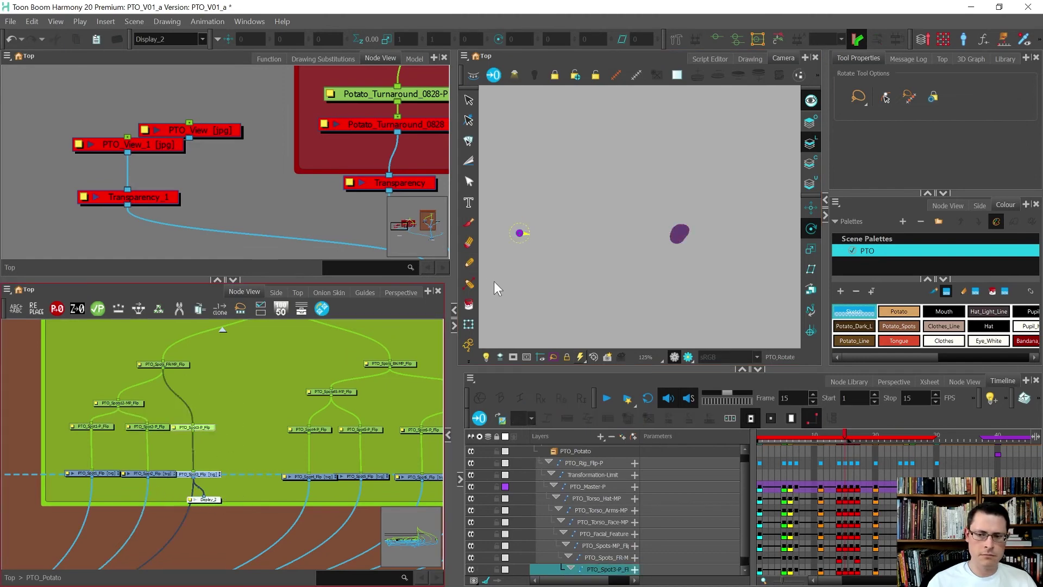
{"action": "left_click", "coordinate": [522, 232]}
{"action": "left_click_drag", "start_coordinate": [520, 233], "coordinate": [679, 232]}
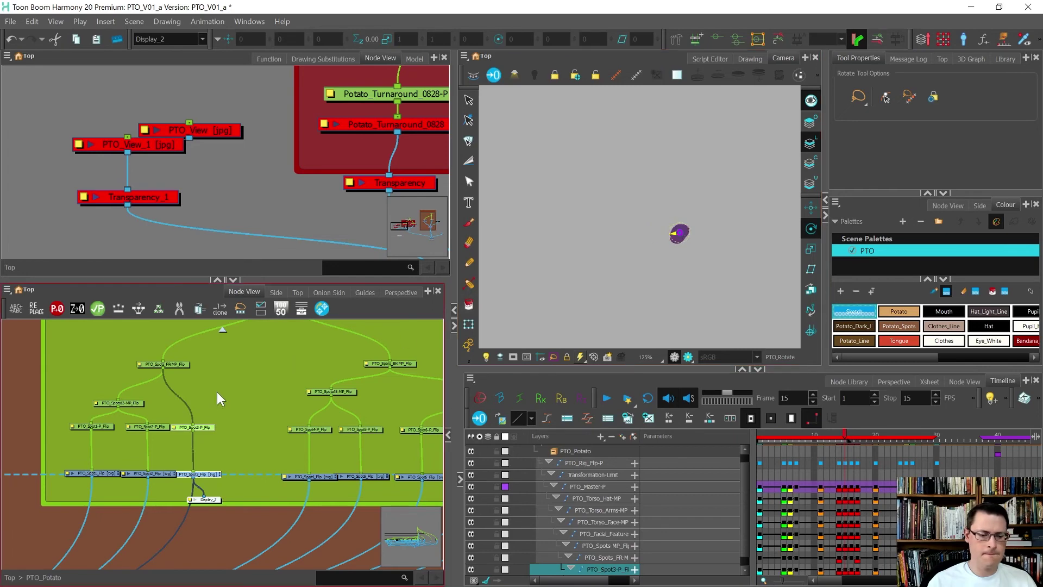
- Combine the PTO_Spot1_Flip, PTO_Spot2_Flip and PTO_Spot3_Flip drawings in a new Composite and connect it to Display_2
{"action": "scroll", "coordinate": [233, 424], "scroll_direction": "down", "scroll_amount": 3}
{"action": "scroll", "coordinate": [225, 438], "scroll_direction": "up", "scroll_amount": 3}
{"action": "left_click_drag", "start_coordinate": [230, 475], "coordinate": [230, 526]}
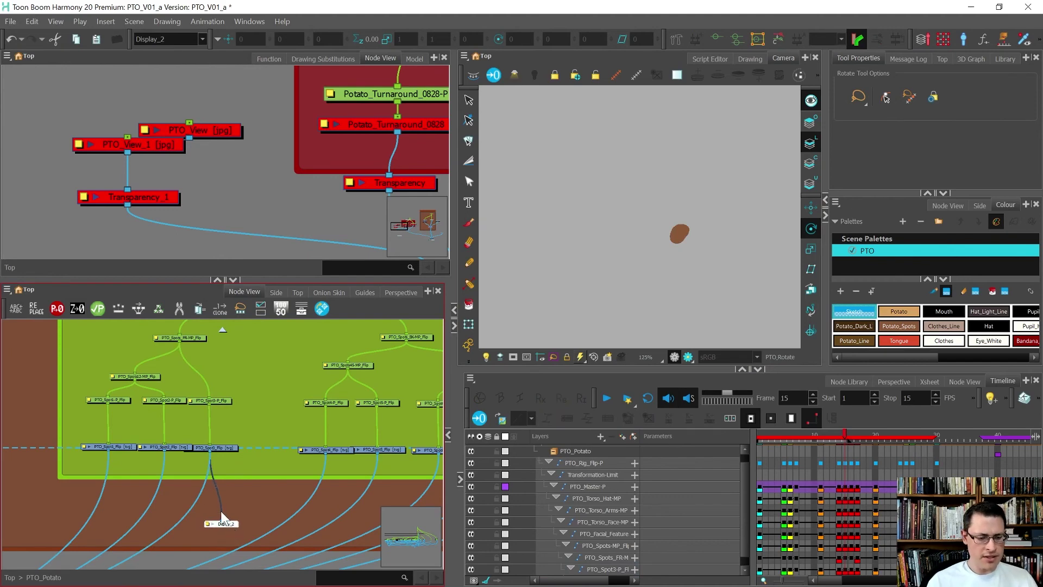
{"action": "left_click_drag", "start_coordinate": [236, 471], "coordinate": [65, 436]}
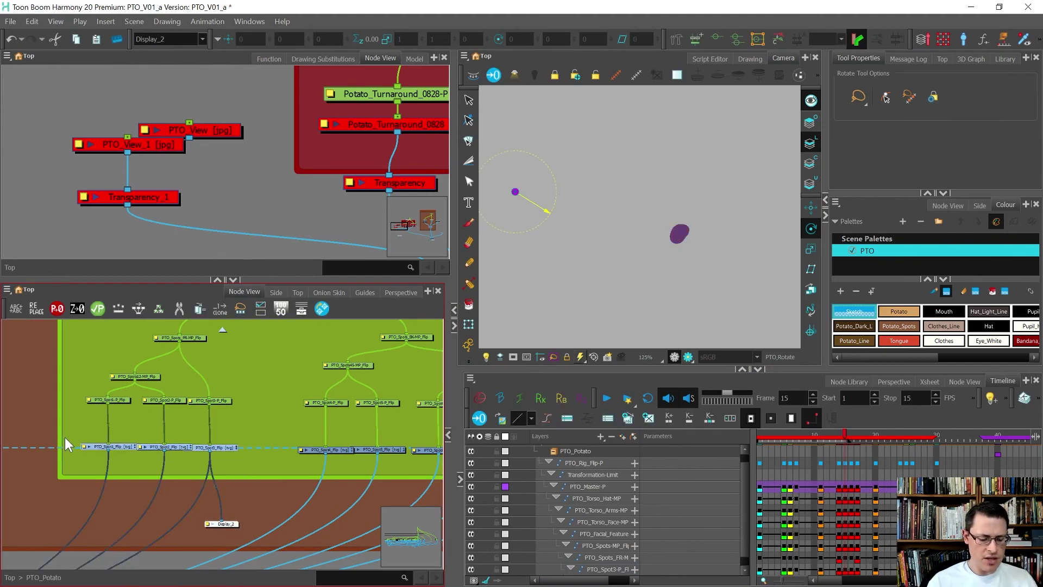
{"action": "key", "text": "ctrl+k"}
{"action": "left_click_drag", "start_coordinate": [153, 487], "coordinate": [222, 523]}
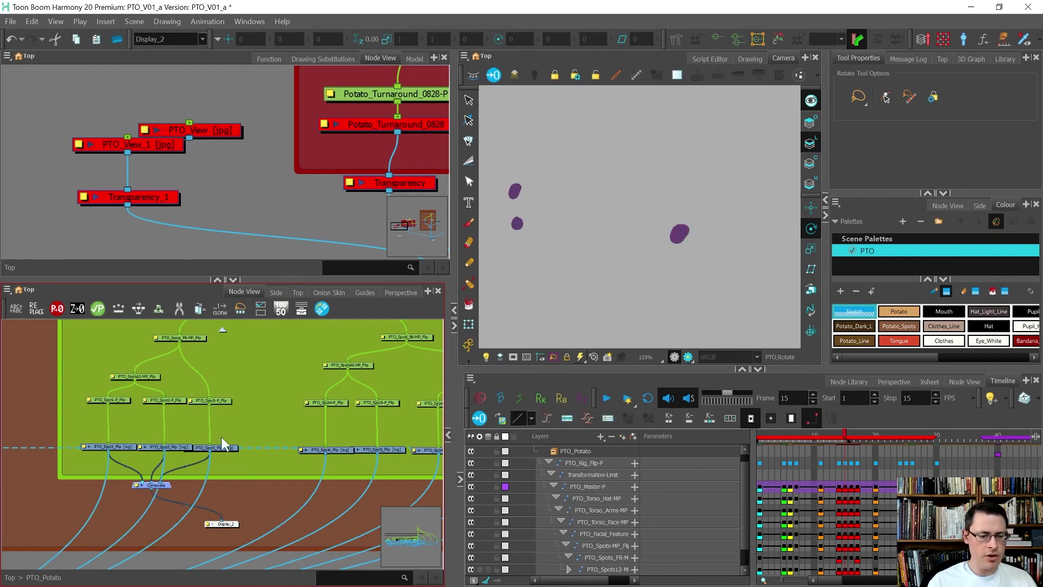
- Place the PTO_Spots12-MP_Flip pivot between spots 1 and 2 and the PTO_Spots_FR-MP_Flip pivot midway among the three front spots
{"action": "left_click", "coordinate": [136, 376]}
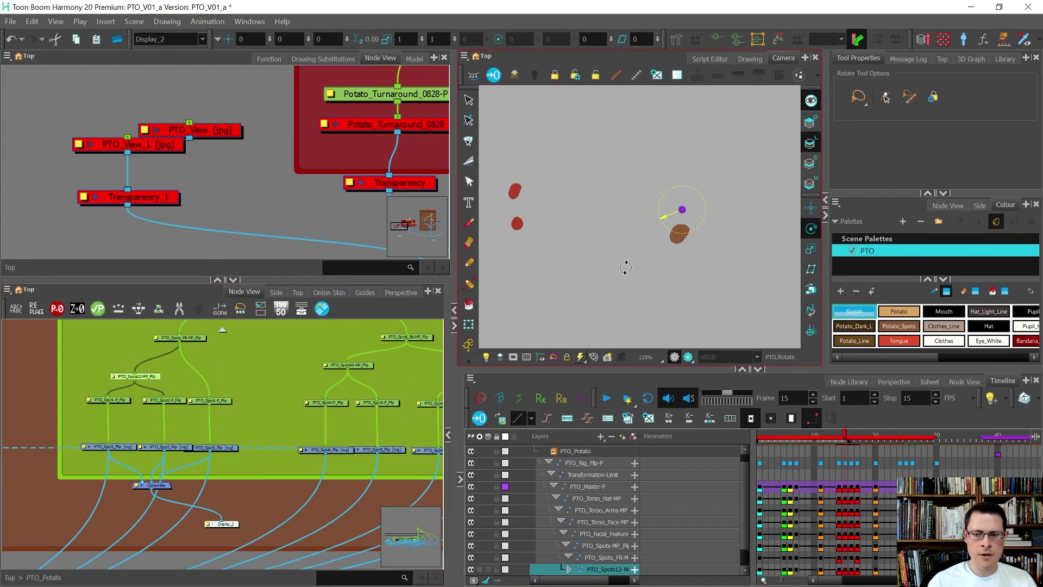
{"action": "left_click_drag", "start_coordinate": [682, 212], "coordinate": [516, 211]}
{"action": "left_click", "coordinate": [177, 337]}
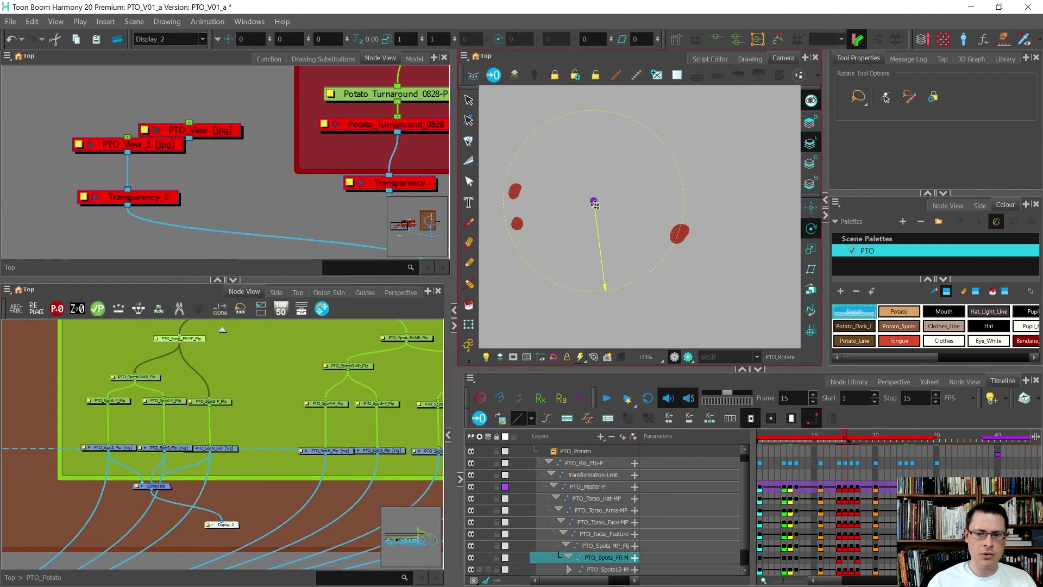
- Delete the temporary Composite below the front spots and connect Display_2 to the PTO_Spot4_Flip drawing
{"action": "scroll", "coordinate": [174, 480], "scroll_direction": "down", "scroll_amount": 3}
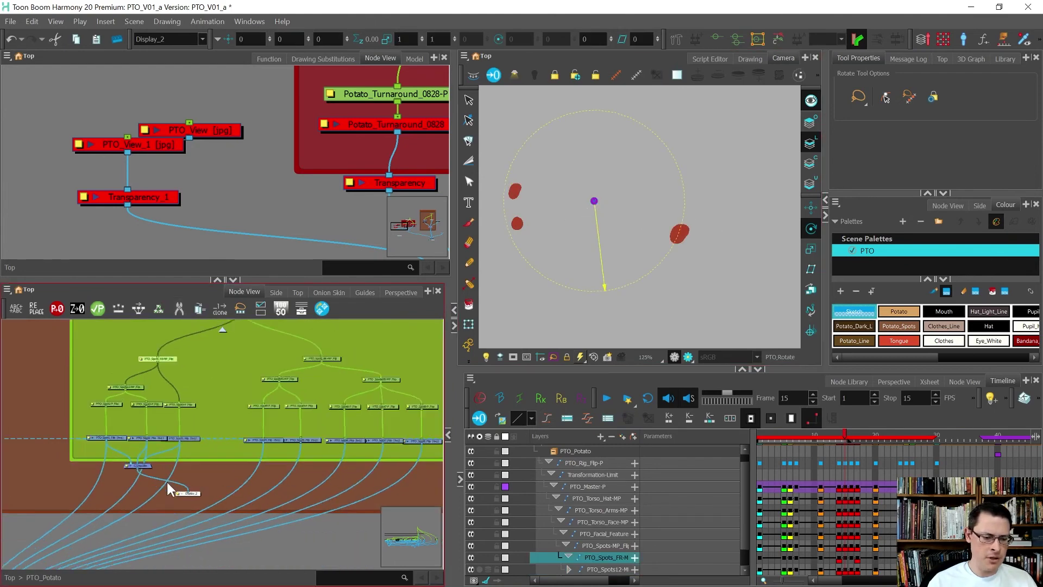
{"action": "scroll", "coordinate": [202, 501], "scroll_direction": "up", "scroll_amount": 3}
{"action": "left_click", "coordinate": [155, 465]}
{"action": "left_click_drag", "start_coordinate": [185, 425], "coordinate": [307, 452]}
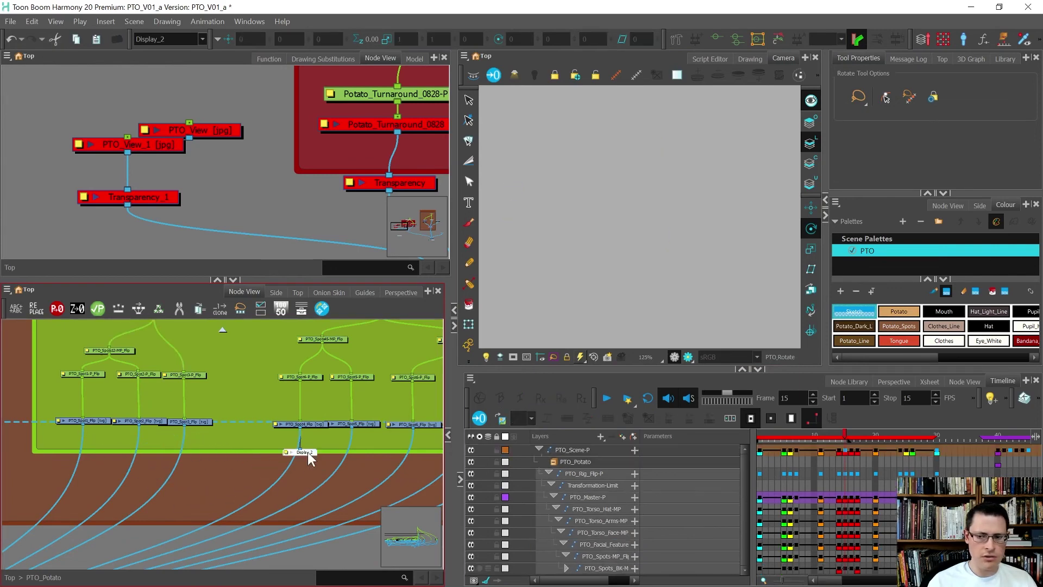
- Try to move the pivot of the PTO_Spot4-P_Flip peg onto its spot
{"action": "scroll", "coordinate": [152, 498], "scroll_direction": "down", "scroll_amount": 3}
{"action": "scroll", "coordinate": [633, 259], "scroll_direction": "down", "scroll_amount": 3}
{"action": "scroll", "coordinate": [546, 246], "scroll_direction": "up", "scroll_amount": 1}
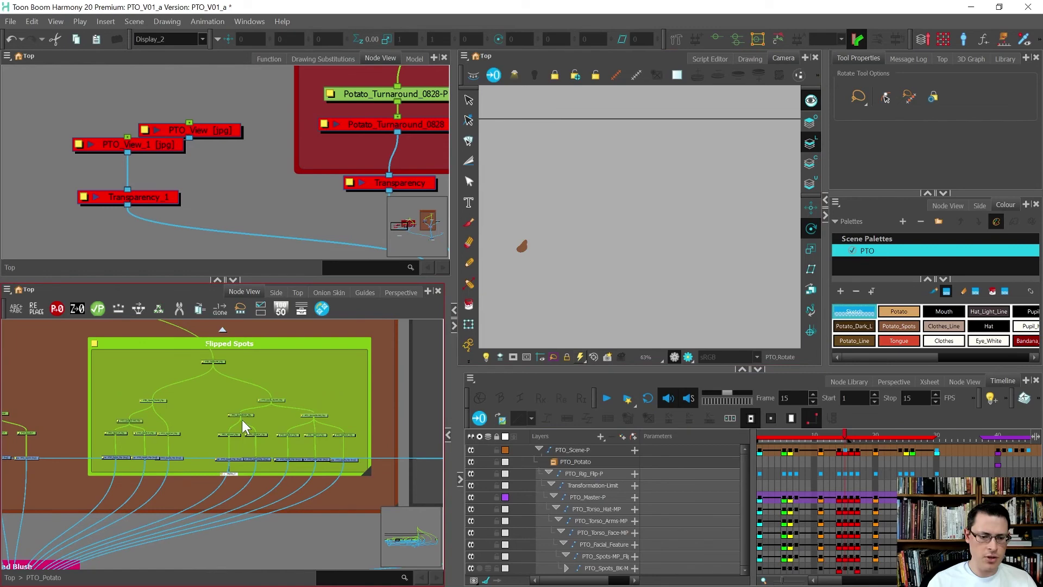
{"action": "scroll", "coordinate": [243, 420], "scroll_direction": "up", "scroll_amount": 3}
{"action": "left_click", "coordinate": [213, 434]}
{"action": "left_click_drag", "start_coordinate": [194, 426], "coordinate": [231, 500]}
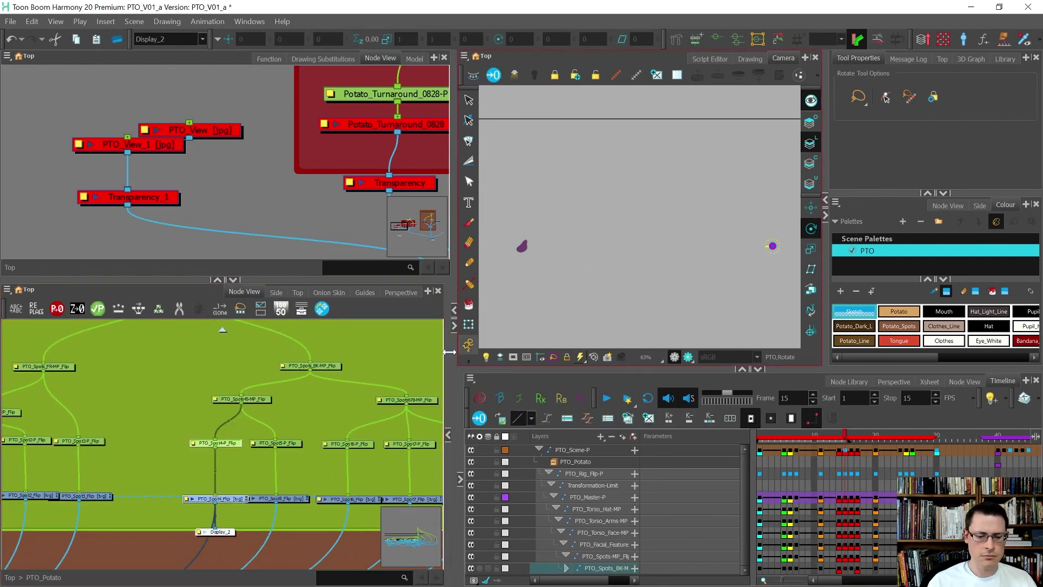
{"action": "left_click_drag", "start_coordinate": [773, 247], "coordinate": [522, 248]}
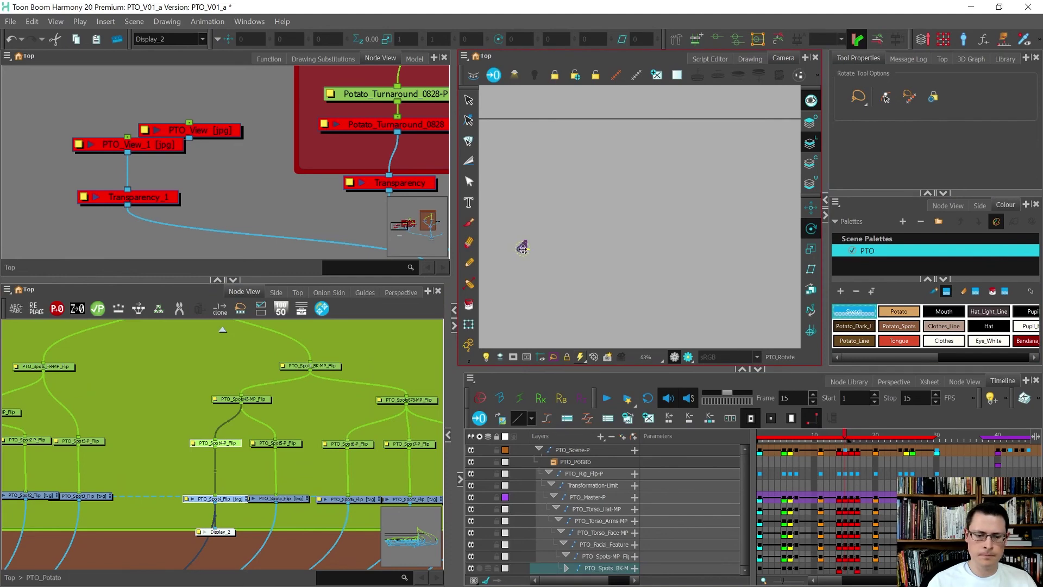
{"action": "key", "text": "ctrl+z"}
- Combine the five flipped back spot drawings in a Composite feeding Display_2 and select the whole back spots branch
{"action": "scroll", "coordinate": [183, 416], "scroll_direction": "down", "scroll_amount": 2}
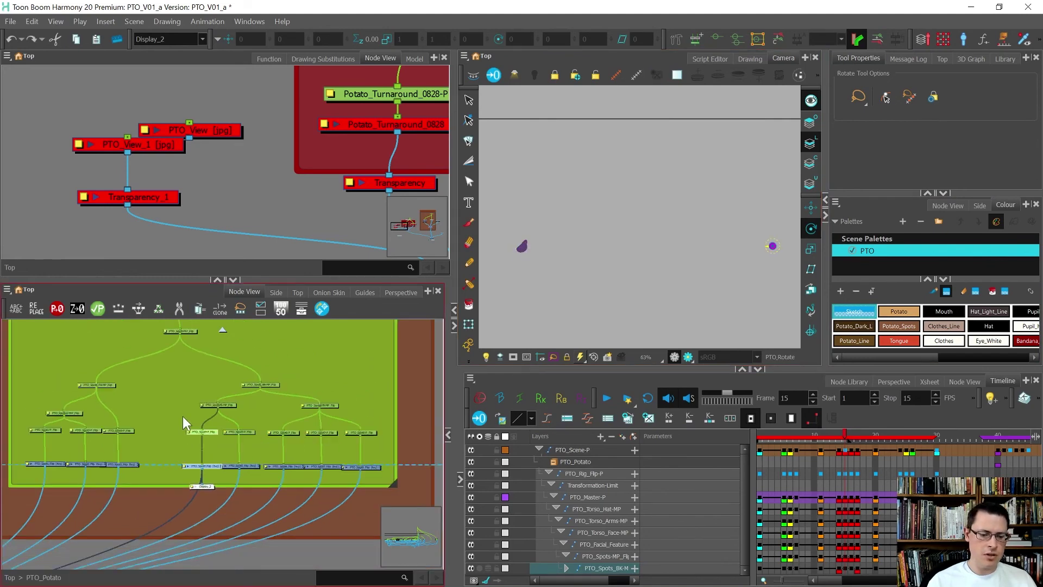
{"action": "left_click_drag", "start_coordinate": [379, 475], "coordinate": [289, 526]}
{"action": "key", "text": "ctrl+shift+c"}
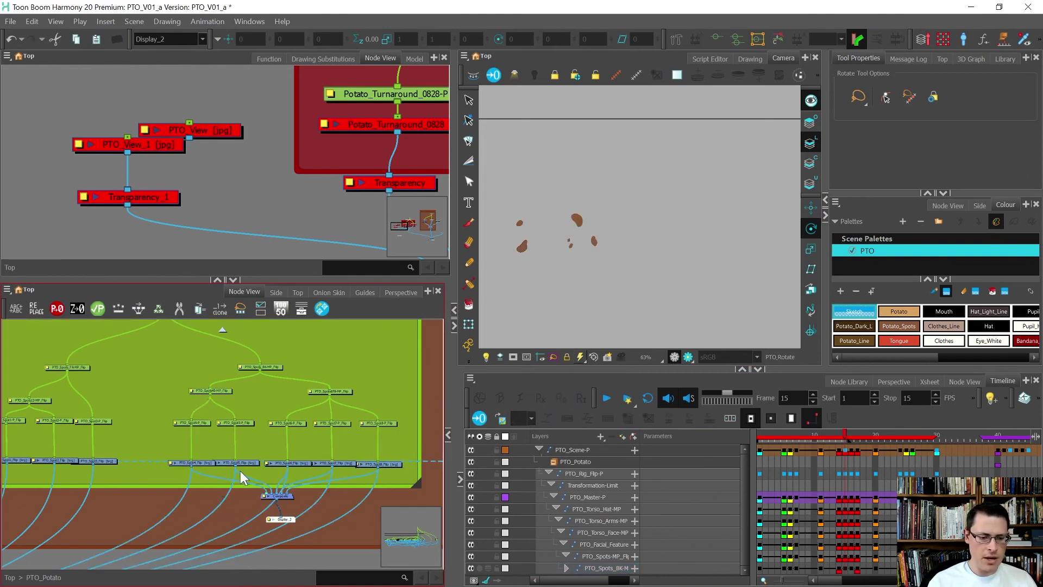
{"action": "left_click", "coordinate": [201, 348]}
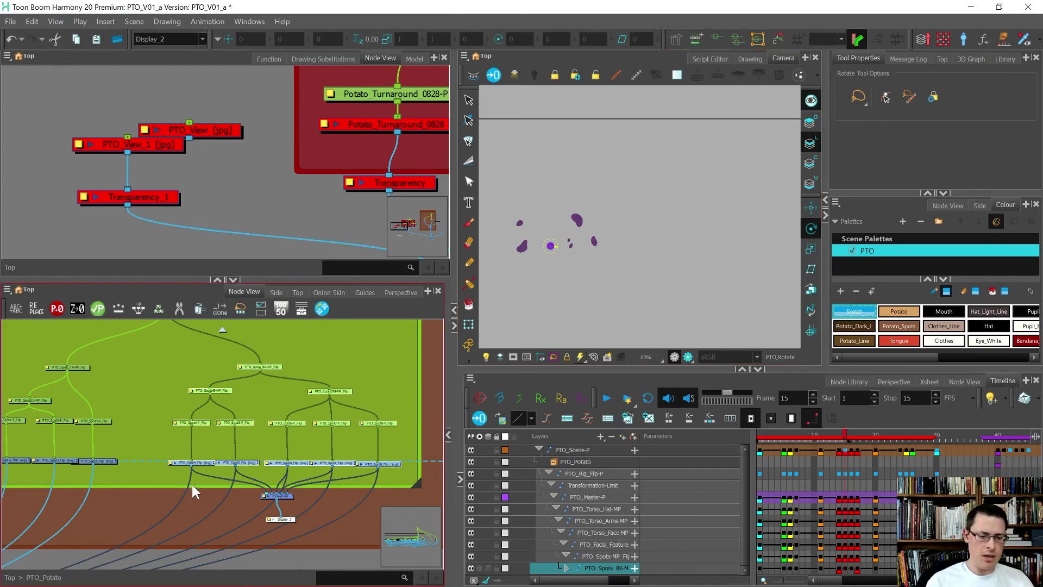
- Centre the pivots of the PTO_Spot4-P_Flip and PTO_Spot5-P_Flip pegs on their own spots
{"action": "left_click", "coordinate": [195, 423]}
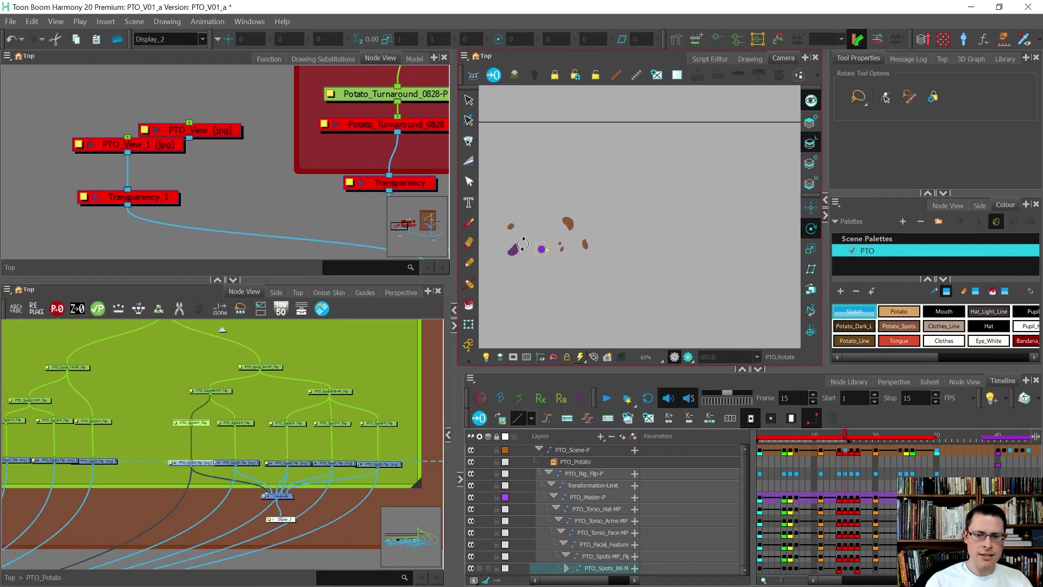
{"action": "scroll", "coordinate": [559, 254], "scroll_direction": "up", "scroll_amount": 3}
{"action": "left_click_drag", "start_coordinate": [561, 256], "coordinate": [504, 258]}
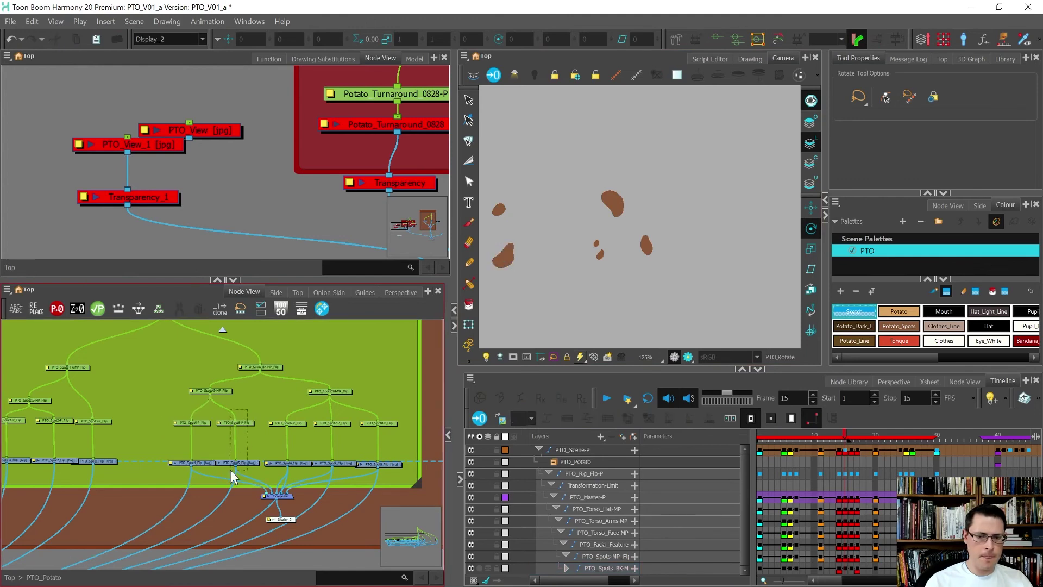
{"action": "left_click", "coordinate": [236, 422]}
{"action": "left_click_drag", "start_coordinate": [567, 208], "coordinate": [501, 209]}
- Centre the pivots of the three remaining individual back spot pegs on their own spots
{"action": "left_click", "coordinate": [288, 422]}
{"action": "mouse_move", "coordinate": [520, 316]}
{"action": "left_mouse_down"}
{"action": "mouse_move", "coordinate": [577, 237]}
{"action": "mouse_move", "coordinate": [685, 240]}
{"action": "left_mouse_up"}
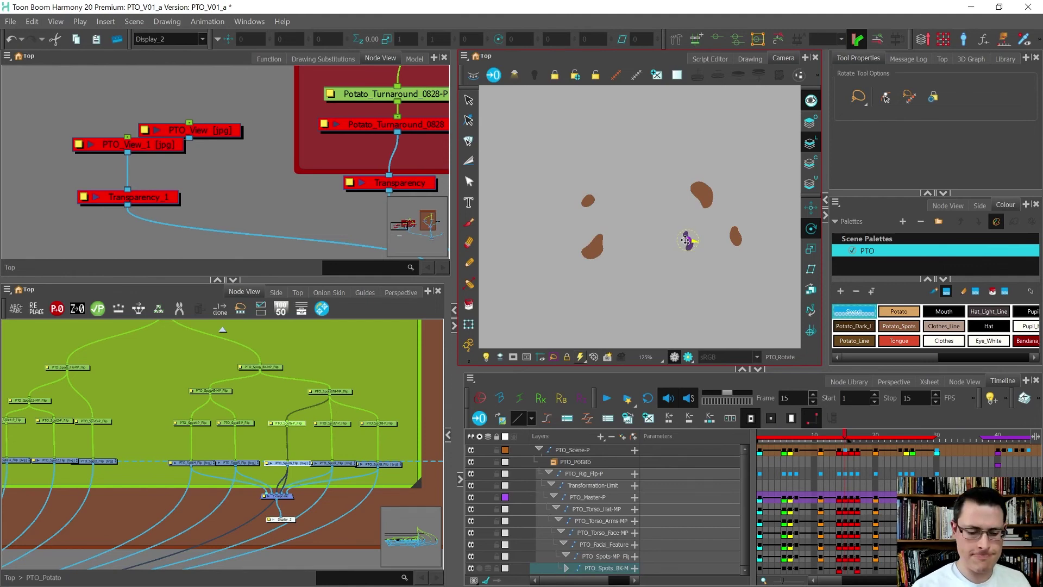
{"action": "left_click", "coordinate": [330, 464]}
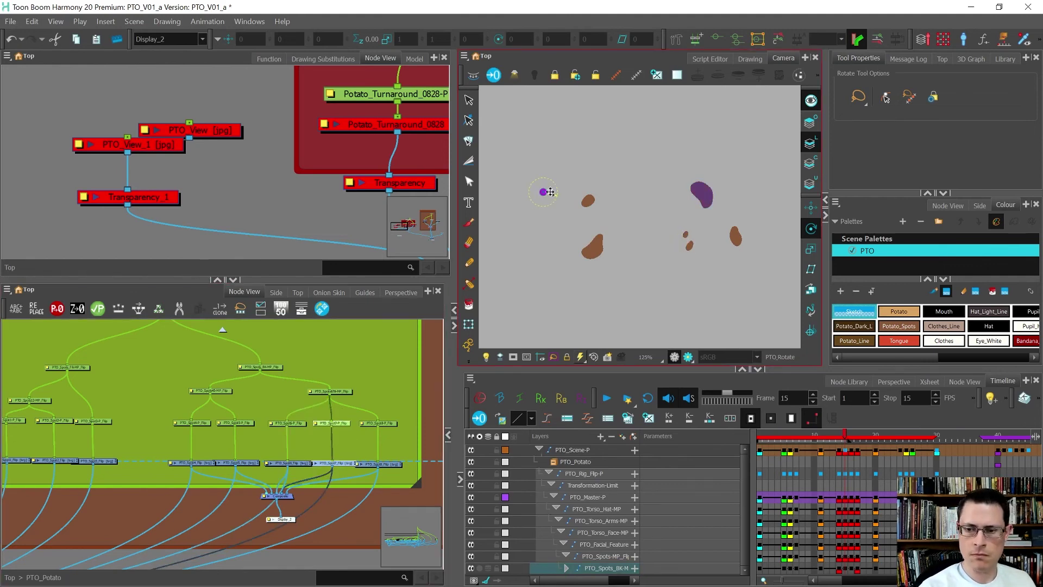
{"action": "left_click_drag", "start_coordinate": [399, 405], "coordinate": [379, 488]}
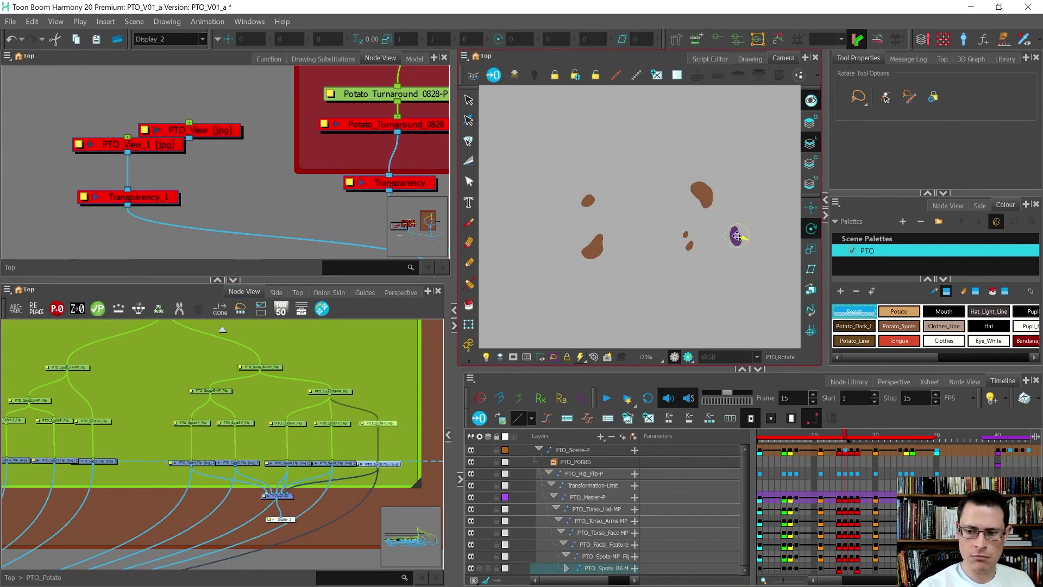
- Centre the pivots of the two back sub-group pegs among their spots and the PTO_Spots_BK-MP_Flip pivot among all back spots
{"action": "left_click", "coordinate": [361, 380]}
{"action": "left_click", "coordinate": [330, 392]}
{"action": "left_click_drag", "start_coordinate": [532, 226], "coordinate": [709, 225]}
{"action": "left_click", "coordinate": [210, 390]}
{"action": "left_click_drag", "start_coordinate": [651, 221], "coordinate": [591, 224]}
{"action": "key", "text": "ctrl+z"}
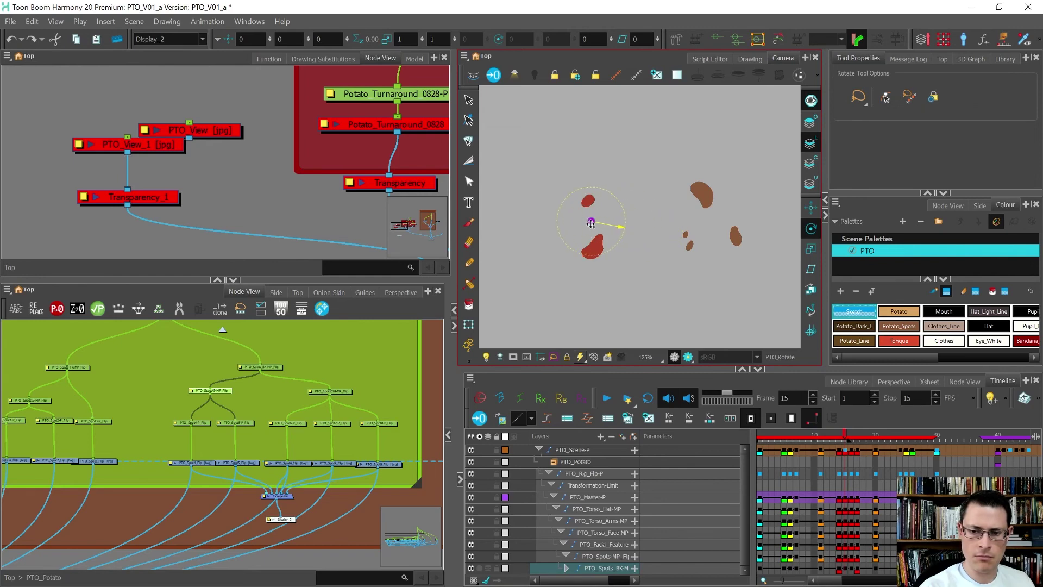
{"action": "key", "text": "b"}
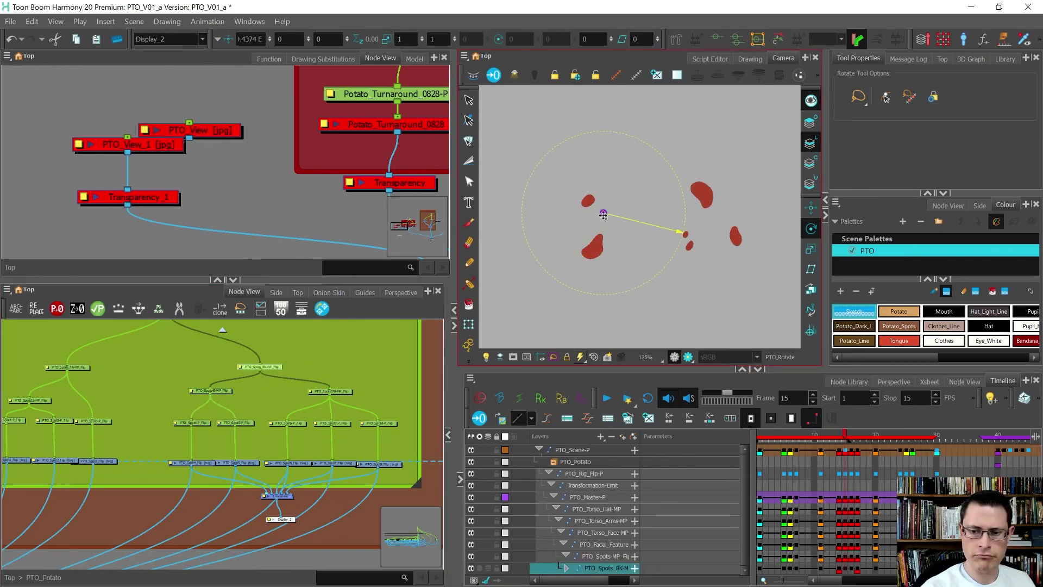
{"action": "left_click_drag", "start_coordinate": [603, 215], "coordinate": [650, 215]}
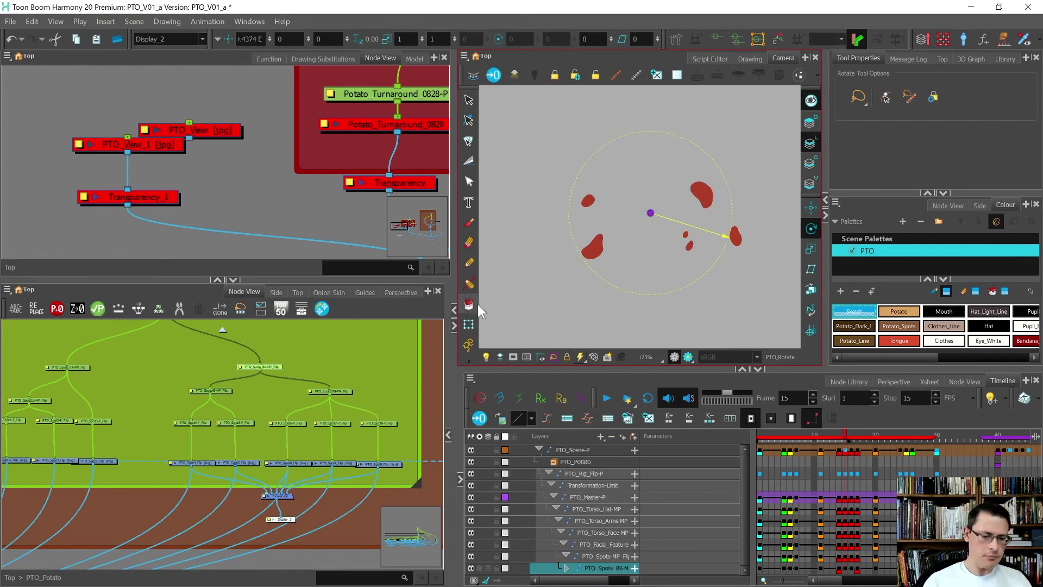
- Combine the three flipped front spot drawings in a Composite and connect it to the back spots' Composite
{"action": "scroll", "coordinate": [278, 487], "scroll_direction": "down", "scroll_amount": 3}
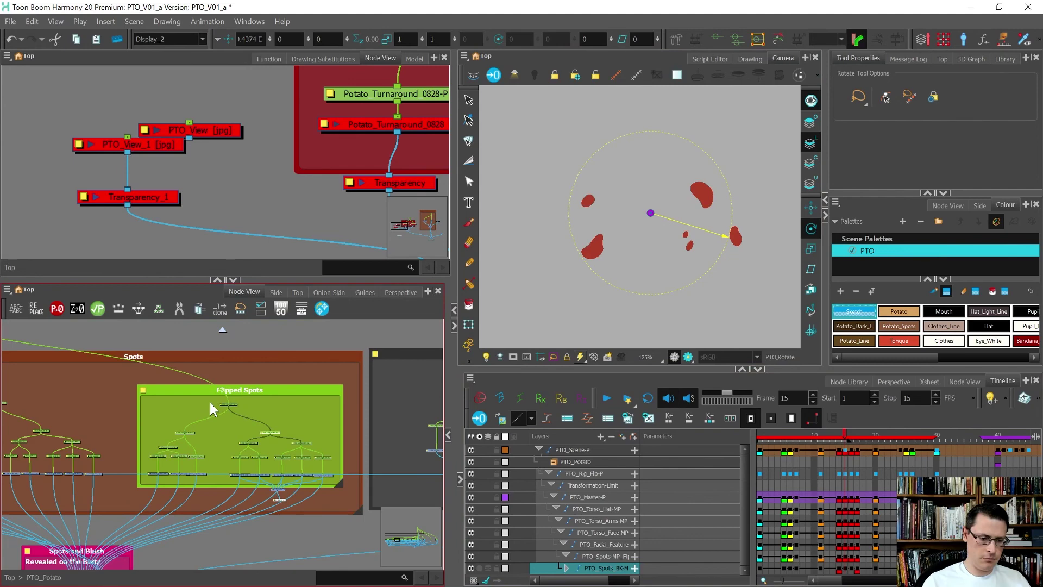
{"action": "scroll", "coordinate": [210, 402], "scroll_direction": "up", "scroll_amount": 3}
{"action": "left_click", "coordinate": [258, 397]}
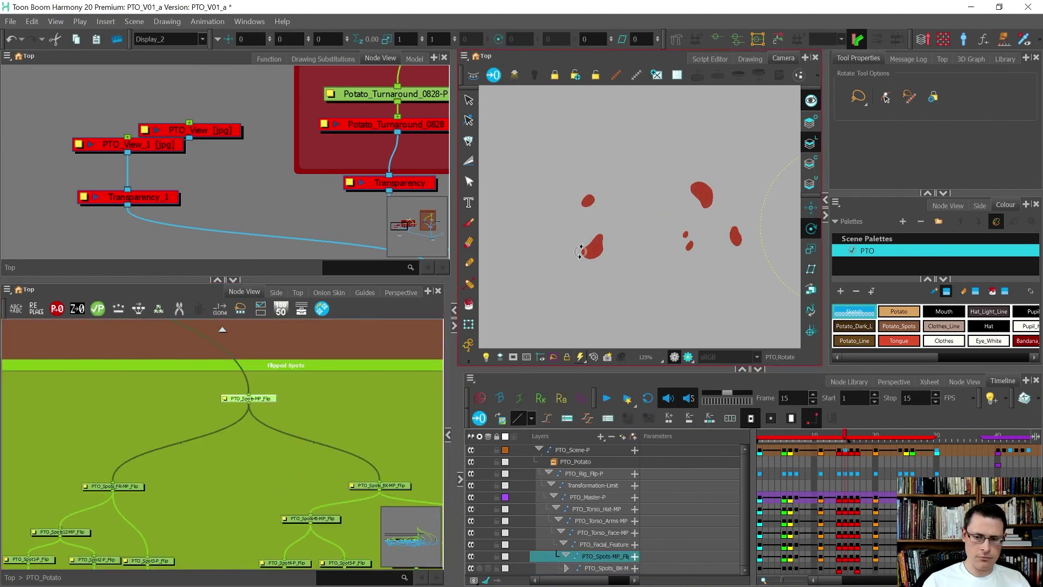
{"action": "scroll", "coordinate": [580, 251], "scroll_direction": "down", "scroll_amount": 4}
{"action": "scroll", "coordinate": [580, 245], "scroll_direction": "up", "scroll_amount": 2}
{"action": "scroll", "coordinate": [117, 440], "scroll_direction": "down", "scroll_amount": 4}
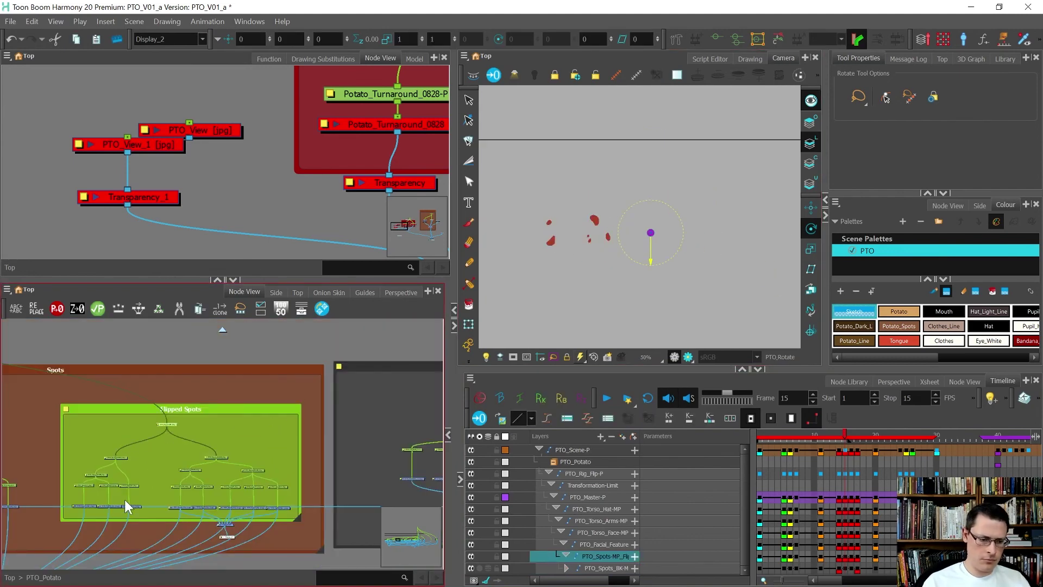
{"action": "scroll", "coordinate": [134, 511], "scroll_direction": "up", "scroll_amount": 2}
{"action": "left_click_drag", "start_coordinate": [180, 495], "coordinate": [49, 474]}
{"action": "key", "text": "ctrl+shift+c"}
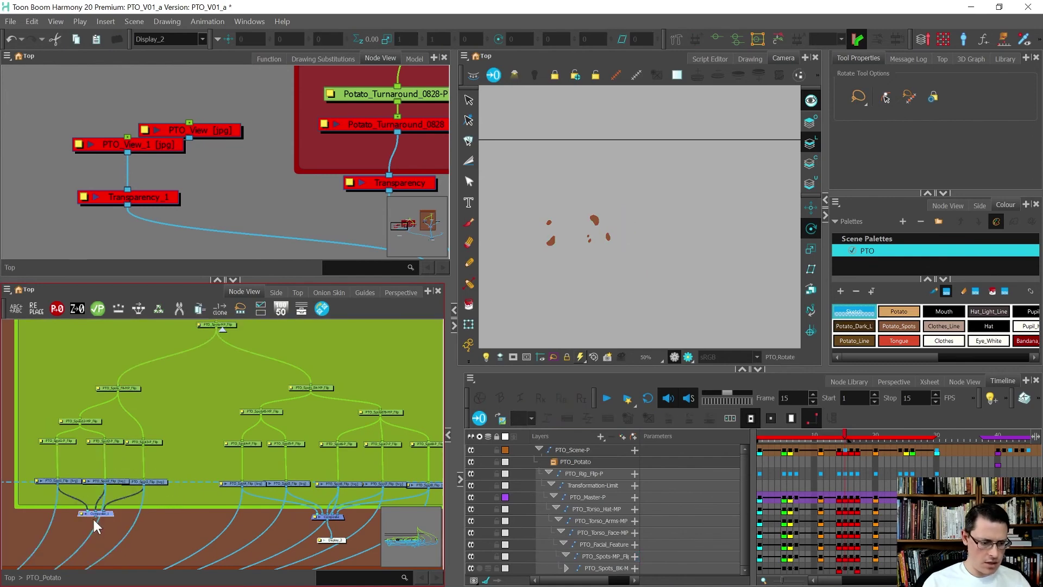
{"action": "left_click_drag", "start_coordinate": [94, 515], "coordinate": [318, 519]}
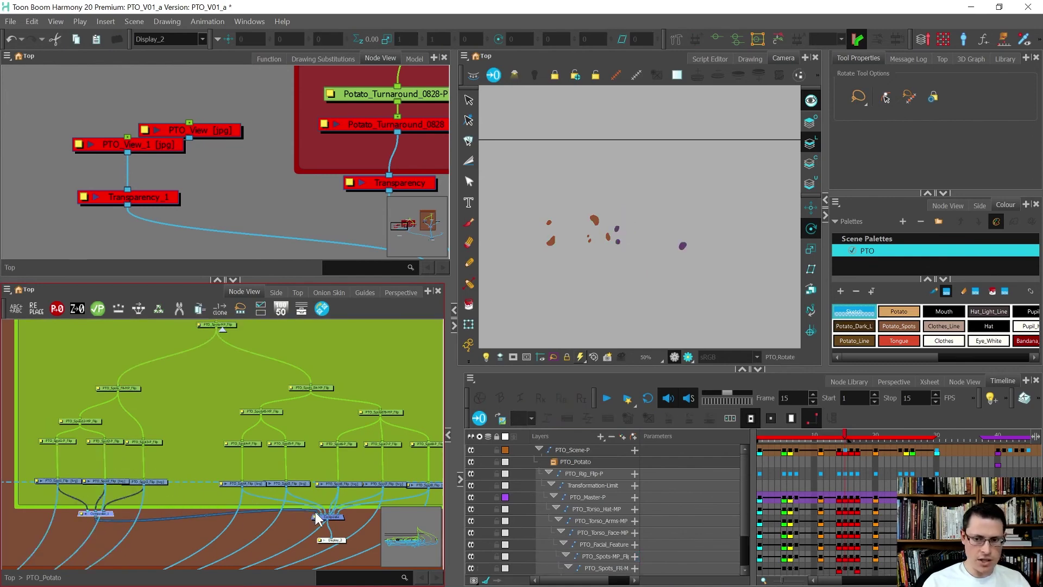
- Select the PTO_Spots-MP_Flip peg and check its pivot position against all the flipped spots
{"action": "left_click", "coordinate": [210, 325]}
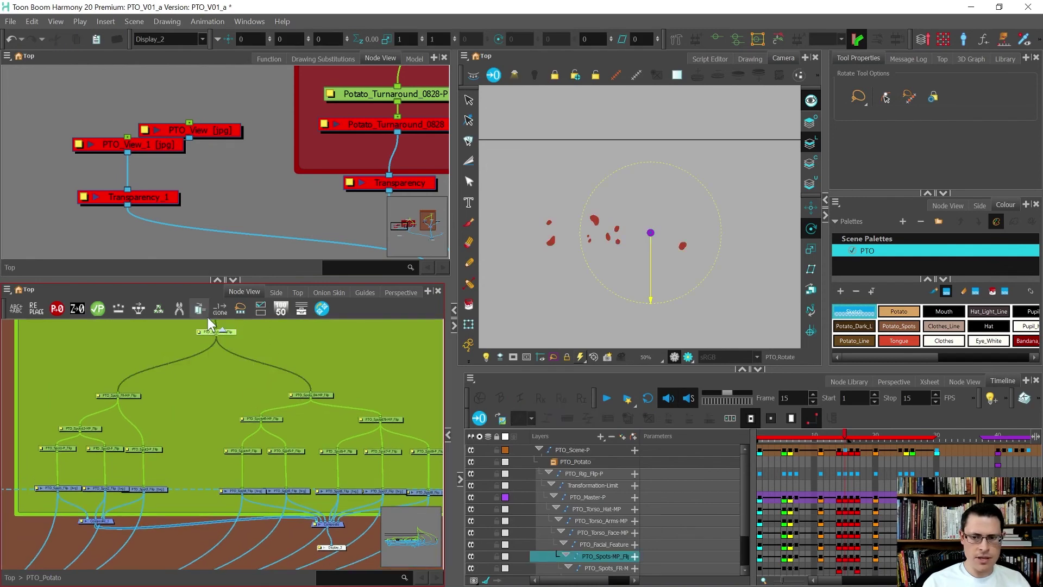
{"action": "scroll", "coordinate": [653, 229], "scroll_direction": "up", "scroll_amount": 2}
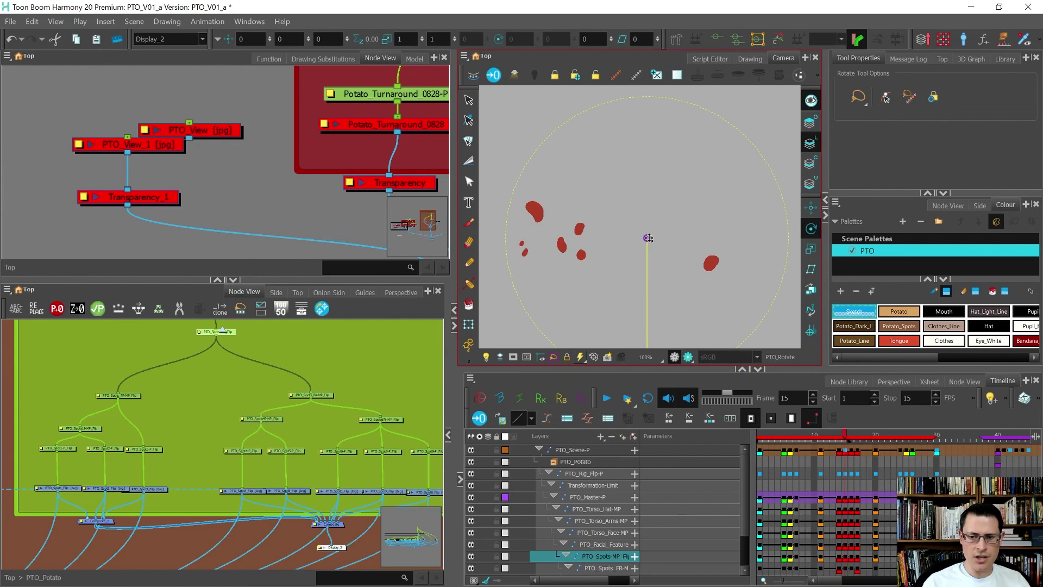
{"action": "scroll", "coordinate": [649, 238], "scroll_direction": "down", "scroll_amount": 3}
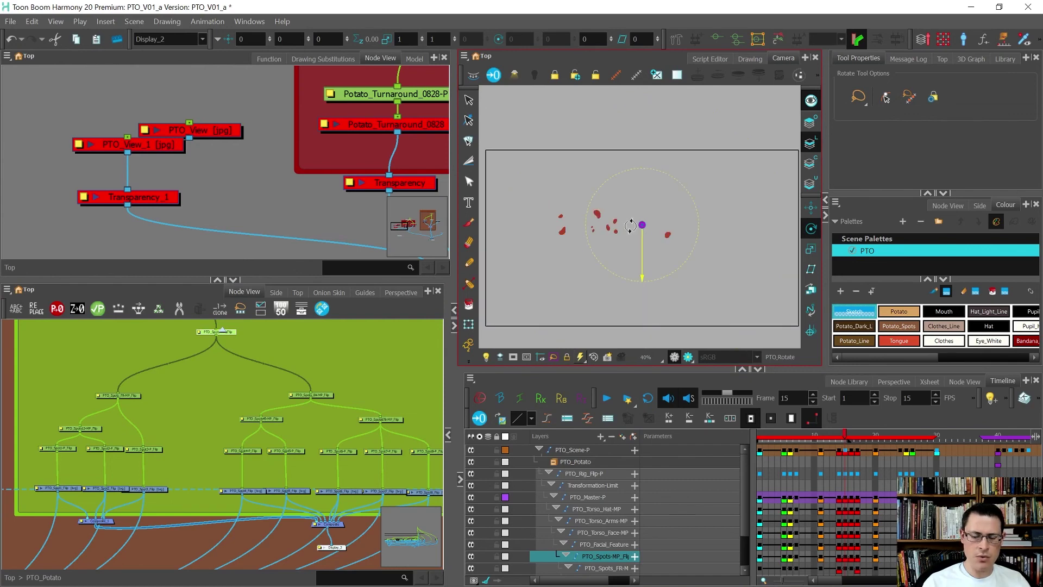
{"action": "scroll", "coordinate": [159, 429], "scroll_direction": "down", "scroll_amount": 3}
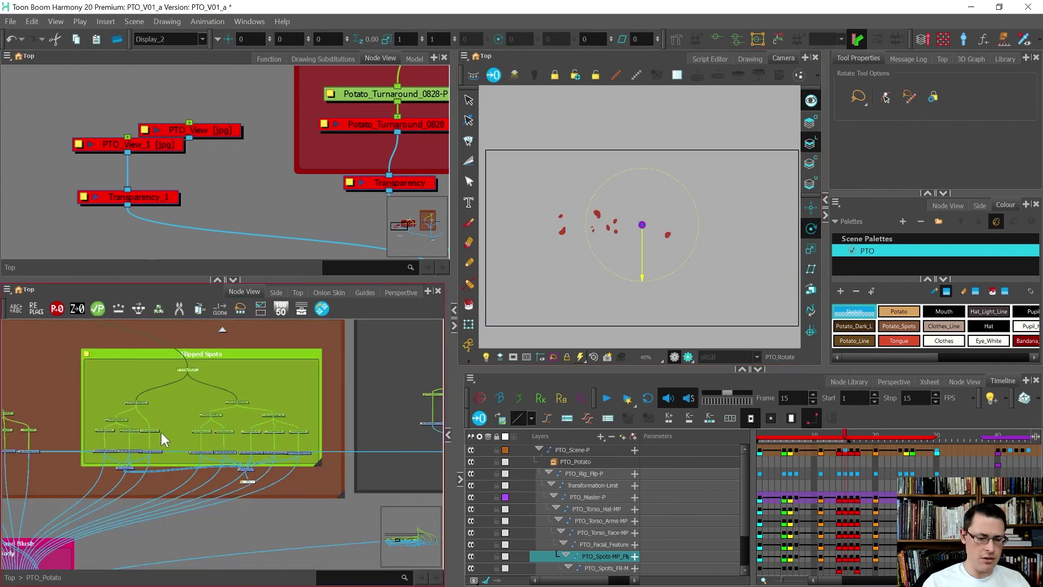
{"action": "scroll", "coordinate": [230, 483], "scroll_direction": "up", "scroll_amount": 5}
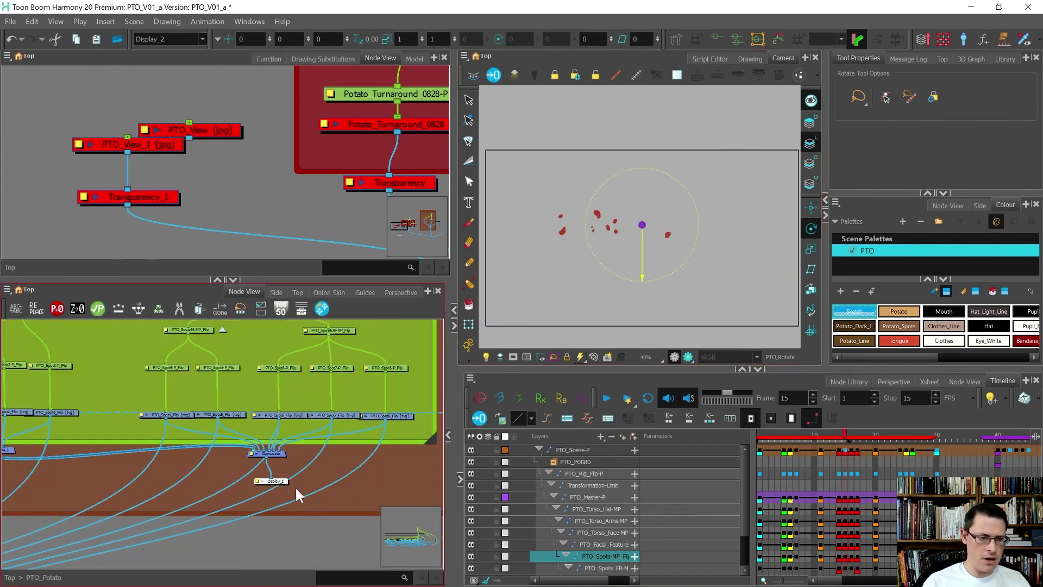
- Switch the viewed output to Display and delete the temporary Composites and Display_2 below the Flipped Spots group
{"action": "left_click", "coordinate": [169, 39]}
{"action": "left_click", "coordinate": [163, 62]}
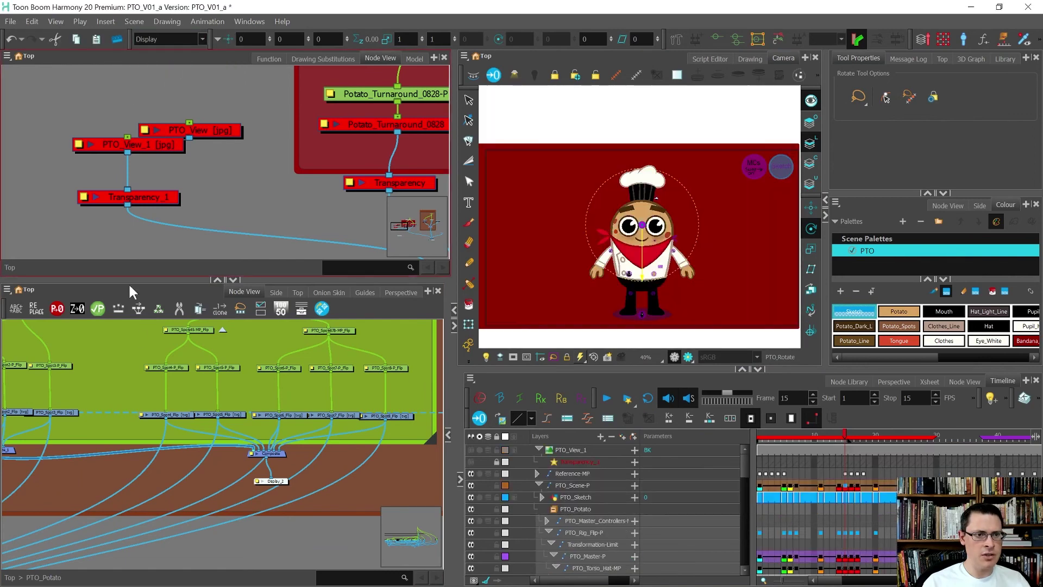
{"action": "scroll", "coordinate": [338, 481], "scroll_direction": "down", "scroll_amount": 2}
{"action": "left_click_drag", "start_coordinate": [341, 504], "coordinate": [106, 443]}
{"action": "key", "text": "Delete"}
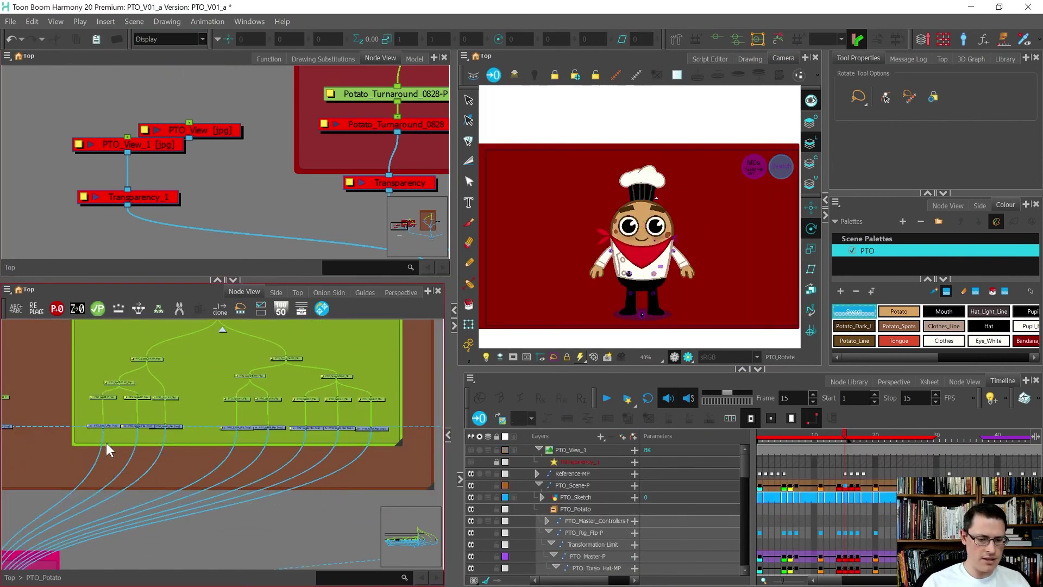
- Check the spots on the chef's head across the neighbouring turnaround views around frames 13 to 16
{"action": "scroll", "coordinate": [672, 249], "scroll_direction": "up", "scroll_amount": 2}
{"action": "key", "text": "comma"}
{"action": "key", "text": "comma"}
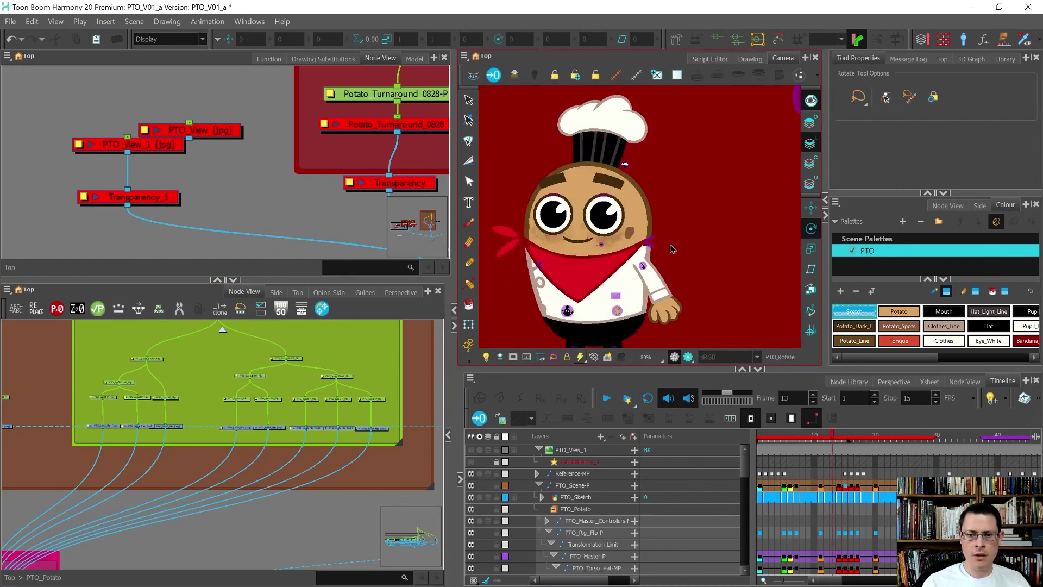
{"action": "key", "text": "Return"}
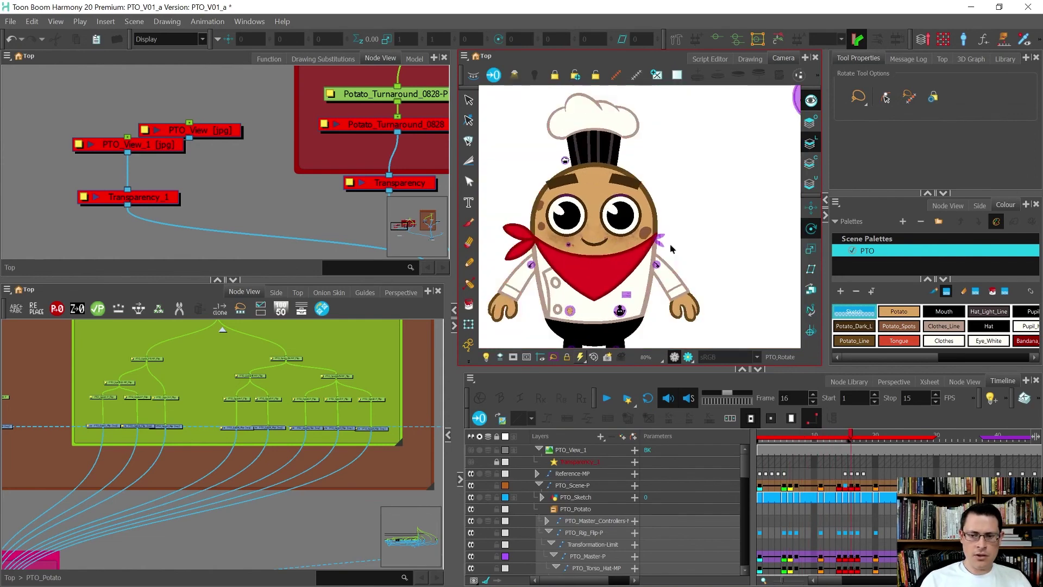
{"action": "scroll", "coordinate": [351, 432], "scroll_direction": "down", "scroll_amount": 3}
{"action": "scroll", "coordinate": [227, 432], "scroll_direction": "up", "scroll_amount": 1}
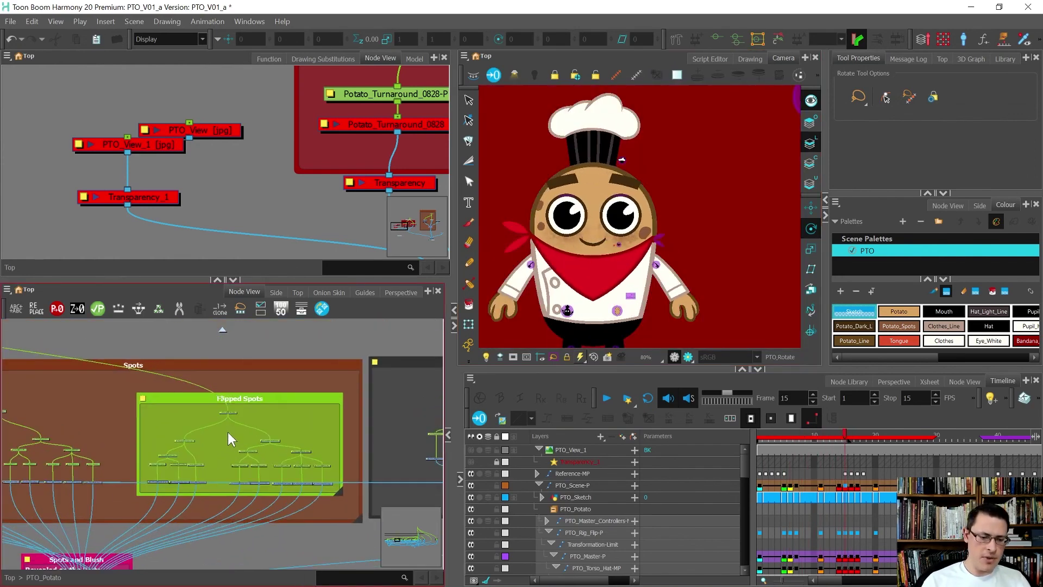
- Select frames 1 to 14 of the PTO_Spots-MP_Flip peg and display frame 1
{"action": "left_click", "coordinate": [227, 413]}
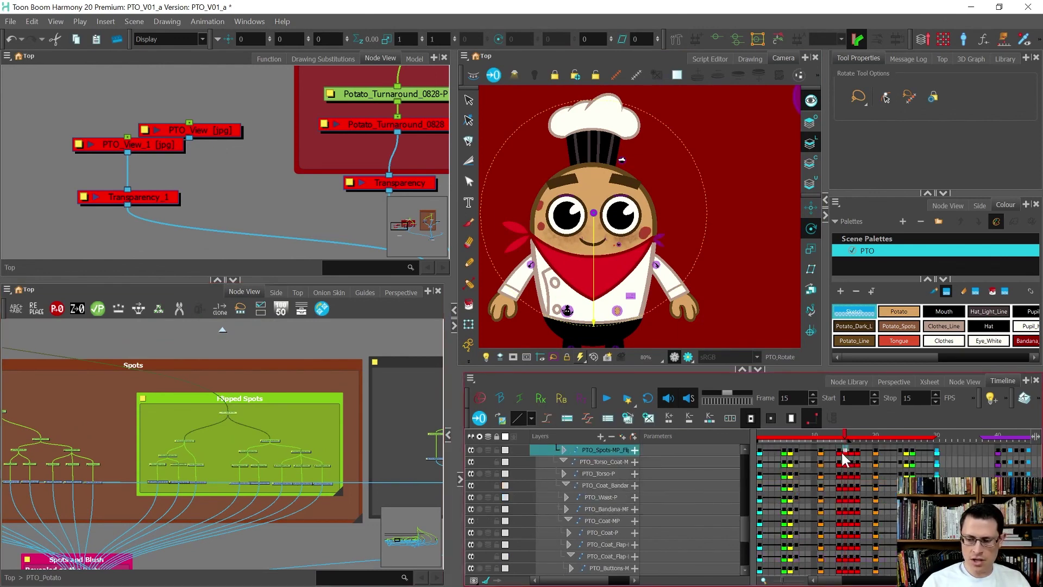
{"action": "left_click", "coordinate": [841, 452]}
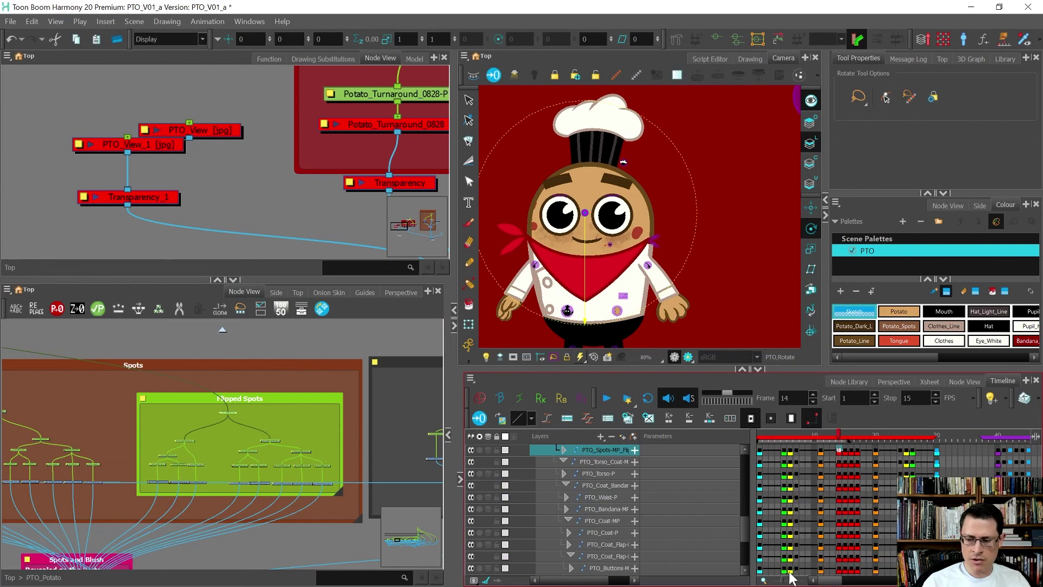
{"action": "left_click", "coordinate": [760, 451], "text": "shift"}
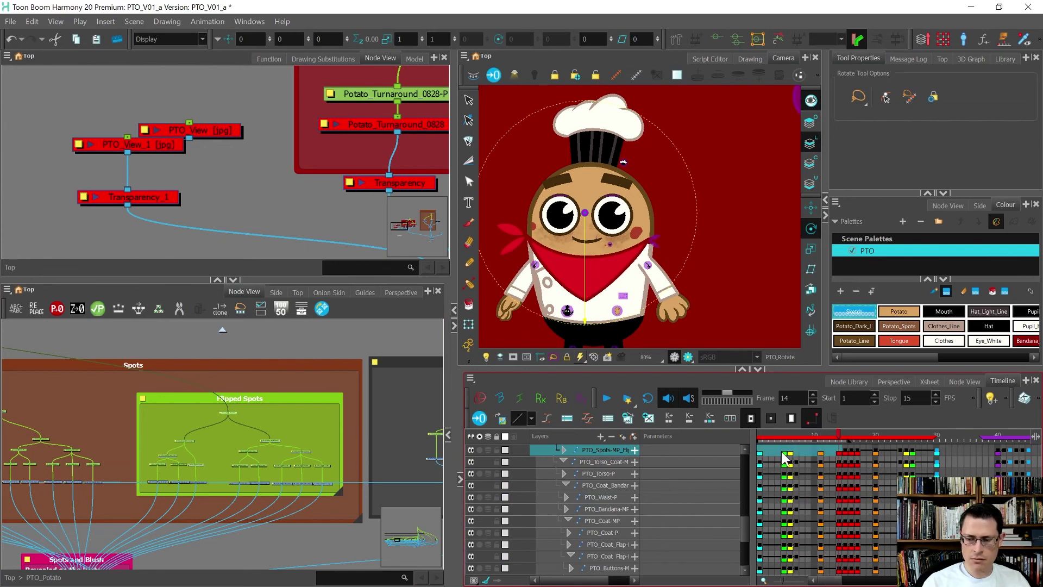
{"action": "key", "text": "Return"}
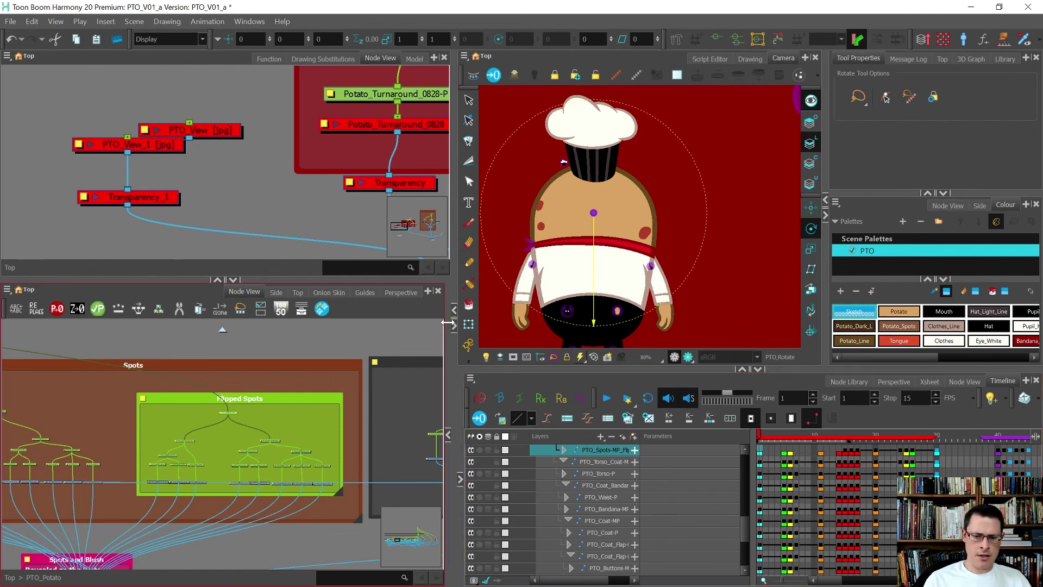
- Try to move the flipped spots sideways onto the back of the chef's head with the Transform tool on frame 1
{"action": "left_click", "coordinate": [469, 325]}
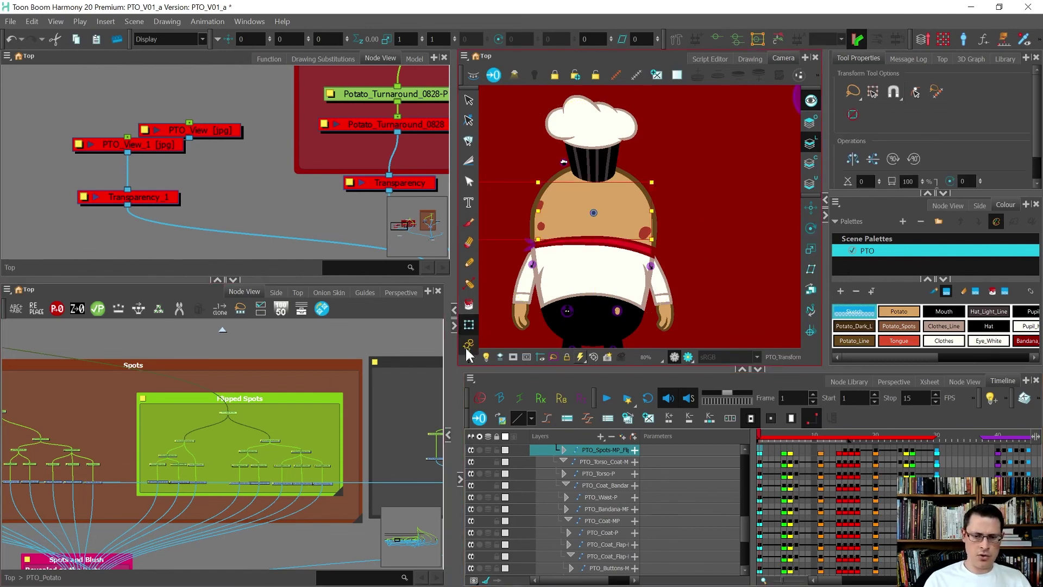
{"action": "scroll", "coordinate": [637, 255], "scroll_direction": "down", "scroll_amount": 4}
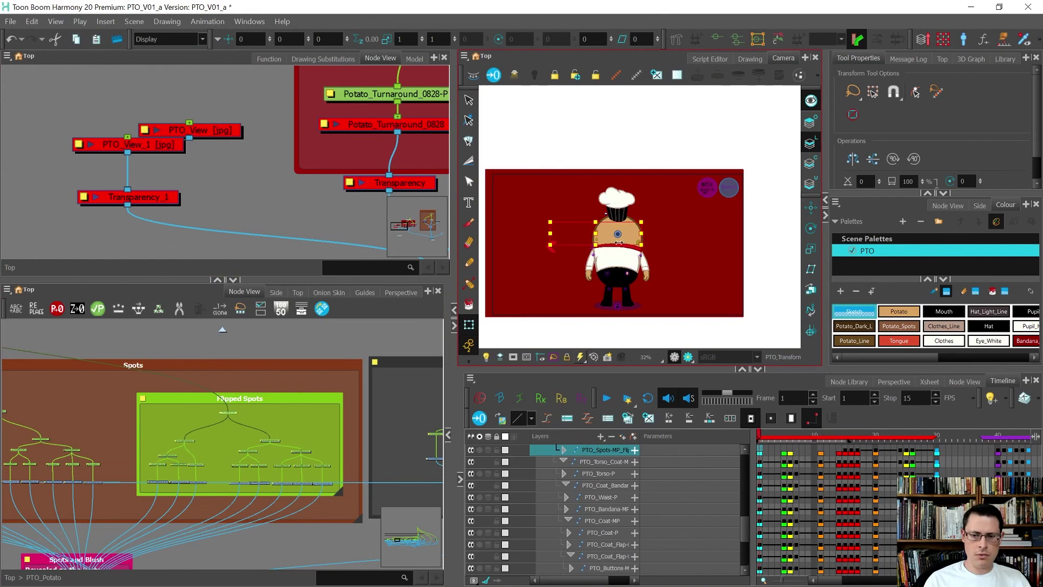
{"action": "scroll", "coordinate": [596, 241], "scroll_direction": "up", "scroll_amount": 2}
{"action": "left_click_drag", "start_coordinate": [587, 241], "coordinate": [680, 244]}
{"action": "key", "text": "ctrl+z"}
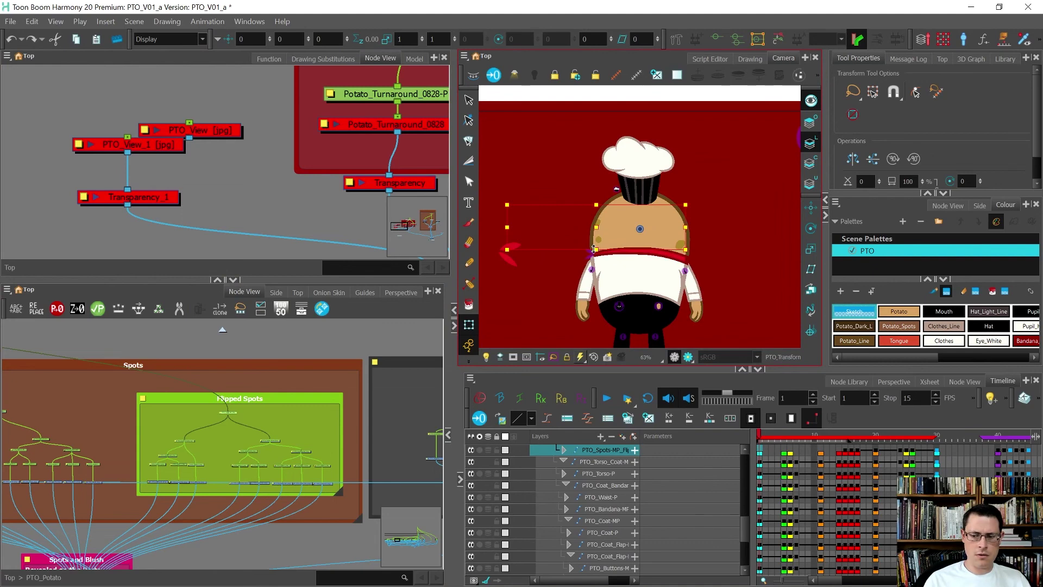
- Step back and forth between frames 1 and 15 to compare the flipped spots' placement across the turnaround views
{"action": "key", "text": "period"}
{"action": "key", "text": "period"}
{"action": "key", "text": "period"}
{"action": "key", "text": "period"}
{"action": "key", "text": "period"}
{"action": "key", "text": "period"}
{"action": "key", "text": "period"}
{"action": "key", "text": "period"}
{"action": "key", "text": "period"}
{"action": "key", "text": "period"}
{"action": "key", "text": "period"}
{"action": "key", "text": "period"}
{"action": "key", "text": "period"}
{"action": "key", "text": "period"}
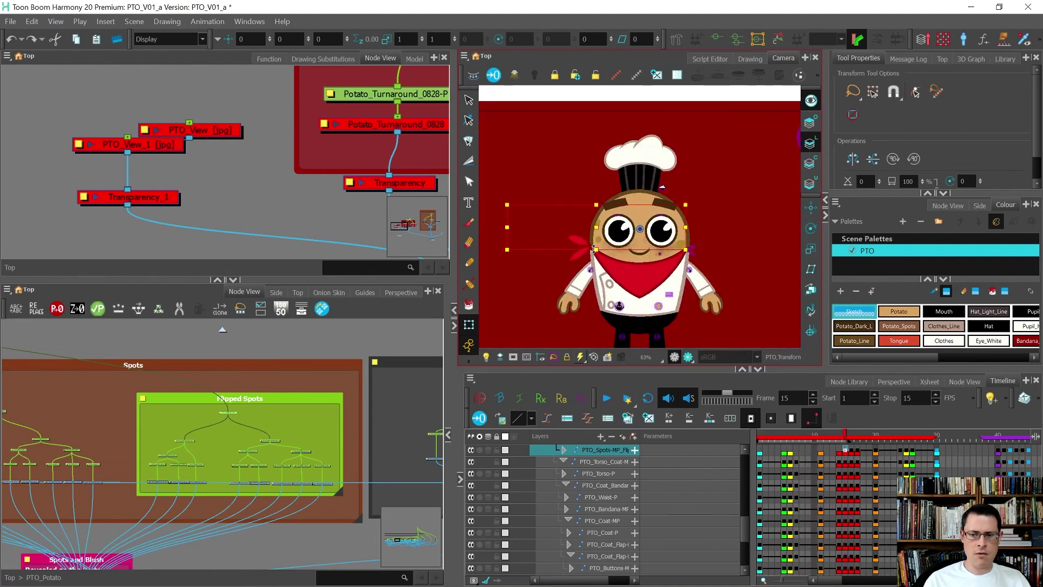
{"action": "key", "text": "comma"}
{"action": "key", "text": "comma"}
{"action": "key", "text": "comma"}
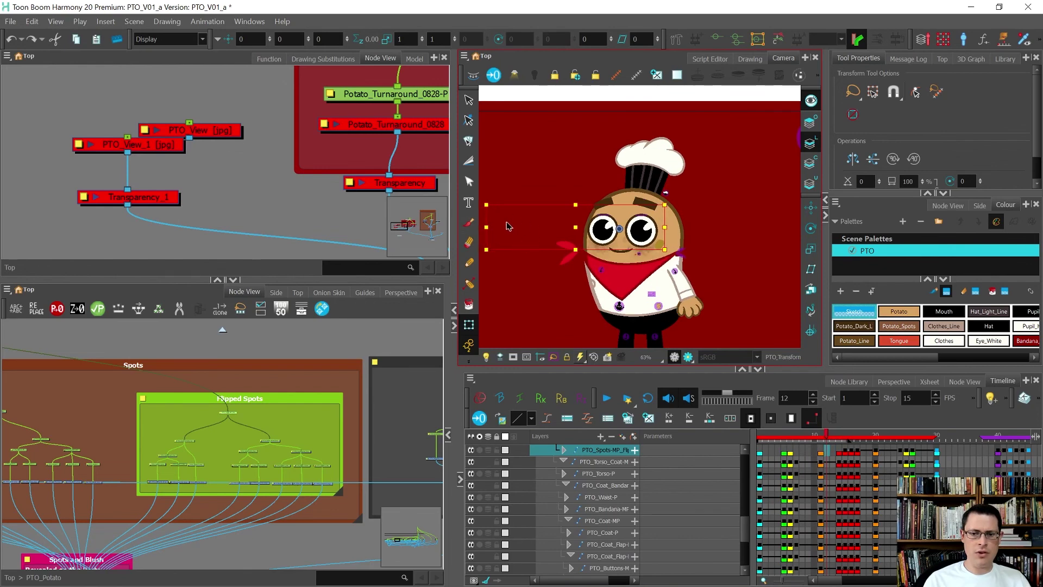
{"action": "key", "text": "comma"}
{"action": "key", "text": "comma"}
{"action": "key", "text": "comma"}
{"action": "key", "text": "comma"}
{"action": "key", "text": "comma"}
{"action": "key", "text": "comma"}
{"action": "key", "text": "comma"}
{"action": "key", "text": "comma"}
{"action": "key", "text": "comma"}
{"action": "key", "text": "comma"}
{"action": "key", "text": "comma"}
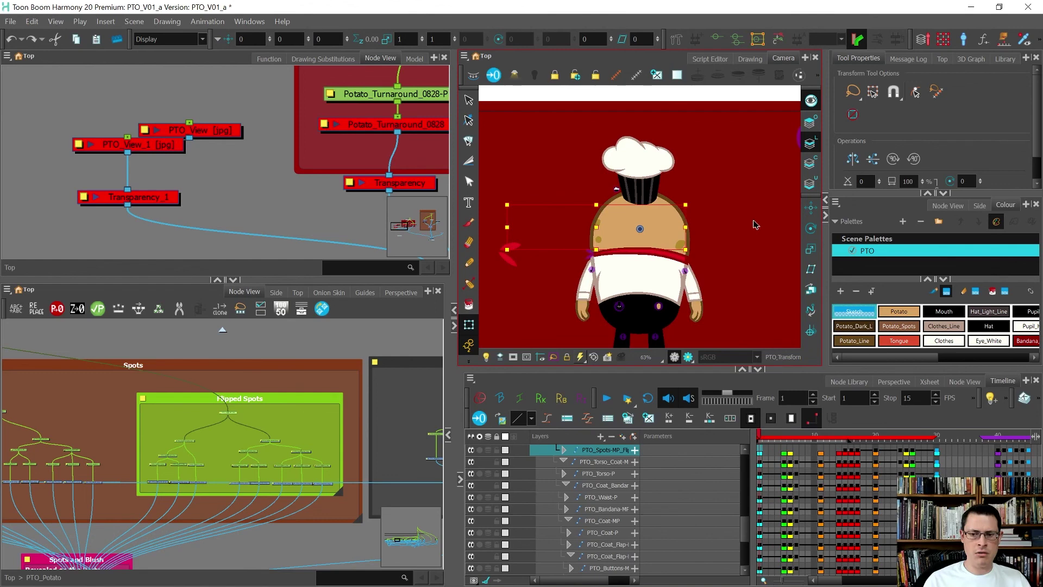
{"action": "key", "text": "period"}
{"action": "key", "text": "period"}
{"action": "key", "text": "period"}
{"action": "key", "text": "period"}
{"action": "key", "text": "period"}
{"action": "key", "text": "period"}
{"action": "key", "text": "period"}
{"action": "key", "text": "period"}
{"action": "key", "text": "period"}
{"action": "key", "text": "period"}
{"action": "key", "text": "period"}
{"action": "key", "text": "period"}
{"action": "key", "text": "period"}
{"action": "key", "text": "period"}
- Enable the PTO_View_1 reference with its Transparency_1 node and compare the spots against it between frames 1 and 15
{"action": "key", "text": "comma"}
{"action": "key", "text": "comma"}
{"action": "key", "text": "comma"}
{"action": "key", "text": "comma"}
{"action": "key", "text": "comma"}
{"action": "key", "text": "comma"}
{"action": "key", "text": "comma"}
{"action": "key", "text": "comma"}
{"action": "key", "text": "comma"}
{"action": "key", "text": "comma"}
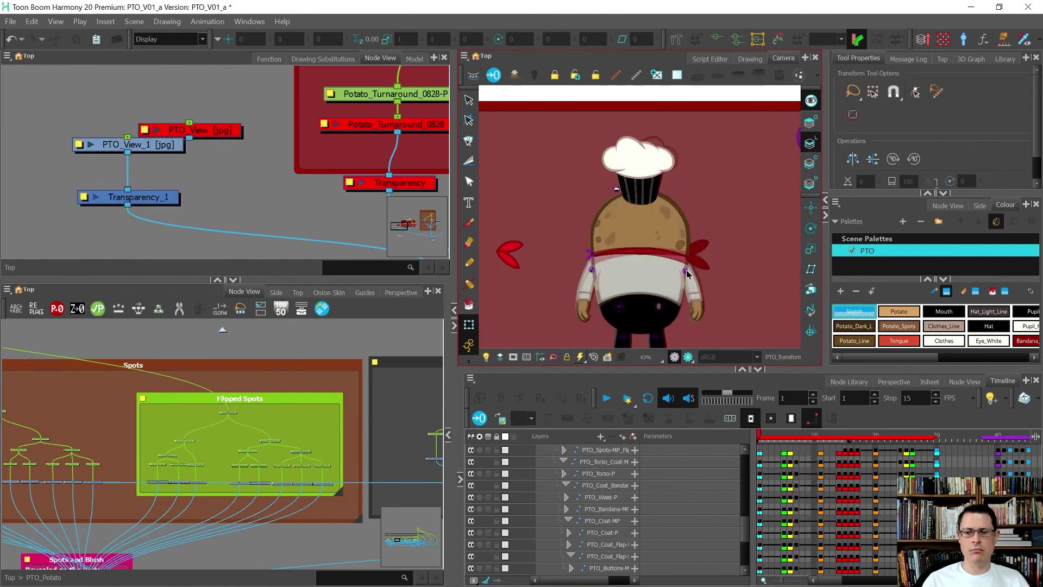
{"action": "key", "text": "period"}
{"action": "key", "text": "period"}
{"action": "key", "text": "period"}
{"action": "key", "text": "period"}
{"action": "key", "text": "period"}
{"action": "key", "text": "period"}
{"action": "key", "text": "period"}
{"action": "key", "text": "period"}
{"action": "key", "text": "period"}
{"action": "key", "text": "period"}
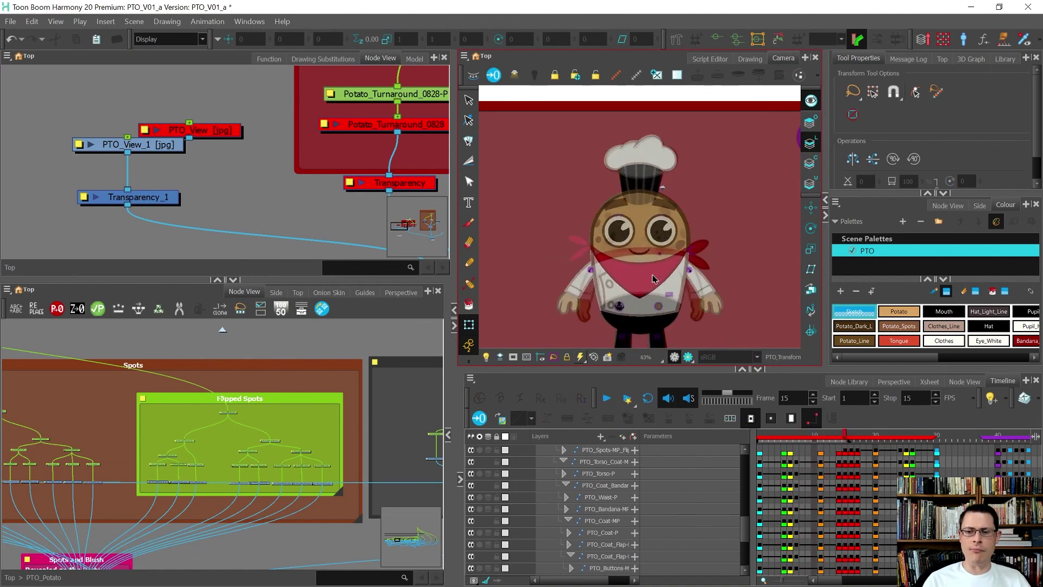
- Select the three flipped front spots on the face and switch to the back view on frame 1
{"action": "scroll", "coordinate": [667, 252], "scroll_direction": "up", "scroll_amount": 3}
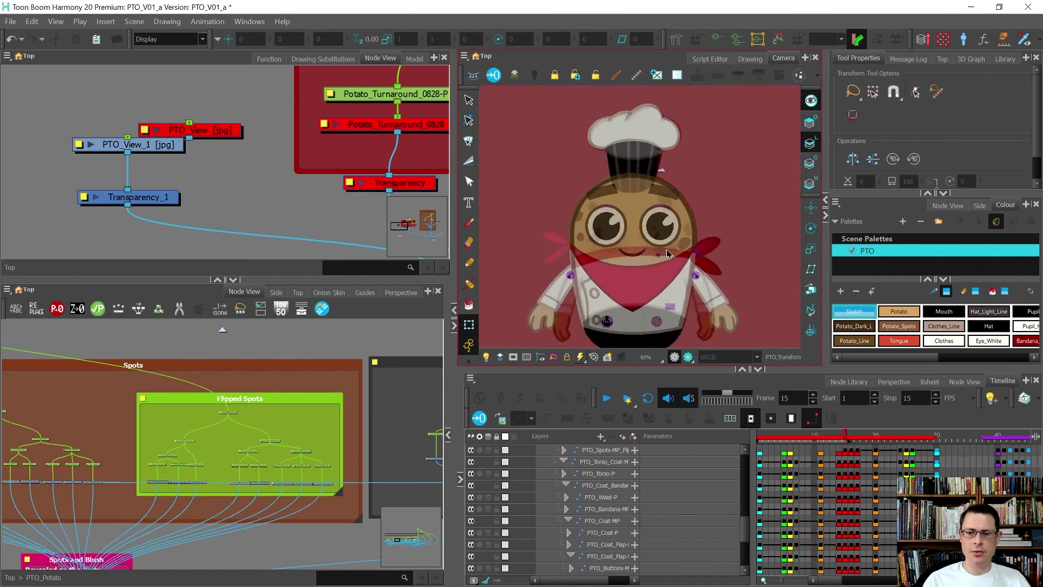
{"action": "left_click", "coordinate": [696, 241]}
{"action": "left_click", "coordinate": [532, 229], "text": "shift"}
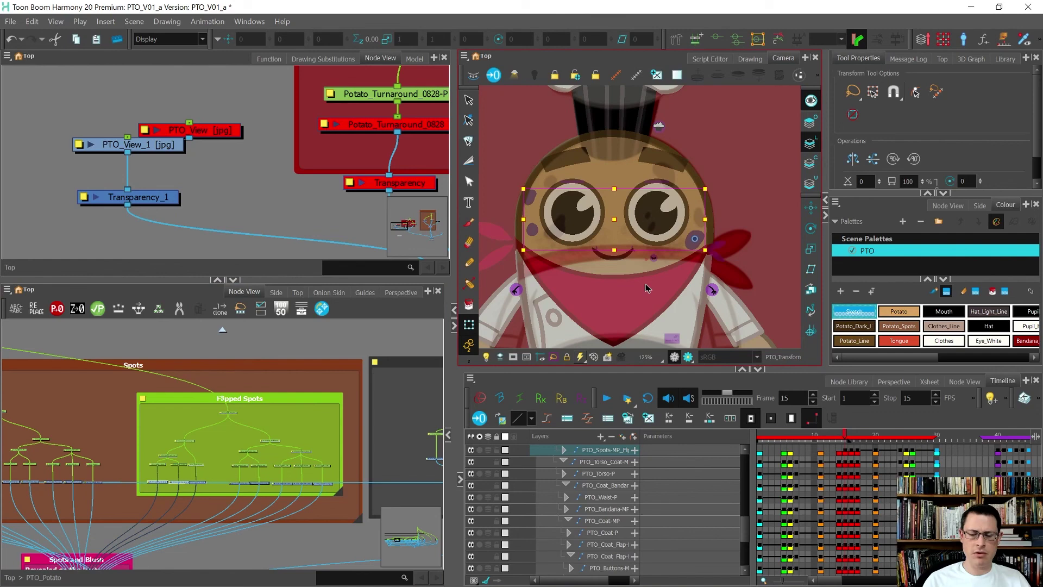
{"action": "key", "text": "."}
{"action": "key", "text": "."}
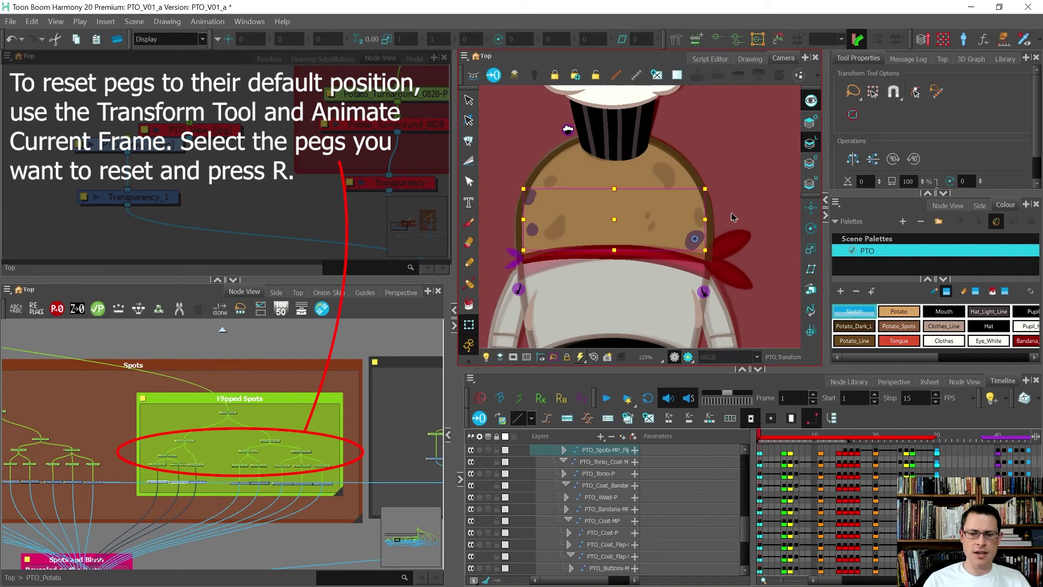
- Select the five flipped back spot drawings and move their artwork onto the back of the head with the Select tool on frame 1
{"action": "left_click_drag", "start_coordinate": [348, 507], "coordinate": [239, 486]}
{"action": "scroll", "coordinate": [617, 275], "scroll_direction": "down", "scroll_amount": 3}
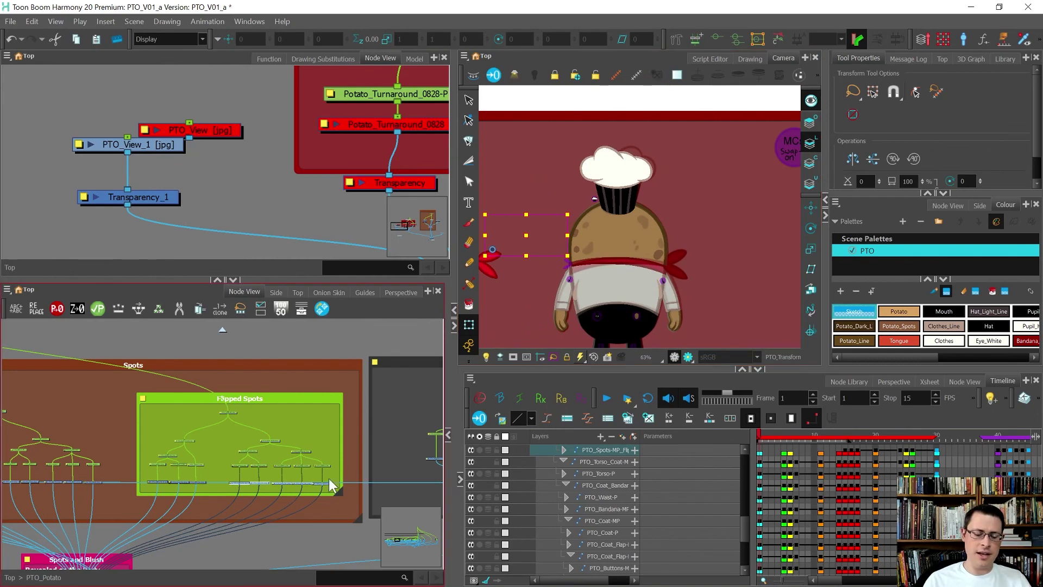
{"action": "scroll", "coordinate": [330, 486], "scroll_direction": "up", "scroll_amount": 2}
{"action": "mouse_move", "coordinate": [330, 501]}
{"action": "left_mouse_down"}
{"action": "mouse_move", "coordinate": [172, 478]}
{"action": "mouse_move", "coordinate": [337, 500]}
{"action": "left_mouse_up"}
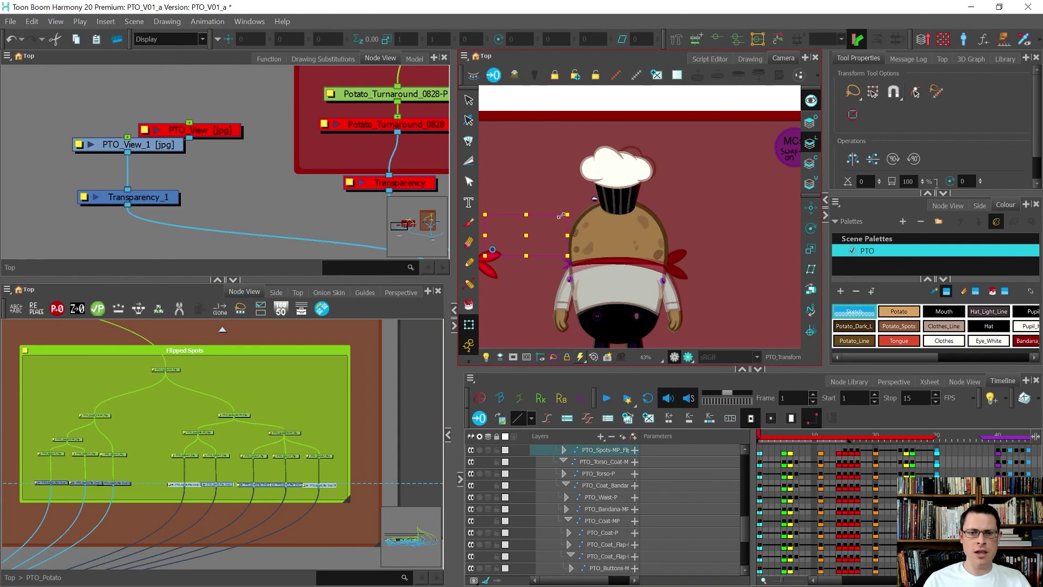
{"action": "left_click", "coordinate": [468, 100]}
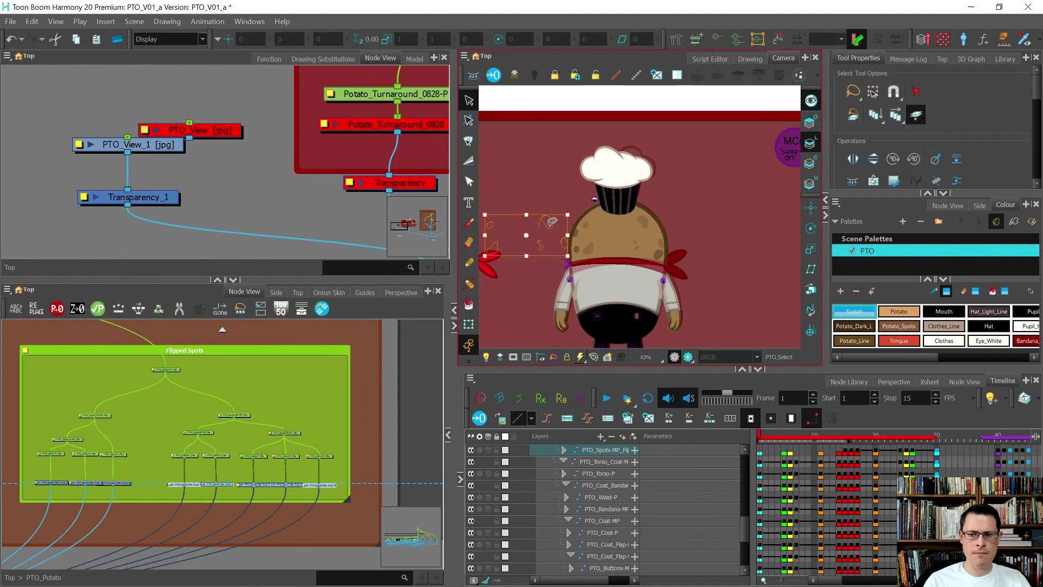
{"action": "left_click_drag", "start_coordinate": [550, 230], "coordinate": [646, 229]}
{"action": "scroll", "coordinate": [645, 230], "scroll_direction": "up", "scroll_amount": 4}
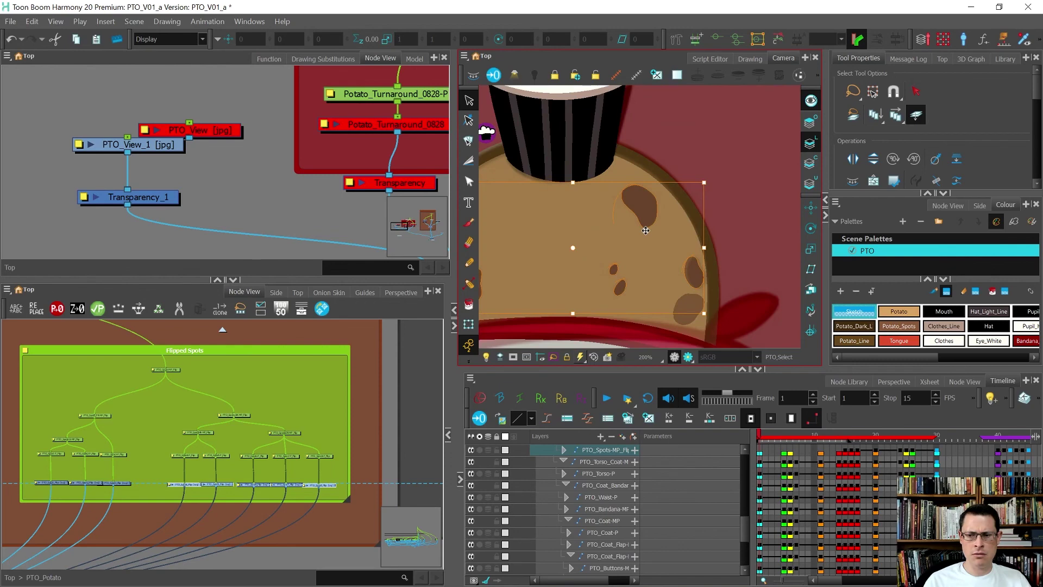
{"action": "scroll", "coordinate": [654, 223], "scroll_direction": "down", "scroll_amount": 3}
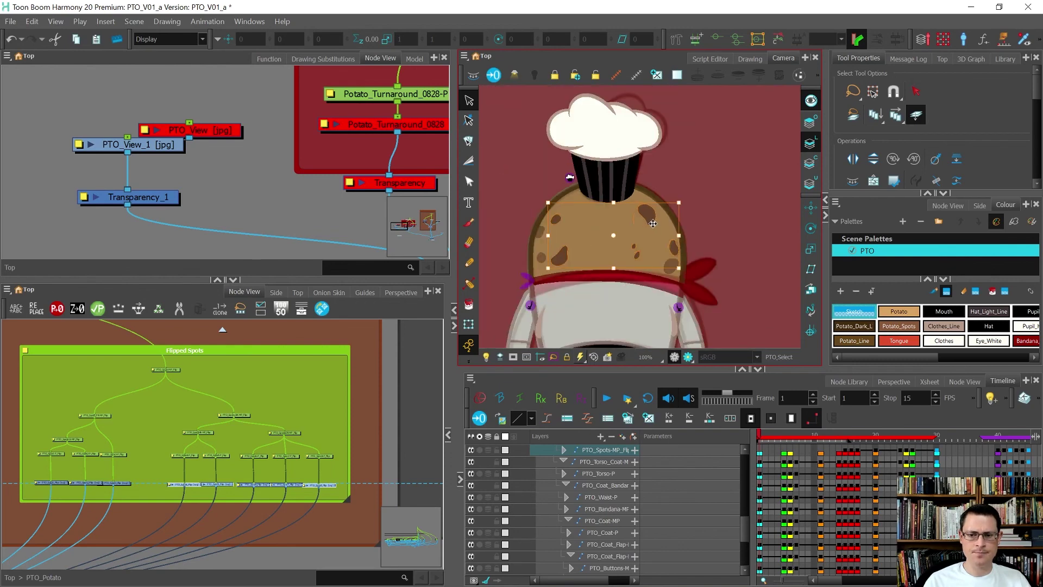
- Select the three flipped front spot drawings in the Flipped Spots group and disable them
{"action": "left_click", "coordinate": [15, 466]}
{"action": "scroll", "coordinate": [22, 466], "scroll_direction": "up", "scroll_amount": 2}
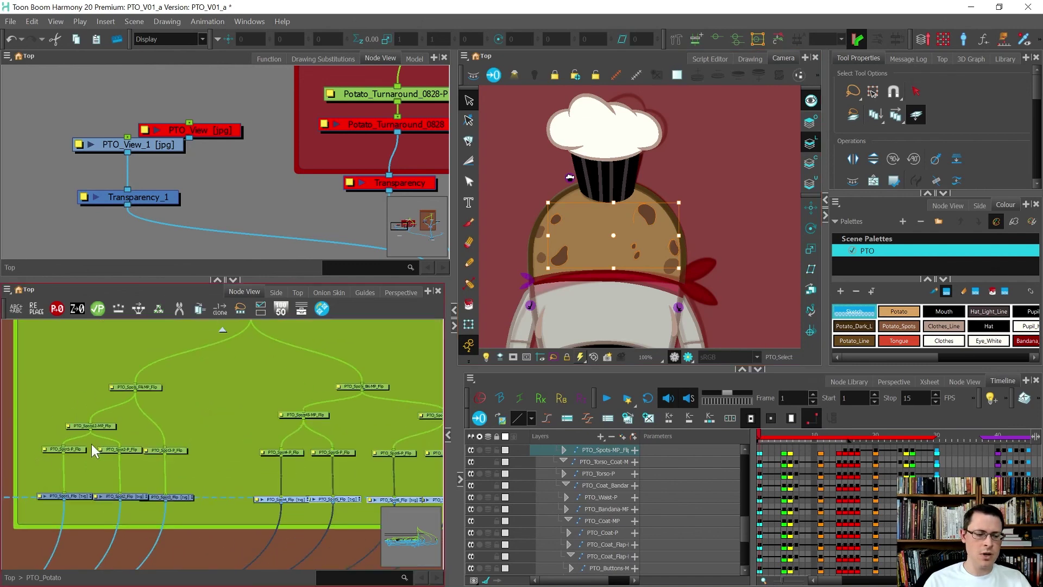
{"action": "left_click", "coordinate": [114, 385]}
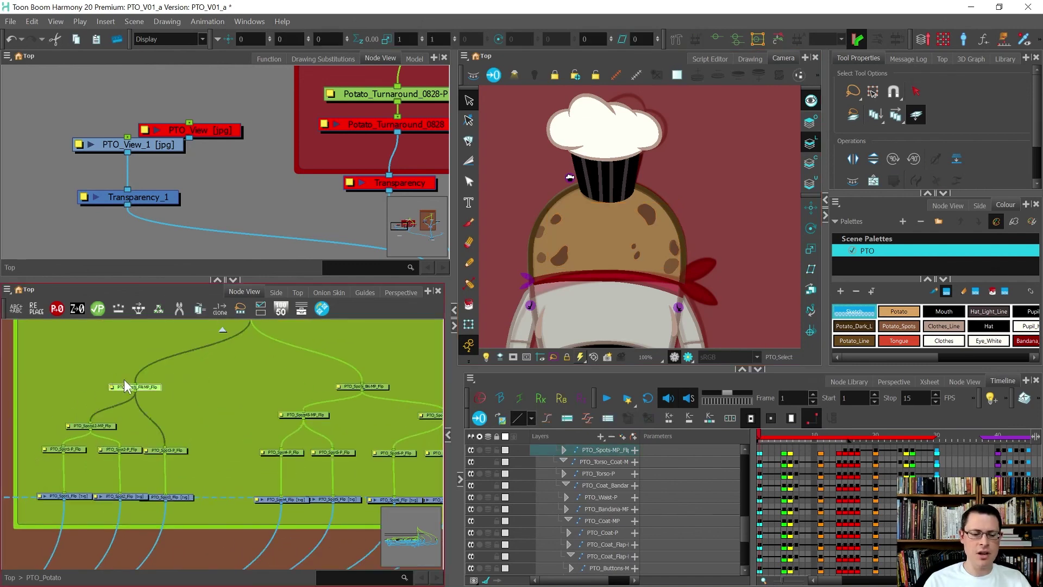
{"action": "left_click_drag", "start_coordinate": [197, 463], "coordinate": [33, 527]}
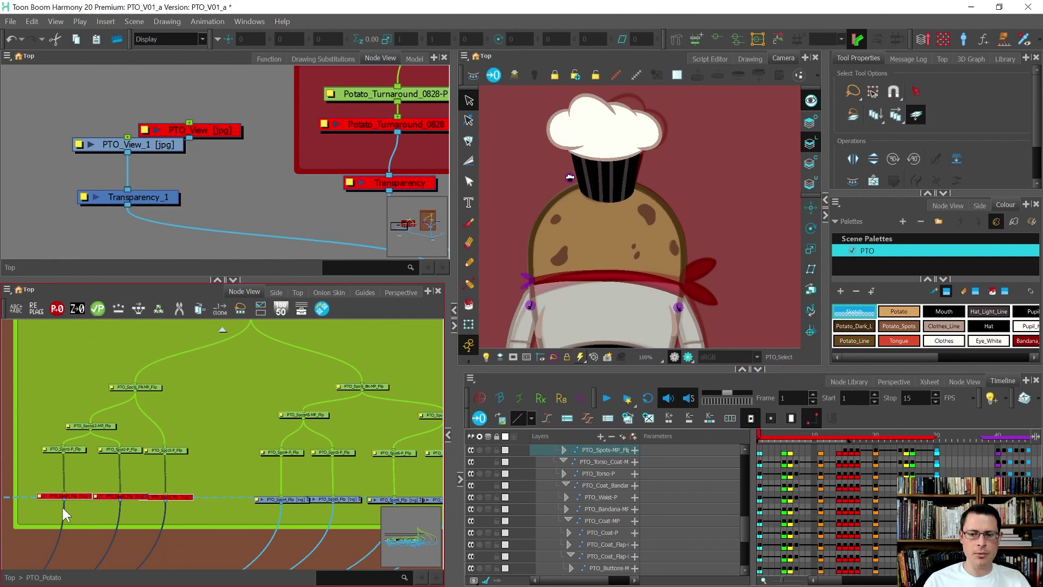
- Select the five flipped back spot drawings with the Transform tool and check their placement between frames 1 and 15
{"action": "scroll", "coordinate": [157, 462], "scroll_direction": "down", "scroll_amount": 3}
{"action": "scroll", "coordinate": [312, 467], "scroll_direction": "up", "scroll_amount": 3}
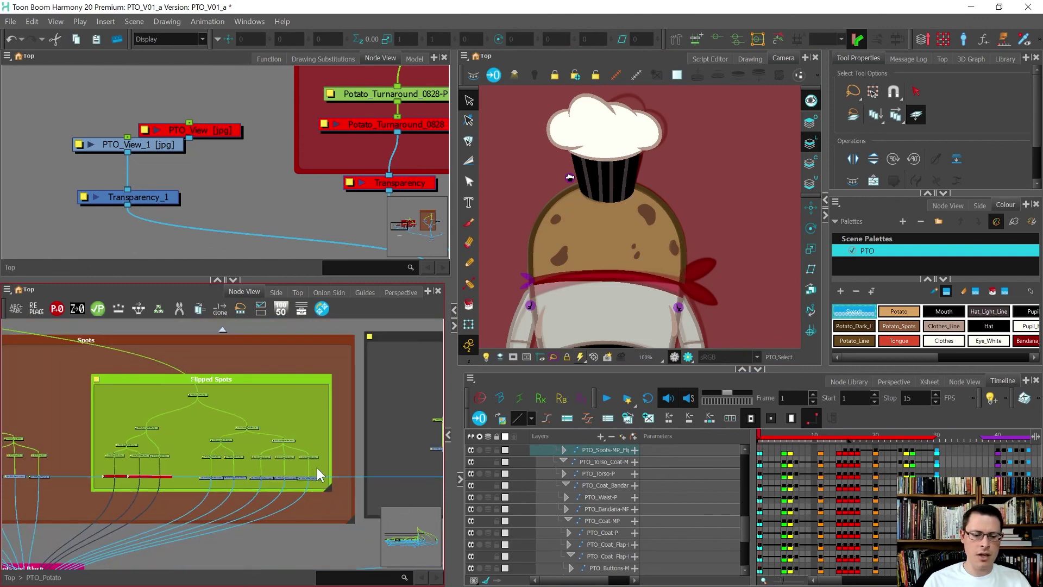
{"action": "left_click_drag", "start_coordinate": [327, 468], "coordinate": [125, 501]}
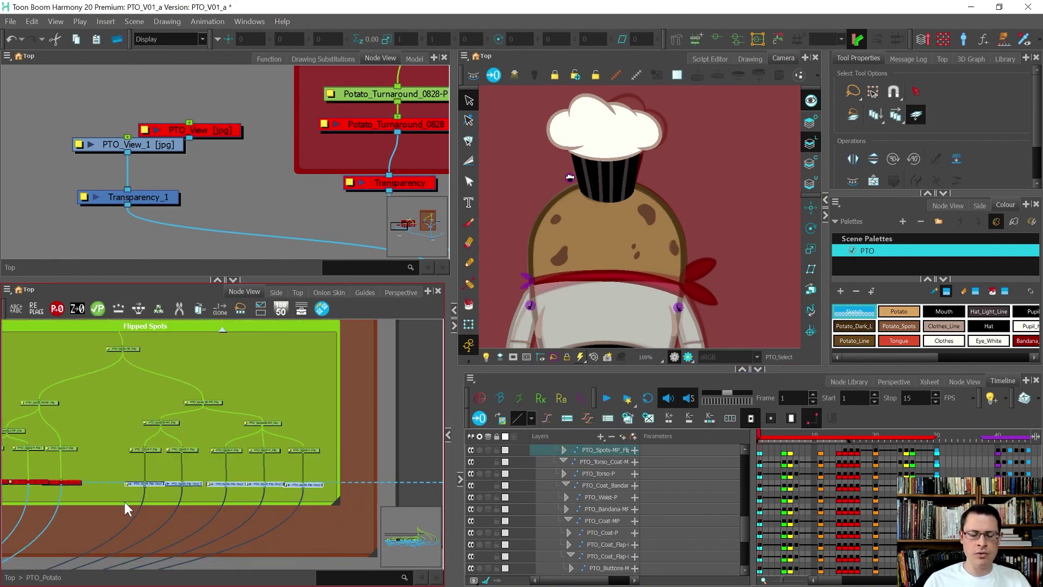
{"action": "key", "text": "shift+t"}
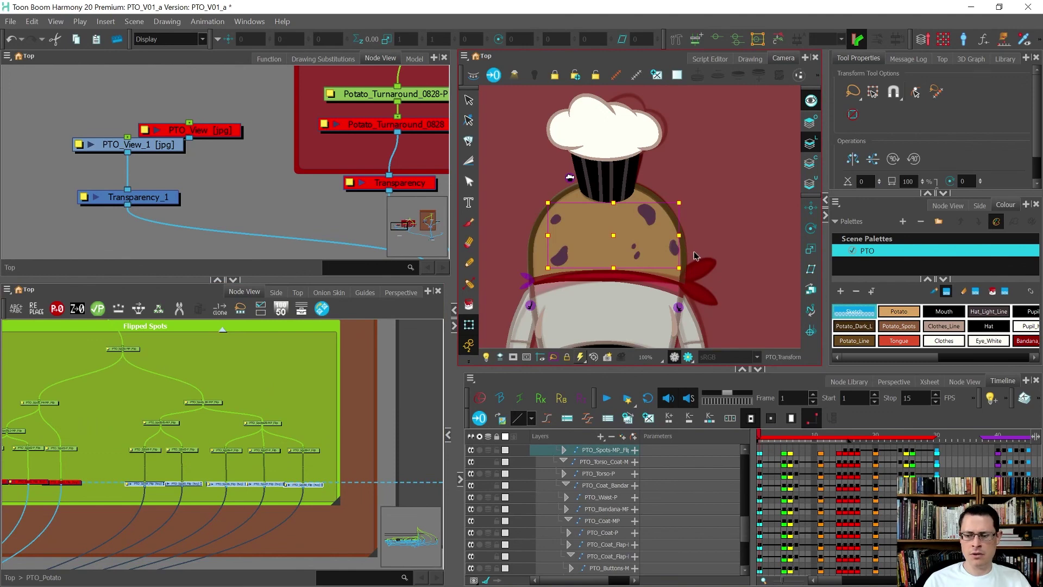
{"action": "key", "text": "Return"}
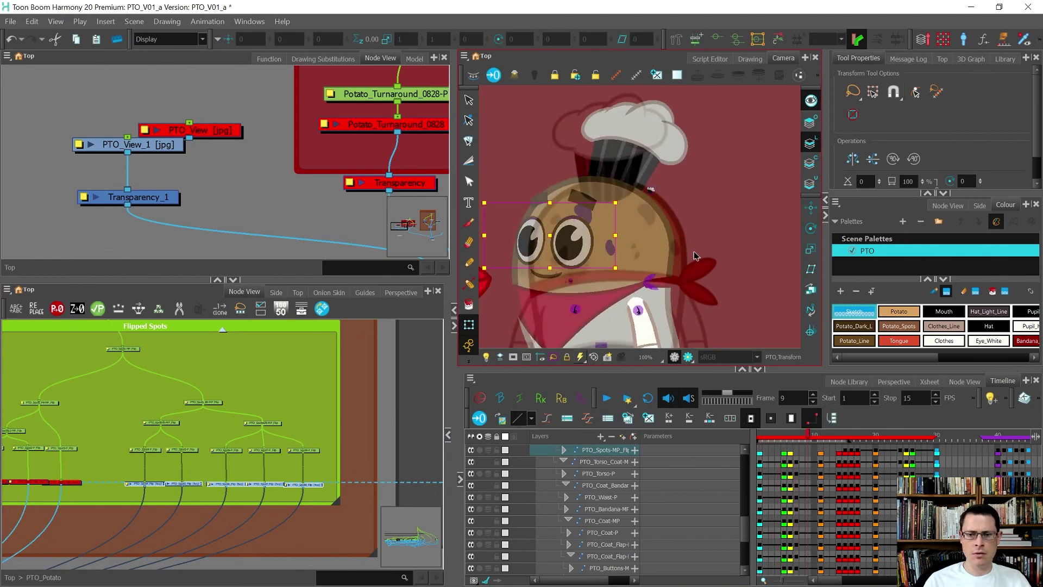
{"action": "key", "text": "comma"}
- Disable the five flipped back spot drawings and go to frame 16
{"action": "left_click", "coordinate": [278, 497]}
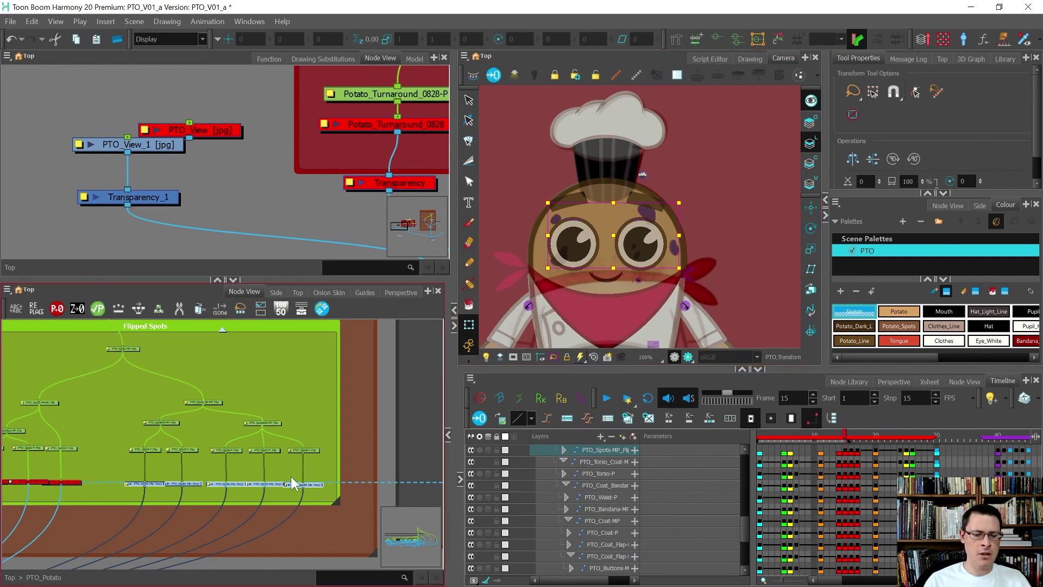
{"action": "scroll", "coordinate": [324, 416], "scroll_direction": "down", "scroll_amount": 3}
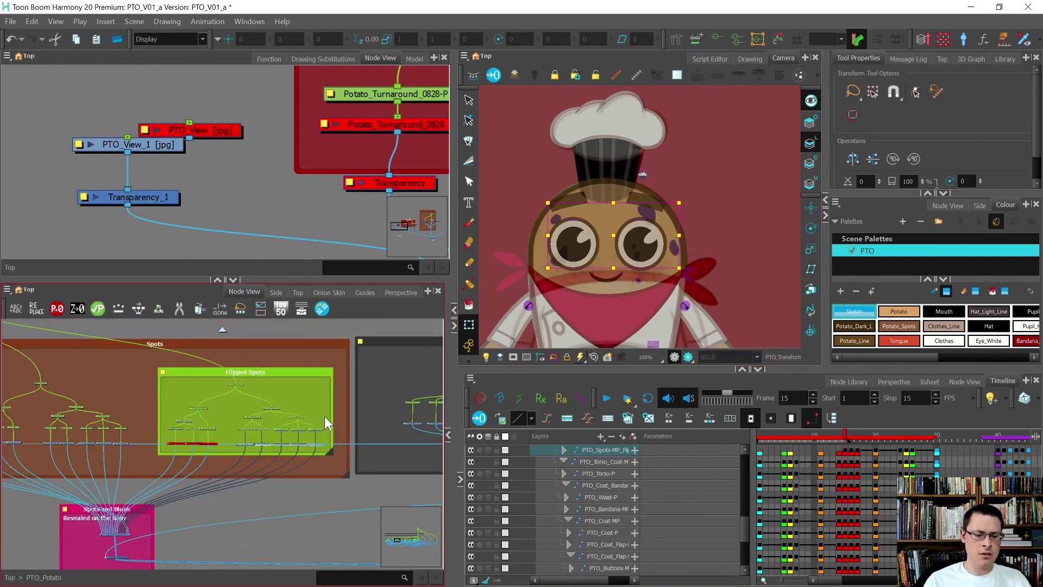
{"action": "left_click", "coordinate": [241, 442]}
{"action": "key", "text": "comma"}
{"action": "key", "text": "period"}
{"action": "key", "text": "period"}
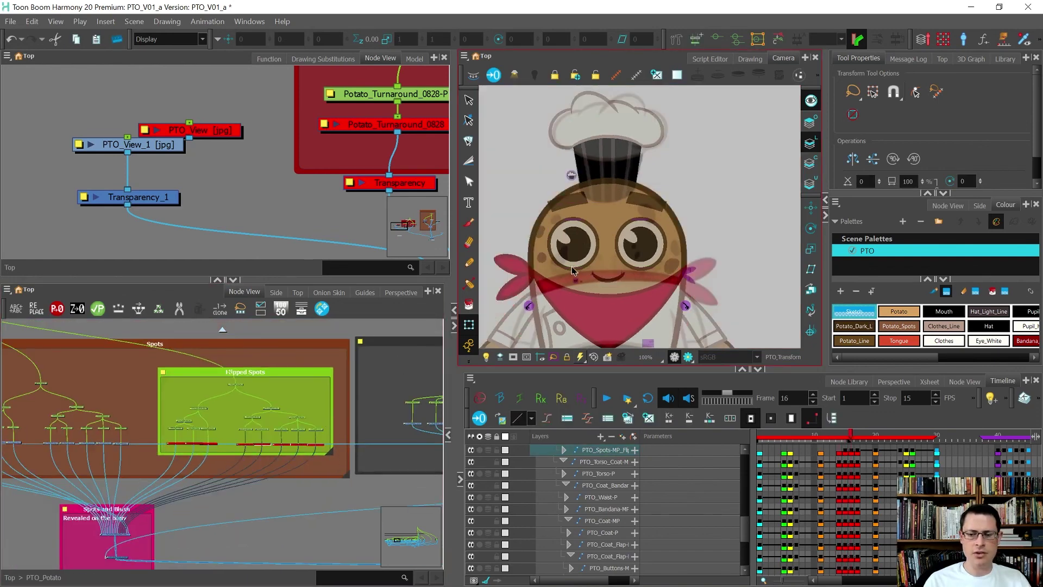
- Select the pegs of the original, unflipped back spots in the Spots group and examine where their artwork sits beside the character
{"action": "left_click", "coordinate": [261, 432]}
{"action": "scroll", "coordinate": [259, 432], "scroll_direction": "down", "scroll_amount": 2}
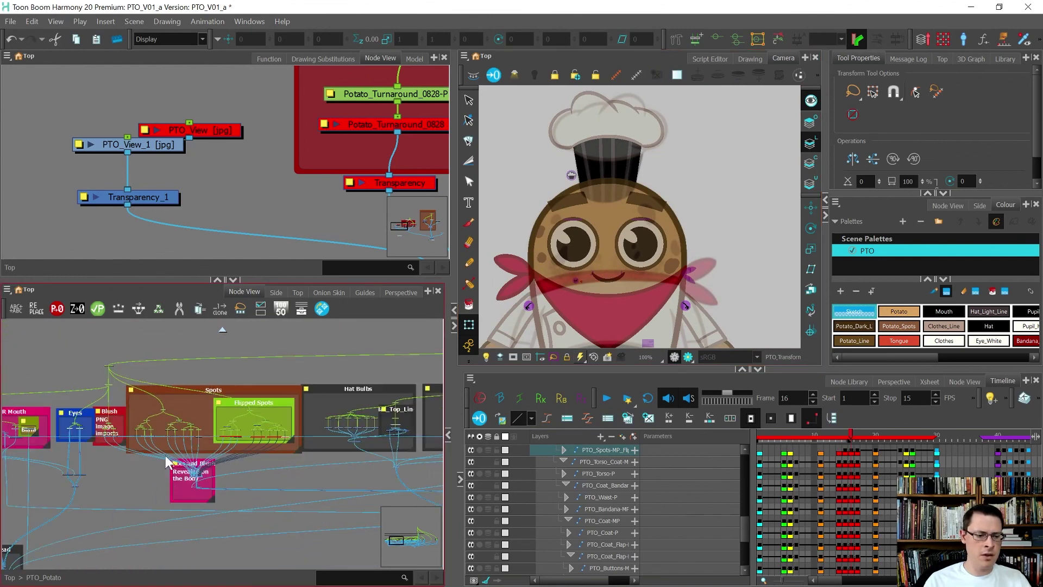
{"action": "scroll", "coordinate": [170, 435], "scroll_direction": "up", "scroll_amount": 3}
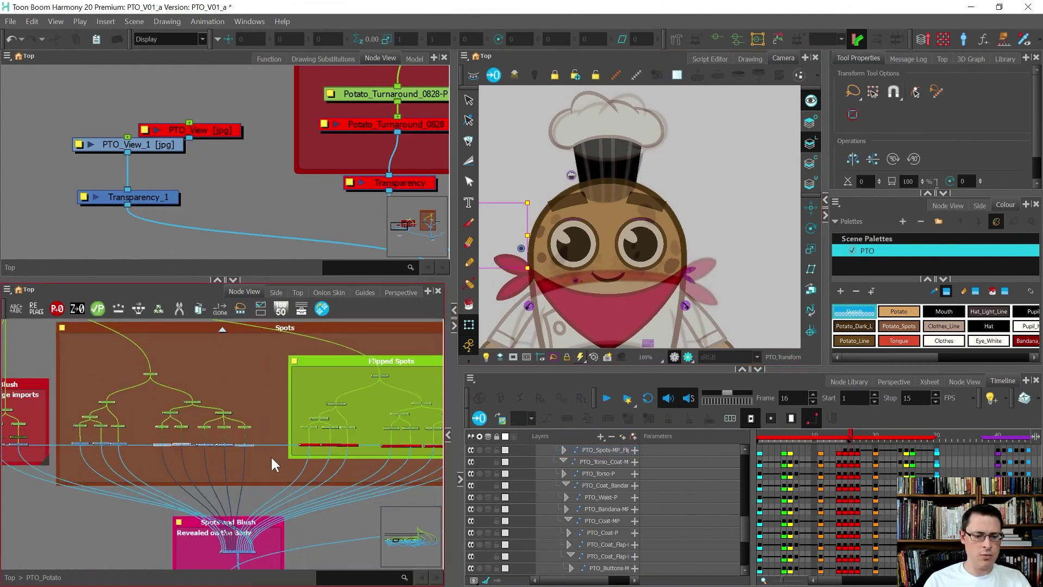
{"action": "left_click_drag", "start_coordinate": [269, 434], "coordinate": [177, 422]}
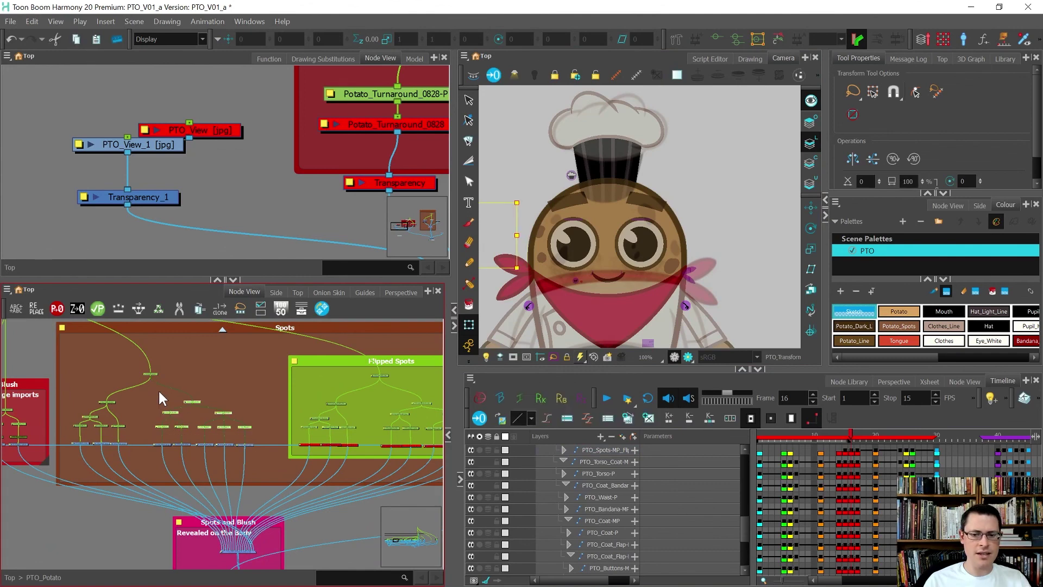
{"action": "scroll", "coordinate": [561, 238], "scroll_direction": "down", "scroll_amount": 2}
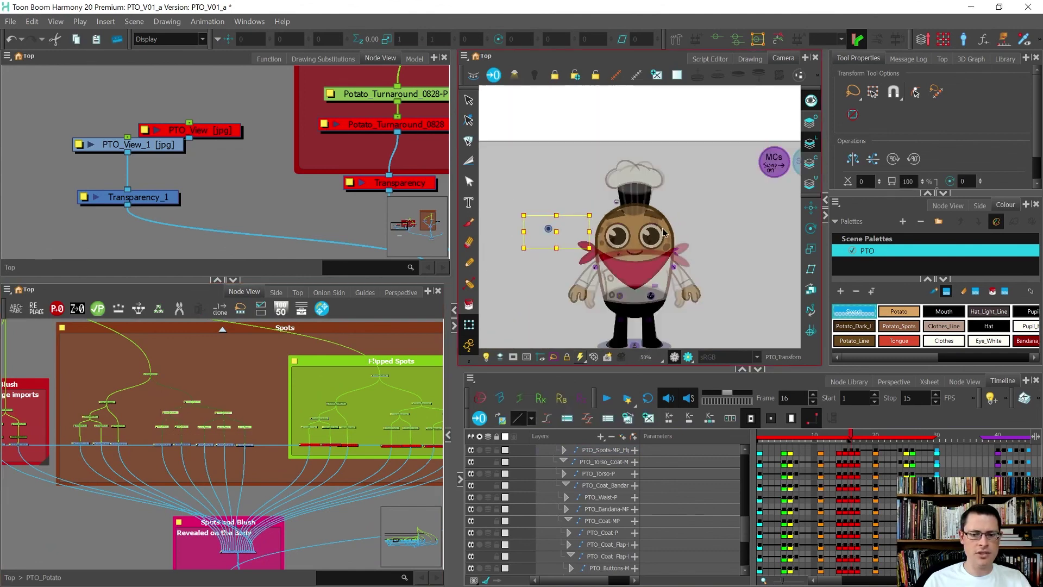
{"action": "scroll", "coordinate": [561, 237], "scroll_direction": "up", "scroll_amount": 2}
- Step forward from frame 16 to frame 31 to examine the original back spots' position in each turnaround view
{"action": "key", "text": "ctrl+z"}
{"action": "key", "text": "period"}
{"action": "key", "text": "period"}
{"action": "key", "text": "period"}
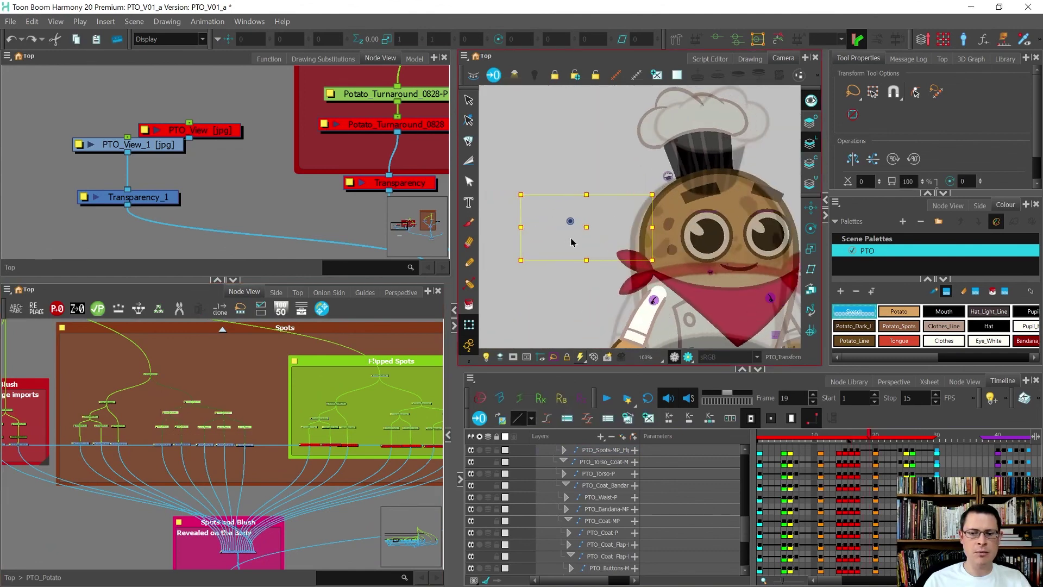
{"action": "key", "text": "period"}
{"action": "key", "text": "period"}
{"action": "key", "text": "period"}
{"action": "key", "text": "period"}
{"action": "key", "text": "period"}
{"action": "key", "text": "period"}
{"action": "key", "text": "period"}
{"action": "key", "text": "period"}
{"action": "key", "text": "period"}
{"action": "key", "text": "period"}
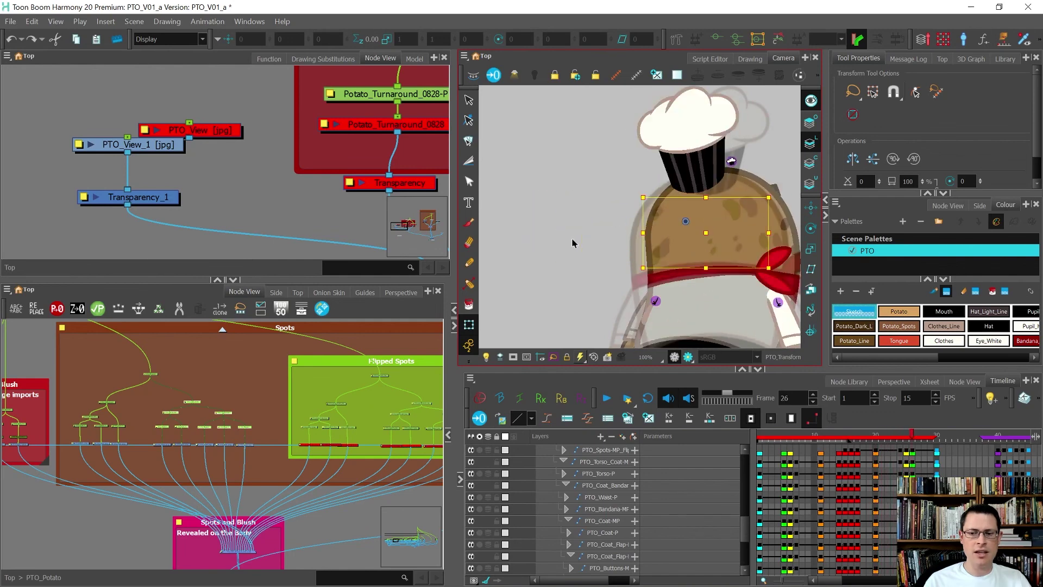
{"action": "key", "text": "period"}
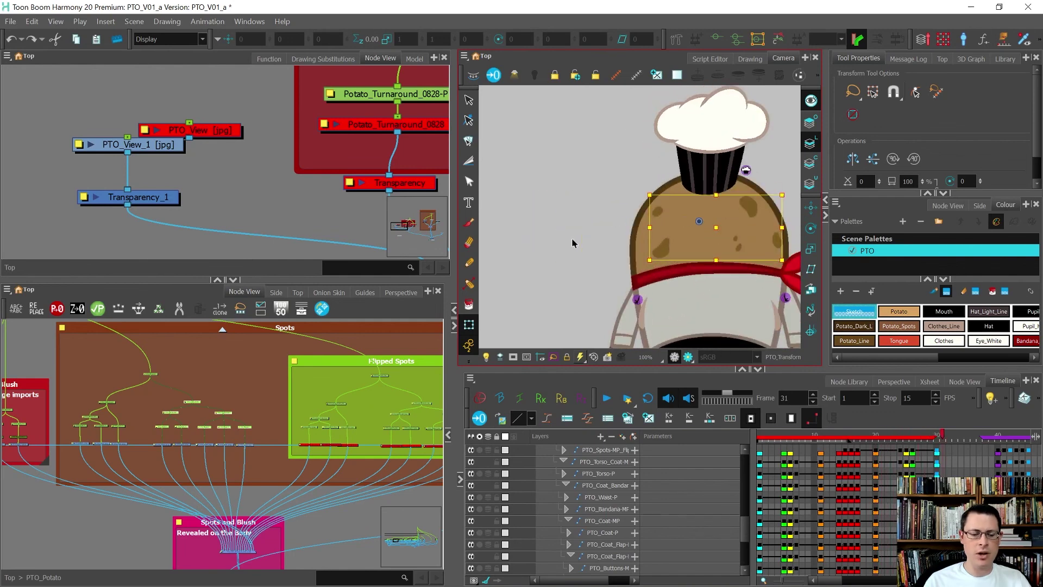
{"action": "key", "text": "slash"}
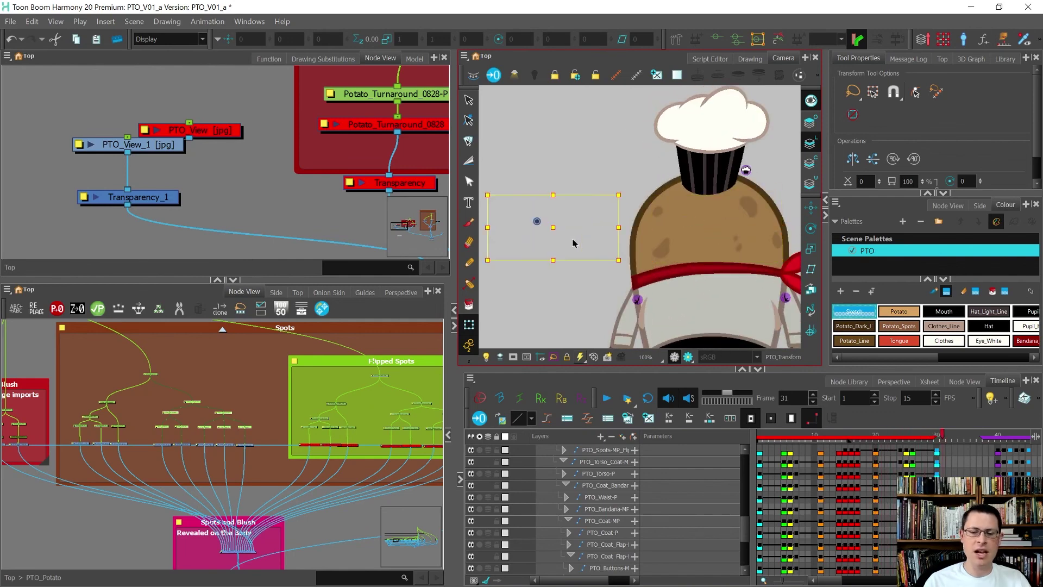
{"action": "key", "text": "ctrl+z"}
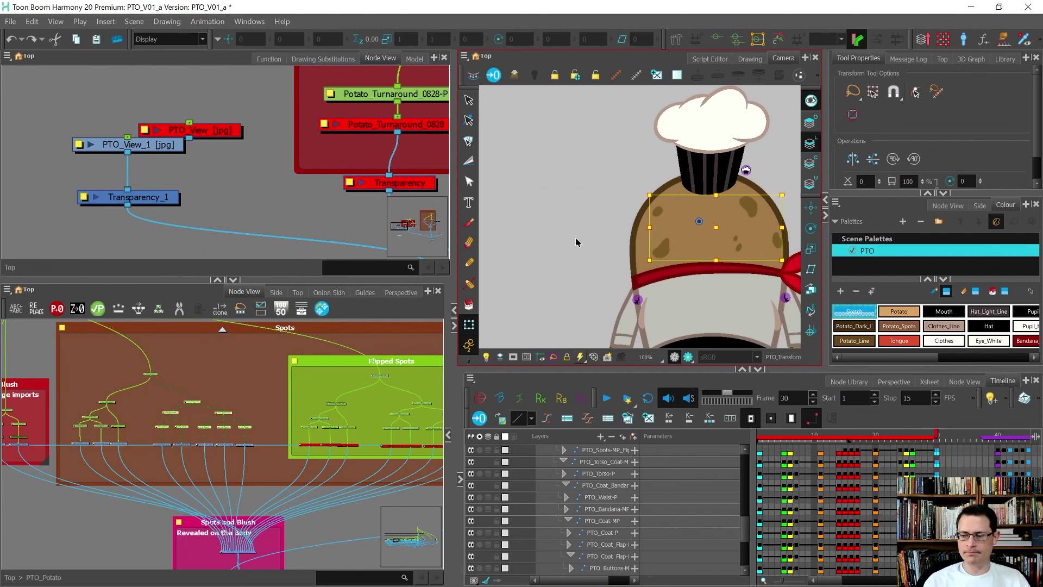
- Step back from frame 30 to frame 1 to examine the original back spots' position in each view
{"action": "key", "text": "comma"}
{"action": "key", "text": "comma"}
{"action": "key", "text": "comma"}
{"action": "key", "text": "comma"}
{"action": "key", "text": "comma"}
{"action": "key", "text": "comma"}
{"action": "key", "text": "comma"}
{"action": "key", "text": "comma"}
{"action": "key", "text": "comma"}
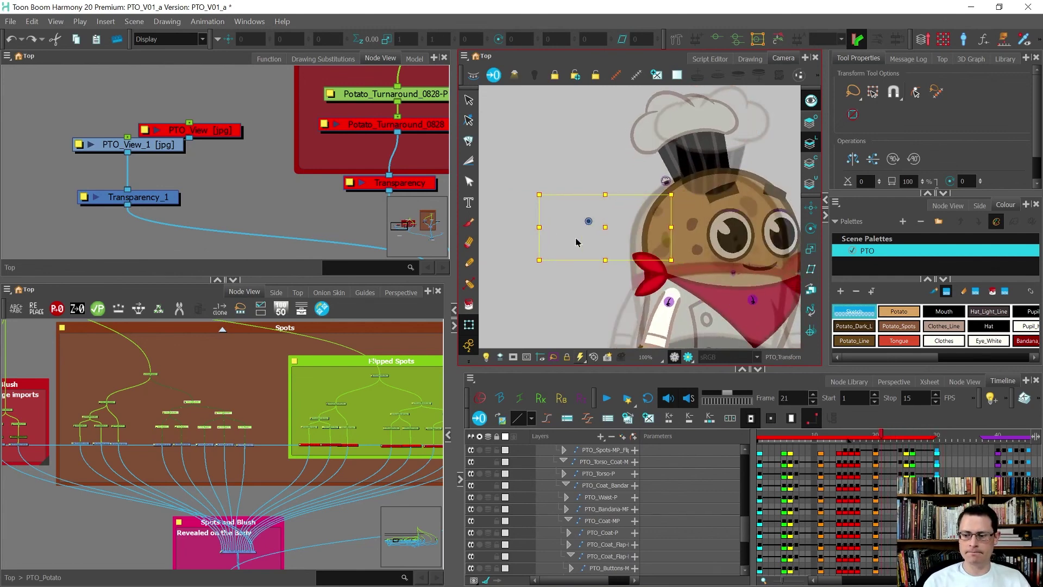
{"action": "key", "text": "comma"}
{"action": "key", "text": "comma"}
{"action": "key", "text": "comma"}
{"action": "key", "text": "comma"}
{"action": "key", "text": "comma"}
{"action": "key", "text": "comma"}
{"action": "key", "text": "comma"}
{"action": "key", "text": "comma"}
{"action": "key", "text": "comma"}
{"action": "key", "text": "comma"}
{"action": "key", "text": "comma"}
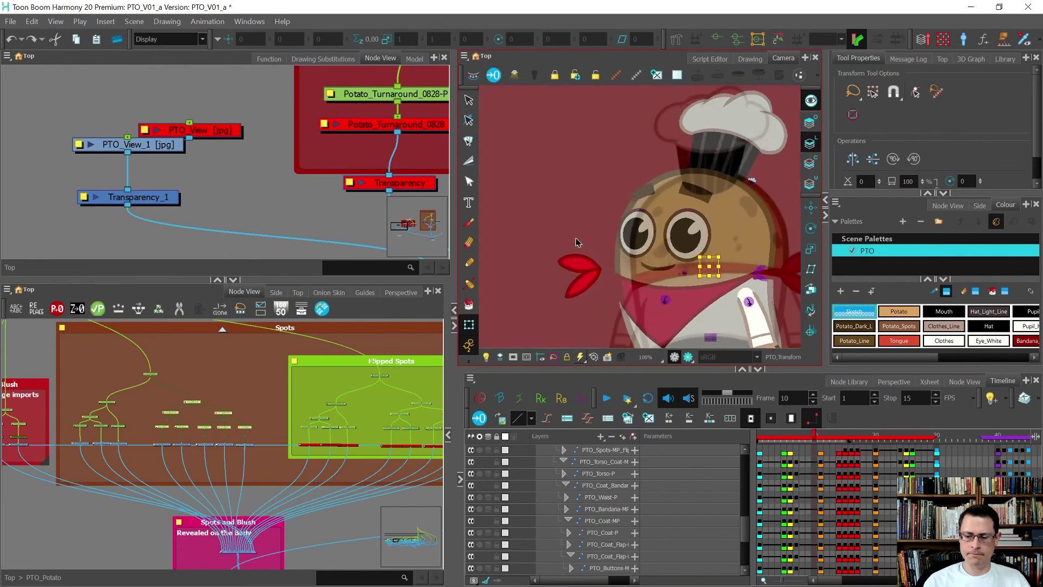
{"action": "key", "text": "comma"}
{"action": "key", "text": "comma"}
{"action": "key", "text": "comma"}
{"action": "key", "text": "comma"}
{"action": "key", "text": "comma"}
{"action": "key", "text": "comma"}
{"action": "key", "text": "comma"}
{"action": "key", "text": "comma"}
{"action": "key", "text": "comma"}
- Re-enable the five flipped back spot drawings in the Flipped Spots group
{"action": "scroll", "coordinate": [383, 418], "scroll_direction": "down", "scroll_amount": 3}
{"action": "scroll", "coordinate": [298, 435], "scroll_direction": "up", "scroll_amount": 5}
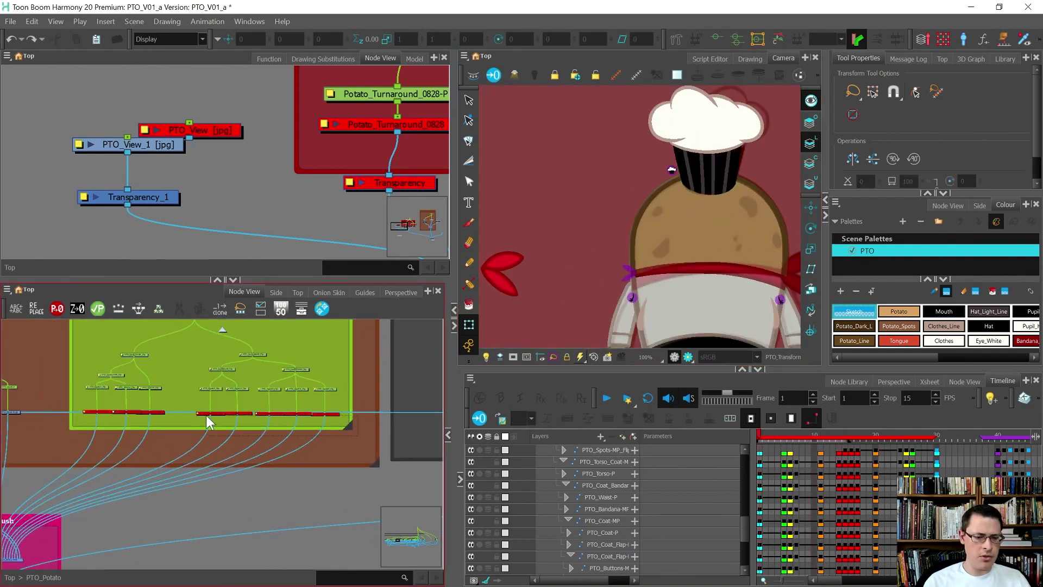
{"action": "left_click", "coordinate": [181, 392]}
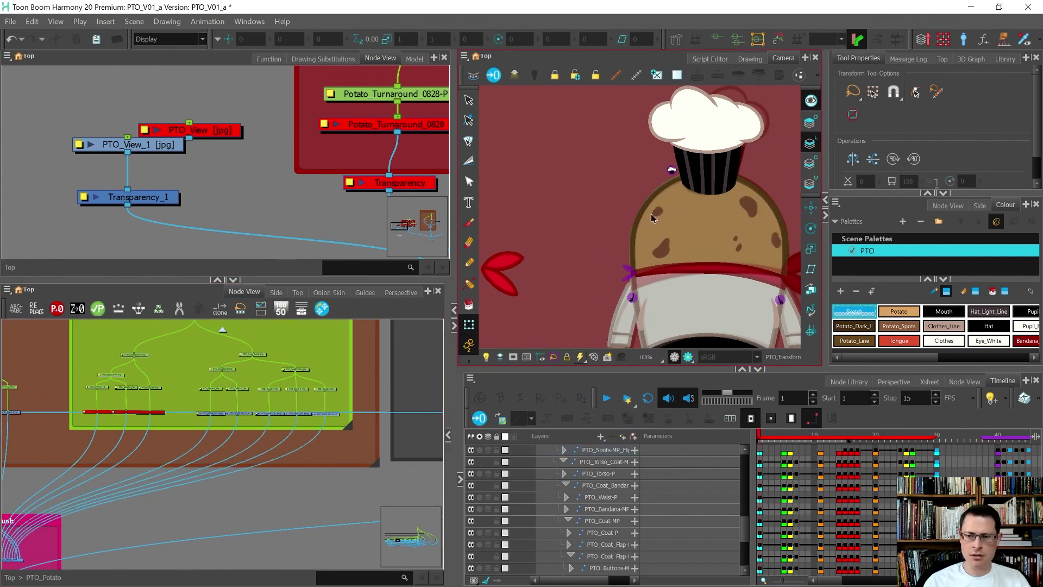
- Try to move the five flipped back spots' artwork off the head with the Select tool on frame 1, and undo the move
{"action": "scroll", "coordinate": [301, 407], "scroll_direction": "up", "scroll_amount": 3}
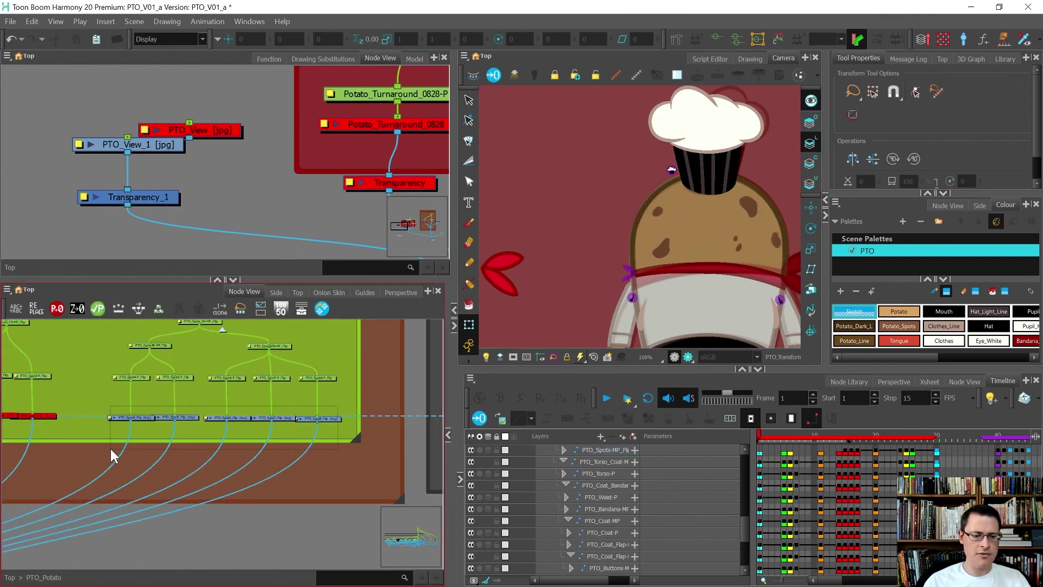
{"action": "scroll", "coordinate": [601, 298], "scroll_direction": "down", "scroll_amount": 2}
{"action": "key", "text": "alt+s"}
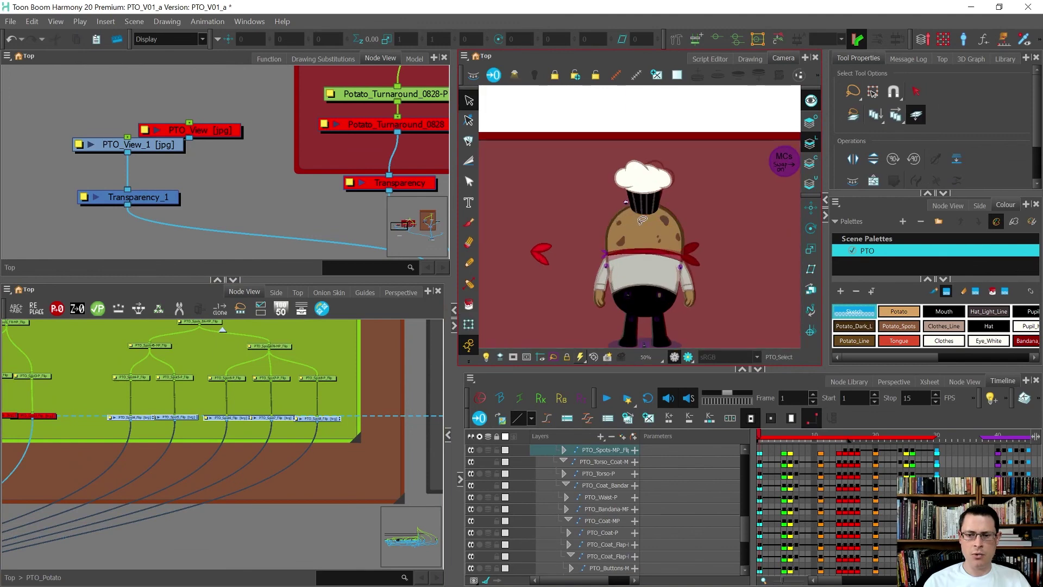
{"action": "left_click", "coordinate": [642, 222]}
{"action": "scroll", "coordinate": [667, 226], "scroll_direction": "up", "scroll_amount": 1}
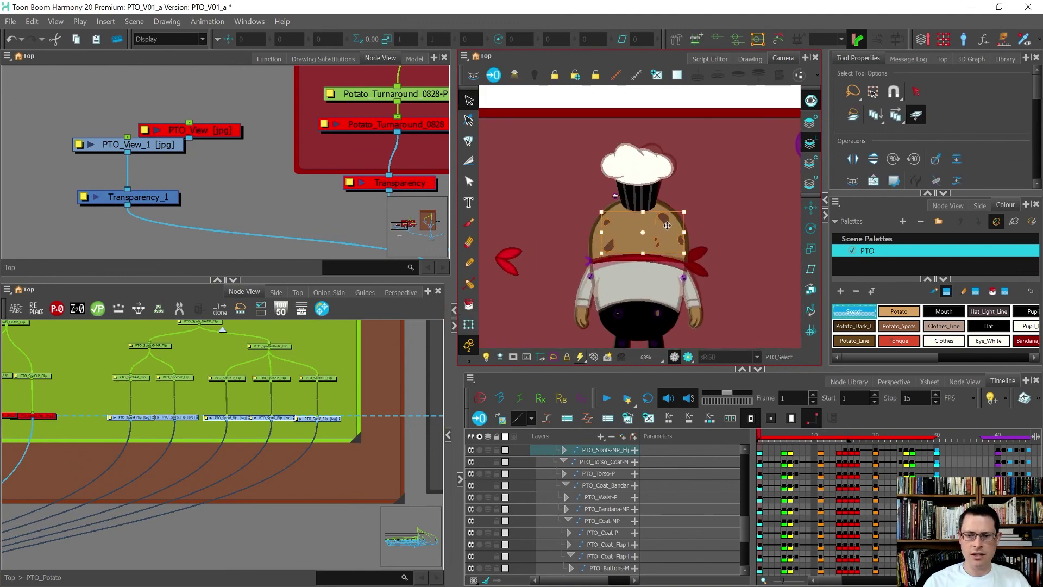
{"action": "left_click_drag", "start_coordinate": [668, 222], "coordinate": [762, 216]}
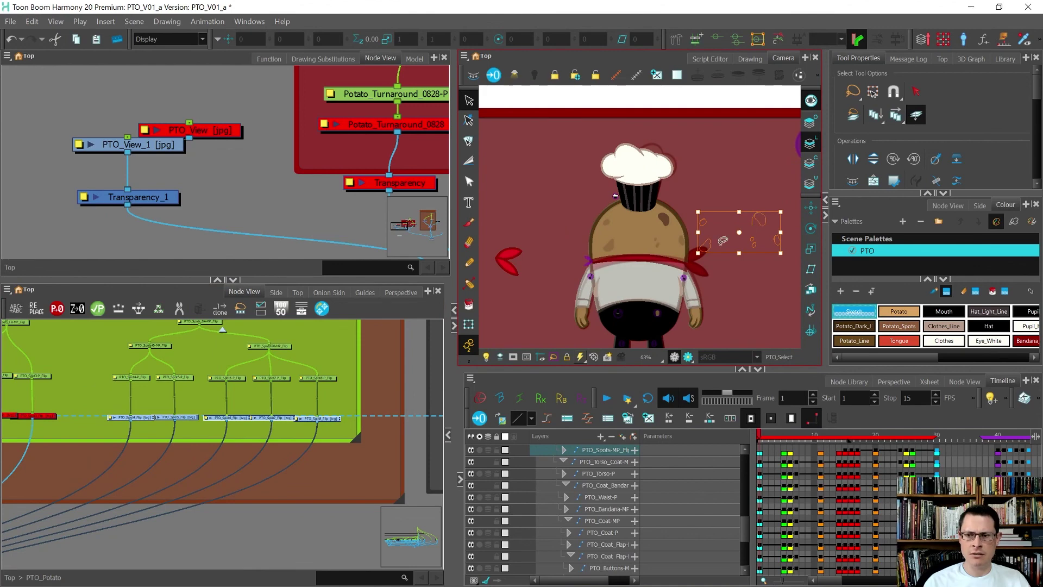
{"action": "key", "text": "ctrl+z"}
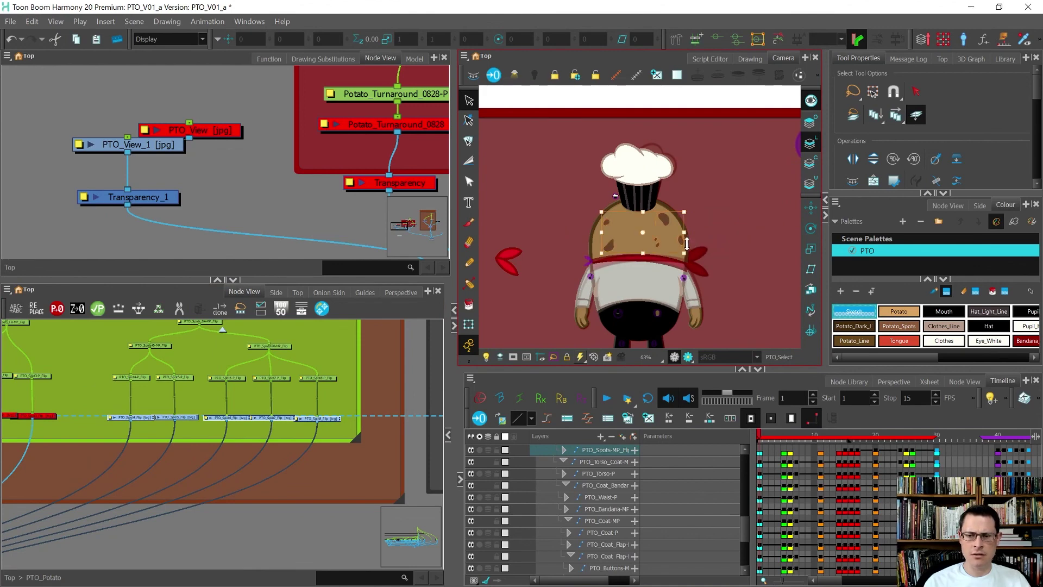
- Reselect the five flipped back spot drawings and move their artwork off the head to the empty area right of the character
{"action": "left_click_drag", "start_coordinate": [368, 374], "coordinate": [274, 438]}
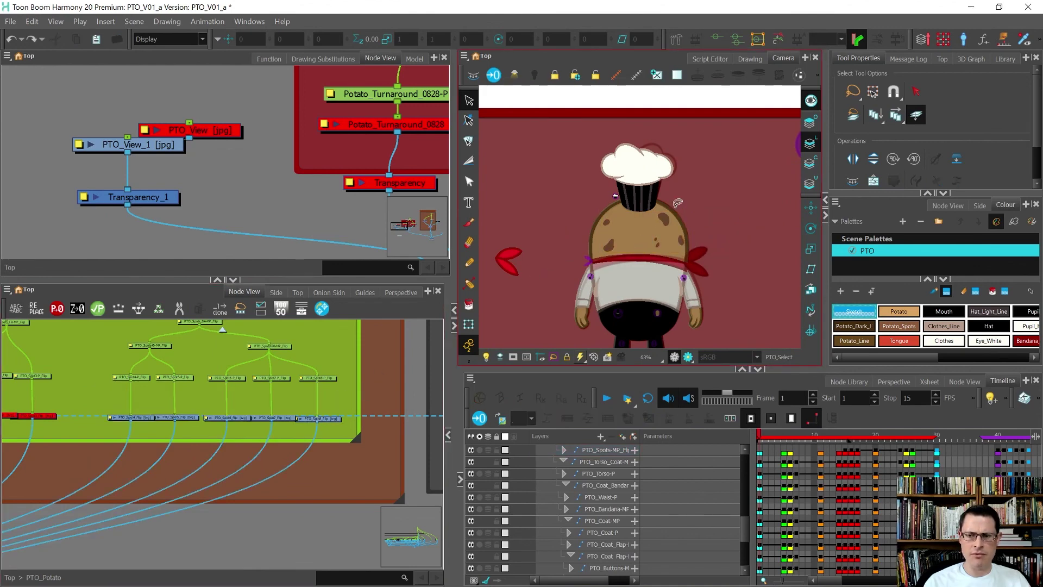
{"action": "left_click", "coordinate": [130, 440]}
{"action": "left_click", "coordinate": [683, 220]}
{"action": "left_click_drag", "start_coordinate": [670, 220], "coordinate": [760, 217]}
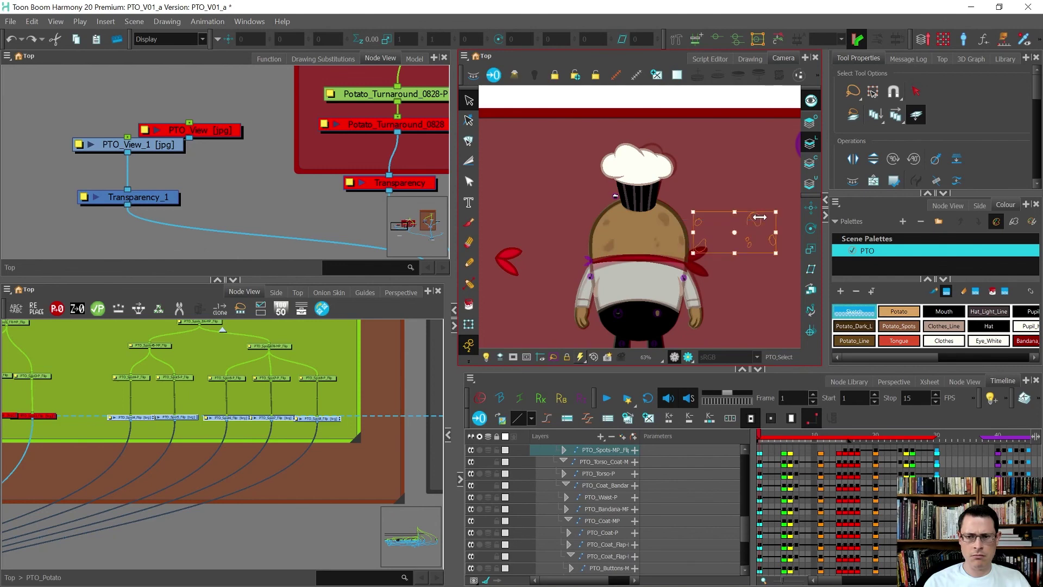
{"action": "key", "text": "Return"}
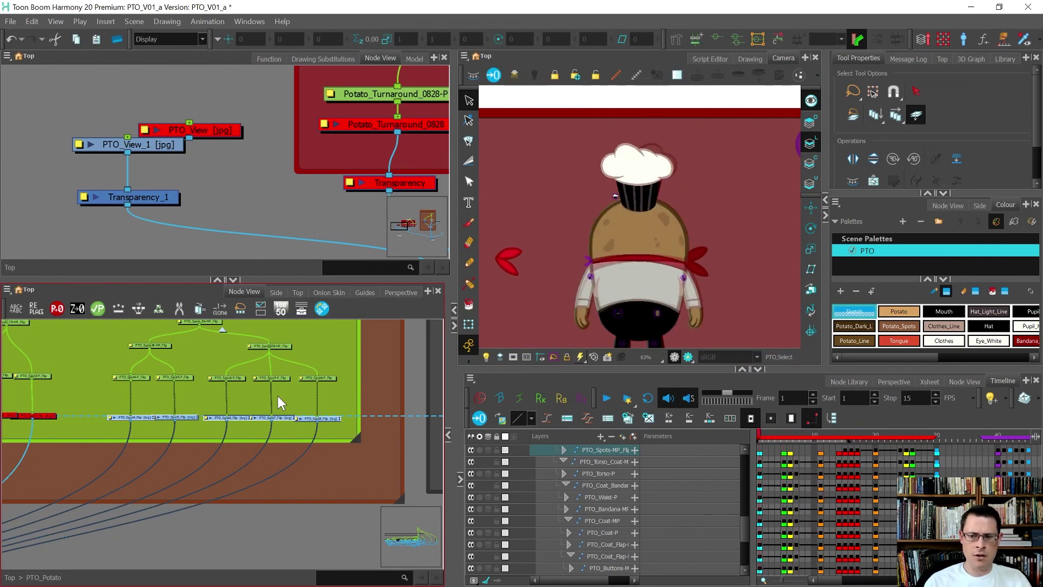
- Connect the five flipped back spot drawings to a new Composite node and attach a new Display node below it
{"action": "left_click", "coordinate": [469, 324]}
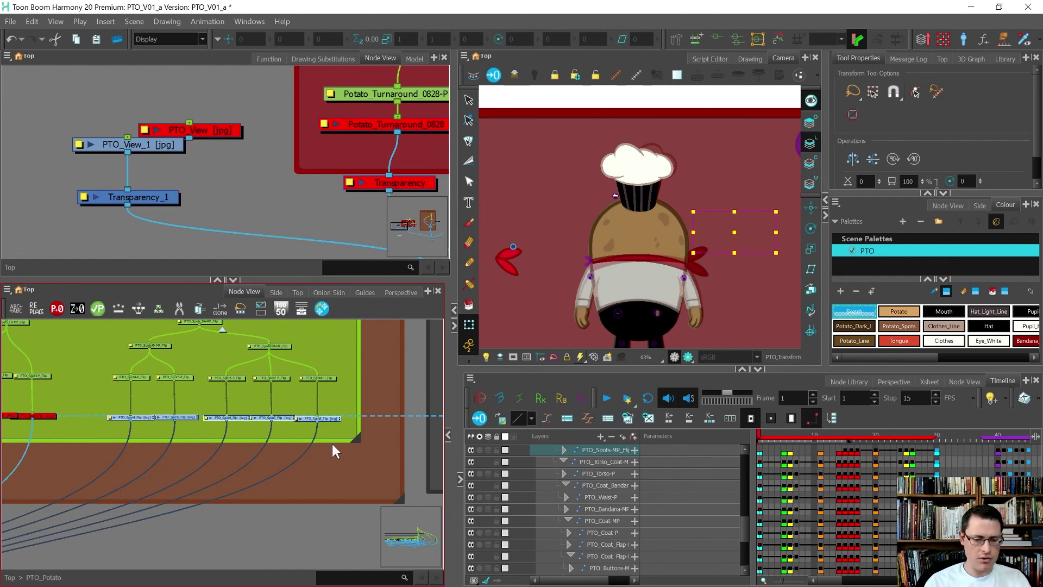
{"action": "key", "text": "ctrl+shift+c"}
{"action": "left_click_drag", "start_coordinate": [128, 413], "coordinate": [227, 458]}
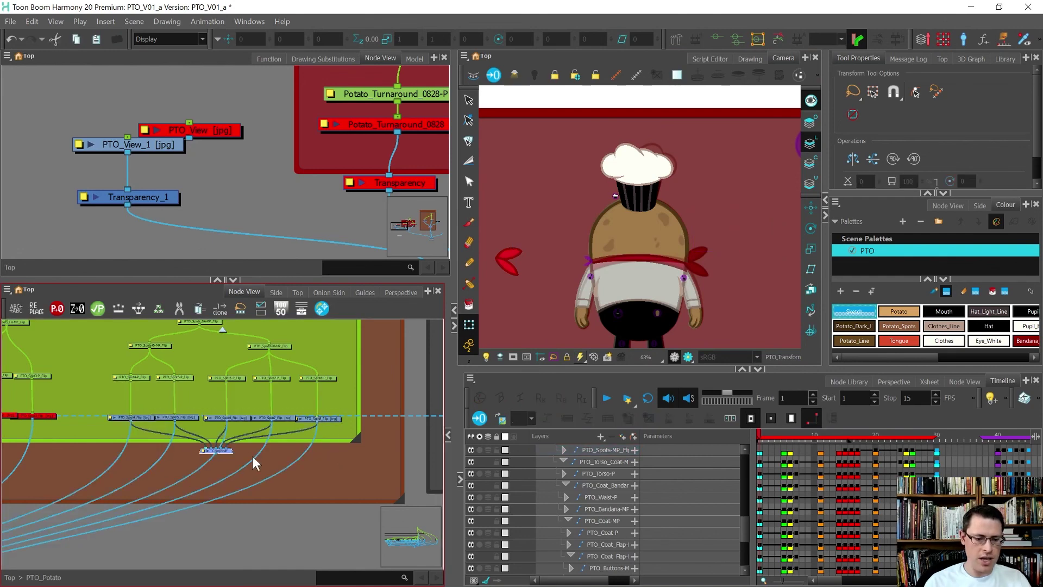
{"action": "scroll", "coordinate": [228, 458], "scroll_direction": "up", "scroll_amount": 2}
{"action": "key", "text": "ctrl+shift+d"}
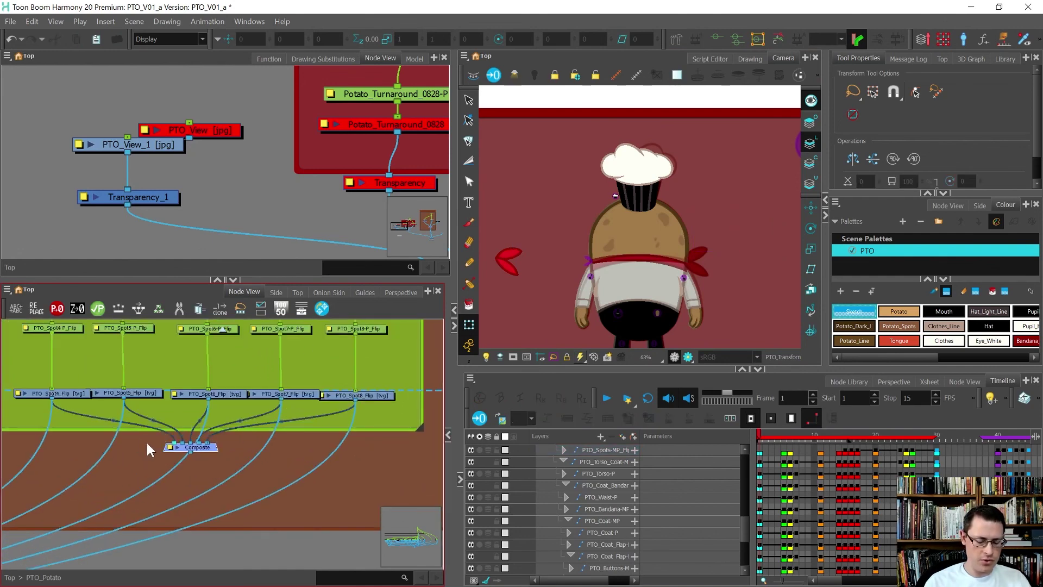
{"action": "left_click_drag", "start_coordinate": [197, 450], "coordinate": [192, 481]}
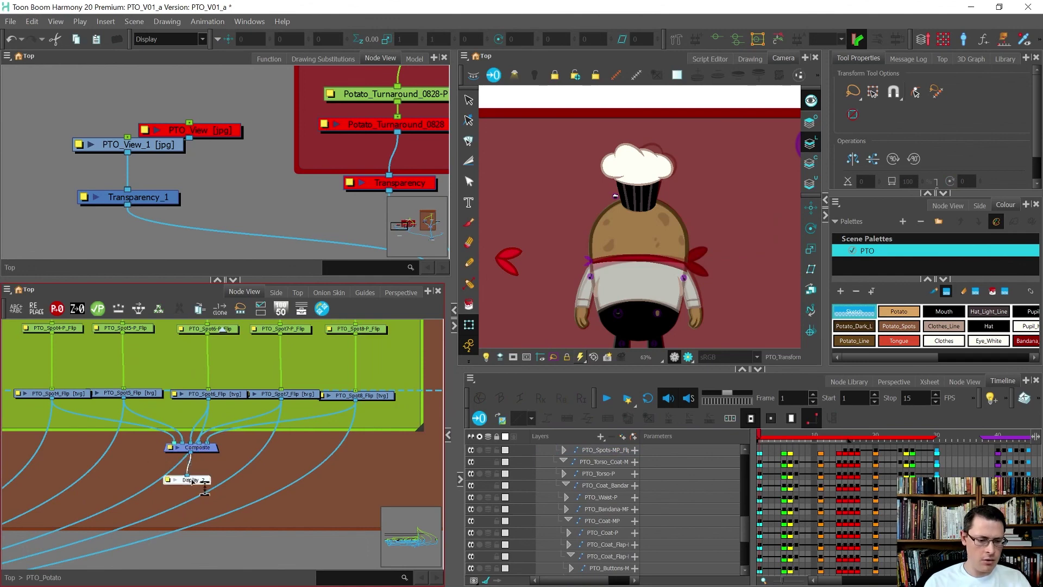
- Switch the active display to Display_2 and use the Rotate tool to centre PTO_Spot45-MP_Flip's pivot between its two spots
{"action": "left_click", "coordinate": [158, 39]}
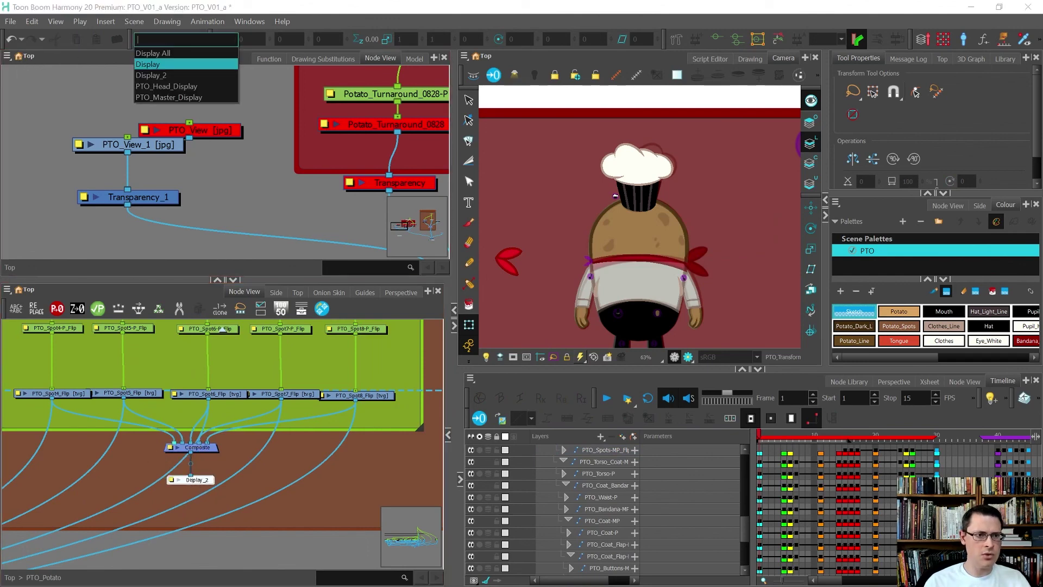
{"action": "left_click", "coordinate": [170, 76]}
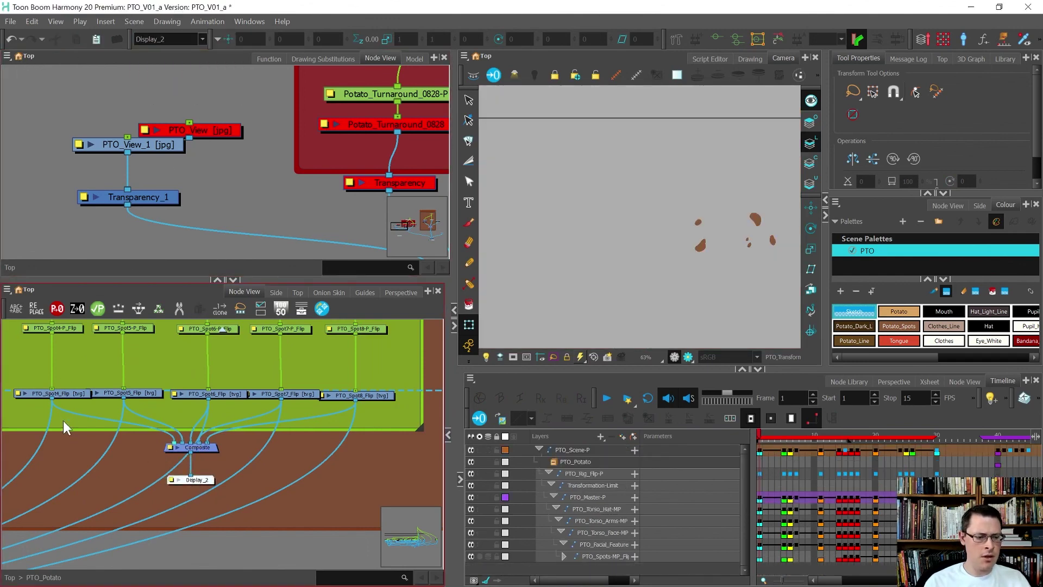
{"action": "scroll", "coordinate": [64, 421], "scroll_direction": "down", "scroll_amount": 3}
{"action": "left_click_drag", "start_coordinate": [49, 435], "coordinate": [97, 361]}
{"action": "key", "text": "alt+3"}
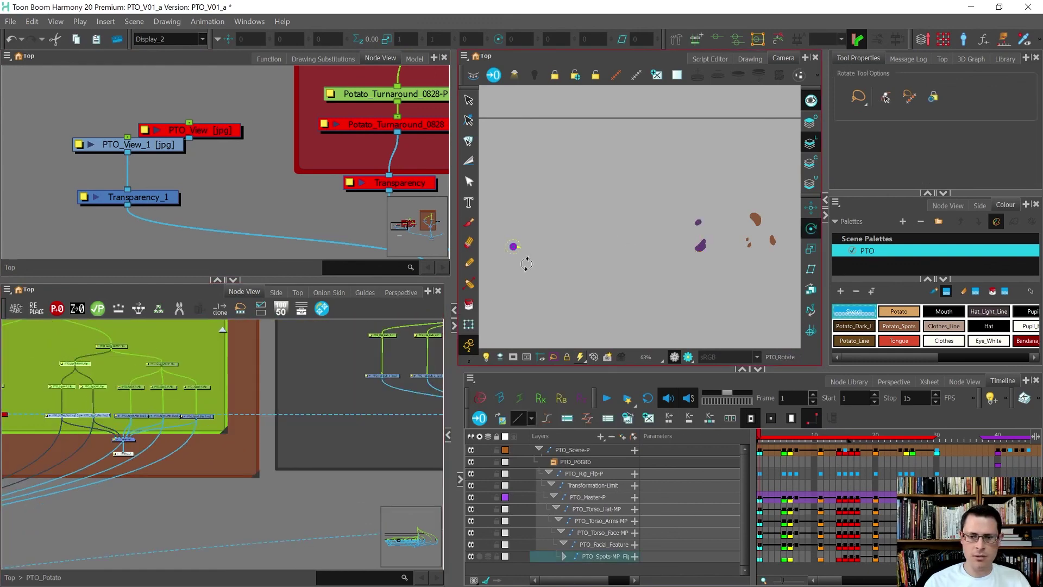
{"action": "left_click_drag", "start_coordinate": [514, 246], "coordinate": [700, 232]}
- Centre the pivots of PTO_Spot4-P_Flip and PTO_Spot5-P_Flip on their own spots, and save the scene
{"action": "scroll", "coordinate": [48, 391], "scroll_direction": "up", "scroll_amount": 3}
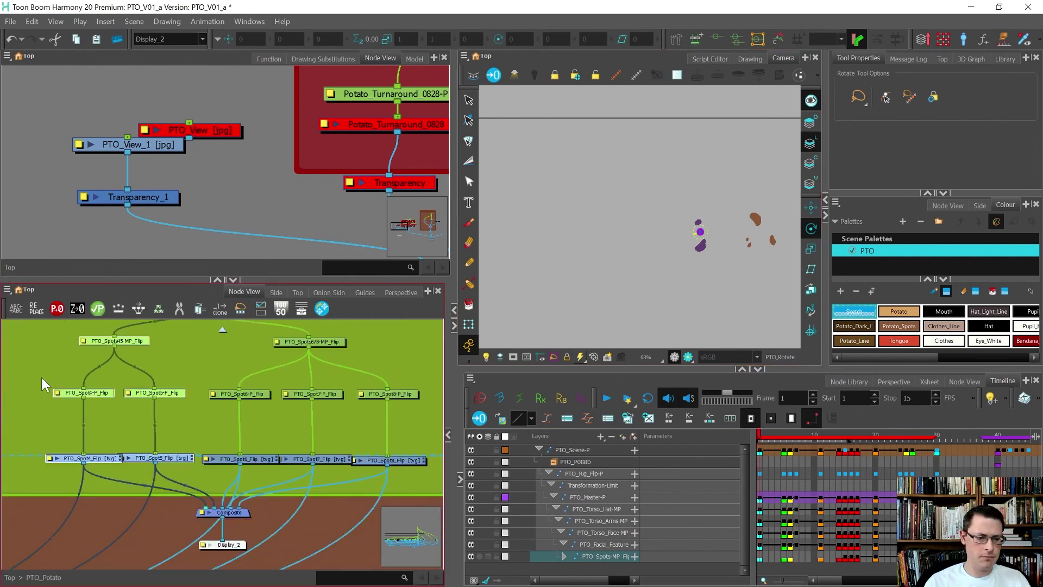
{"action": "left_click", "coordinate": [84, 392]}
{"action": "scroll", "coordinate": [710, 251], "scroll_direction": "up", "scroll_amount": 5}
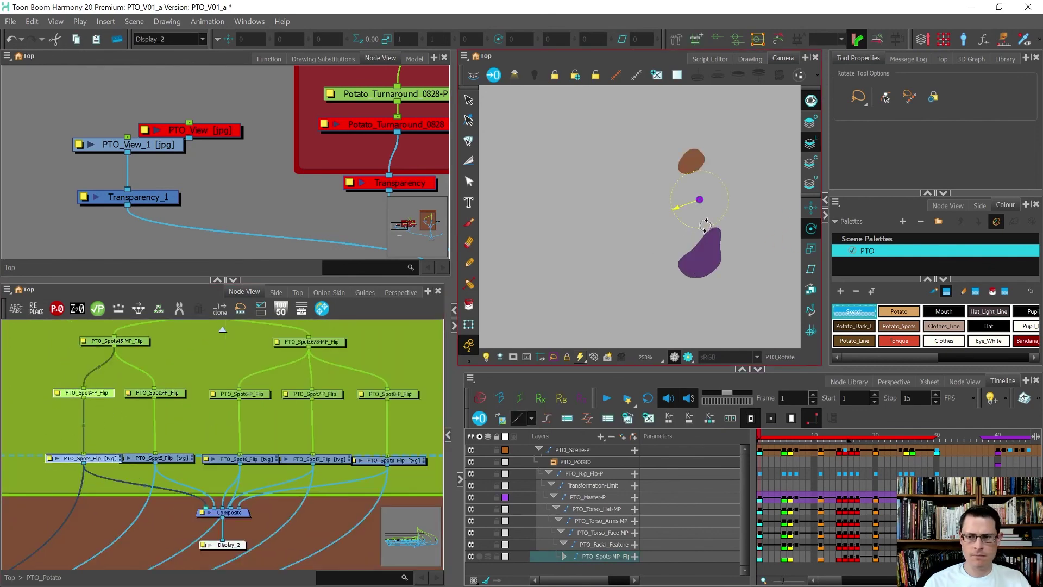
{"action": "left_click_drag", "start_coordinate": [698, 199], "coordinate": [706, 254]}
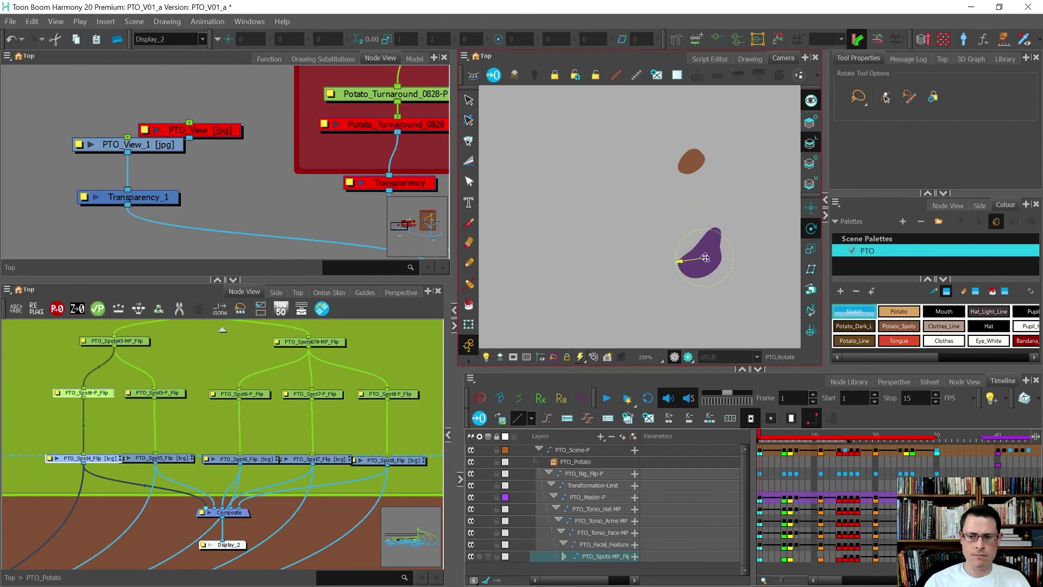
{"action": "left_click_drag", "start_coordinate": [178, 359], "coordinate": [153, 478]}
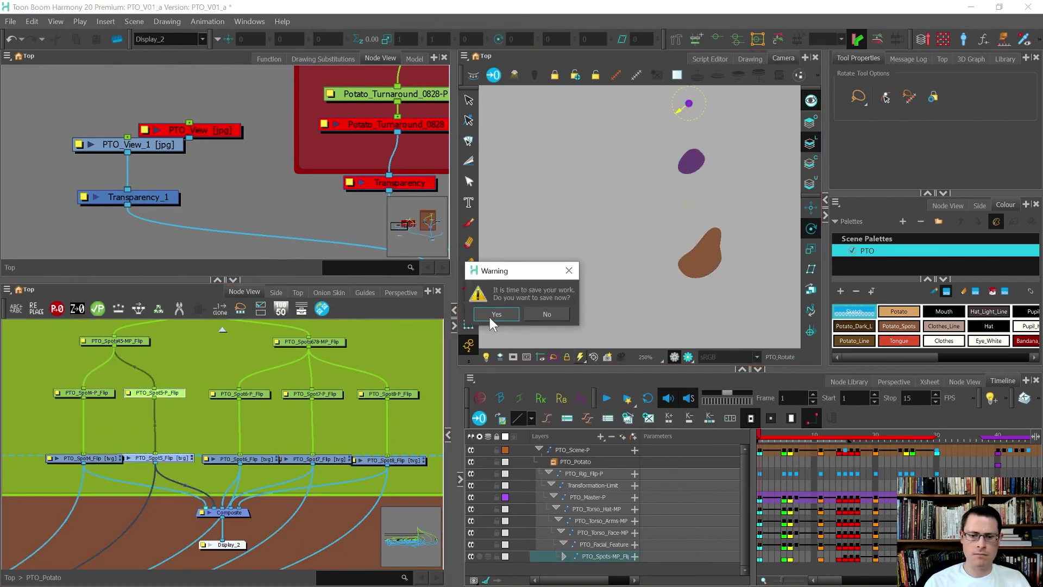
{"action": "left_click", "coordinate": [490, 318]}
{"action": "left_click_drag", "start_coordinate": [688, 104], "coordinate": [690, 165]}
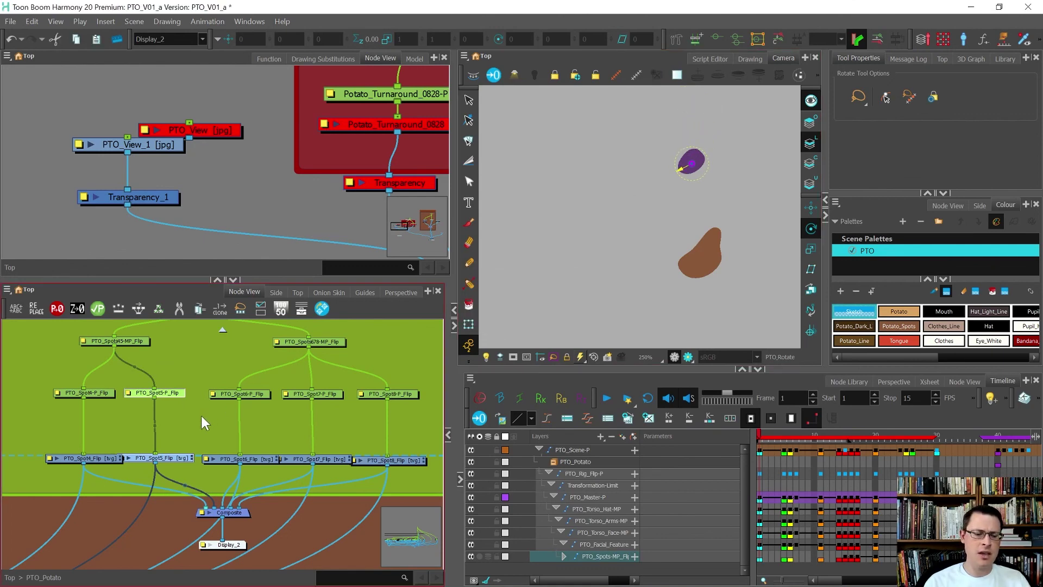
- Select the PTO_Spot678-MP_Flip branch and place the master peg's pivot in the middle of its group of spots
{"action": "scroll", "coordinate": [202, 416], "scroll_direction": "down", "scroll_amount": 2}
{"action": "scroll", "coordinate": [664, 224], "scroll_direction": "down", "scroll_amount": 3}
{"action": "left_click", "coordinate": [292, 429]}
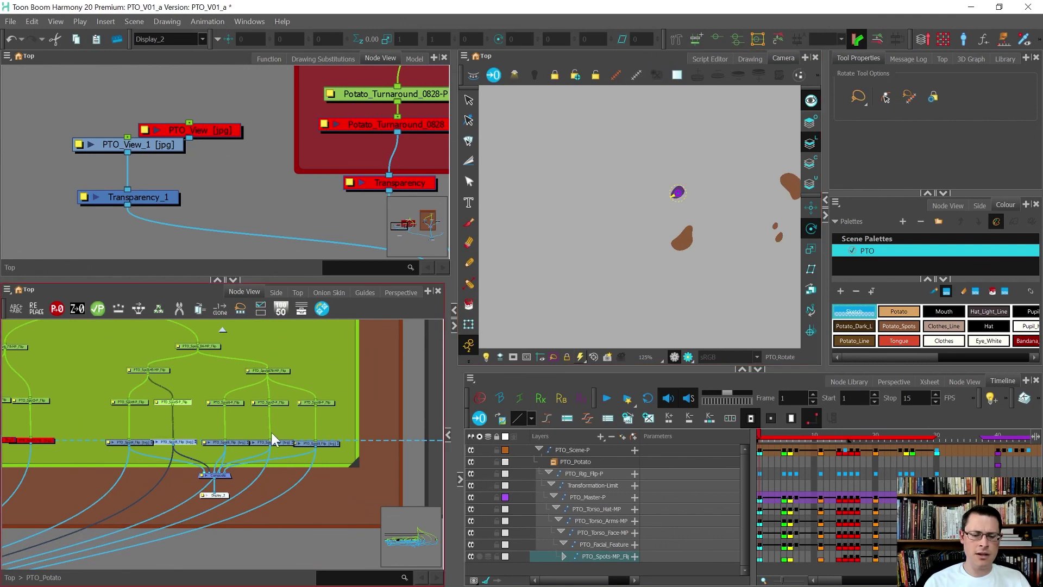
{"action": "scroll", "coordinate": [272, 414], "scroll_direction": "down", "scroll_amount": 3}
{"action": "left_click_drag", "start_coordinate": [227, 443], "coordinate": [217, 445]}
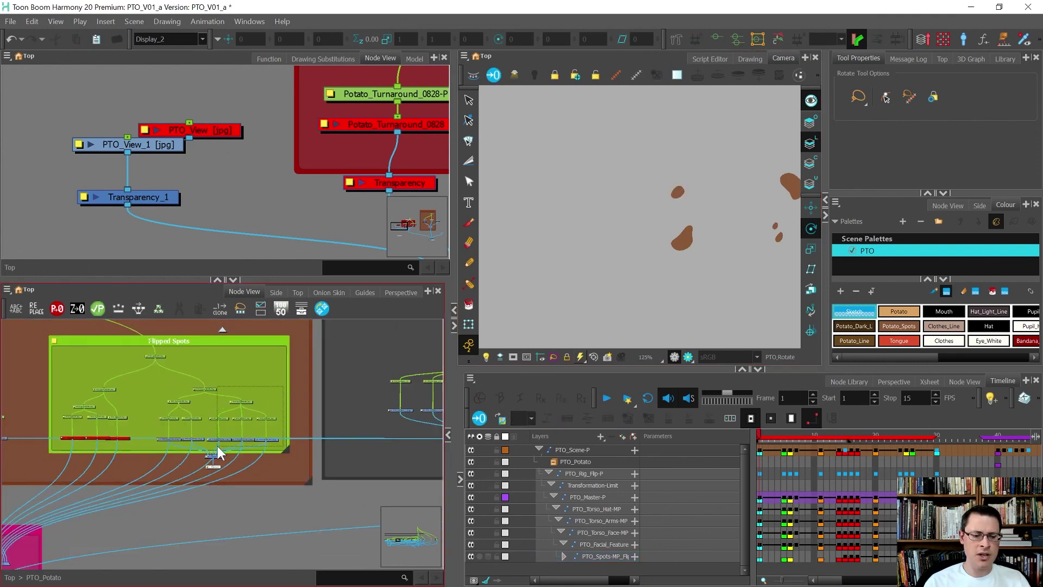
{"action": "scroll", "coordinate": [602, 244], "scroll_direction": "down", "scroll_amount": 3}
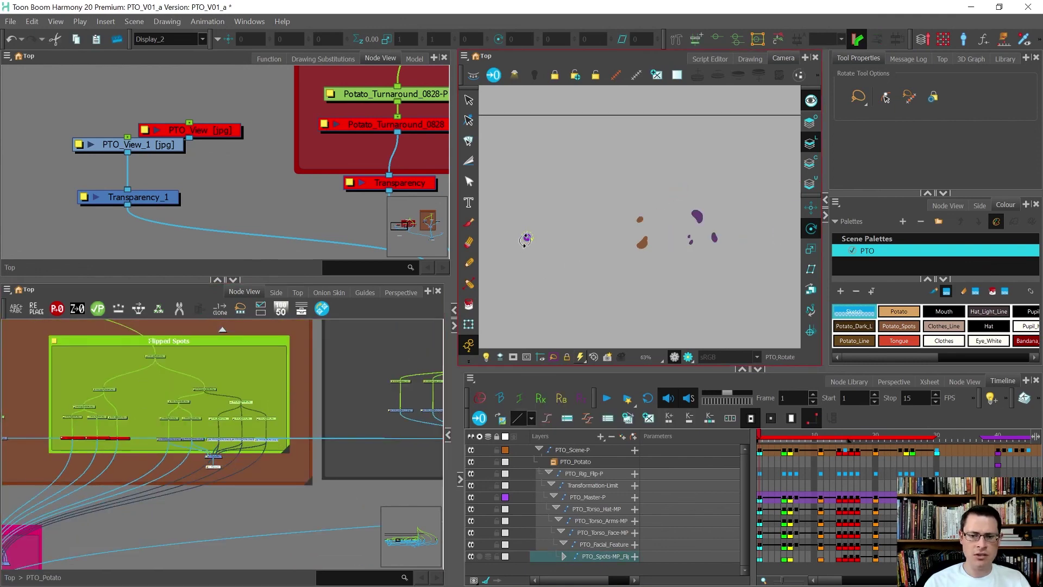
{"action": "mouse_move", "coordinate": [527, 238]}
{"action": "left_mouse_down"}
{"action": "mouse_move", "coordinate": [763, 203]}
{"action": "mouse_move", "coordinate": [699, 236]}
{"action": "left_mouse_up"}
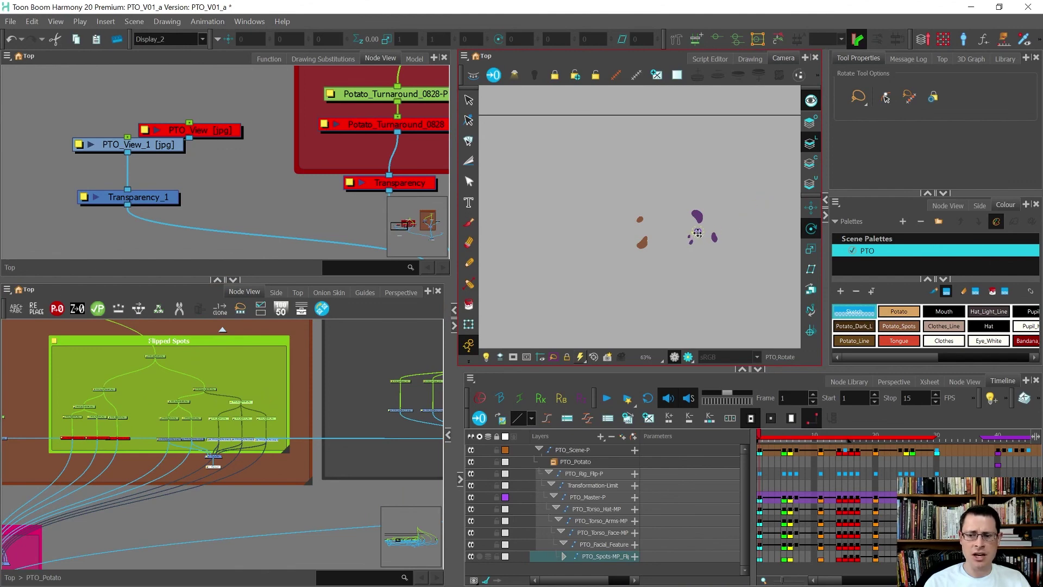
{"action": "scroll", "coordinate": [699, 230], "scroll_direction": "up", "scroll_amount": 5}
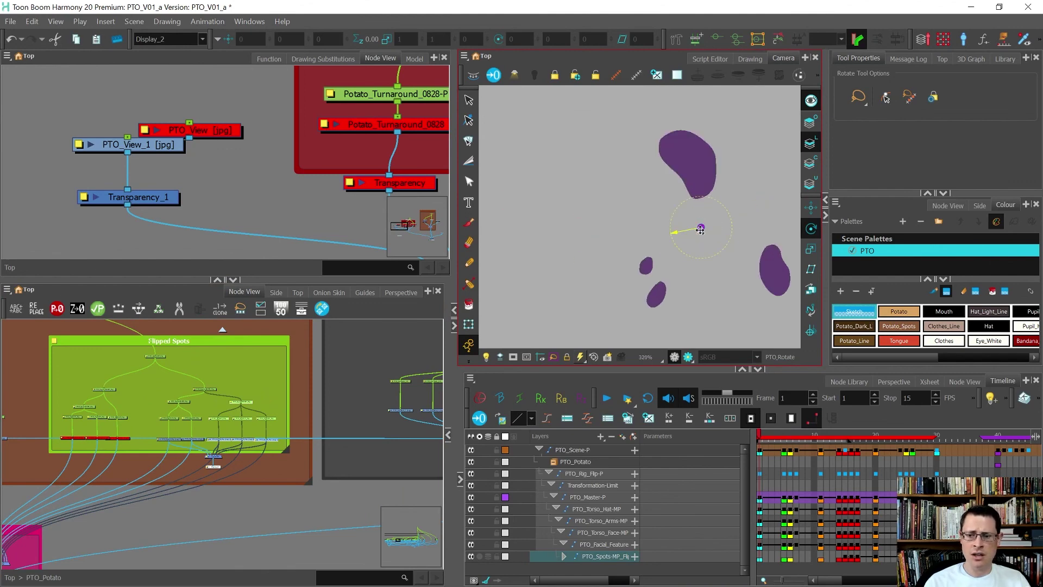
{"action": "left_click_drag", "start_coordinate": [701, 230], "coordinate": [701, 234]}
- Centre the pivots of the flipped Spot6, Spot7 and Spot8 pegs on their own spot artwork
{"action": "scroll", "coordinate": [223, 443], "scroll_direction": "up", "scroll_amount": 2}
{"action": "scroll", "coordinate": [222, 442], "scroll_direction": "up", "scroll_amount": 2}
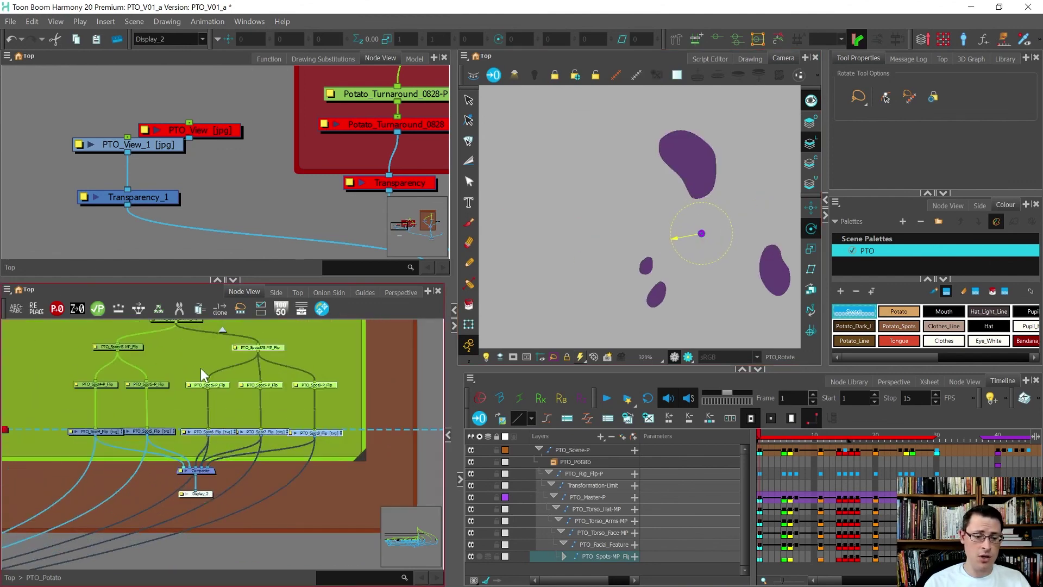
{"action": "left_click", "coordinate": [202, 371]}
{"action": "left_click", "coordinate": [231, 434]}
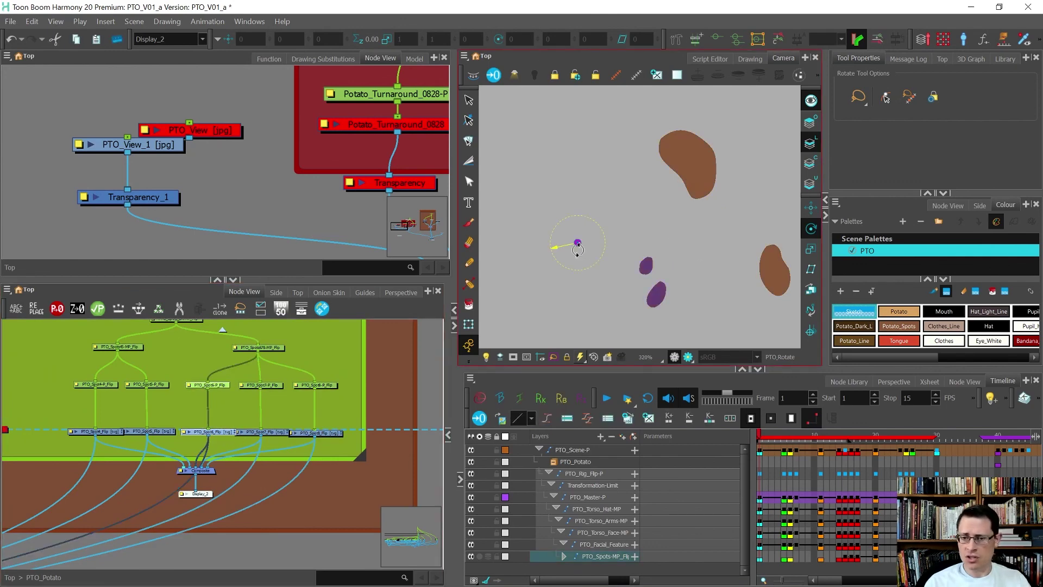
{"action": "left_click_drag", "start_coordinate": [576, 245], "coordinate": [652, 281]}
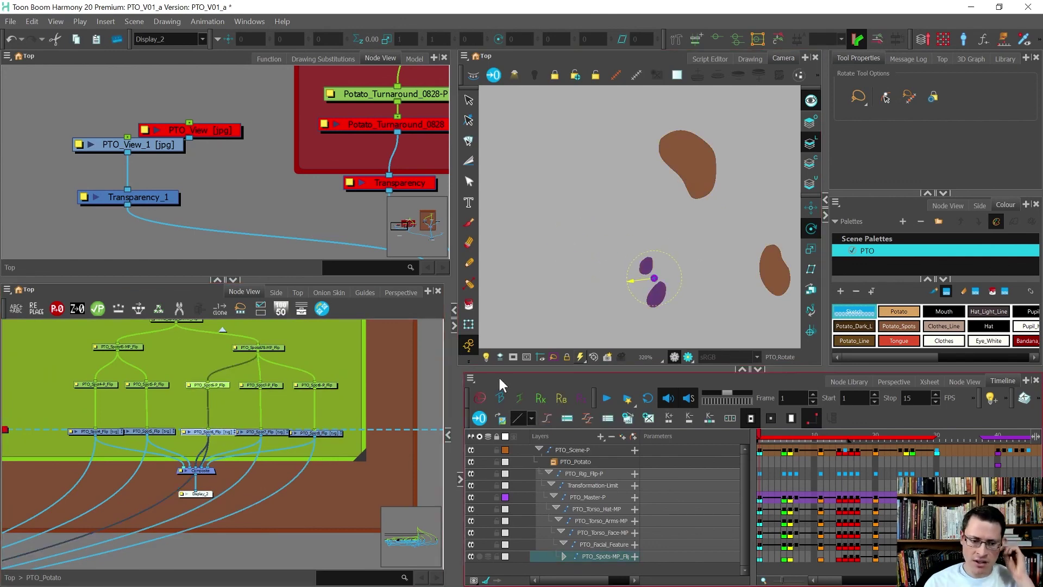
{"action": "left_click", "coordinate": [265, 384]}
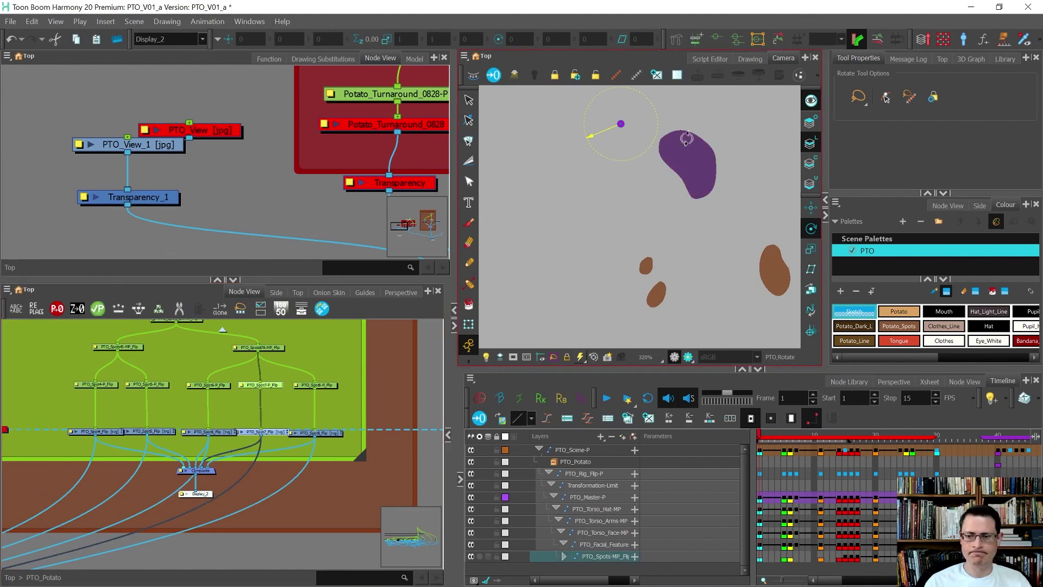
{"action": "left_click_drag", "start_coordinate": [619, 124], "coordinate": [695, 161]}
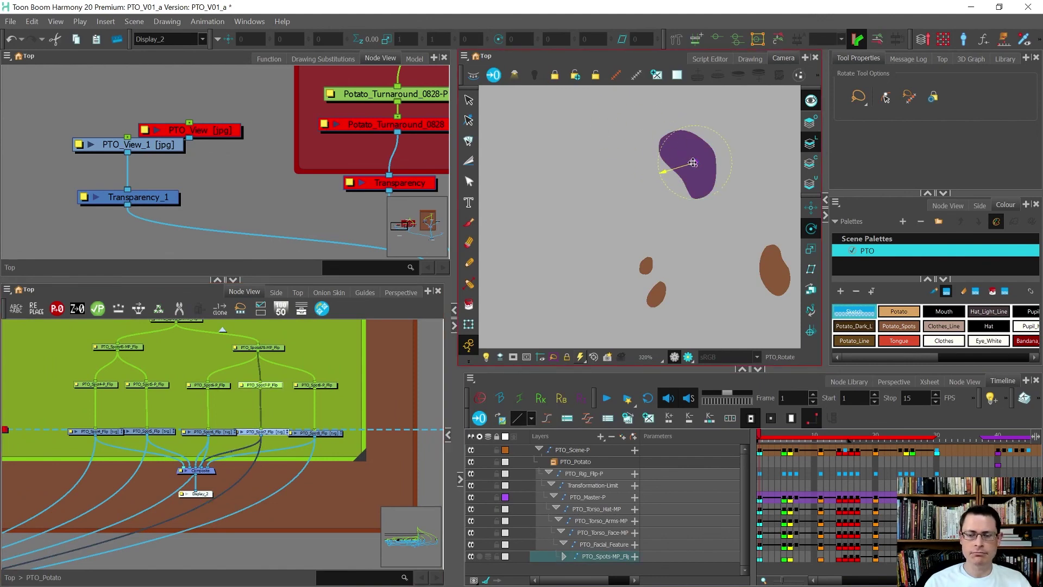
{"action": "left_click_drag", "start_coordinate": [328, 374], "coordinate": [324, 452]}
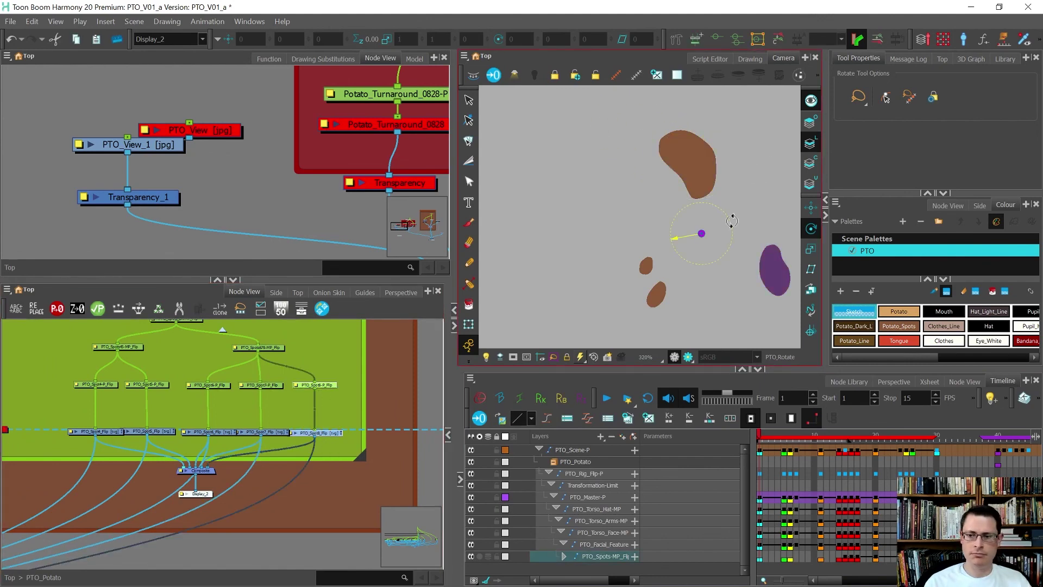
{"action": "left_click_drag", "start_coordinate": [701, 235], "coordinate": [774, 275]}
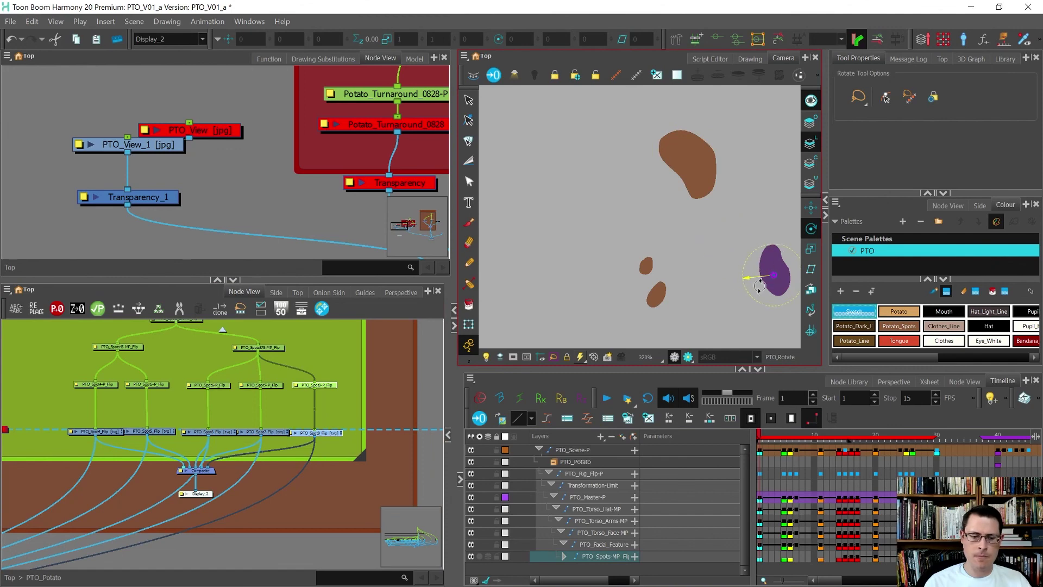
- Select the flipped back spots' parent peg above the Spot45 and Spot678 master pegs and centre its pivot among all the back spots
{"action": "scroll", "coordinate": [256, 468], "scroll_direction": "down", "scroll_amount": 4}
{"action": "left_click", "coordinate": [224, 406]}
{"action": "scroll", "coordinate": [736, 179], "scroll_direction": "down", "scroll_amount": 8}
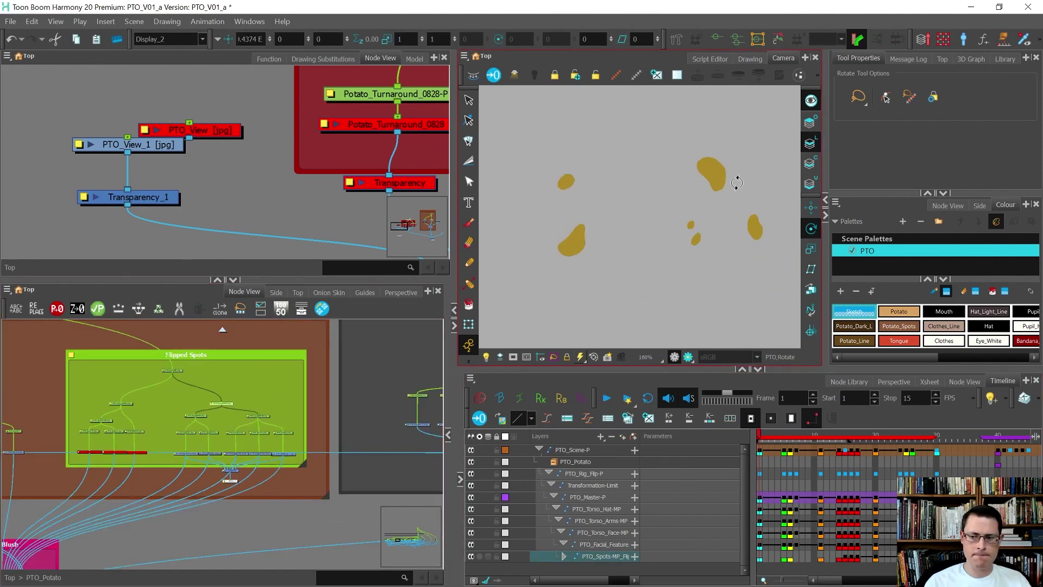
{"action": "scroll", "coordinate": [727, 187], "scroll_direction": "up", "scroll_amount": 2}
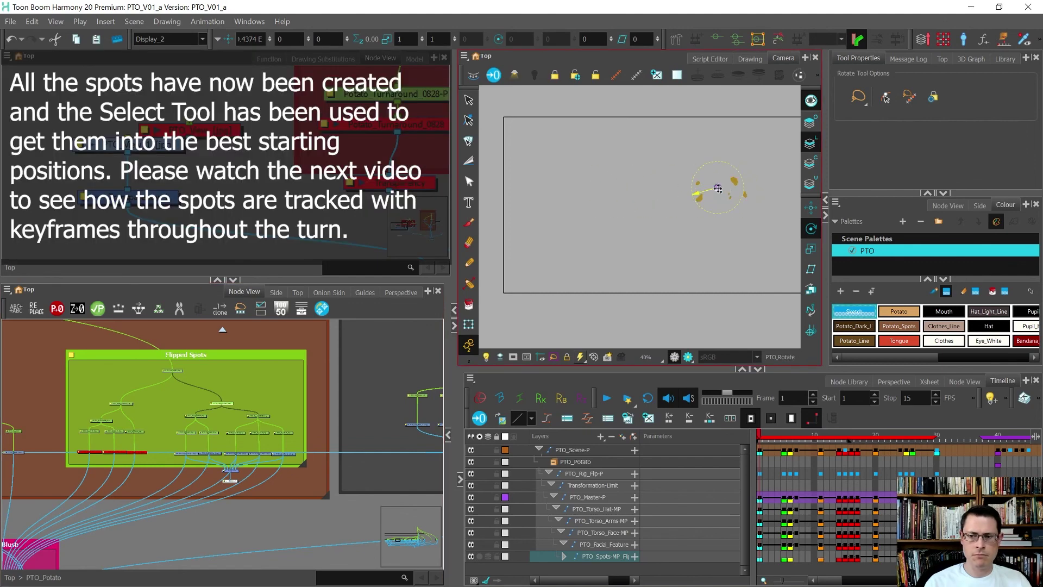
- Switch to the Transform tool and choose the display used for the camera view
{"action": "key", "text": "shift+t"}
{"action": "left_click", "coordinate": [155, 39]}
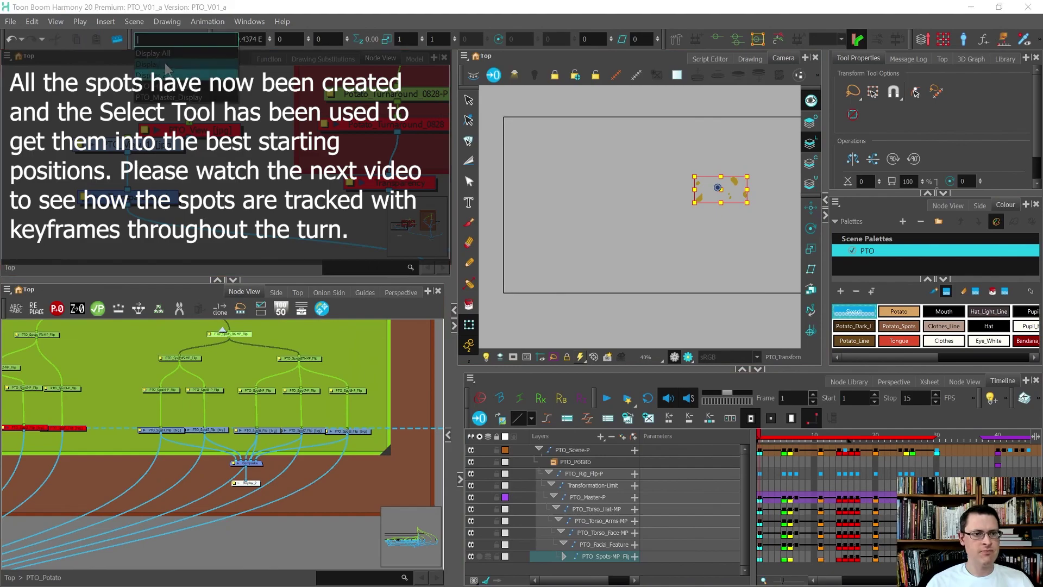
{"action": "left_click", "coordinate": [172, 75]}
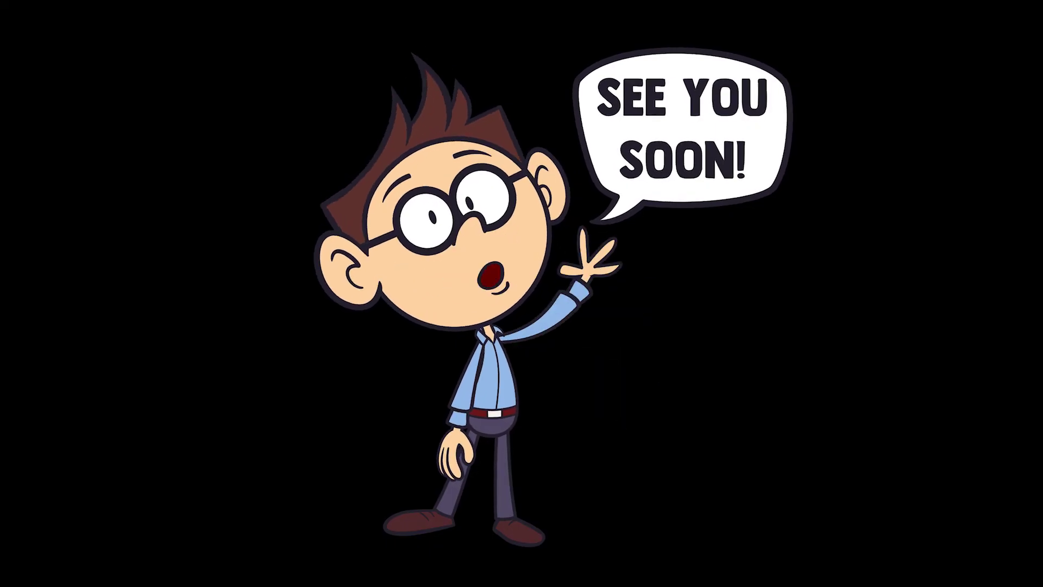